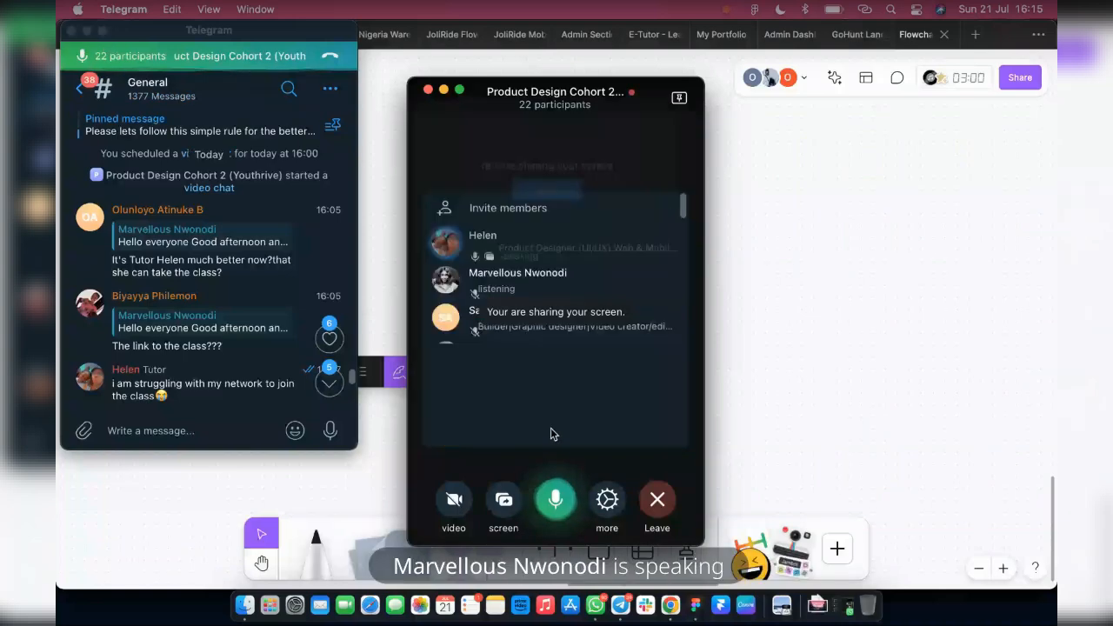
Step: Complete the first two entries on the sticky note so they read Behance.net and Dribbble.com
scroll(264, 364, down, 10)
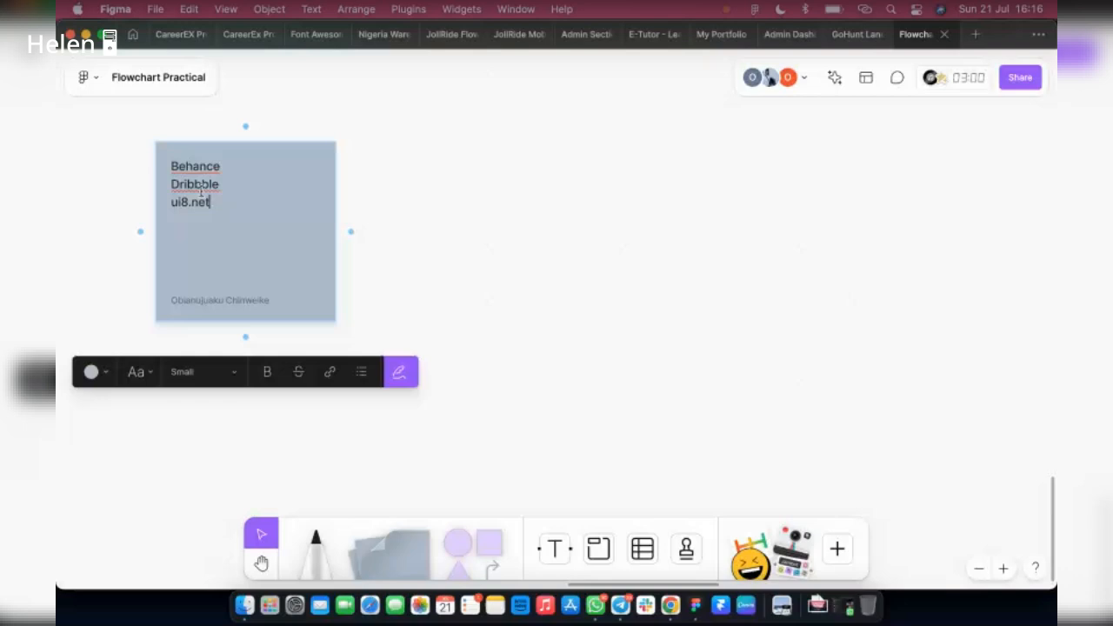
scroll(803, 314, up, 3)
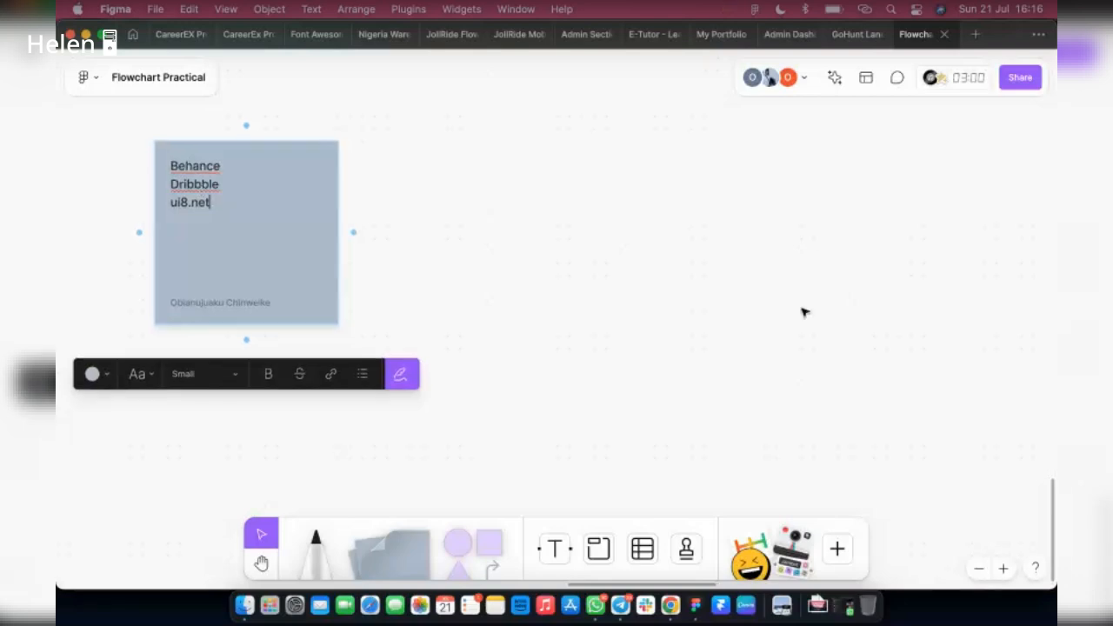
scroll(422, 321, left, 5)
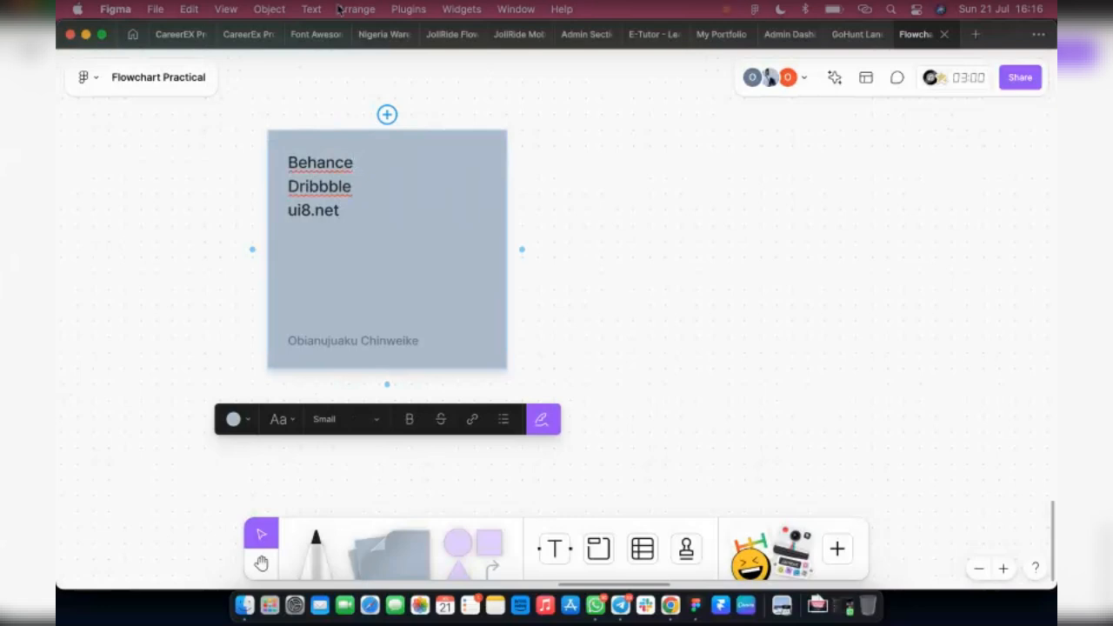
click(361, 163)
text(.n)
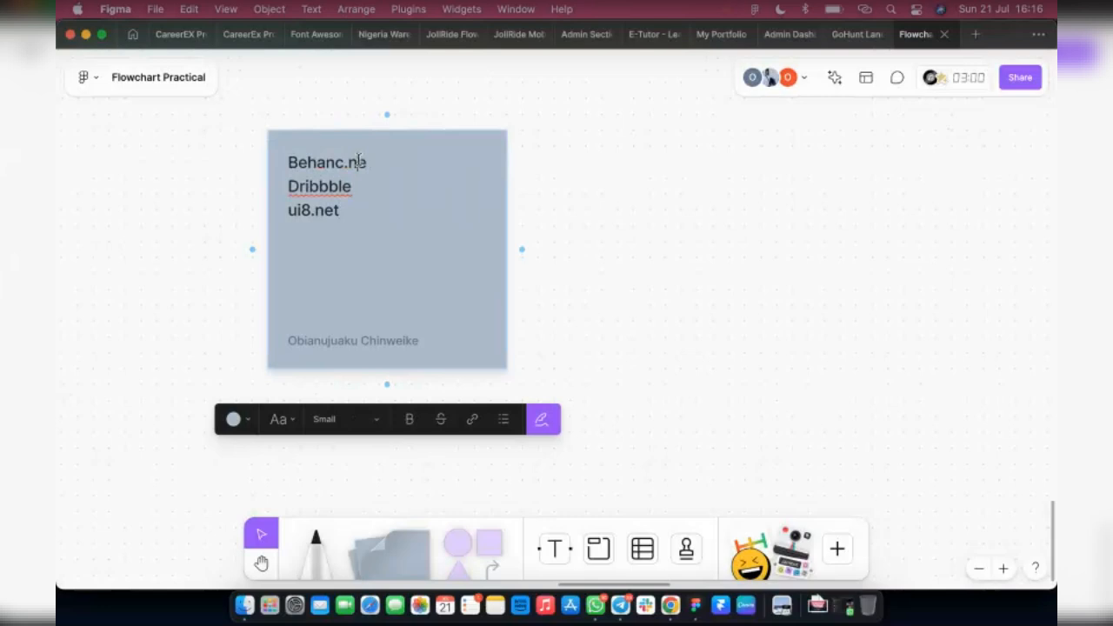
key(BackSpace)
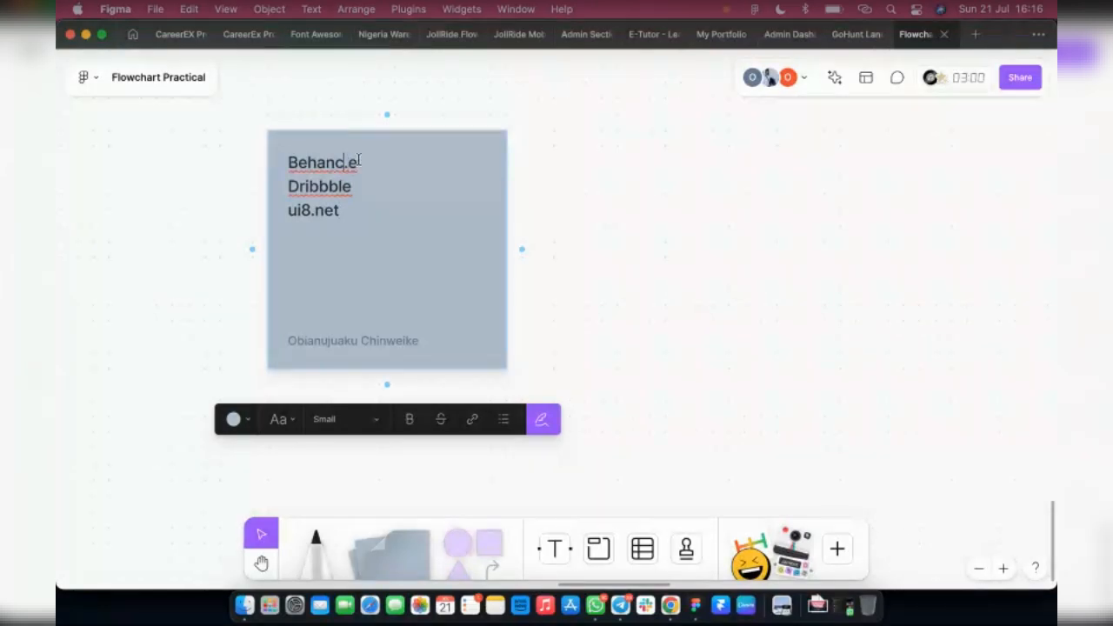
key(BackSpace)
key(Delete)
text(c)
key(Right)
text(.net)
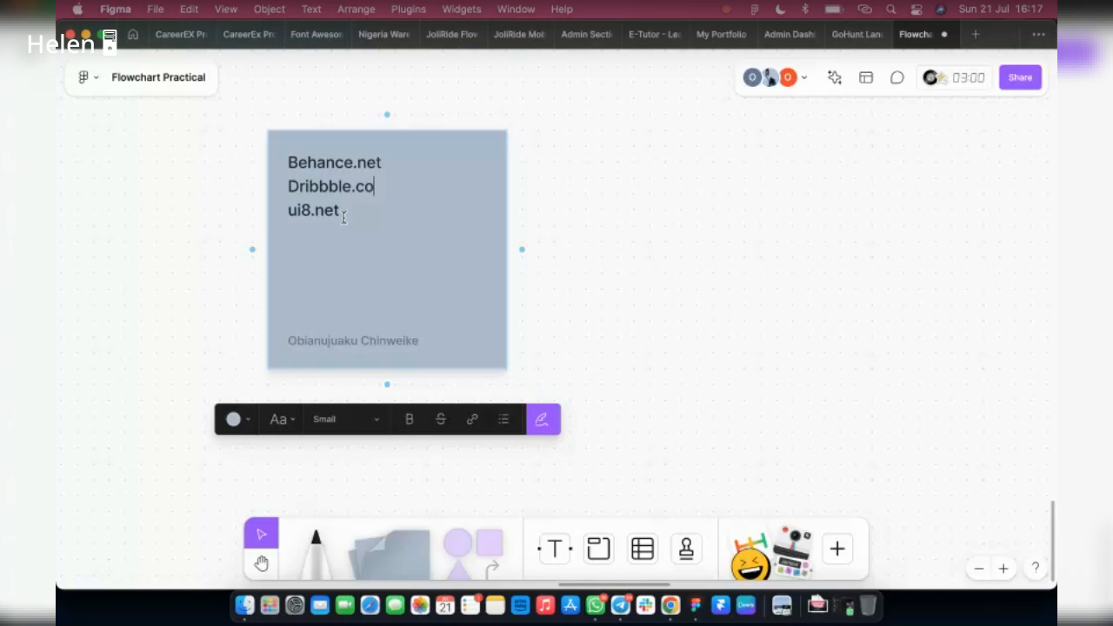
text(m)
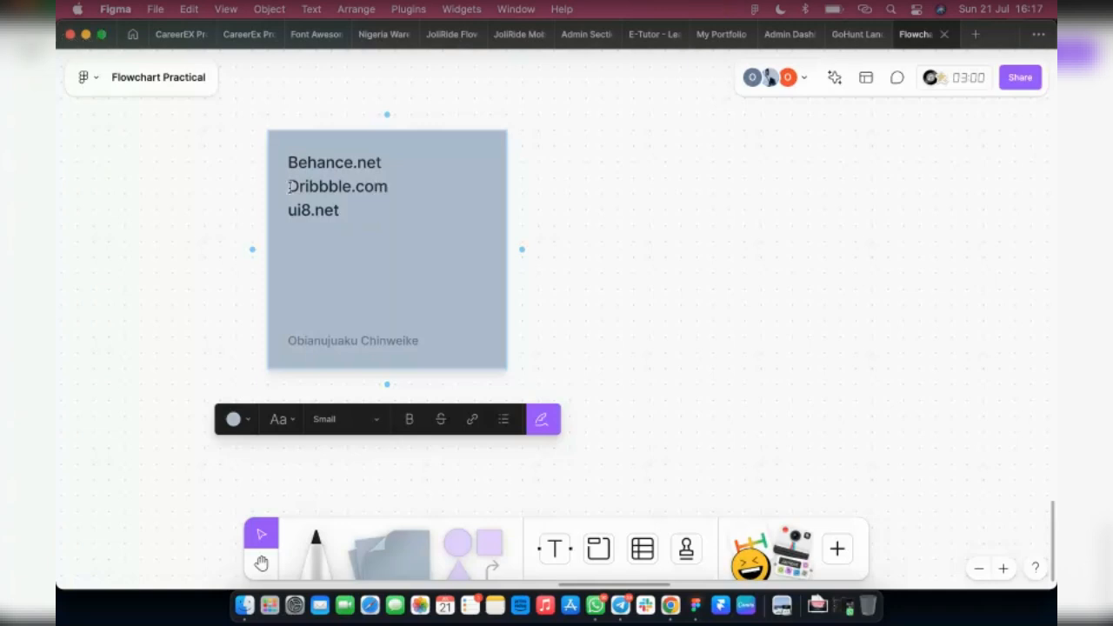
Step: Add the lines "uihut" and "figma community" below ui8.net on the sticky note
click(384, 162)
key(shift+super+Left)
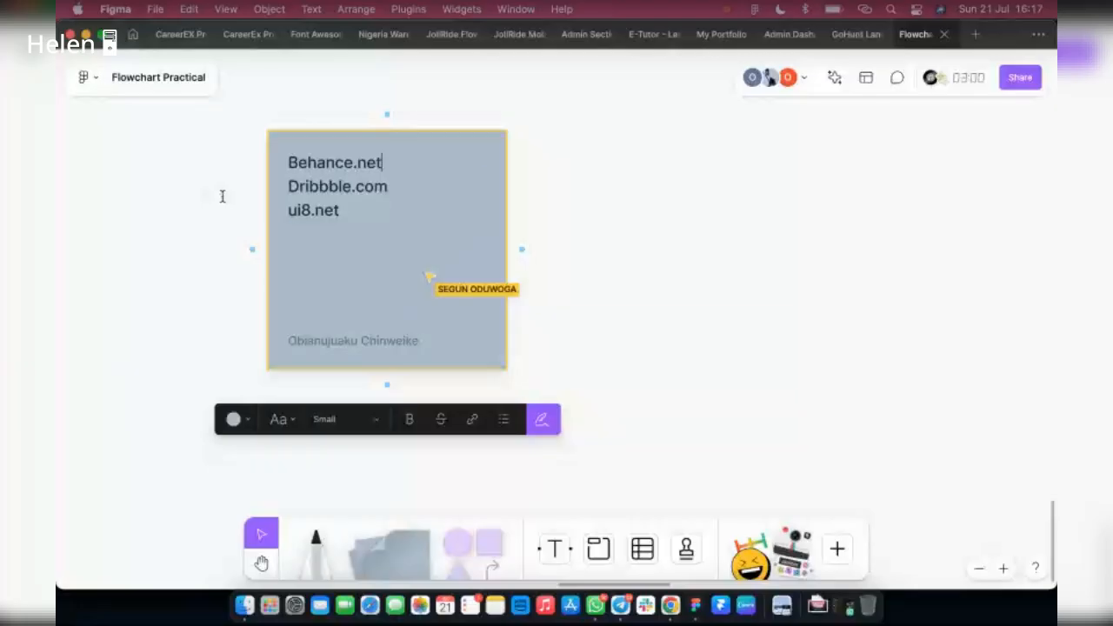
drag(288, 187, 371, 222)
click(370, 222)
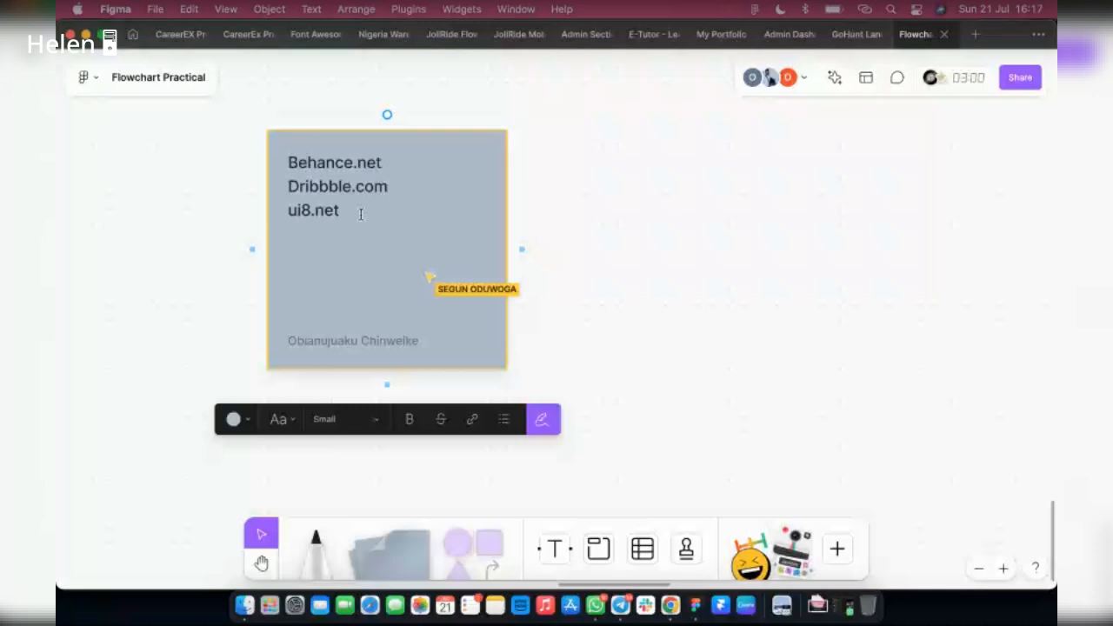
key(Return)
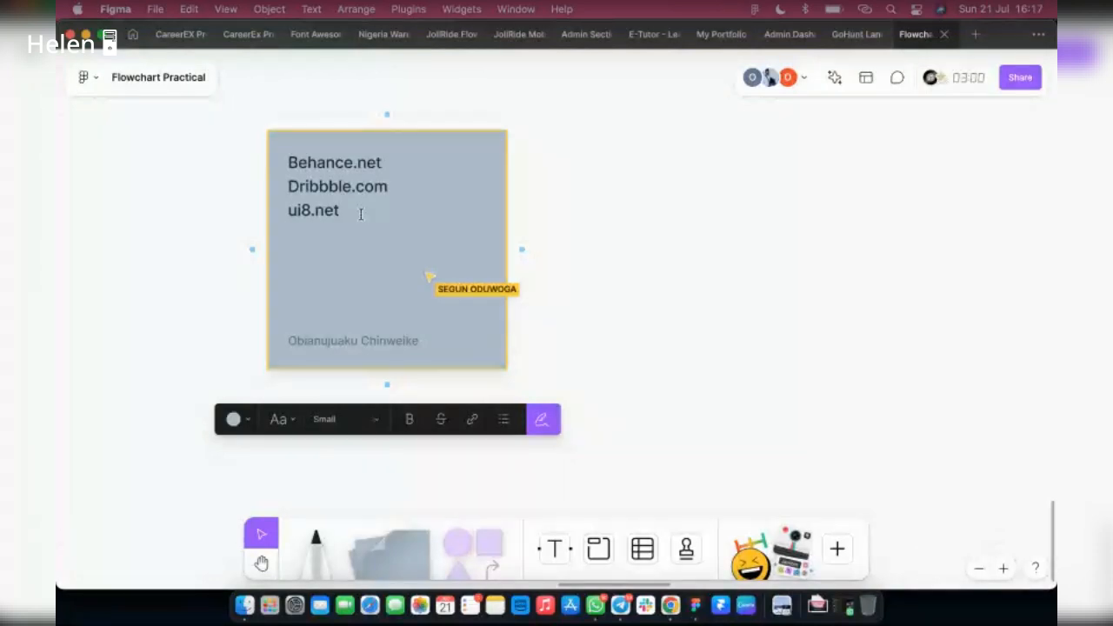
text(uihut)
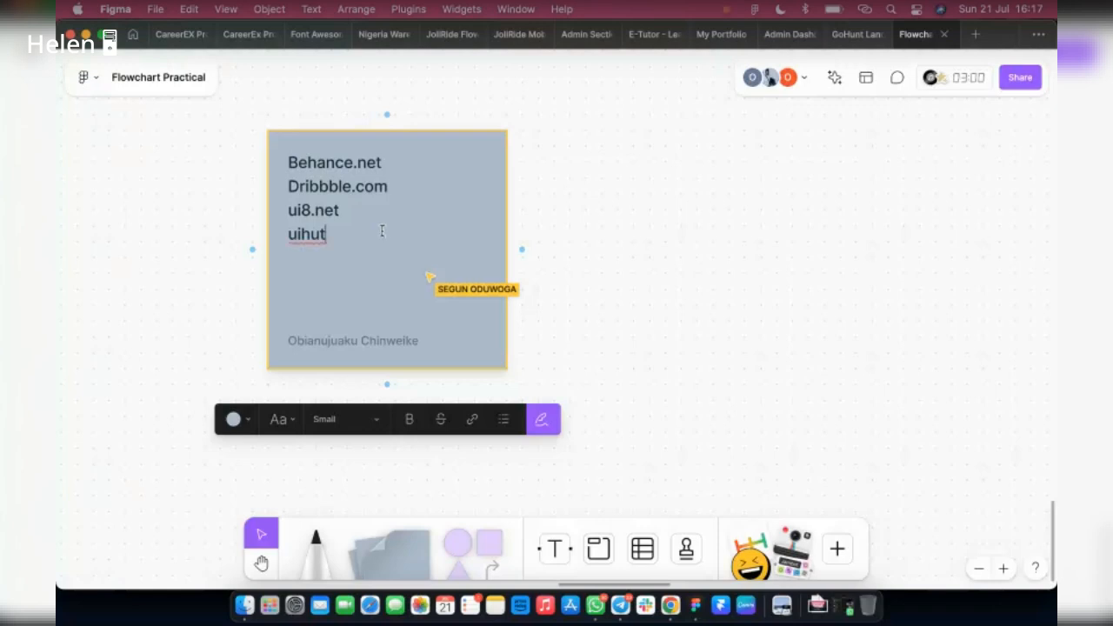
key(Return)
text(fig)
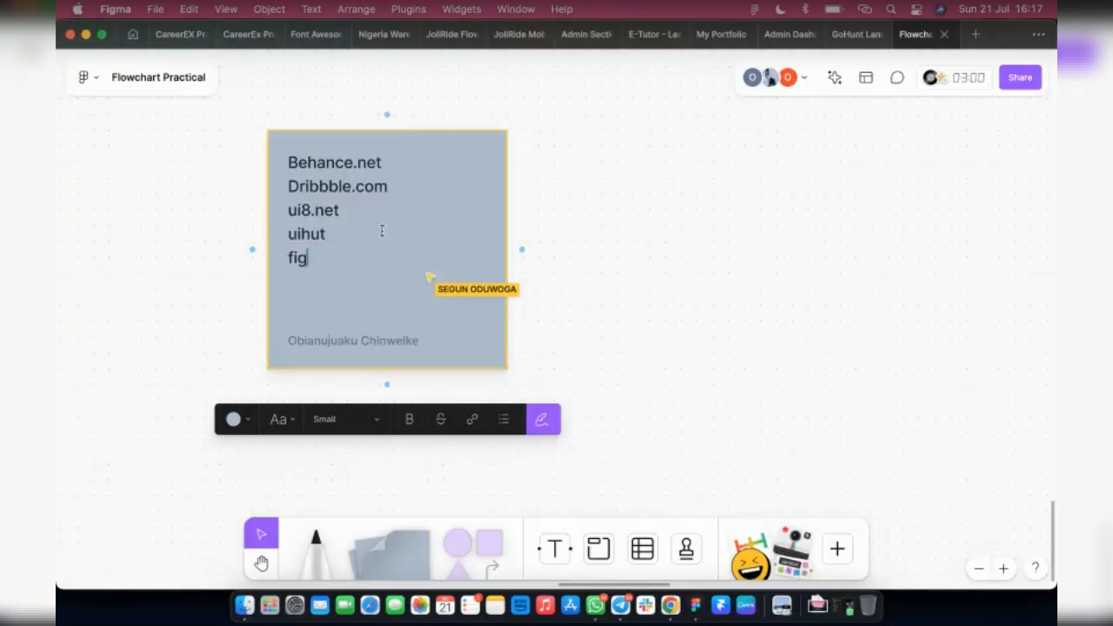
text(ma communit)
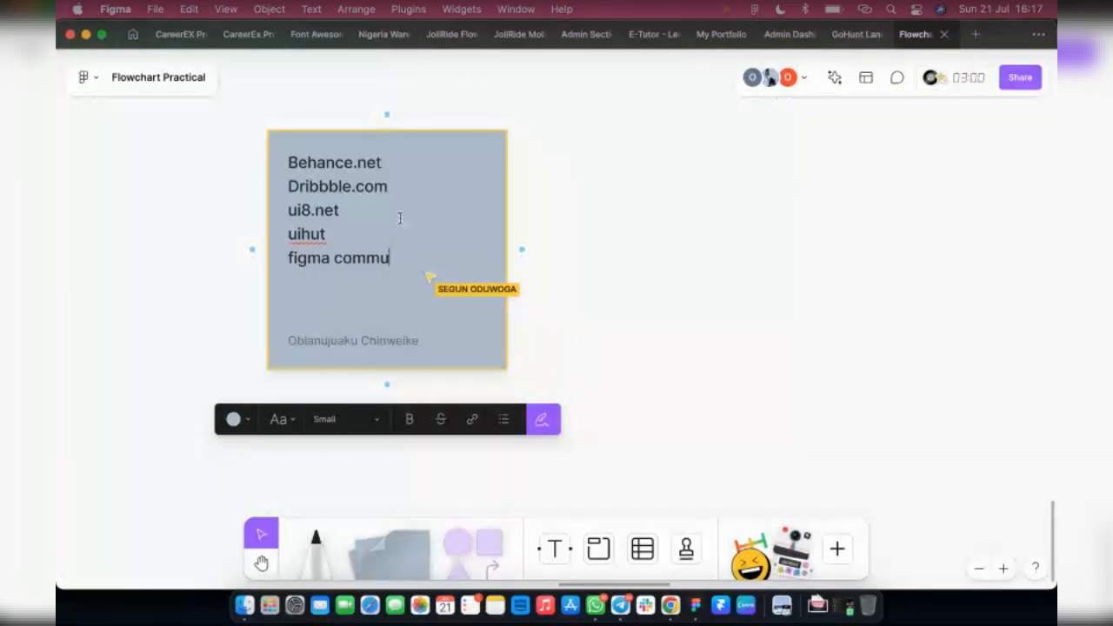
text(y)
drag(334, 238, 288, 206)
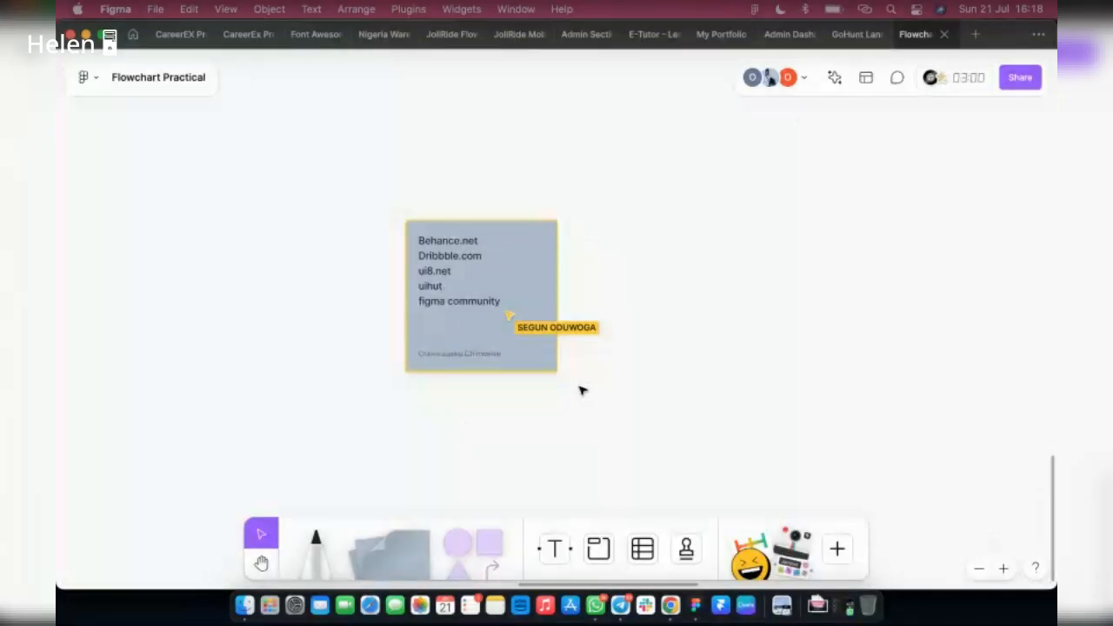
Step: Examine the yellow Home Page shape in the flowchart
scroll(583, 391, right, 3)
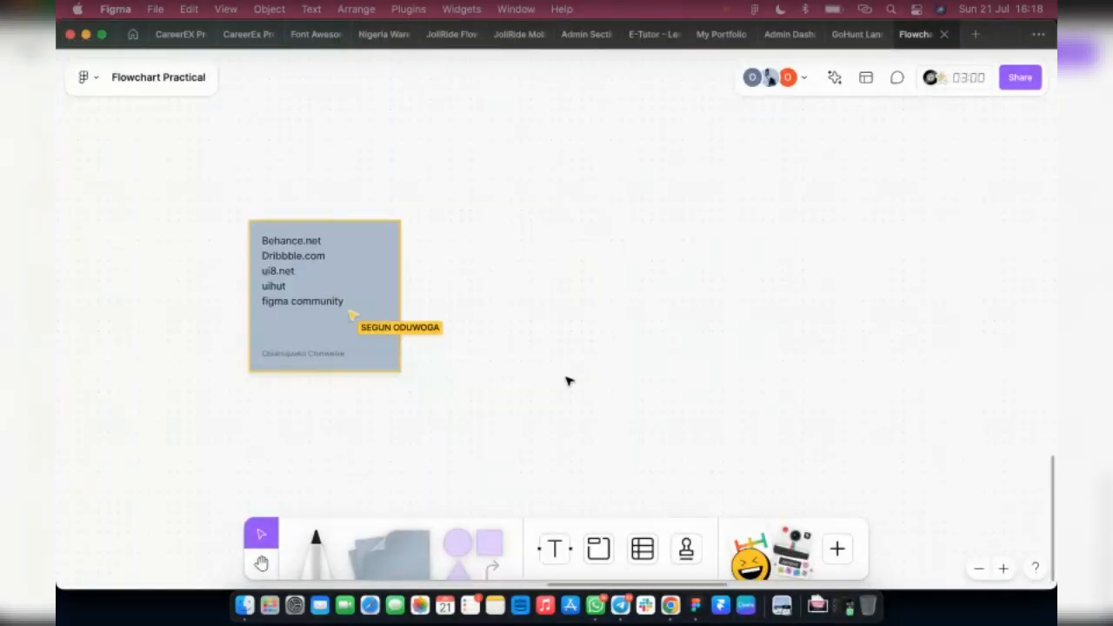
scroll(569, 381, right, 2)
scroll(389, 353, up, 2)
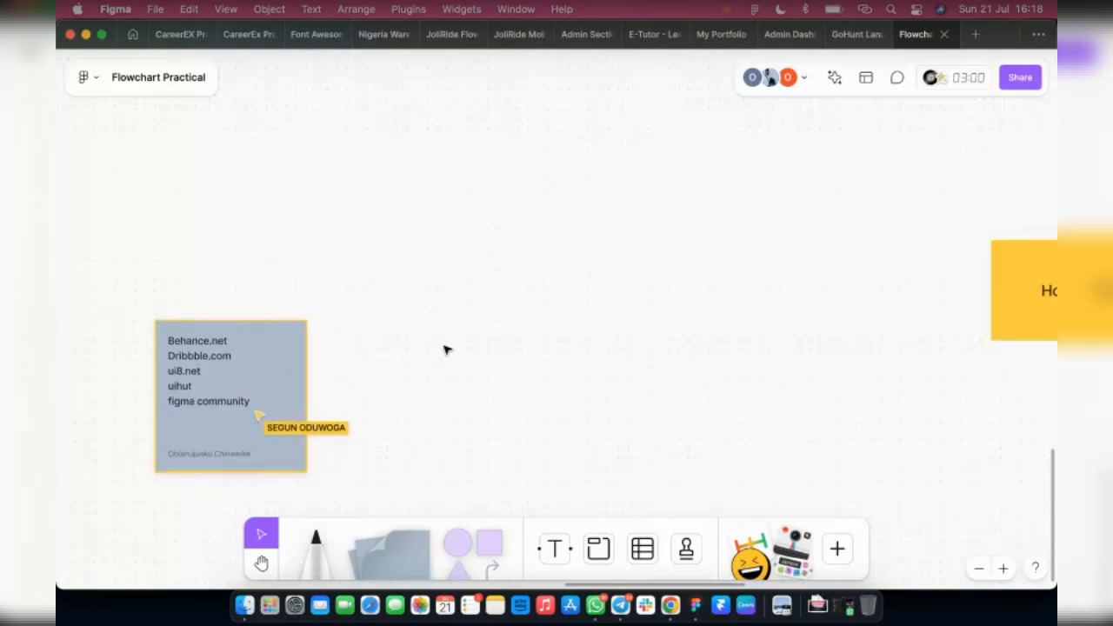
scroll(856, 359, up, 1)
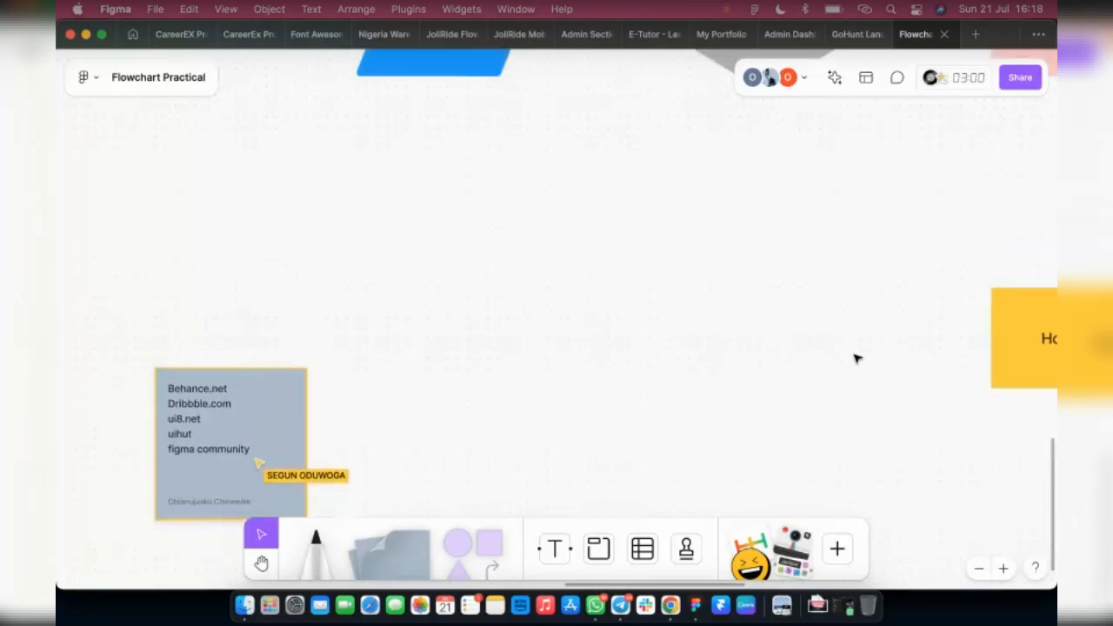
scroll(857, 358, right, 3)
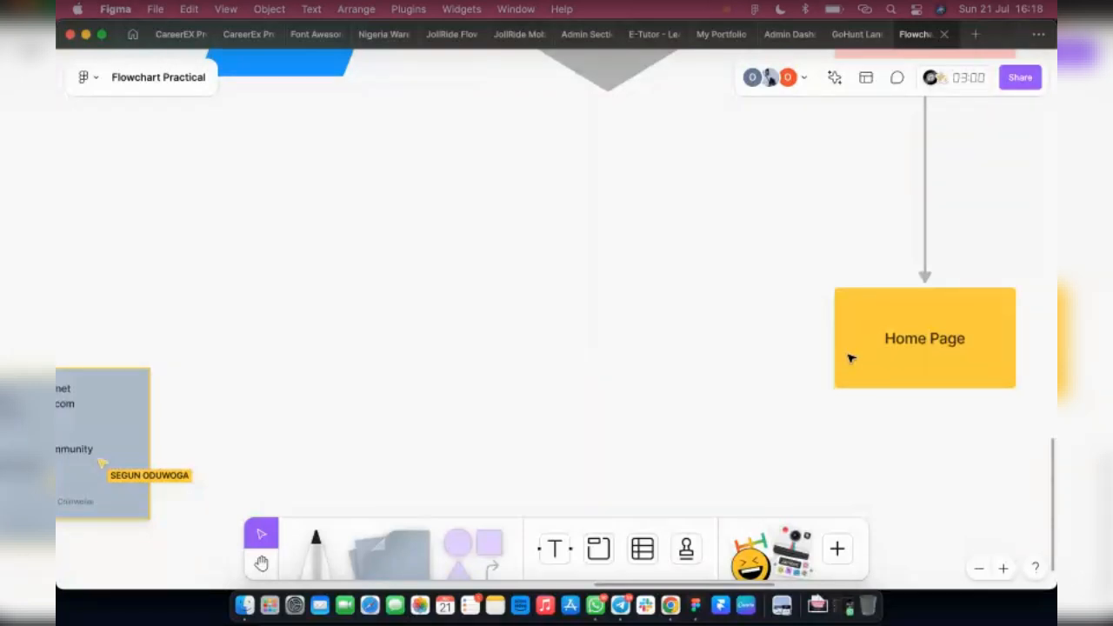
click(851, 359)
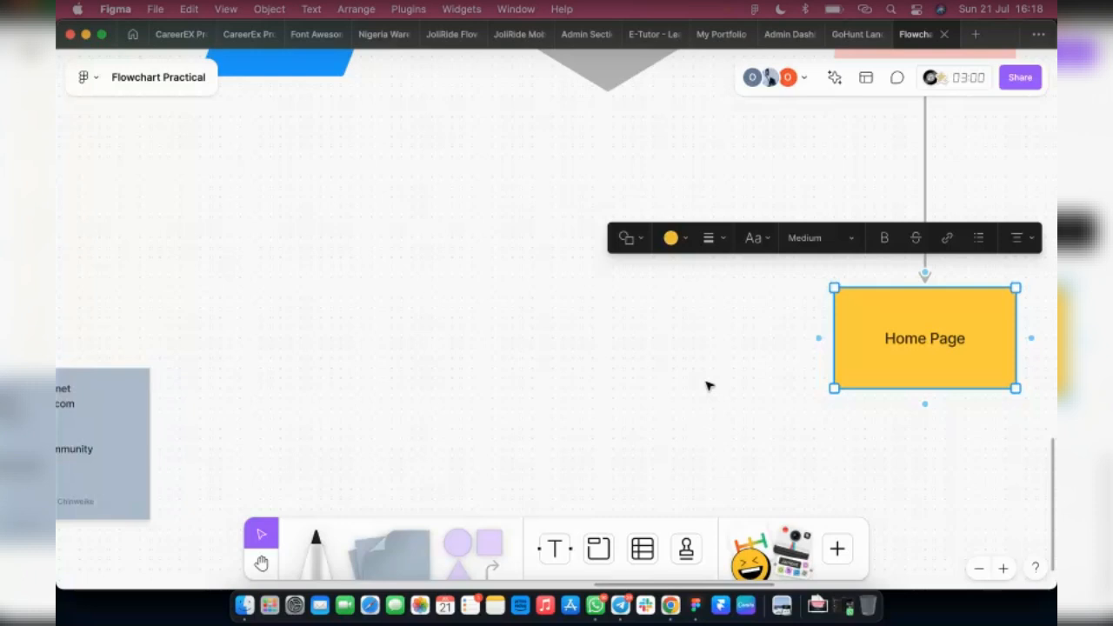
Step: Place a new blank sticky note beside the note that lists the design websites
scroll(671, 405, left, 5)
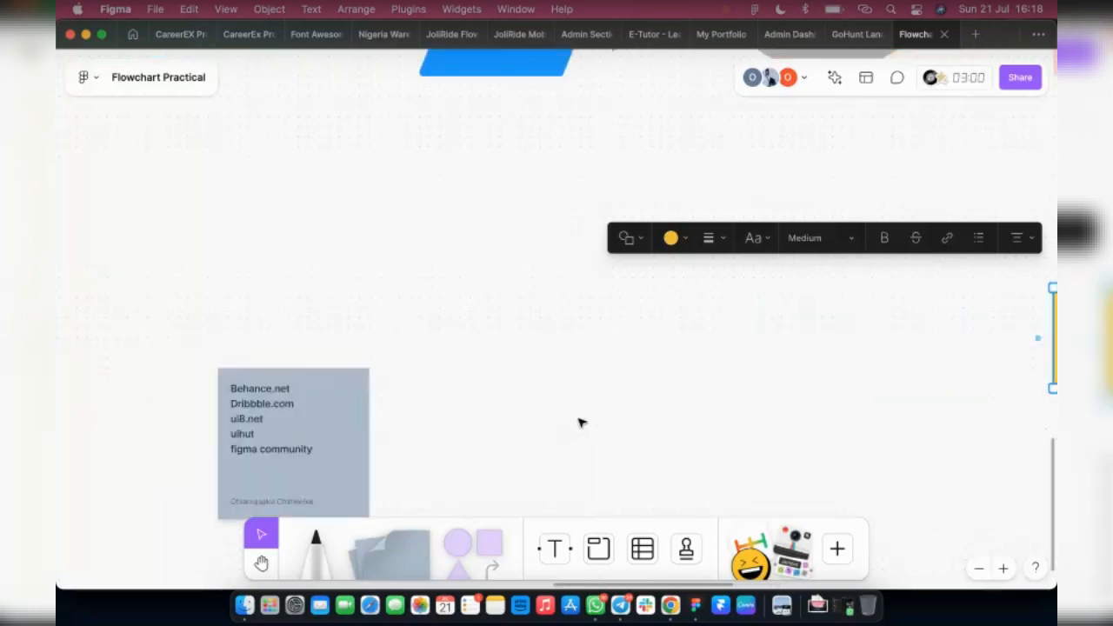
scroll(582, 424, left, 5)
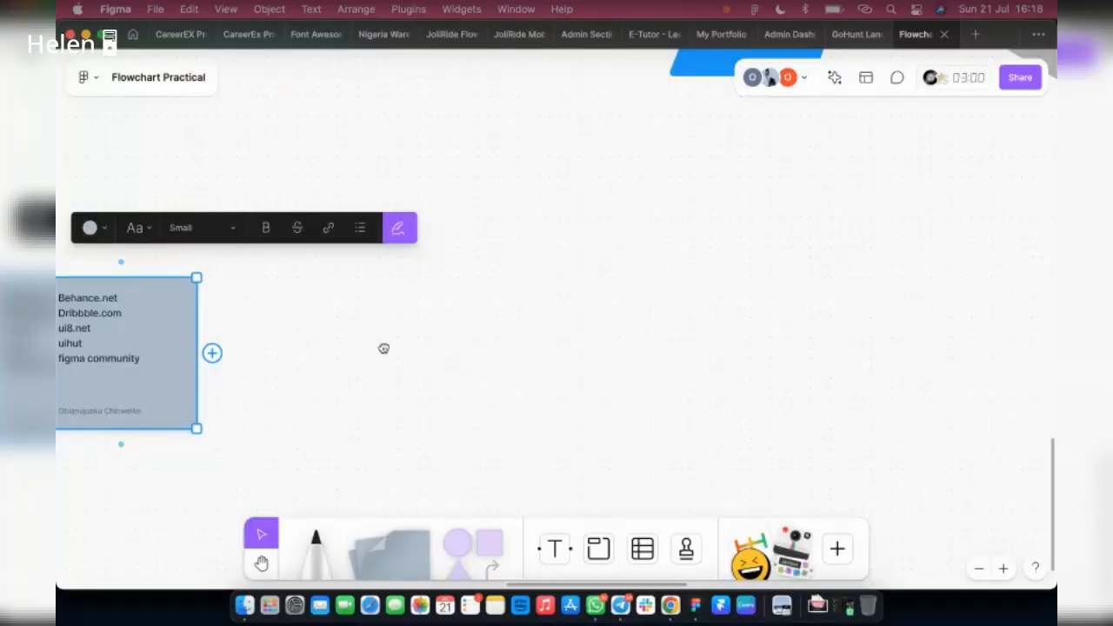
click(396, 553)
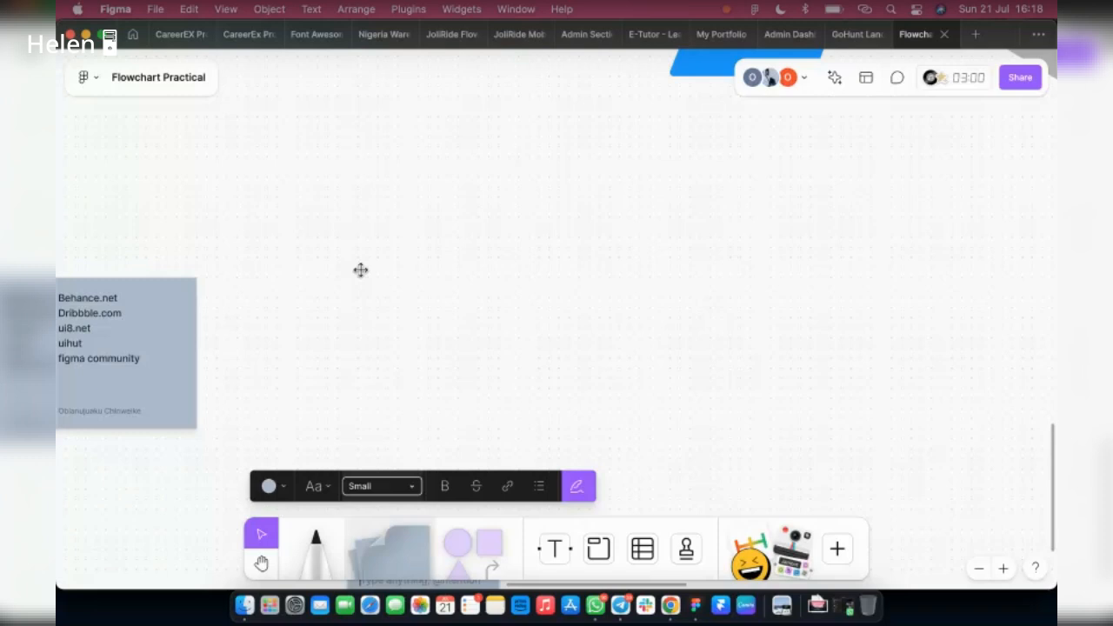
scroll(359, 252, down, 3)
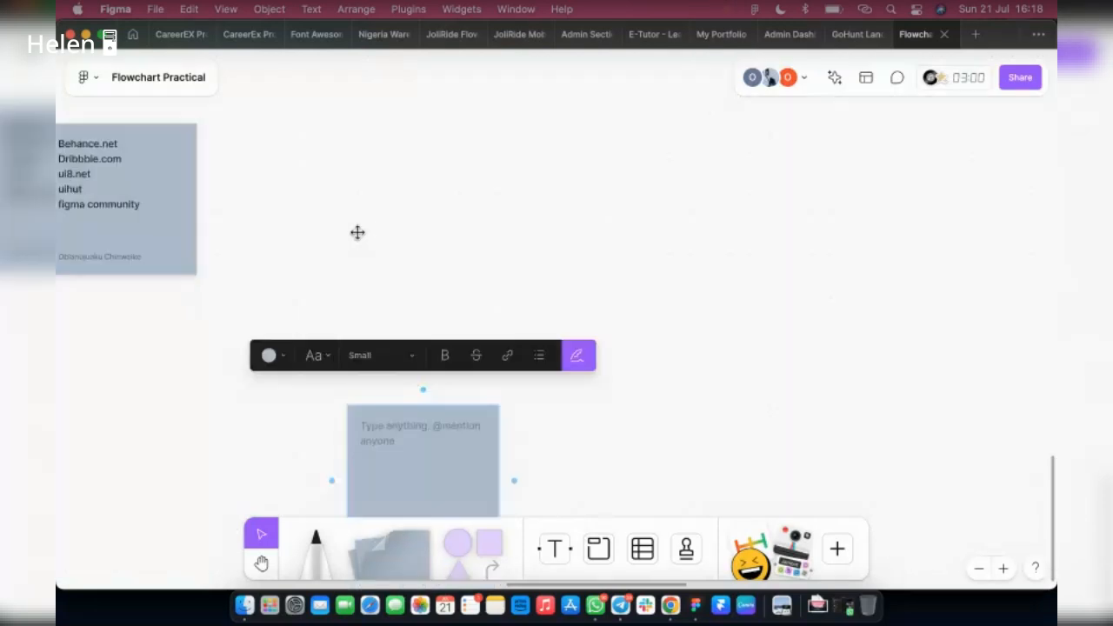
drag(358, 233, 353, 177)
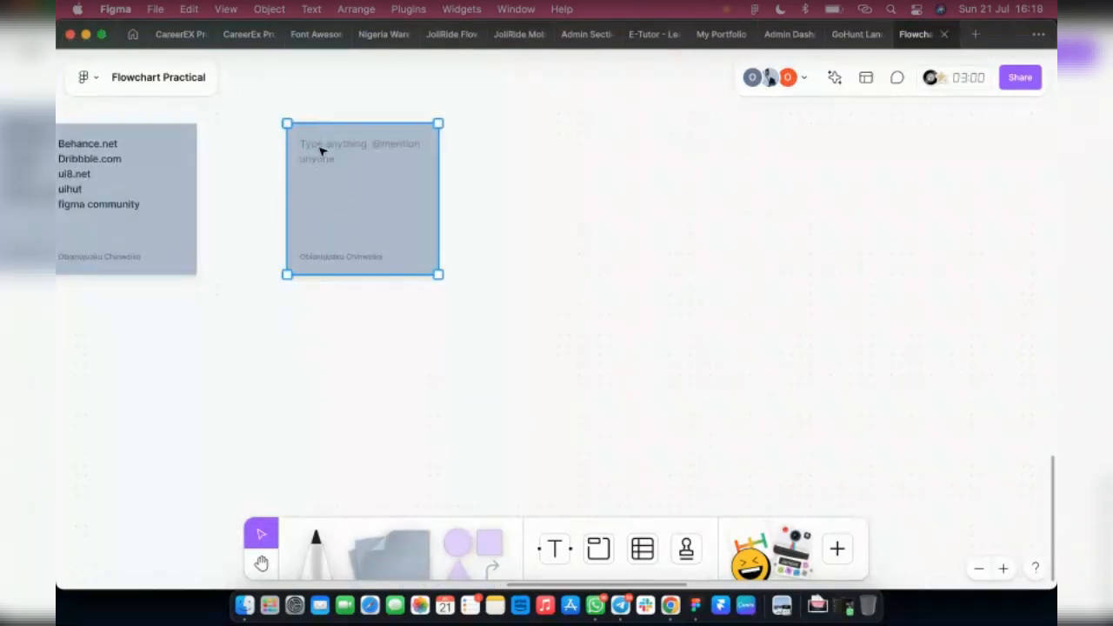
scroll(321, 151, up, 2)
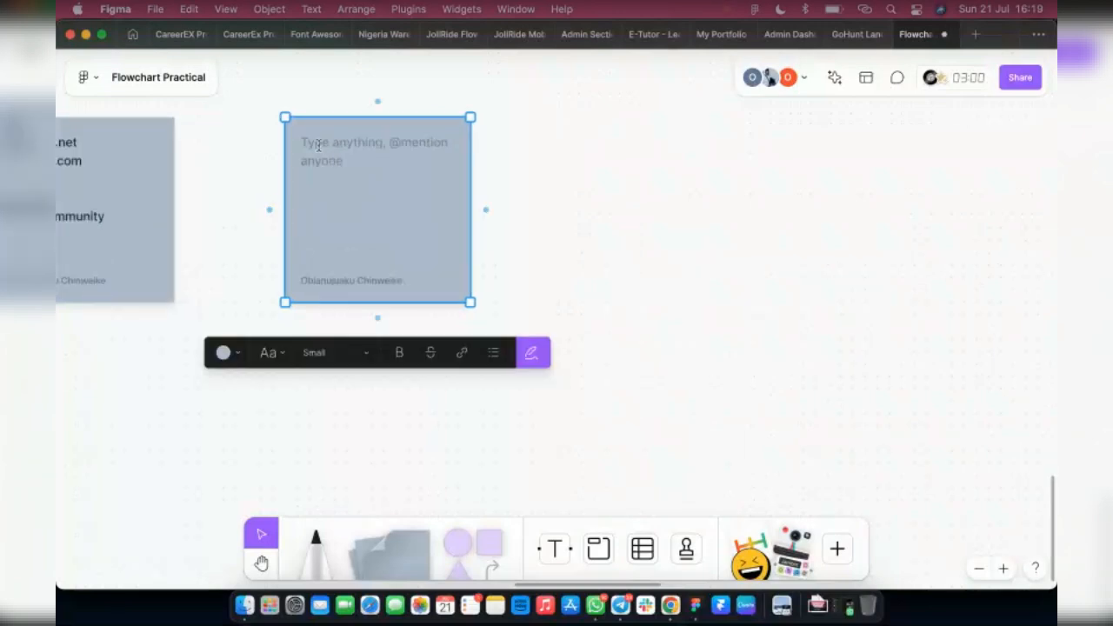
Step: Write "Notification" and "Account/ profile" as the first two lines of the new sticky note
click(318, 145)
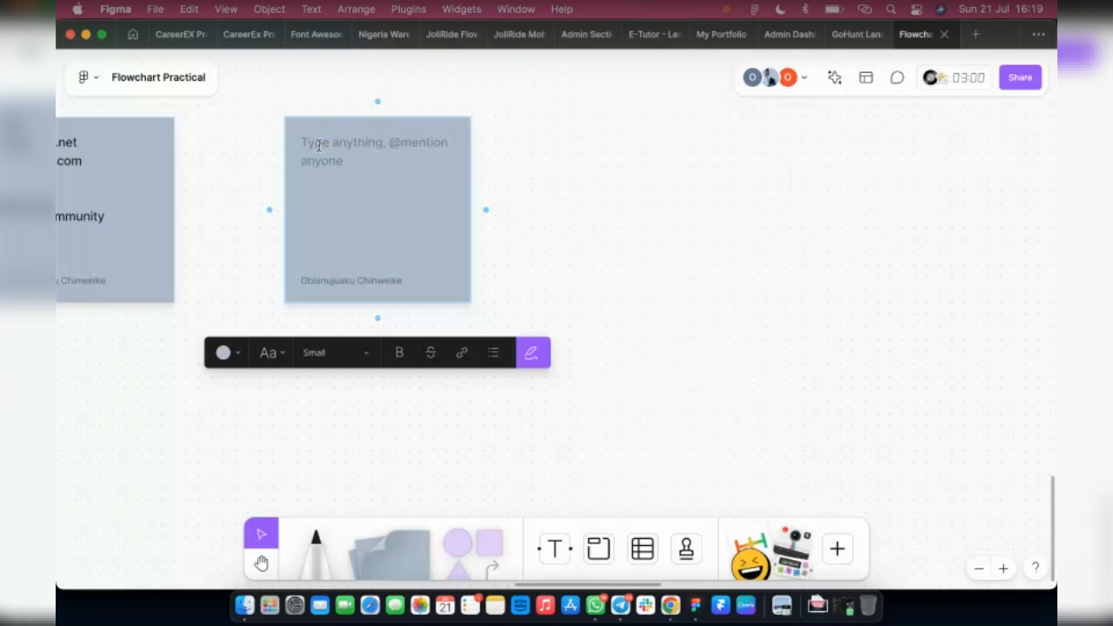
text(Notif)
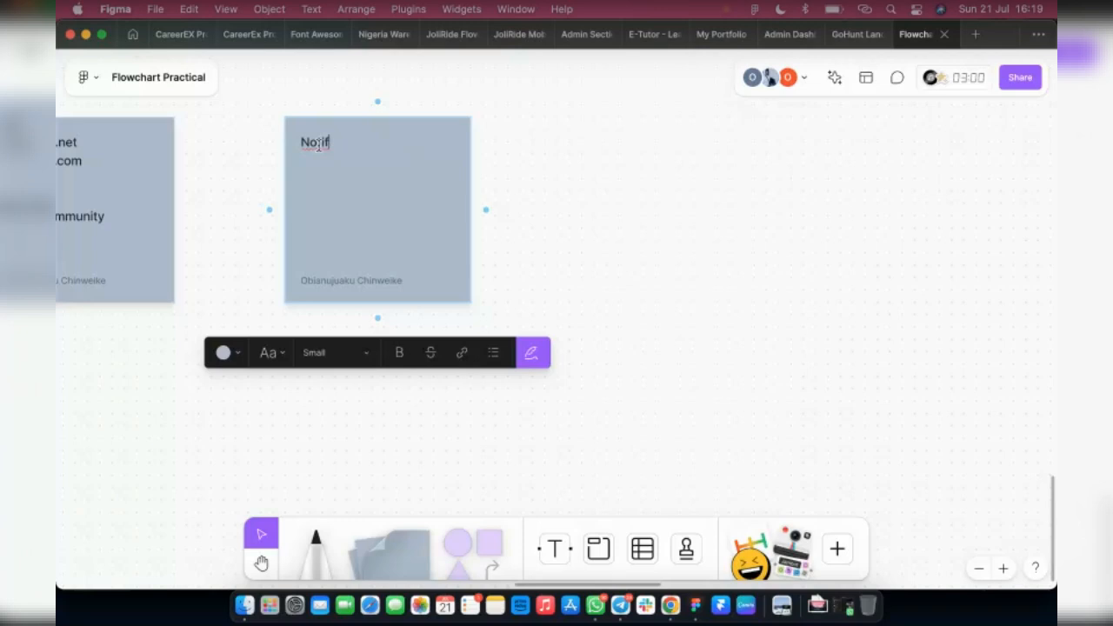
text(ication)
key(Return)
text(Ad)
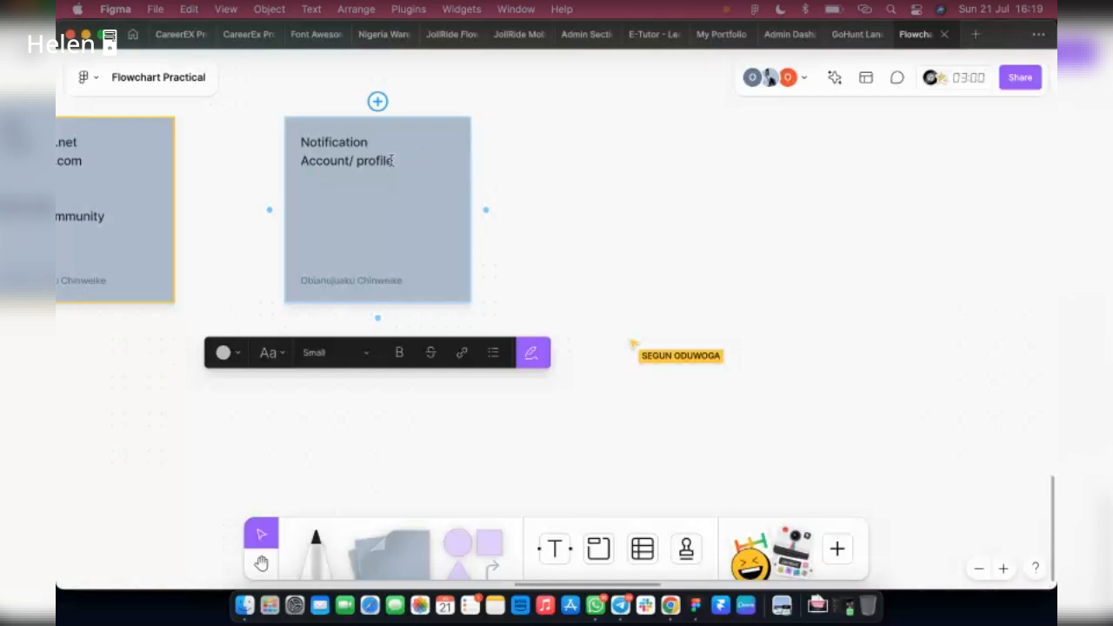
click(391, 161)
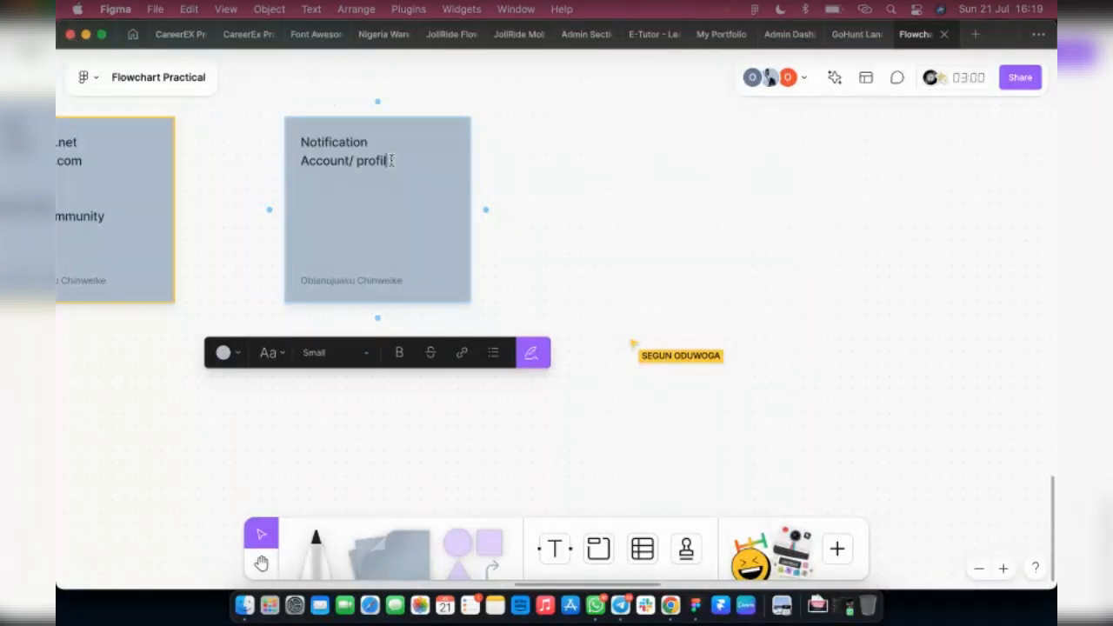
key(BackSpace)
key(BackSpace)
key(BackSpace)
Step: Switch to Chrome and load behance.net
click(671, 604)
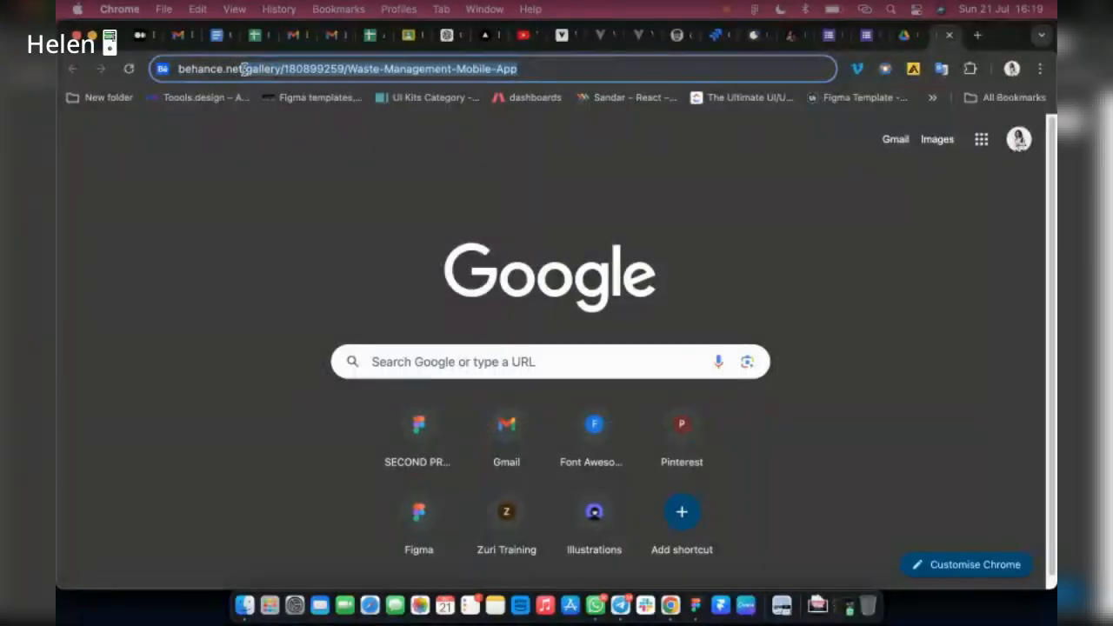
text(behance.net)
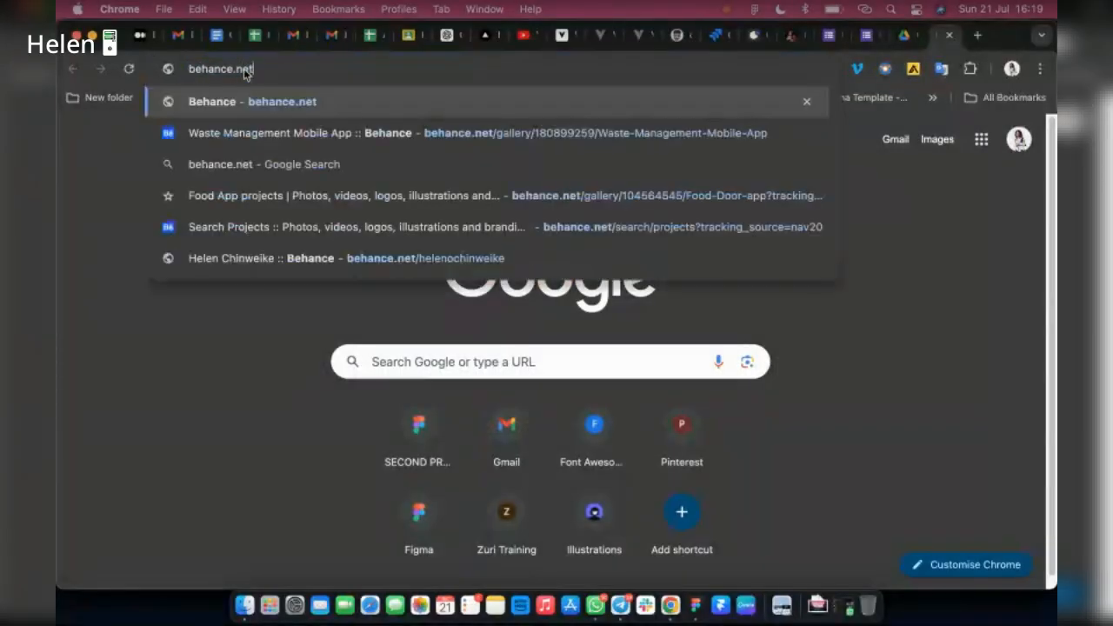
key(Return)
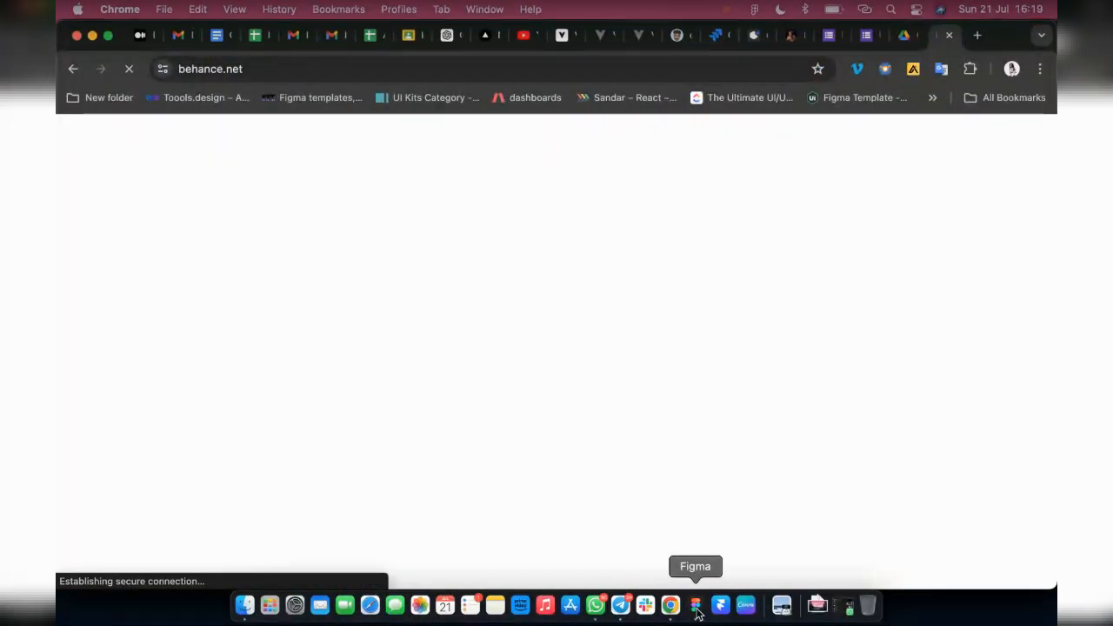
Step: Switch back to Figma and add "Favorite" as the third line of the feature sticky note
click(697, 614)
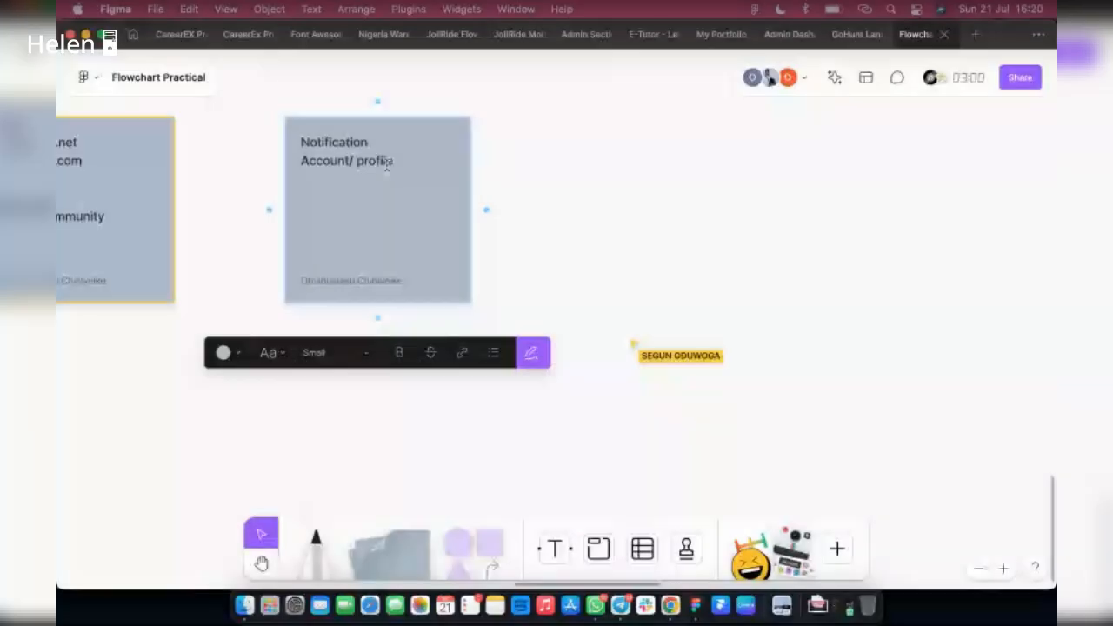
key(Return)
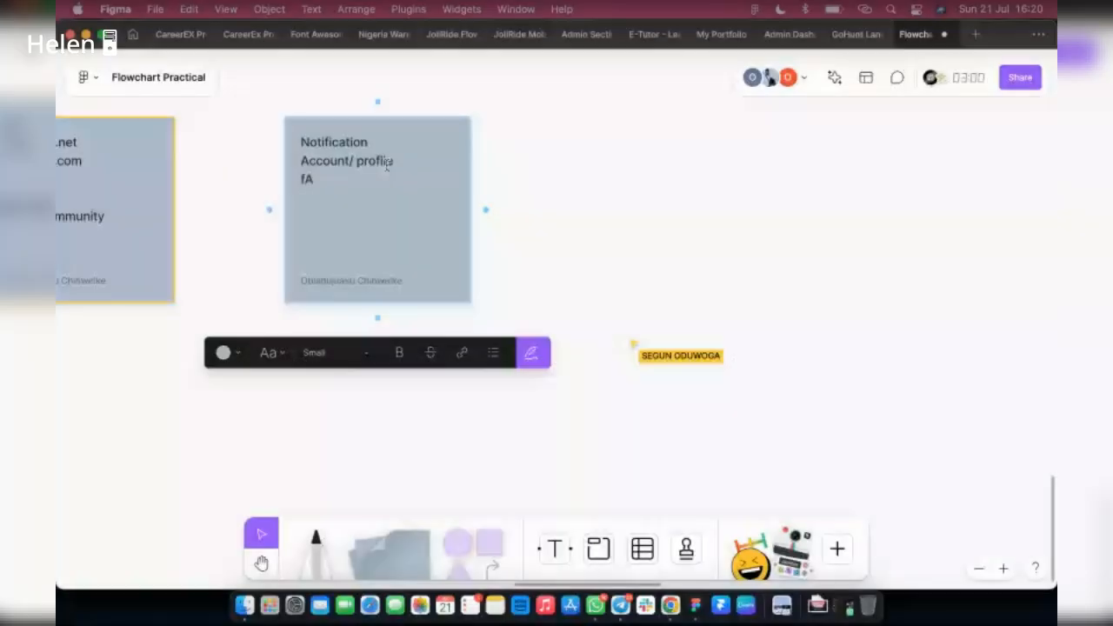
key(BackSpace)
text(Favo)
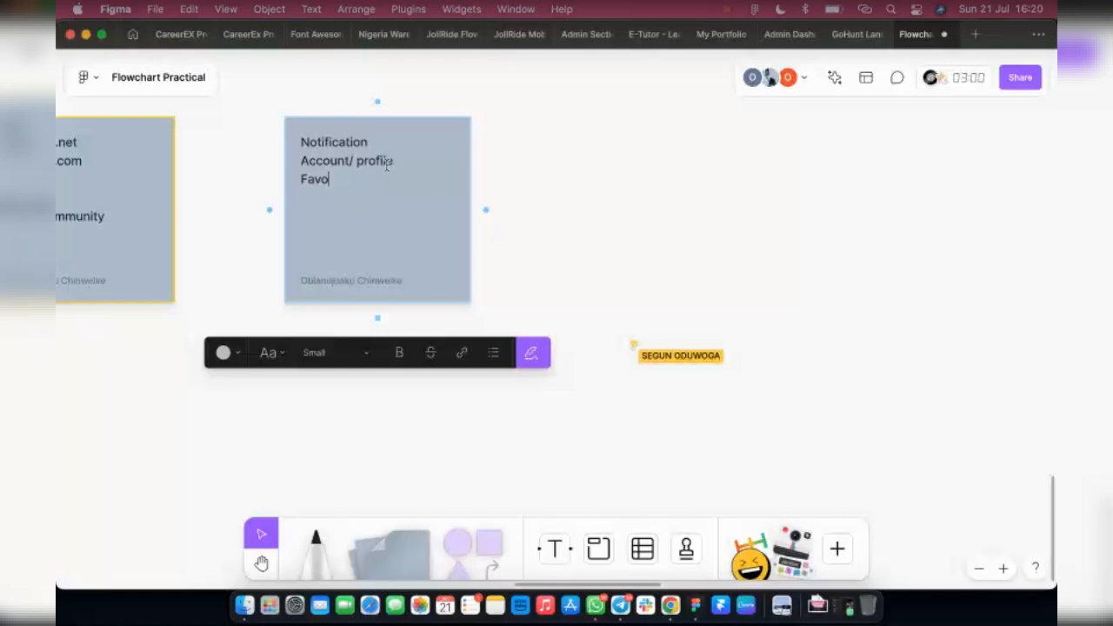
text(rite)
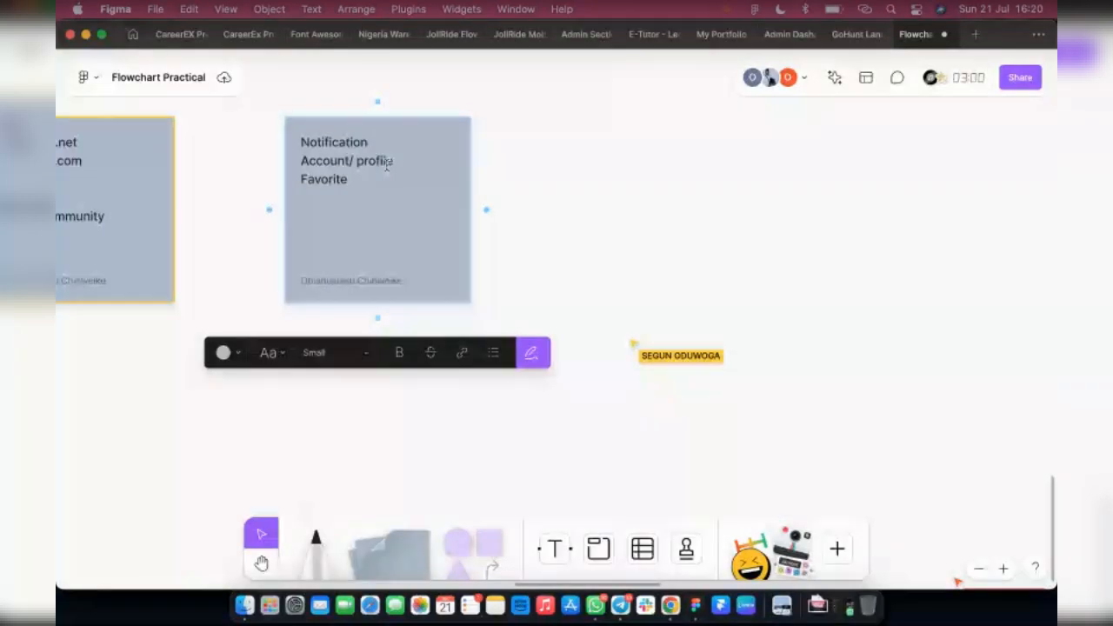
text( Icon)
key(BackSpace)
key(BackSpace)
key(BackSpace)
key(BackSpace)
key(BackSpace)
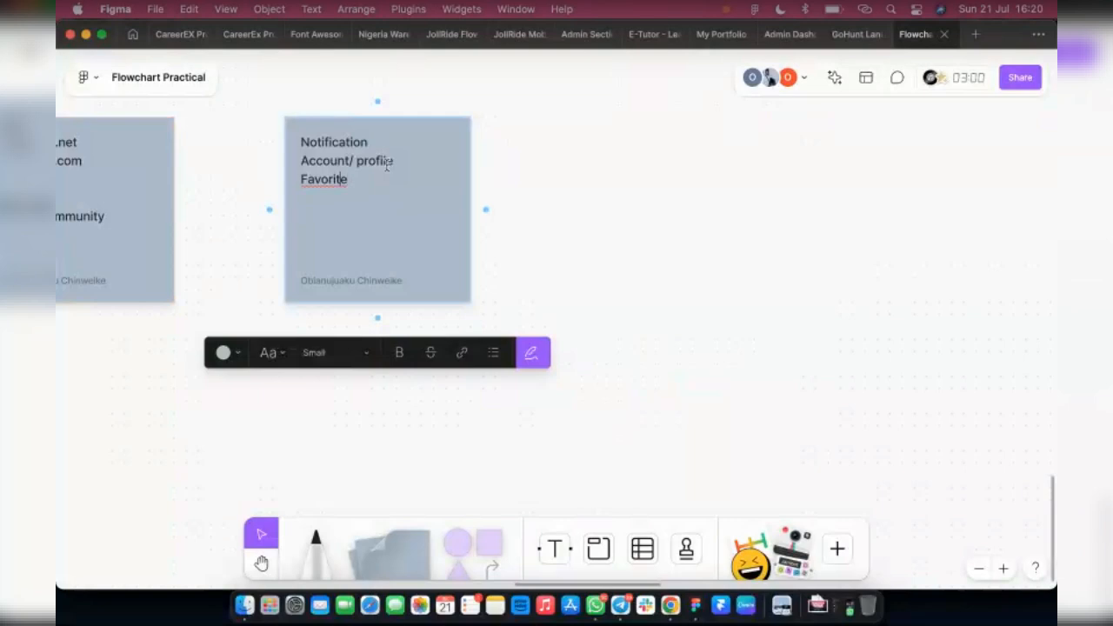
Step: Correct the spelling of the sticky note's third line to "Favourite"
key(Left)
key(Left)
text(u)
key(Right)
key(Right)
key(Right)
key(Right)
Step: Add the lines "List of Restaurant" and "Food menu" below "Favourite" on the sticky note
key(Return)
text(List of Rest)
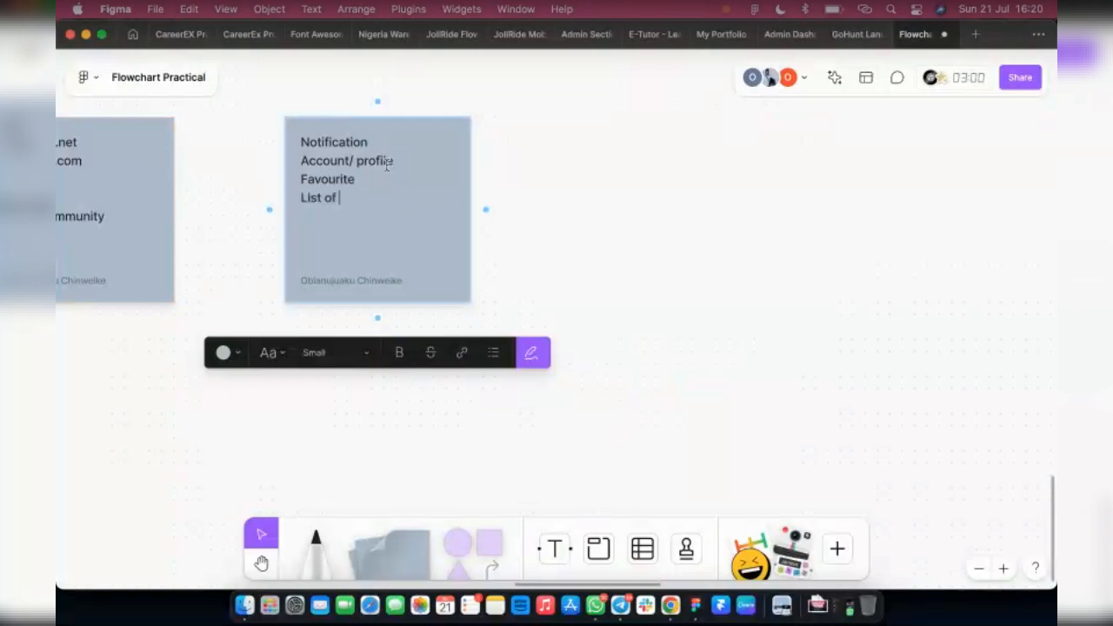
text(urant)
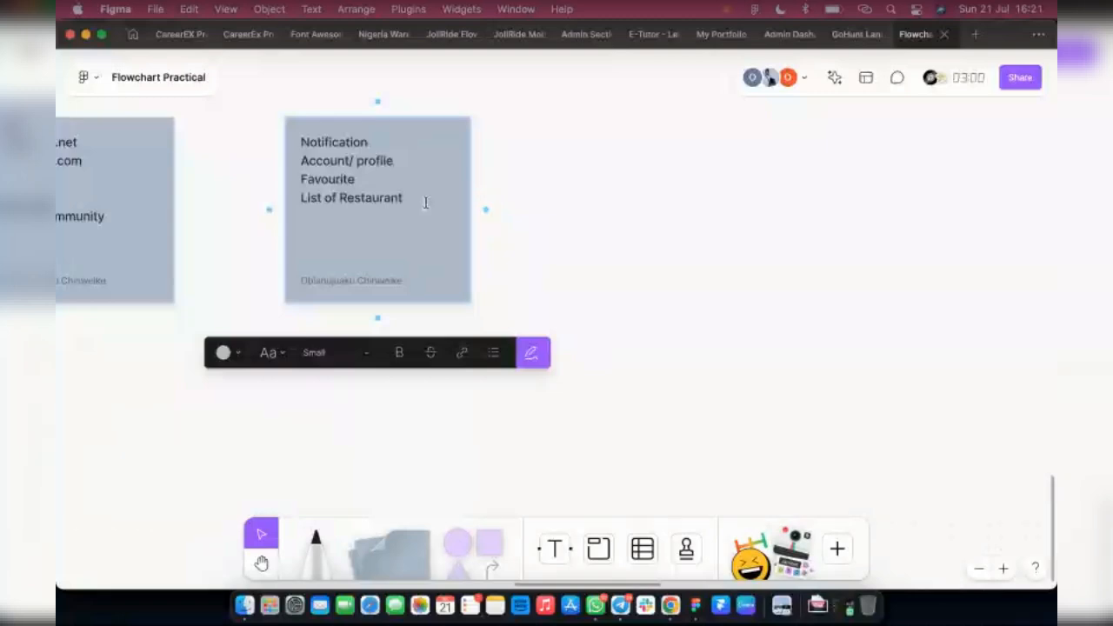
text(Food menu)
Step: Prefix the restaurant line with "Few" and the food menu line with "few" on the sticky note
key(Left)
key(Left)
key(Left)
key(Left)
key(Left)
key(Left)
key(Left)
key(Left)
click(302, 197)
text(Few)
click(300, 216)
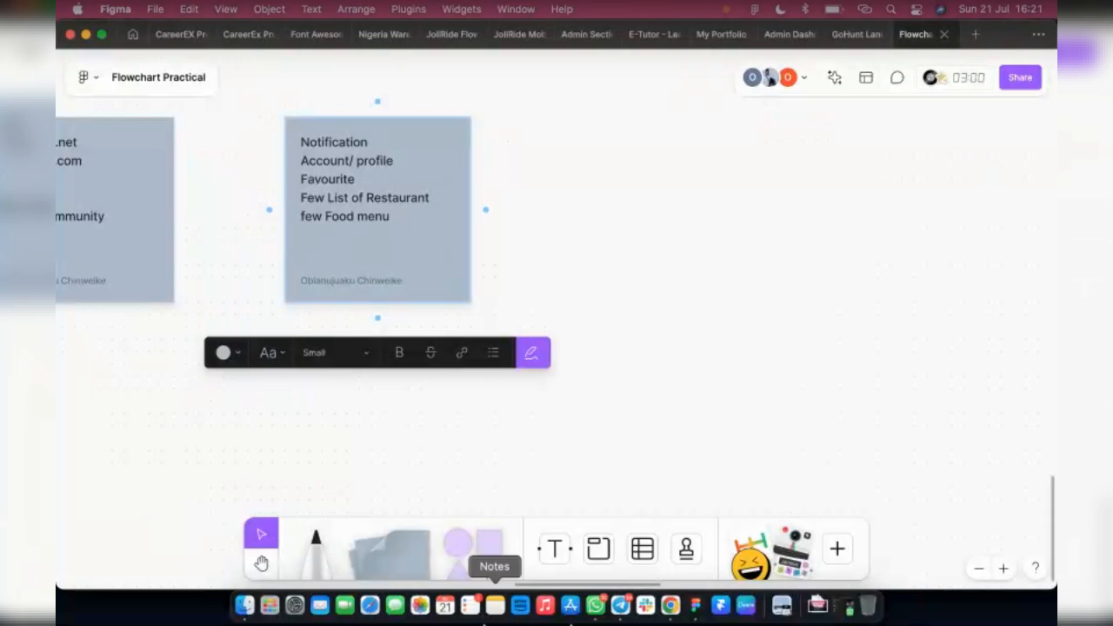
Step: Switch to Chrome and search Behance projects for "food delivery mobile app"
click(670, 609)
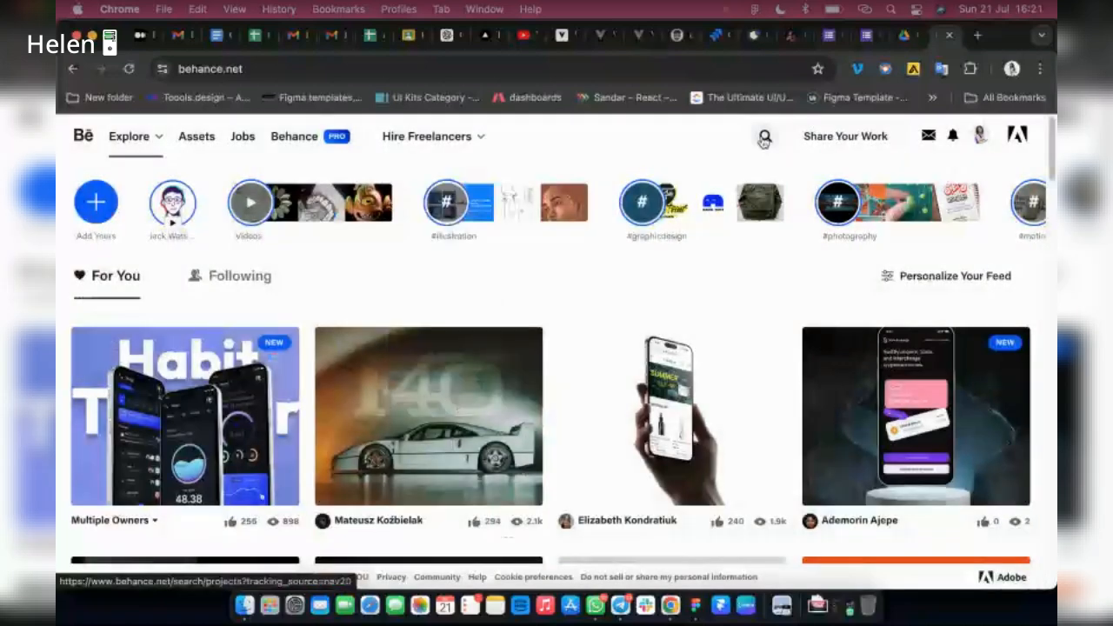
click(765, 138)
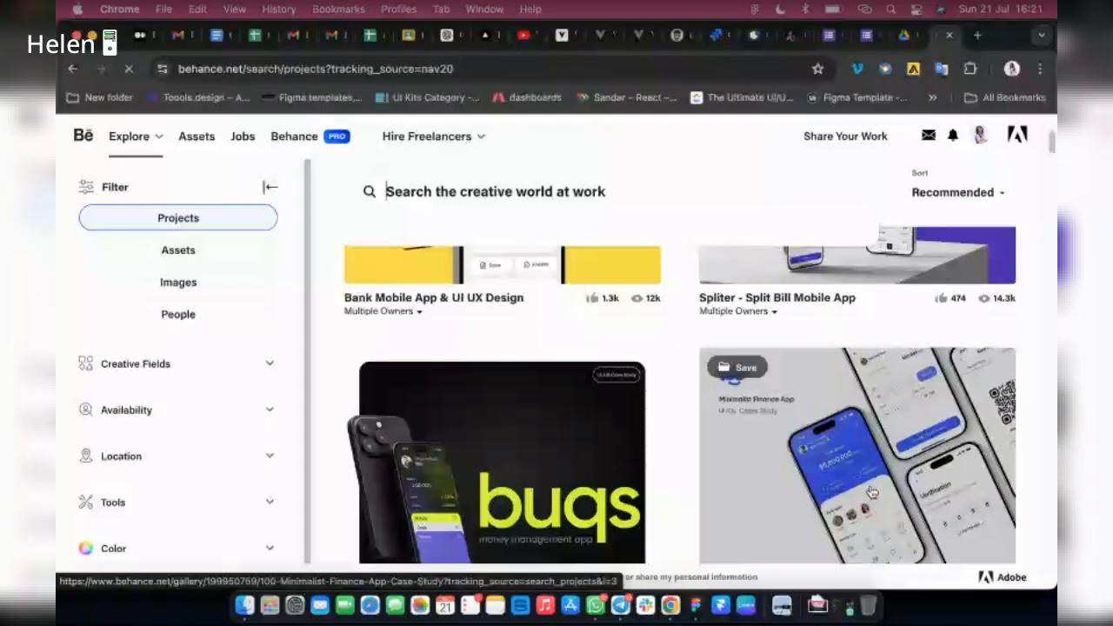
scroll(873, 492, up, 1)
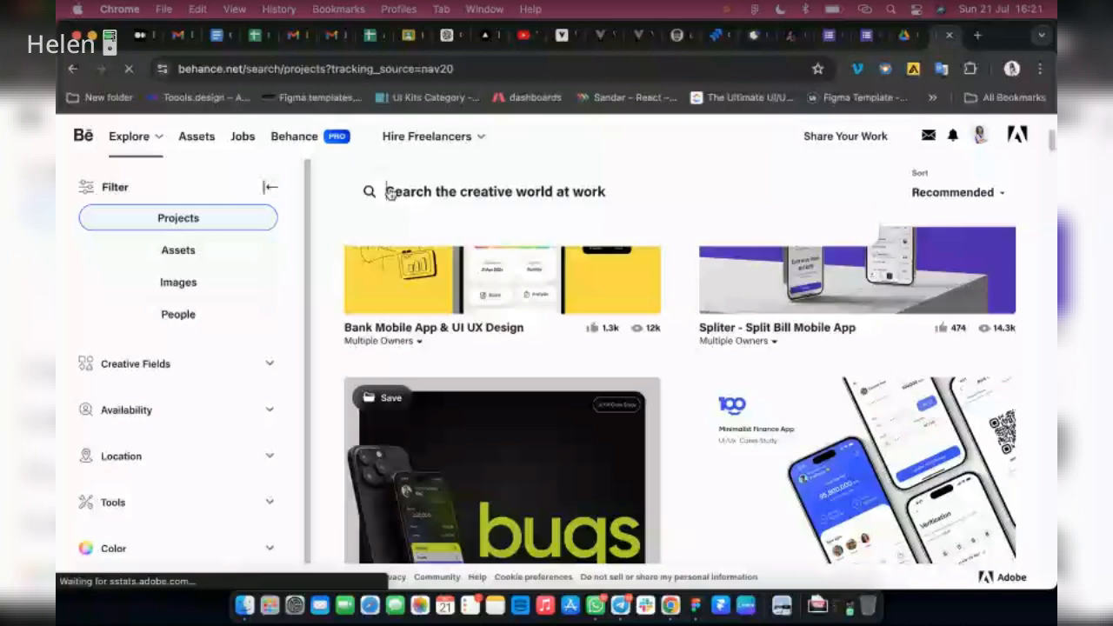
click(391, 193)
text(food)
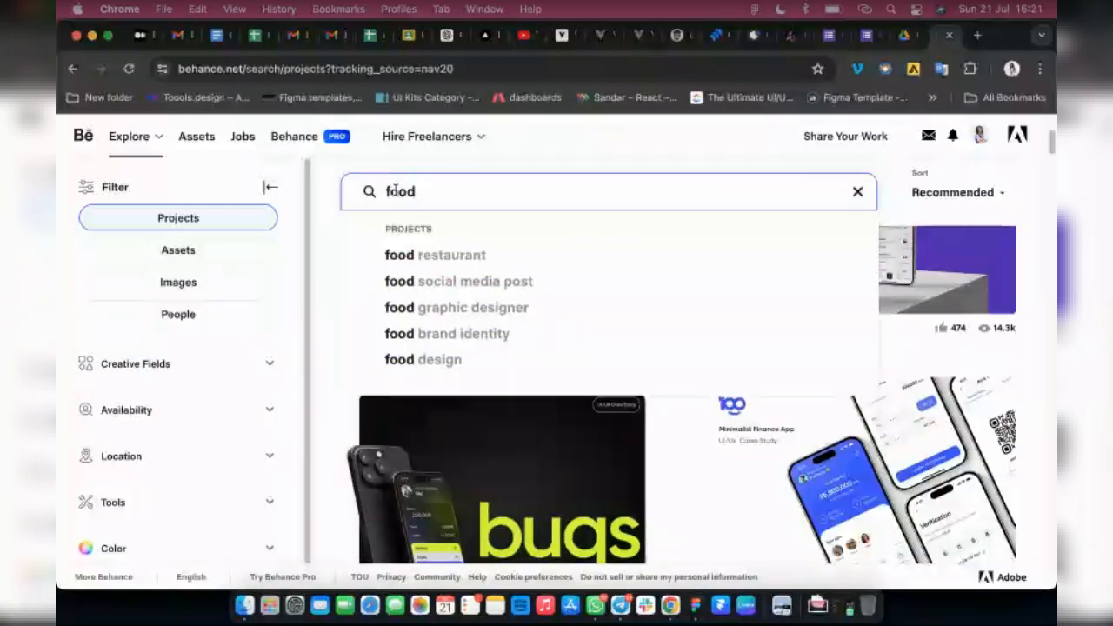
text( de)
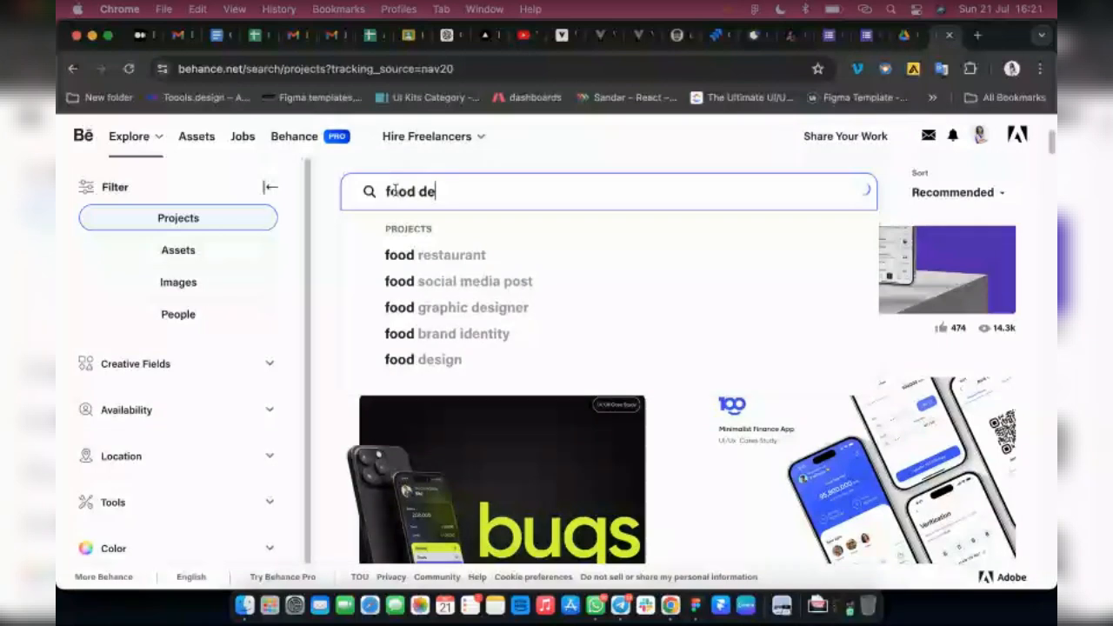
text(livery)
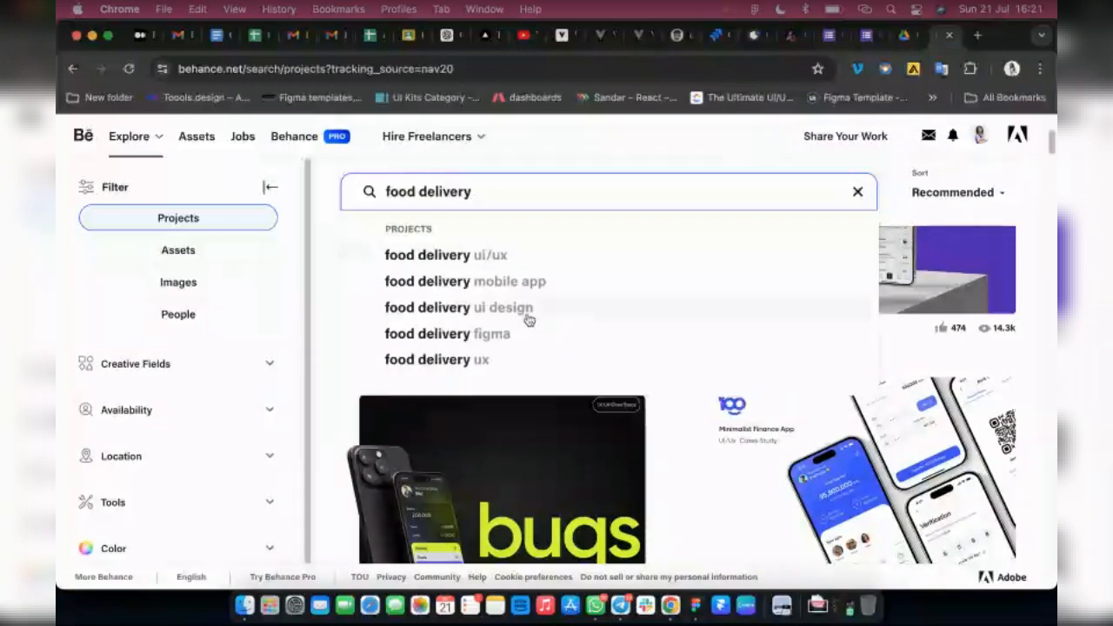
click(543, 281)
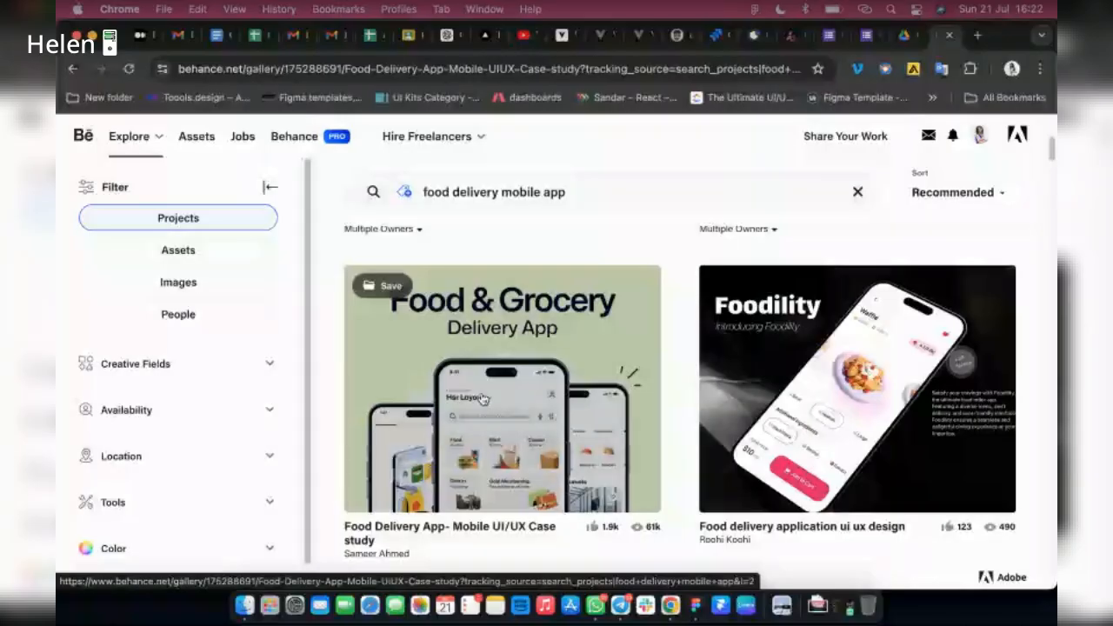
Step: Open the Food Delivery App Mobile UI/UX Case study and examine its user flow, typography, iconography and splash screen
click(484, 398)
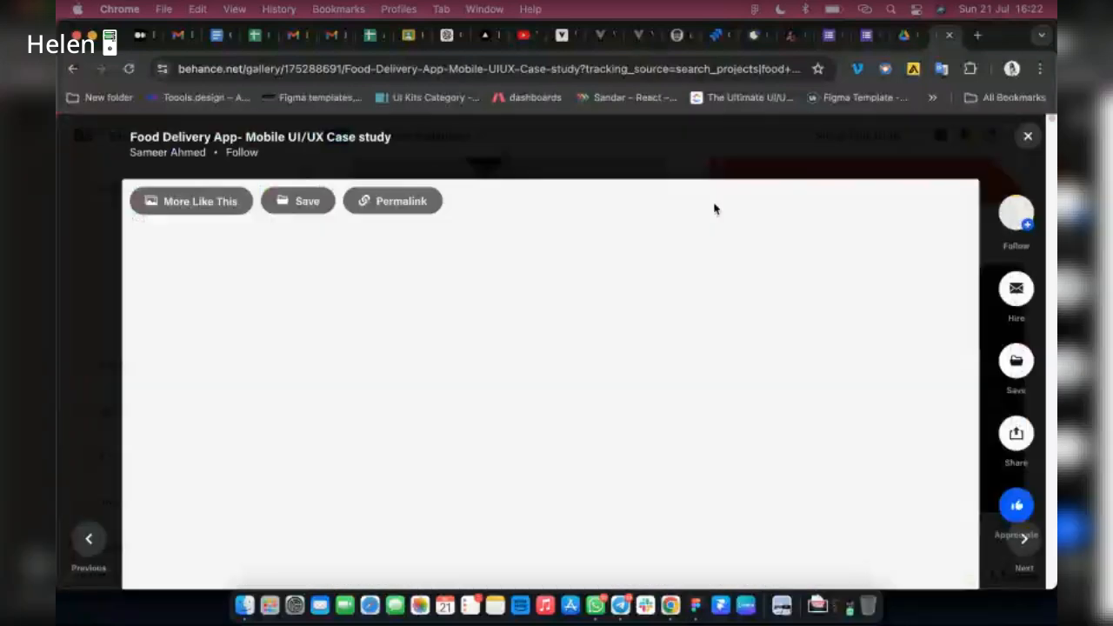
scroll(702, 298, down, 1)
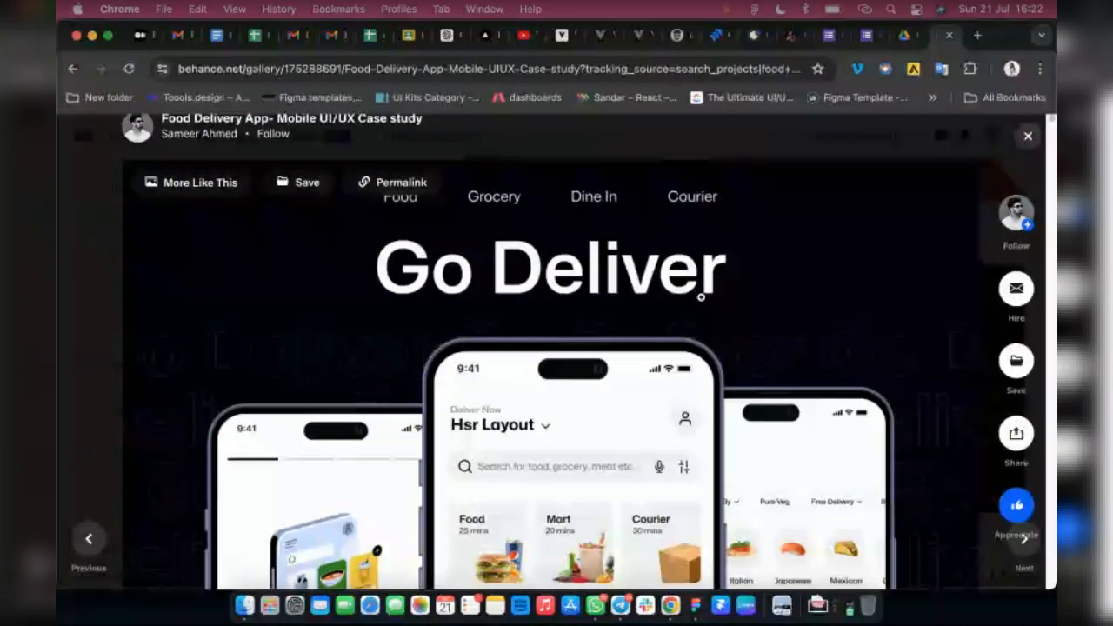
scroll(701, 297, down, 5)
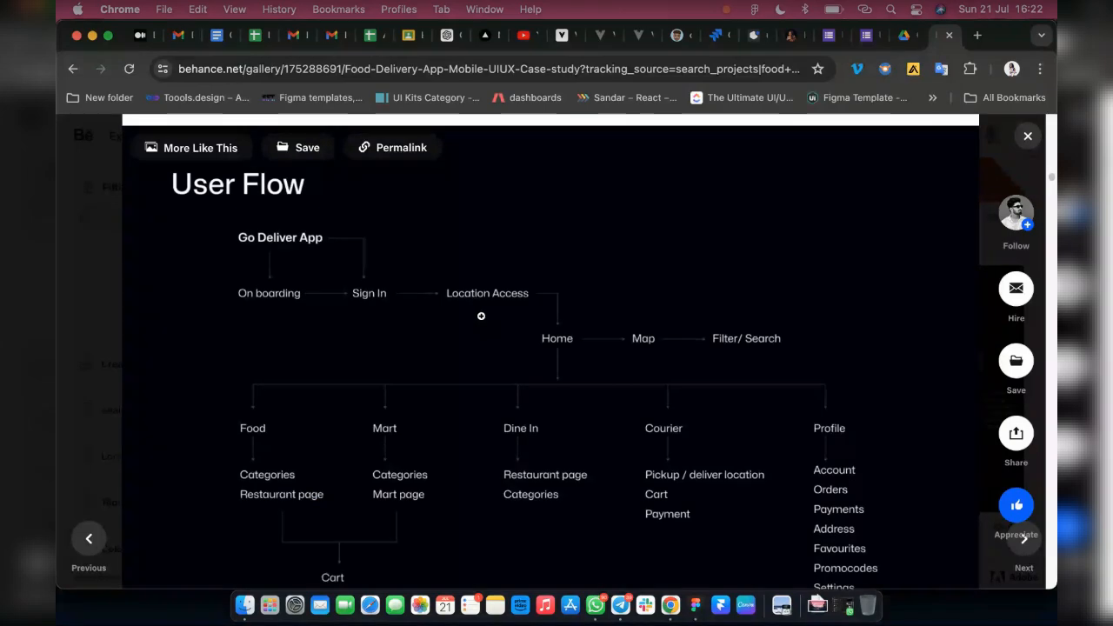
scroll(481, 316, down, 10)
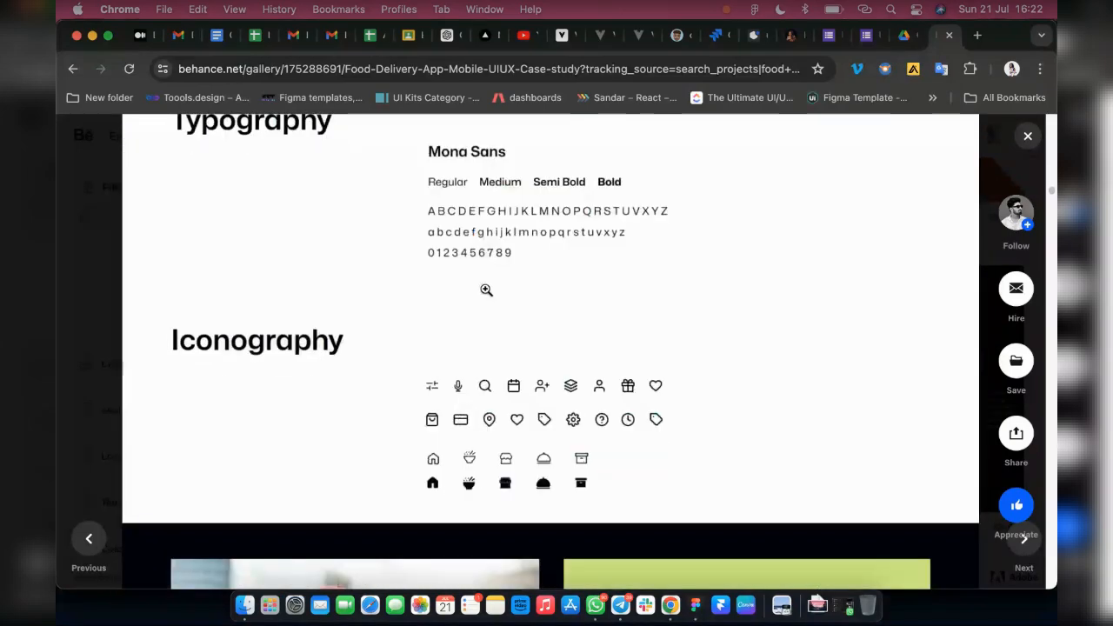
scroll(487, 294, down, 20)
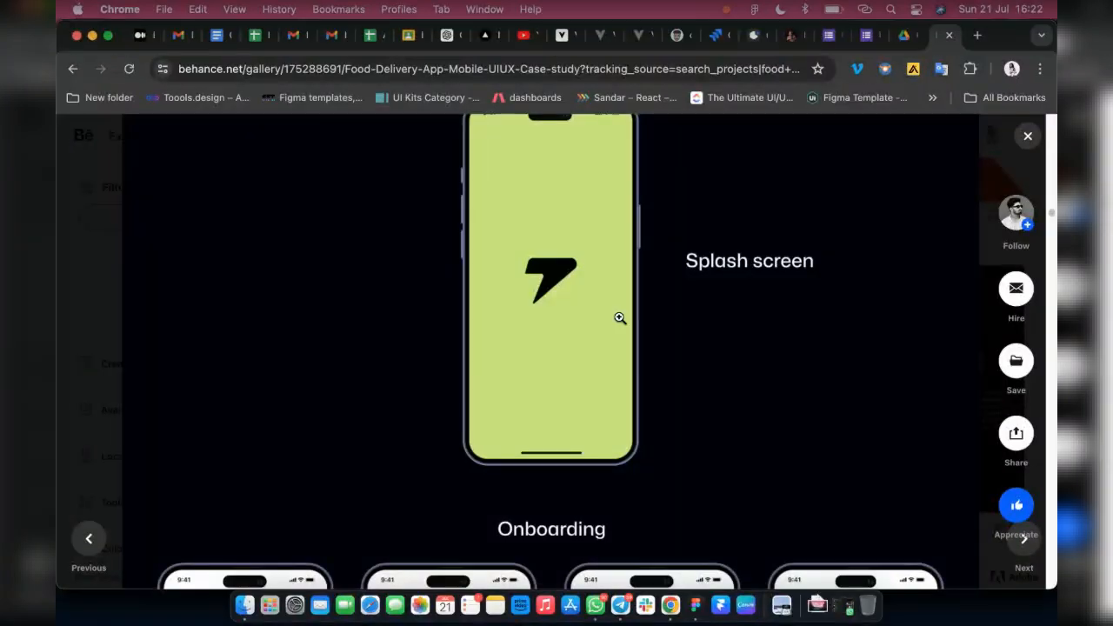
scroll(501, 300, up, 2)
scroll(651, 322, down, 6)
scroll(488, 264, up, 6)
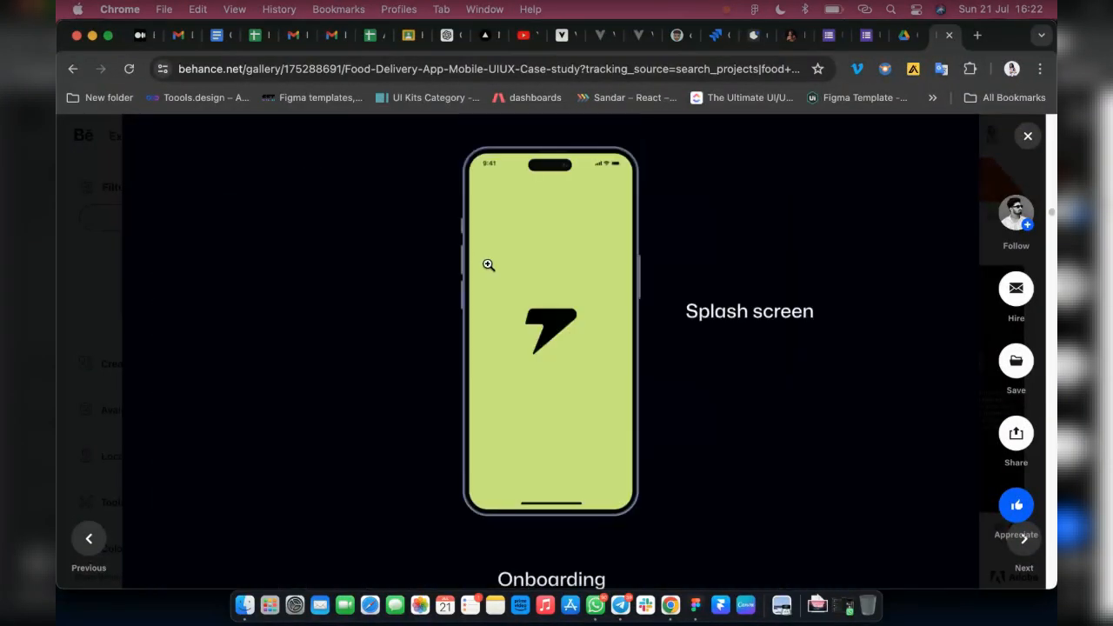
Step: Examine the case study's onboarding, login, location and address screens through to its Home Screen section
scroll(641, 320, down, 5)
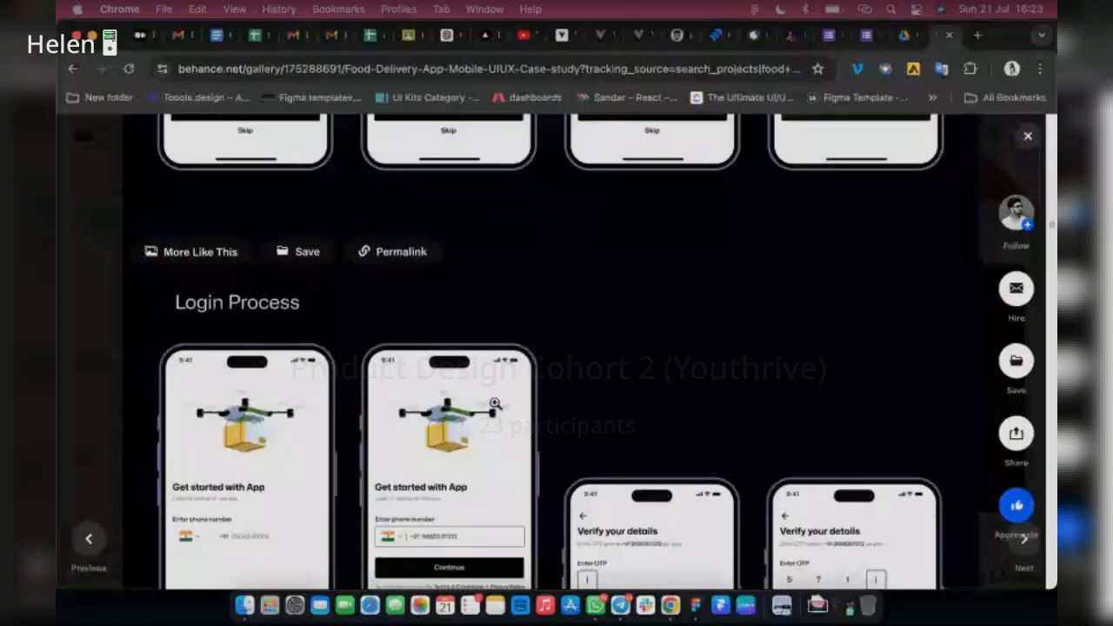
scroll(465, 365, down, 5)
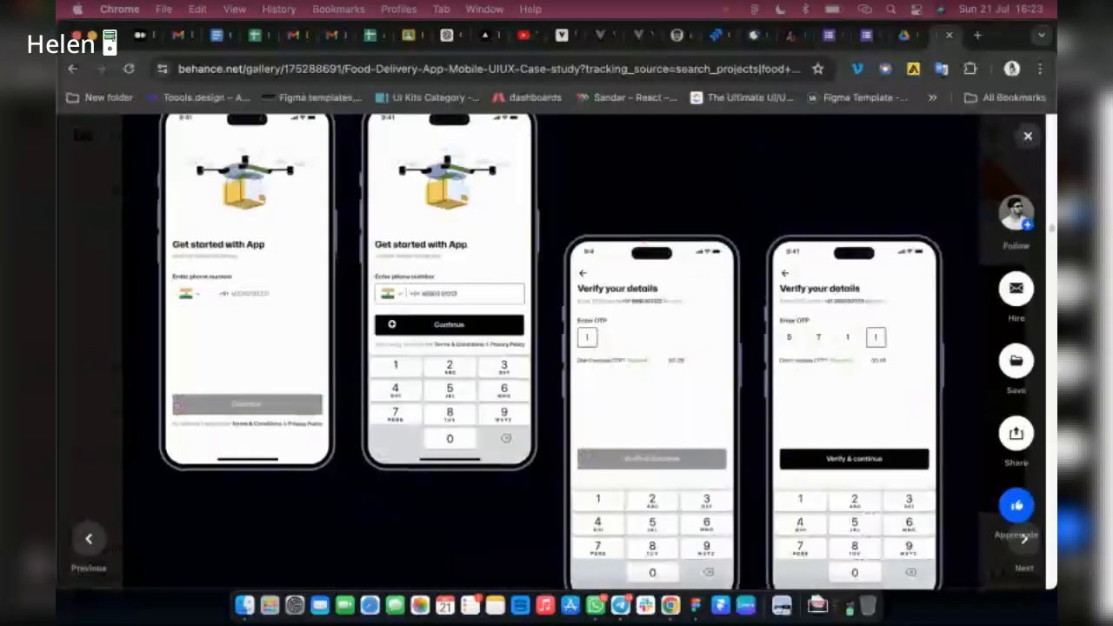
scroll(478, 348, down, 6)
scroll(462, 362, down, 4)
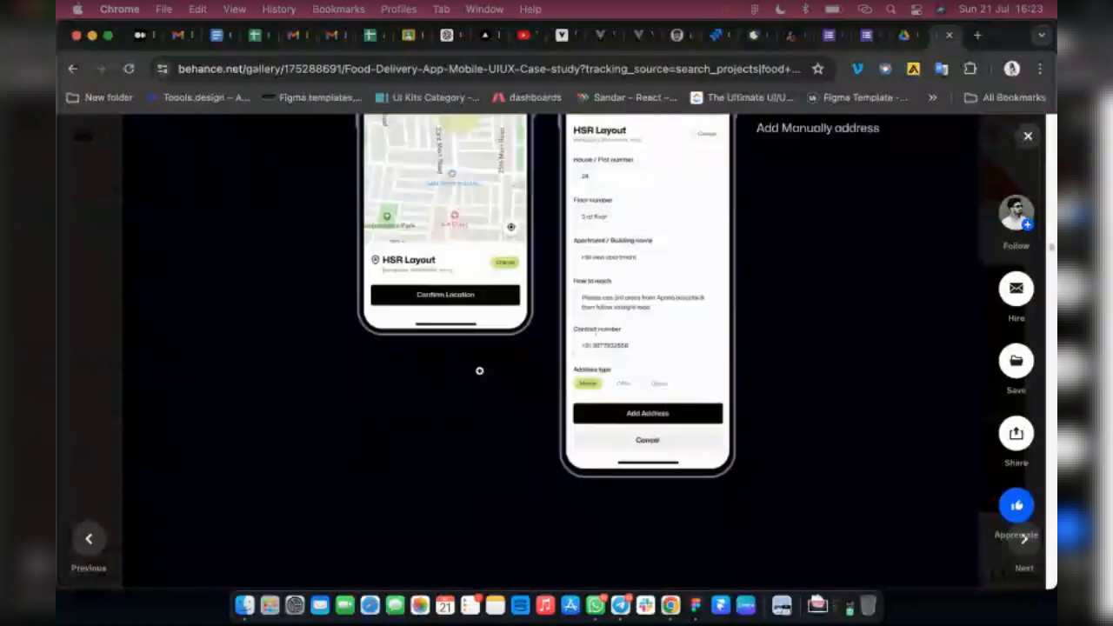
scroll(479, 370, up, 10)
scroll(504, 379, down, 4)
scroll(504, 379, down, 10)
scroll(609, 353, up, 4)
scroll(611, 353, up, 1)
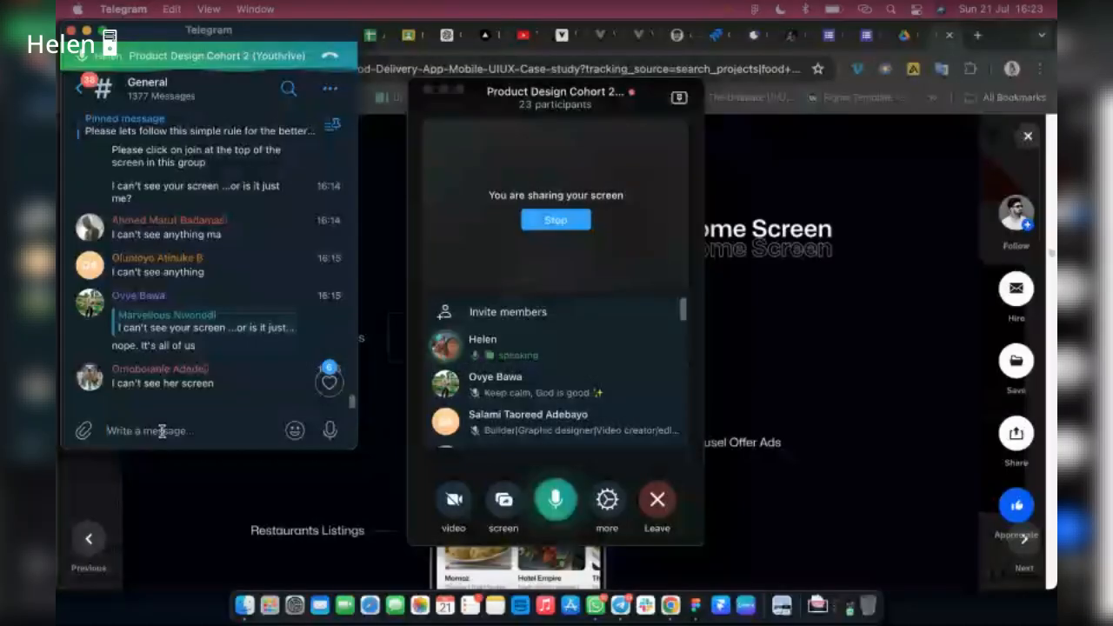
Step: Send the case study's Behance link to the General chat in Telegram and minimise the chat and call windows
text(https://www.behance.net/gallery/175288691/Food-Delivery-App-Mobile-UIUX-Case-study?tracking_source=search_projects|food+delivery+mobile+app&l=2)
key(Return)
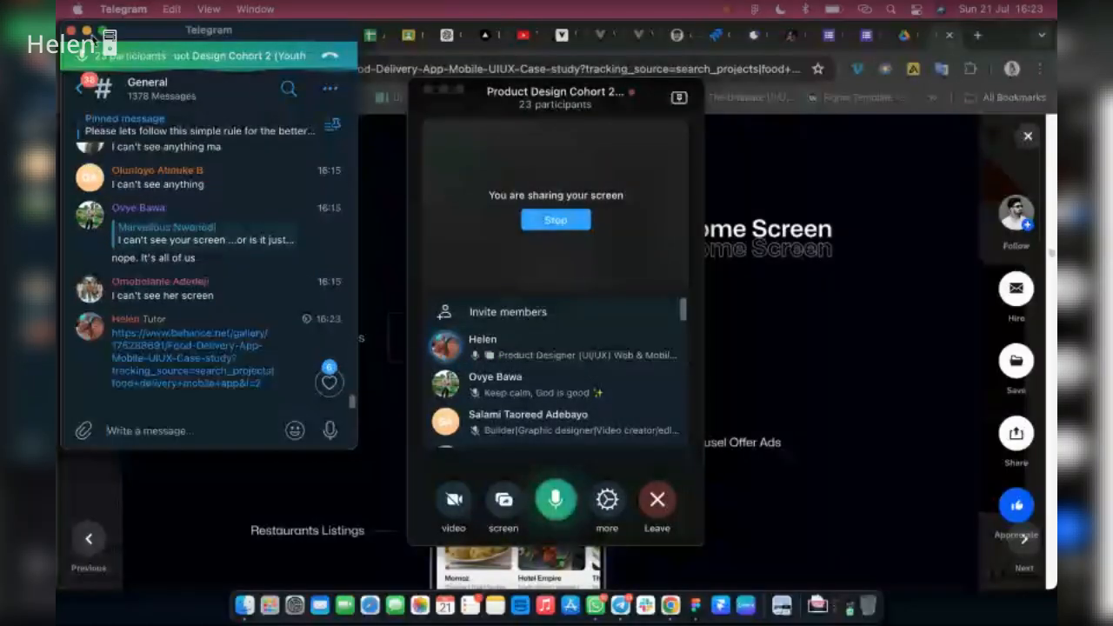
click(87, 31)
click(443, 90)
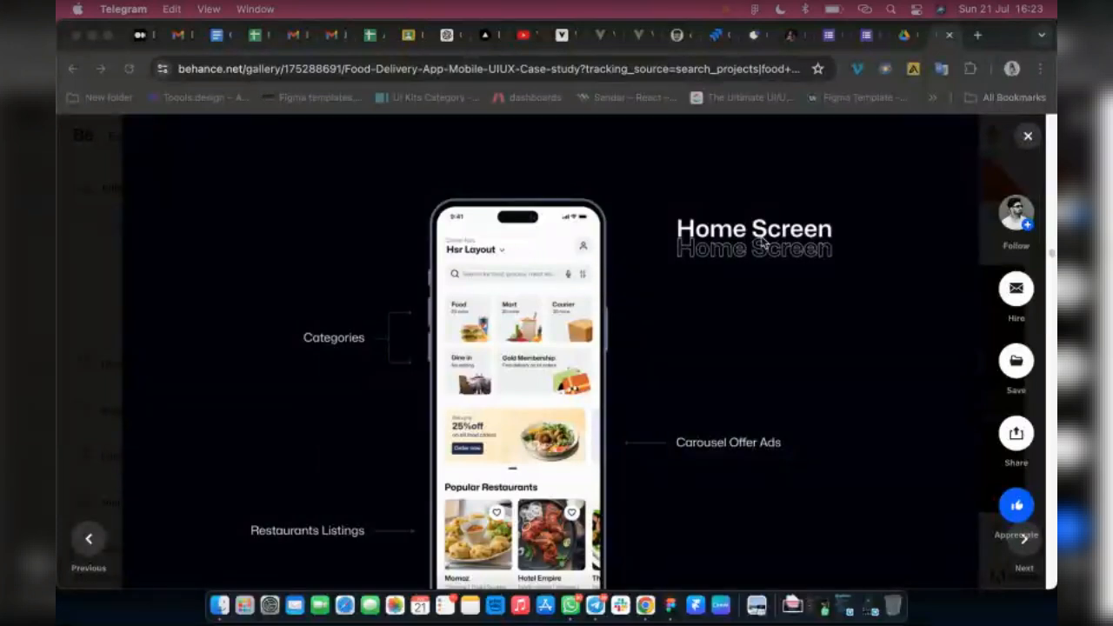
Step: Switch to Figma and add "Search bar" to the feature sticky note
click(670, 607)
text(Search bar)
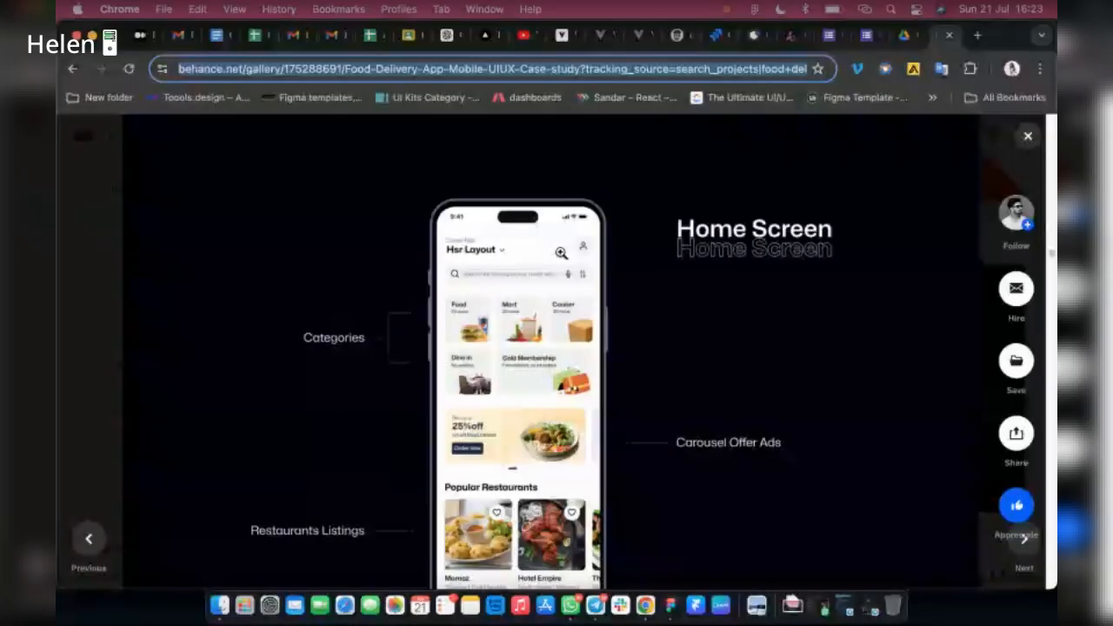
Step: Examine the case study's Home Screen in Chrome, from the offer carousel to the dine-in options and bottom navigation
scroll(440, 313, down, 3)
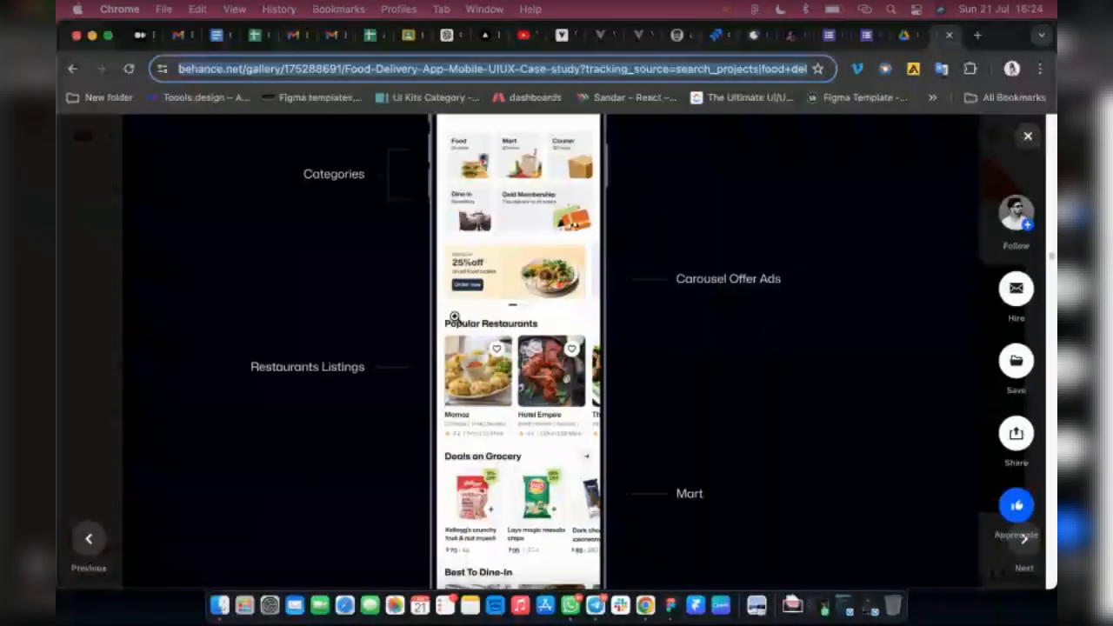
scroll(455, 315, down, 2)
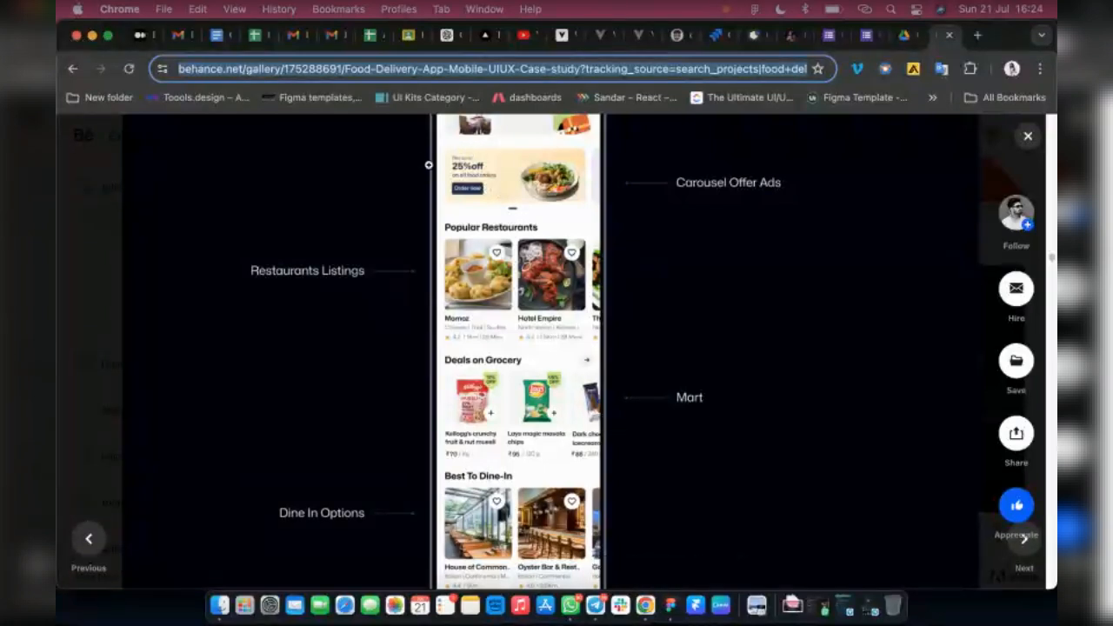
scroll(533, 375, down, 2)
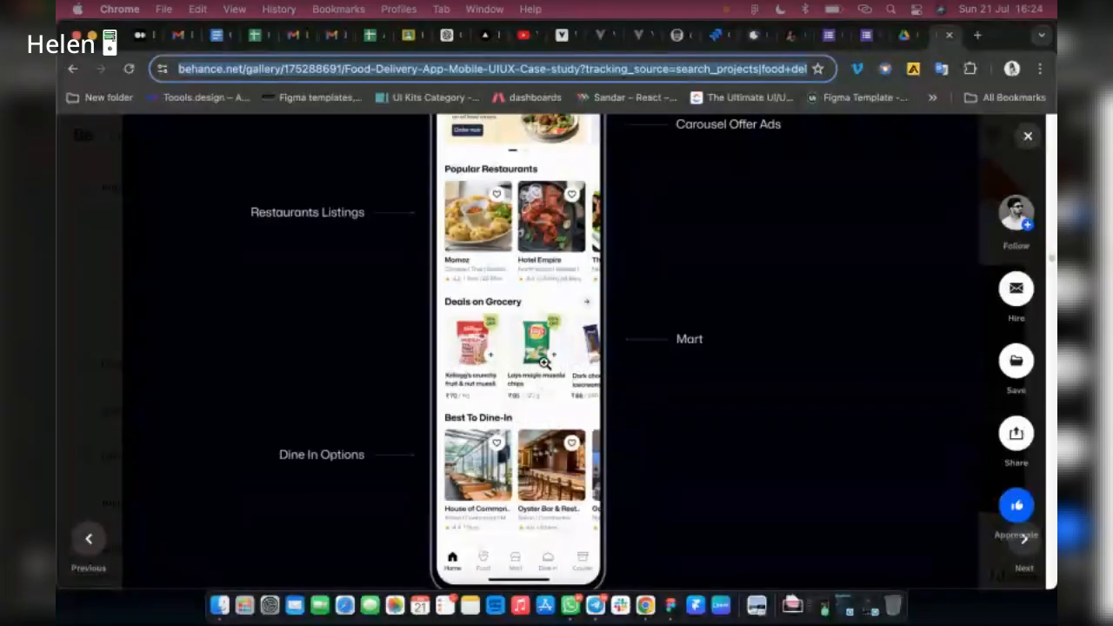
scroll(546, 363, down, 1)
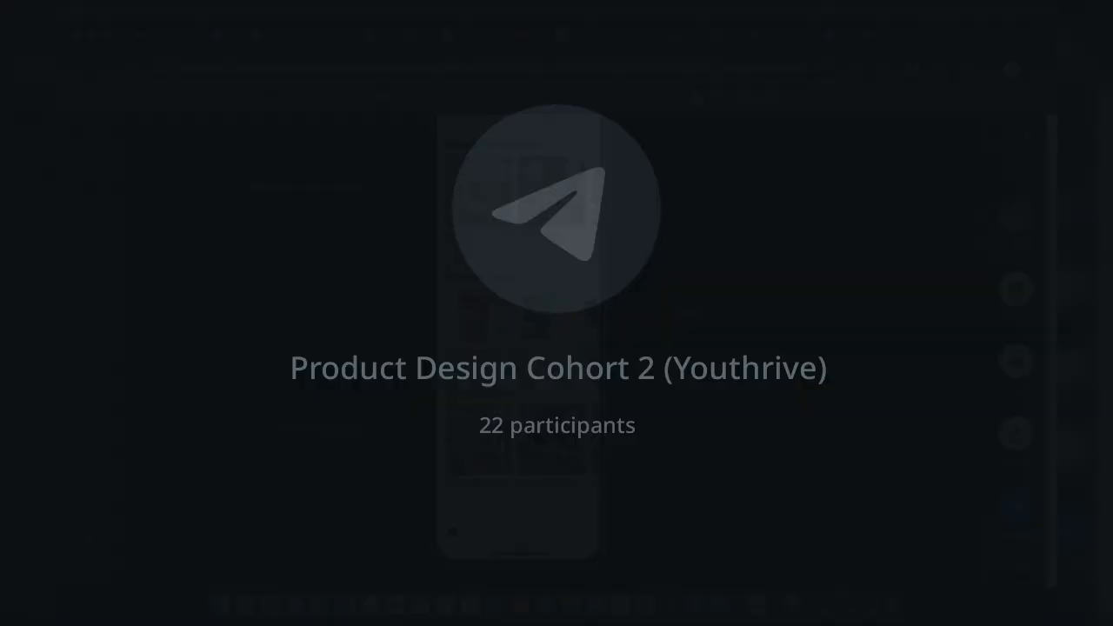
Step: Switch to Telegram, restore the group call window and look through its participant list
click(595, 604)
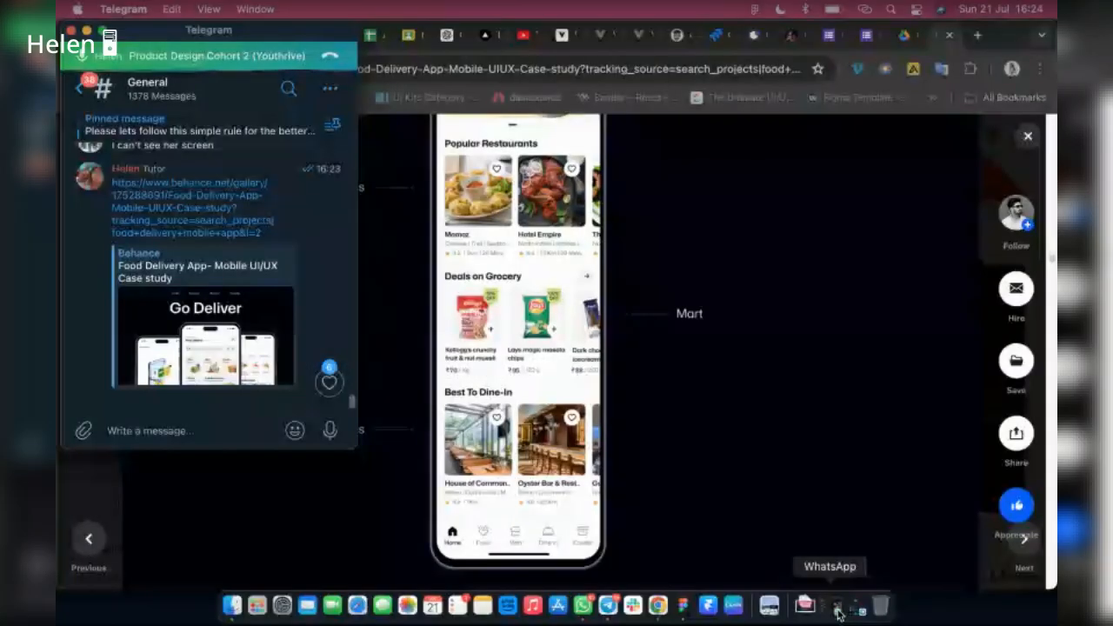
click(838, 613)
scroll(586, 395, down, 5)
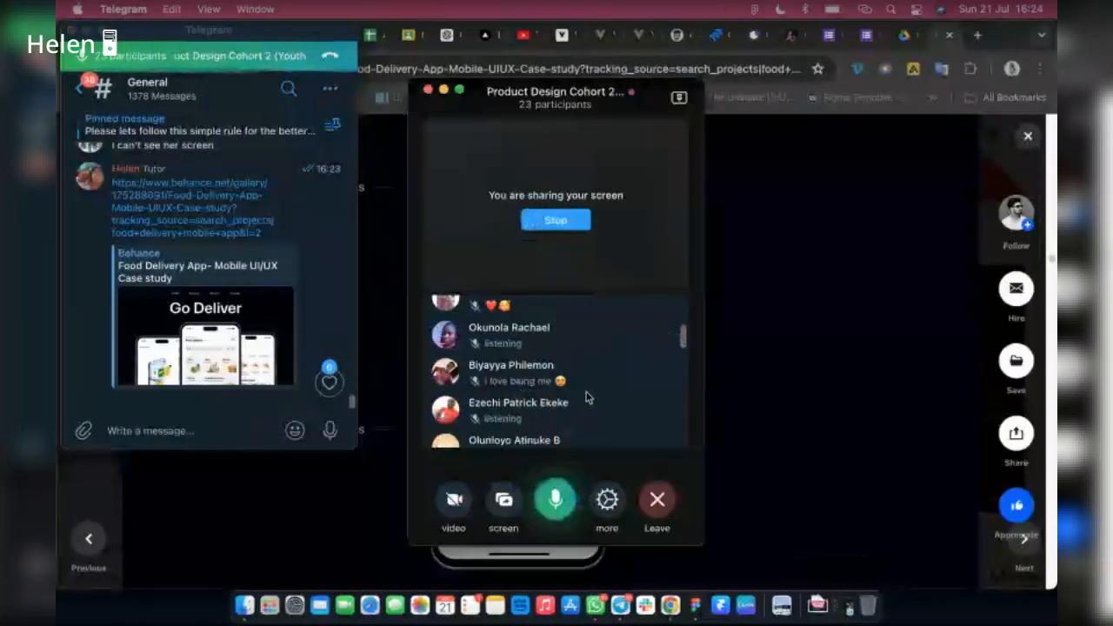
scroll(587, 395, down, 5)
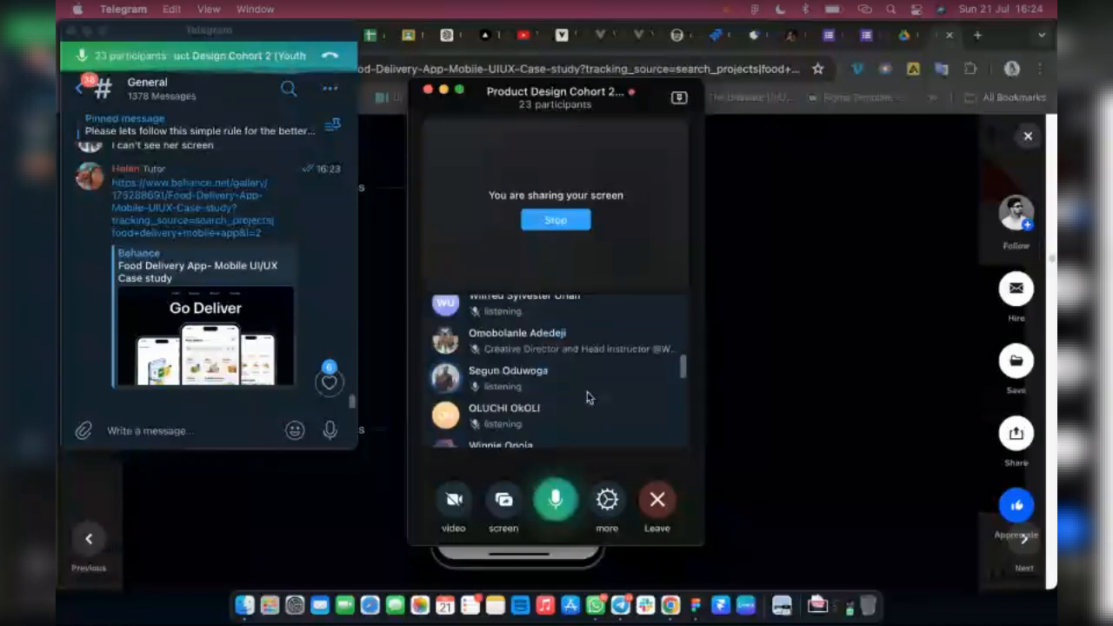
Step: Put away the Telegram windows and review the case study's Home Screen, including the restaurant listings, grocery deals and dine-in options
right_click(589, 383)
click(654, 538)
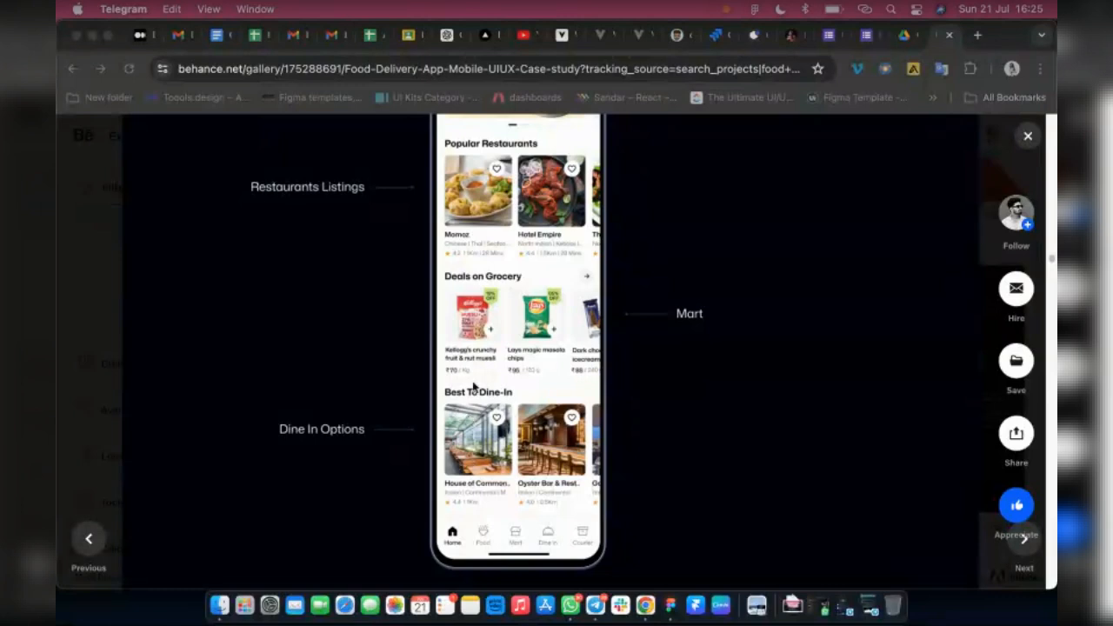
scroll(458, 401, down, 1)
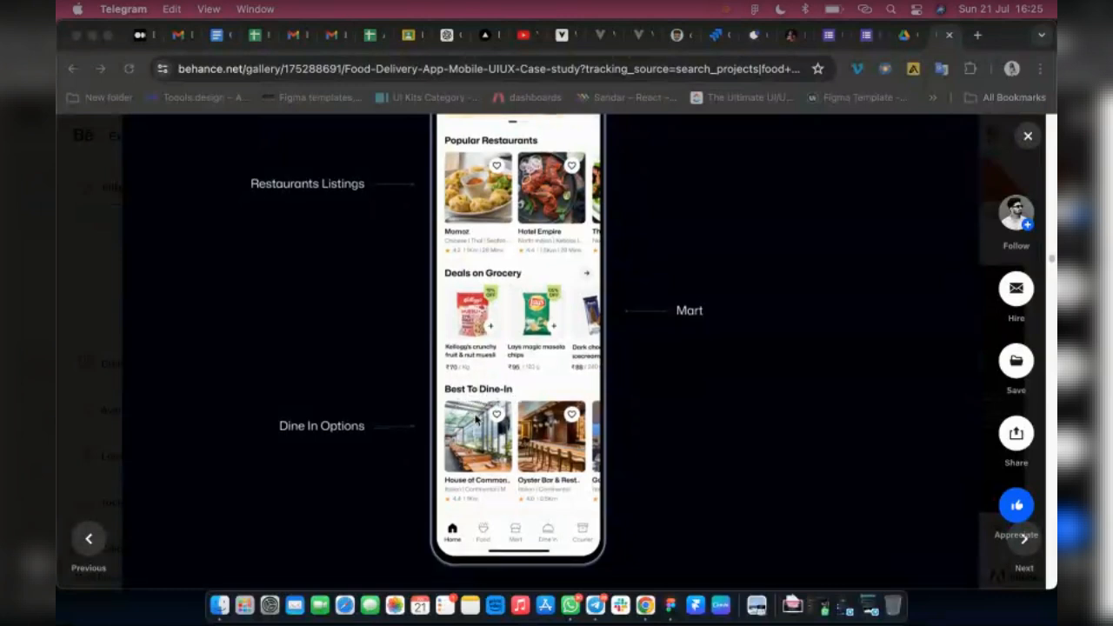
scroll(496, 447, down, 1)
scroll(496, 470, down, 3)
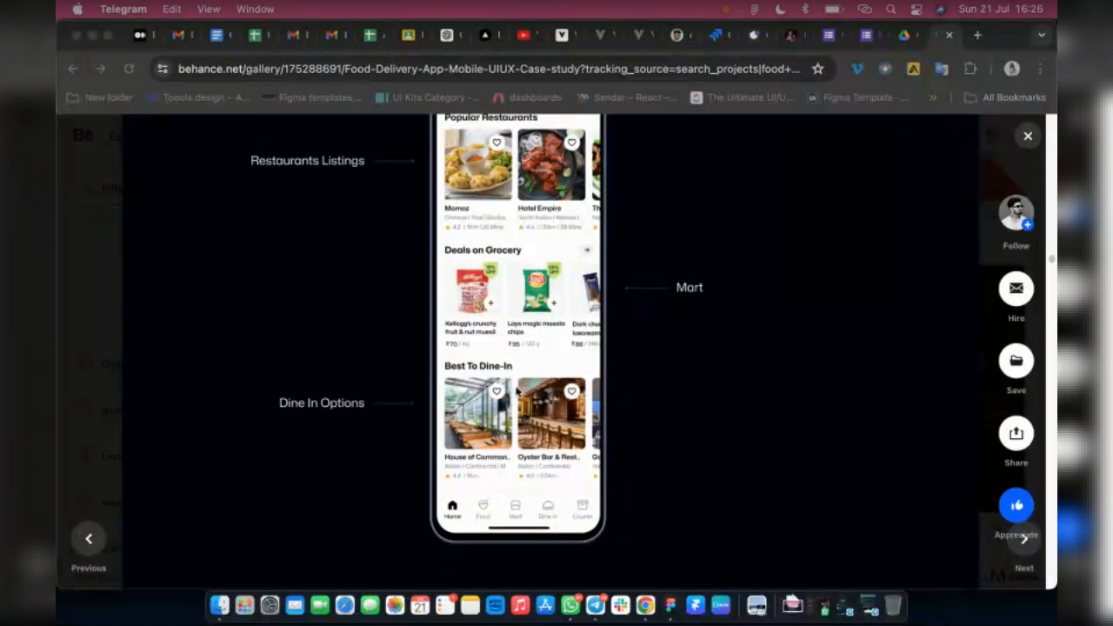
scroll(518, 391, up, 5)
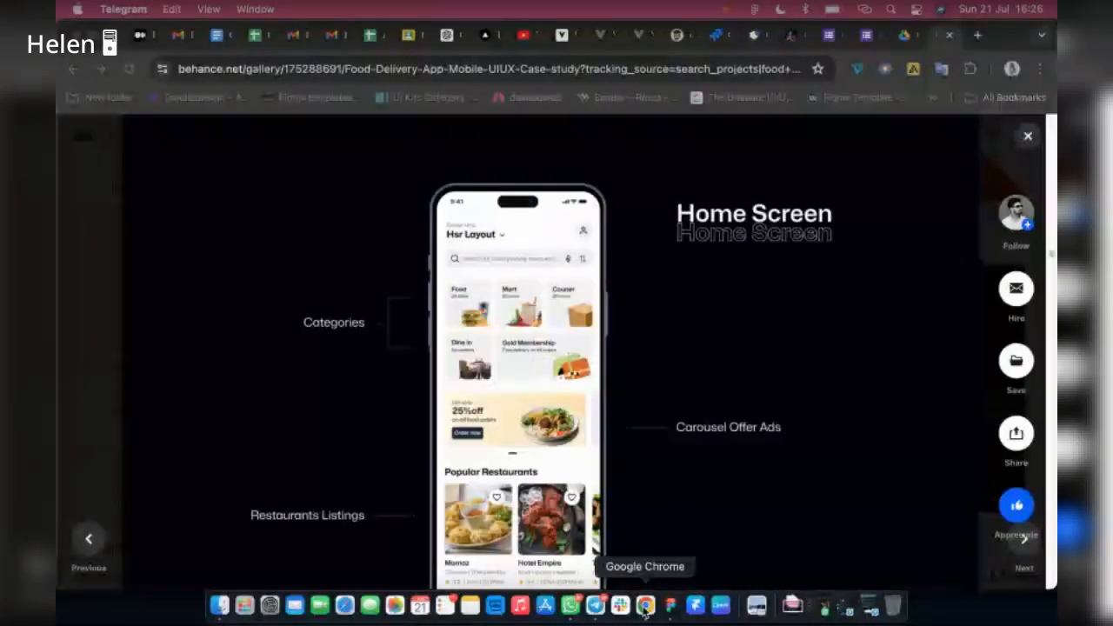
Step: Check the feature sticky note in Figma, and compare it with the case study's Home Screen in Chrome, from categories to bottom navigation
click(670, 606)
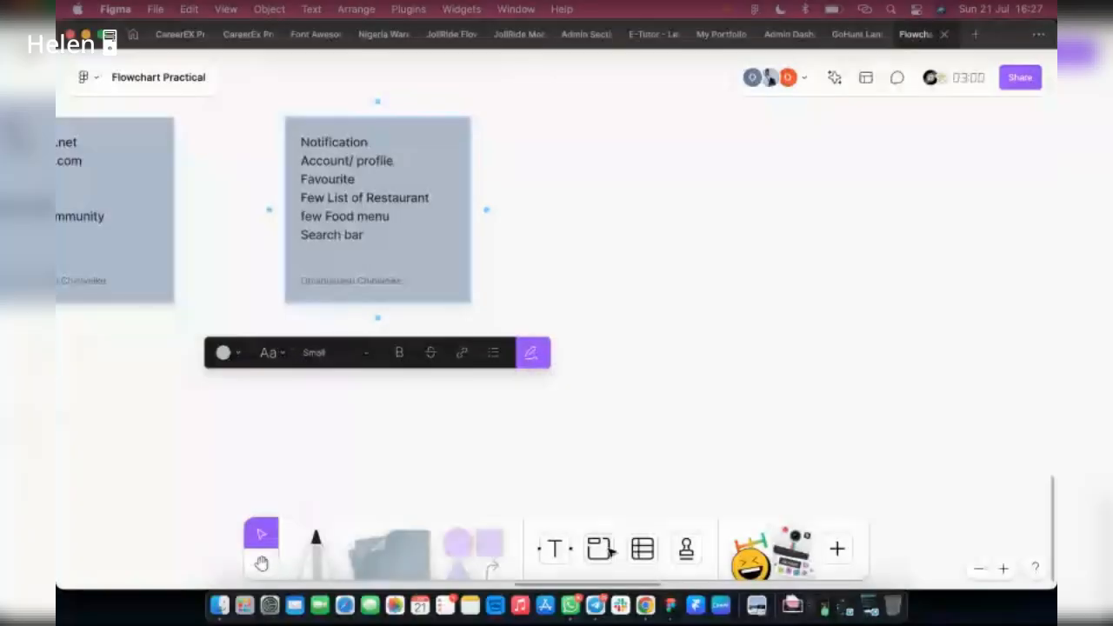
click(646, 606)
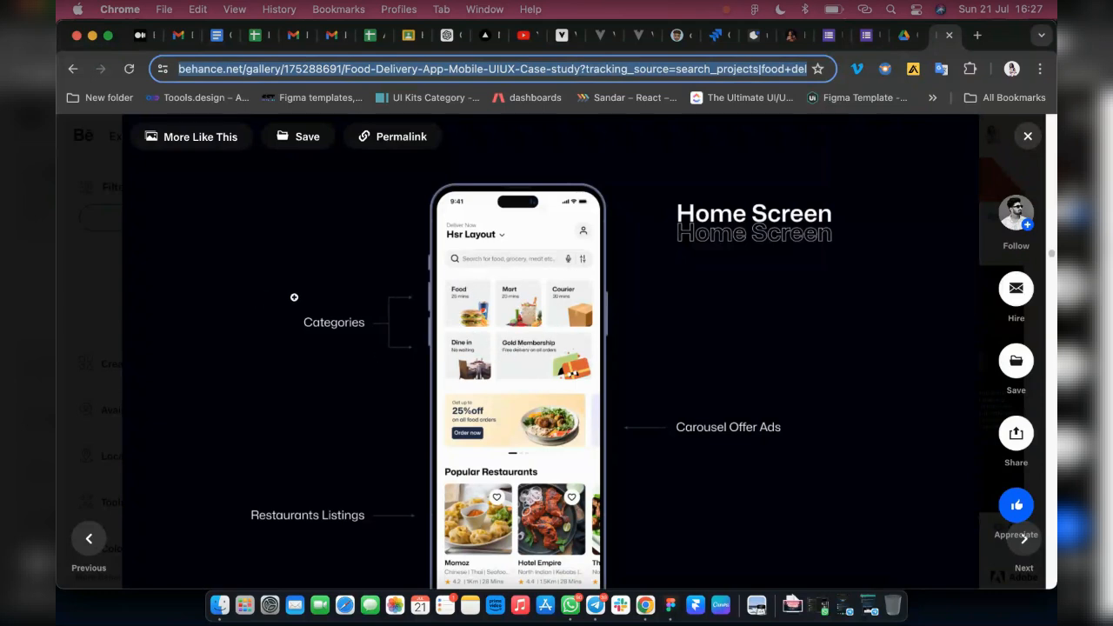
scroll(423, 445, down, 4)
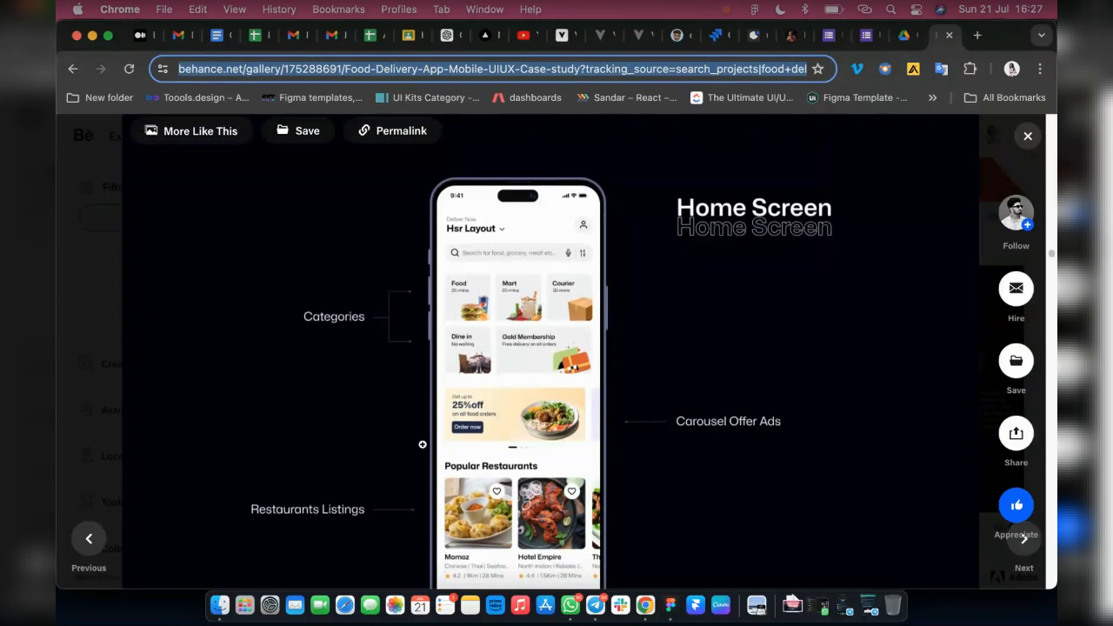
scroll(661, 402, down, 2)
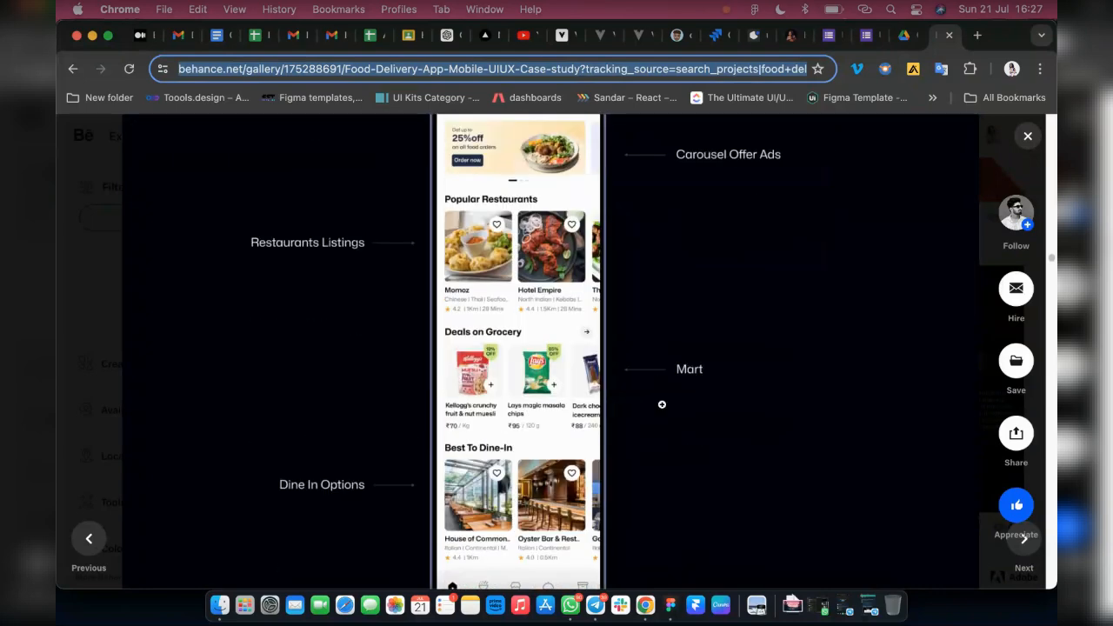
scroll(406, 459, down, 1)
scroll(406, 458, down, 3)
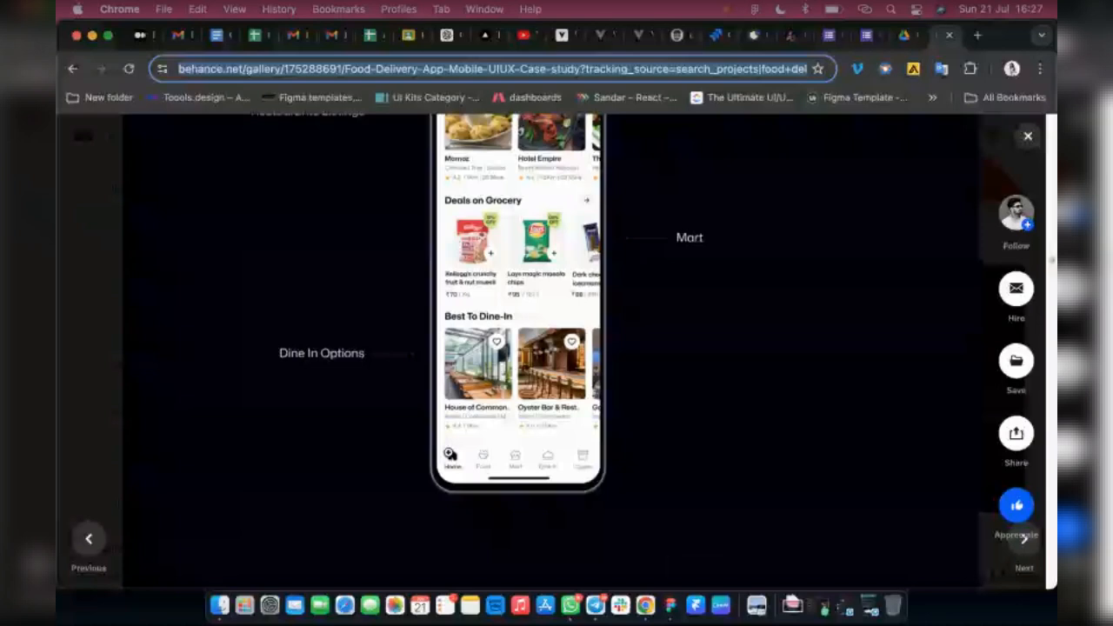
Step: Switch to Figma and change the "Few List of Restaurant" line on the feature sticky note to "Popular of Restaurants"
click(668, 607)
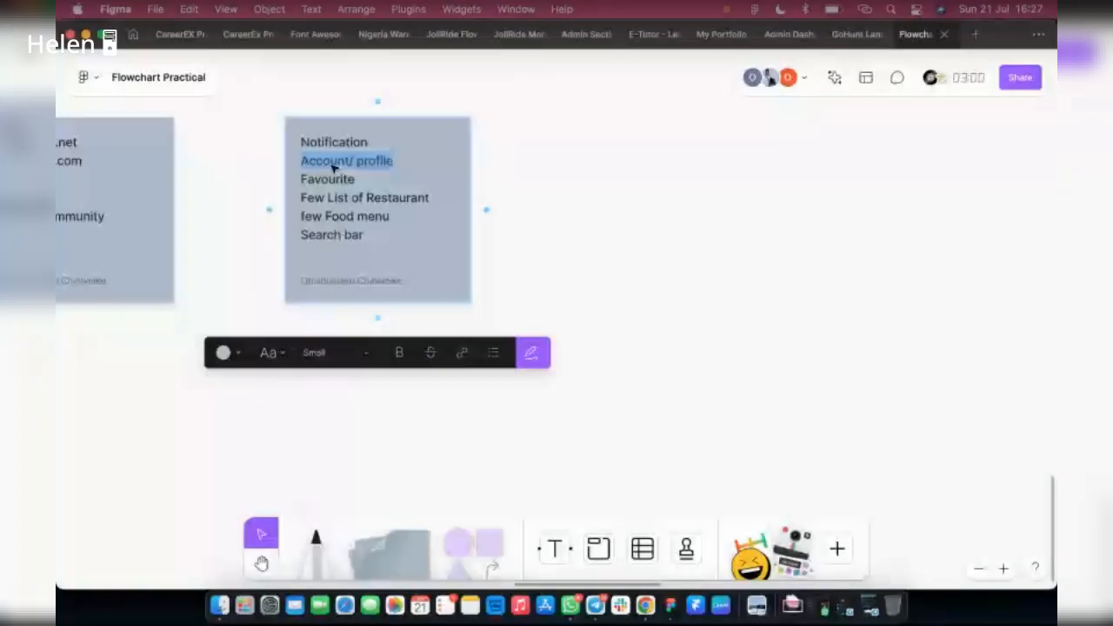
drag(355, 179, 274, 175)
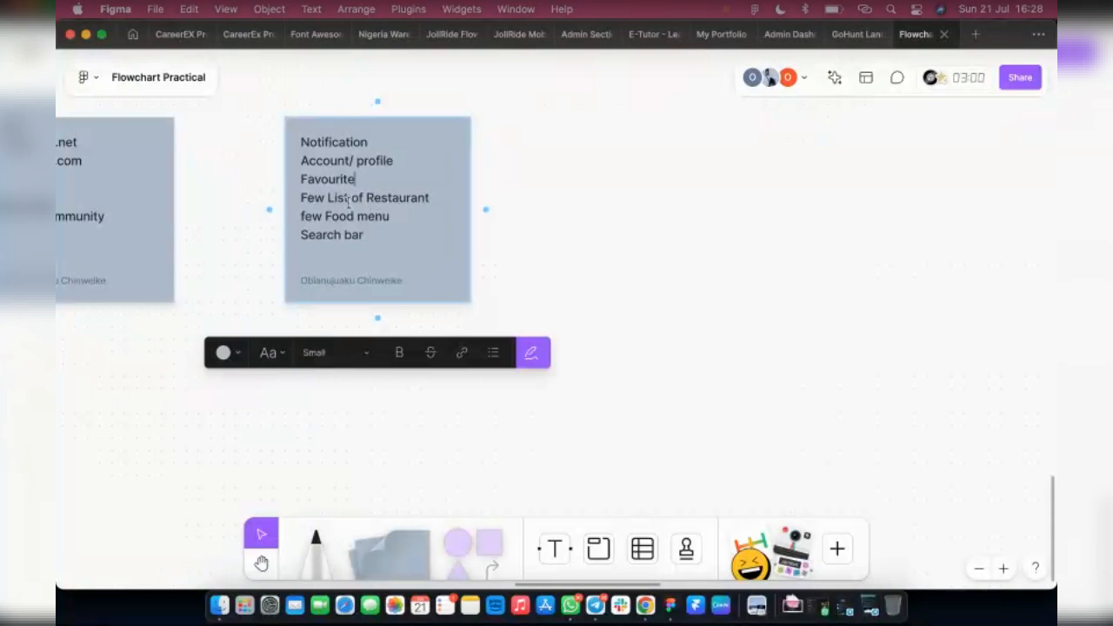
drag(351, 199, 291, 196)
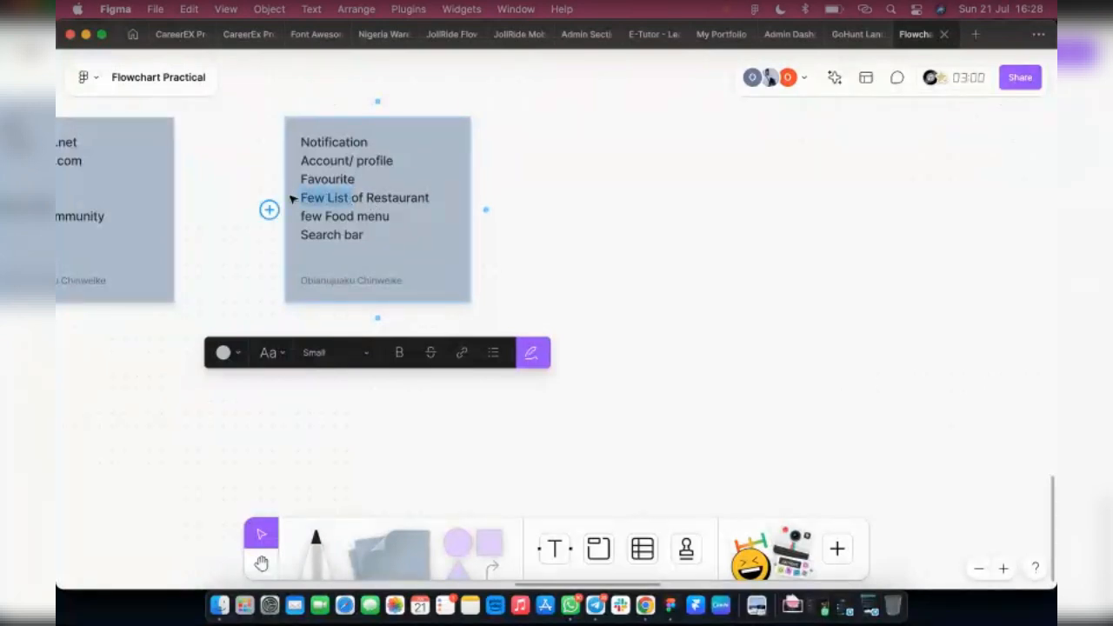
text(F)
key(BackSpace)
text(Few)
key(BackSpace)
key(BackSpace)
key(BackSpace)
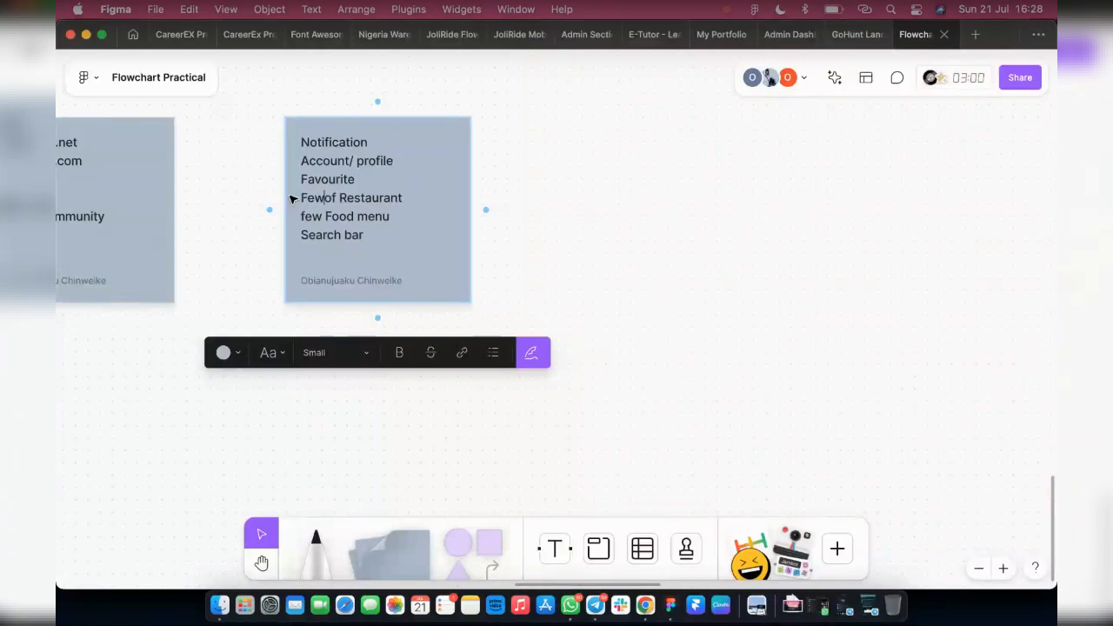
key(BackSpace)
text(Popular)
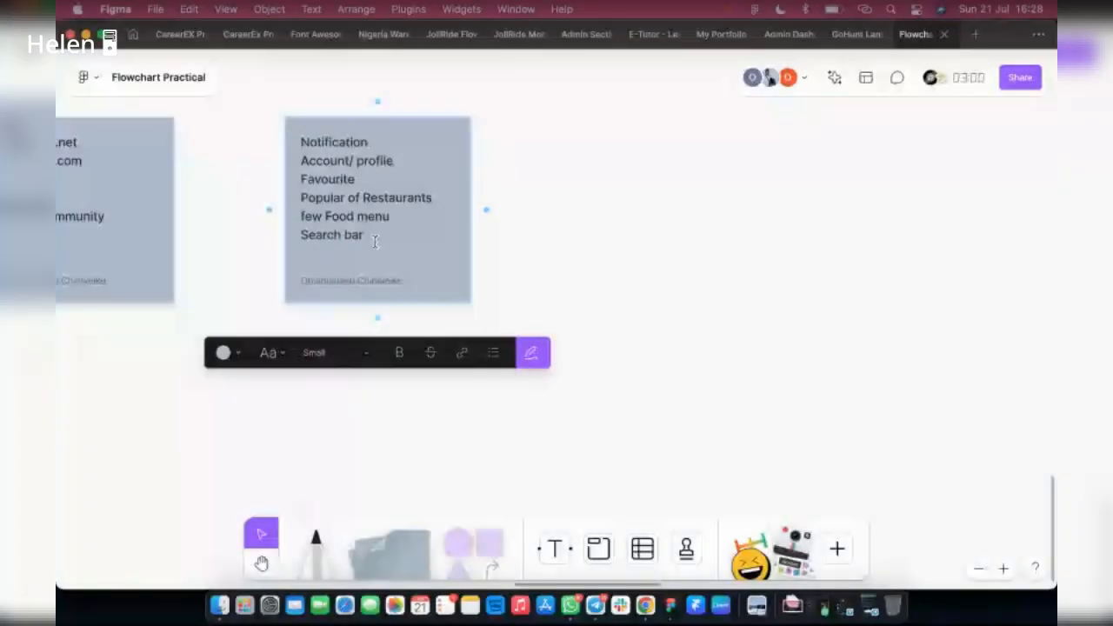
Step: Add "Shopping Cart" as a new line below "Search bar" on the feature sticky note
key(Return)
text(A)
key(BackSpace)
text(s)
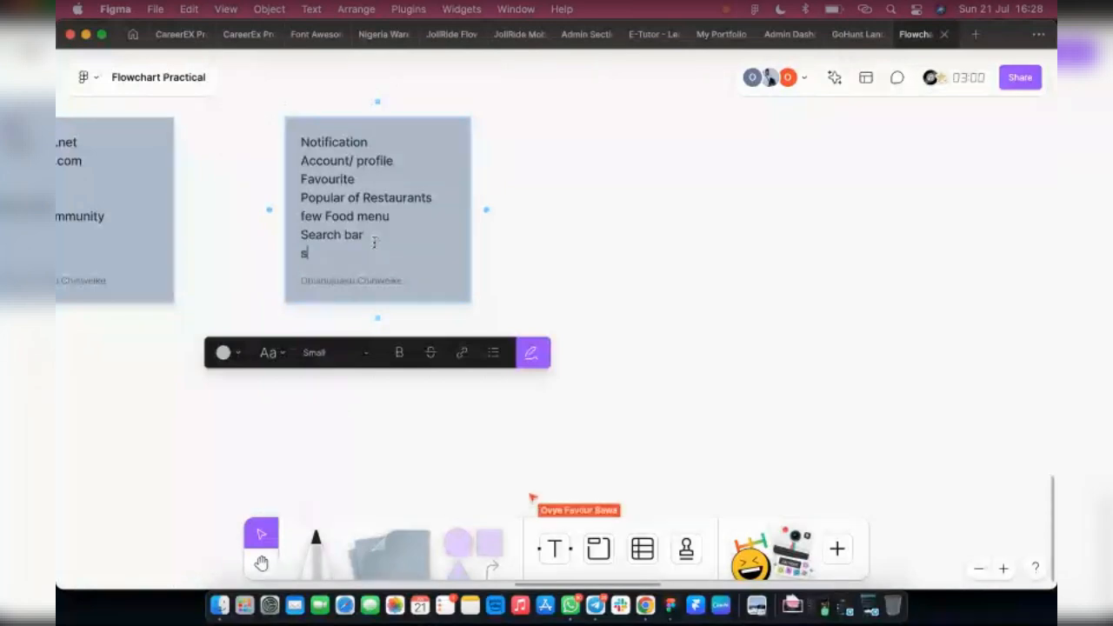
text(HO)
key(BackSpace)
key(BackSpace)
key(BackSpace)
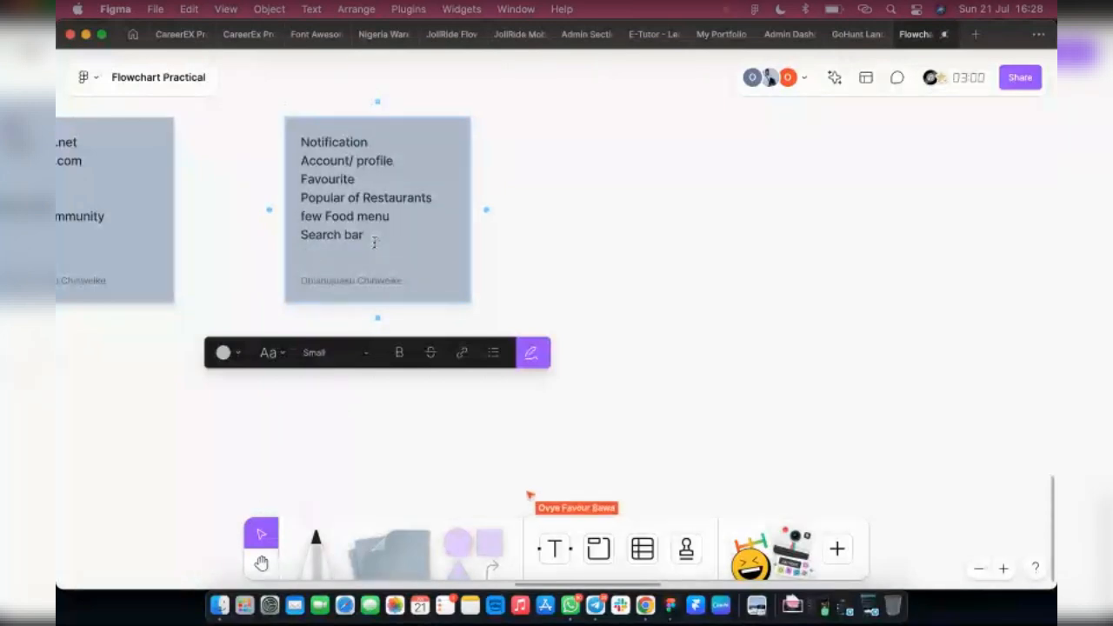
text(Shopping Cart)
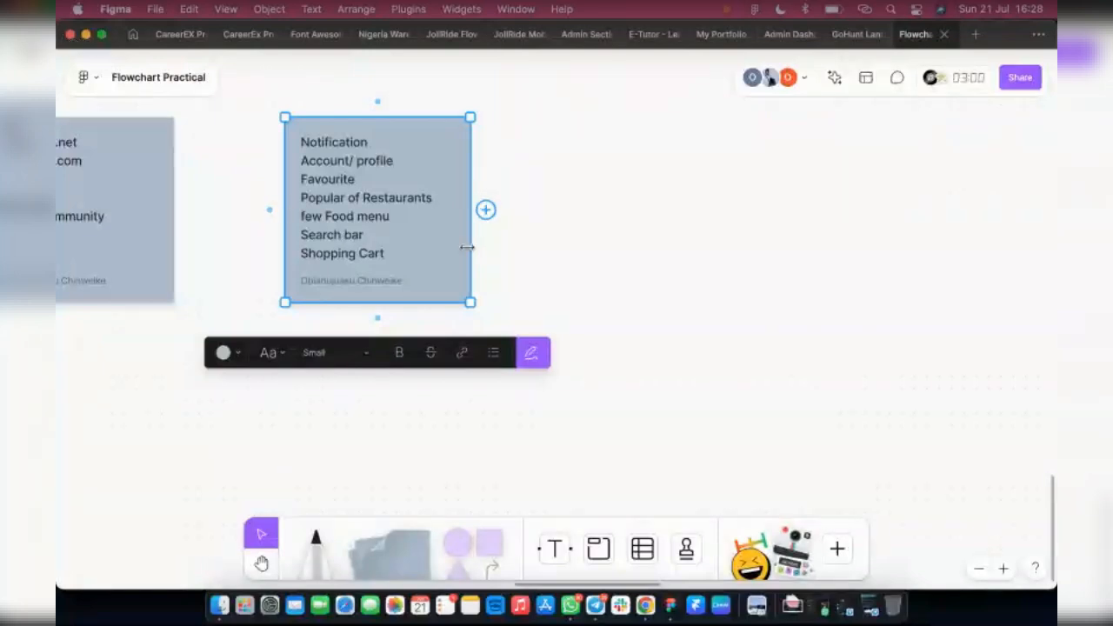
drag(467, 248, 607, 256)
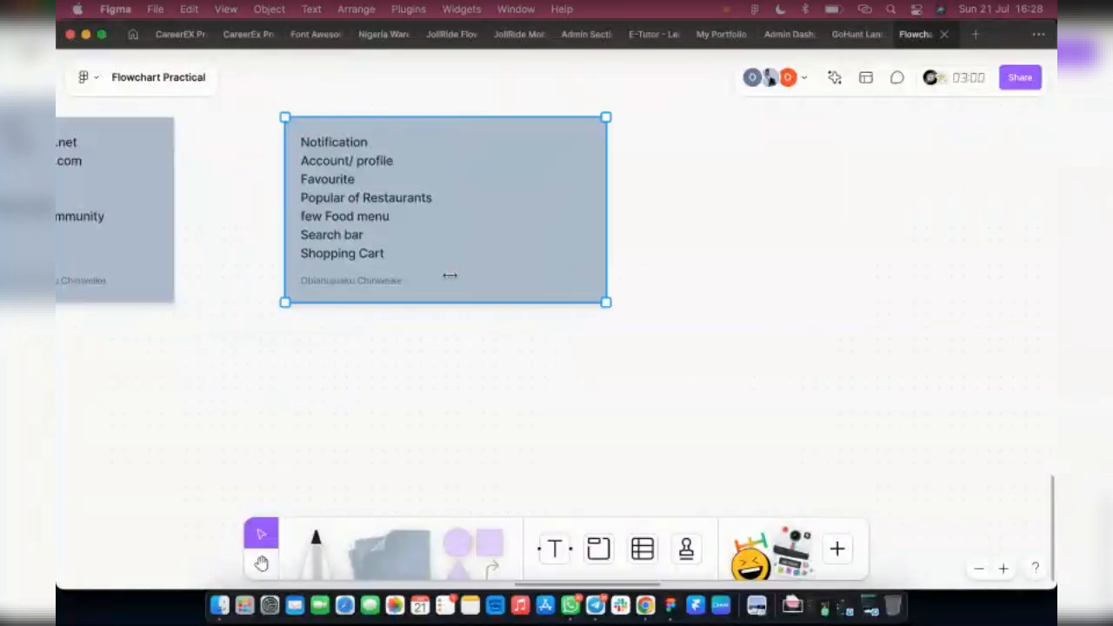
drag(427, 303, 377, 322)
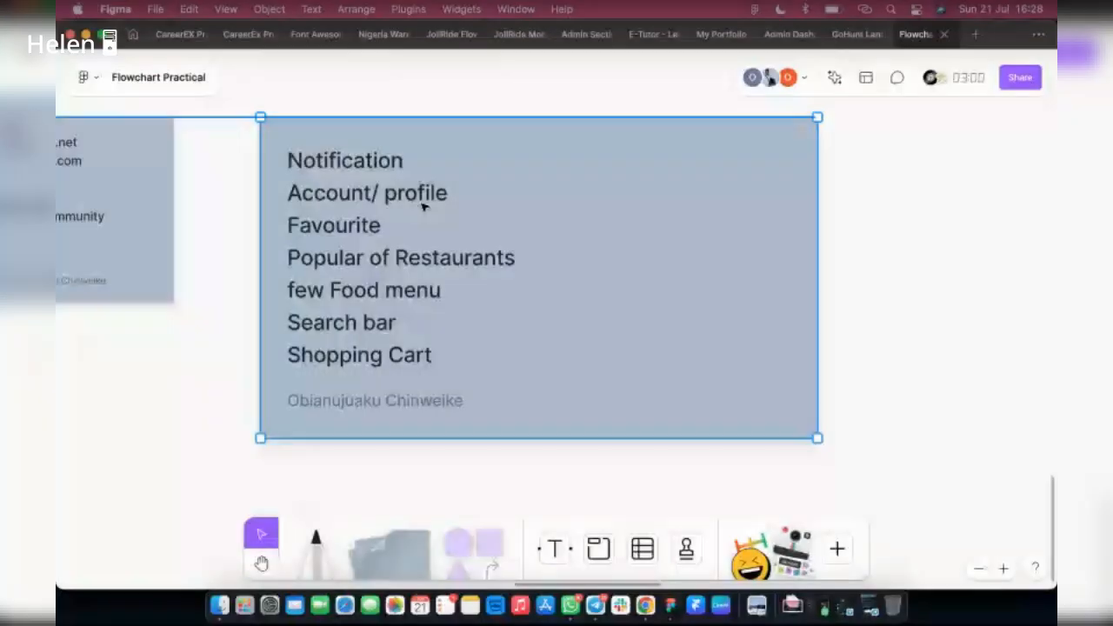
double_click(421, 195)
click(566, 292)
click(675, 244)
double_click(285, 282)
key(Up)
key(Up)
key(Up)
key(Escape)
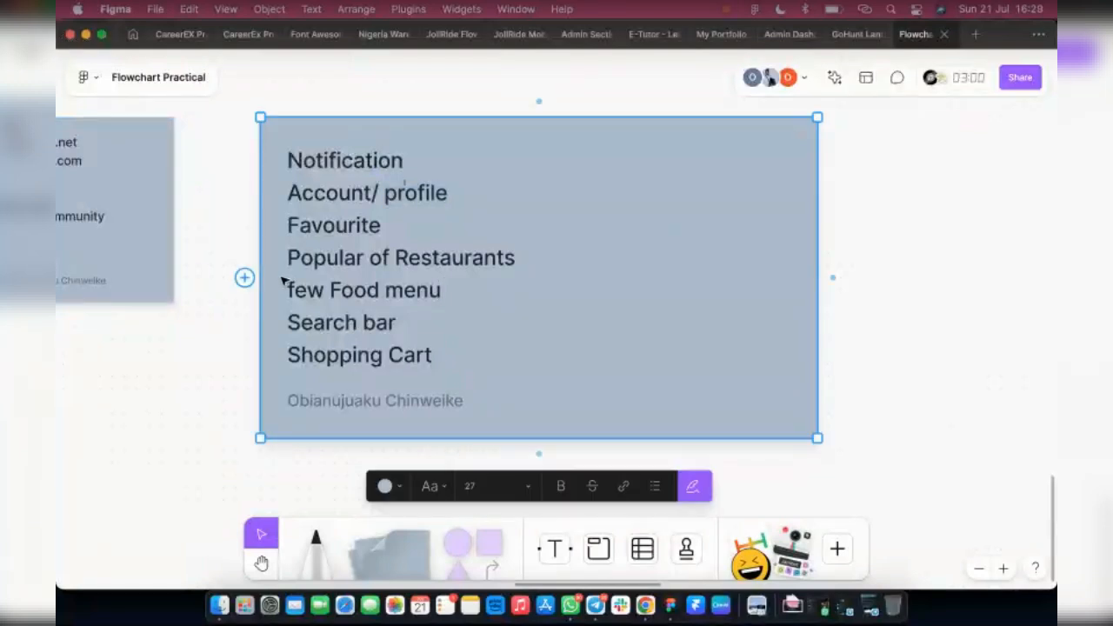
key(super+z)
key(super+z)
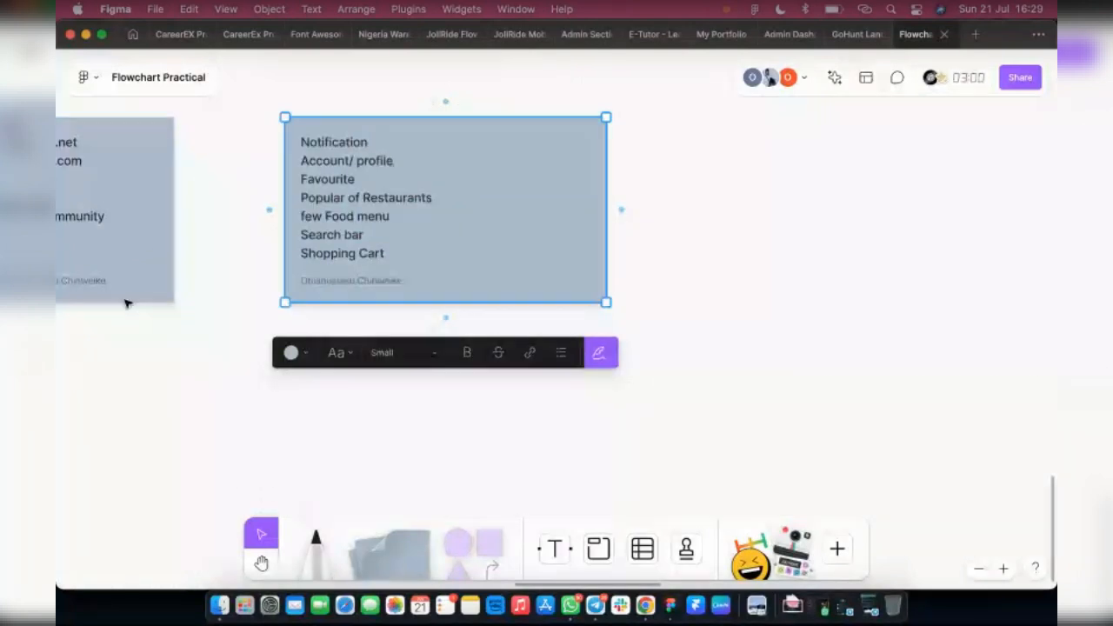
key(super+z)
key(super+z)
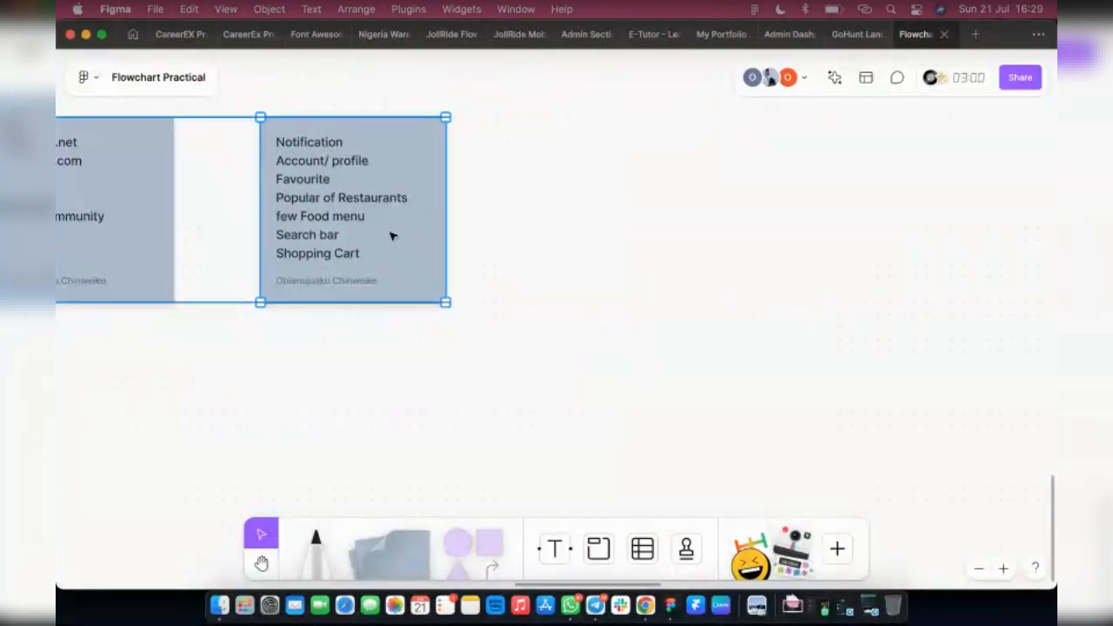
Step: Move the feature sticky note slightly closer to the neighbouring reference sites note
click(374, 235)
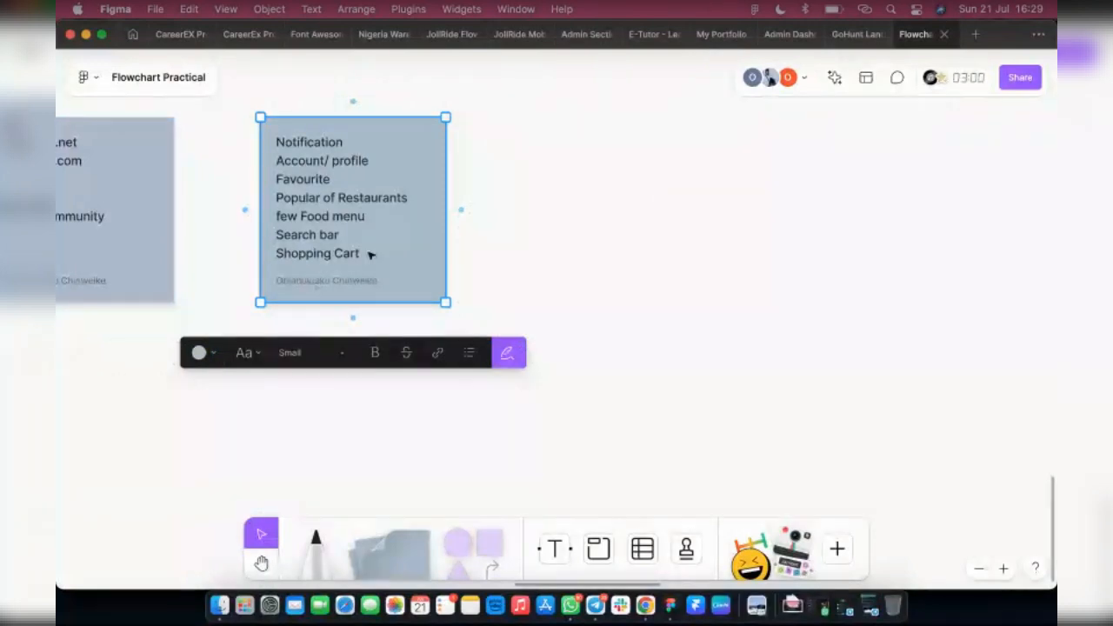
click(517, 276)
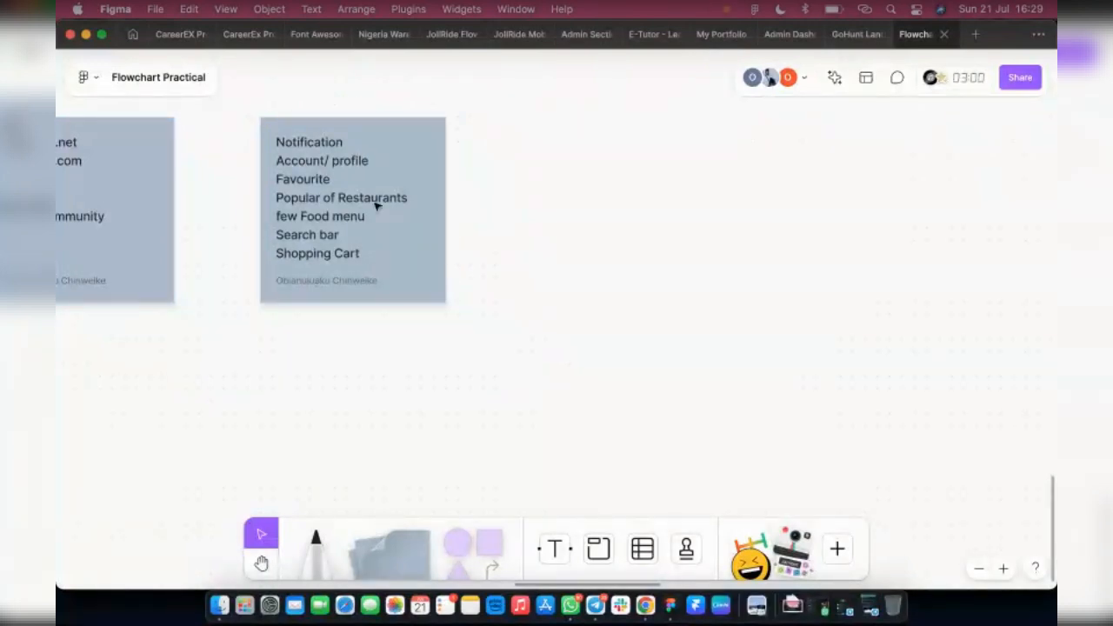
click(376, 203)
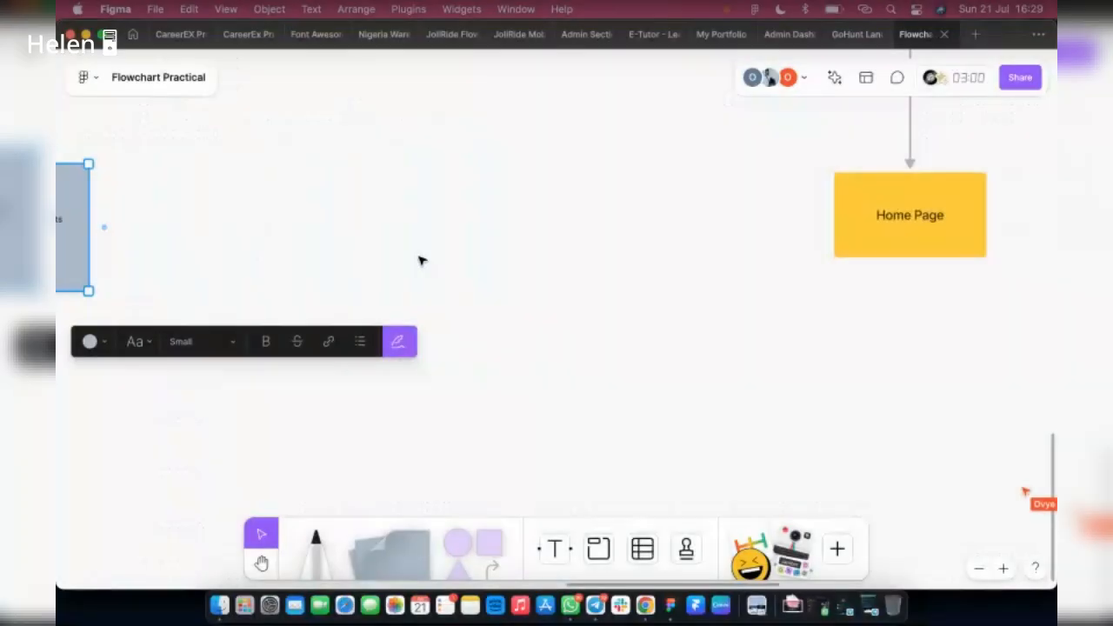
Step: Set the Home Page shape's text size to Medium and move the shape up closer to the Confirmation shape
scroll(574, 279, right, 3)
click(749, 257)
scroll(759, 278, up, 3)
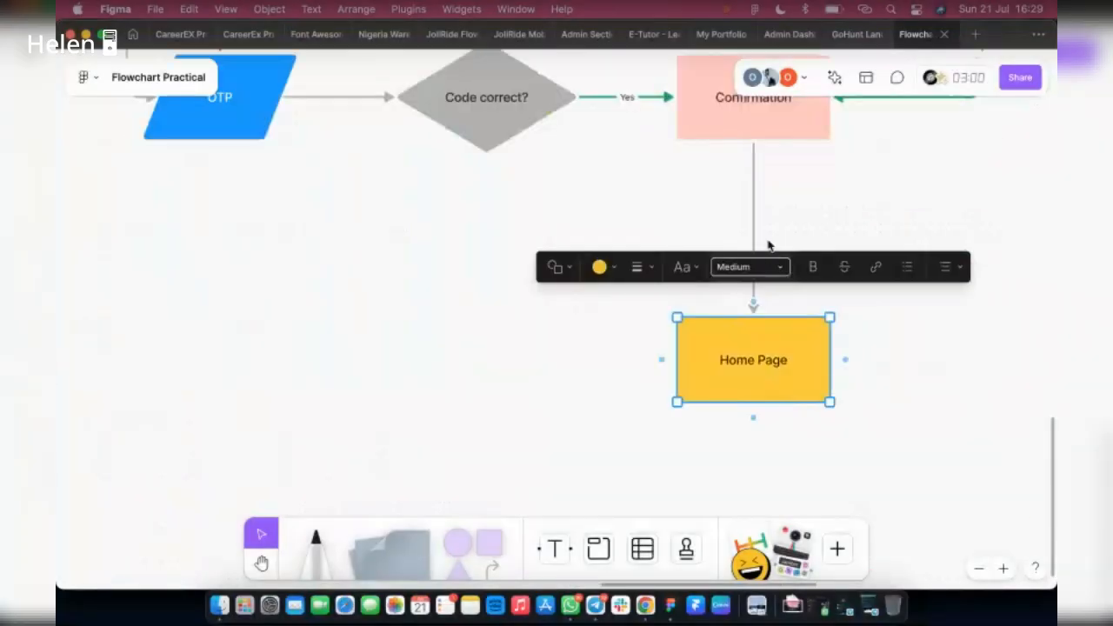
click(765, 267)
click(769, 240)
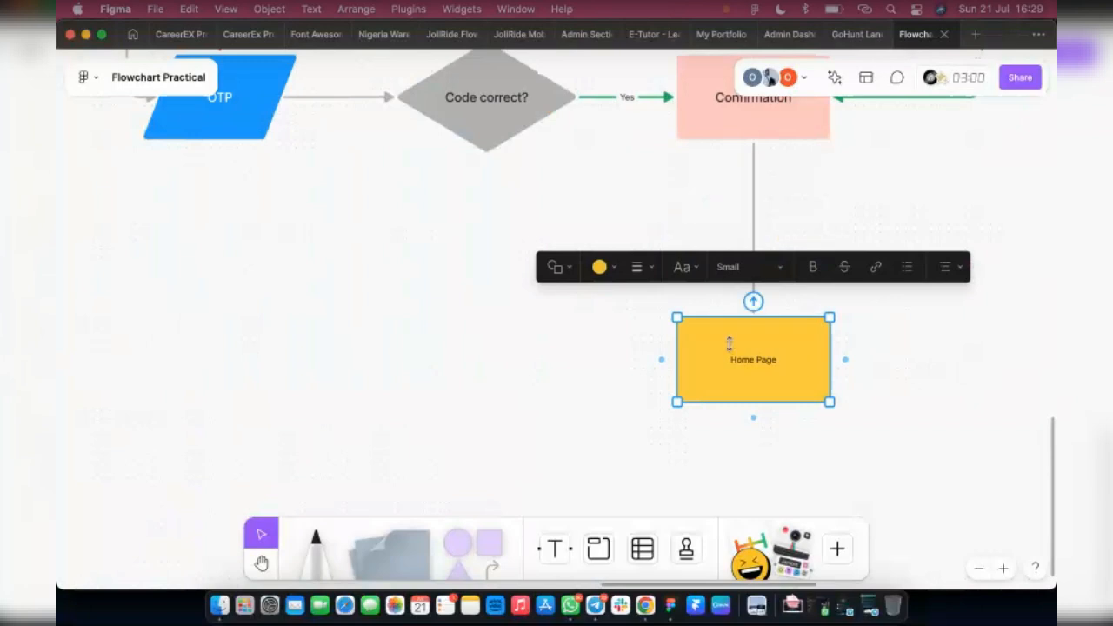
double_click(728, 334)
click(744, 267)
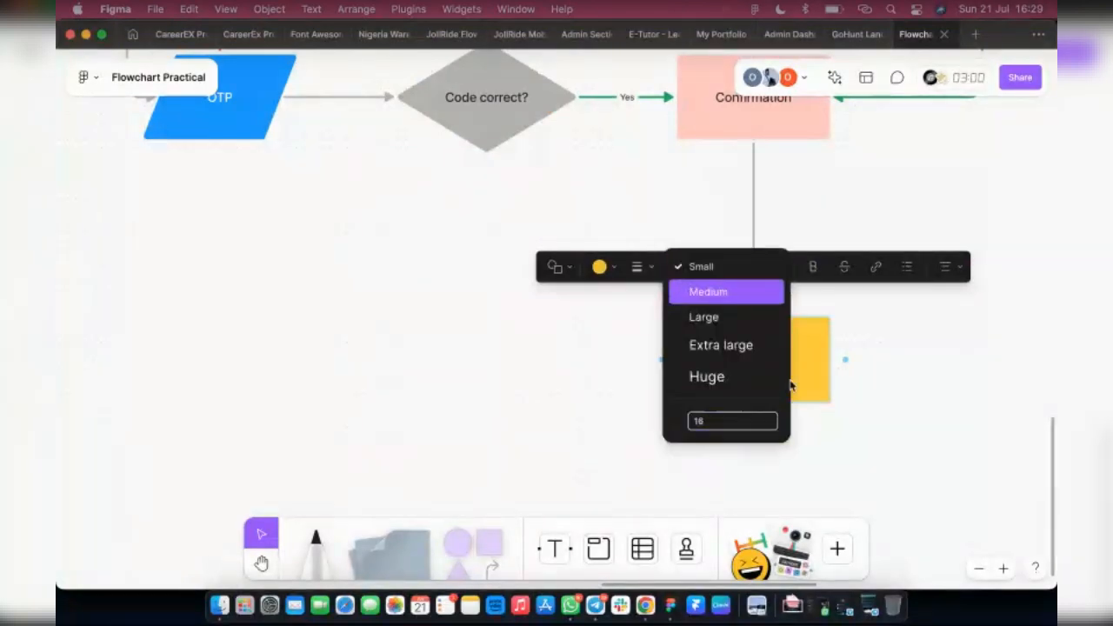
click(721, 294)
key(Escape)
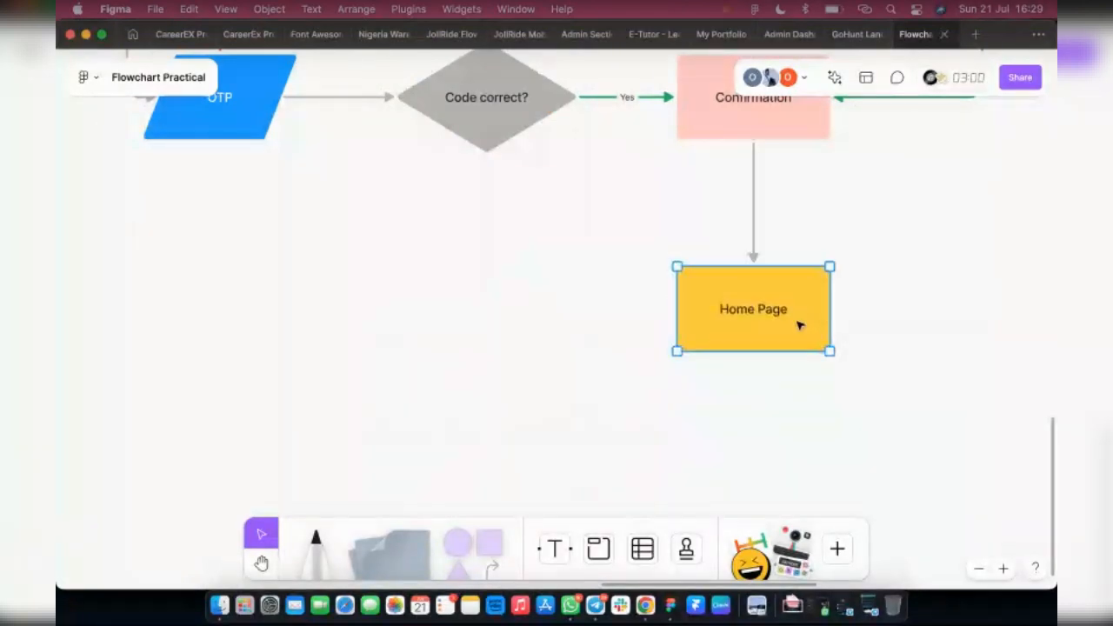
Step: Add a connected shape labelled "Notification" from Home Page beside the sticky notes, and move the notes clear of it
scroll(798, 321, down, 3)
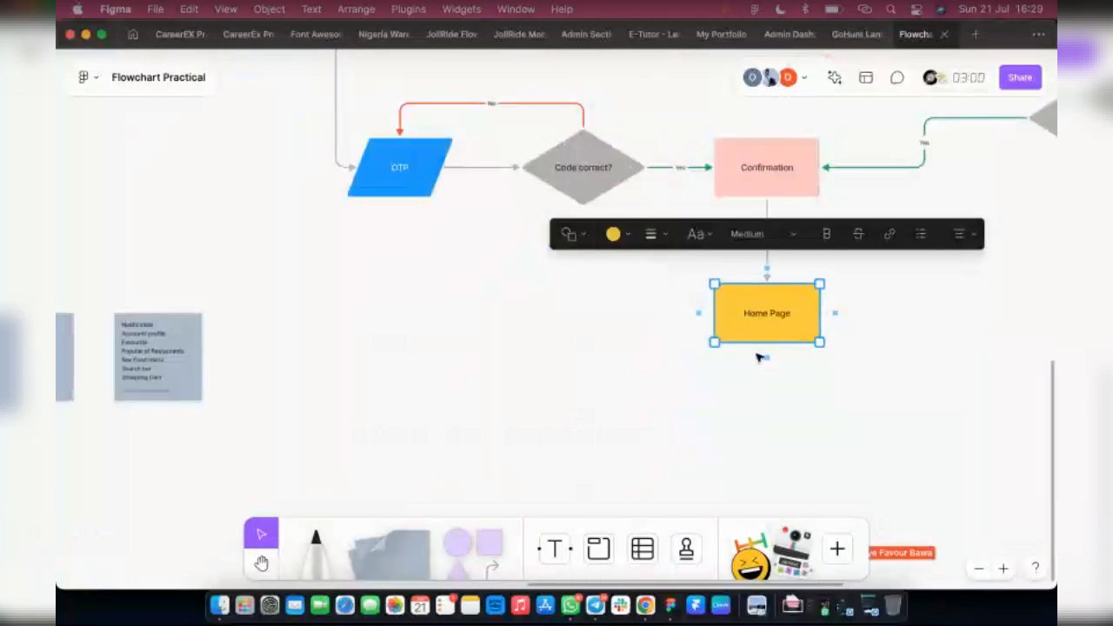
mouse_move(765, 357)
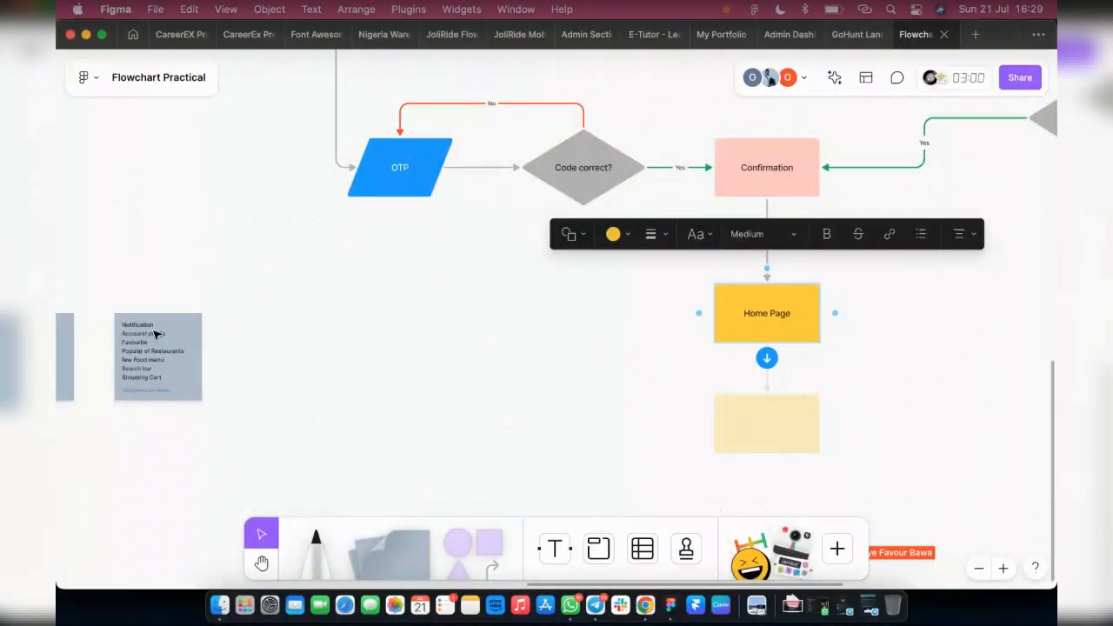
drag(768, 358, 258, 371)
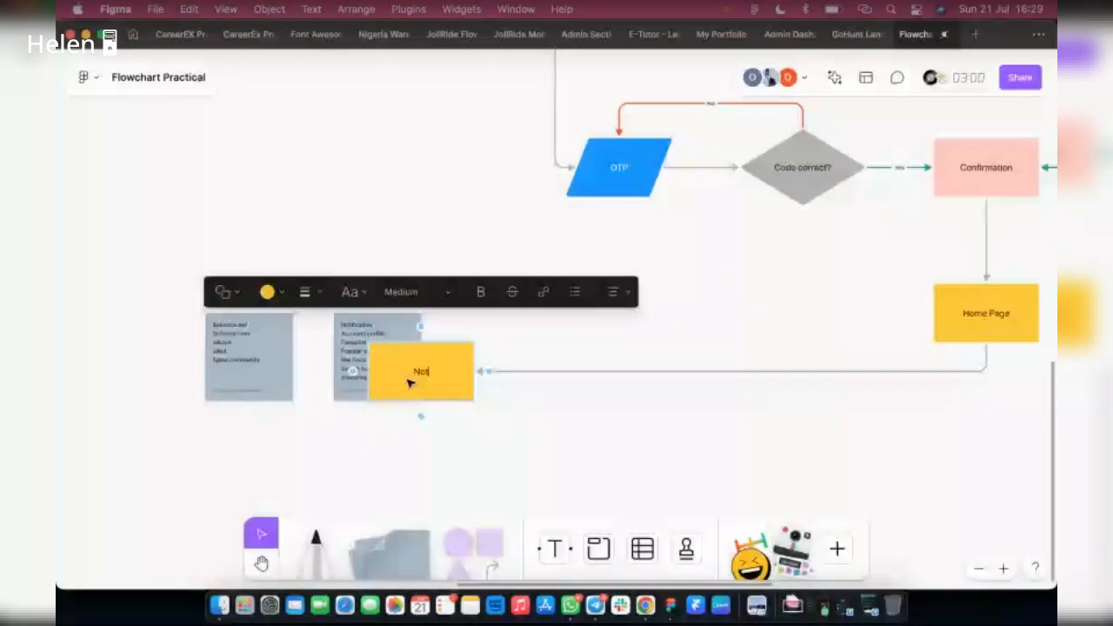
text(ific)
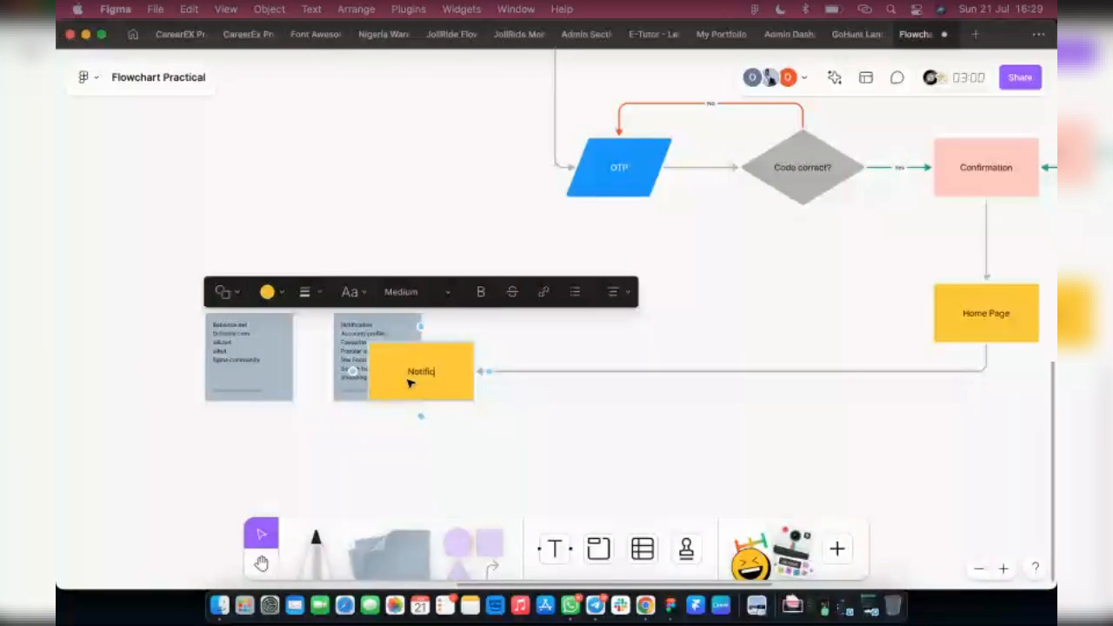
text(ation)
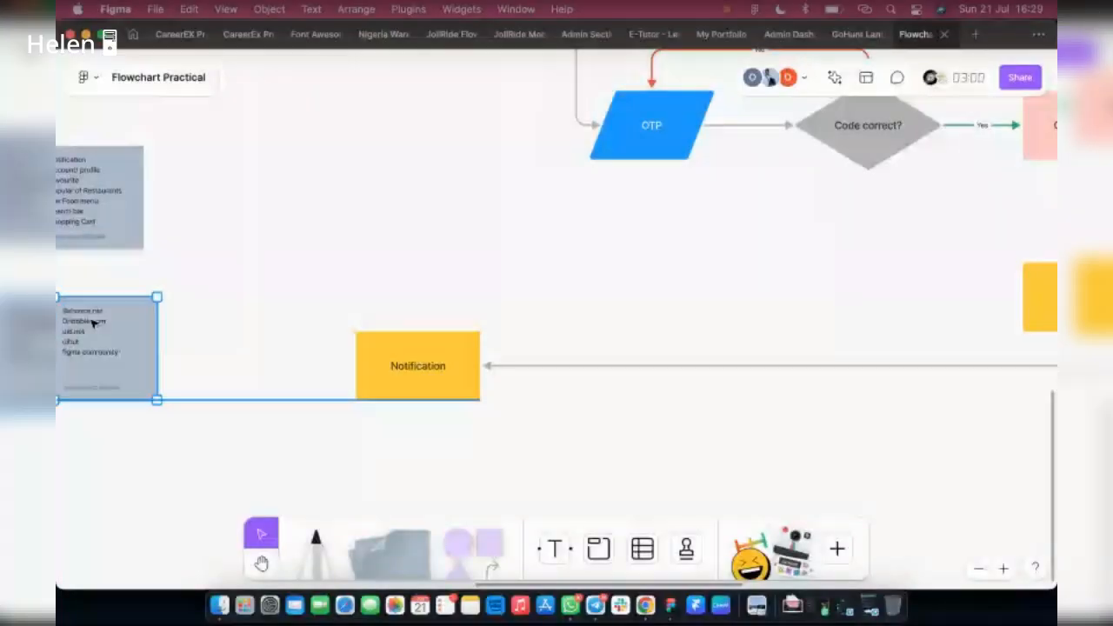
drag(93, 323, 65, 323)
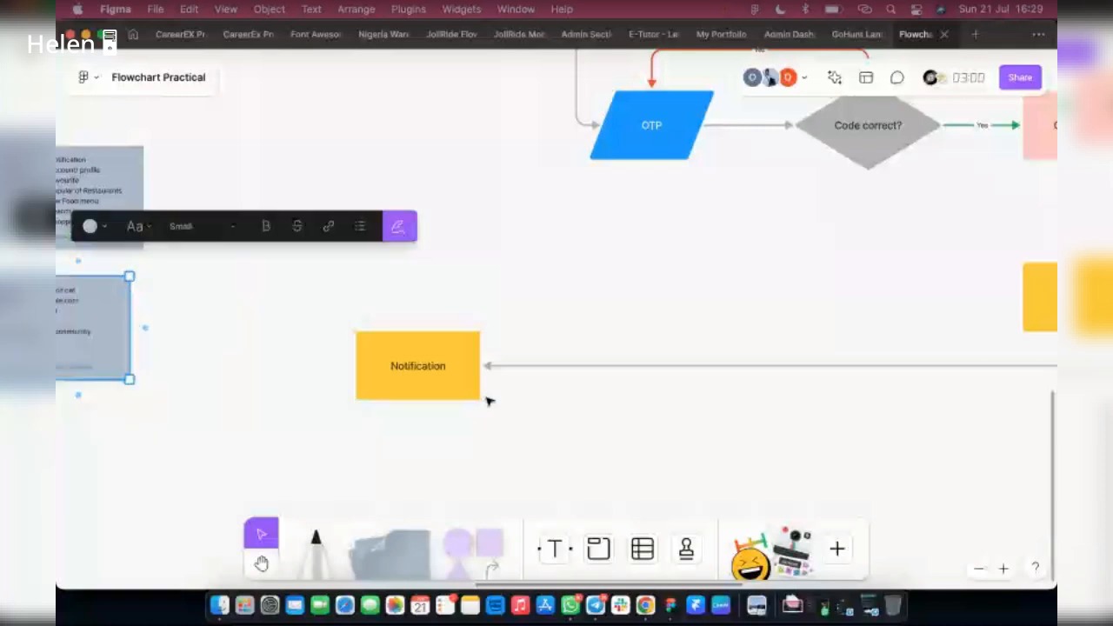
Step: Move the Notification shape closer to the sticky notes and lower it, so that the connector from Home Page enters its top edge
drag(408, 386, 229, 325)
click(332, 367)
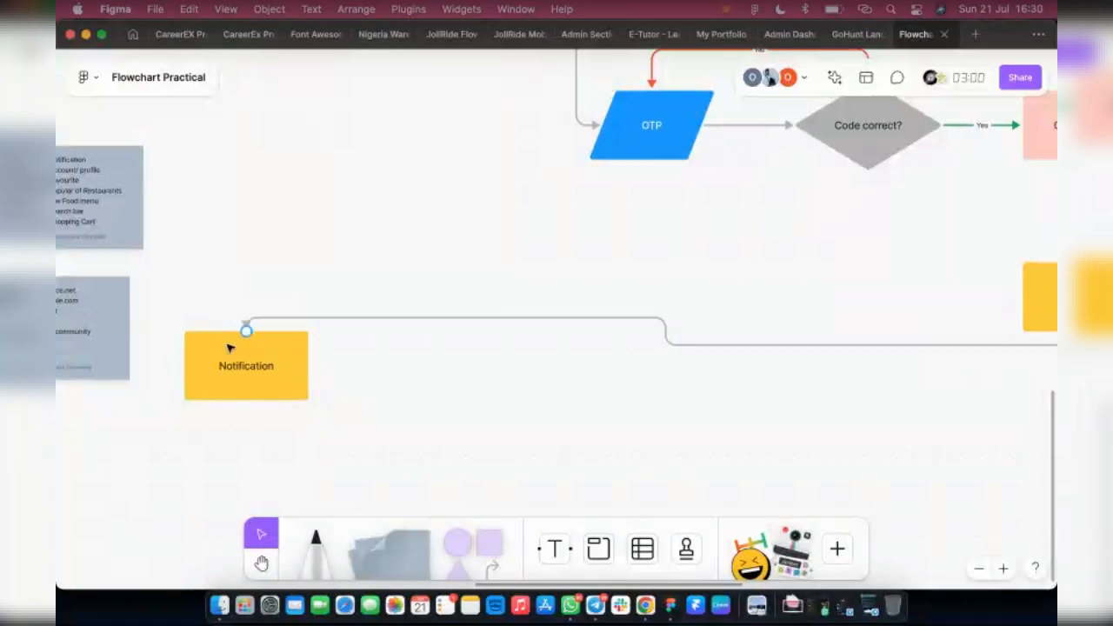
click(241, 383)
drag(301, 387, 308, 450)
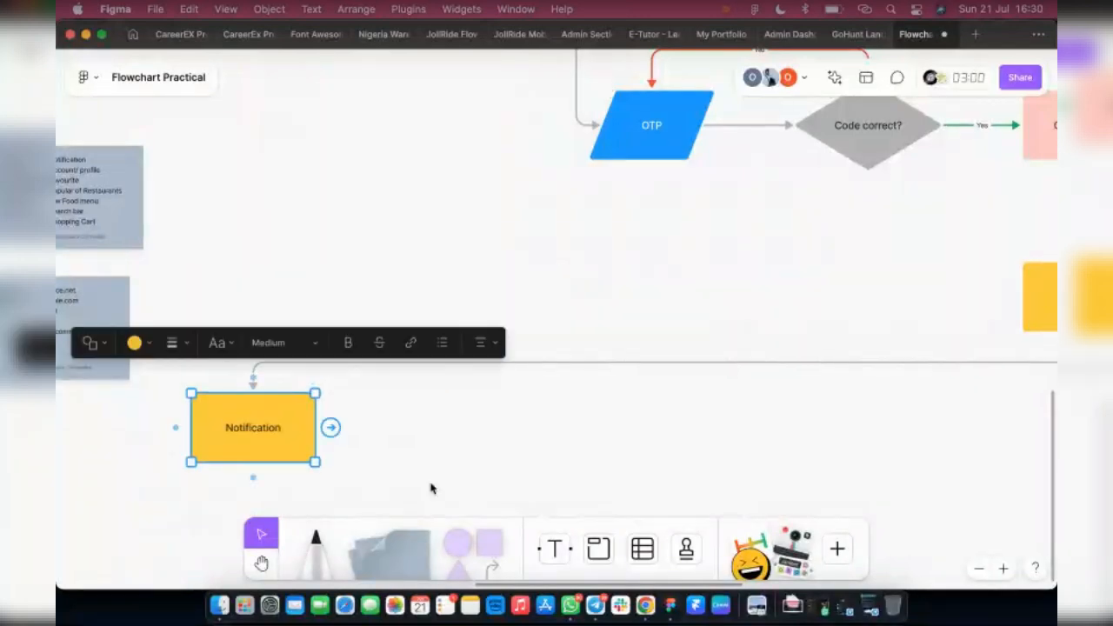
Step: Move the feature sticky note below the reference sites note, directly beside the Notification shape
scroll(292, 290, down, 3)
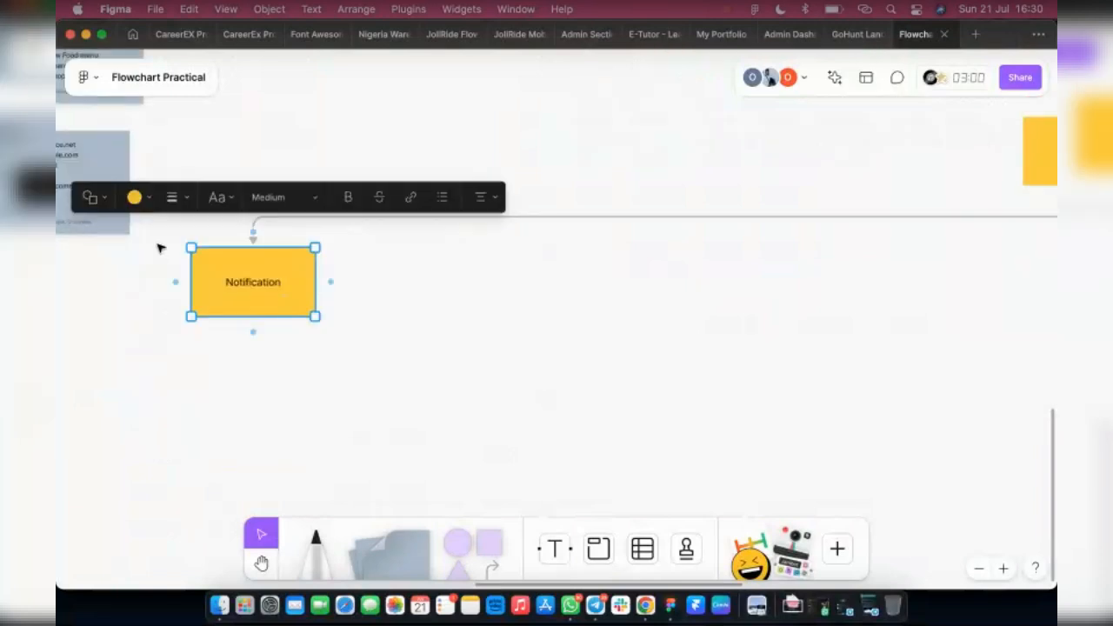
scroll(159, 246, left, 5)
scroll(341, 187, up, 1)
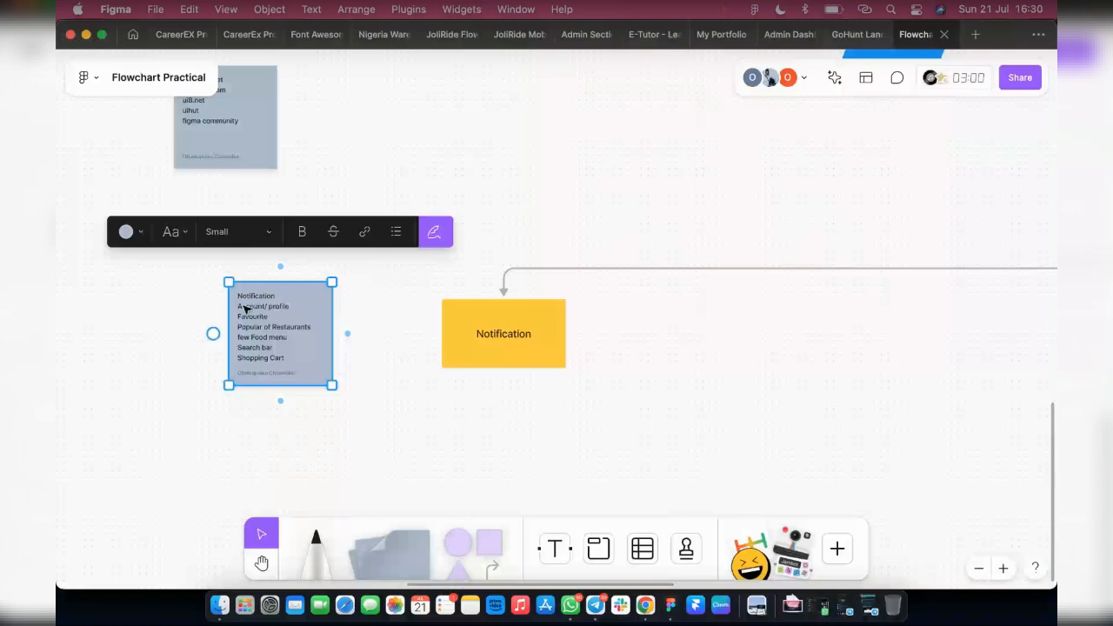
scroll(432, 314, up, 3)
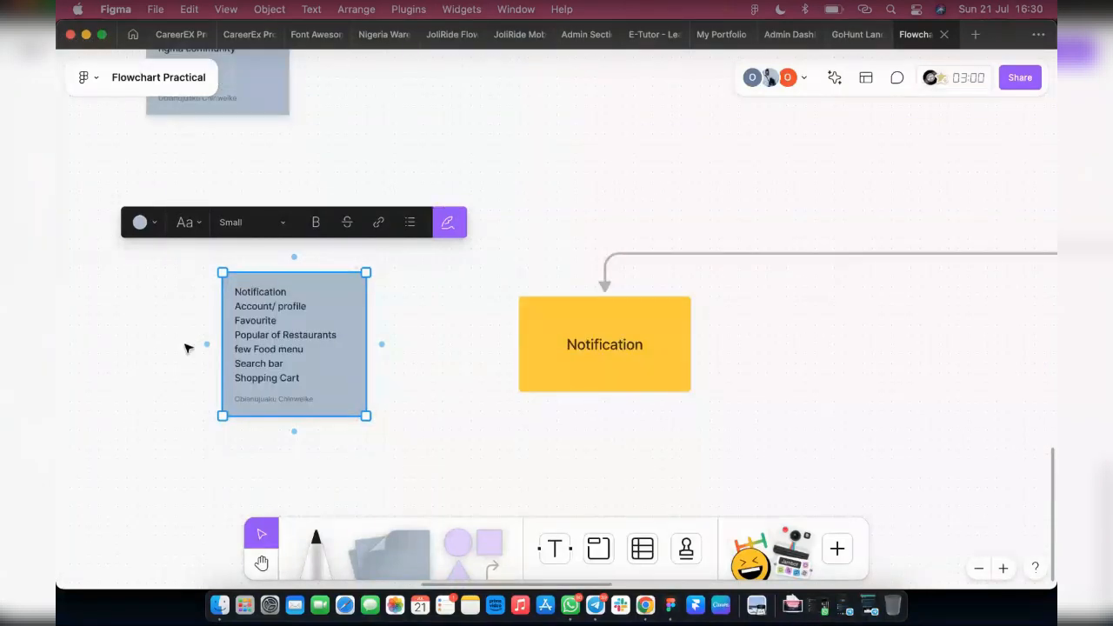
Step: Examine the flow from Sign Up to Home Page and Notification alongside the feature list on the sticky note
scroll(185, 348, down, 5)
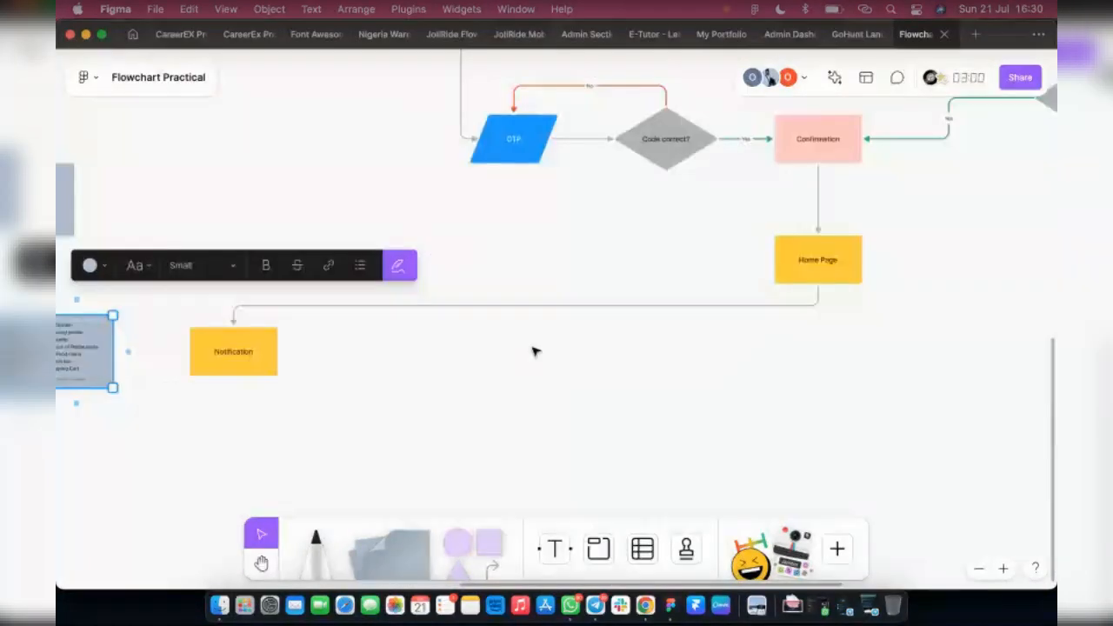
scroll(893, 422, up, 3)
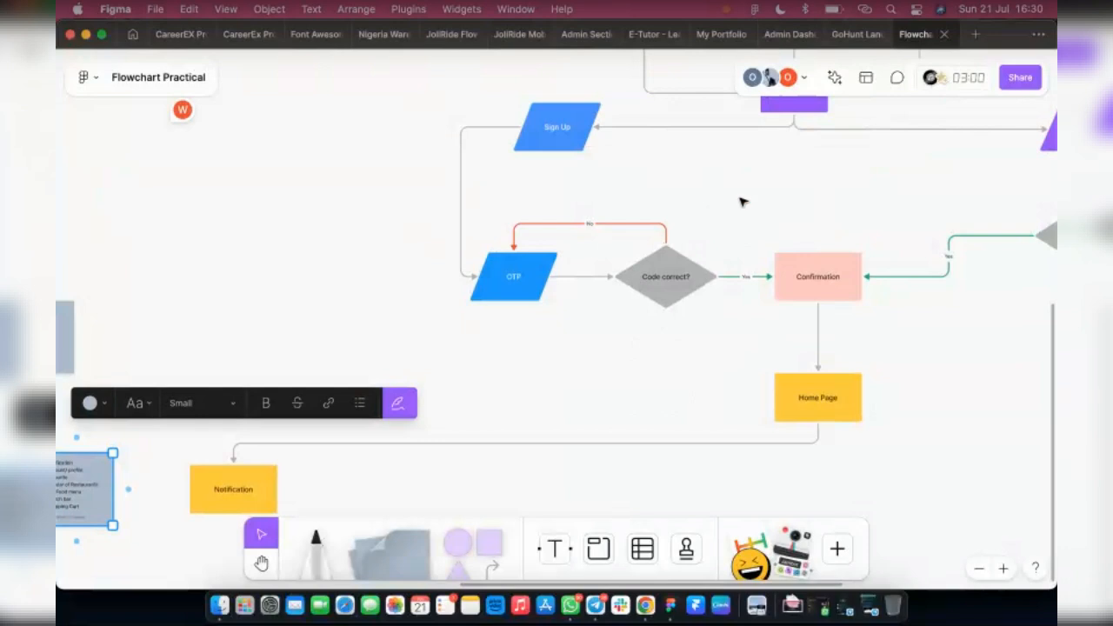
scroll(783, 391, down, 1)
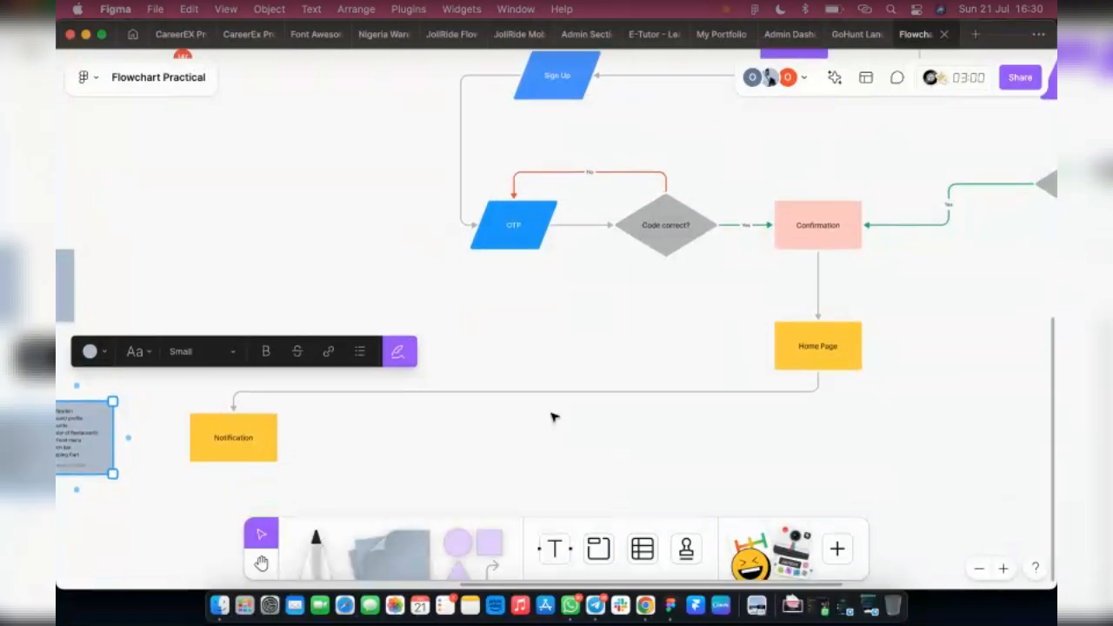
scroll(217, 443, left, 3)
scroll(183, 426, up, 5)
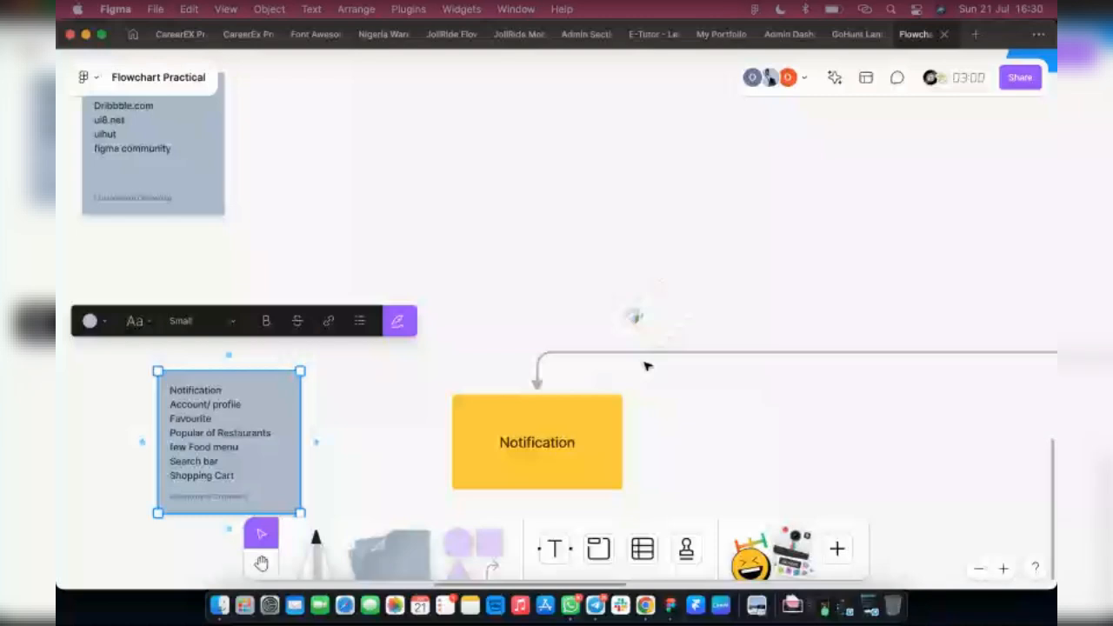
scroll(647, 366, down, 4)
scroll(647, 366, right, 6)
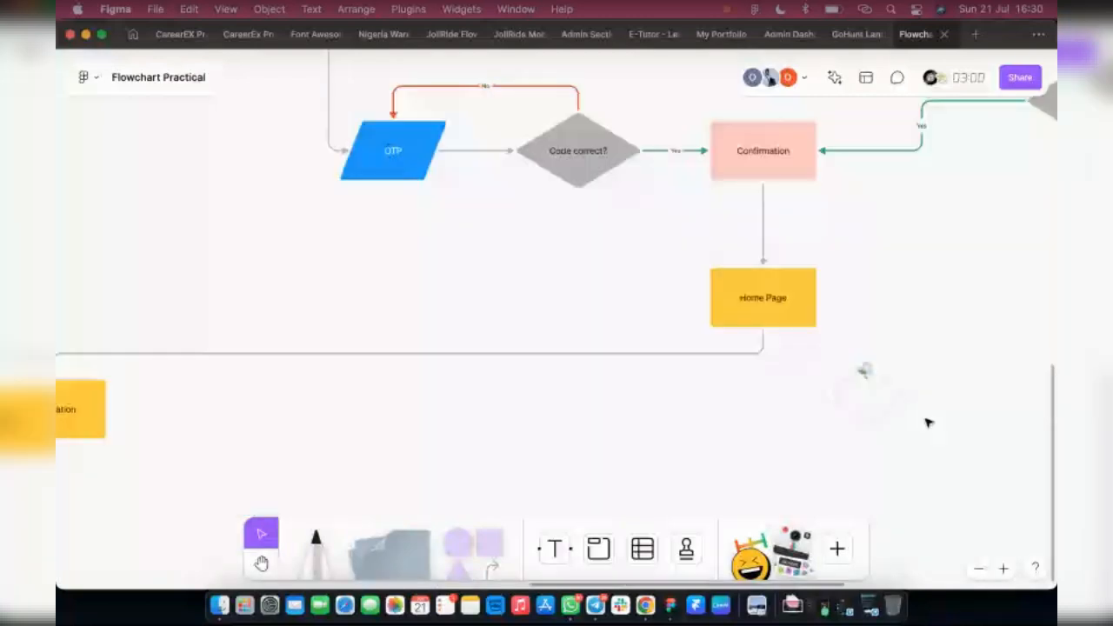
scroll(577, 403, right, 3)
scroll(534, 403, left, 6)
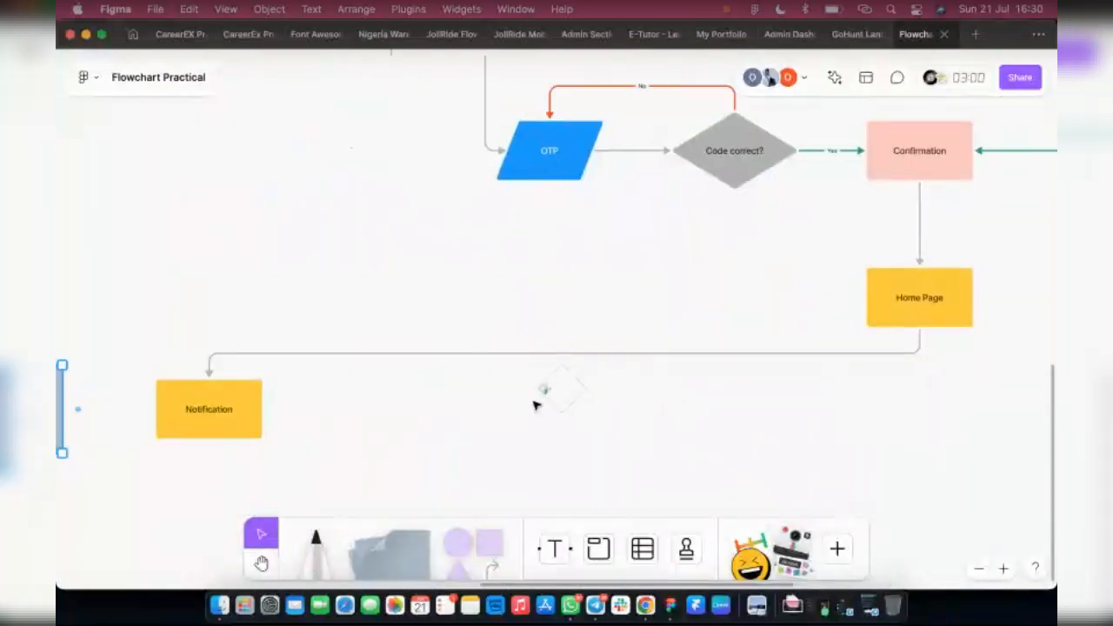
scroll(535, 404, left, 5)
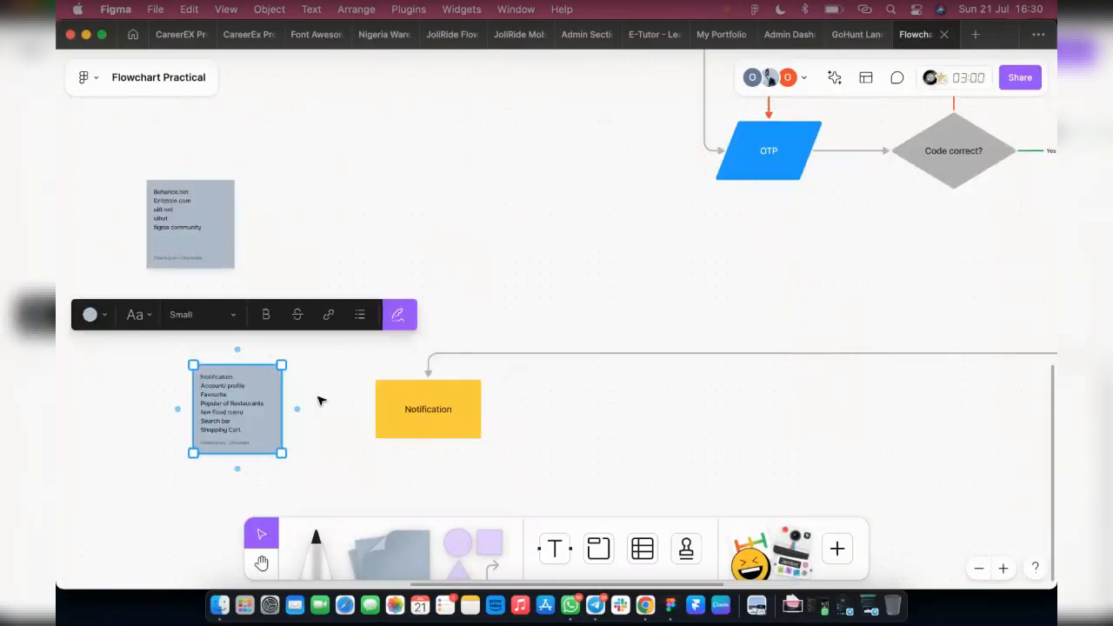
Step: Draw a second connector from the bottom of Home Page towards Notification and end it in a new rectangle
scroll(318, 400, right, 5)
click(922, 328)
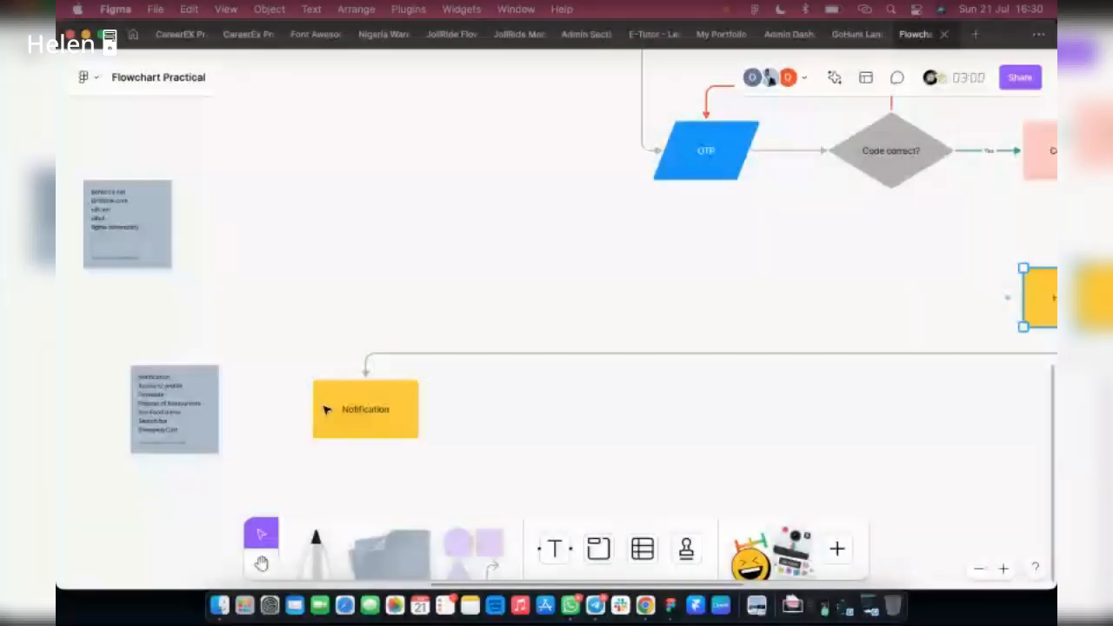
scroll(763, 341, right, 5)
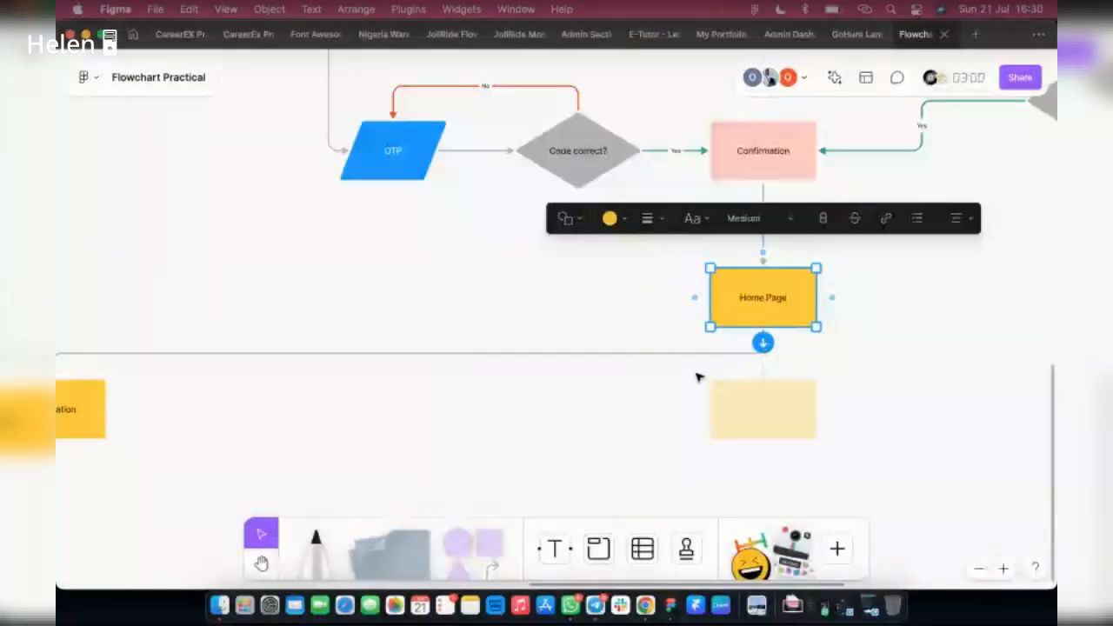
drag(193, 306, 281, 450)
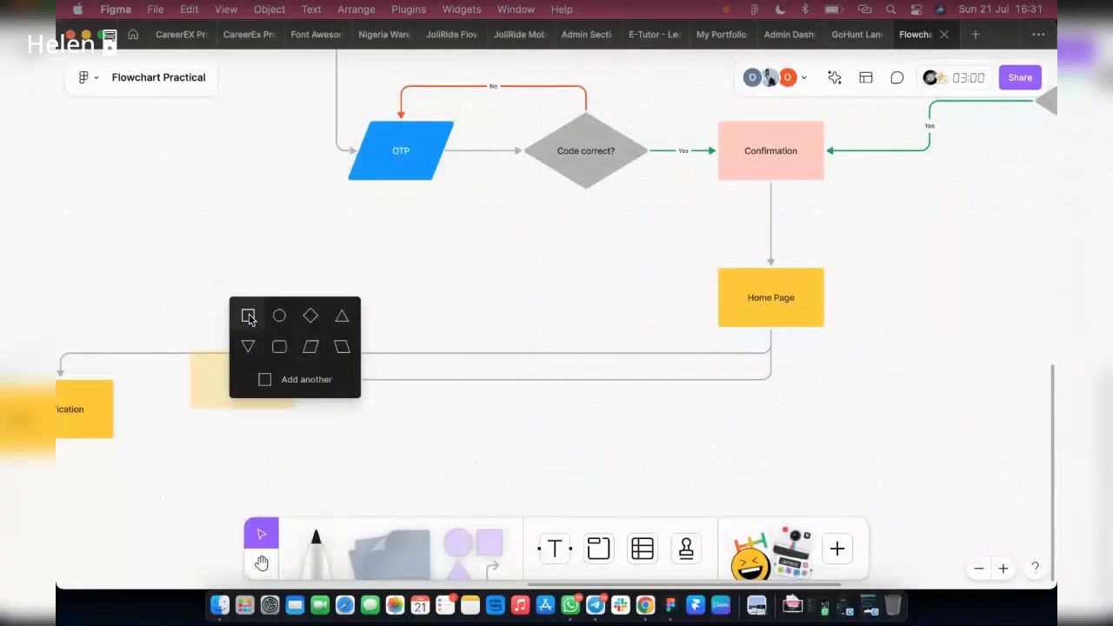
click(250, 316)
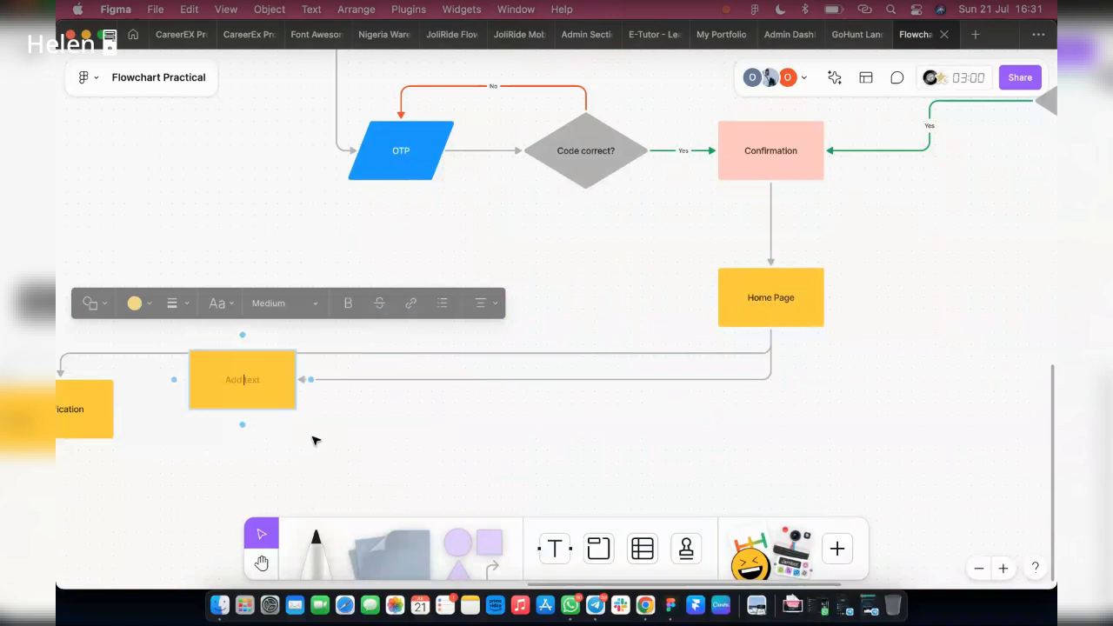
Step: Label the new rectangle "Favourite/ saved items"
text(Fav)
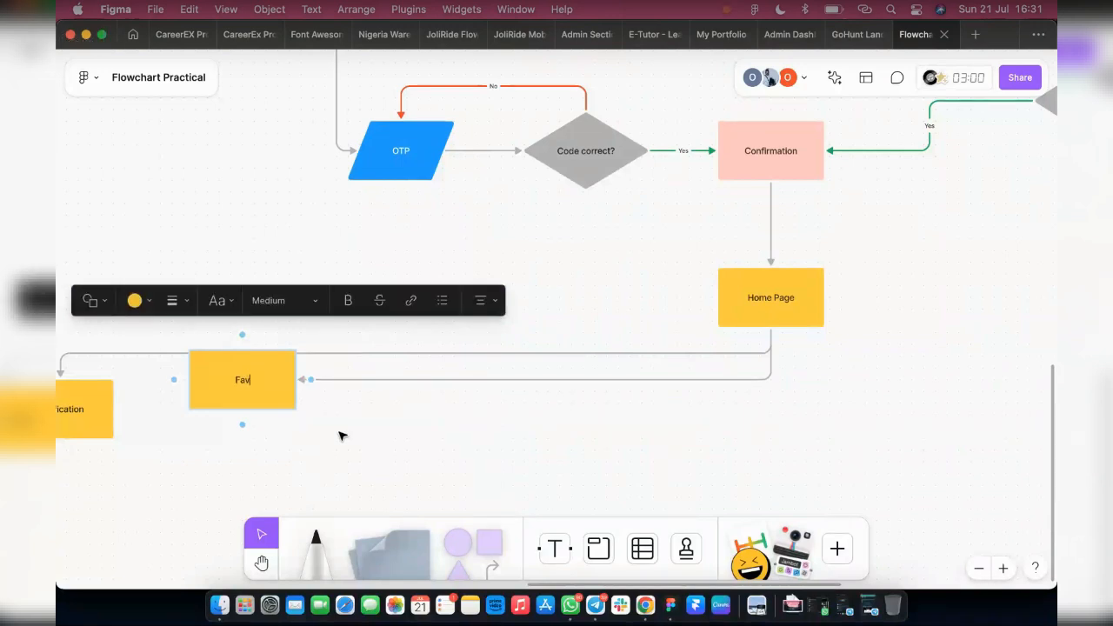
text(ourite Item)
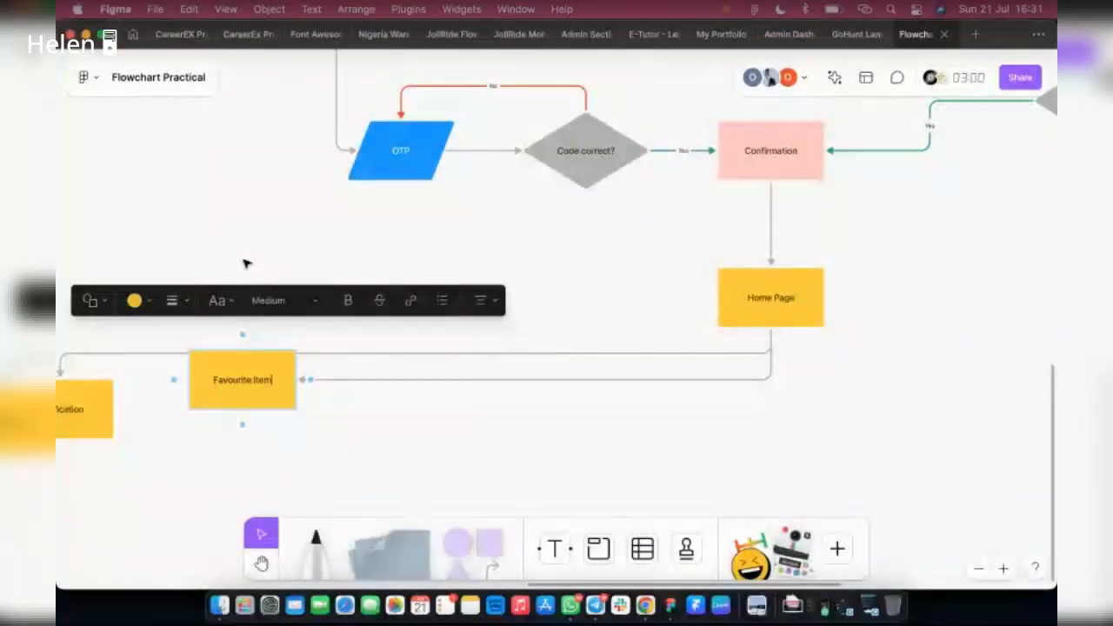
key(BackSpace)
key(BackSpace)
key(BackSpace)
key(BackSpace)
key(BackSpace)
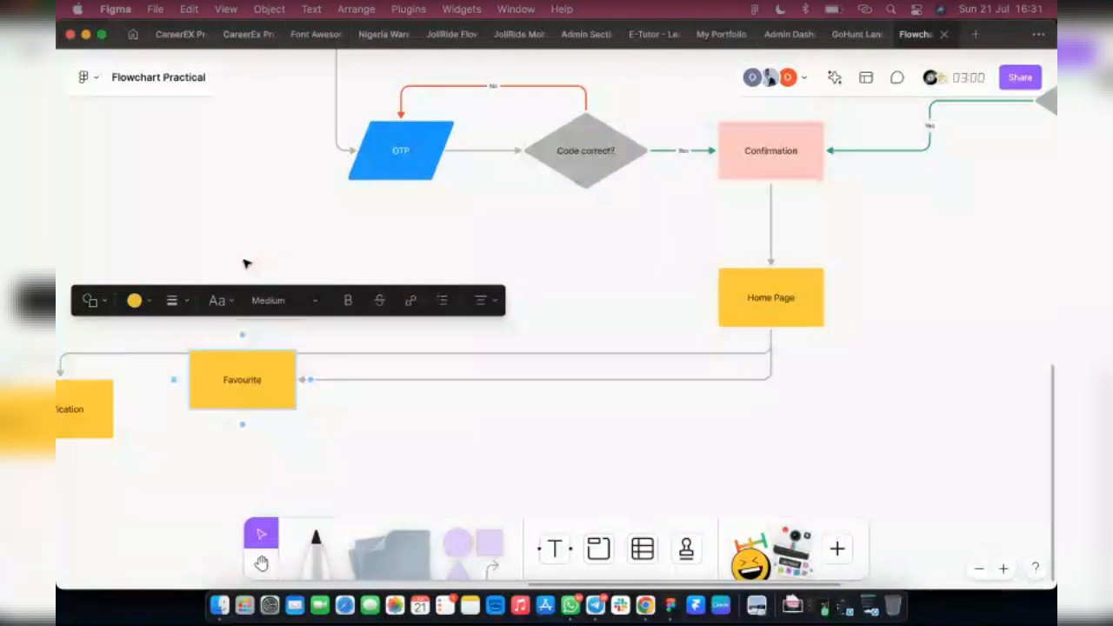
text(/ saved)
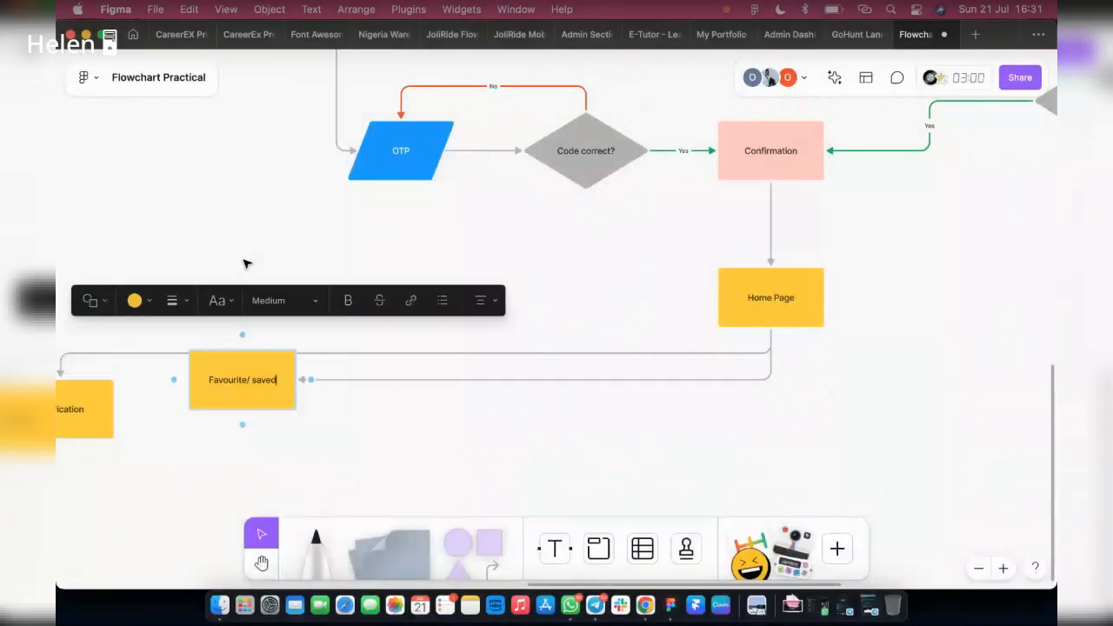
text(Items)
click(174, 365)
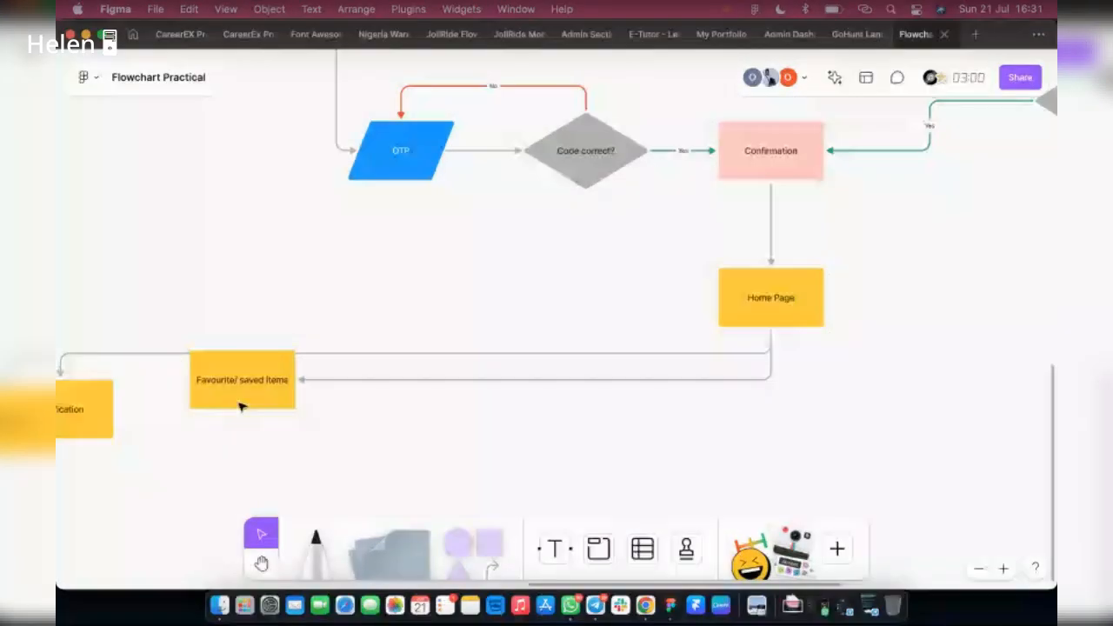
Step: Align the Favourite/ saved items shape in a row with Notification, with its connector entering from above
mouse_move(241, 406)
mouse_down()
mouse_move(262, 441)
mouse_move(237, 397)
mouse_move(268, 405)
mouse_move(260, 380)
mouse_move(252, 413)
mouse_up()
click(315, 410)
click(398, 406)
click(246, 407)
Step: Duplicate the Favourite/ saved items shape beside itself in the same row and label the copy "Shopping cart"
drag(348, 435, 433, 402)
double_click(435, 407)
text(Sopp)
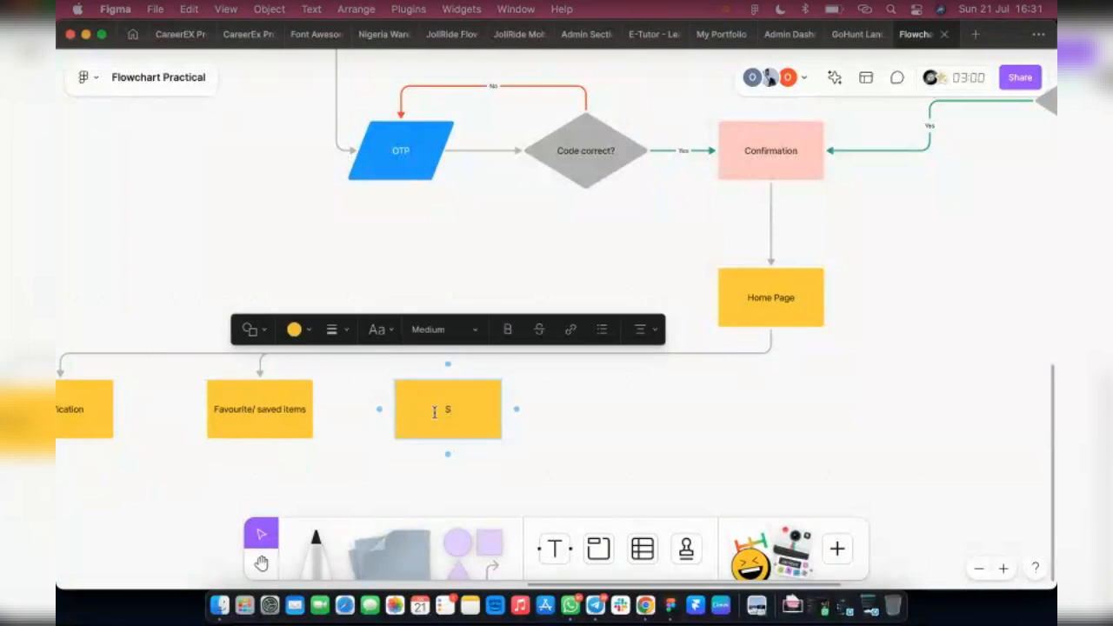
key(BackSpace)
key(BackSpace)
key(BackSpace)
text(hopping cart)
key(Escape)
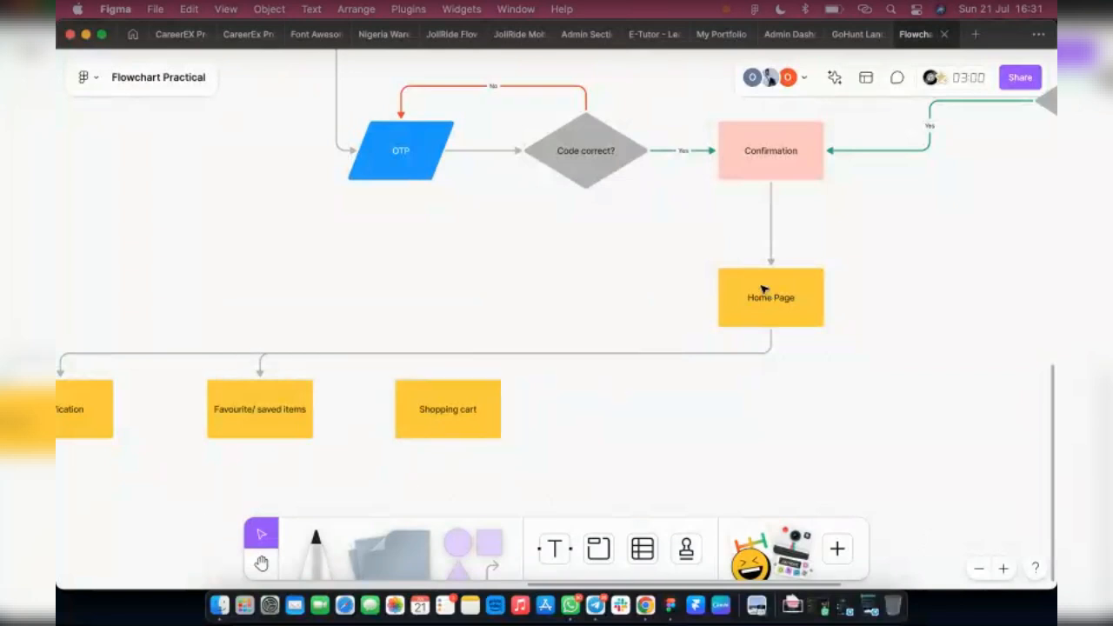
Step: Connect the bottom of Home Page to the top of the Shopping cart shape
click(764, 329)
drag(771, 341, 448, 380)
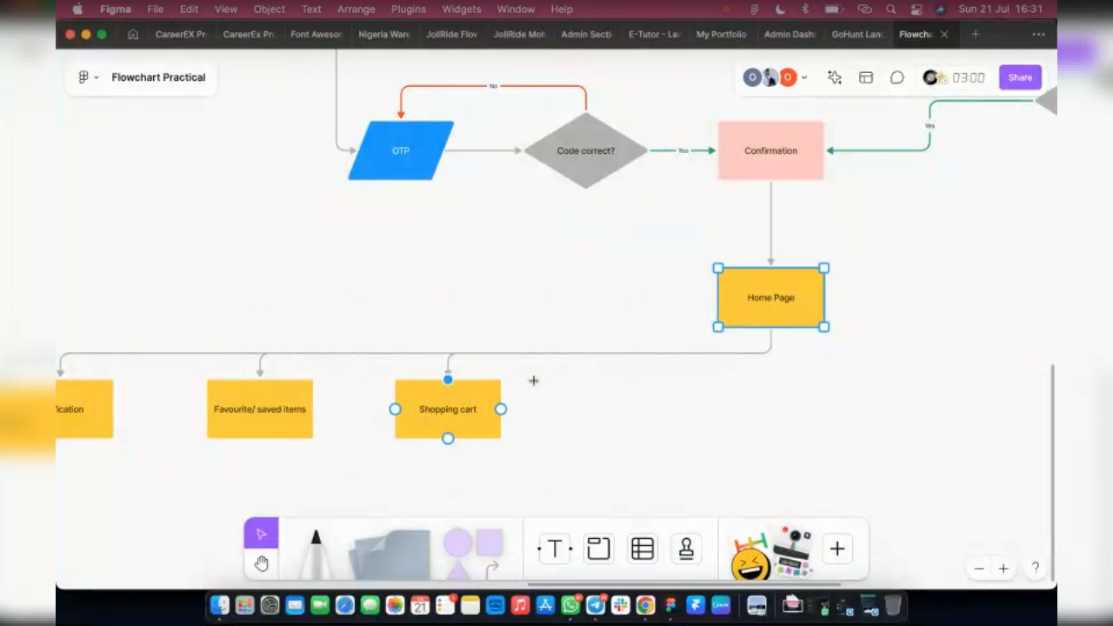
click(609, 412)
Step: Move the feature sticky note to just below the gap between the Favourite/ saved items and Shopping cart shapes
scroll(618, 411, down, 2)
scroll(624, 397, down, 1)
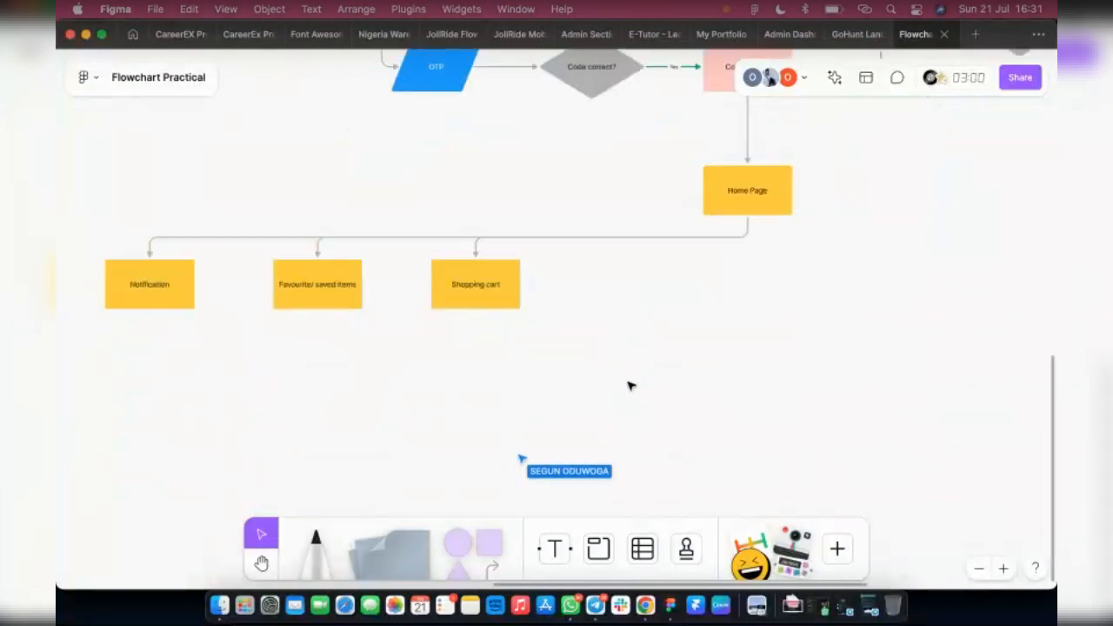
scroll(625, 382, down, 3)
drag(132, 305, 429, 369)
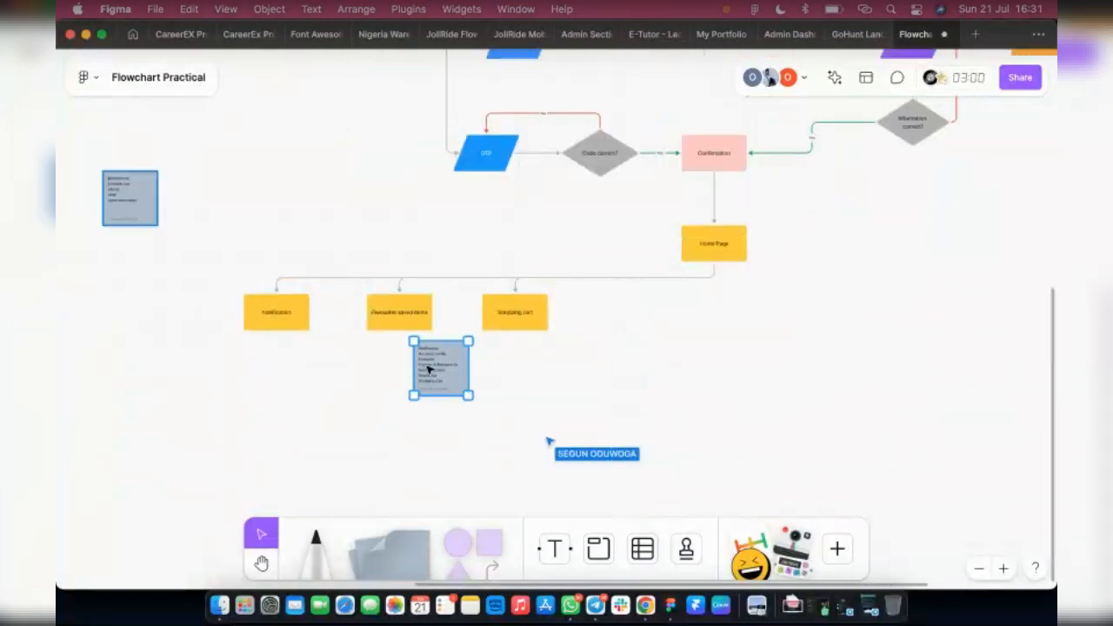
scroll(429, 369, up, 5)
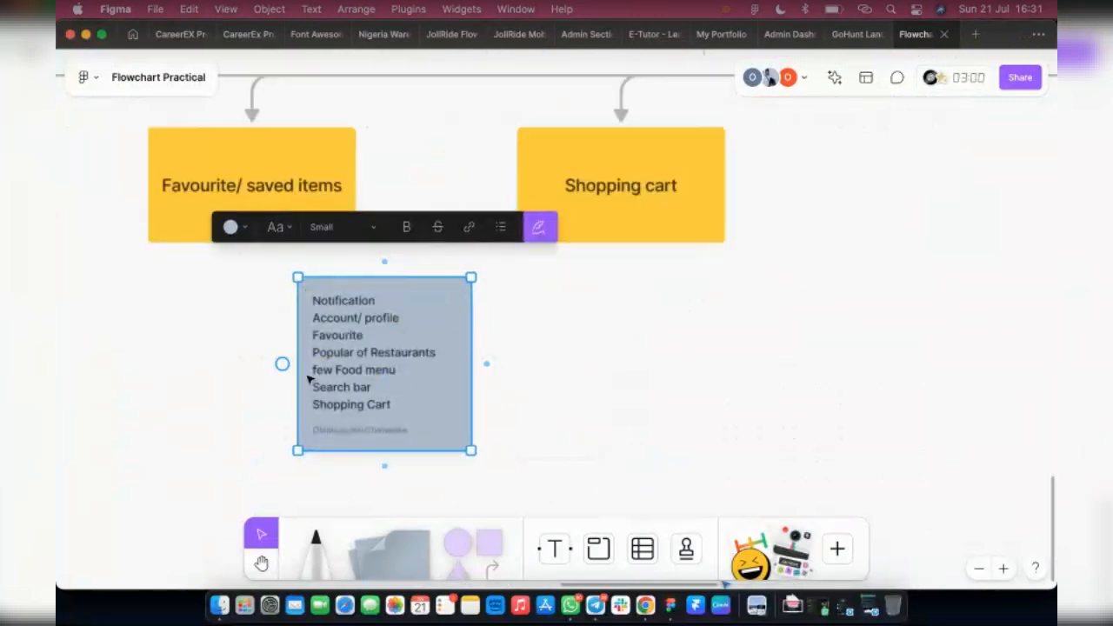
Step: Delete the already charted entries "Favourite", "Notification" and "Shopping Cart" from the feature sticky note
double_click(350, 336)
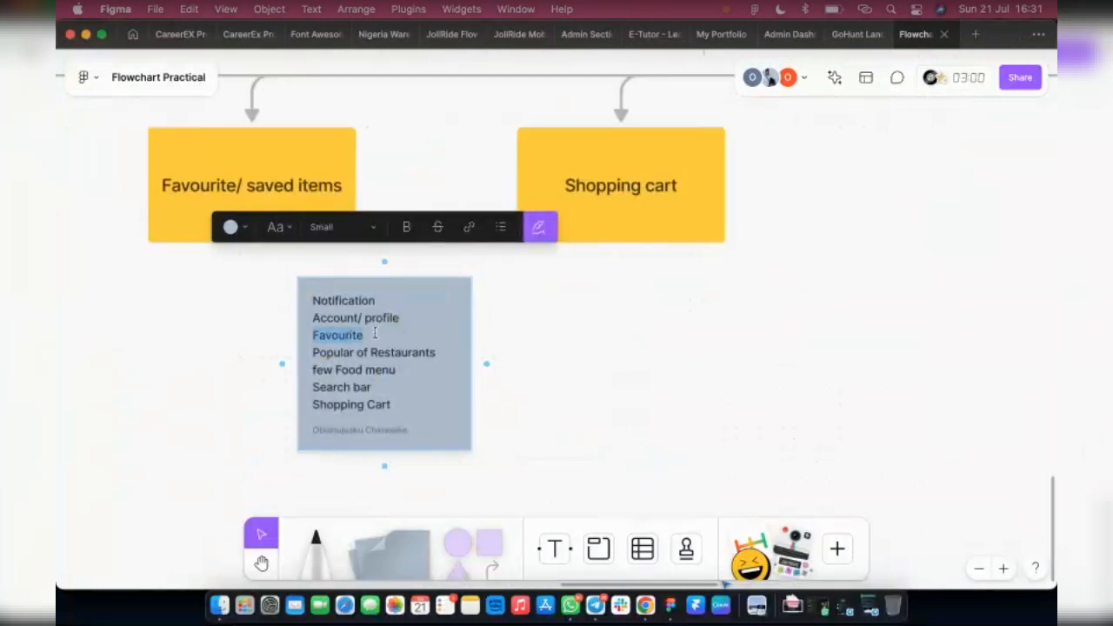
key(BackSpace)
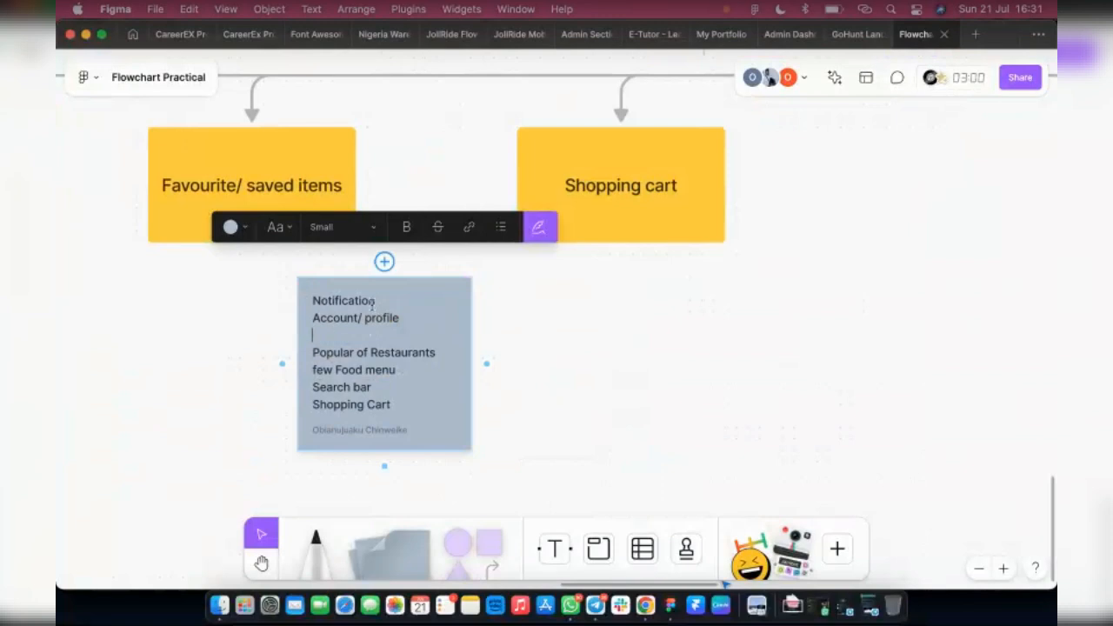
double_click(352, 302)
key(BackSpace)
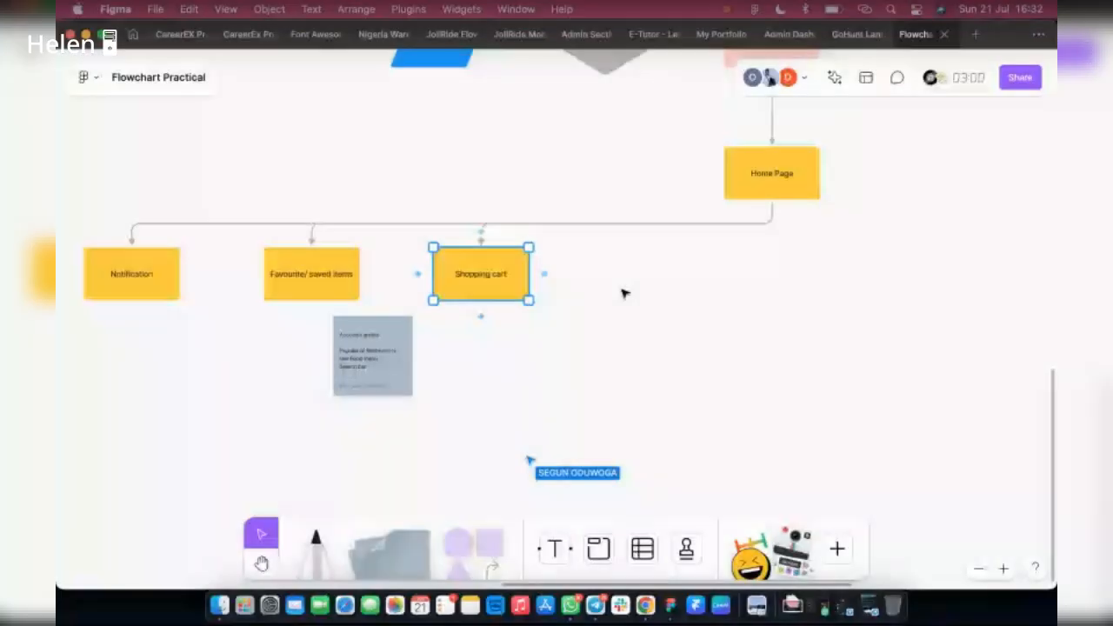
Step: Move the Shopping cart and Favourite/ saved items shapes along their row towards Home Page, leaving a wide gap after Notification
drag(450, 292, 624, 292)
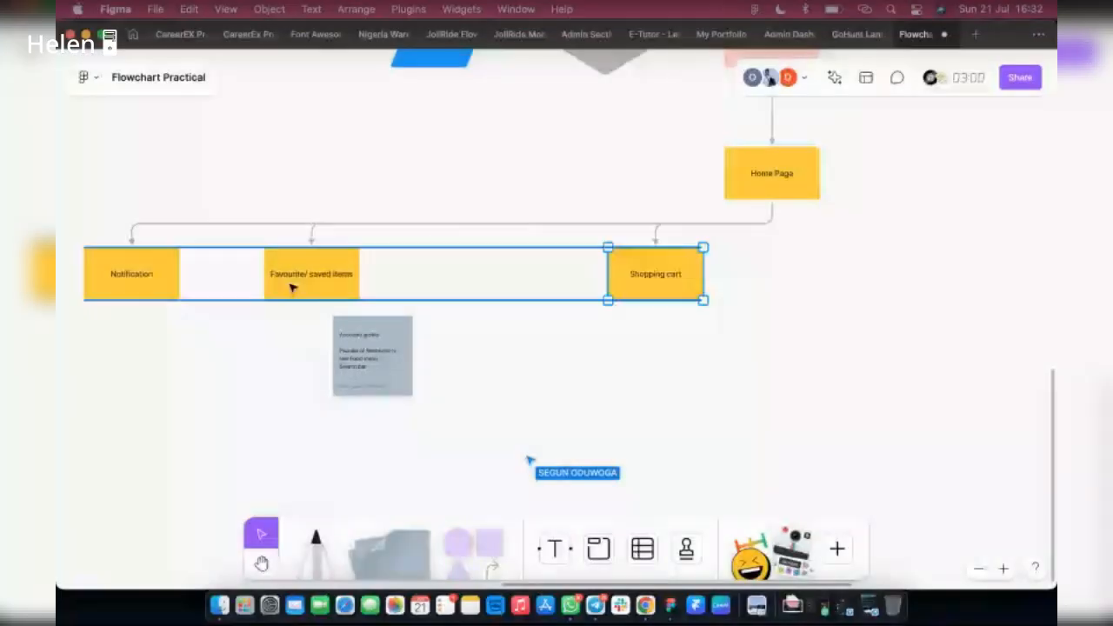
drag(291, 288, 487, 292)
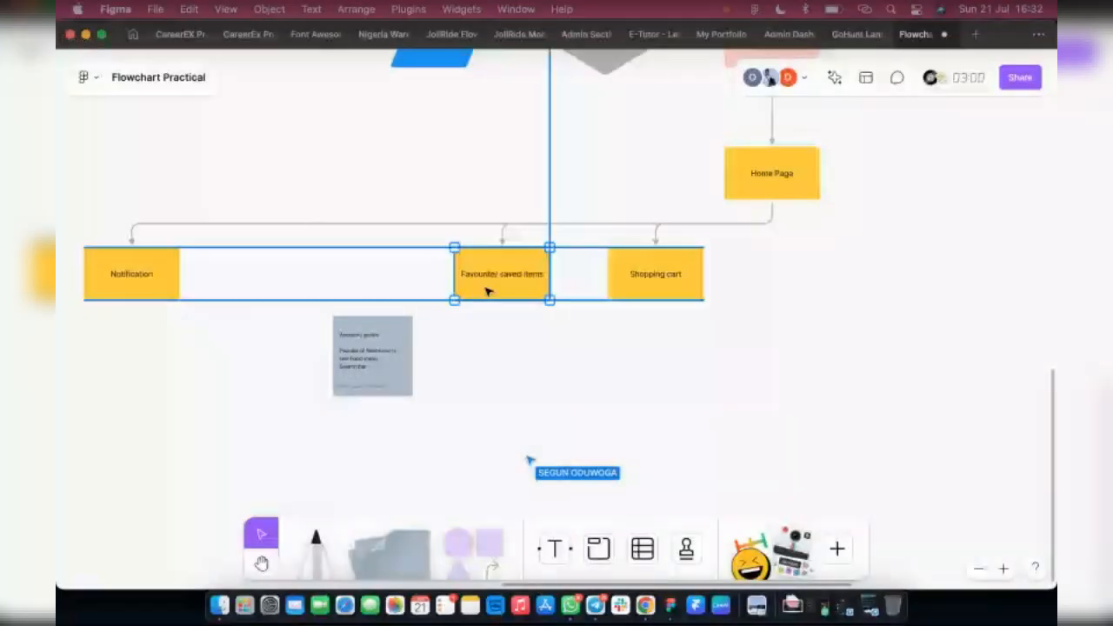
Step: Duplicate the Notification shape, place the copy beside it in the same row and label it "Search bar"
click(96, 287)
scroll(104, 287, left, 2)
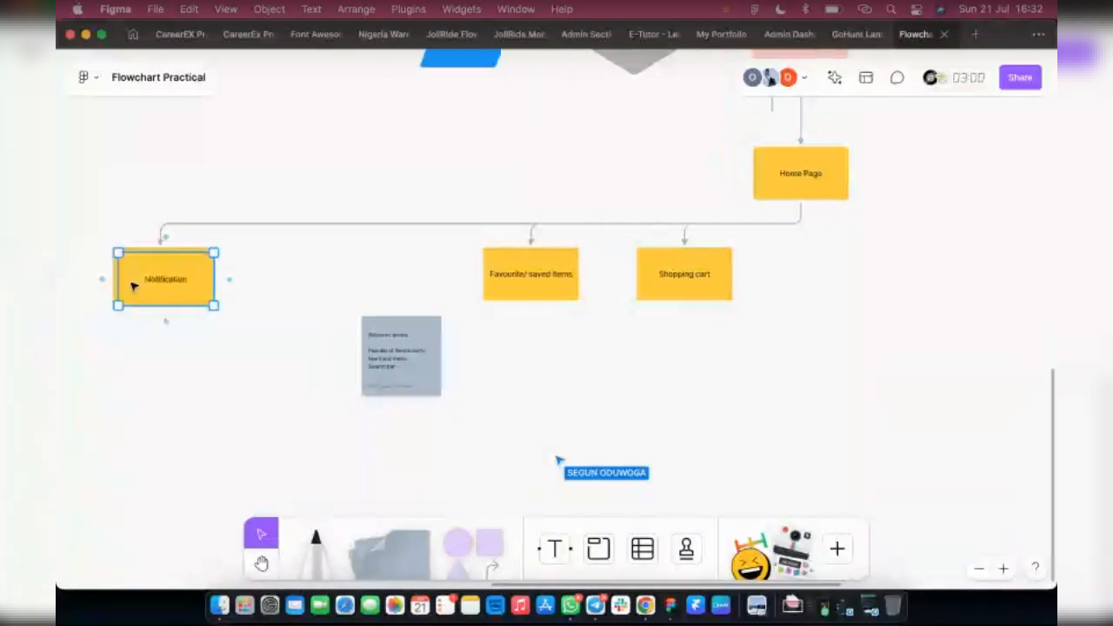
key(super+d)
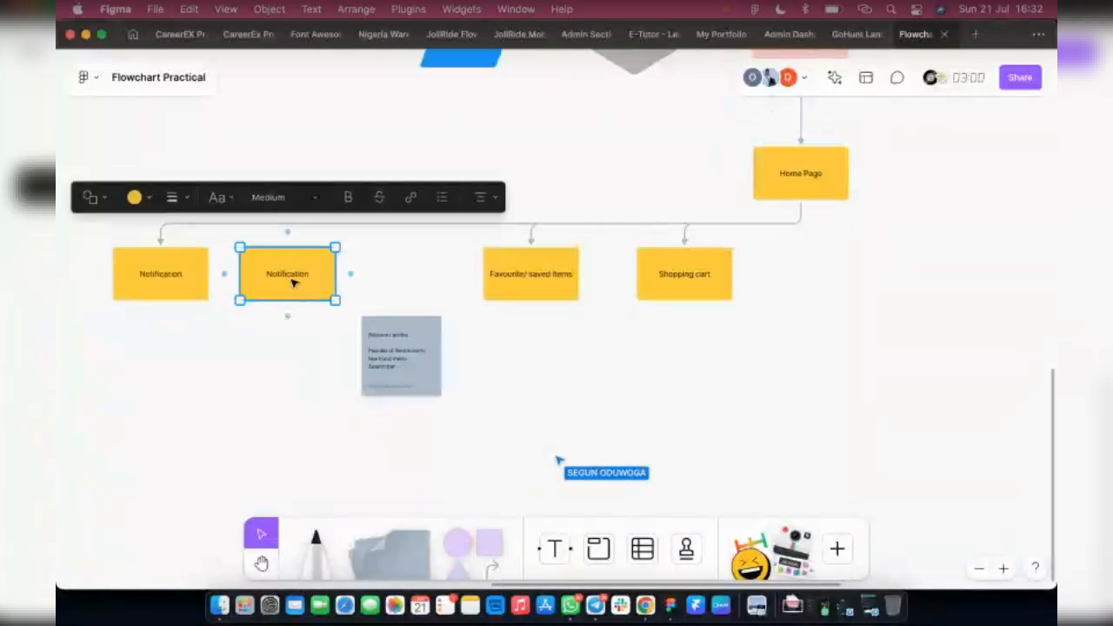
double_click(291, 279)
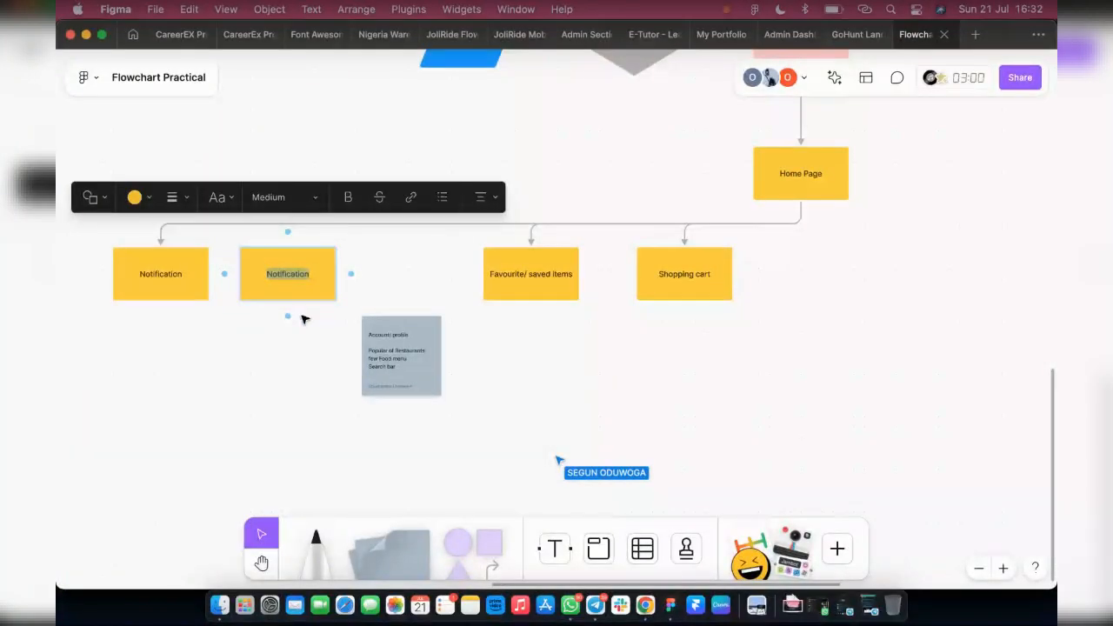
text(Sea)
text(rch bar)
click(621, 343)
Step: Connect Home Page to the Search bar shape and move Search bar roughly midway between Notification and Favourite/ saved items
click(790, 186)
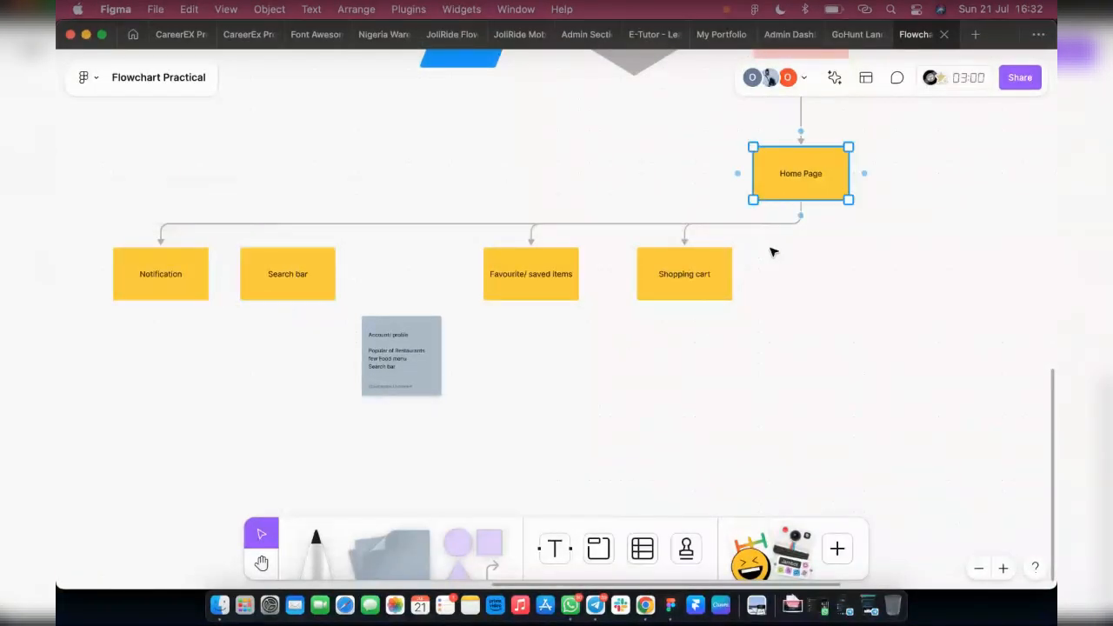
drag(801, 214, 273, 274)
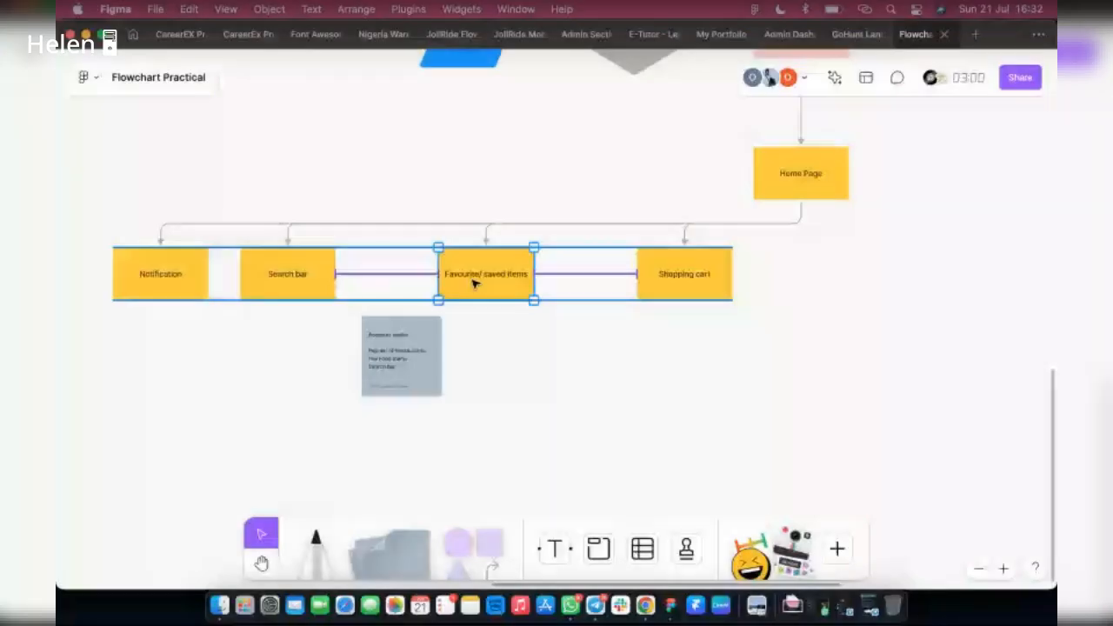
drag(472, 281, 468, 292)
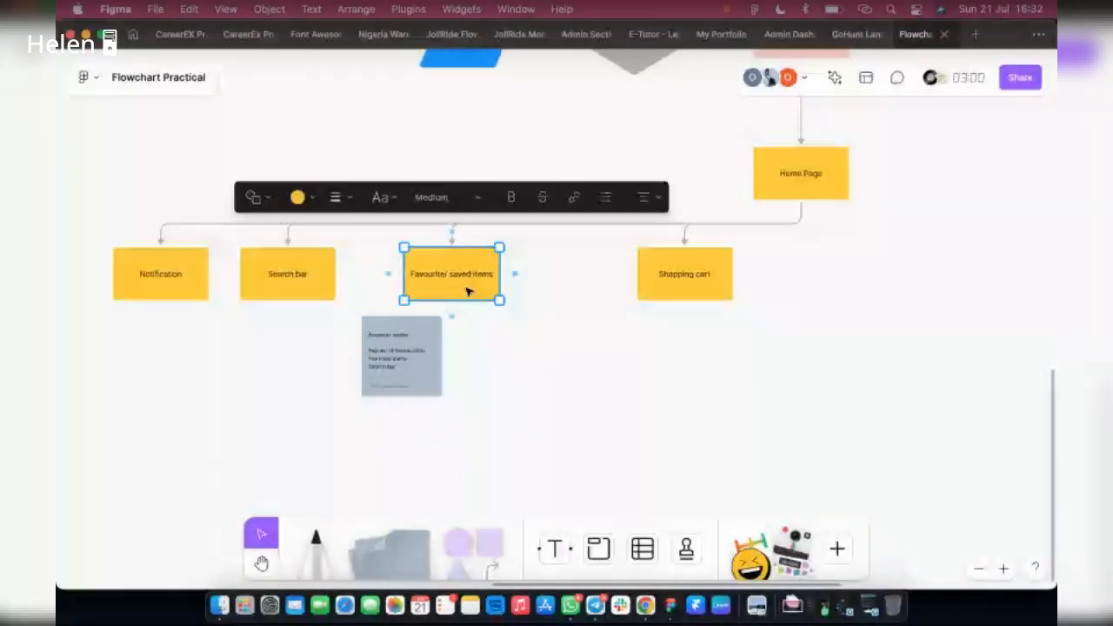
key(ctrl+z)
click(291, 288)
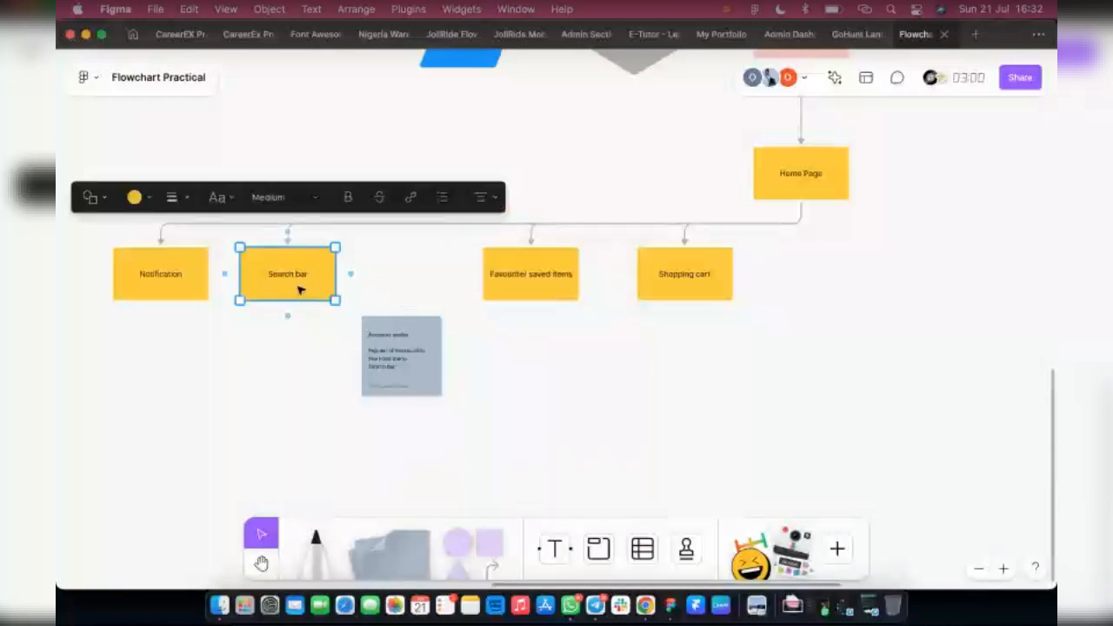
drag(290, 290, 339, 292)
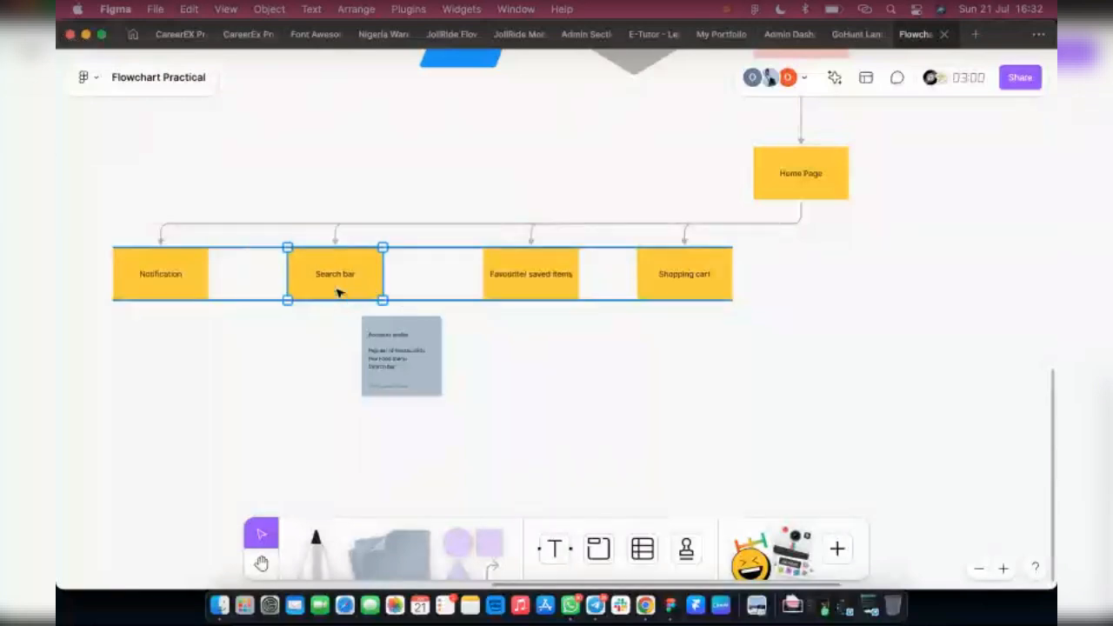
Step: Switch to the Telegram group call, mute and unmute the microphone, and return to the flowchart board
click(599, 609)
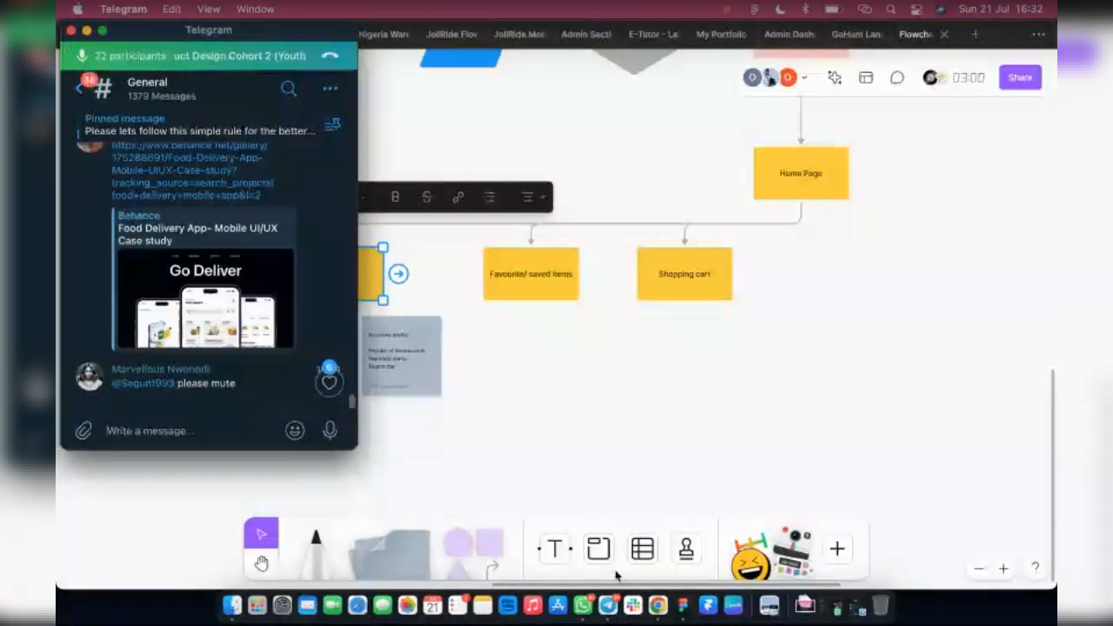
click(859, 608)
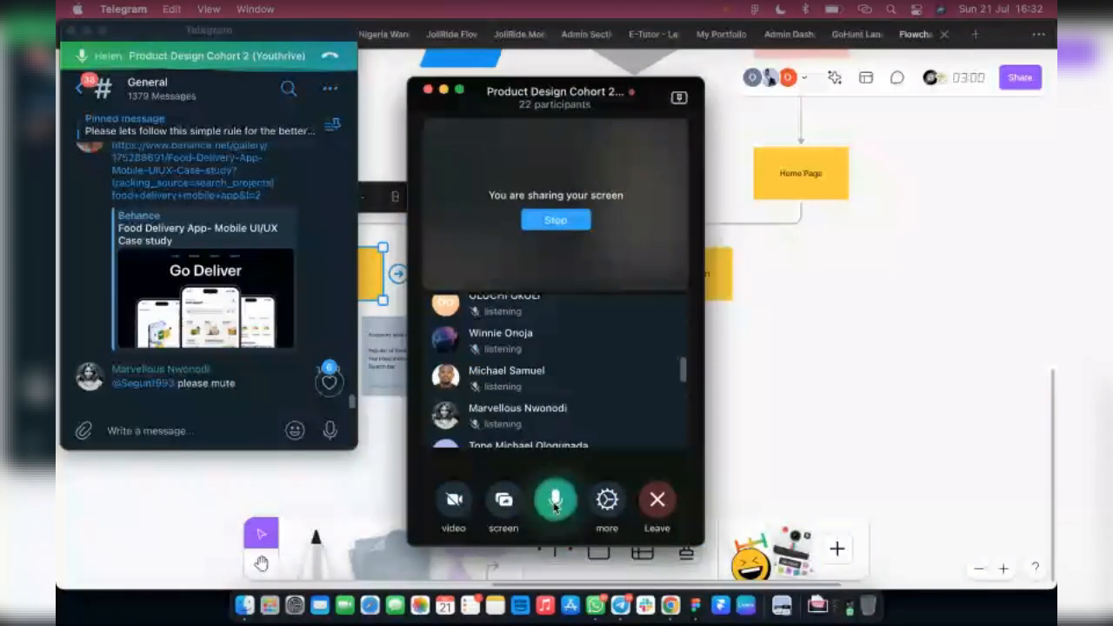
click(554, 503)
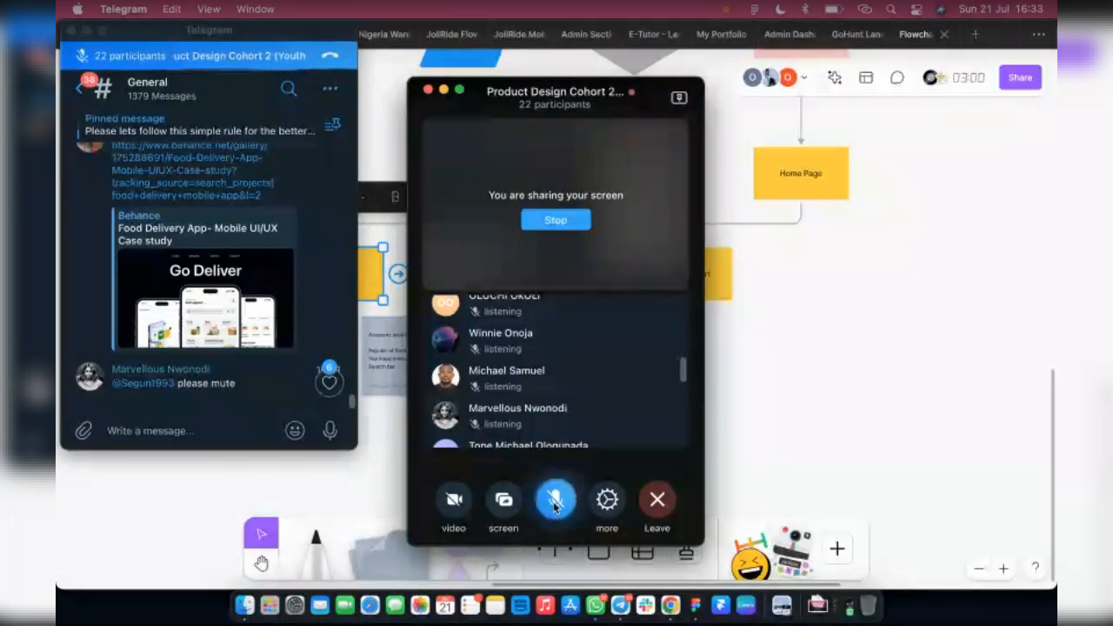
click(555, 506)
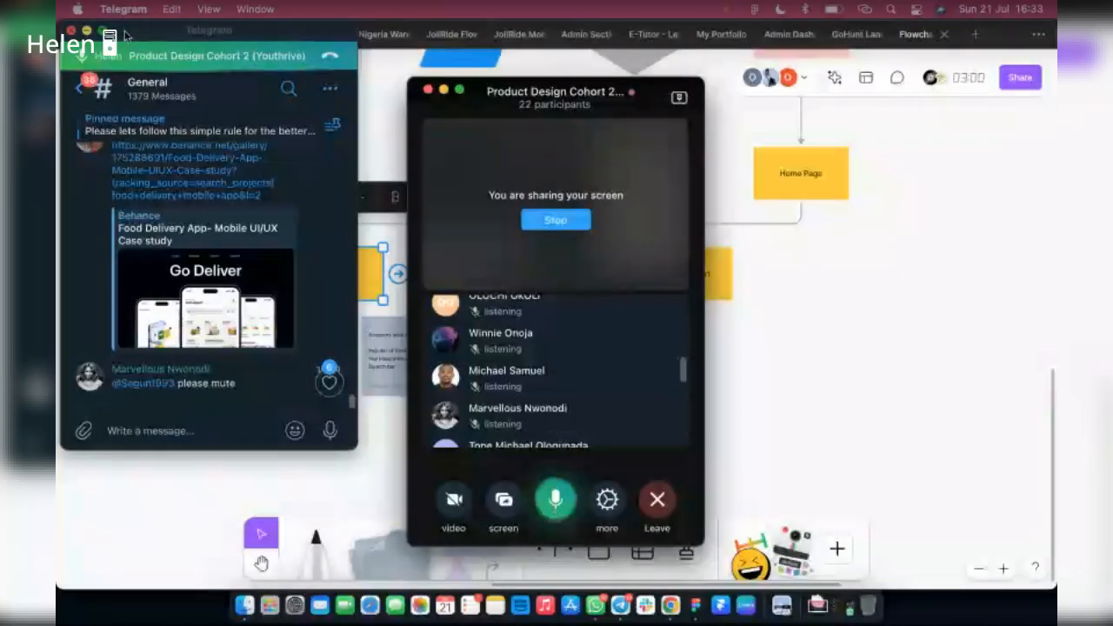
double_click(125, 32)
double_click(517, 108)
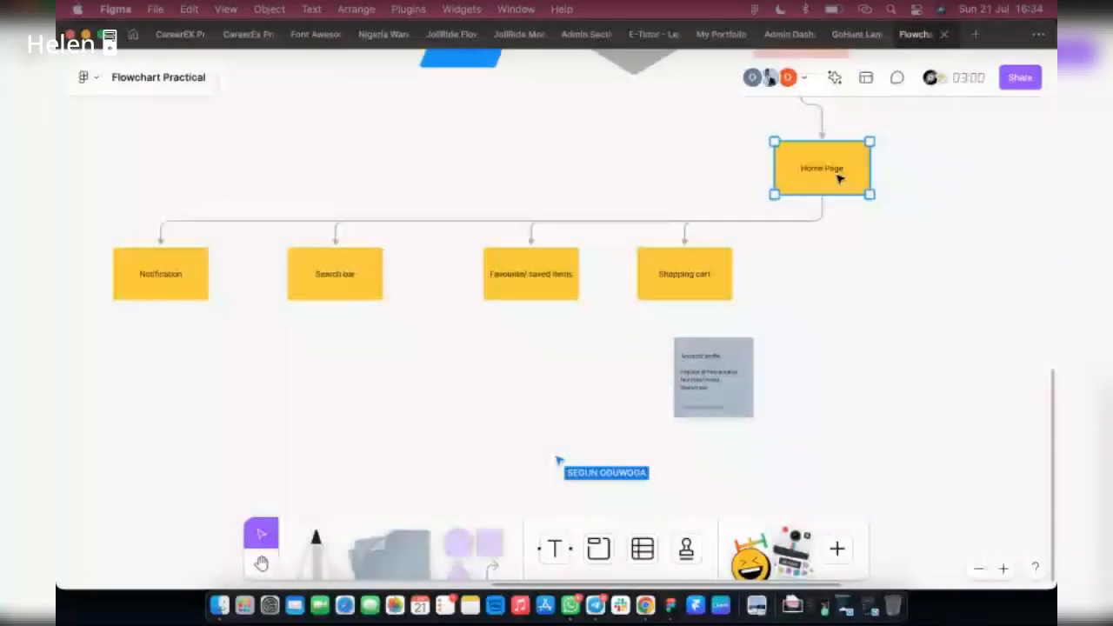
Step: Realign Home Page under its incoming connector and place a duplicate of Shopping cart in the row on the other side of Home Page
drag(839, 178, 818, 178)
click(709, 281)
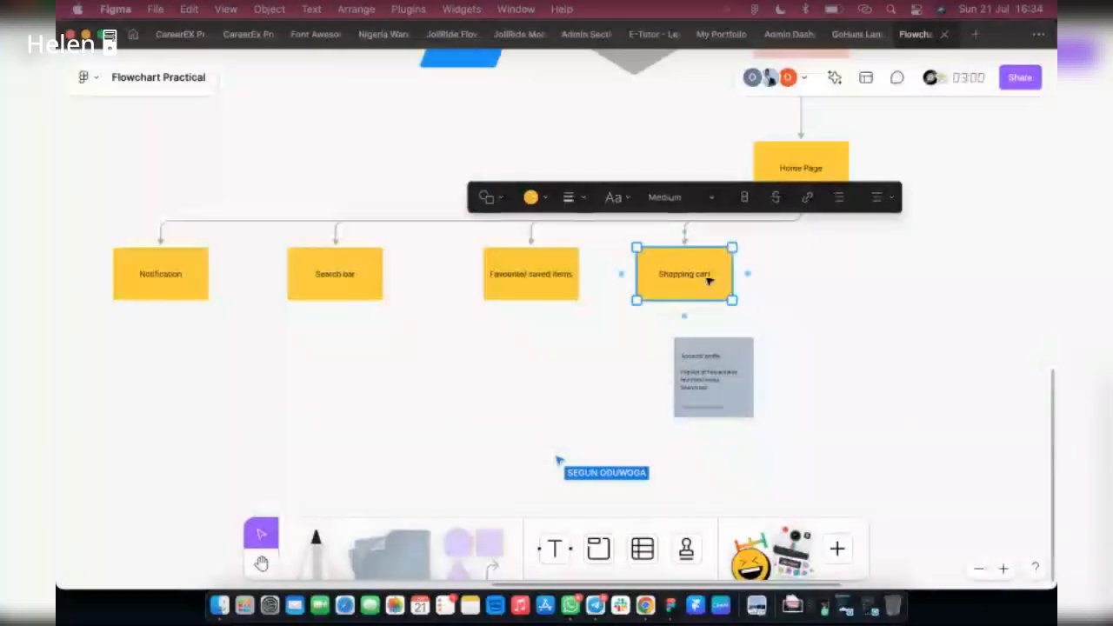
key(super+d)
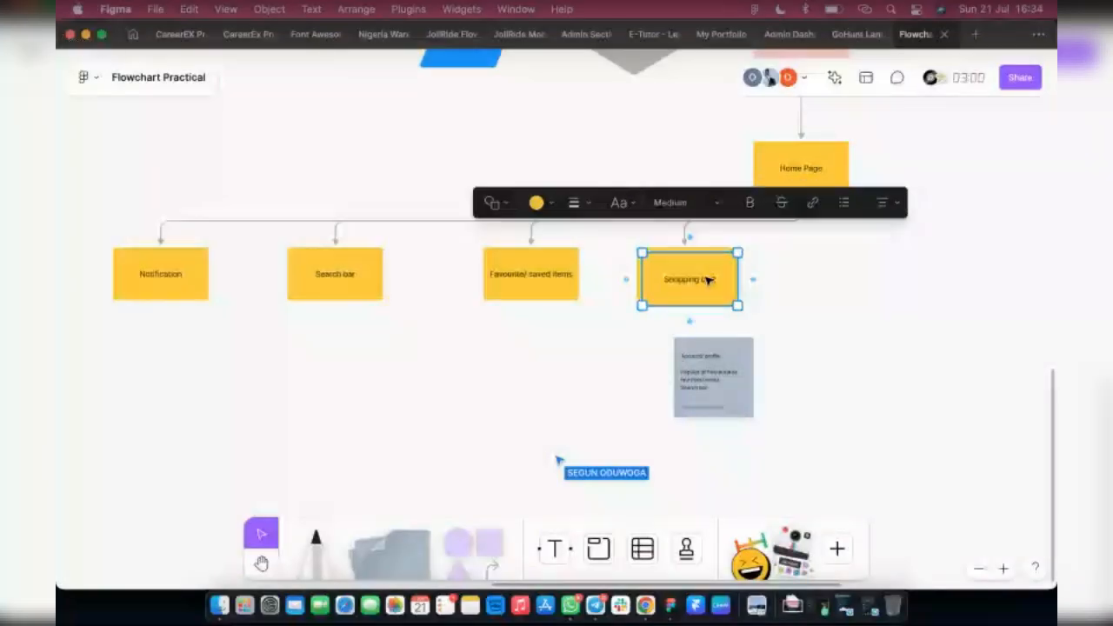
drag(709, 280, 877, 278)
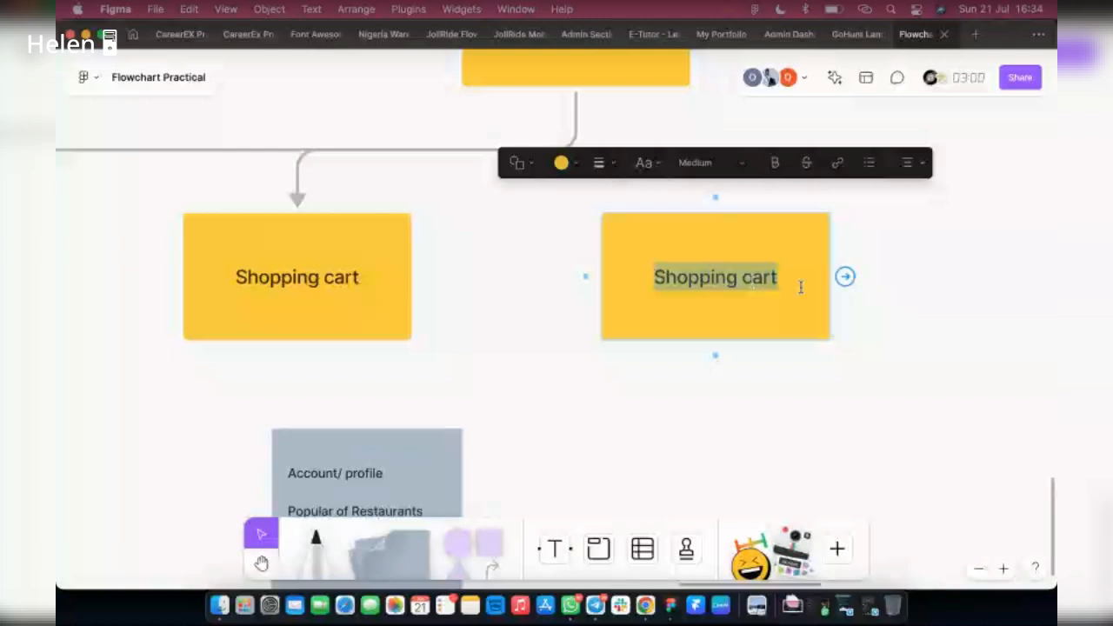
Step: Relabel the duplicated Shopping cart shape as "Popular Restaurants"
scroll(801, 287, down, 2)
scroll(803, 293, down, 3)
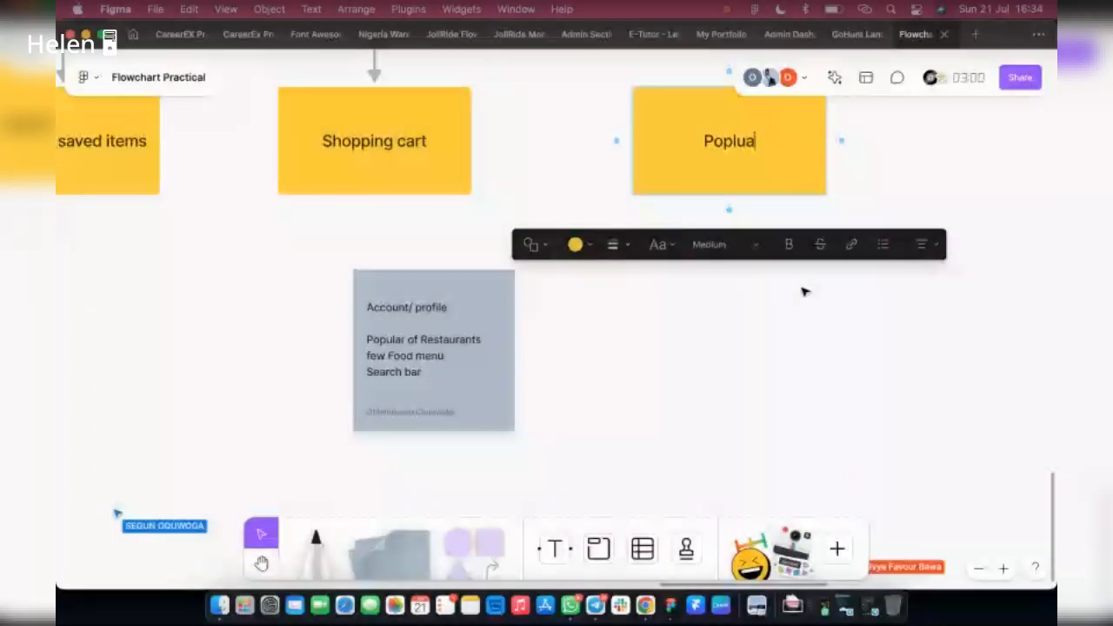
key(BackSpace)
key(BackSpace)
key(BackSpace)
text(ul)
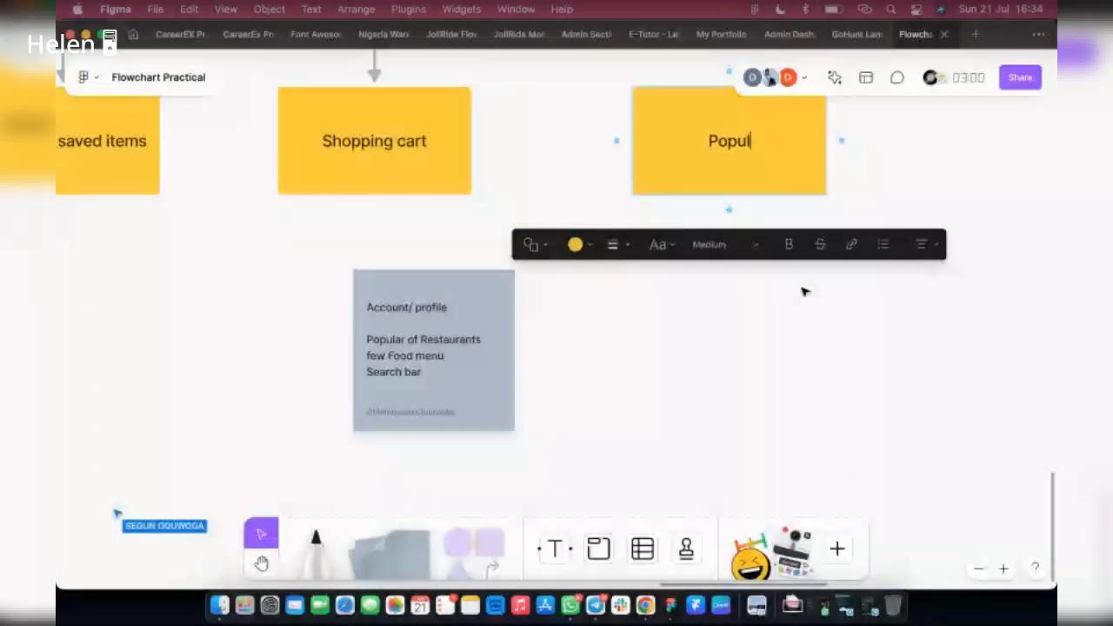
text(ar Restu)
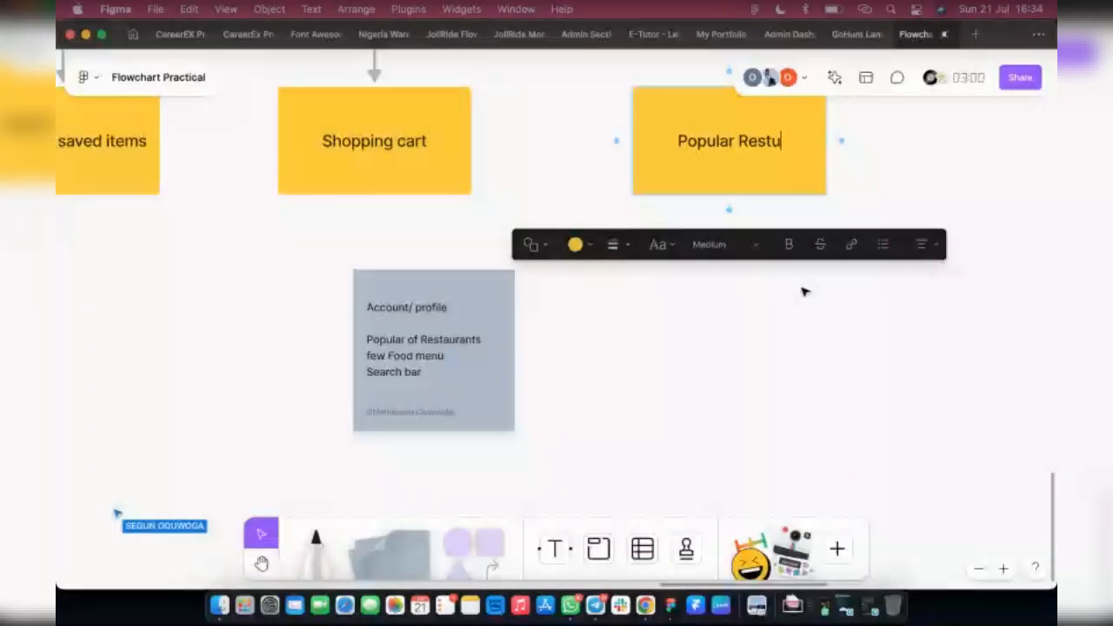
key(BackSpace)
text(aurants)
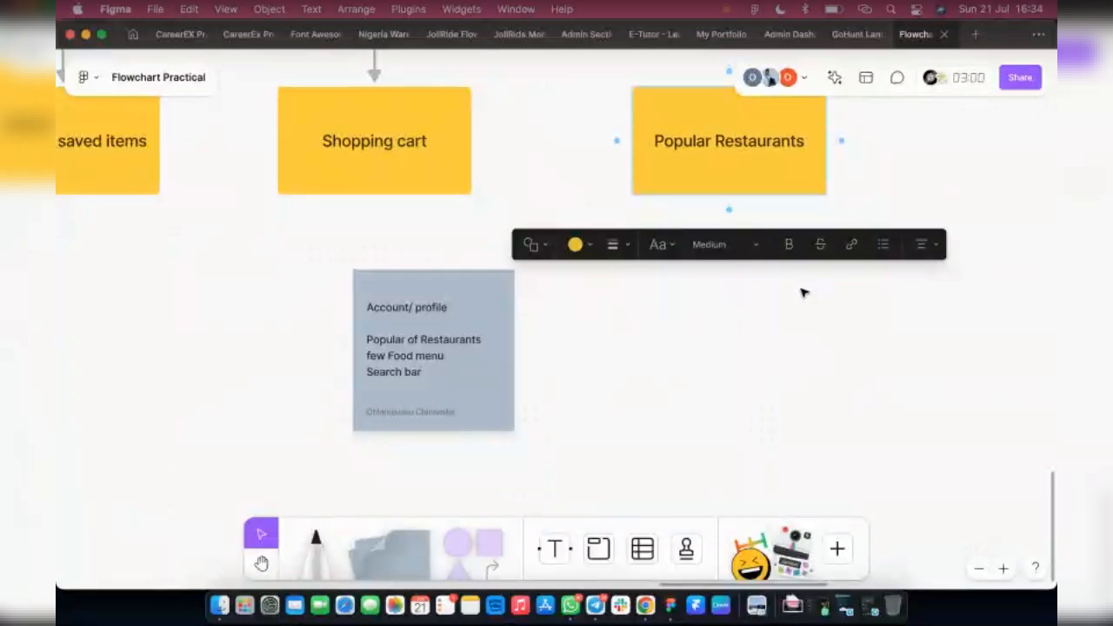
click(701, 331)
scroll(750, 293, up, 3)
Step: Duplicate the Popular Restaurants shape further along the row and label the copy "Food Menu"
click(749, 290)
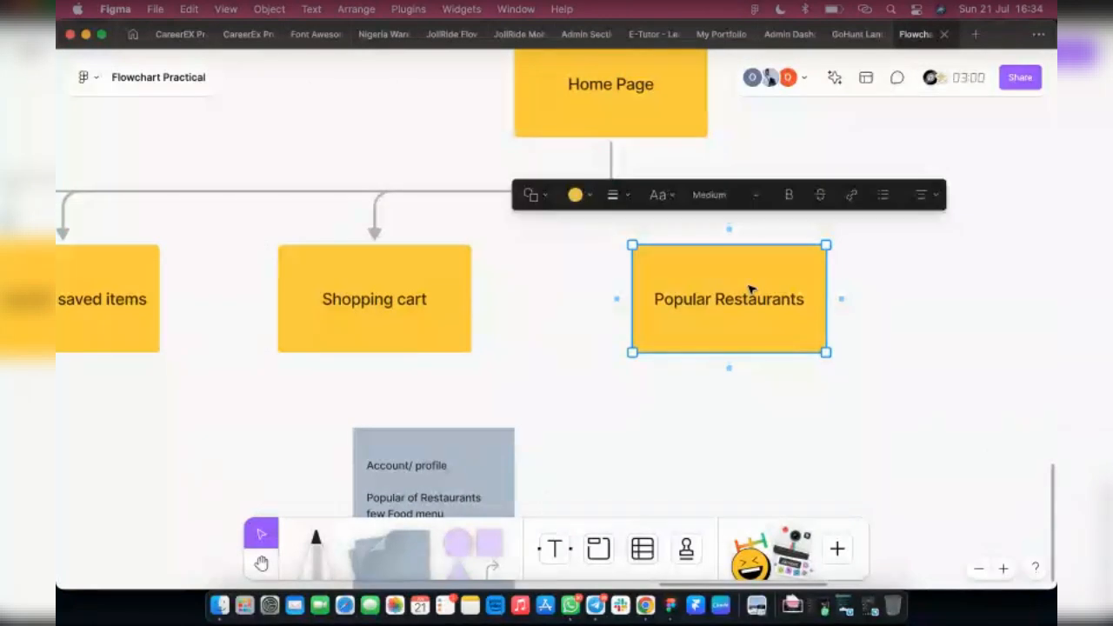
drag(750, 290, 777, 299)
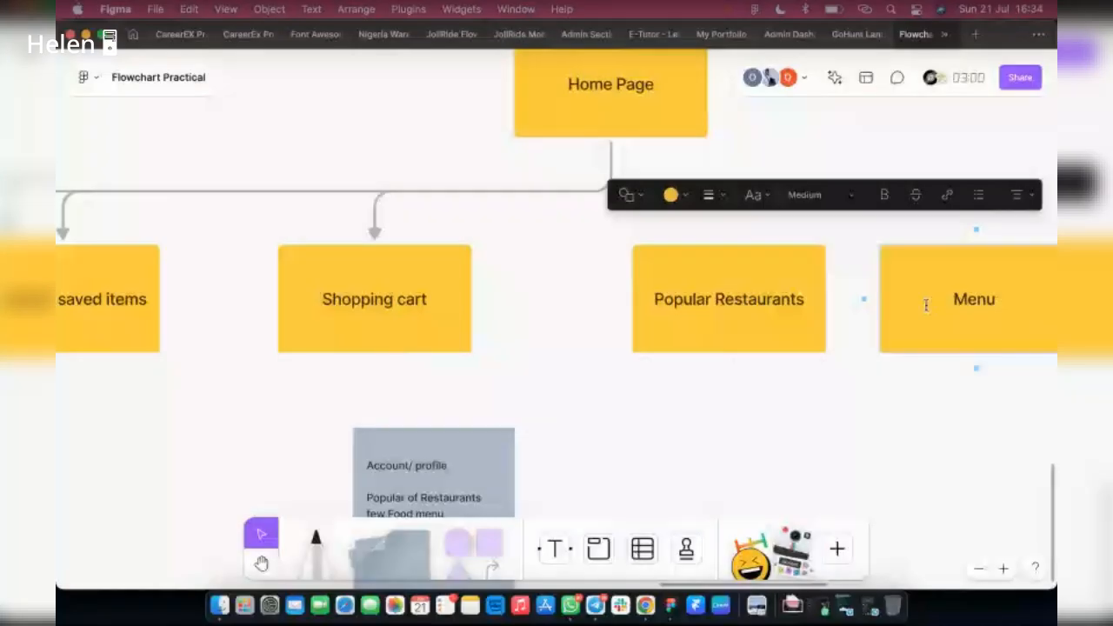
click(926, 300)
text(fOODMenu)
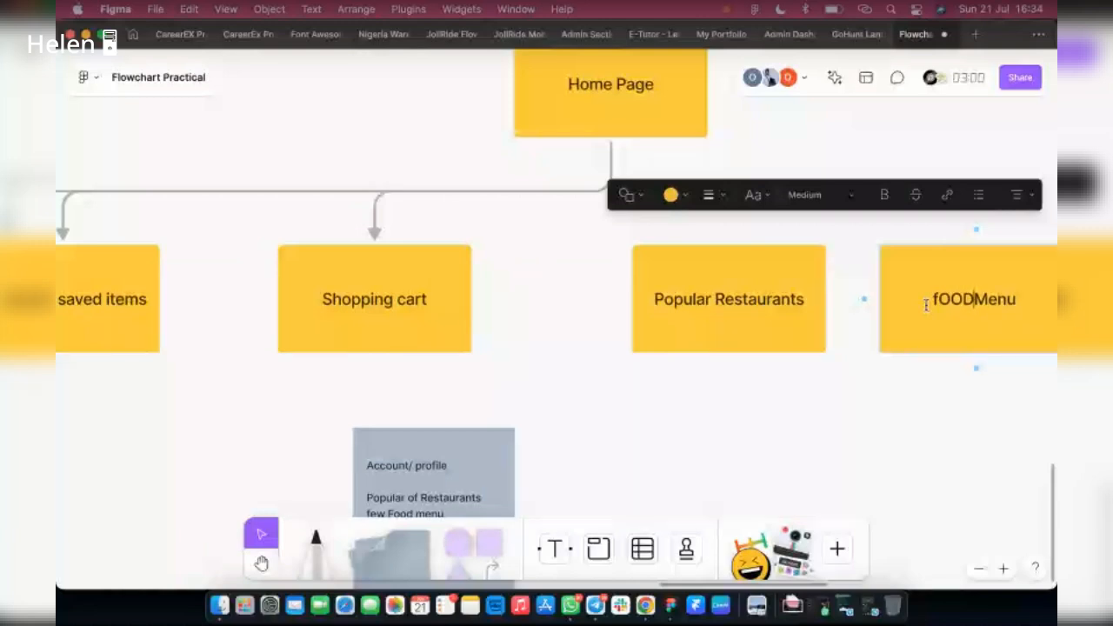
key(BackSpace)
key(BackSpace)
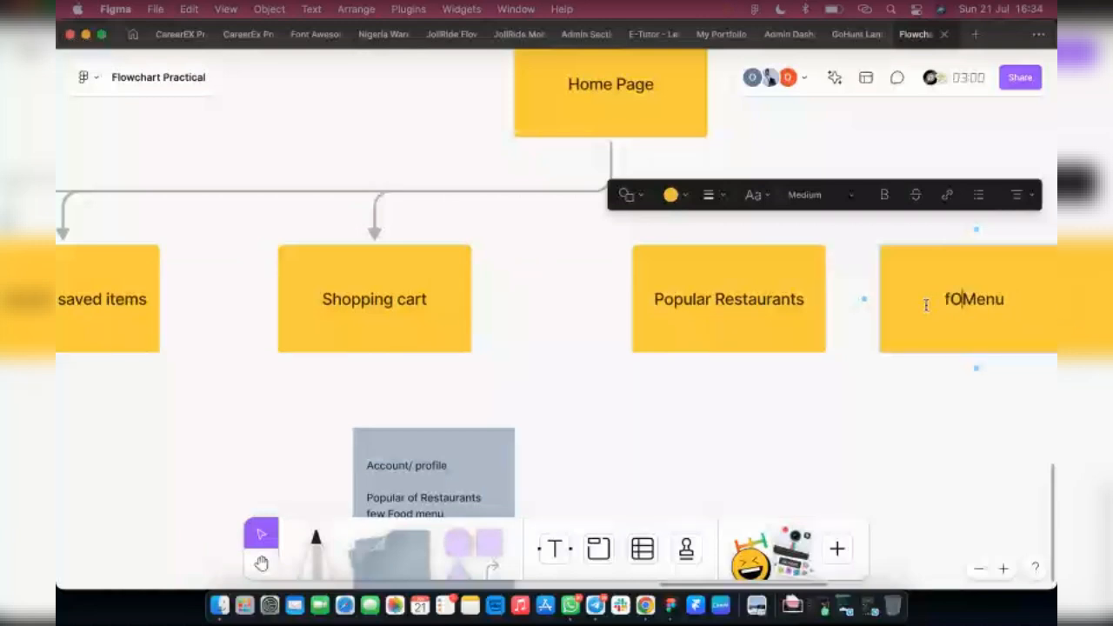
key(BackSpace)
key(BackSpace)
text(Food)
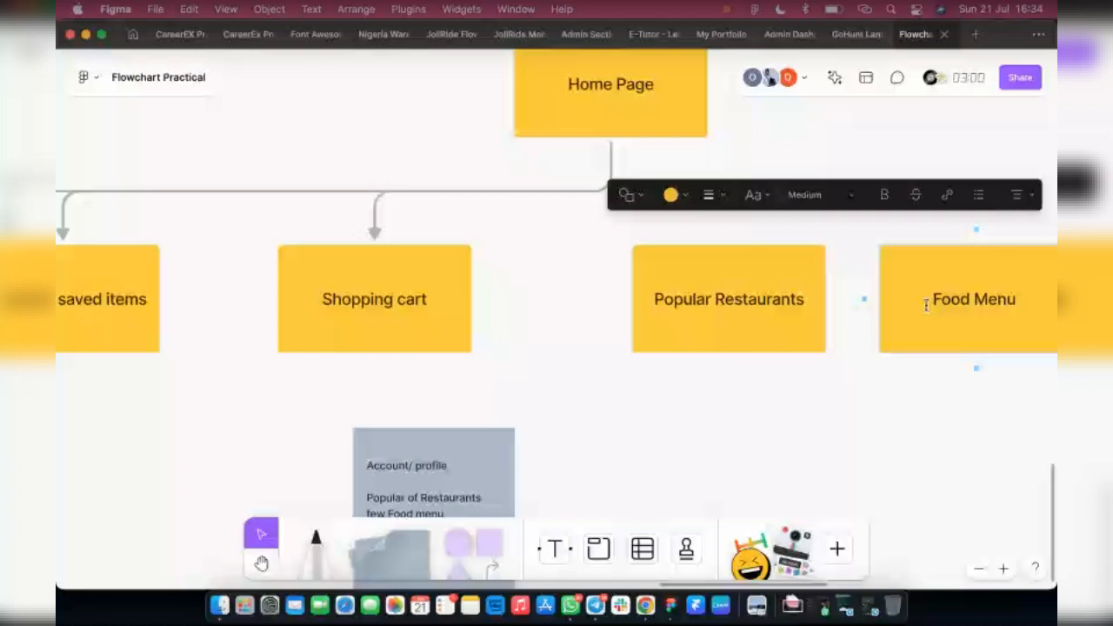
Step: Delete the feature sticky note below the Shopping cart shape
scroll(481, 434, down, 3)
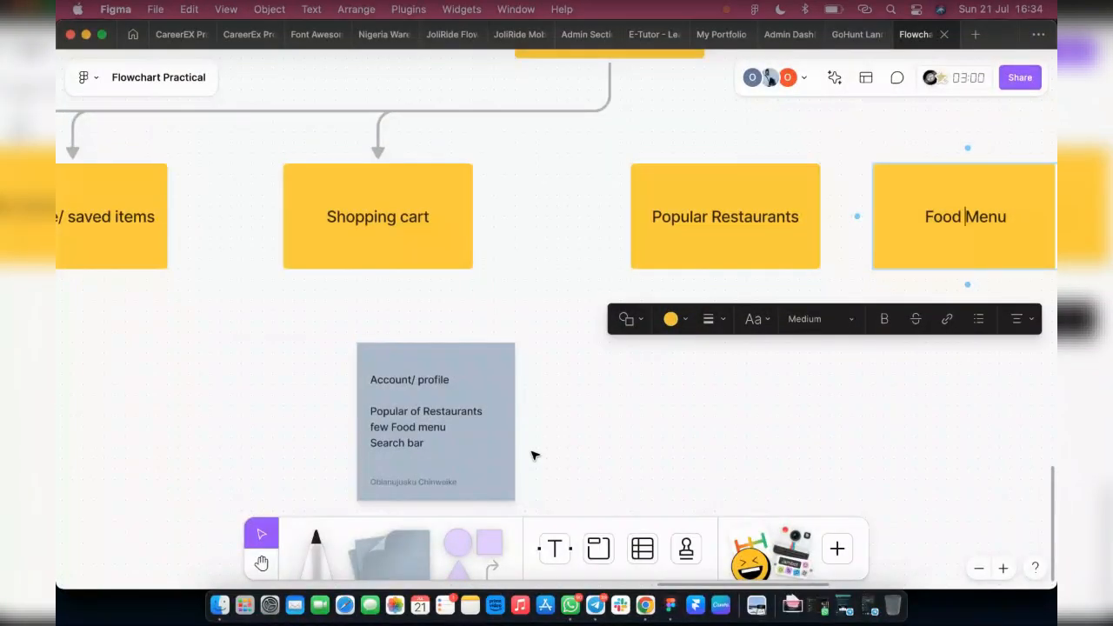
scroll(534, 455, down, 3)
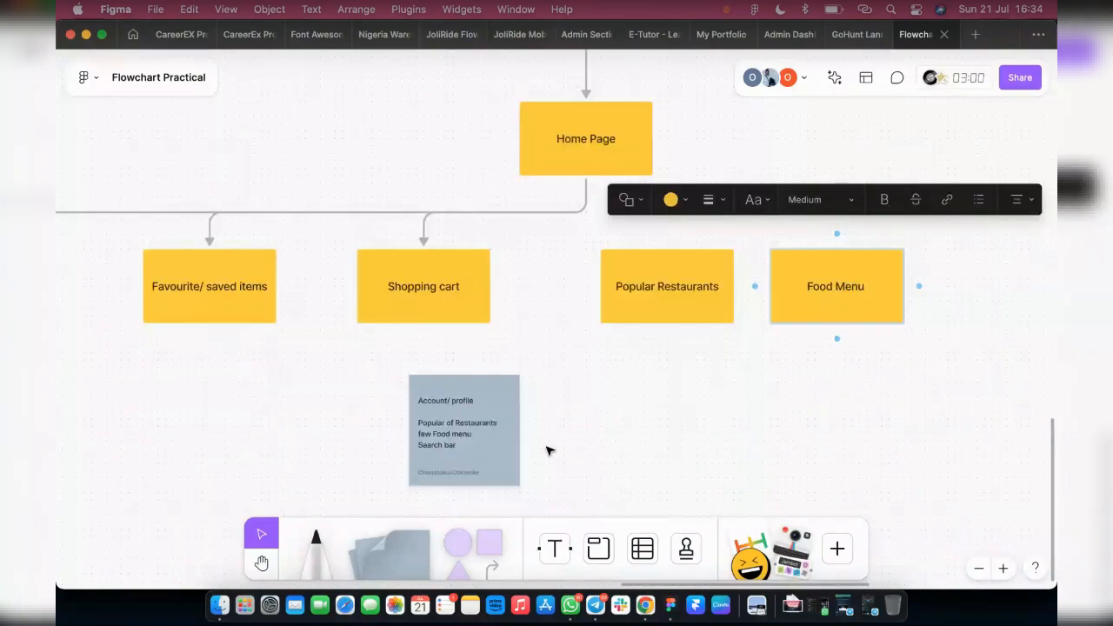
scroll(548, 450, down, 3)
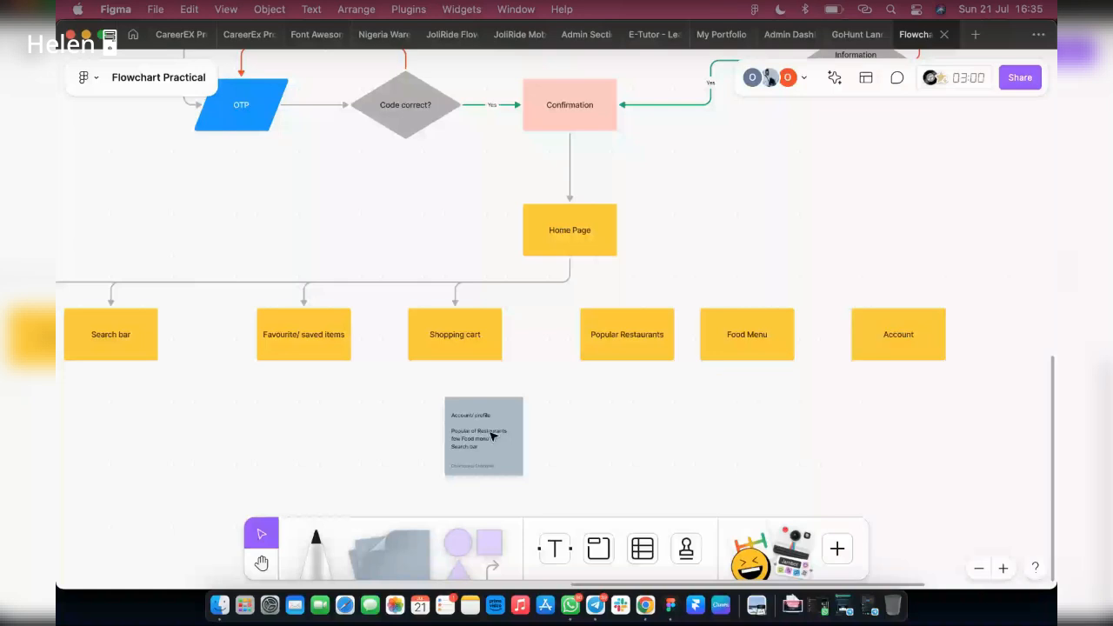
click(520, 416)
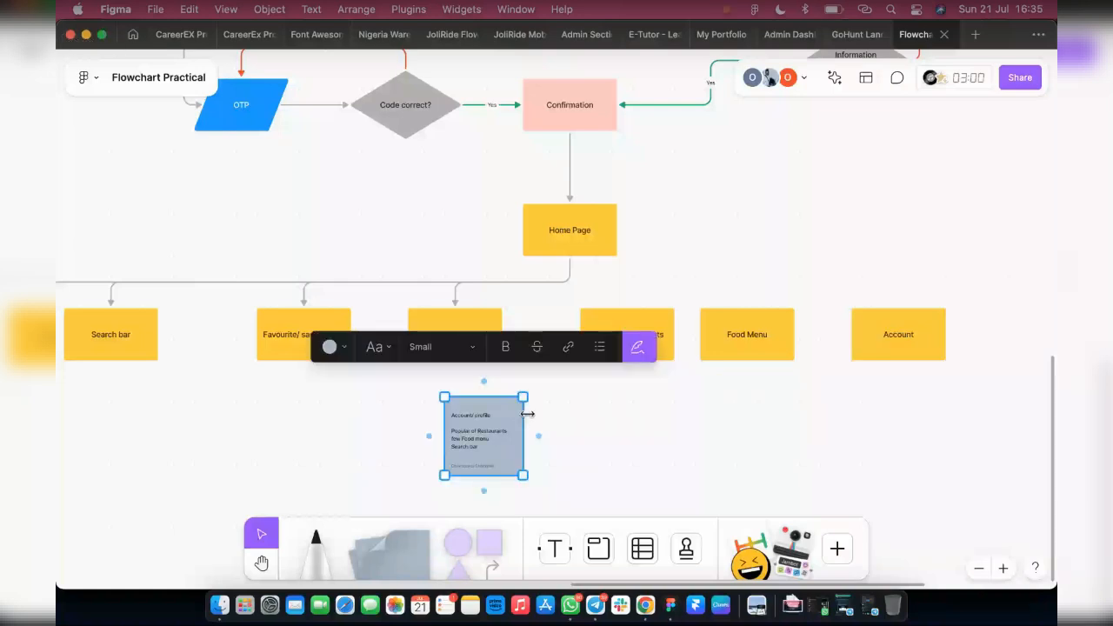
key(Delete)
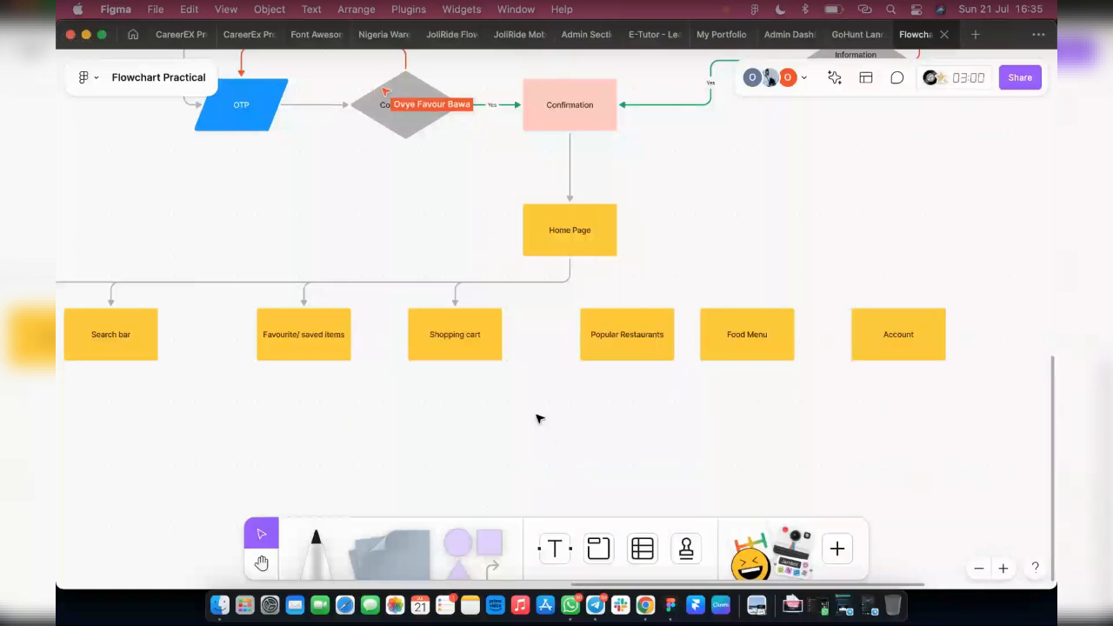
Step: Connect the bottom of Home Page to the tops of the Popular Restaurants, Food Menu and Account shapes
click(553, 246)
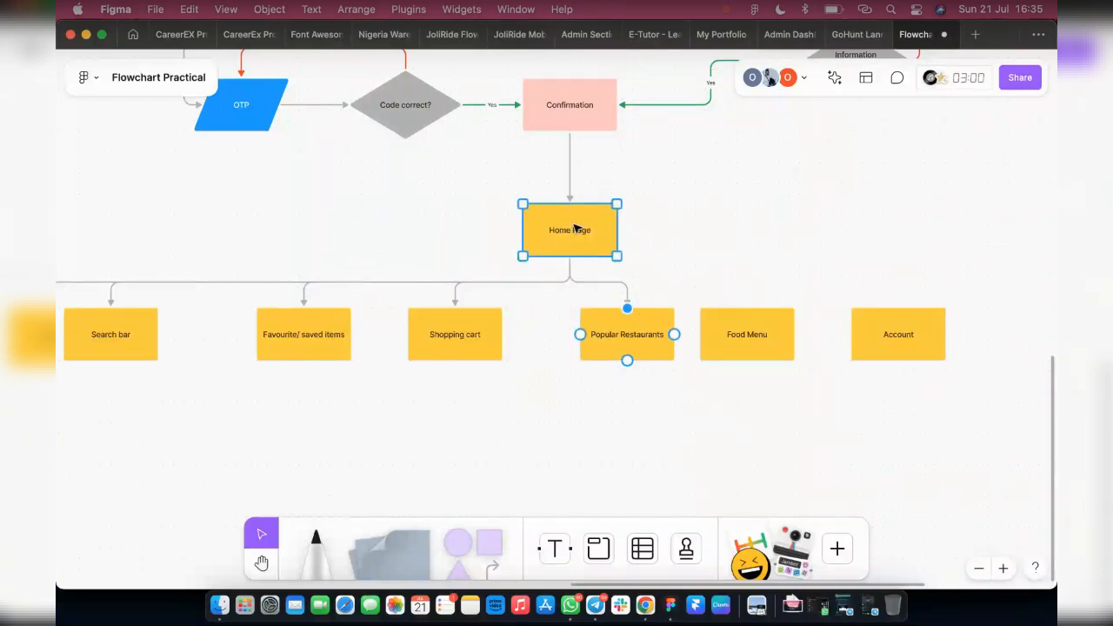
key(Return)
drag(569, 272, 746, 306)
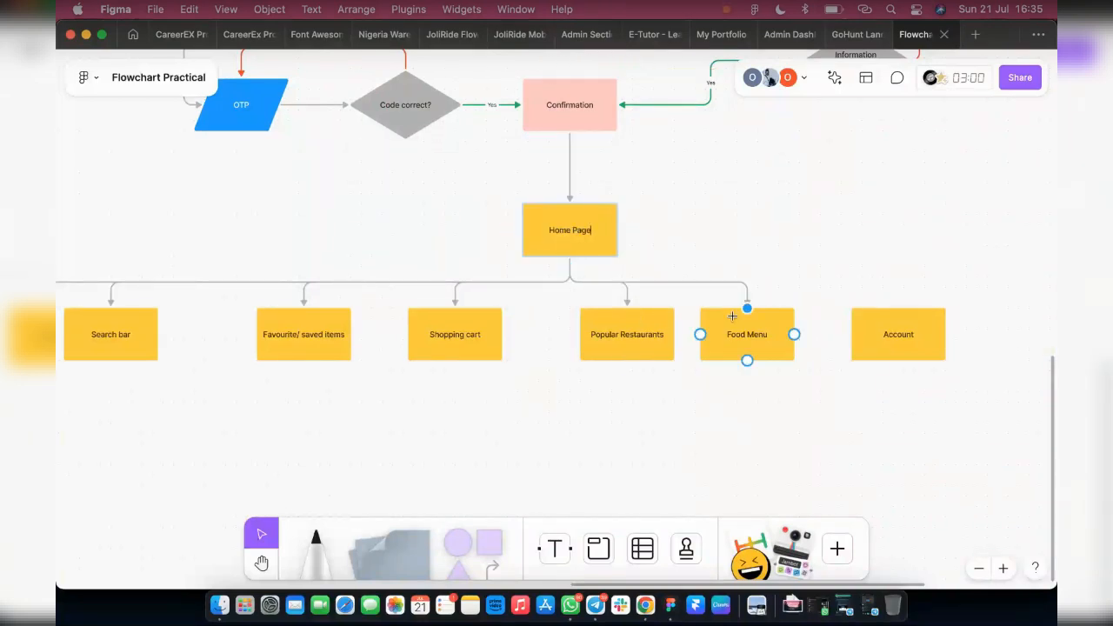
double_click(547, 244)
drag(570, 270, 897, 310)
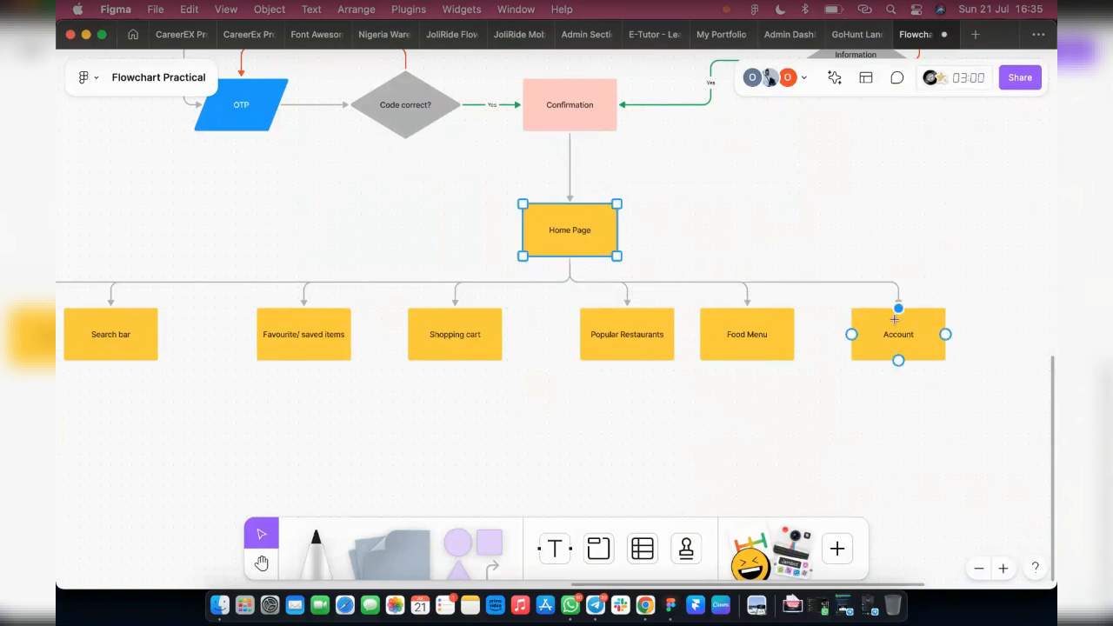
click(804, 214)
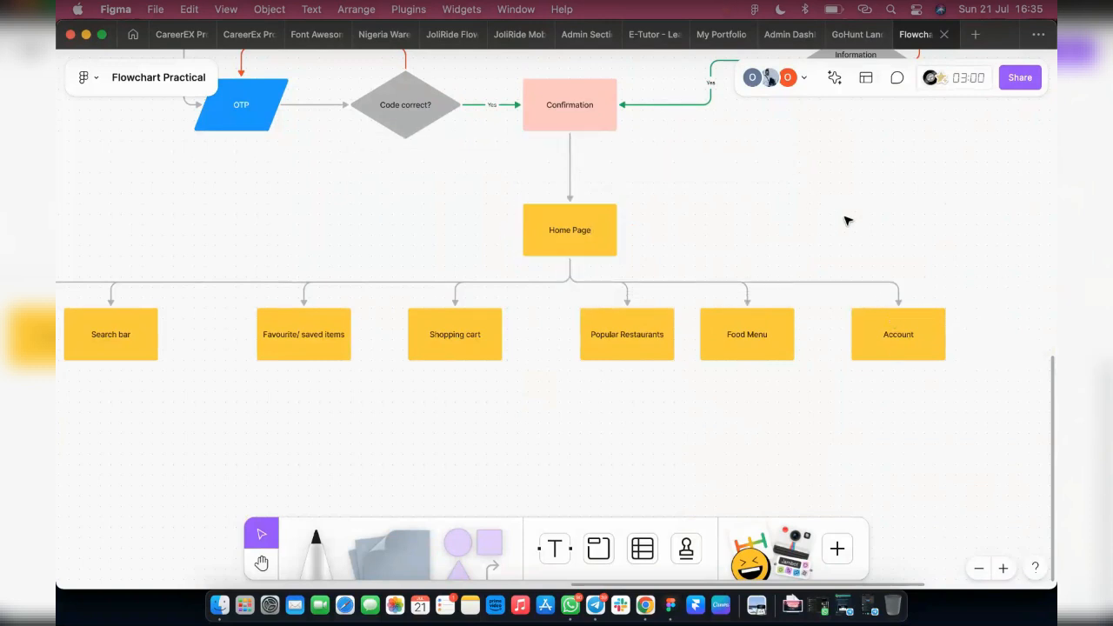
scroll(870, 252, down, 1)
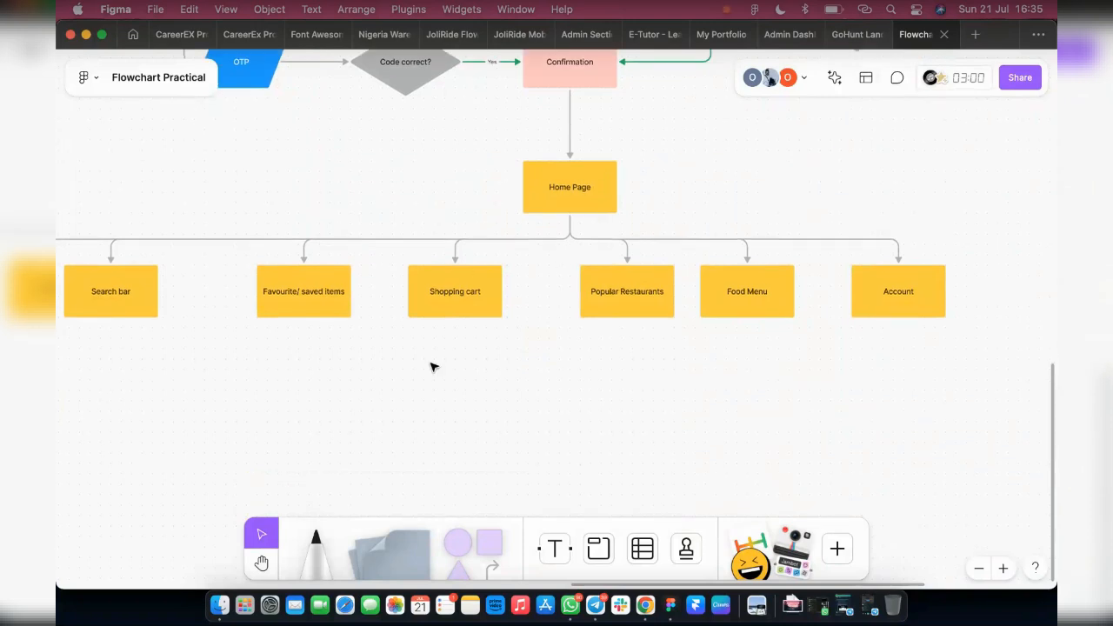
Step: Add an ellipse connected below the Notification shape and label it "End"
scroll(200, 346, left, 4)
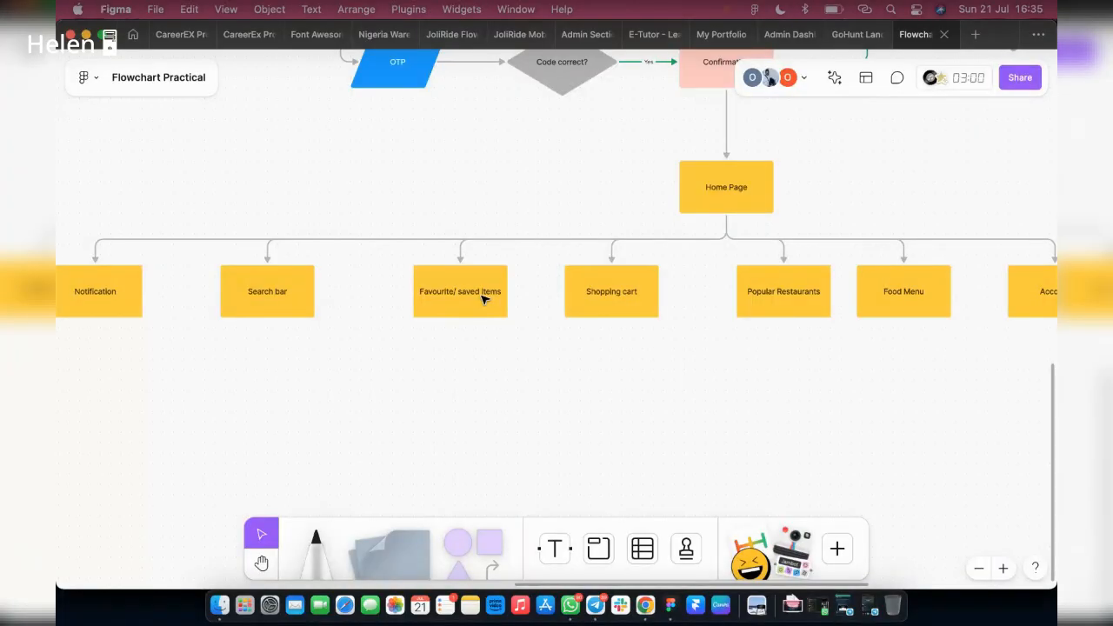
scroll(574, 296, right, 3)
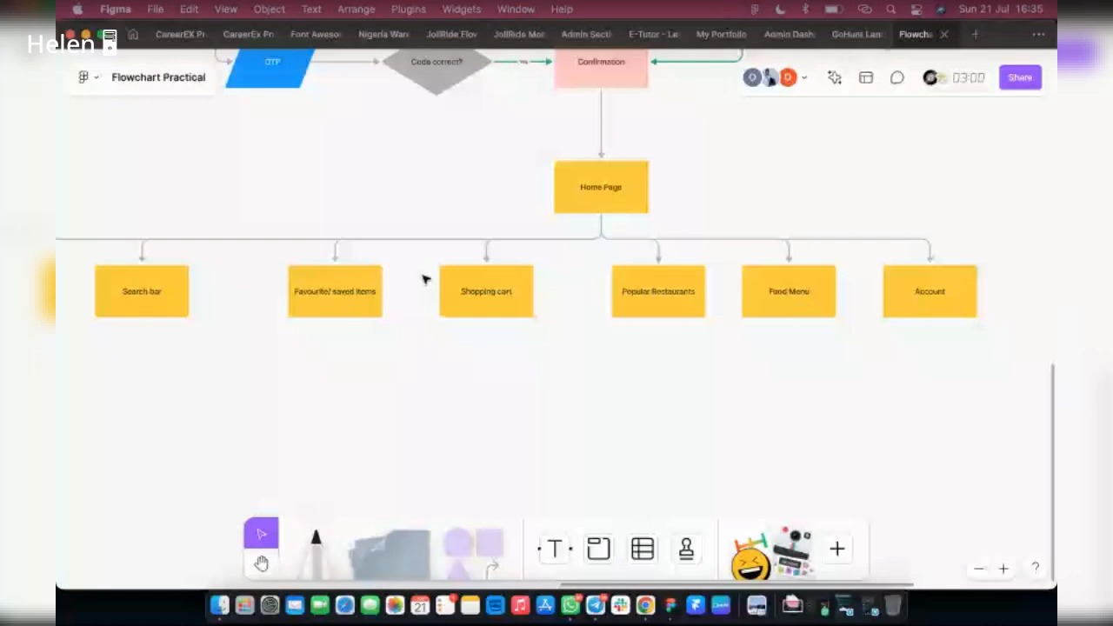
scroll(218, 283, down, 3)
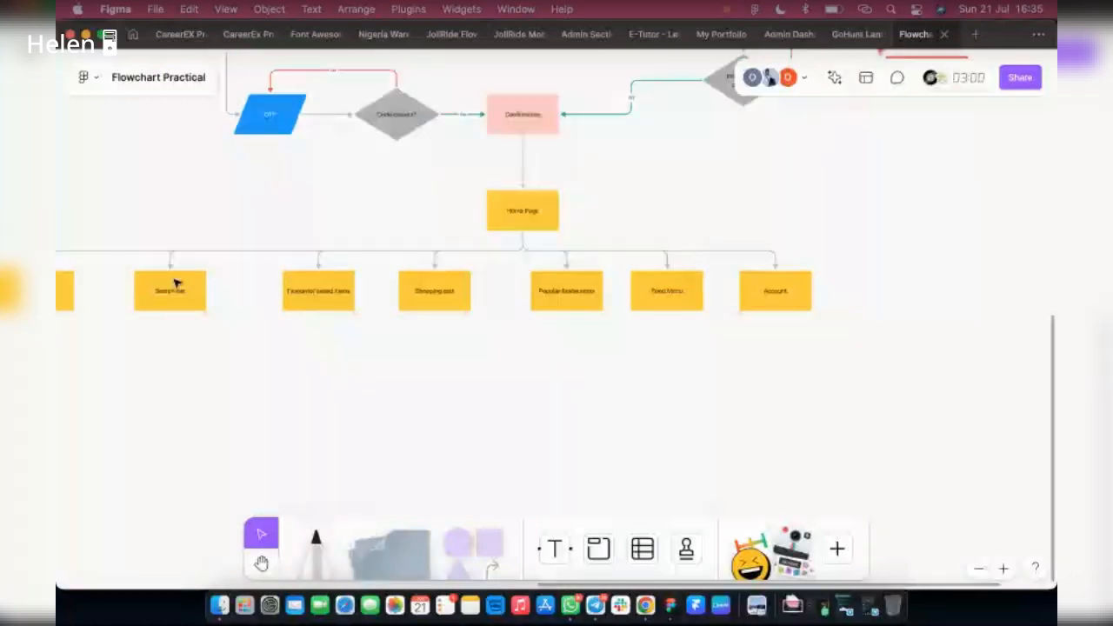
scroll(176, 282, left, 4)
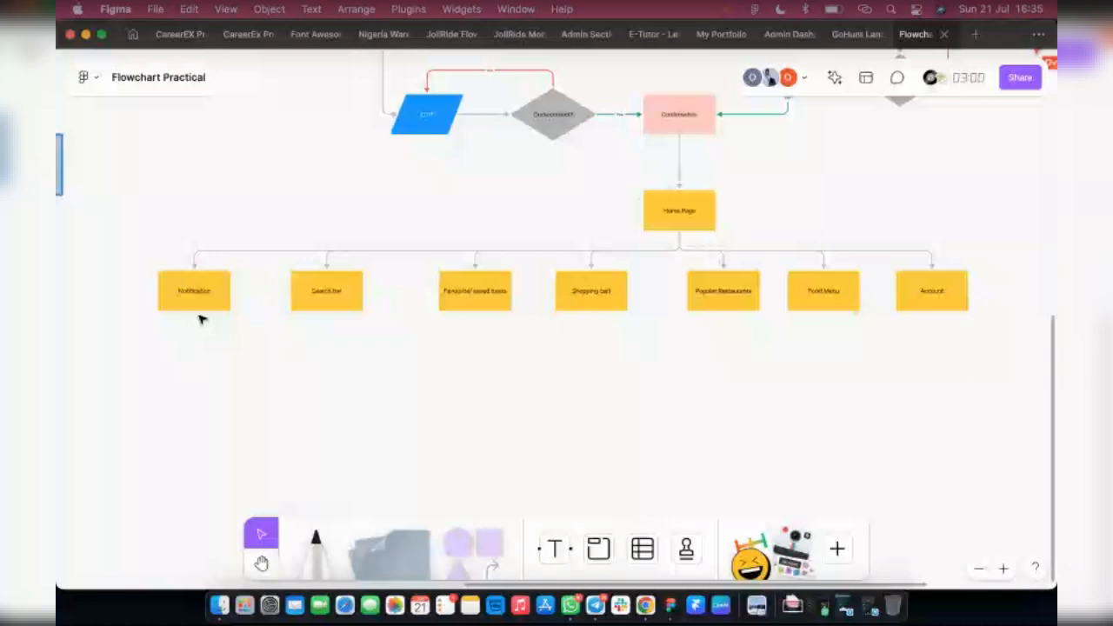
scroll(200, 319, up, 5)
click(206, 275)
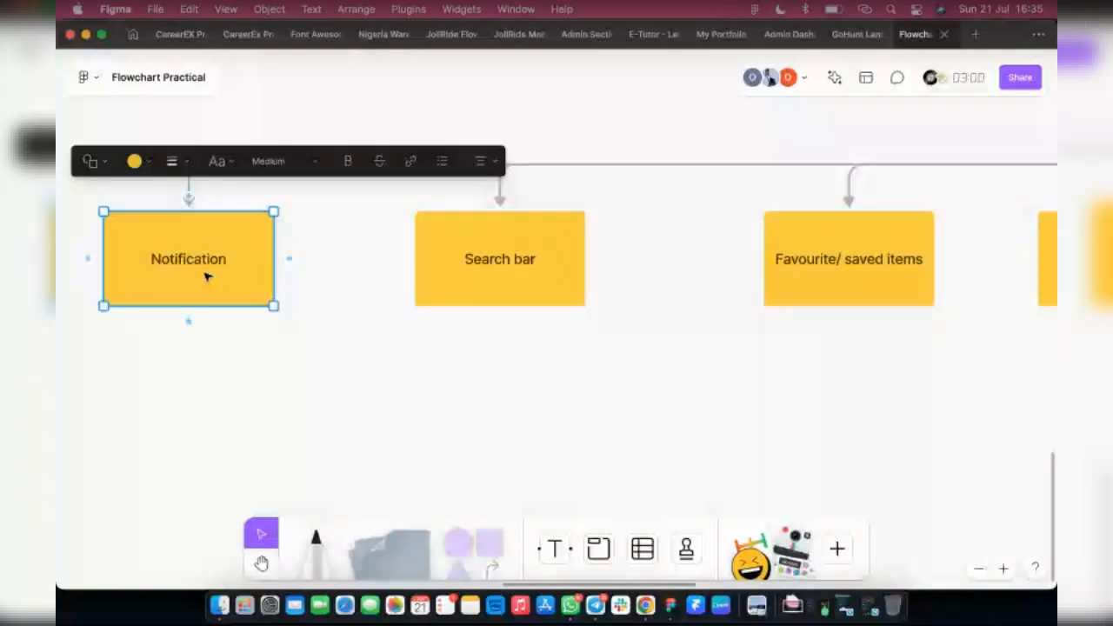
mouse_move(188, 310)
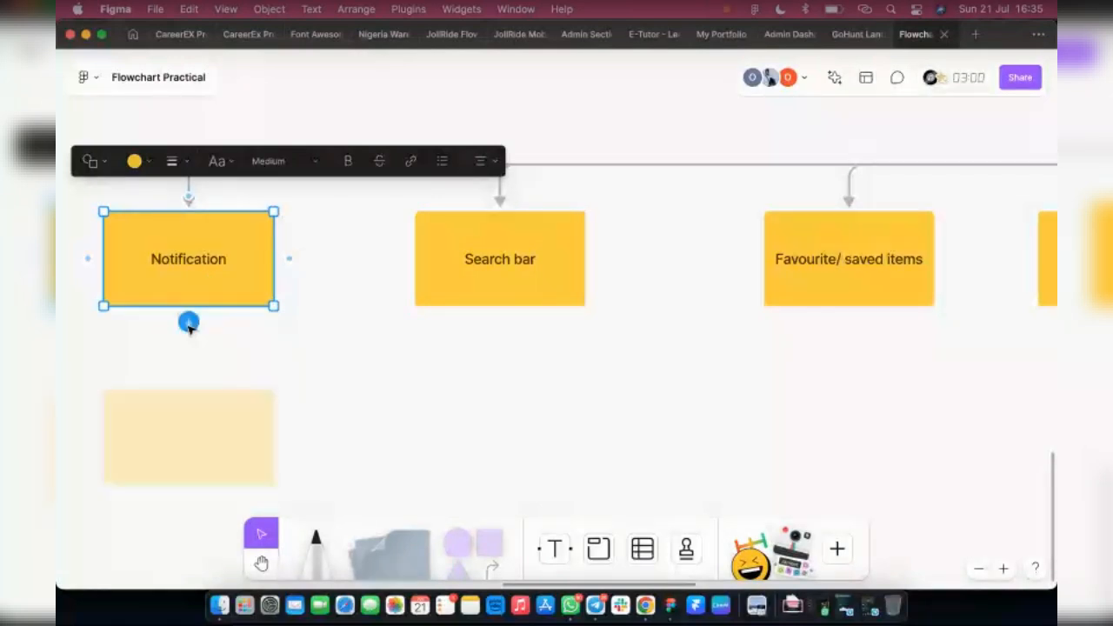
click(189, 322)
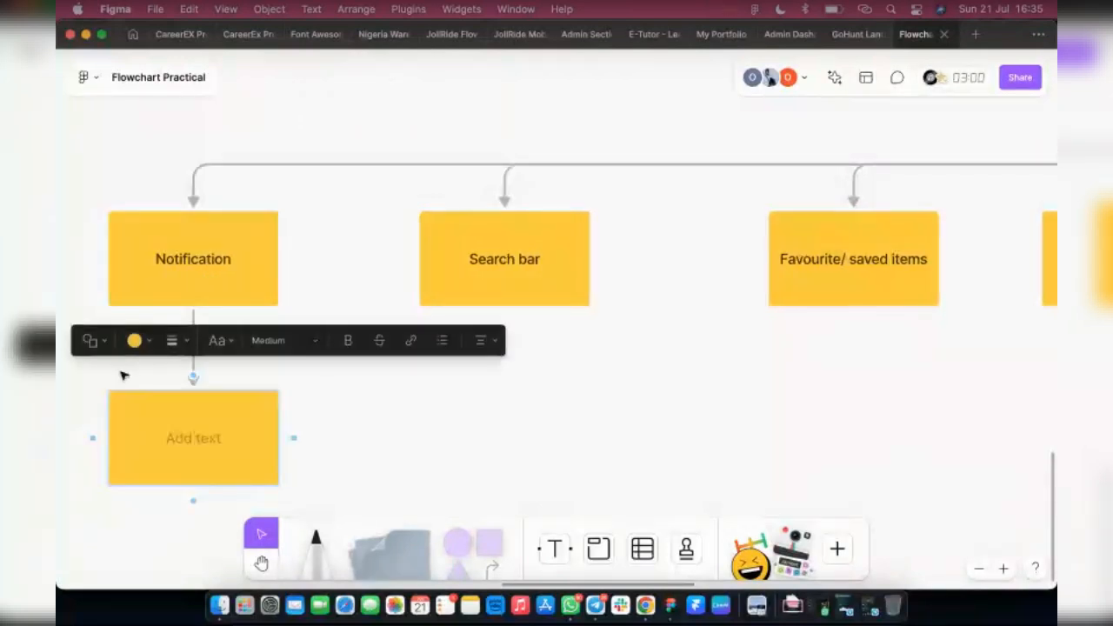
click(86, 341)
click(79, 244)
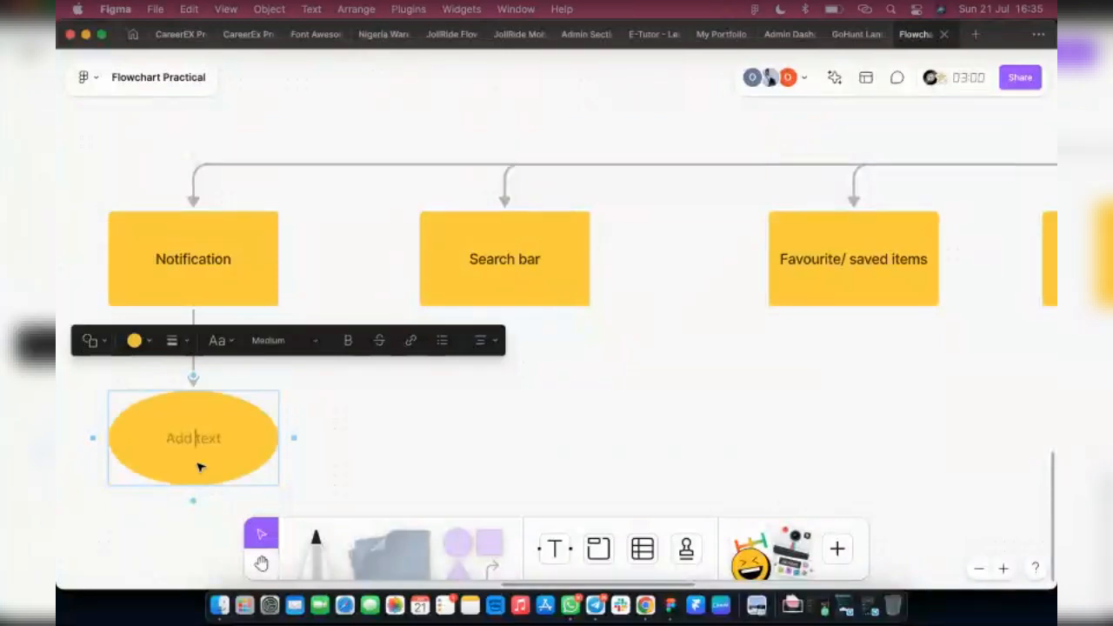
text(End)
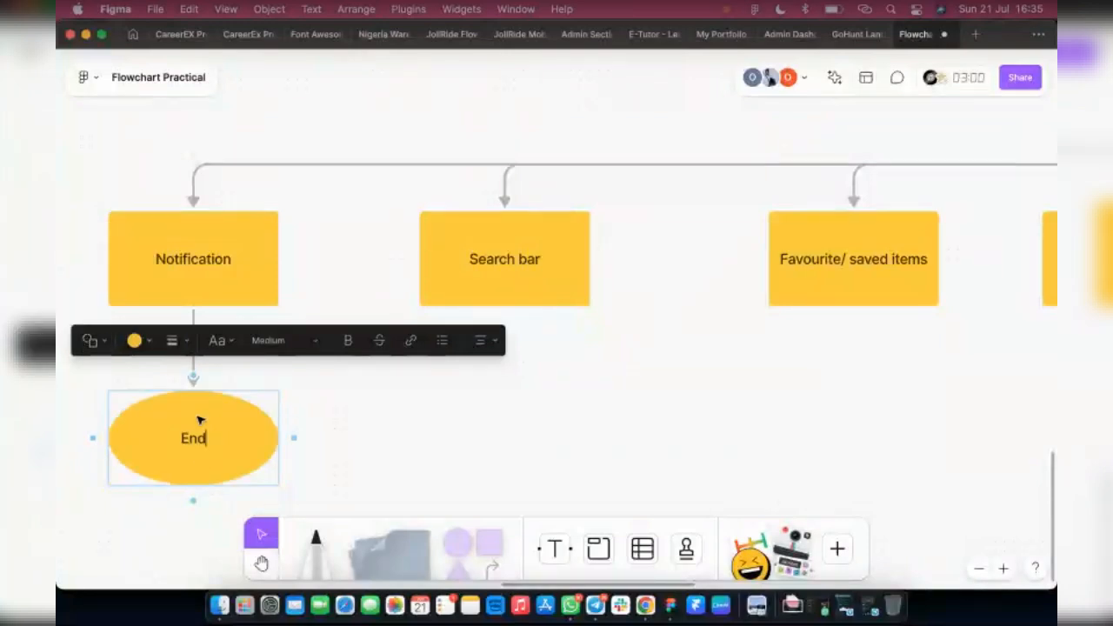
key(Escape)
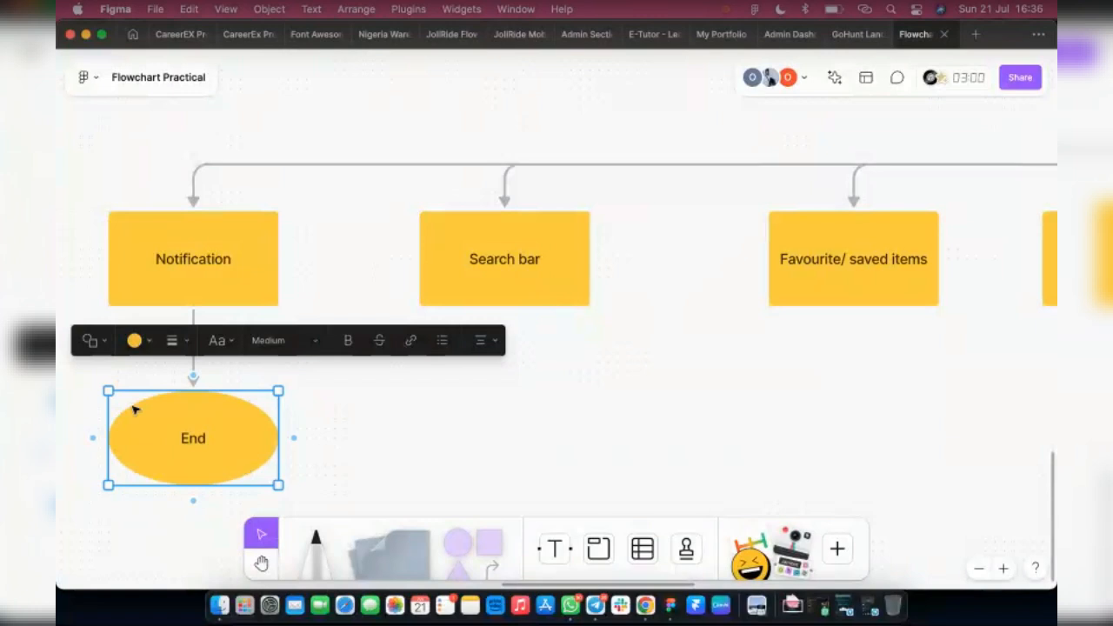
Step: Colour the End ellipse red, shrink its width and height, and centre it closer beneath Notification
click(140, 340)
click(196, 286)
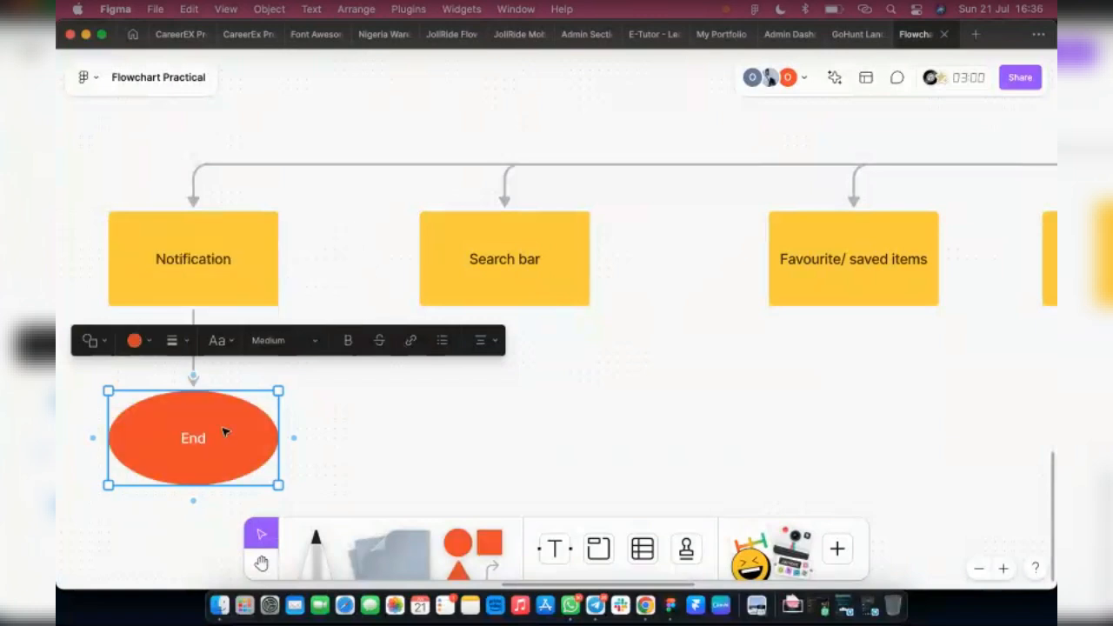
drag(278, 438, 214, 437)
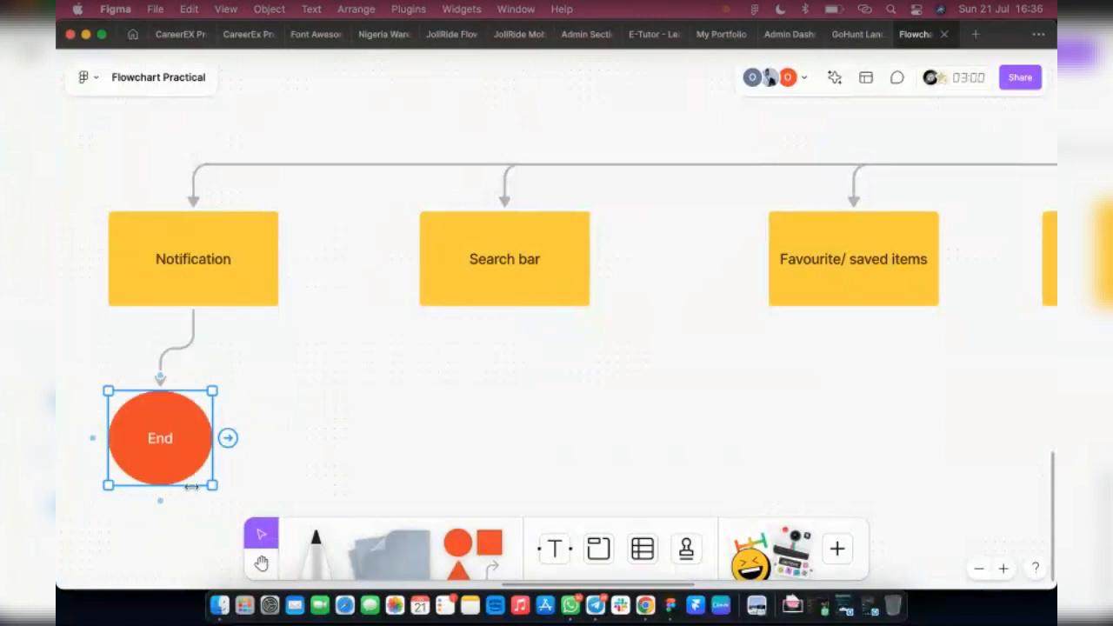
drag(170, 484, 171, 447)
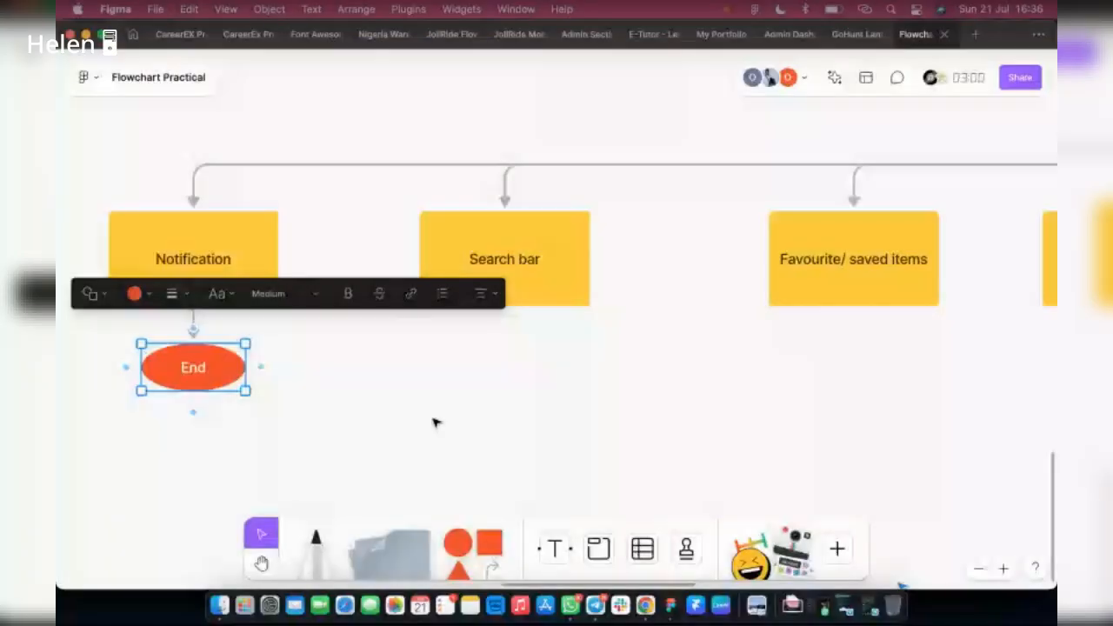
click(435, 423)
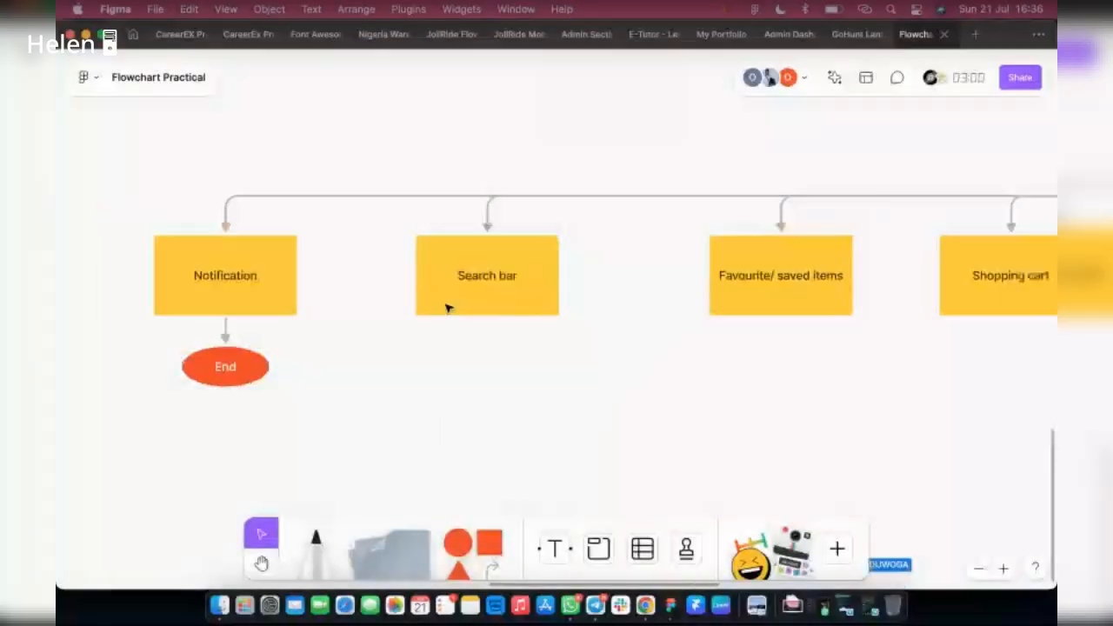
Step: Add a blank connected rectangle below Search bar and change the Search bar shape to a parallelogram
scroll(447, 308, down, 2)
click(454, 304)
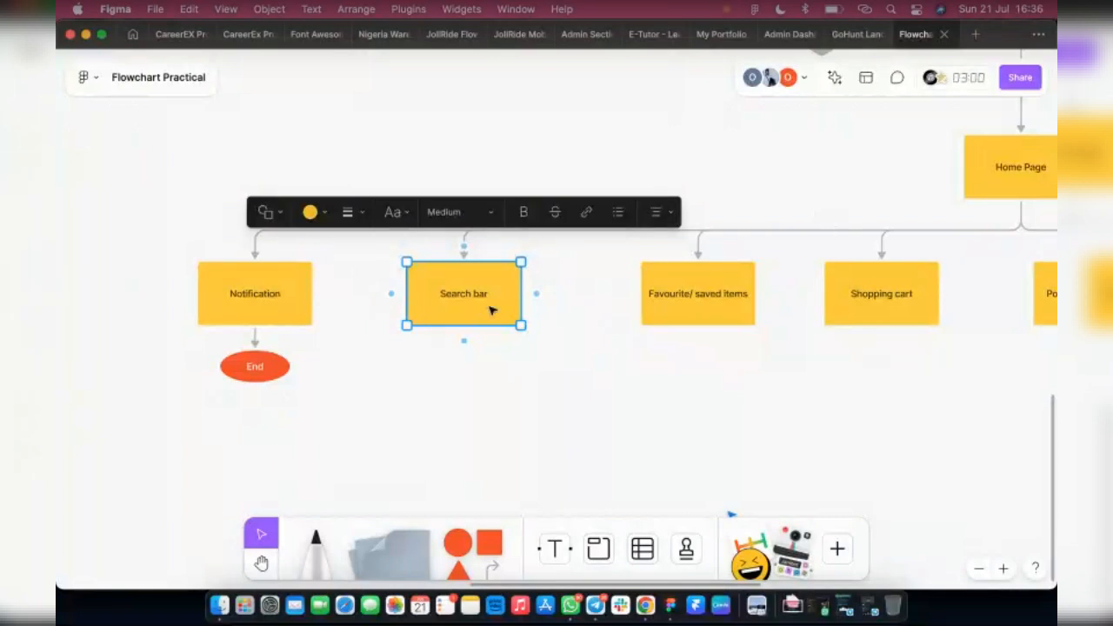
drag(492, 310, 451, 315)
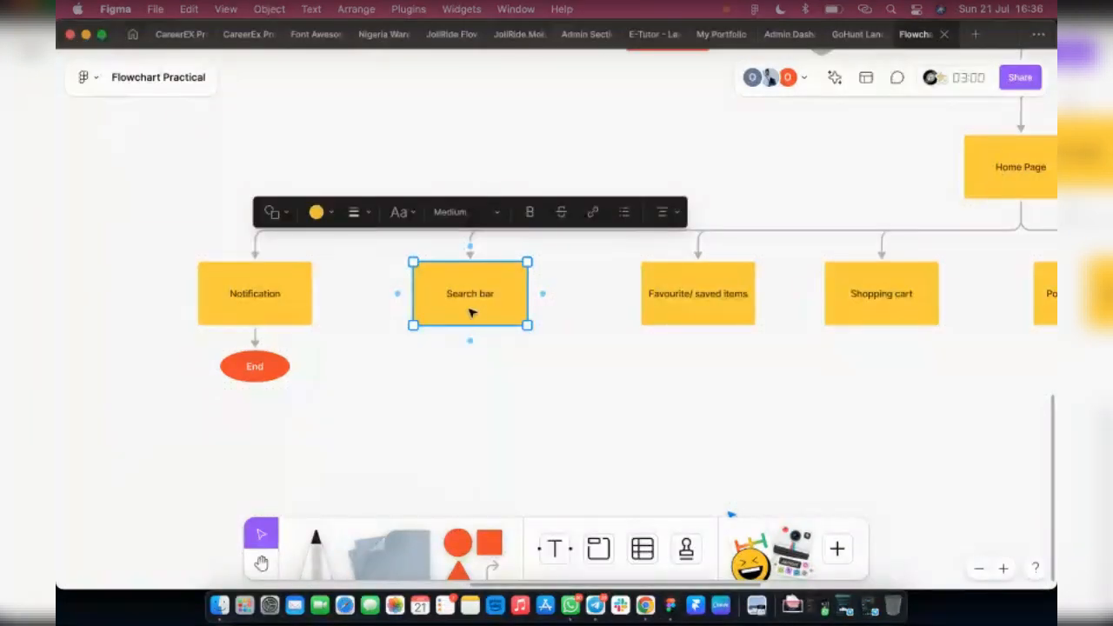
mouse_move(470, 342)
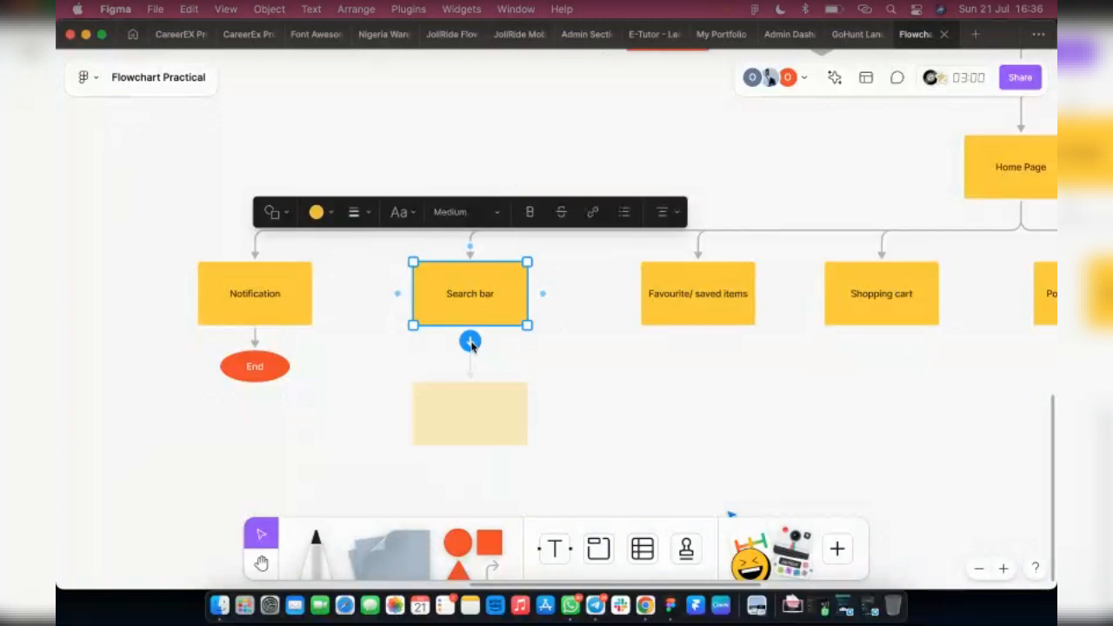
click(470, 342)
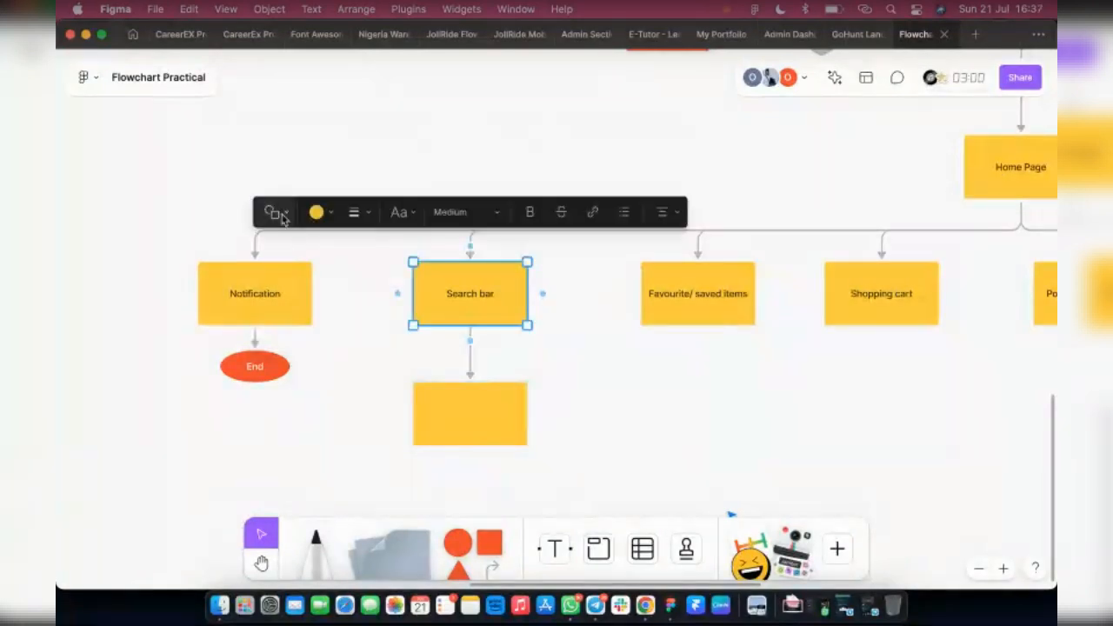
click(275, 213)
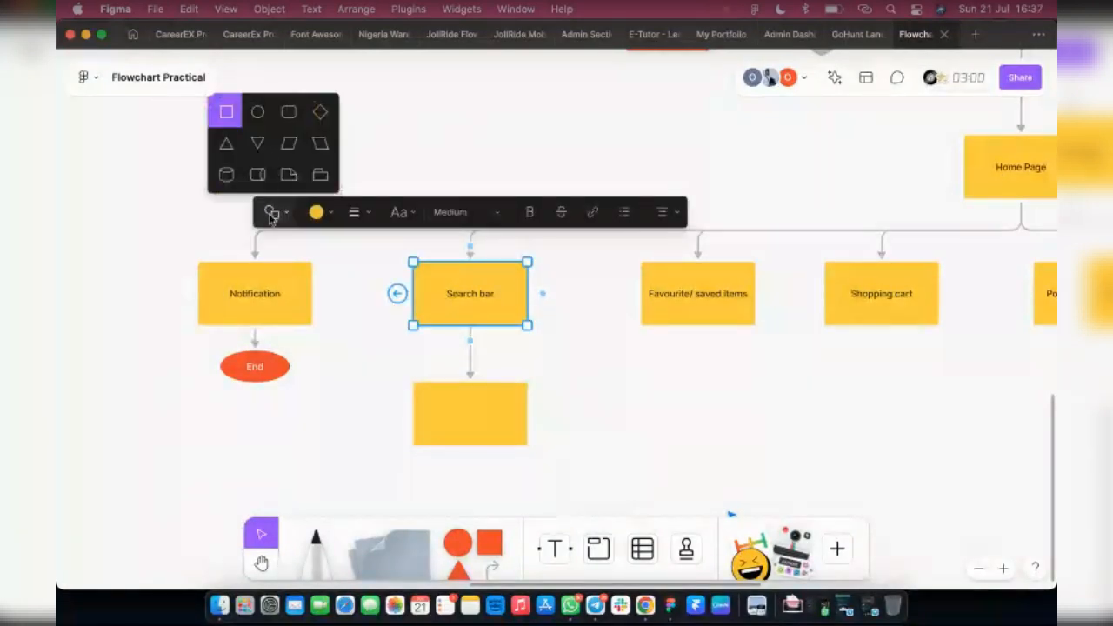
click(291, 143)
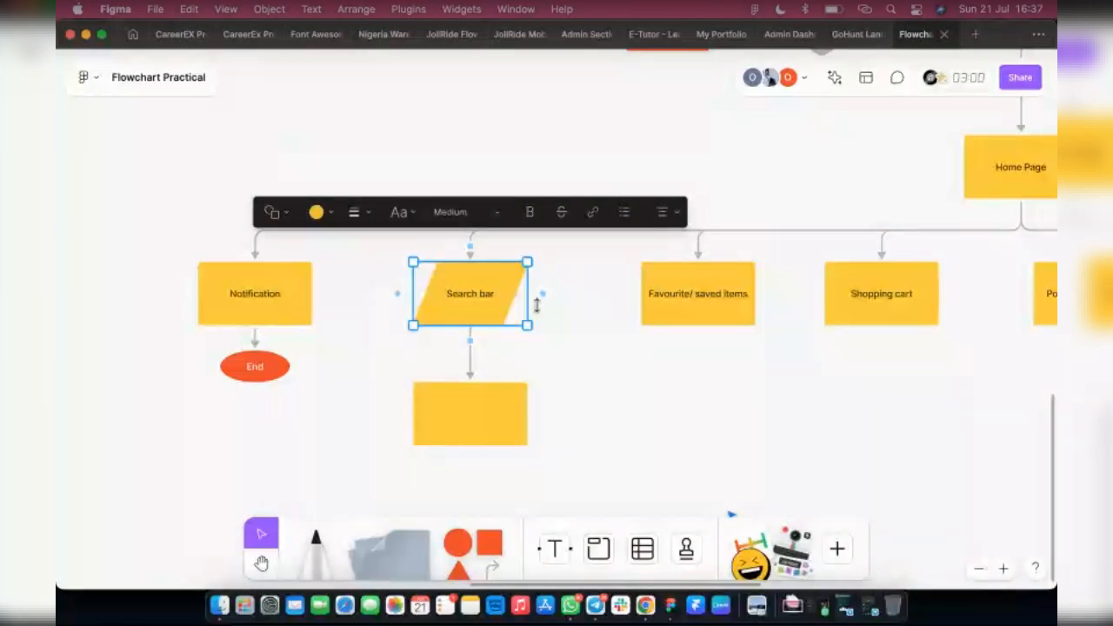
Step: Label the rectangle below Search bar "Result" and move it slightly closer to Search bar
scroll(521, 326, down, 3)
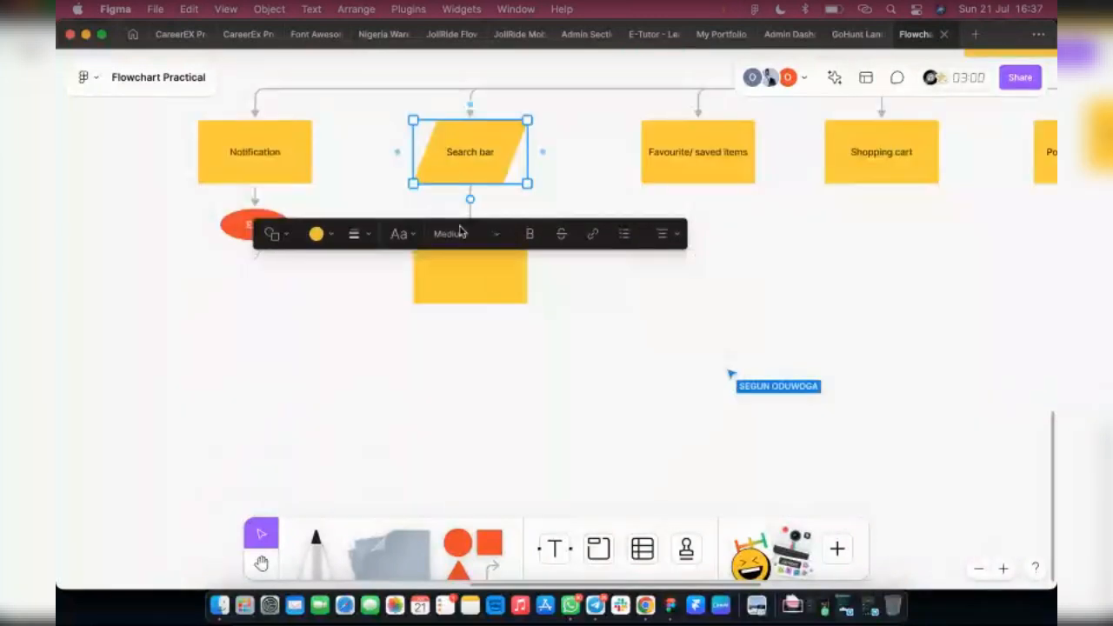
click(466, 271)
click(468, 271)
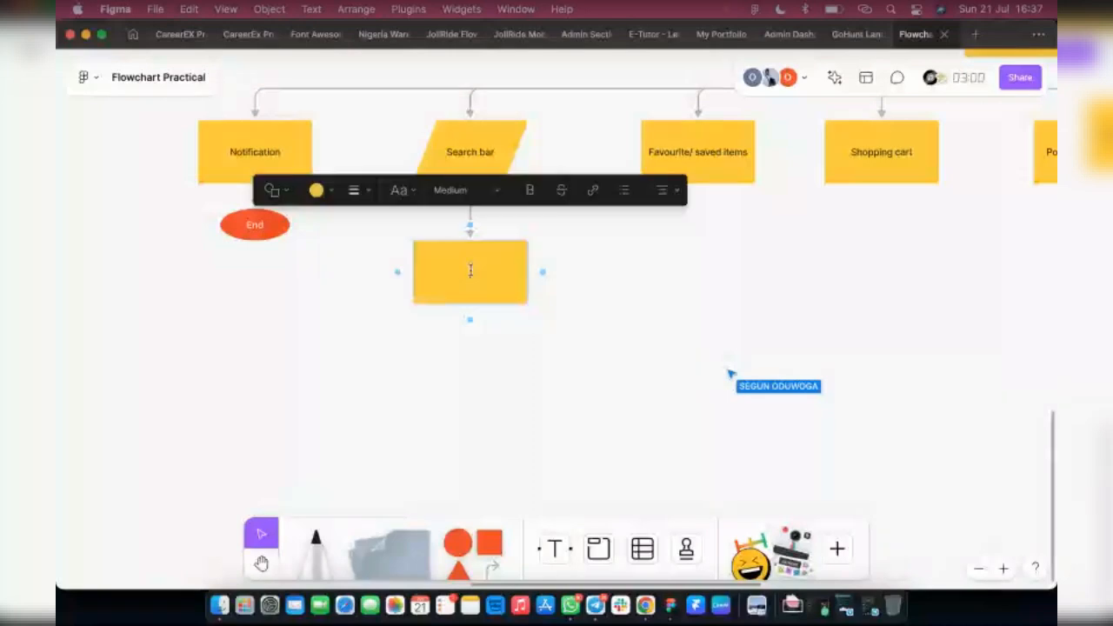
text(Result)
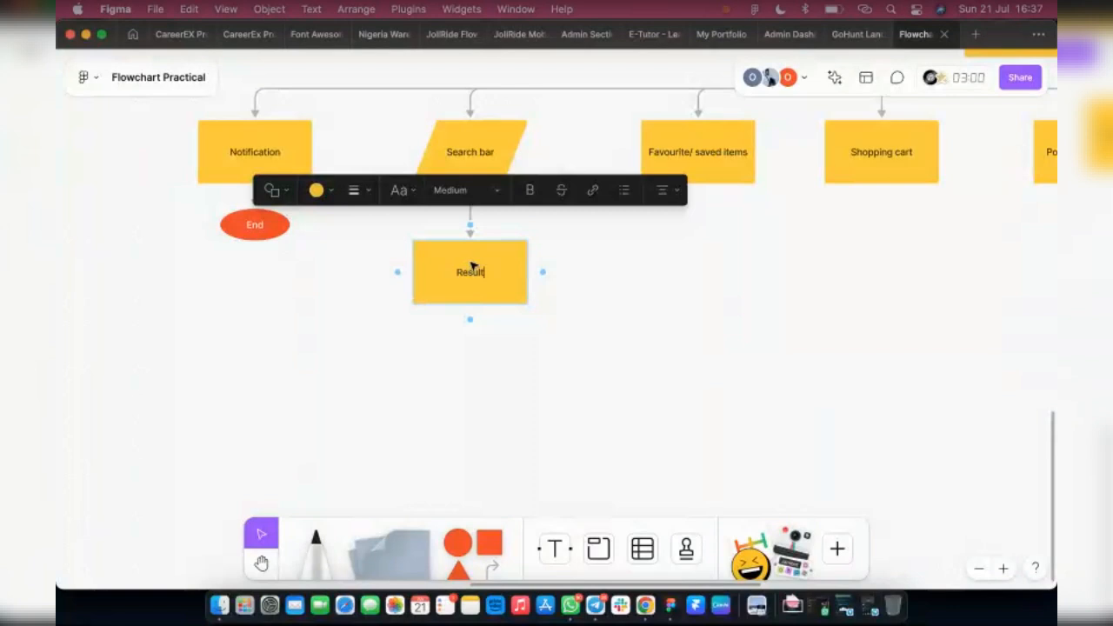
click(490, 343)
click(505, 275)
drag(505, 276, 502, 263)
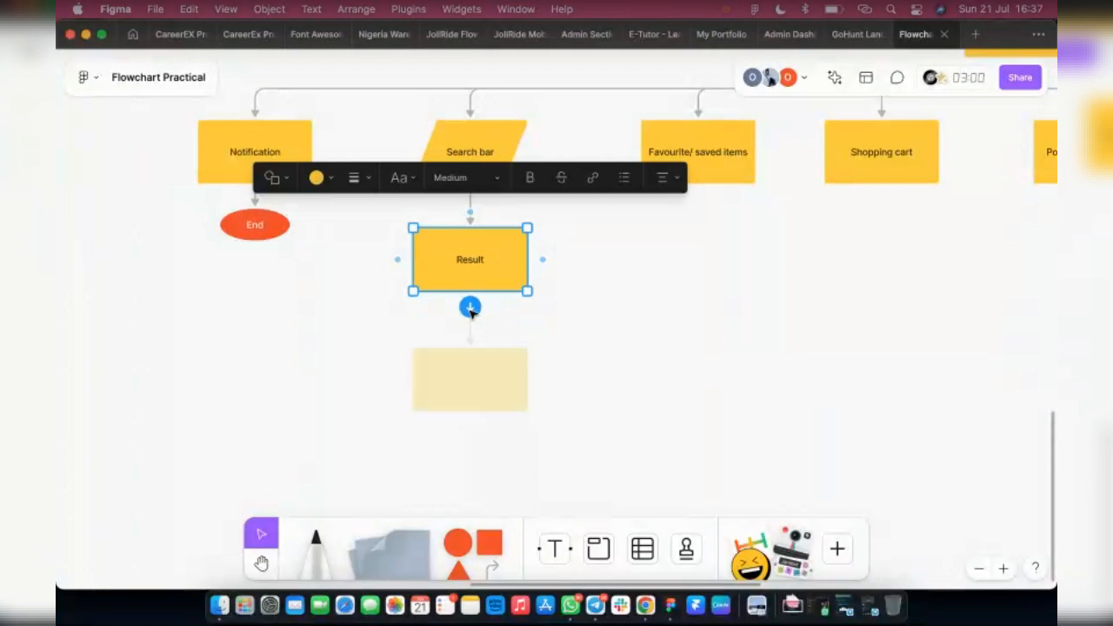
Step: Add a connected rectangle labelled "List of Food" below Result and move it slightly closer to Result
click(470, 309)
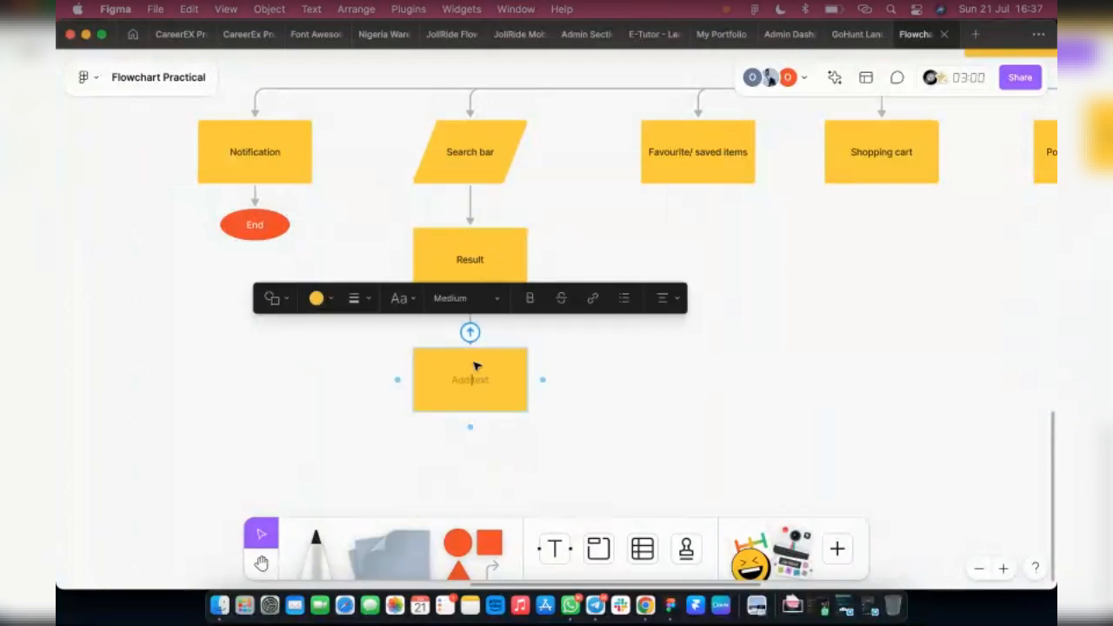
text(List of Fo)
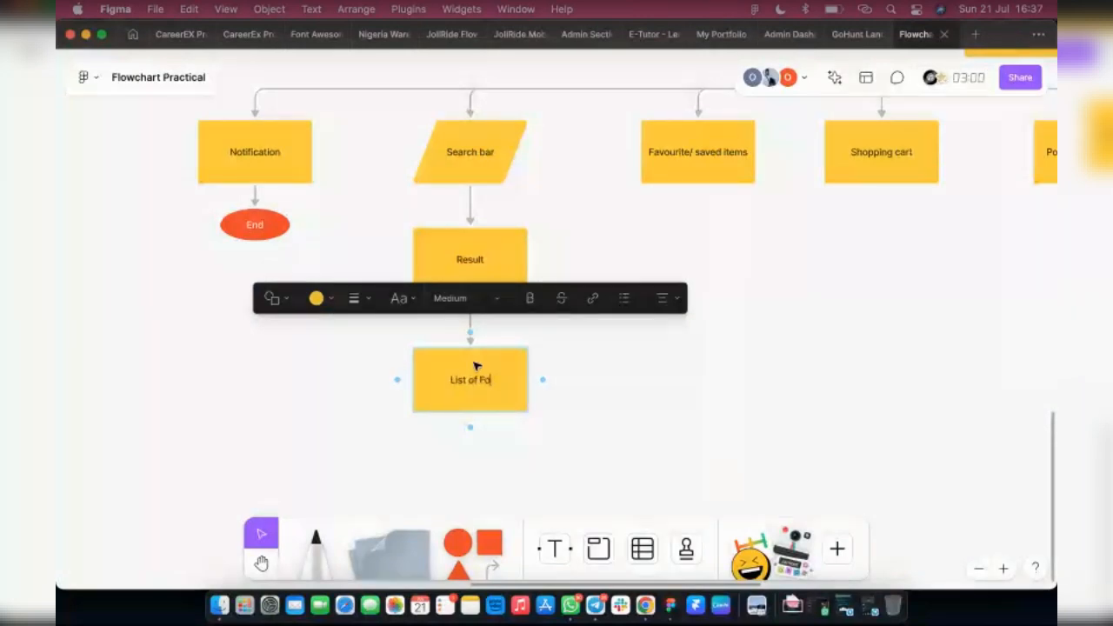
text(ods)
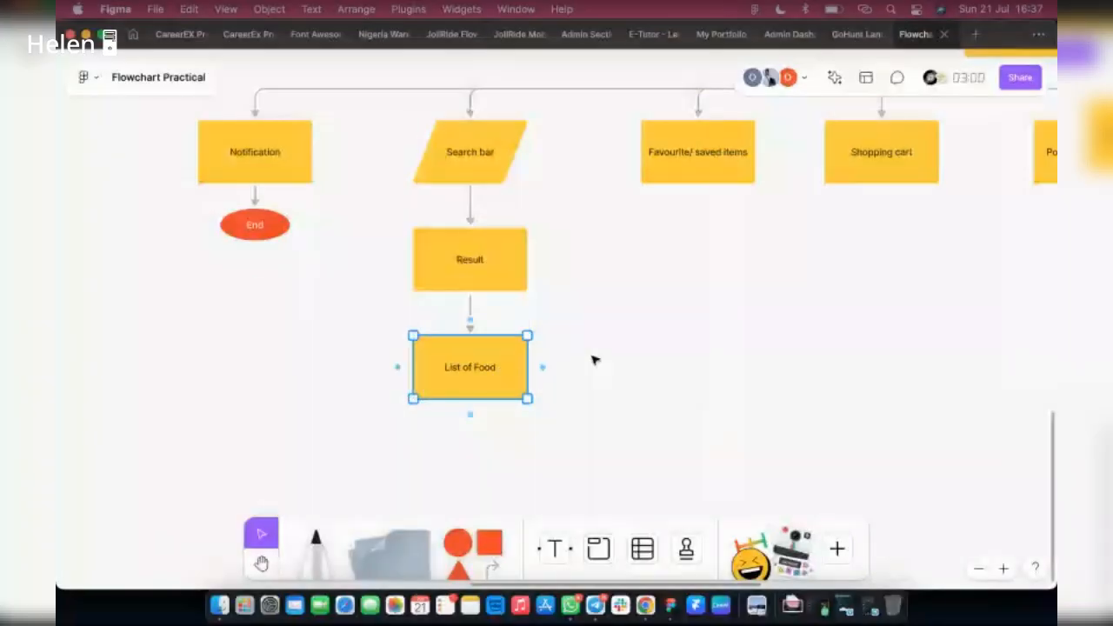
Step: Add a connected rectangle below List of Food and label it "Food Description"
scroll(594, 359, down, 2)
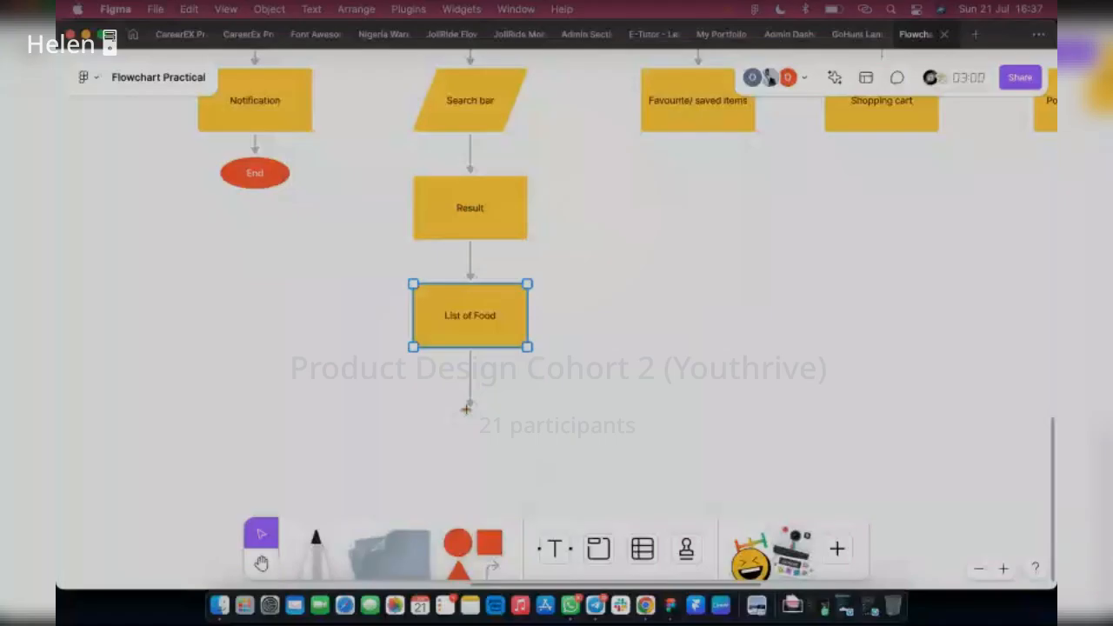
click(465, 403)
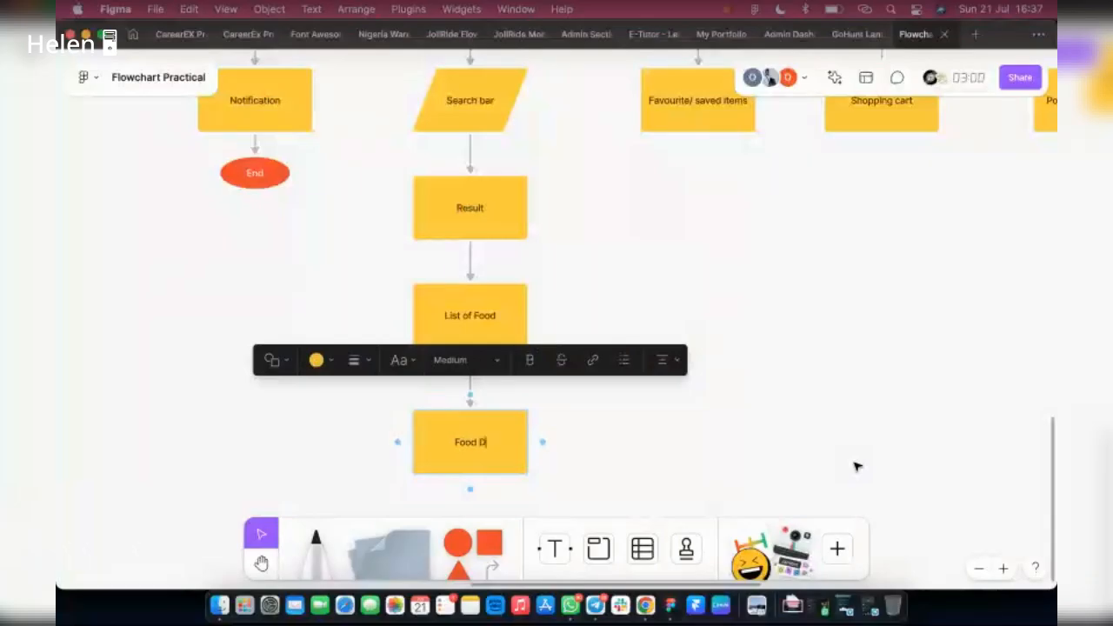
text(escription)
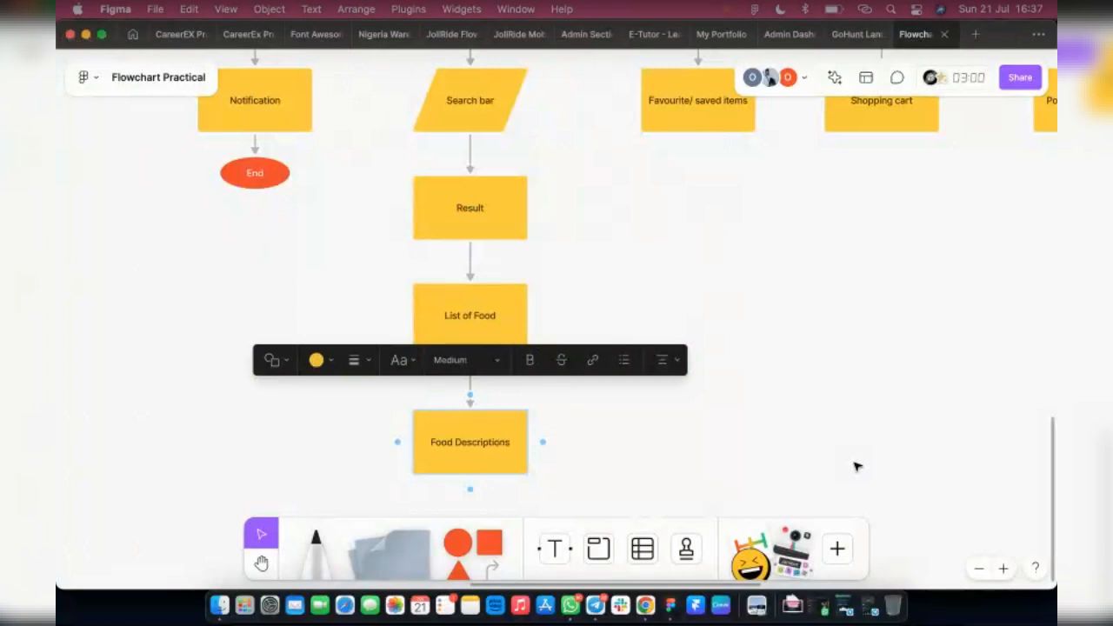
scroll(748, 287, down, 4)
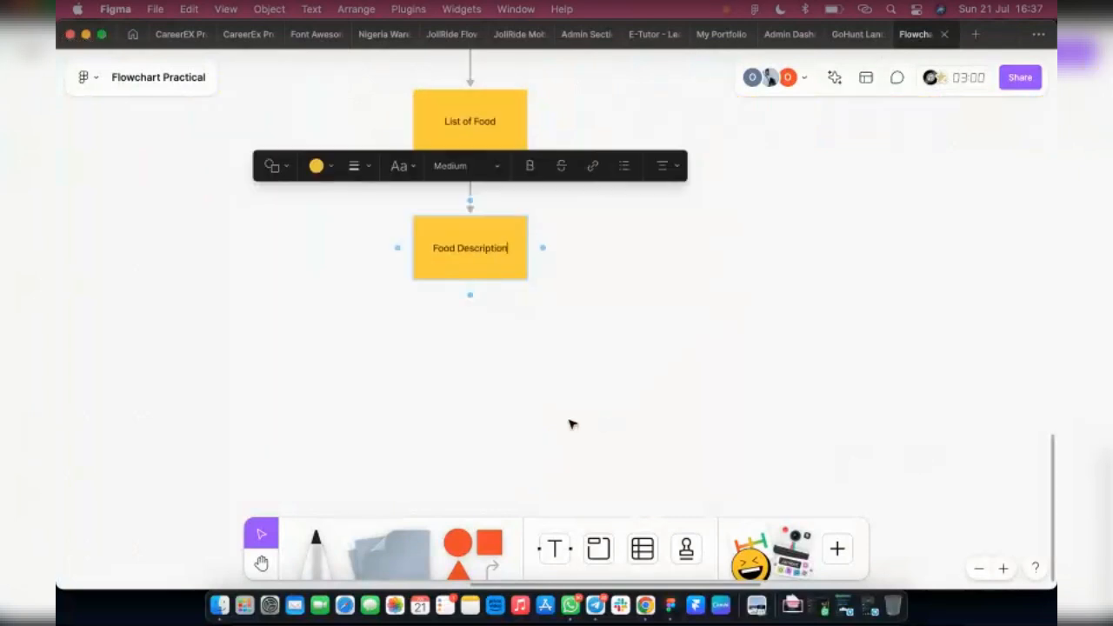
click(596, 332)
scroll(438, 218, up, 3)
click(450, 240)
drag(493, 244, 508, 236)
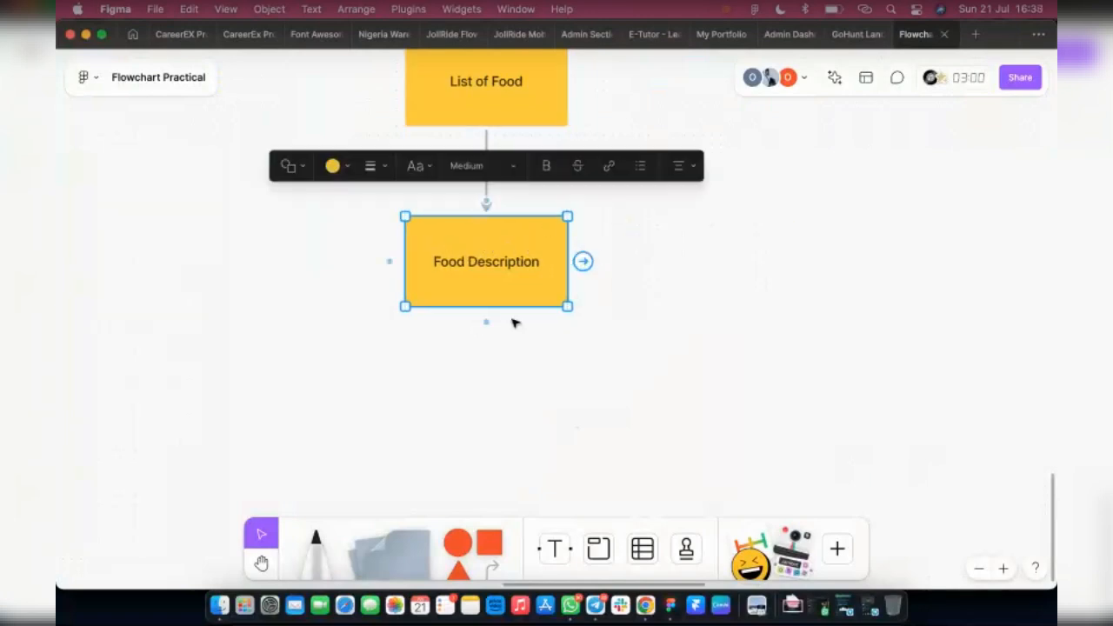
scroll(505, 319, down, 1)
scroll(490, 316, down, 2)
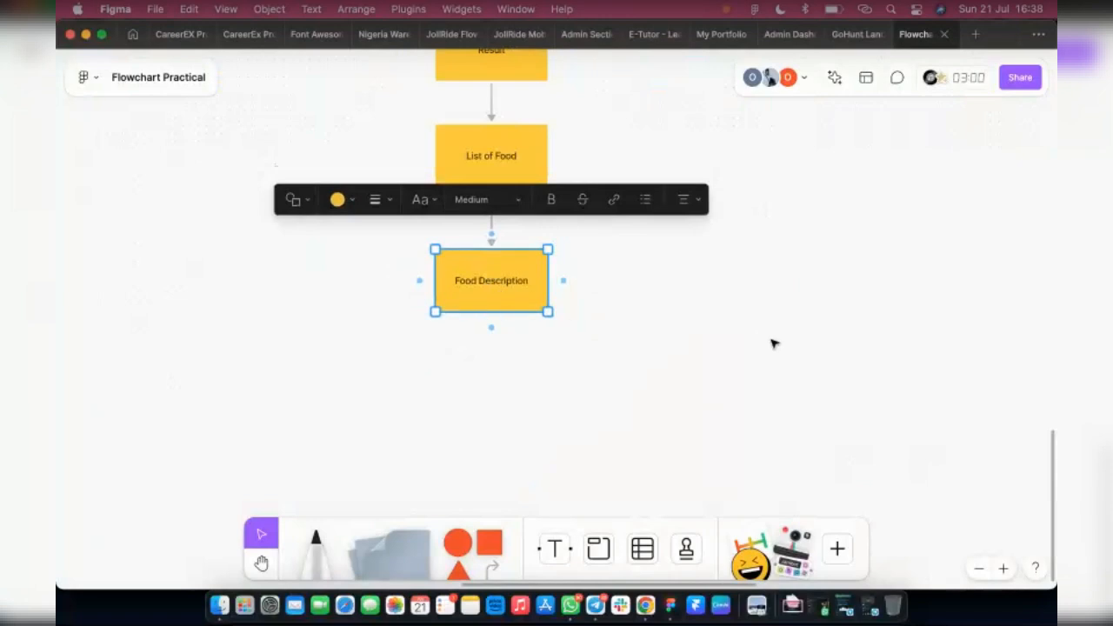
scroll(627, 365, down, 3)
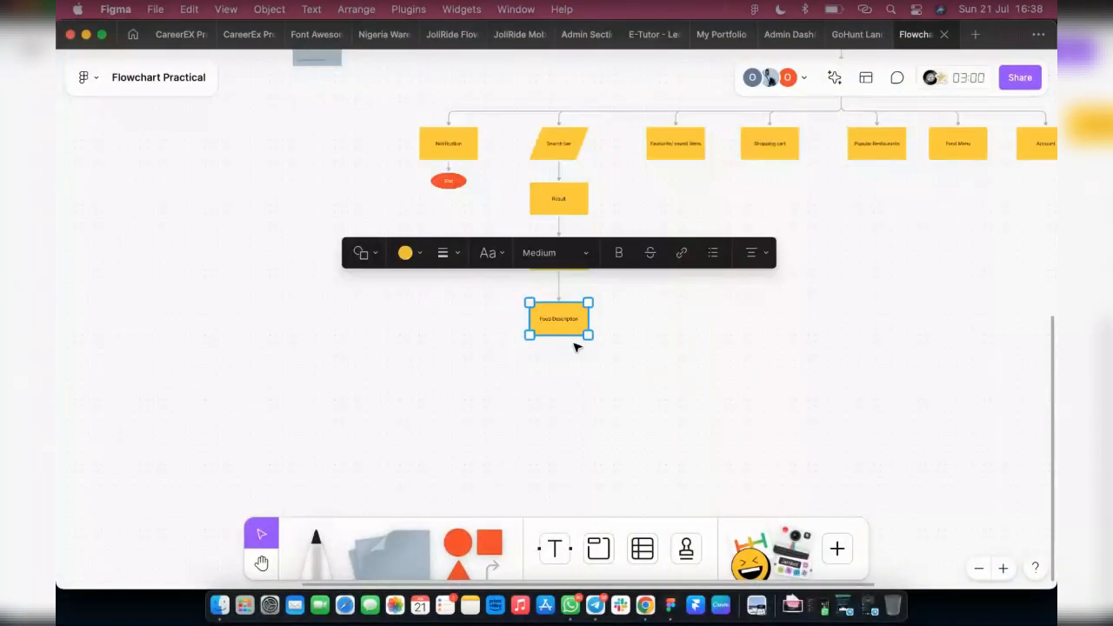
scroll(574, 347, right, 3)
scroll(572, 146, up, 2)
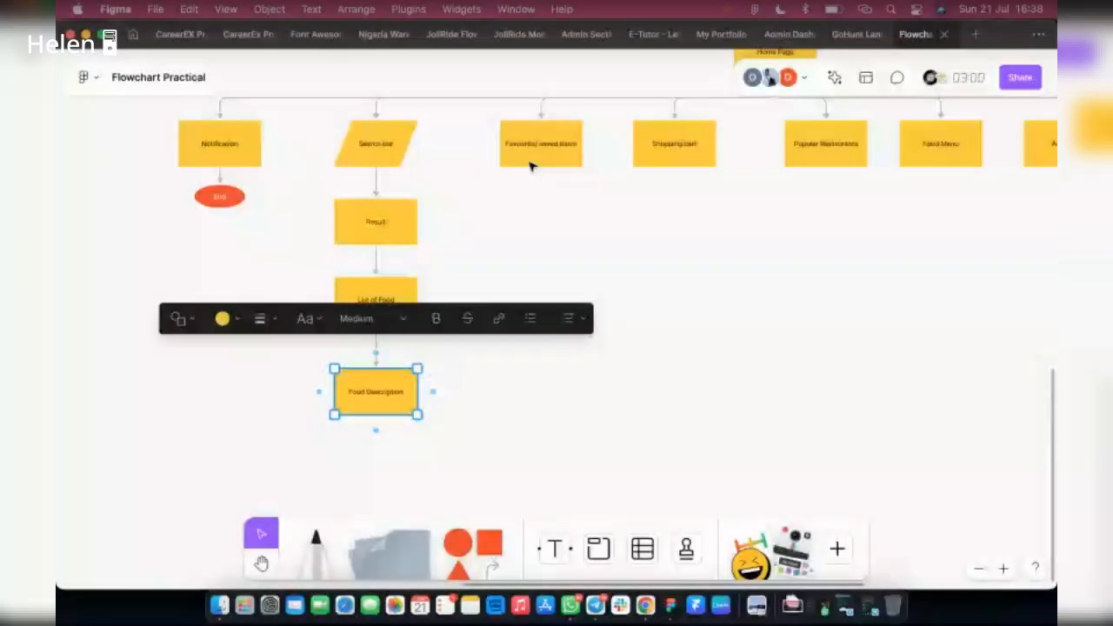
click(532, 158)
click(696, 142)
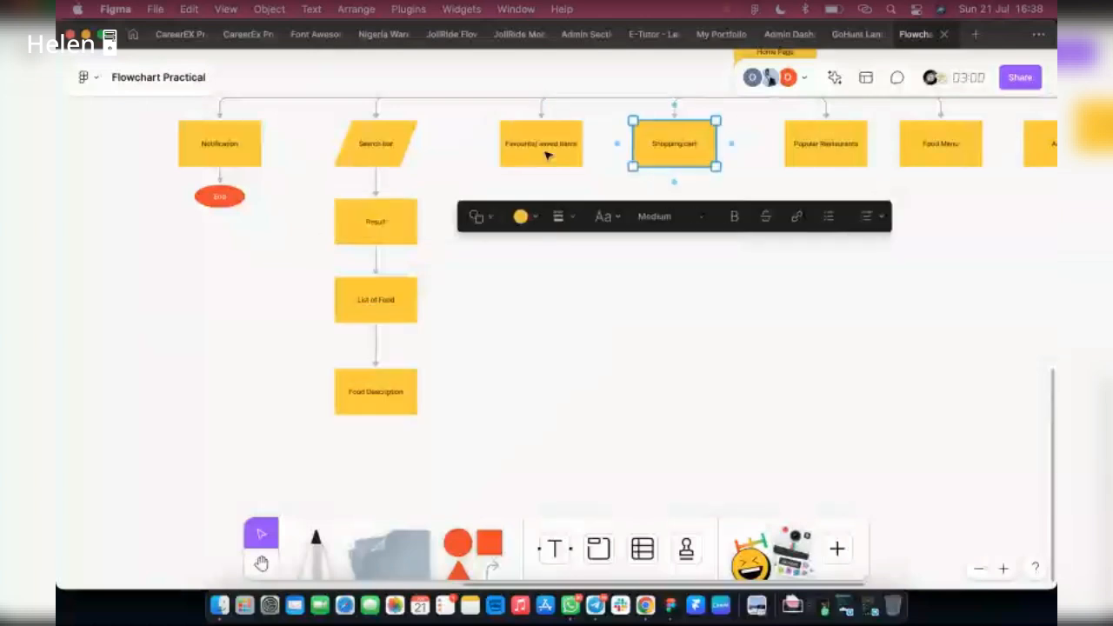
click(534, 144)
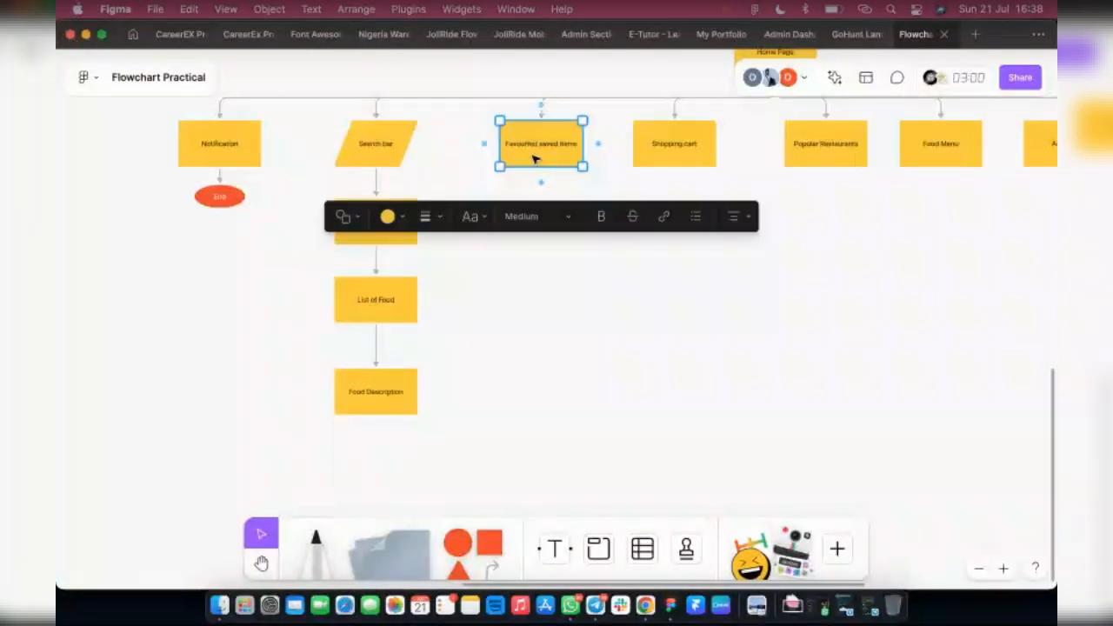
Step: Add a connected rectangle labelled "Saved the food" beside Food Description and move it slightly closer to Food Description
scroll(534, 158, up, 3)
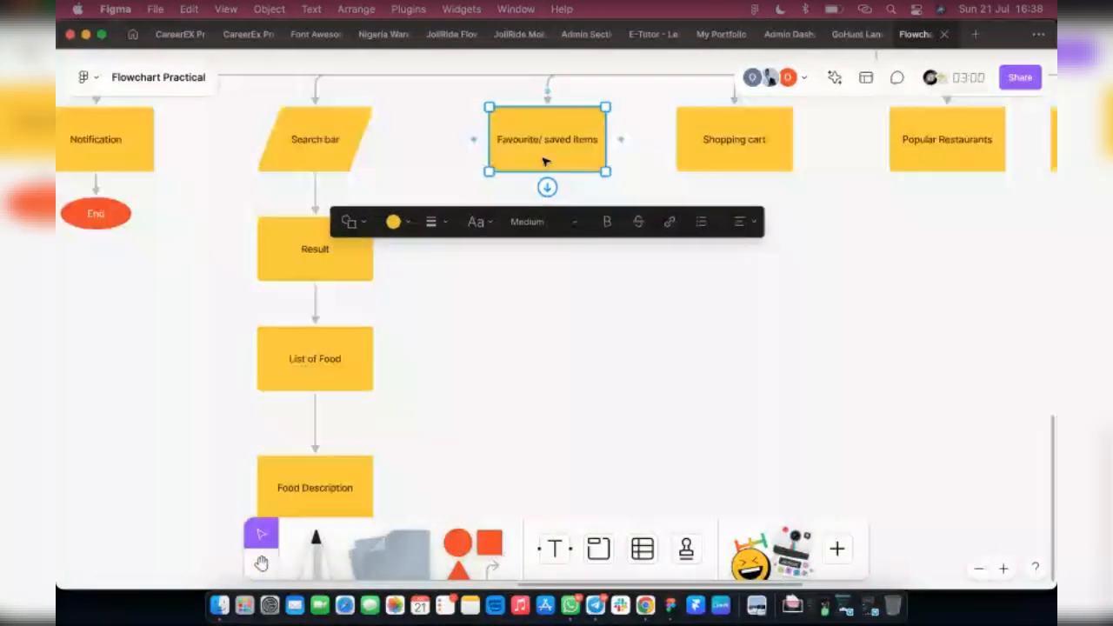
scroll(340, 427, down, 3)
click(375, 383)
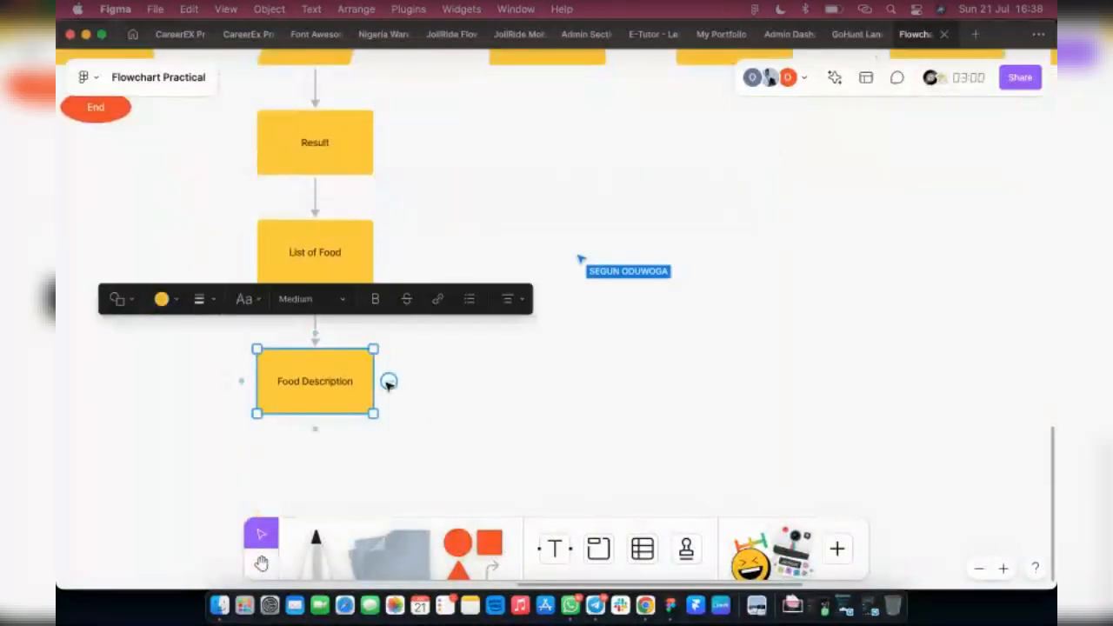
drag(388, 383, 567, 381)
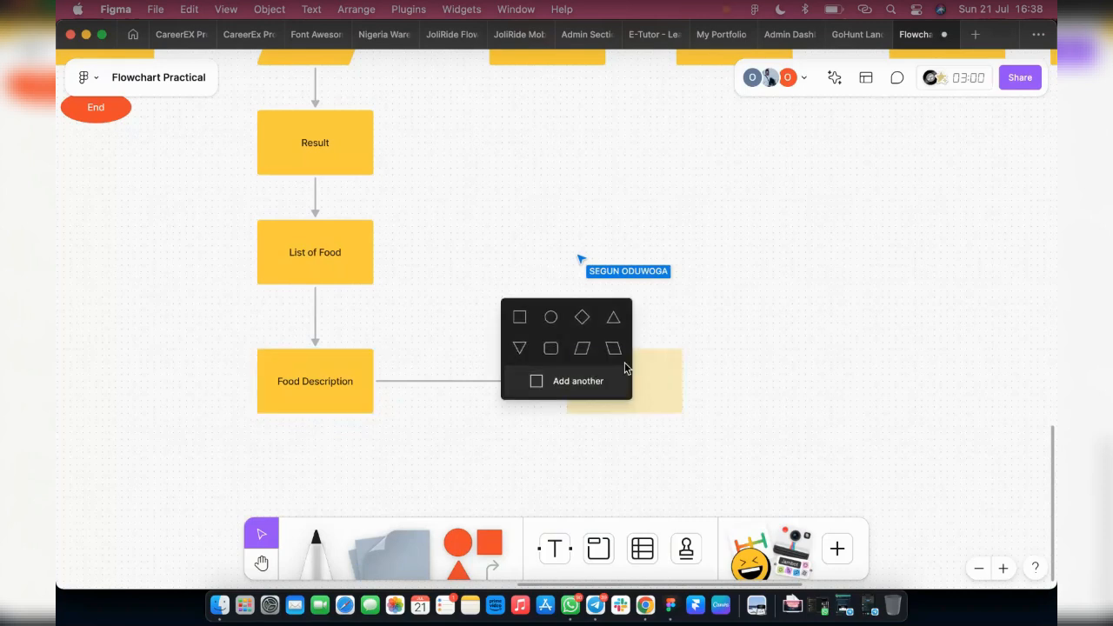
click(518, 317)
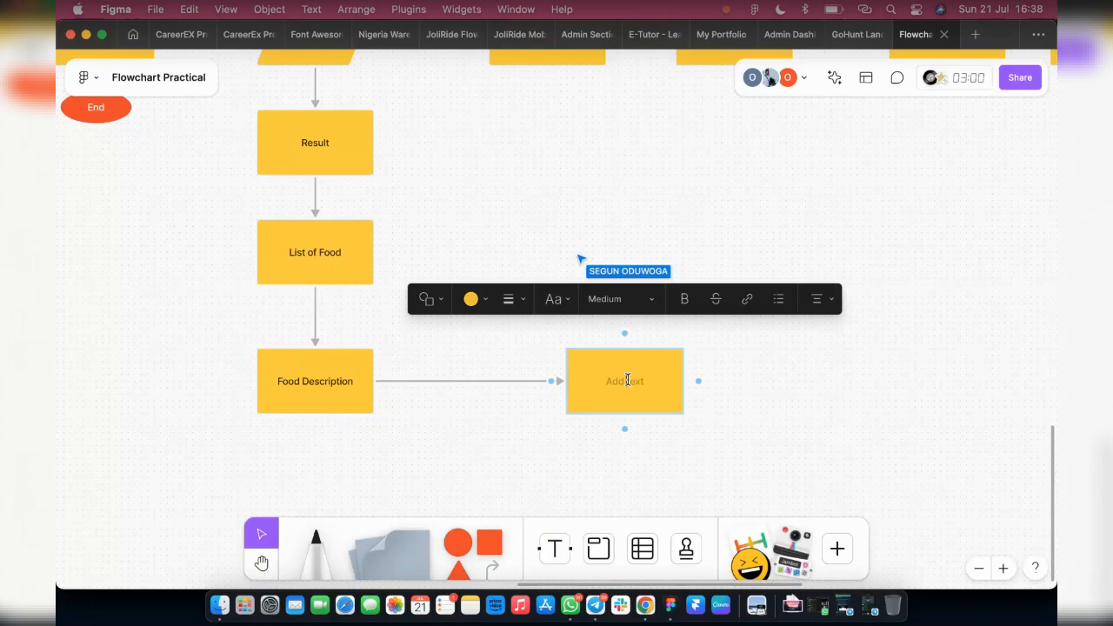
text(saved the food)
key(Escape)
drag(614, 385, 589, 377)
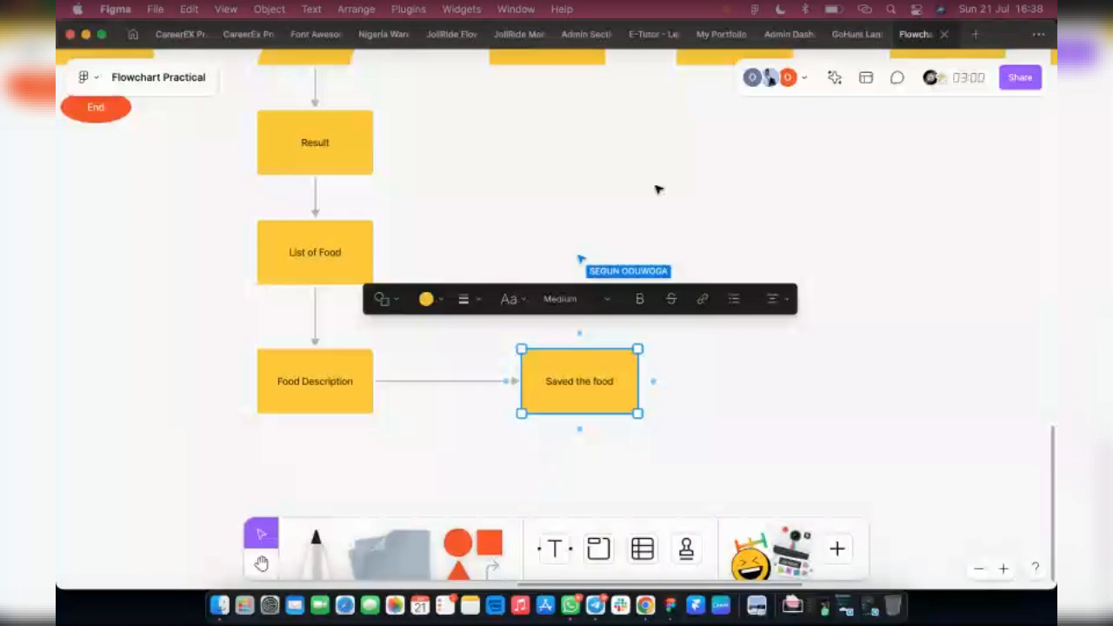
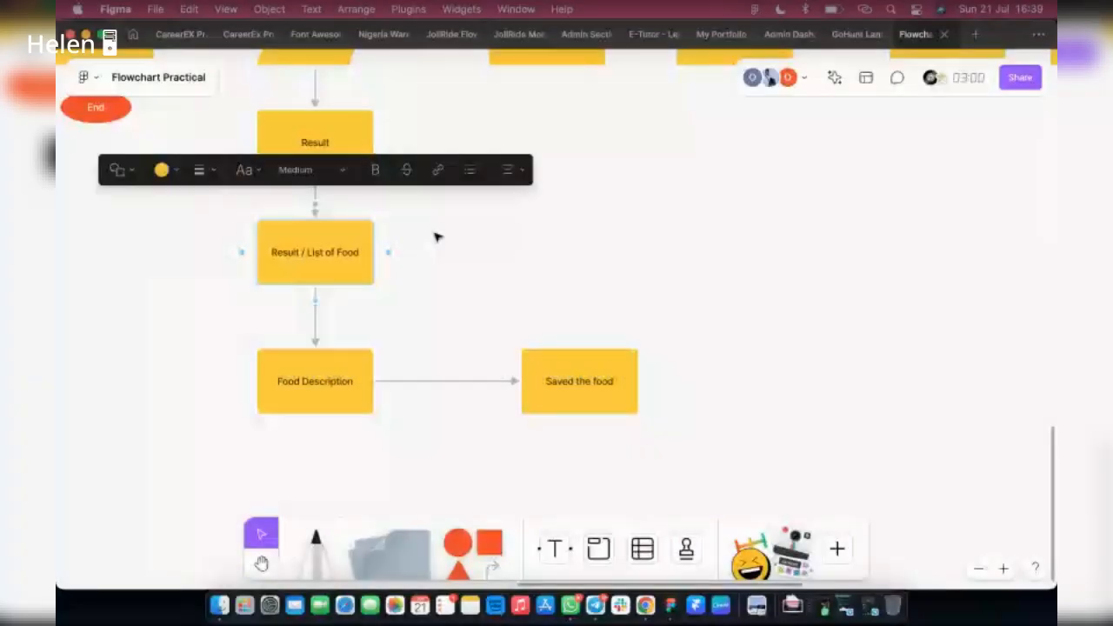
Step: Delete the Result rectangle and move Result / List of Food up in its place, connected directly to Search bar
click(331, 123)
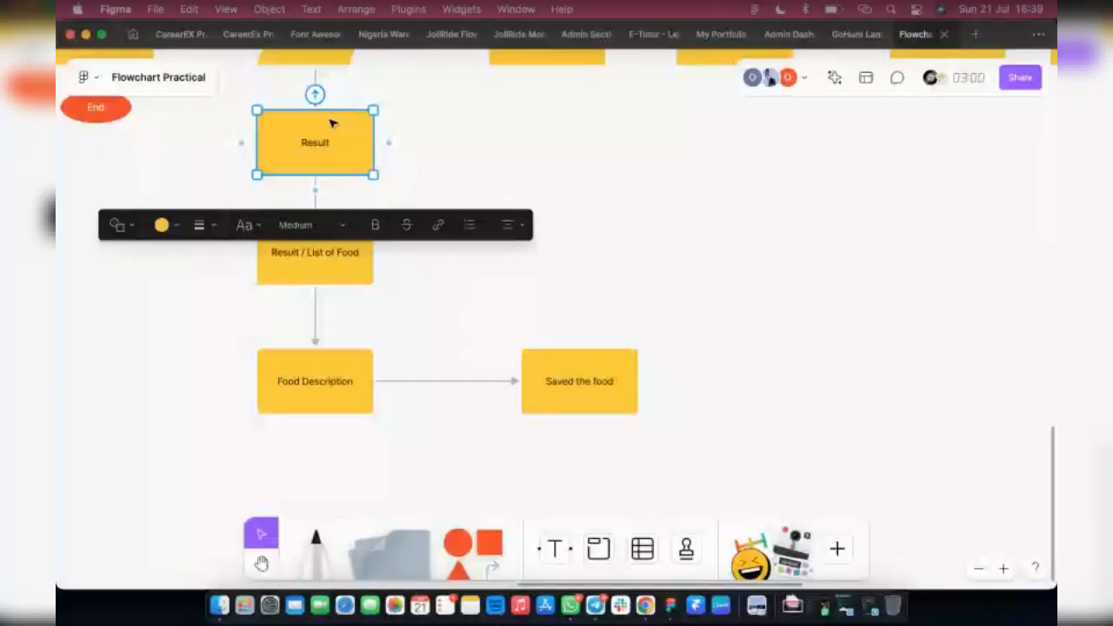
key(super+z)
scroll(302, 83, up, 2)
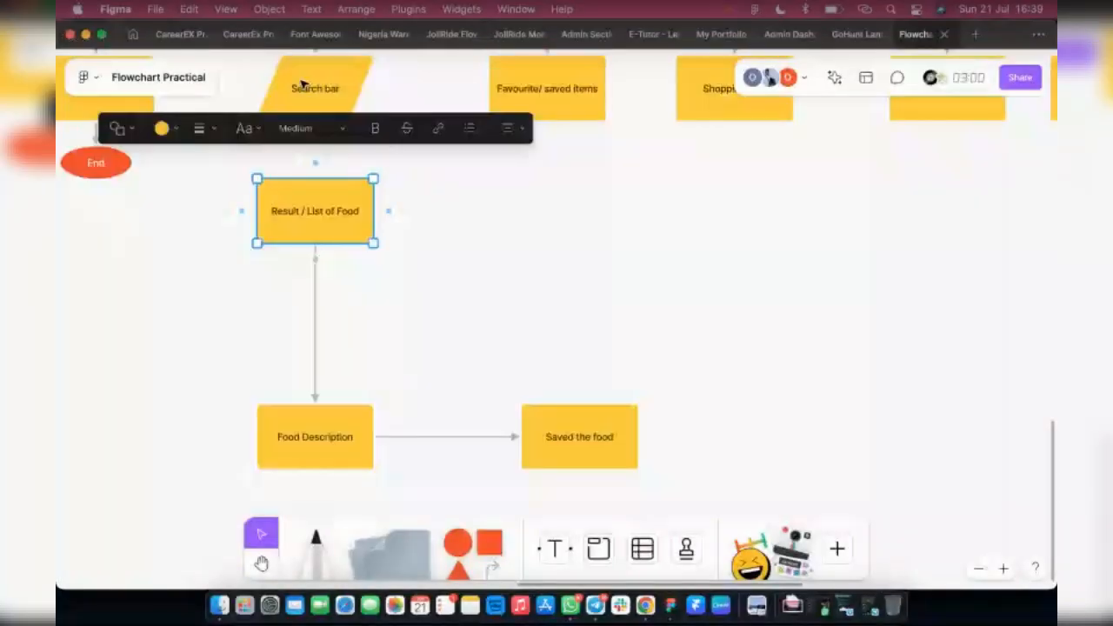
click(302, 83)
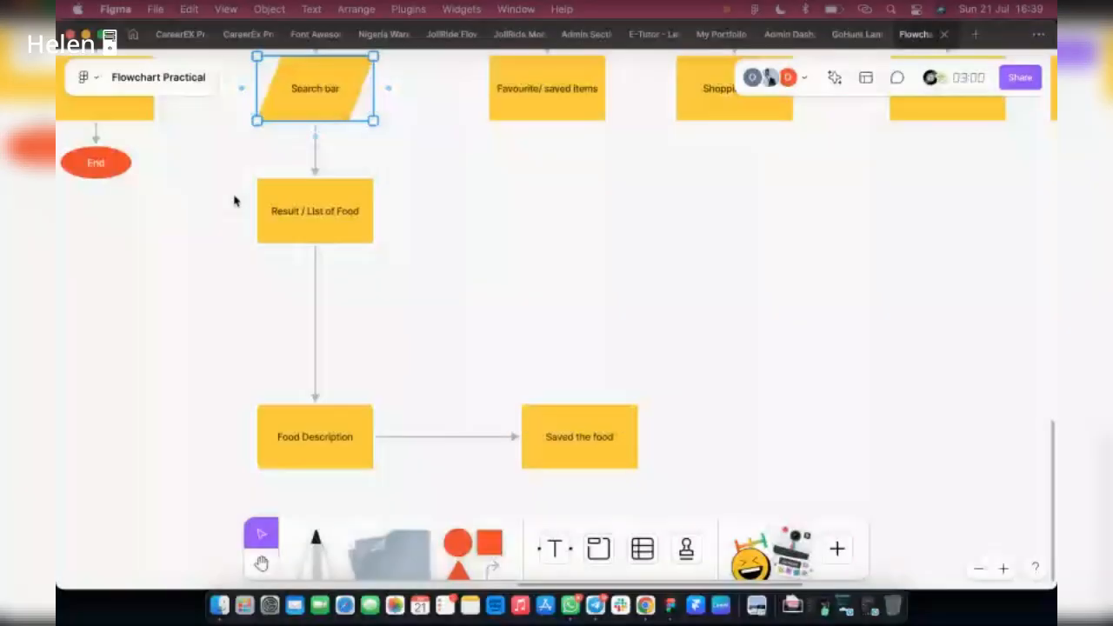
click(310, 99)
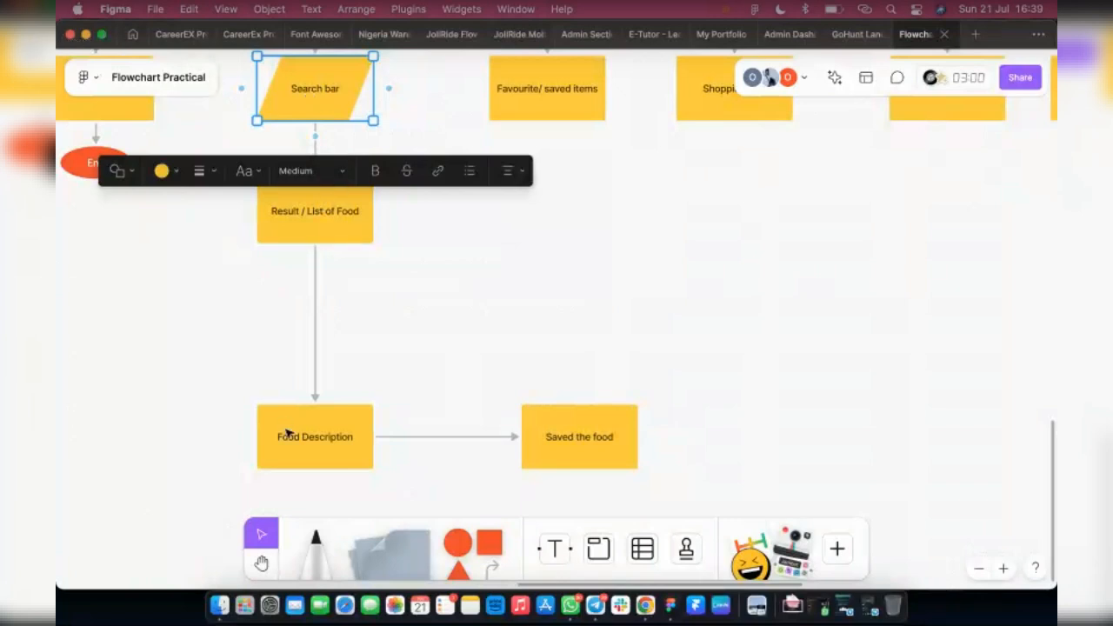
Step: Move Food Description up closer to Result / List of Food and align Saved the food beside it, slightly closer
drag(294, 430, 289, 326)
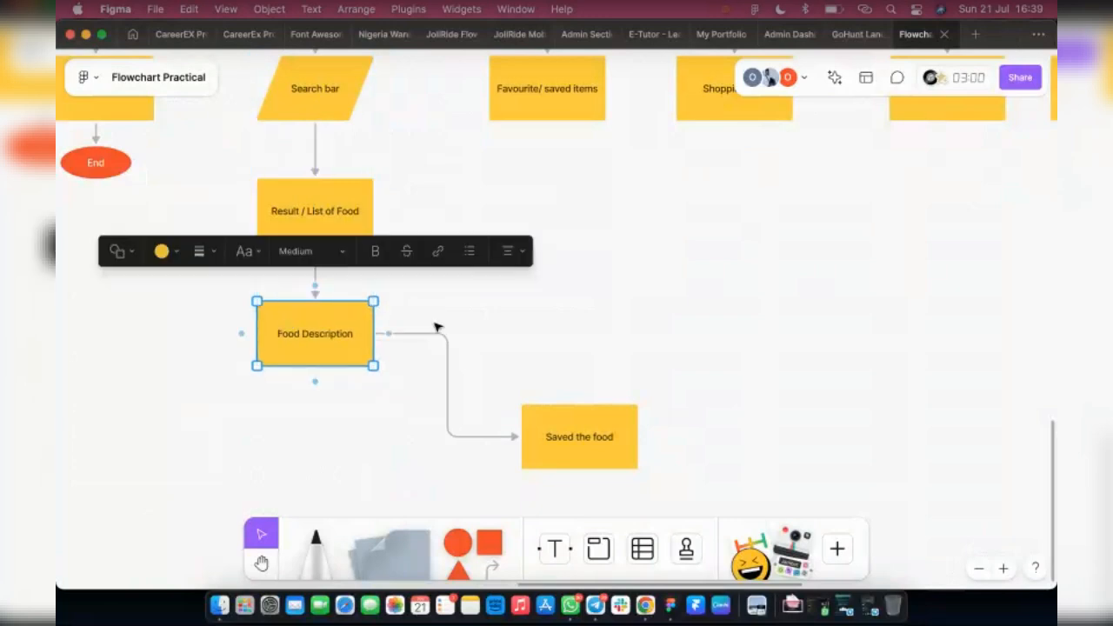
drag(548, 446, 500, 340)
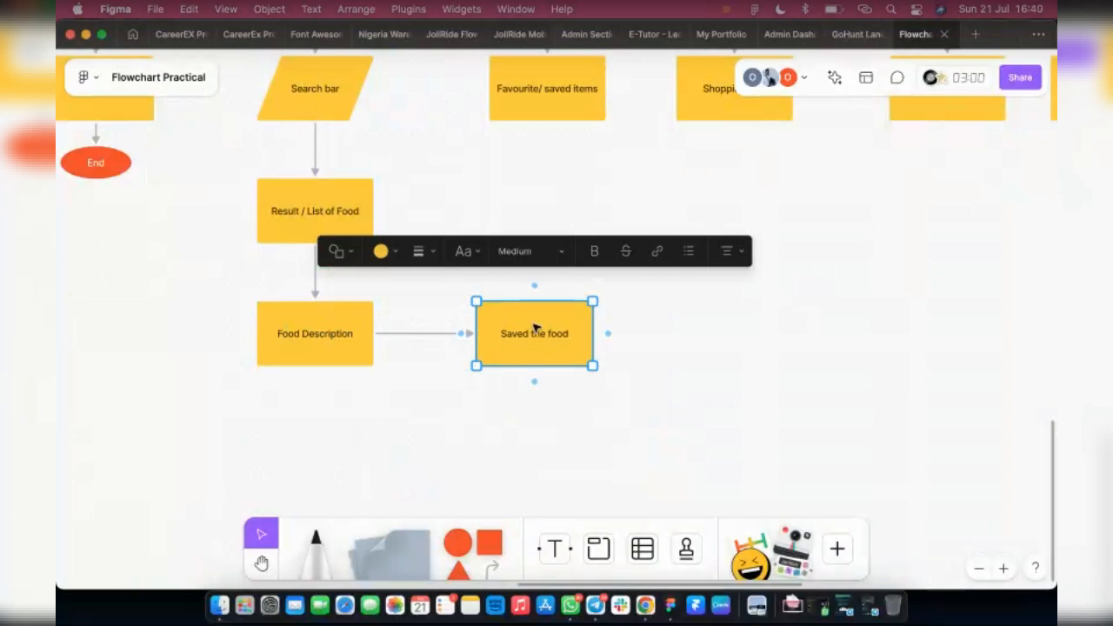
click(356, 336)
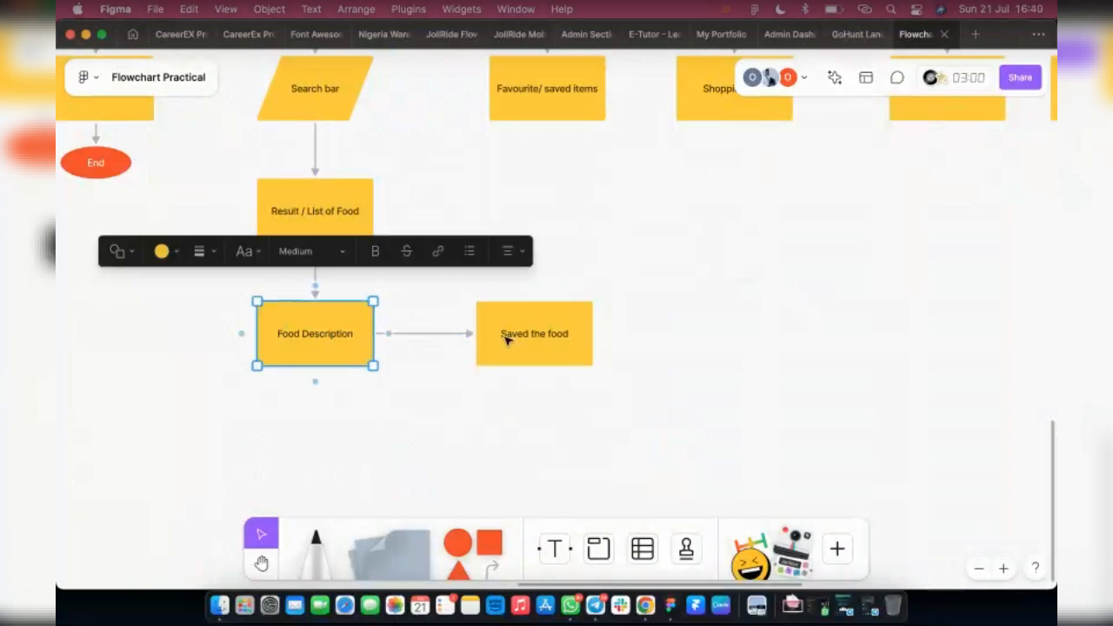
click(510, 335)
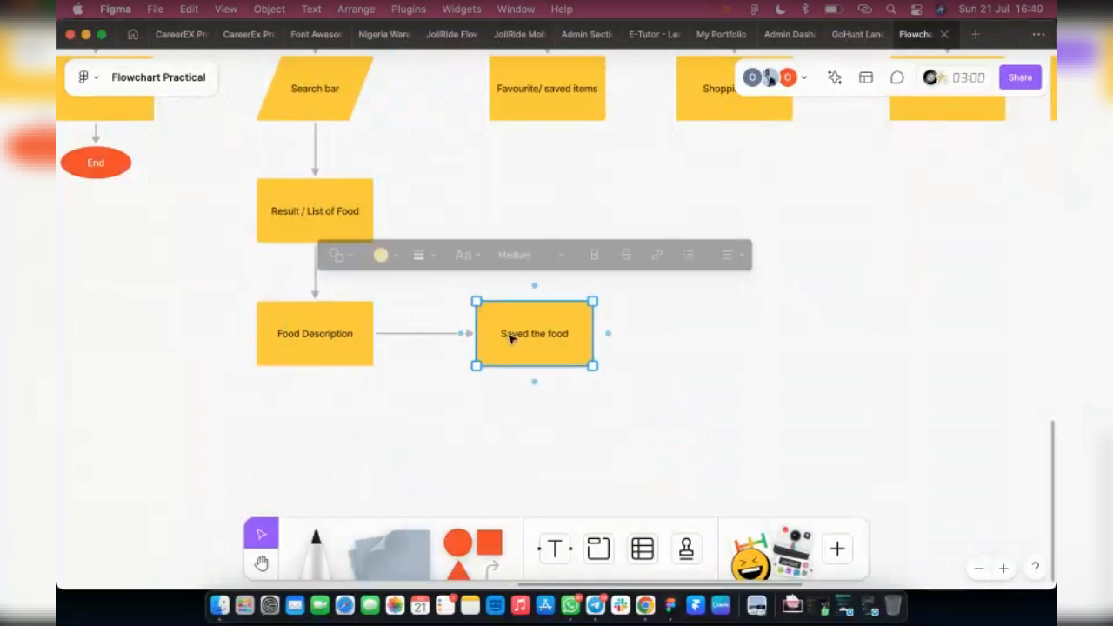
Step: Reroute the Food Description arrow from Saved the food to Favourite/ saved items and delete the Saved the food rectangle
click(559, 117)
click(372, 340)
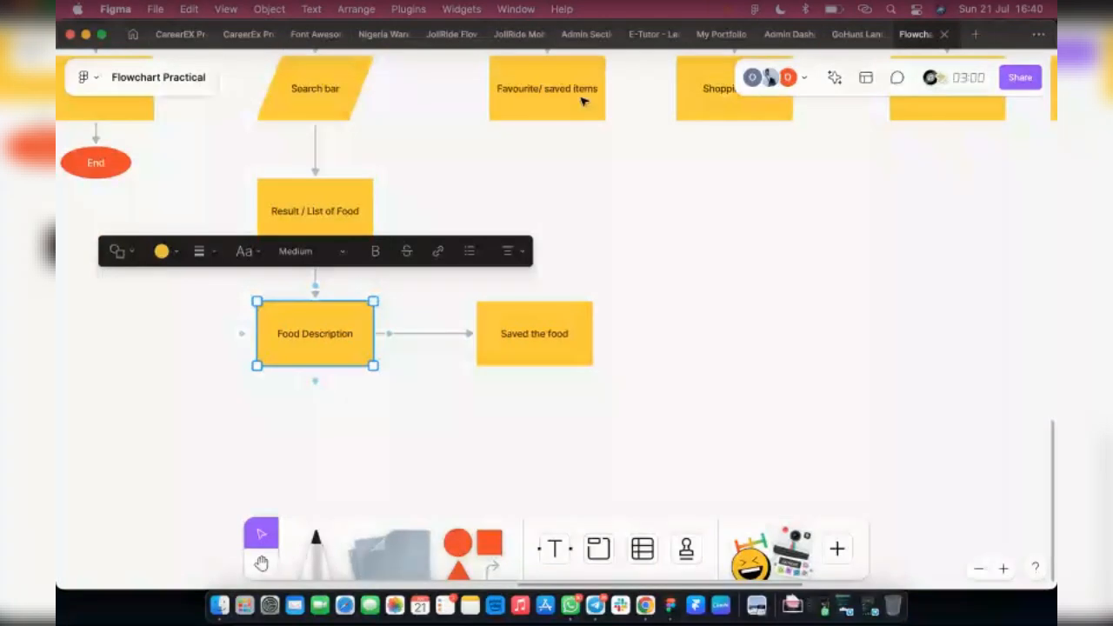
click(558, 337)
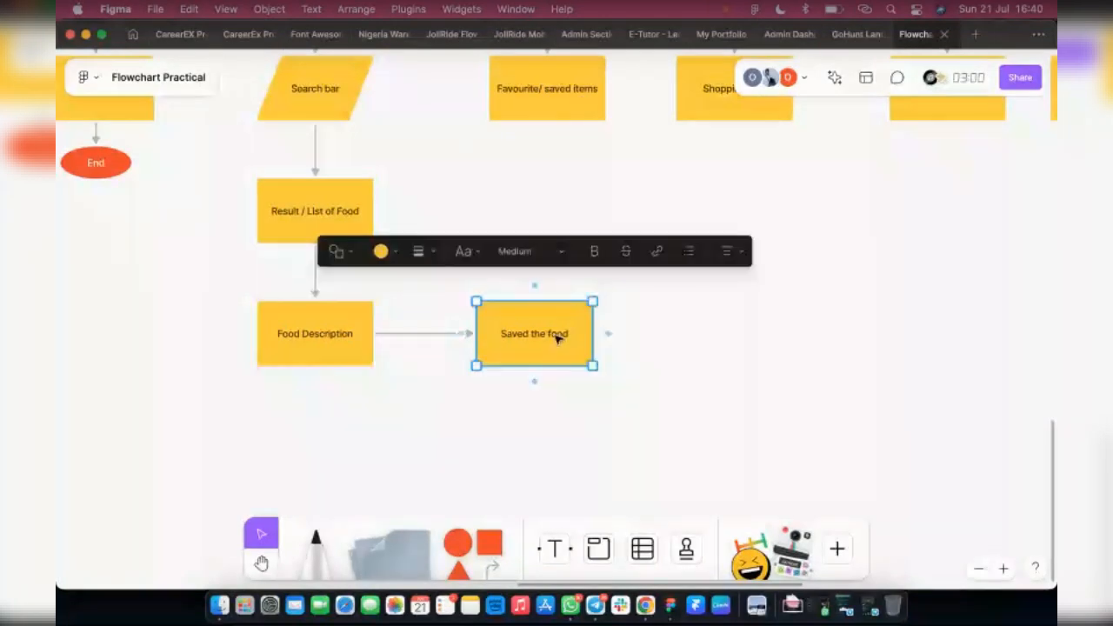
drag(535, 287, 548, 120)
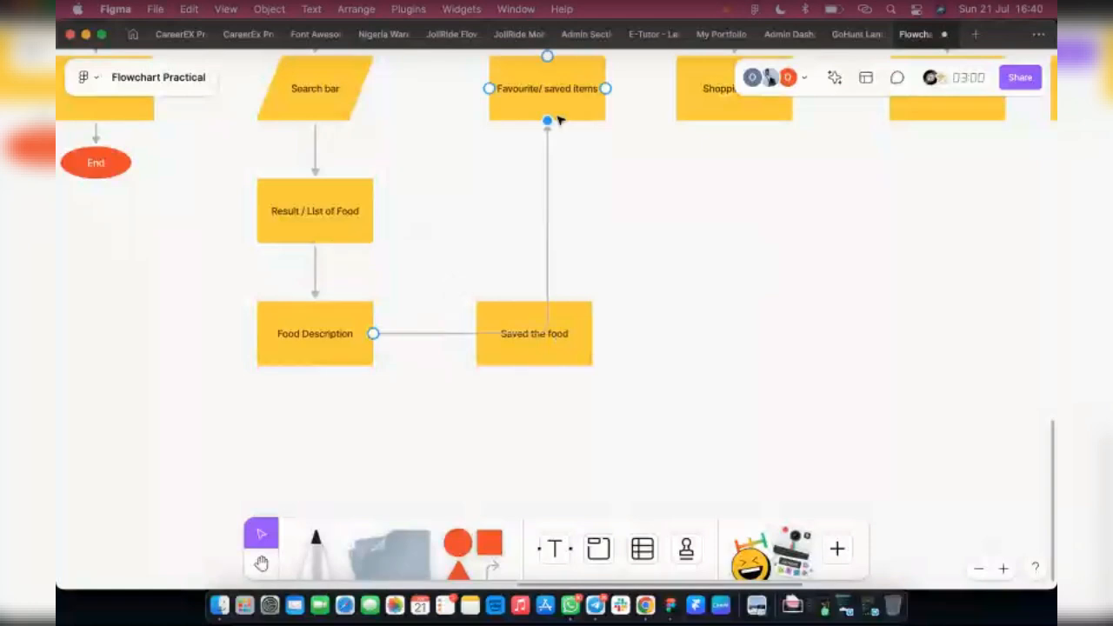
click(579, 325)
key(Delete)
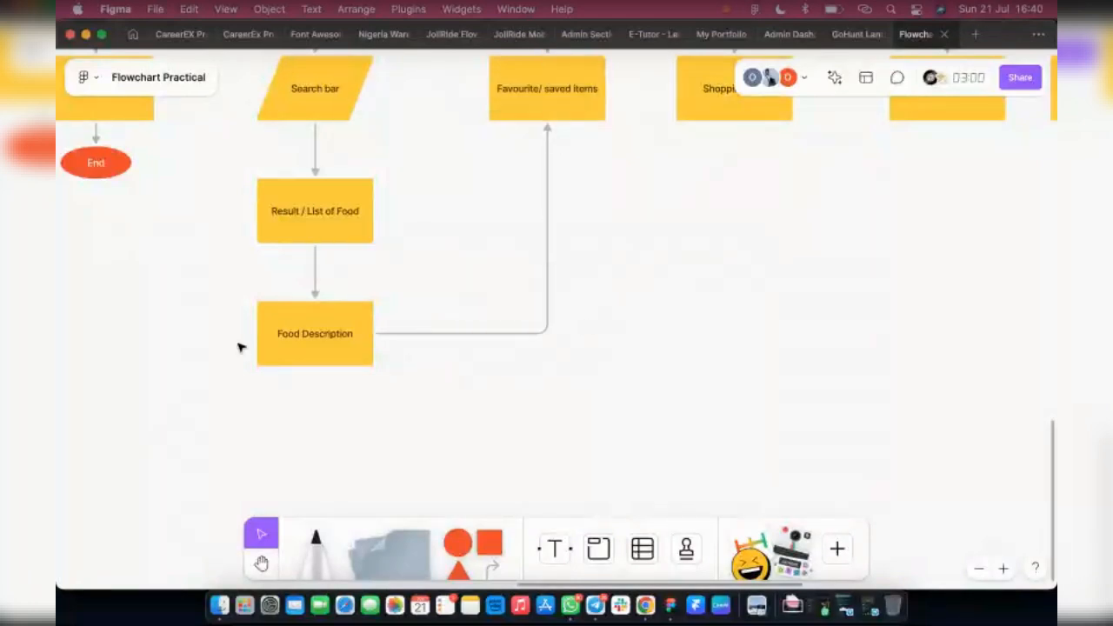
Step: Connect Food Description to the underside of Shopping cart with a second arrow
click(351, 343)
drag(389, 333, 844, 288)
drag(842, 164, 735, 121)
click(798, 213)
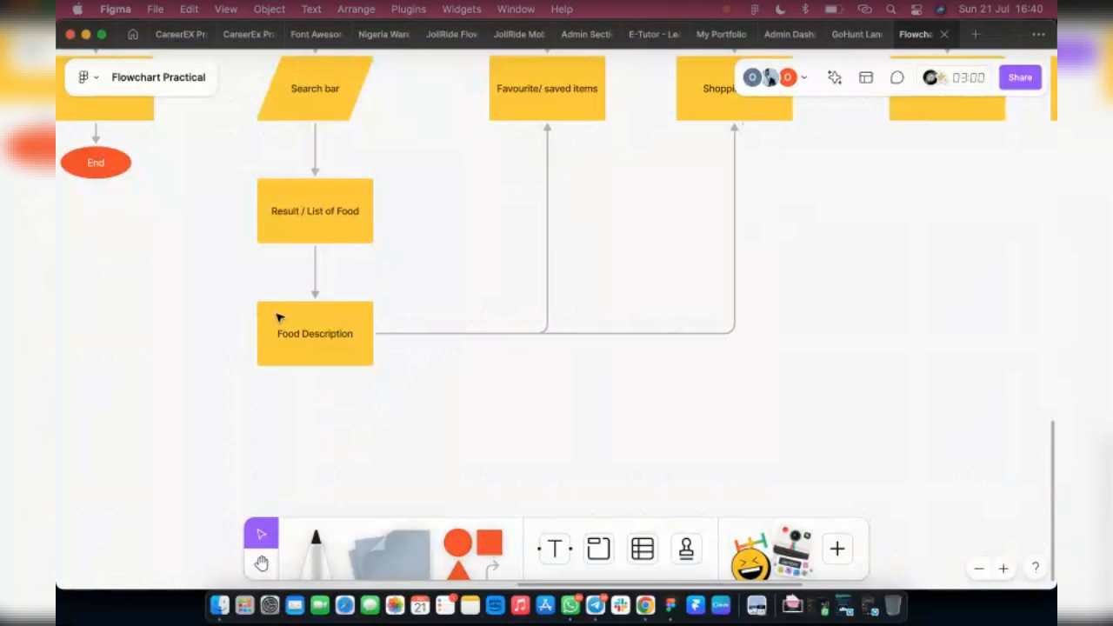
Step: Rename the Food Description rectangle "Food Information"
double_click(331, 334)
key(BackSpace)
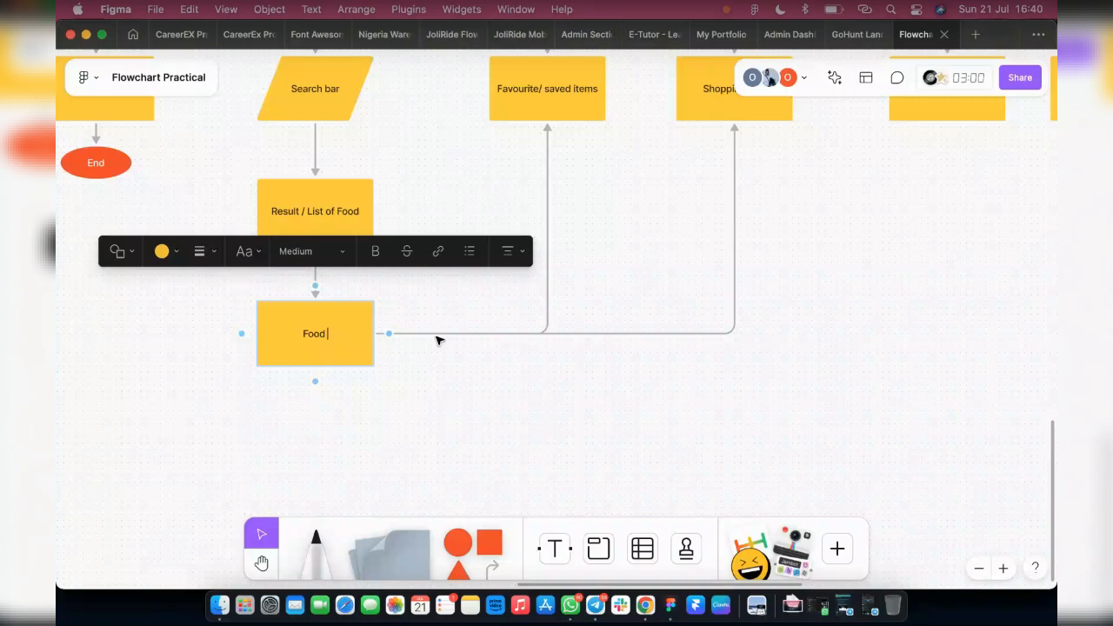
text(Information)
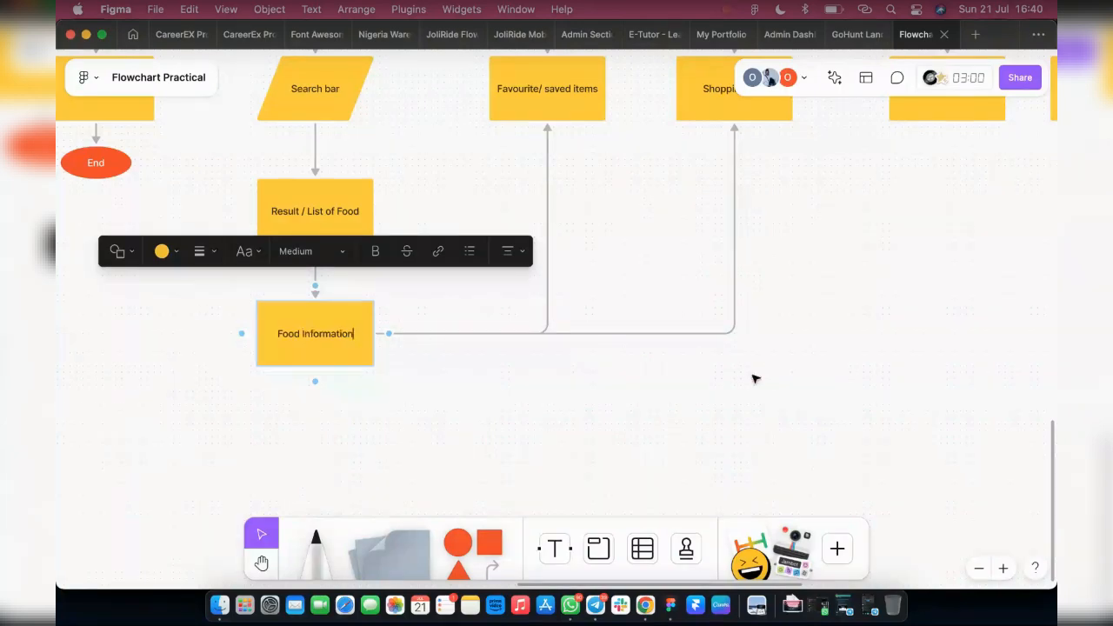
Step: Switch to the Telegram call window, check its participant list, and return to the flowchart board
click(858, 611)
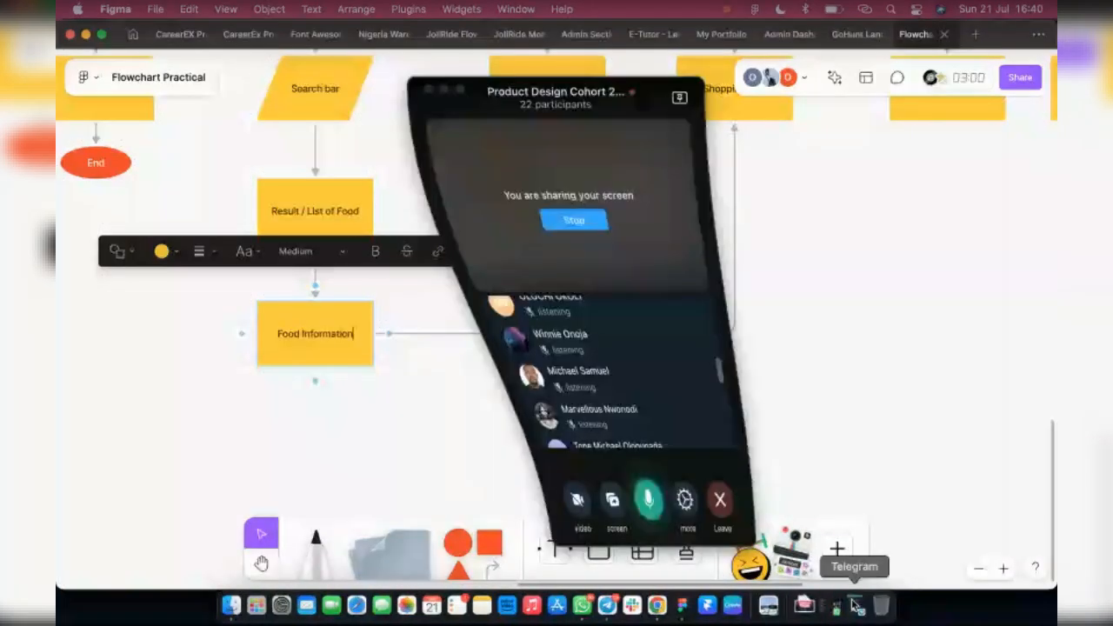
scroll(557, 386, up, 5)
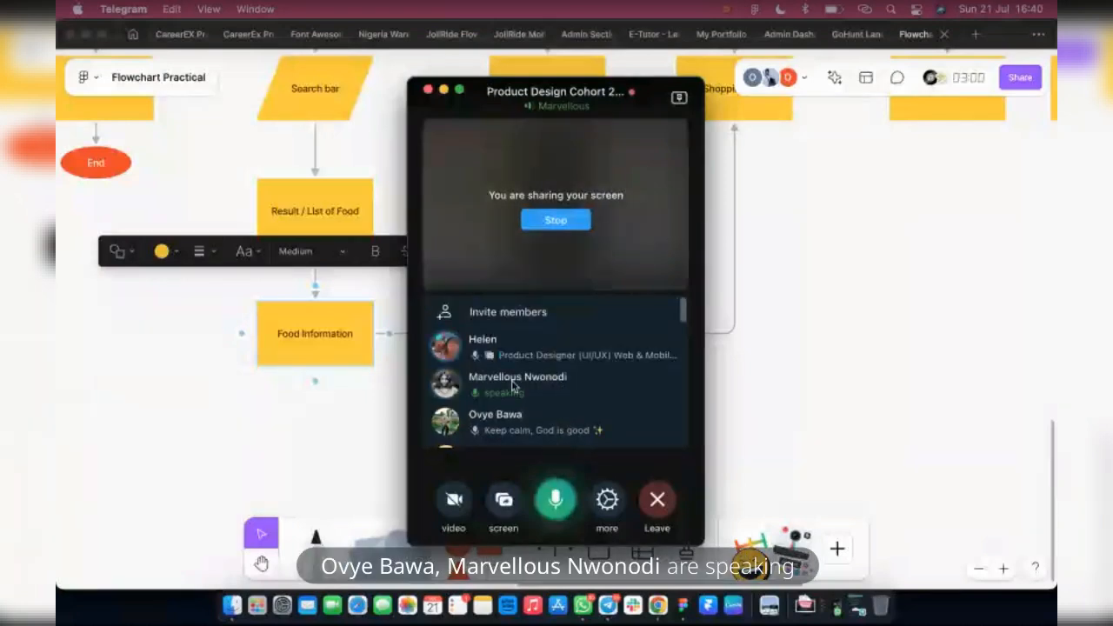
click(445, 92)
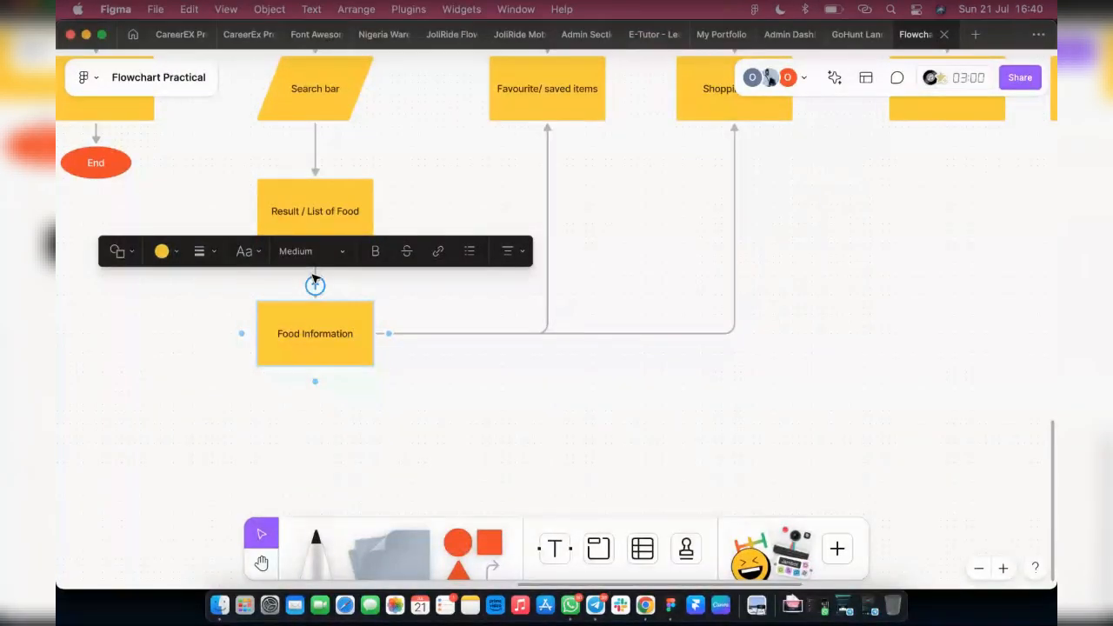
click(395, 391)
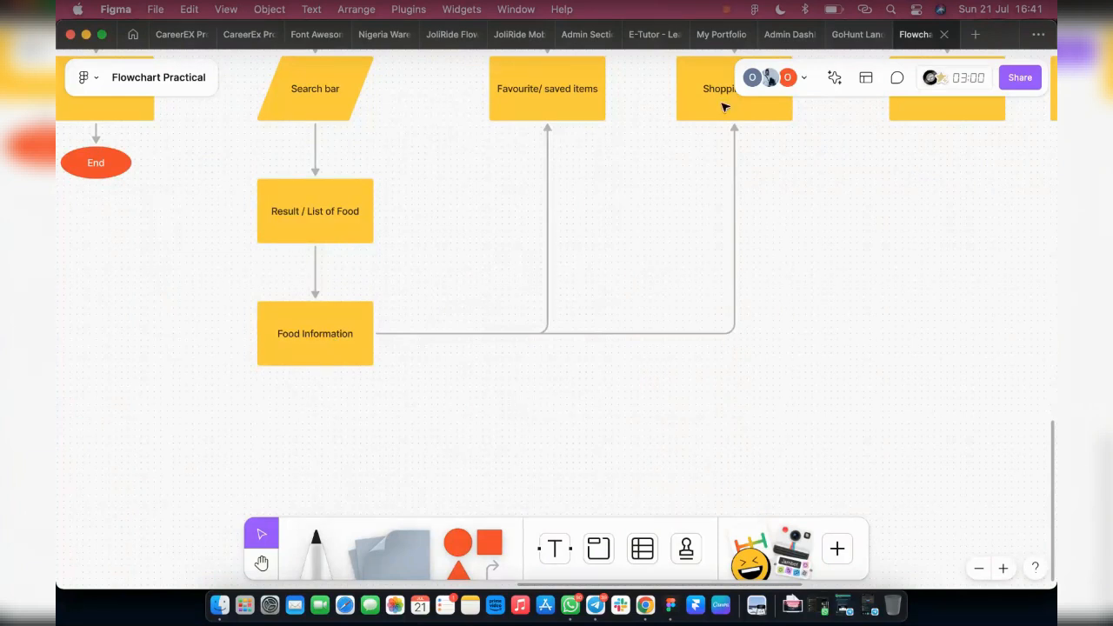
Step: Connect Favourite/ saved items to Shopping cart with a horizontal arrow
scroll(729, 218, up, 4)
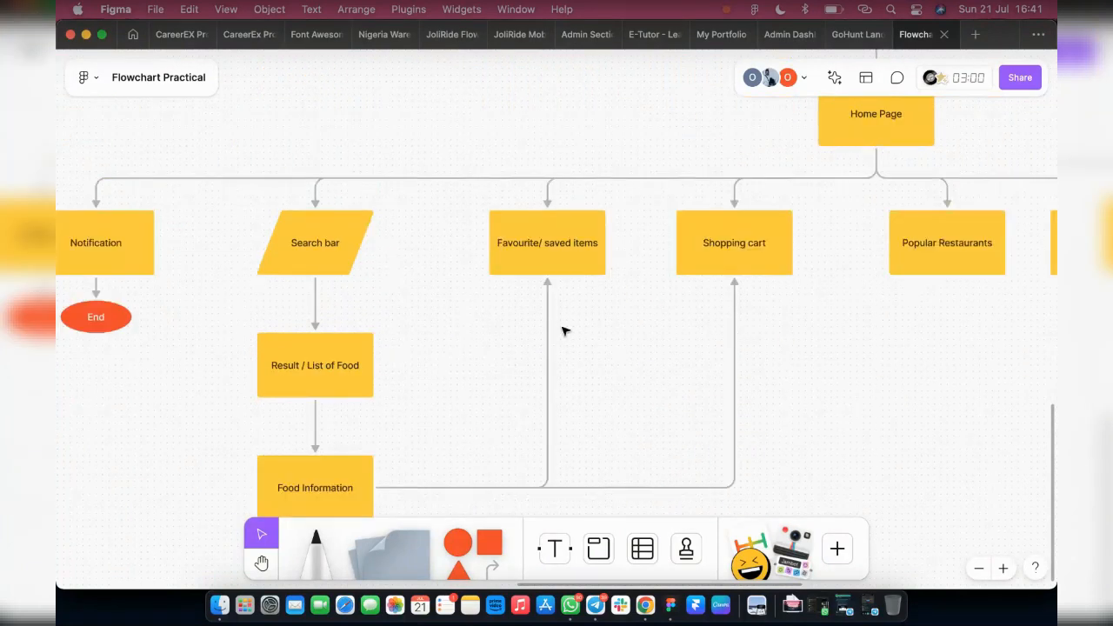
scroll(565, 330, down, 4)
scroll(525, 443, up, 4)
click(543, 240)
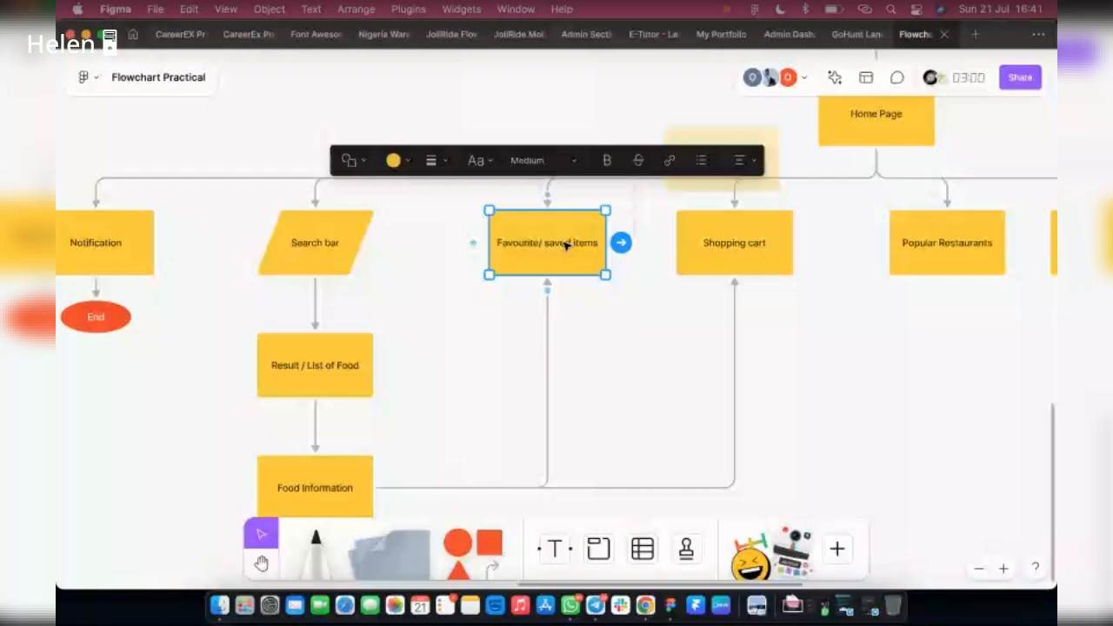
drag(634, 242, 714, 255)
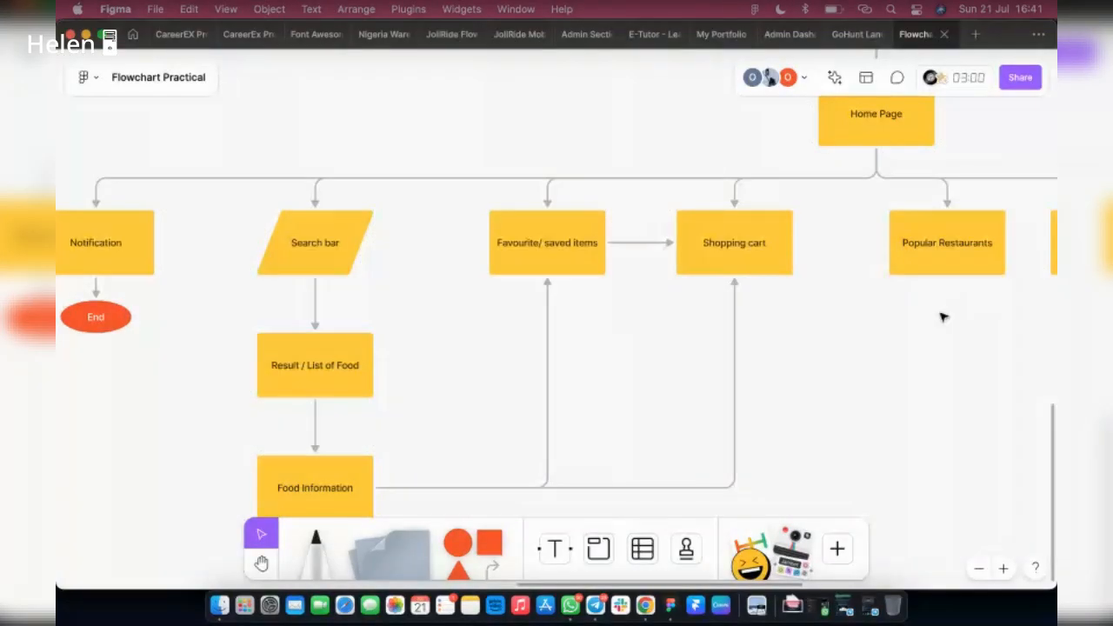
Step: Examine the home page and food screens of the food delivery case study on Behance in Chrome, then return to the Figma board
scroll(611, 422, right, 5)
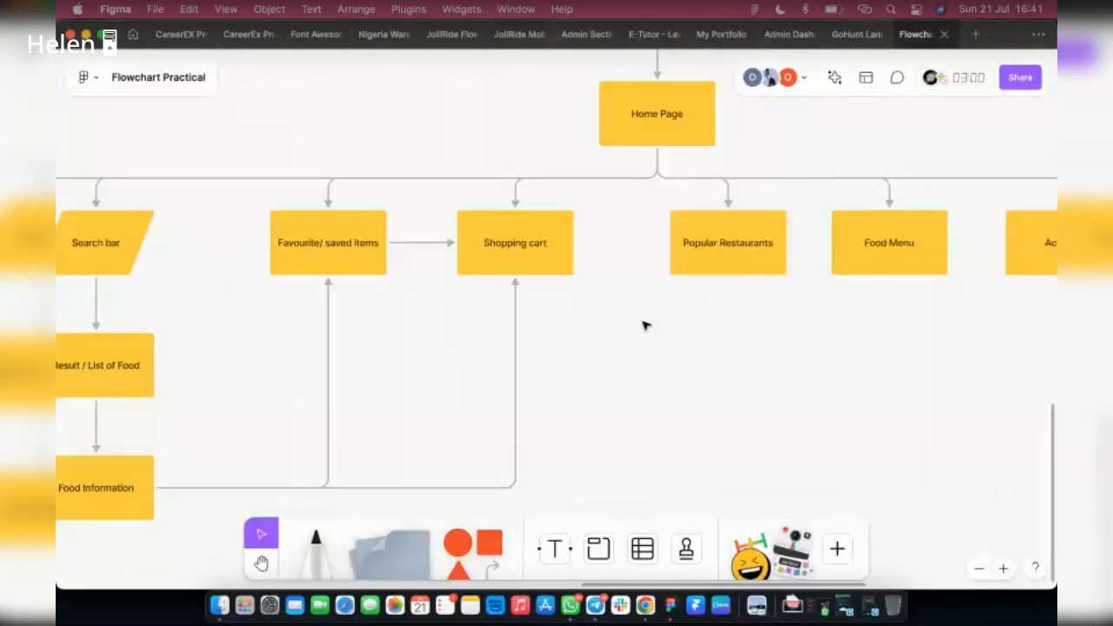
scroll(644, 323, down, 3)
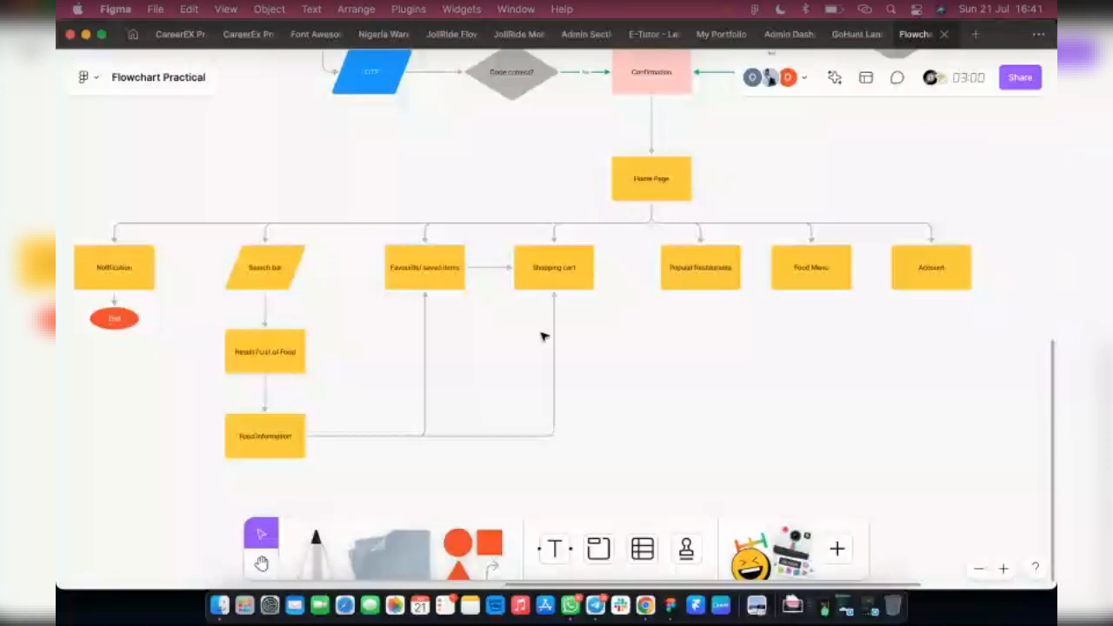
scroll(531, 439, right, 3)
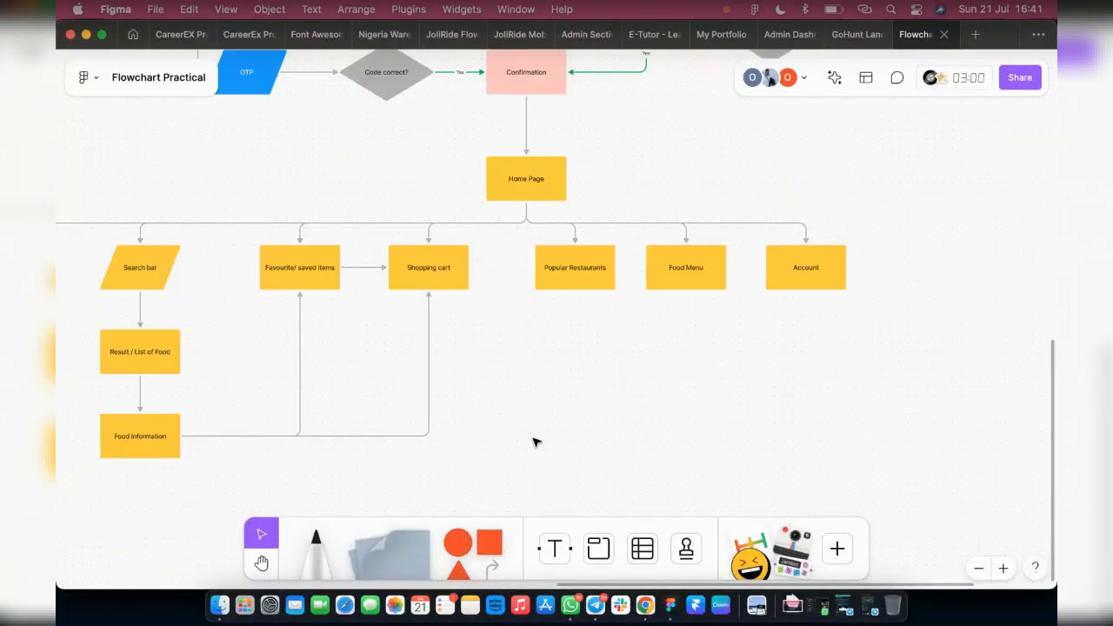
click(585, 282)
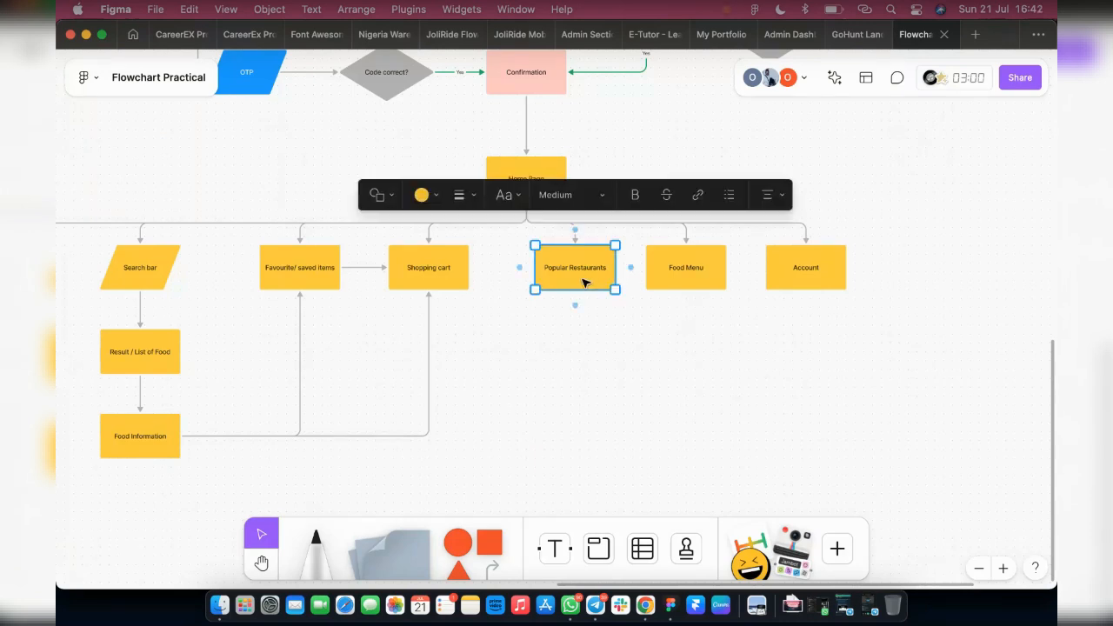
scroll(585, 282, up, 3)
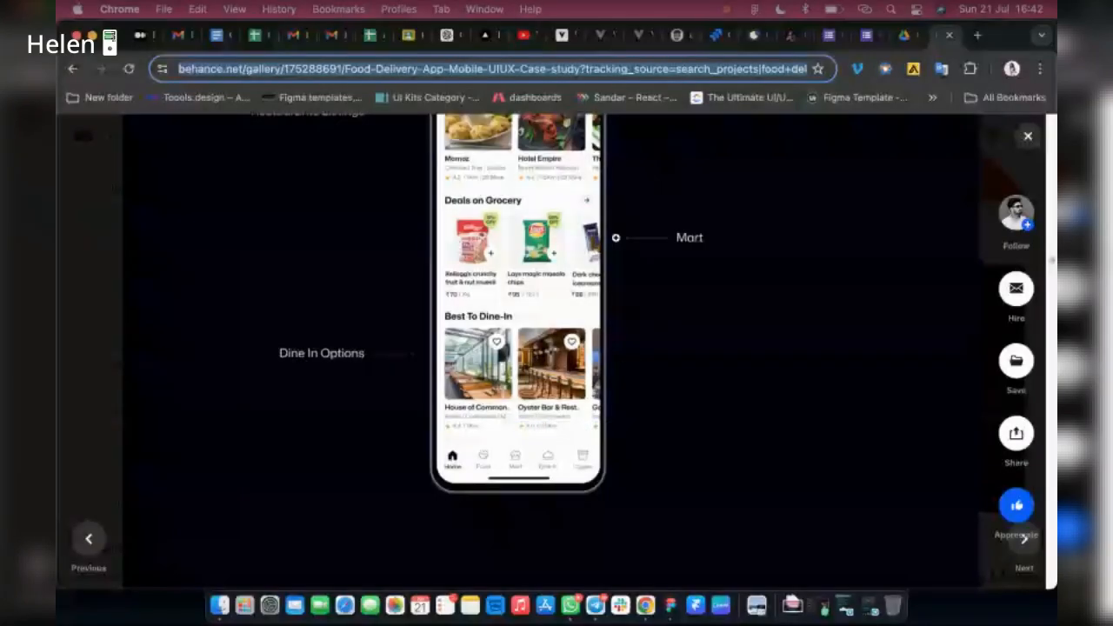
scroll(616, 238, up, 3)
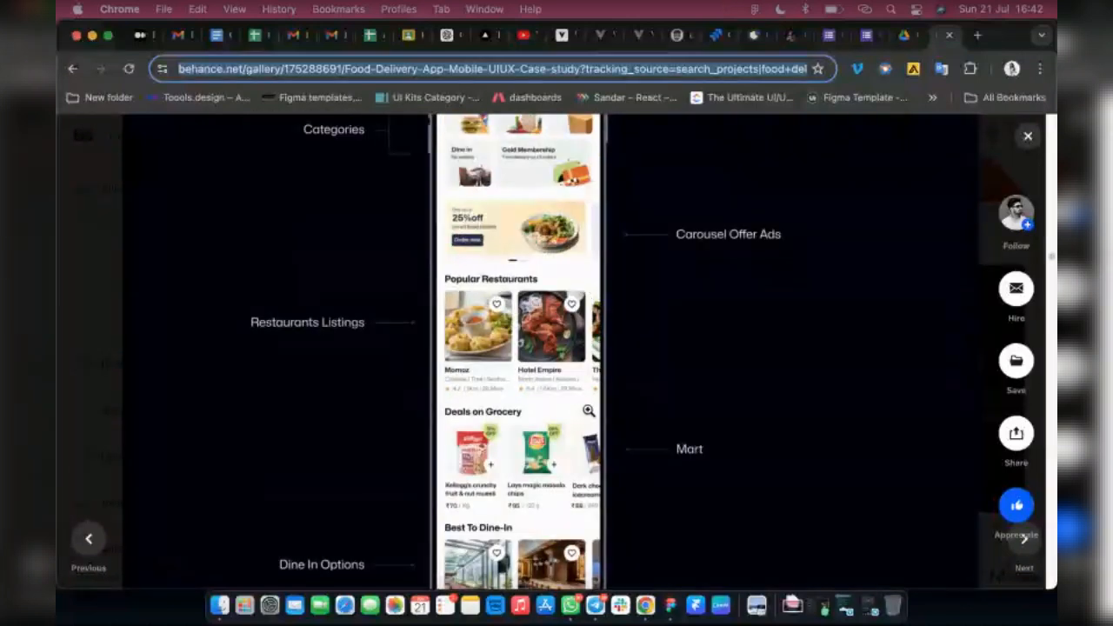
scroll(588, 411, down, 5)
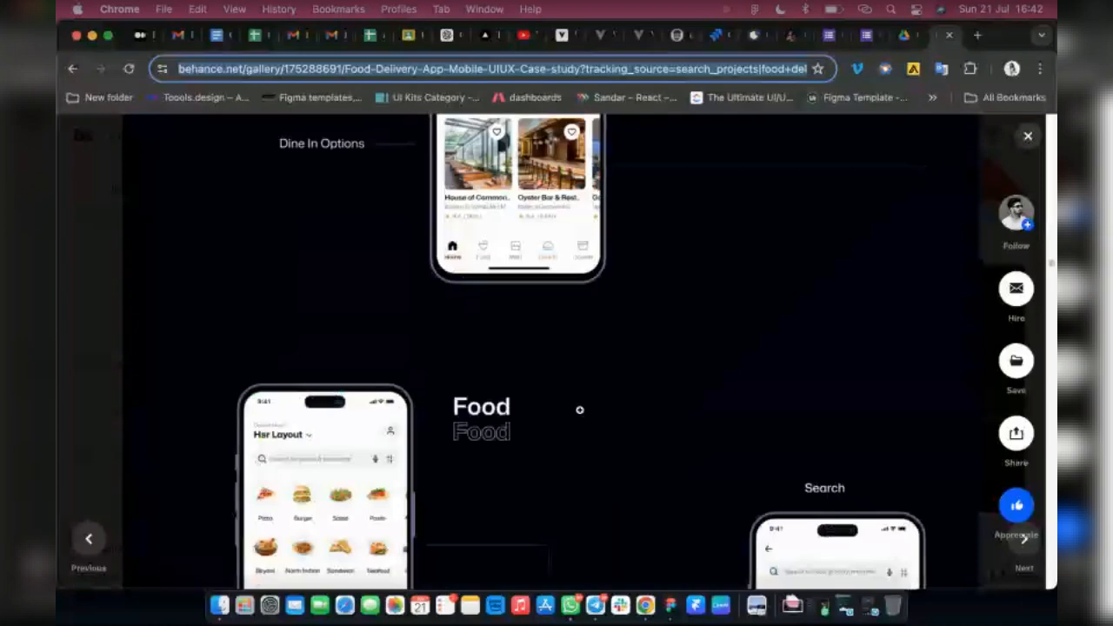
scroll(579, 410, down, 5)
scroll(359, 335, up, 5)
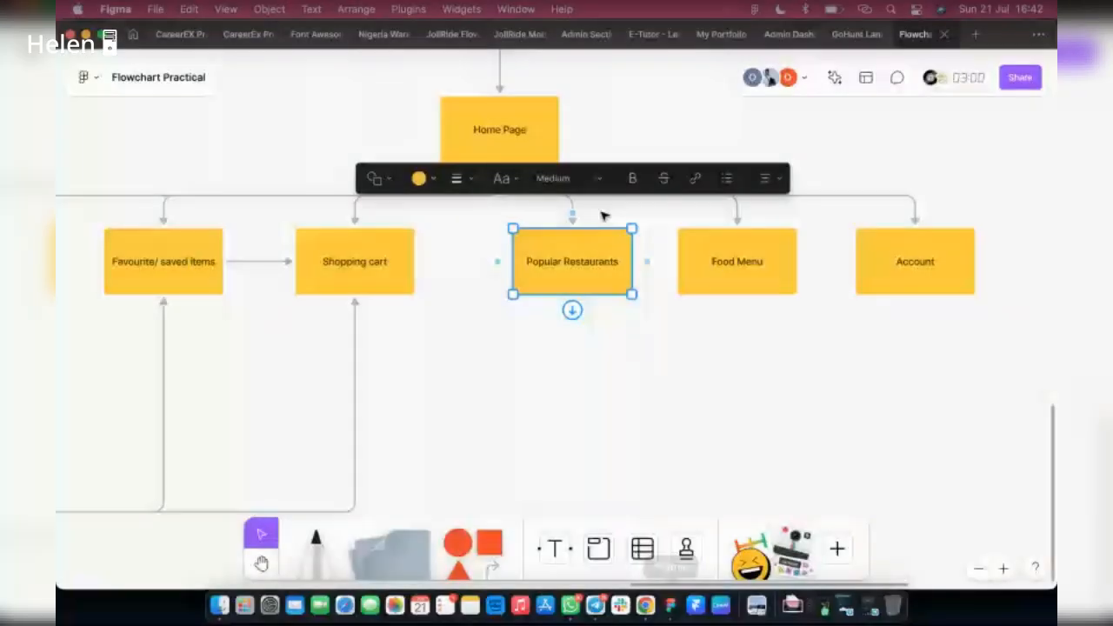
Step: Add a connected rectangle beneath Popular Restaurants and label it "List of Restaurants"
click(605, 259)
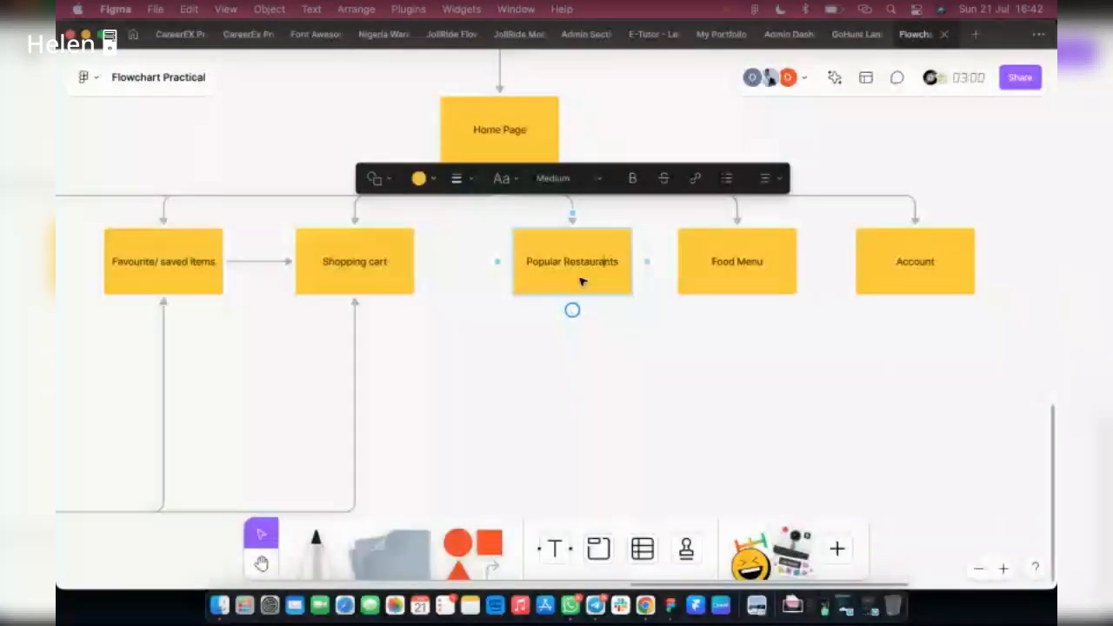
key(Escape)
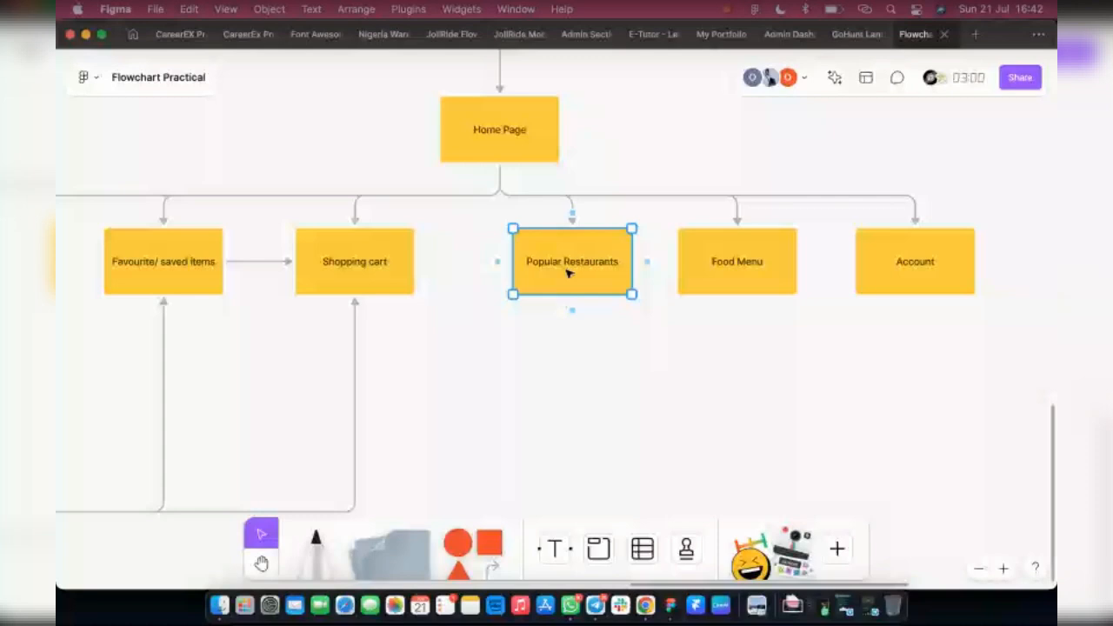
click(574, 339)
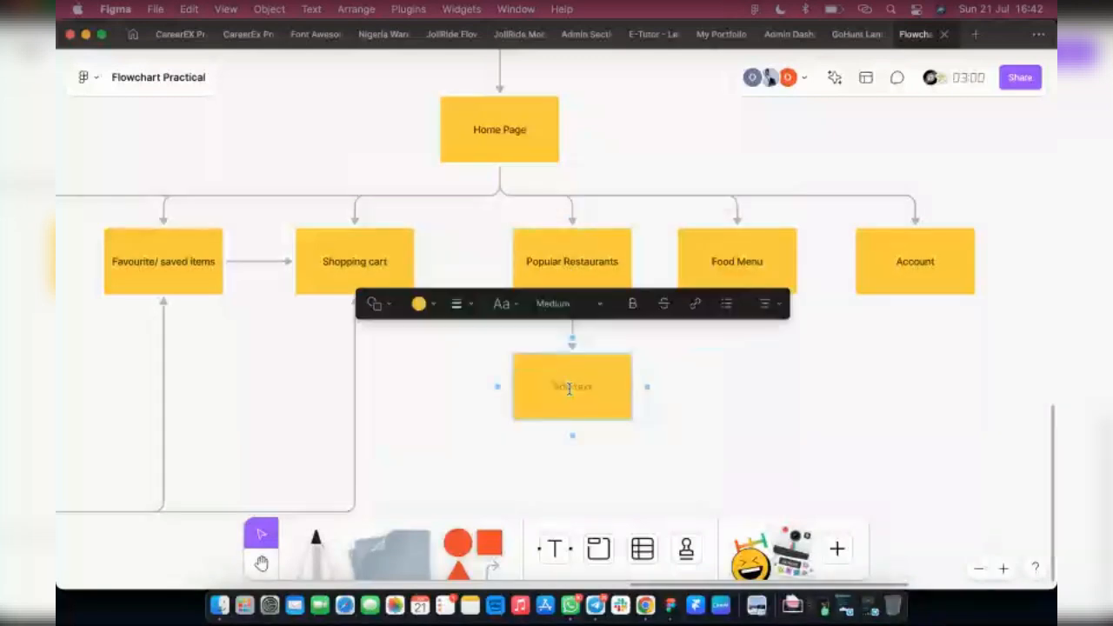
text(Loc)
key(BackSpace)
key(BackSpace)
text(i)
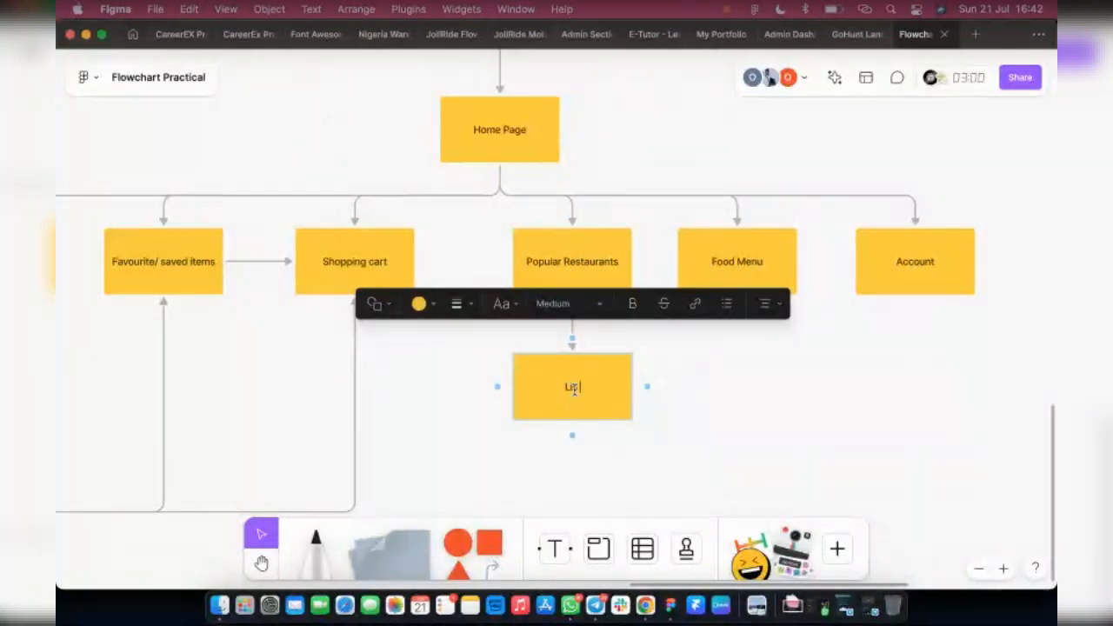
text(st of Res)
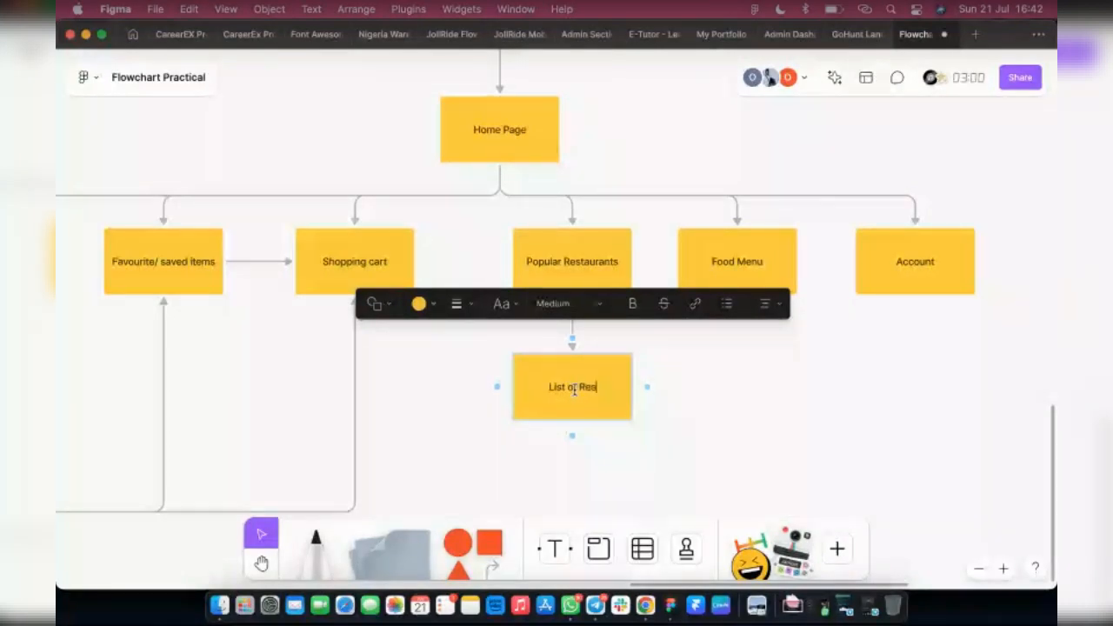
text(taura)
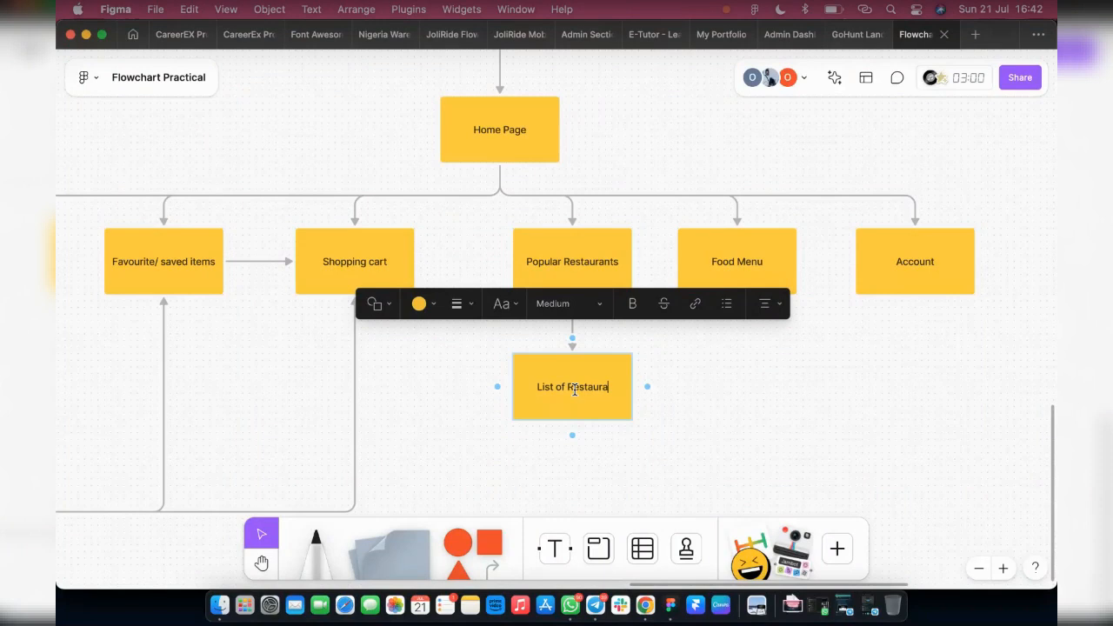
text(nts)
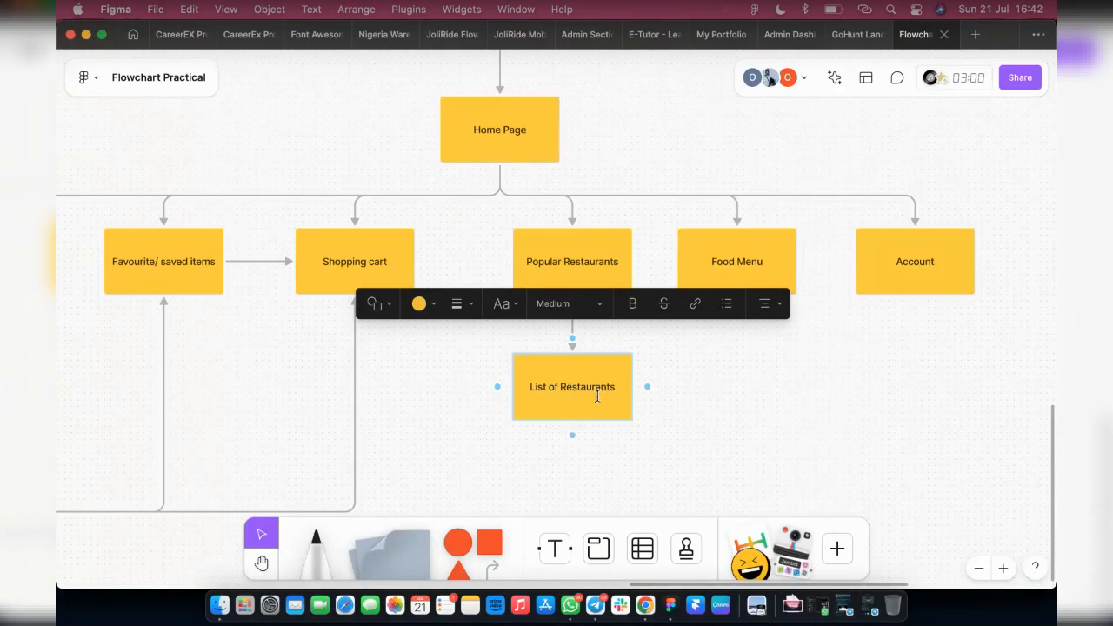
click(690, 420)
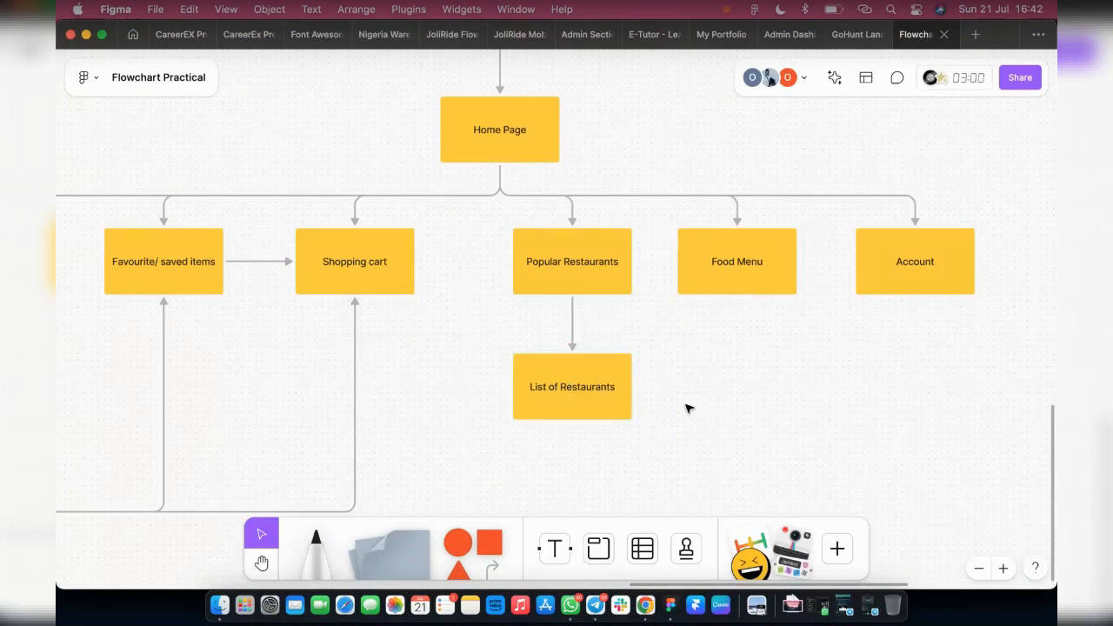
Step: Add a connected rectangle beneath List of Restaurants and label it "All Food available"
scroll(679, 387, down, 3)
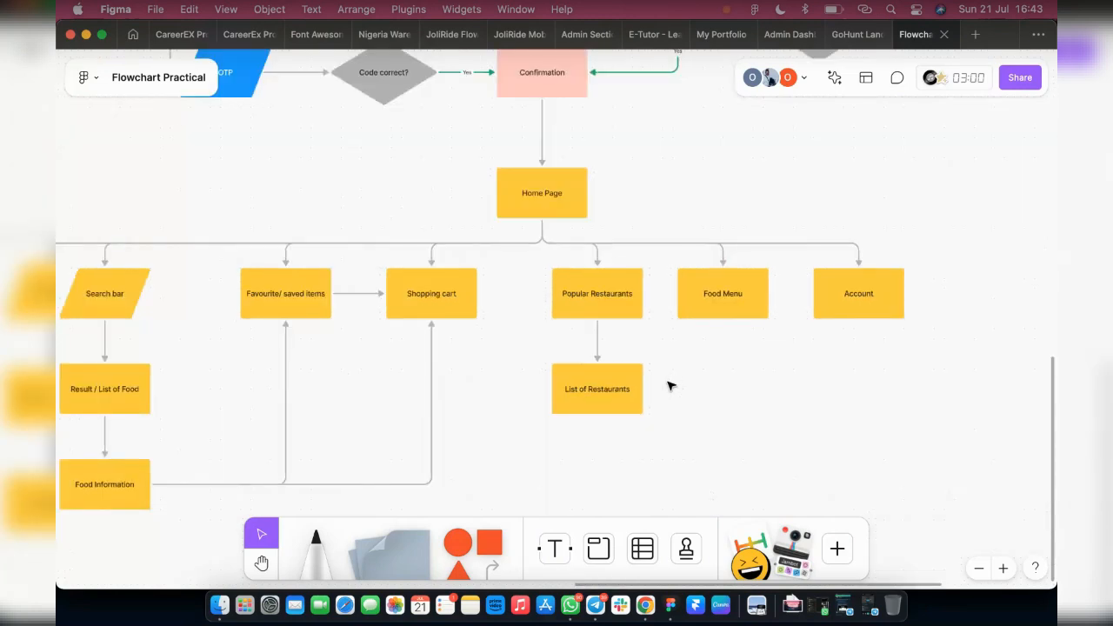
click(596, 383)
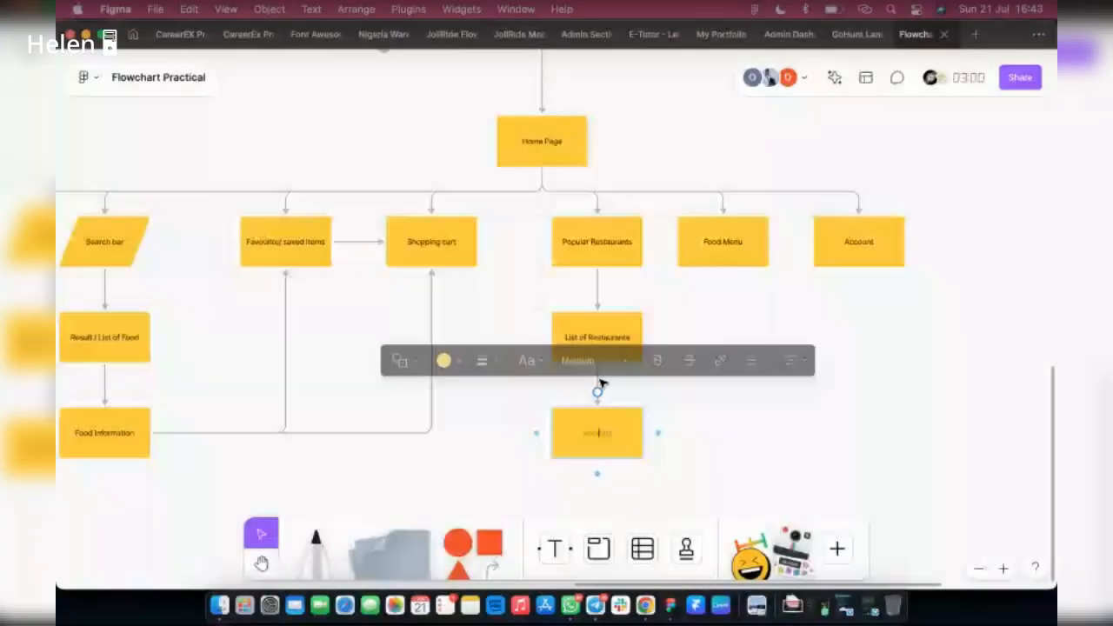
scroll(602, 378, down, 5)
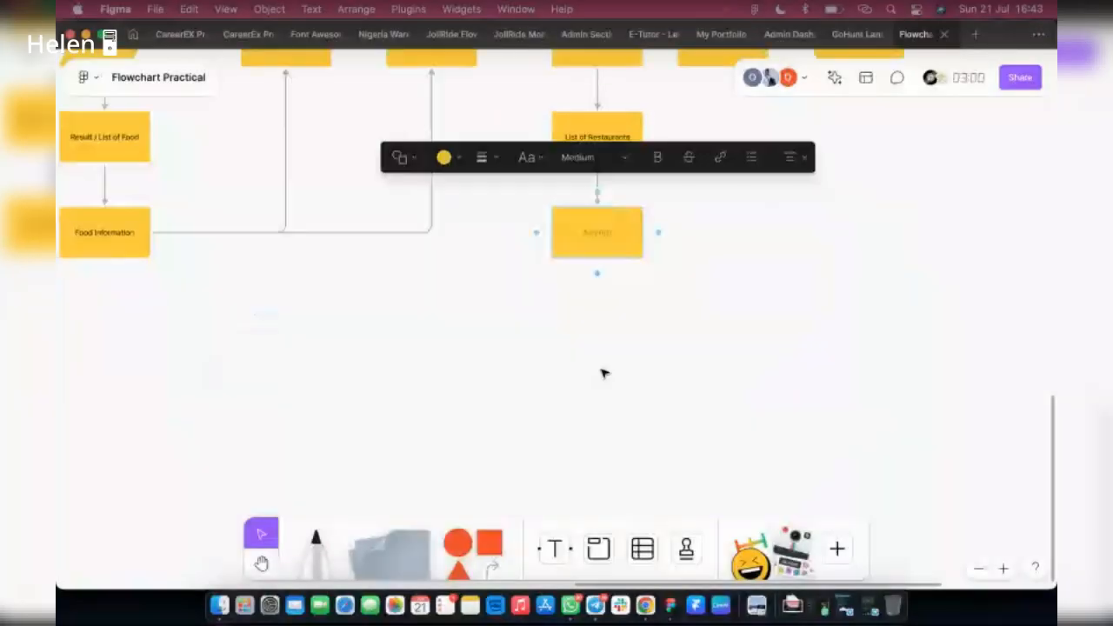
text(All)
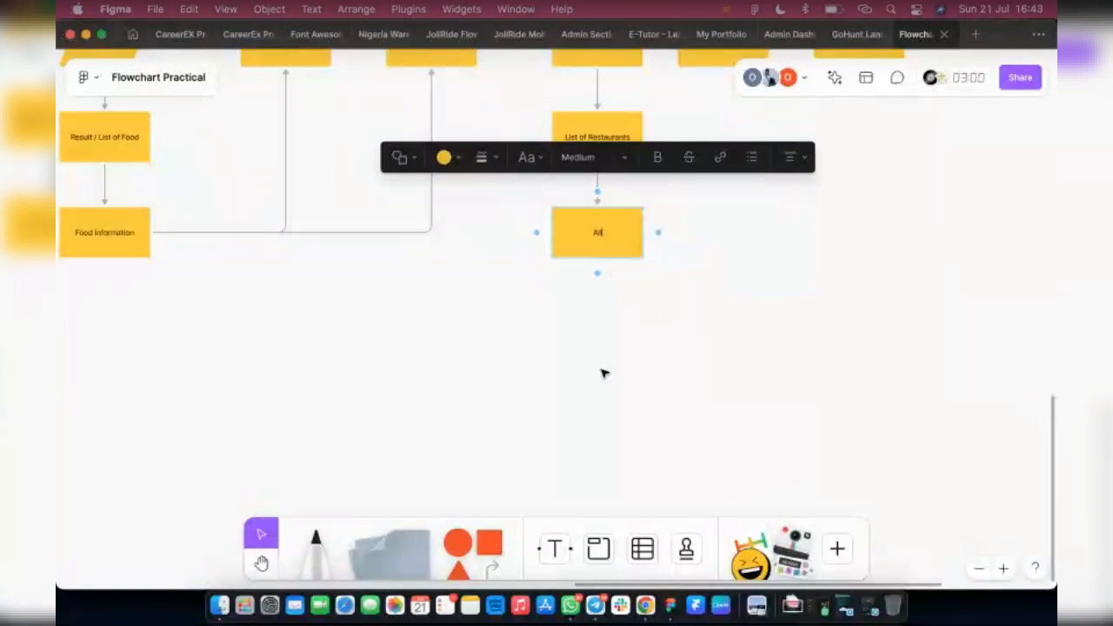
click(592, 137)
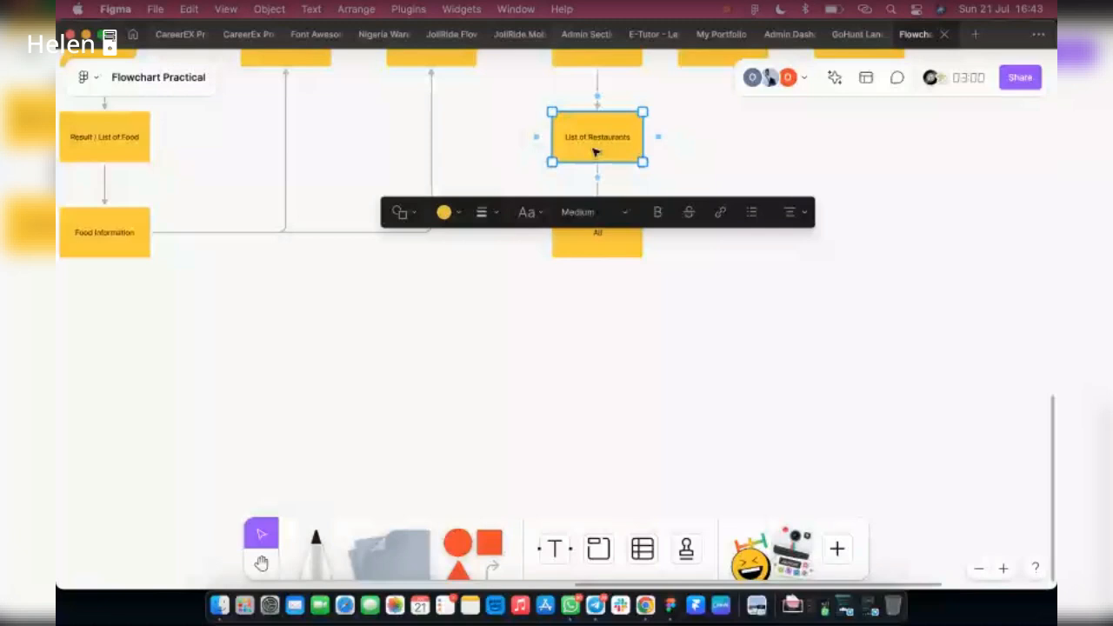
double_click(602, 235)
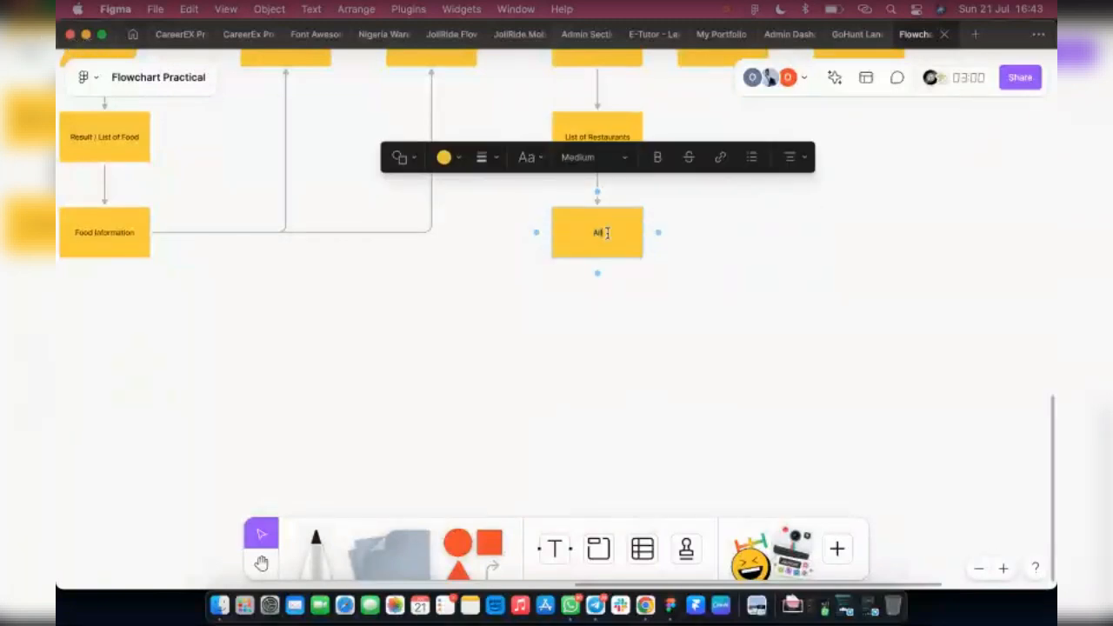
text(Food available)
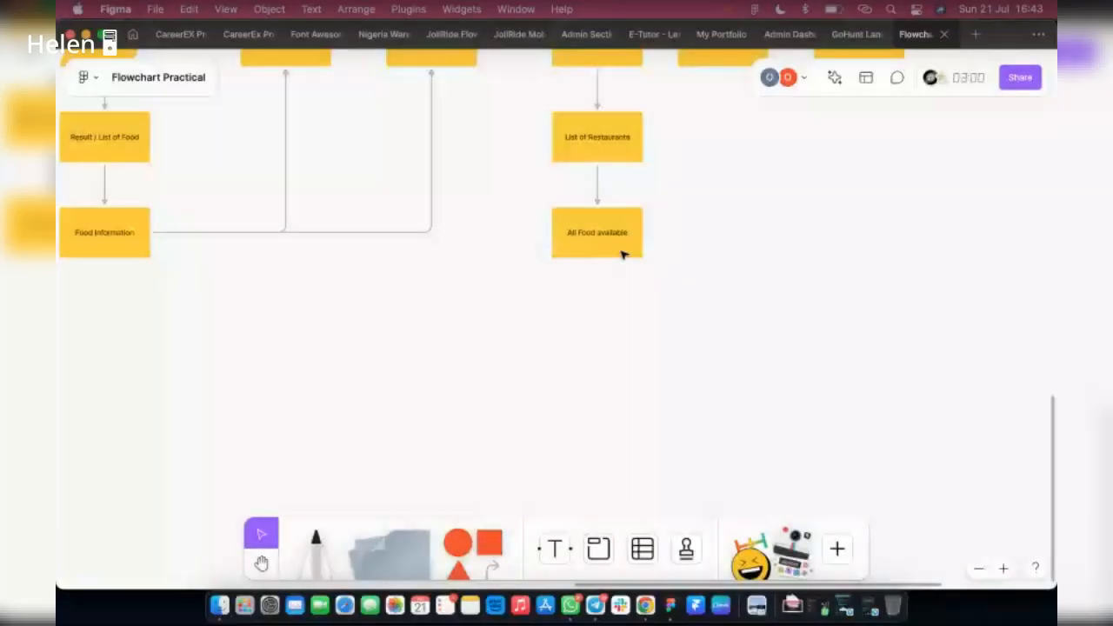
Step: Compare the restaurant branch with the Restaurant Screen in the Behance case study in Chrome, and return to the Figma board
click(625, 253)
click(576, 130)
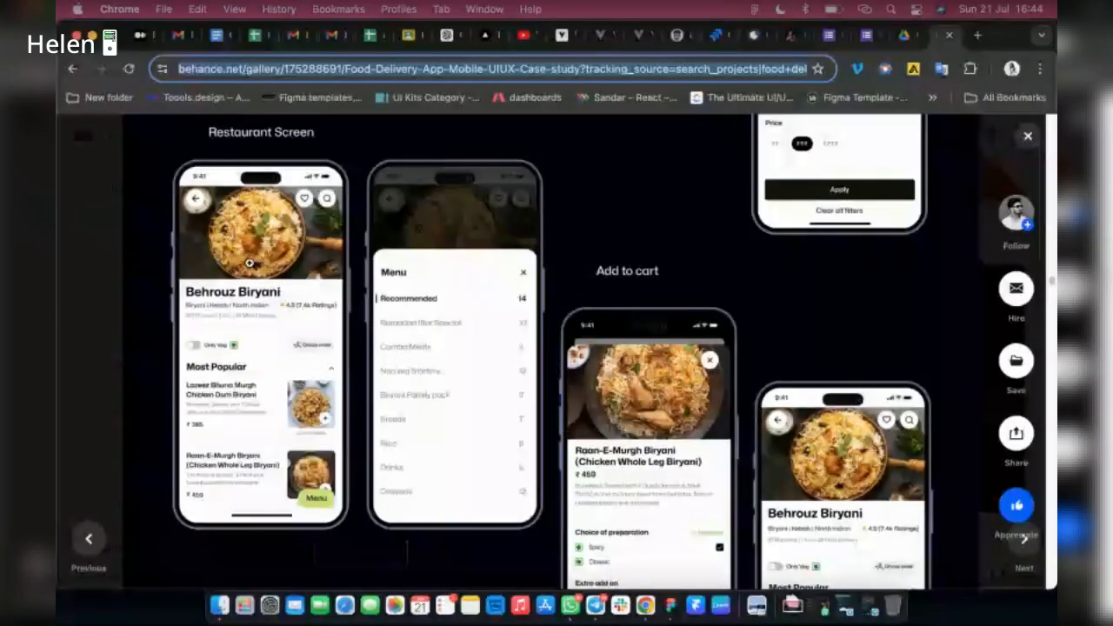
click(671, 606)
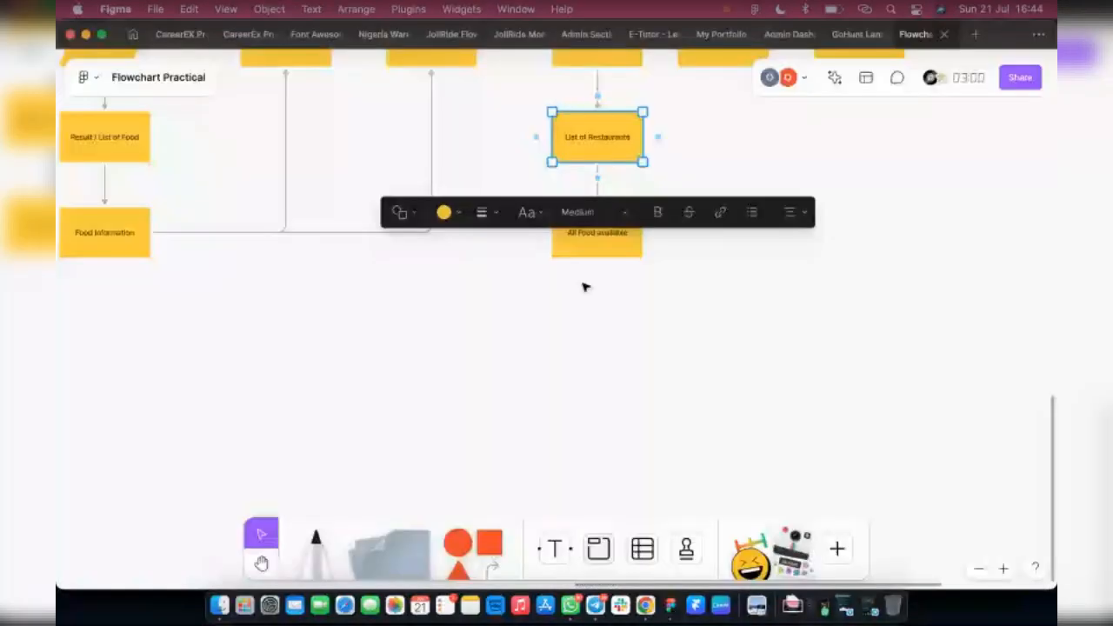
click(597, 254)
mouse_move(597, 274)
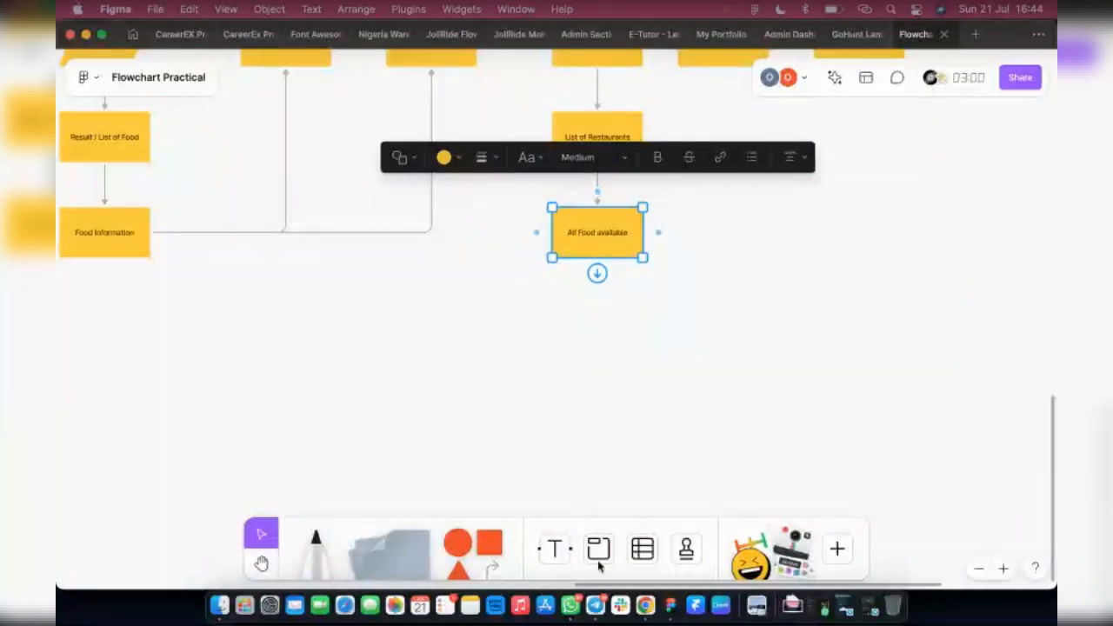
click(648, 608)
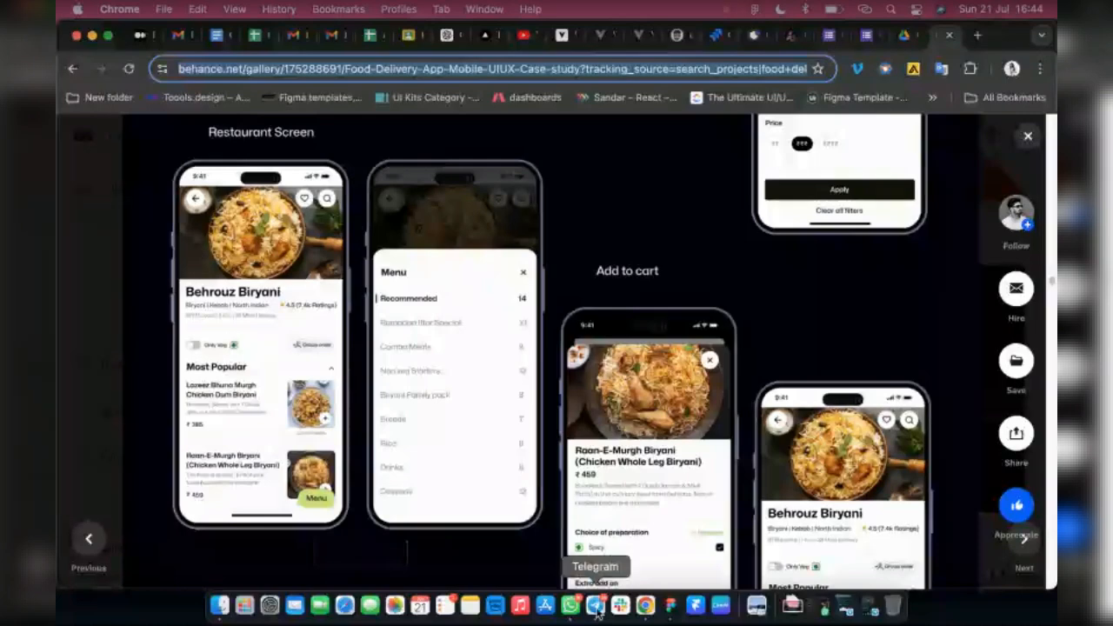
click(670, 606)
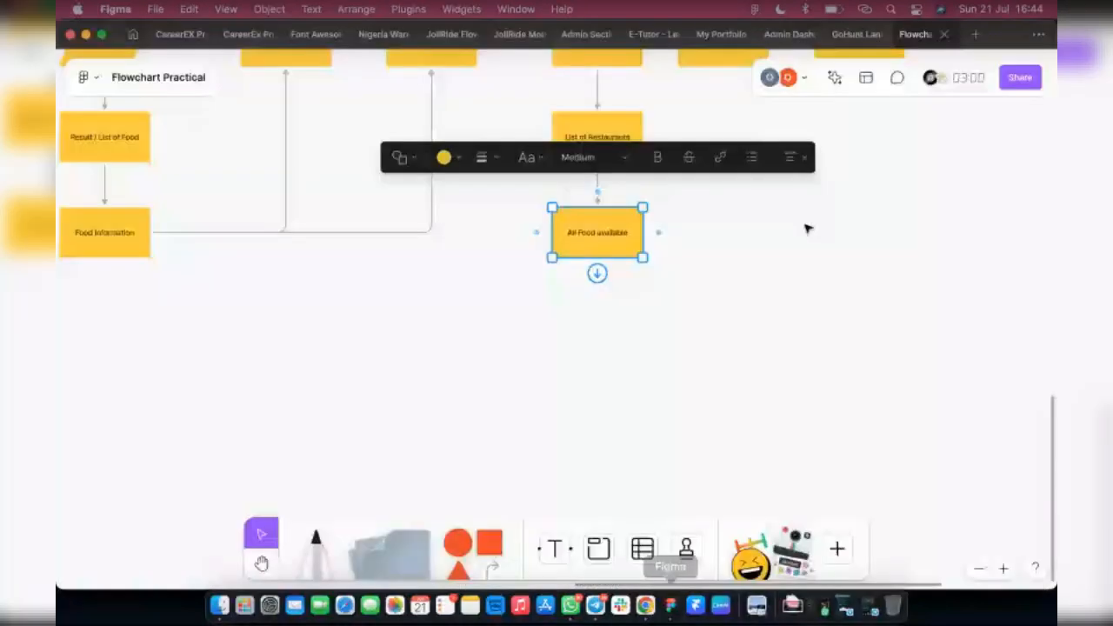
Step: Draw an arrow from the underside of All Food available to a new parallelogram labelled "Search food in this resturants"
click(807, 229)
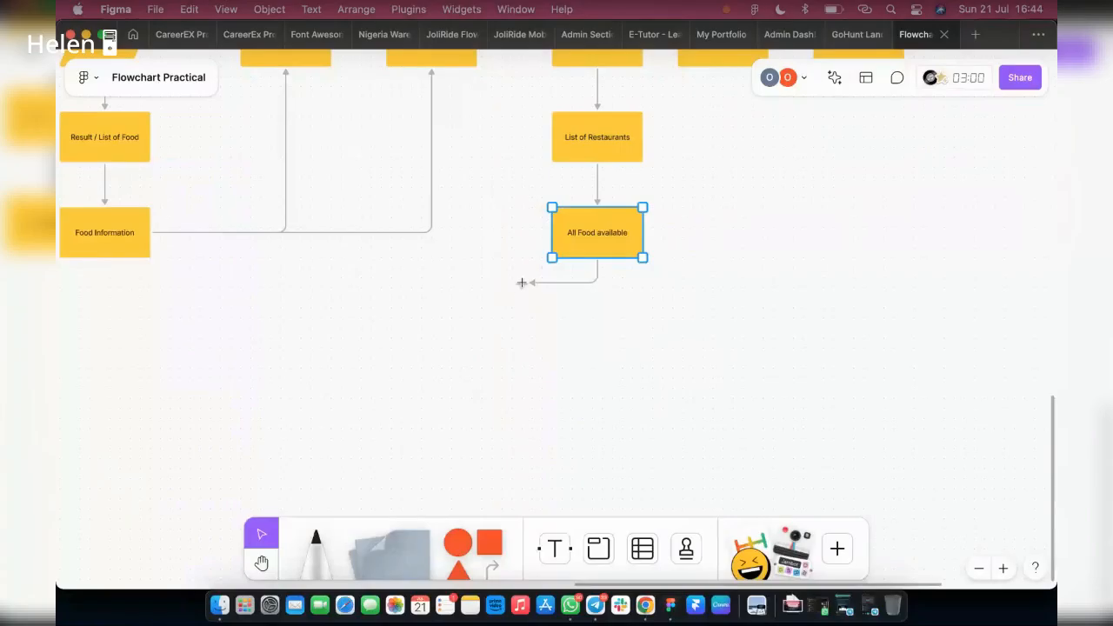
drag(522, 281, 496, 293)
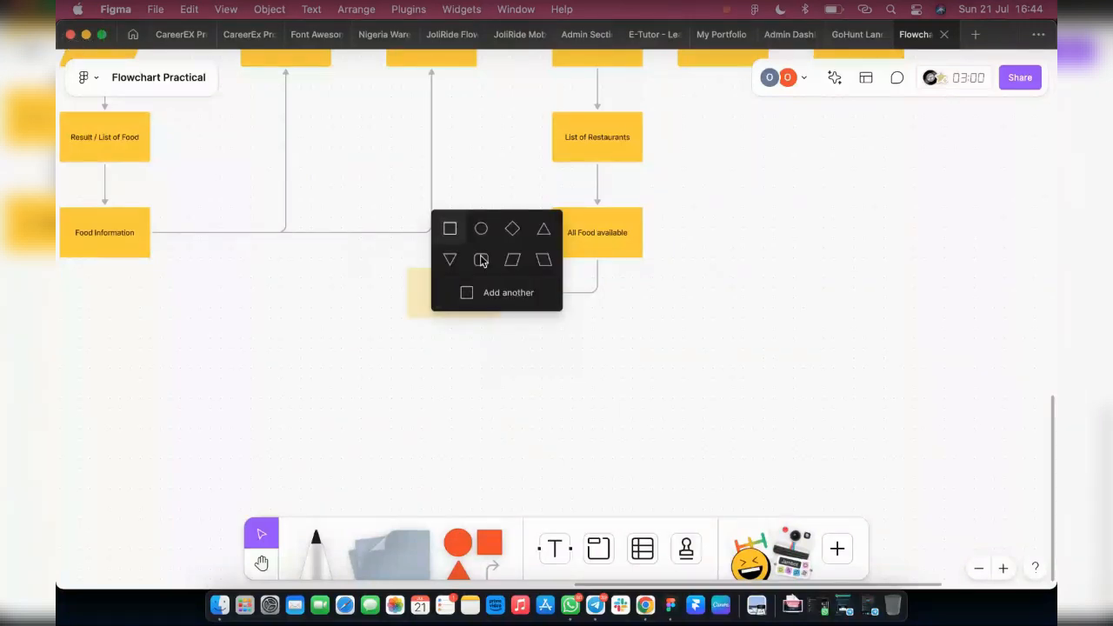
click(512, 259)
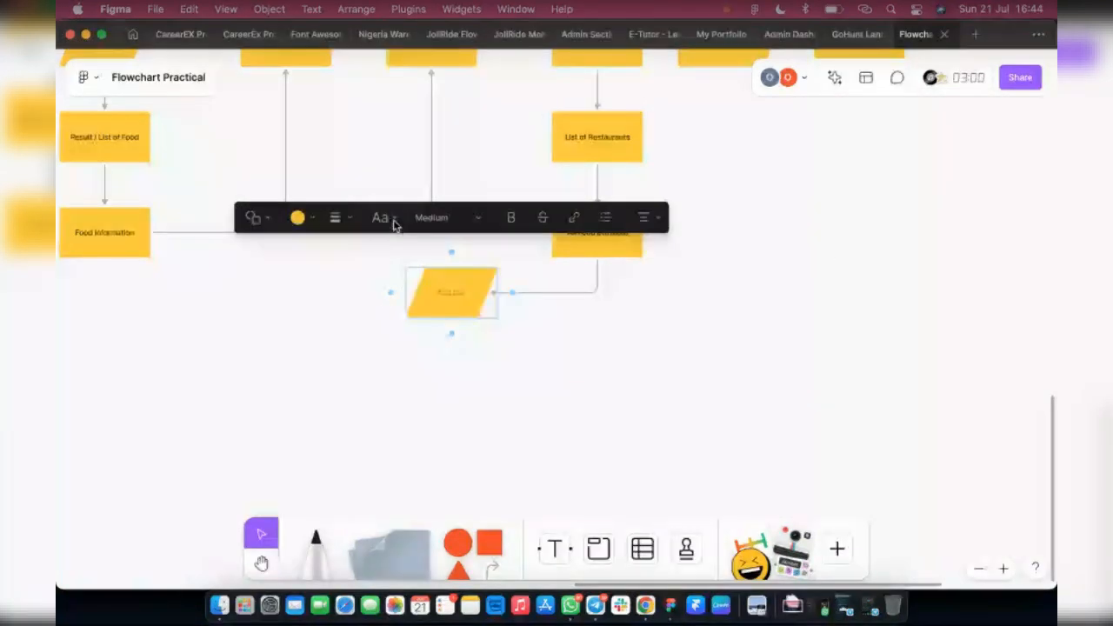
text(Search)
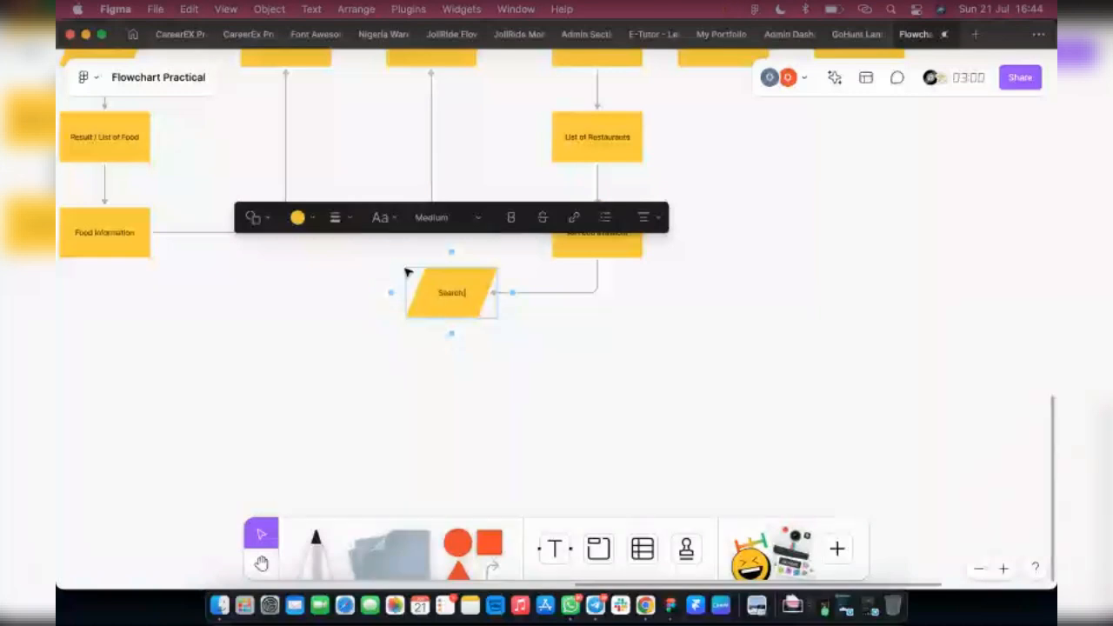
text( food in t)
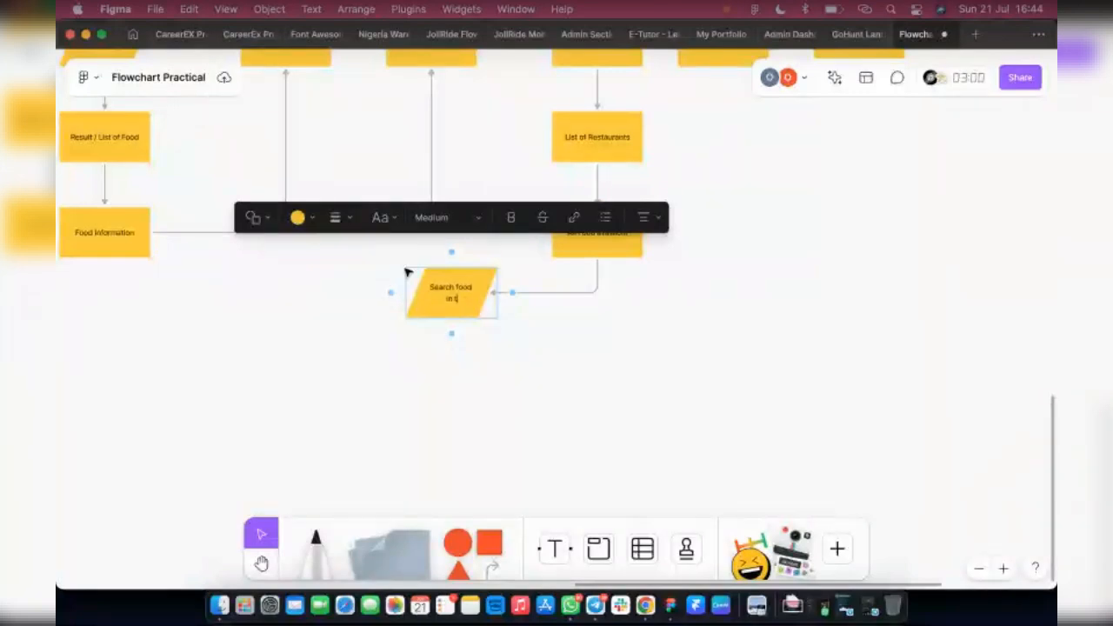
text(his rosturan)
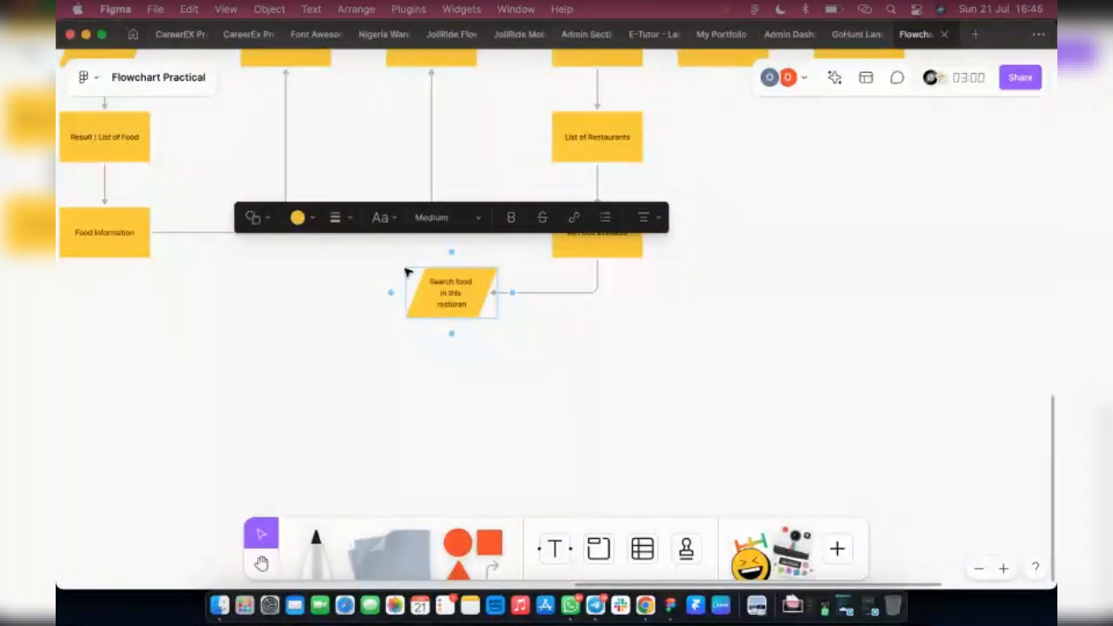
text(ts)
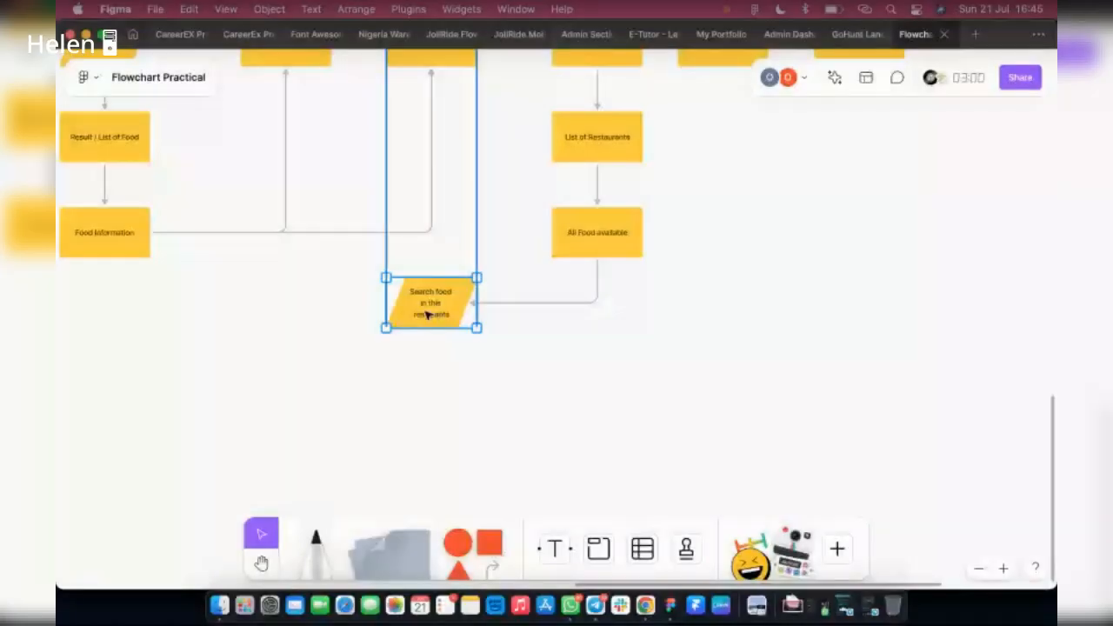
Step: Check the Restaurant Screen and Add to cart screens of the Behance case study in Chrome, and return to the Figma board
drag(427, 315, 427, 315)
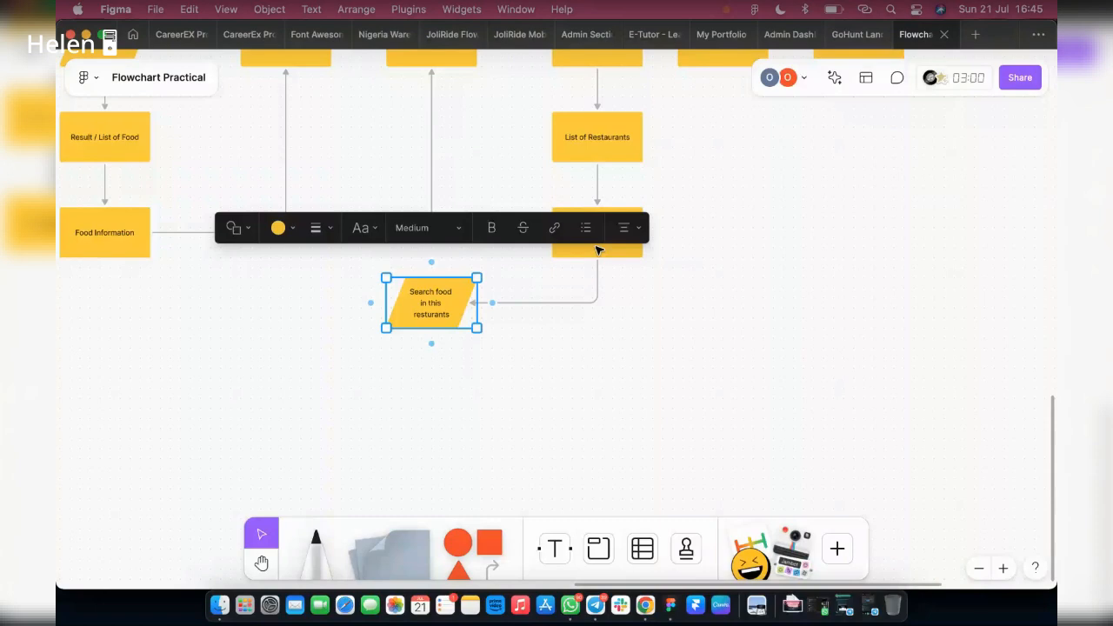
click(587, 229)
key(super+z)
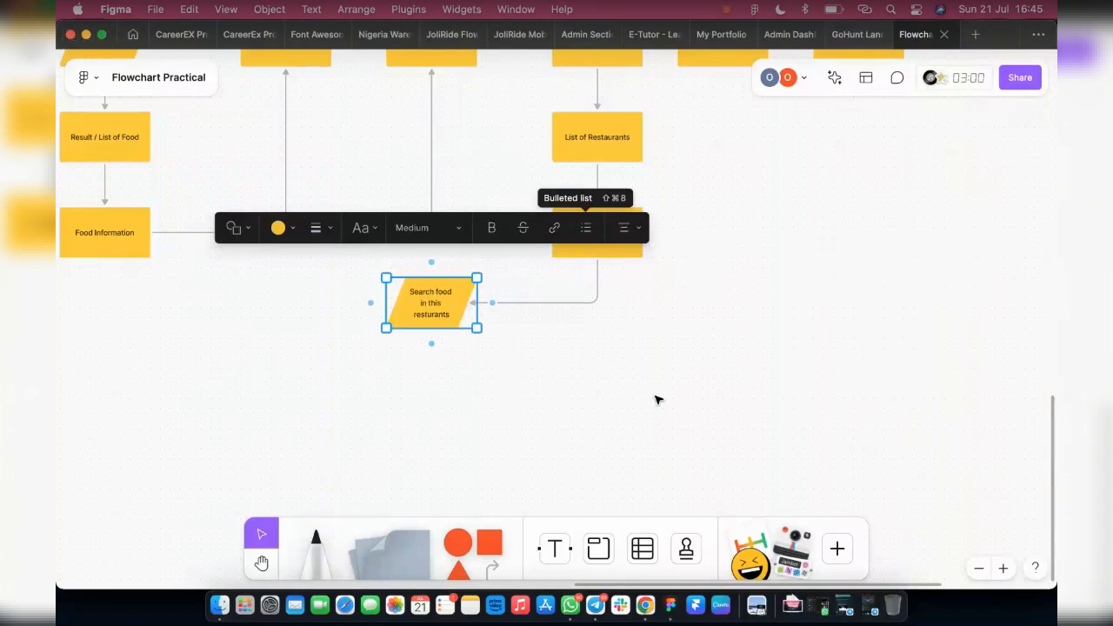
click(644, 607)
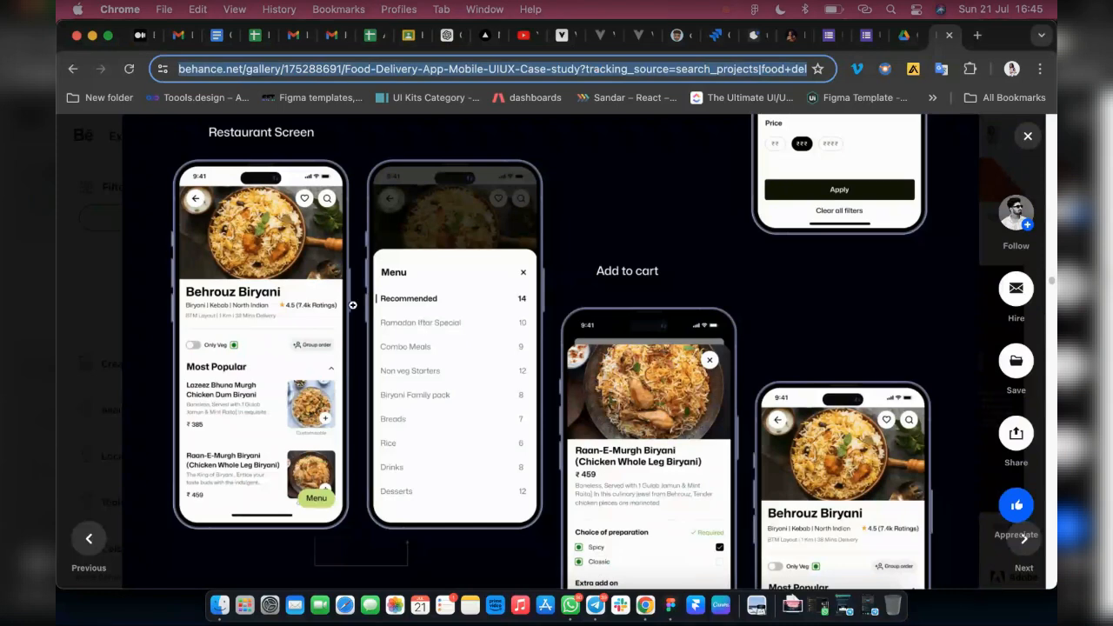
scroll(353, 306, down, 2)
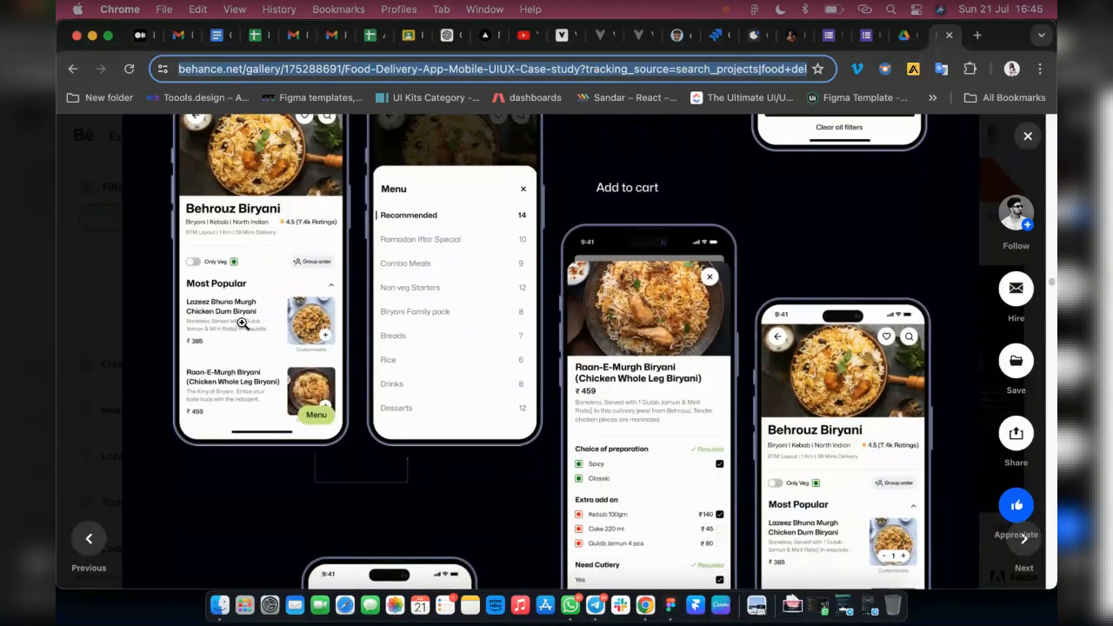
click(670, 614)
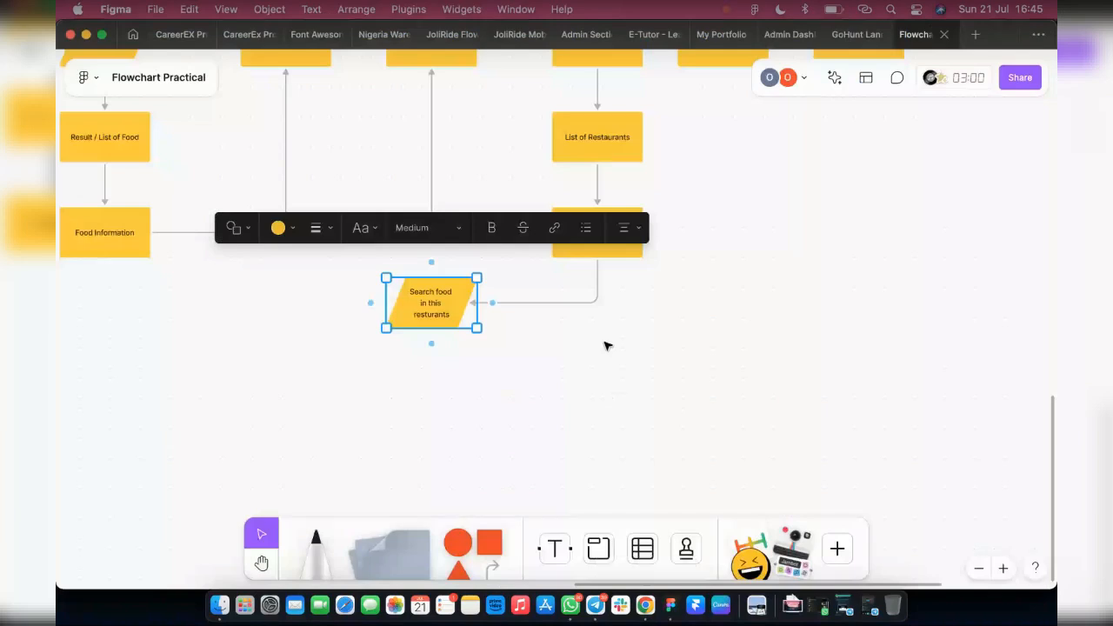
click(597, 252)
drag(597, 258, 597, 318)
key(super+z)
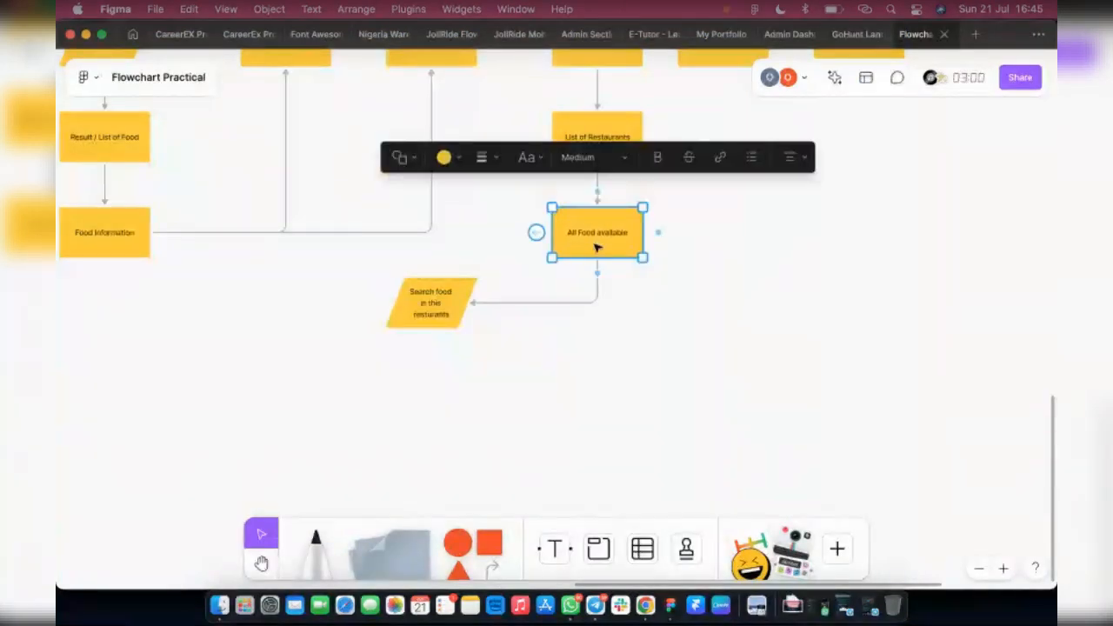
Step: Duplicate the Search food parallelogram beneath All Food available and change the copy's shape to a rectangle
click(481, 317)
drag(453, 311, 609, 319)
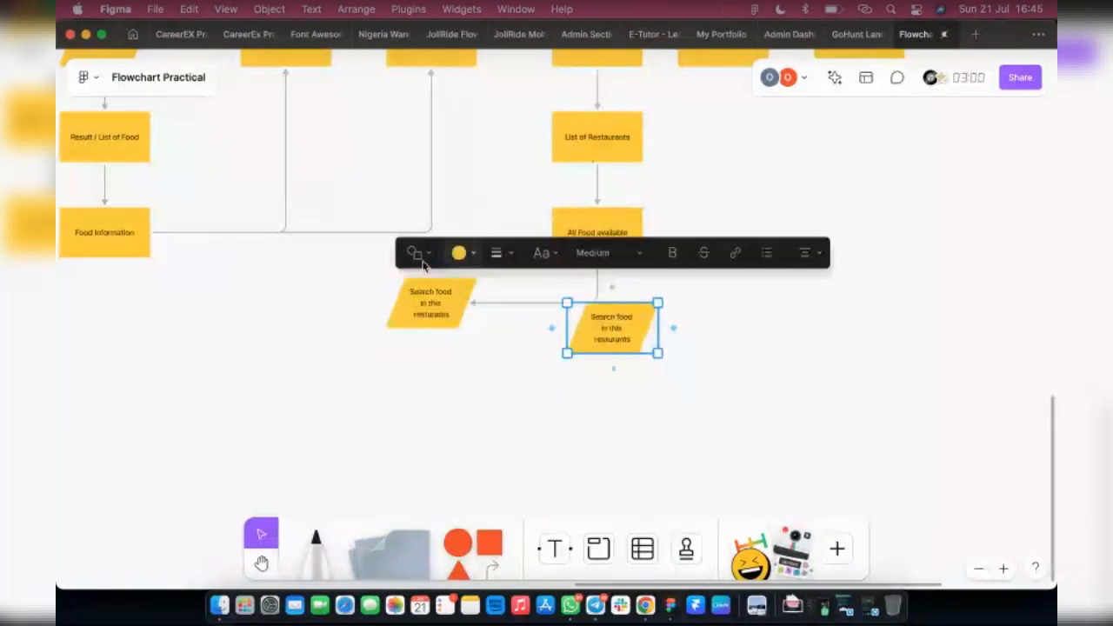
click(417, 253)
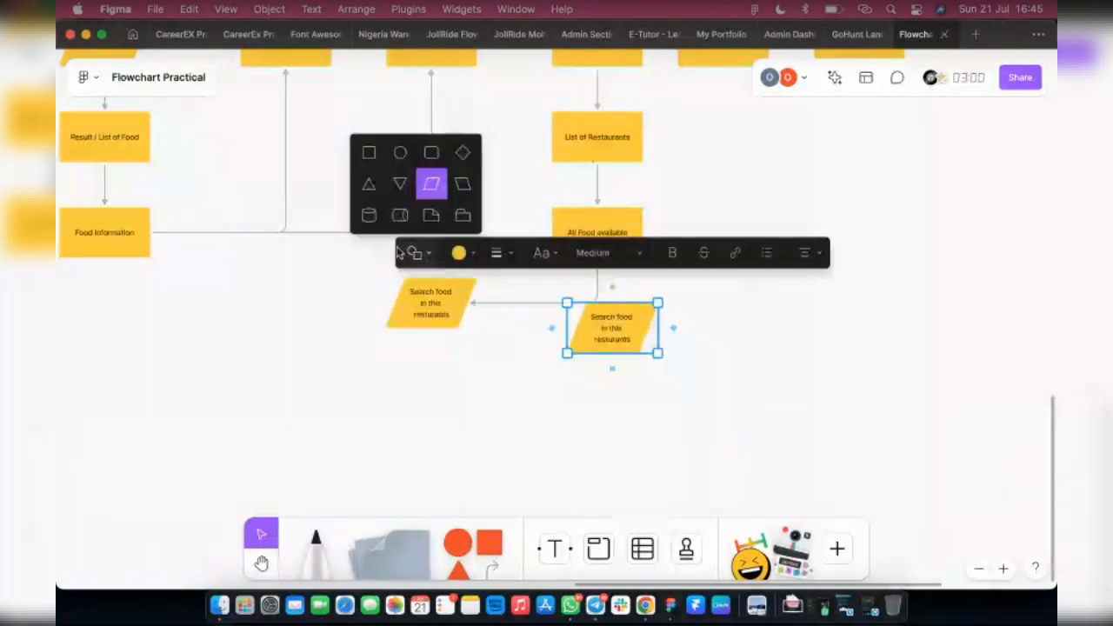
click(369, 154)
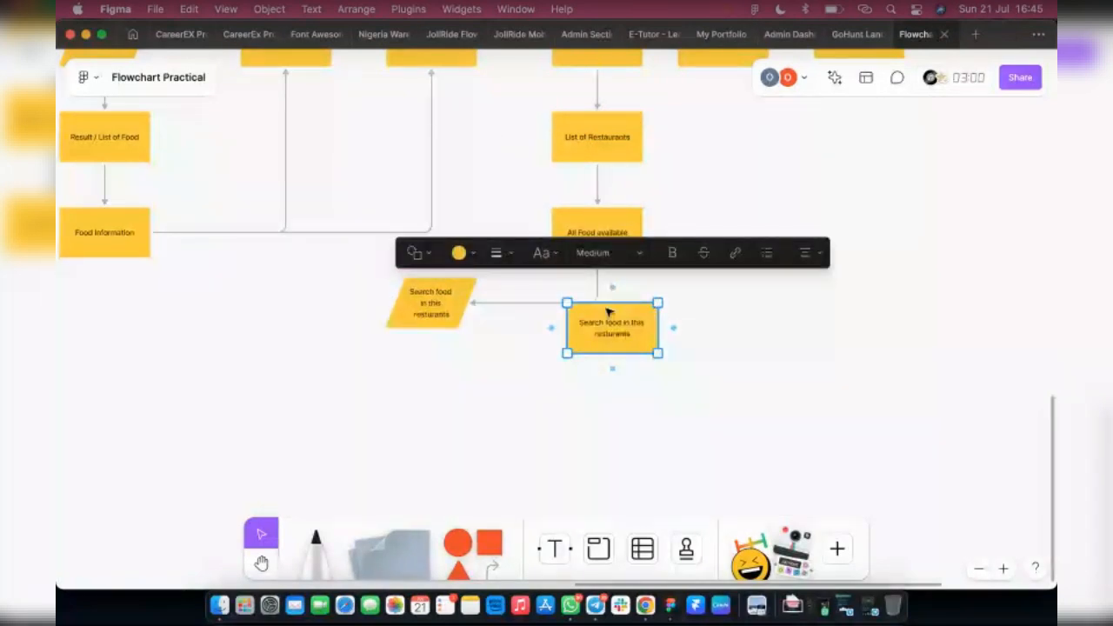
Step: Replace the new rectangle's text with "Food Information"
double_click(604, 334)
key(BackSpace)
text(Informa)
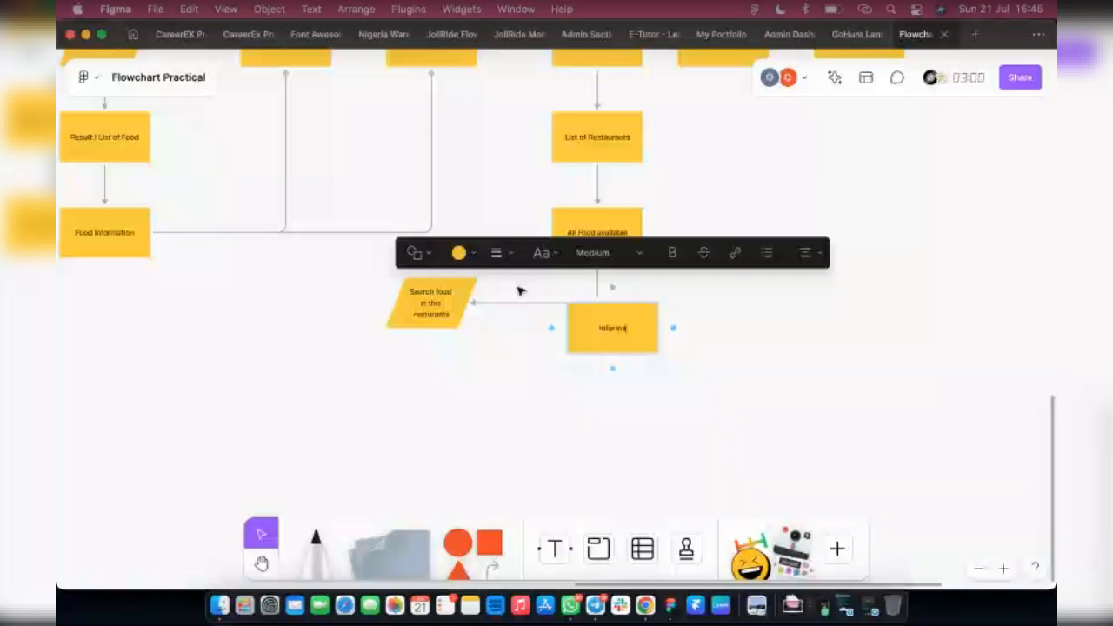
text(tion)
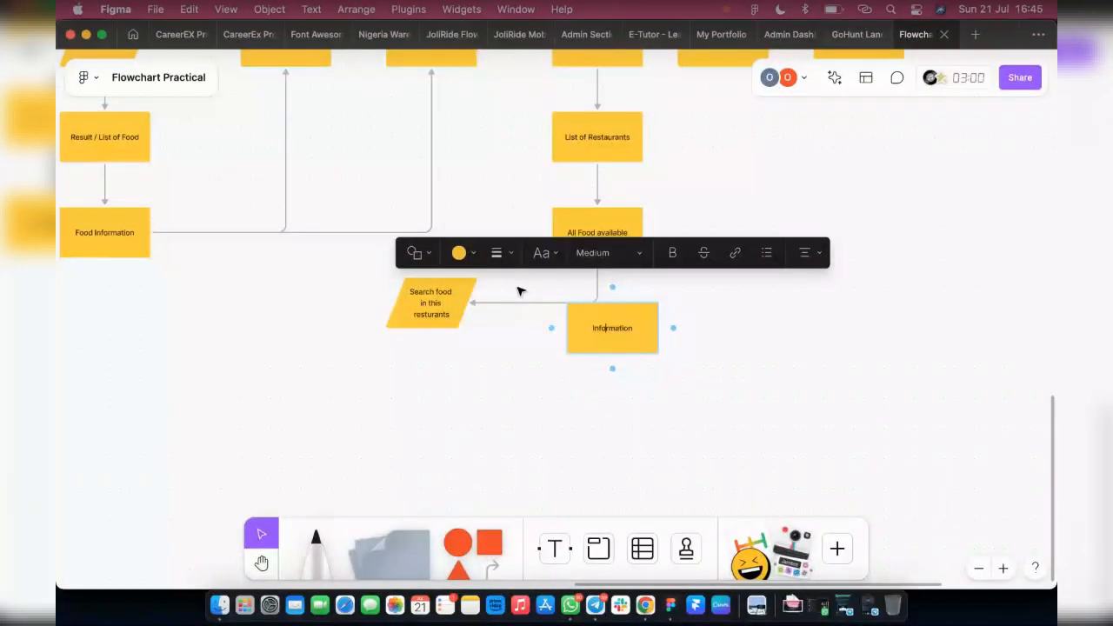
text(Food)
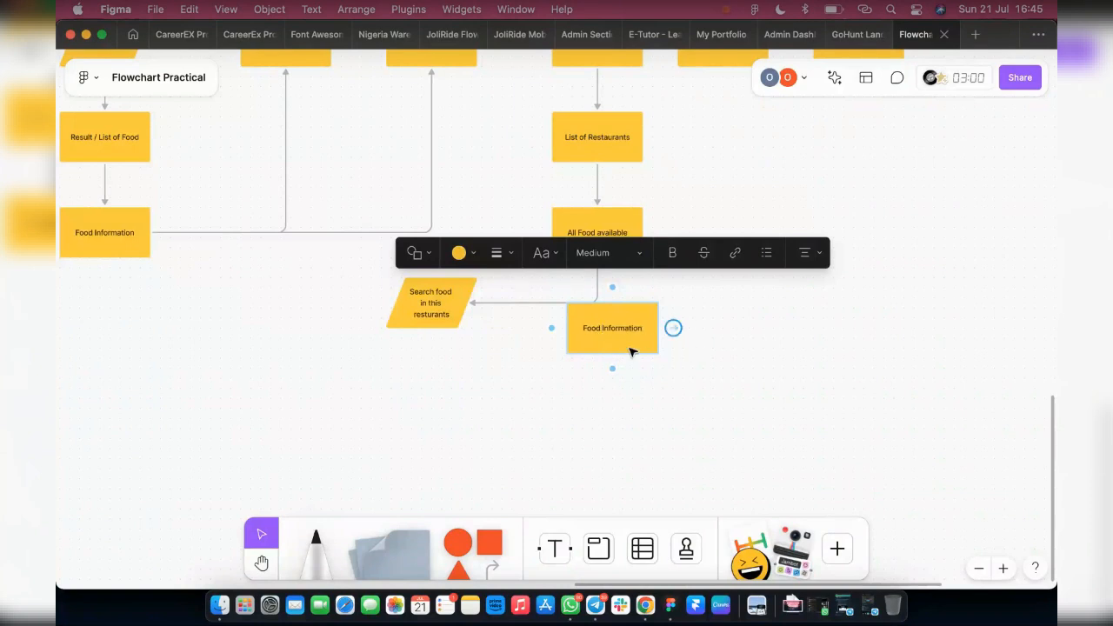
Step: Move the Search food parallelogram down and to the left, and attach its incoming arrow to its top edge
click(521, 342)
drag(425, 317, 400, 349)
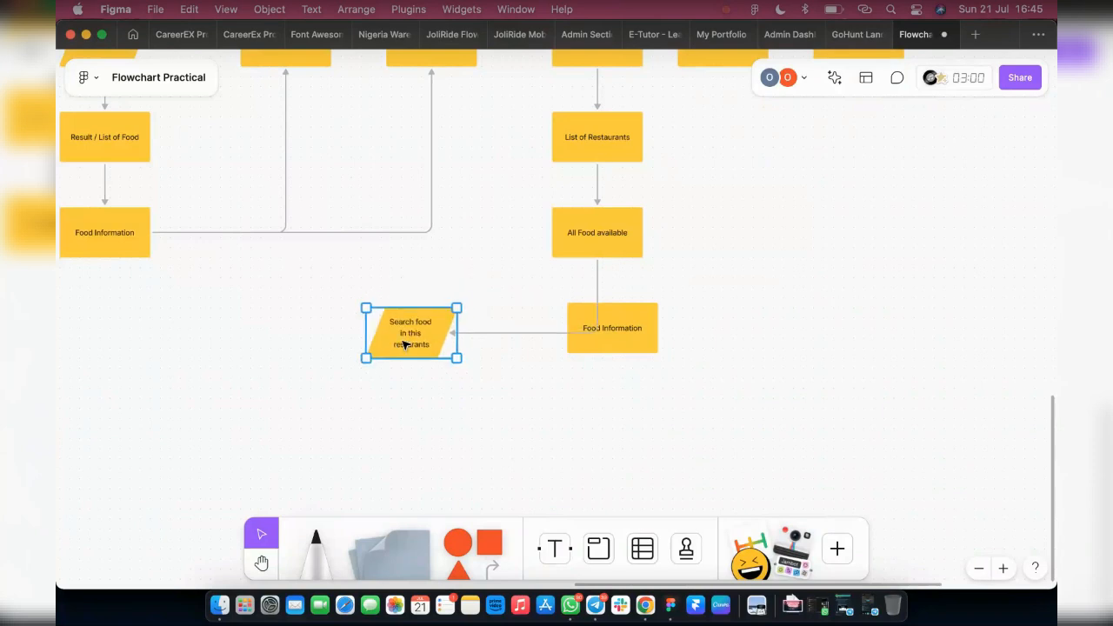
click(500, 334)
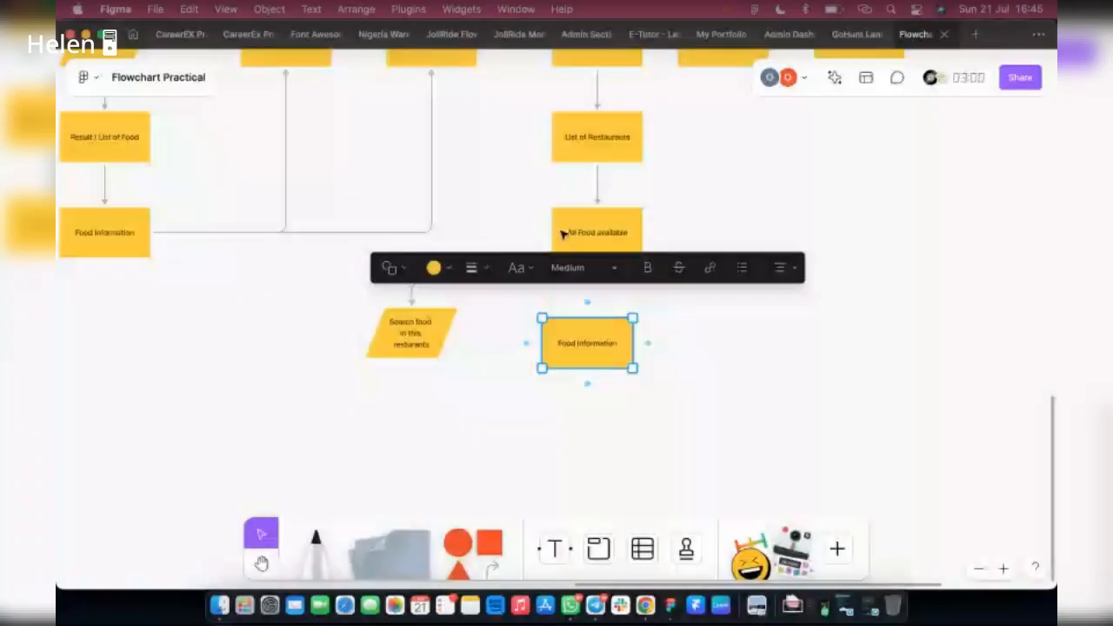
Step: Connect All Food available to the top of the new Food Information rectangle and align that rectangle with the Search food parallelogram
click(562, 234)
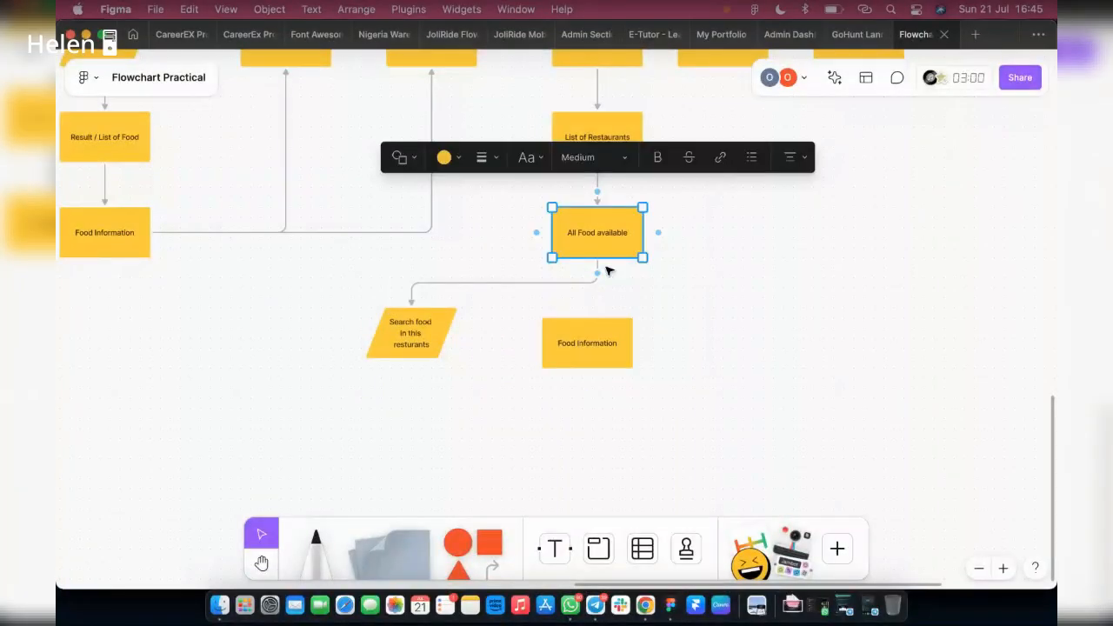
drag(561, 329, 533, 322)
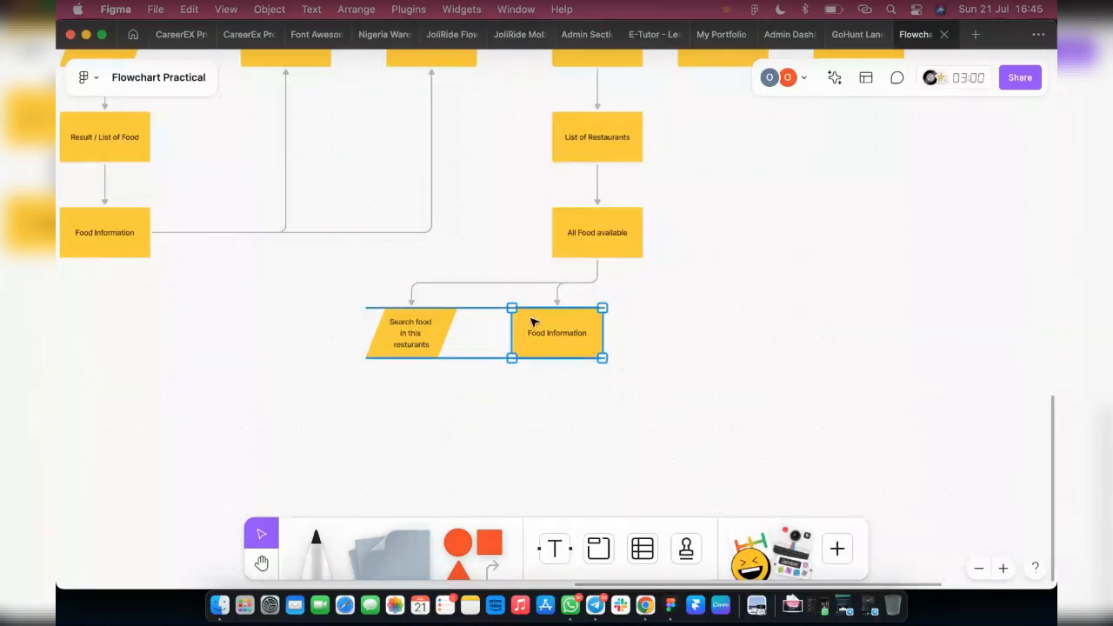
click(644, 405)
click(540, 341)
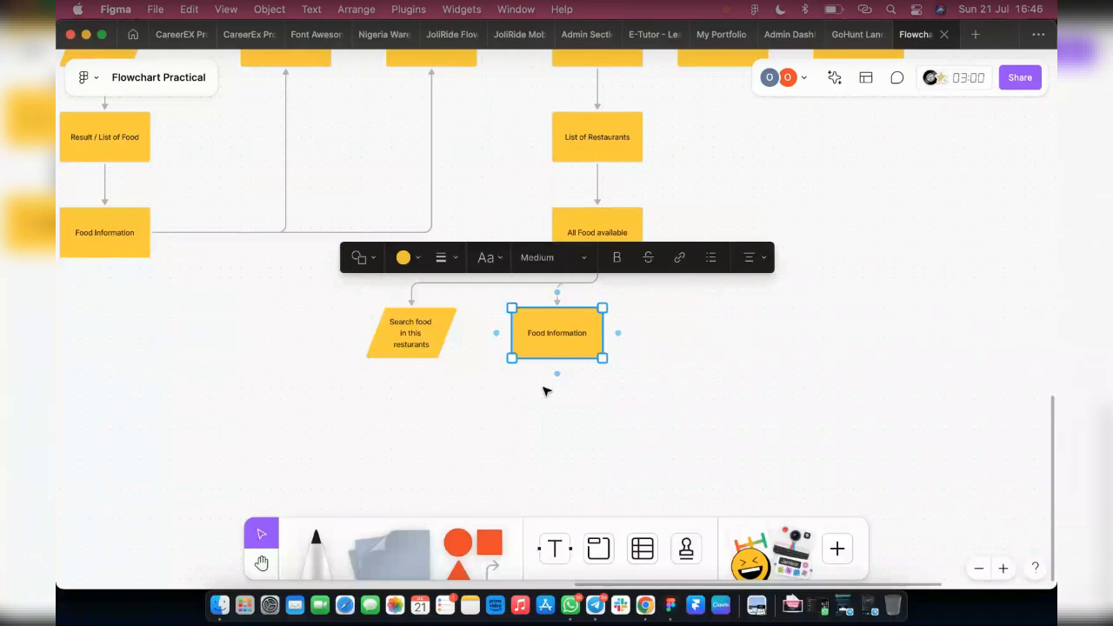
Step: Examine the restaurant list and Sort & Filter screens of the Behance case study in Chrome, and return to the Figma board
click(645, 609)
scroll(425, 363, up, 2)
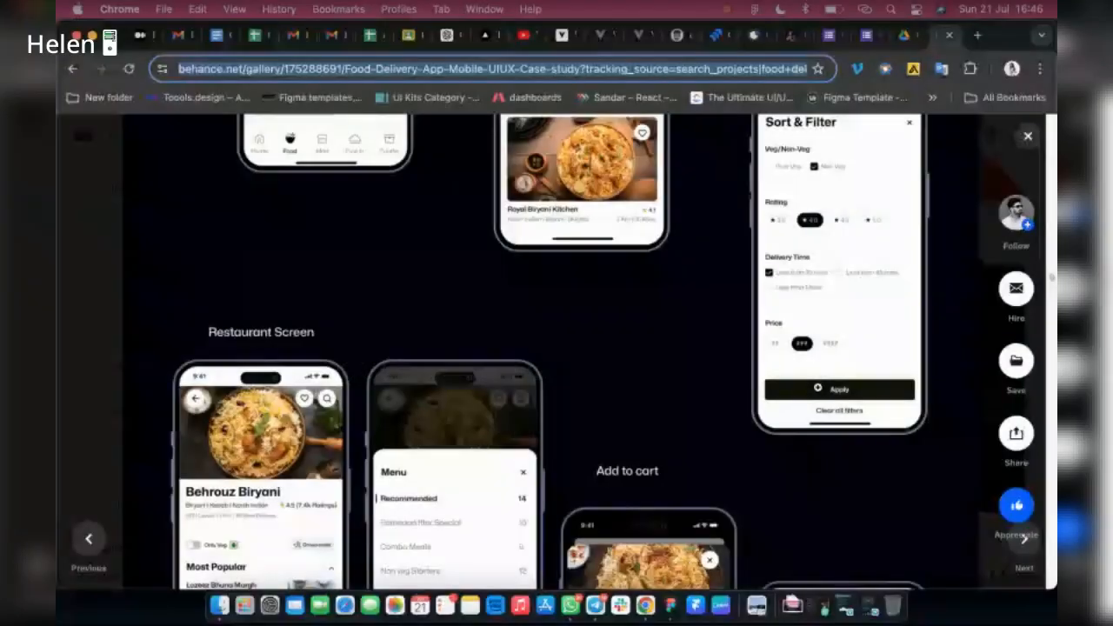
scroll(808, 307, down, 5)
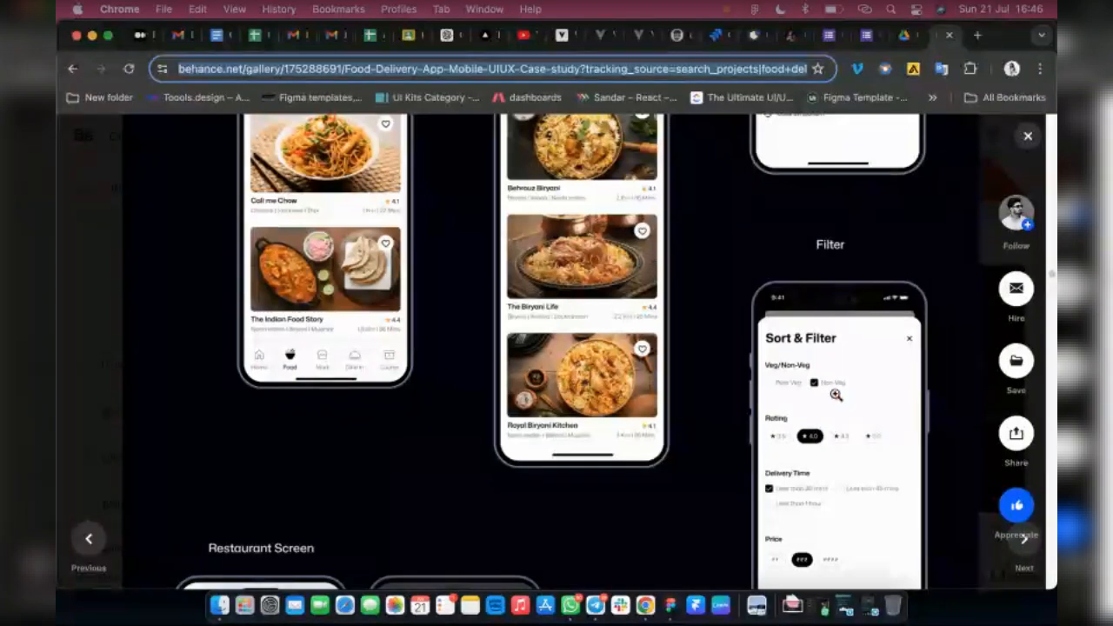
click(670, 609)
Step: Extend the label of the Search bar parallelogram beneath Home Page to "Search bar / Filter"
scroll(438, 318, up, 3)
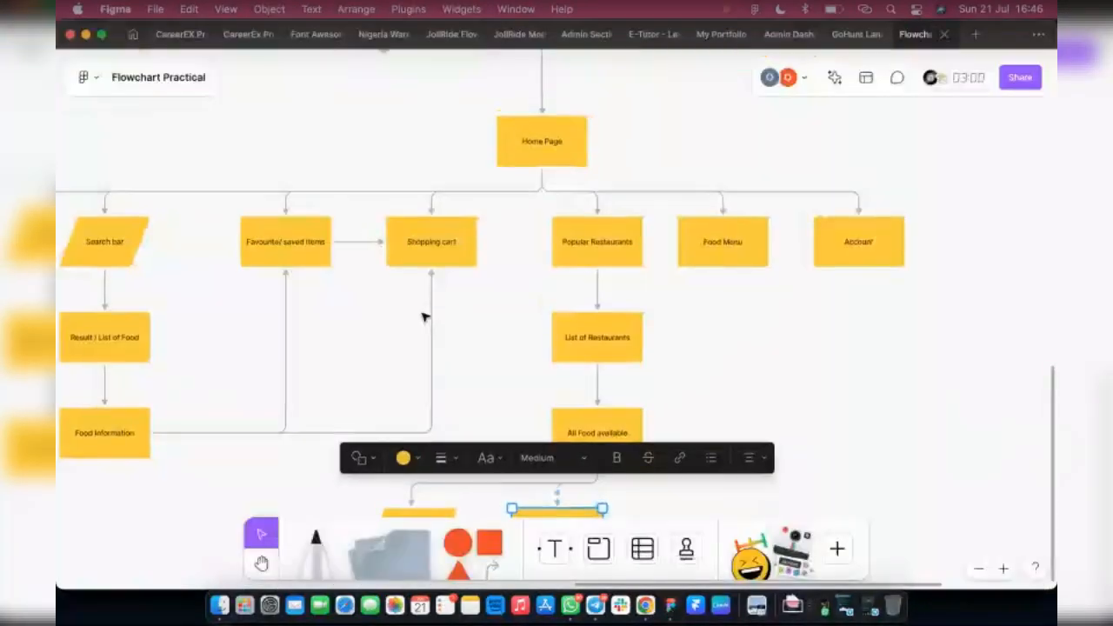
scroll(442, 333, left, 3)
scroll(298, 243, up, 5)
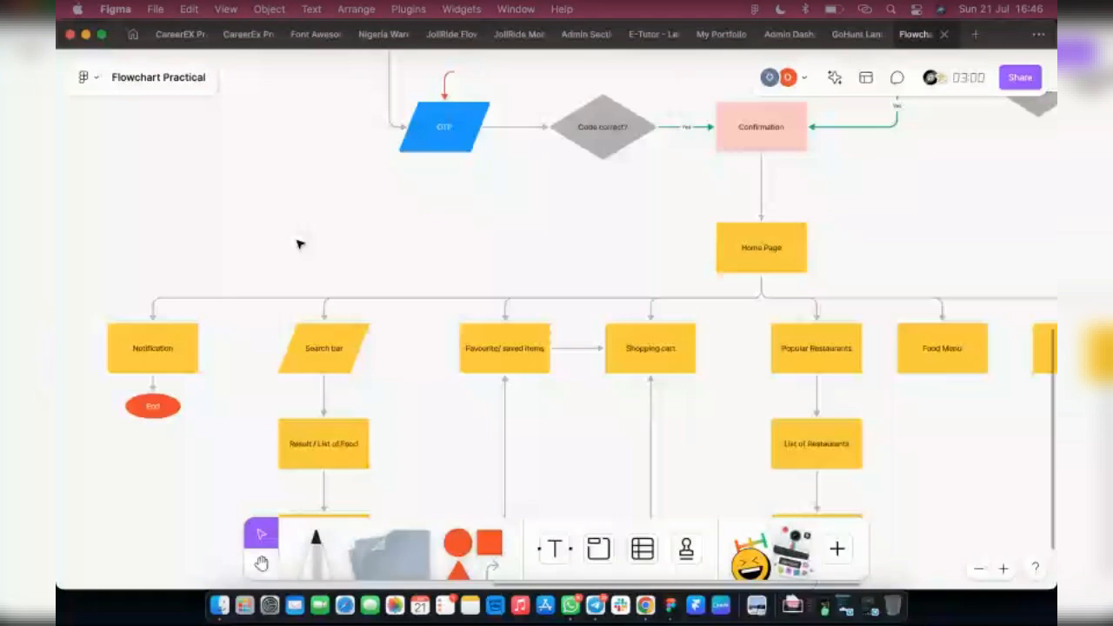
scroll(321, 295, down, 2)
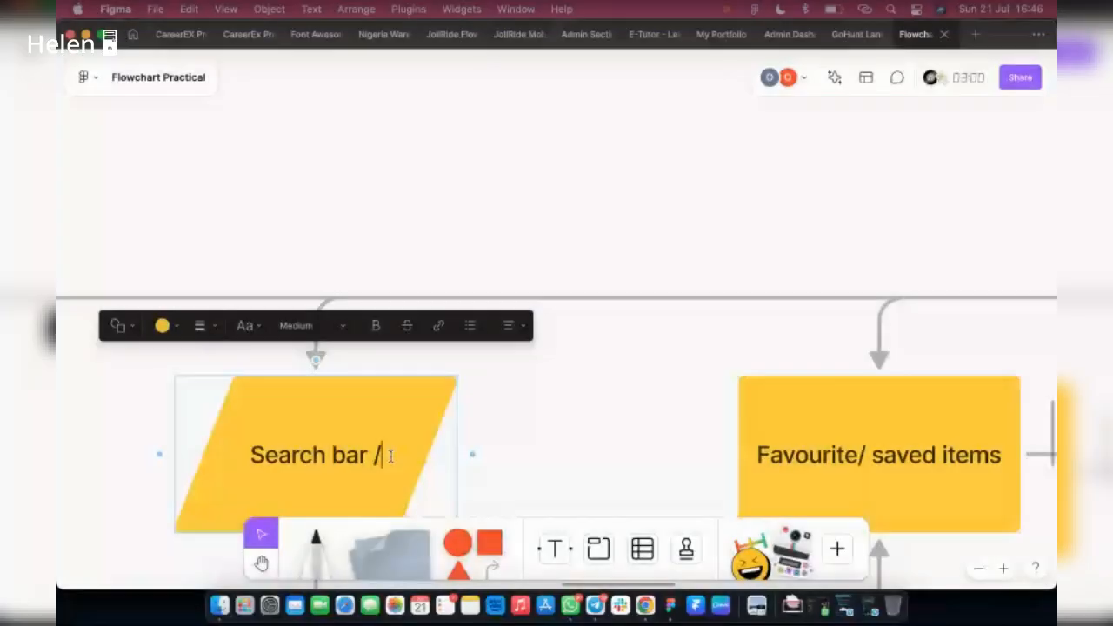
text(Fi)
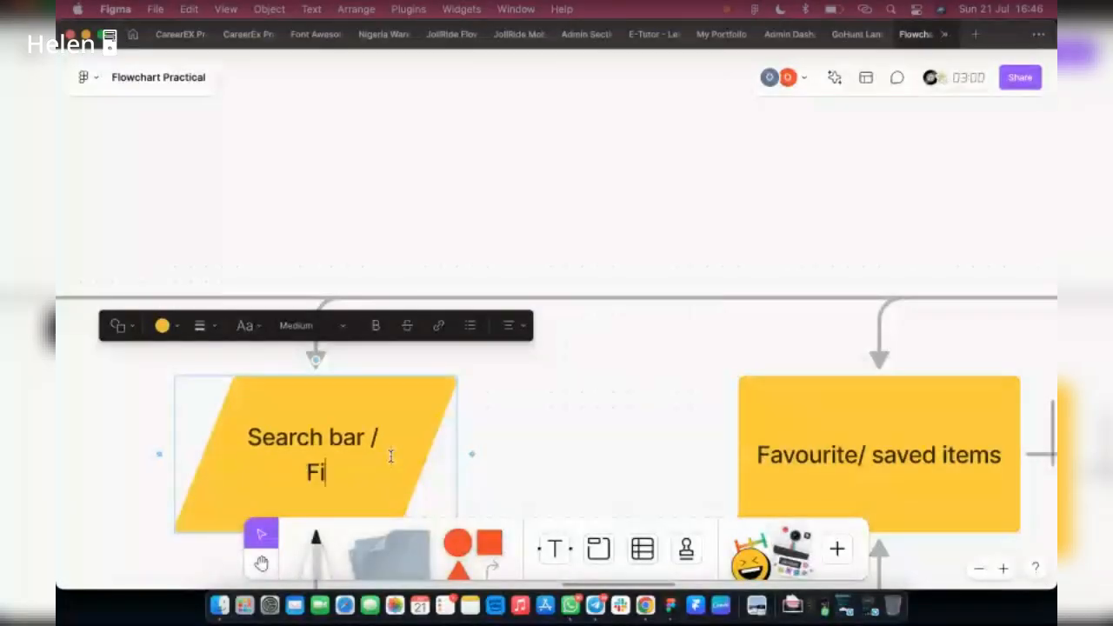
text(lter)
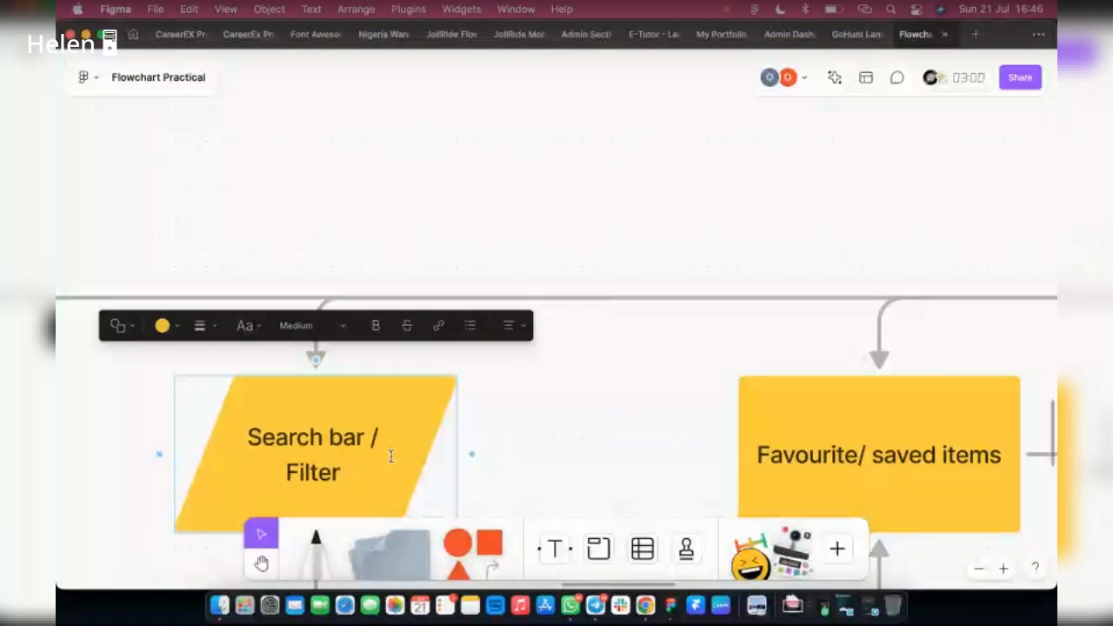
click(640, 254)
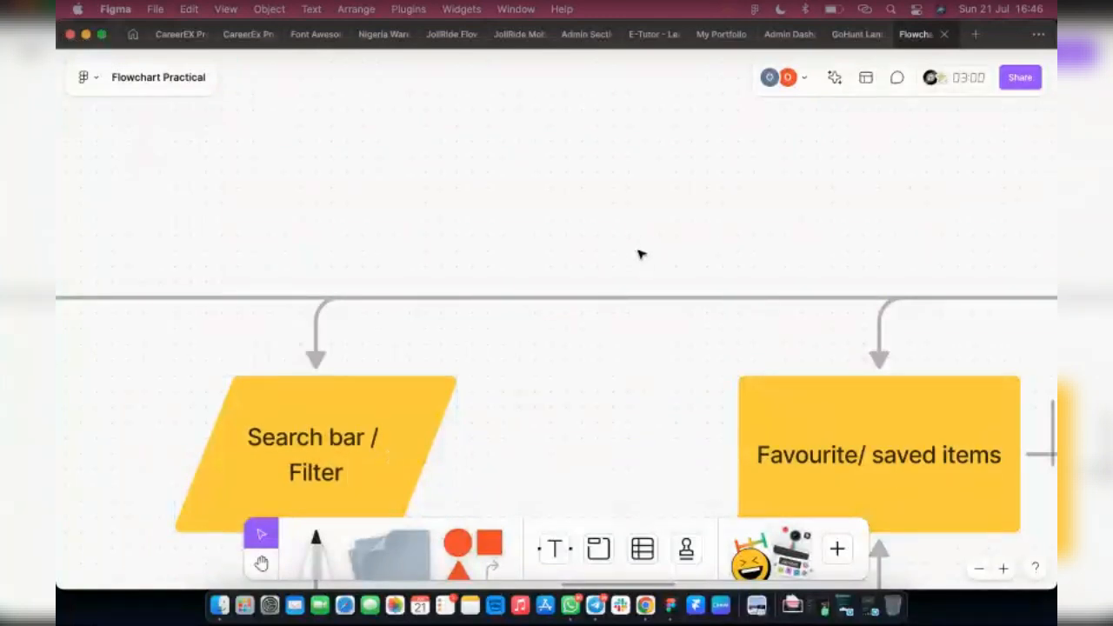
Step: Review the flow from Search bar / Filter to Food Information, and the Popular Restaurants branch down to its last shapes
scroll(470, 274, down, 3)
scroll(459, 278, down, 3)
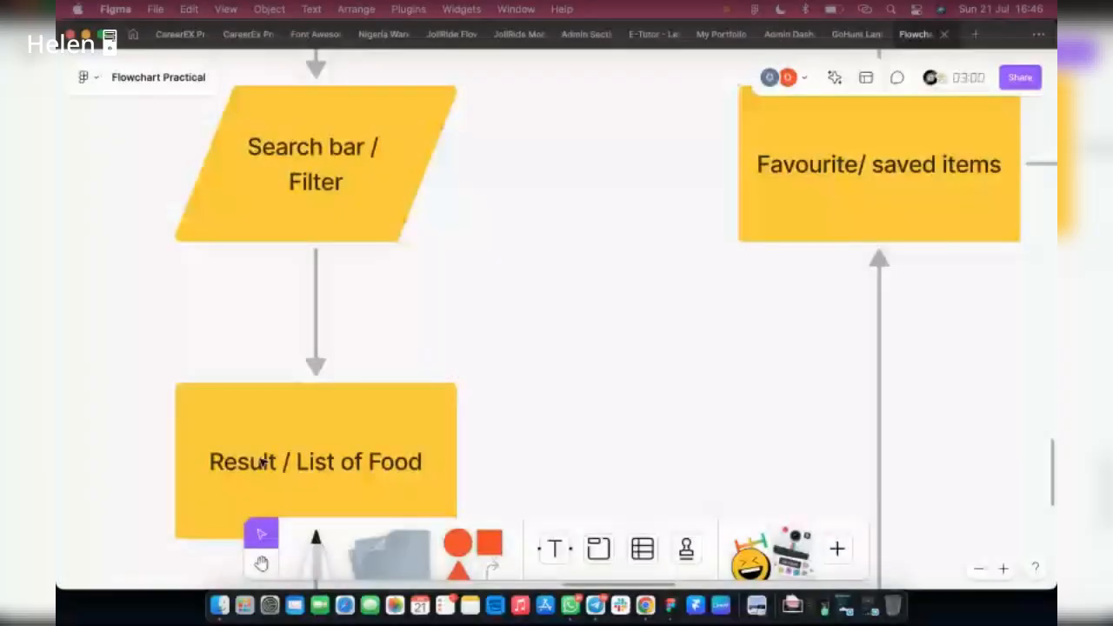
scroll(461, 271, down, 3)
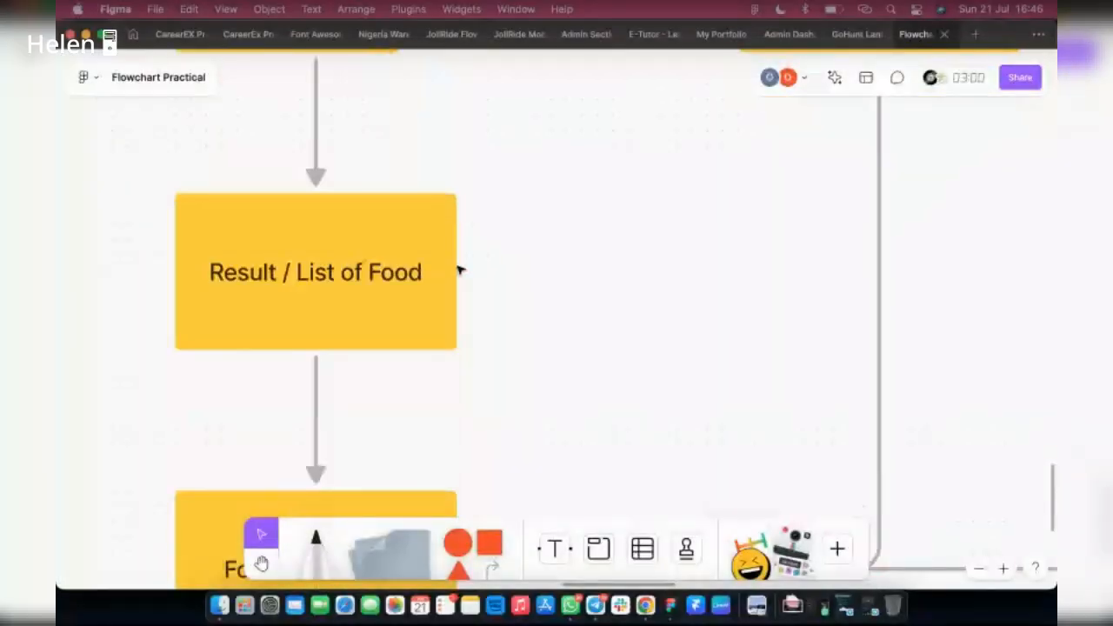
scroll(461, 271, down, 2)
scroll(405, 287, down, 5)
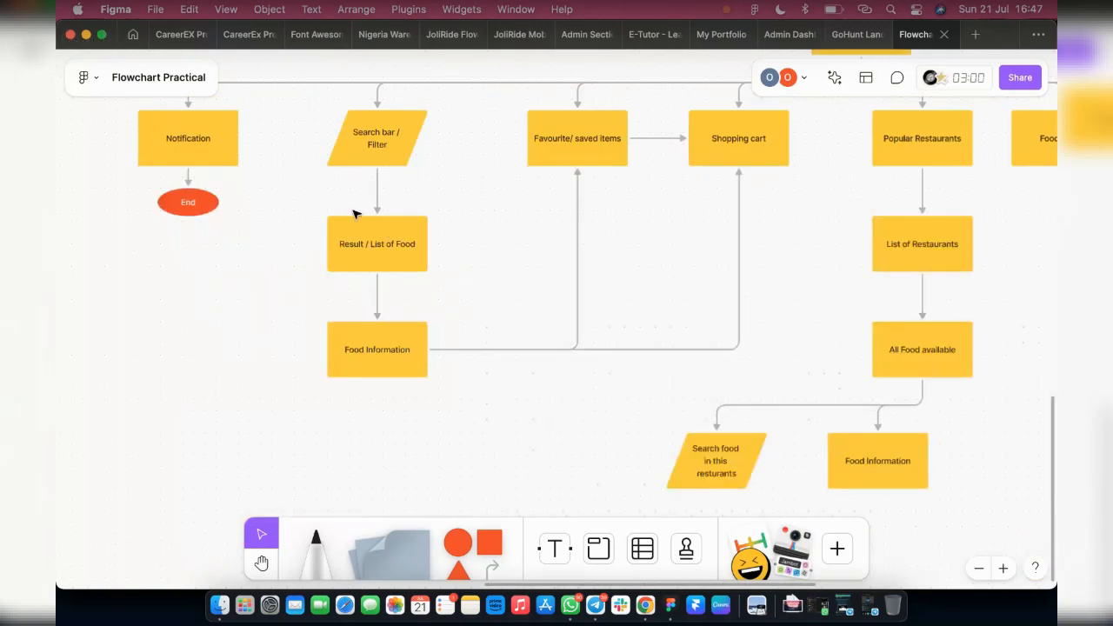
scroll(526, 299, right, 3)
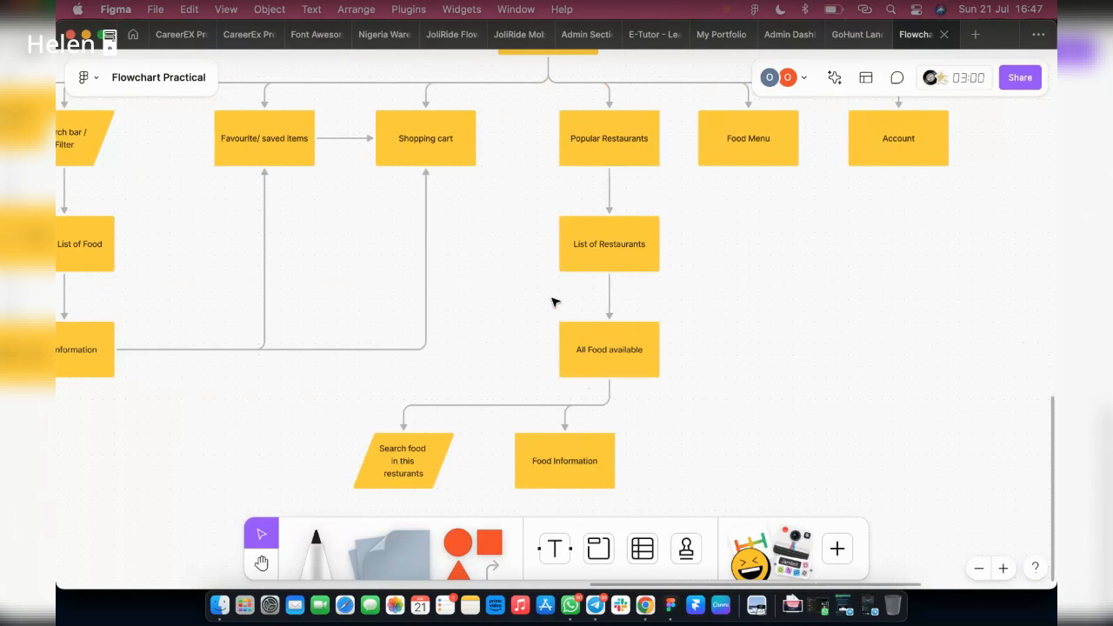
scroll(552, 302, up, 3)
scroll(594, 293, down, 5)
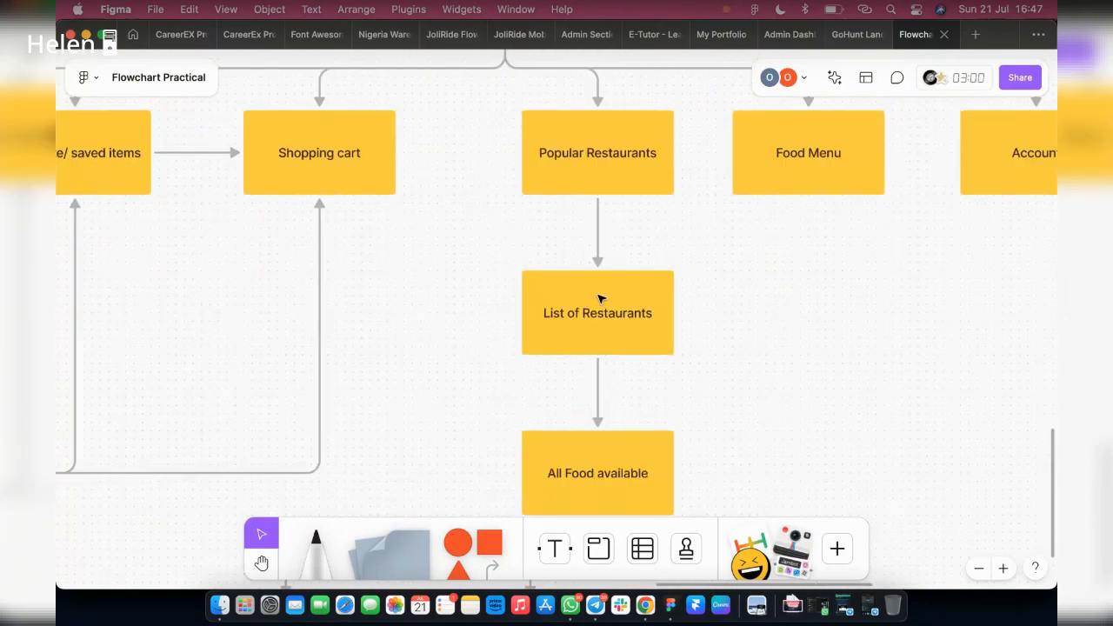
scroll(601, 299, down, 4)
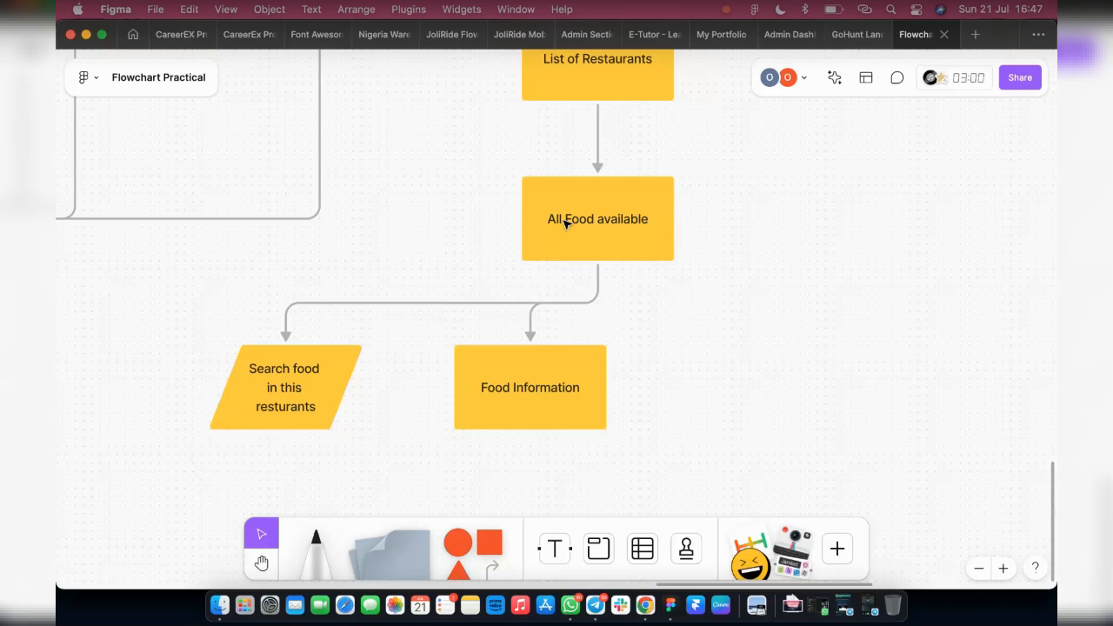
Step: Reattach the start of the Search food arrow to the left side of List of Restaurants and shift its vertical segment to the right
scroll(598, 229, up, 1)
click(599, 231)
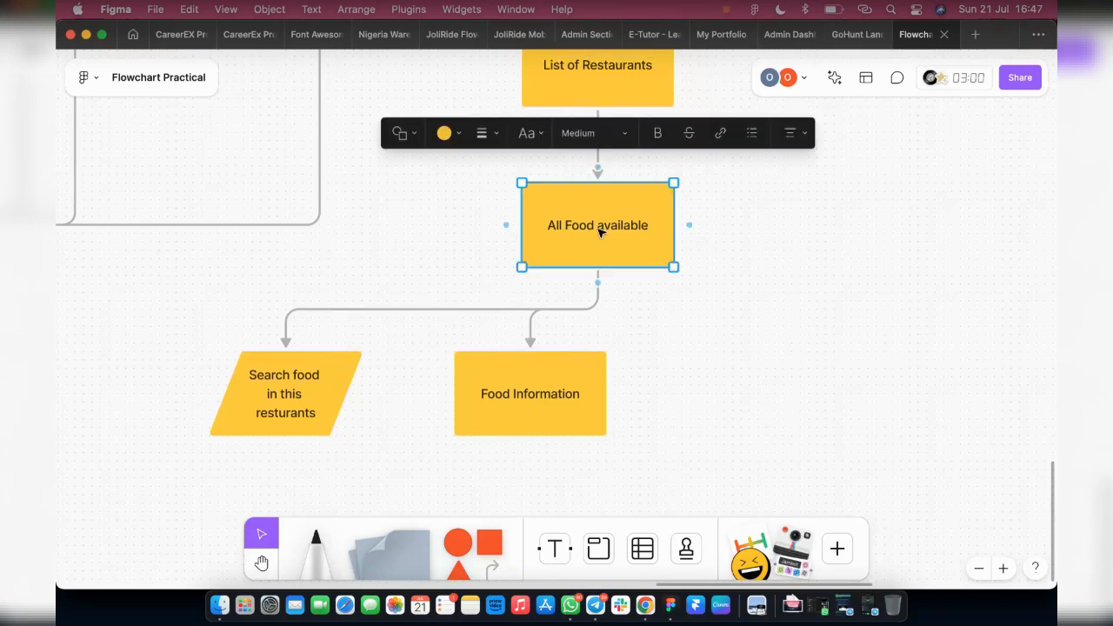
click(462, 311)
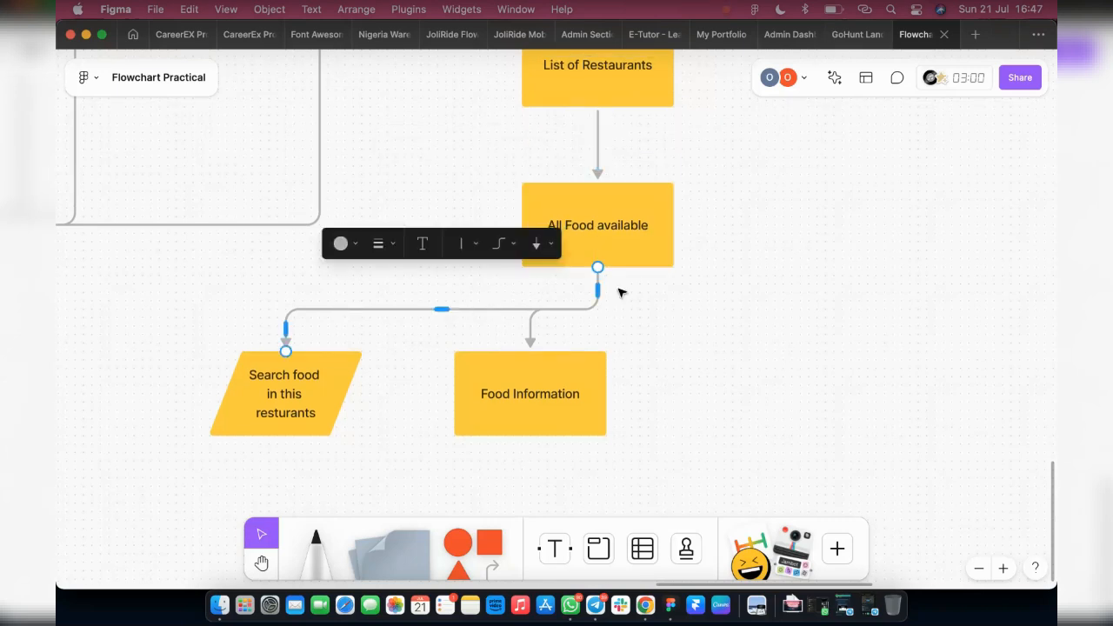
drag(597, 271, 546, 96)
click(285, 165)
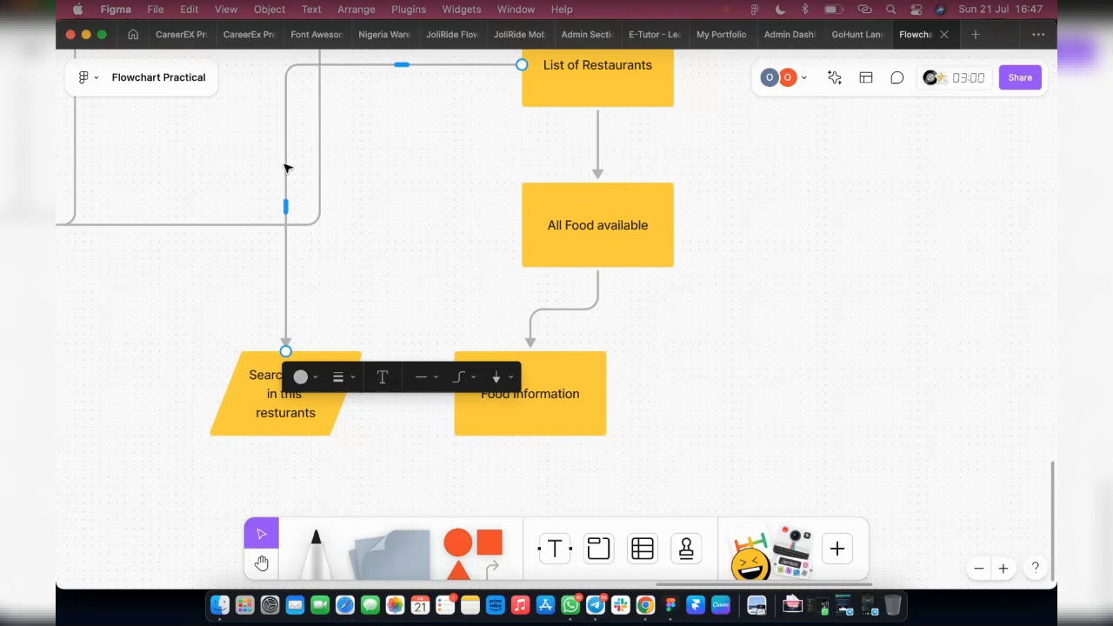
drag(286, 206, 449, 239)
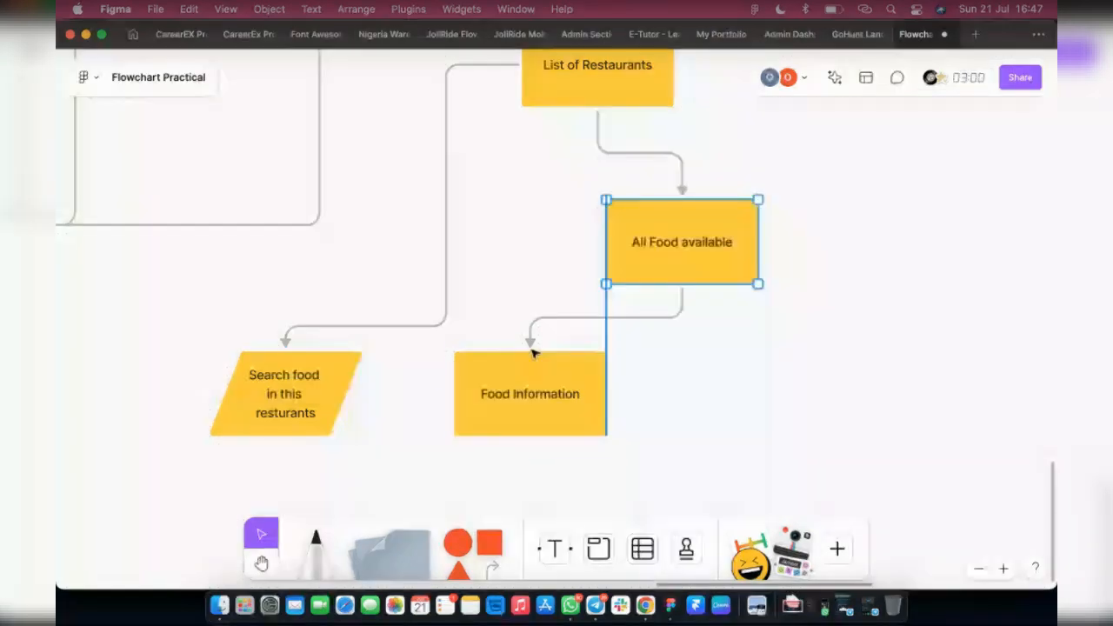
Step: Move Food Information directly beneath All Food available, and the Search food parallelogram up beside All Food available
drag(533, 352, 648, 393)
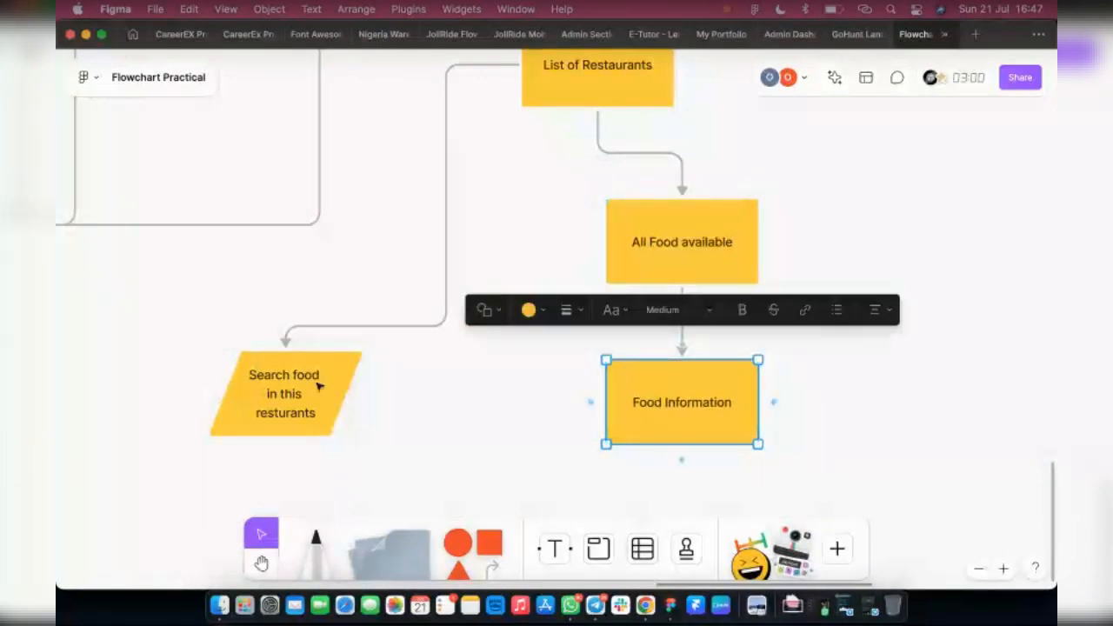
drag(308, 375, 452, 244)
Step: Add a connected rectangle below the Search food parallelogram and label it "Result/ list of Food"
drag(445, 308, 376, 448)
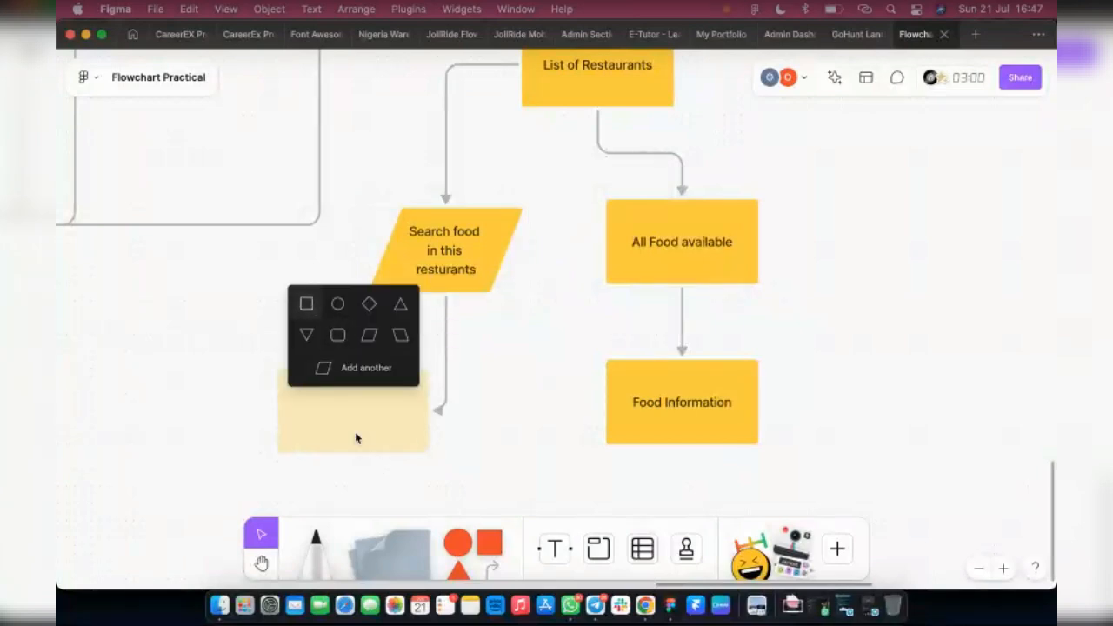
click(429, 449)
text(Result)
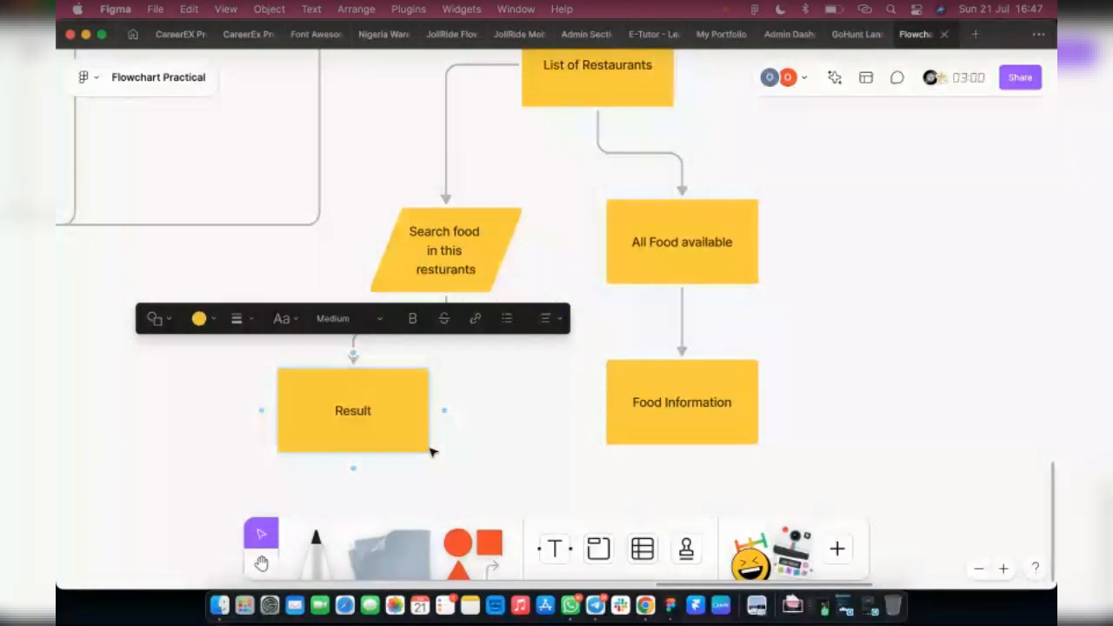
text(/)
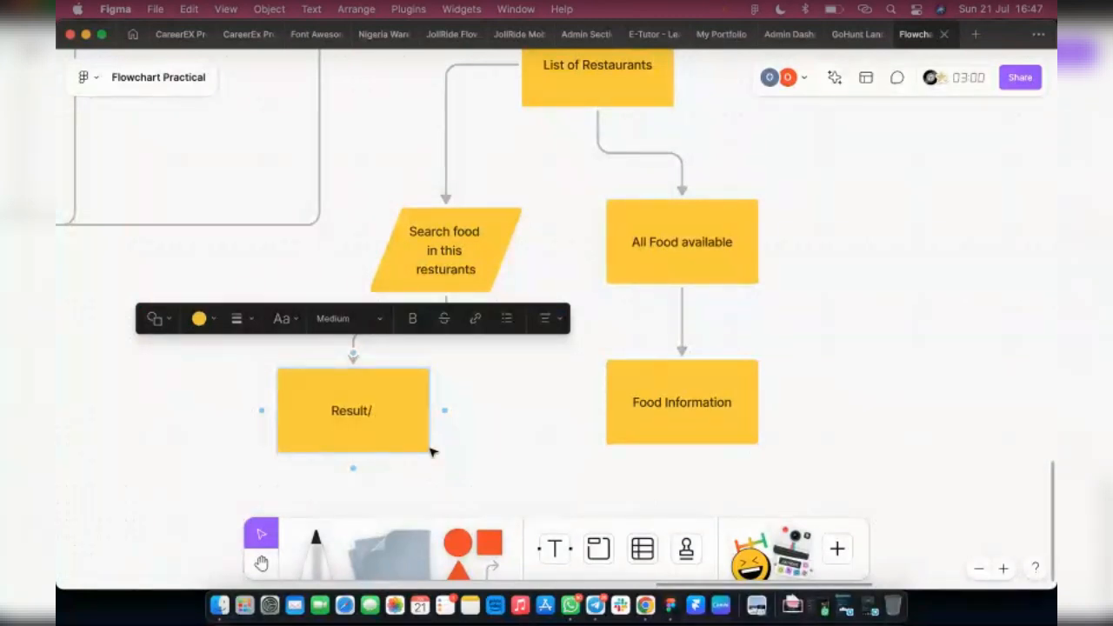
text( list of F)
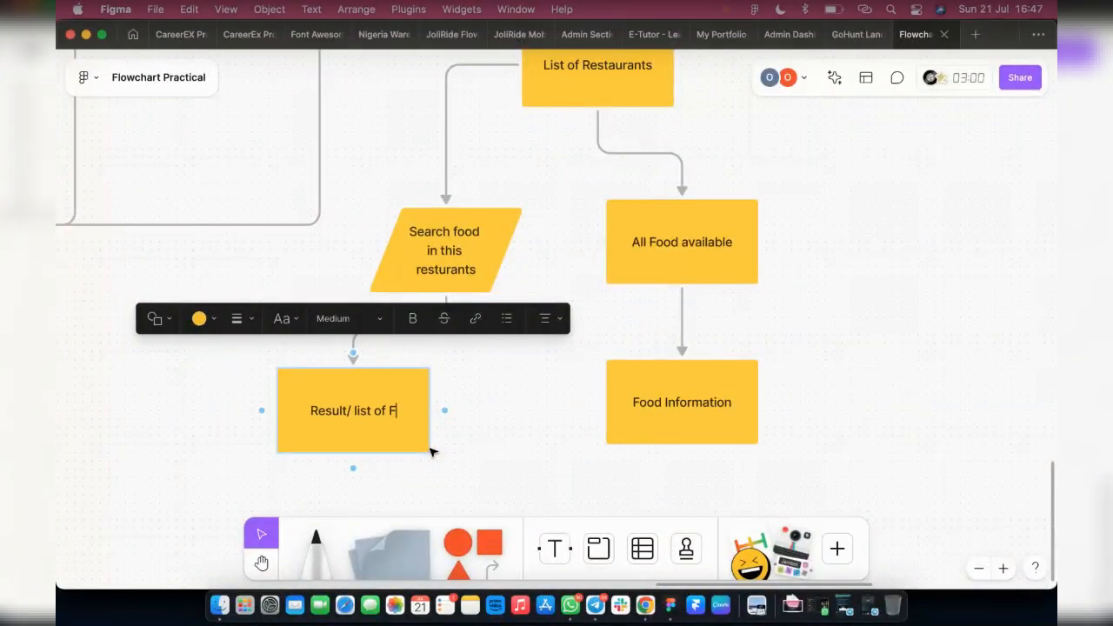
text(ood)
key(Escape)
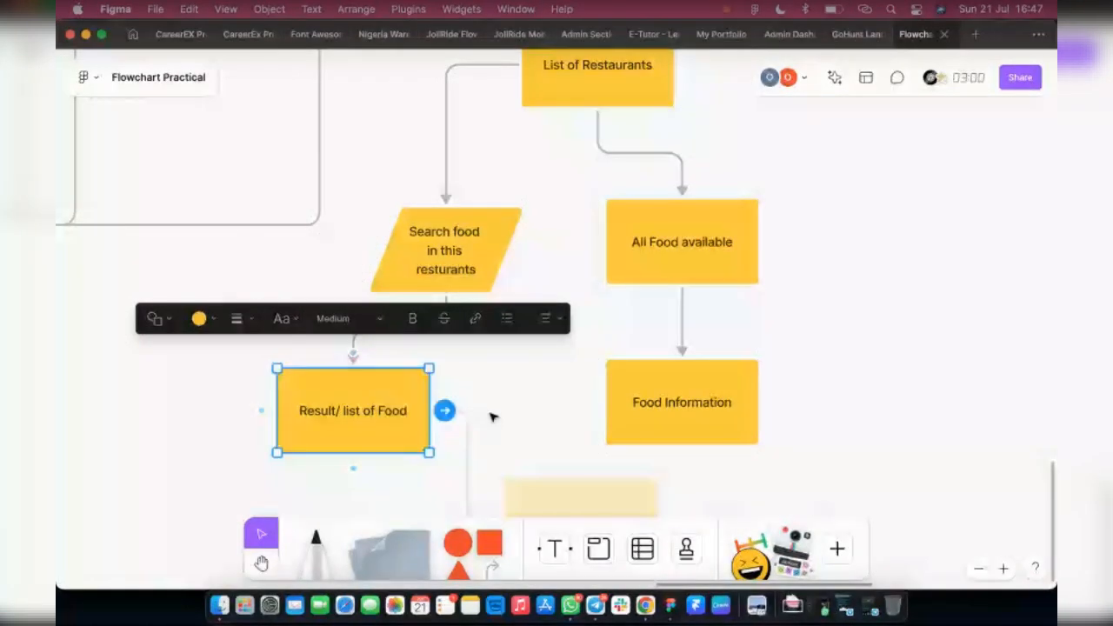
Step: Connect Result/ list of Food to Food Information with an arrow and move Food Information so both shapes are level
drag(445, 411, 643, 410)
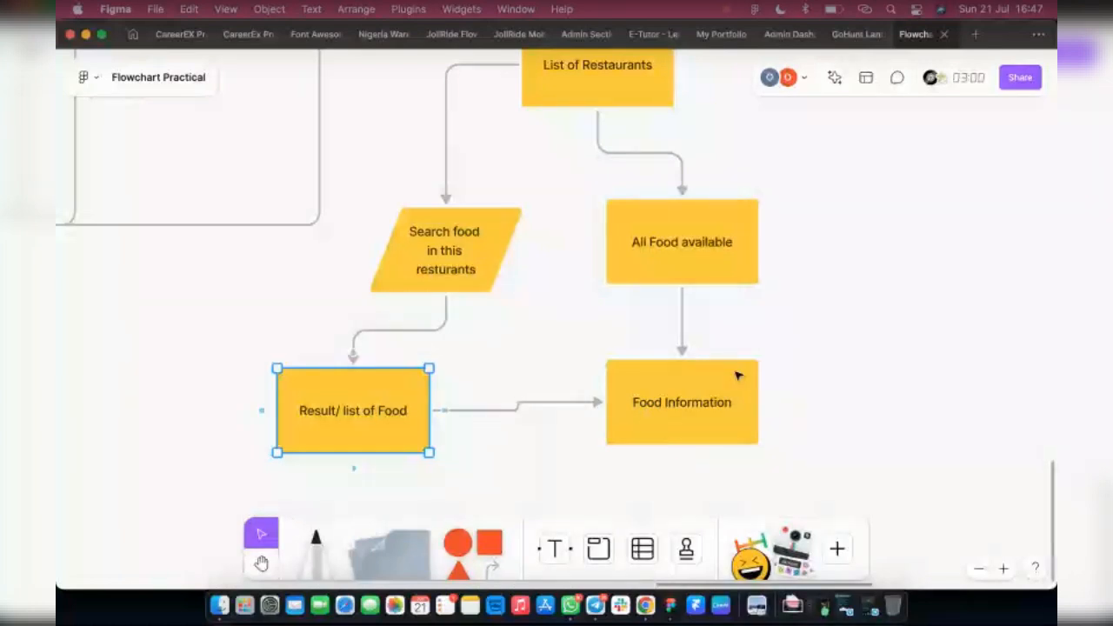
click(848, 402)
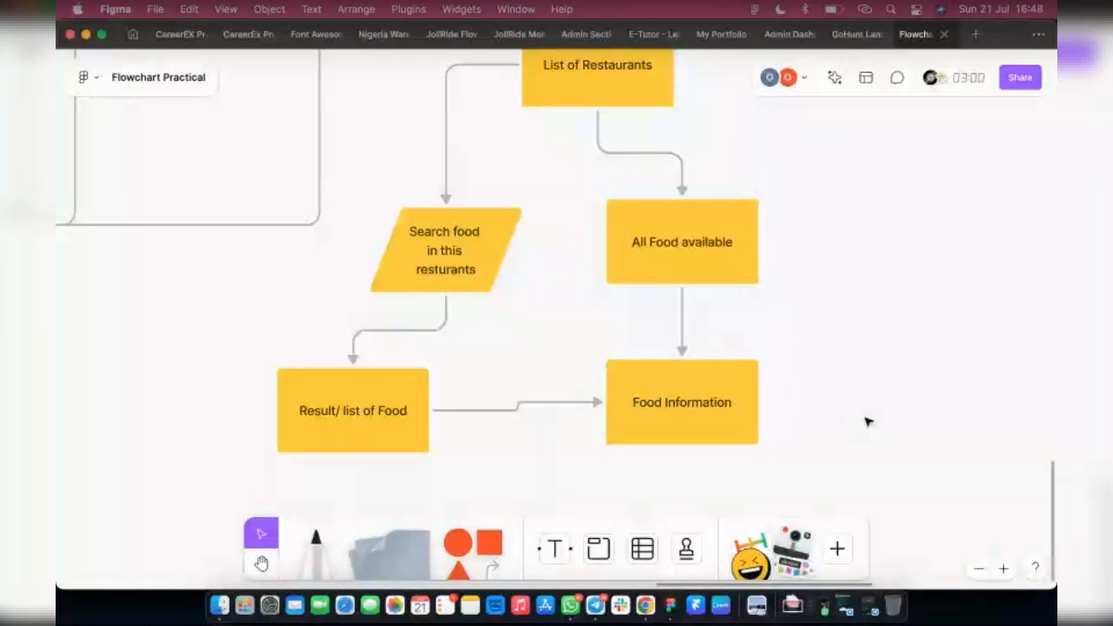
scroll(861, 418, down, 5)
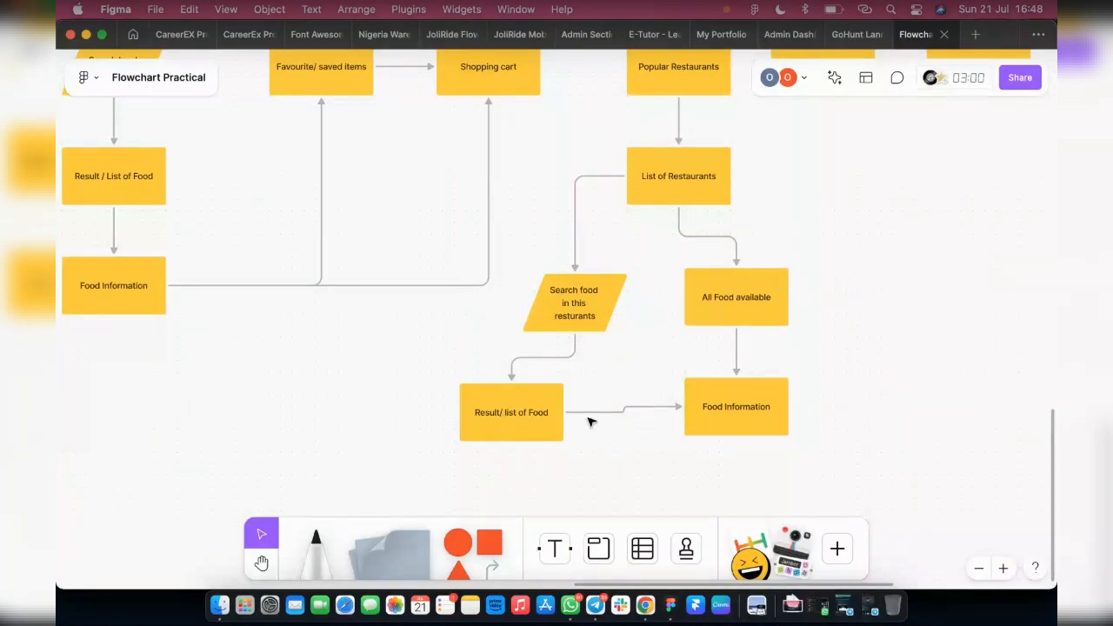
click(561, 417)
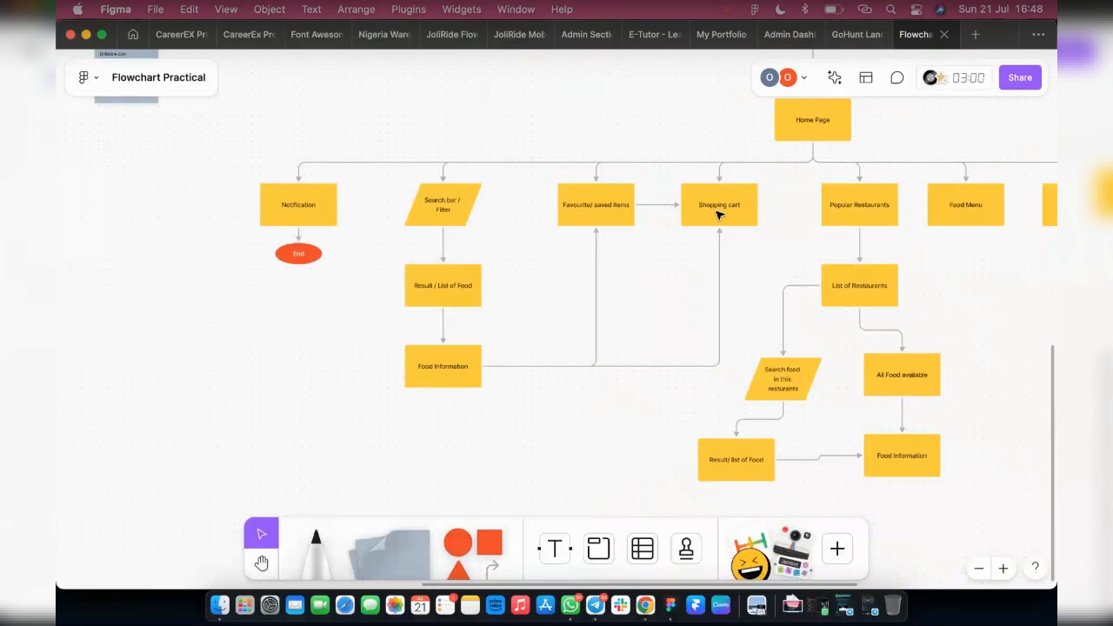
scroll(718, 215, right, 5)
scroll(783, 348, down, 4)
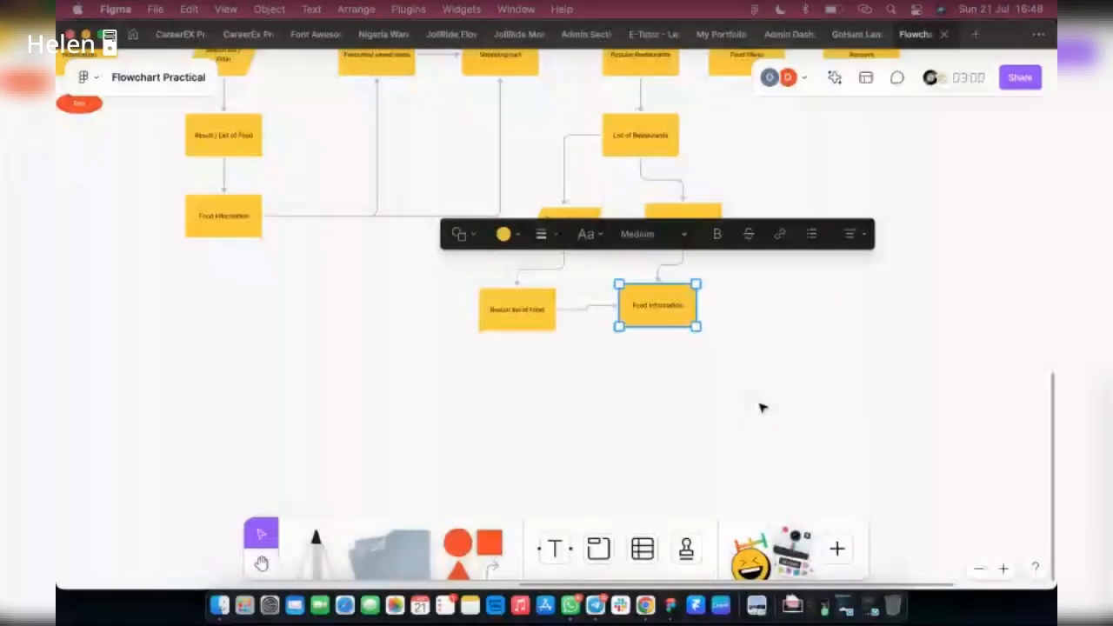
click(762, 408)
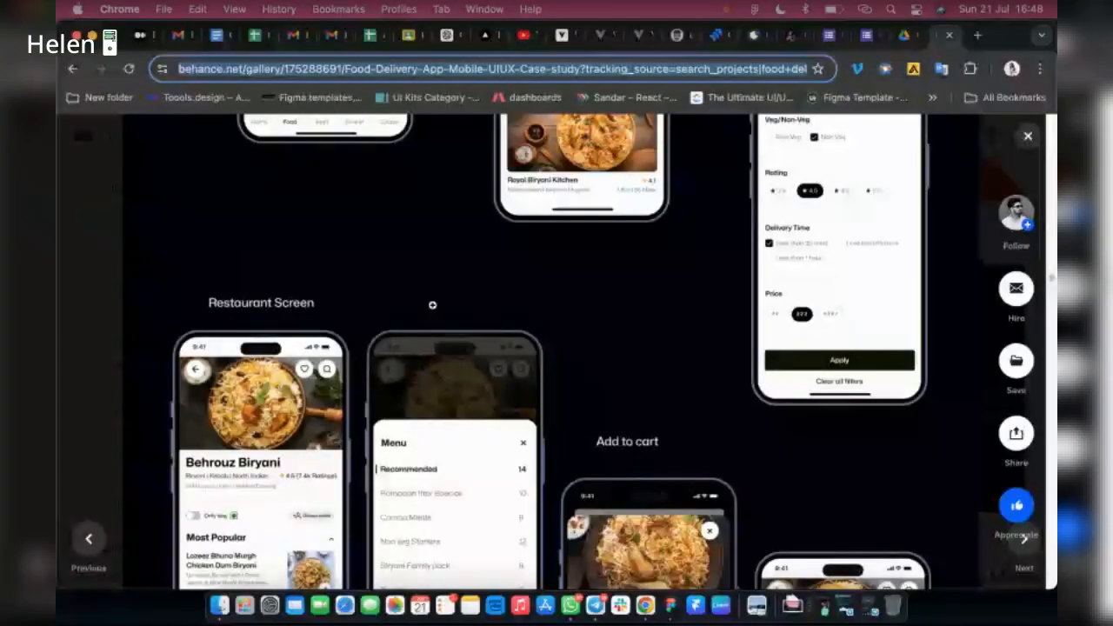
Step: Examine the Restaurant Screen and Add to cart designs of the Behance case study in Chrome, and return to the Figma board
scroll(432, 304, down, 3)
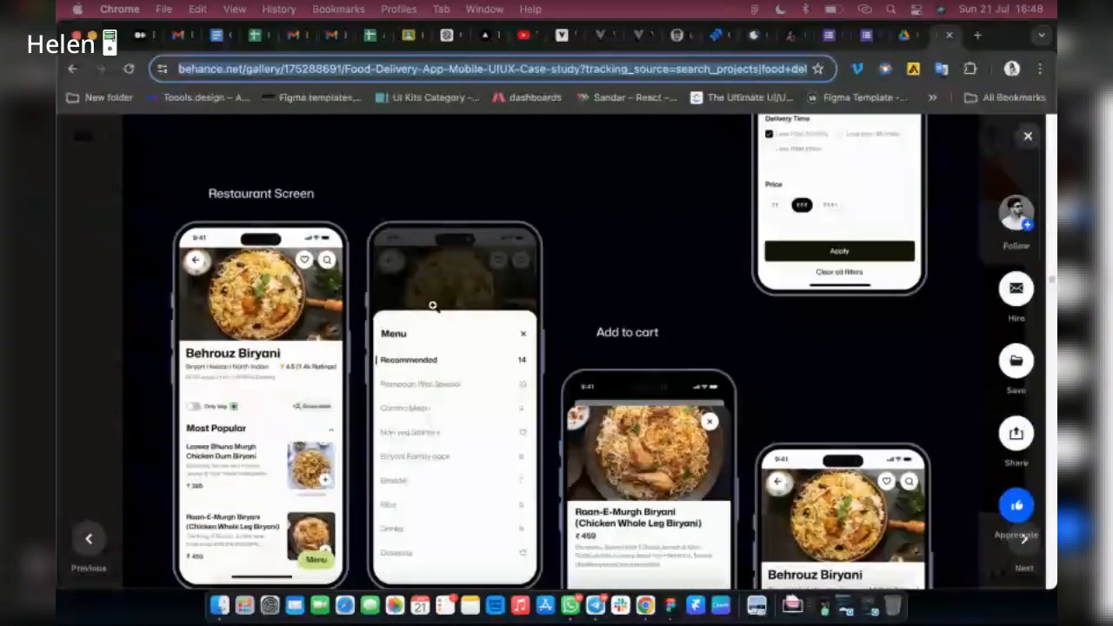
scroll(432, 305, down, 6)
scroll(162, 282, up, 3)
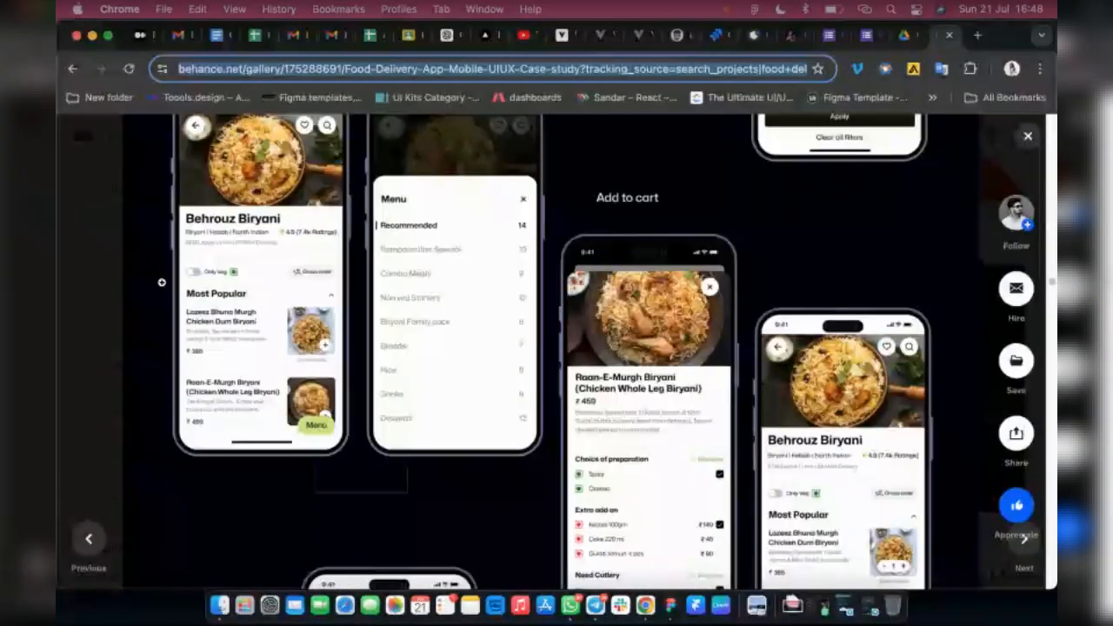
click(669, 609)
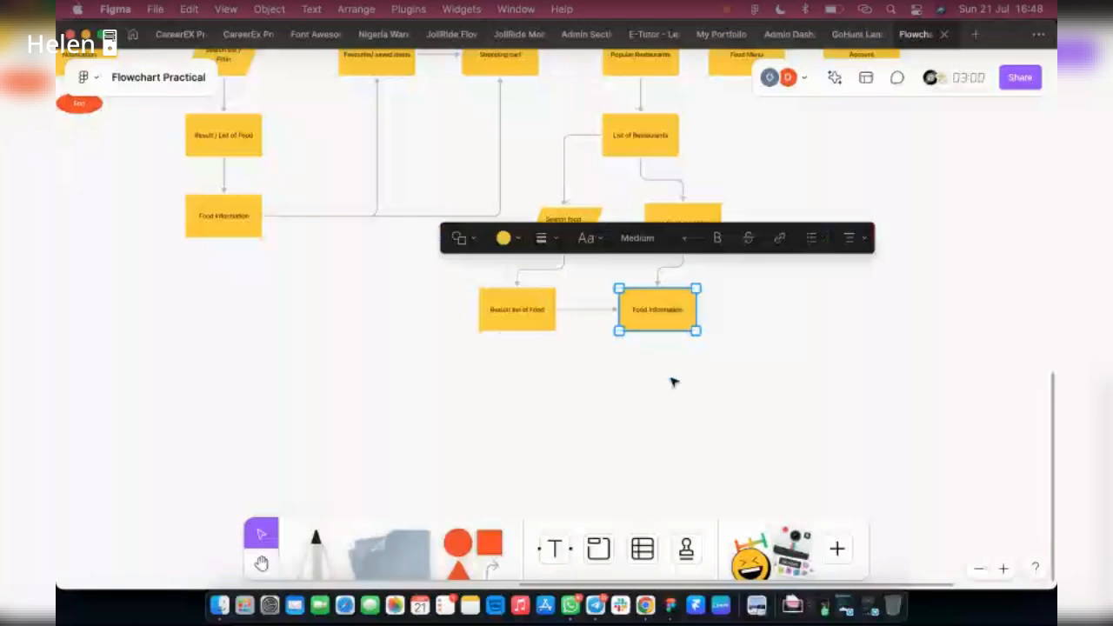
Step: Add a connected shape beneath the Food Information box of the Popular Restaurants branch and change it to a diamond
scroll(671, 380, up, 5)
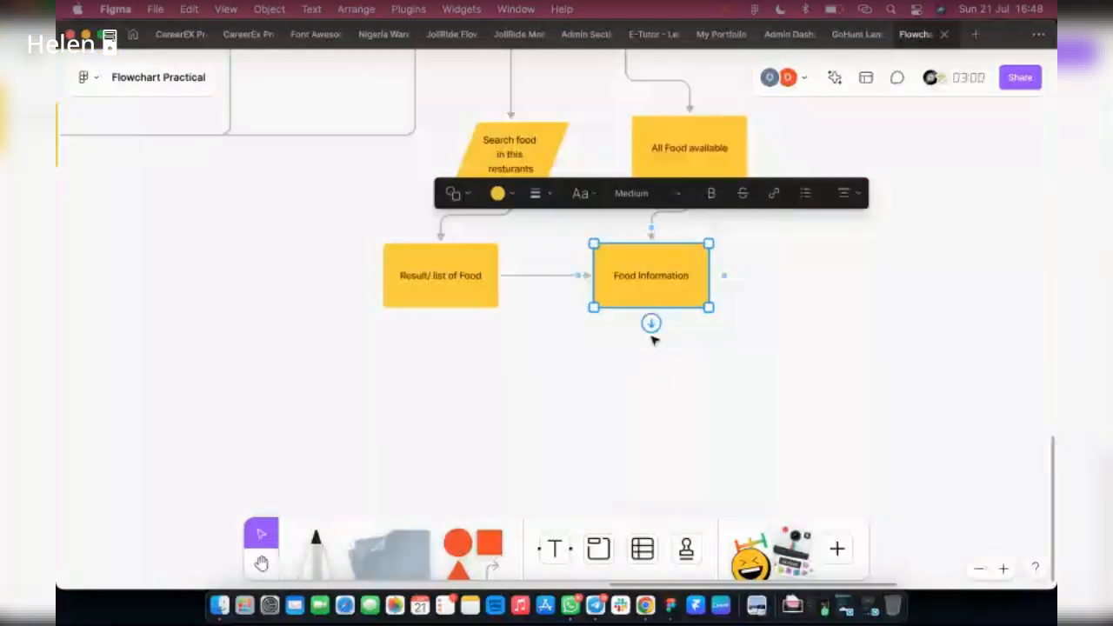
click(652, 323)
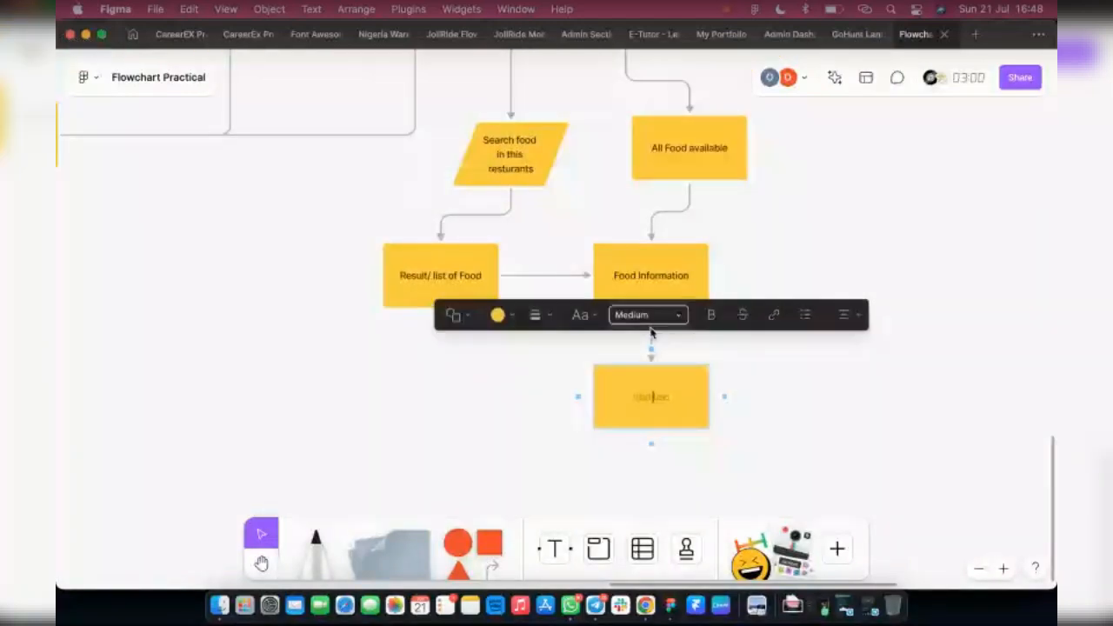
click(505, 316)
click(453, 315)
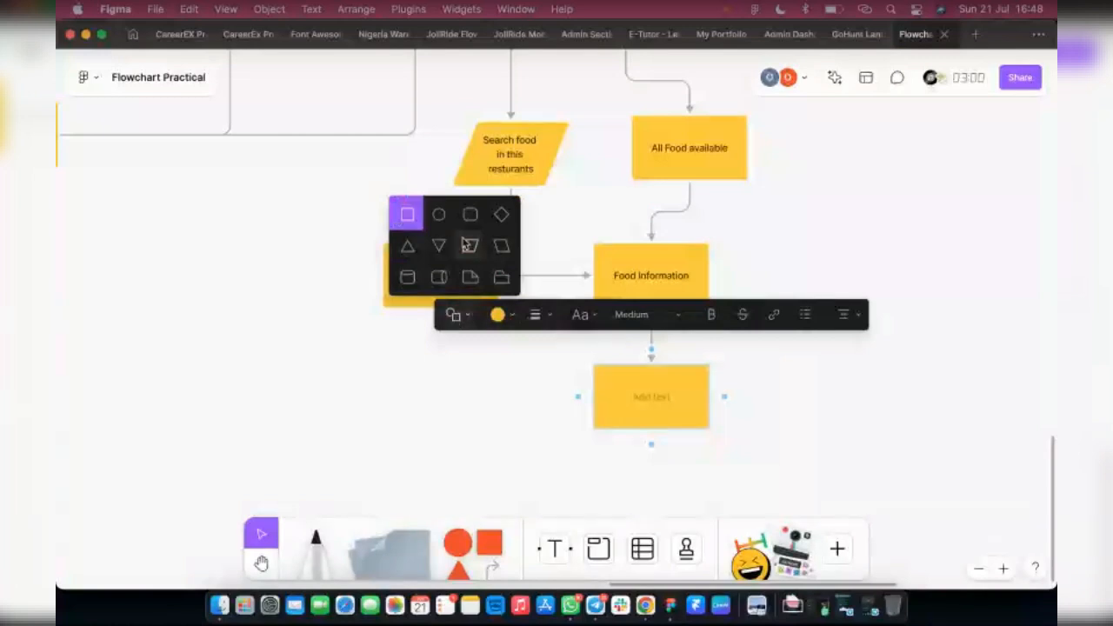
click(502, 214)
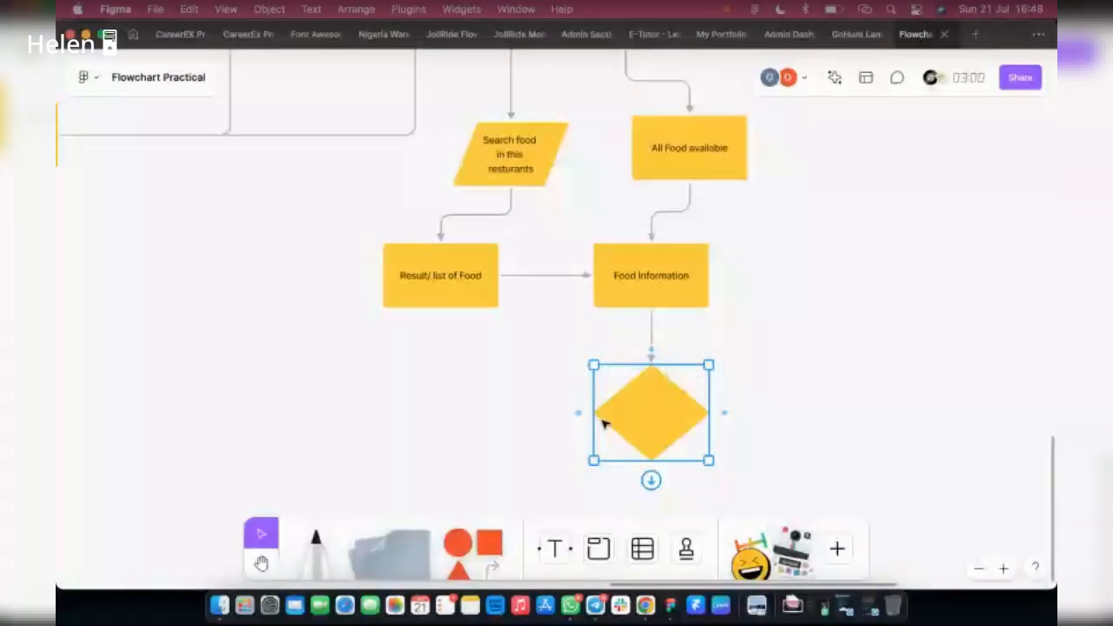
Step: Widen the new diamond on both sides, centred under Food Information, and label it "Buying now?"
drag(594, 423, 547, 406)
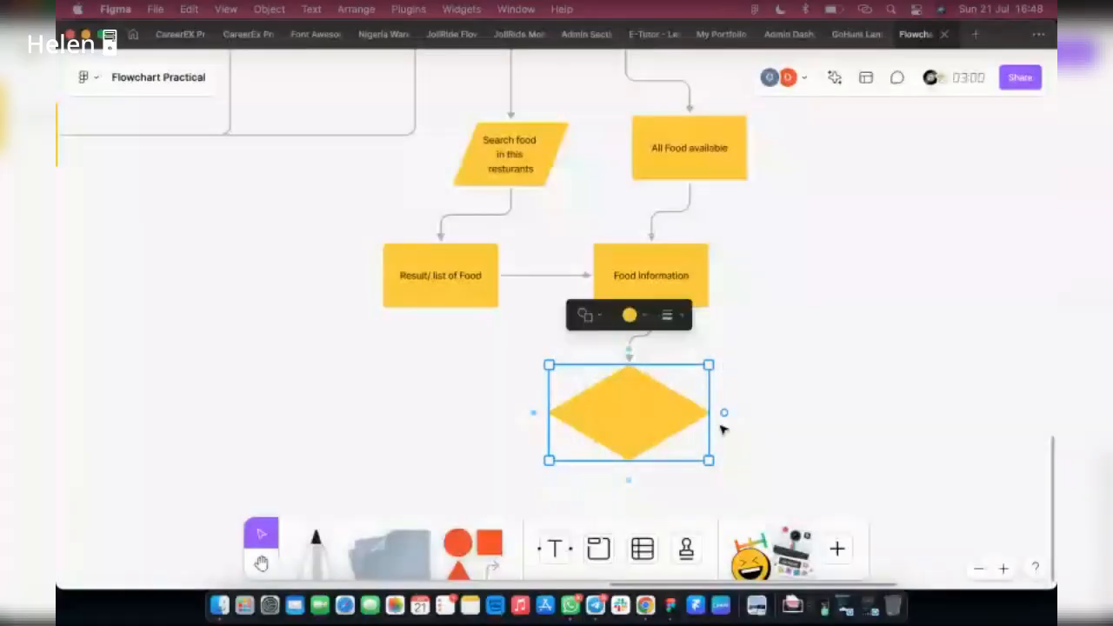
drag(711, 426, 648, 414)
double_click(651, 412)
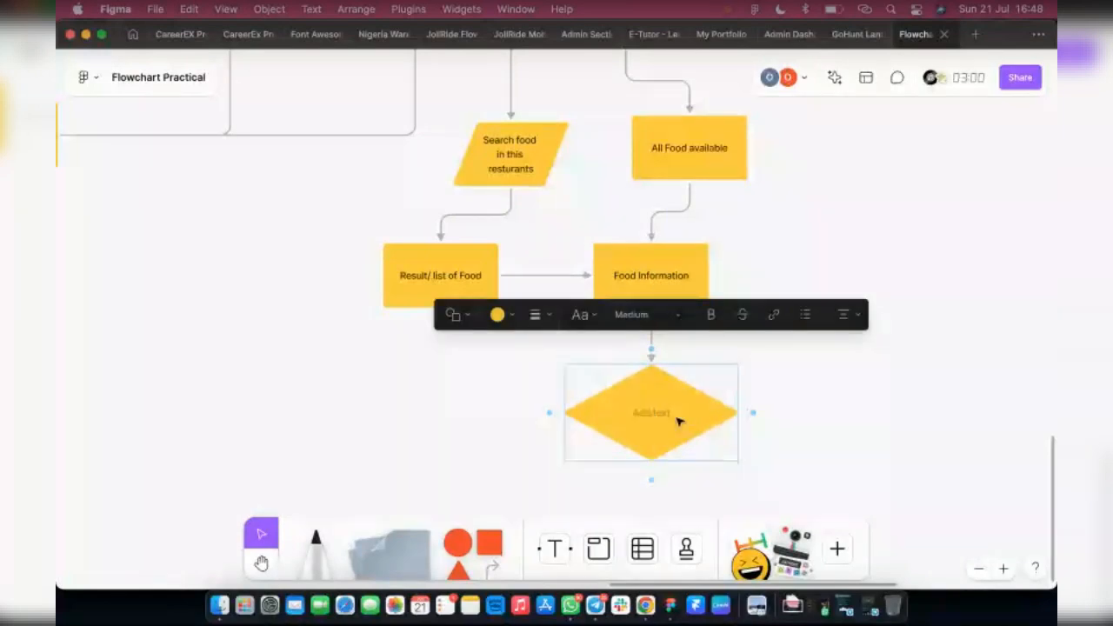
text(auy)
text(now)
text(?)
click(834, 411)
scroll(681, 387, down, 2)
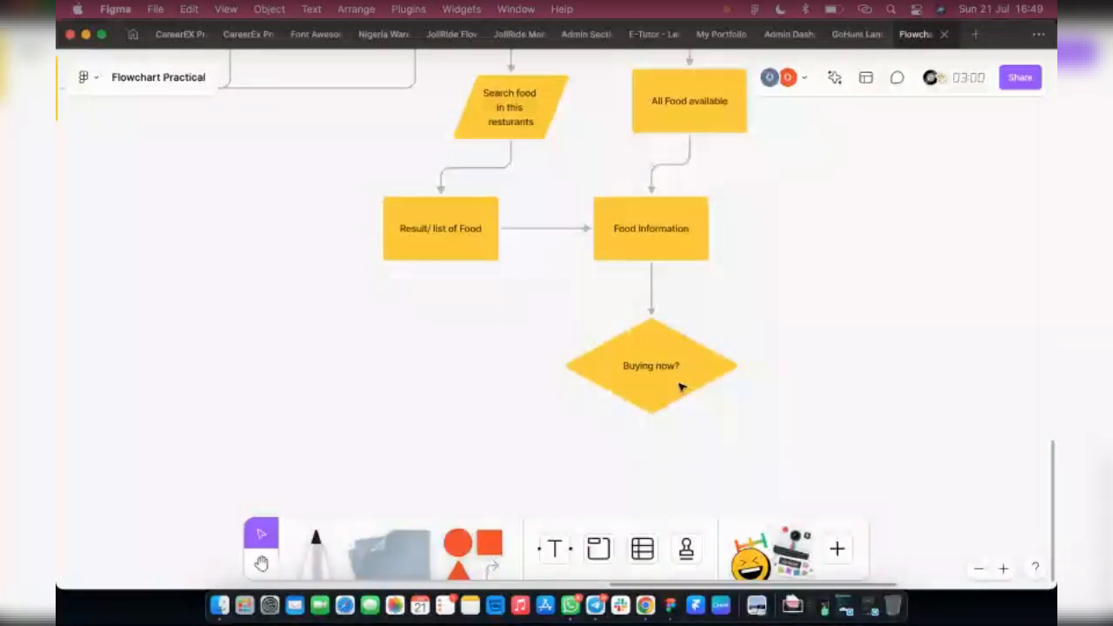
Step: Draw an arrow from the lower point of the Buying now? diamond to a new rectangle labelled "Add to cart"
click(681, 388)
scroll(669, 391, down, 4)
mouse_move(652, 335)
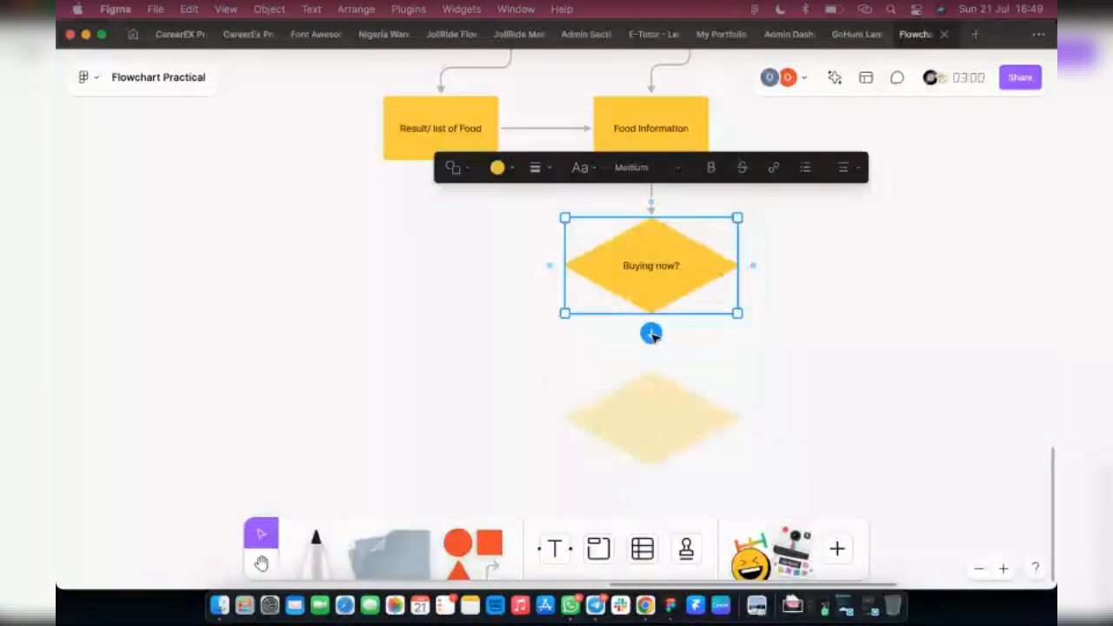
drag(652, 335, 361, 347)
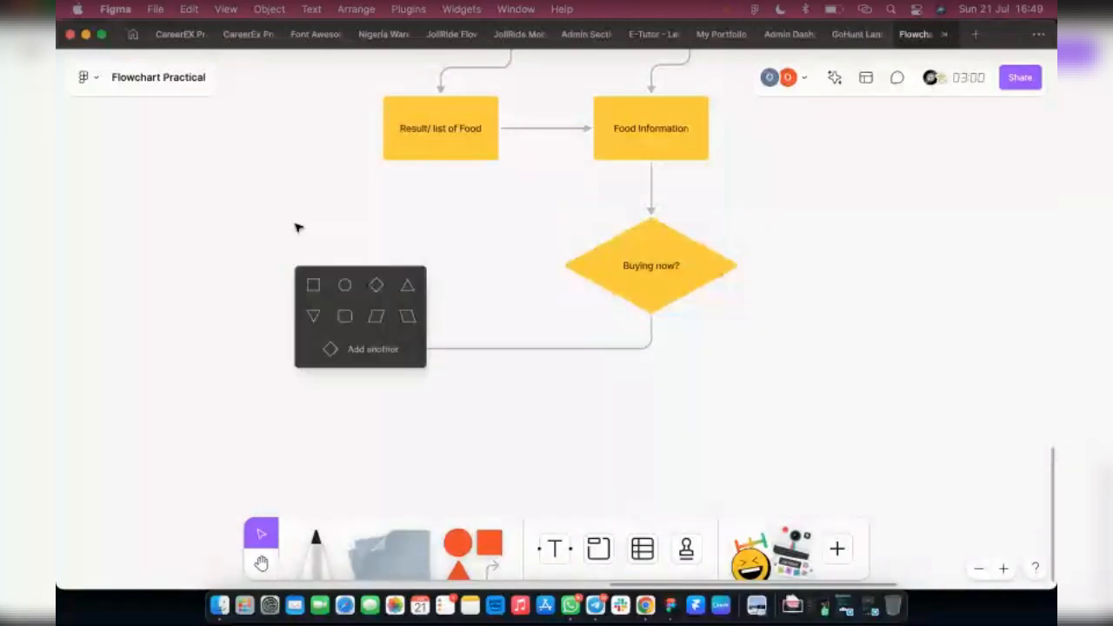
scroll(530, 305, down, 3)
scroll(418, 187, up, 5)
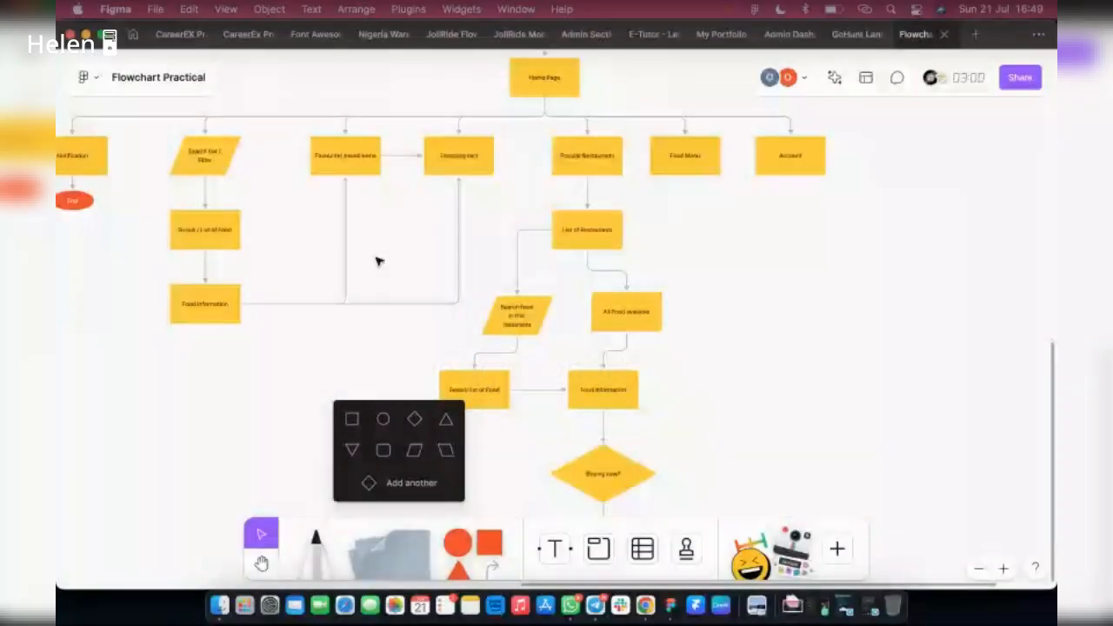
scroll(377, 261, down, 4)
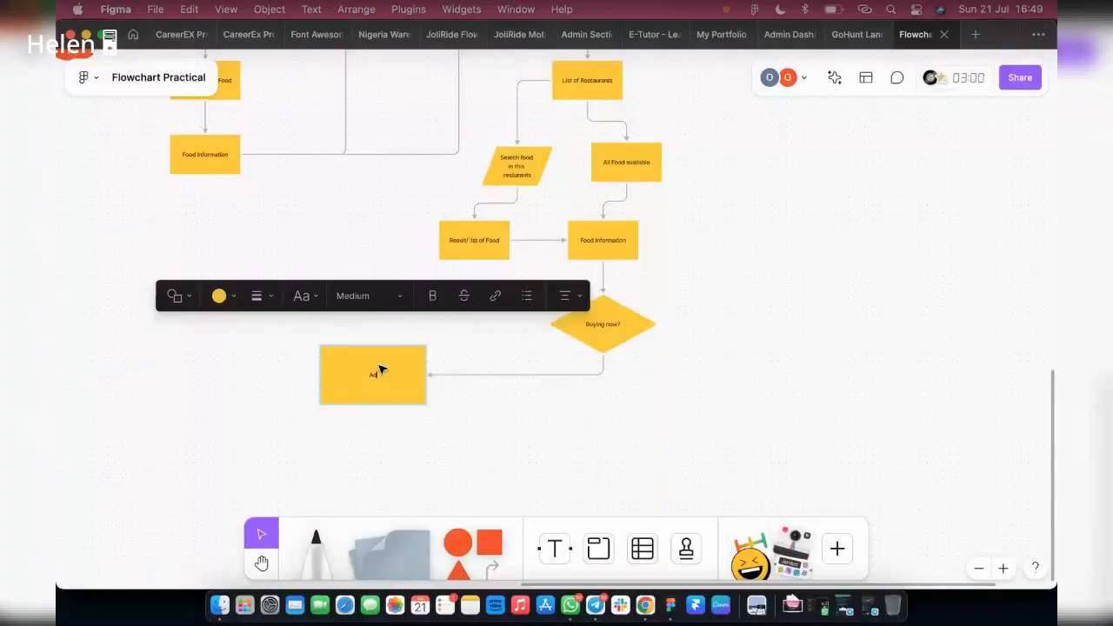
text(d to cart)
Step: Move the Add to cart rectangle closer to the Buying now? diamond
scroll(311, 203, up, 2)
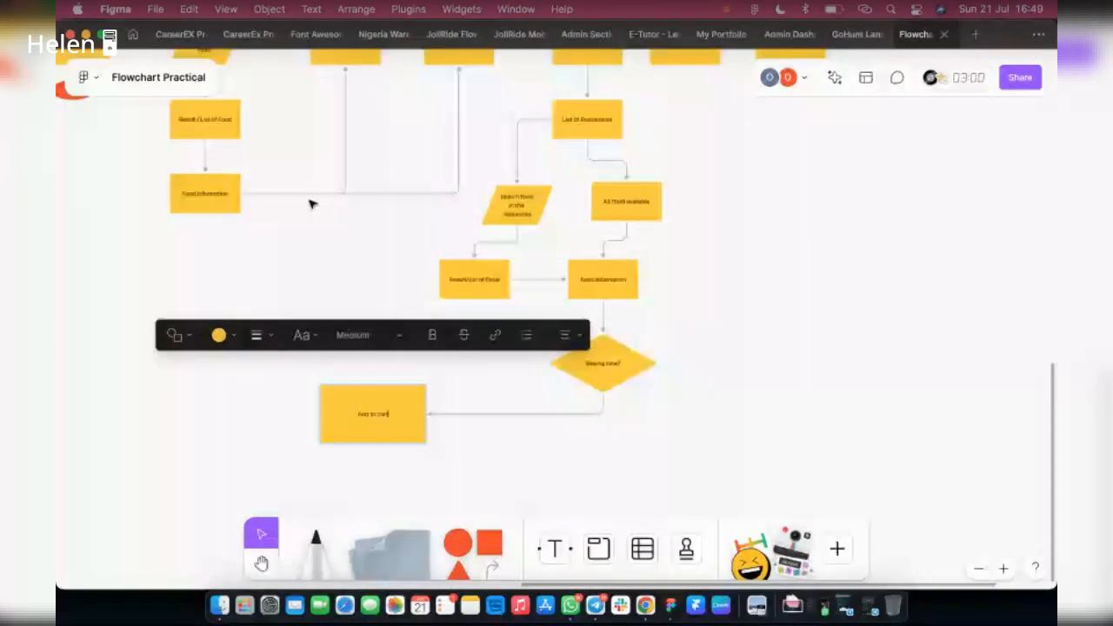
scroll(374, 147, up, 1)
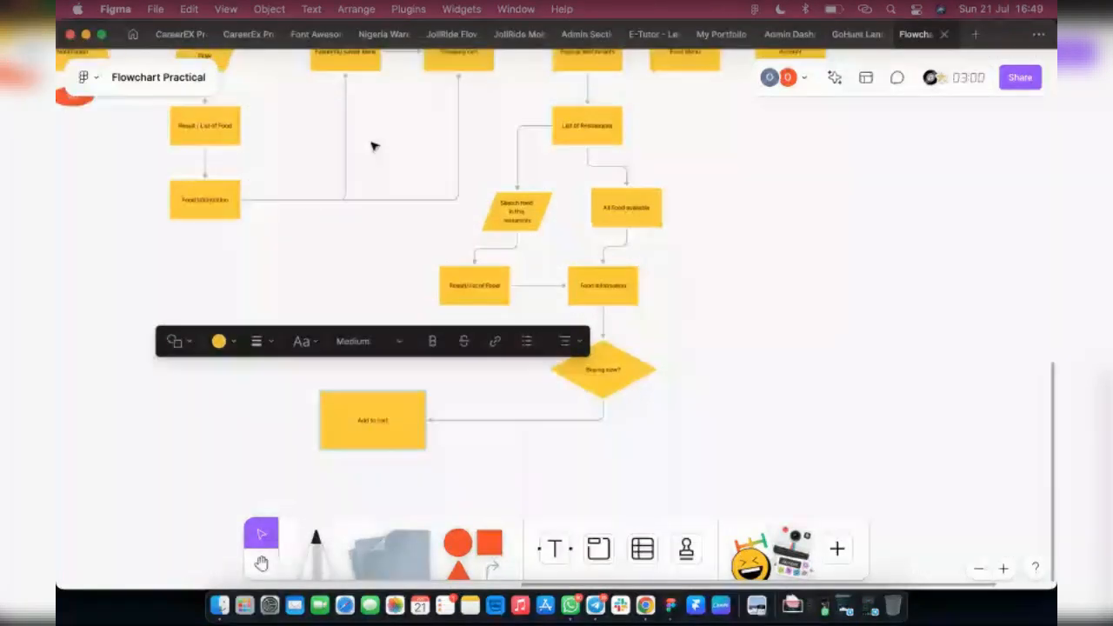
scroll(374, 146, up, 3)
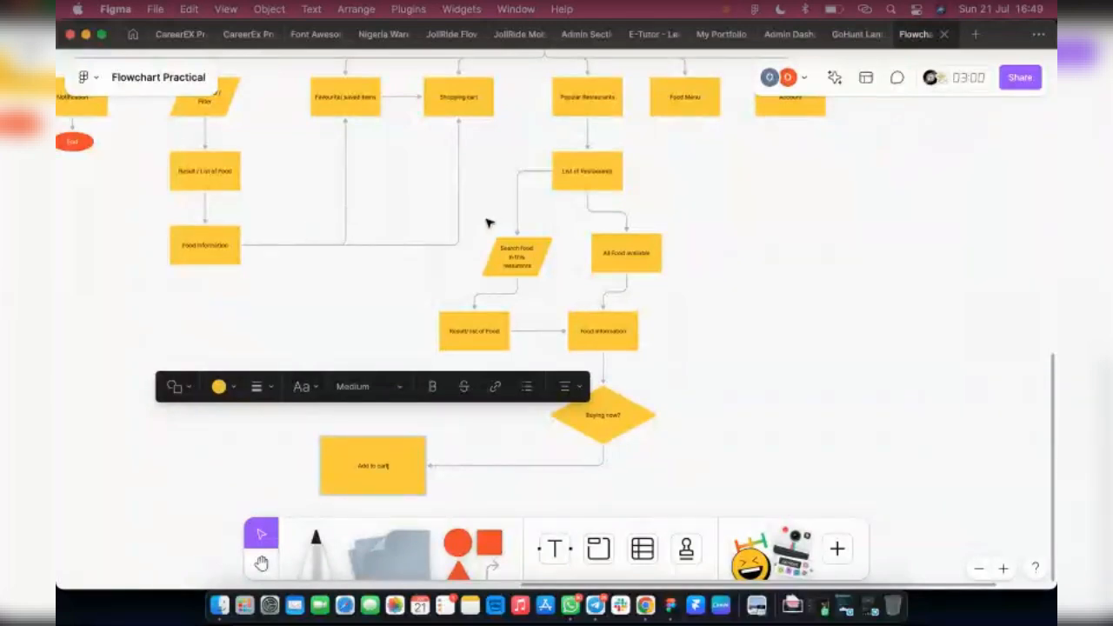
scroll(329, 394, down, 3)
click(463, 416)
drag(419, 378, 485, 402)
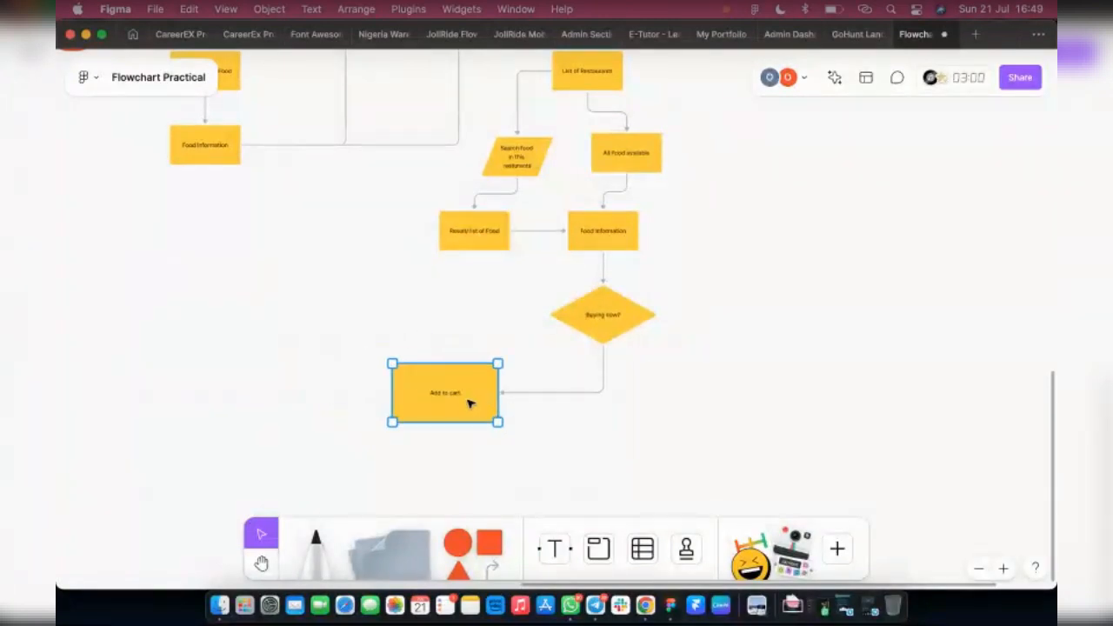
Step: Colour the arrow from Buying now? to Add to cart green and label it "Yes"
scroll(459, 403, up, 5)
click(641, 390)
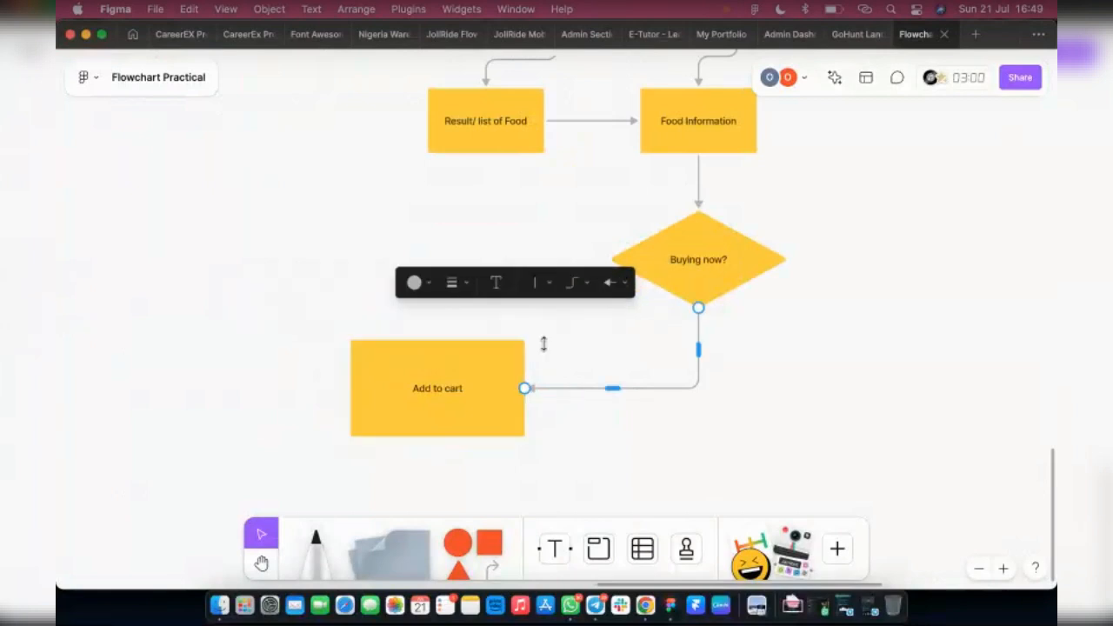
click(511, 282)
click(536, 223)
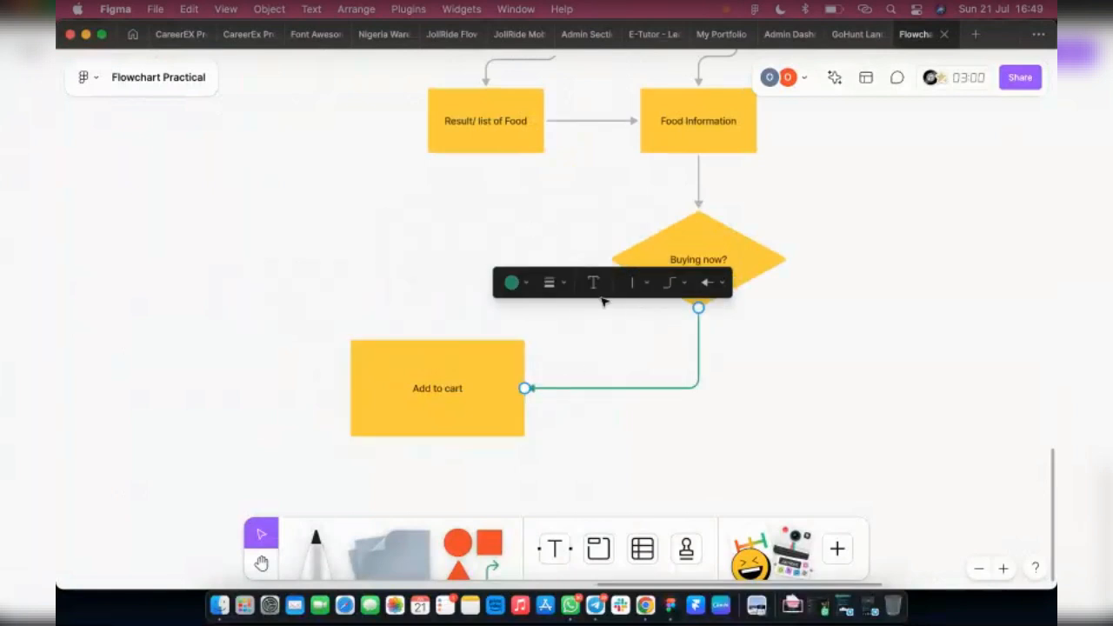
double_click(613, 388)
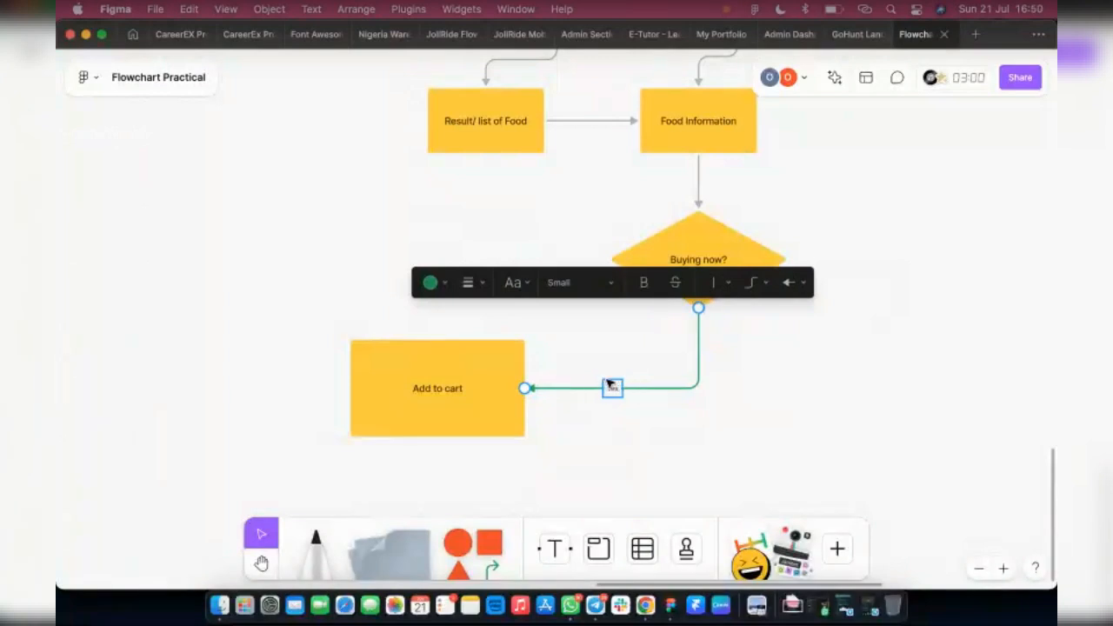
click(744, 468)
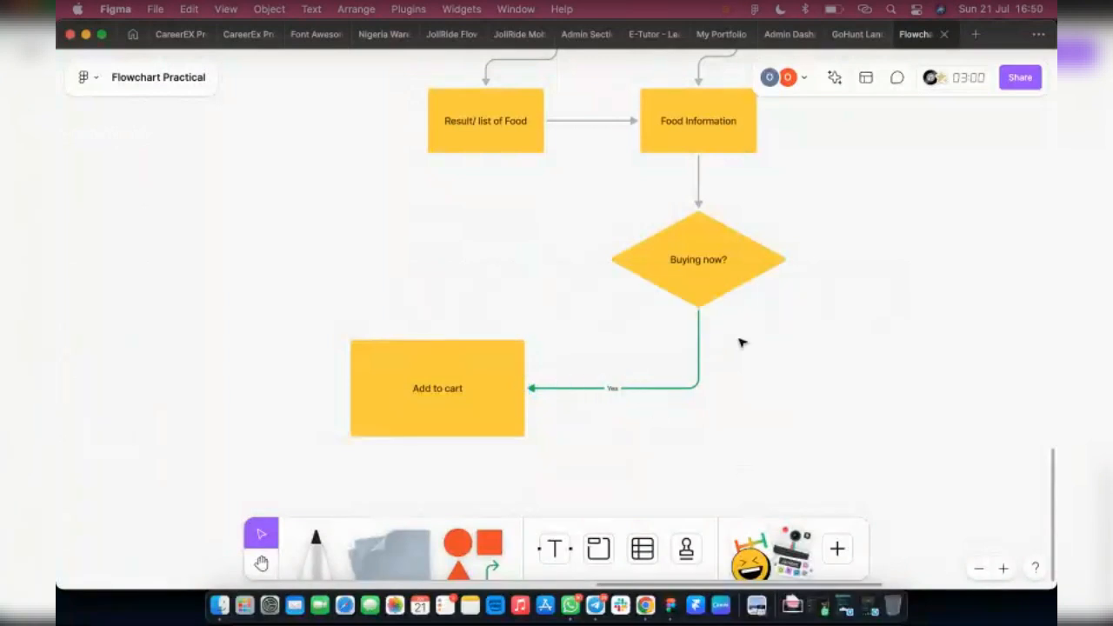
Step: Shrink the Add to cart rectangle and place a copy of it below and to the right of the Buying now? diamond
click(703, 298)
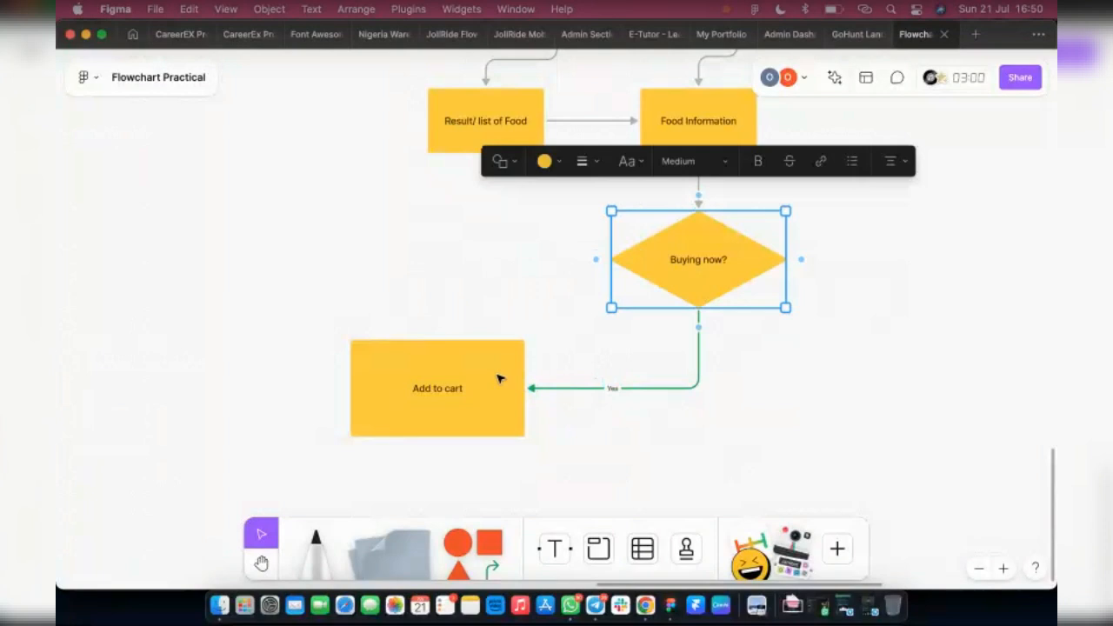
click(441, 433)
drag(440, 436, 443, 410)
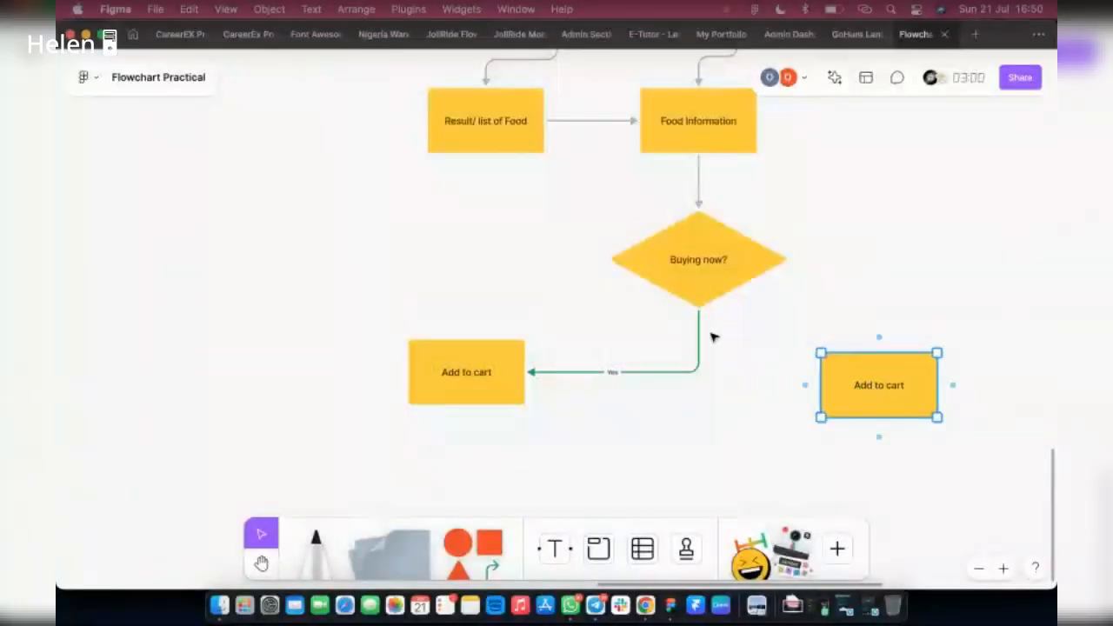
Step: Draw an arrow from the lower point of the Buying now? diamond to the copied Add to cart rectangle
click(709, 302)
key(Escape)
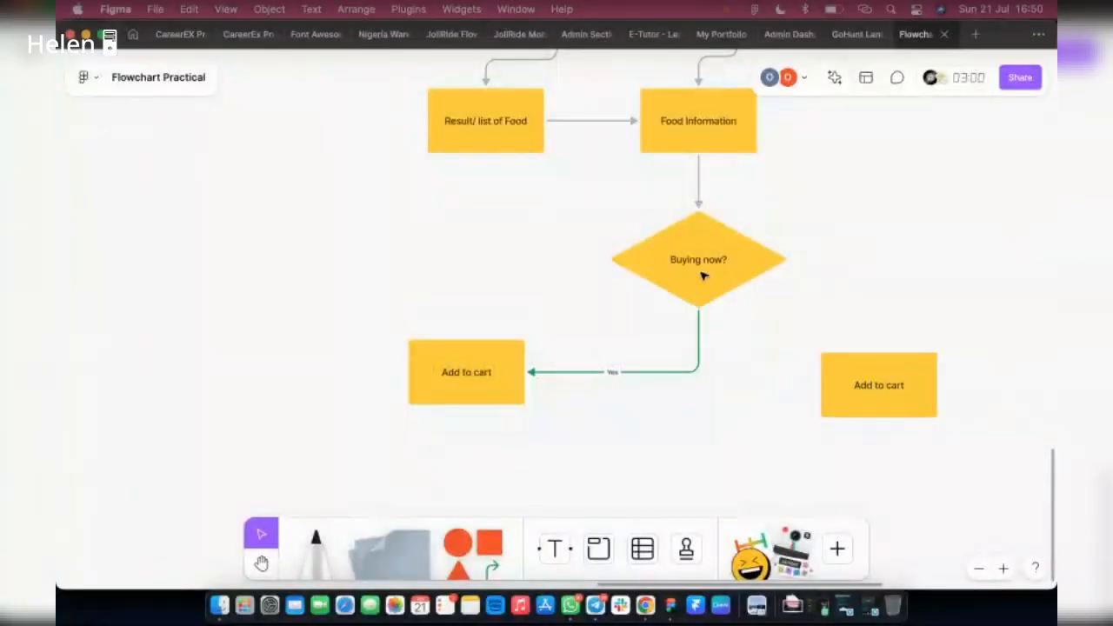
click(703, 276)
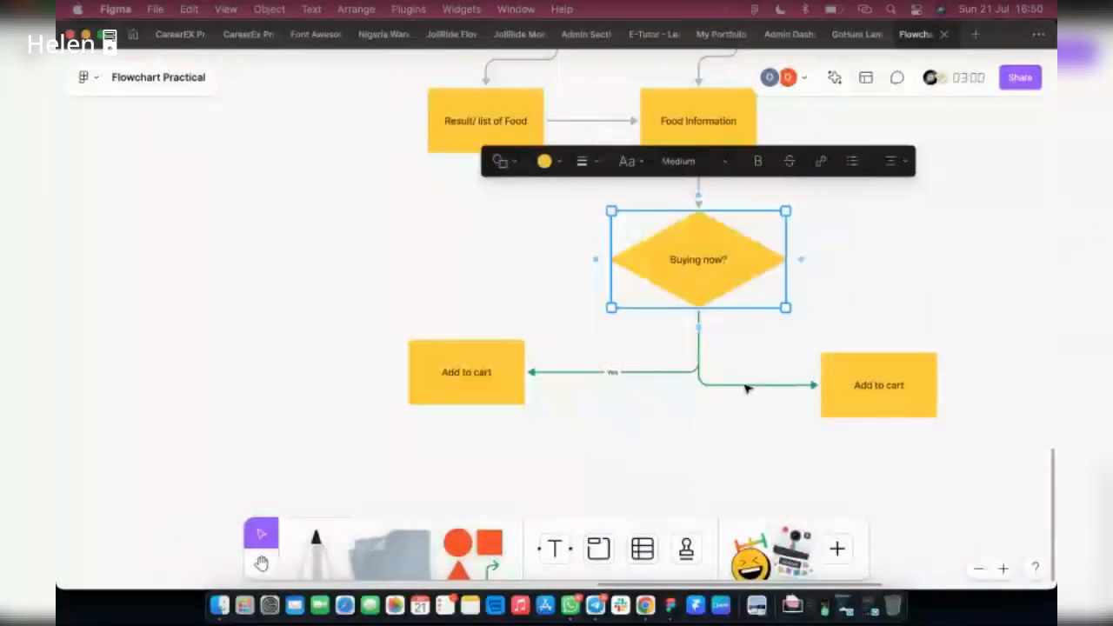
Step: Label the arrow leading to the copied rectangle "No" and colour it red
click(742, 386)
double_click(743, 386)
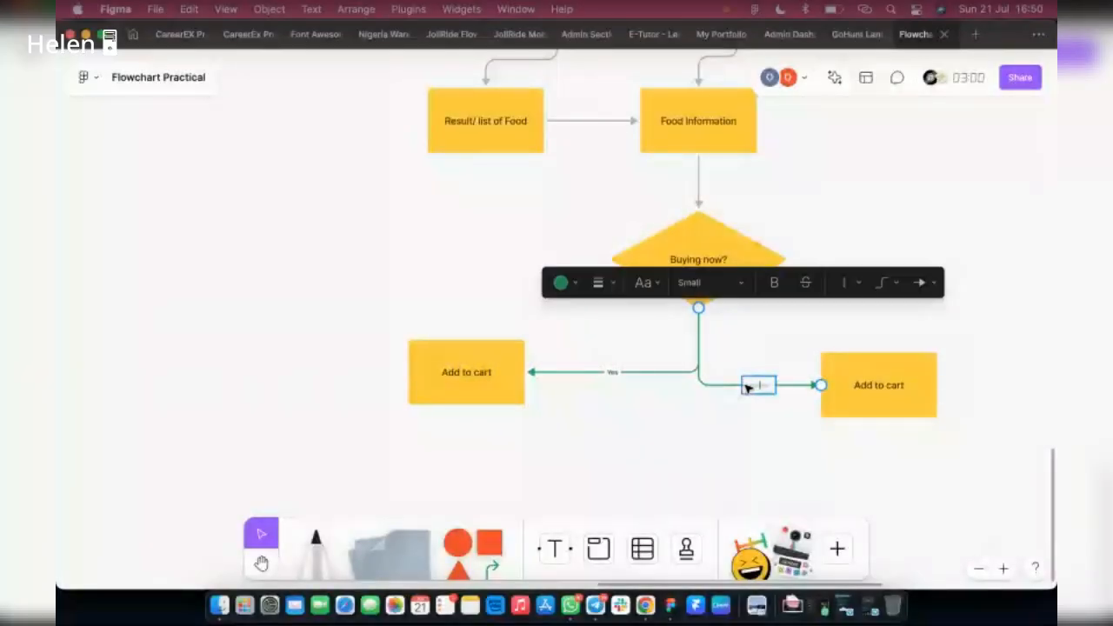
text(N)
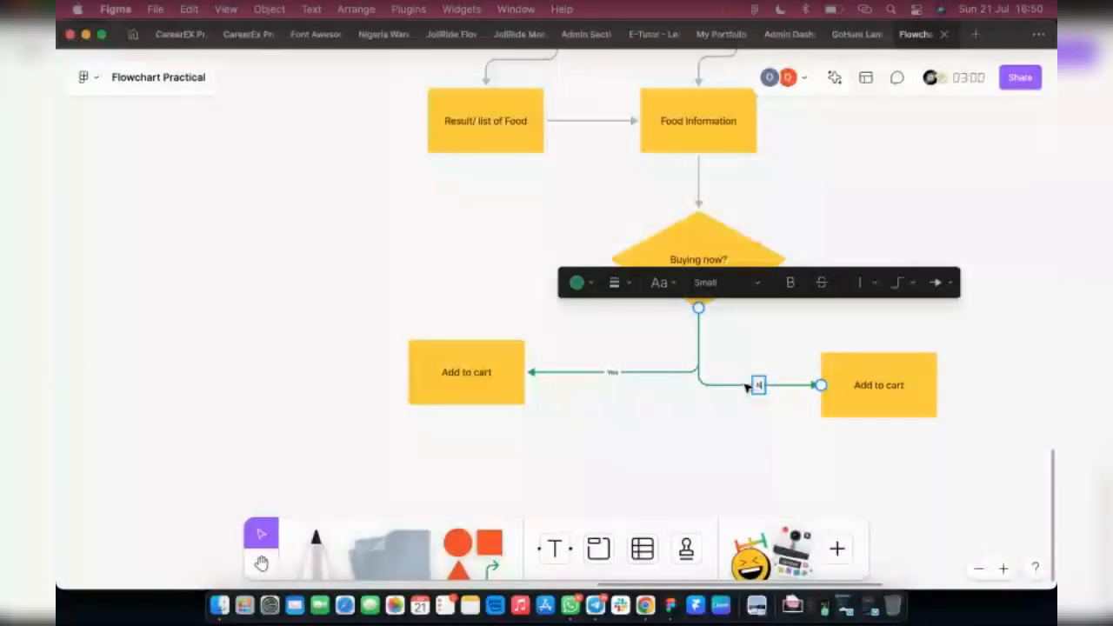
text(o)
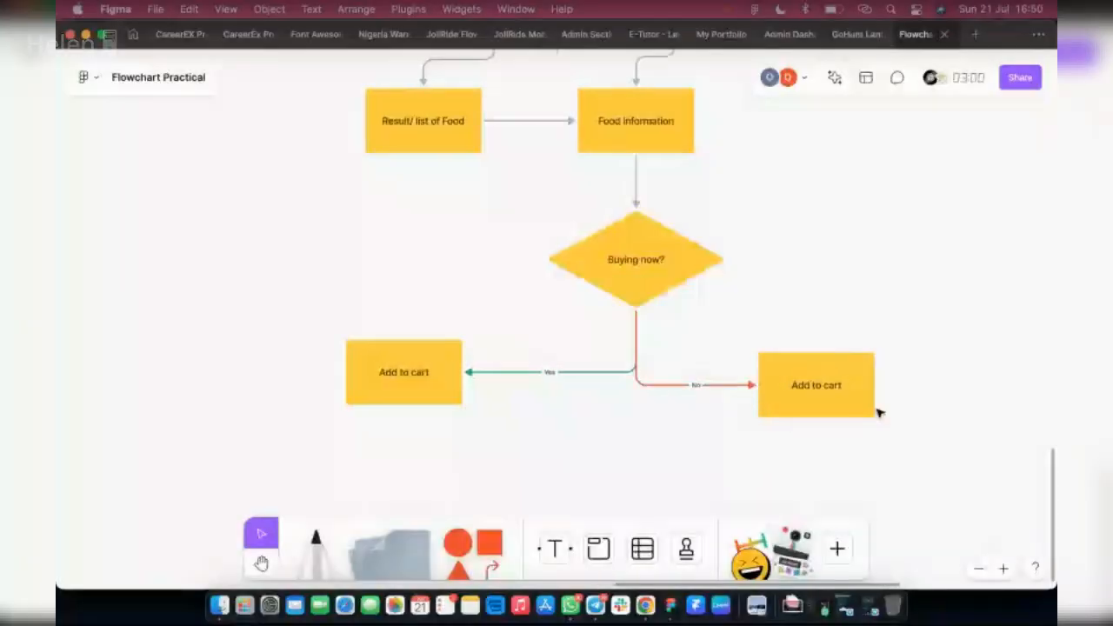
Step: Open the text of the copied Add to cart rectangle on the No branch for editing
scroll(855, 395, up, 5)
double_click(826, 383)
double_click(826, 383)
click(835, 384)
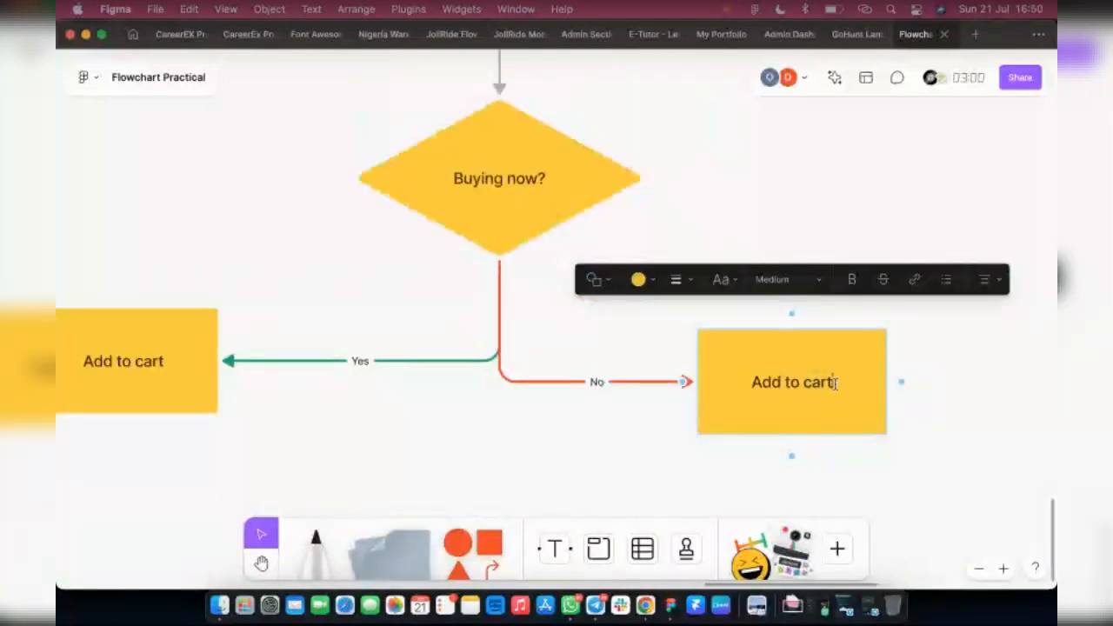
Step: Relabel the box at the end of the No branch from "Buying now?" as "Saved Item"
drag(835, 384, 723, 381)
text(Saved iTEM)
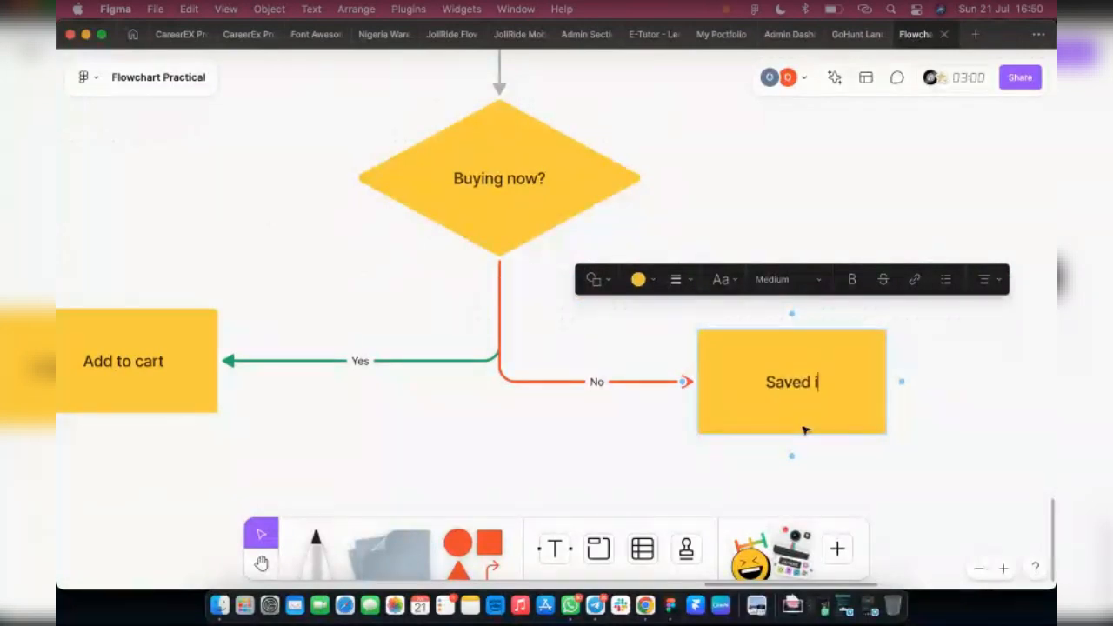
key(BackSpace)
key(BackSpace)
key(BackSpace)
key(BackSpace)
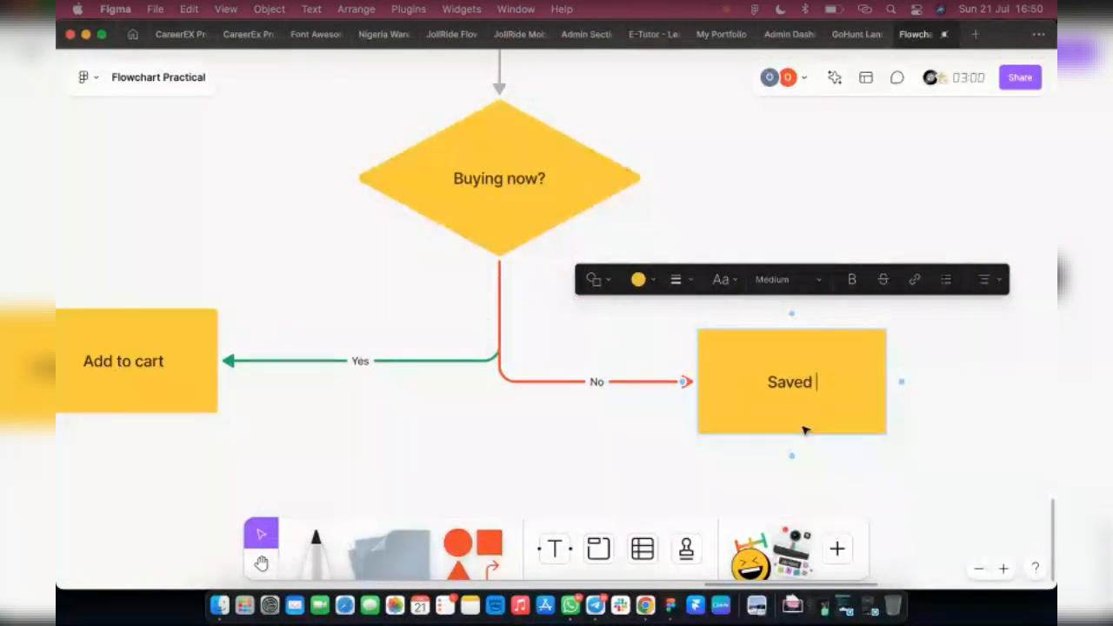
text(iTE)
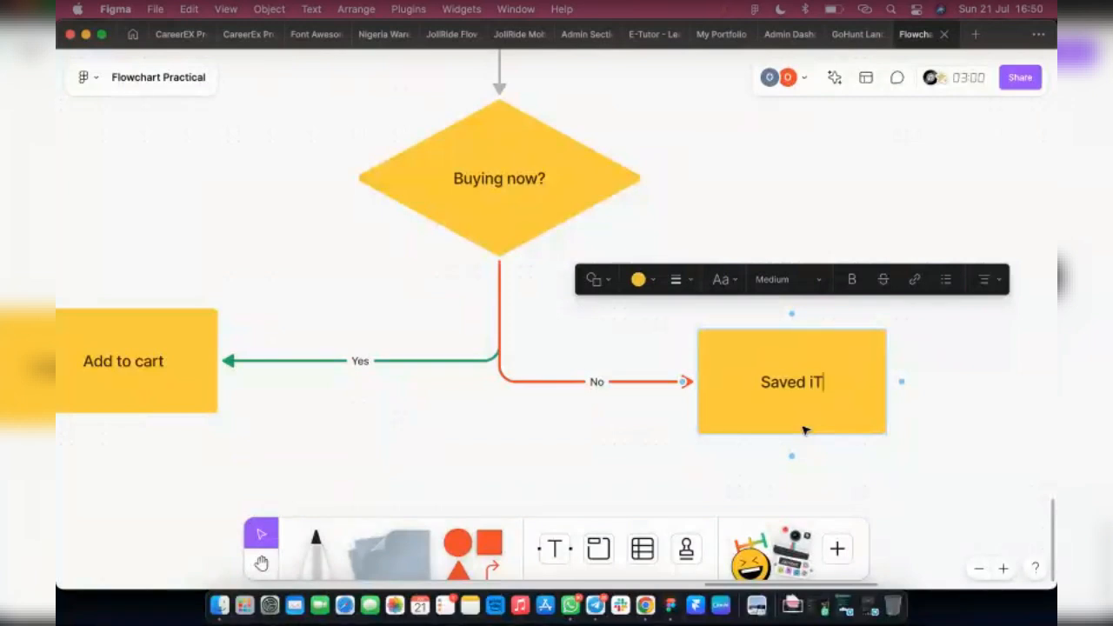
key(BackSpace)
key(BackSpace)
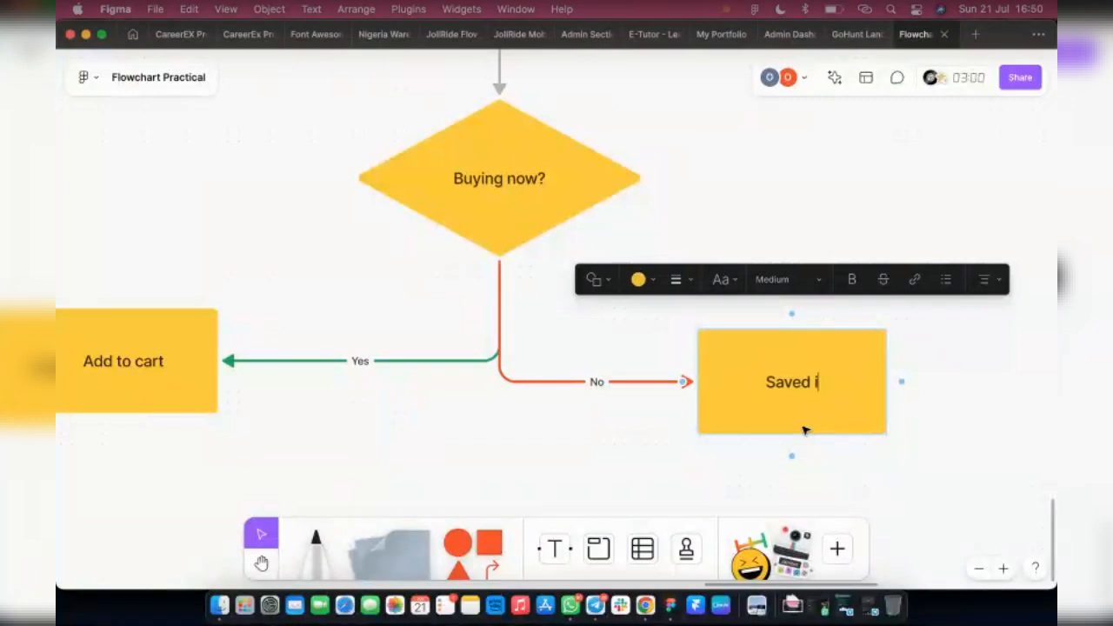
key(BackSpace)
text(Item)
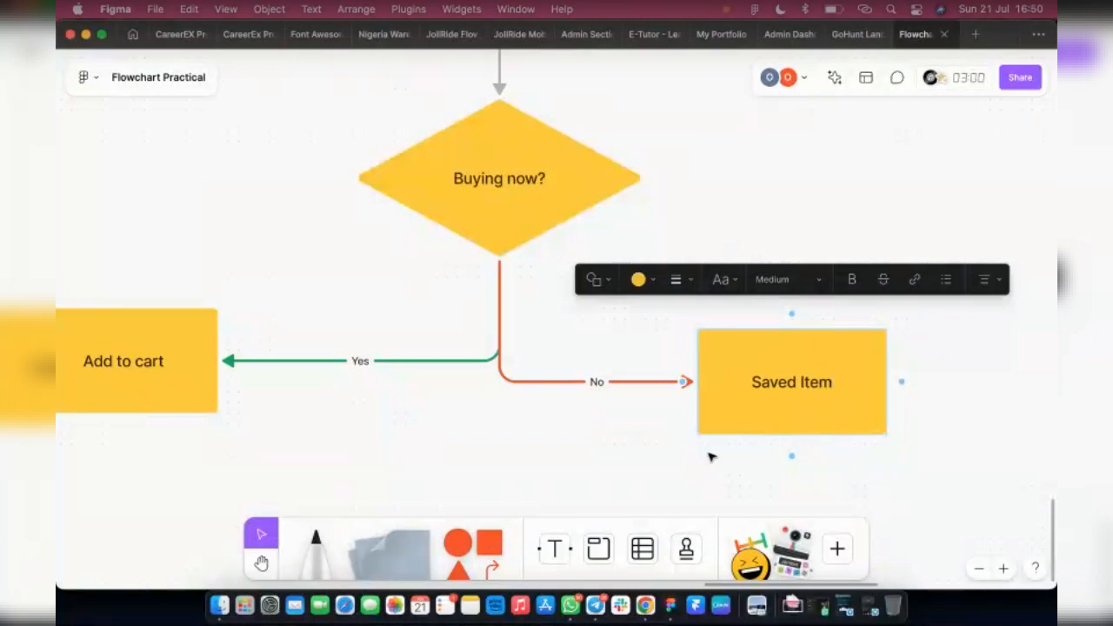
click(601, 442)
scroll(575, 440, down, 1)
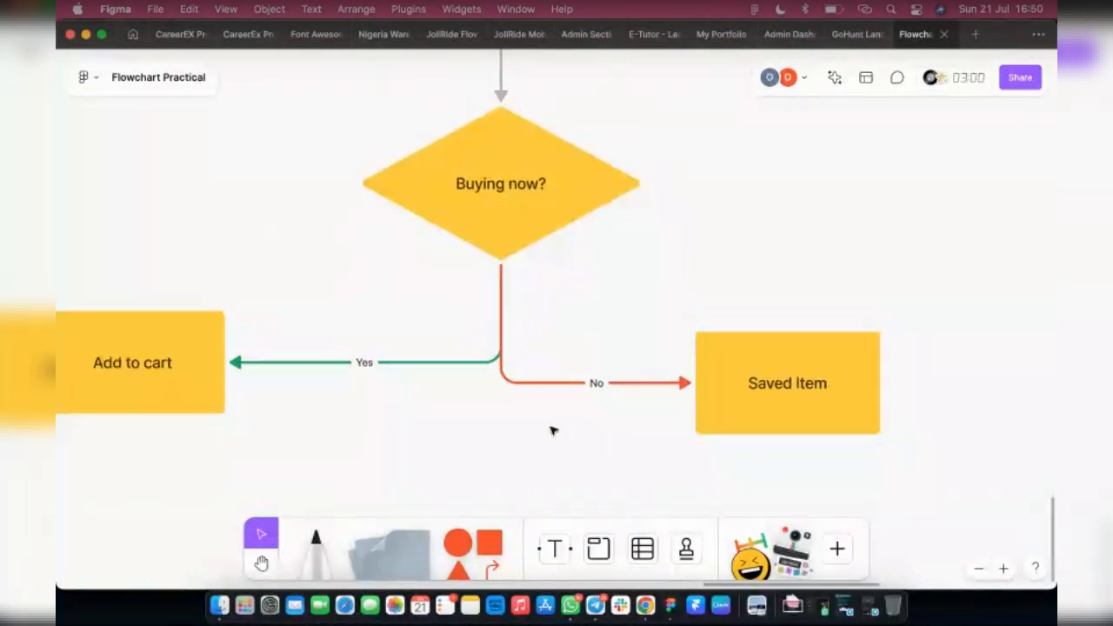
Step: Delete the connectors from Food Information to Favourite/saved items and Shopping cart, and the connector into Favourite/saved items from above
scroll(553, 430, down, 2)
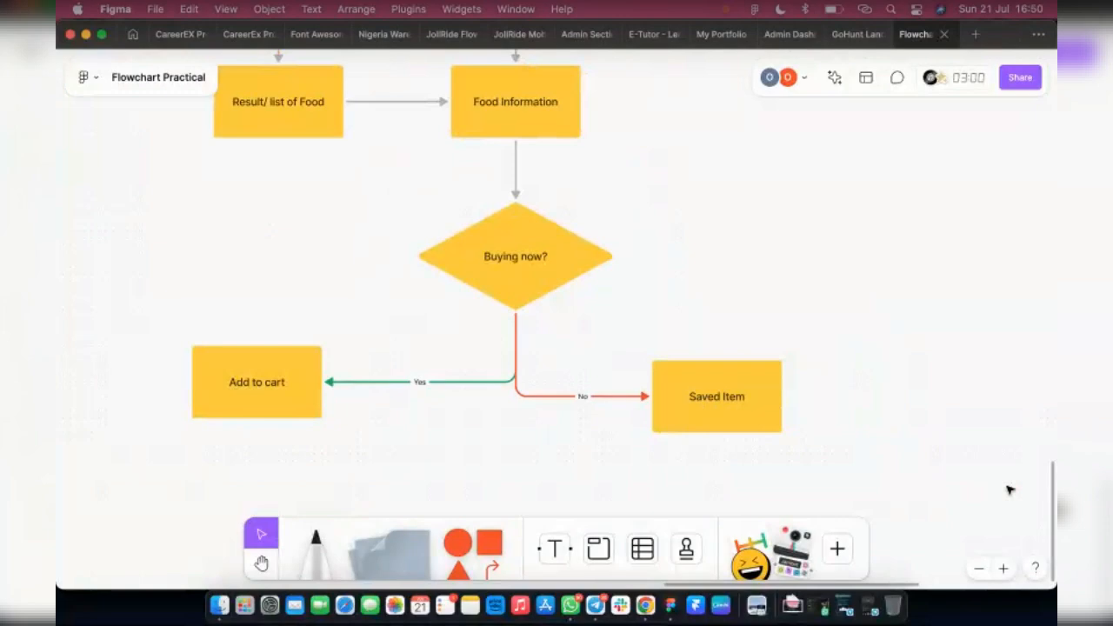
scroll(556, 374, down, 3)
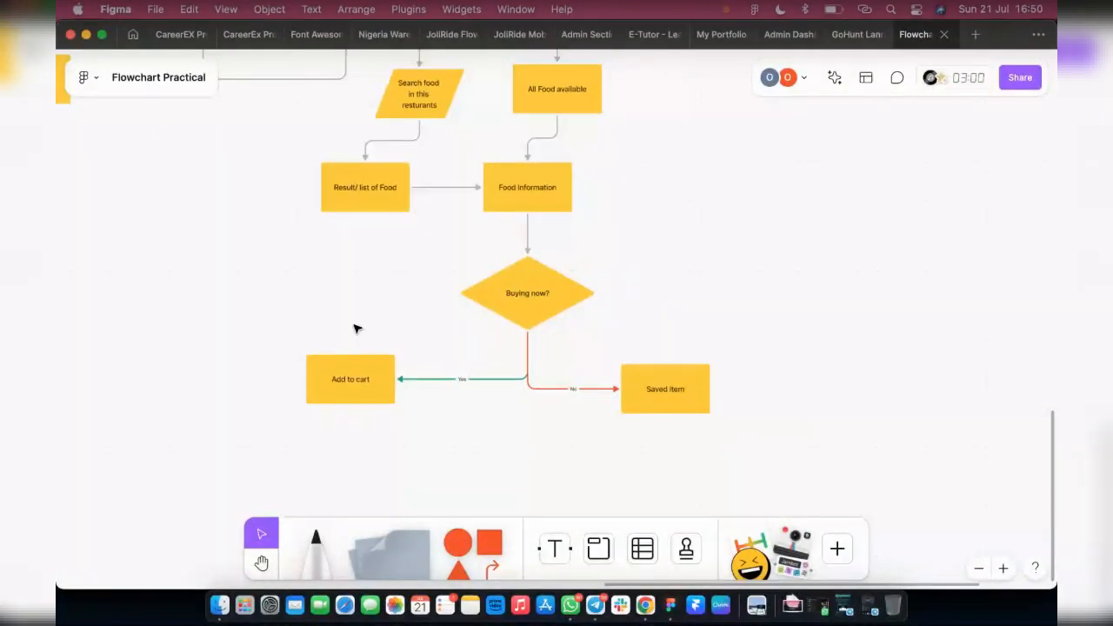
scroll(355, 329, down, 2)
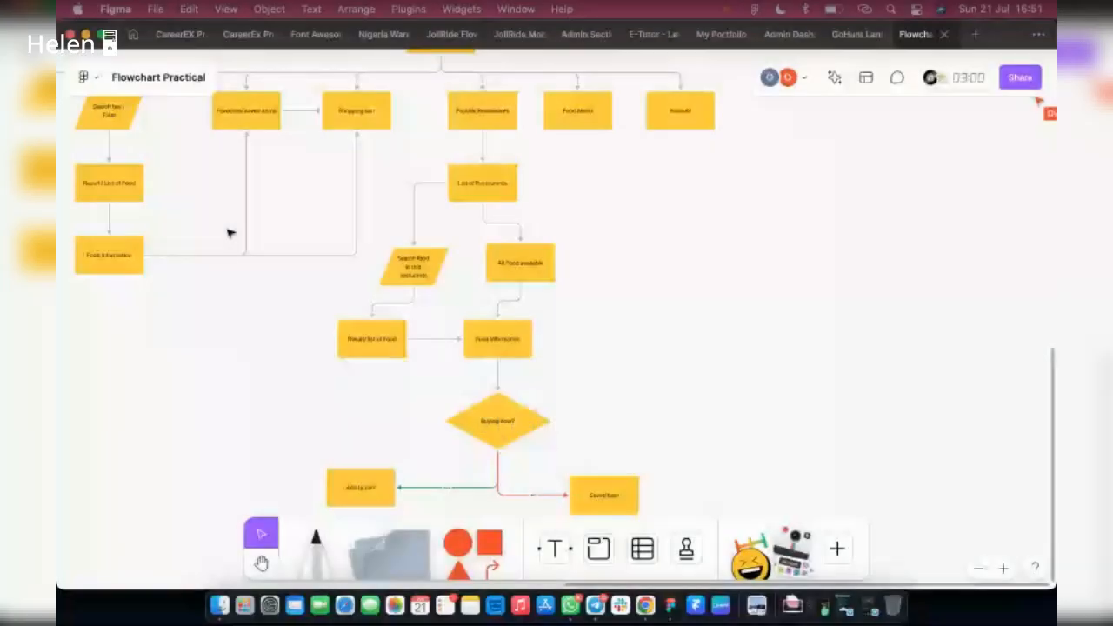
click(233, 255)
key(Delete)
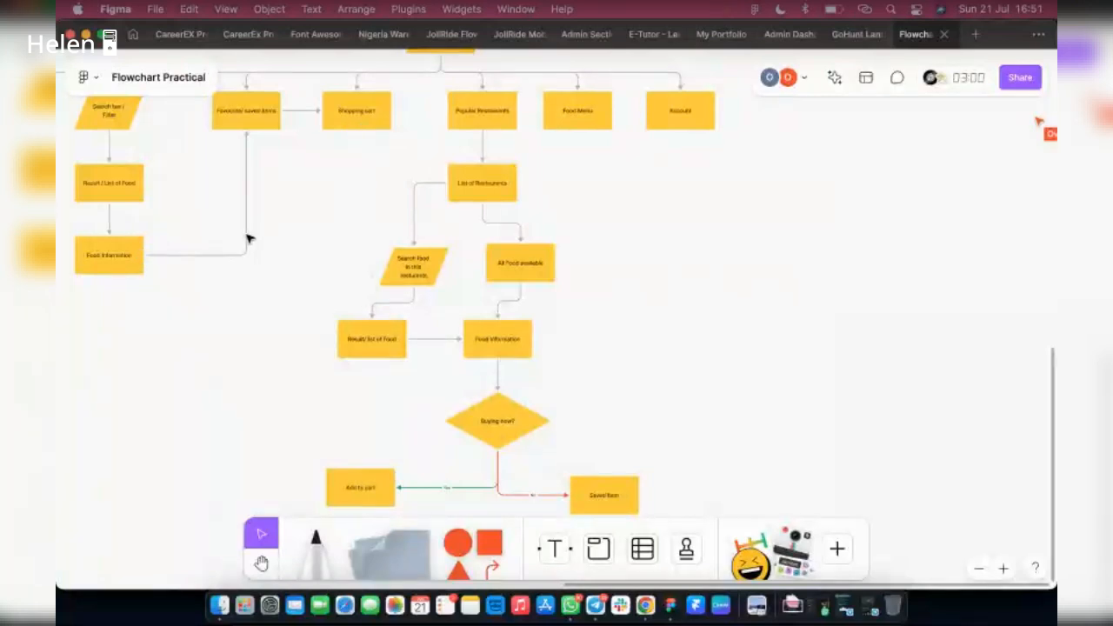
click(248, 241)
key(Delete)
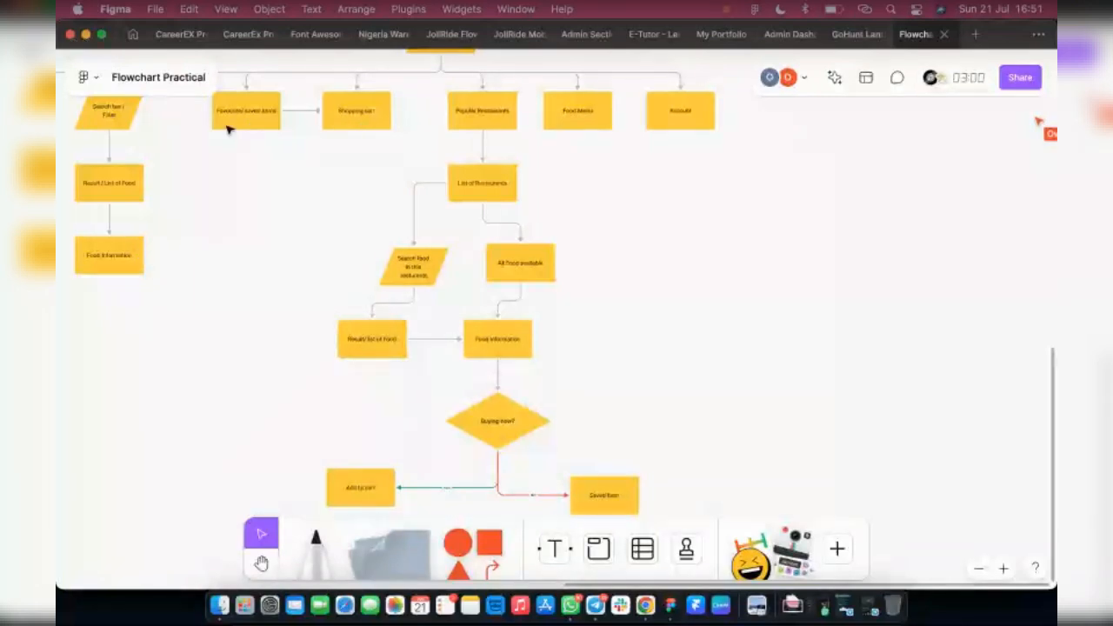
click(248, 81)
key(Delete)
Step: Move the Favourite/saved items and Shopping cart pair below Account, and place Food Menu between Search bar / Filter and Popular Restaurants
scroll(209, 105, up, 3)
drag(197, 231, 352, 265)
drag(232, 246, 682, 301)
click(591, 273)
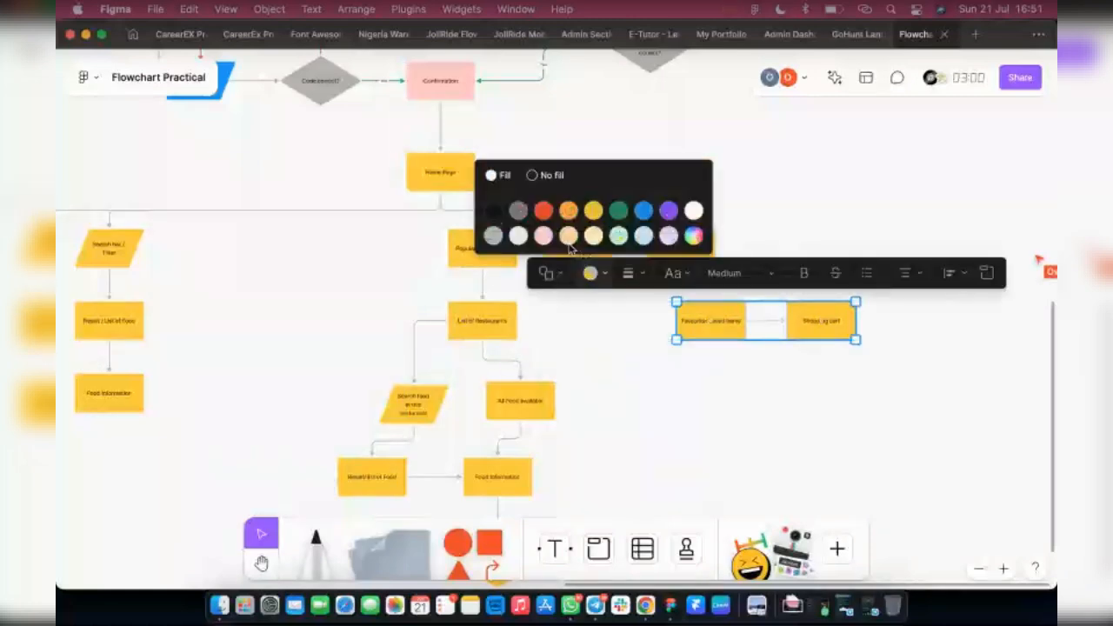
click(566, 253)
drag(566, 253, 247, 250)
Step: Shift the Food Information box under Result / List of Food to the right and connect Food Menu to its top
scroll(142, 336, down, 3)
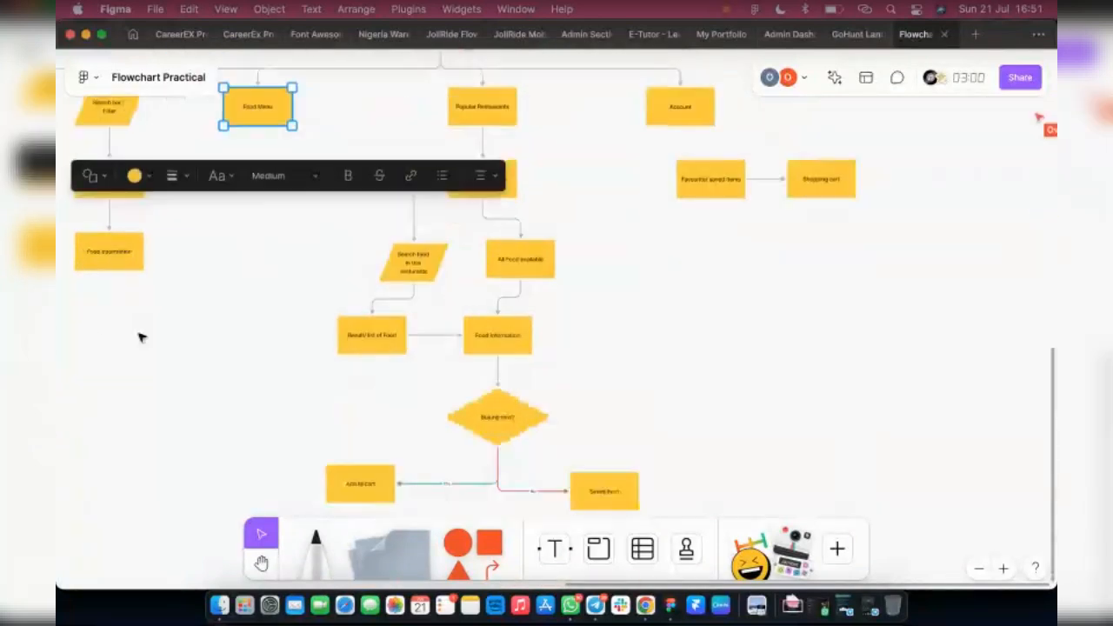
click(119, 254)
scroll(148, 296, up, 2)
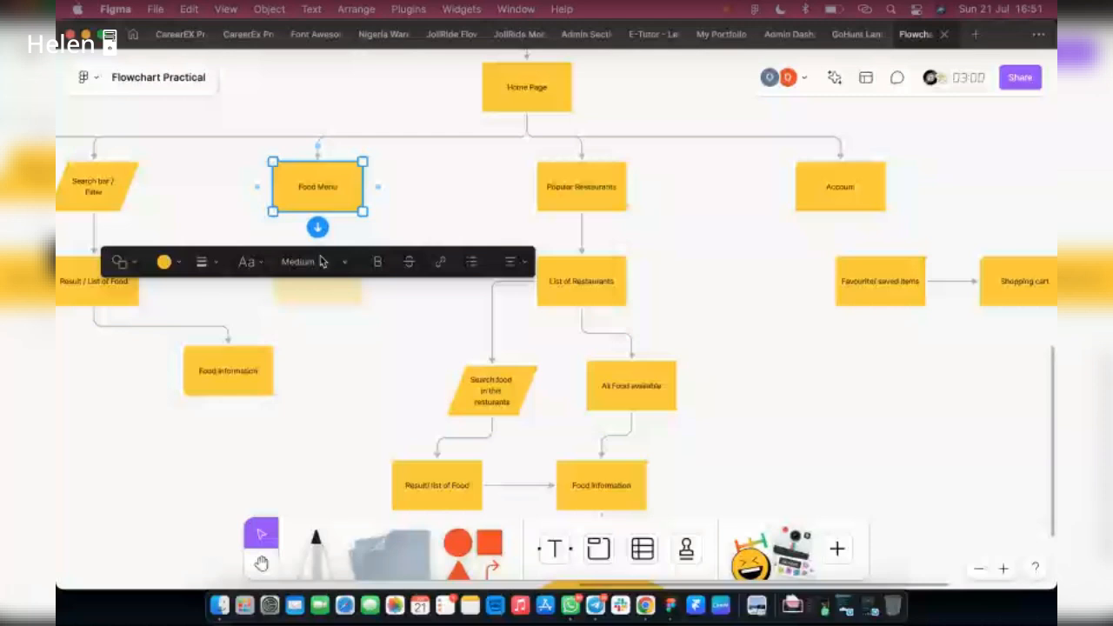
drag(317, 227, 236, 347)
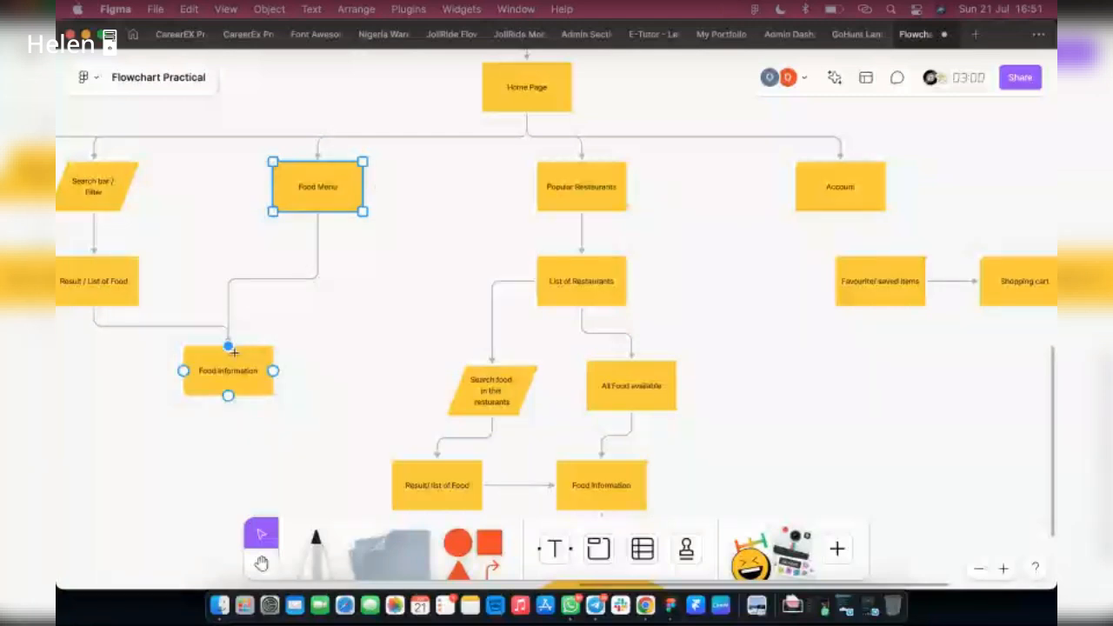
click(233, 351)
scroll(222, 296, down, 5)
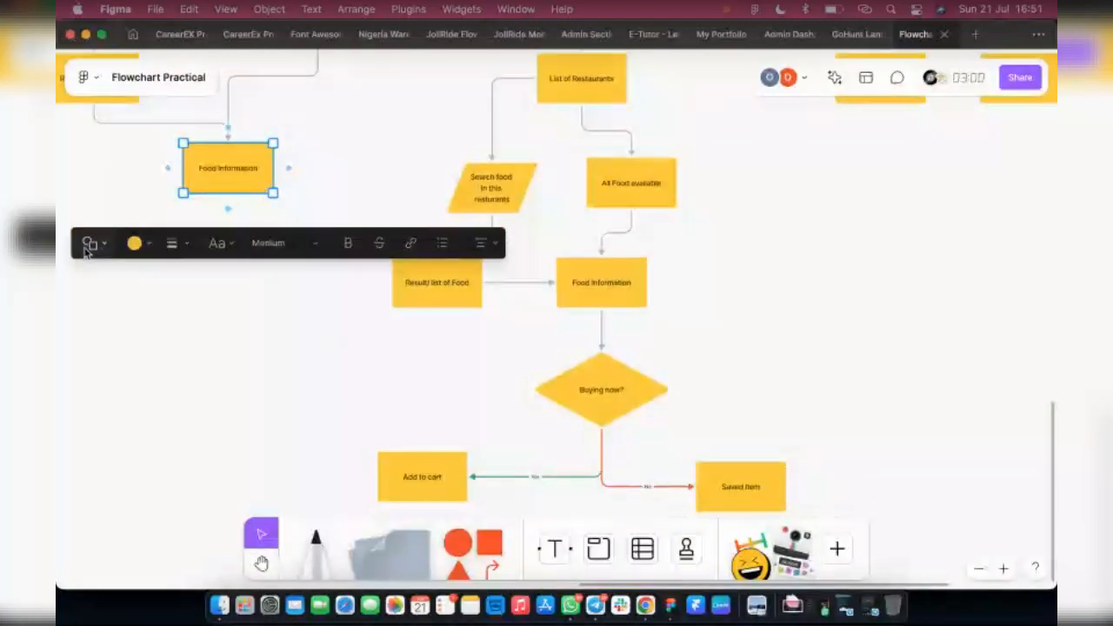
click(86, 248)
click(182, 143)
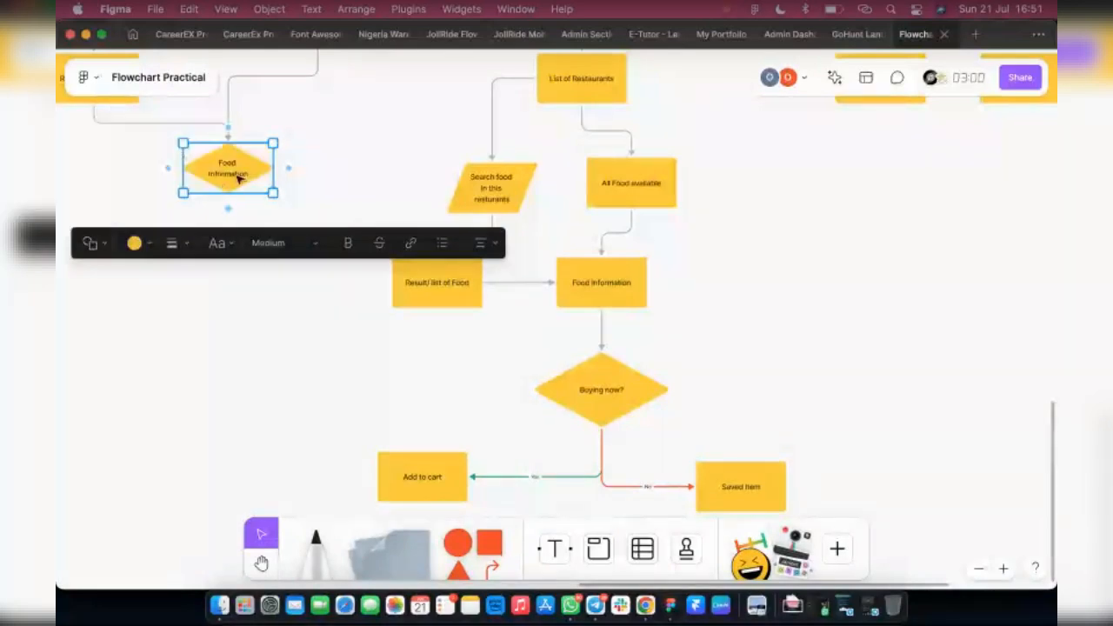
key(ctrl+z)
Step: Duplicate the Food Information box directly below itself, relabel the copy "Buying Now?" and change its shape to a diamond
key(super+d)
drag(237, 178, 236, 267)
double_click(235, 260)
triple_click(235, 259)
text(Buying now?)
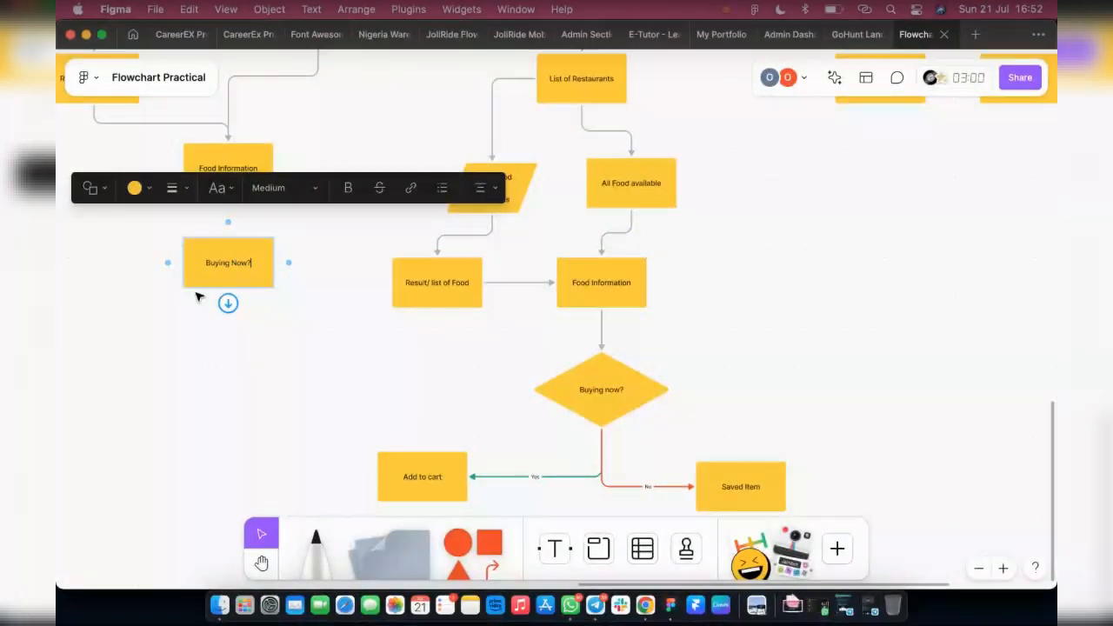
click(198, 292)
click(198, 287)
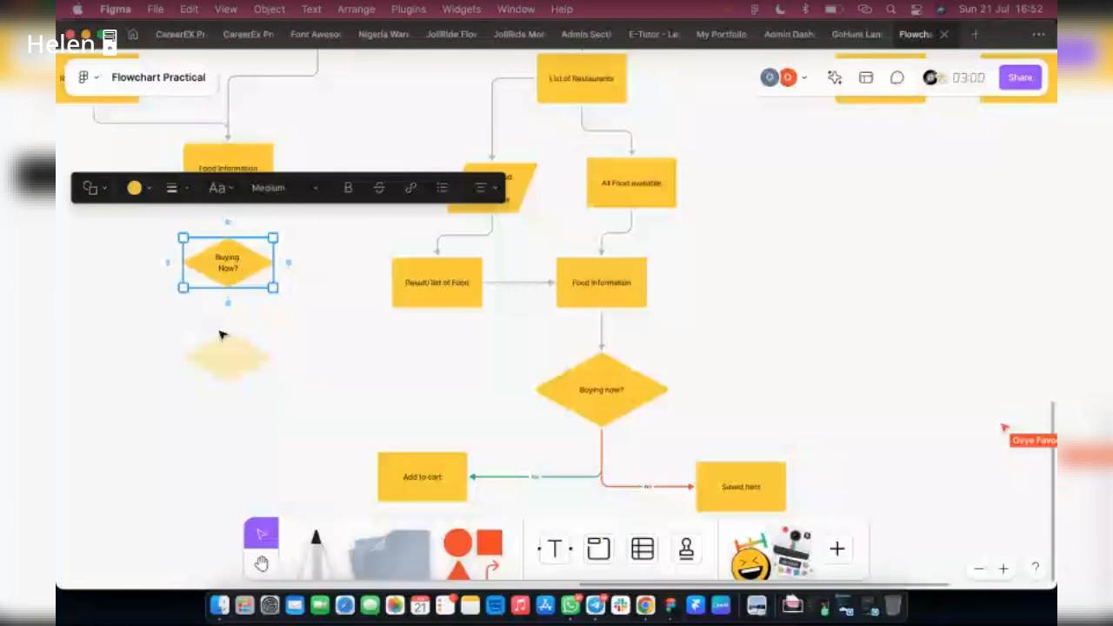
Step: Enlarge the new "Buying Now?" diamond, adjust its position and connect the Food Information box above to it
drag(182, 261, 126, 261)
drag(206, 271, 215, 281)
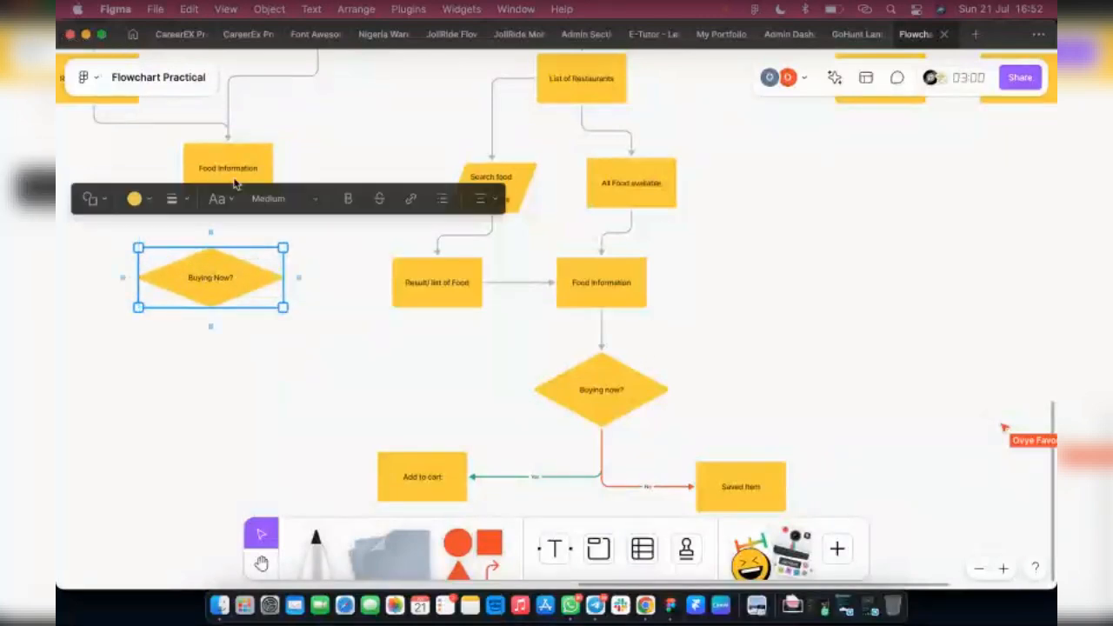
click(237, 167)
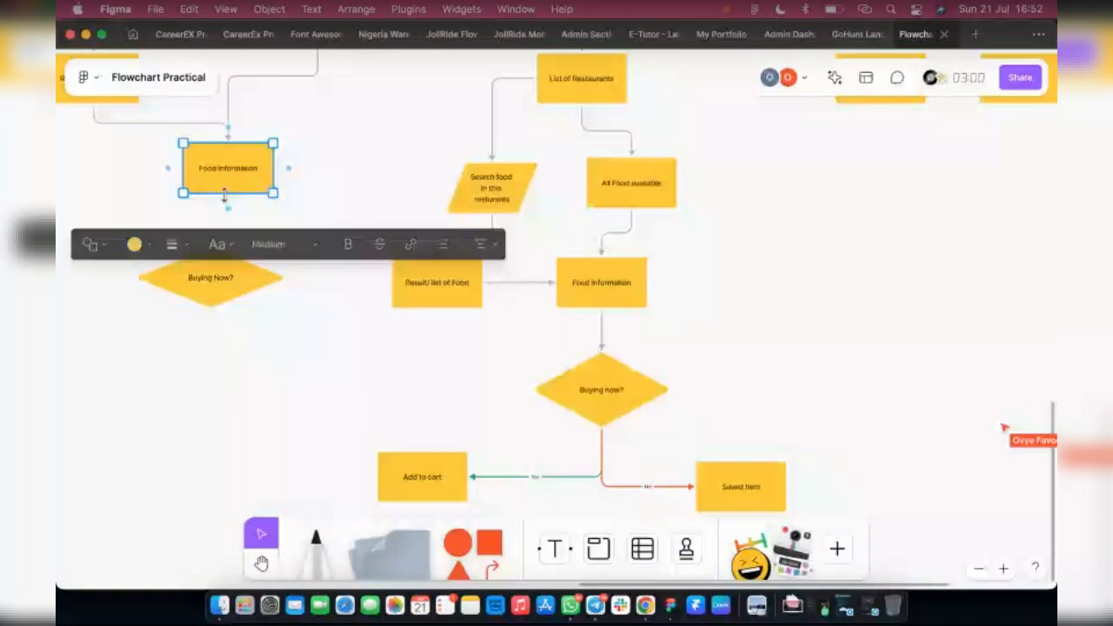
drag(229, 209, 217, 270)
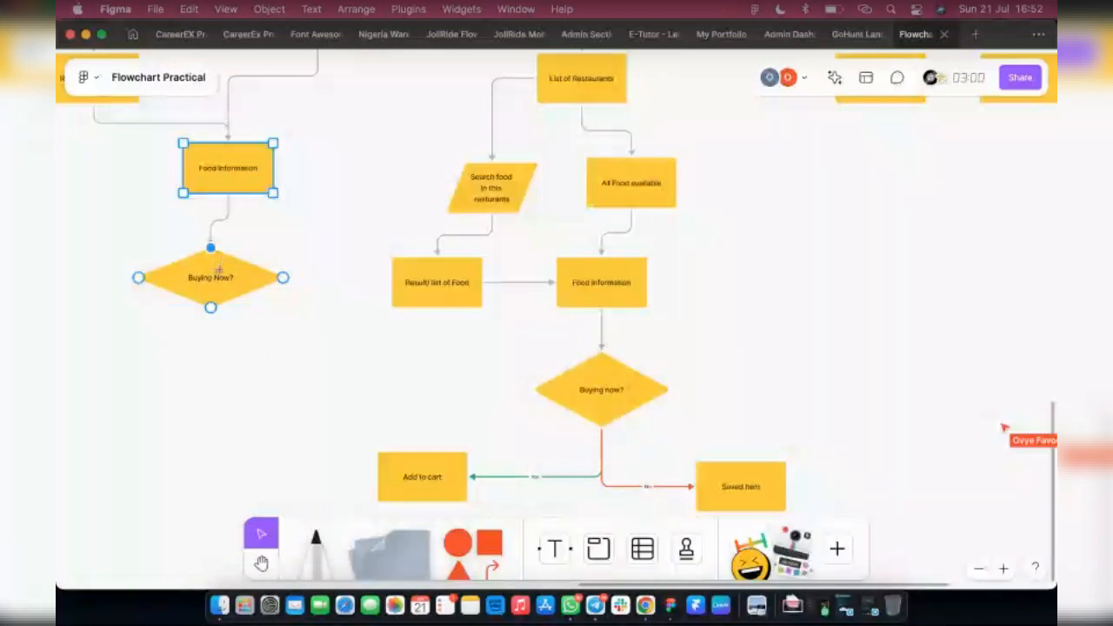
Step: Delete the duplicate "Buying Now?" diamond and connect the upper Food Information box to the original "Buying now?" diamond's left corner
scroll(278, 374, down, 5)
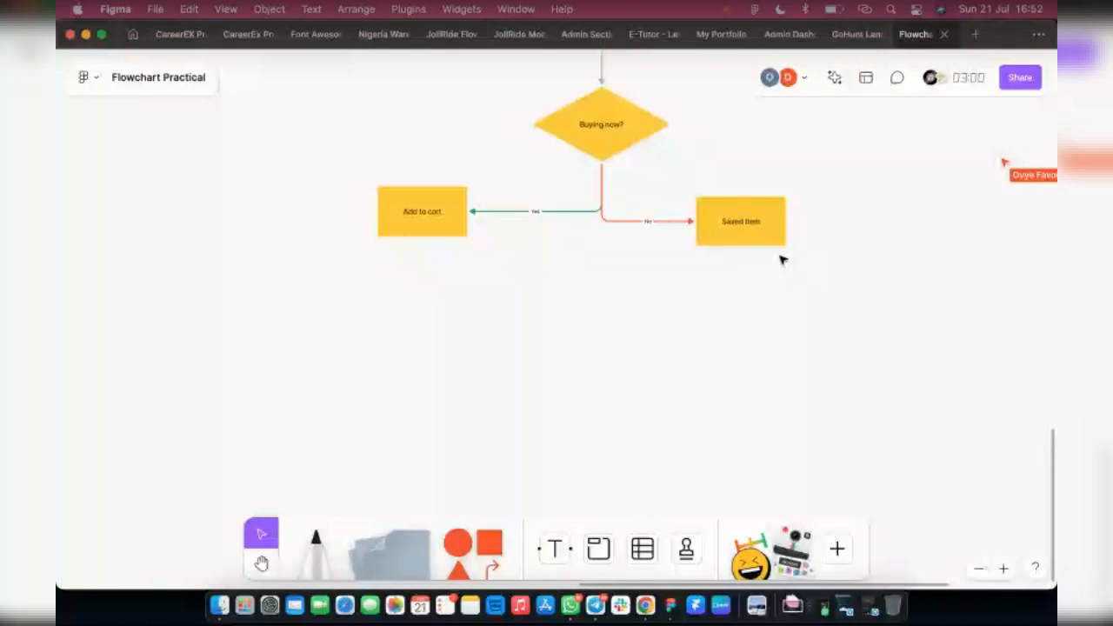
scroll(484, 283, up, 1)
scroll(200, 233, up, 3)
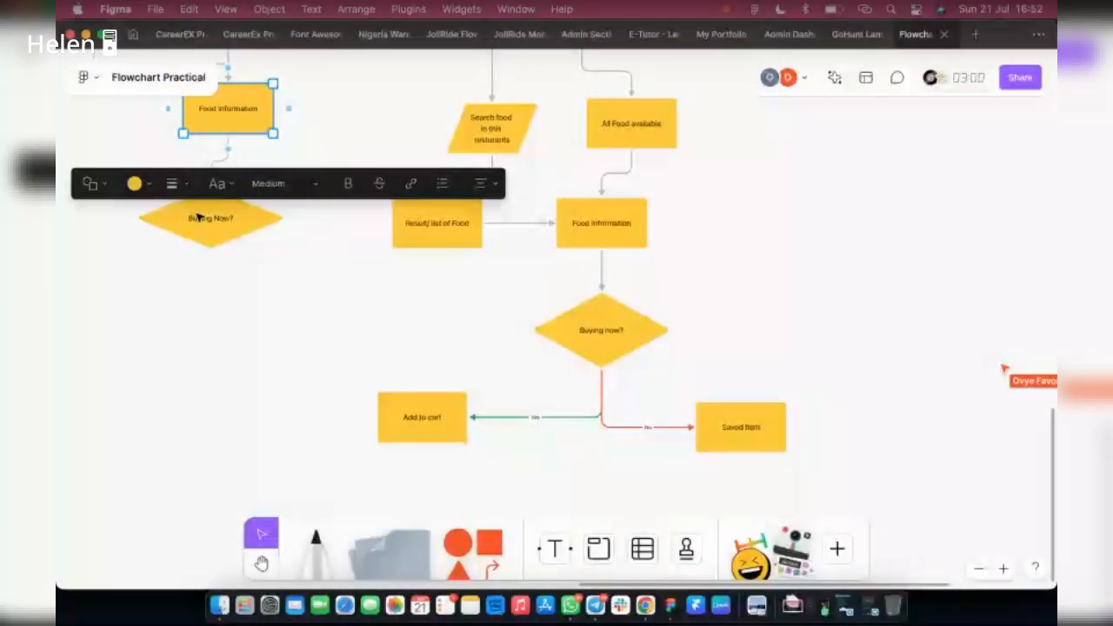
click(200, 225)
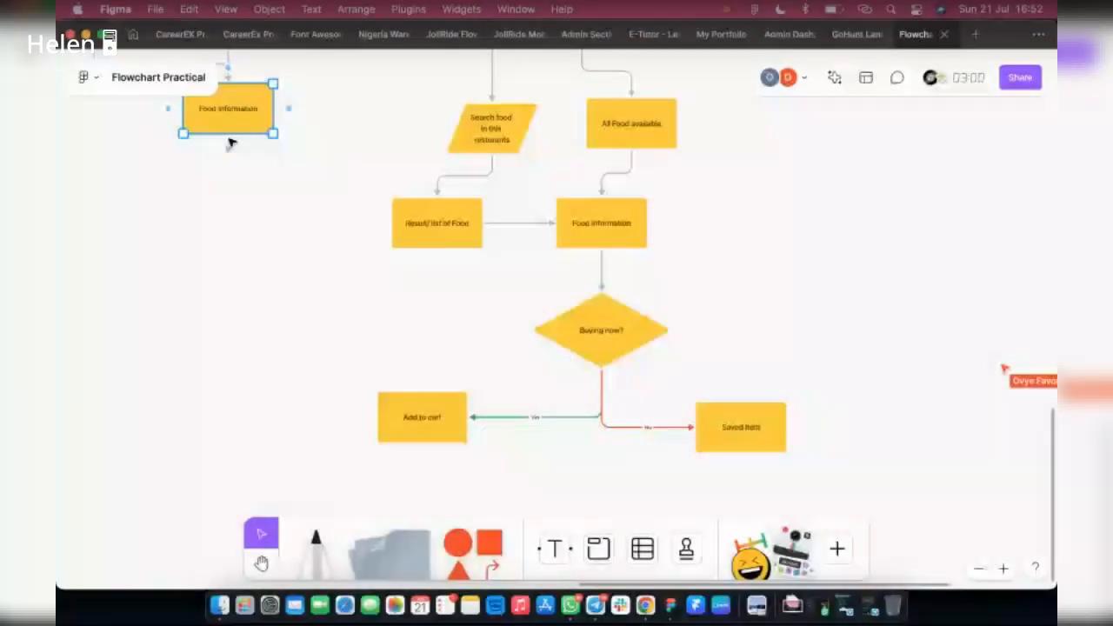
drag(230, 144, 277, 312)
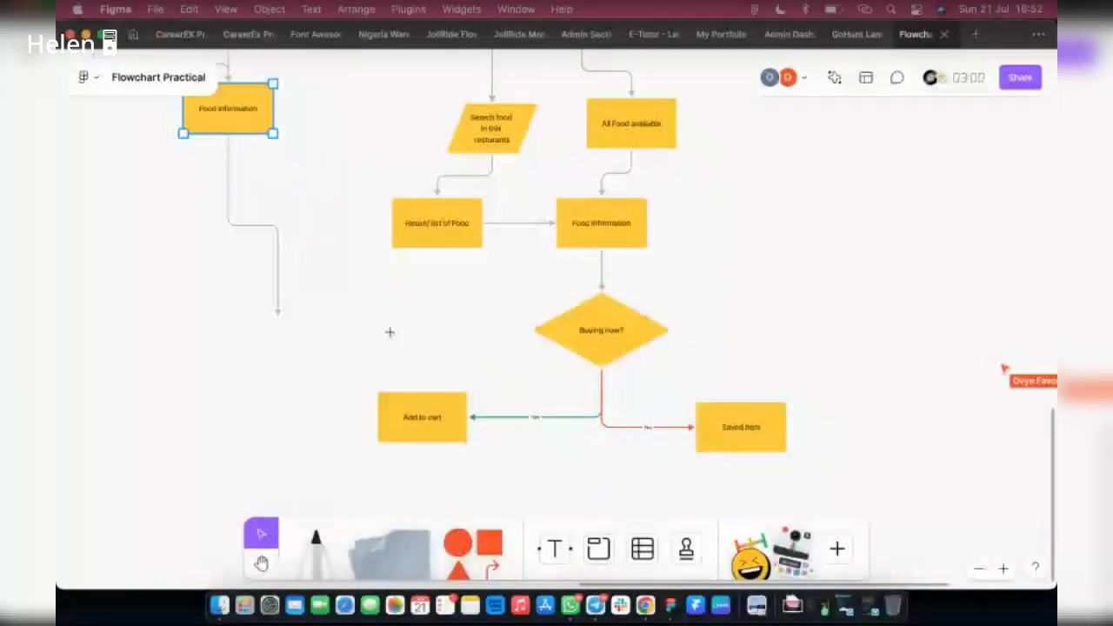
drag(390, 331, 535, 330)
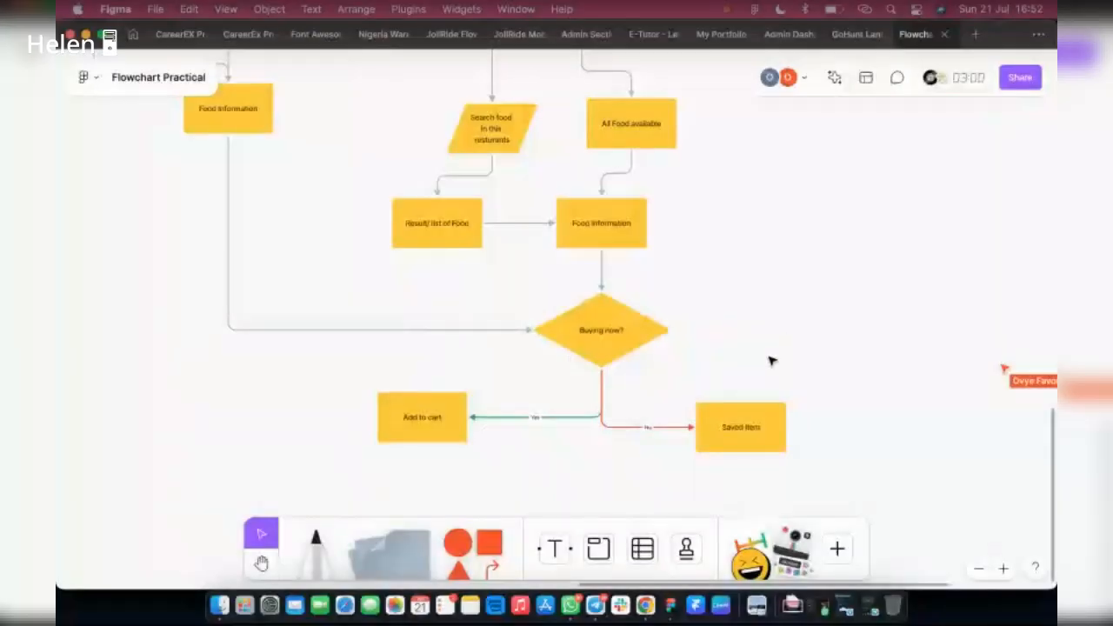
Step: Move the Account box farther right, keeping it aligned with the Food Menu and Popular Restaurants row
scroll(770, 363, up, 3)
scroll(340, 301, down, 3)
scroll(339, 301, up, 5)
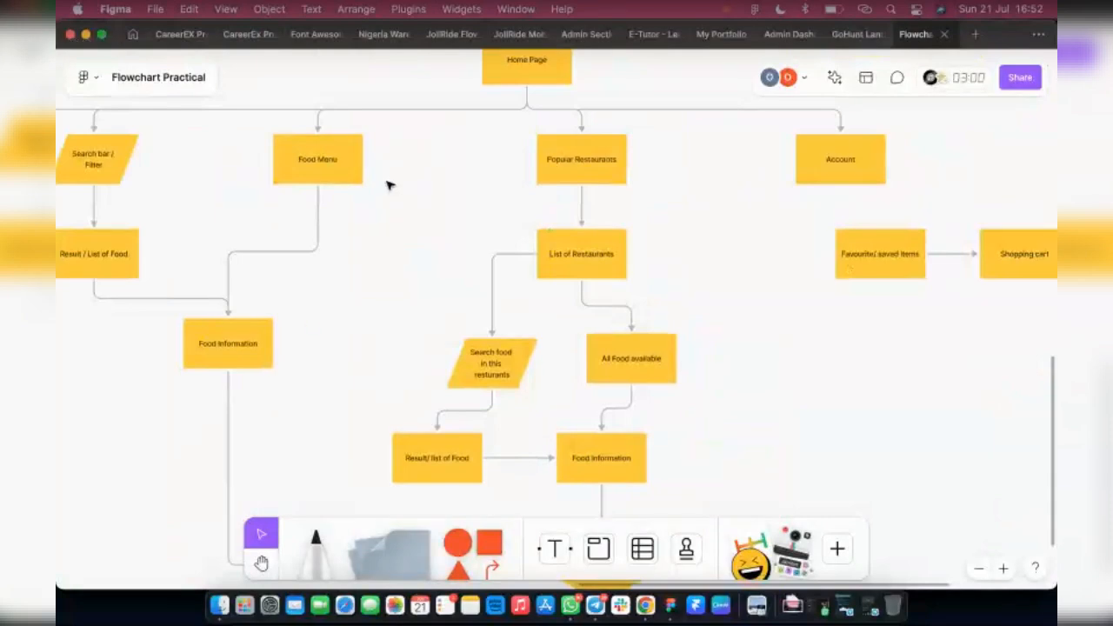
scroll(529, 435, down, 3)
scroll(714, 440, down, 2)
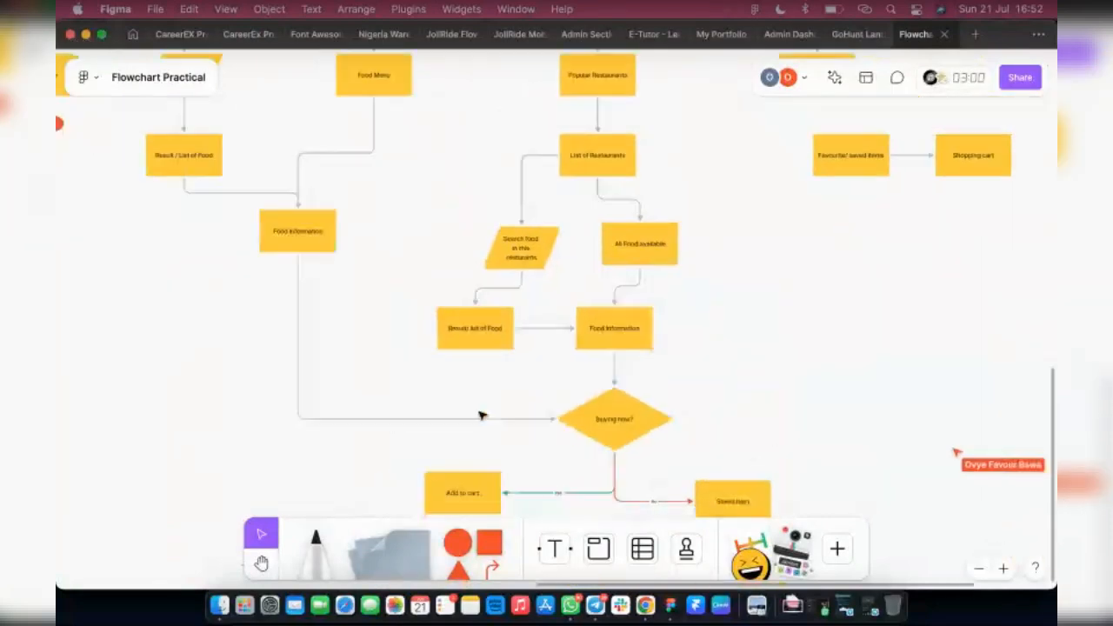
scroll(732, 388, up, 3)
drag(804, 172, 1009, 180)
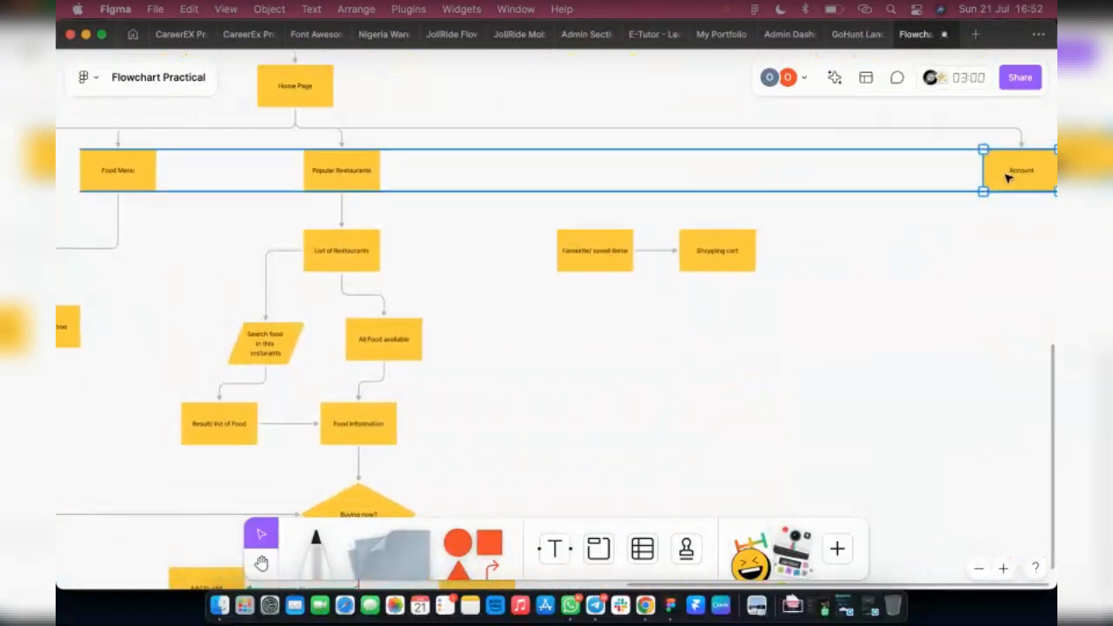
Step: Move the Favourite/saved items and Shopping cart pair up into the row between Popular Restaurants and Account
scroll(648, 318, down, 3)
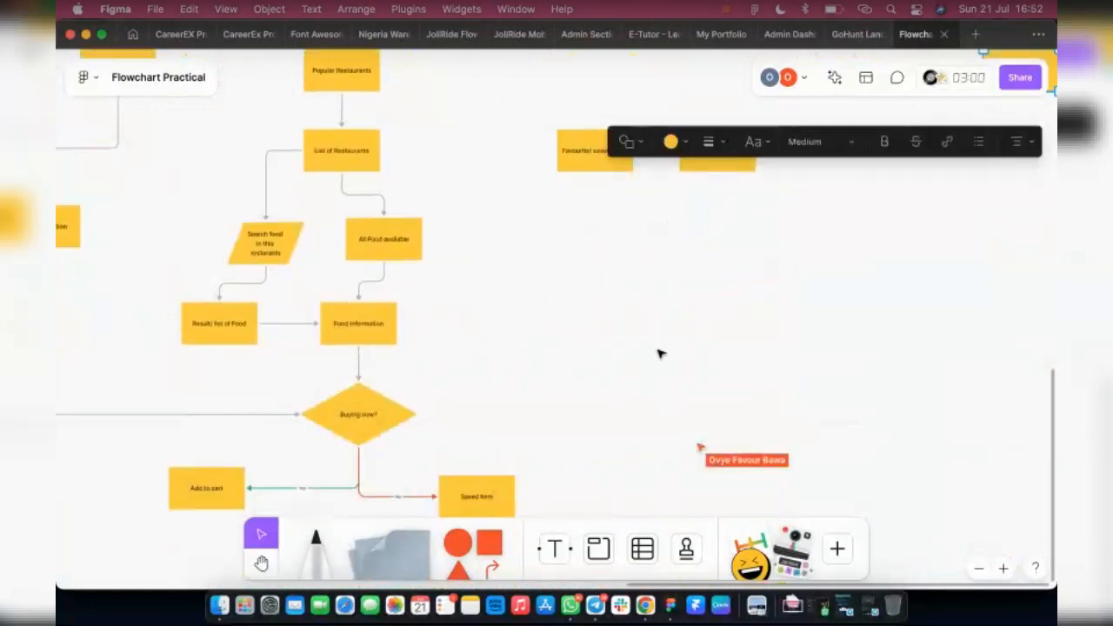
scroll(718, 346, down, 10)
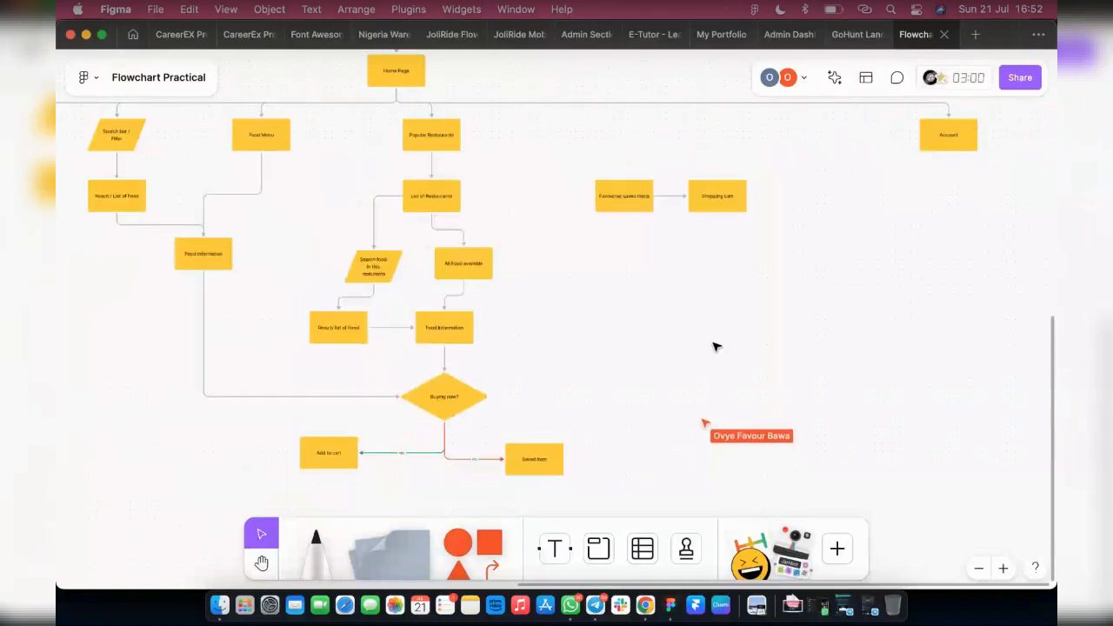
scroll(720, 329, up, 4)
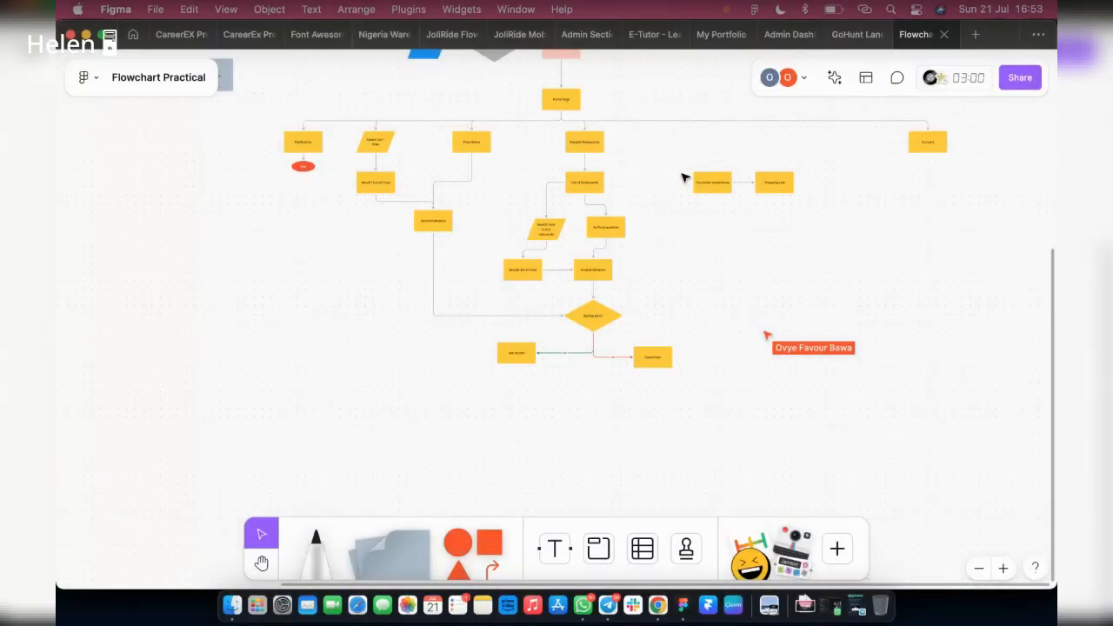
drag(678, 155, 869, 218)
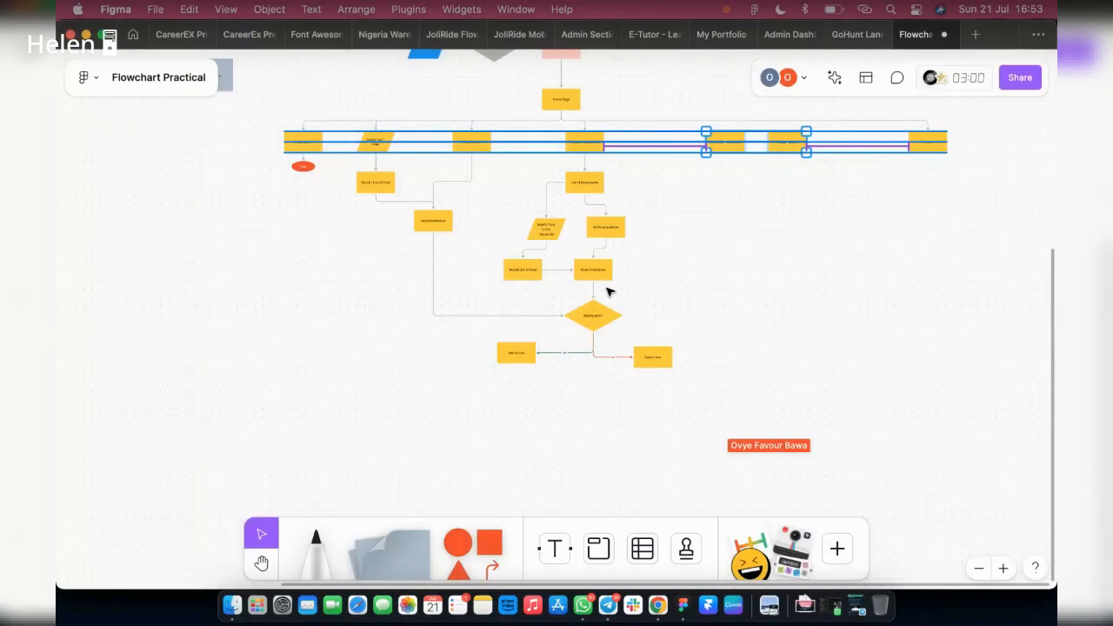
scroll(606, 289, up, 1)
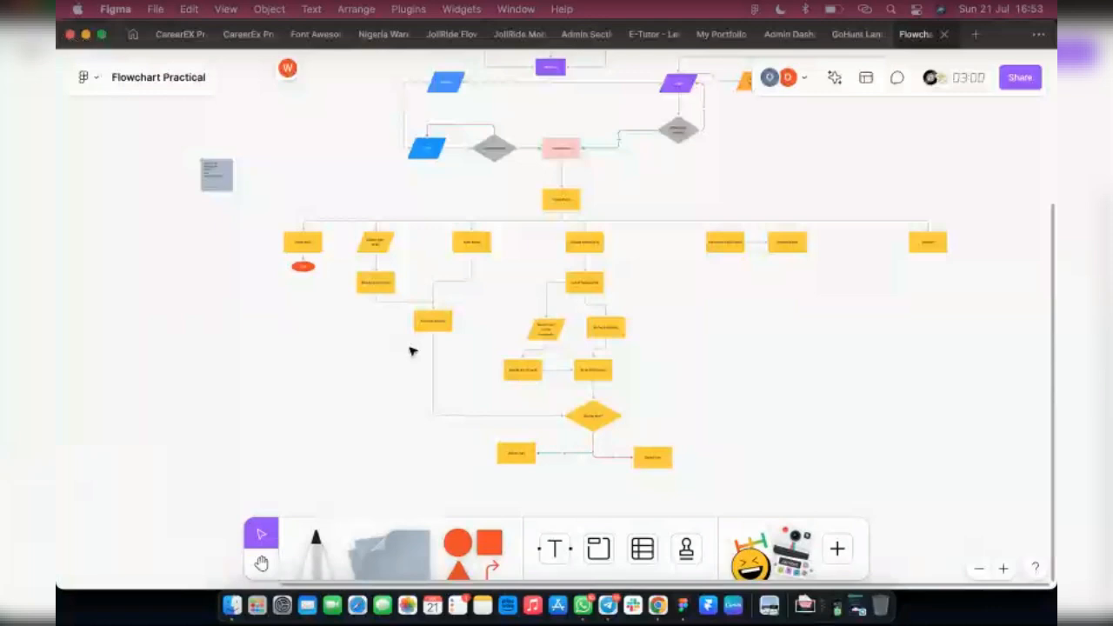
Step: Review the flow from Home Page through the food and restaurant branches down to the buying decision and its cart and saved-item outcomes
scroll(453, 260, up, 1)
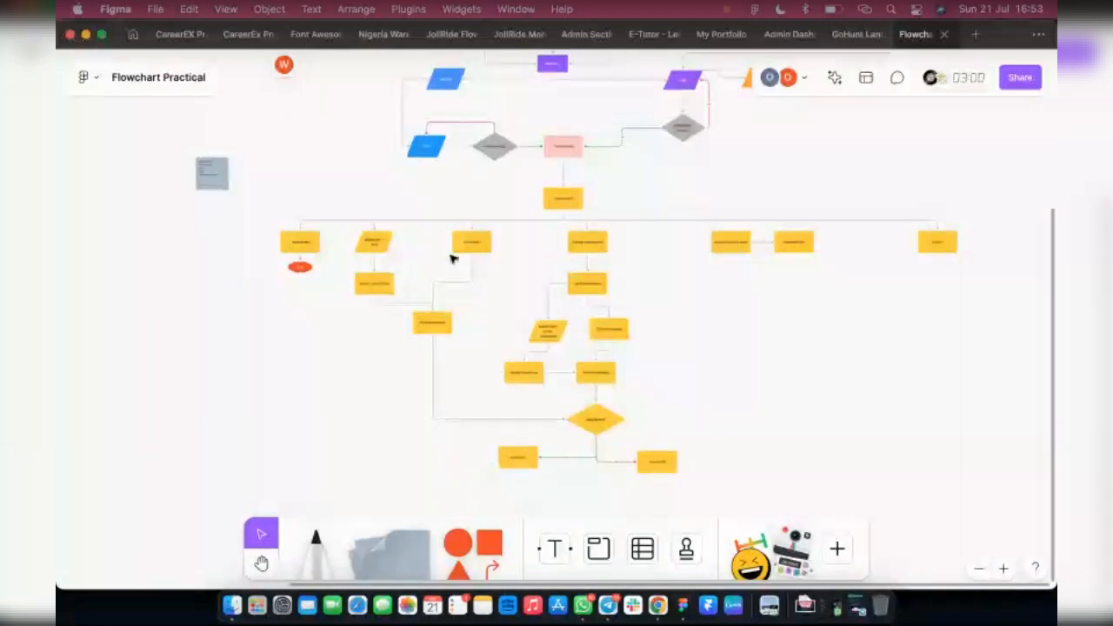
scroll(453, 259, up, 4)
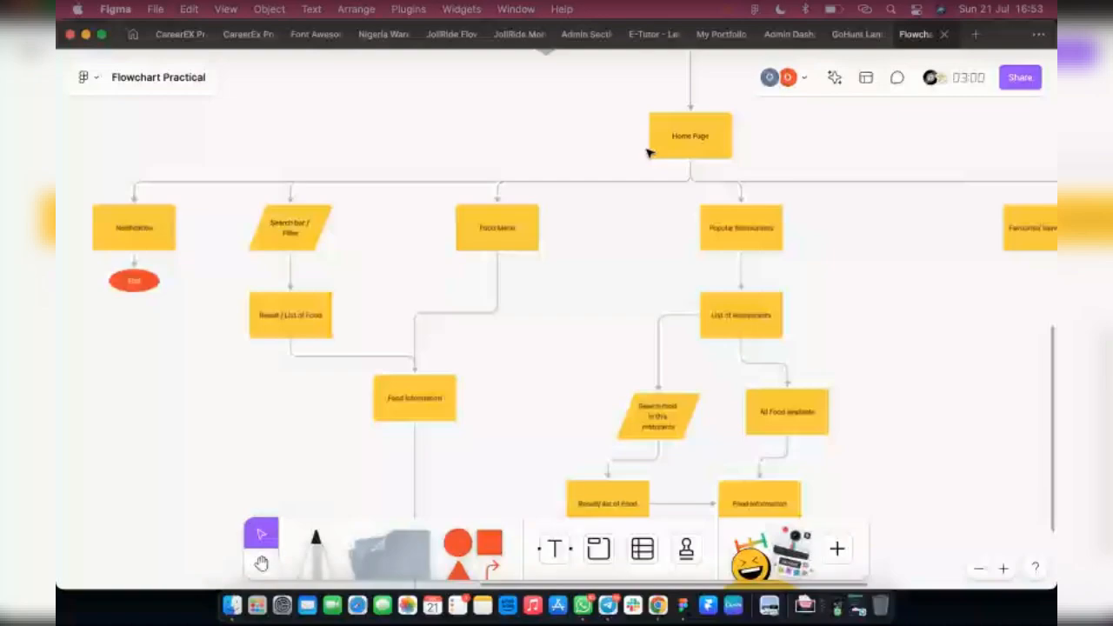
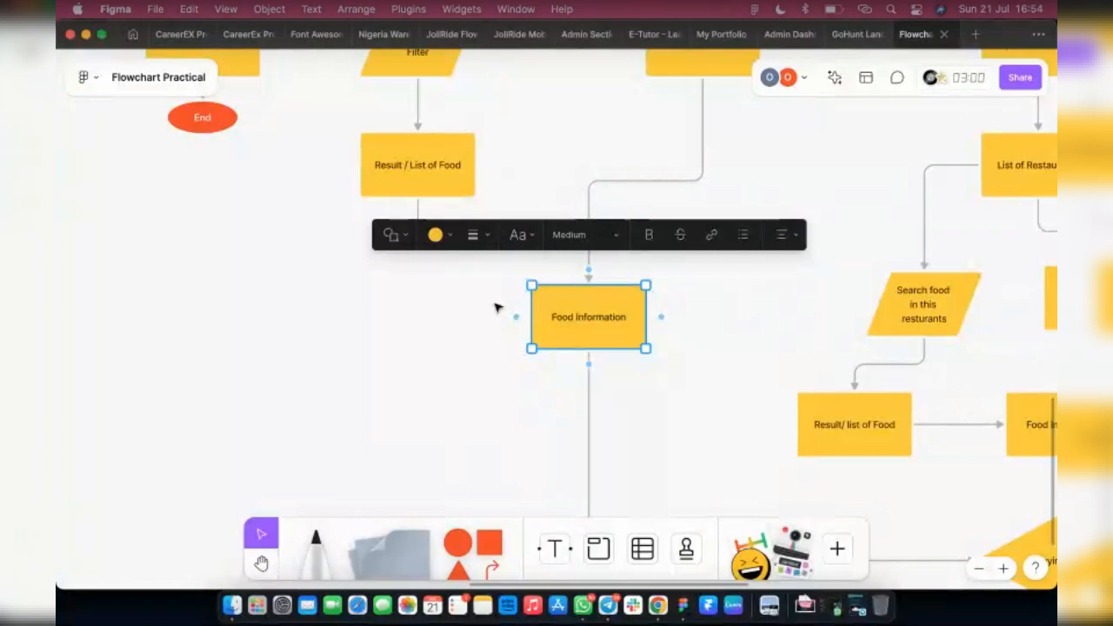
key(Escape)
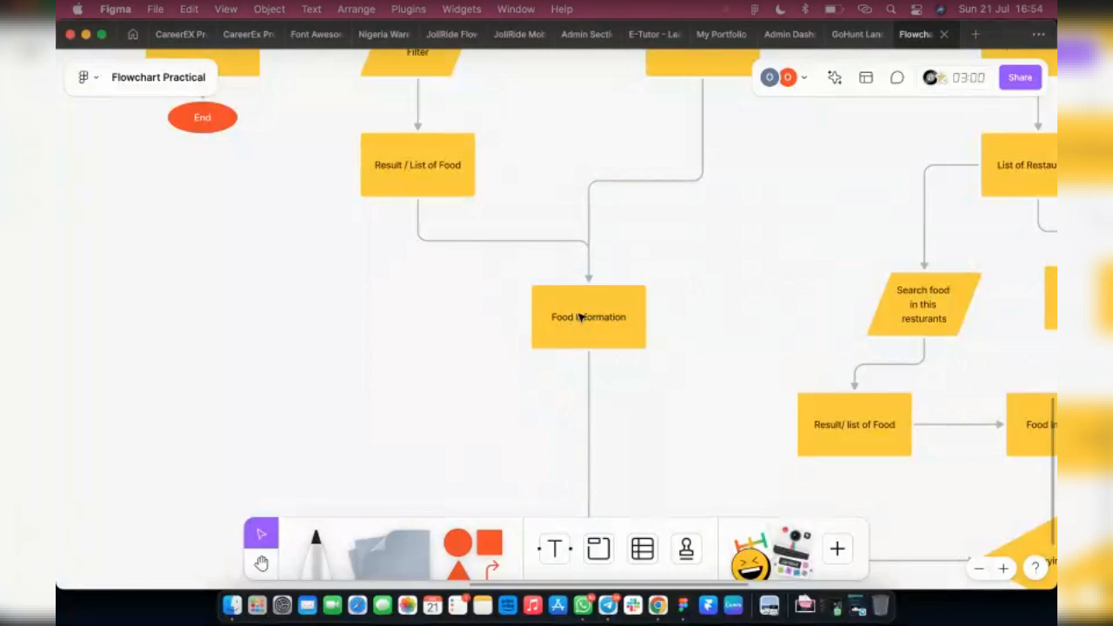
scroll(586, 347, down, 3)
scroll(586, 347, down, 3)
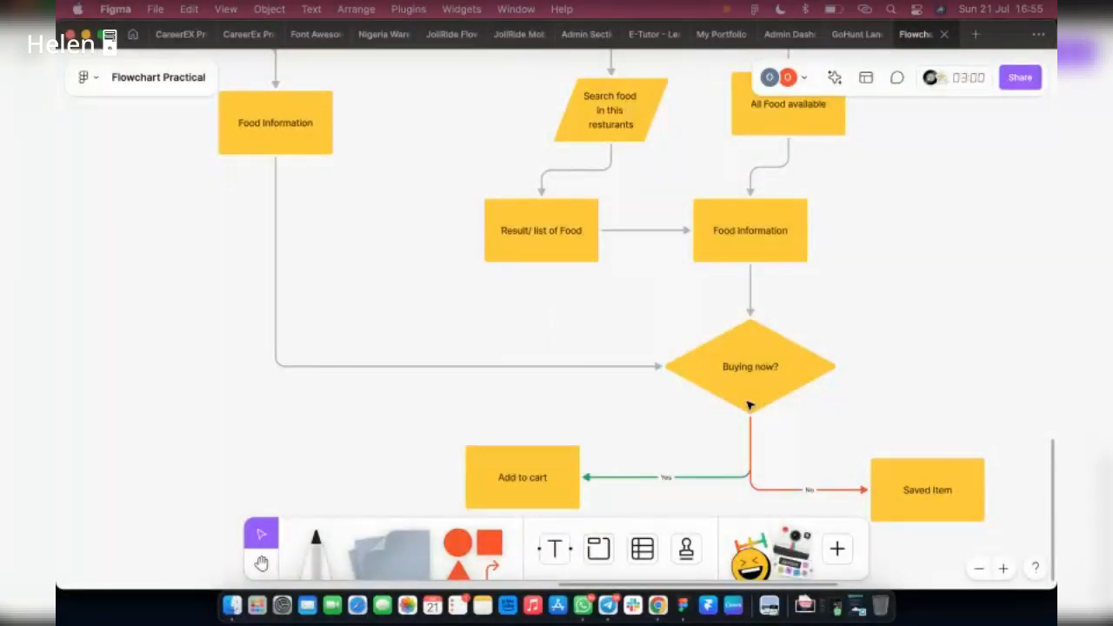
scroll(790, 472, down, 2)
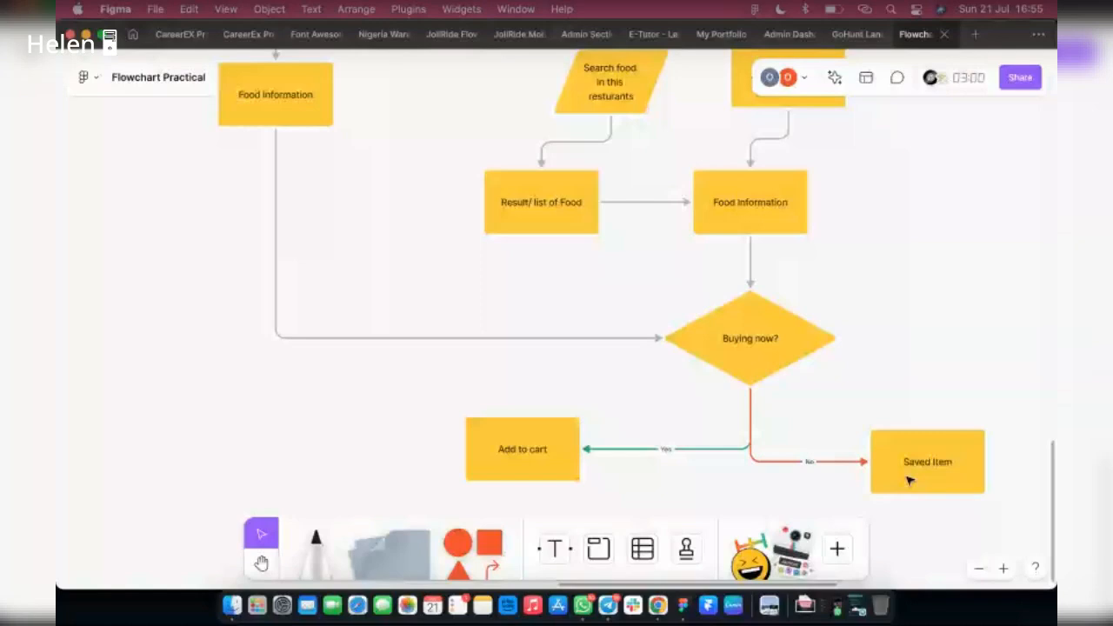
scroll(469, 328, up, 2)
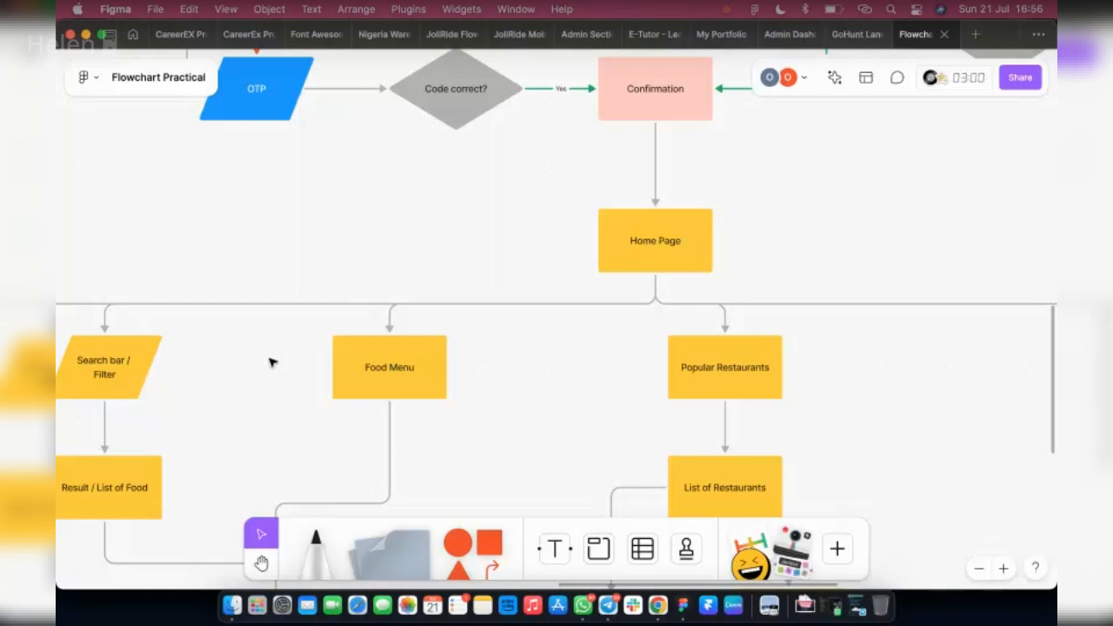
scroll(277, 361, down, 5)
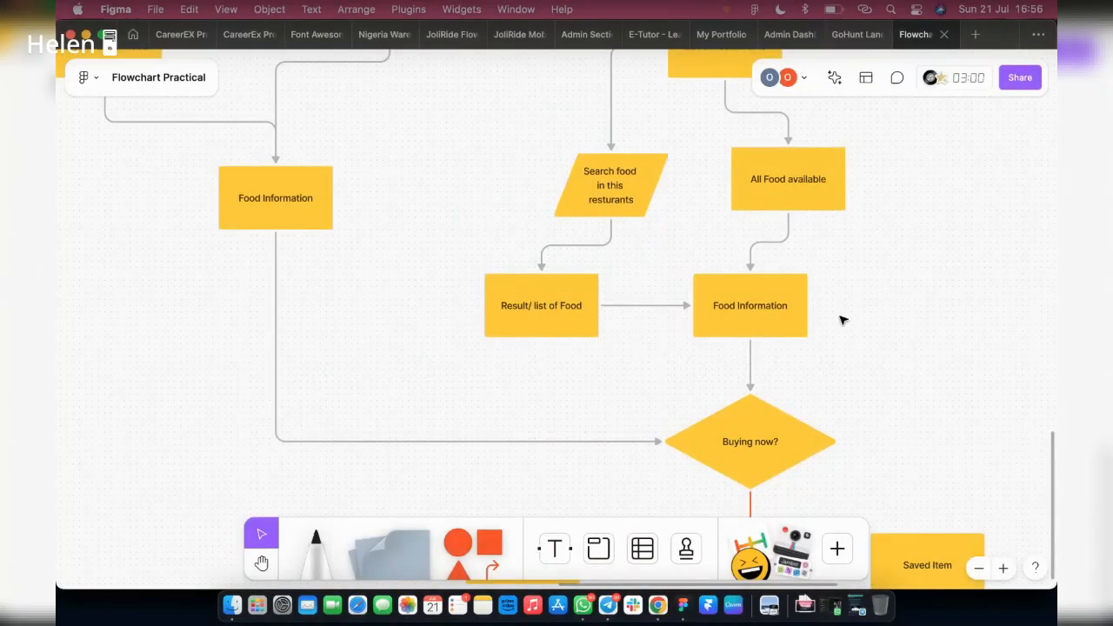
scroll(842, 320, up, 5)
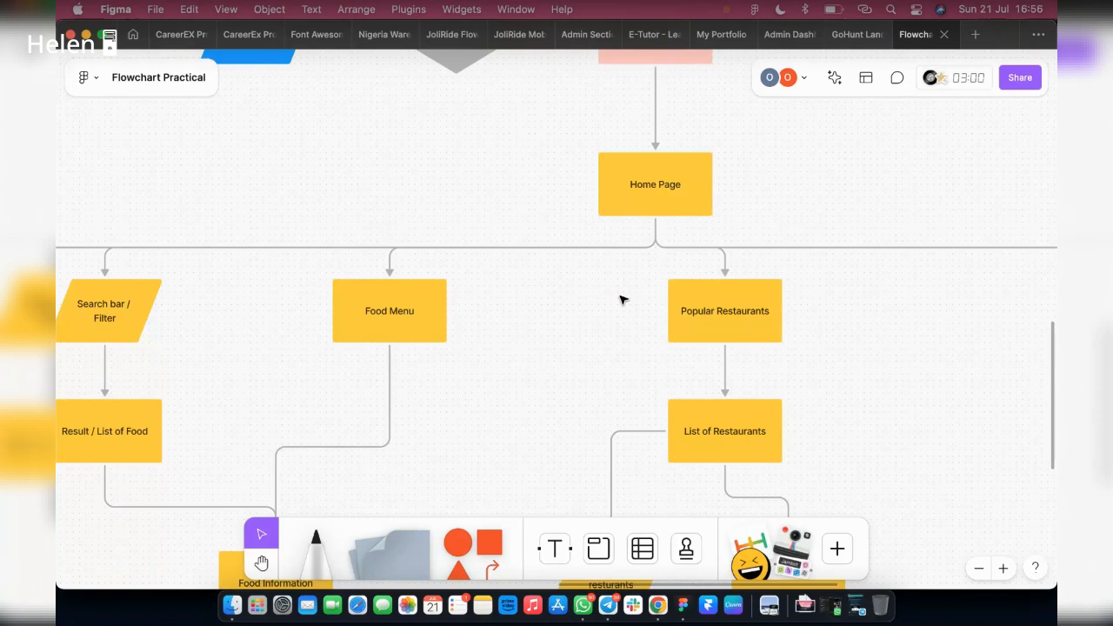
scroll(623, 300, down, 3)
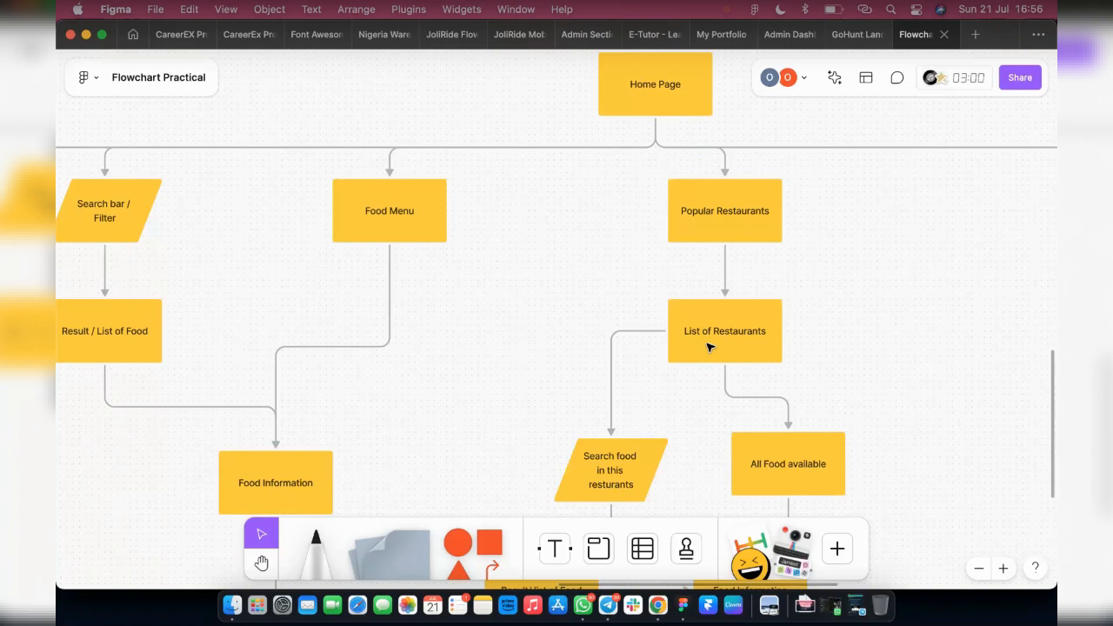
scroll(709, 347, down, 1)
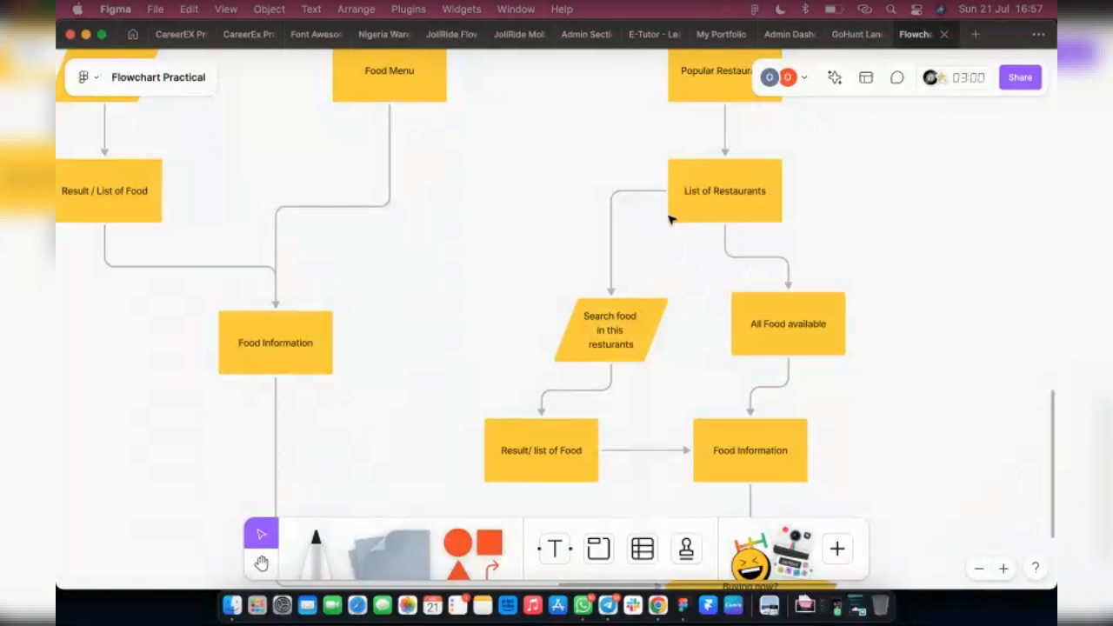
Step: Duplicate the List of Restaurants box and place the copy beside the original, to its right
scroll(669, 219, down, 3)
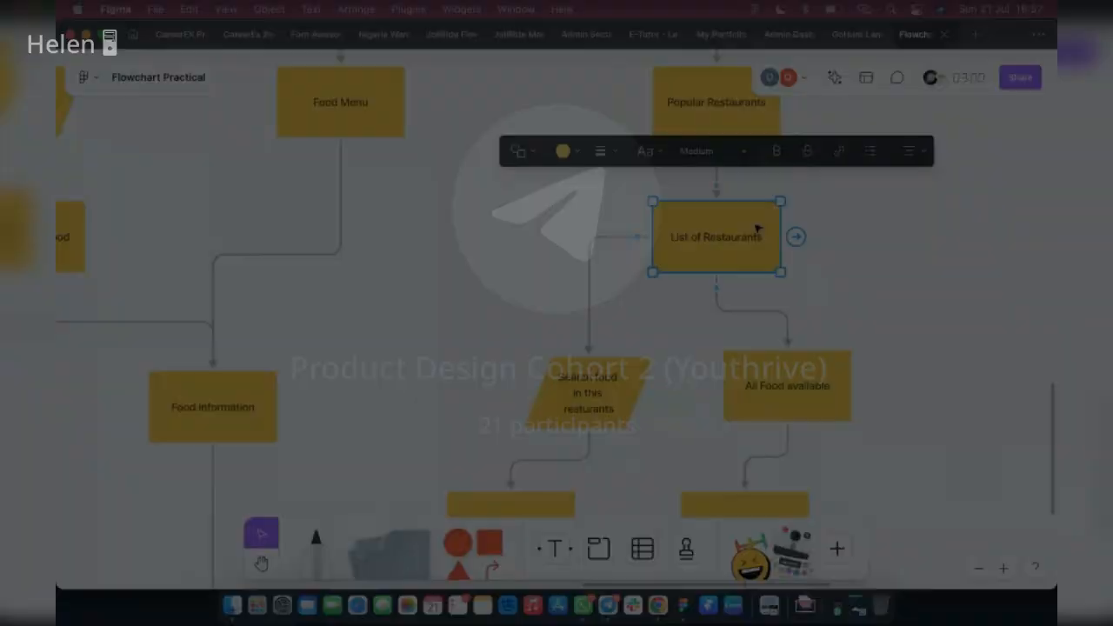
key(super+d)
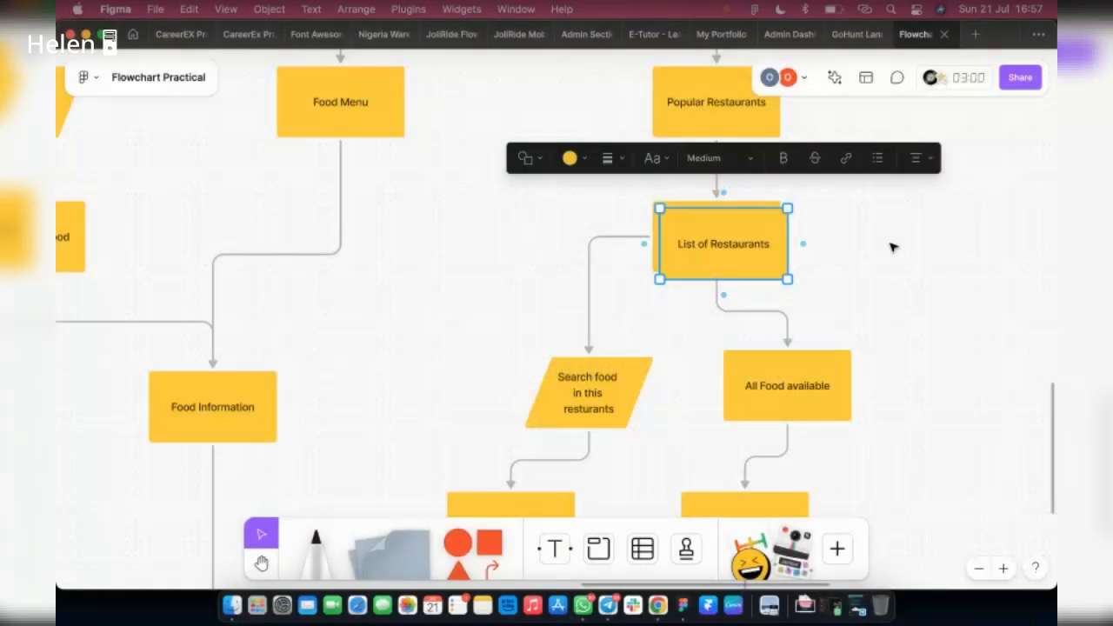
drag(661, 248, 802, 255)
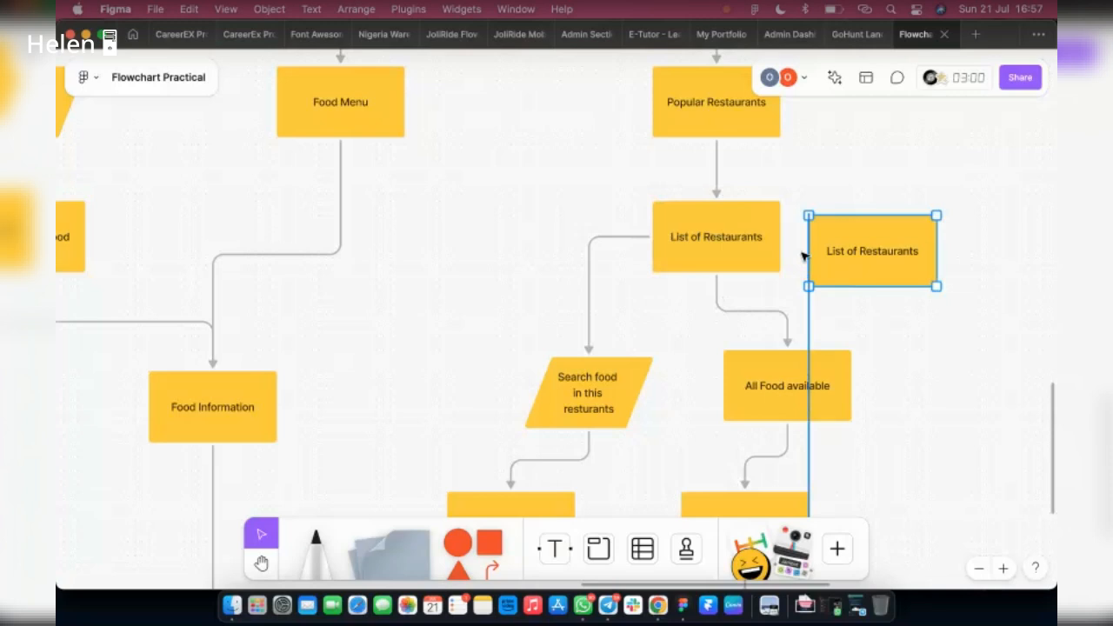
Step: Move the original List of Restaurants box up towards Popular Restaurants and reattach its two outgoing connectors to the duplicate
scroll(788, 257, down, 5)
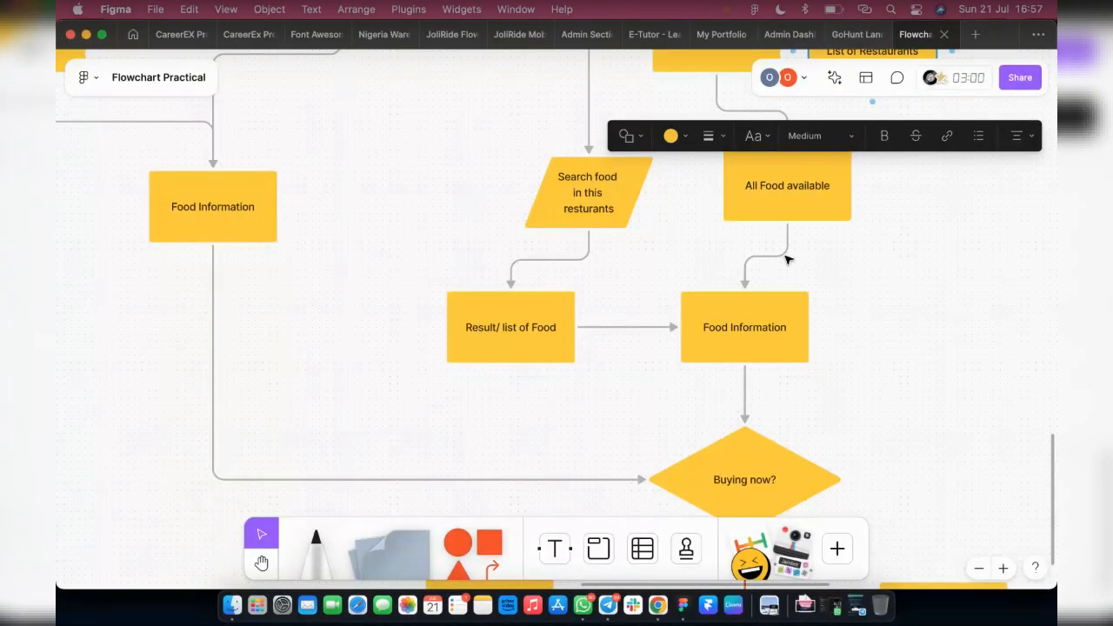
scroll(788, 258, down, 3)
scroll(707, 211, down, 3)
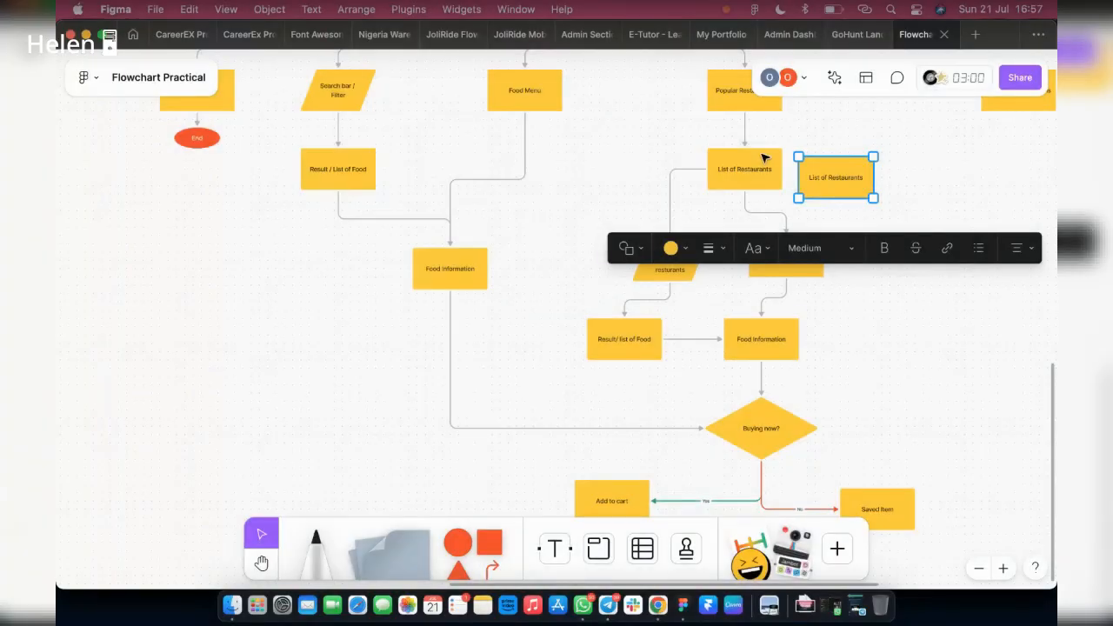
drag(763, 157, 735, 201)
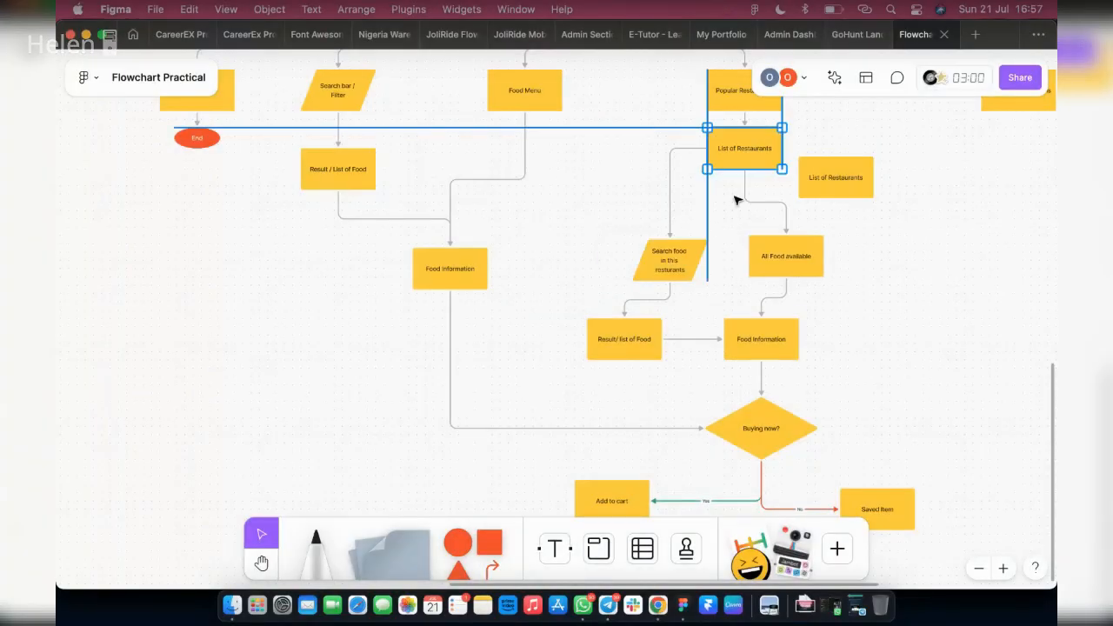
click(737, 200)
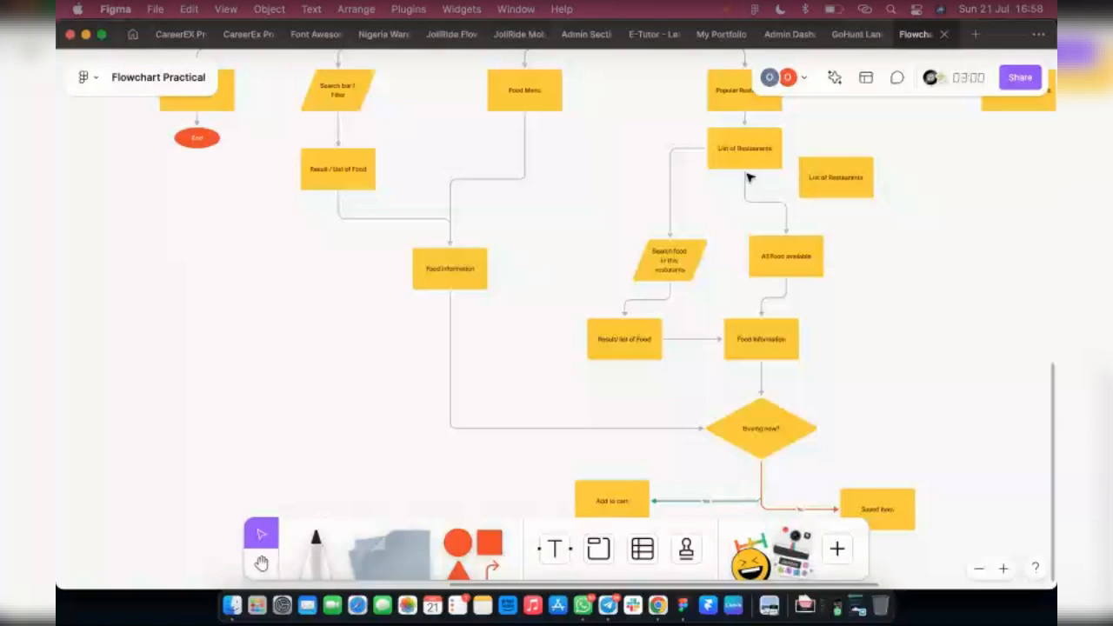
drag(747, 174, 835, 197)
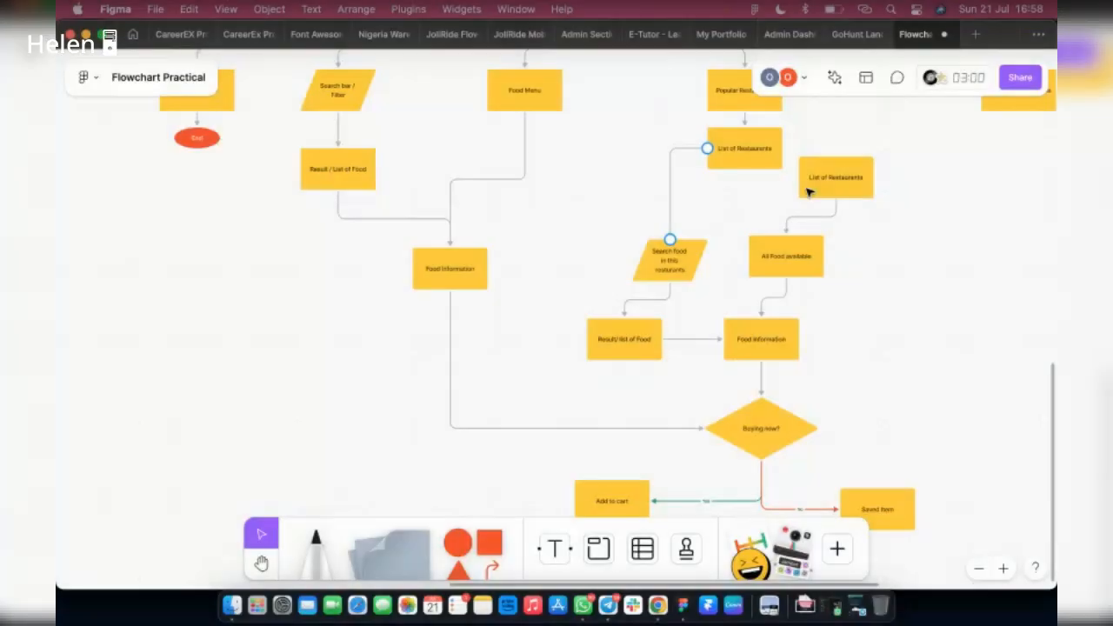
drag(807, 192, 790, 190)
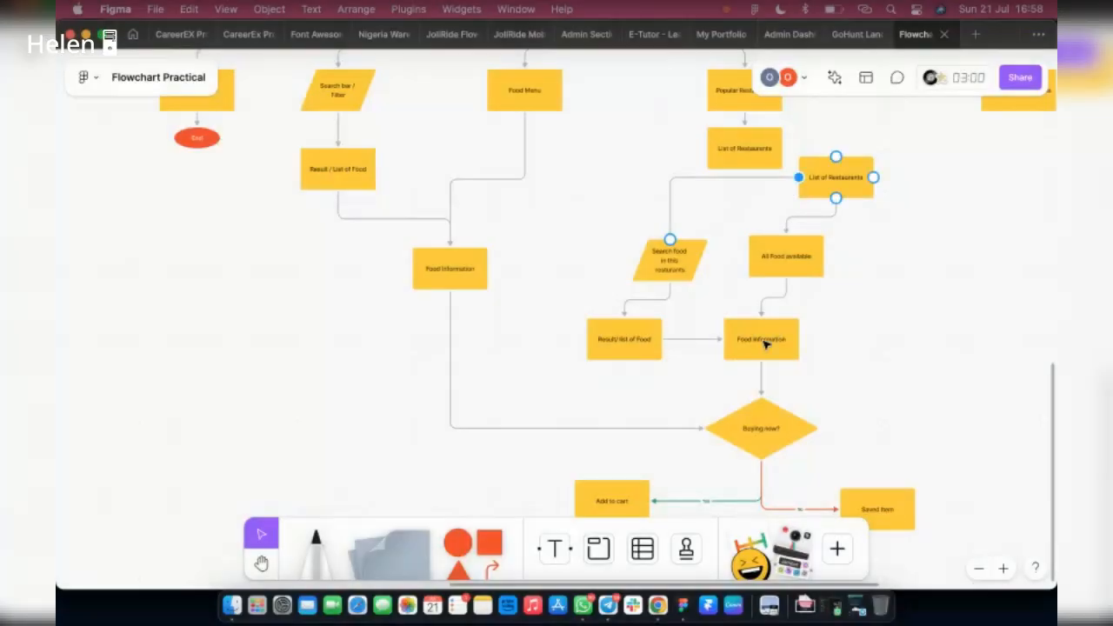
Step: Shift the Buying now? diamond and the restaurant branch's Food Information, Result/ list of Food, All Food available and Search food shapes down
scroll(765, 348, down, 3)
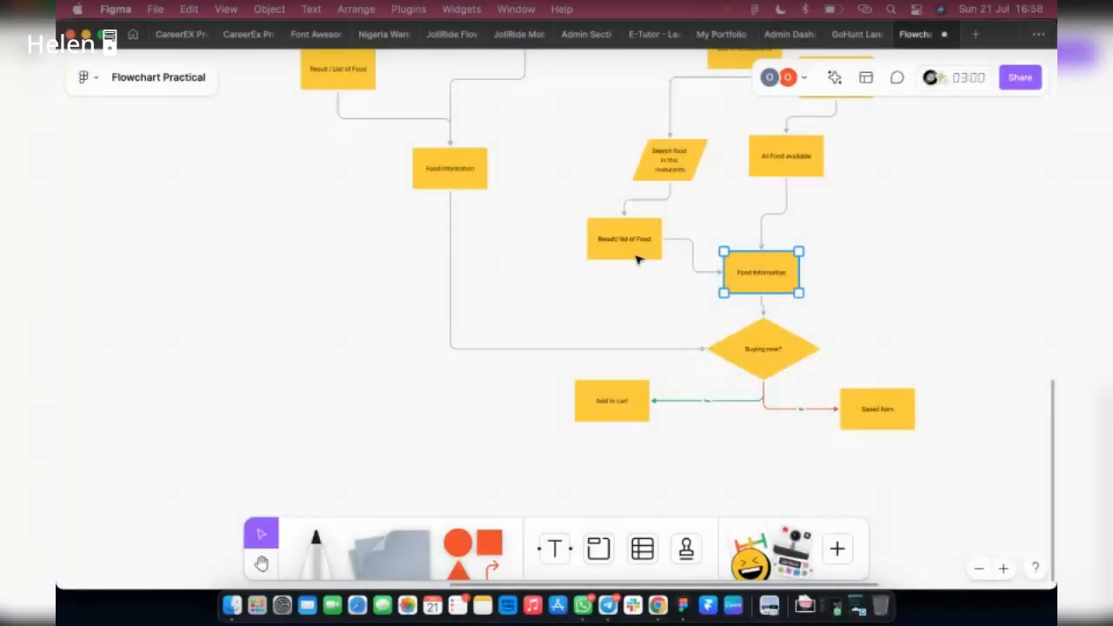
click(638, 256)
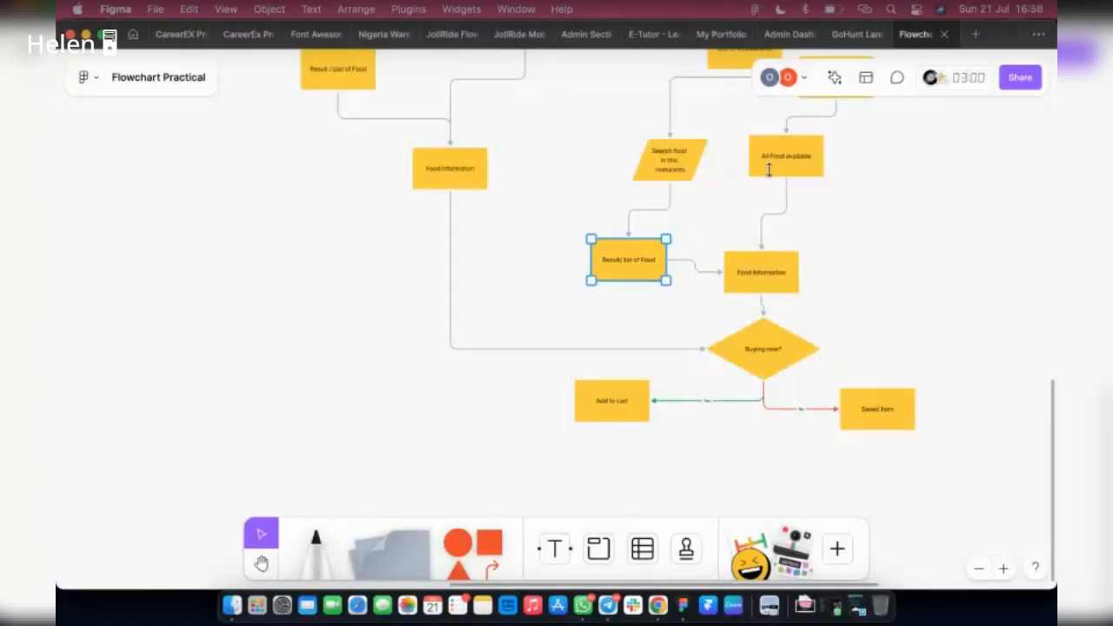
drag(775, 161, 771, 198)
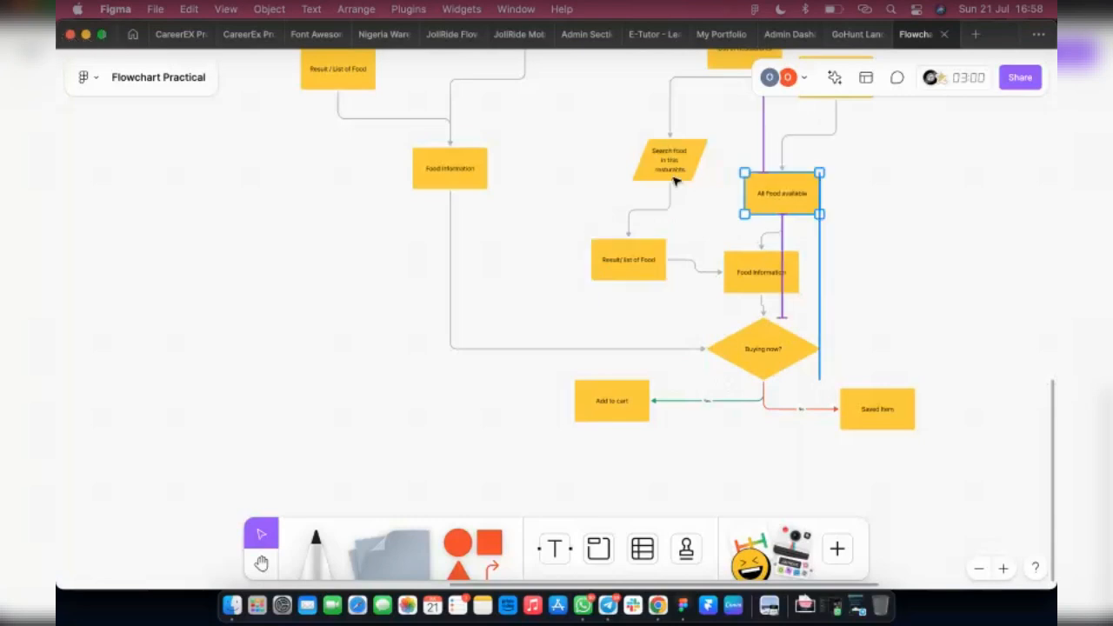
drag(675, 182, 675, 216)
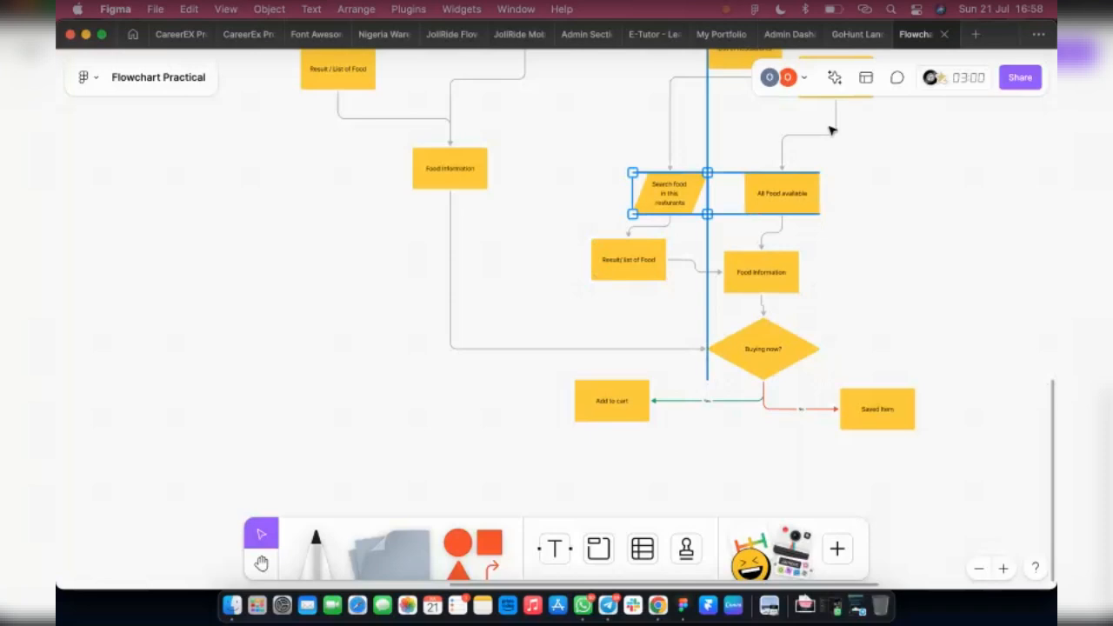
Step: Place the duplicate List of Restaurants box directly below the original and connect the original down to it
scroll(832, 130, up, 1)
scroll(745, 202, up, 5)
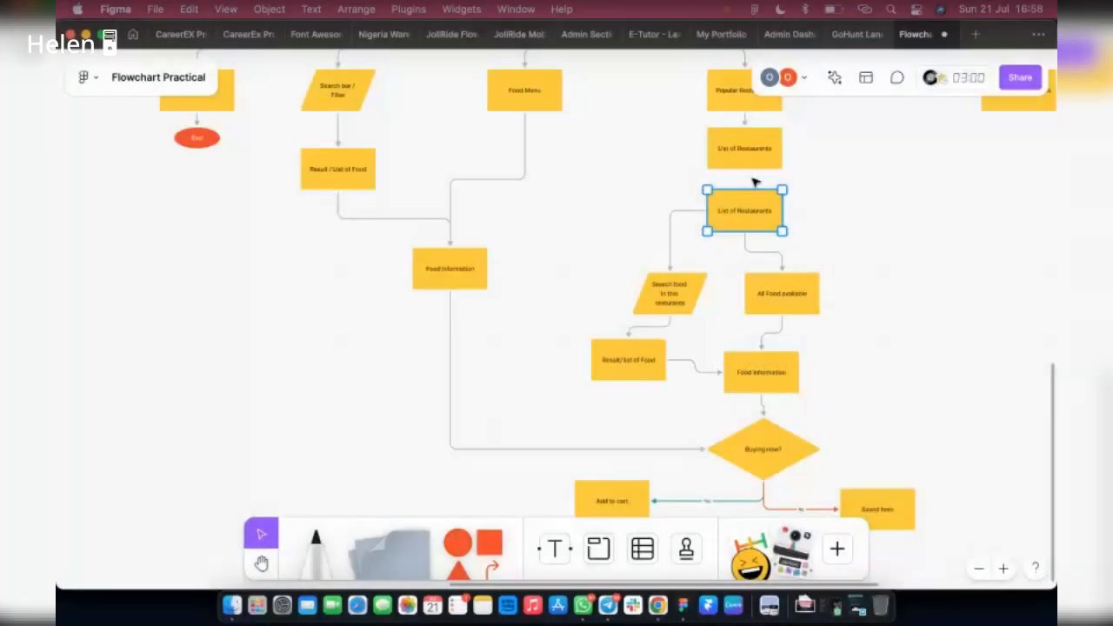
scroll(748, 183, up, 5)
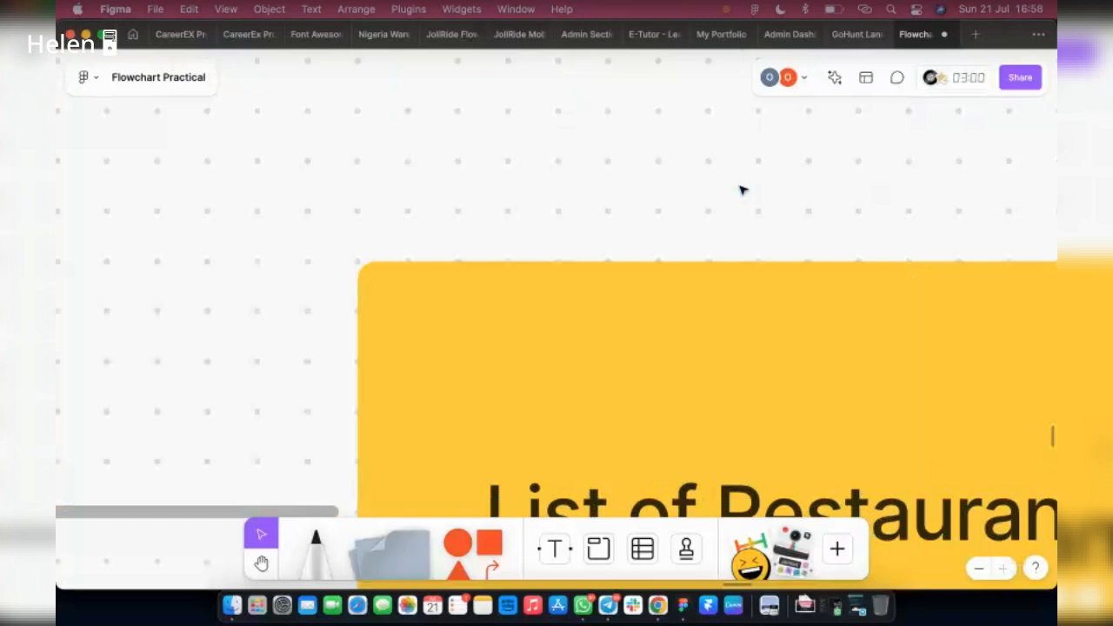
scroll(812, 193, down, 8)
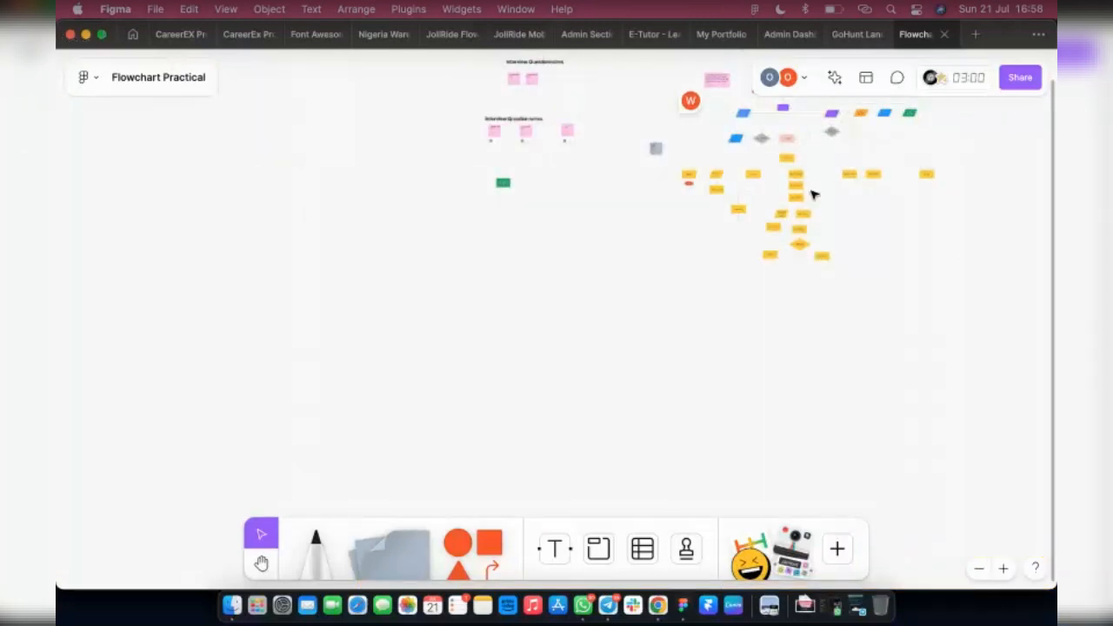
scroll(813, 193, up, 8)
click(737, 133)
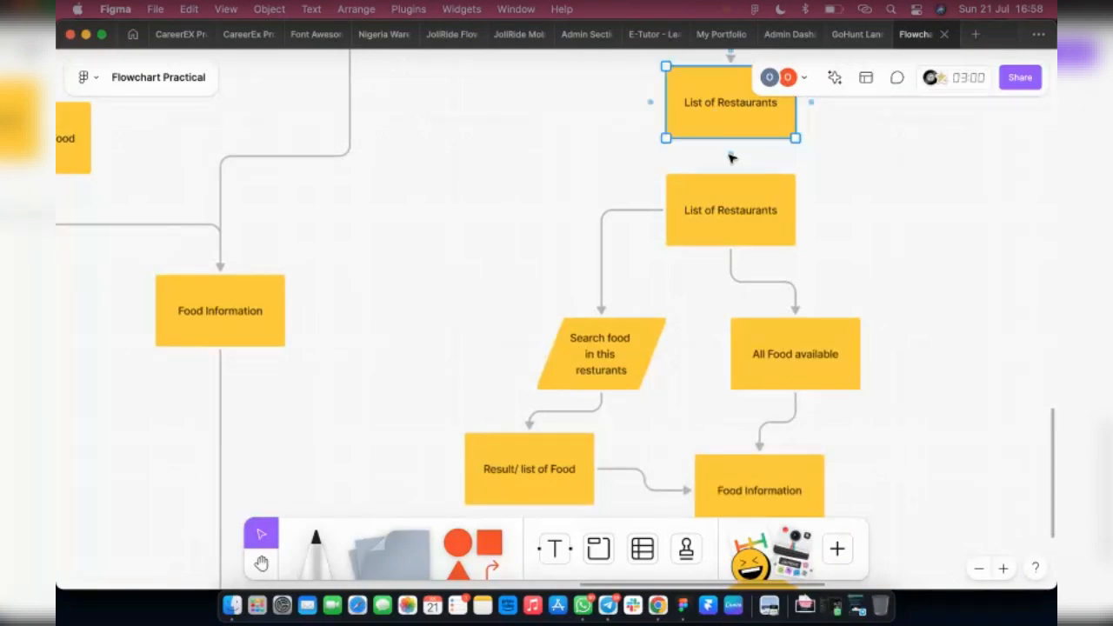
Step: Relabel the duplicate List of Restaurants box as "Restaurant Information"
click(721, 214)
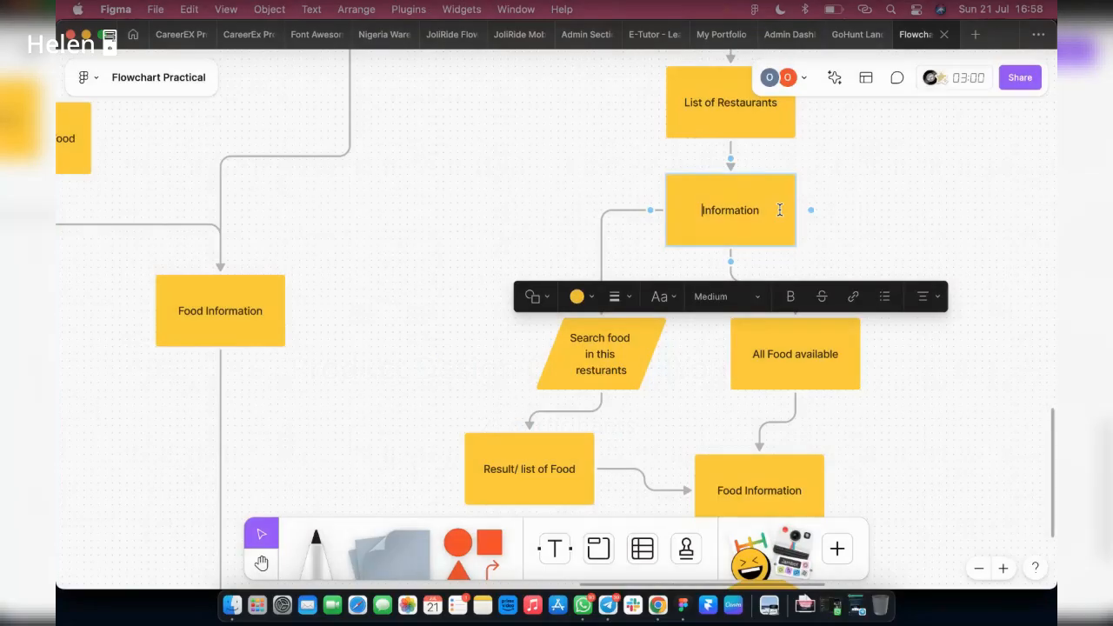
text(Rest)
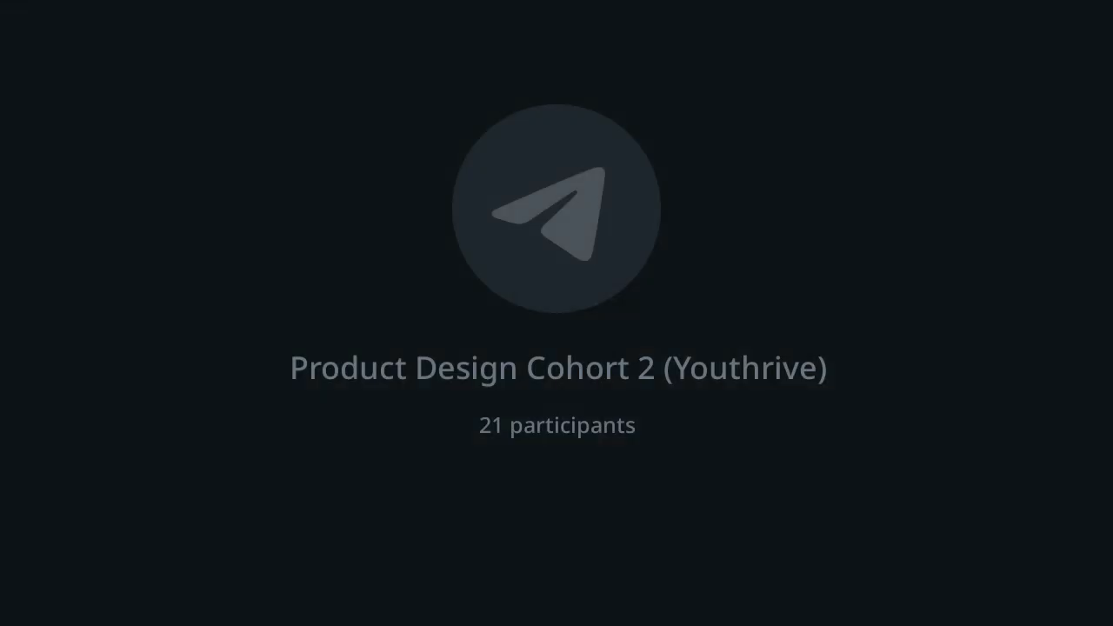
text(au)
text(rantInformation)
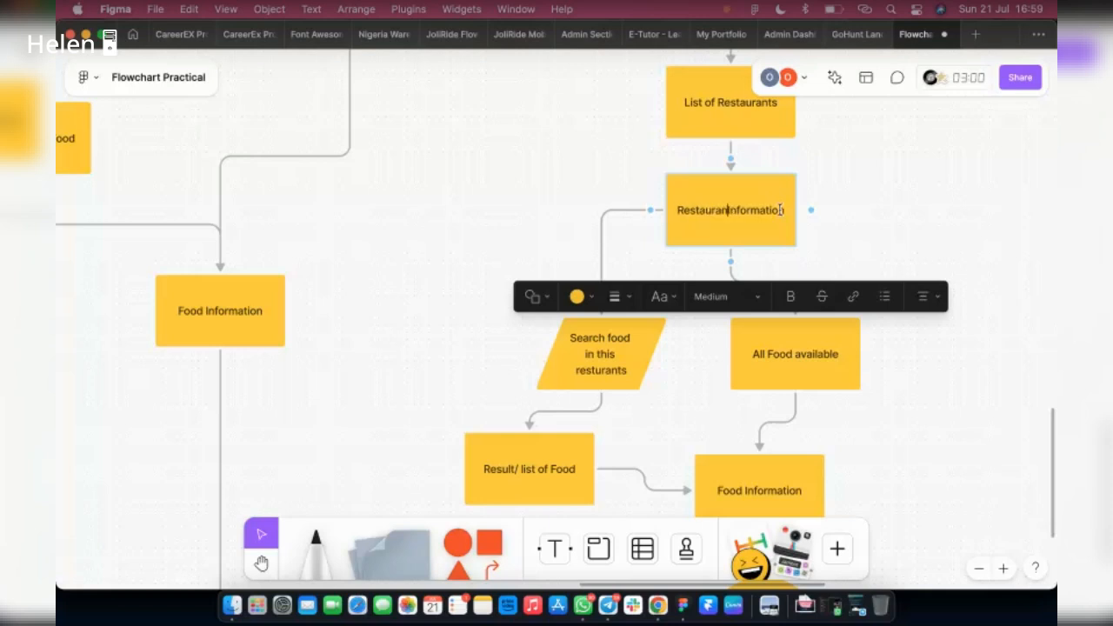
text(t)
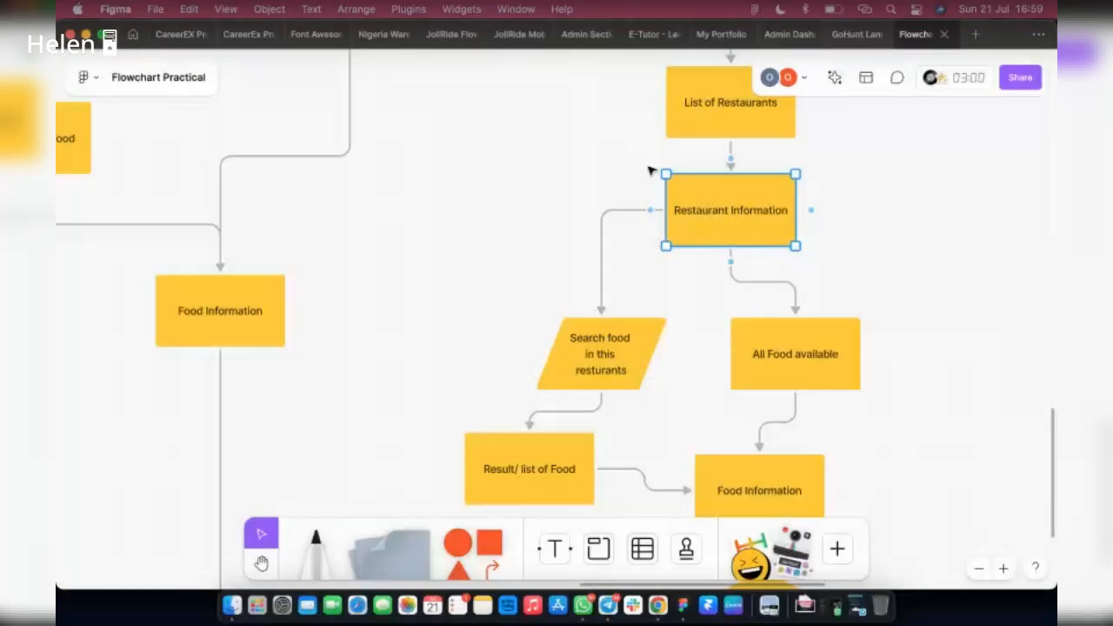
scroll(732, 265, up, 2)
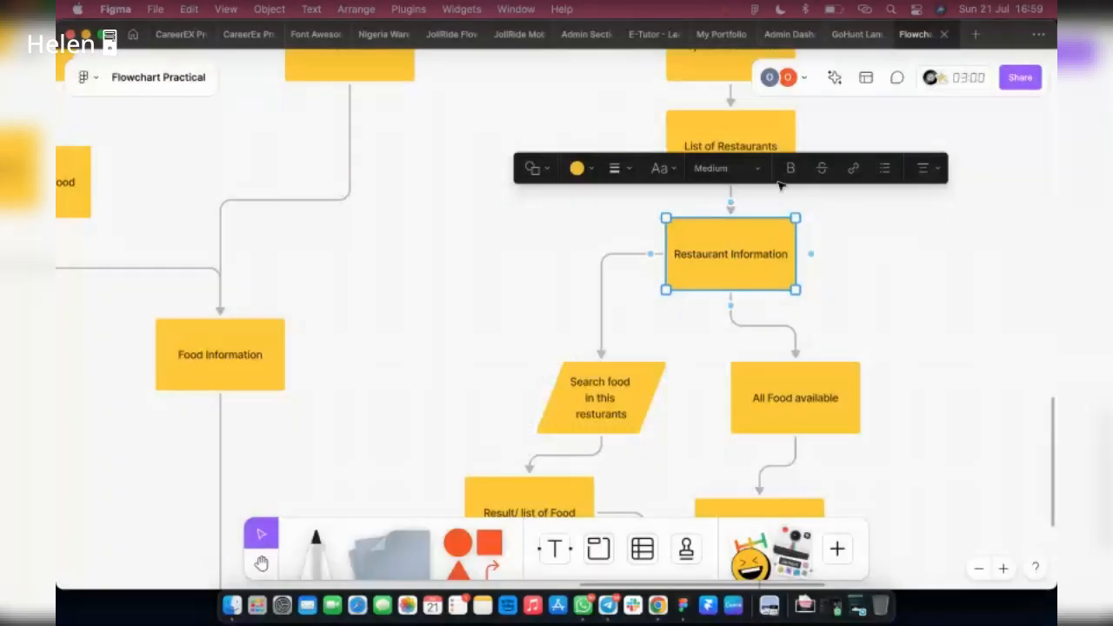
click(505, 87)
scroll(508, 88, up, 2)
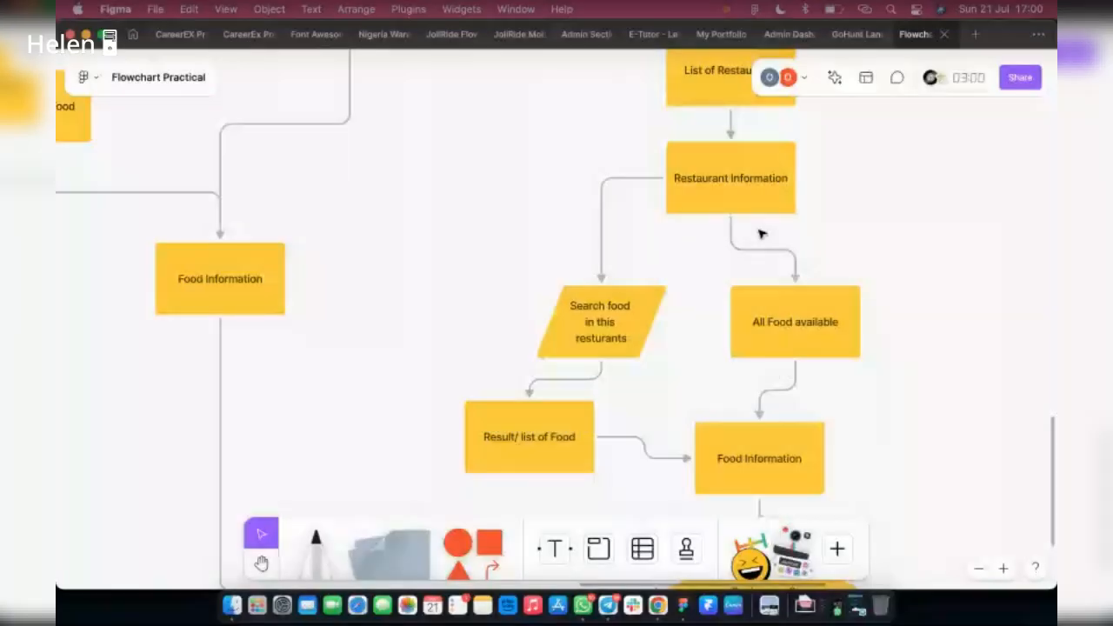
scroll(761, 235, down, 1)
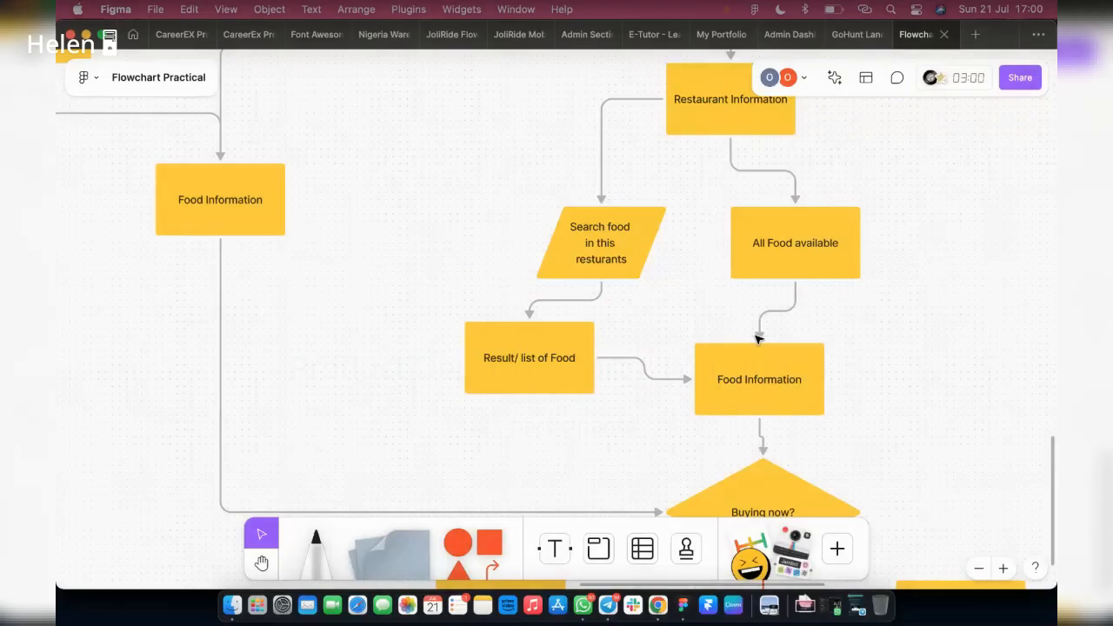
Step: Review the flowchart from the Home Page branches down to the Buying now? diamond and its Add to cart and Saved Item outcomes
scroll(729, 372, down, 3)
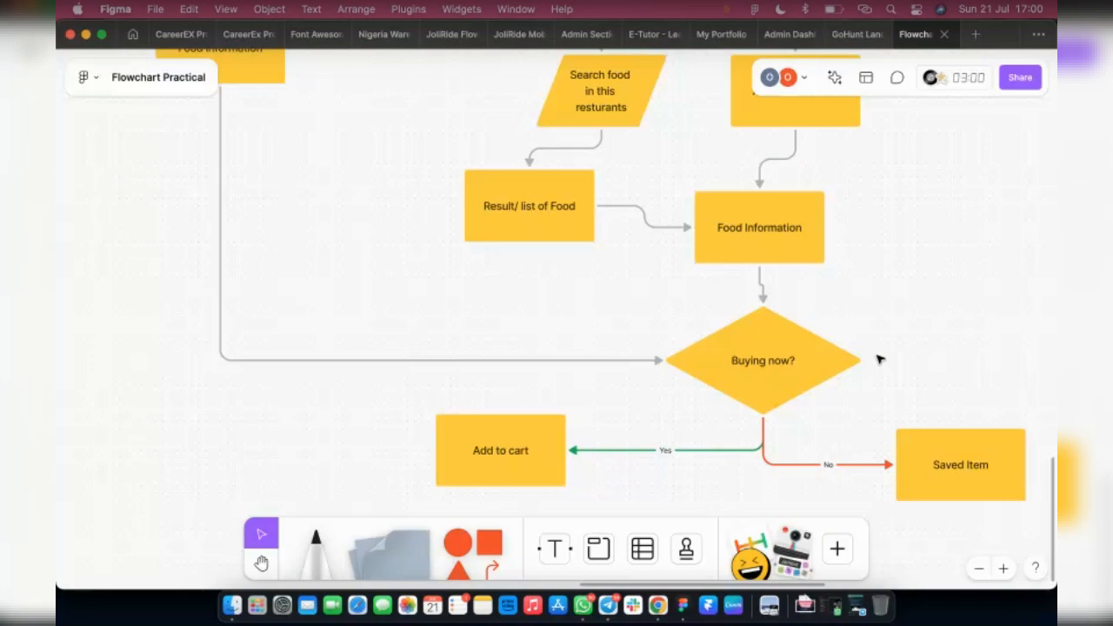
scroll(877, 356, down, 3)
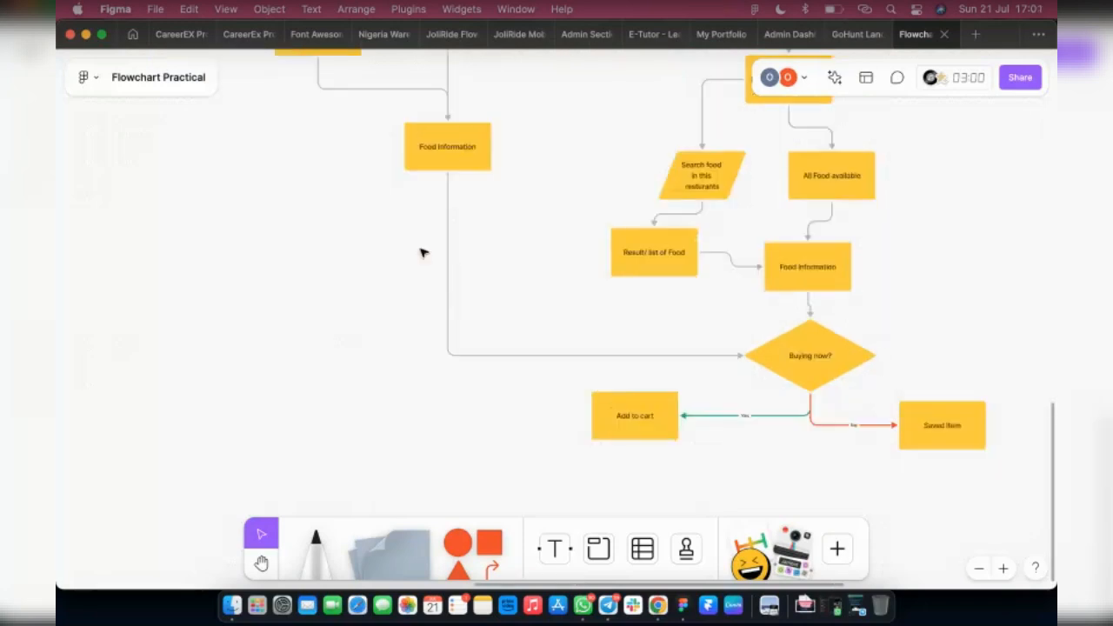
scroll(423, 252, down, 2)
scroll(591, 154, up, 5)
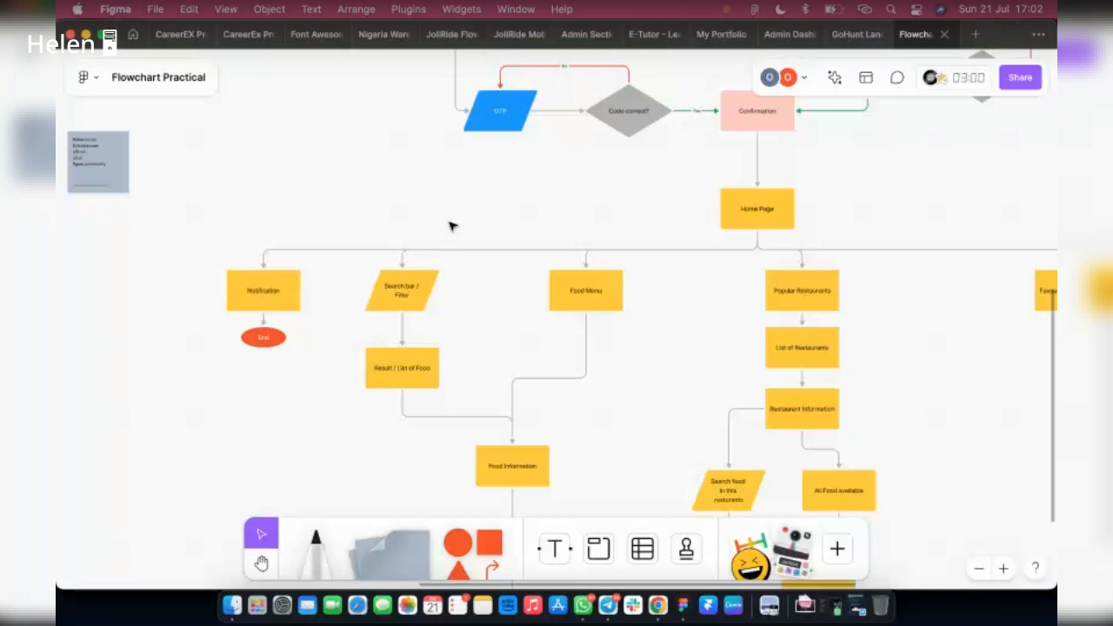
scroll(361, 178, down, 3)
scroll(659, 299, down, 3)
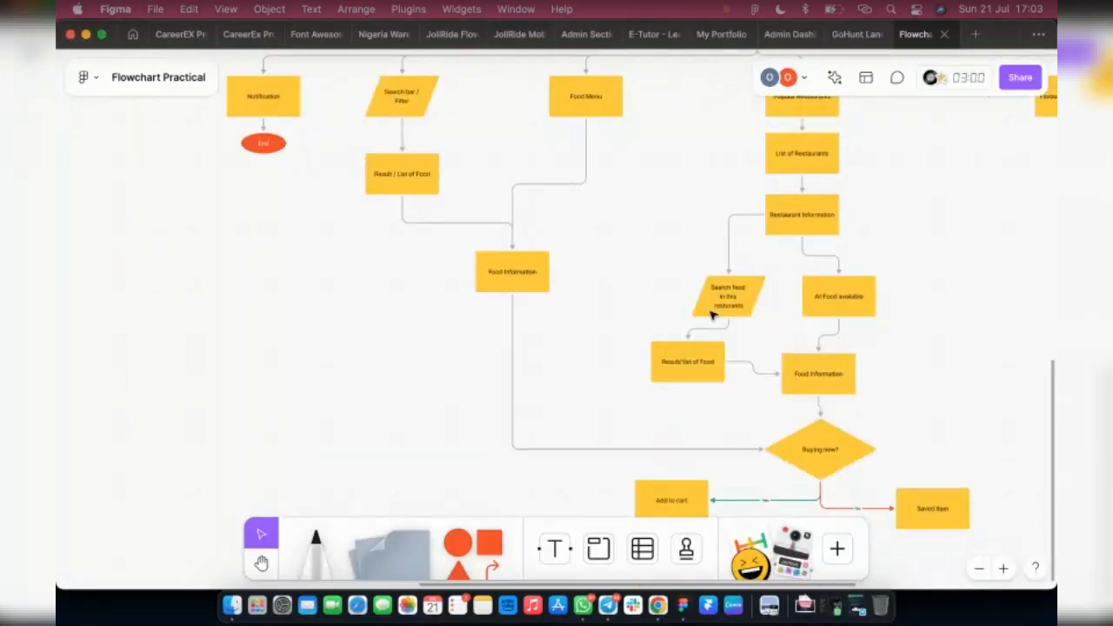
scroll(712, 316, right, 8)
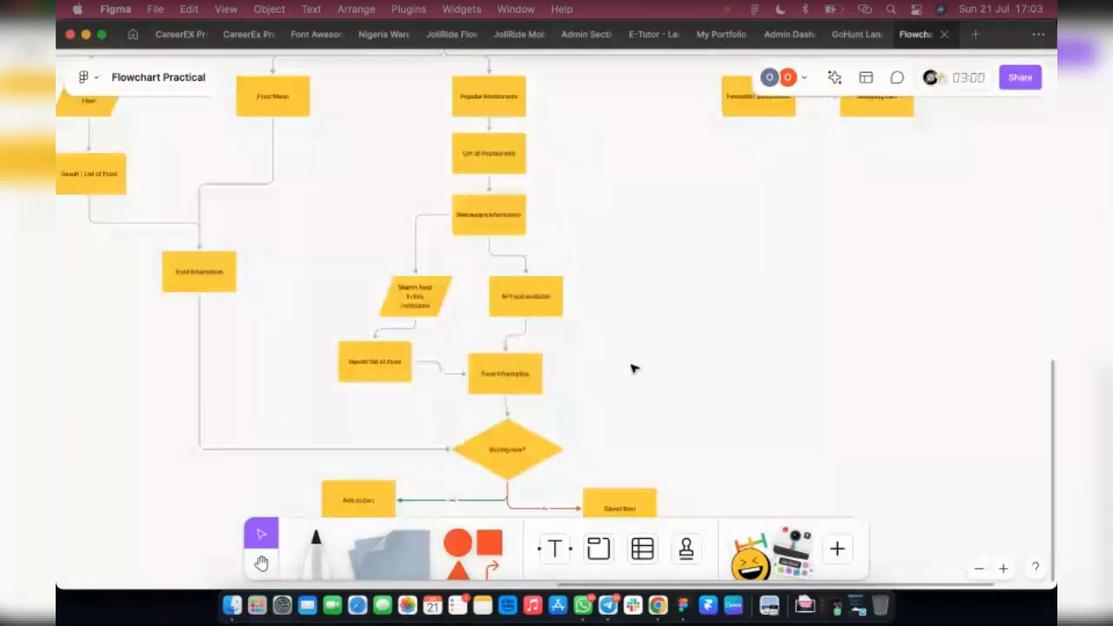
scroll(632, 368, down, 2)
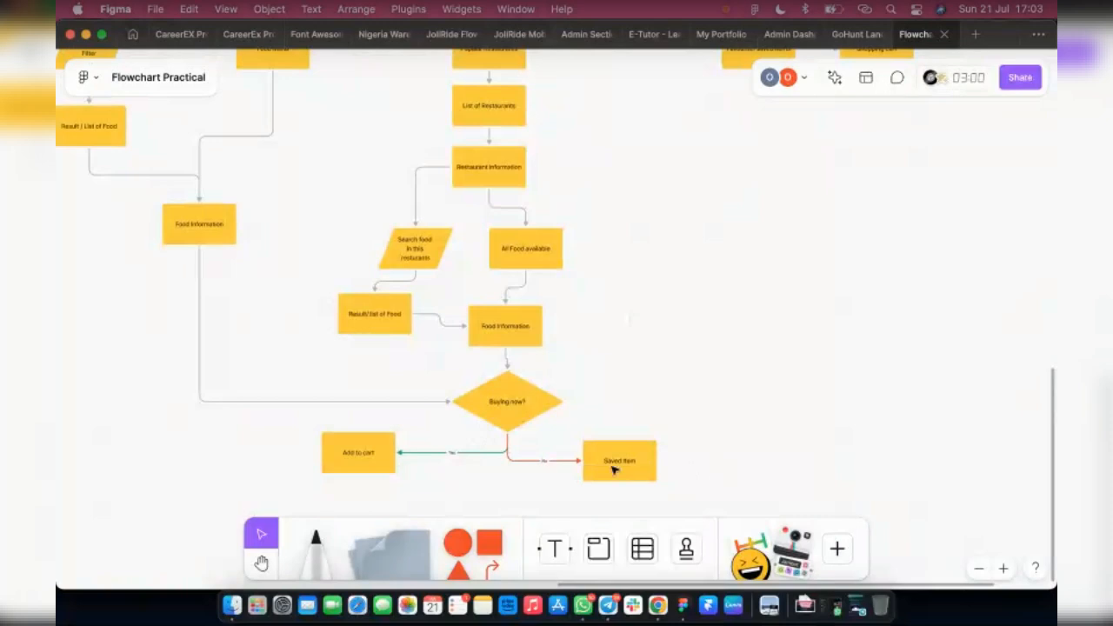
Step: Move Add to cart to the right of the Buying now? diamond and reattach its Yes connector to the box's left side
scroll(617, 478, up, 2)
scroll(620, 435, down, 4)
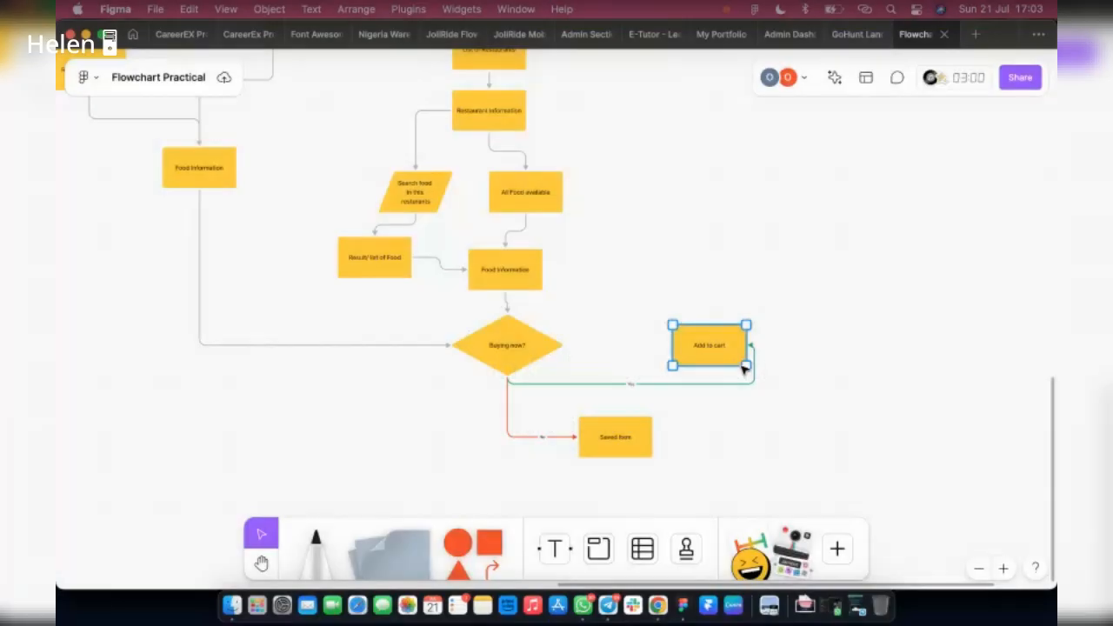
click(628, 384)
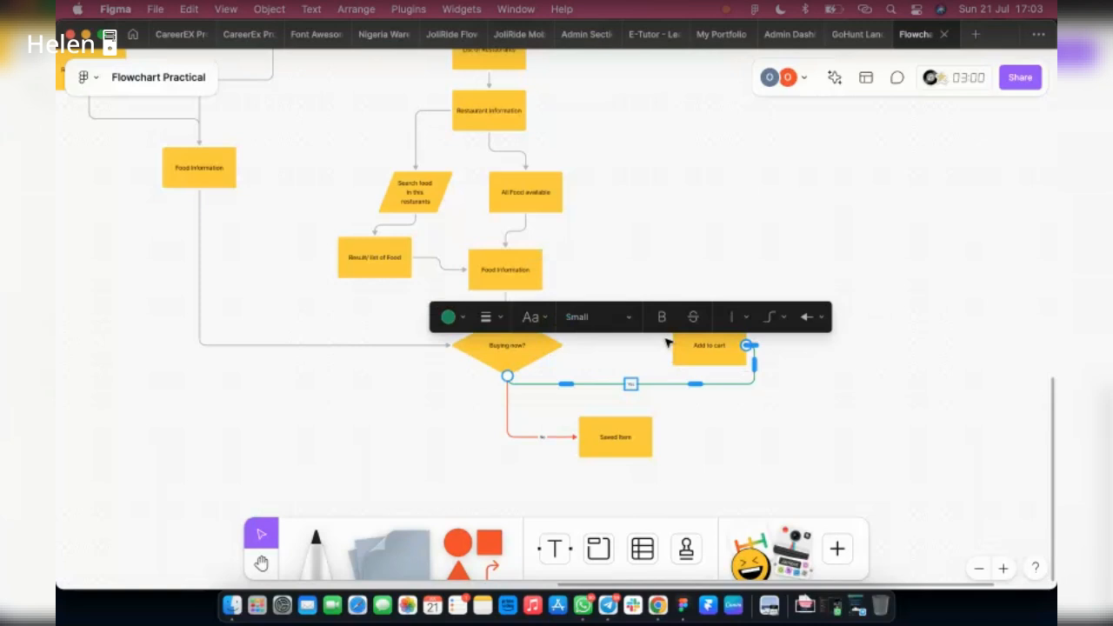
drag(751, 348, 680, 345)
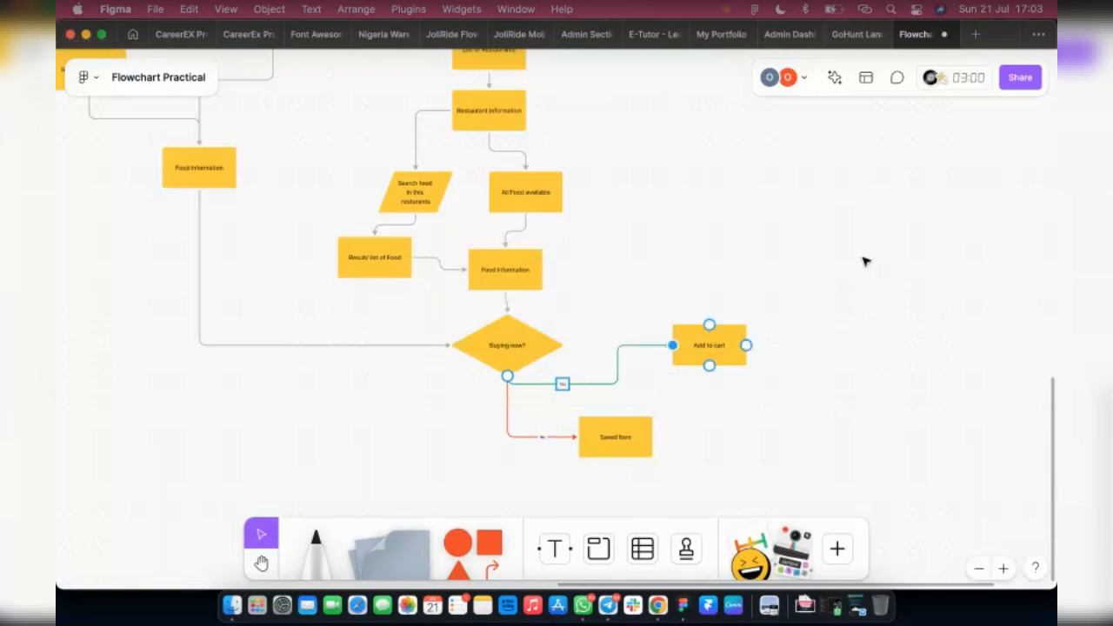
Step: Connect Home Page to the Favourite/ saved items box and space out Favourite/ saved items and Shopping cart along the row
scroll(865, 261, up, 3)
scroll(761, 267, up, 3)
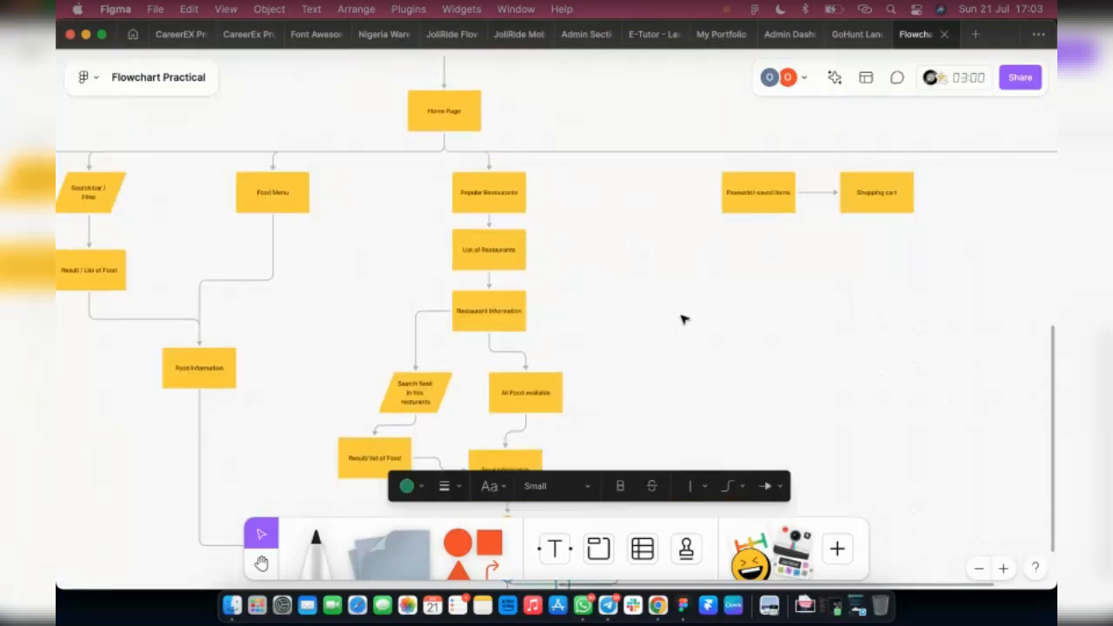
scroll(731, 308, up, 3)
click(877, 286)
key(Escape)
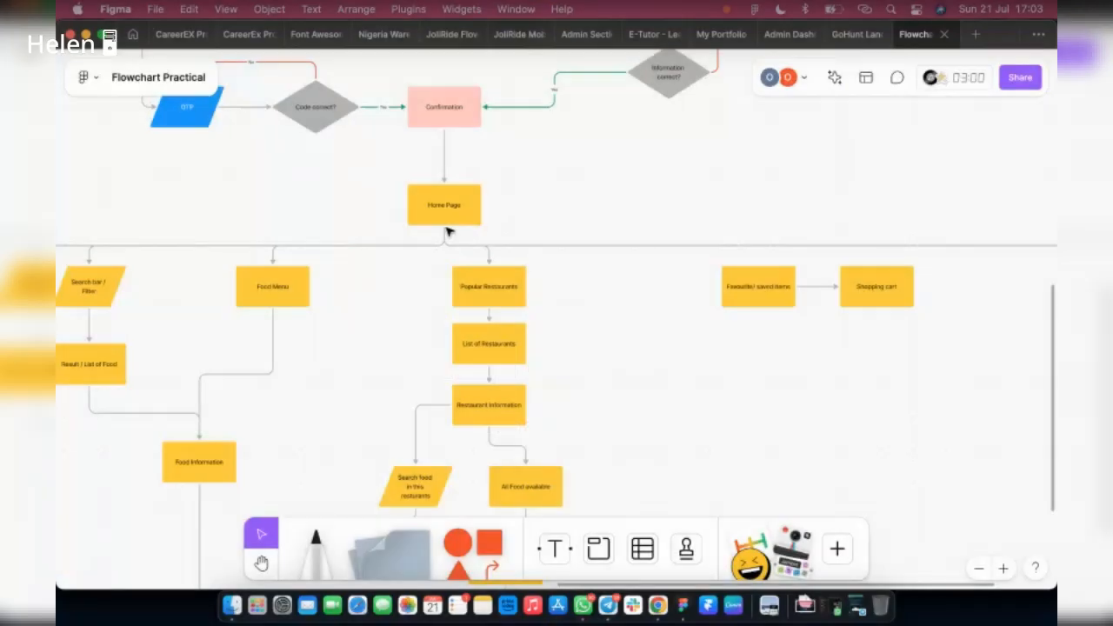
key(super+z)
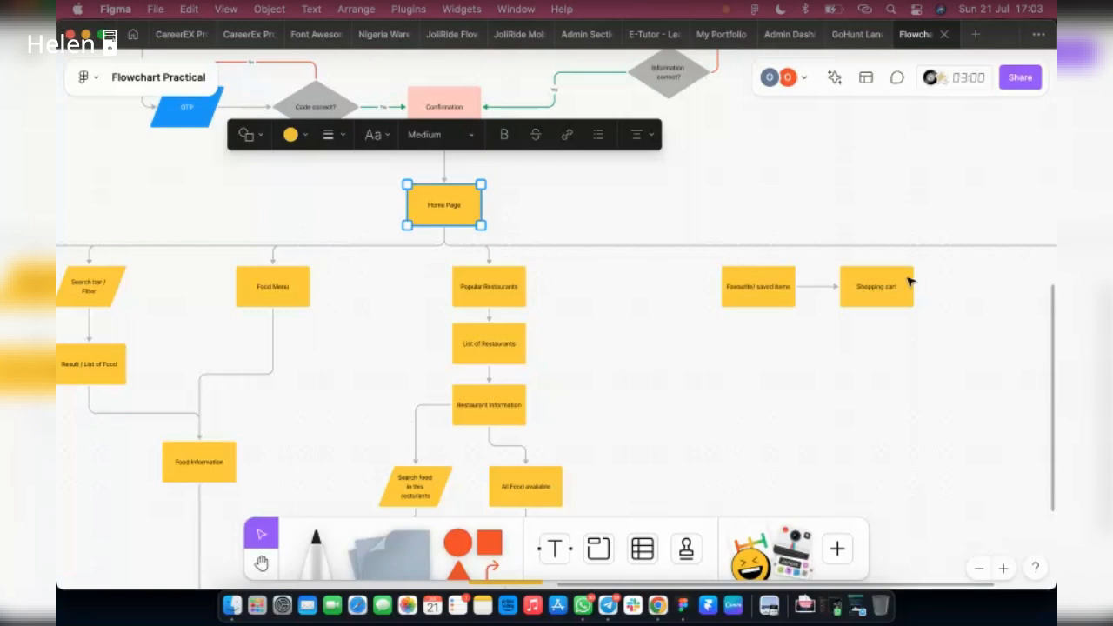
scroll(909, 280, up, 3)
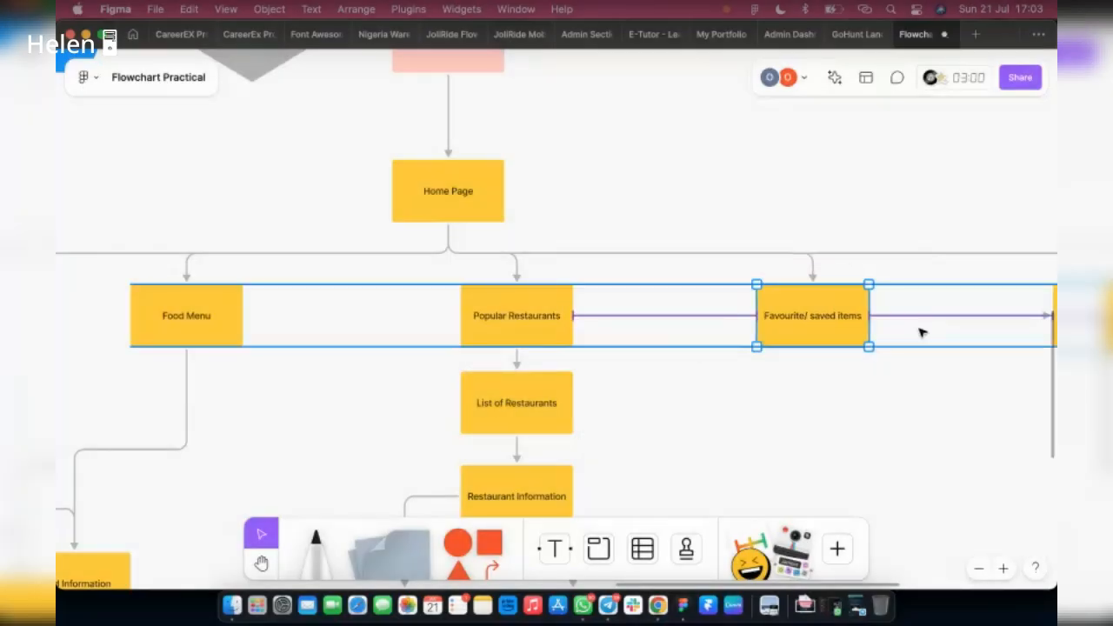
scroll(923, 333, right, 3)
click(902, 329)
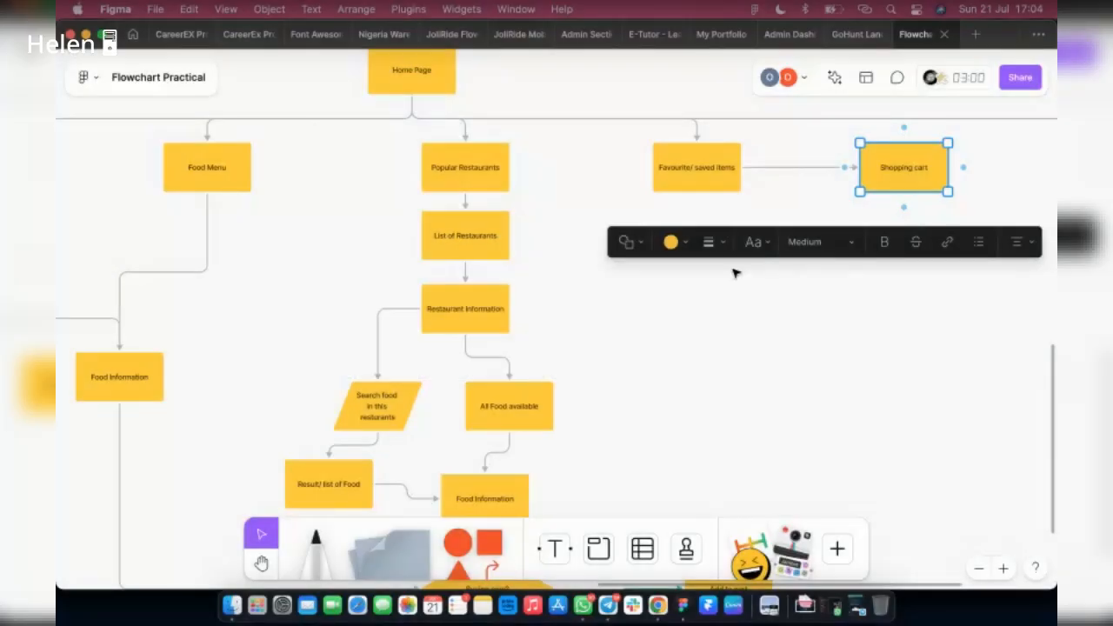
Step: Reattach the end of the green Yes connector from Add to cart to the bottom of the Shopping cart box
click(735, 275)
scroll(687, 408, down, 3)
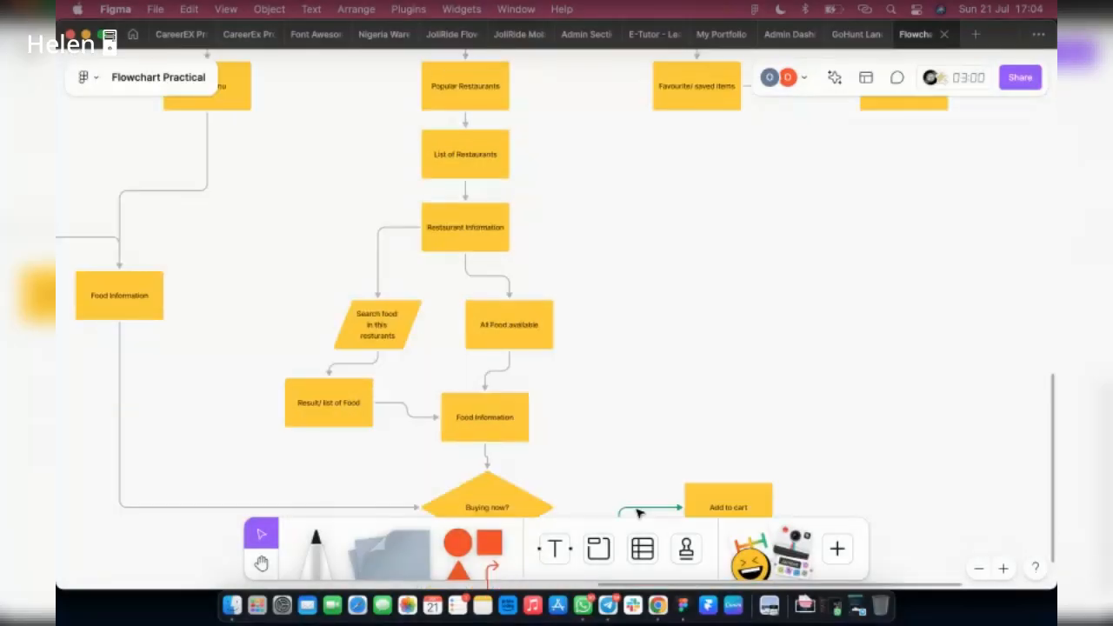
click(686, 509)
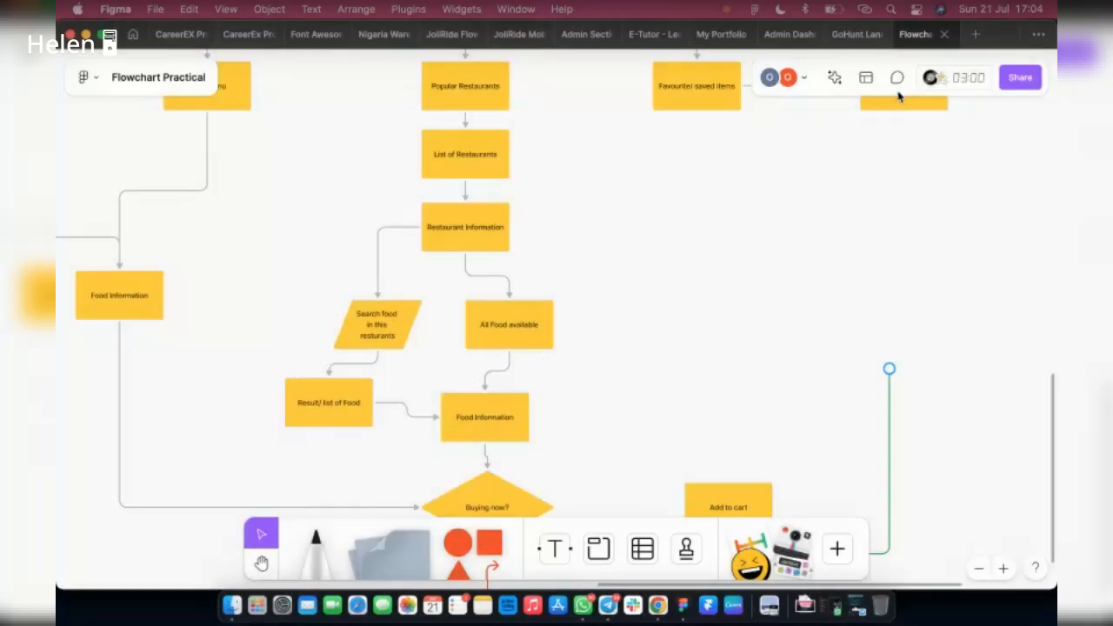
drag(889, 369, 904, 106)
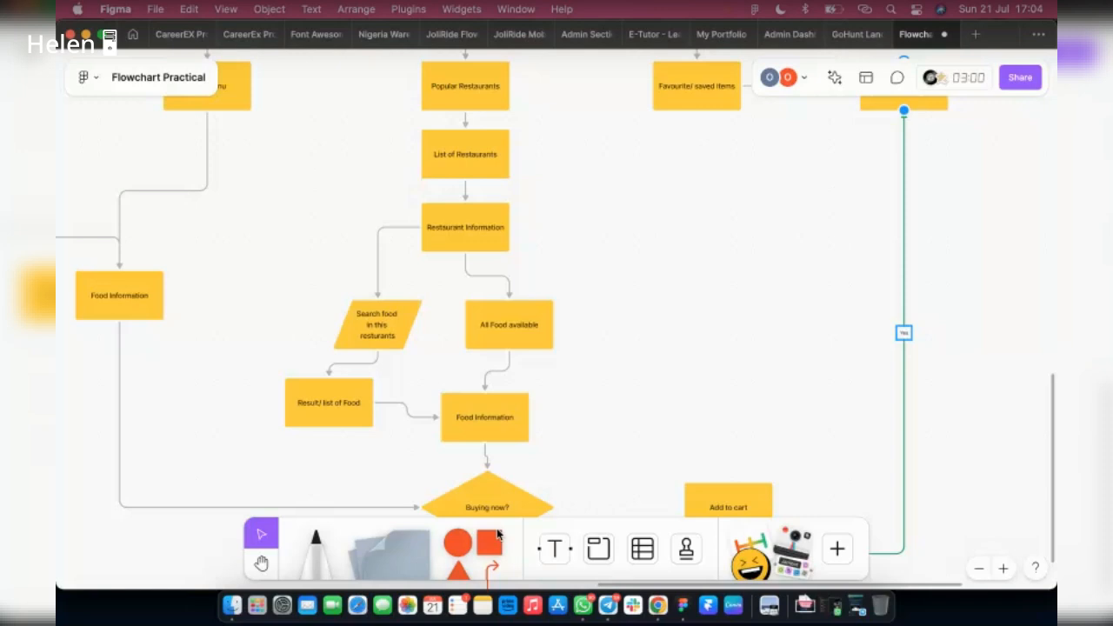
scroll(594, 491, down, 1)
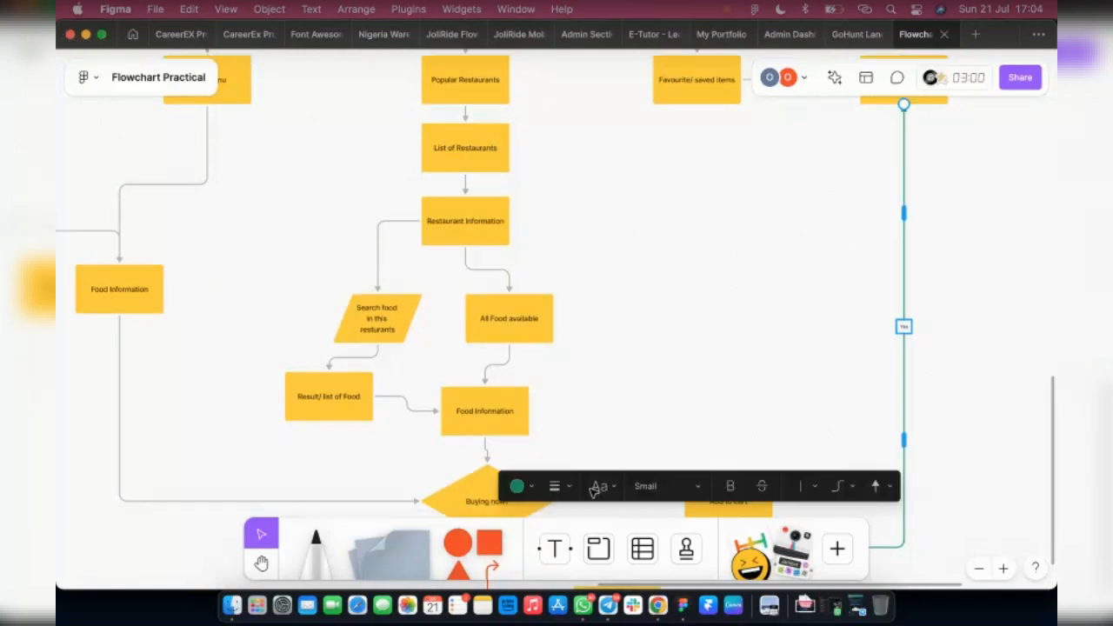
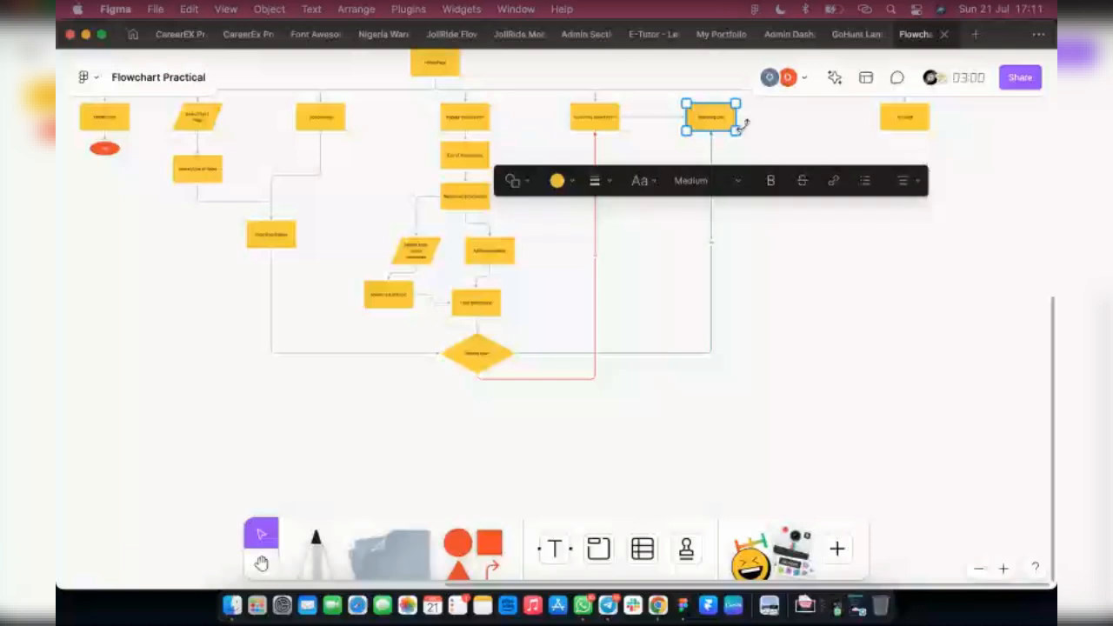
Step: Add a connected rectangle below and to the right of Shopping cart, with the connector entering the rectangle's top side
scroll(743, 125, up, 2)
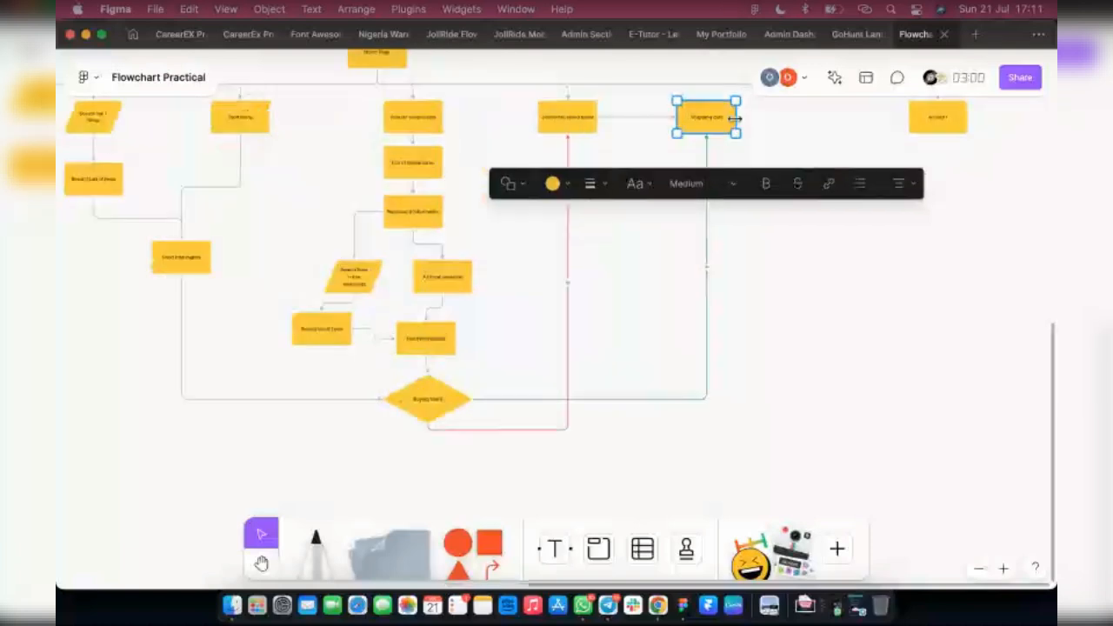
scroll(735, 119, up, 4)
drag(751, 114, 861, 407)
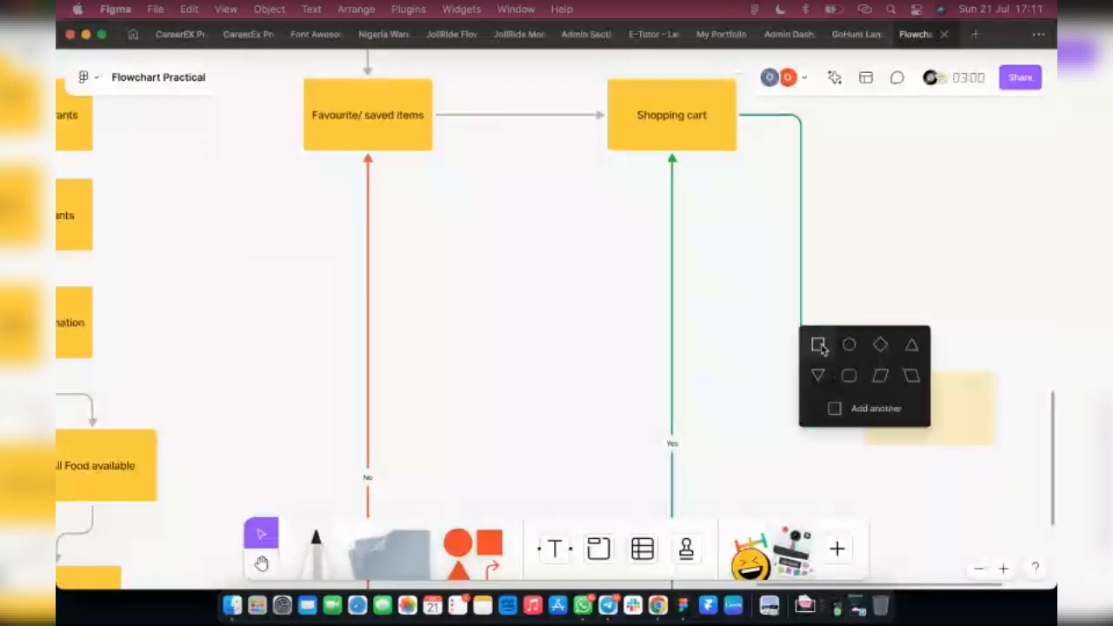
click(820, 345)
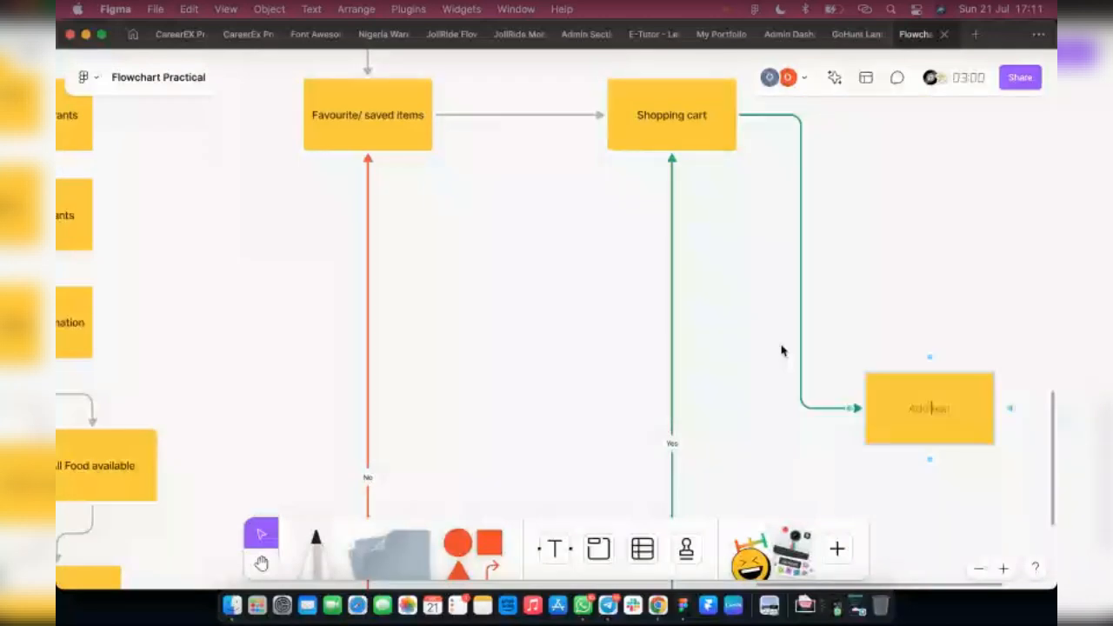
click(850, 407)
drag(882, 417, 930, 409)
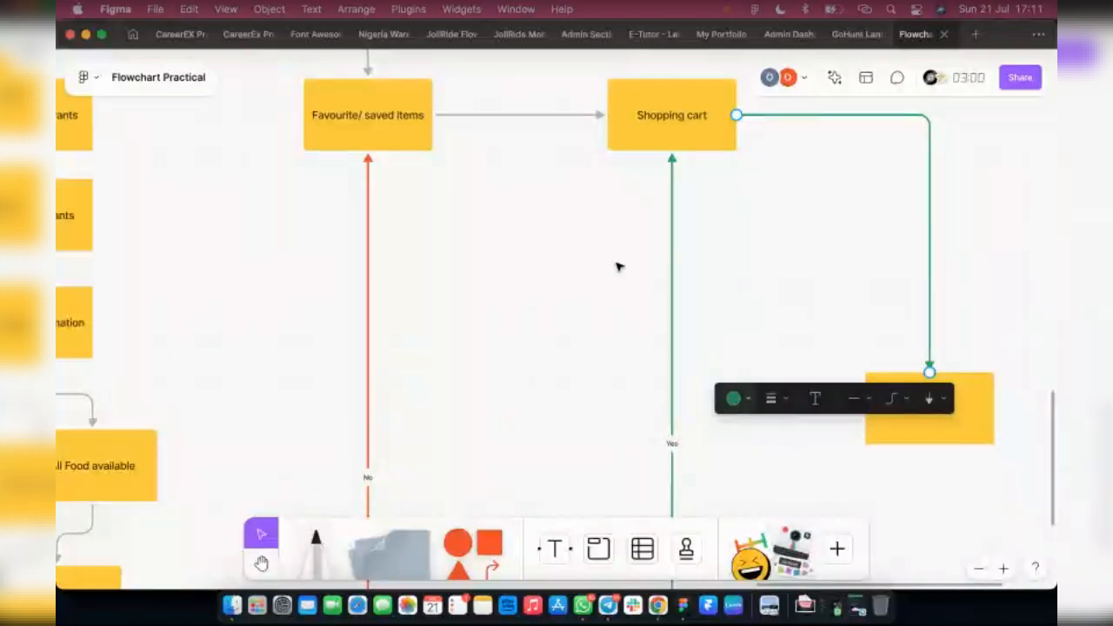
Step: Recolour the connector from Shopping cart to the new rectangle grey
click(734, 399)
click(666, 331)
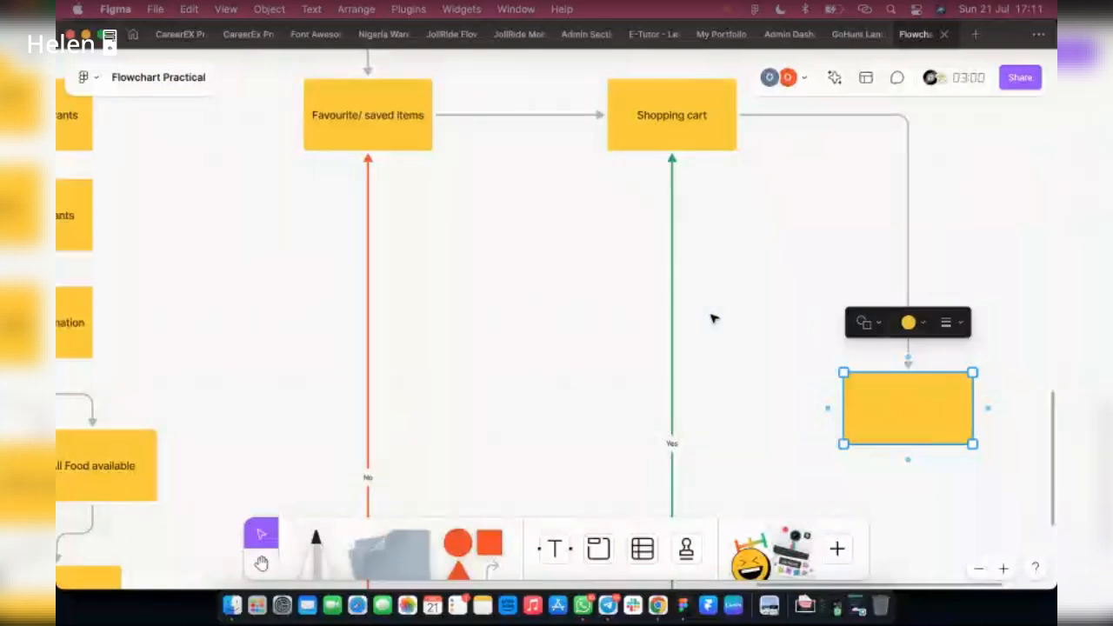
key(Escape)
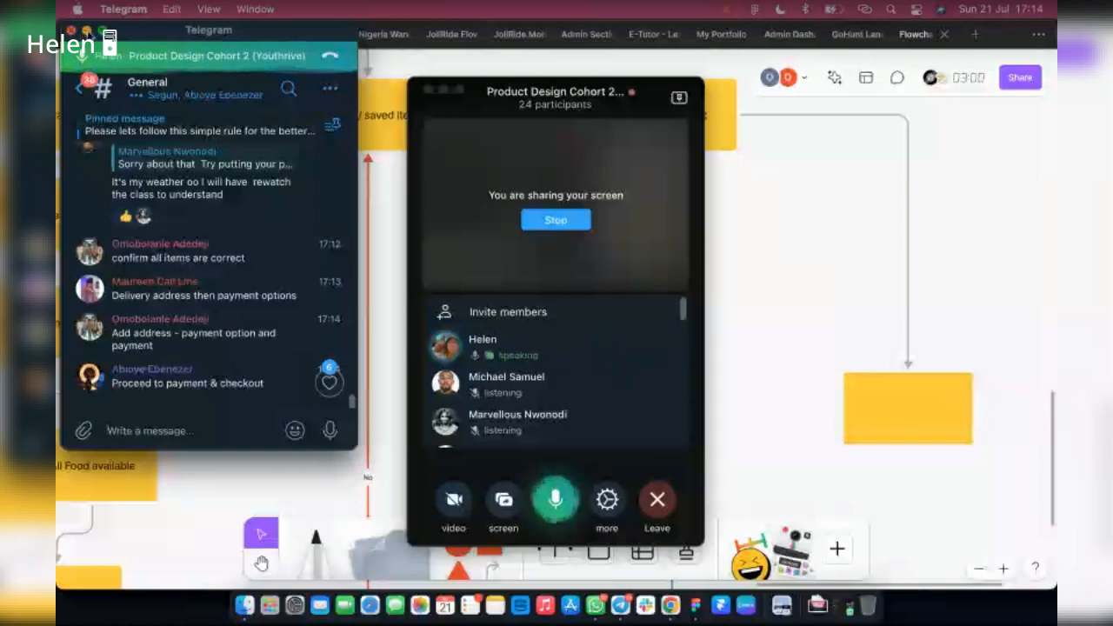
Step: Minimise the Telegram chat and call windows and label the empty box after Shopping cart "Shipping Address"
click(86, 31)
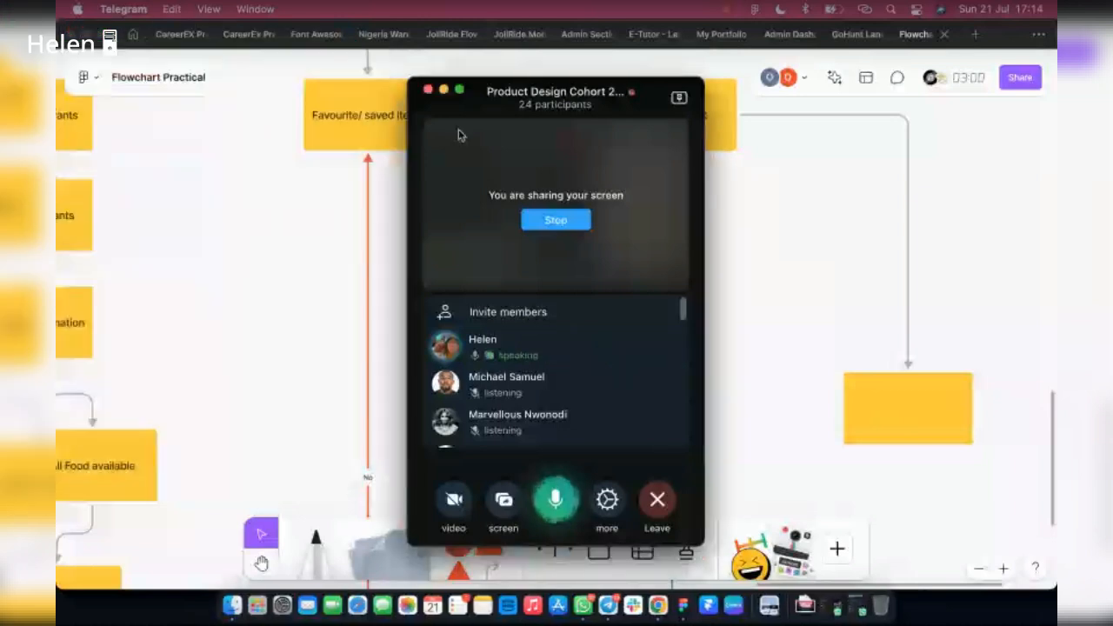
click(444, 92)
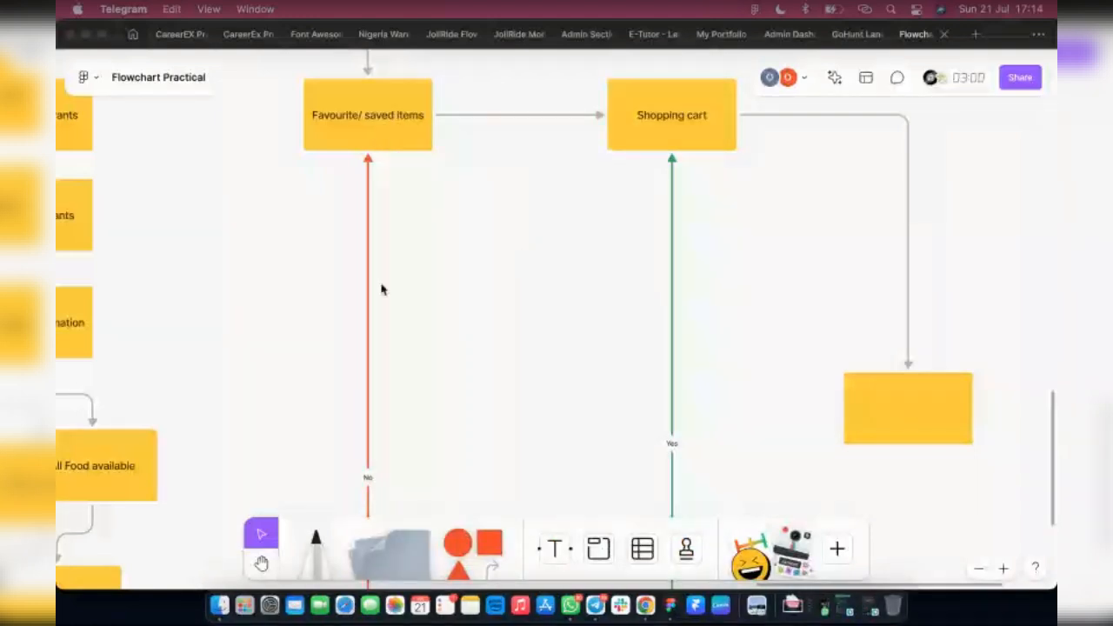
scroll(575, 149, right, 3)
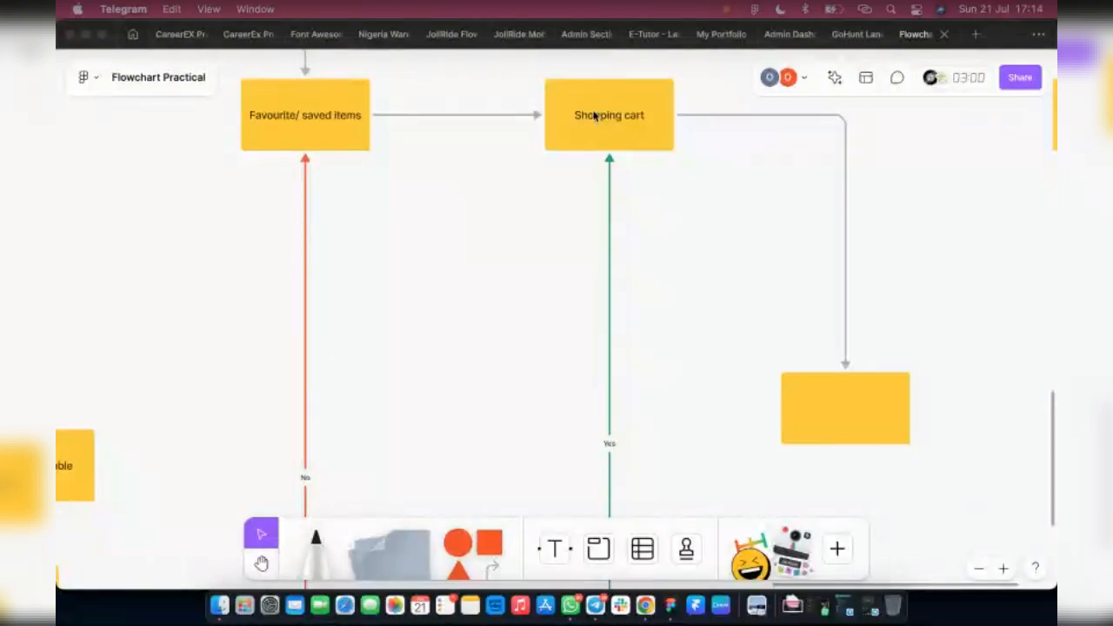
click(595, 119)
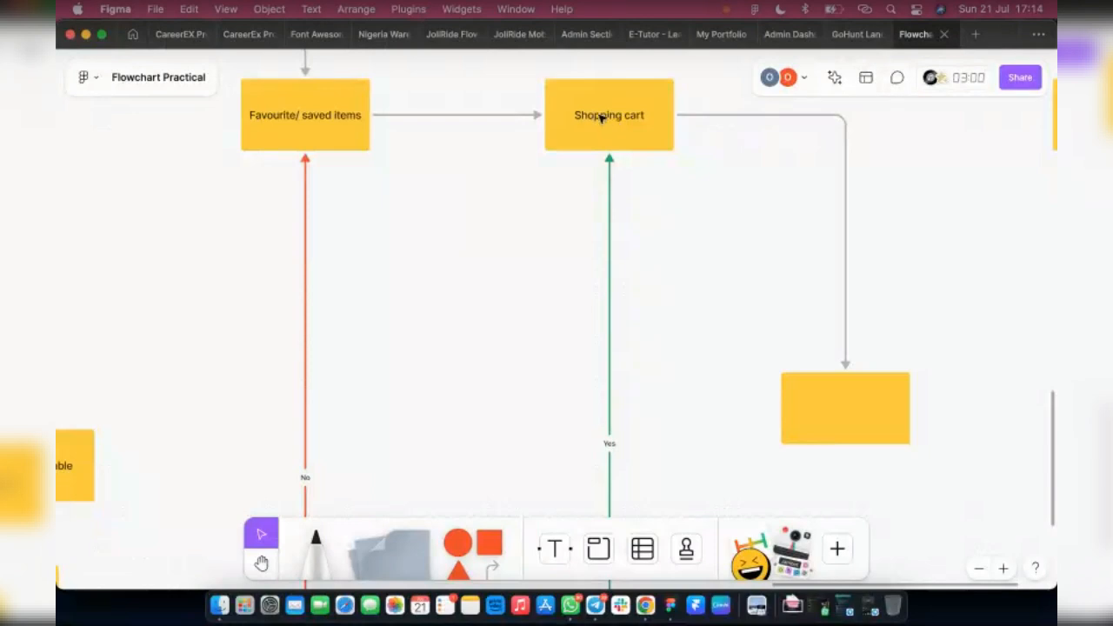
double_click(830, 413)
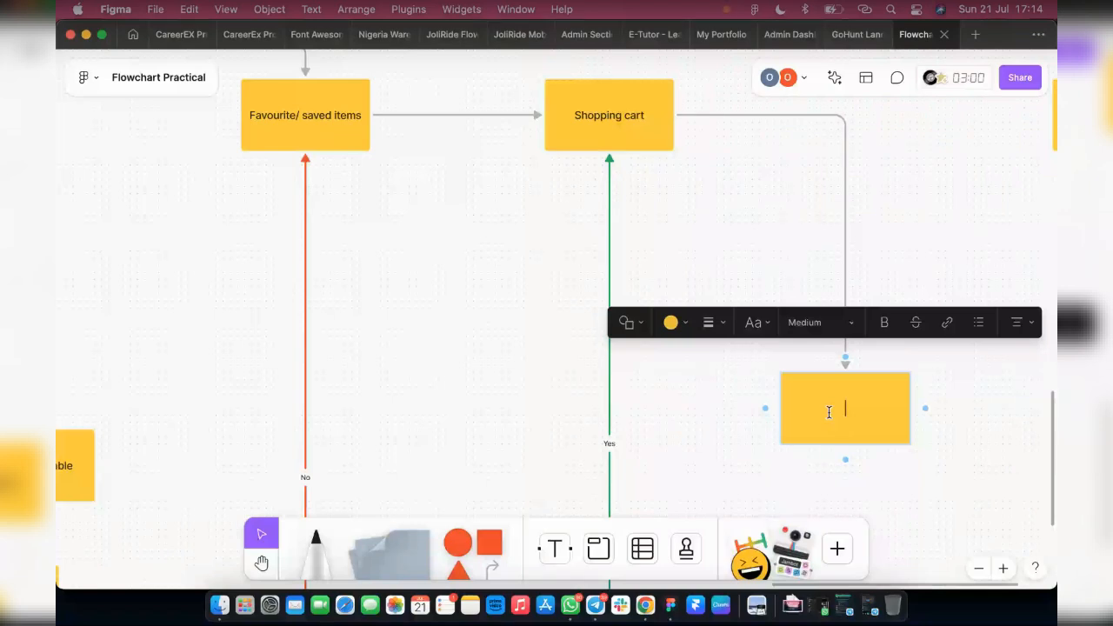
text(Shipping Address)
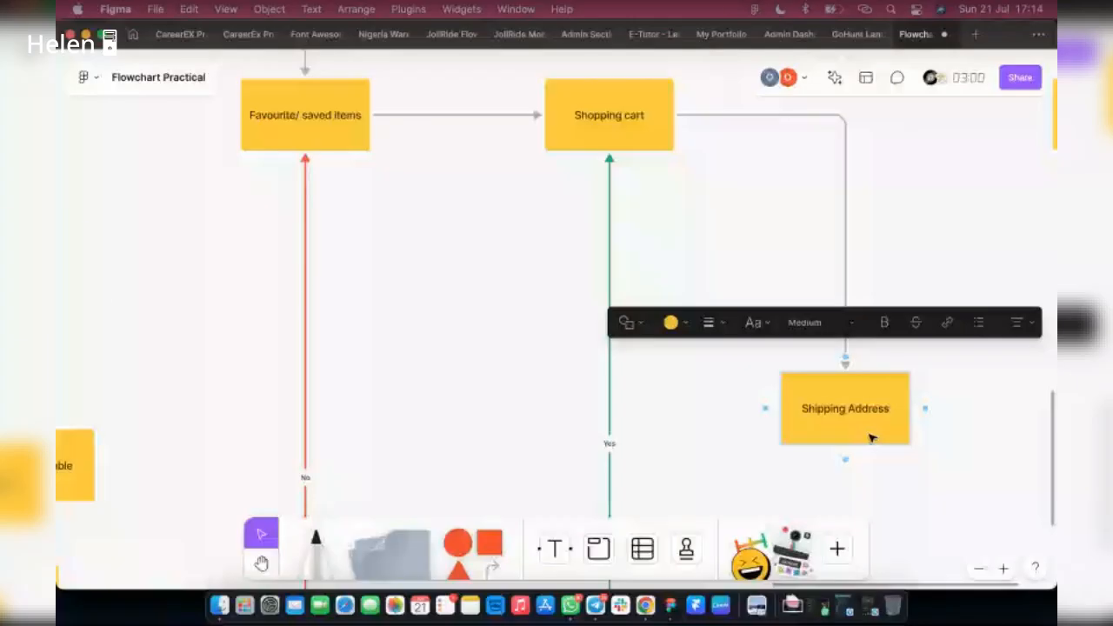
Step: Add a connected rectangle directly below Shipping Address and move it slightly further down
scroll(873, 437, down, 5)
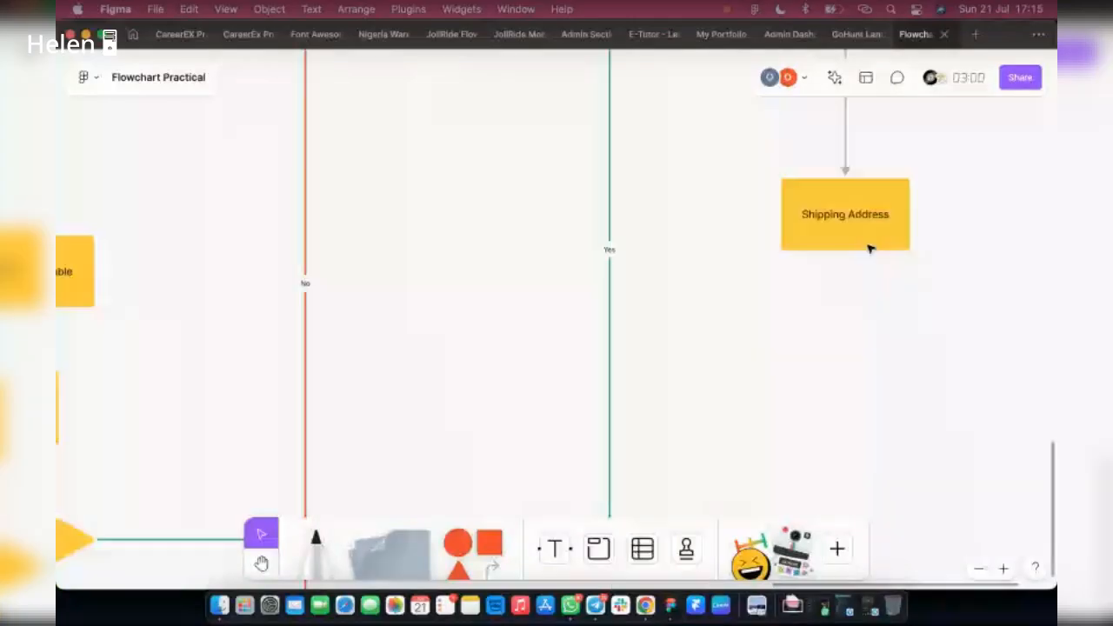
click(870, 248)
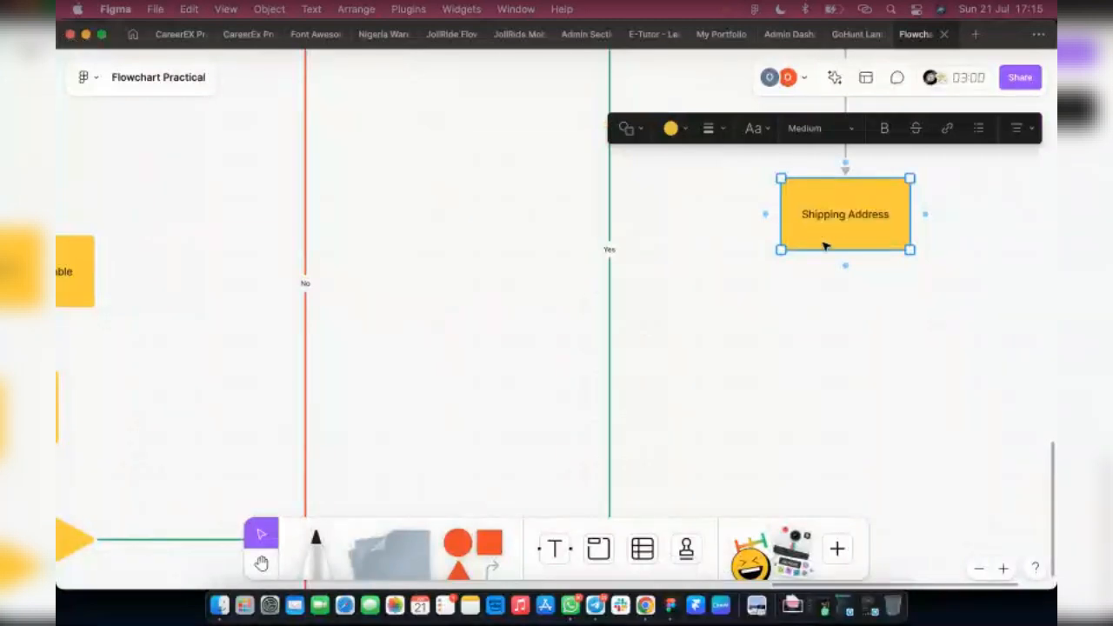
click(830, 306)
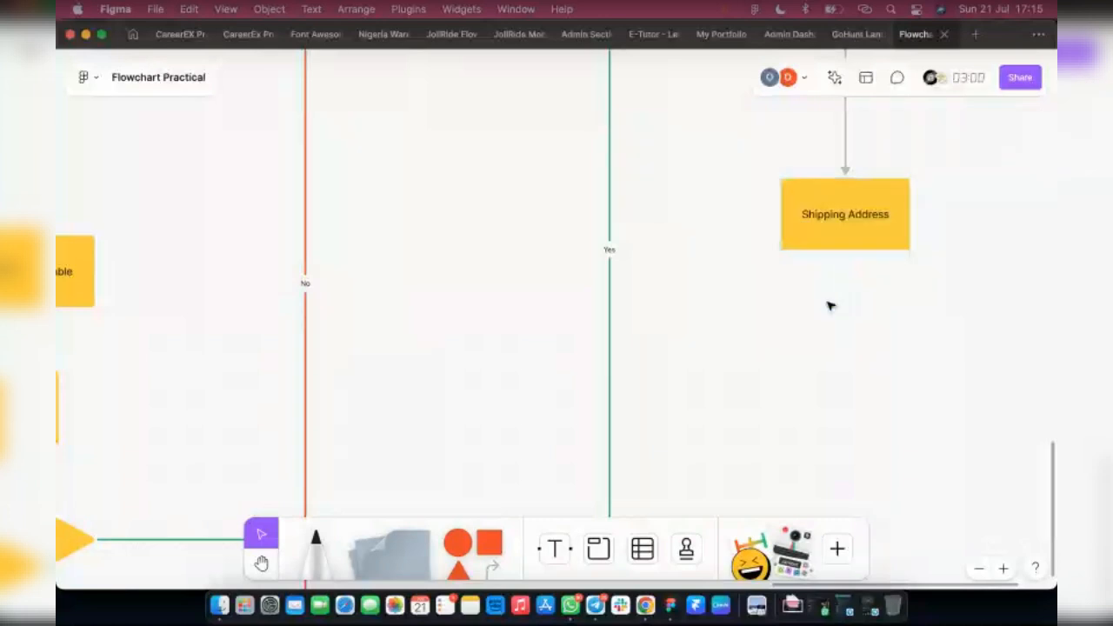
click(857, 245)
drag(845, 264, 845, 352)
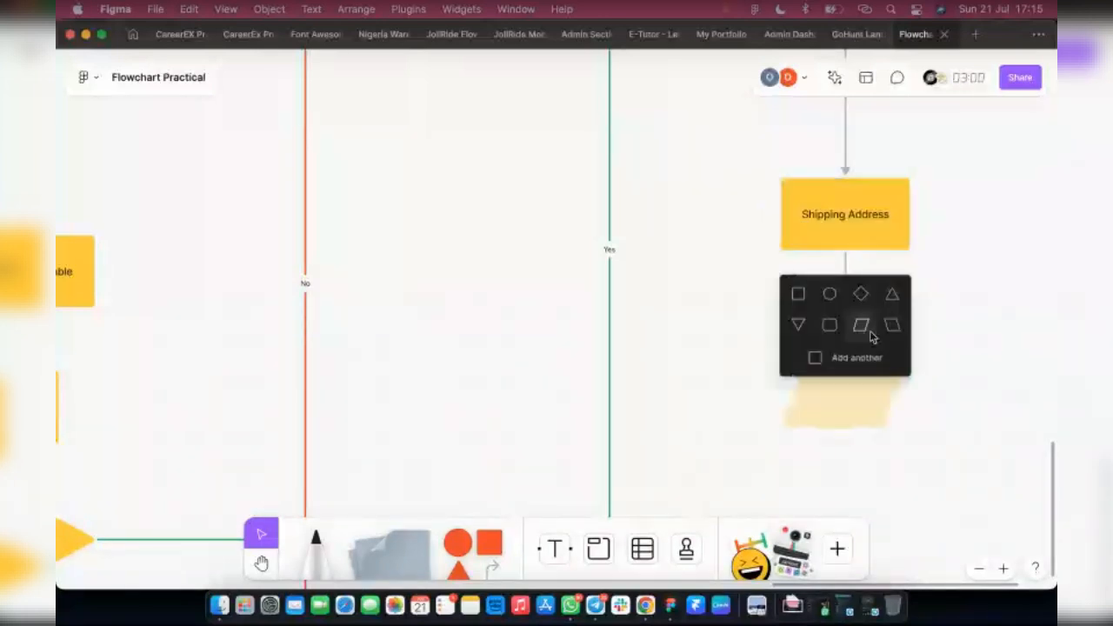
click(797, 294)
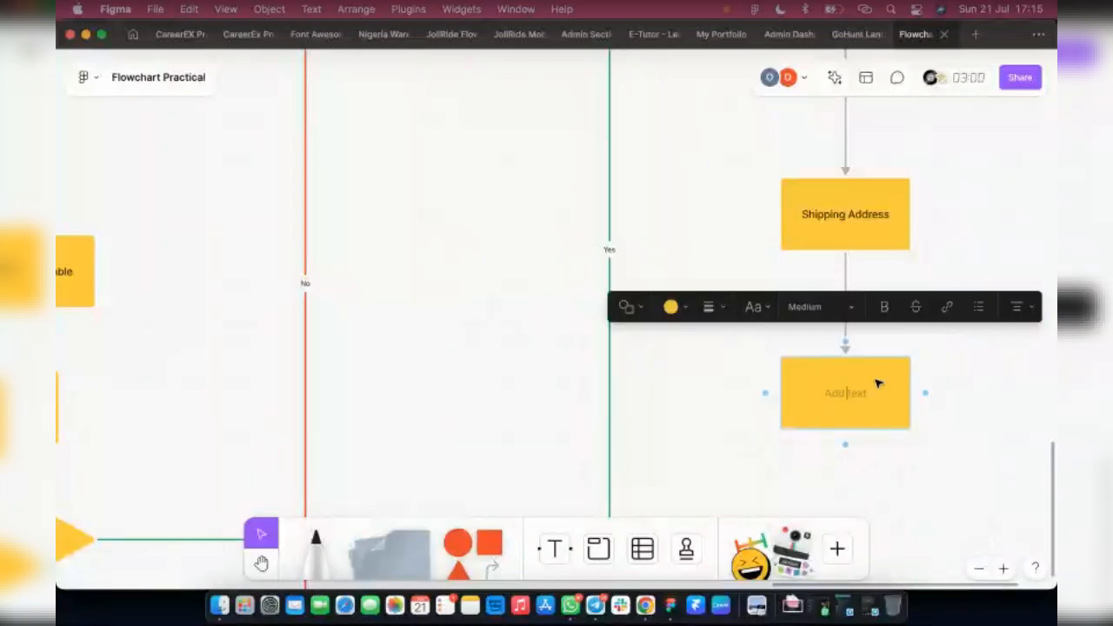
key(Escape)
drag(880, 380, 881, 398)
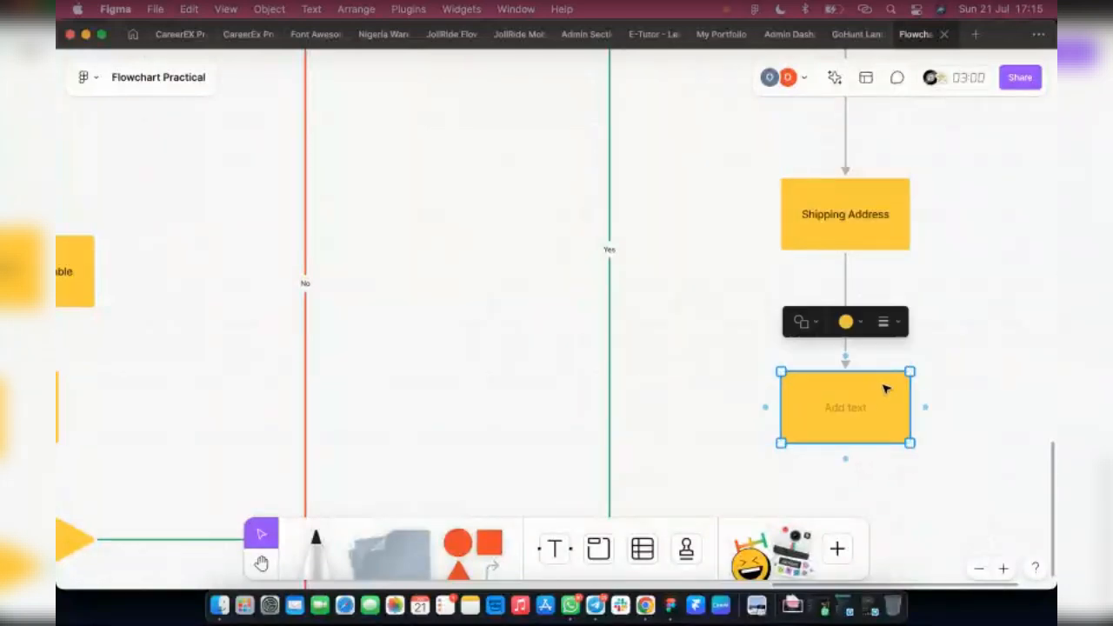
Step: Label the empty box below Shipping Address "Payment Option" and move it slightly up
scroll(884, 388, down, 4)
double_click(841, 282)
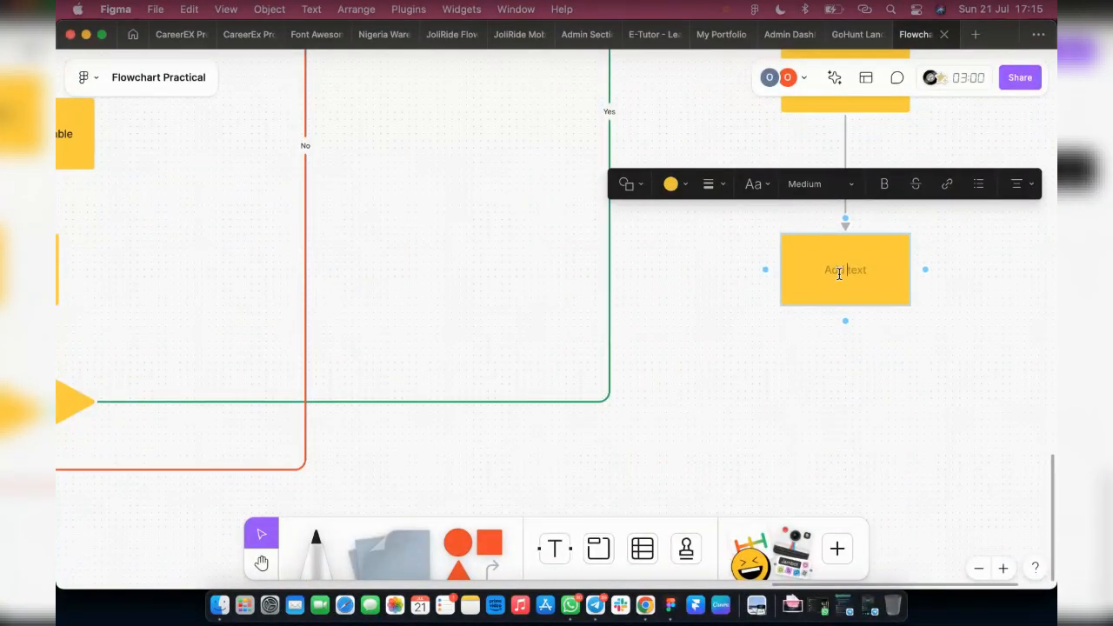
text(Payment Option)
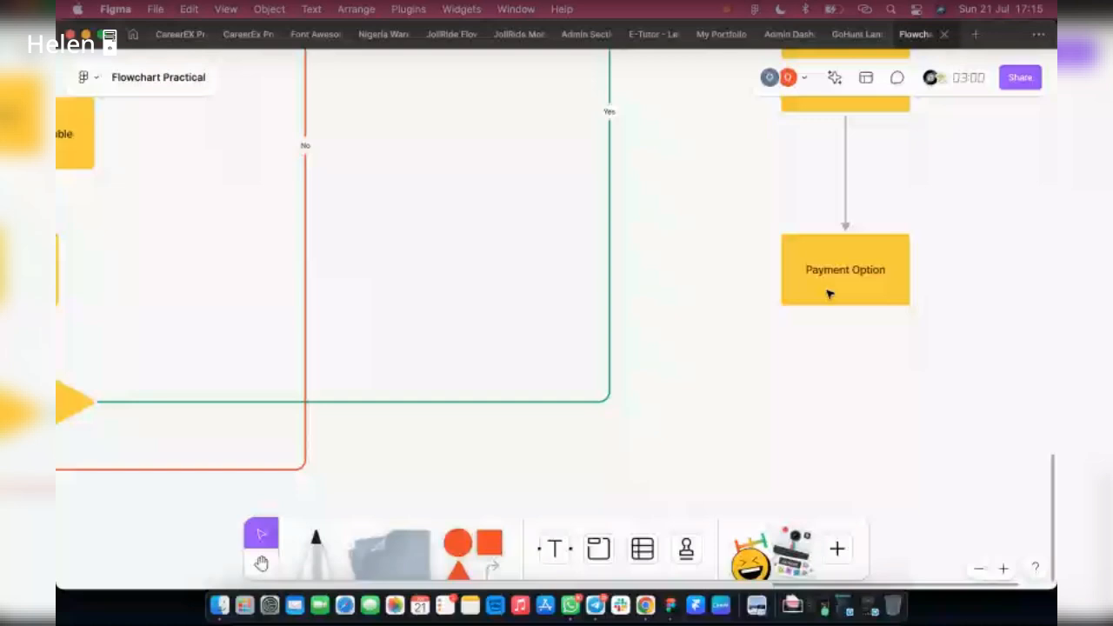
drag(829, 294, 847, 287)
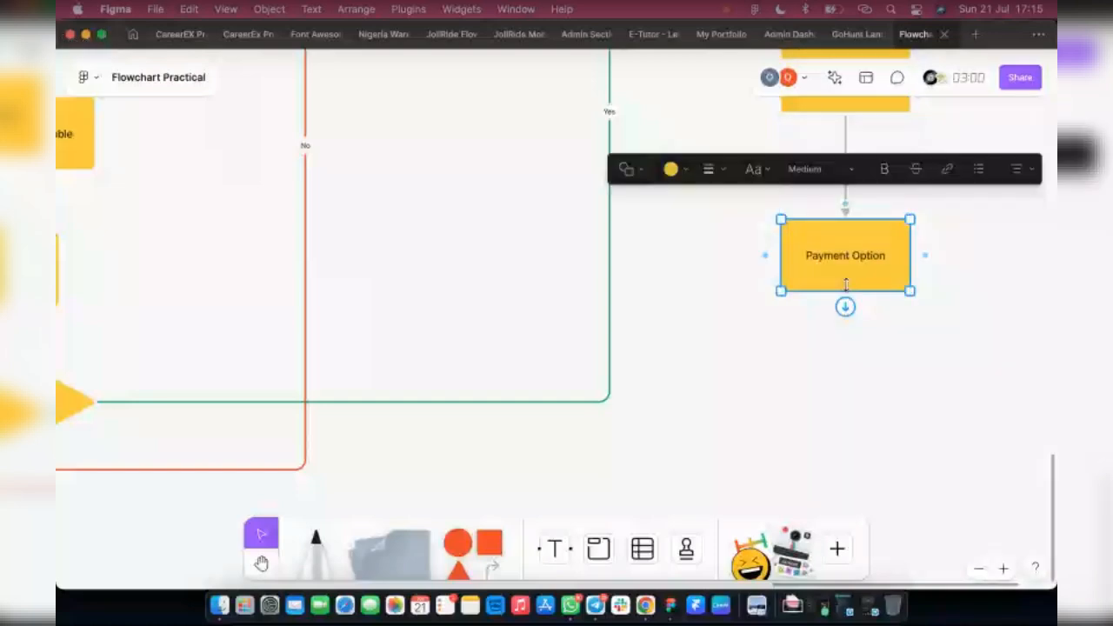
Step: Change the label of the box below Shipping Address to "Payment Method"
double_click(865, 255)
key(Escape)
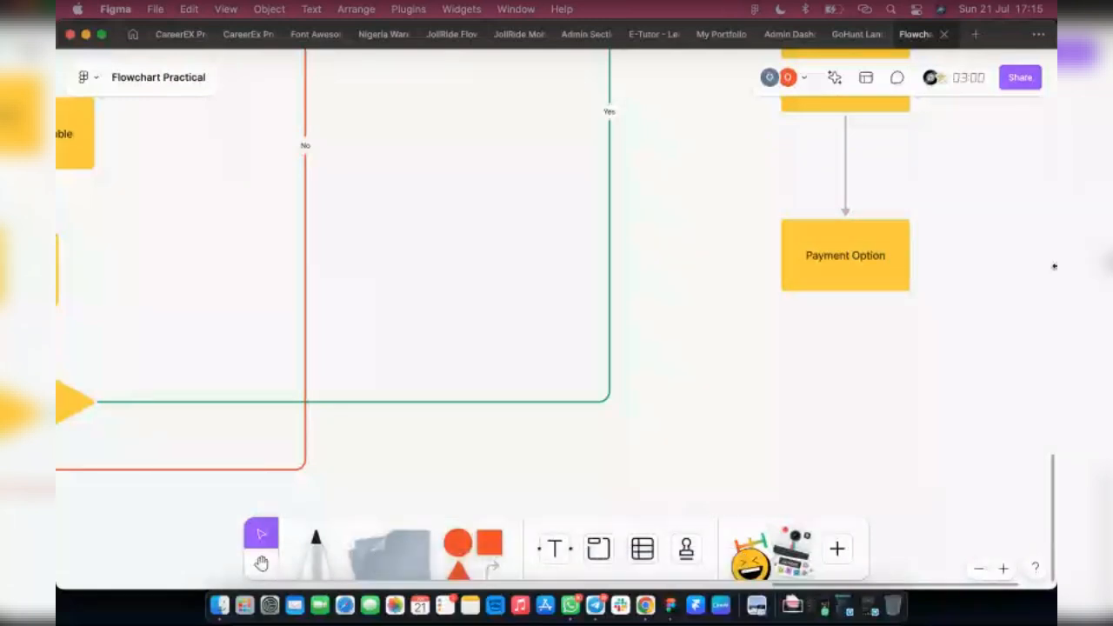
double_click(857, 256)
text(Method)
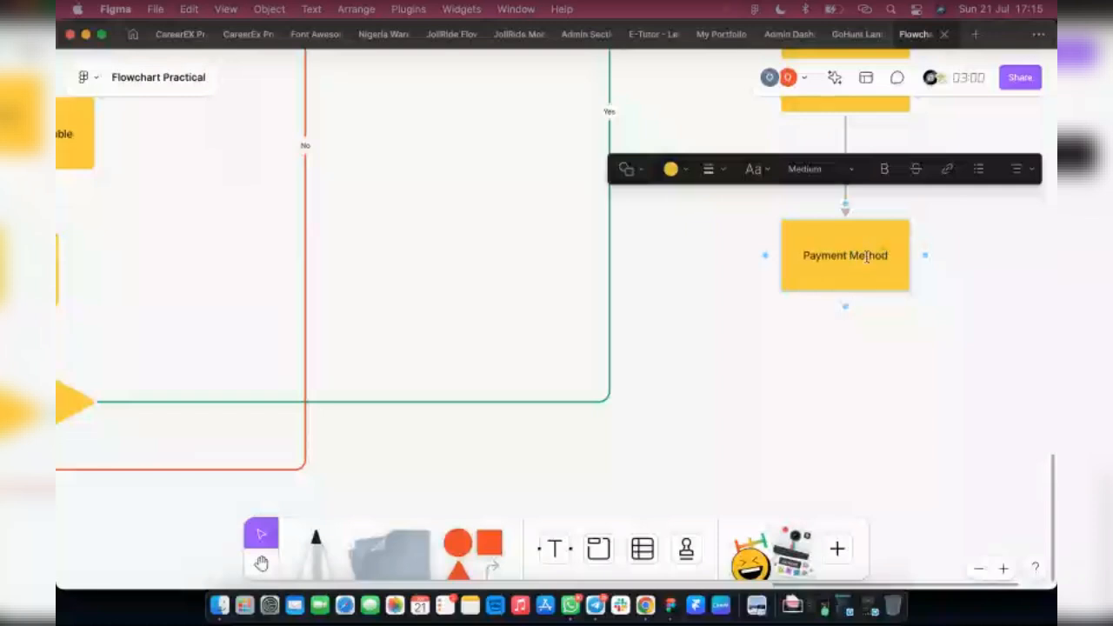
key(Escape)
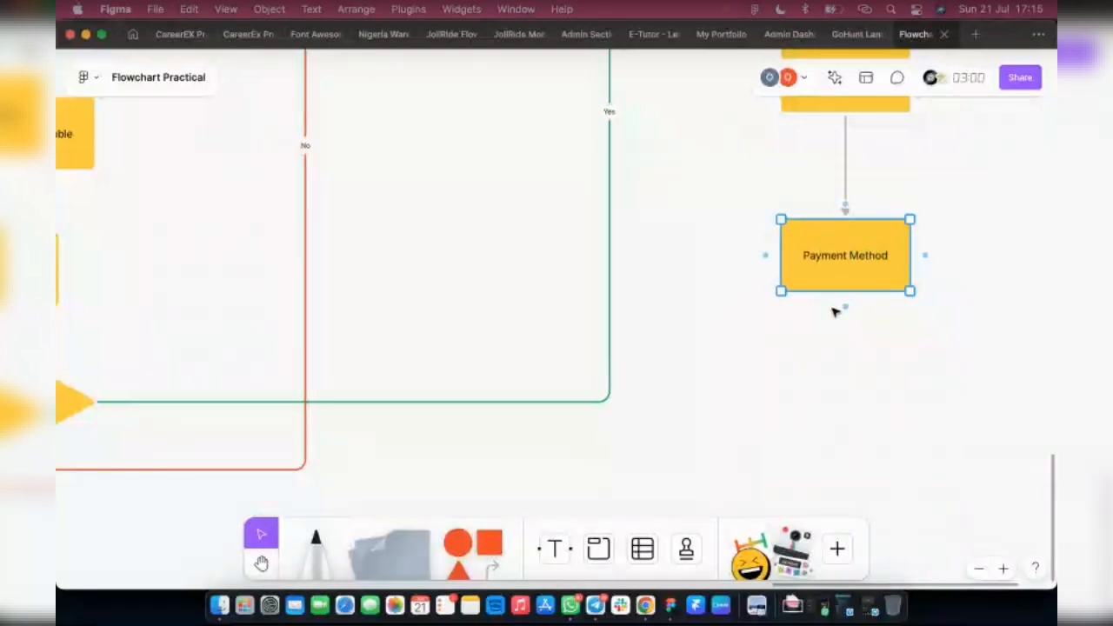
Step: Add a connected rectangle below and to the left of Payment Method, with the connector entering the rectangle's top side
drag(846, 306, 709, 364)
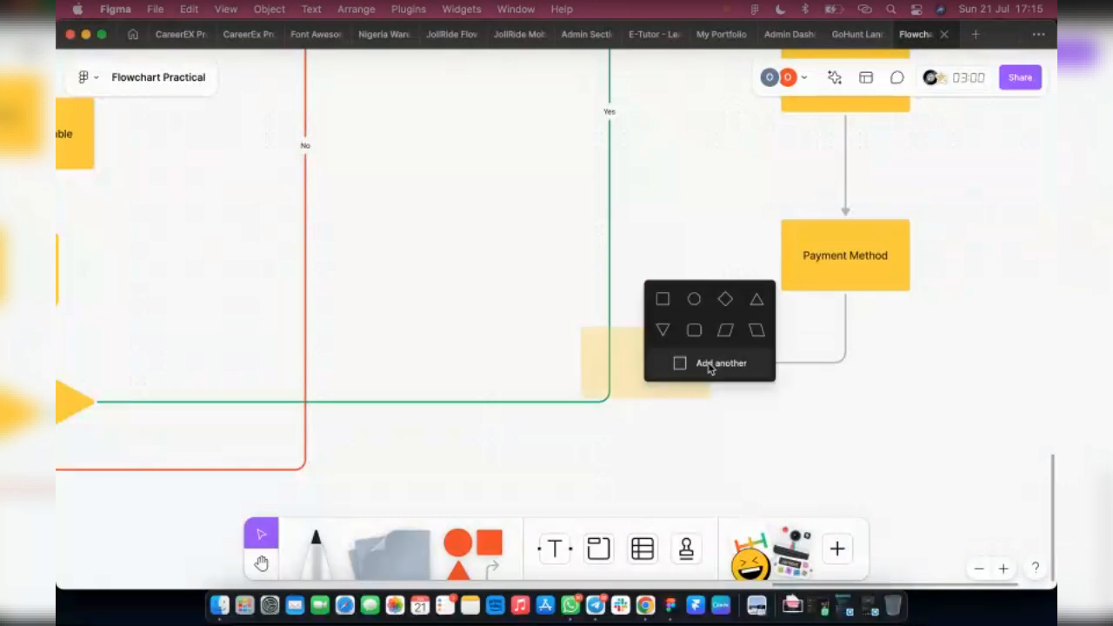
click(664, 299)
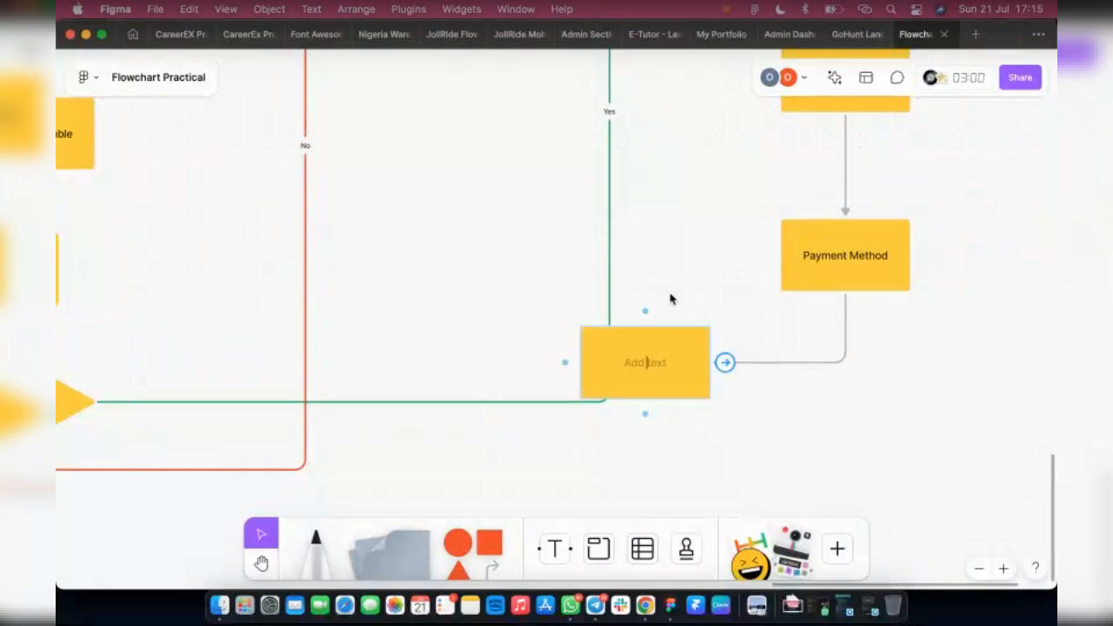
click(703, 432)
click(699, 378)
drag(672, 380, 694, 368)
click(828, 403)
click(633, 392)
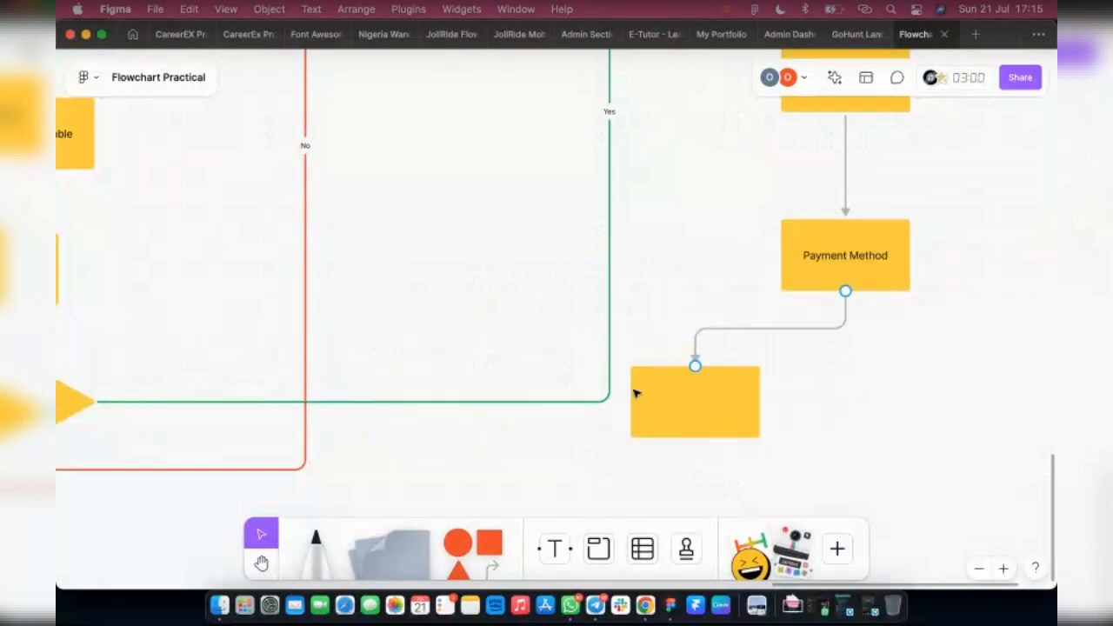
Step: Move the empty rectangle below Payment Method slightly down and to the right
drag(703, 418, 704, 420)
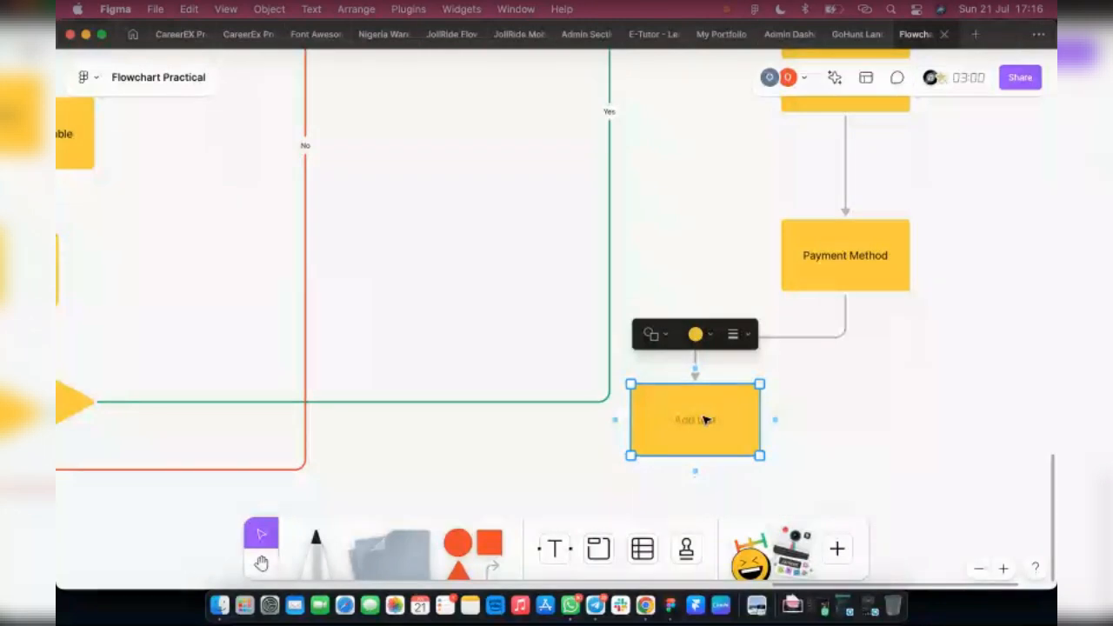
click(864, 411)
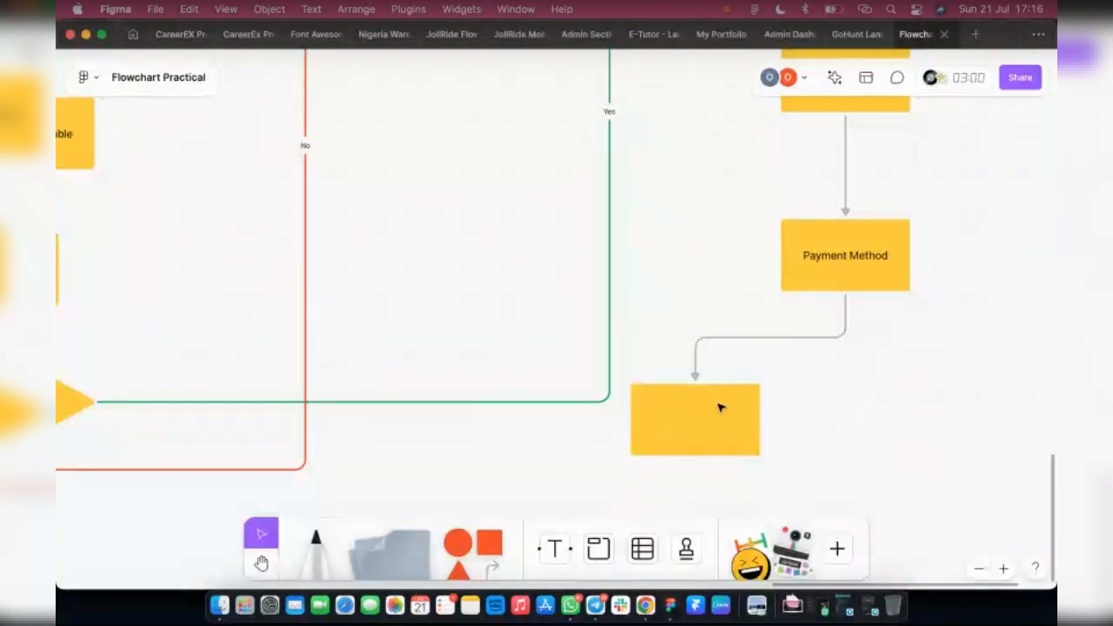
click(720, 408)
drag(740, 412, 751, 412)
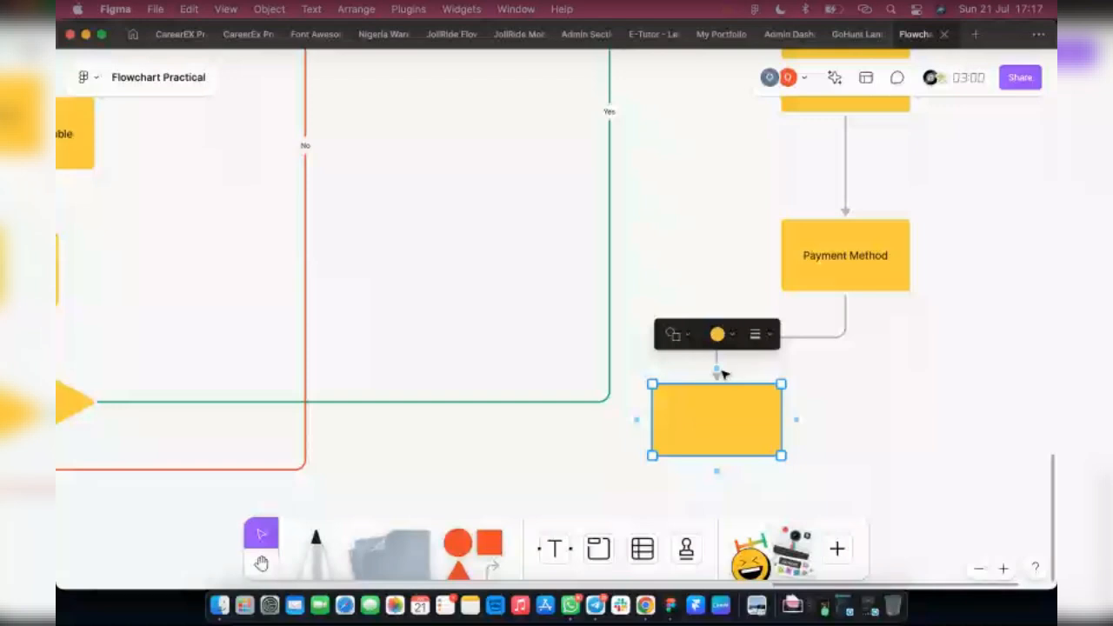
Step: Label the empty rectangle below Payment Method "Pay Now"
double_click(716, 418)
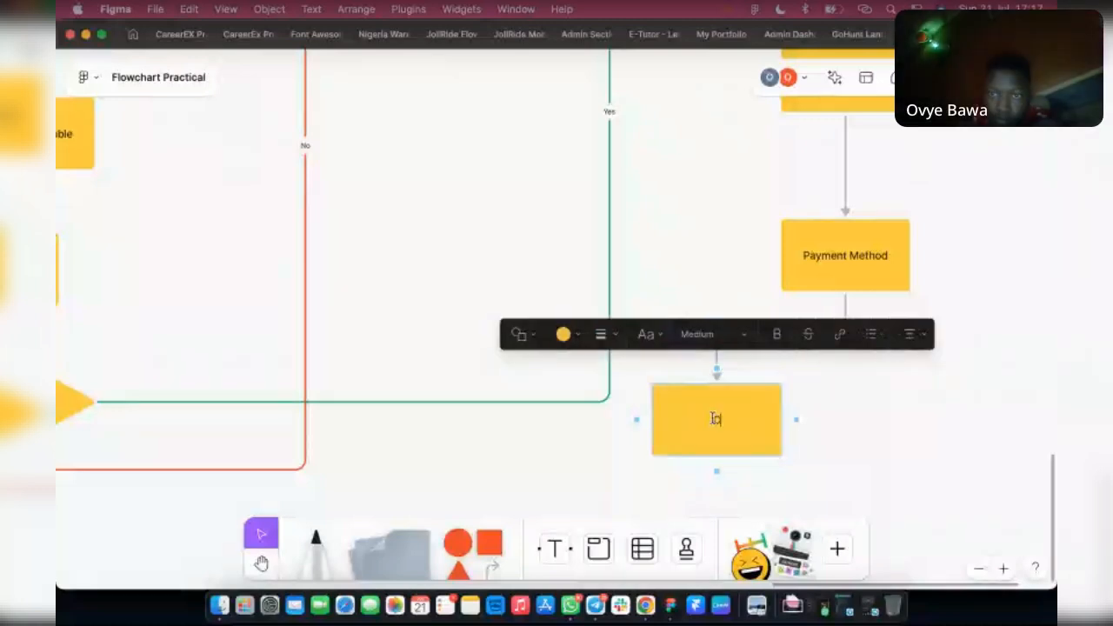
text(Cas)
key(BackSpace)
key(BackSpace)
key(BackSpace)
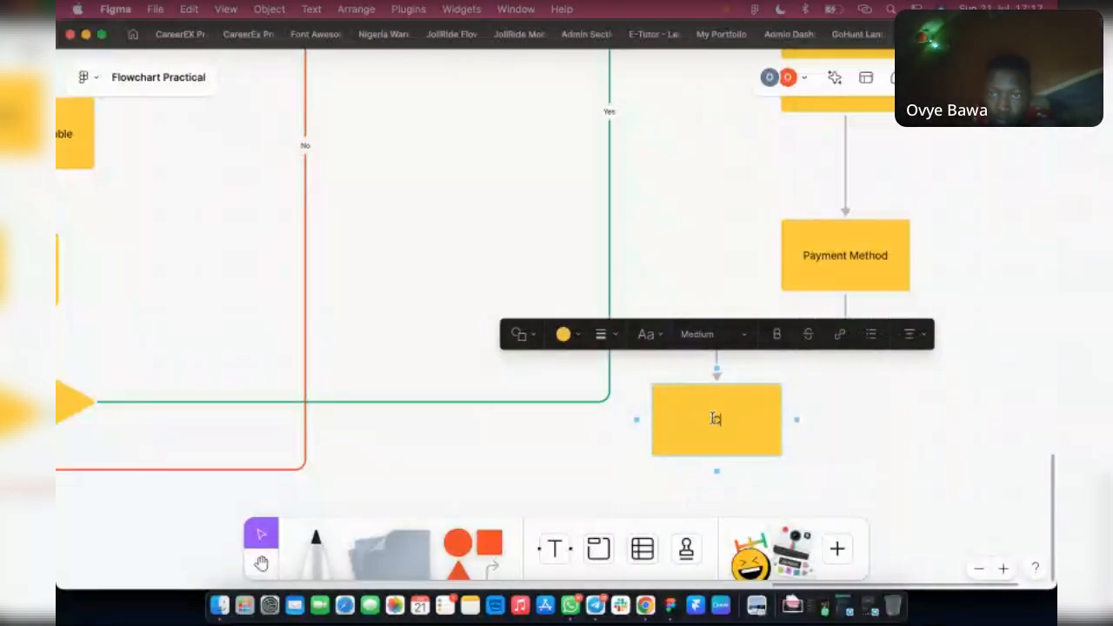
text(Ba)
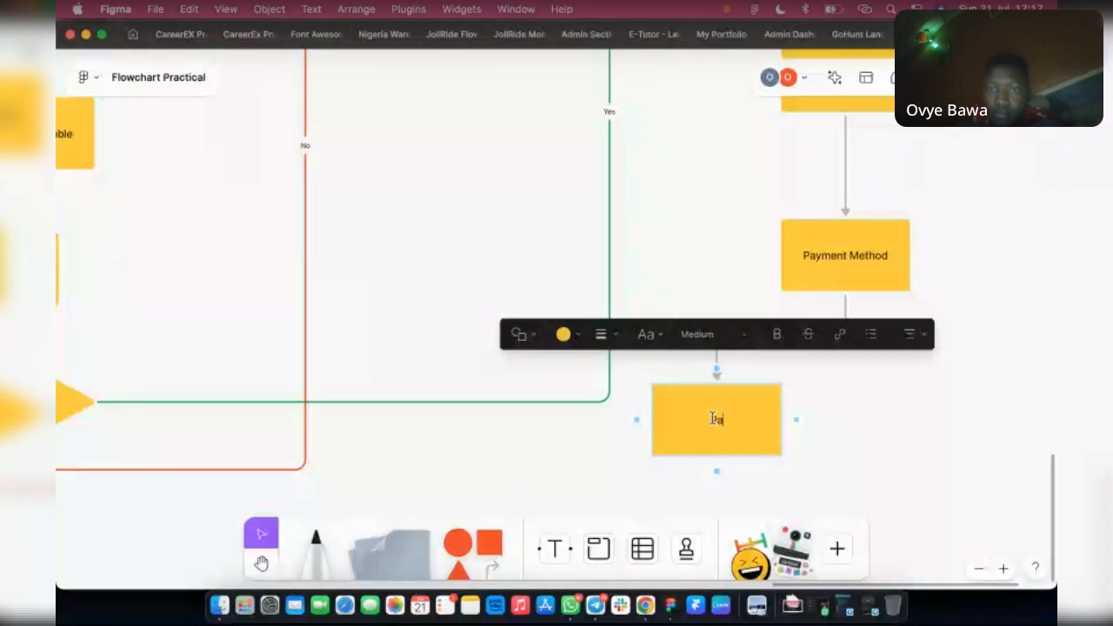
text(y Now)
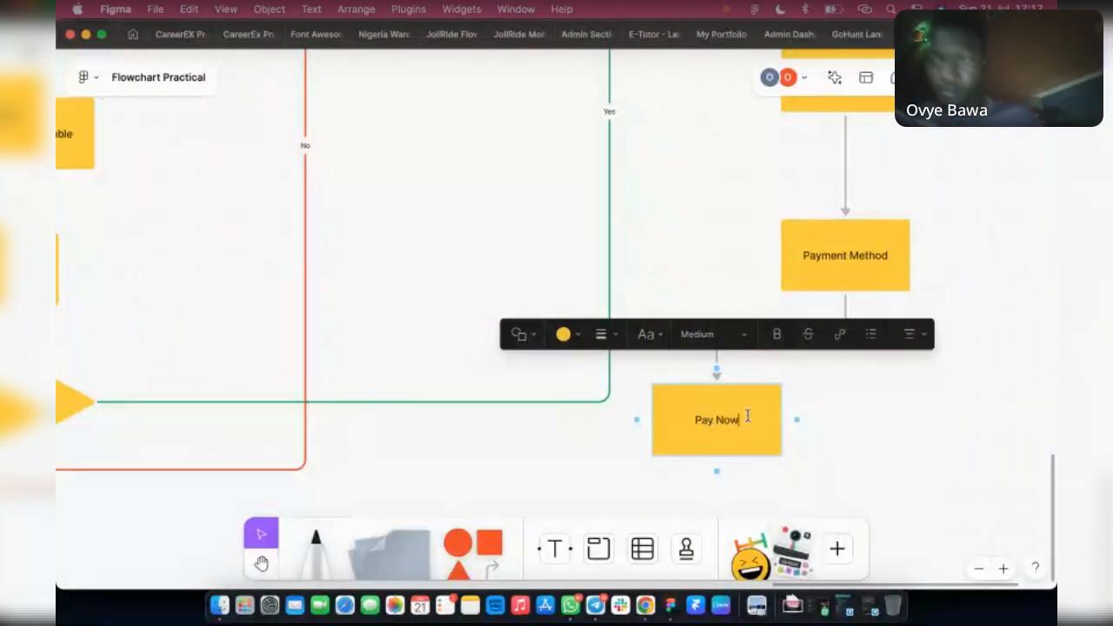
click(586, 479)
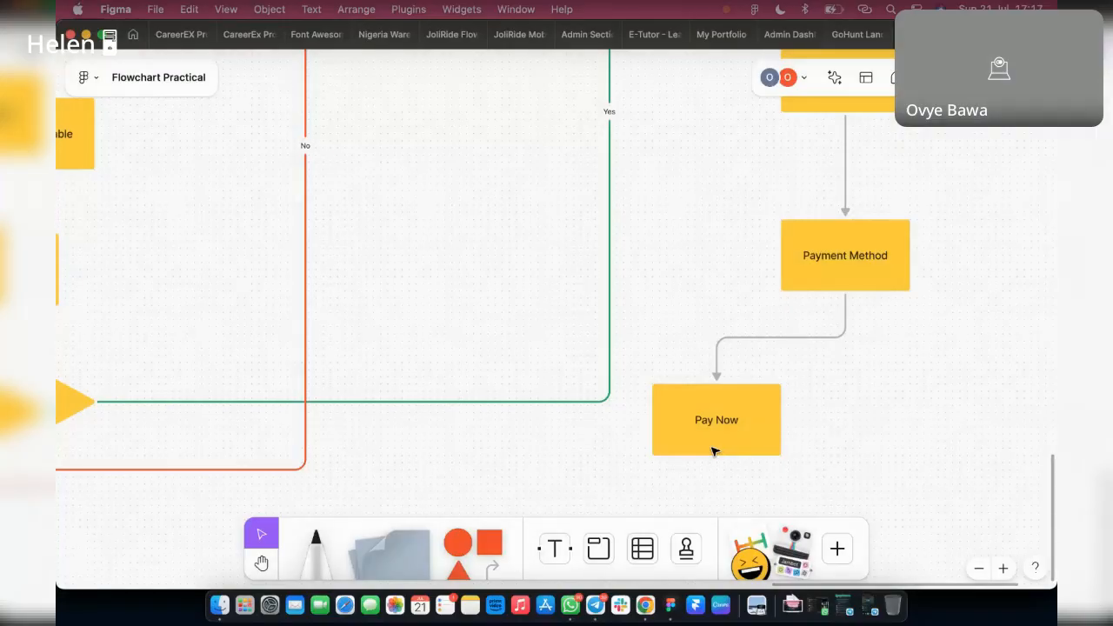
Step: Move the Pay Now box slightly lower to lengthen its connector from Payment Method
drag(713, 451, 735, 461)
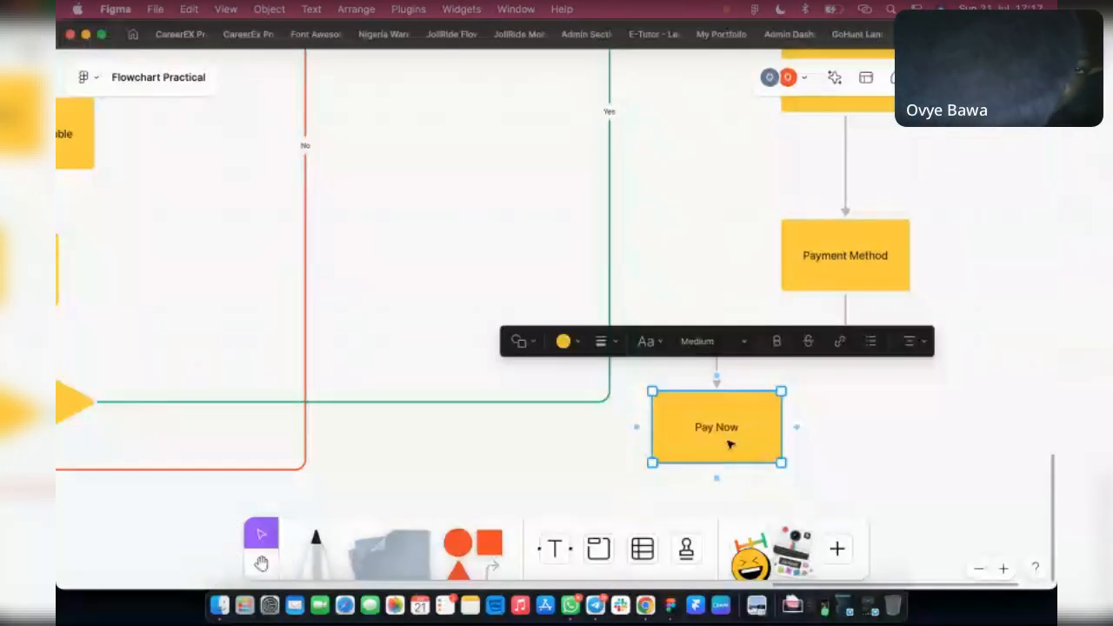
click(852, 452)
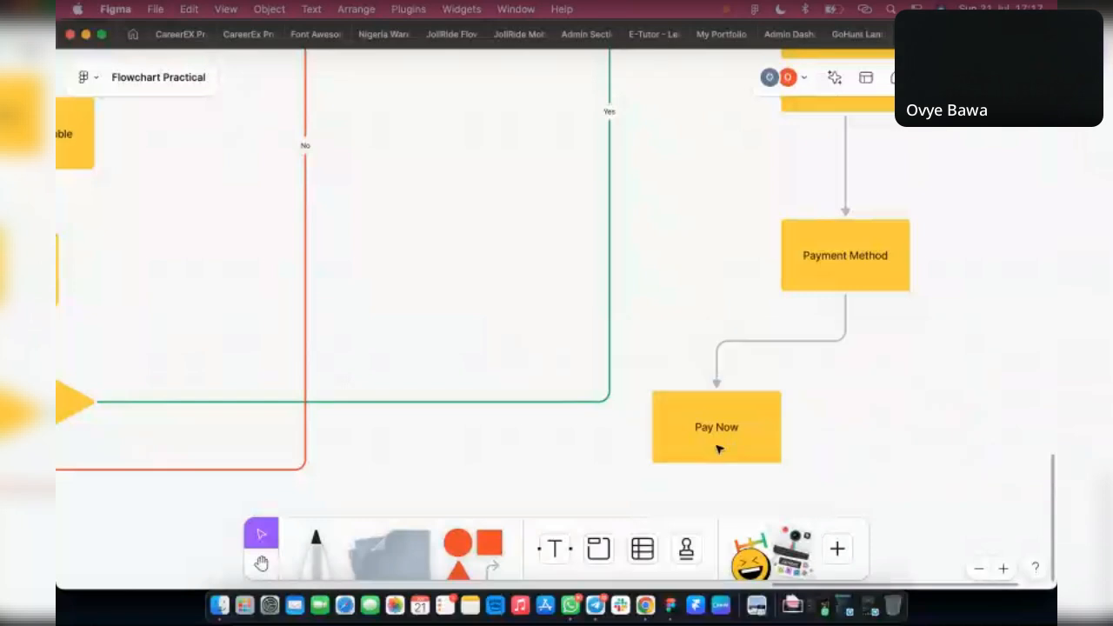
click(737, 445)
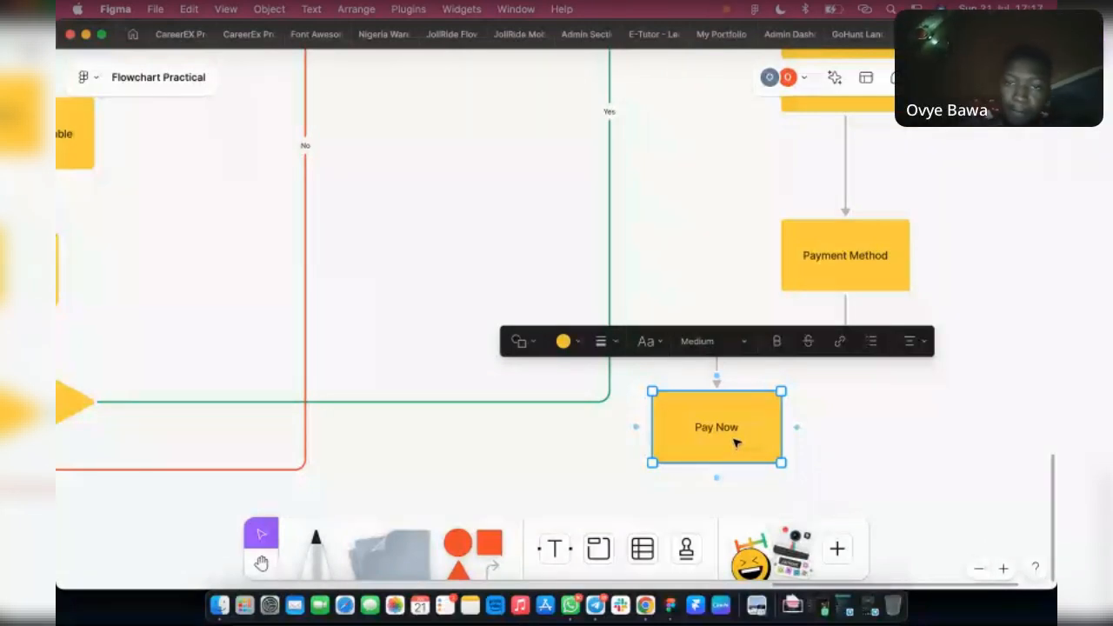
click(866, 441)
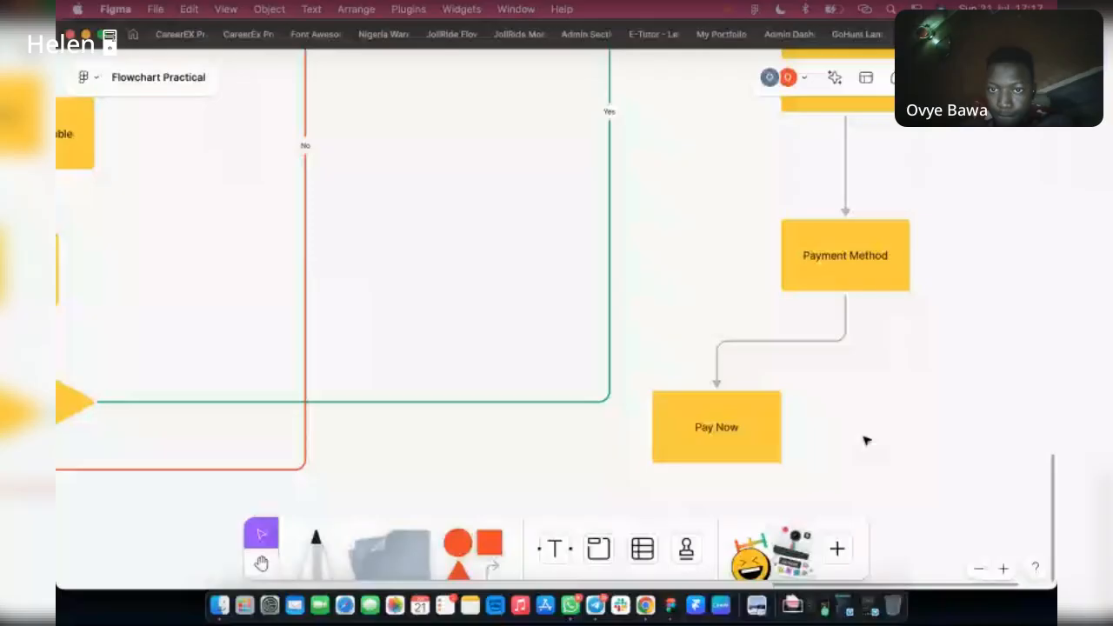
drag(747, 426, 749, 442)
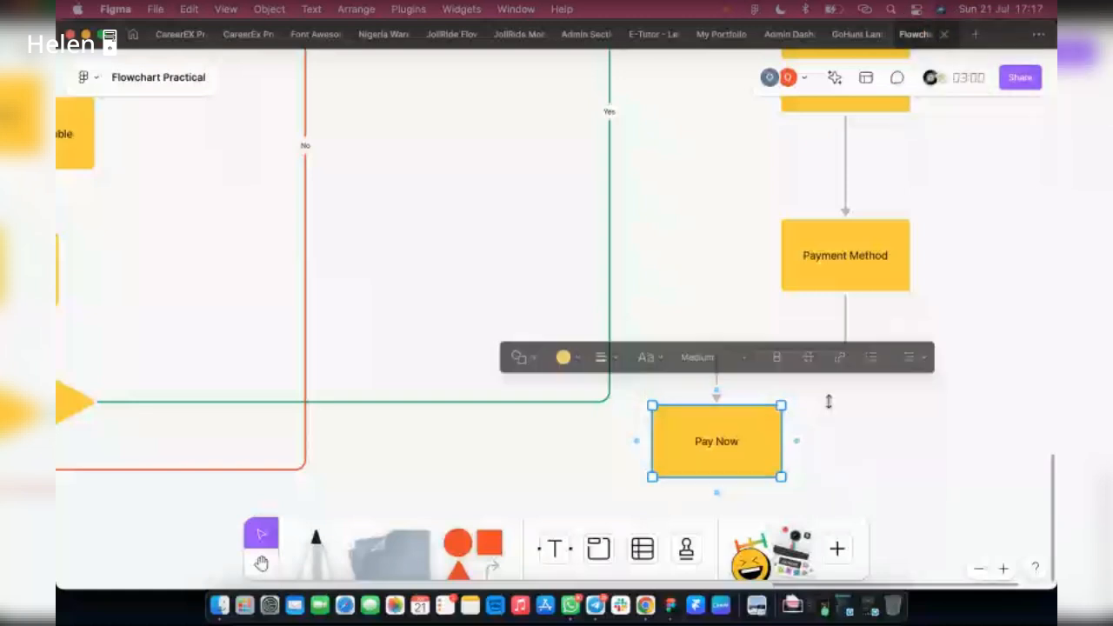
click(842, 478)
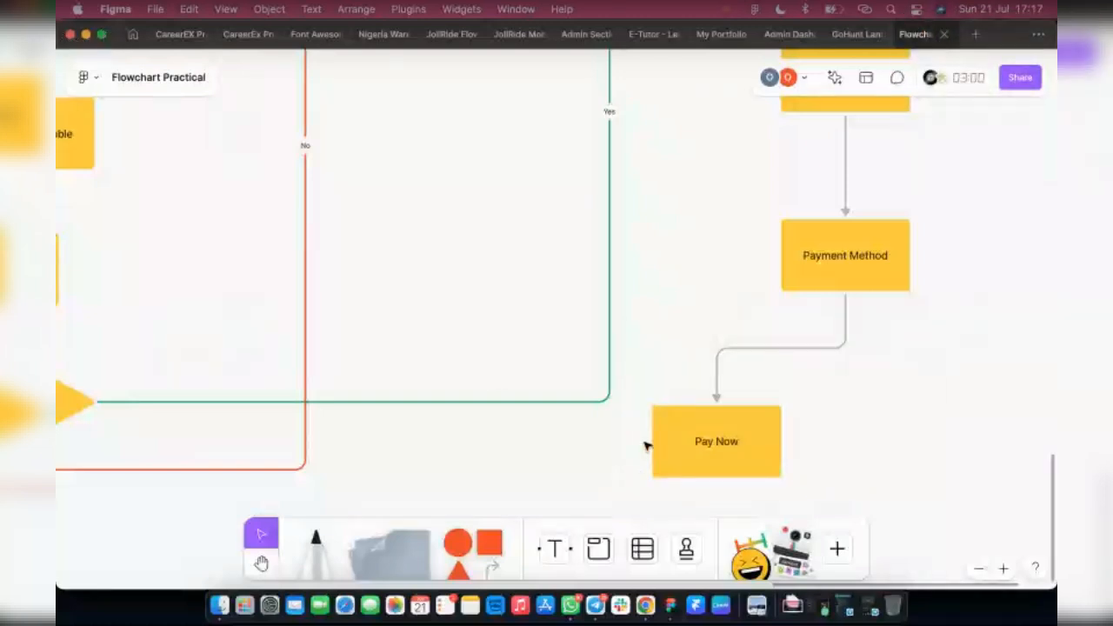
Step: Add a second connected rectangle below and to the right of Payment Method, branching from the box's bottom side
scroll(646, 447, right, 5)
click(591, 271)
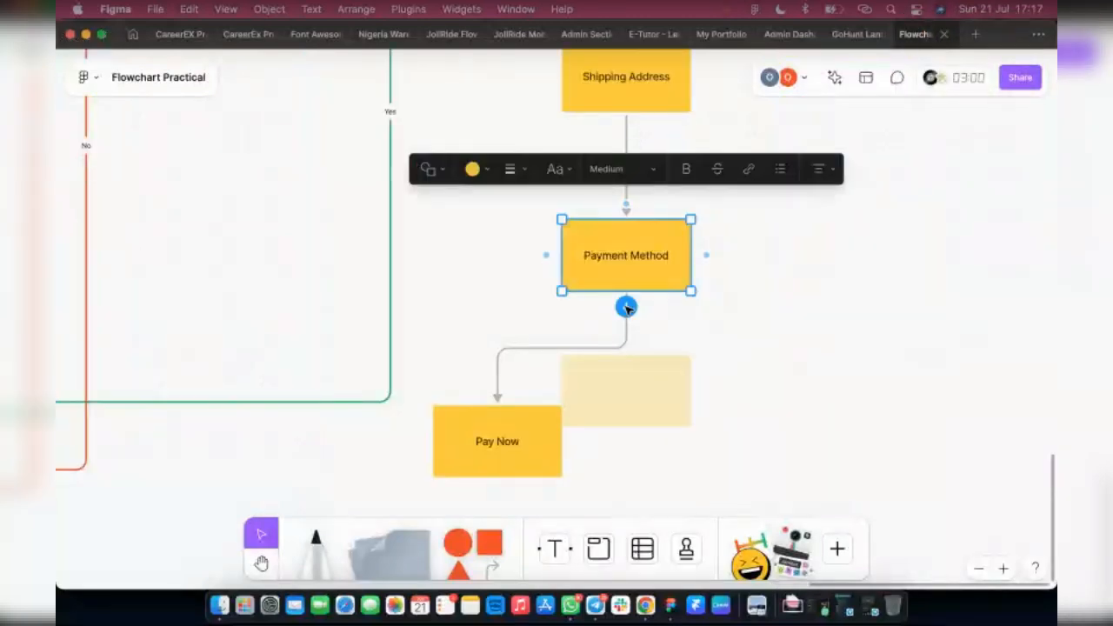
drag(626, 307, 662, 372)
click(683, 372)
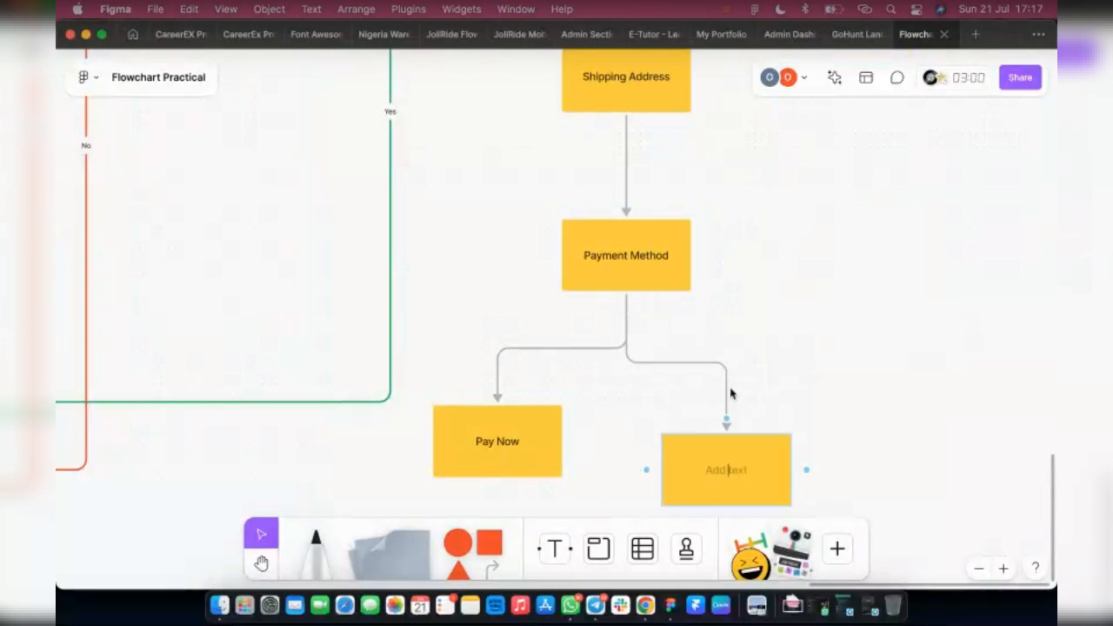
Step: Label the new rectangle "Pay on Delivery" and move it up level with the Pay Now box
text(Pa)
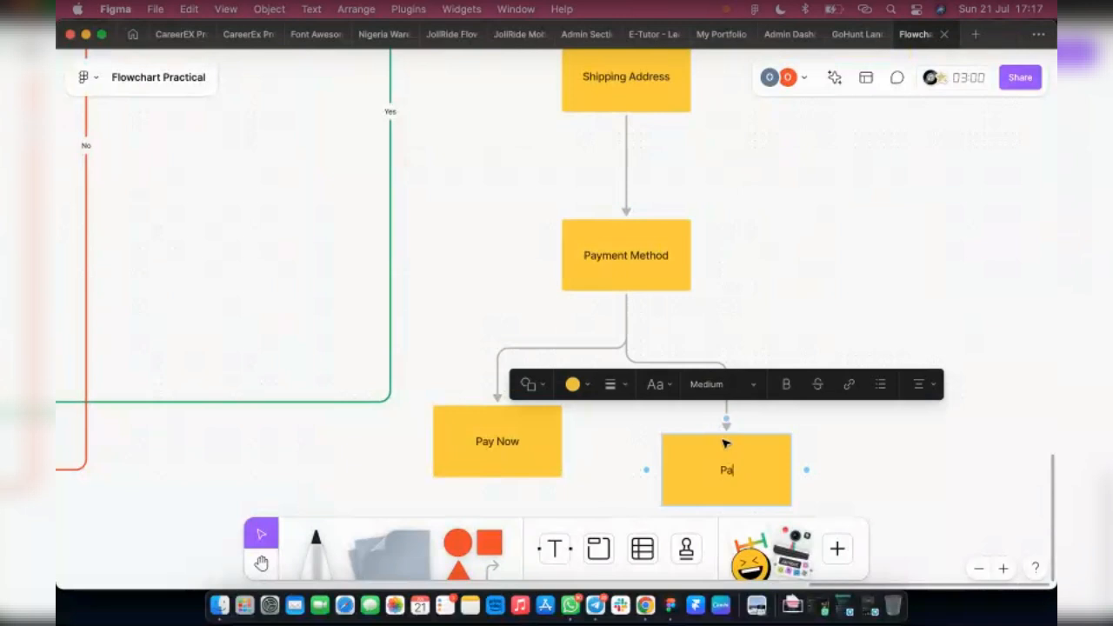
text(y on Delivery)
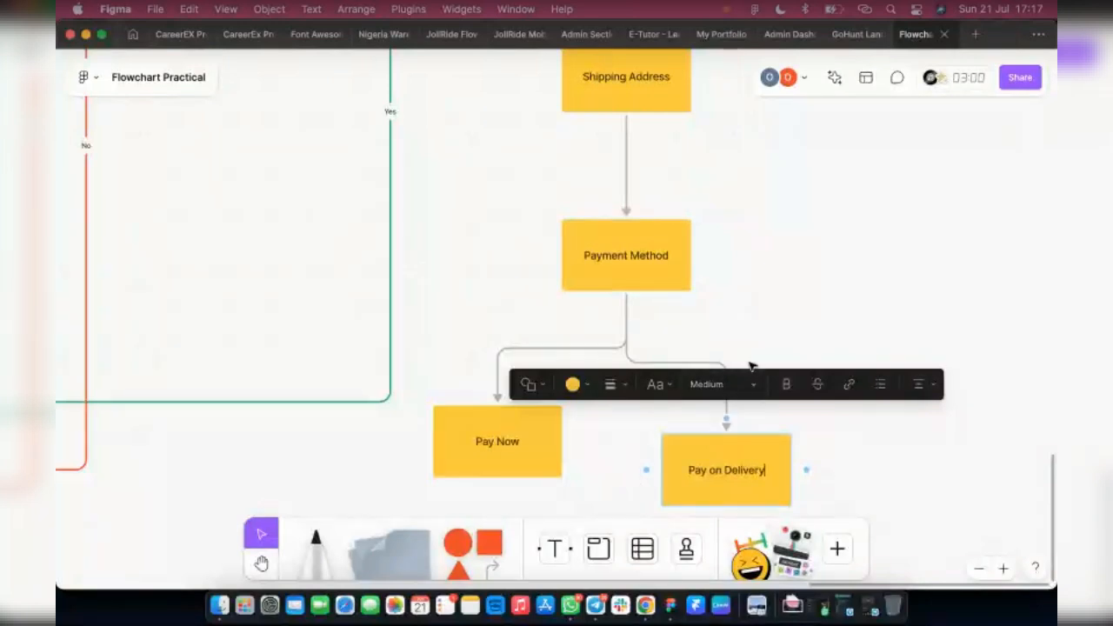
key(Escape)
key(Escape)
drag(775, 462, 784, 408)
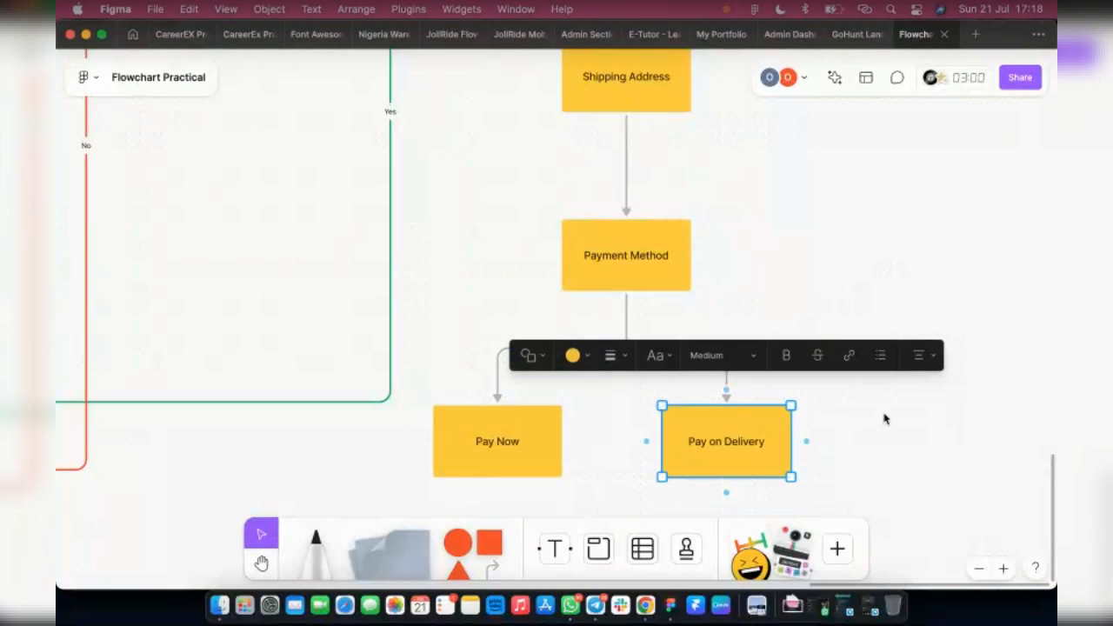
click(948, 397)
Step: Move the Pay on Delivery box farther right to widen its gap from Pay Now, keeping both boxes level
scroll(948, 382, down, 3)
click(531, 308)
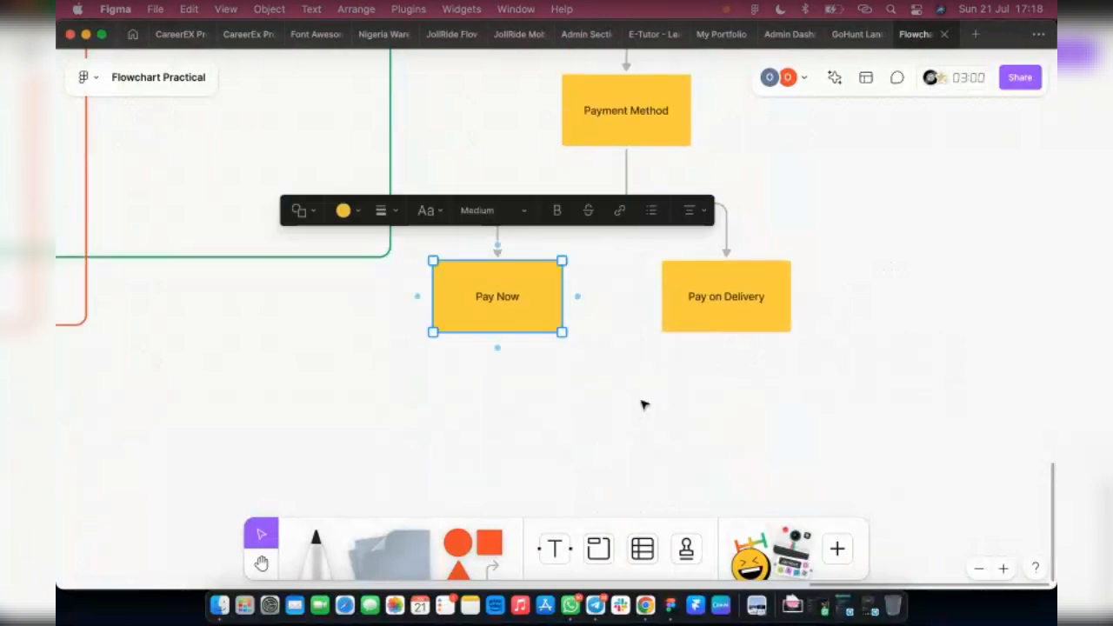
click(650, 405)
click(504, 324)
drag(758, 318, 806, 319)
Step: Add a connected rectangle below and to the left of Pay Now and label it "Card"
click(503, 304)
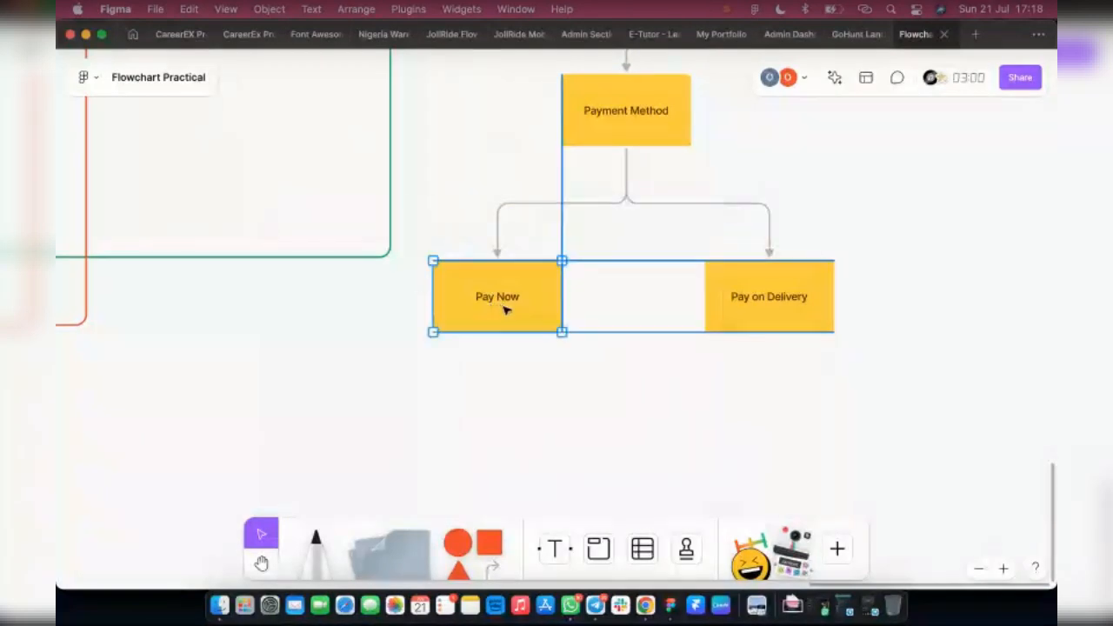
drag(497, 348, 347, 432)
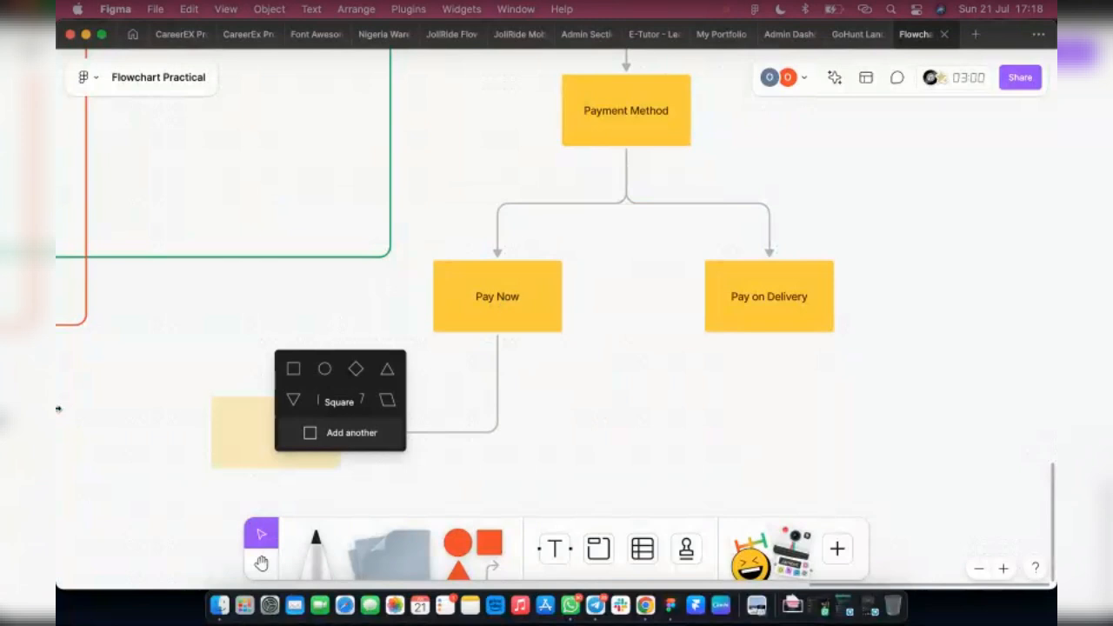
click(293, 372)
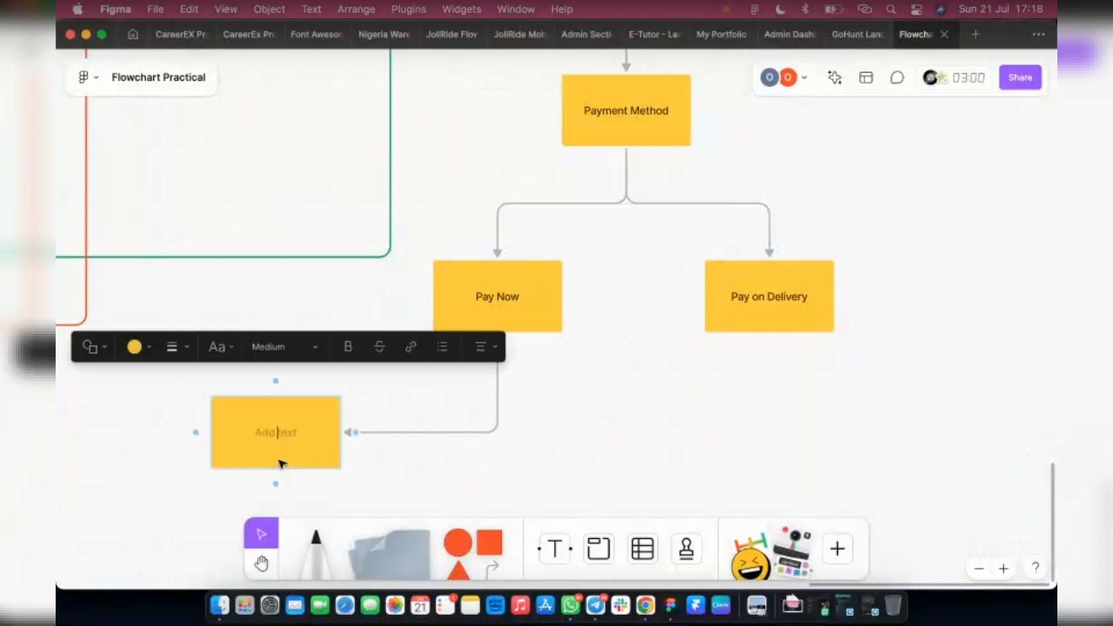
text(cash)
key(BackSpace)
key(BackSpace)
text(rd)
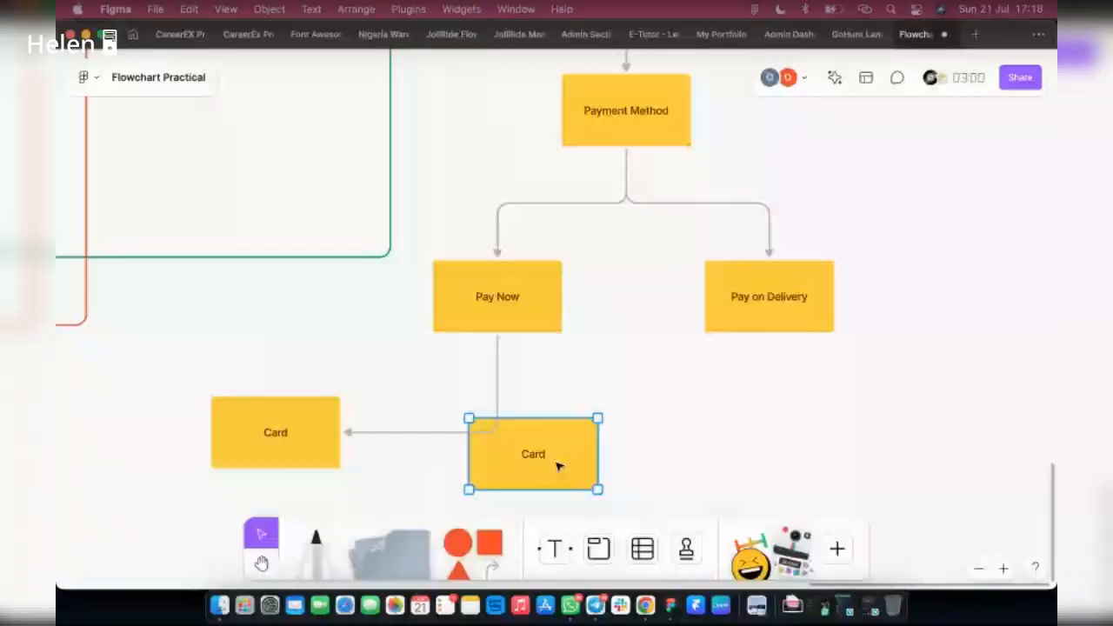
Step: Place a copy of the Card box below Pay Now and relabel it "Bank Transfer"
drag(556, 462, 546, 456)
double_click(546, 454)
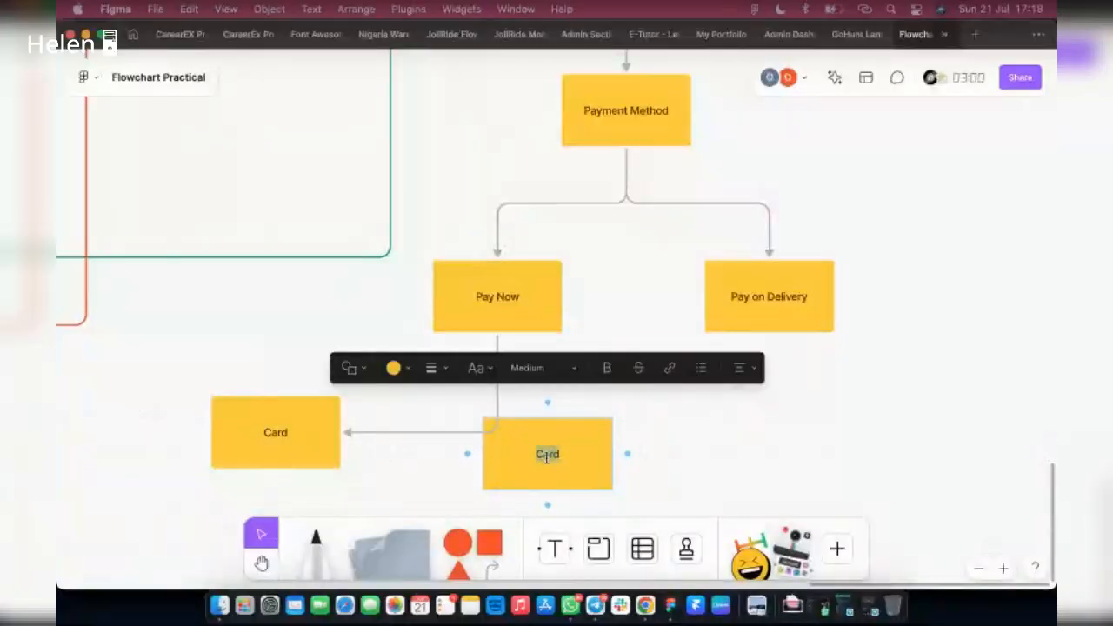
text(Ban)
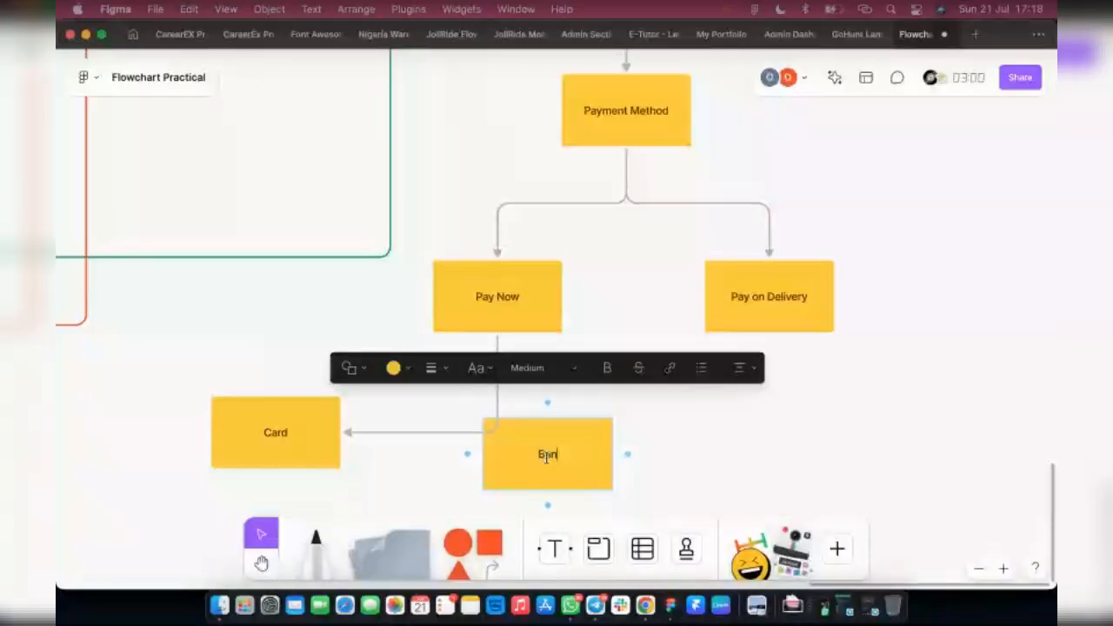
text(k Transfer)
Step: Connect Pay Now to the top of Bank Transfer and reattach the Card connector to the top of the Card box
click(500, 318)
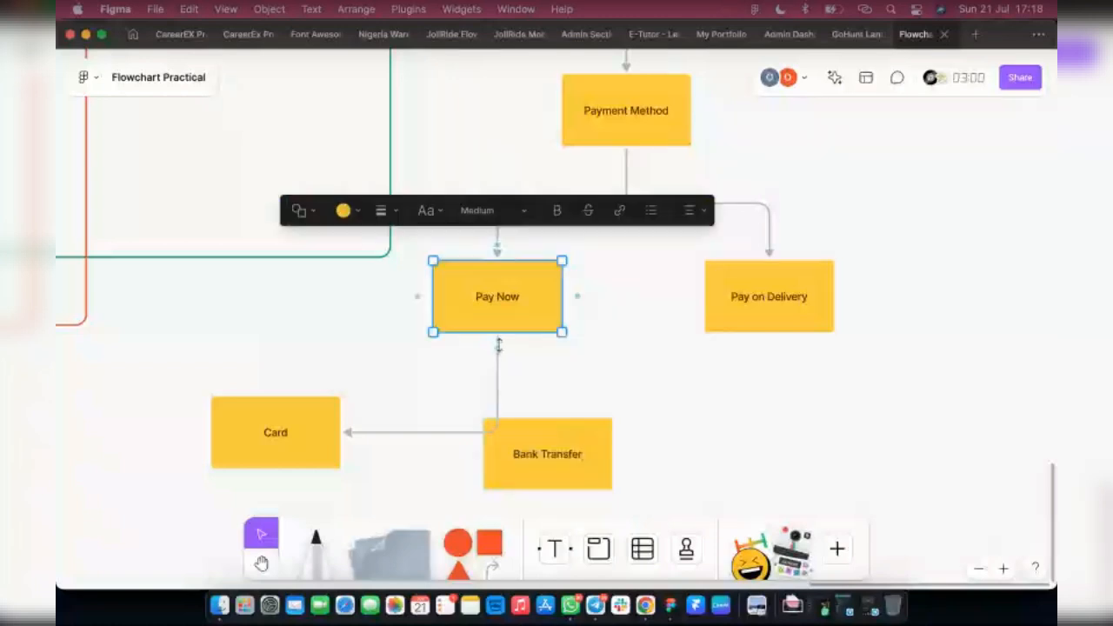
drag(497, 348, 558, 440)
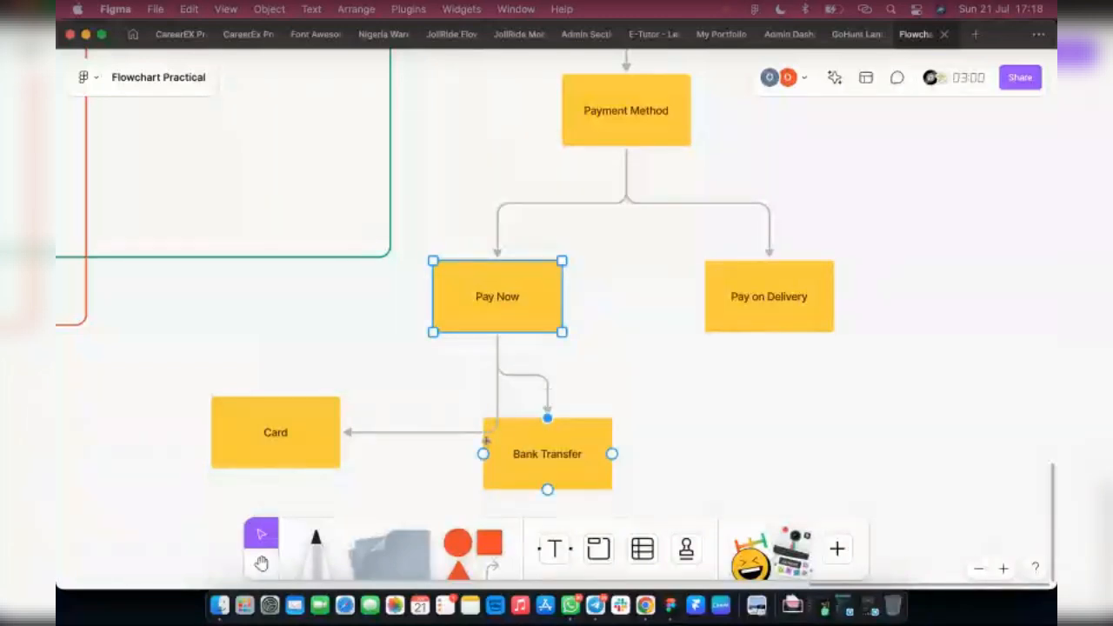
click(347, 432)
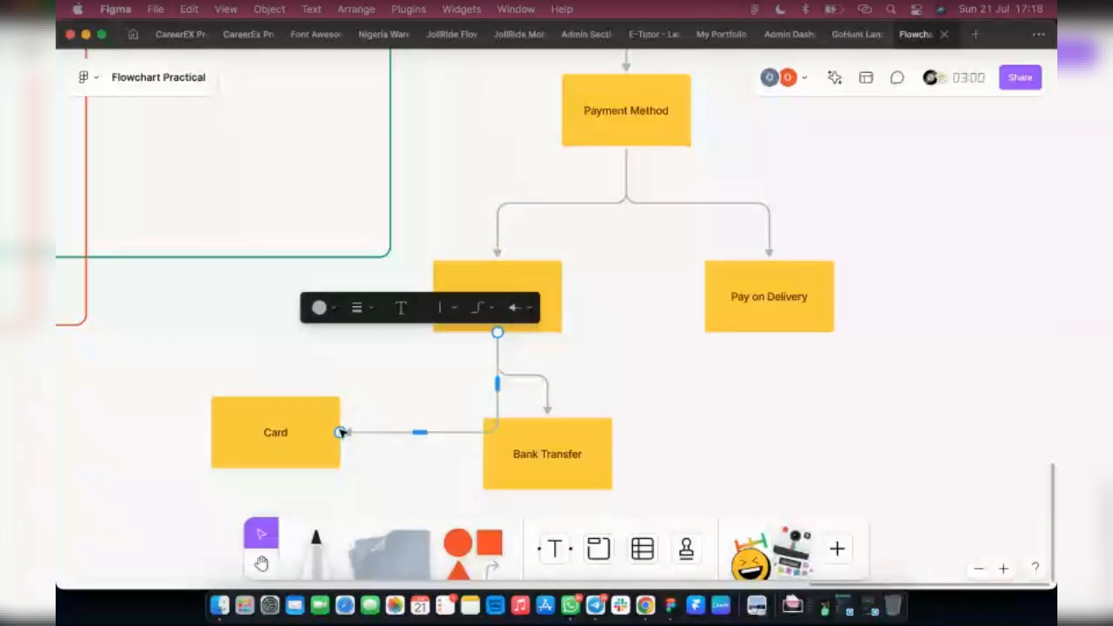
drag(342, 432, 274, 420)
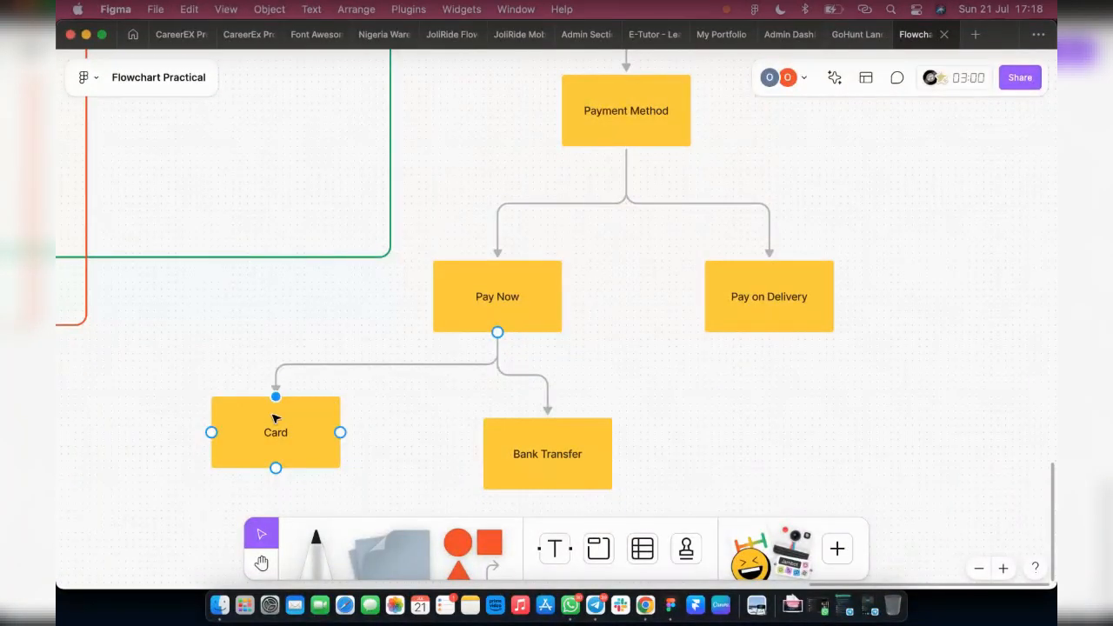
Step: Move the Bank Transfer box level with Card and space the two boxes evenly beneath Pay Now
click(500, 449)
drag(500, 449, 477, 432)
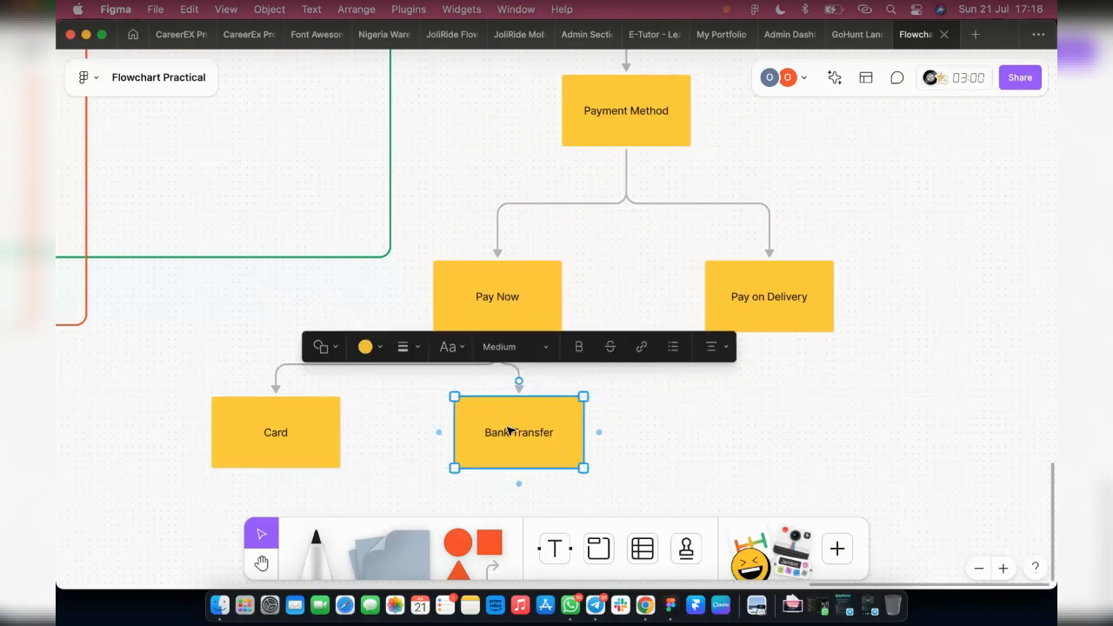
drag(516, 431, 559, 432)
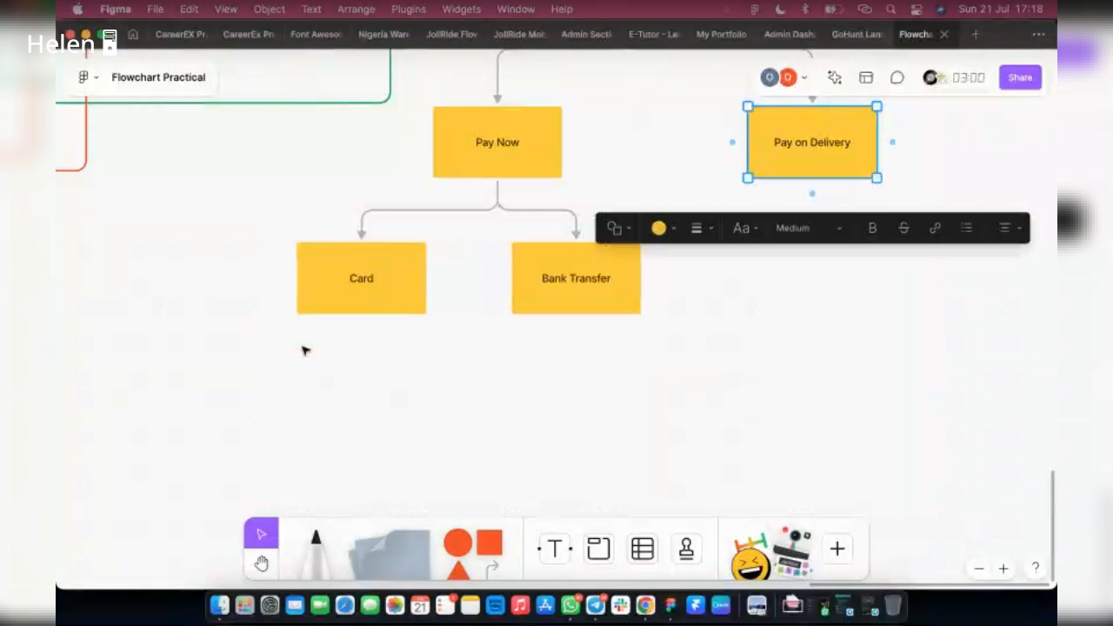
Step: Add a connected rectangle far below Pay on Delivery, well beneath the level of the Card and Bank Transfer boxes
scroll(597, 215, down, 5)
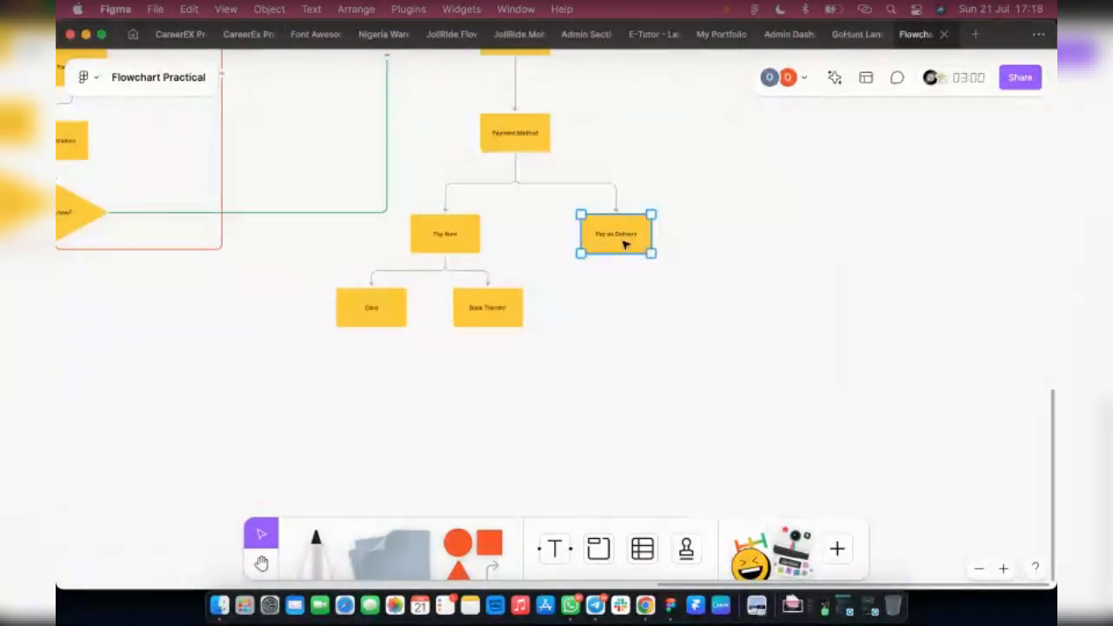
shift+click(470, 219)
click(470, 208)
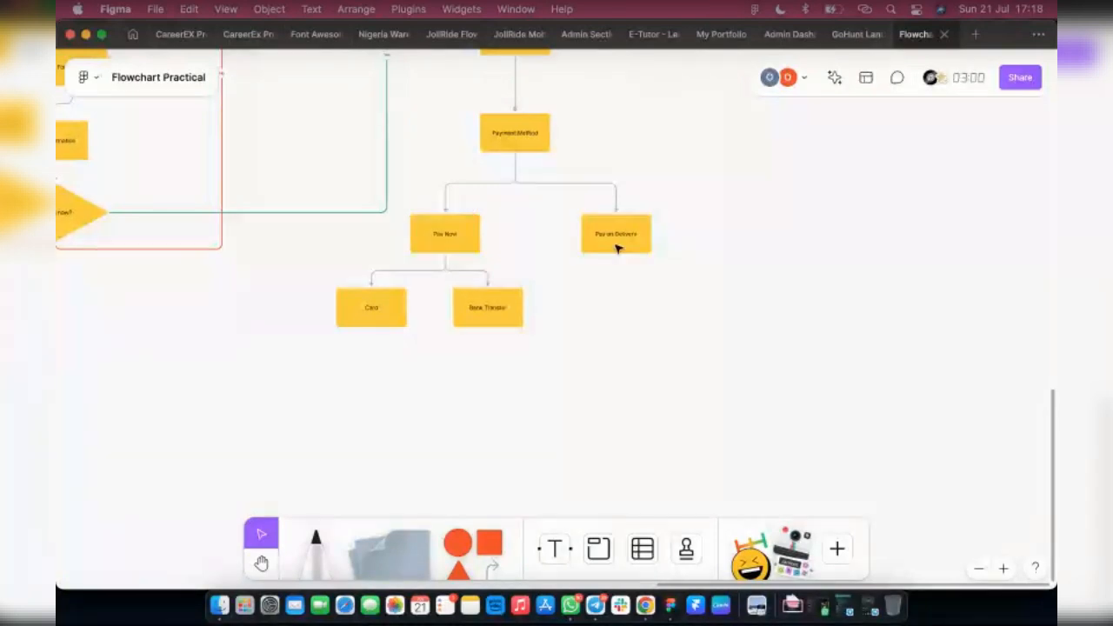
click(616, 248)
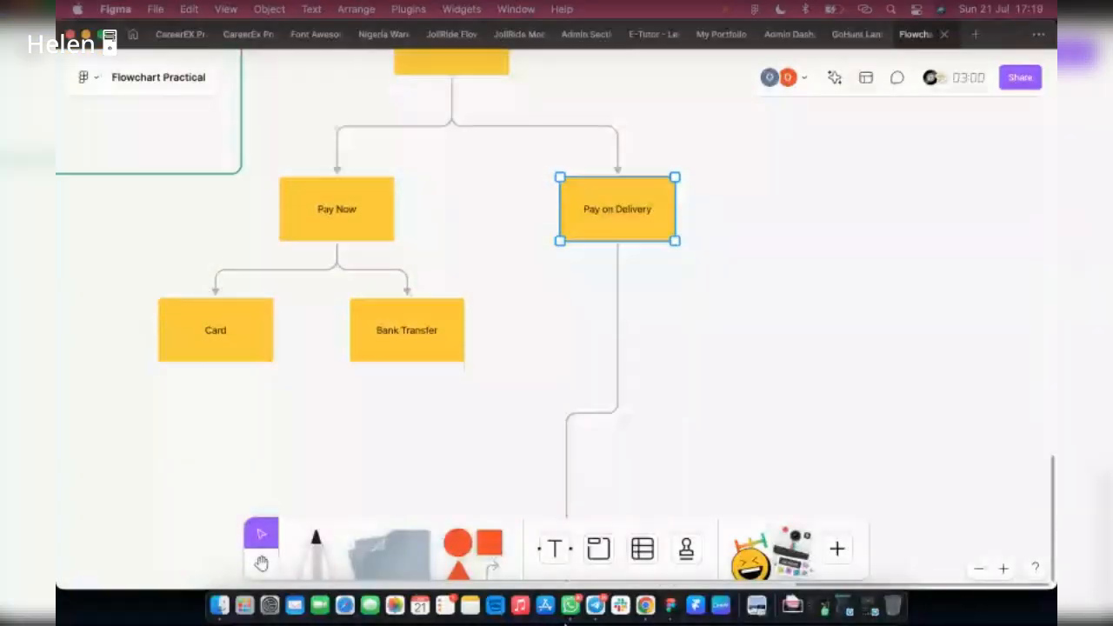
scroll(513, 314, down, 5)
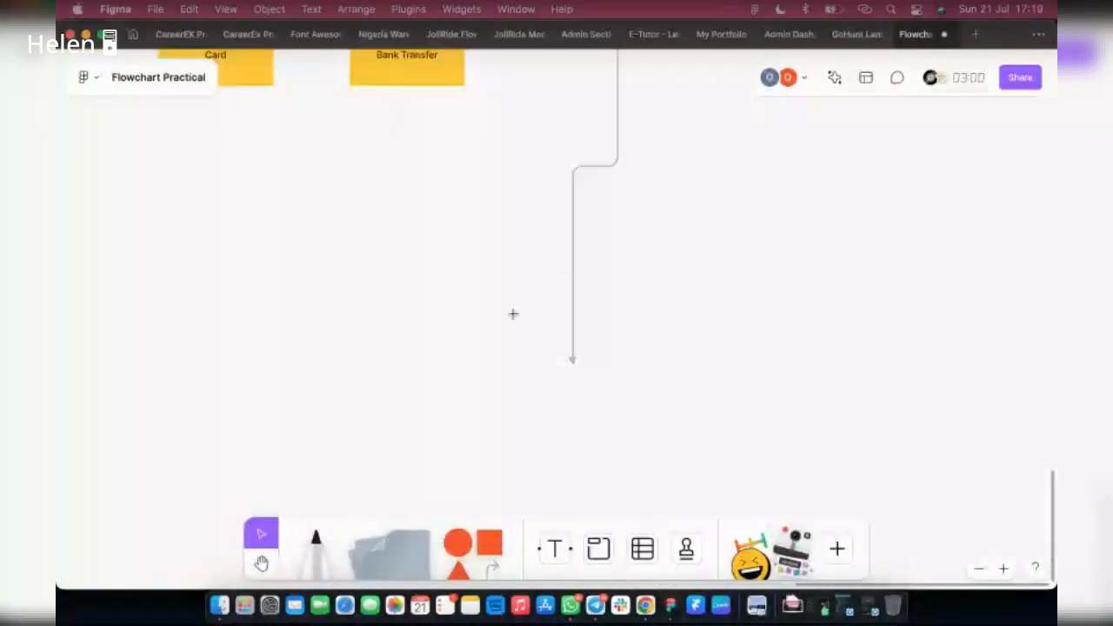
drag(513, 314, 624, 385)
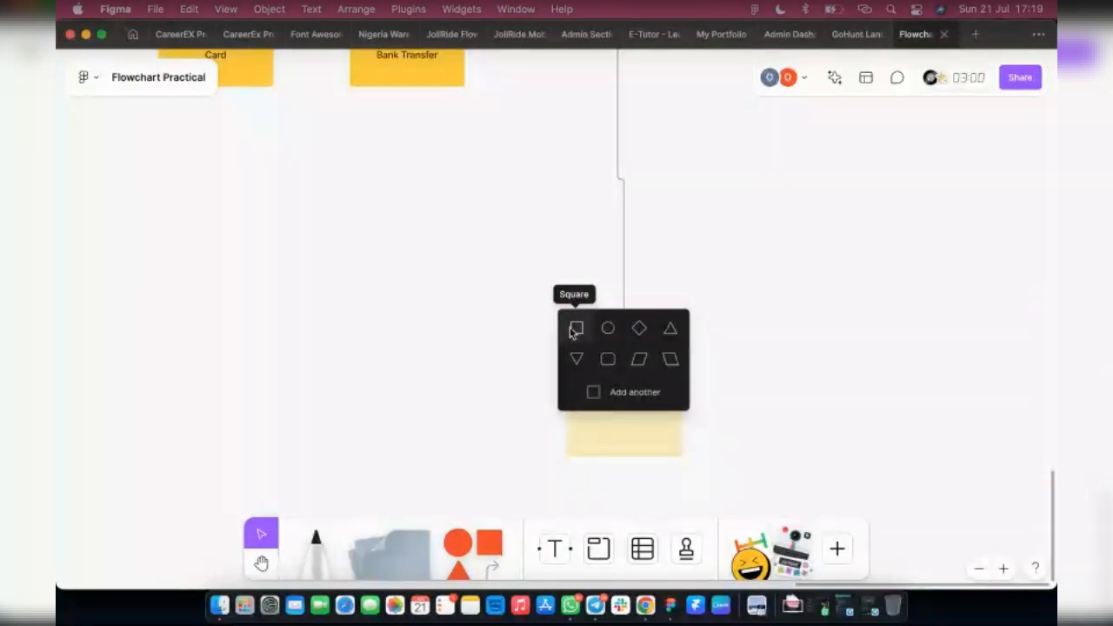
click(574, 330)
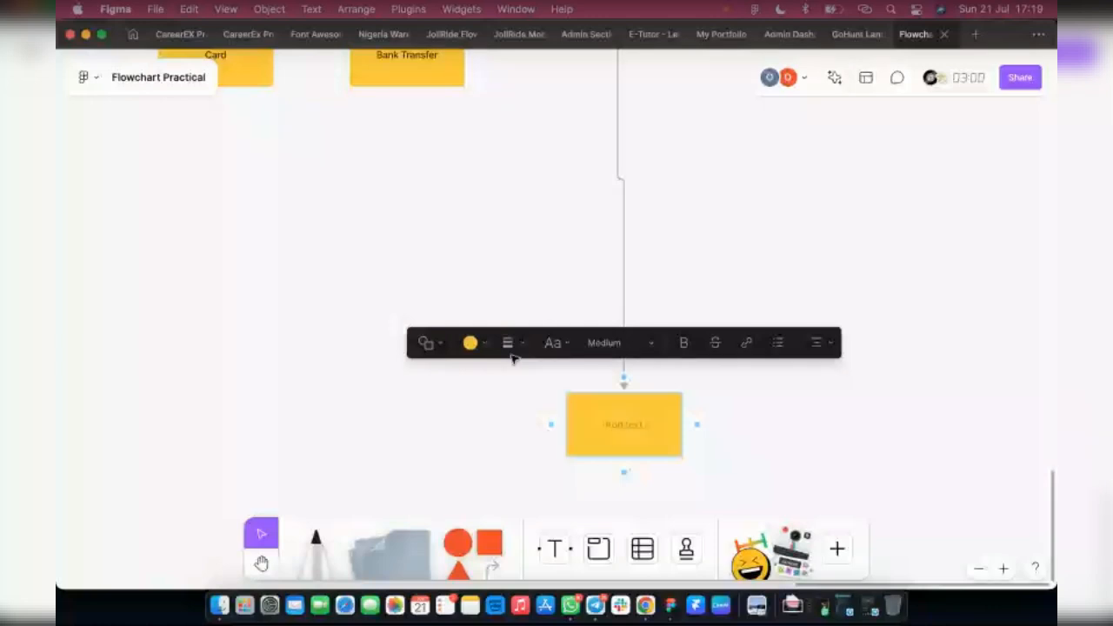
Step: Change the new rectangle to an ellipse, label it "Track Order" and fill it red
click(422, 344)
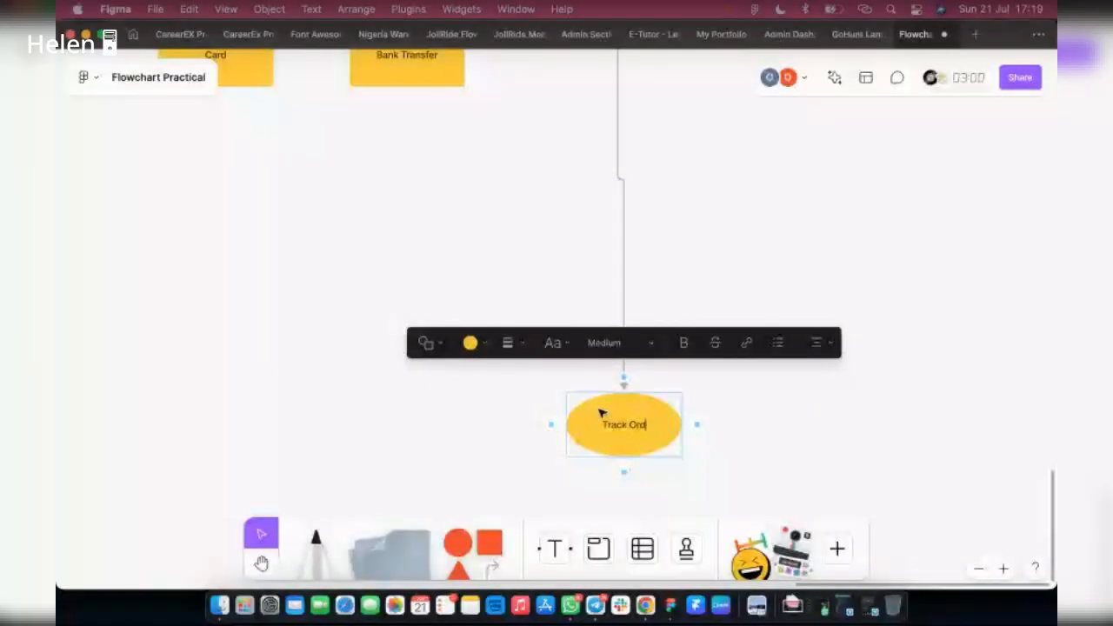
text(er)
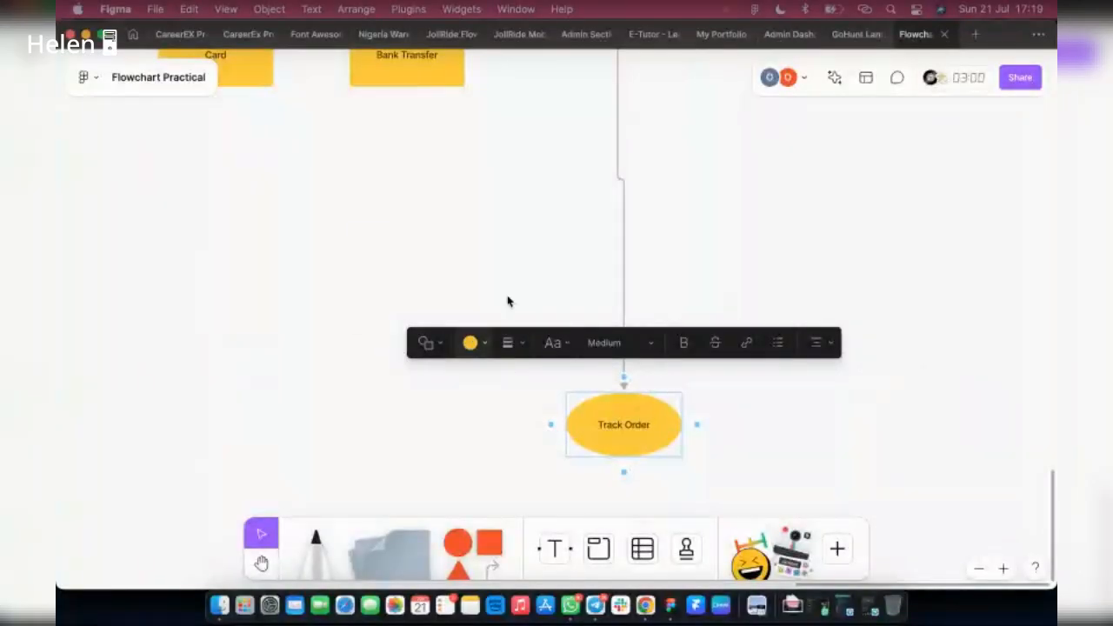
click(470, 342)
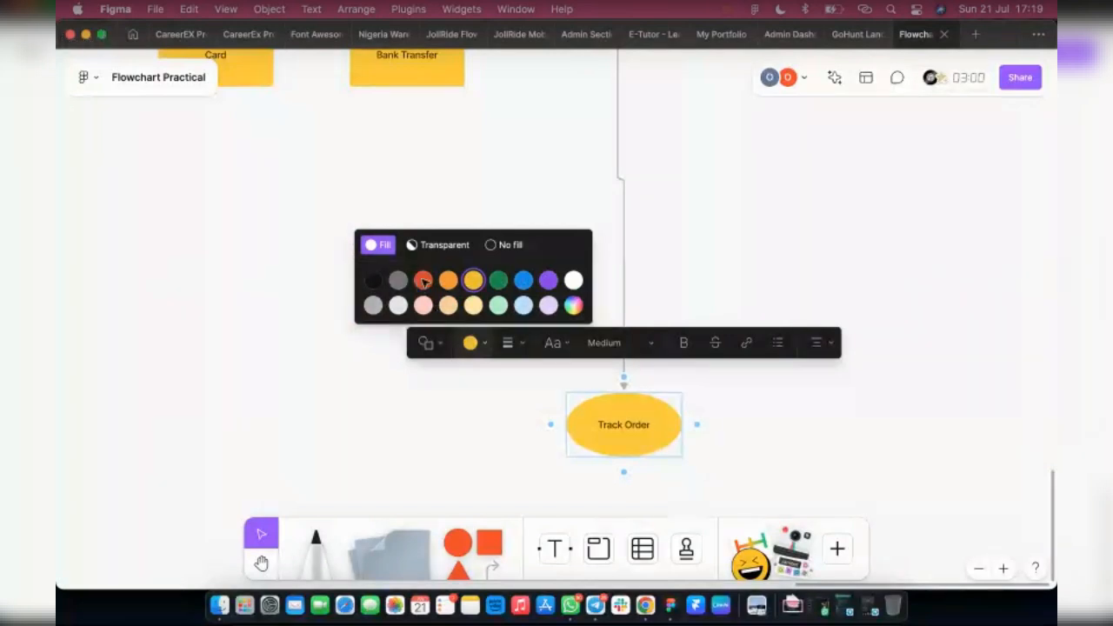
click(424, 280)
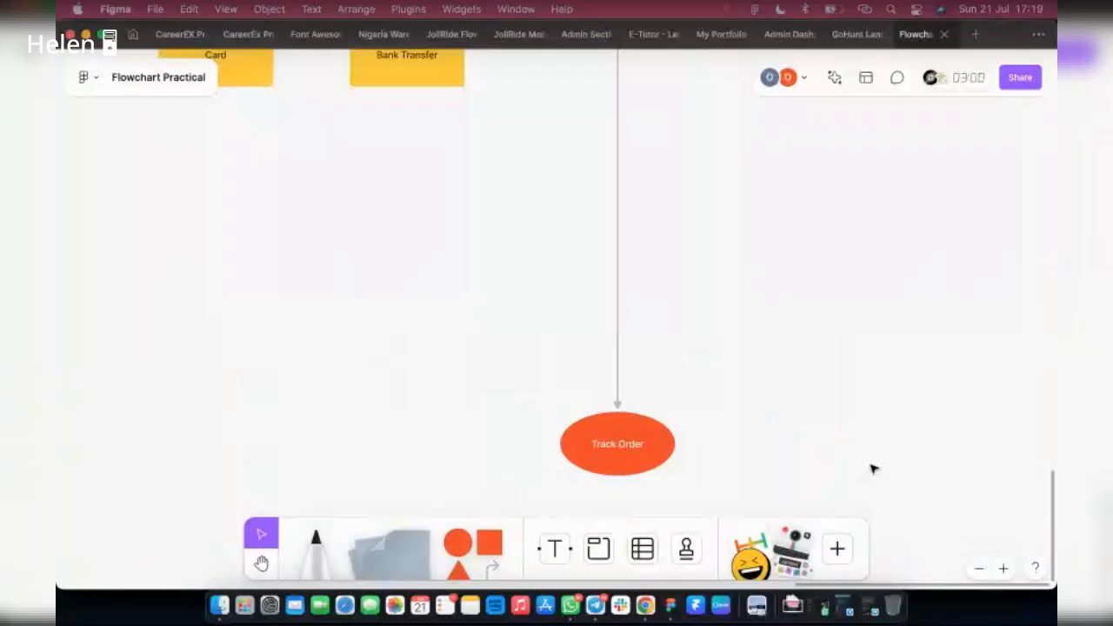
Step: Add a connected decision diamond below the Card box, positioned between Card and Bank Transfer
scroll(870, 464, left, 2)
scroll(428, 174, up, 3)
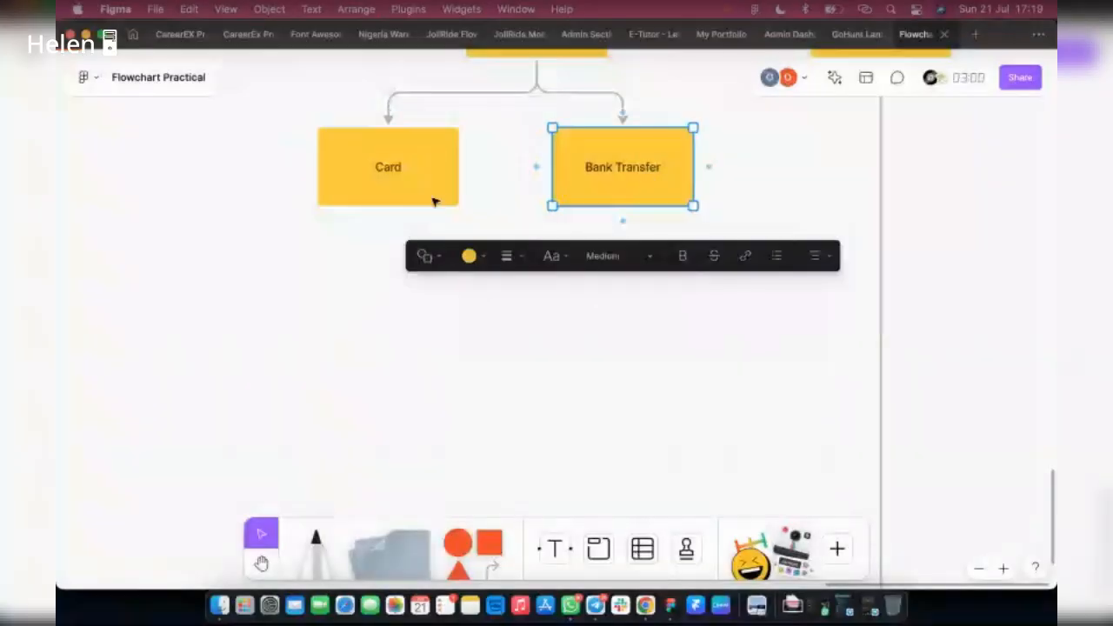
click(435, 200)
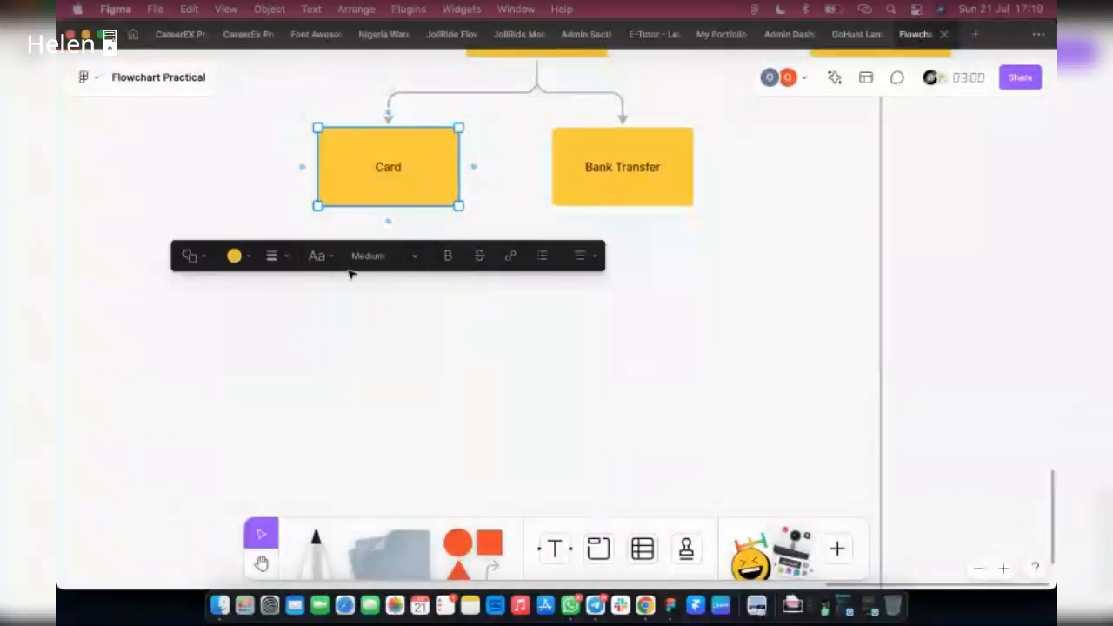
drag(388, 221, 513, 448)
click(332, 308)
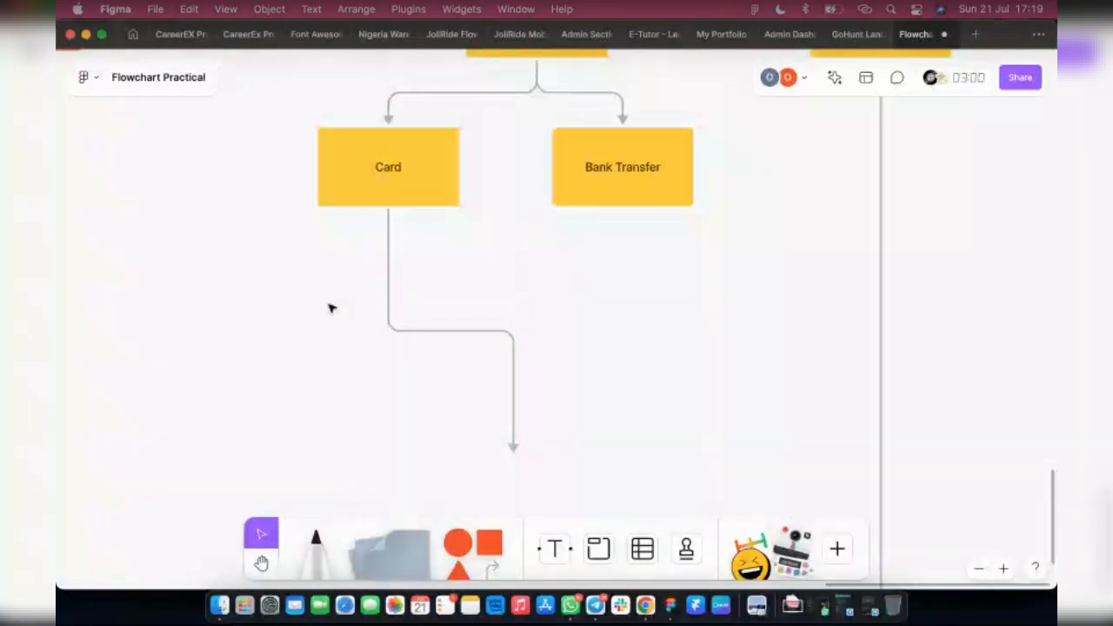
click(530, 391)
scroll(512, 438, down, 3)
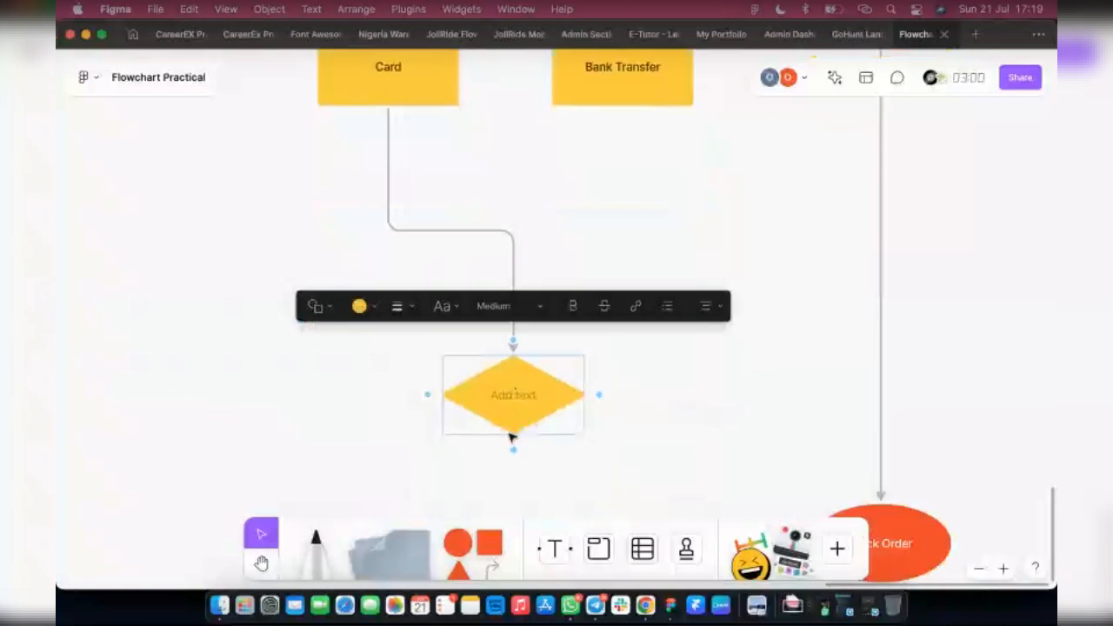
scroll(512, 437, down, 3)
Step: Label the decision diamond "Succeessful?"
text(Suce)
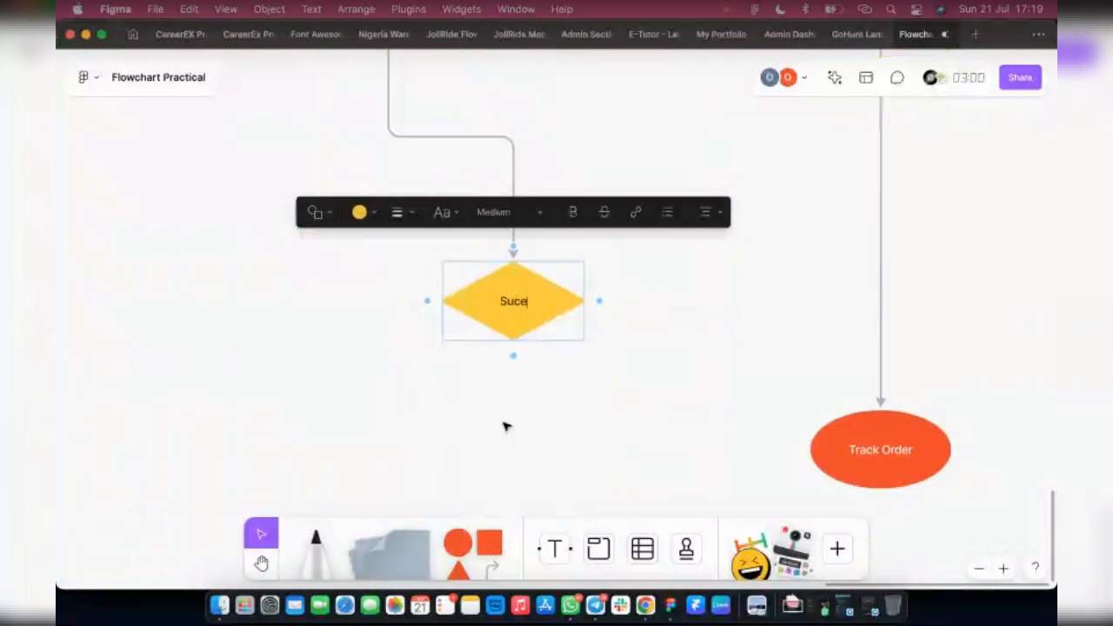
text(essfu)
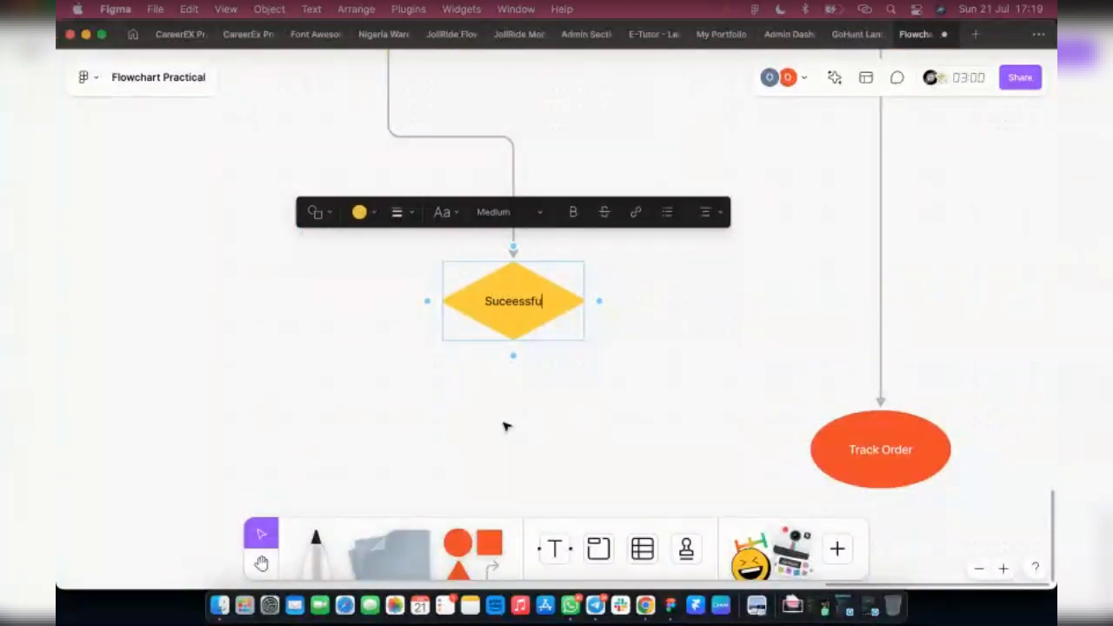
text(l?)
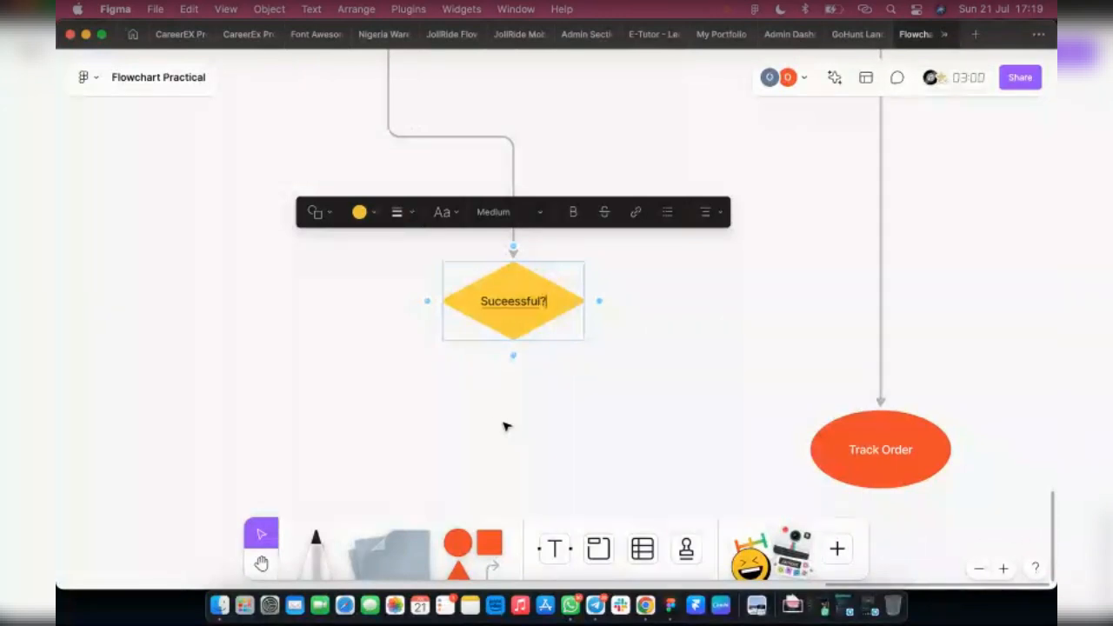
click(502, 302)
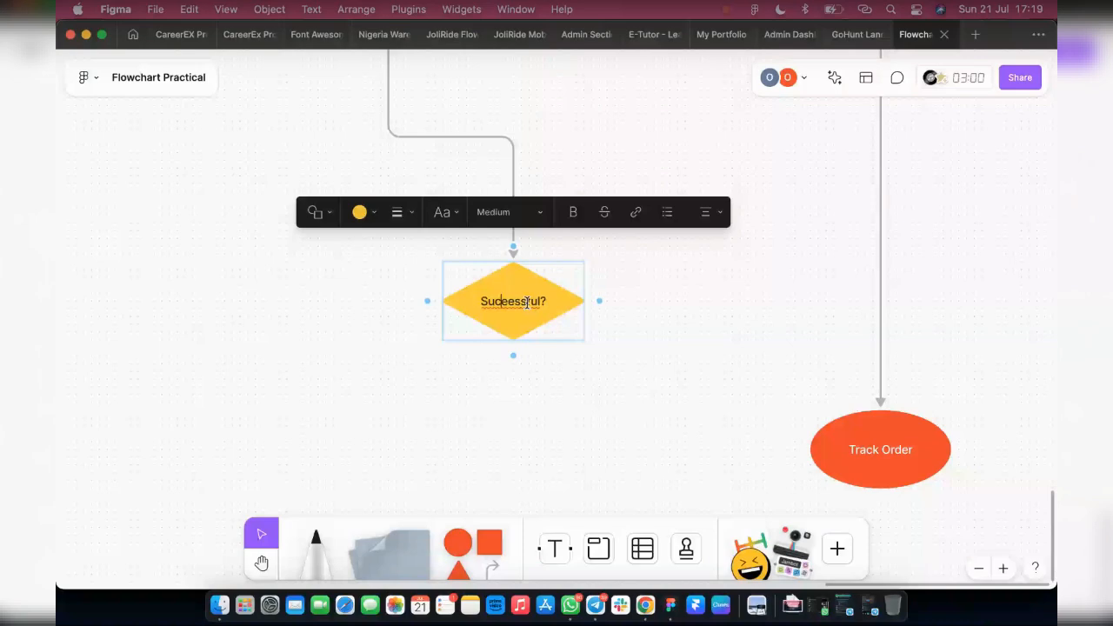
text(c)
key(Escape)
Step: Enlarge the decision diamond in width and height and center it below the Card and Bank Transfer boxes
drag(596, 302, 619, 303)
drag(529, 342, 529, 381)
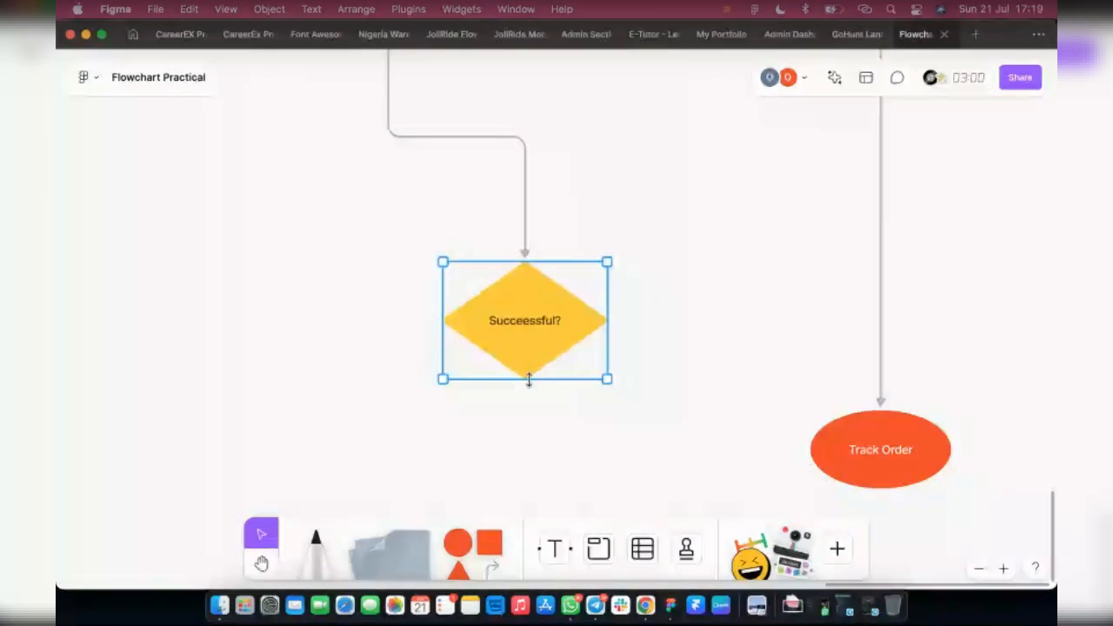
drag(528, 340, 513, 356)
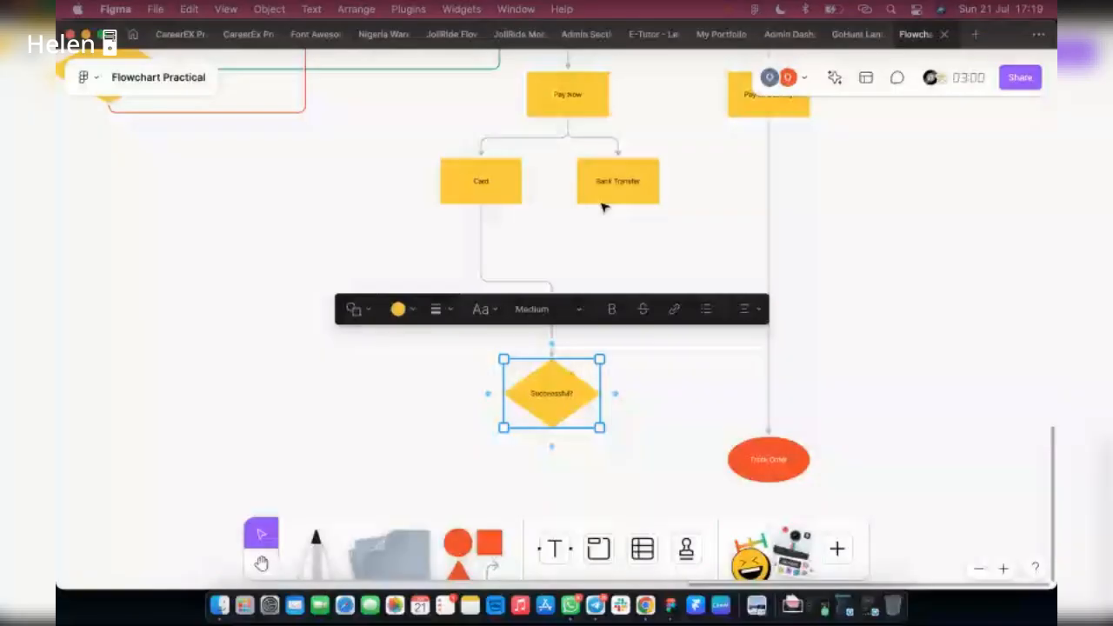
Step: Connect the bottom of Bank Transfer to the top of the decision diamond, merging with the Card connector
click(614, 193)
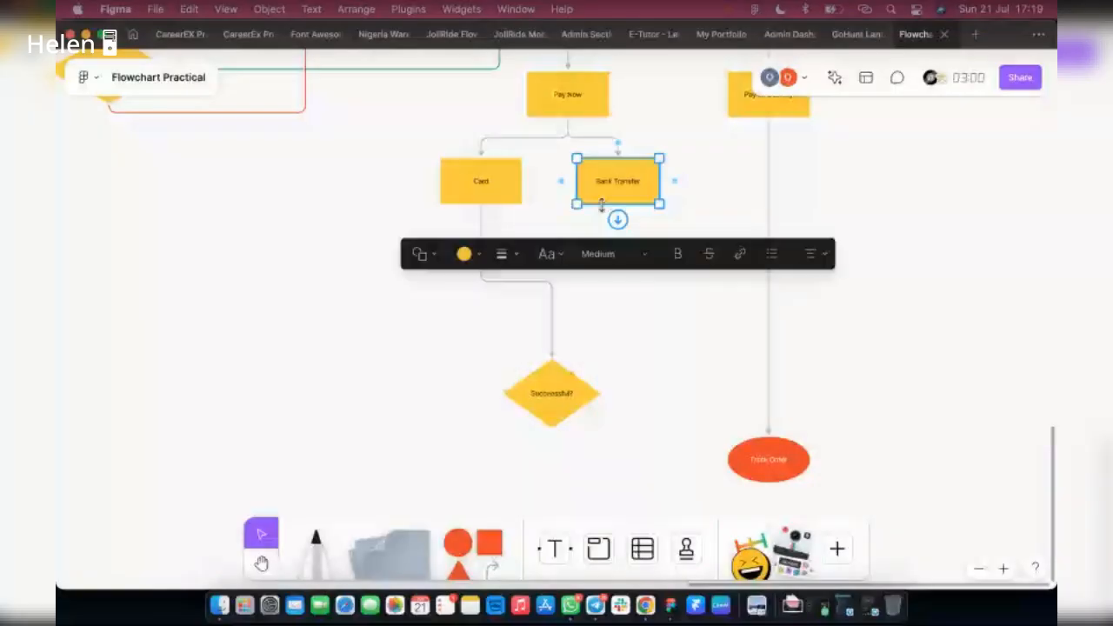
click(726, 306)
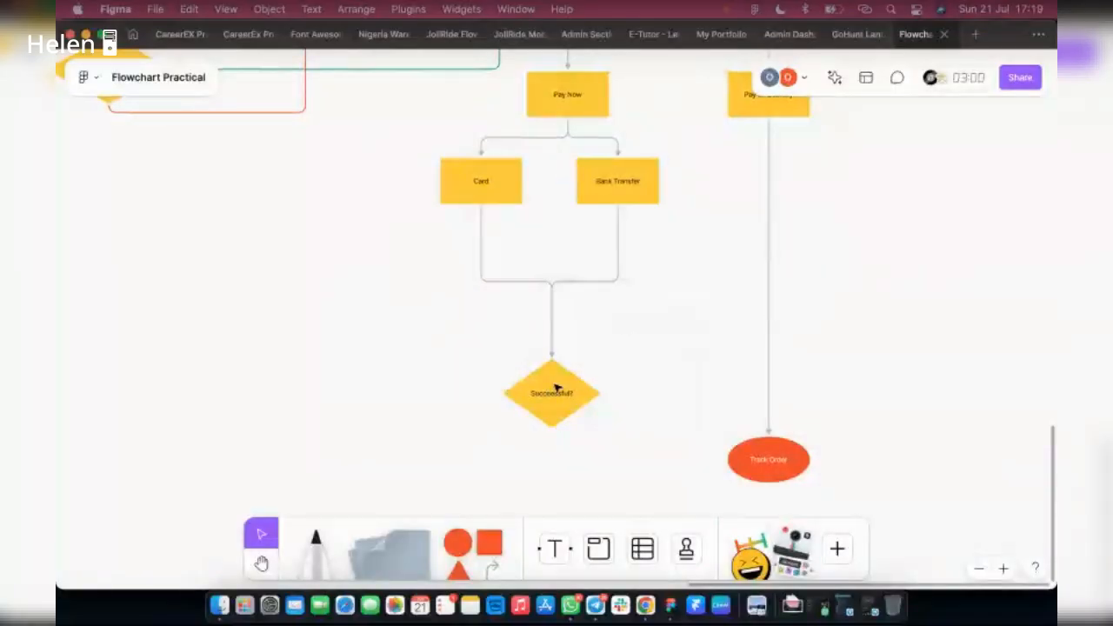
Step: Try recoloring the connector from Card to the decision diamond green
click(552, 304)
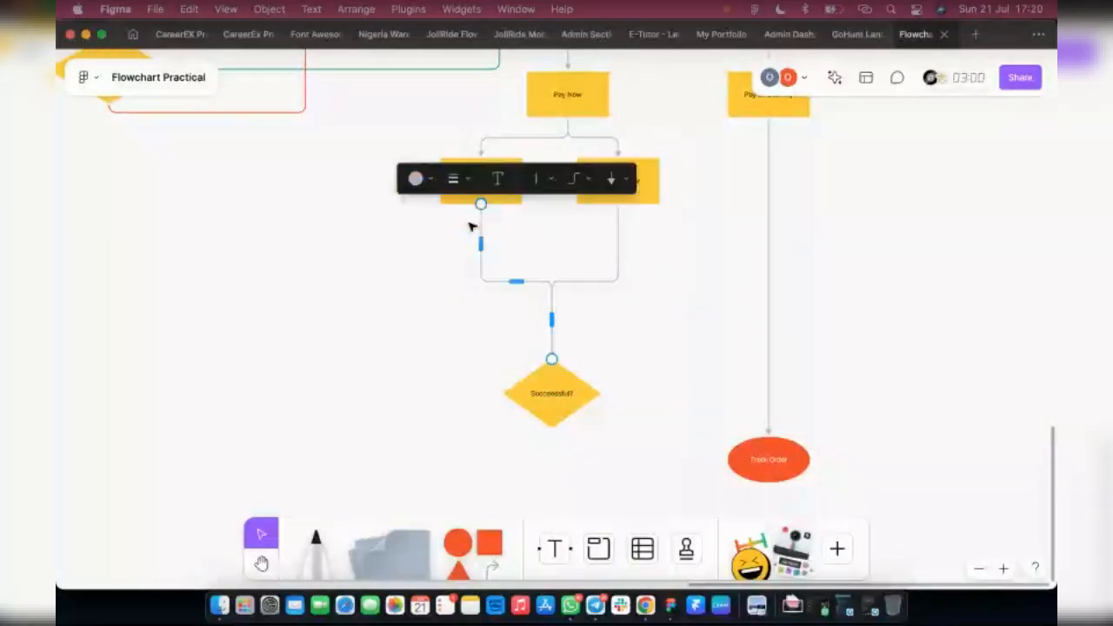
click(415, 179)
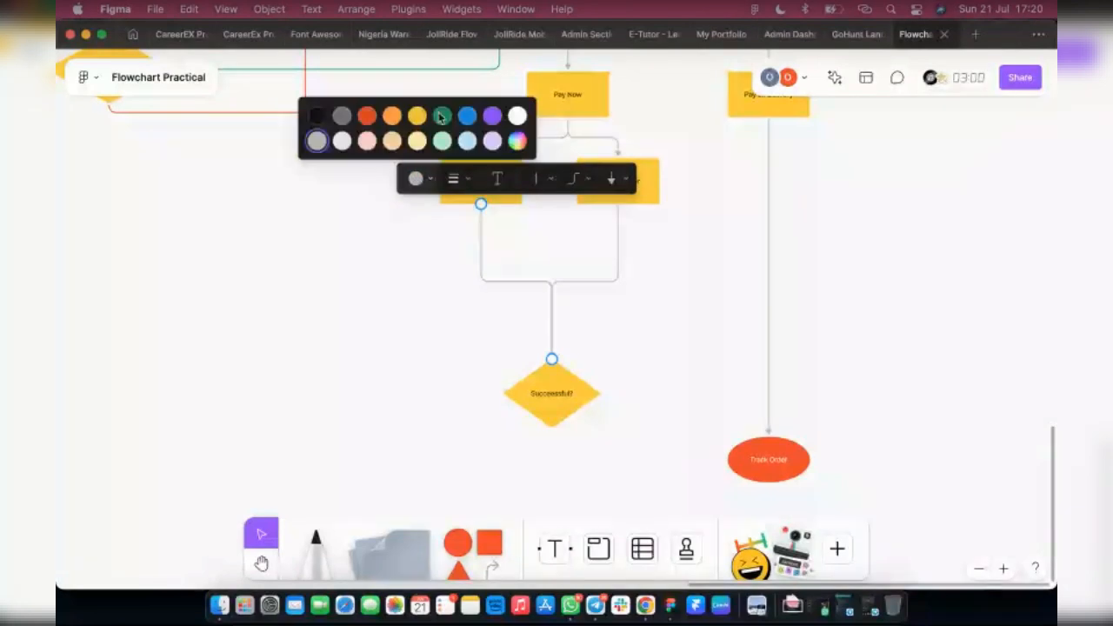
click(441, 117)
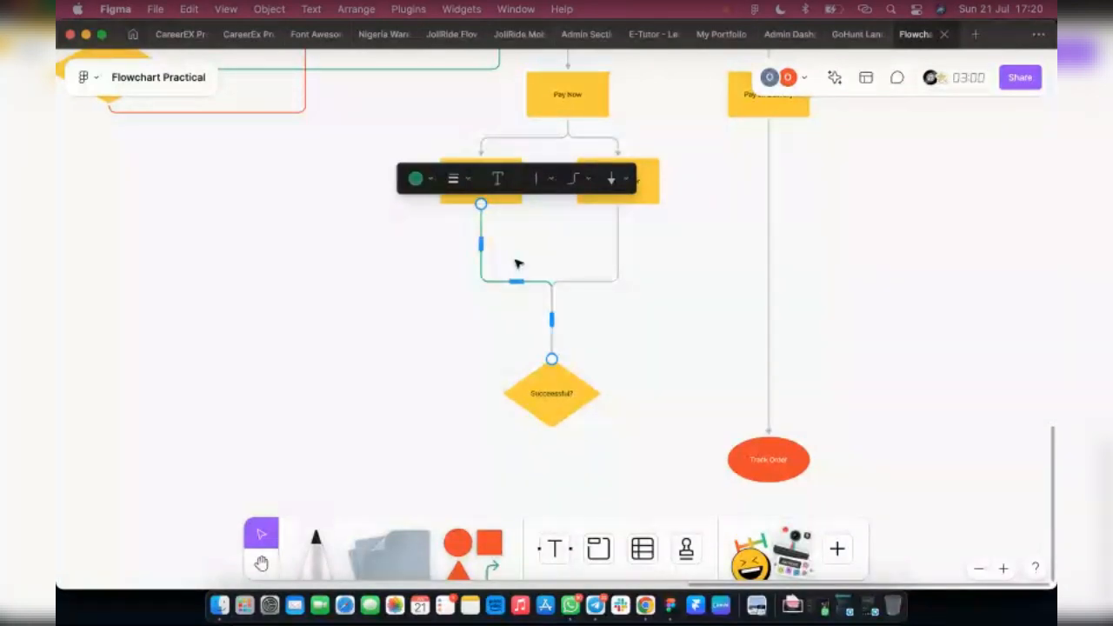
Step: Connect the left point of the decision diamond back to the left side of Card and shift the connector's vertical segment outward
click(520, 394)
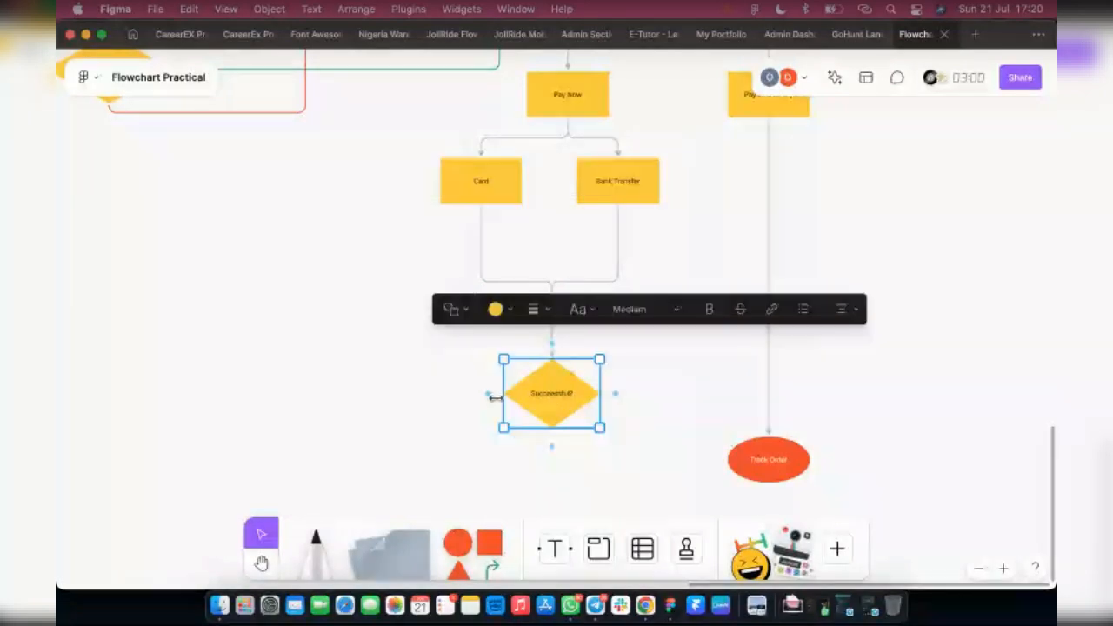
drag(488, 394, 437, 183)
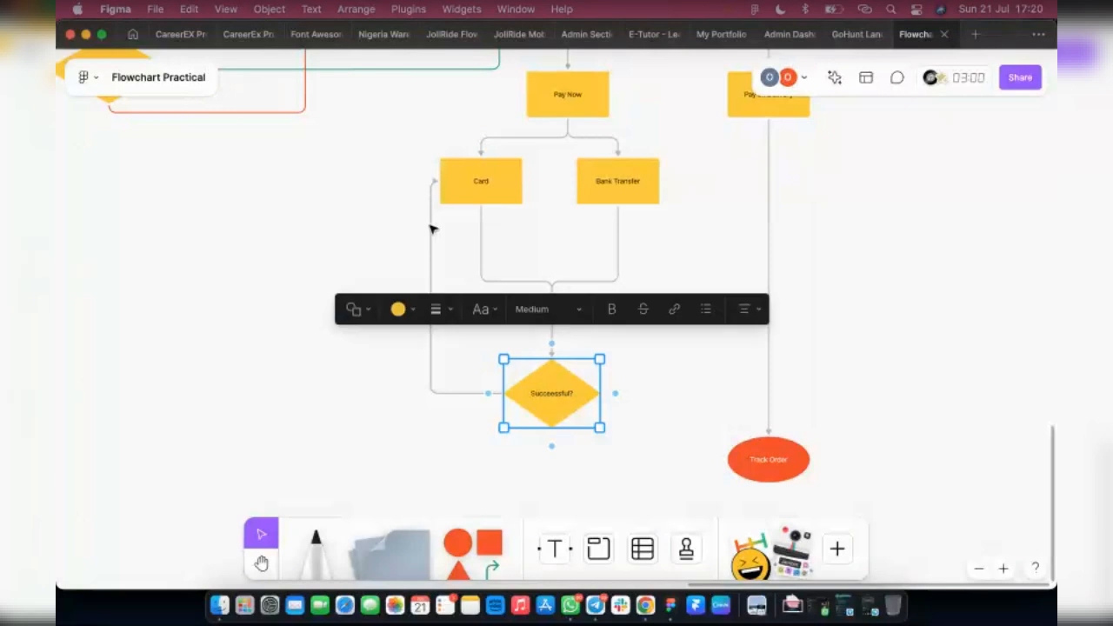
click(429, 256)
drag(426, 288, 408, 285)
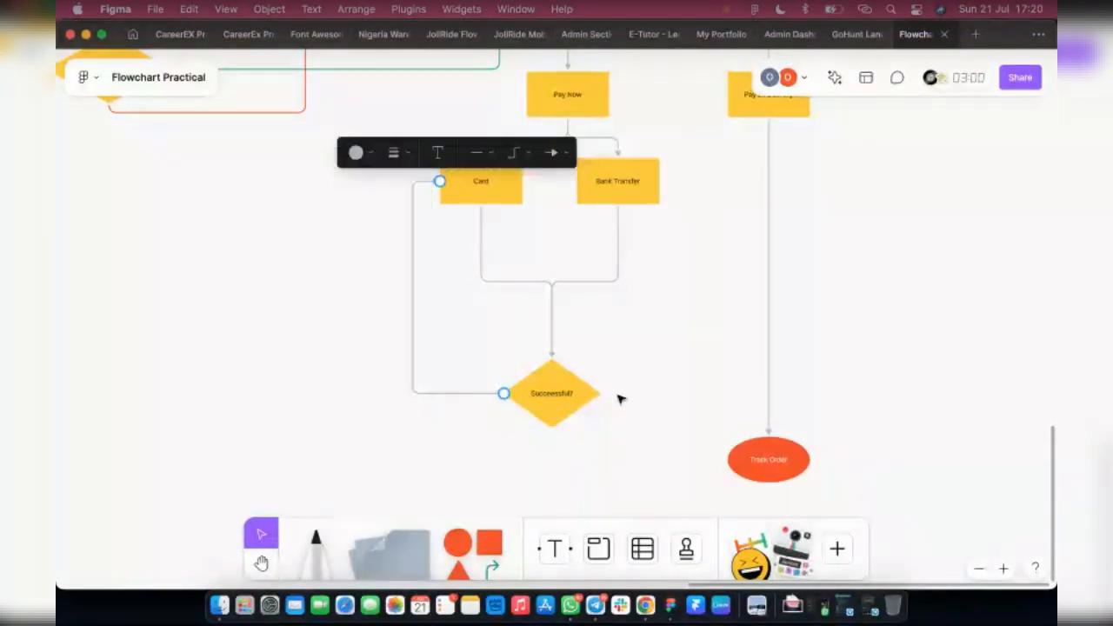
Step: Connect the right point of the decision diamond back to the right side of Bank Transfer and shift its vertical segment outward
click(586, 397)
drag(617, 394, 664, 181)
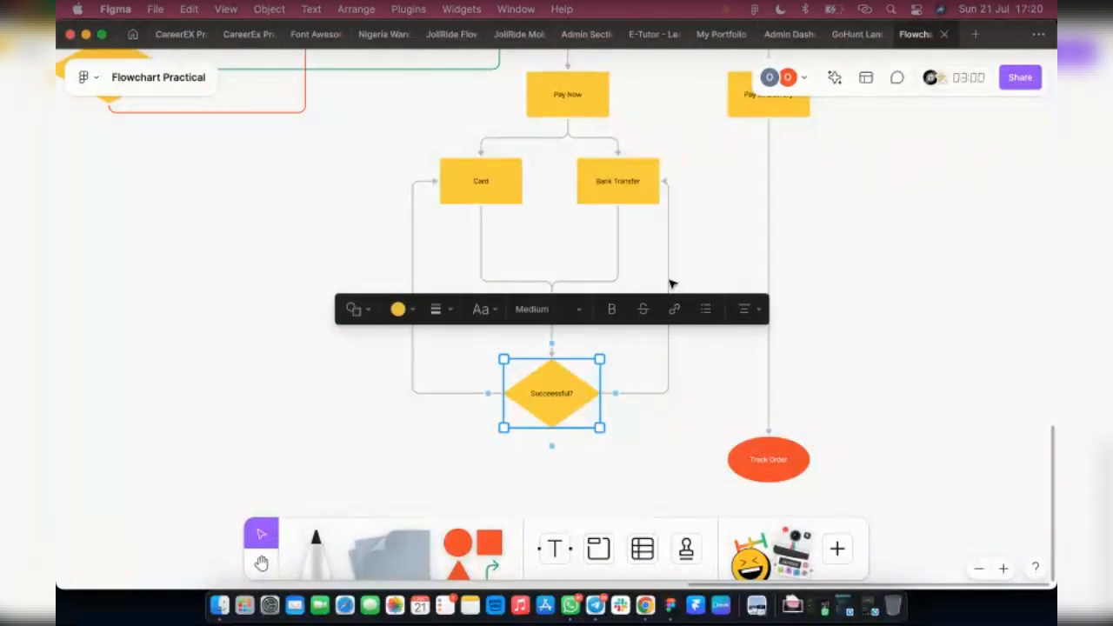
click(668, 286)
drag(668, 286, 688, 283)
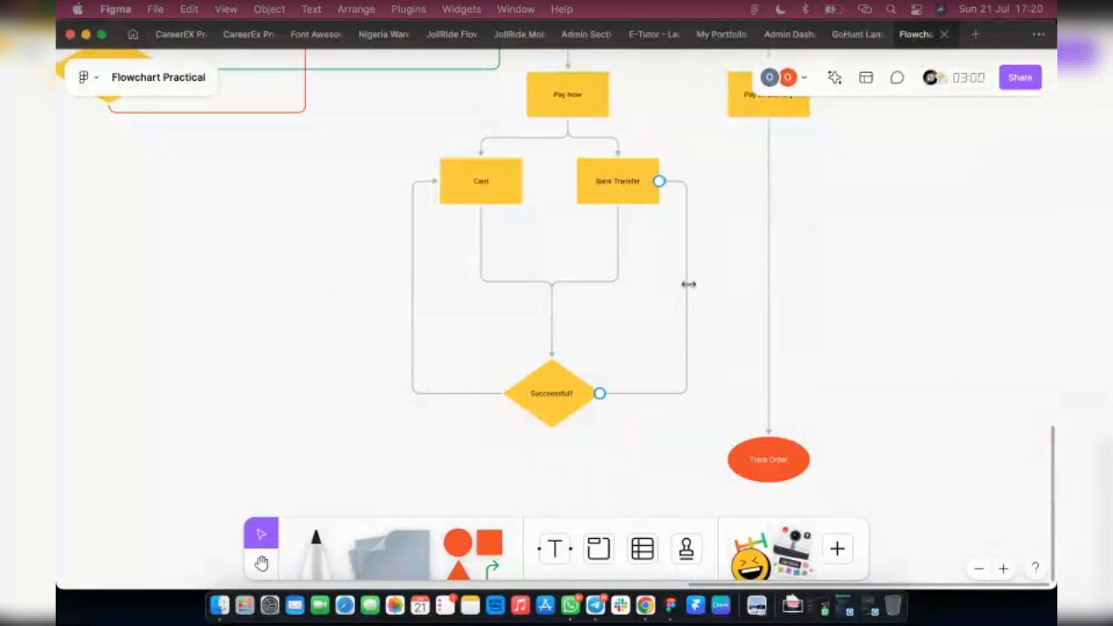
Step: Color the return connector to Card red and label it "No"
click(414, 249)
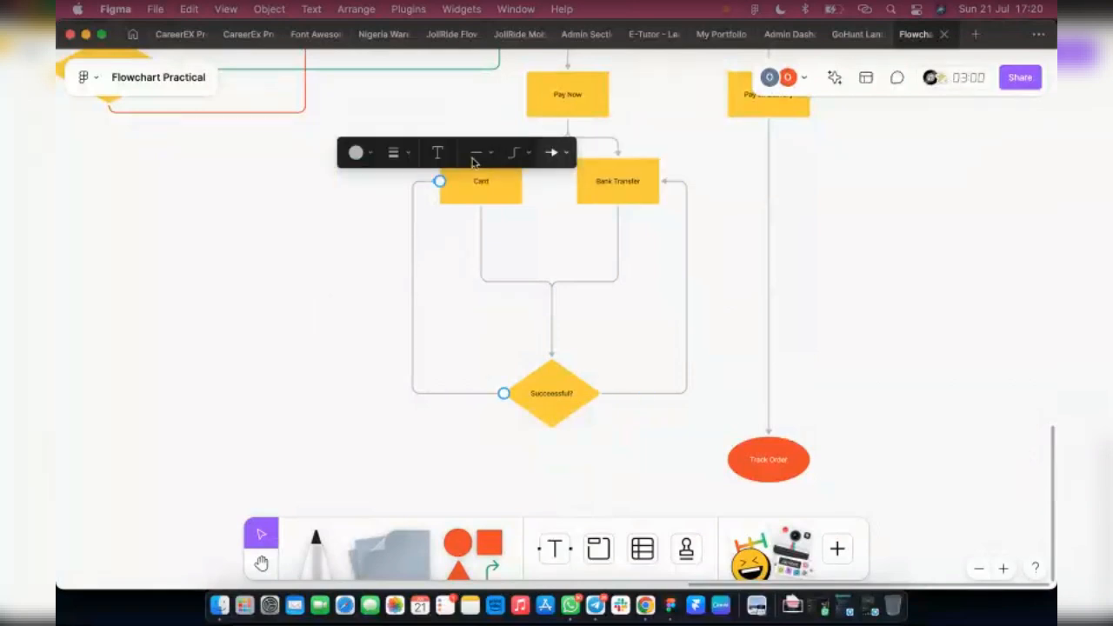
click(352, 156)
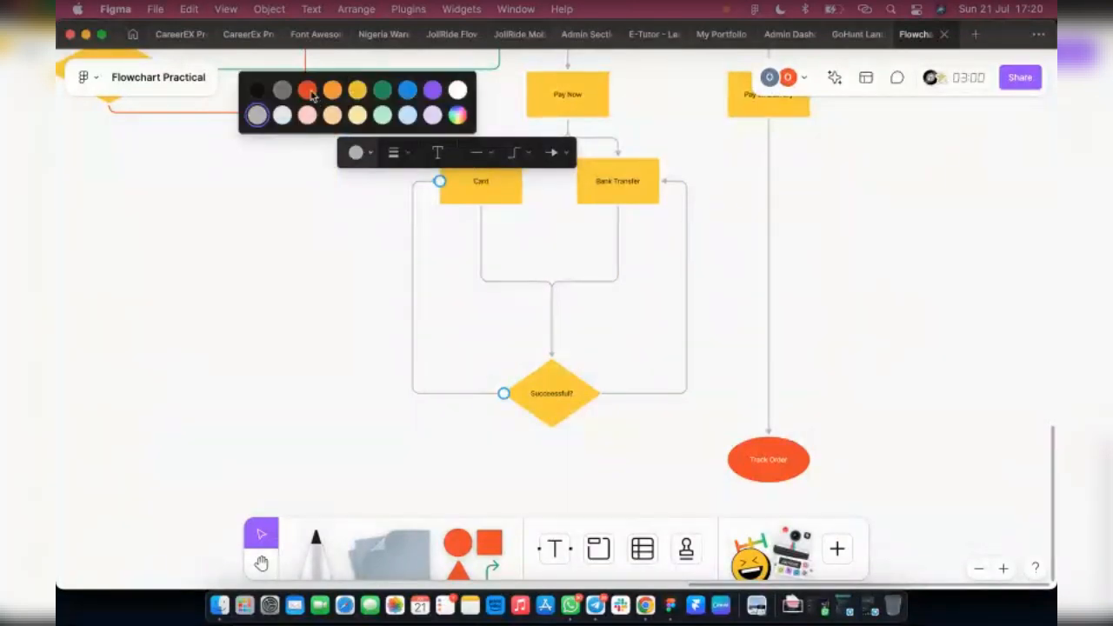
click(314, 92)
double_click(413, 286)
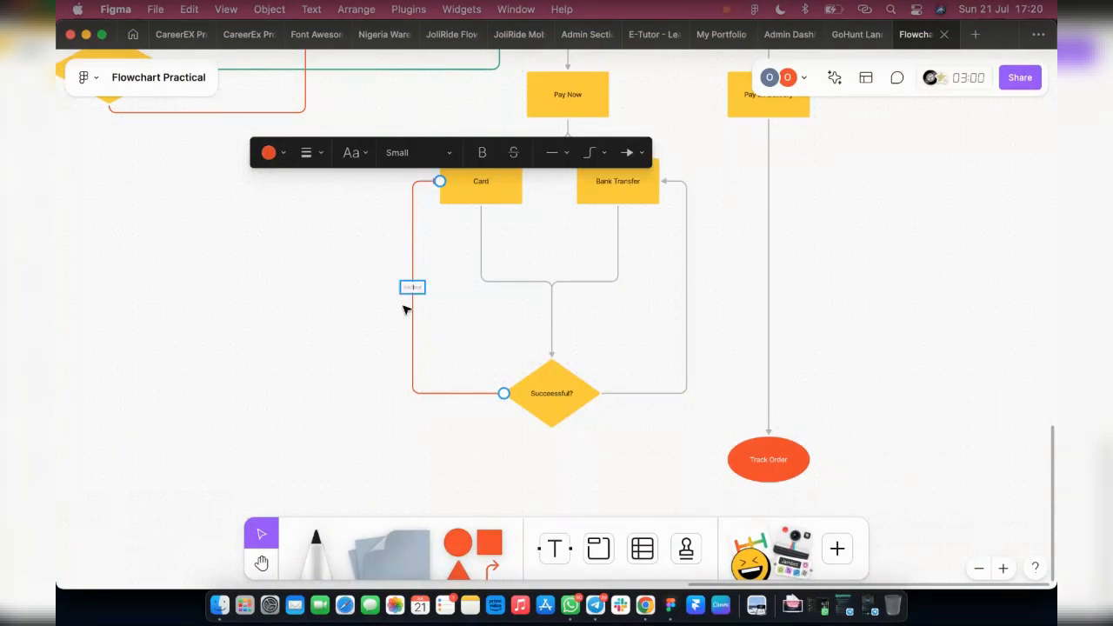
text(N)
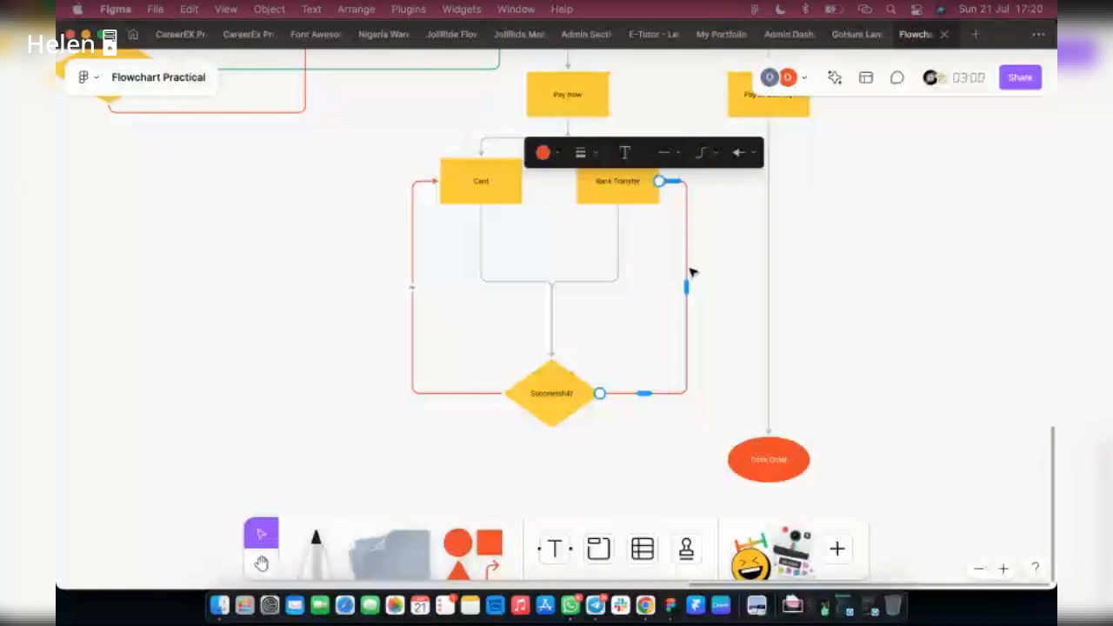
Step: Label the red return connector to Bank Transfer "No"
double_click(687, 287)
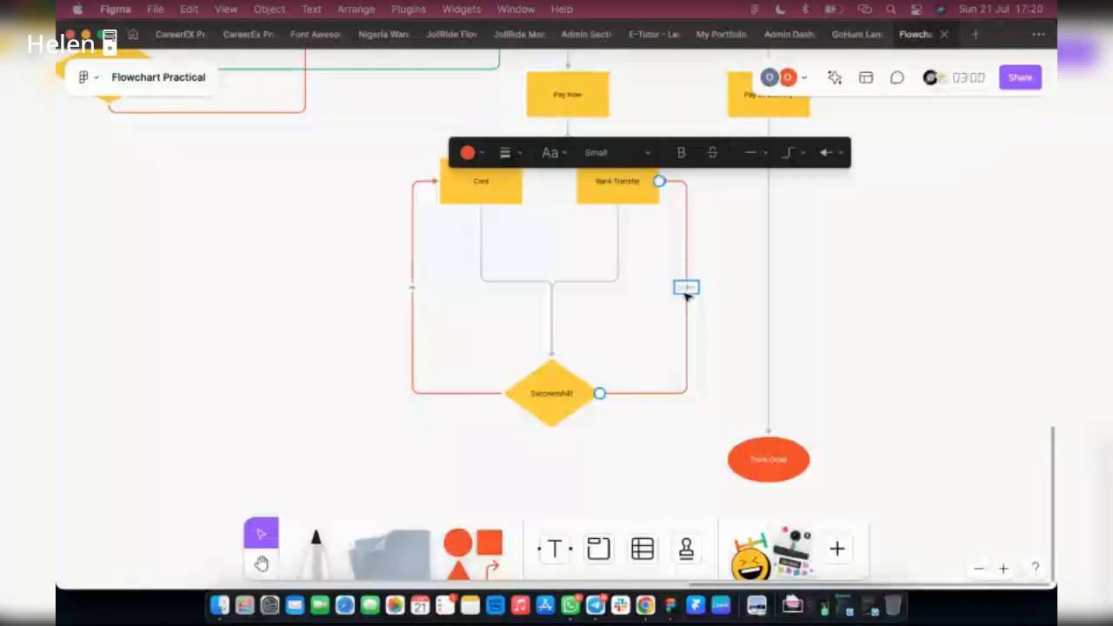
text(N)
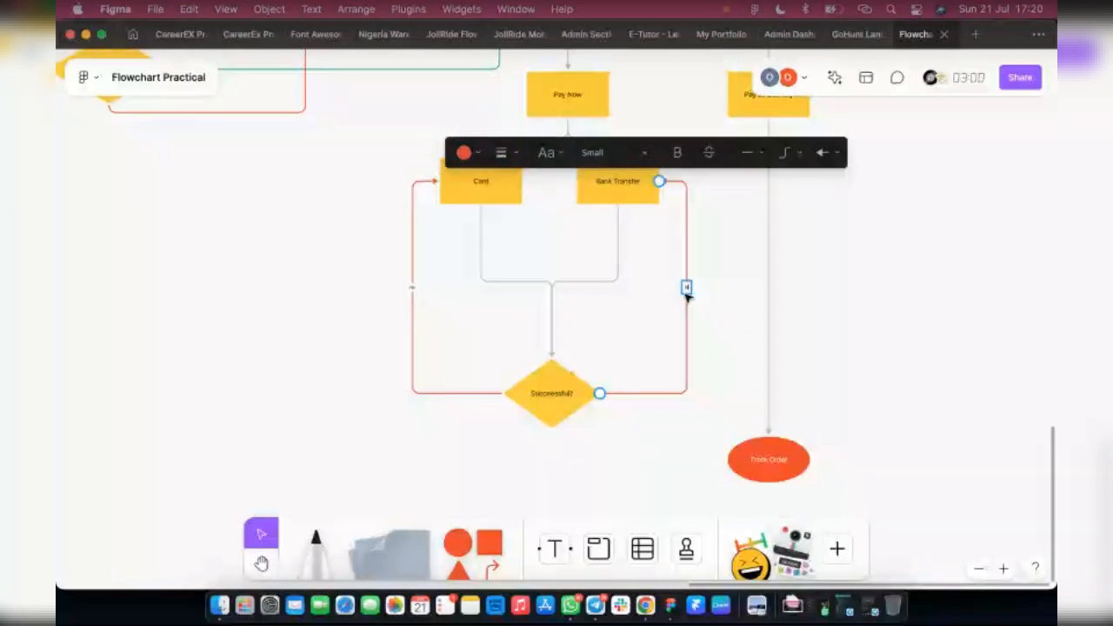
text(o)
click(496, 447)
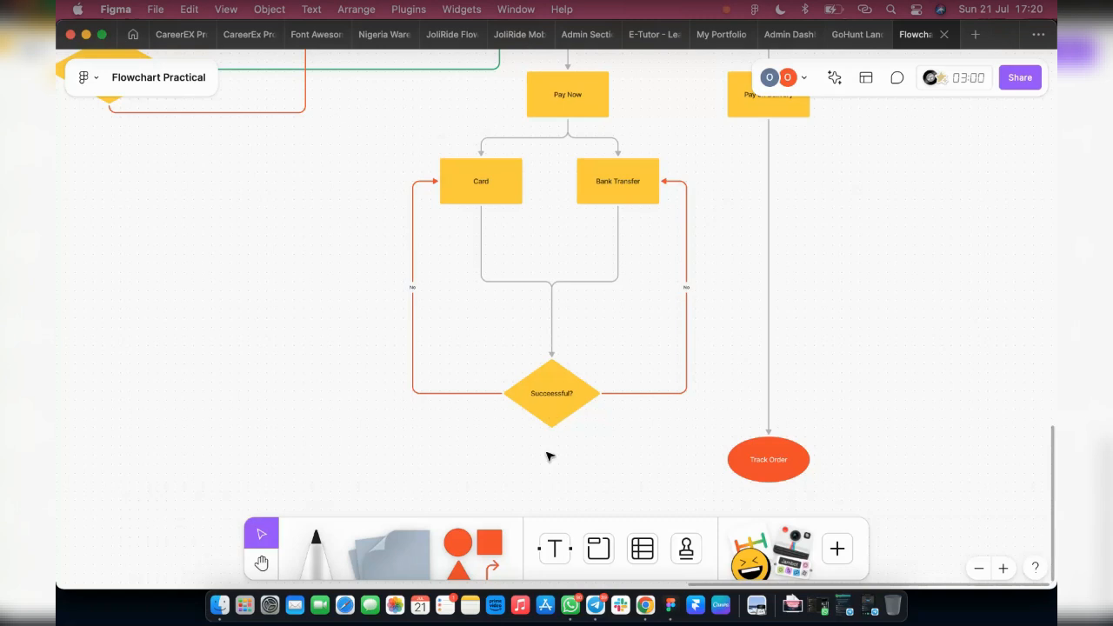
Step: Connect the bottom of the decision diamond to Track Order, color the connector green and label it "Yes"
click(552, 415)
drag(553, 447, 729, 463)
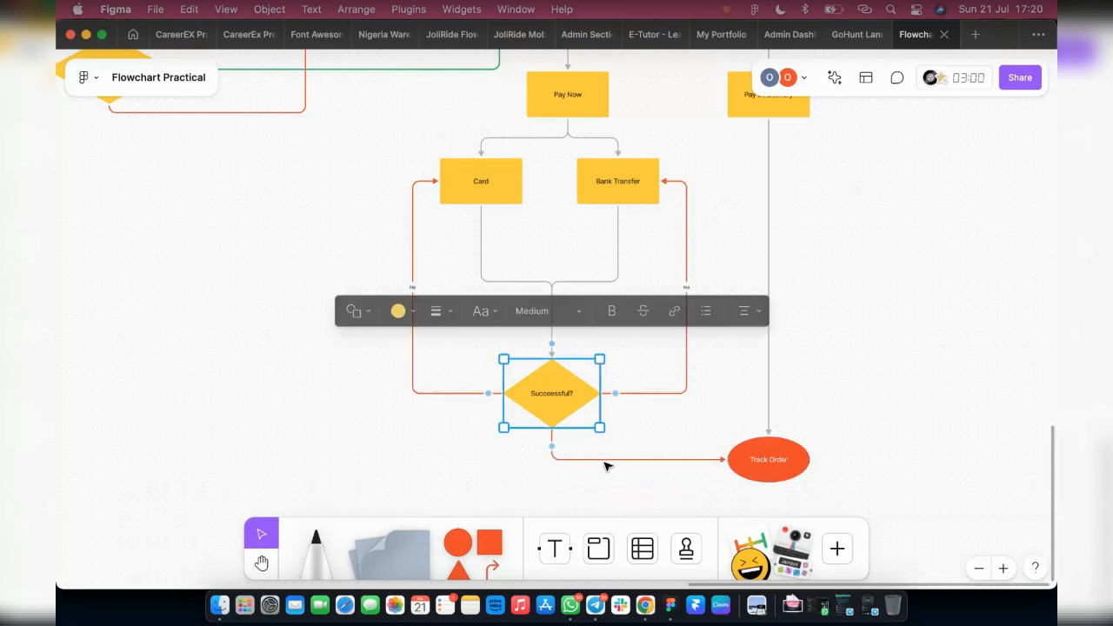
click(603, 460)
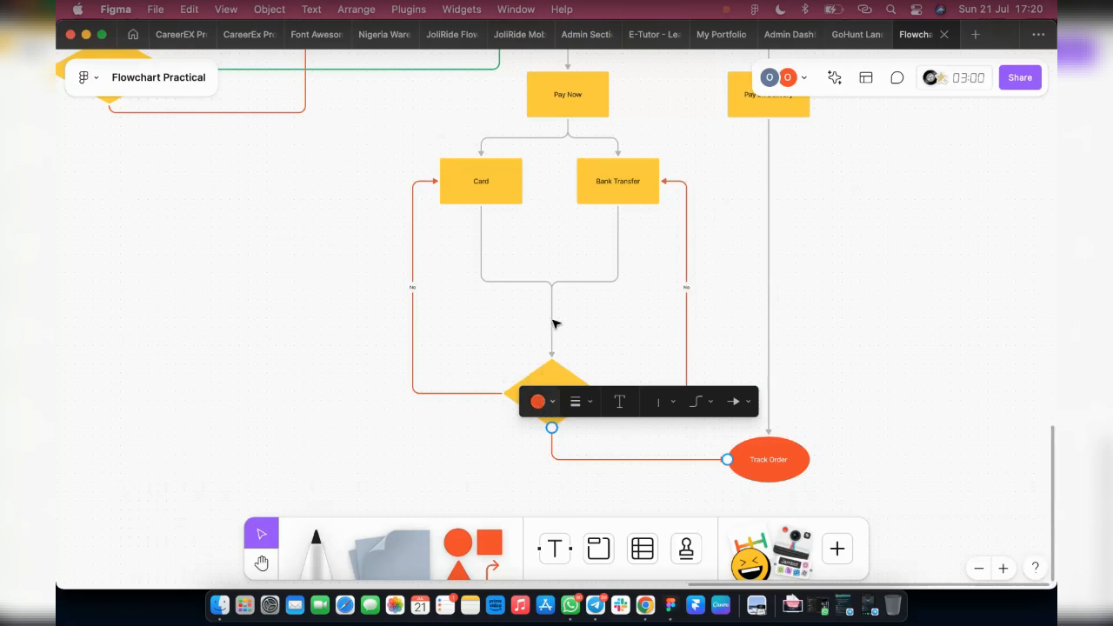
click(538, 401)
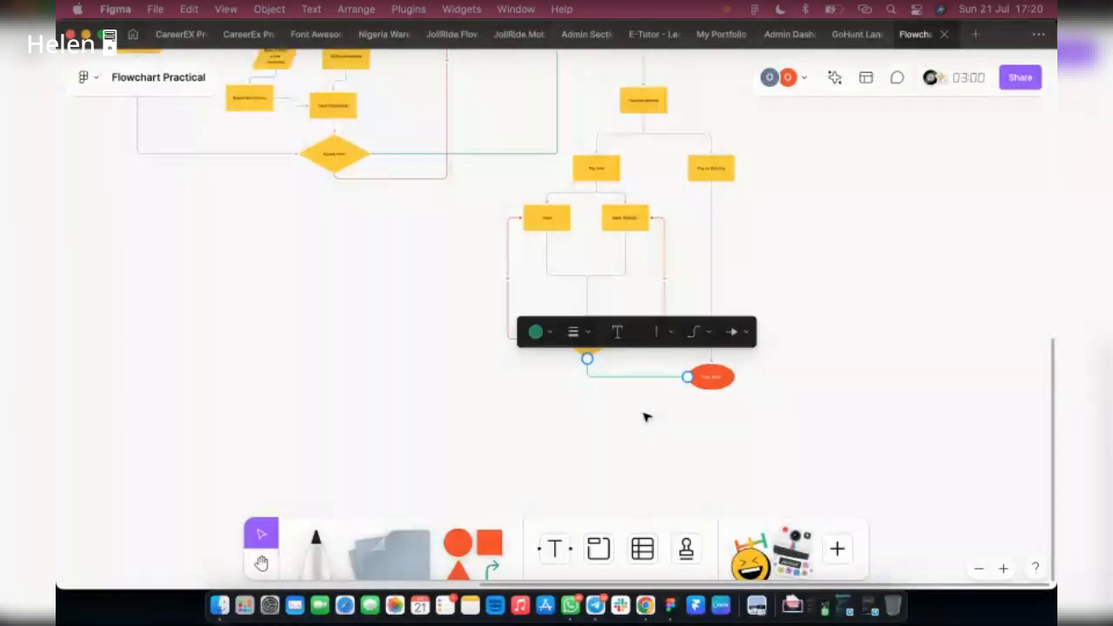
scroll(644, 418, up, 5)
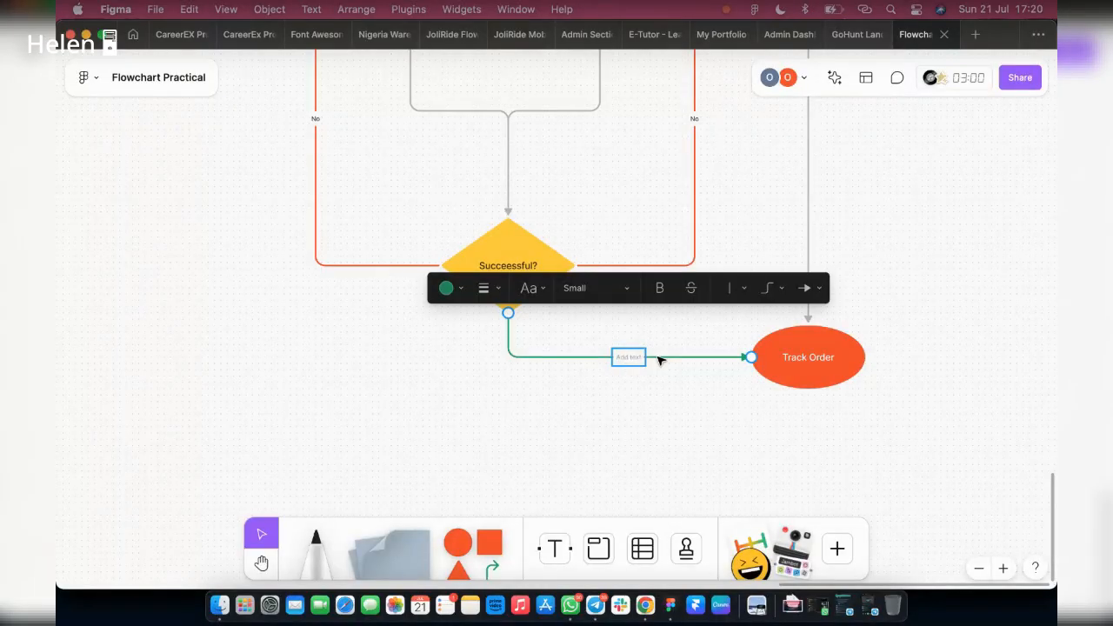
text(Yes)
click(706, 351)
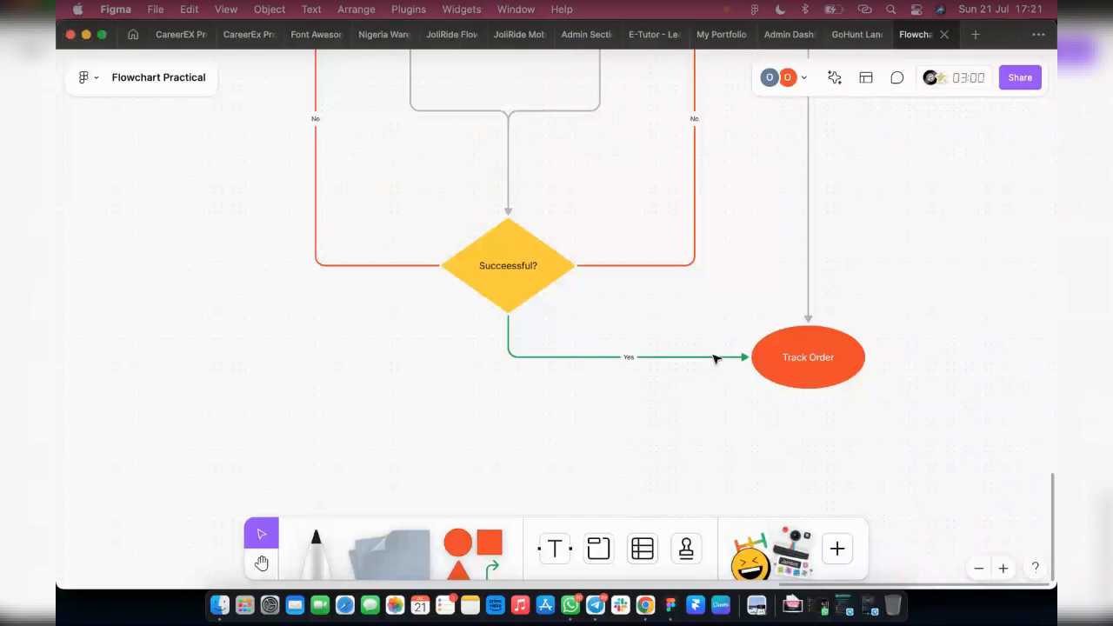
Step: Redirect the "Yes" connector from Track Order to a new green box below the diamond, labeled "Confirmation"
click(716, 356)
drag(752, 357, 653, 411)
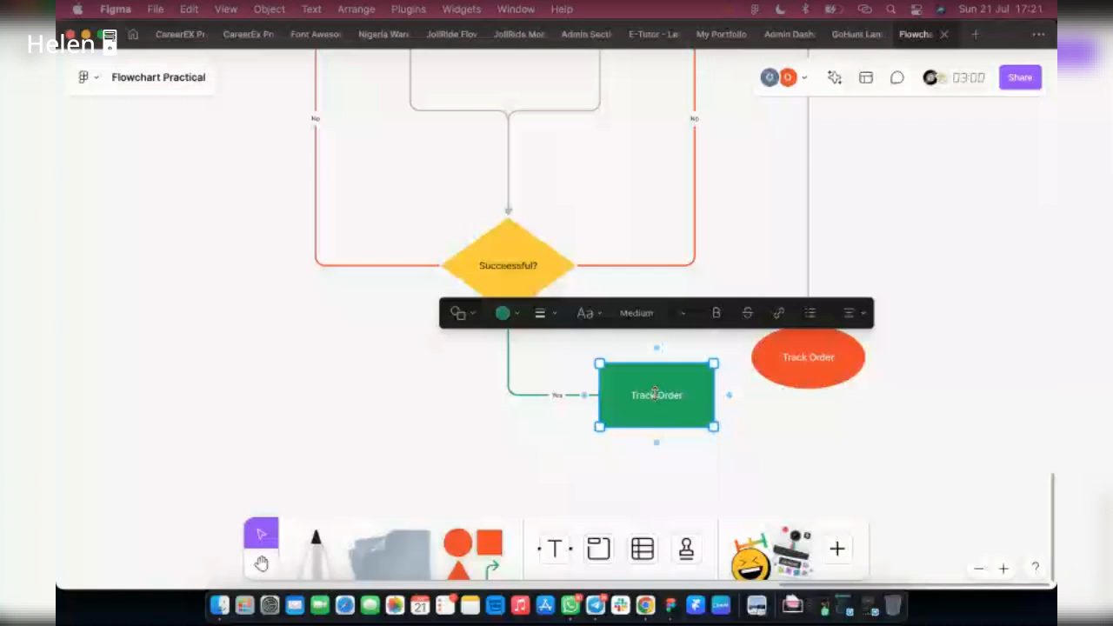
text(Succeessful?)
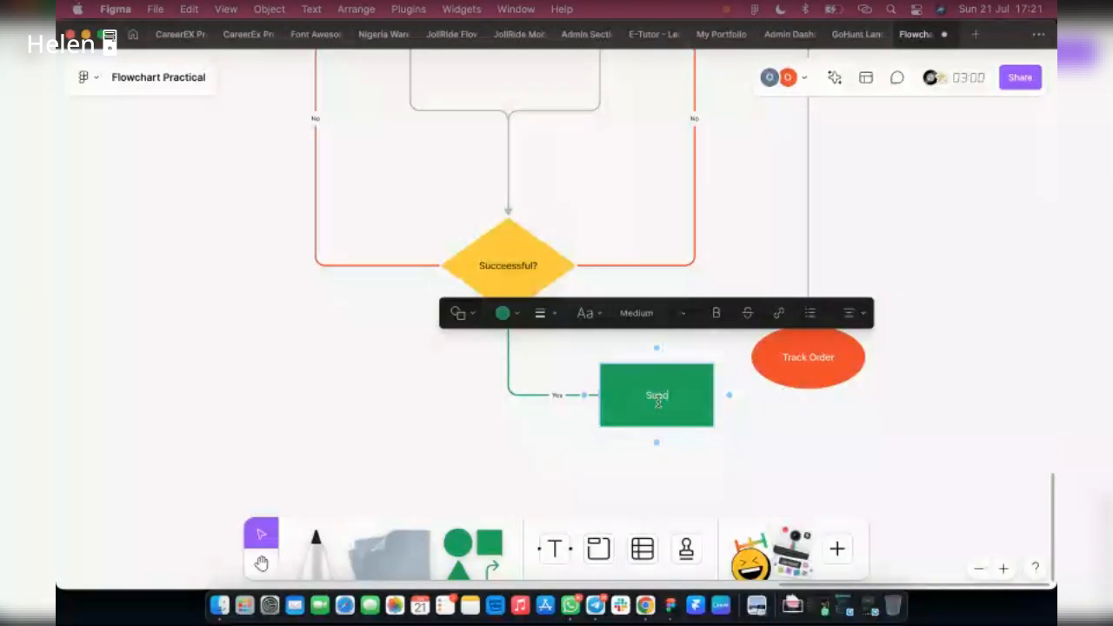
key(BackSpace)
key(BackSpace)
key(BackSpace)
key(BackSpace)
key(BackSpace)
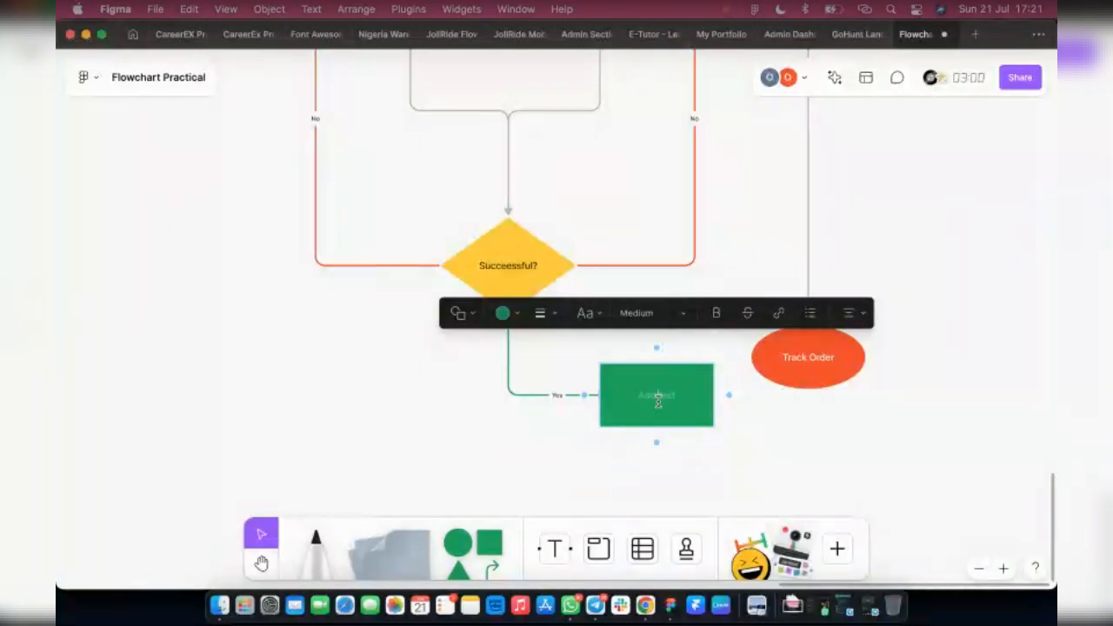
text(Confirmation)
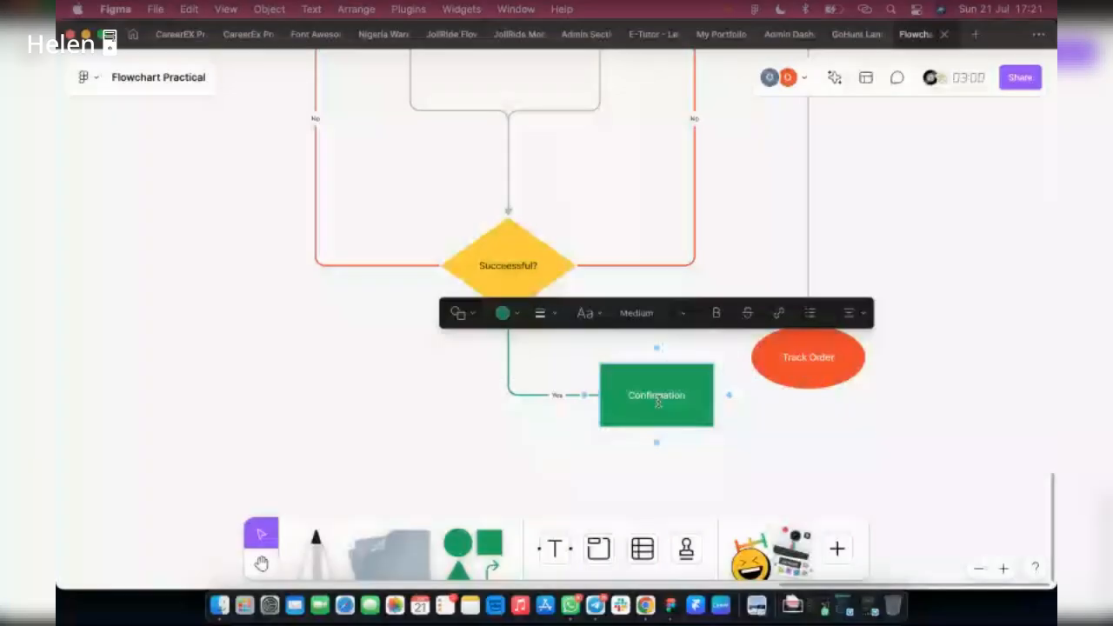
Step: Attach the "Yes" connector's end to the left side of Confirmation and move Track Order farther right
click(527, 396)
drag(604, 397, 609, 399)
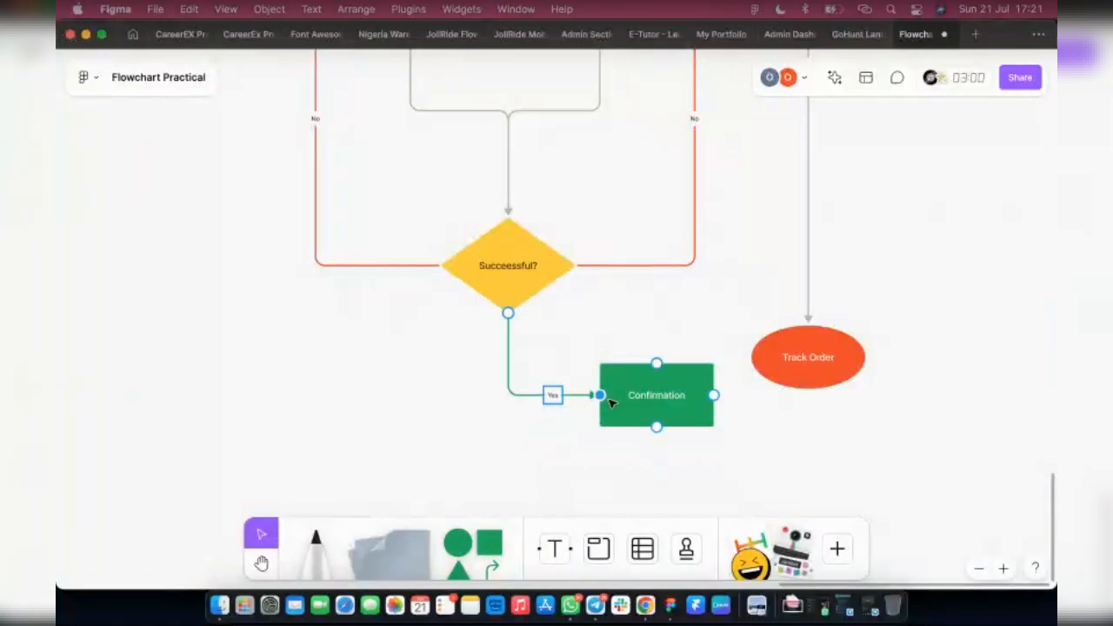
drag(867, 366, 935, 367)
Step: Connect the right side of Confirmation to the bottom of Track Order and color that connector gray
click(709, 402)
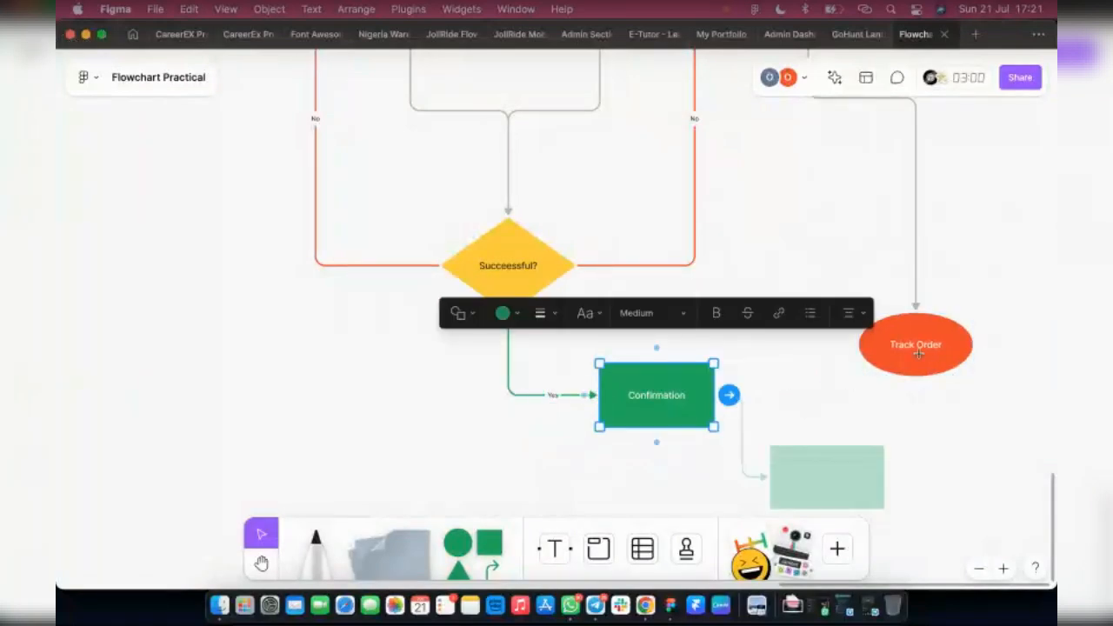
drag(729, 395, 915, 379)
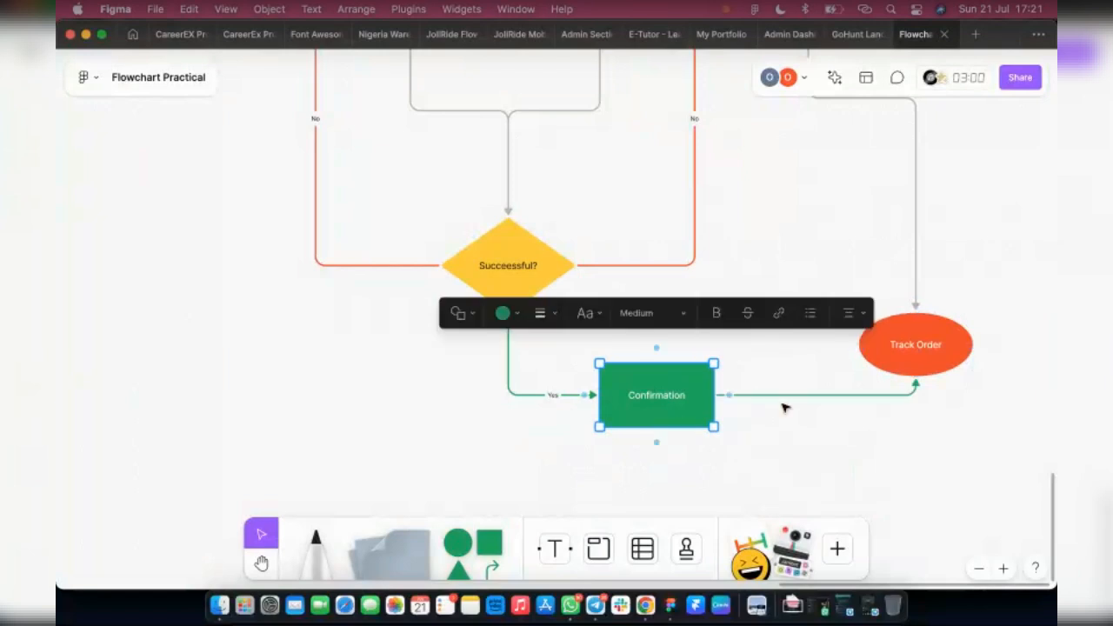
click(795, 397)
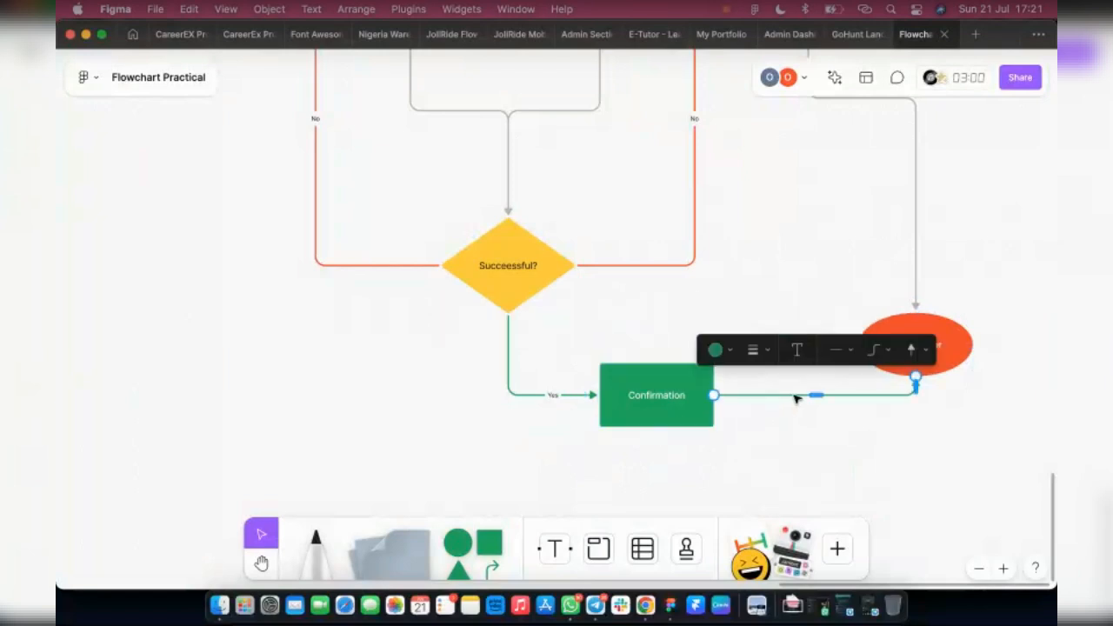
click(717, 350)
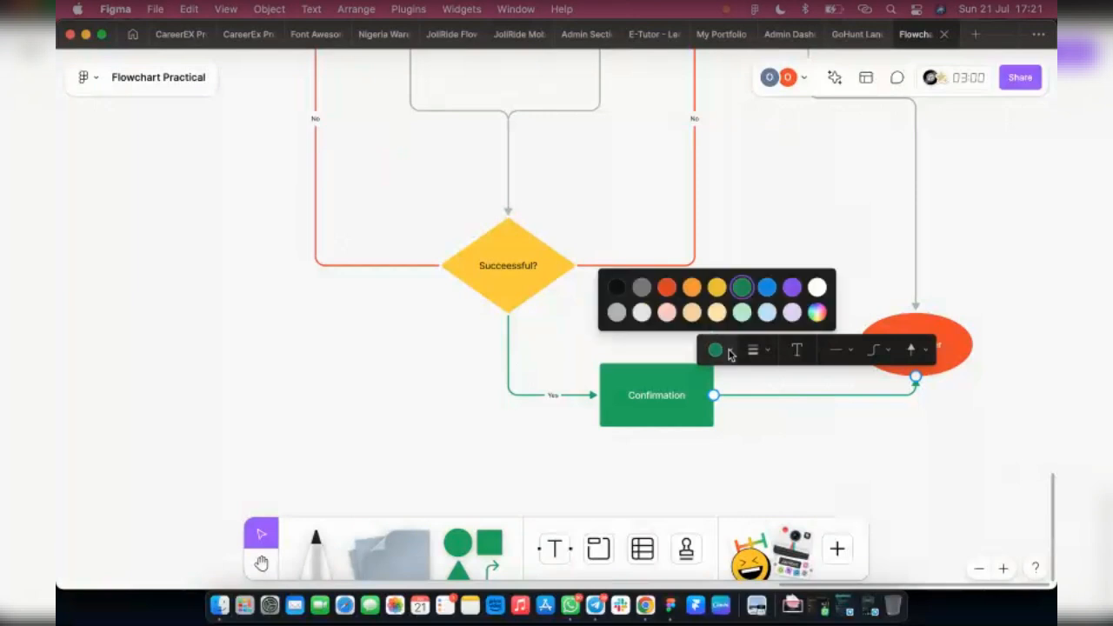
click(619, 311)
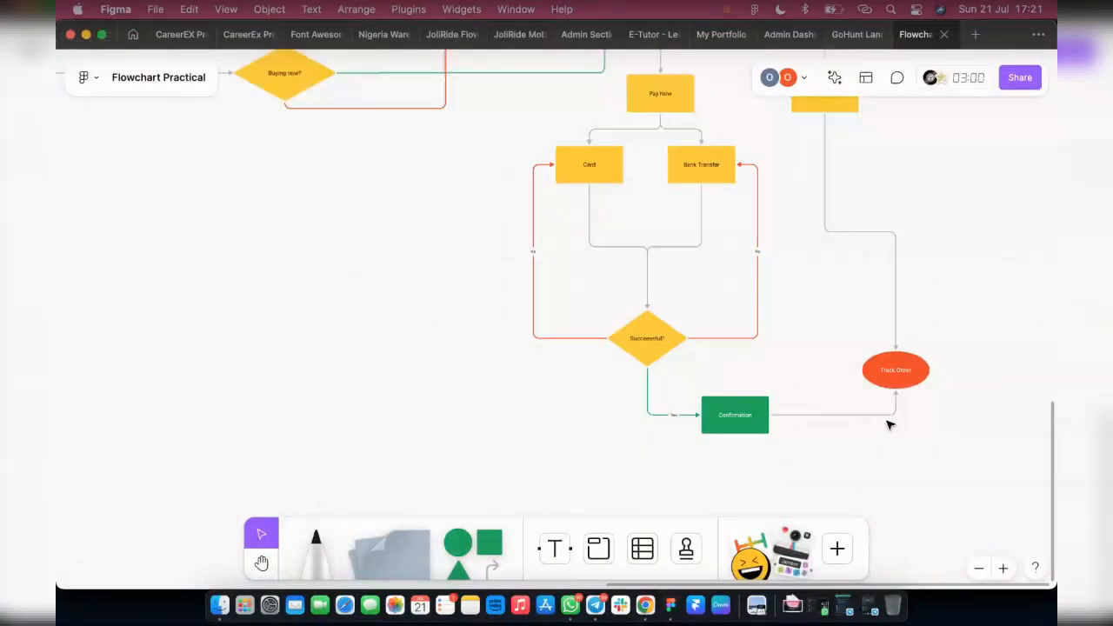
Step: Move the decision diamond up slightly so its bottom aligns with the top of Track Order
scroll(510, 354, up, 5)
drag(607, 376, 606, 352)
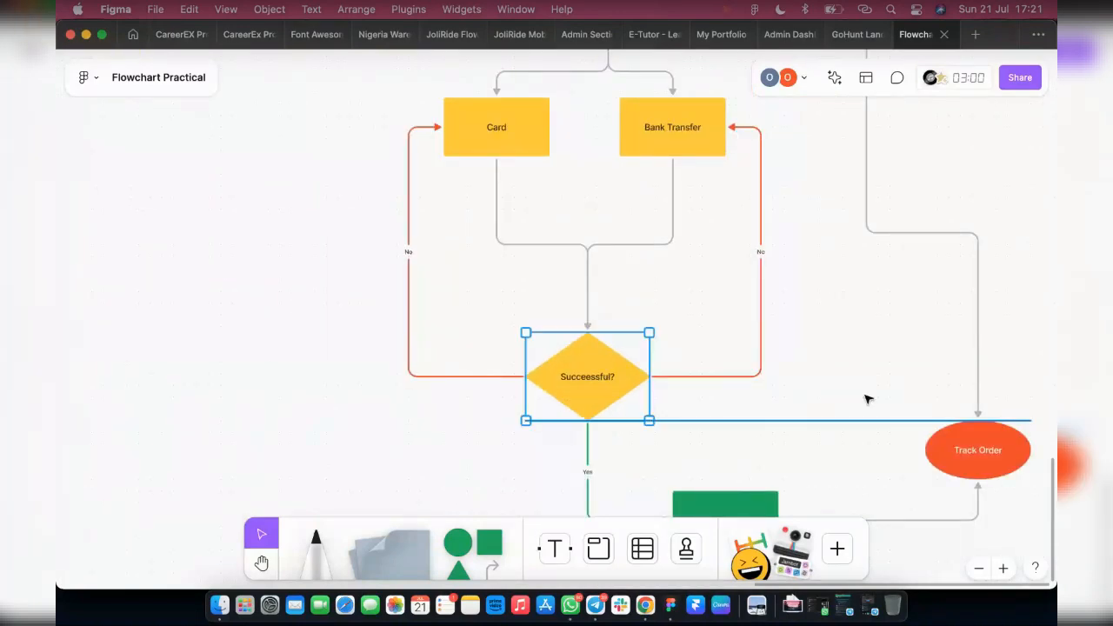
click(859, 396)
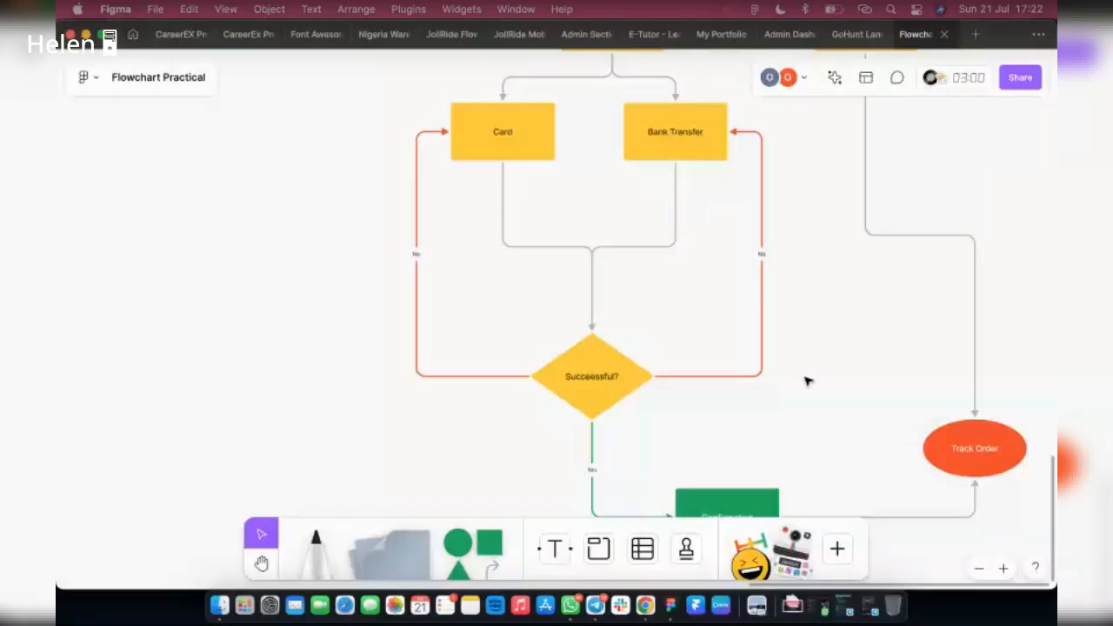
scroll(808, 380, down, 3)
click(852, 220)
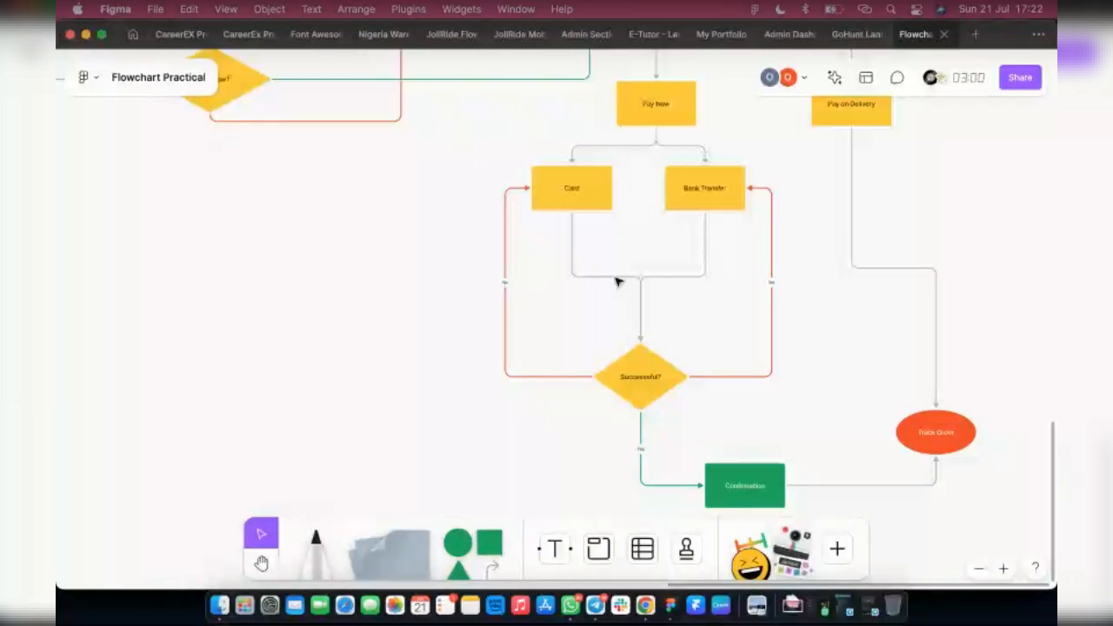
scroll(626, 235, up, 2)
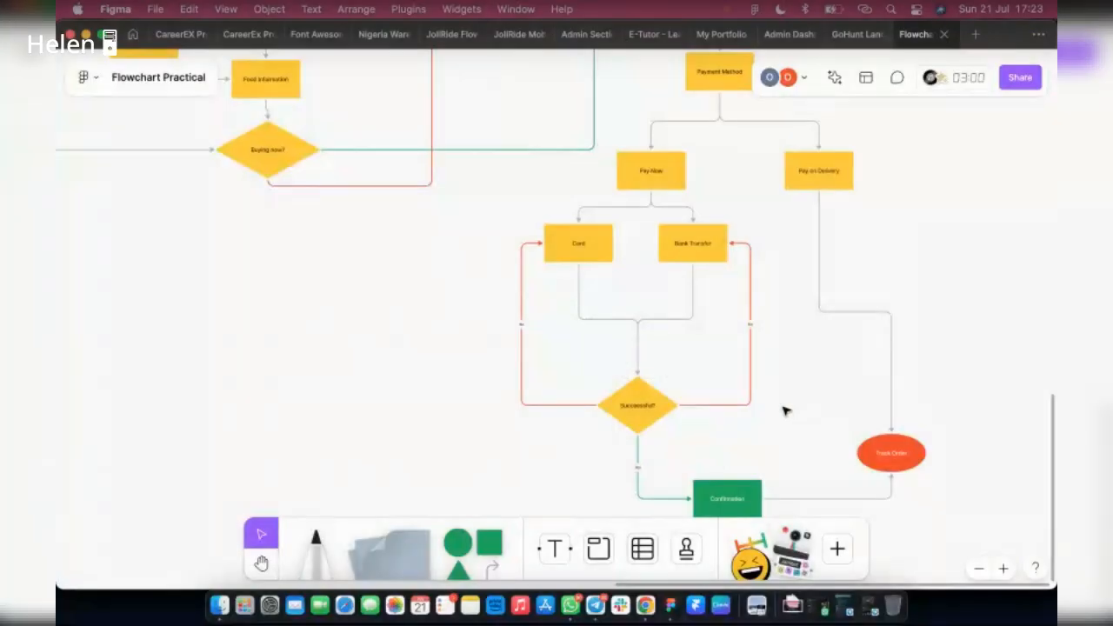
scroll(758, 420, down, 2)
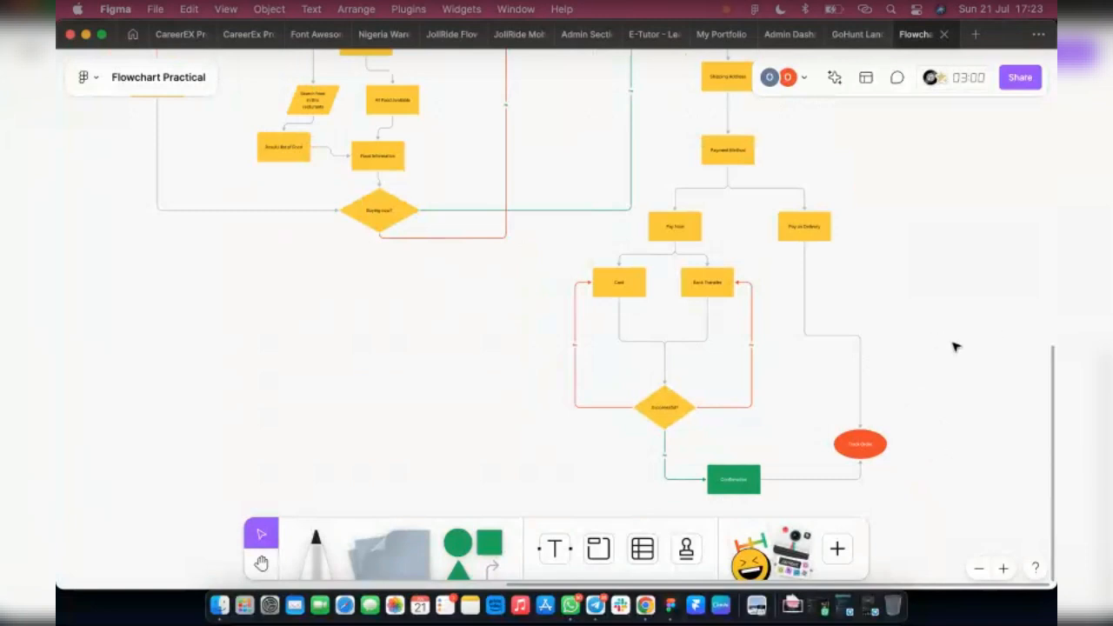
Step: Review the flowchart from Shopping cart through Shipping Address, Payment Method and both payment paths down to Confirmation and Track Order
scroll(931, 348, down, 5)
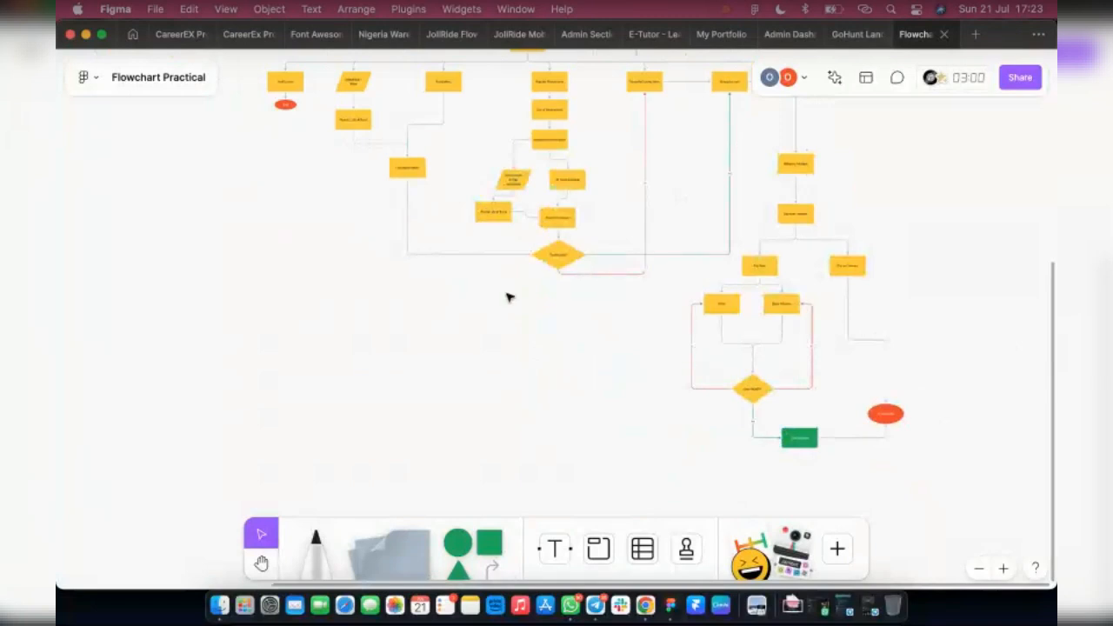
scroll(507, 296, right, 3)
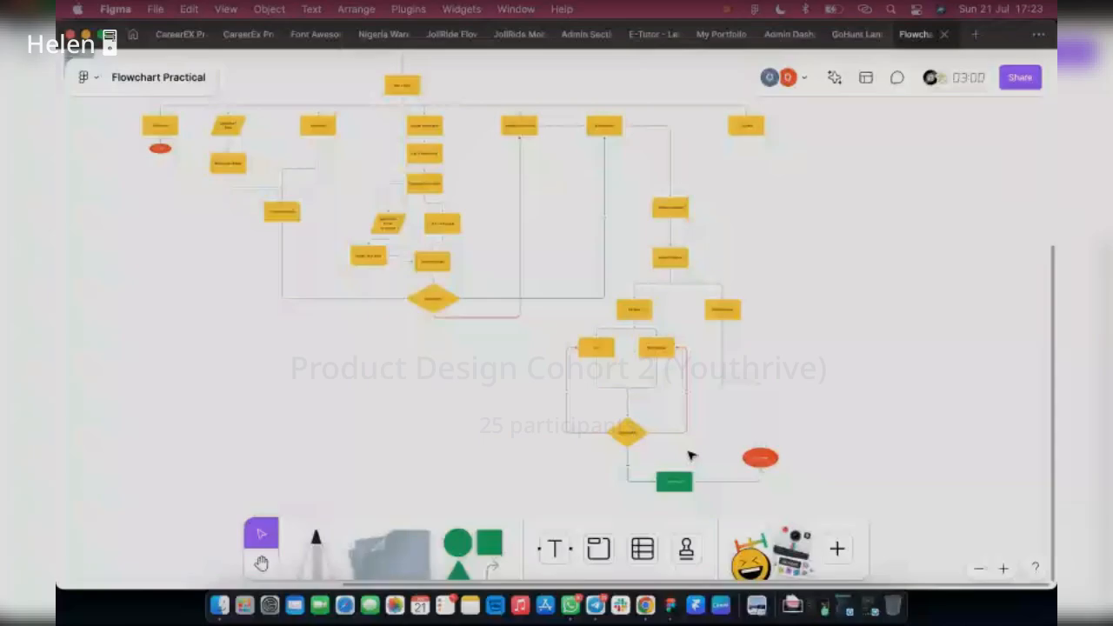
scroll(661, 348, up, 3)
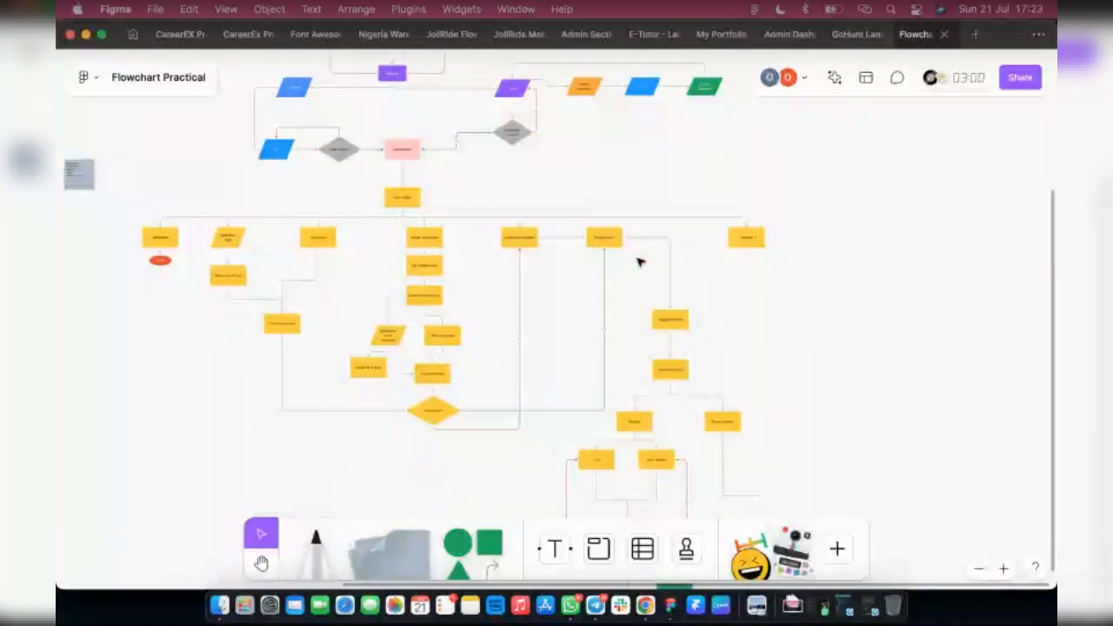
scroll(292, 219, up, 5)
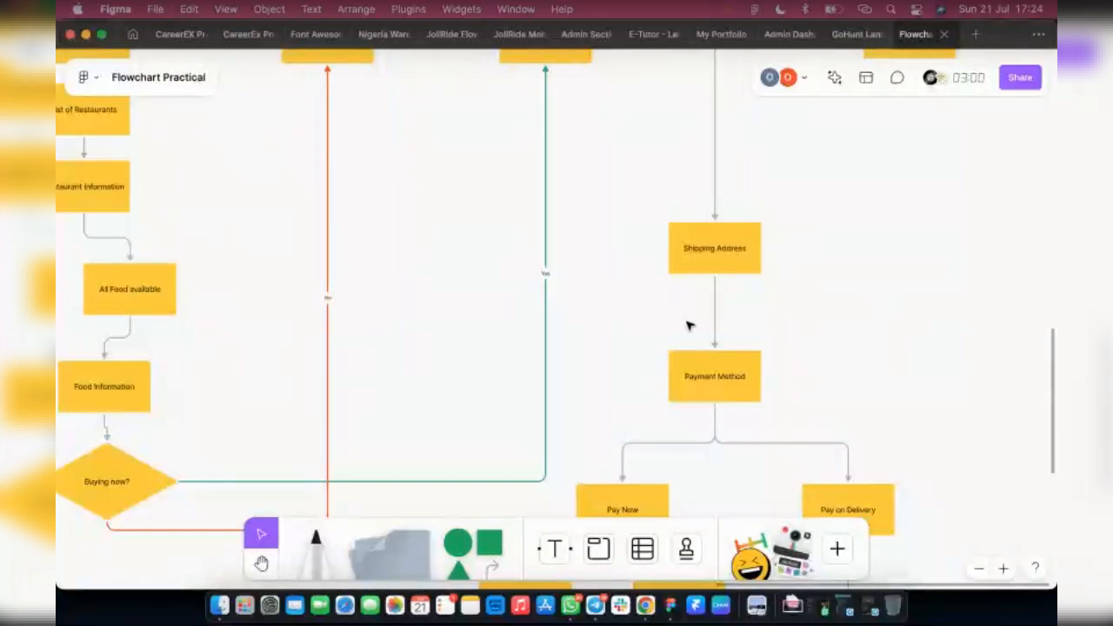
scroll(765, 339, down, 5)
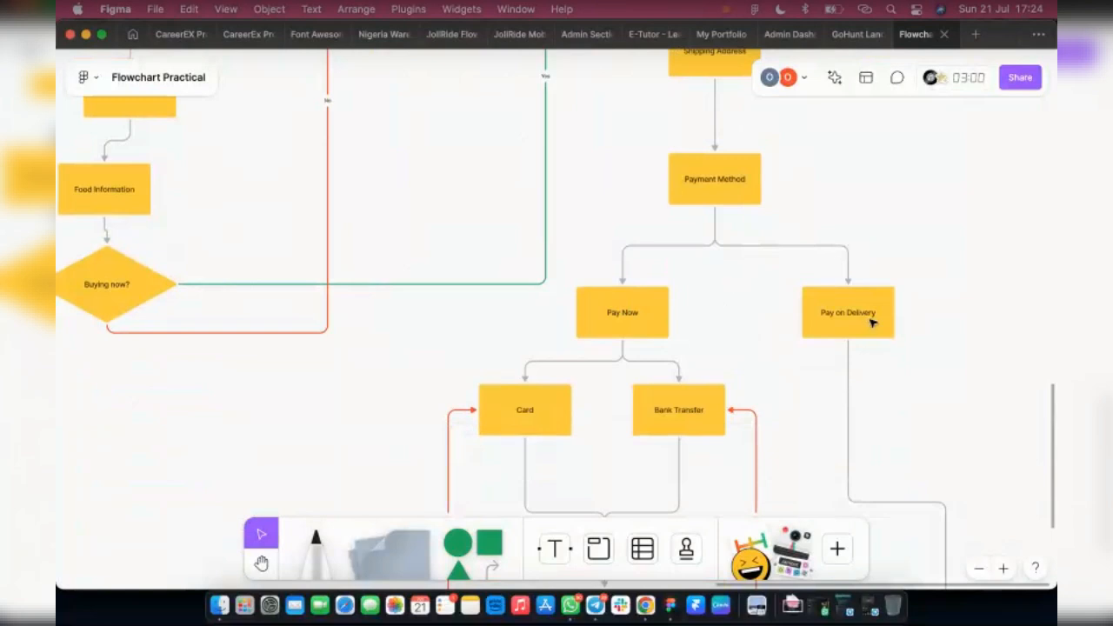
scroll(771, 348, down, 2)
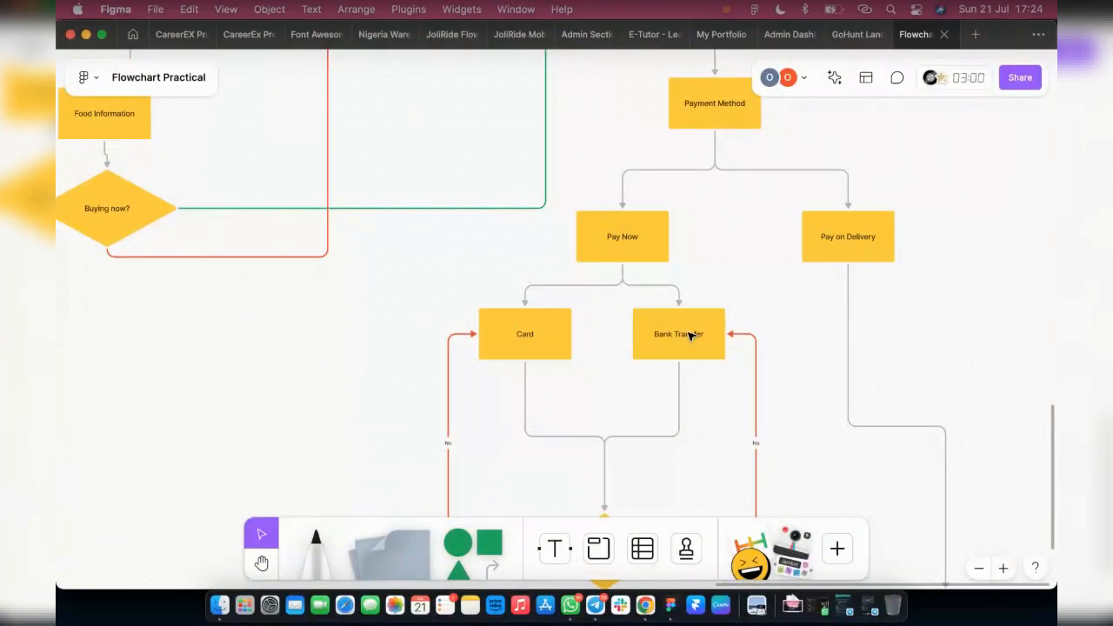
scroll(694, 341, down, 1)
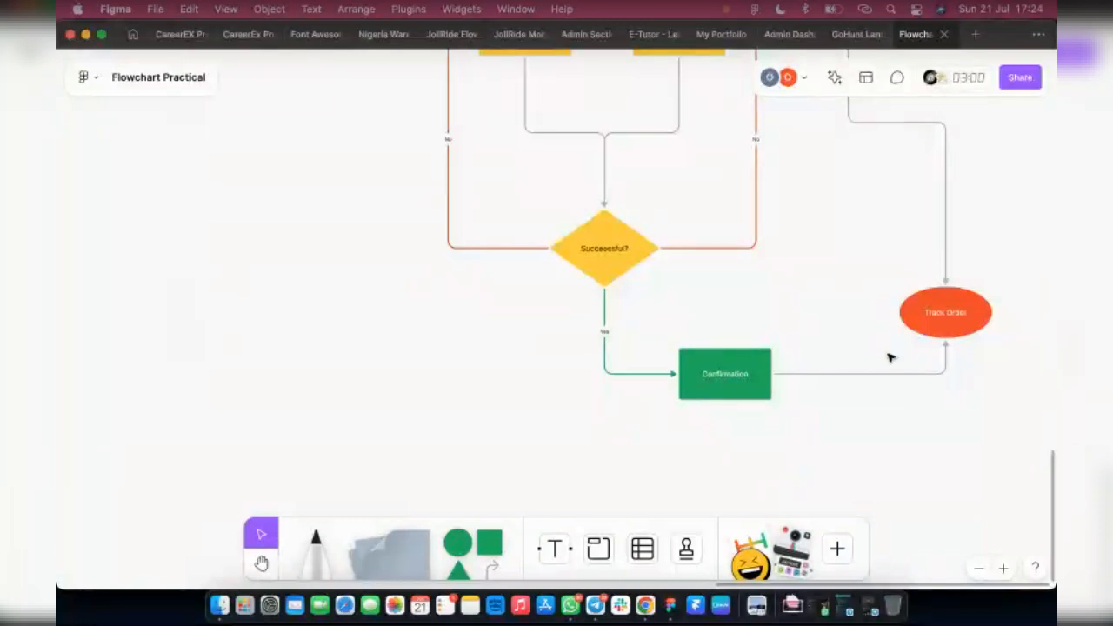
scroll(948, 348, up, 5)
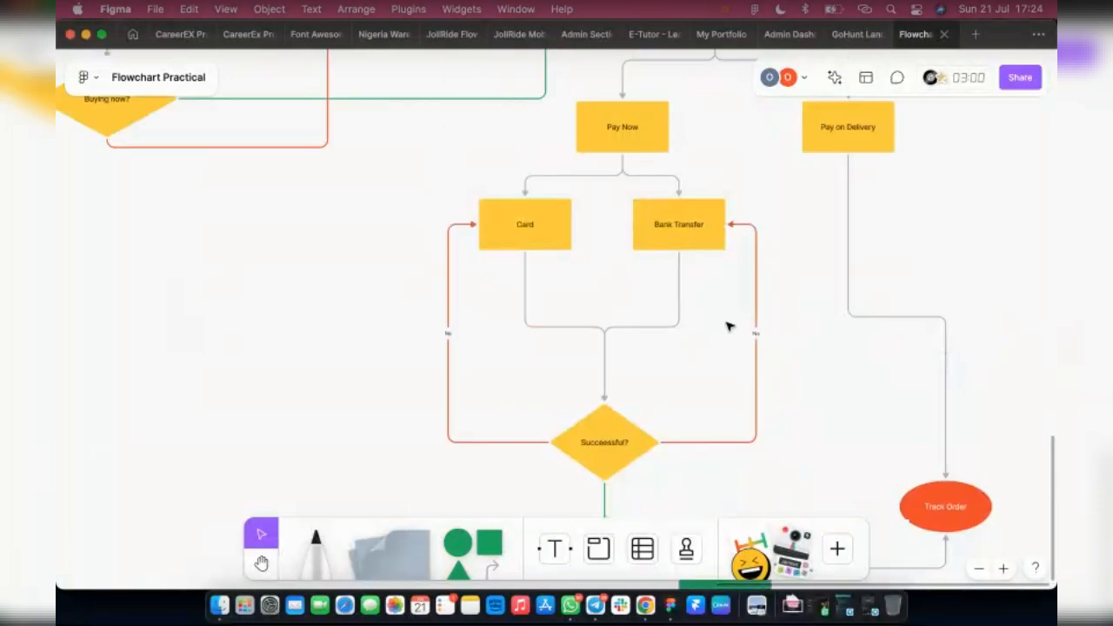
scroll(714, 261, up, 2)
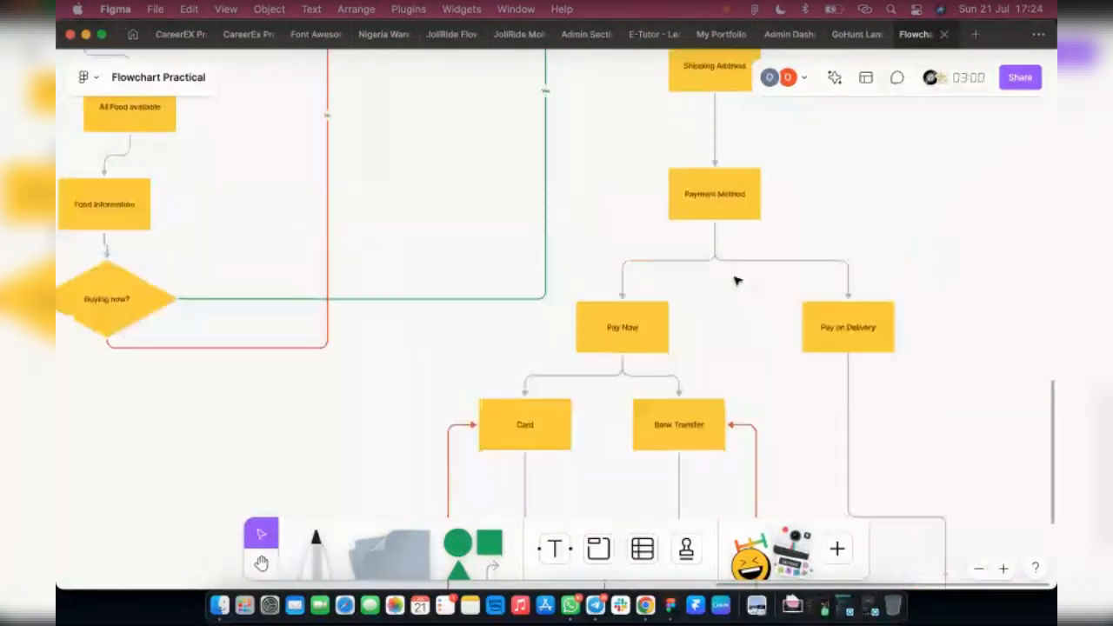
scroll(736, 281, up, 2)
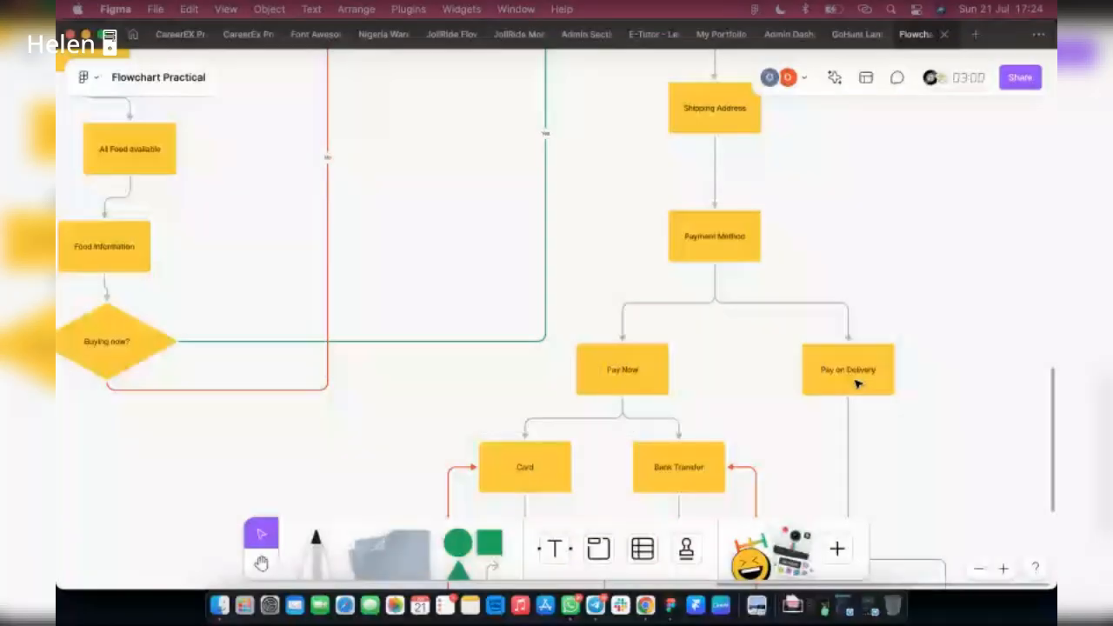
scroll(859, 384, down, 2)
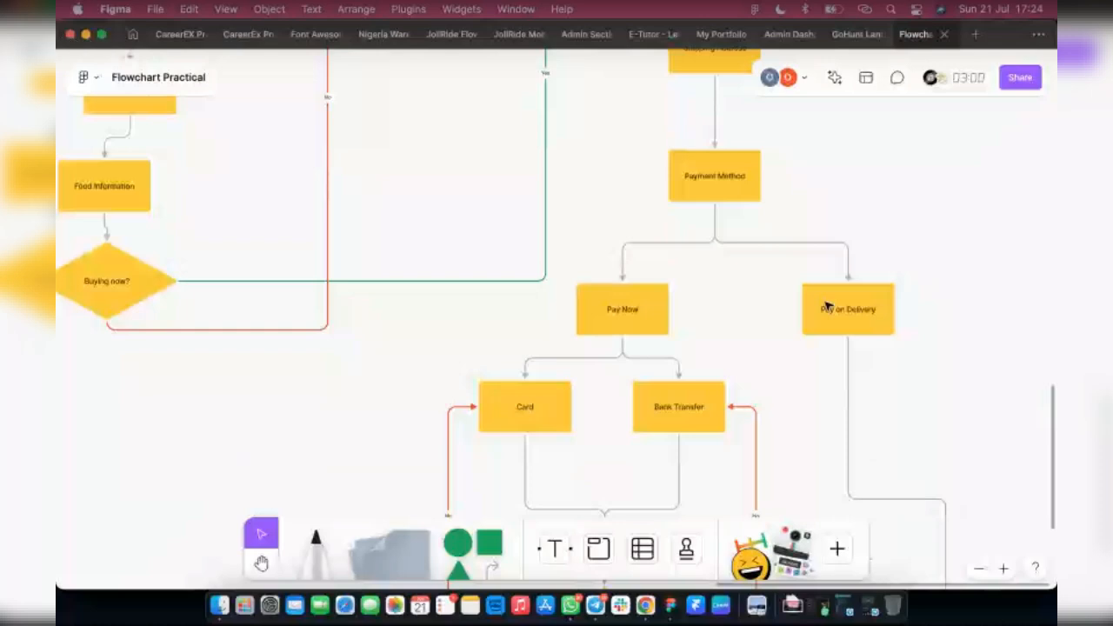
scroll(826, 307, down, 6)
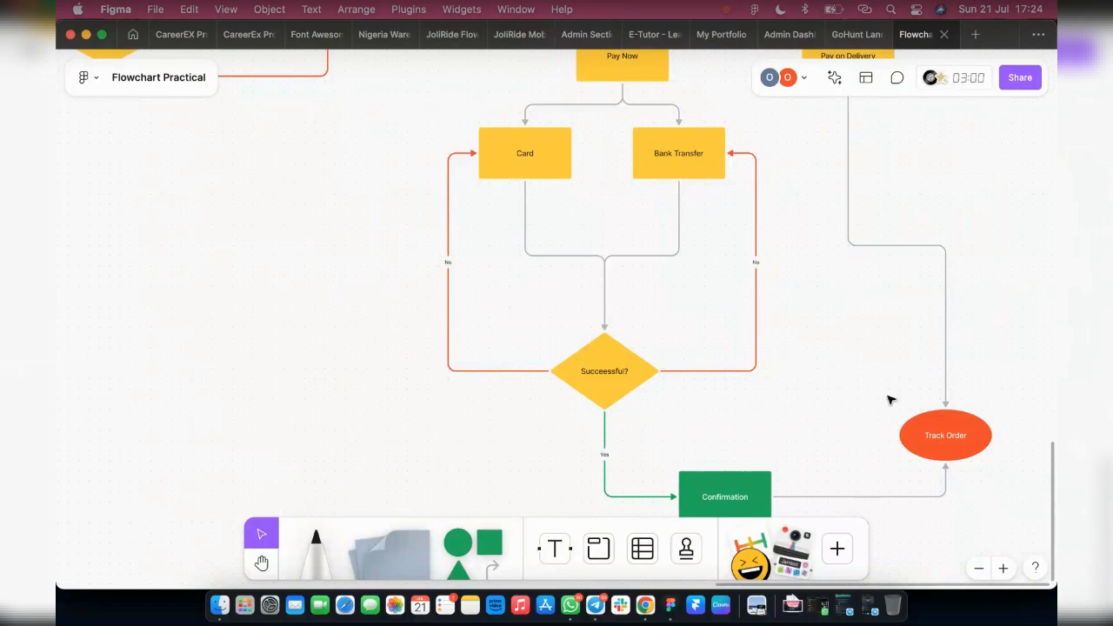
scroll(693, 316, up, 10)
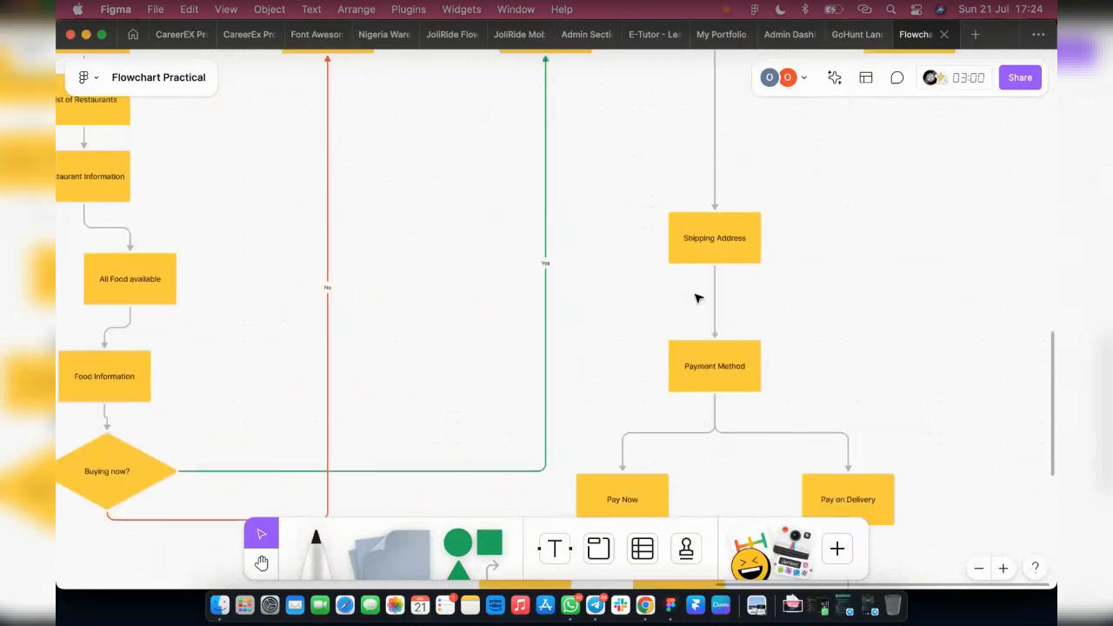
scroll(698, 296, up, 2)
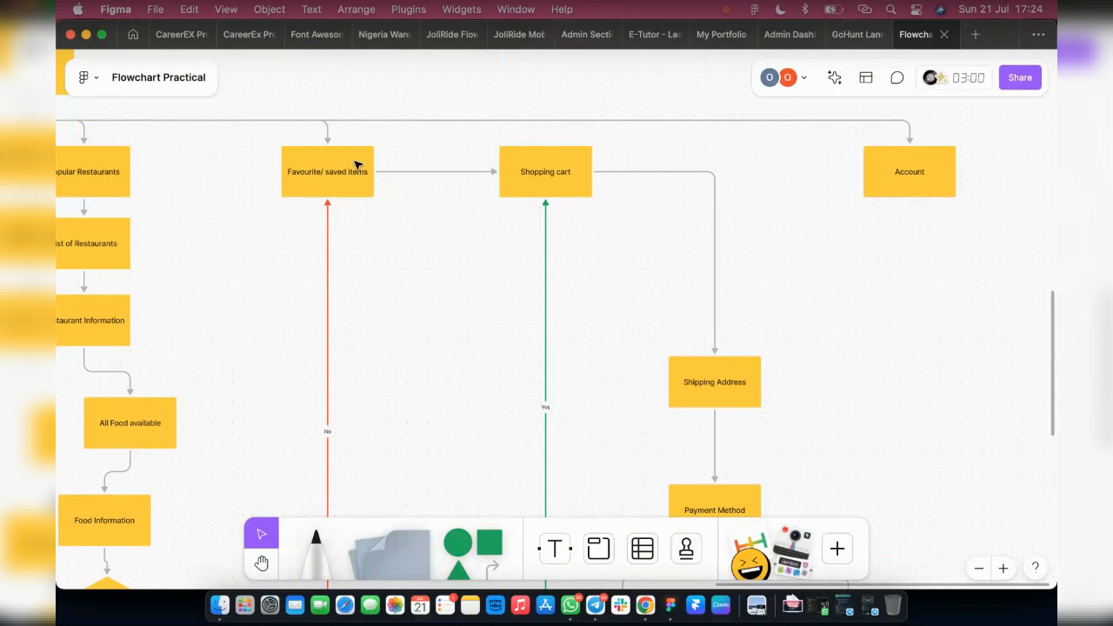
scroll(452, 253, down, 10)
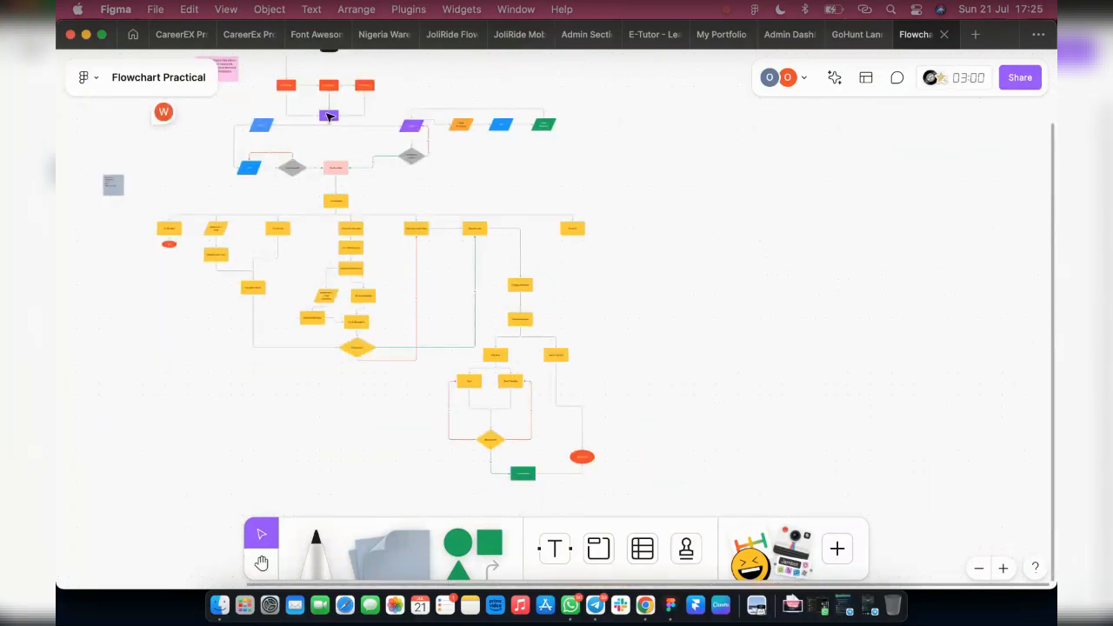
scroll(328, 95, up, 1)
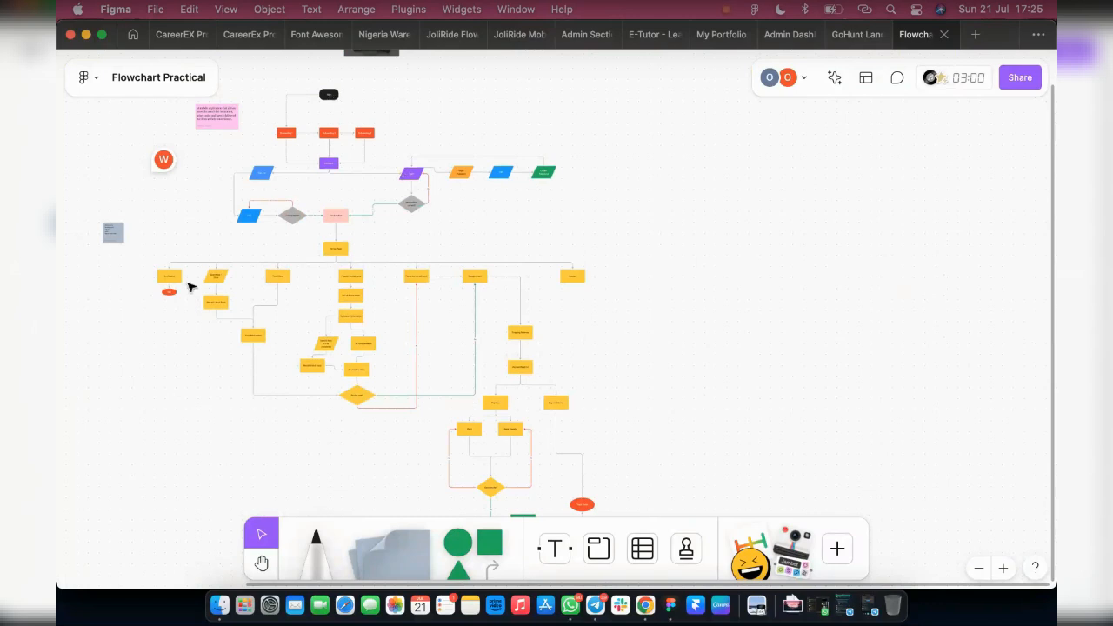
Step: Shift the Account box slightly farther right in the row of Home Page branches and deselect it
scroll(562, 468, down, 1)
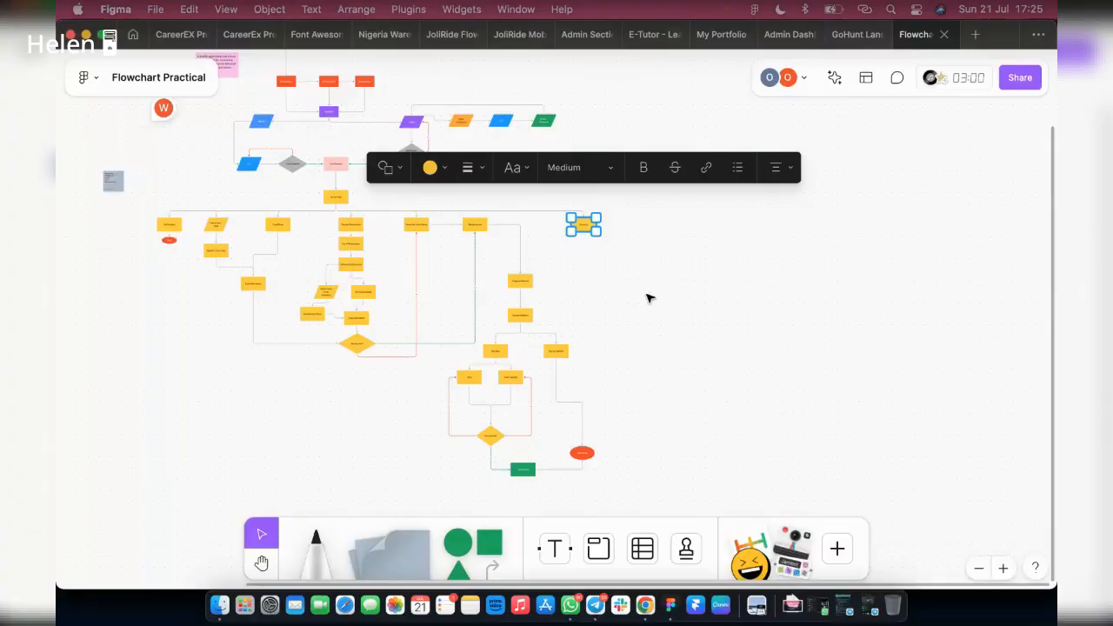
click(761, 331)
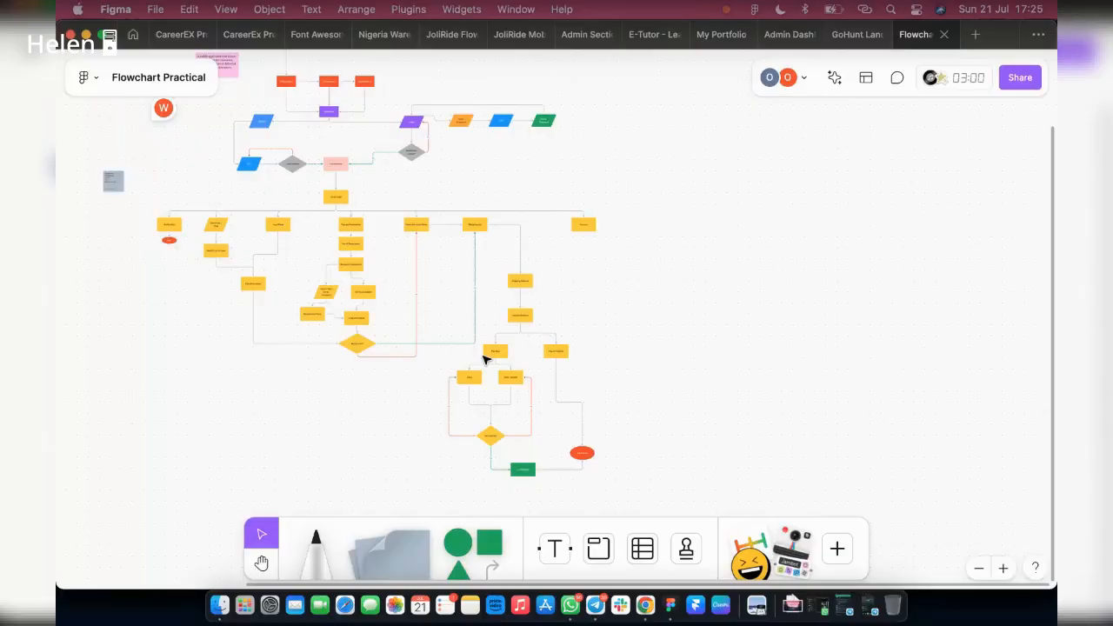
Step: Examine the upper part of the flowchart, from Start and the onboarding boxes through the Sign Up and Login paths
scroll(389, 219, up, 3)
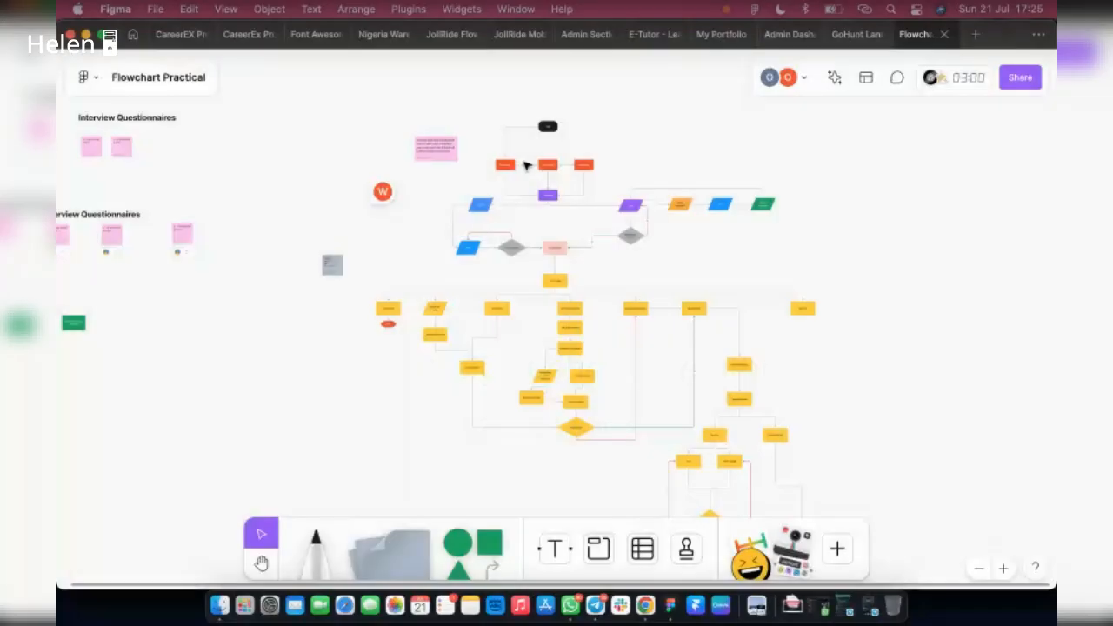
scroll(526, 166, up, 5)
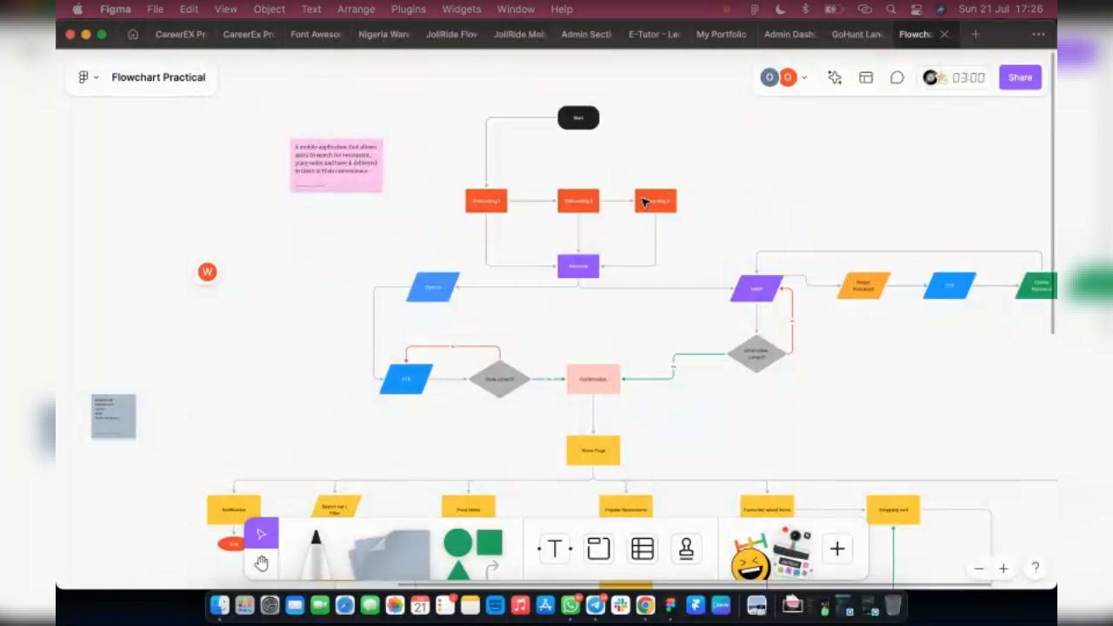
scroll(492, 301, right, 3)
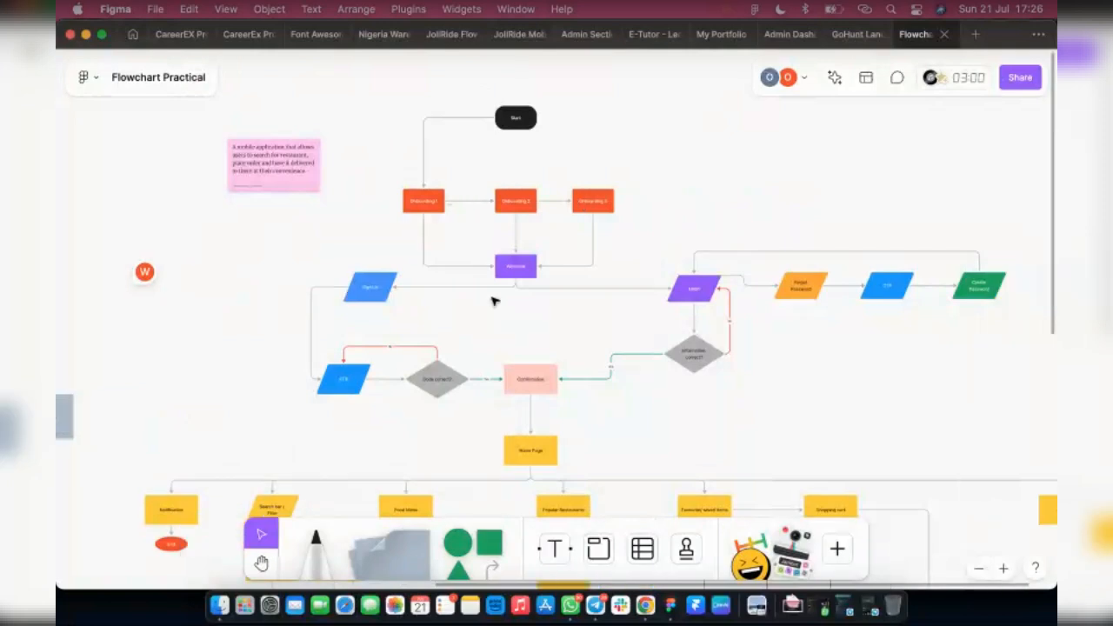
scroll(492, 301, right, 10)
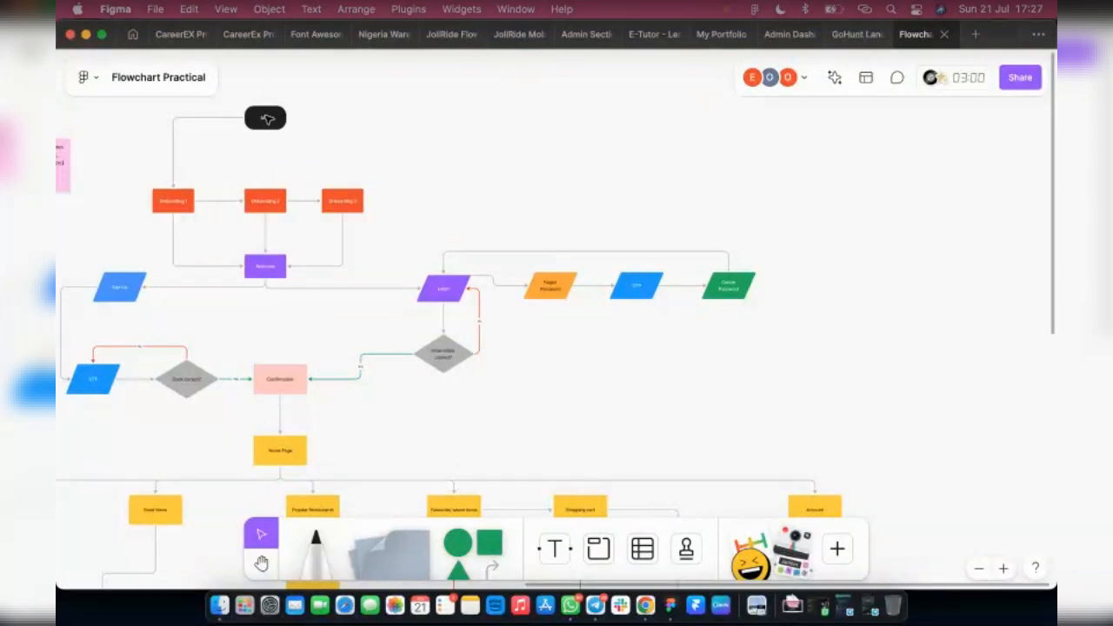
click(978, 35)
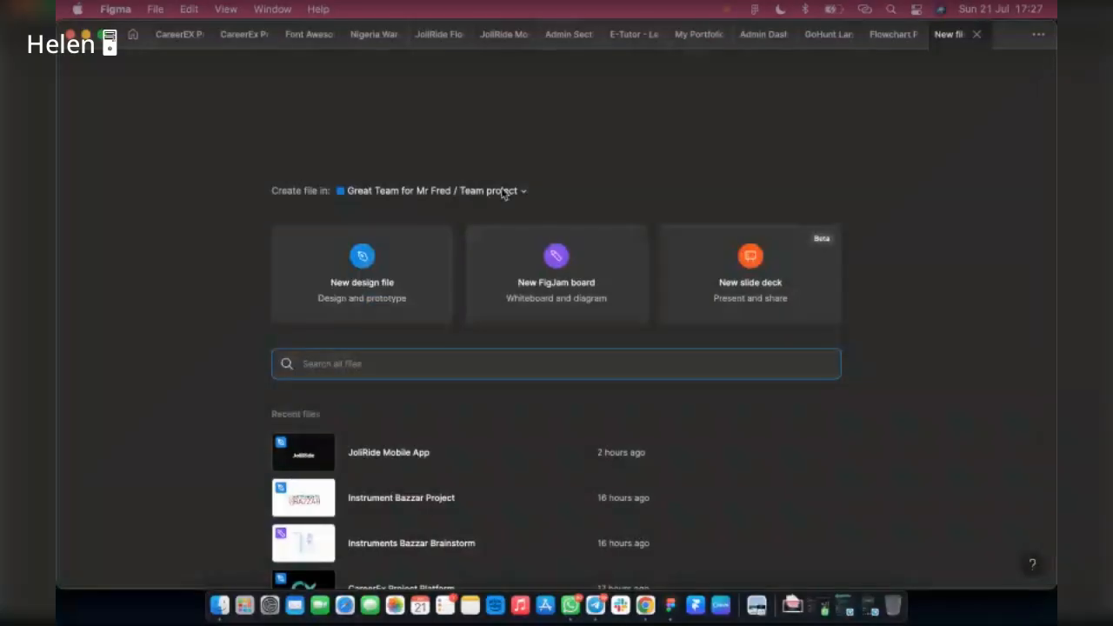
click(524, 192)
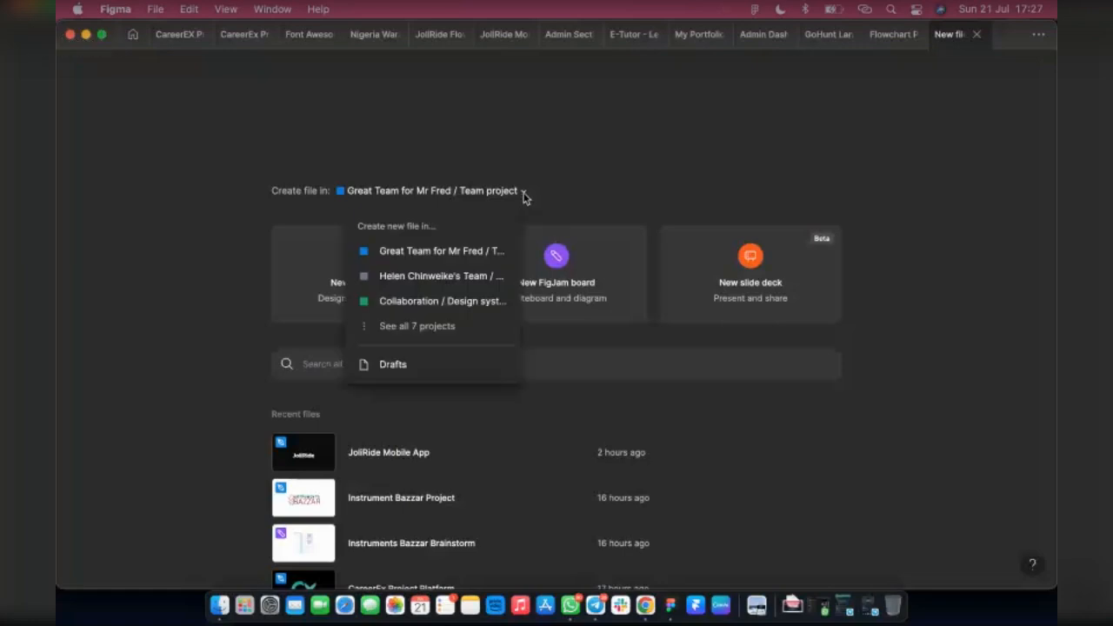
click(158, 64)
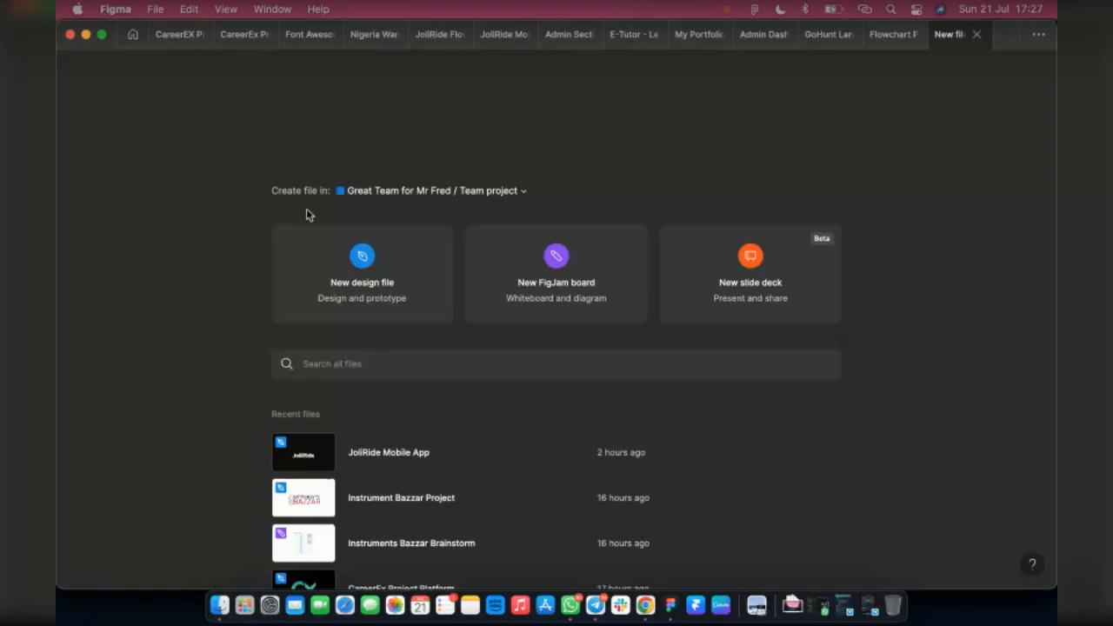
click(135, 38)
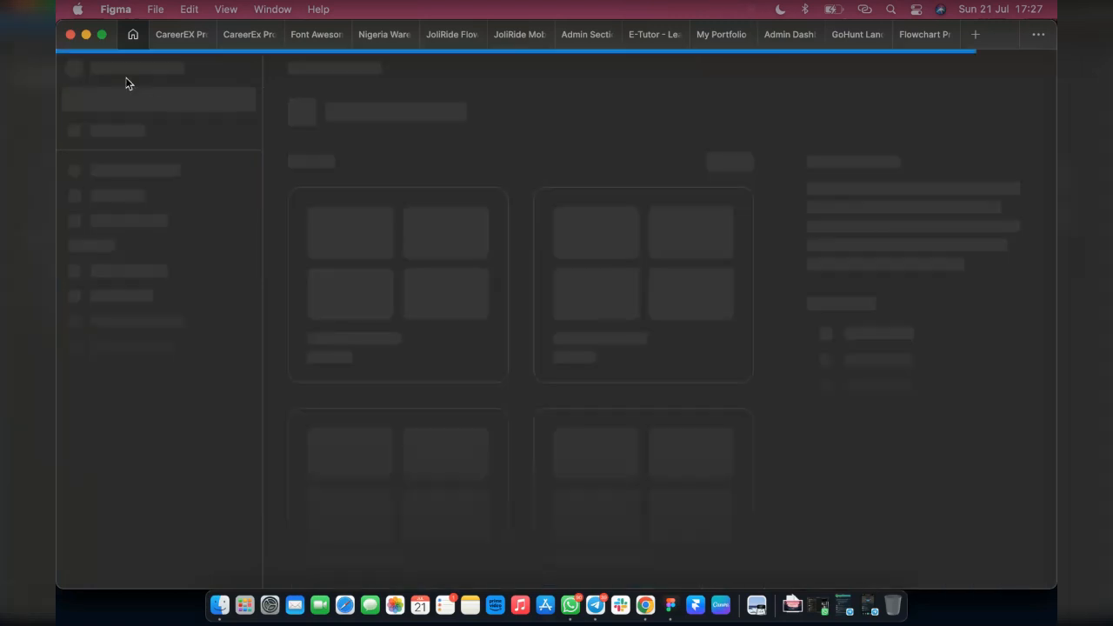
Step: Switch to the Telegram group call window and check its participant list
mouse_move(915, 38)
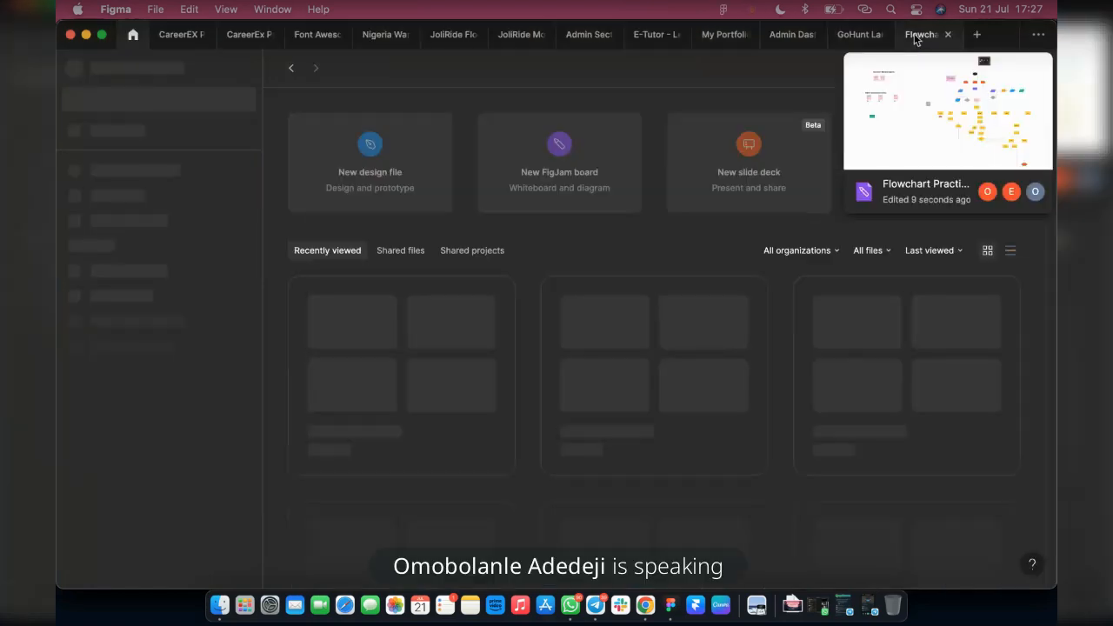
click(871, 607)
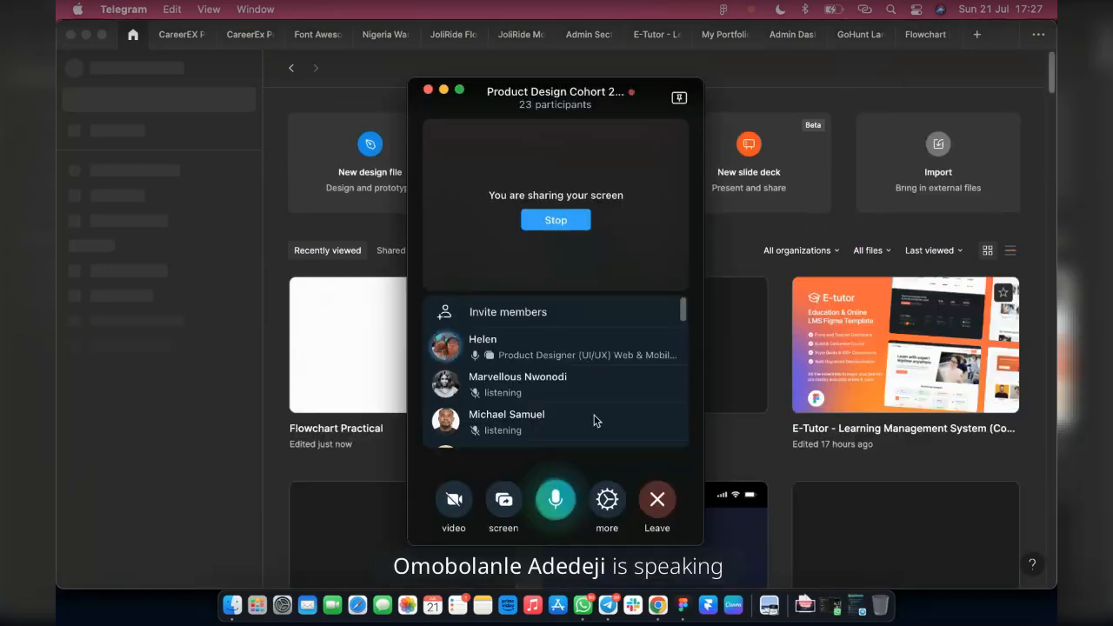
scroll(597, 421, down, 1)
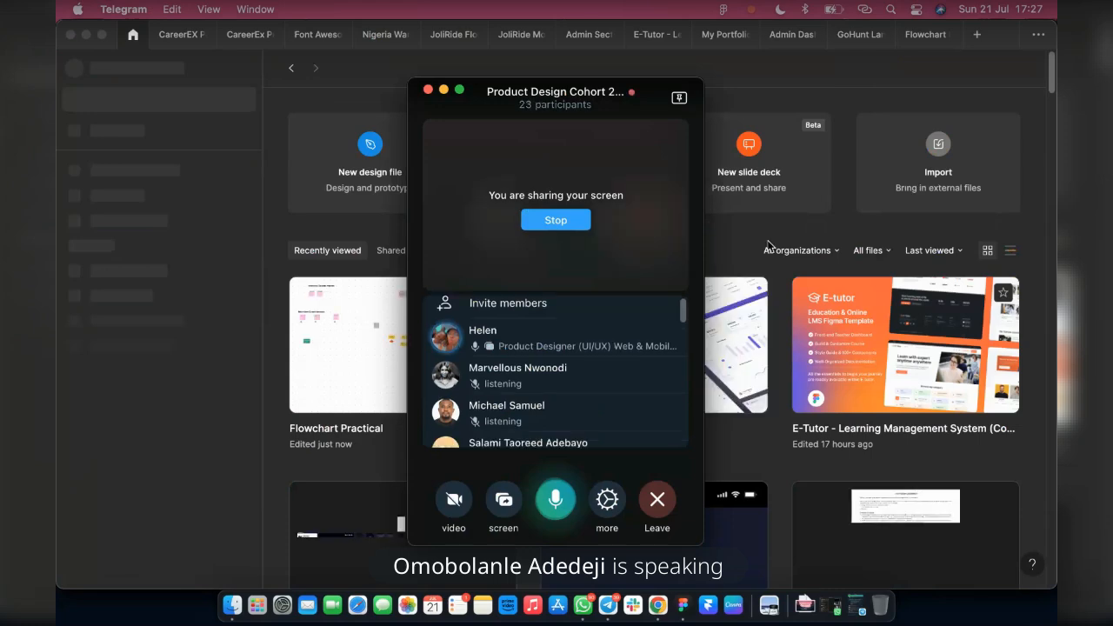
Step: Return to Figma and create a new blank design file
click(976, 38)
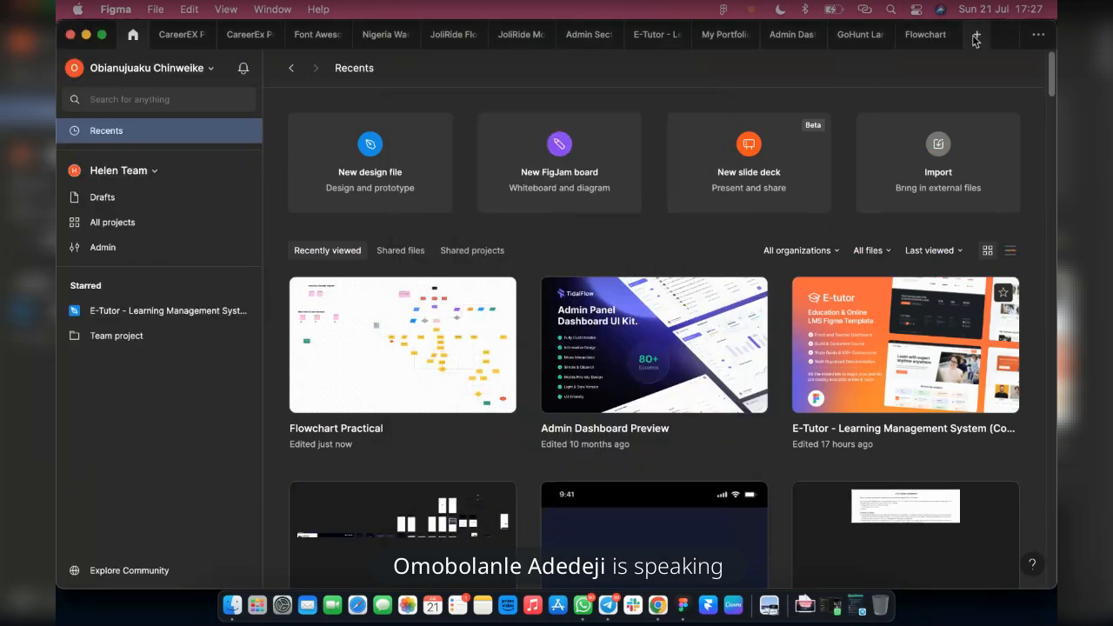
click(976, 38)
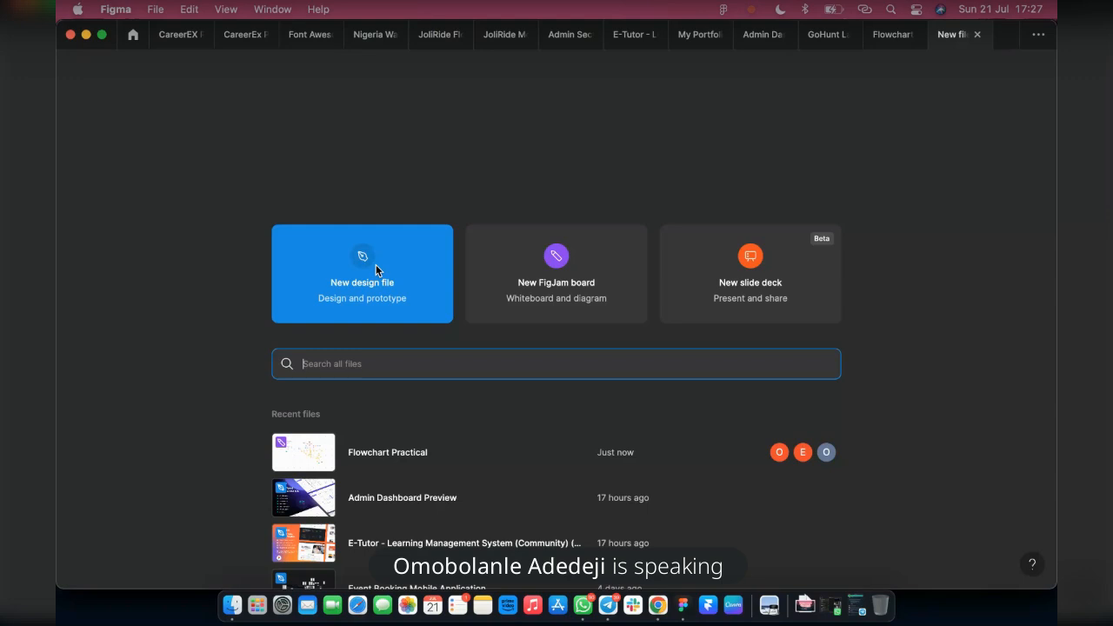
click(376, 265)
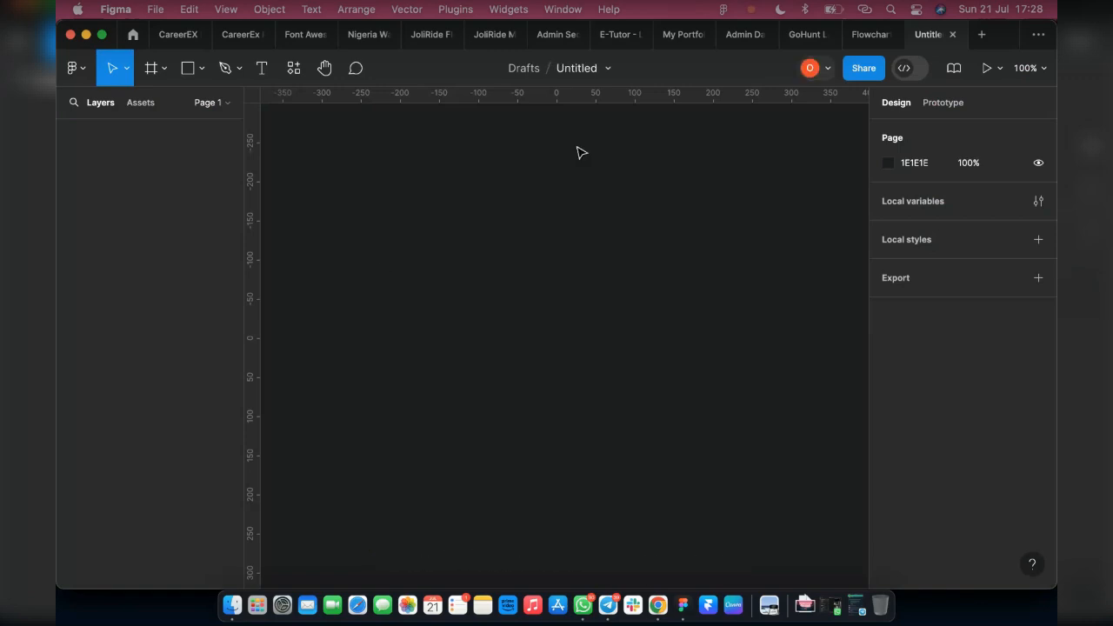
Step: Return to the Flowchart Practical board and examine the Onboarding, Welcome, Sign Up and Login shapes up close
click(857, 37)
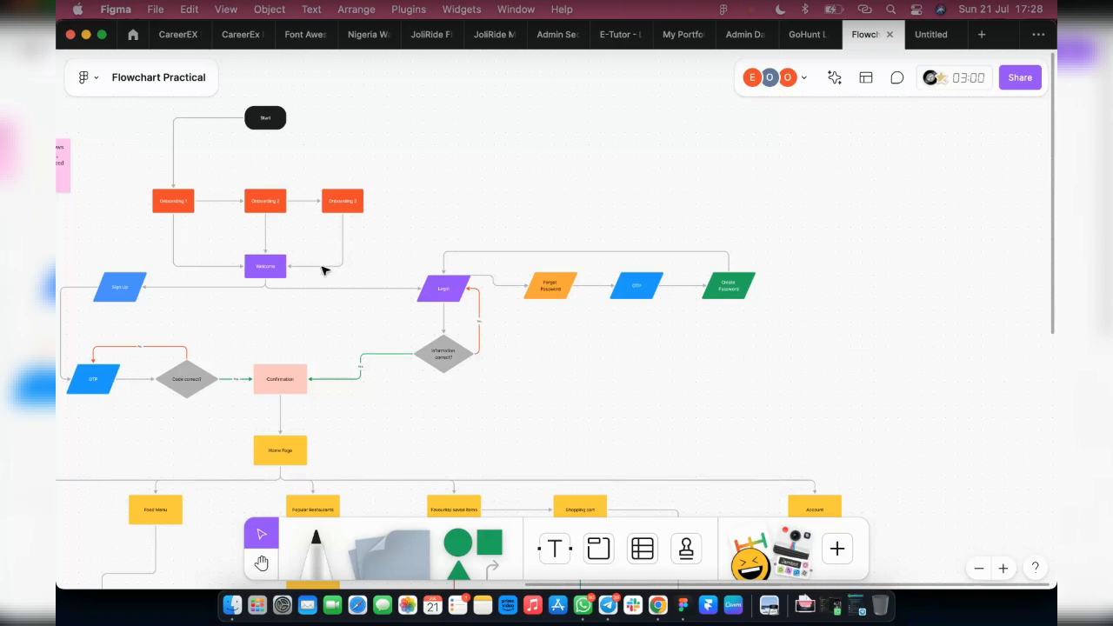
scroll(324, 268, left, 3)
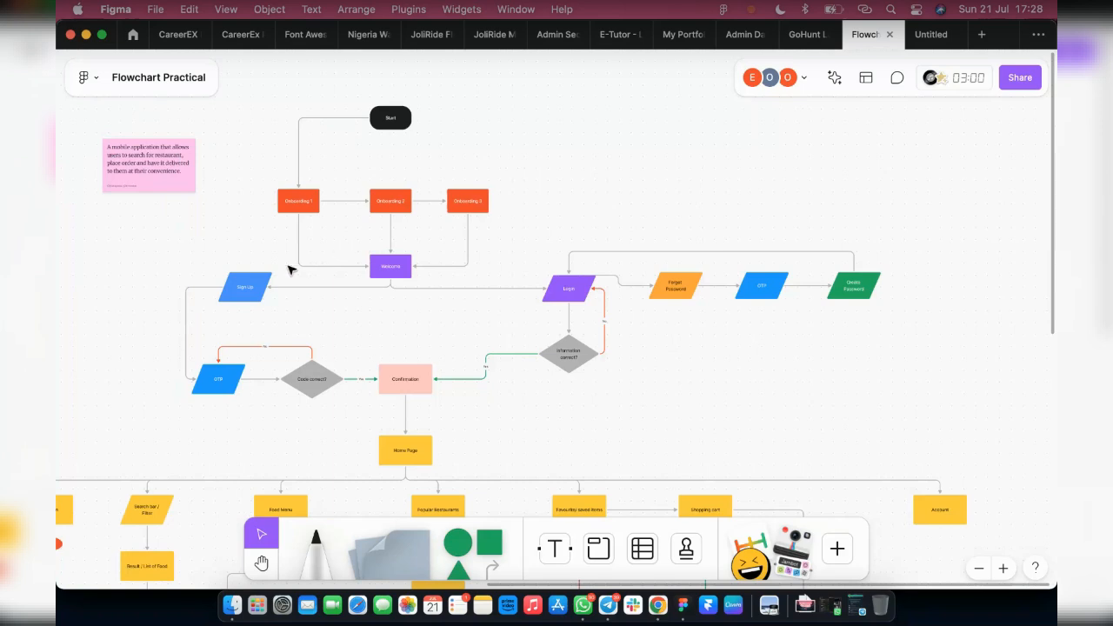
scroll(293, 266, up, 5)
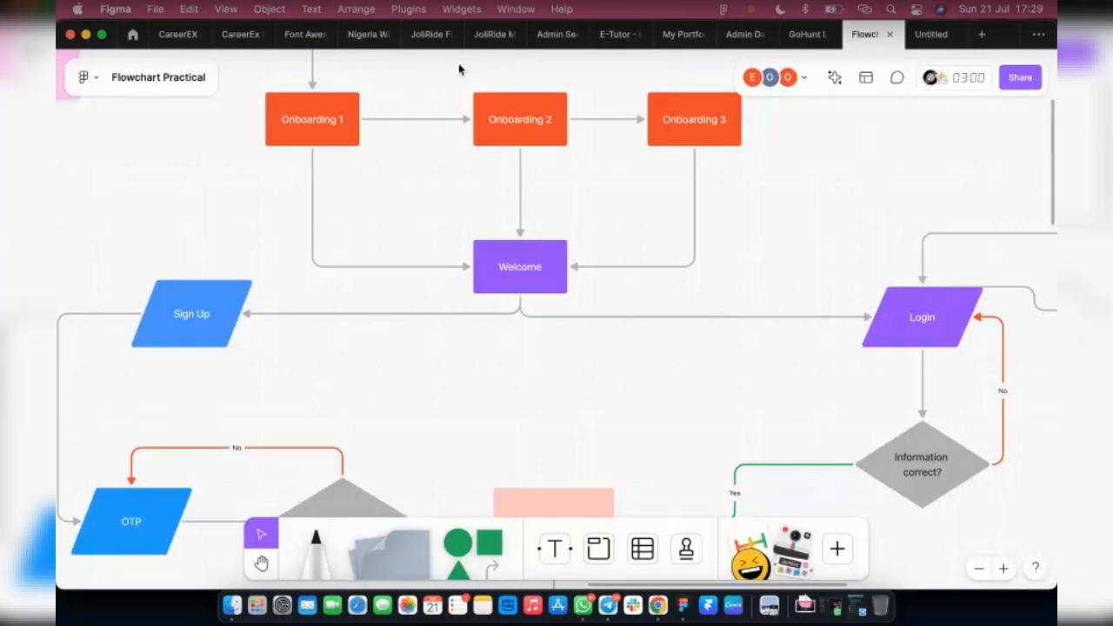
Step: Set the Flowchart Practical board's share access to Anyone with view rights, and return to the flowchart canvas
click(1019, 79)
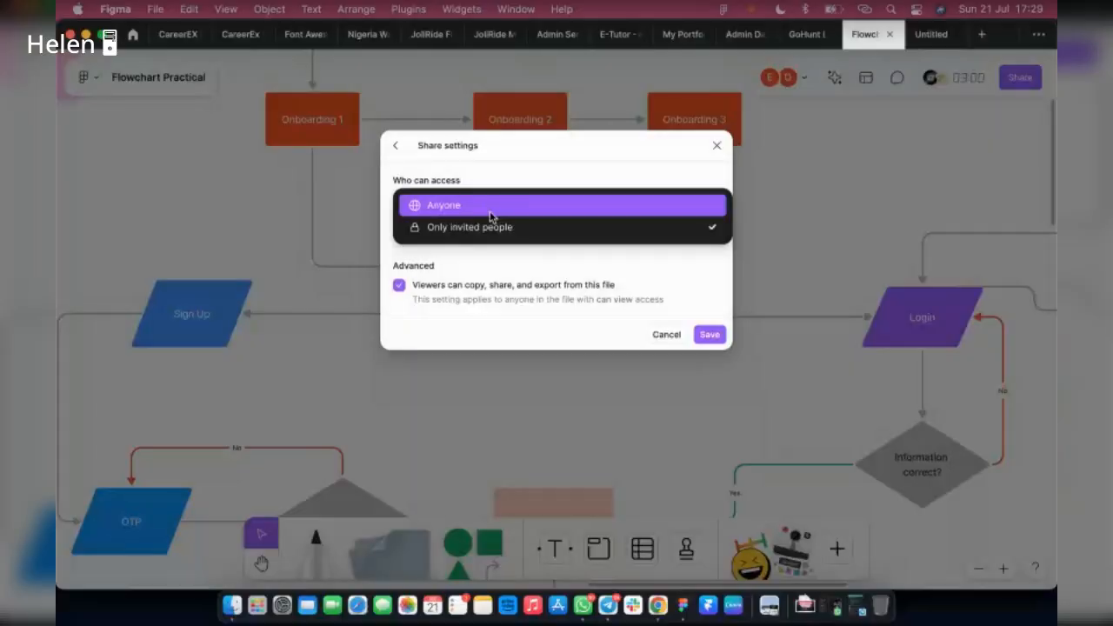
click(425, 209)
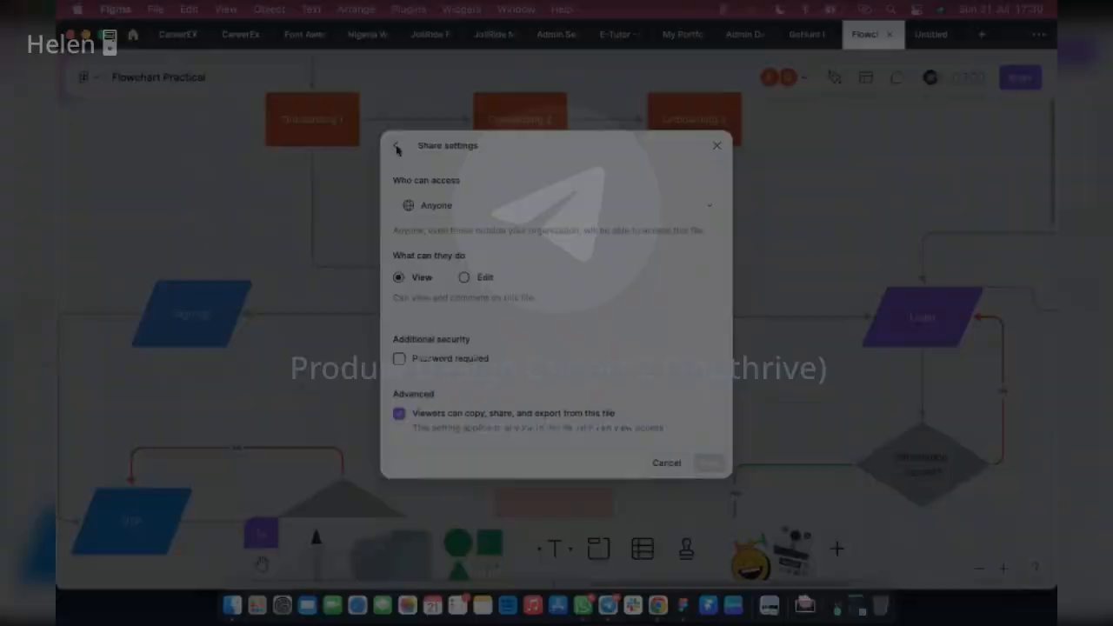
click(396, 145)
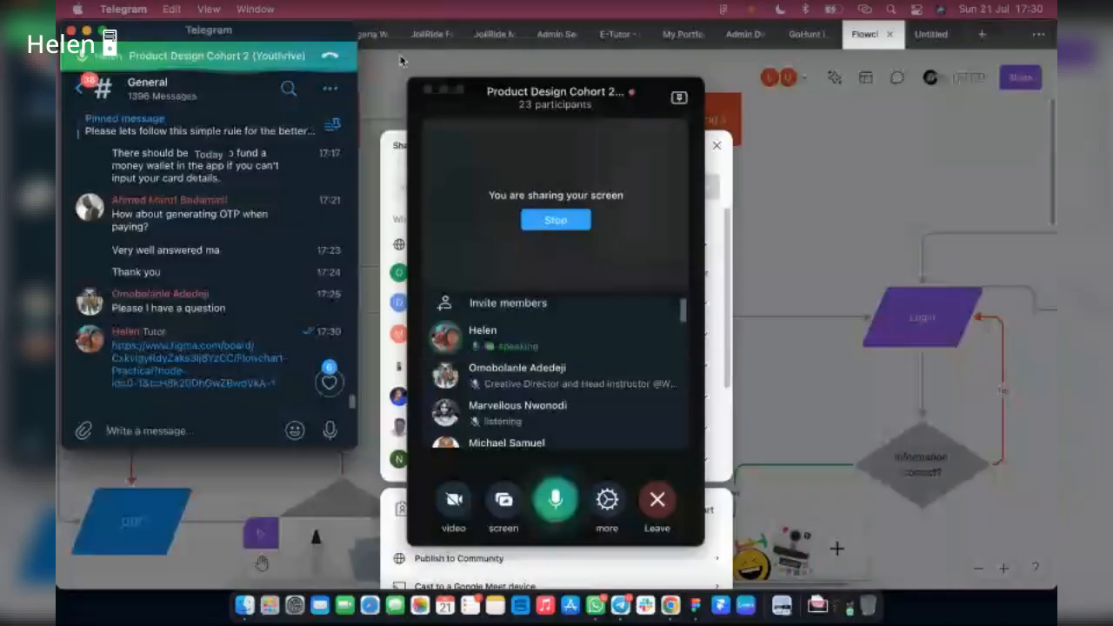
click(402, 60)
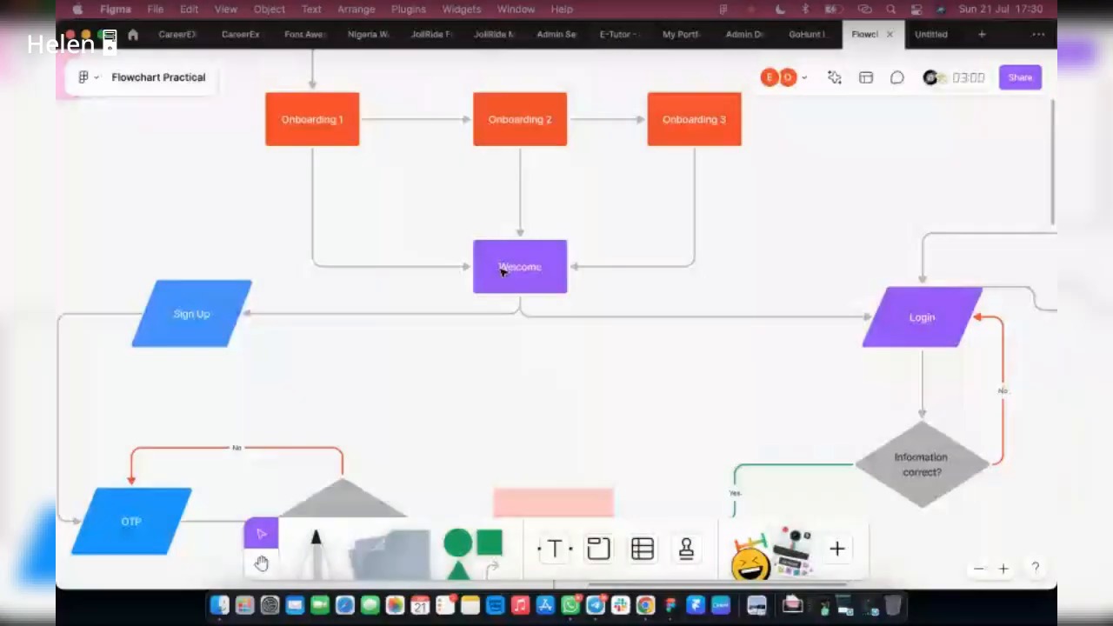
scroll(502, 271, up, 3)
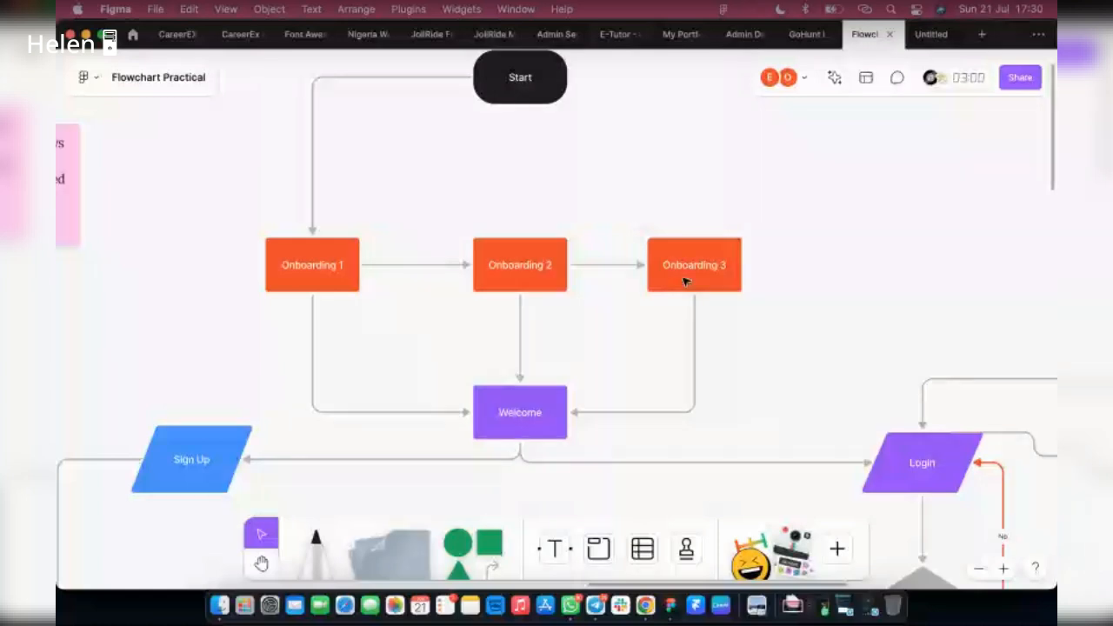
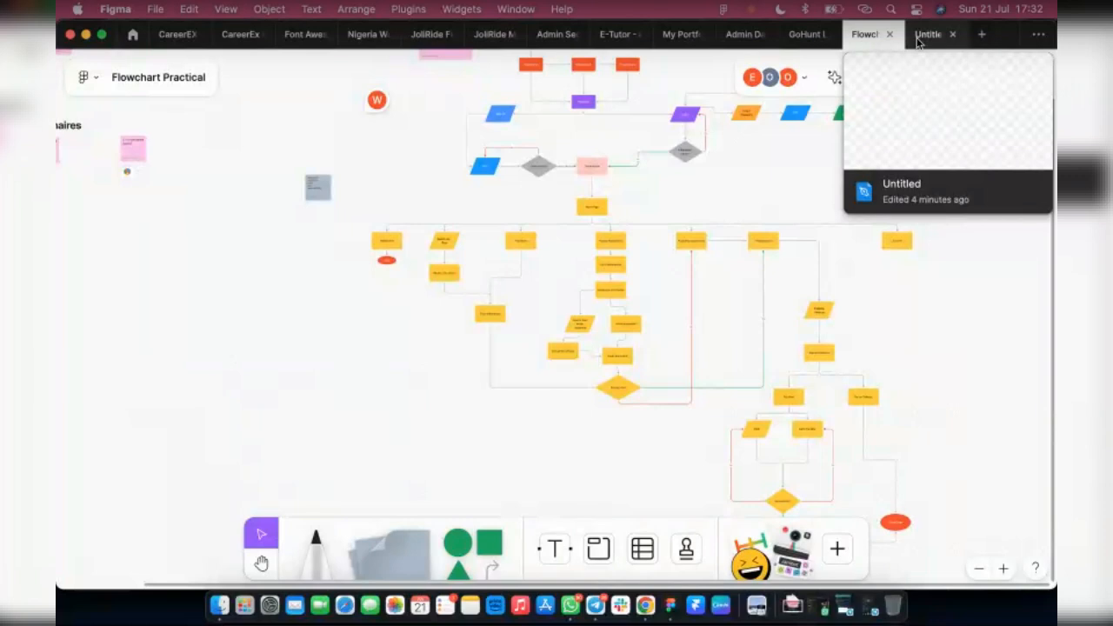
Step: Open the Untitled design file, check the Telegram group call window and minimize it to get back to the file
click(928, 34)
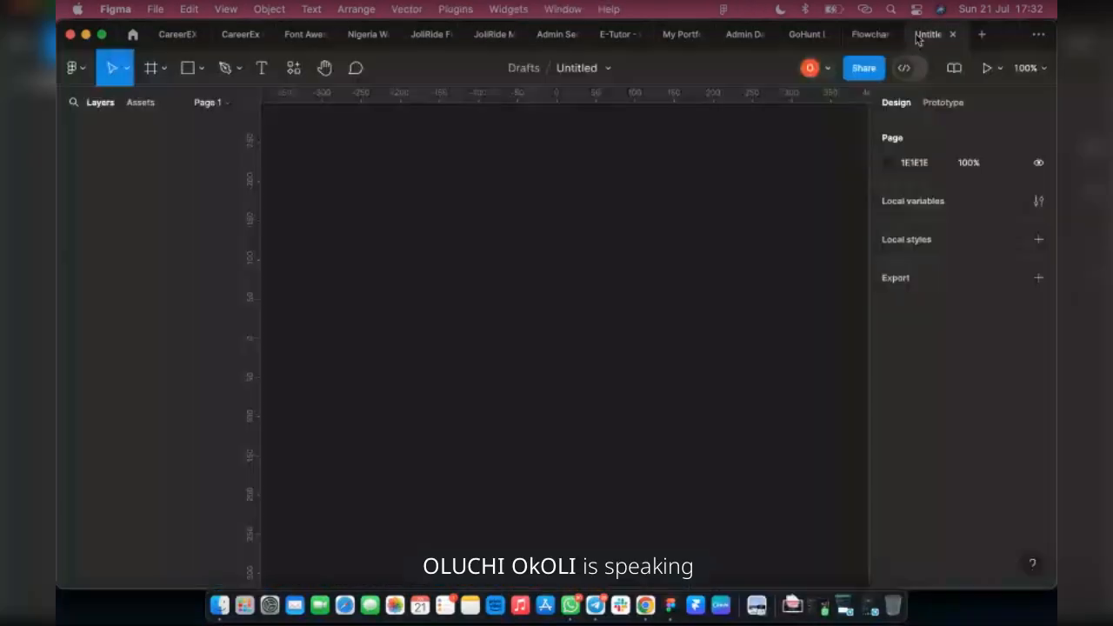
click(864, 607)
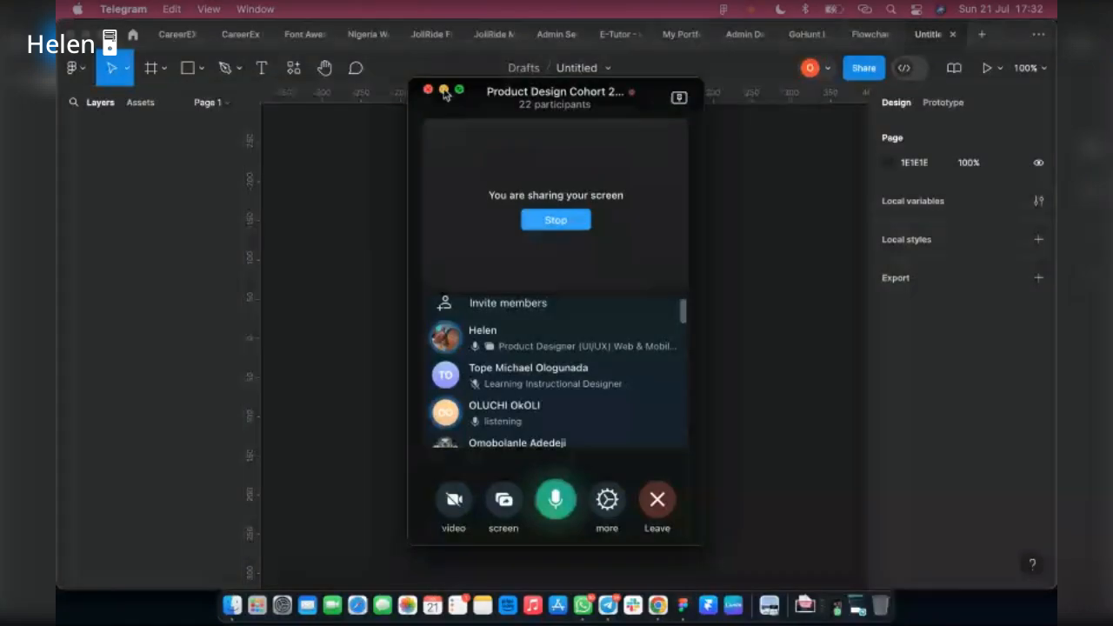
click(444, 91)
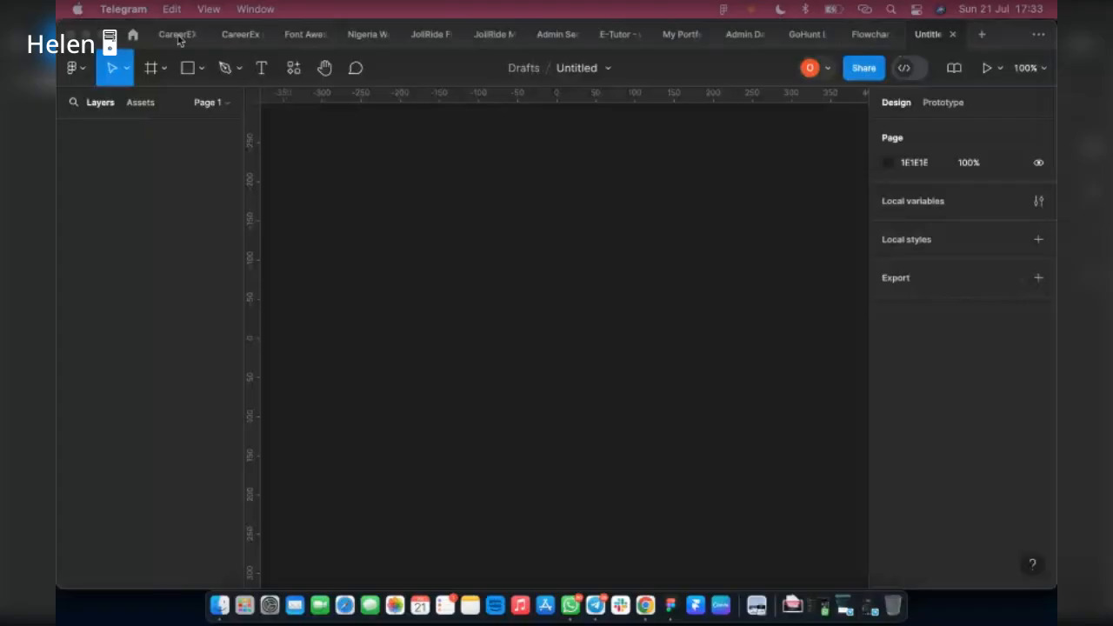
click(178, 40)
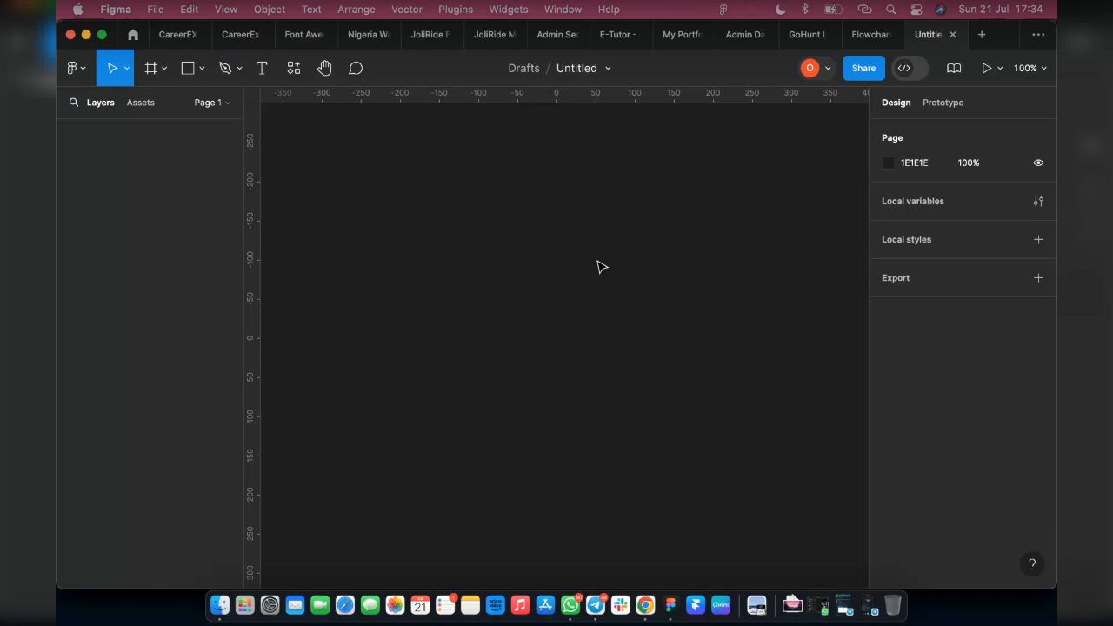
Step: Look at the Tutor Dashboard page of the CareerEx Project Platform file and return to the Untitled file
click(232, 37)
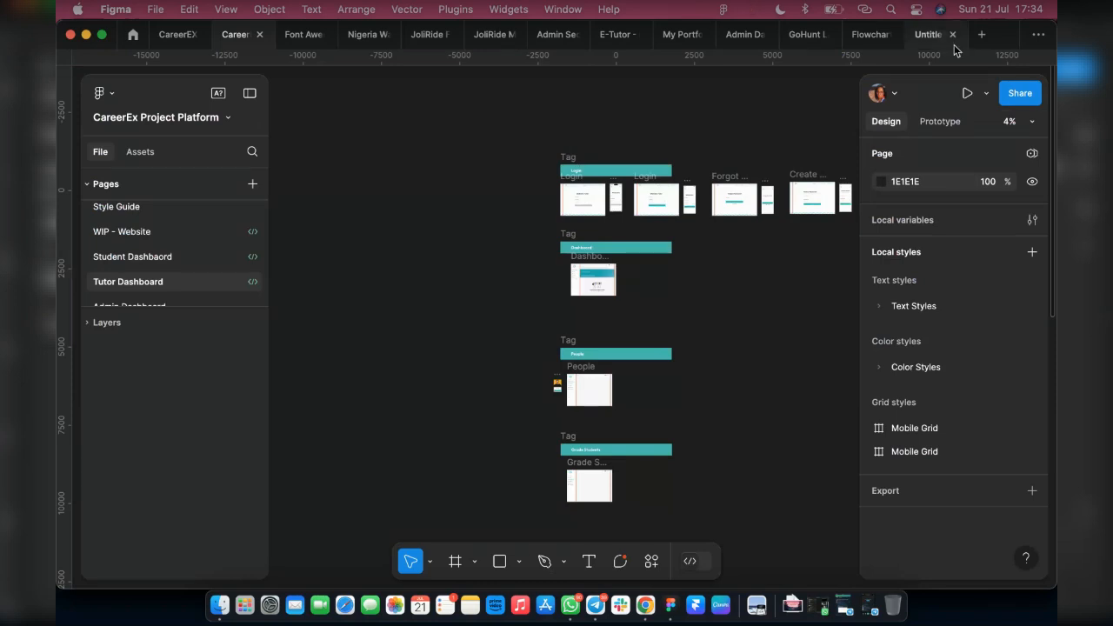
click(929, 35)
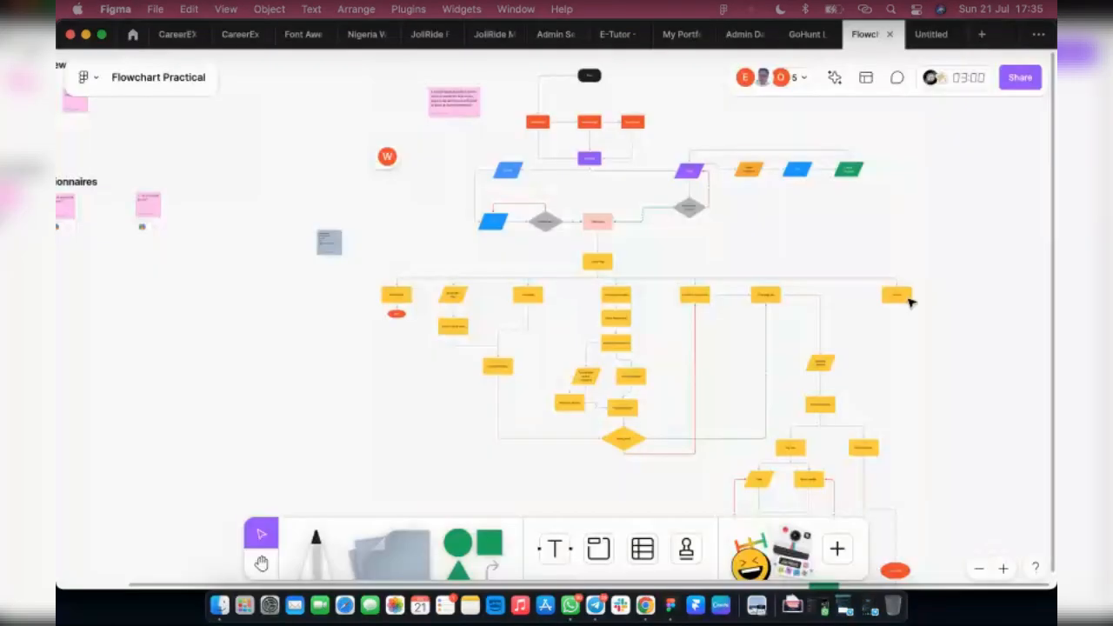
Step: Select the whole flowchart on the Flowchart Practical board, without the questionnaire notes, and copy it
scroll(867, 401, up, 1)
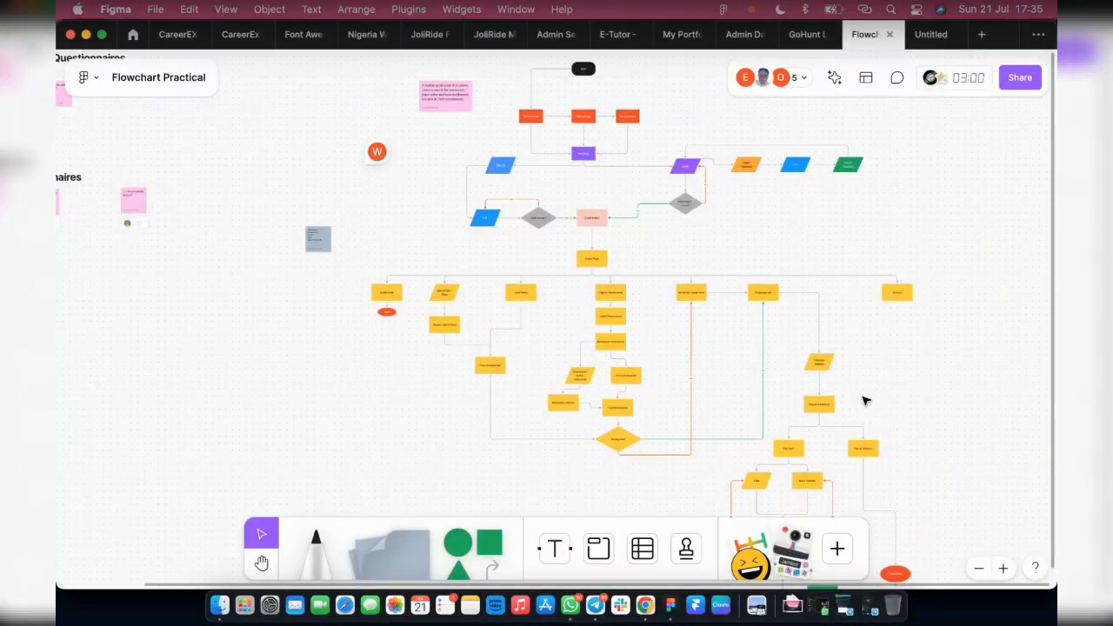
scroll(864, 401, down, 1)
scroll(910, 289, down, 5)
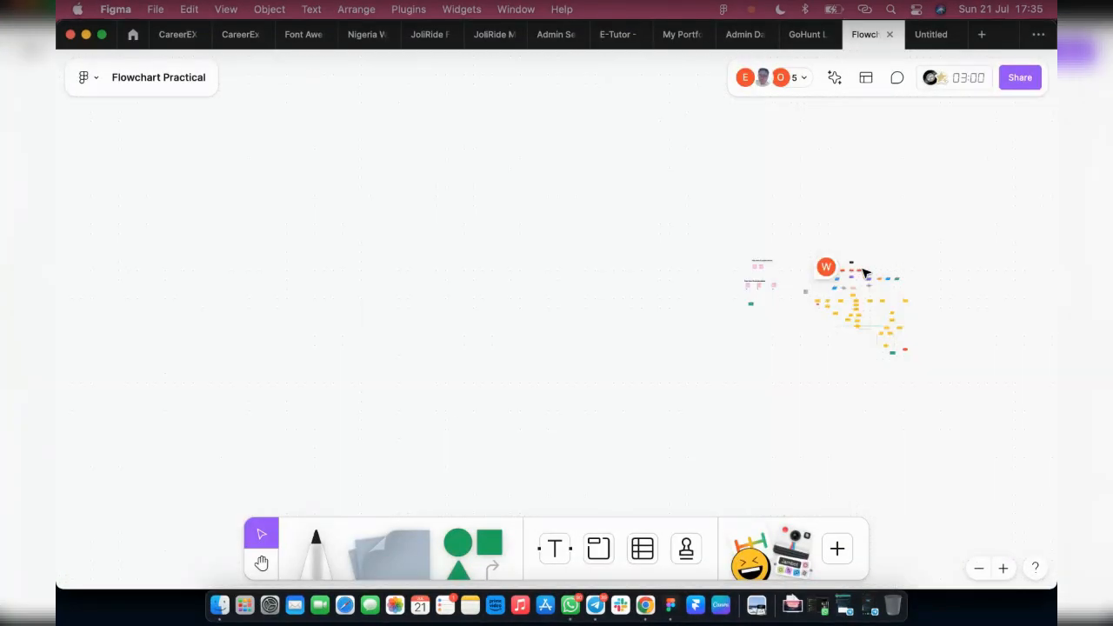
scroll(864, 273, up, 3)
scroll(786, 261, up, 2)
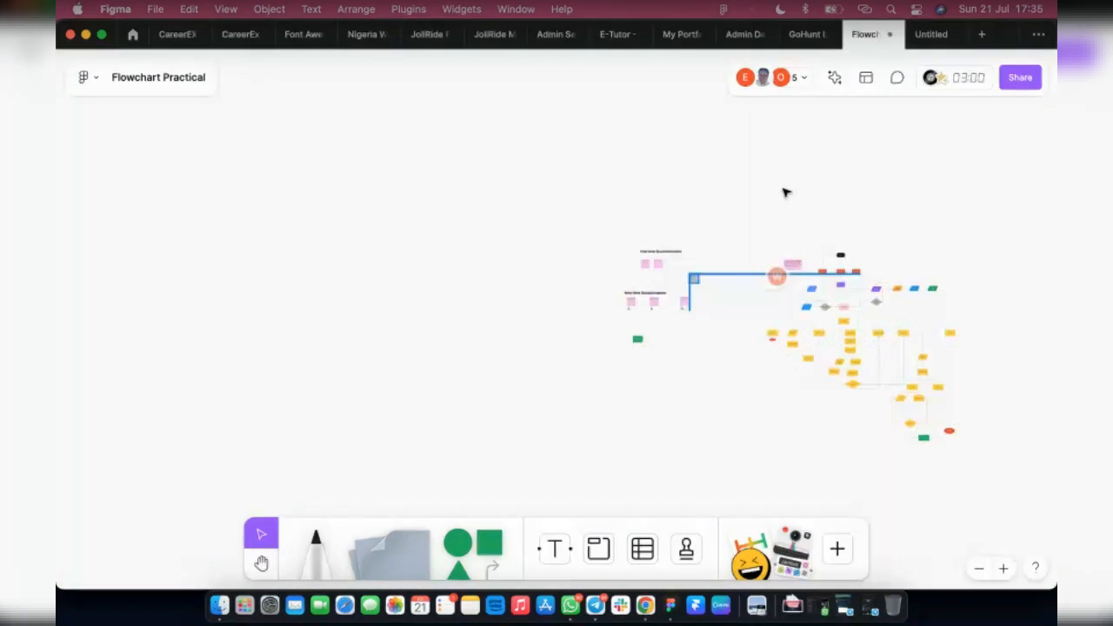
drag(712, 310, 701, 281)
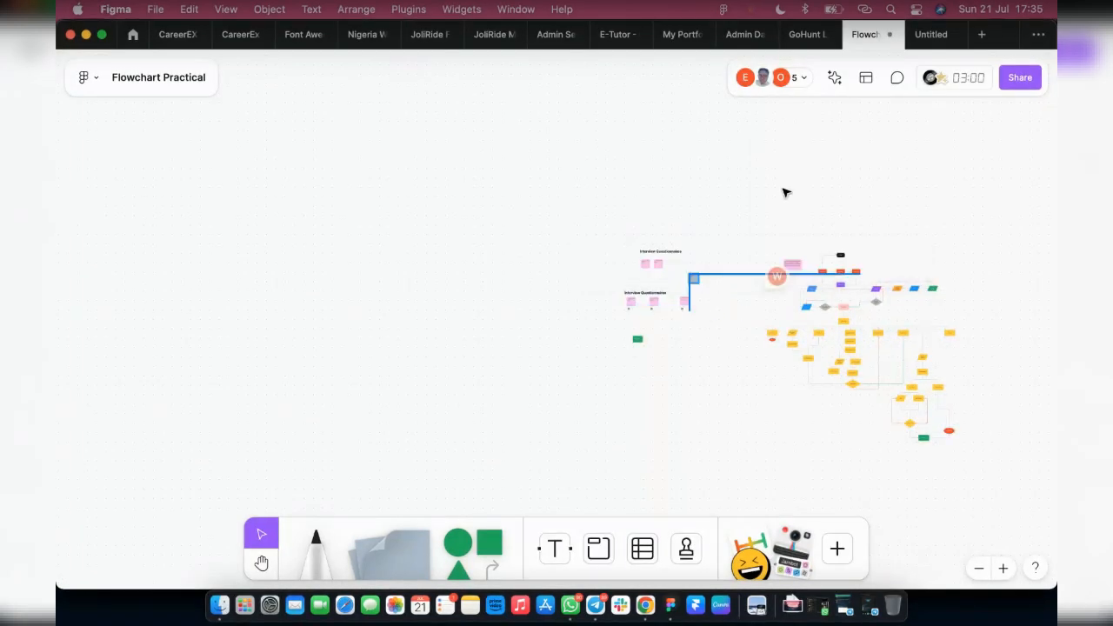
click(882, 323)
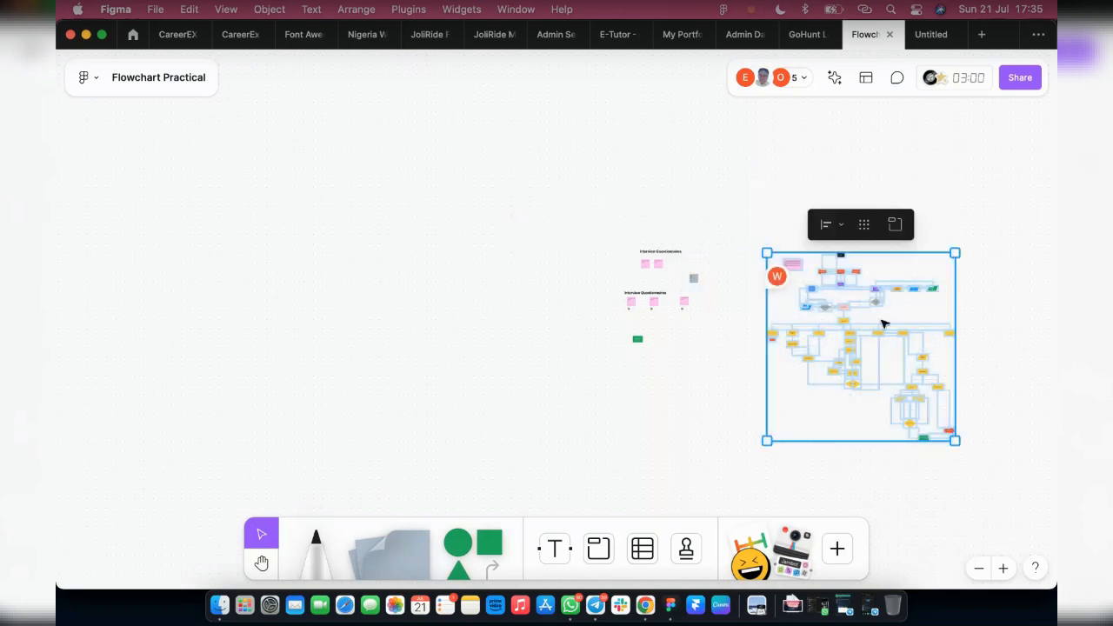
right_click(882, 325)
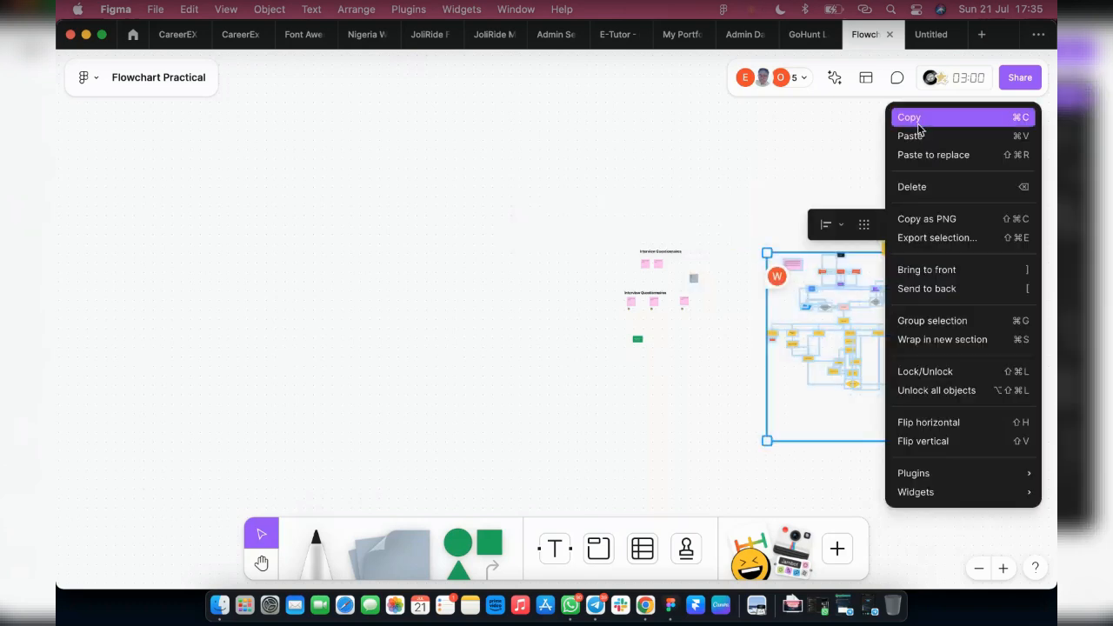
click(919, 123)
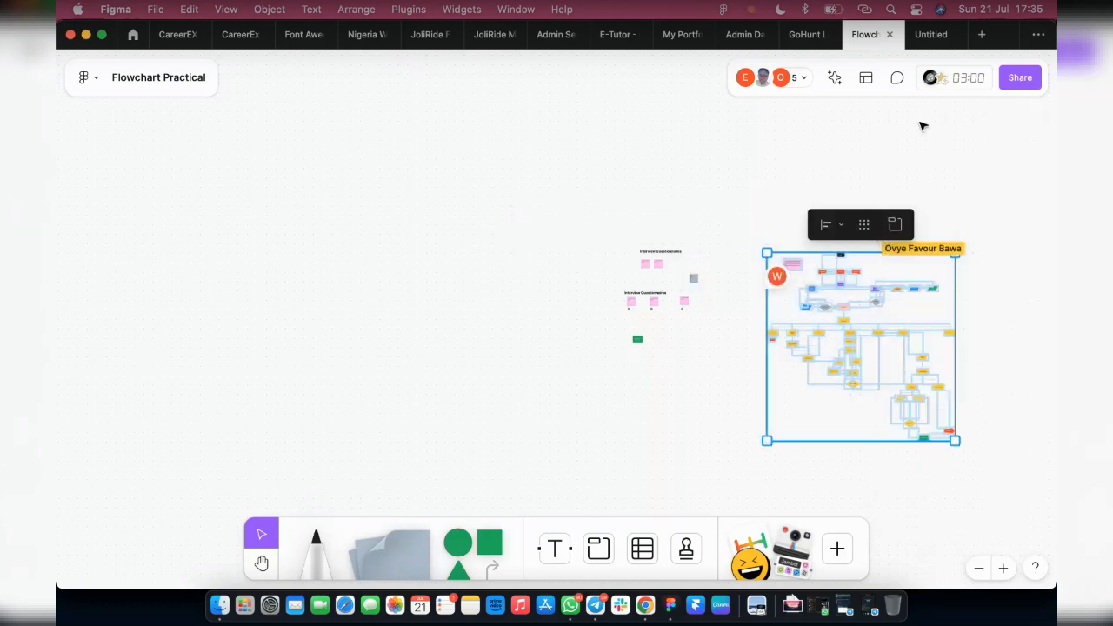
Step: Paste the copied flowchart onto Page 1 of the Untitled design file
click(927, 35)
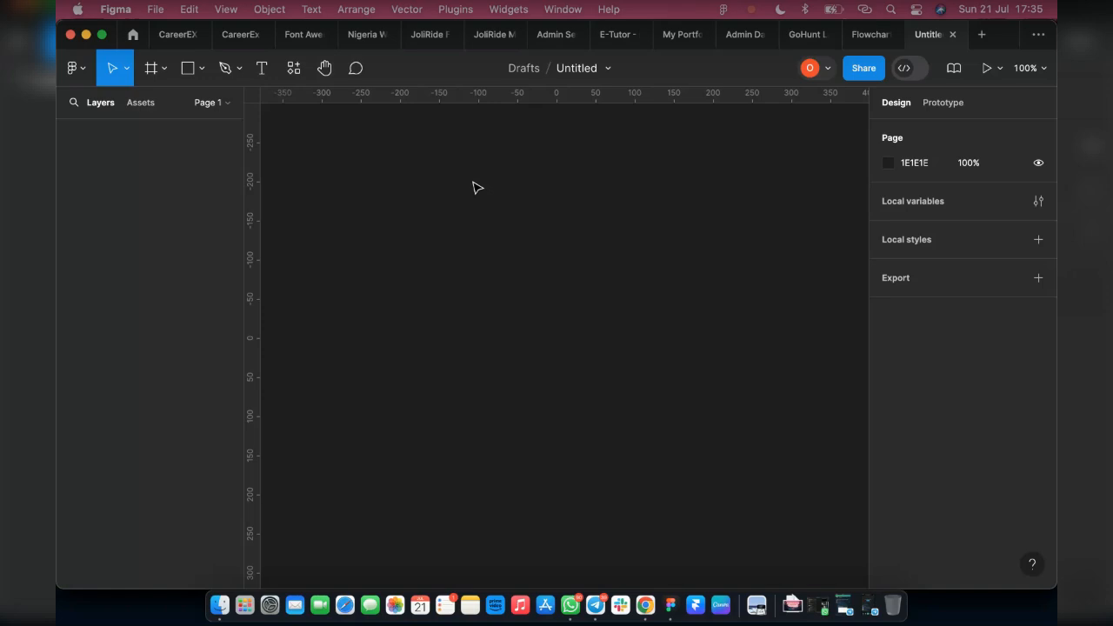
right_click(477, 187)
click(527, 193)
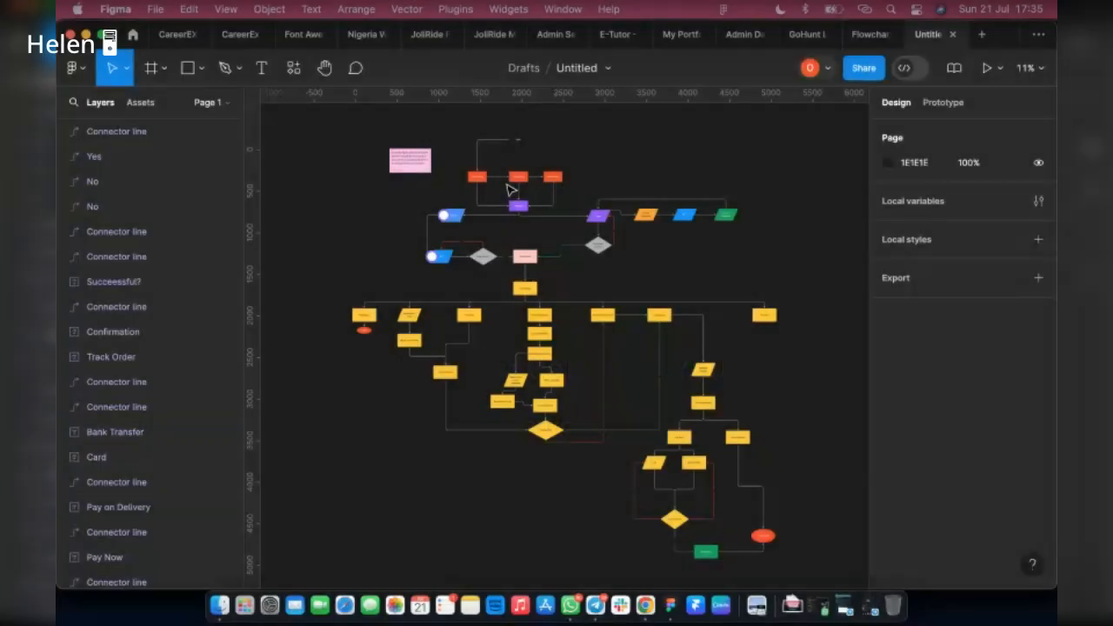
Step: Draw a frame of about 6272 × 5811 enclosing the entire pasted flowchart
click(144, 74)
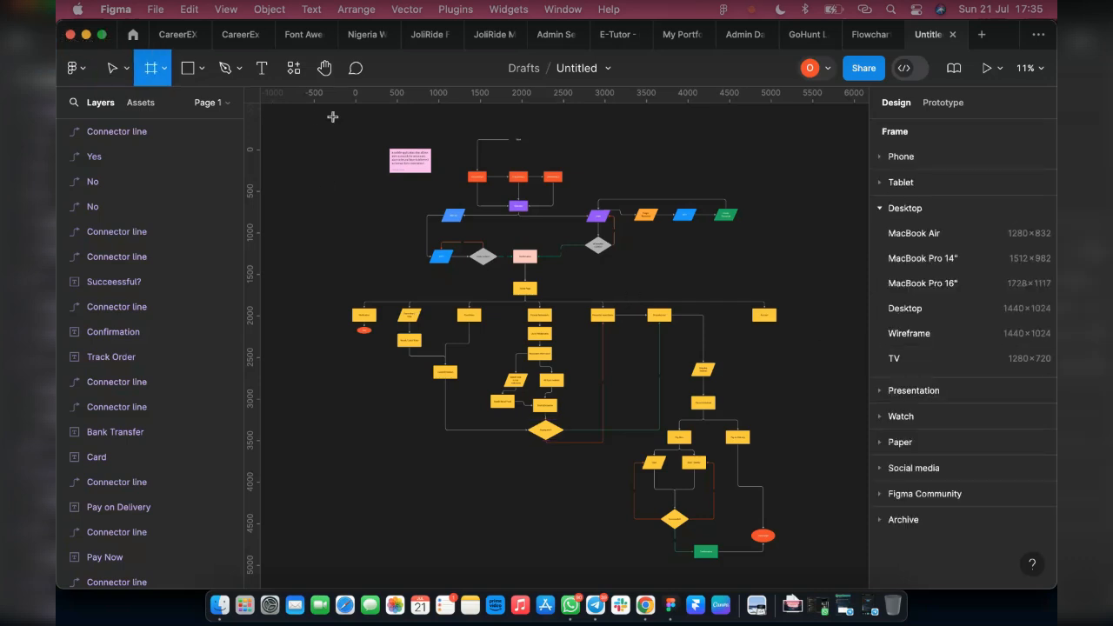
drag(315, 106, 838, 513)
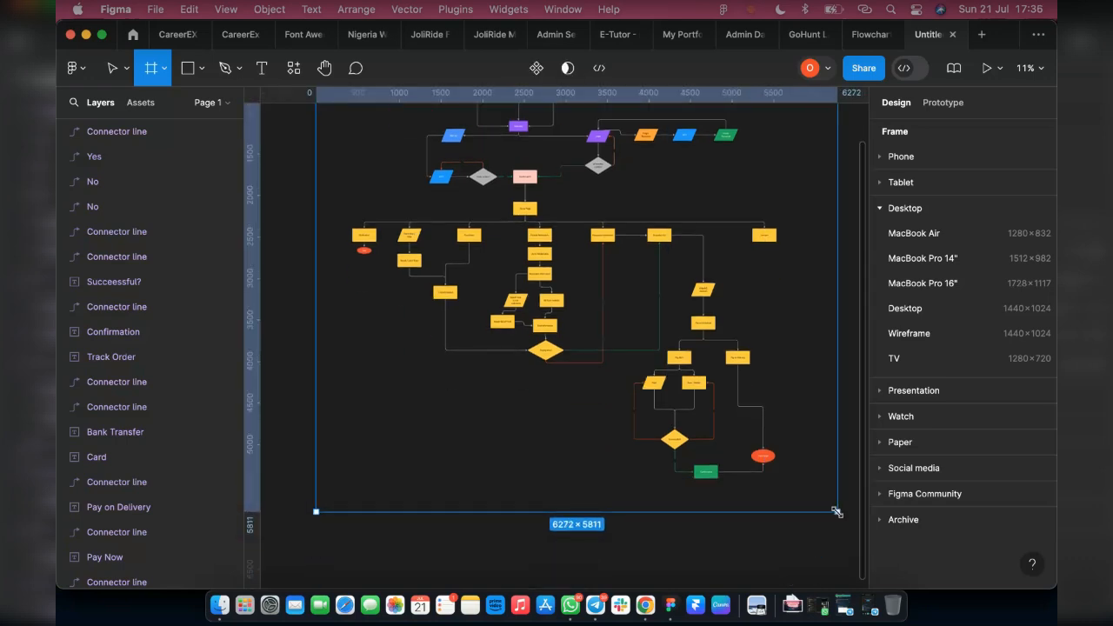
drag(837, 512, 837, 513)
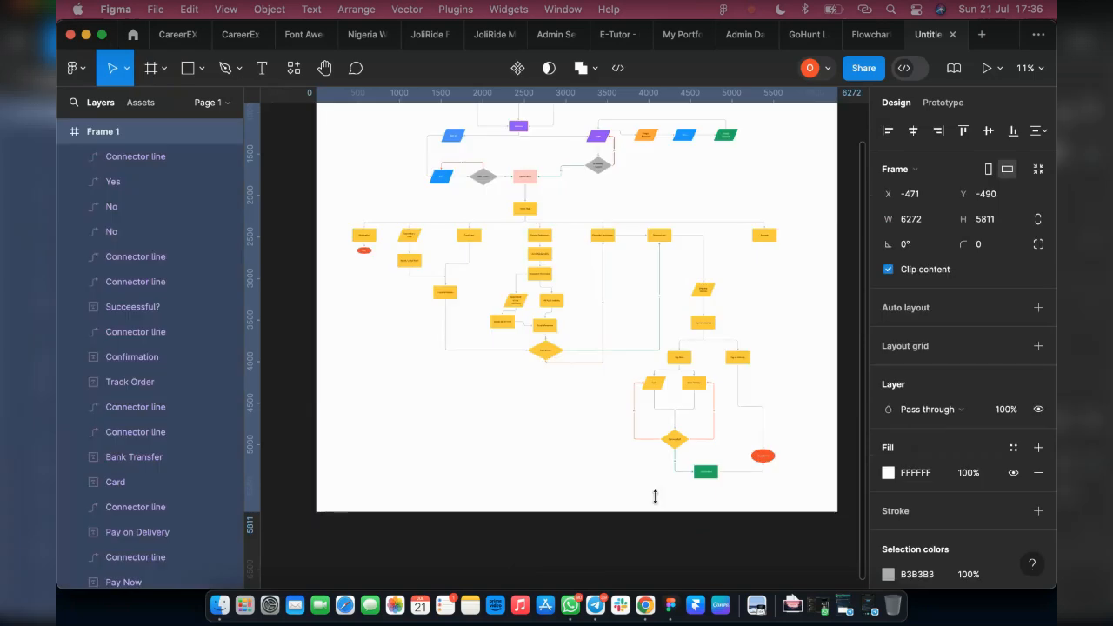
Step: Rename the new frame around the flowchart as FlowChart
scroll(525, 454, up, 5)
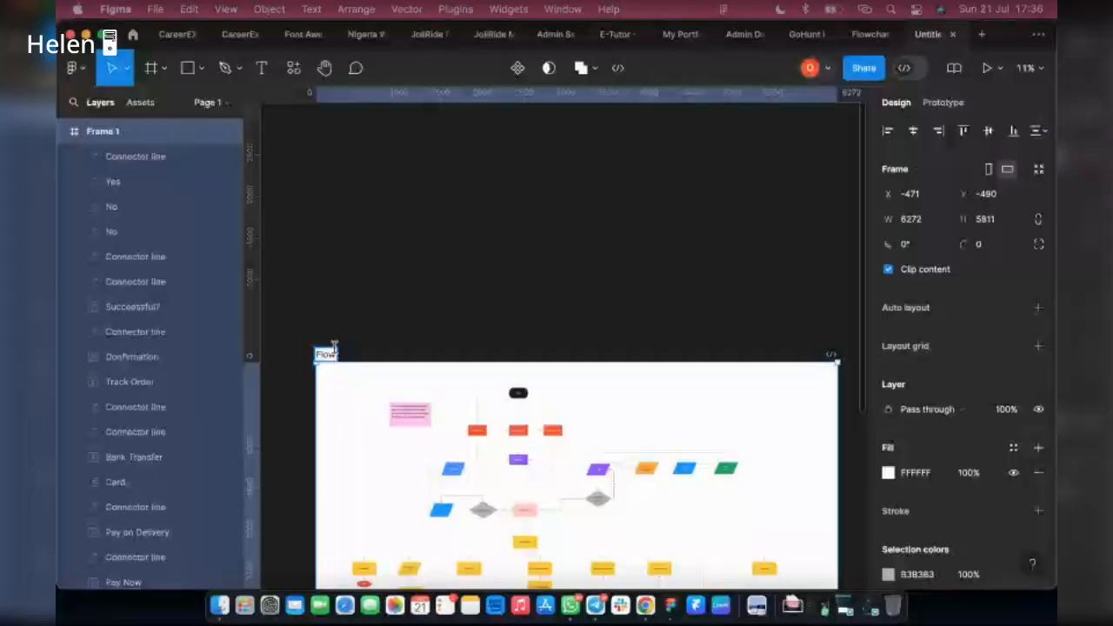
text(Chart)
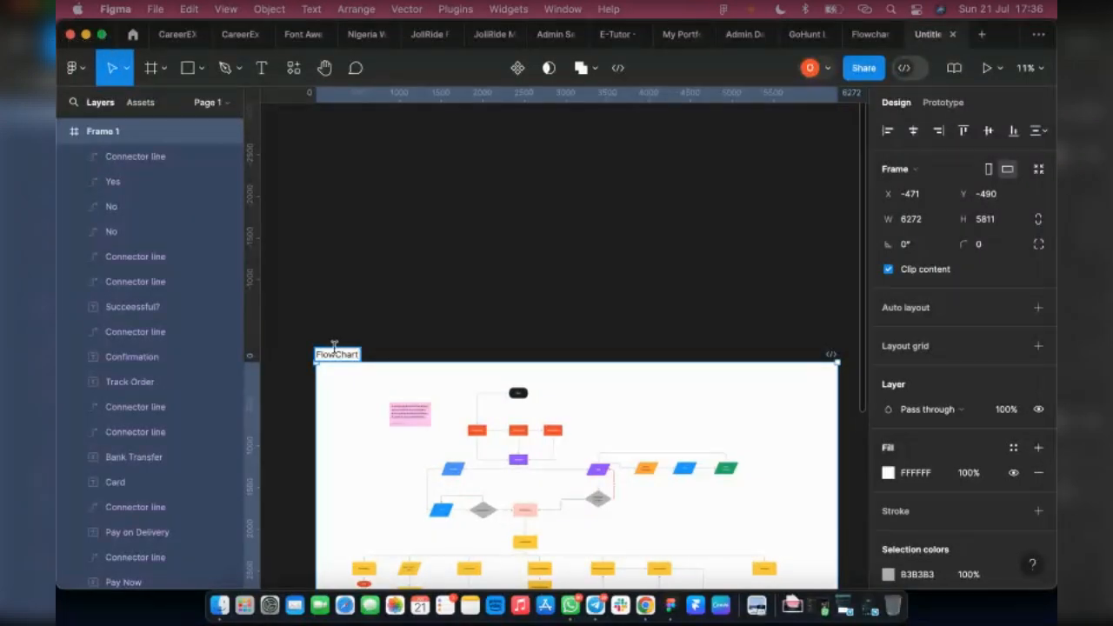
click(340, 282)
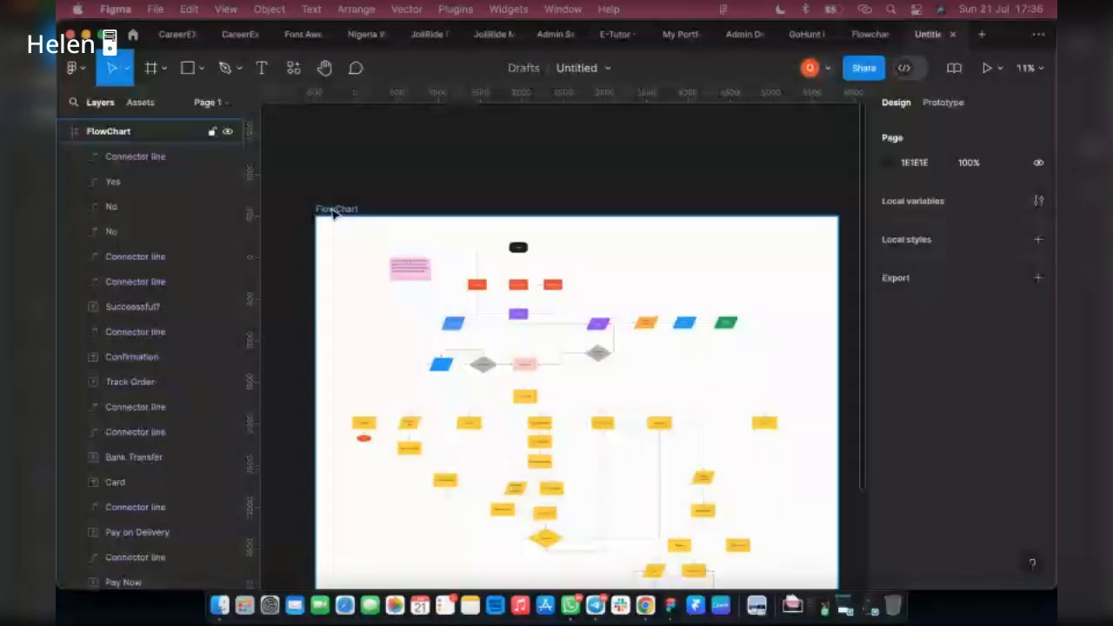
Step: Select the FlowChart frame, hide it and show it again
click(335, 210)
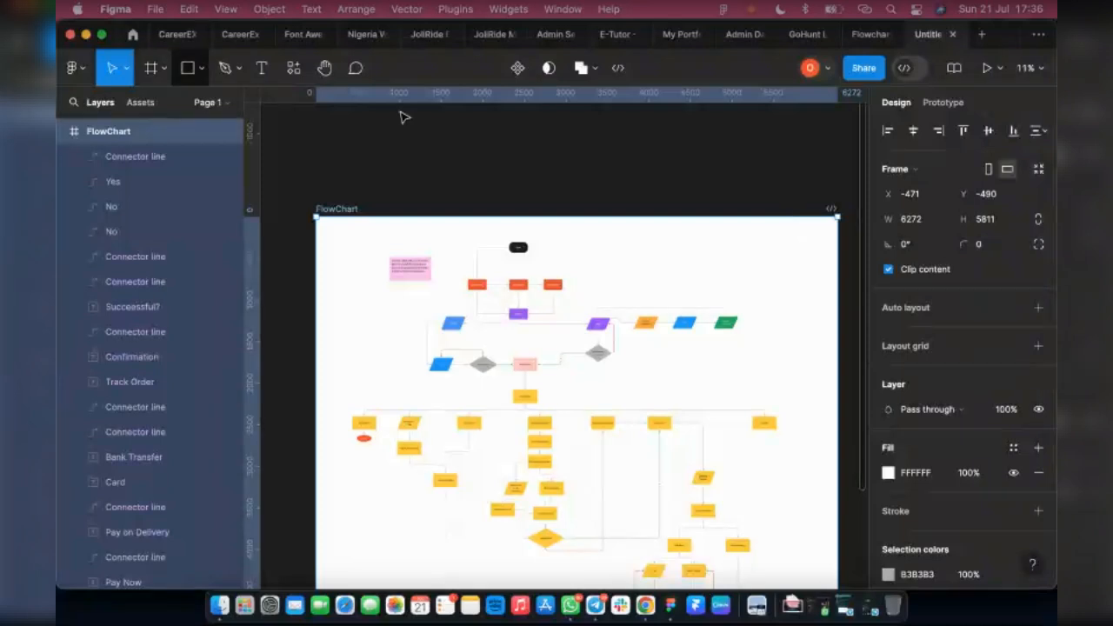
scroll(323, 154, down, 5)
scroll(383, 232, up, 3)
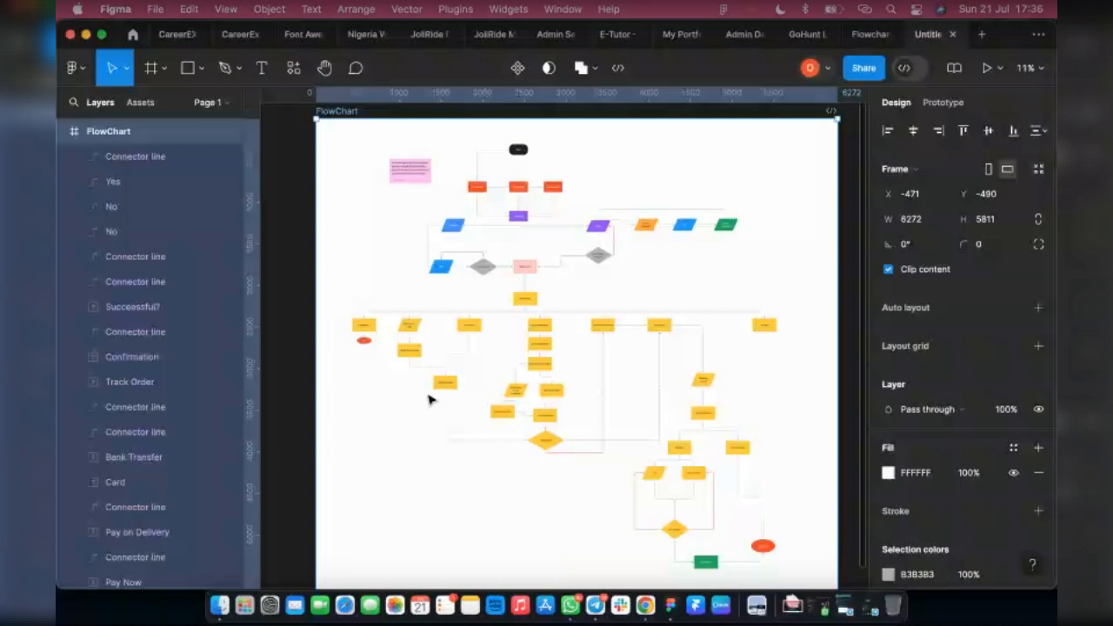
click(226, 133)
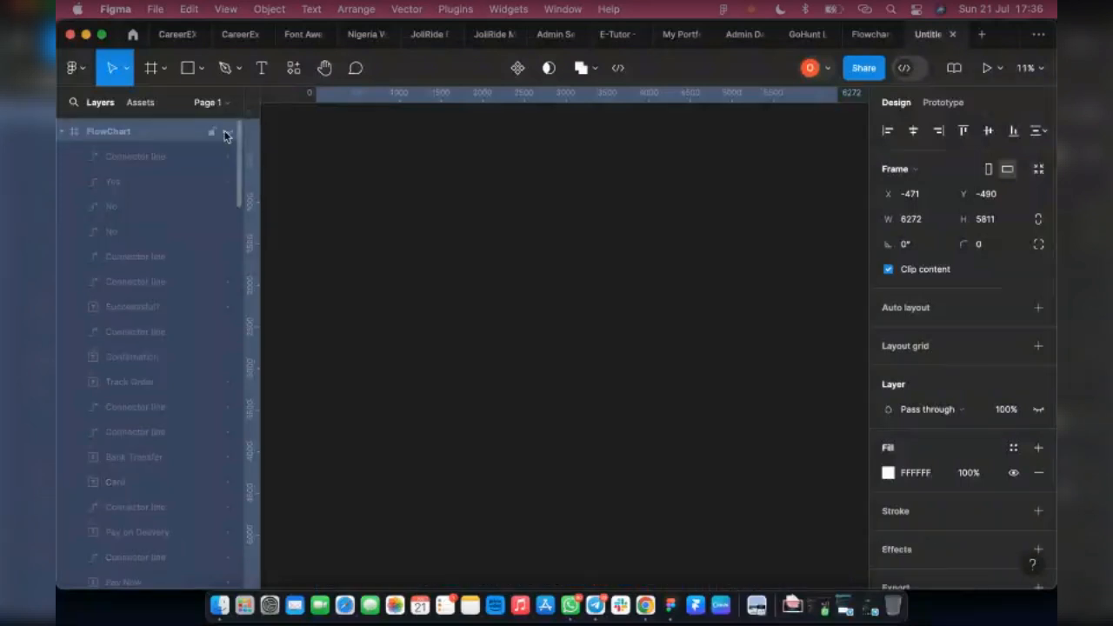
click(226, 134)
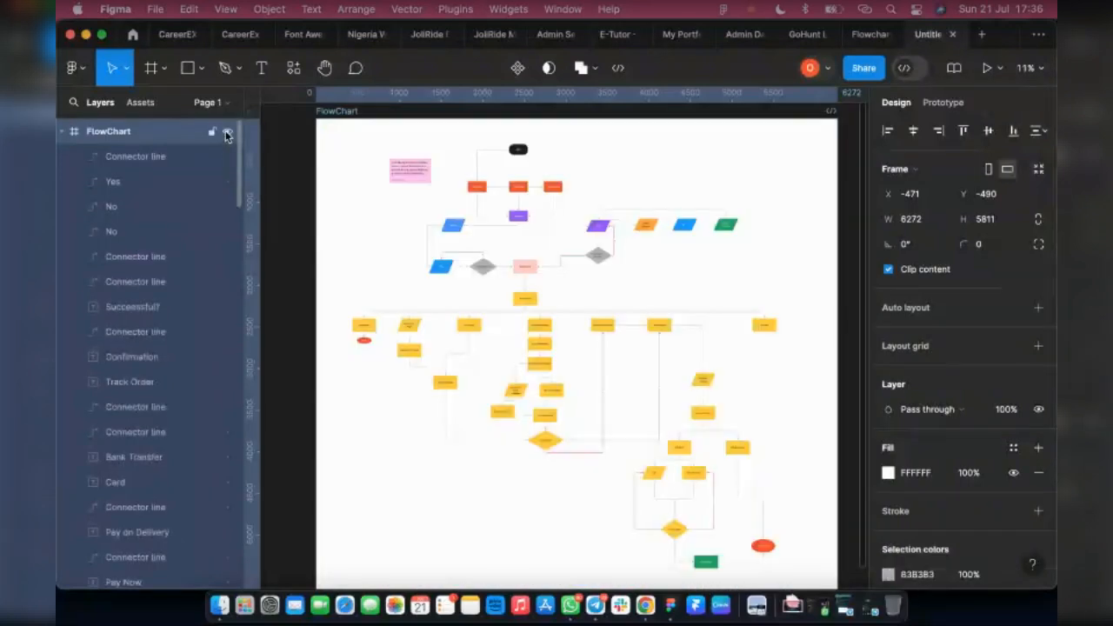
Step: Move the FlowChart frame leftward and slightly down on the canvas, to about X -1210, Y -462
scroll(424, 222, down, 2)
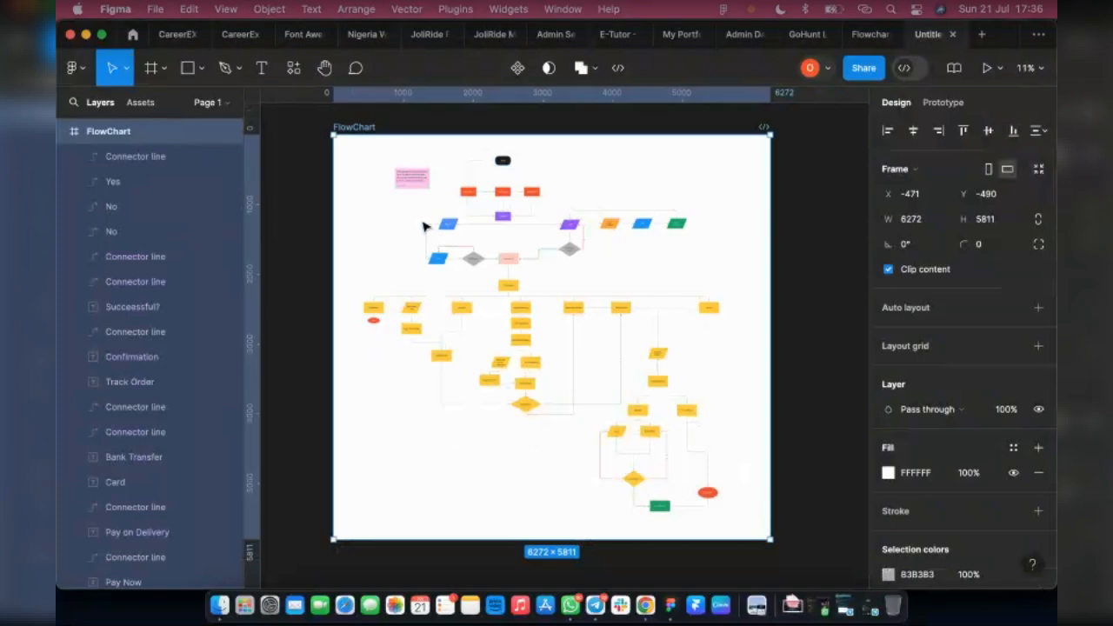
scroll(423, 222, down, 2)
drag(371, 167, 330, 171)
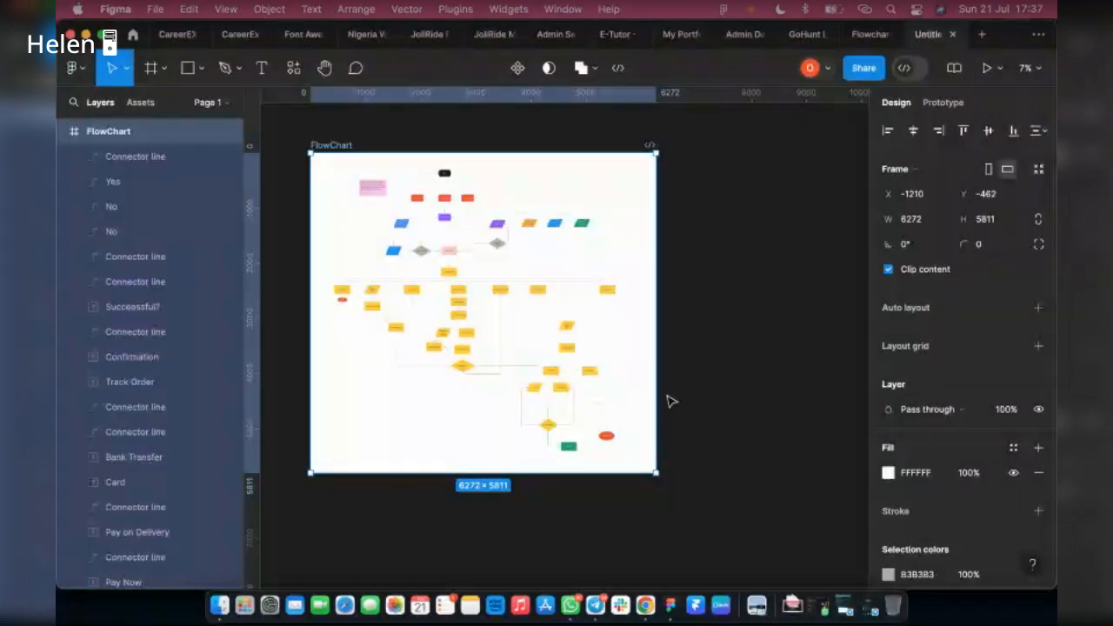
Step: Switch to Chrome and search Google Images in a new tab for "lo-fi wireframe figma"
scroll(514, 411, right, 3)
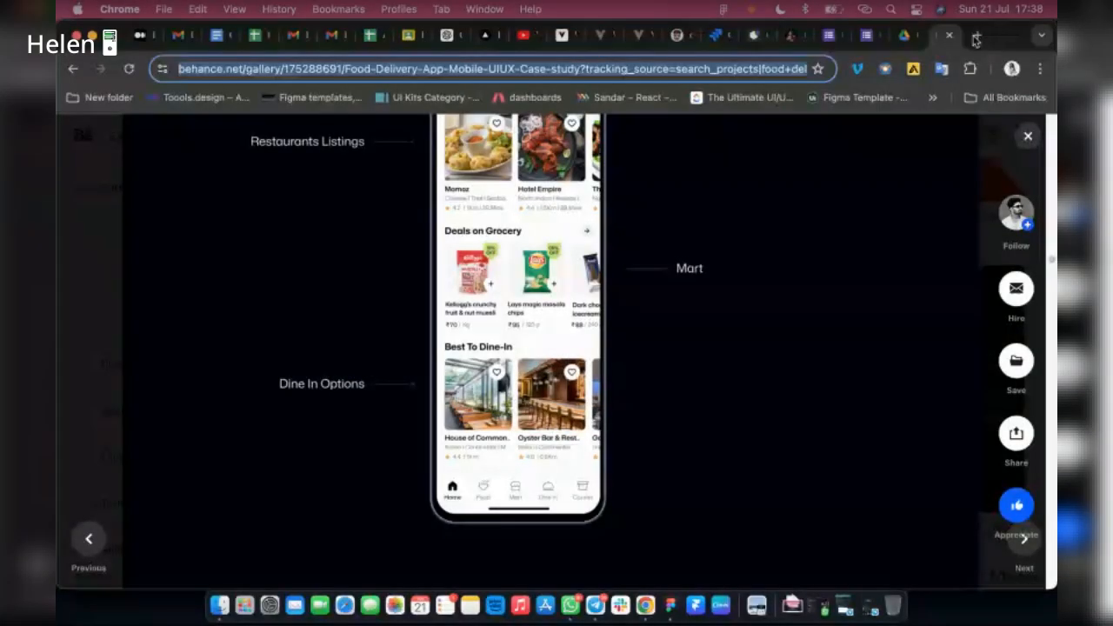
click(977, 36)
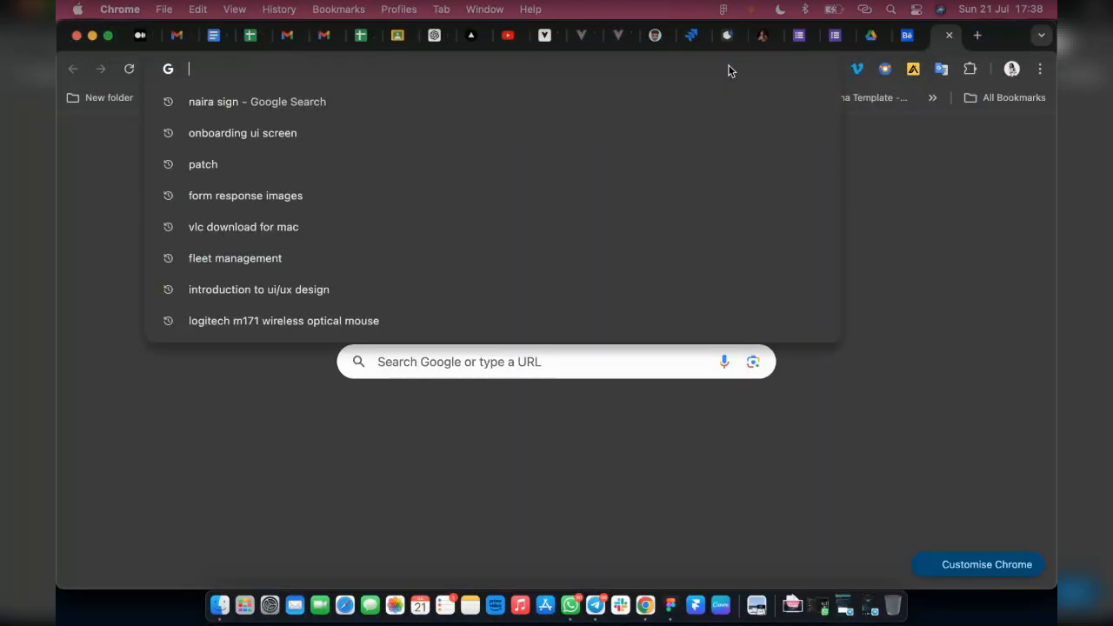
text(low)
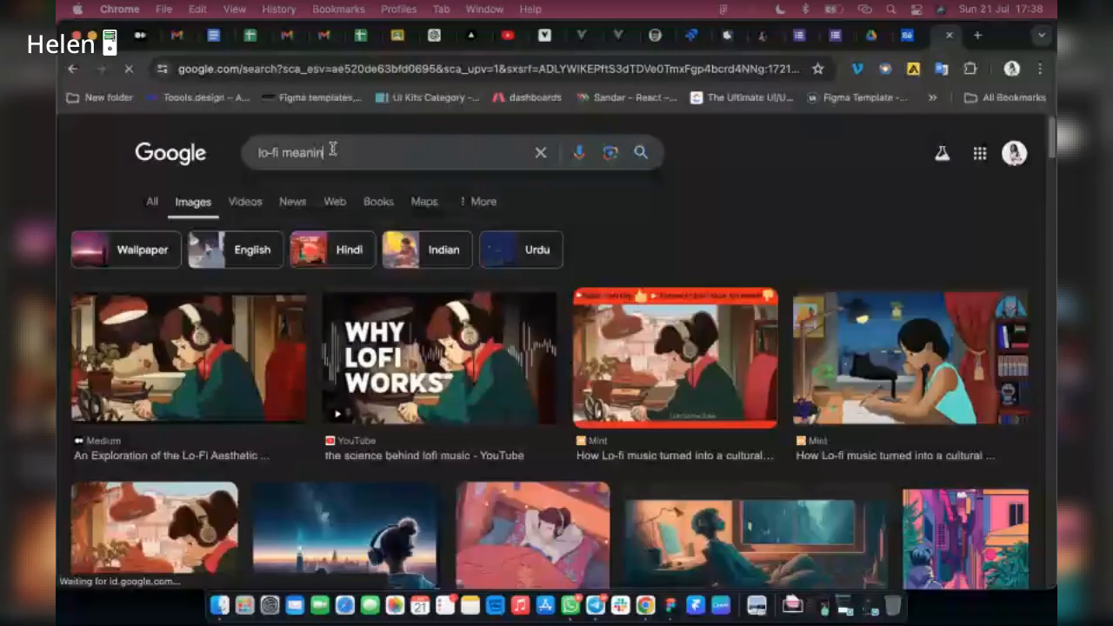
key(BackSpace)
key(BackSpace)
key(BackSpace)
key(BackSpace)
key(BackSpace)
key(BackSpace)
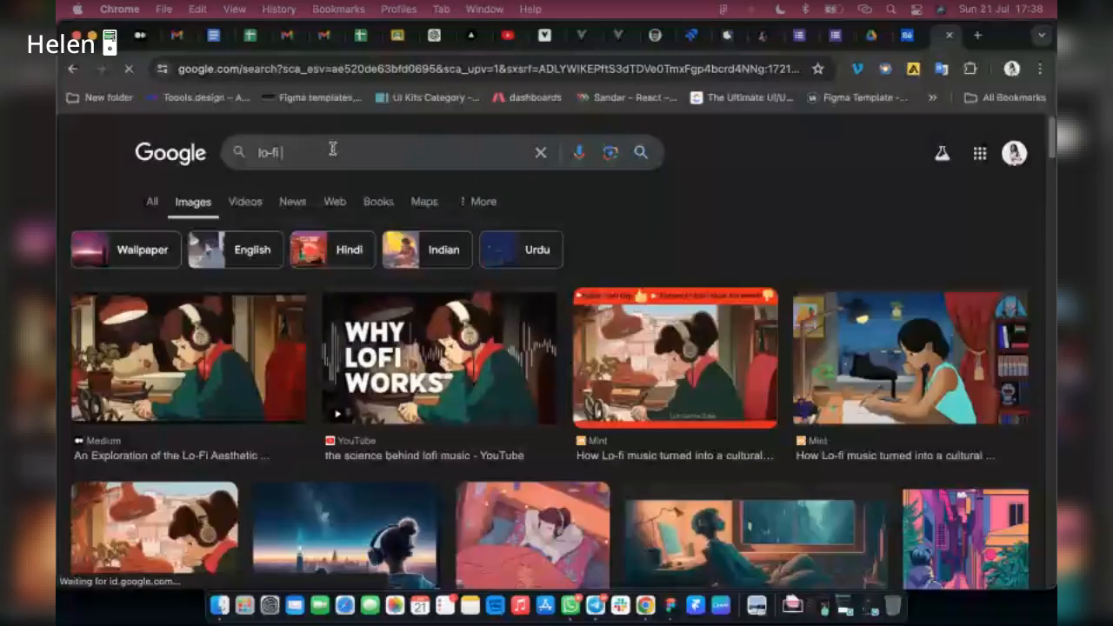
text(wireframe figma)
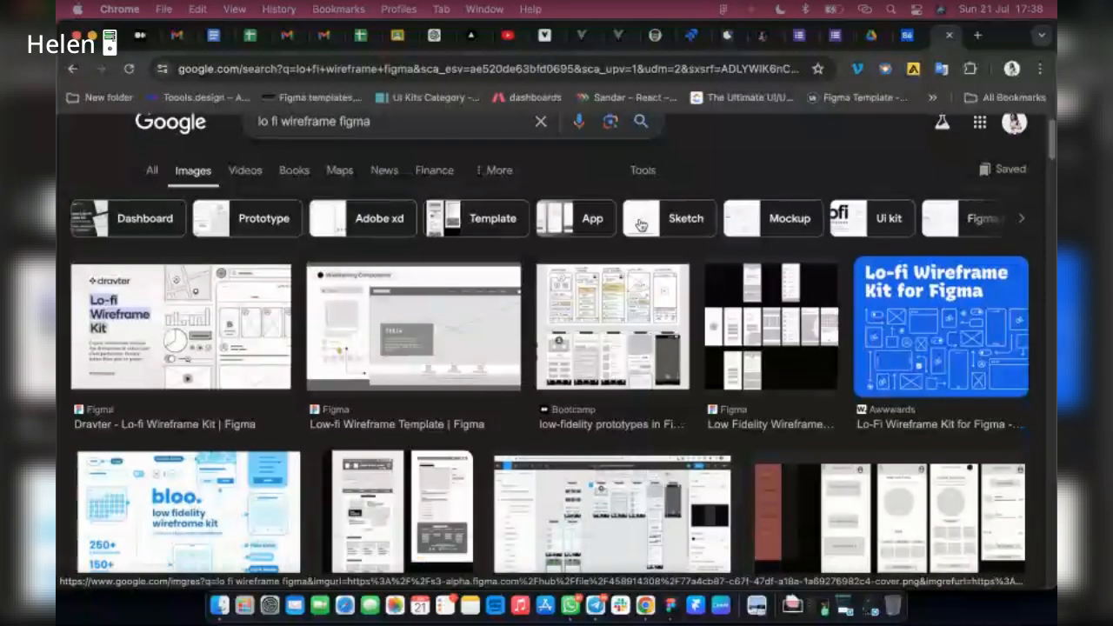
Step: Narrow the image results to Sketch and browse them for the hand-drawn Wireframe Kits image from UI/UX Assets
click(641, 225)
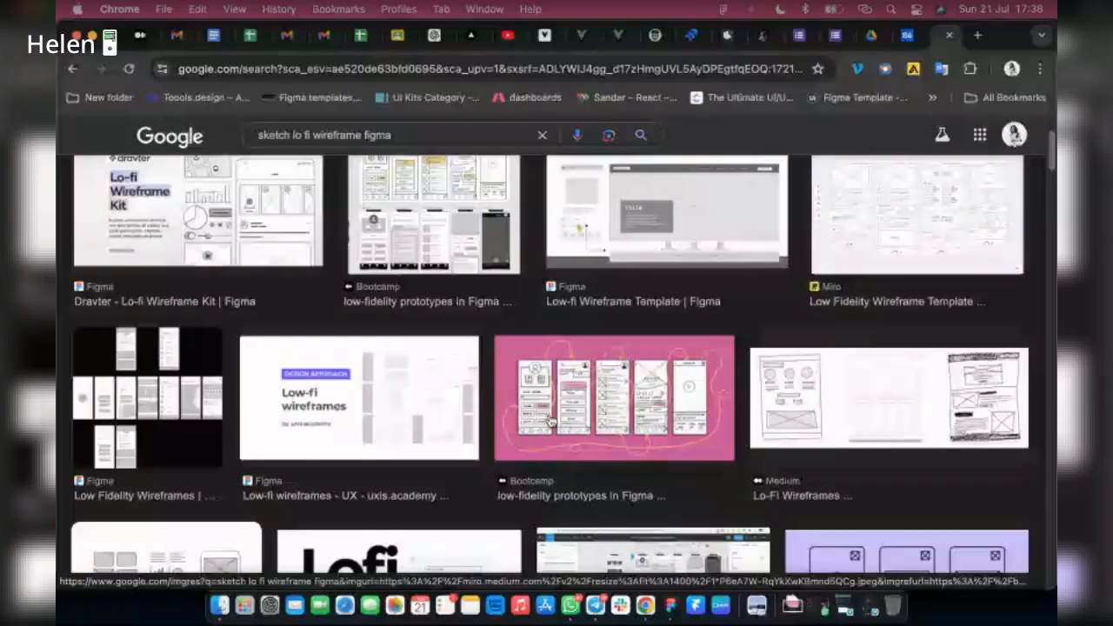
scroll(549, 421, down, 3)
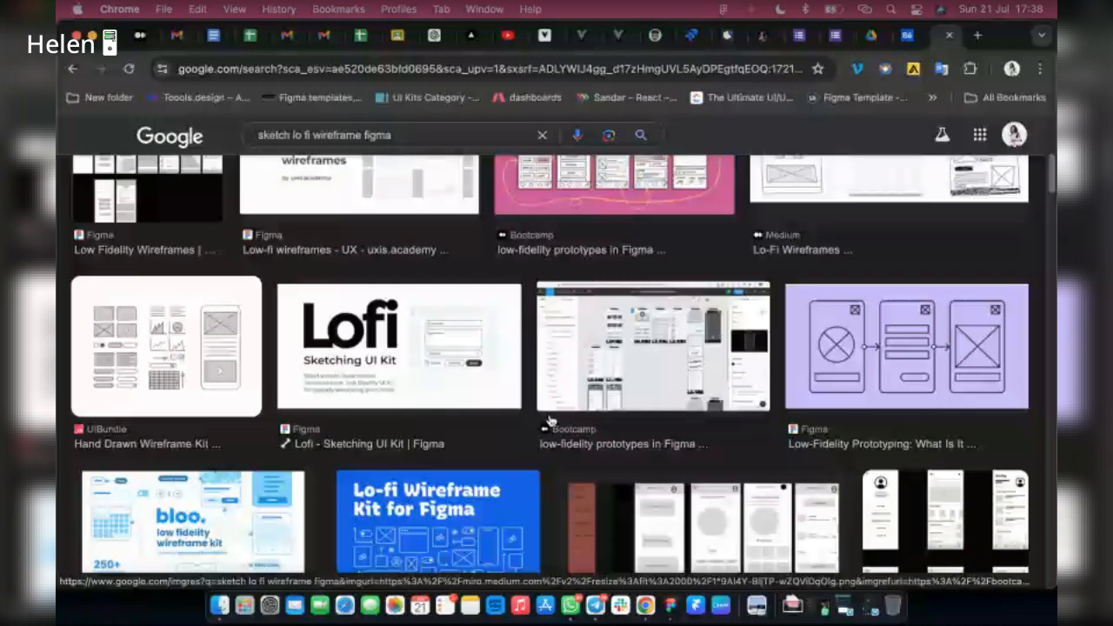
scroll(550, 421, down, 5)
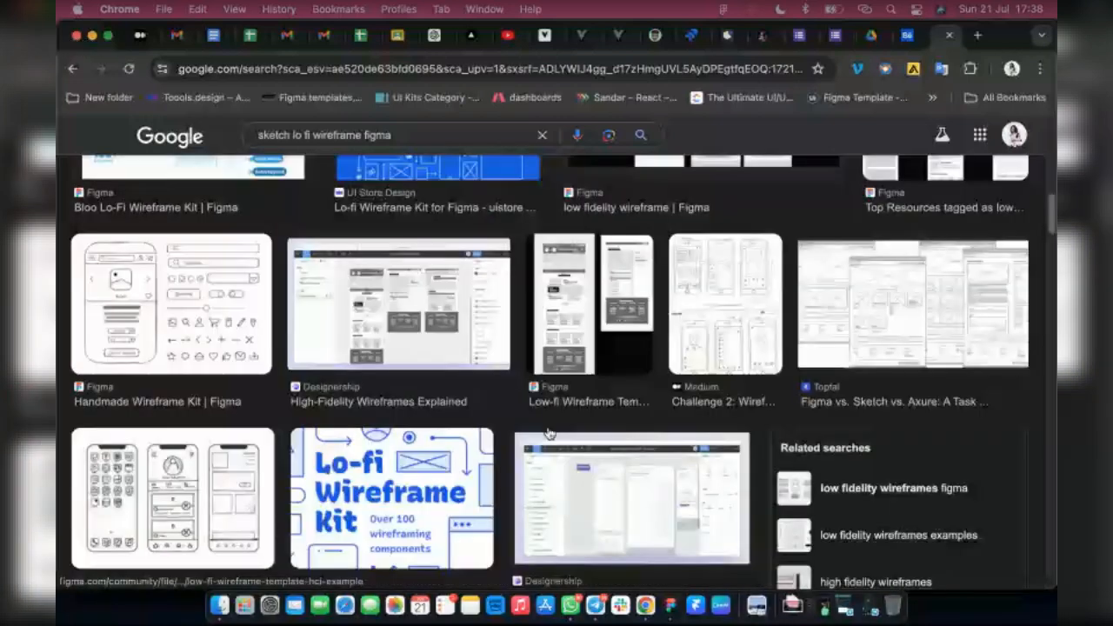
scroll(539, 405, up, 1)
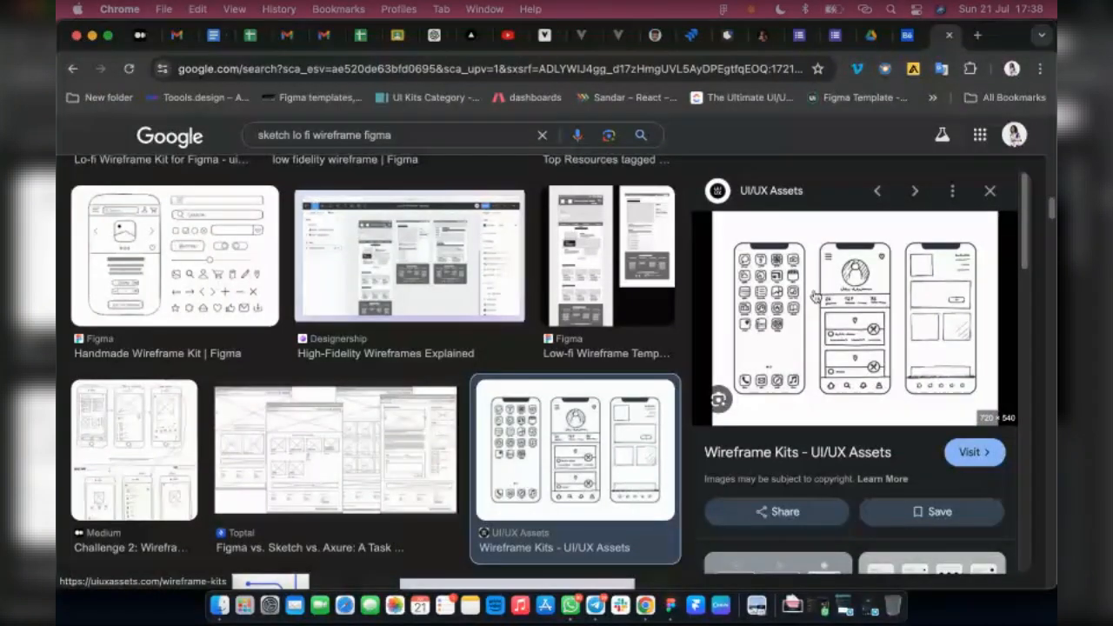
Step: Save the Wireframe Kits image to the Downloads folder under its suggested printable-wireframe-templates name
right_click(814, 296)
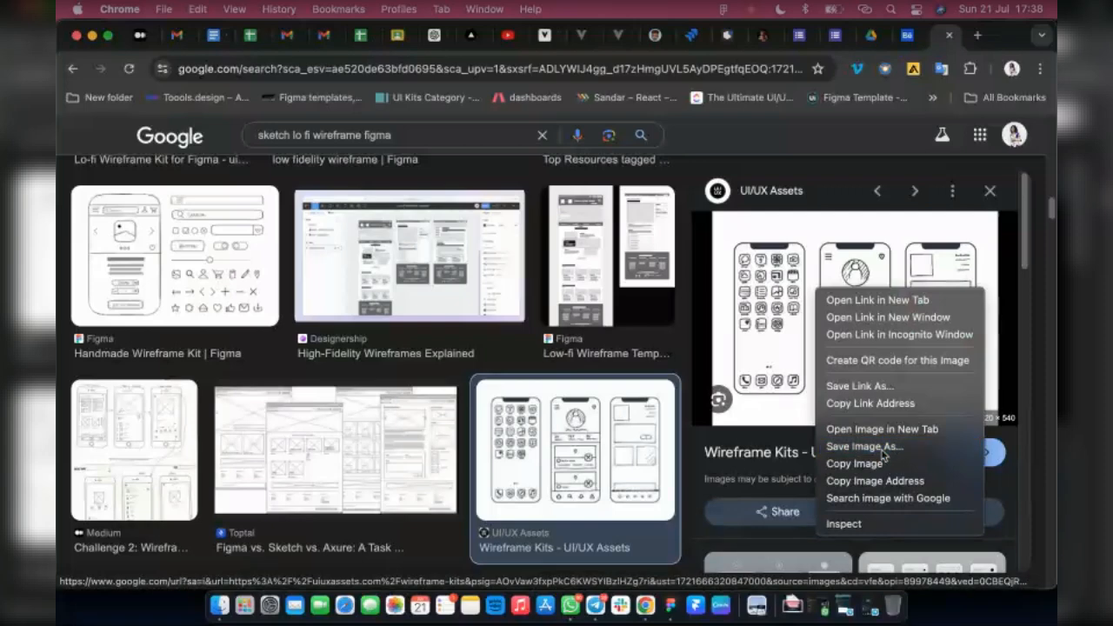
click(883, 451)
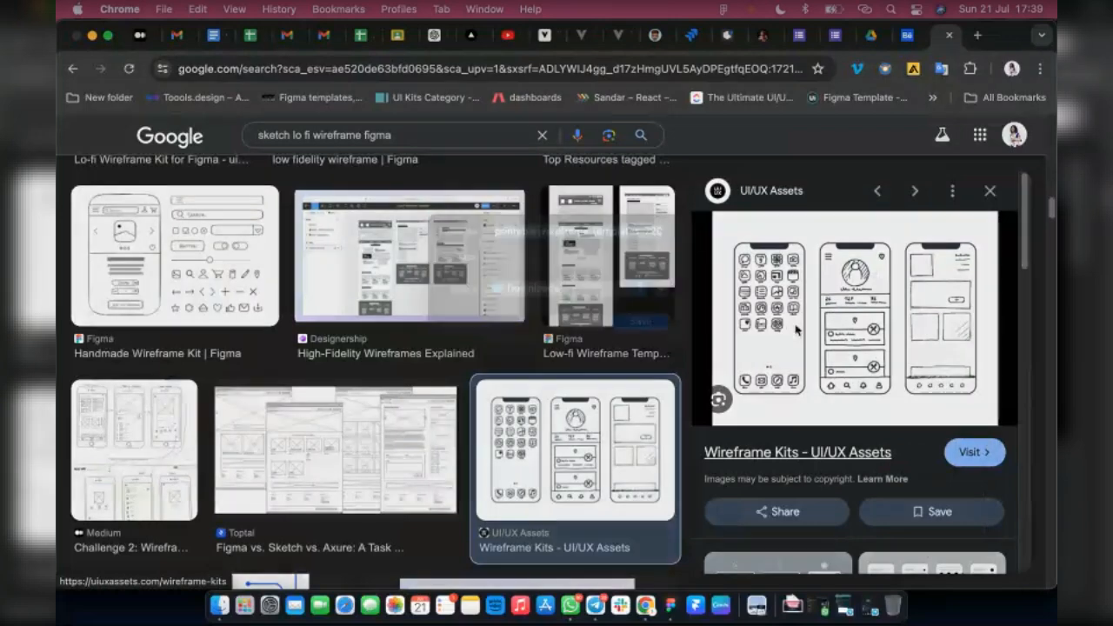
right_click(799, 327)
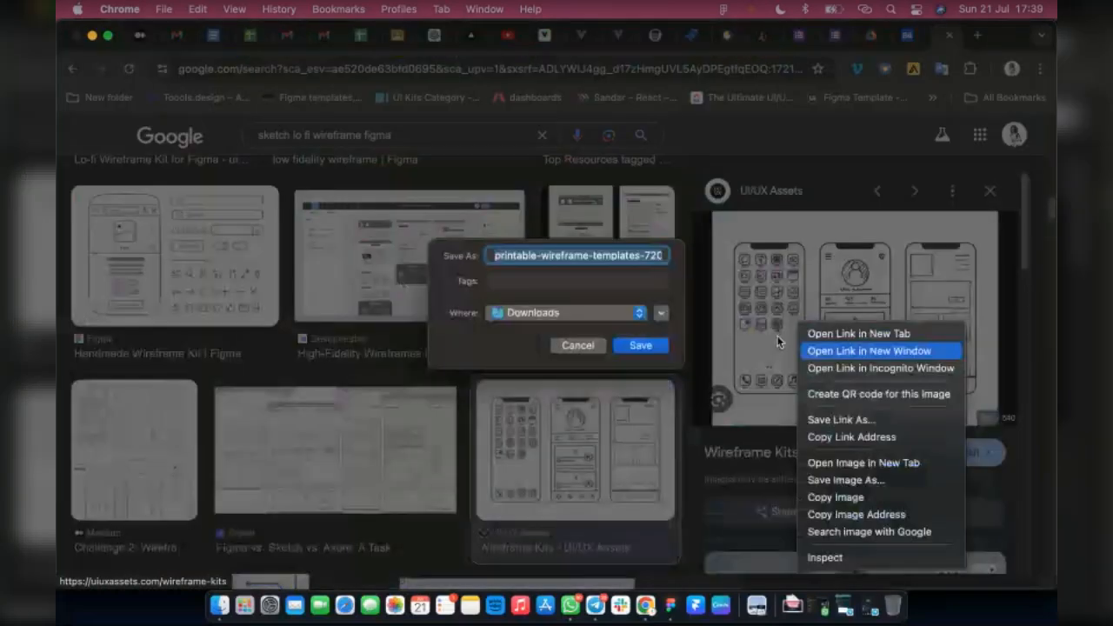
click(633, 352)
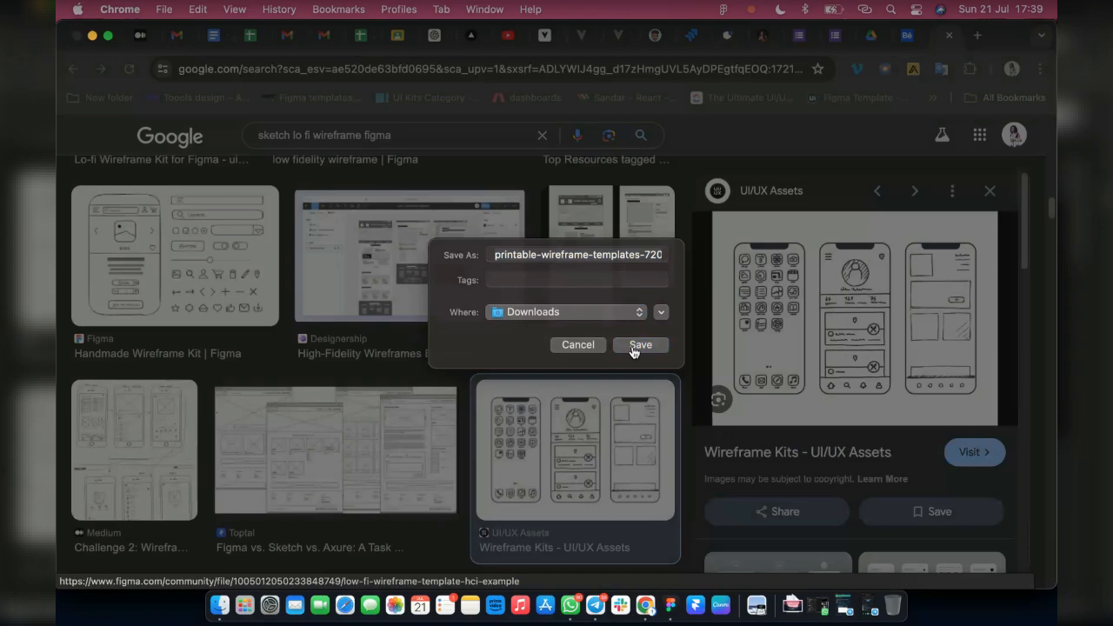
click(633, 348)
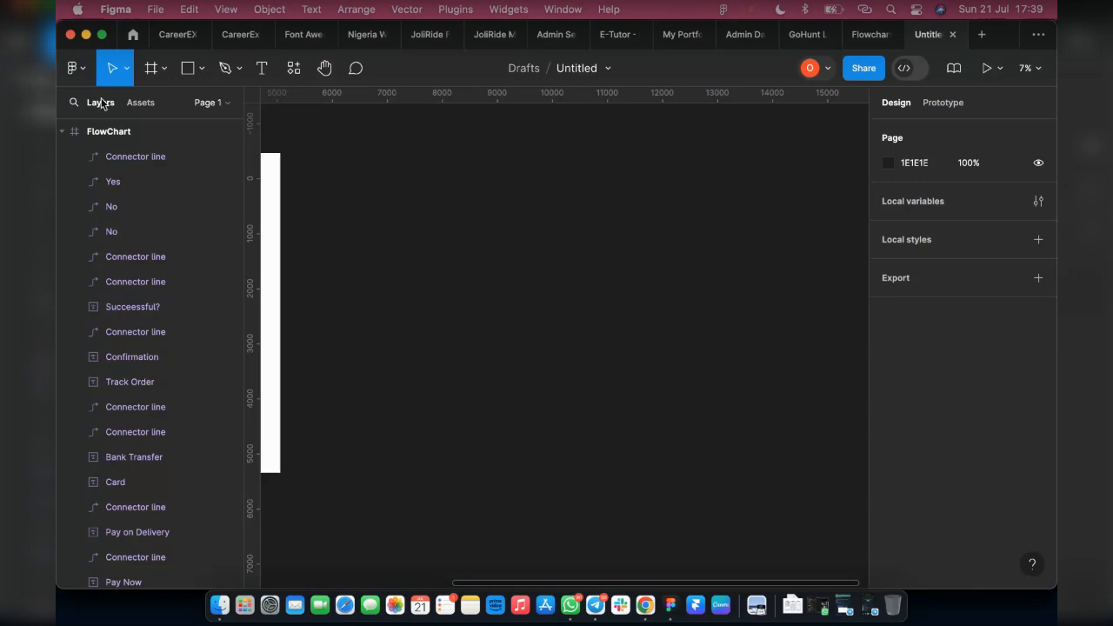
Step: Switch to Figma and place printable-wireframe-templates-720x.jpg from Downloads on the empty canvas beside the FlowChart frame
click(185, 68)
click(202, 69)
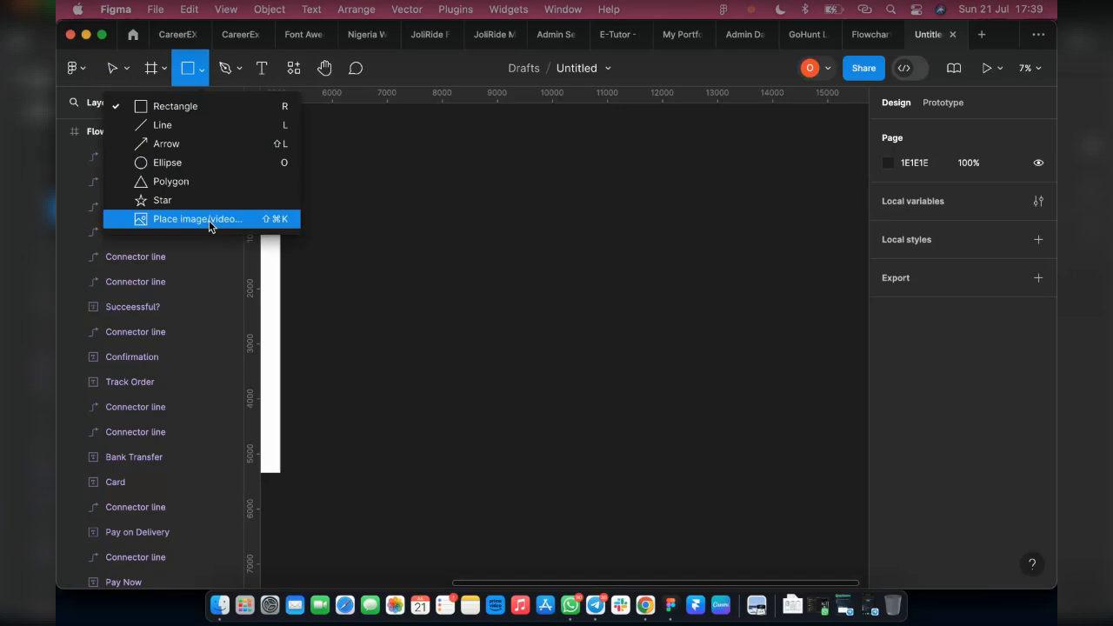
key(Escape)
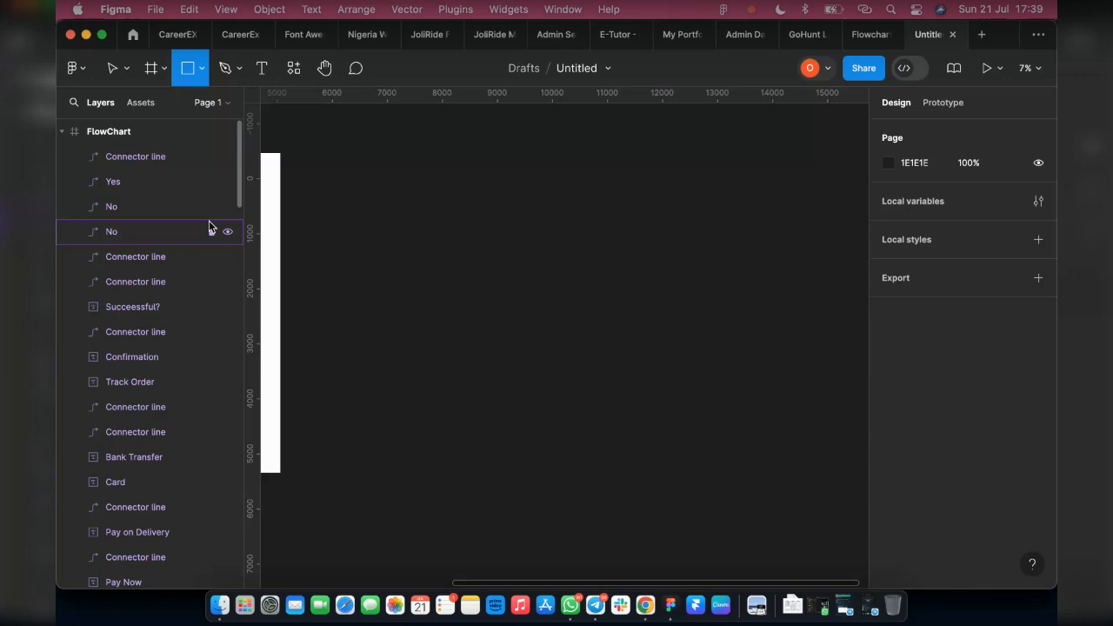
key(super+shift+k)
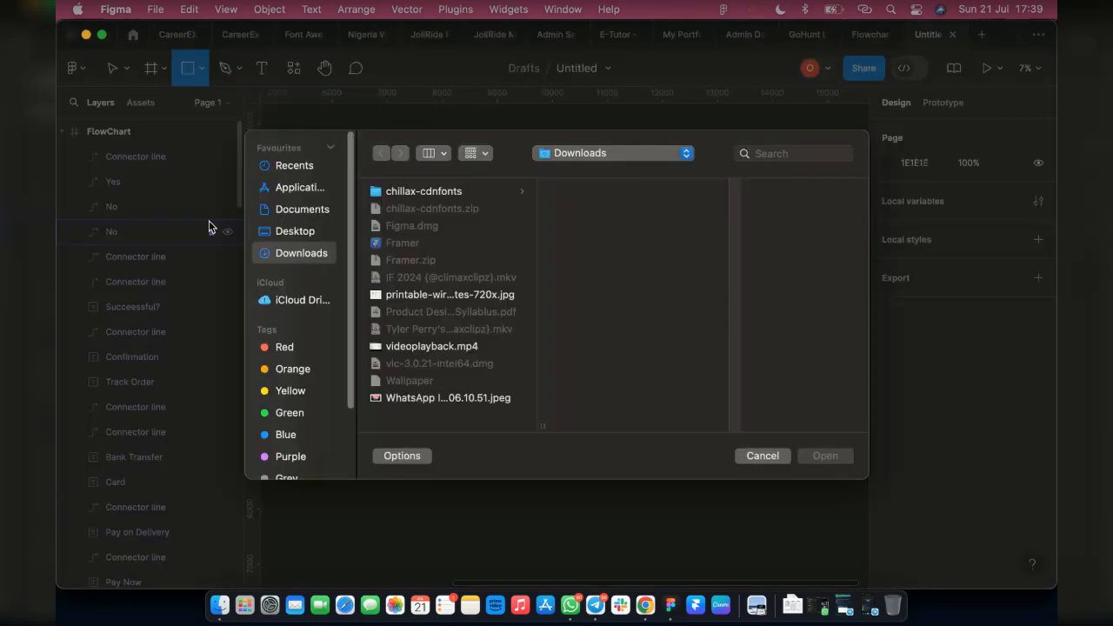
click(424, 296)
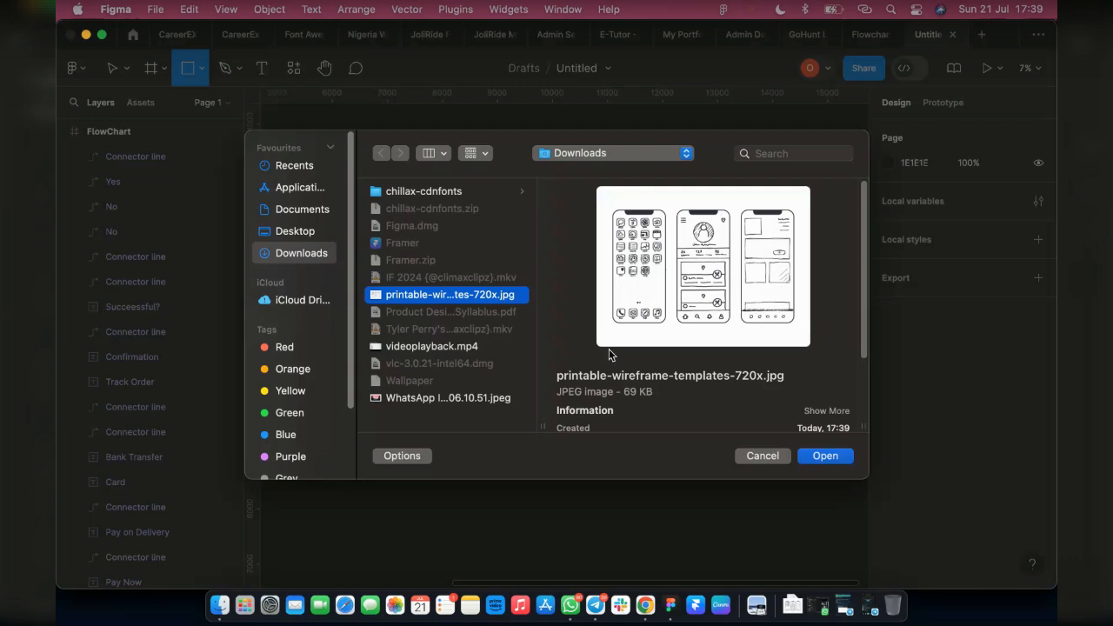
click(829, 456)
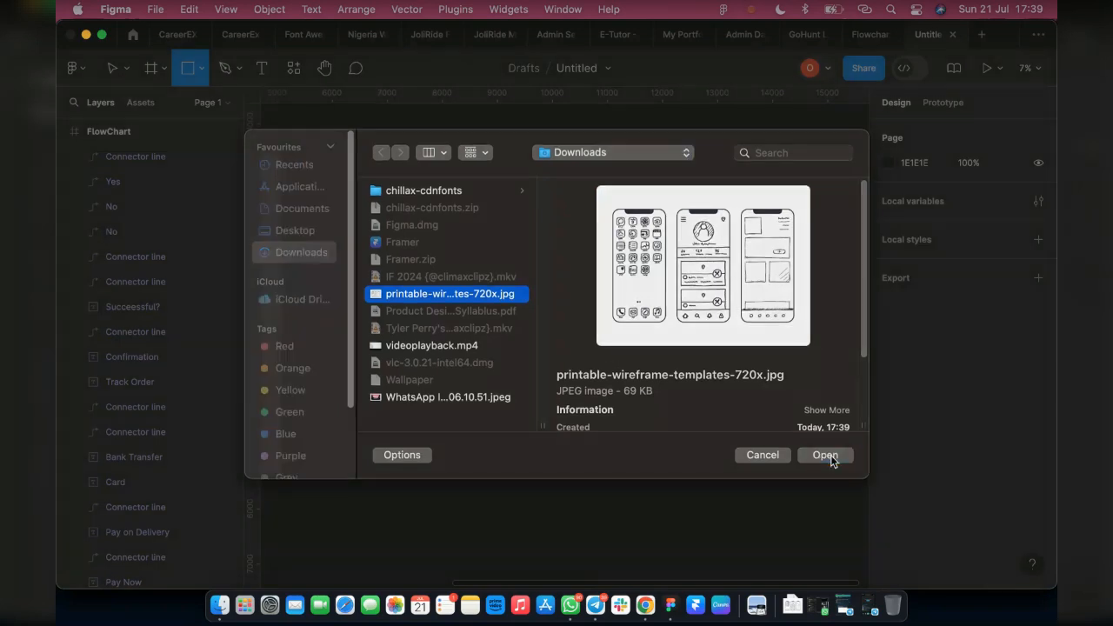
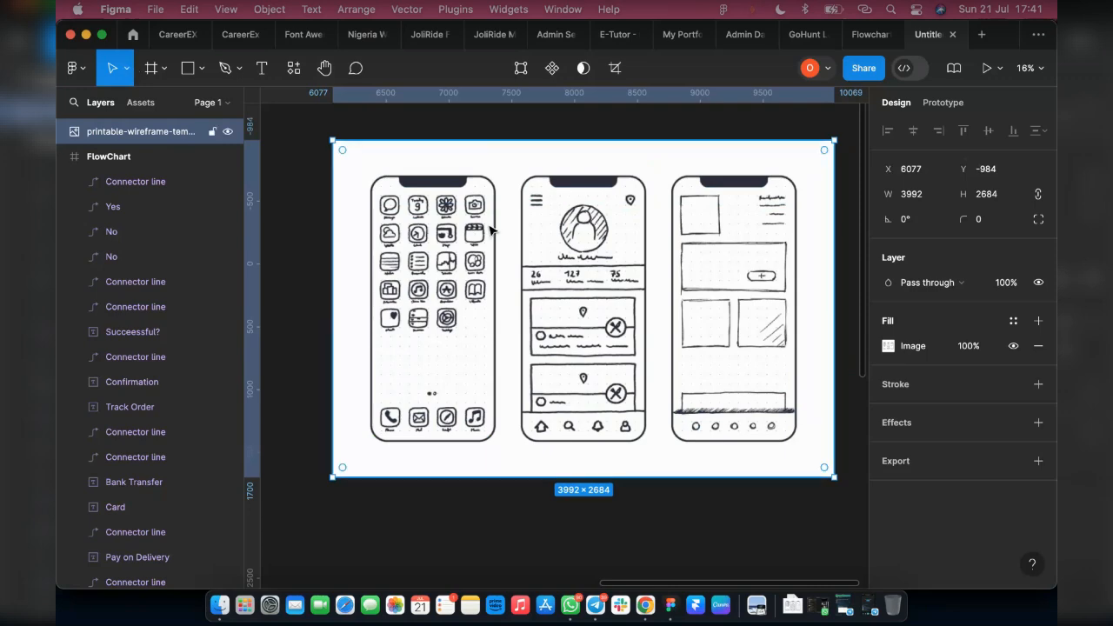
Step: Undo the last size changes of the wireframe image and enlarge it proportionally with the Scale tool to about 3188 × 2391
key(super+z)
key(super+z)
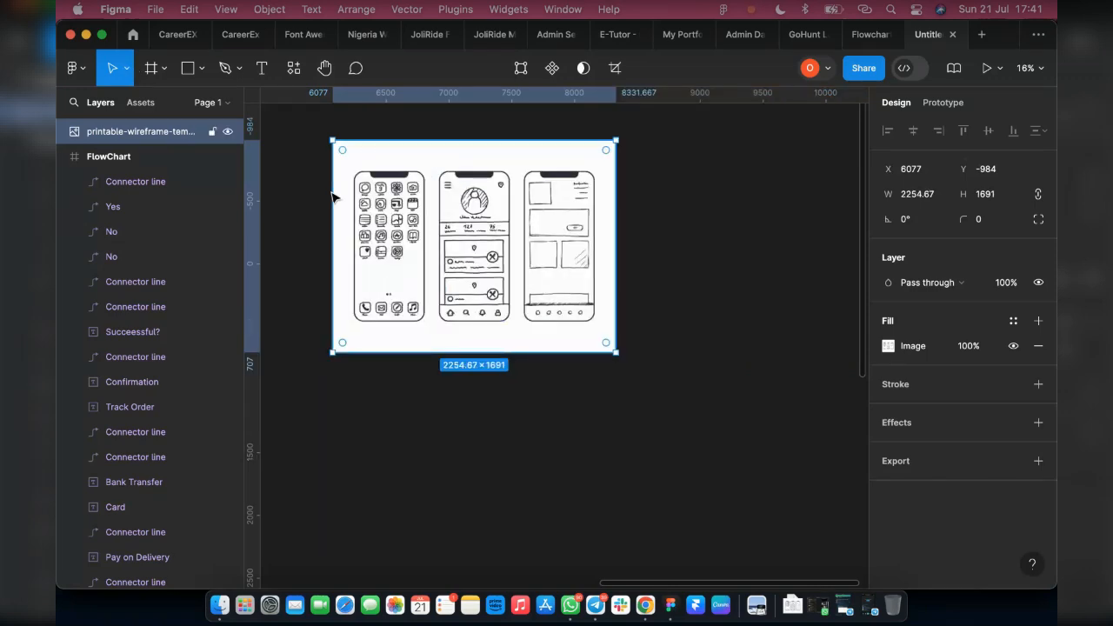
key(k)
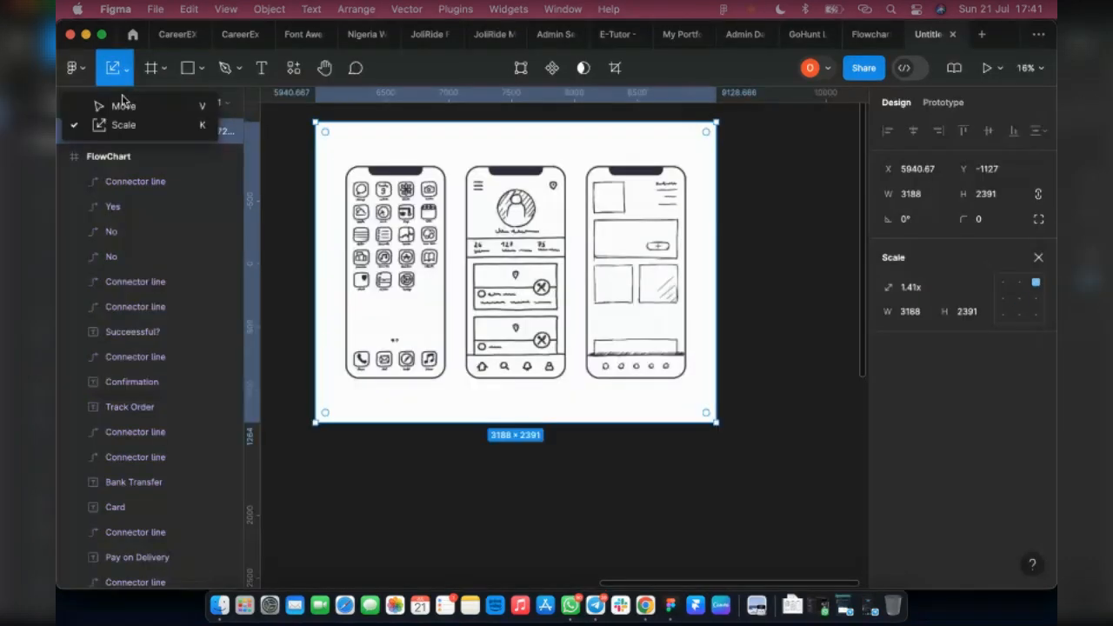
click(123, 105)
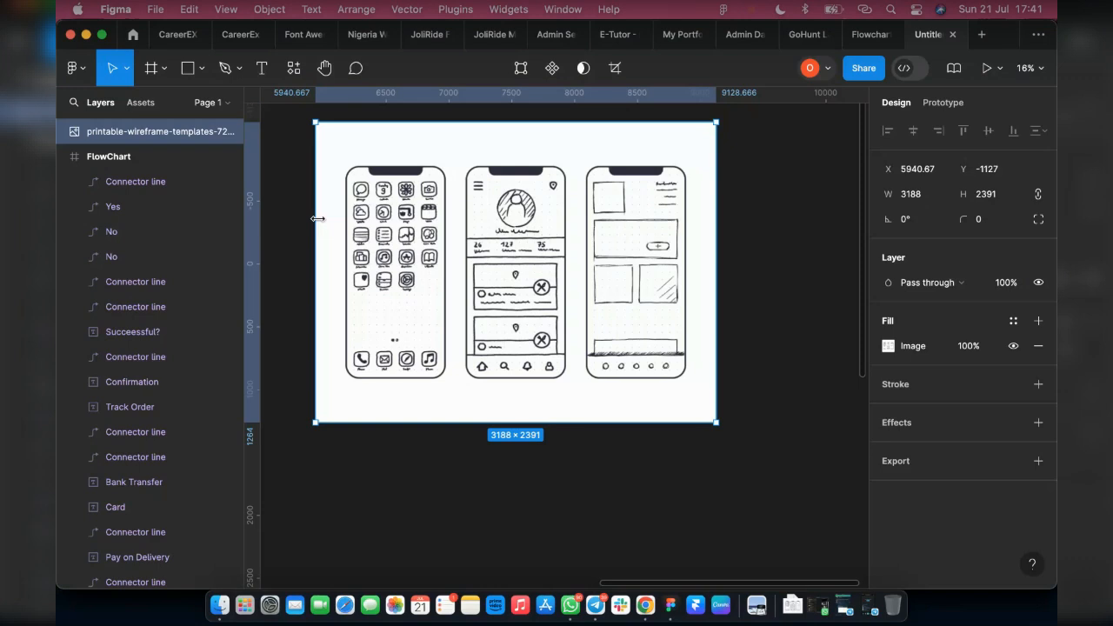
Step: Shift the wireframe image on the canvas and enlarge it proportionally with the Move tool to about 3885 × 2914
drag(382, 215, 469, 233)
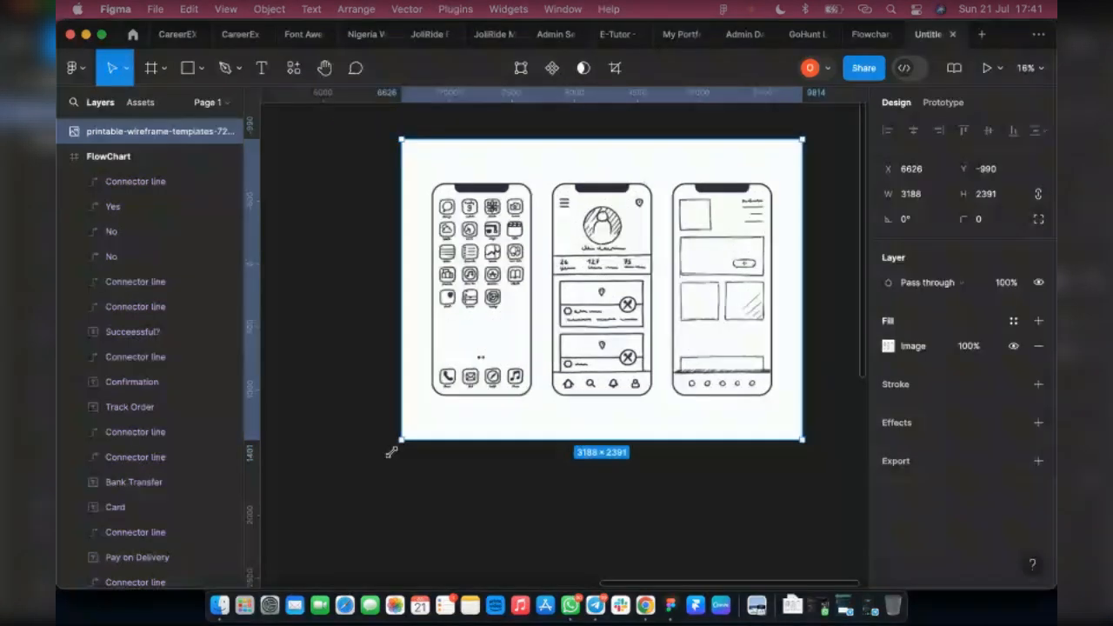
drag(391, 453, 309, 513)
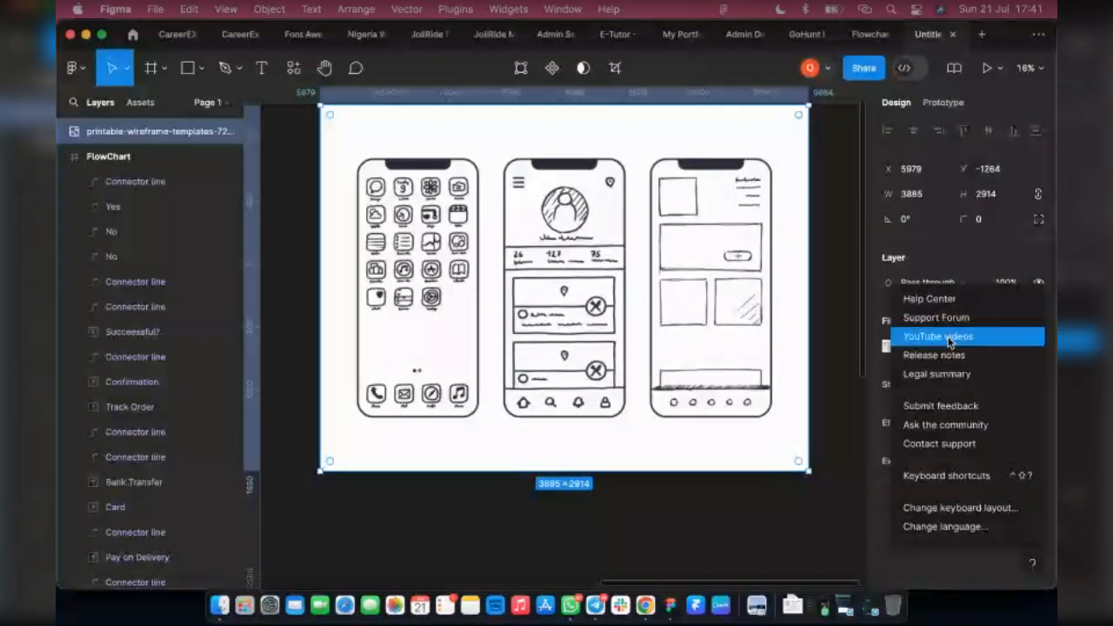
Step: Examine the keyboard shortcuts reference, including the Tools, Arrange and Components categories and the keyboard layout choices, keeping U.S. QWERTY
click(982, 477)
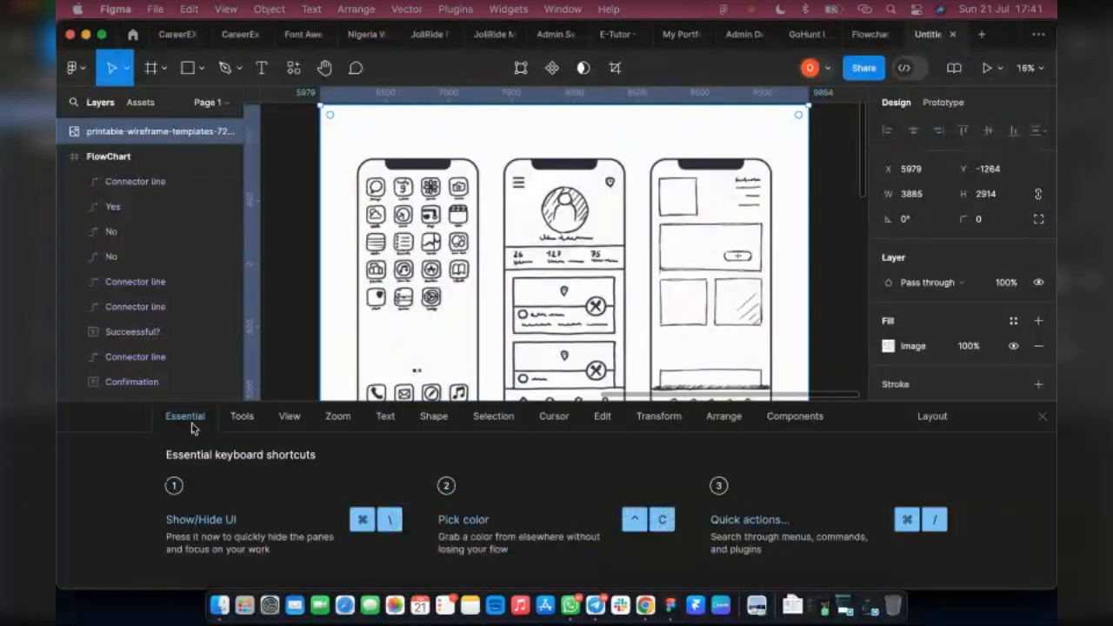
click(243, 416)
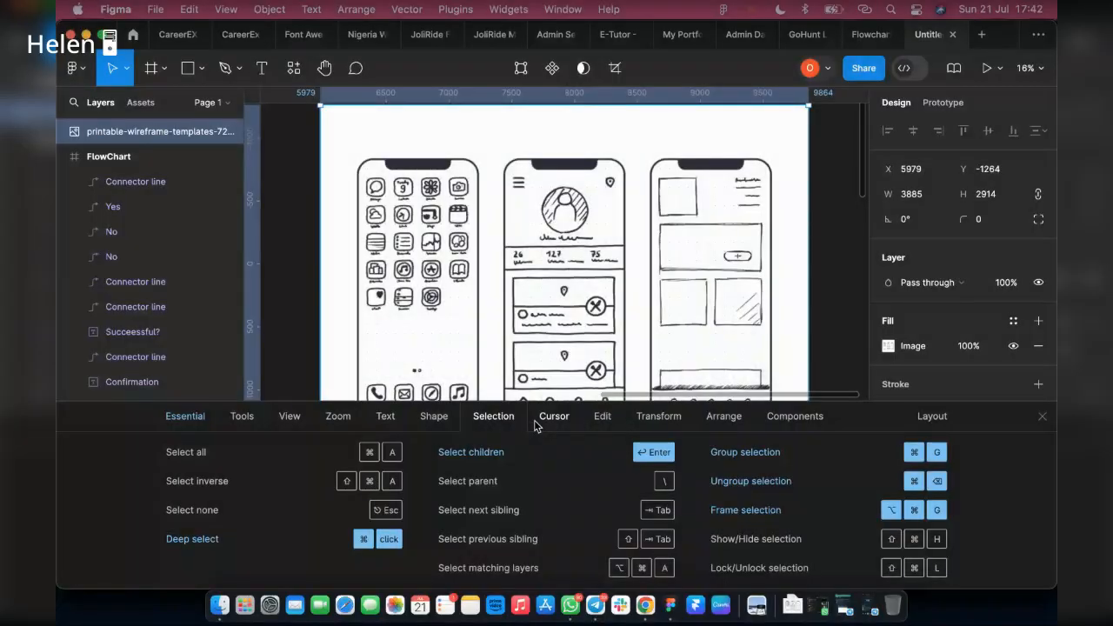
click(731, 419)
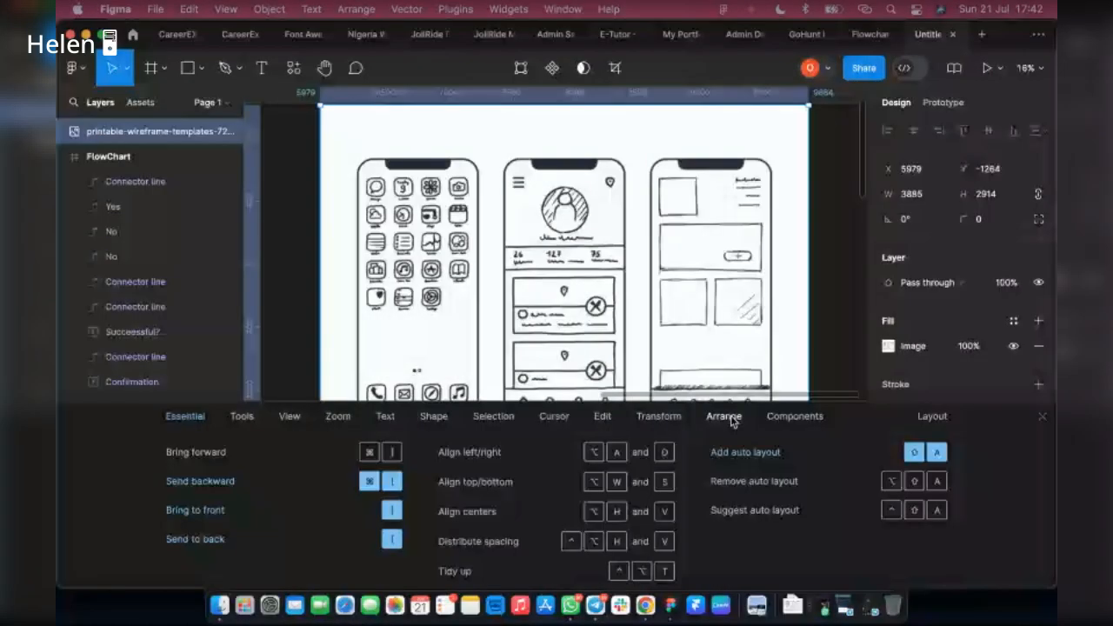
click(795, 417)
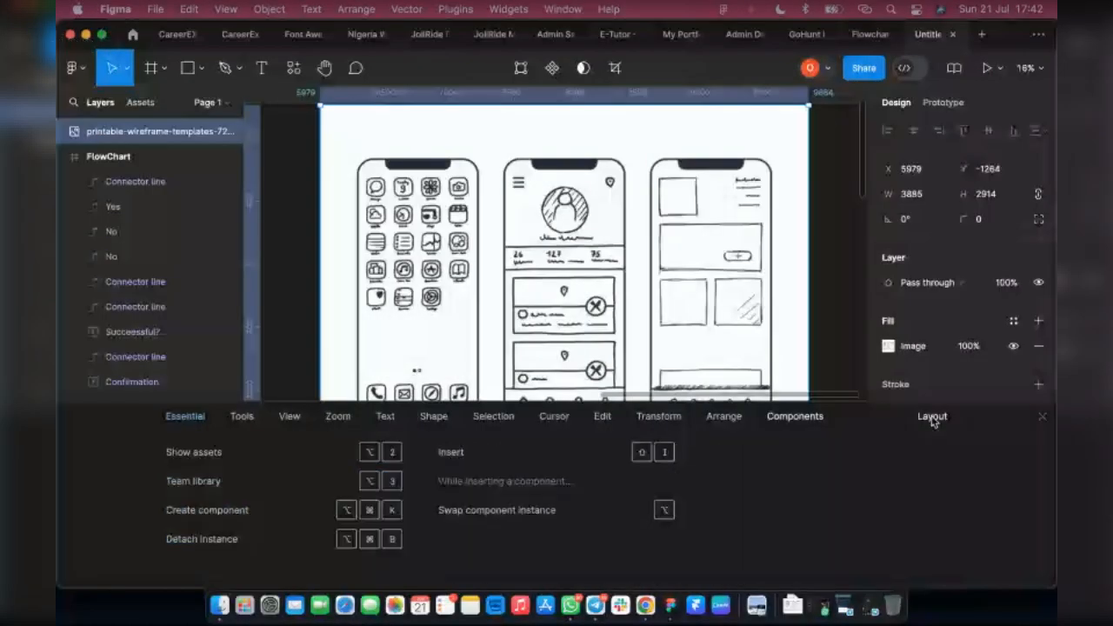
click(932, 418)
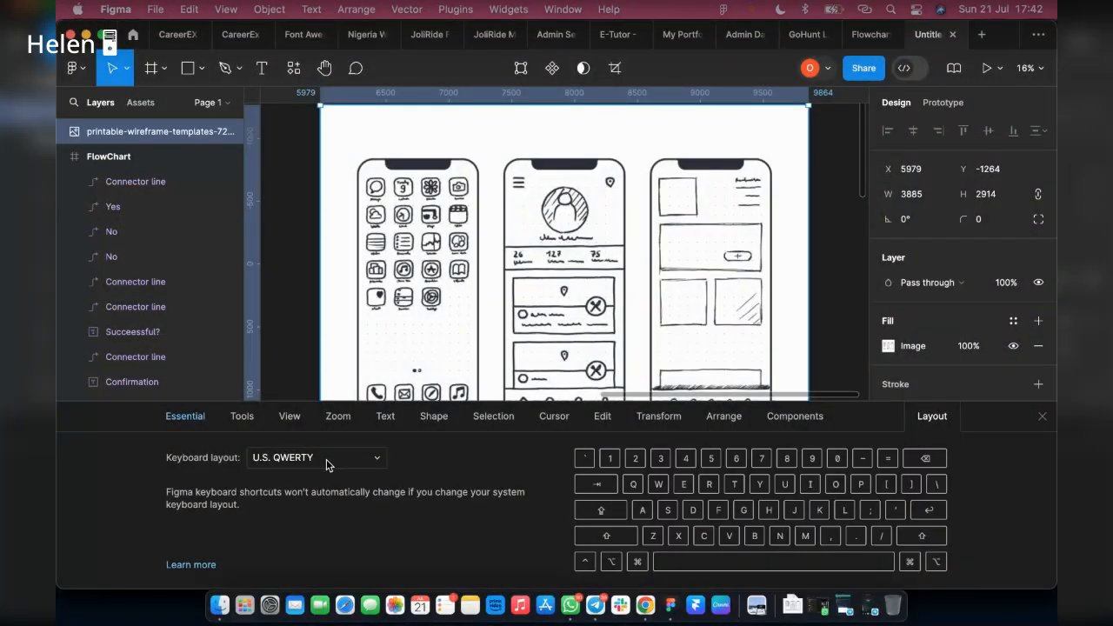
click(292, 458)
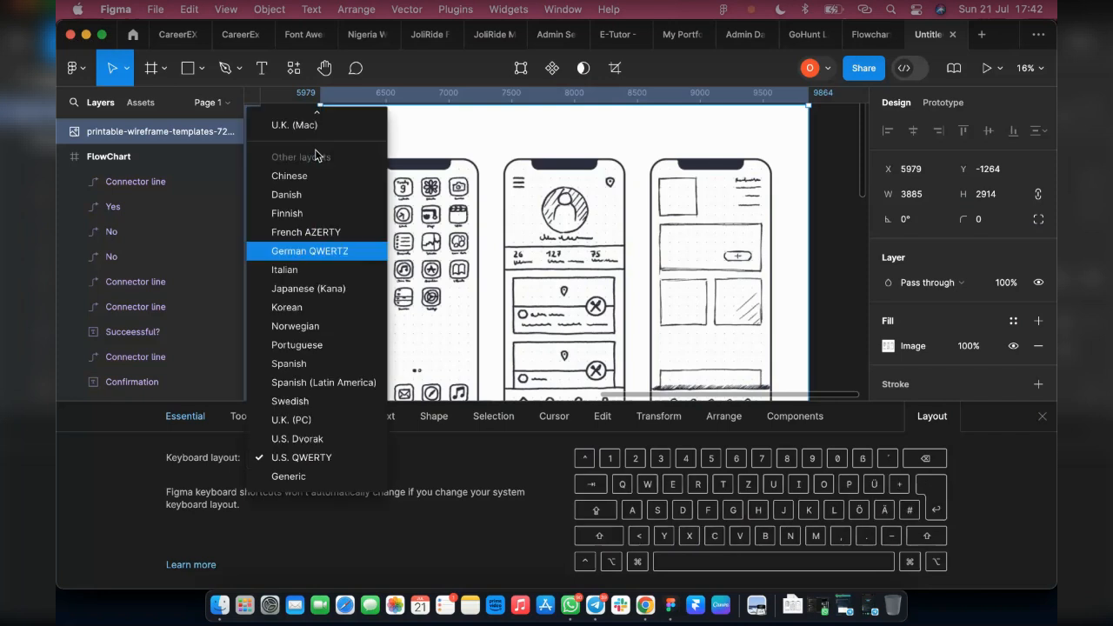
click(329, 458)
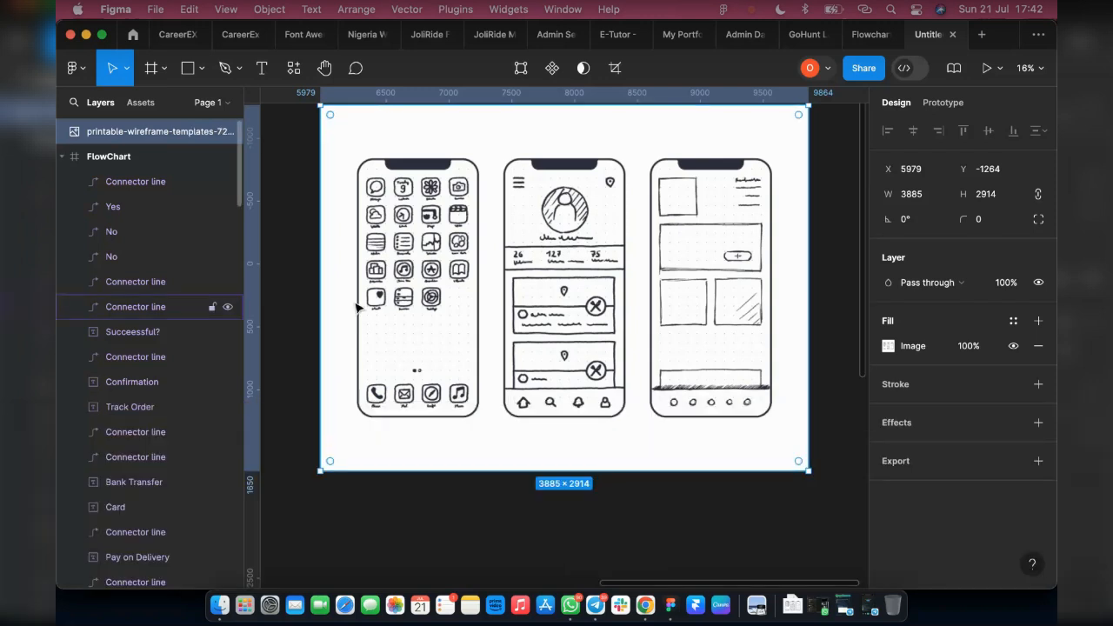
Step: Move the wireframe image next to the FlowChart frame with their upper edges roughly level, at about X 5553, Y -470, and deselect it
scroll(585, 360, down, 5)
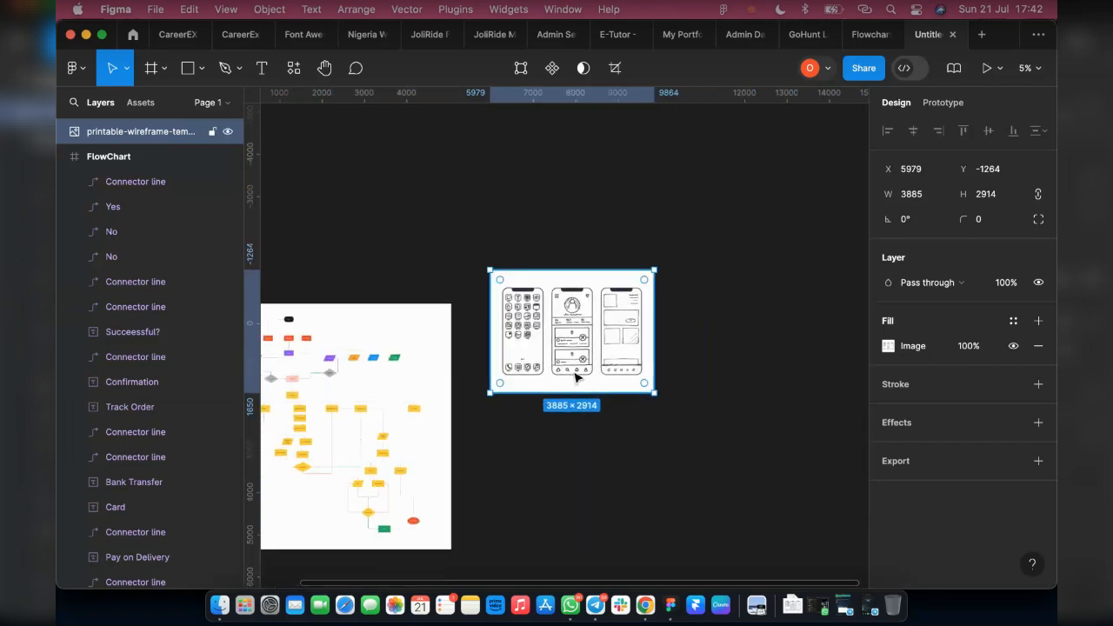
drag(572, 376, 543, 372)
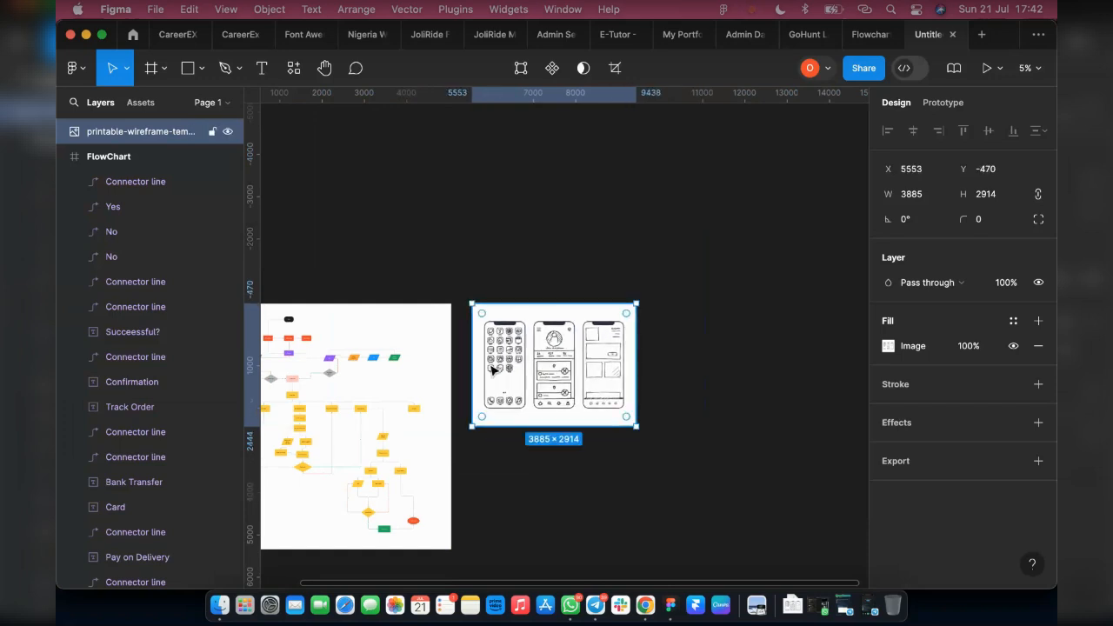
click(432, 276)
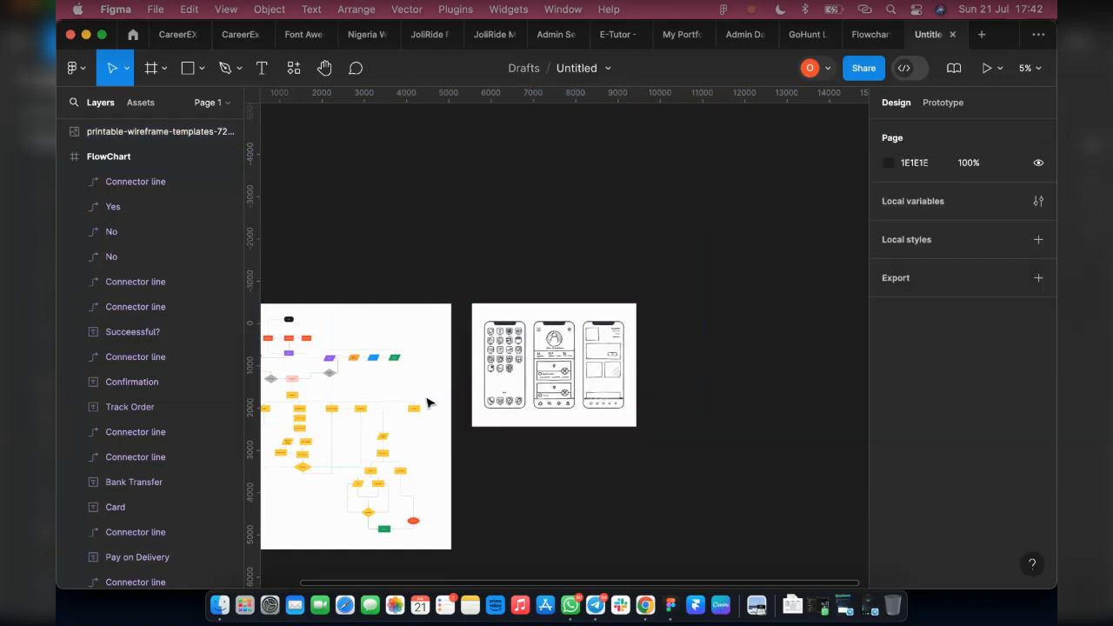
scroll(430, 402, left, 5)
scroll(510, 313, up, 5)
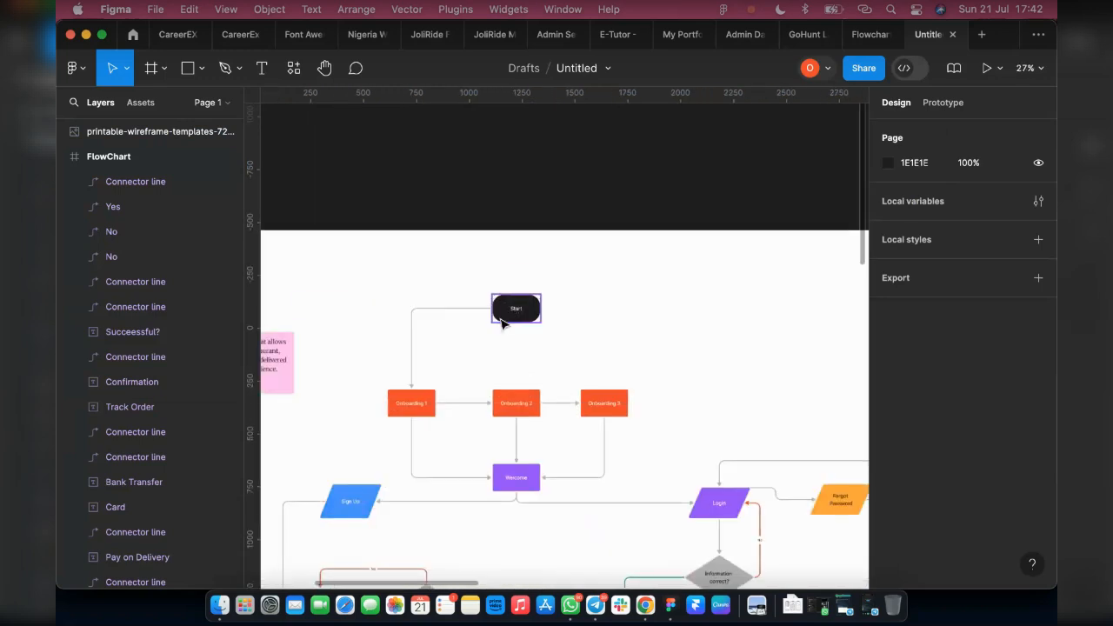
scroll(510, 309, down, 5)
scroll(522, 400, right, 4)
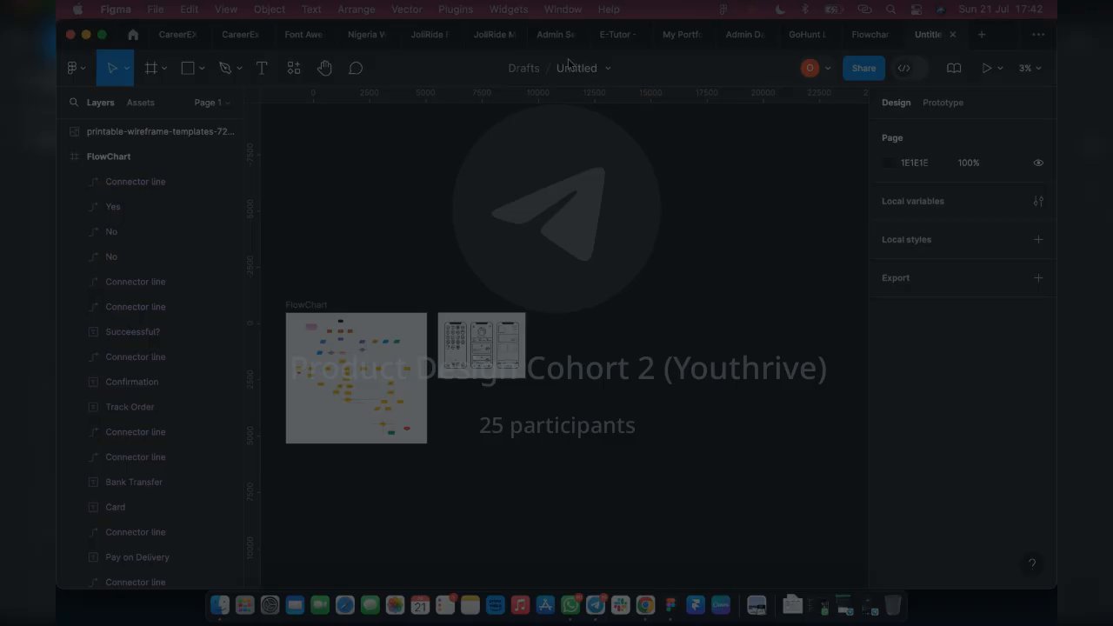
Step: Rename the untitled file as "Food Delivery App"
double_click(574, 68)
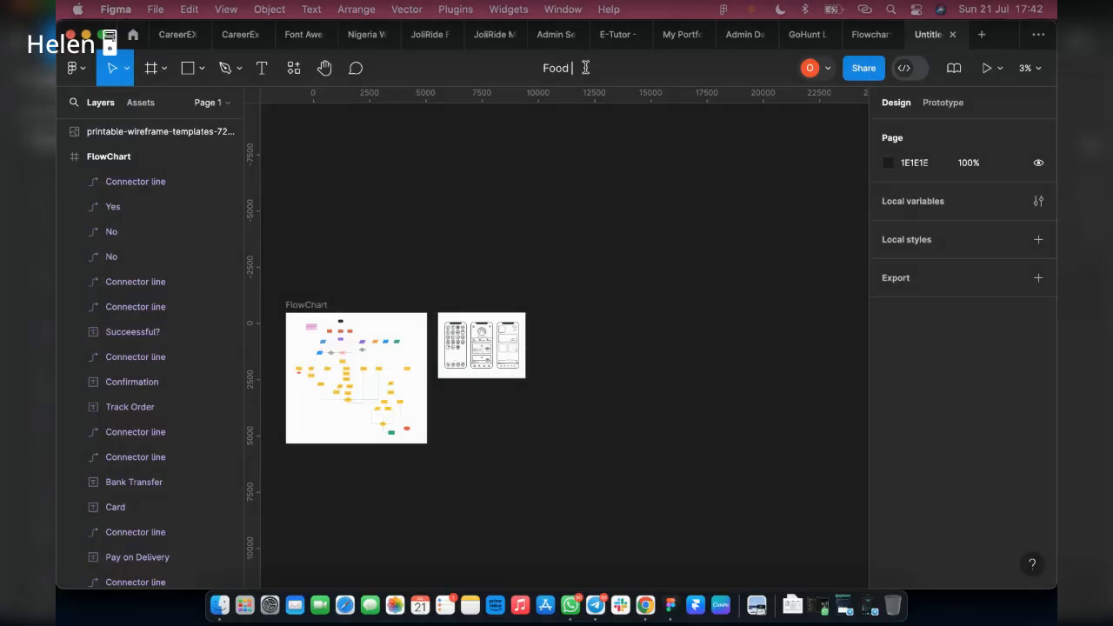
text(Delivery App)
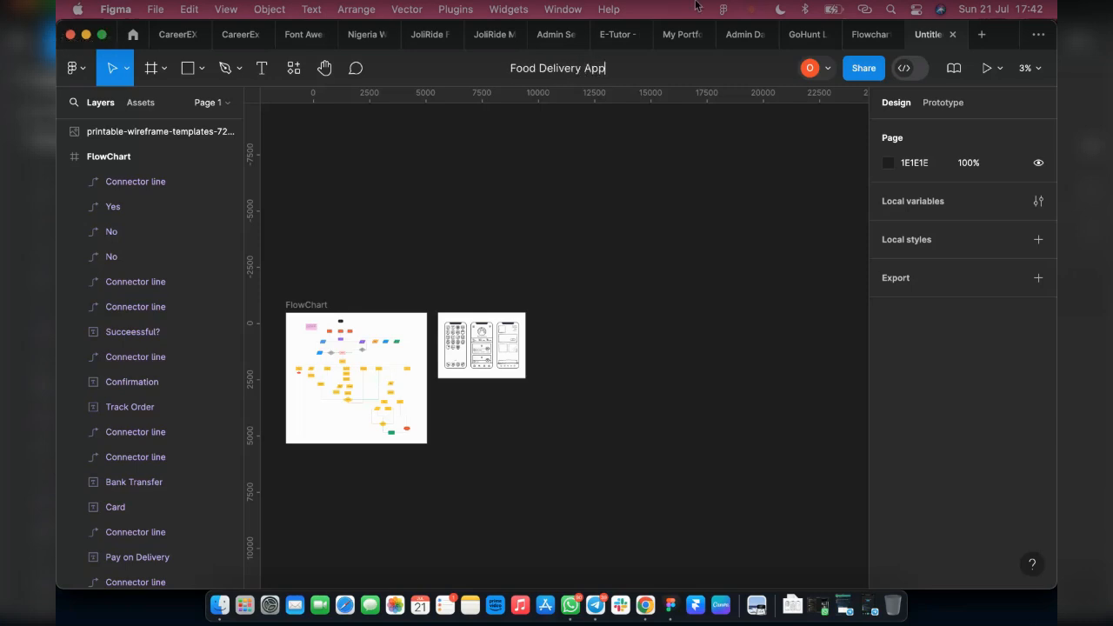
key(Return)
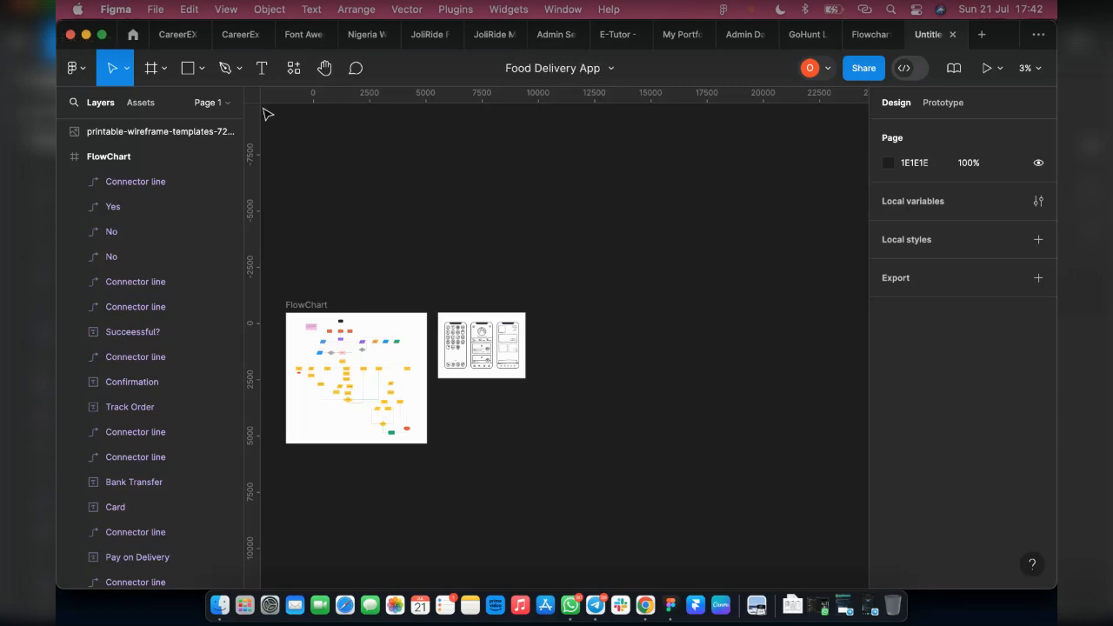
Step: Extend the file name to "Food Delivery App cohort 2"
double_click(632, 67)
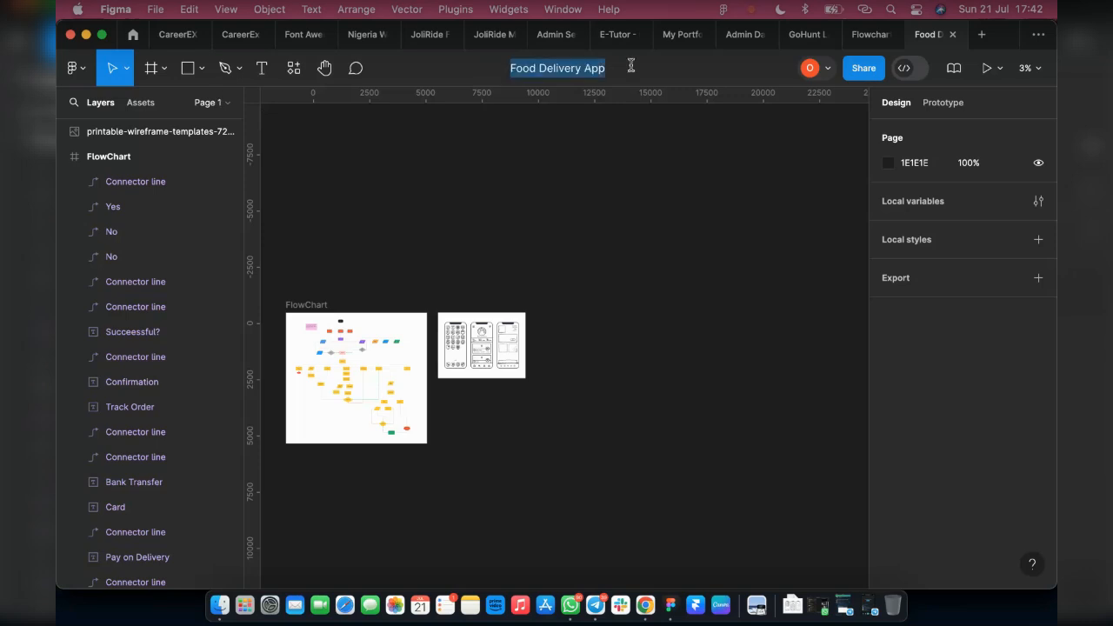
key(Right)
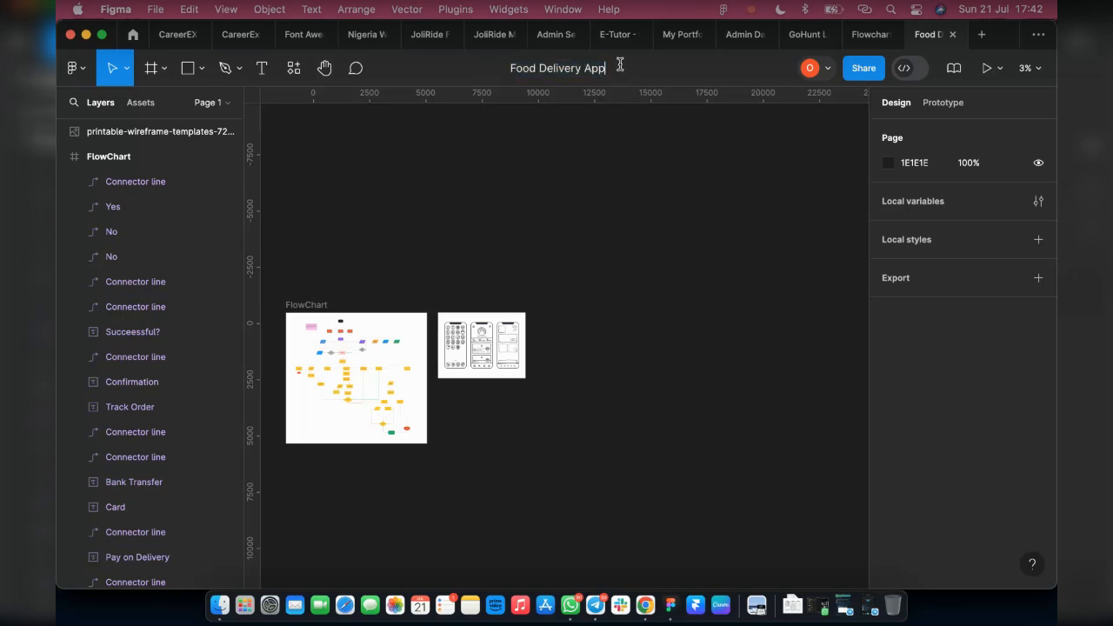
text(cohos)
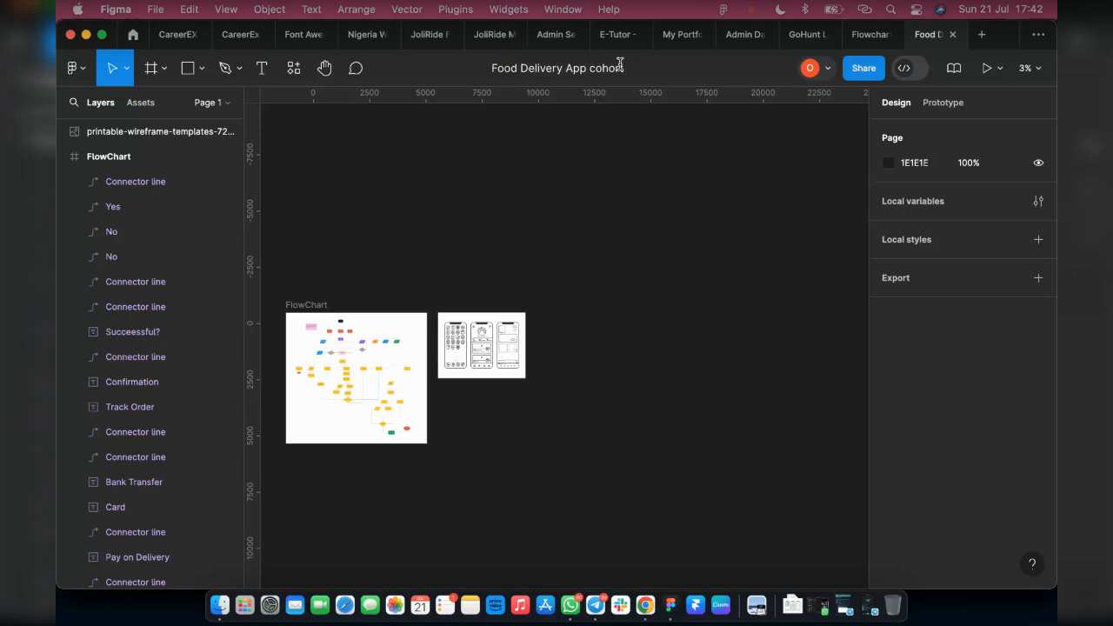
key(BackSpace)
text(rt2)
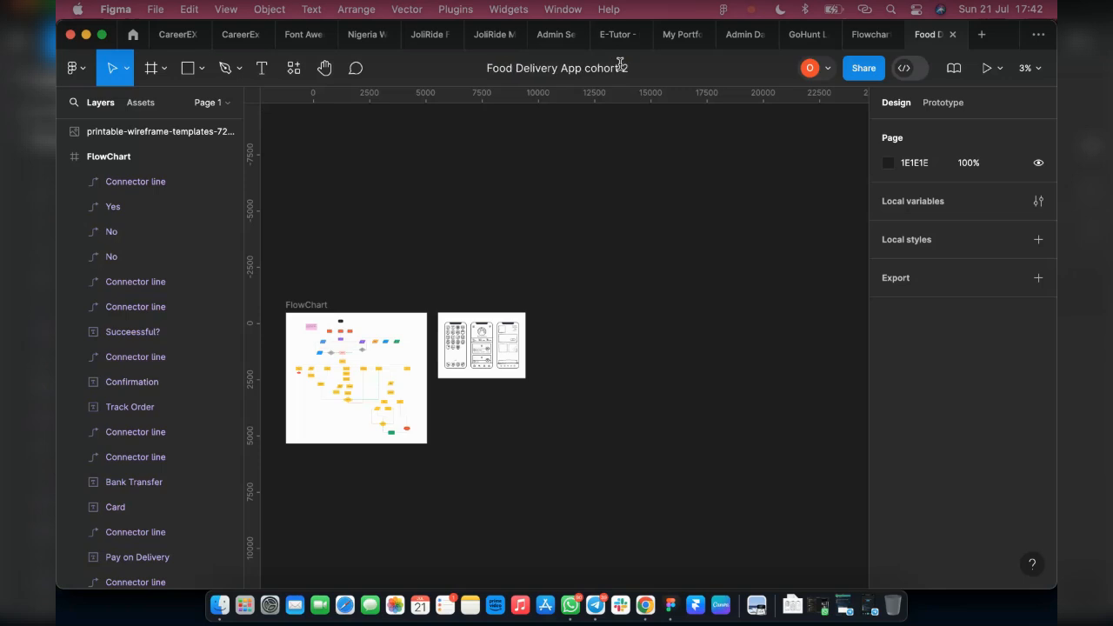
click(539, 187)
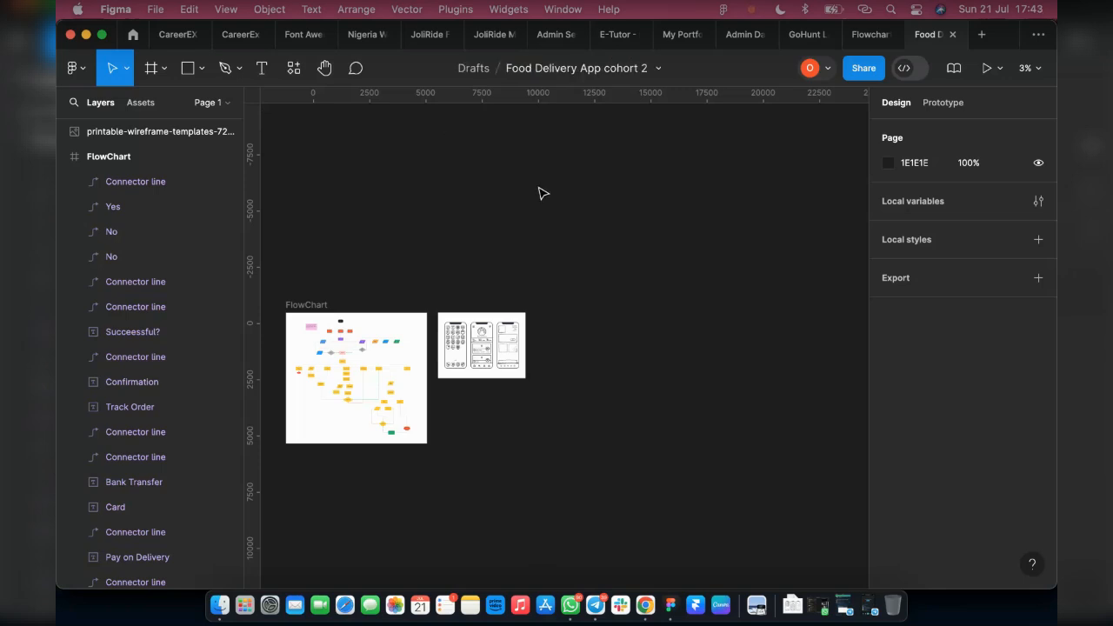
Step: Show the file's page list and add a second page
click(227, 104)
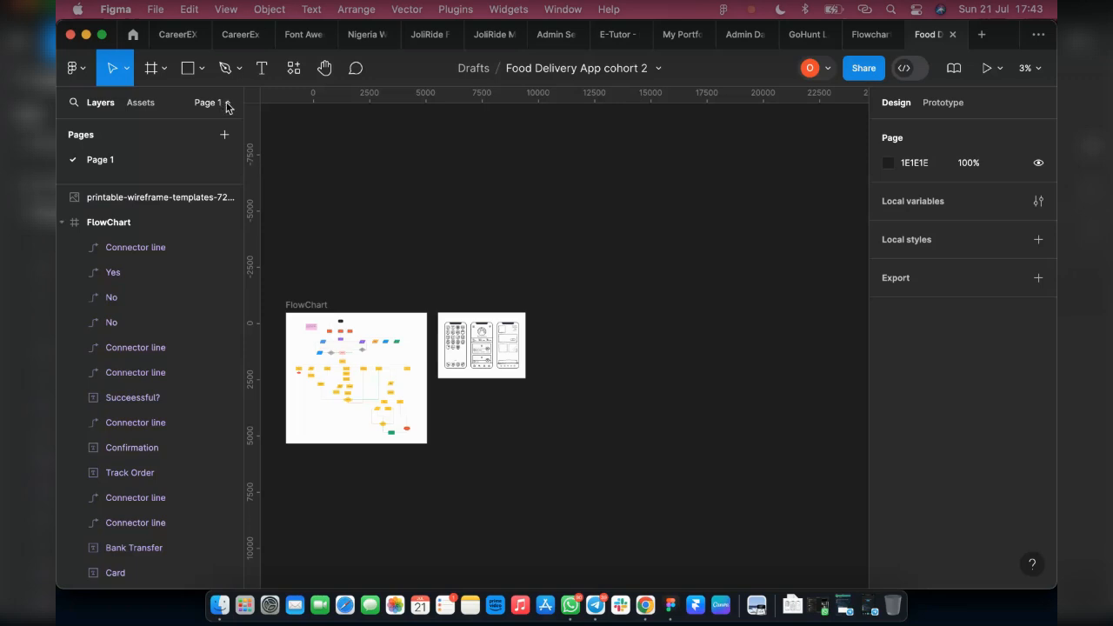
click(227, 104)
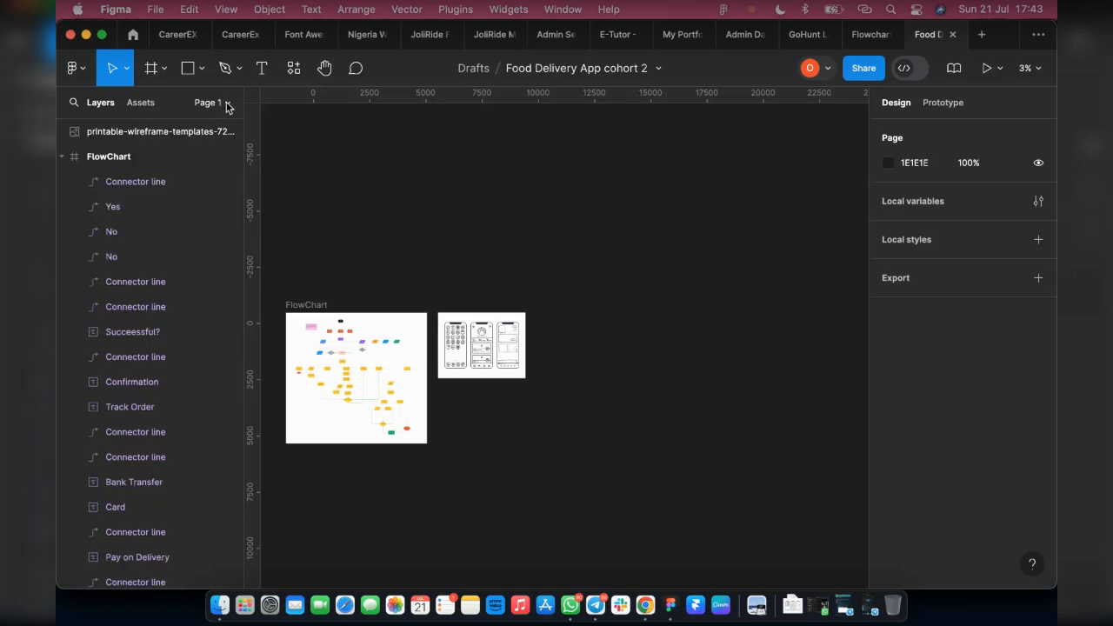
click(229, 105)
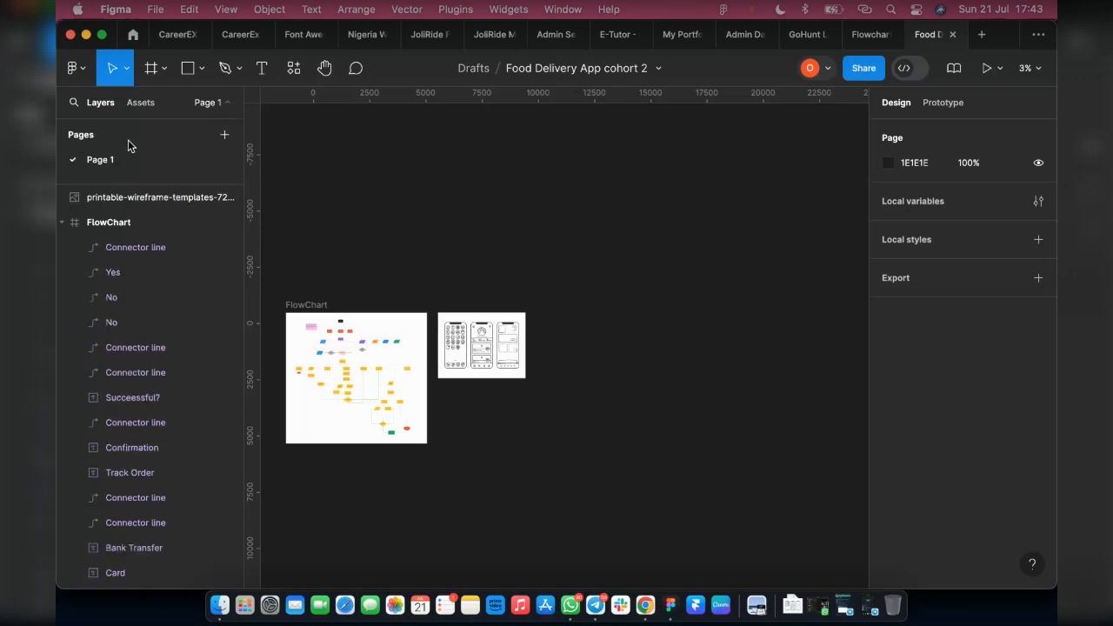
click(225, 137)
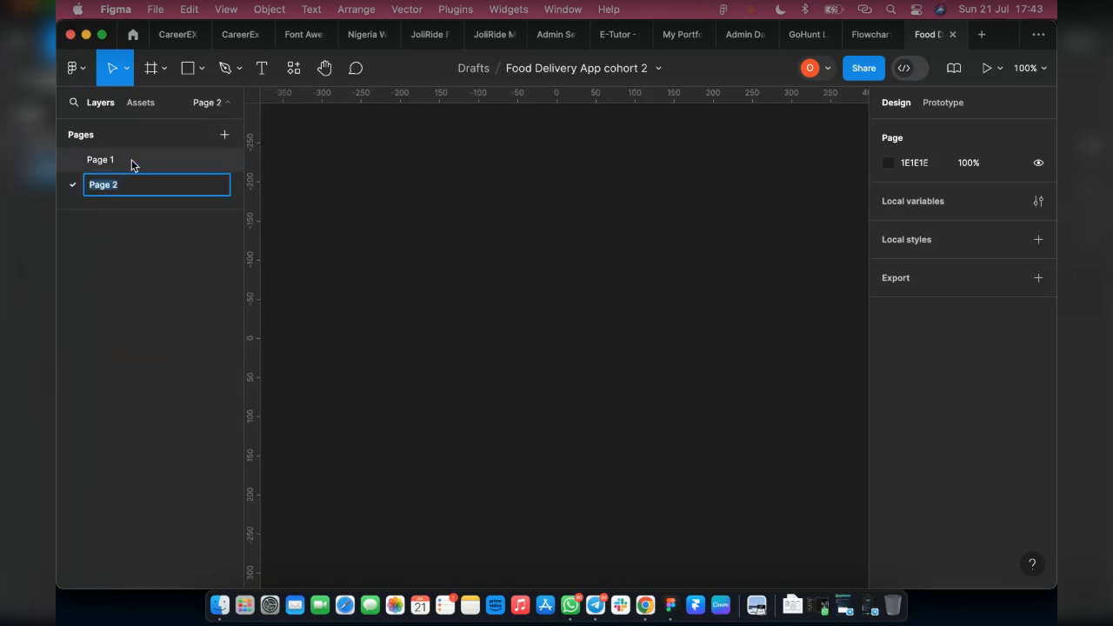
Step: Rename the first page as "Mid-Fi" and the second page as "High-Fi"
click(129, 160)
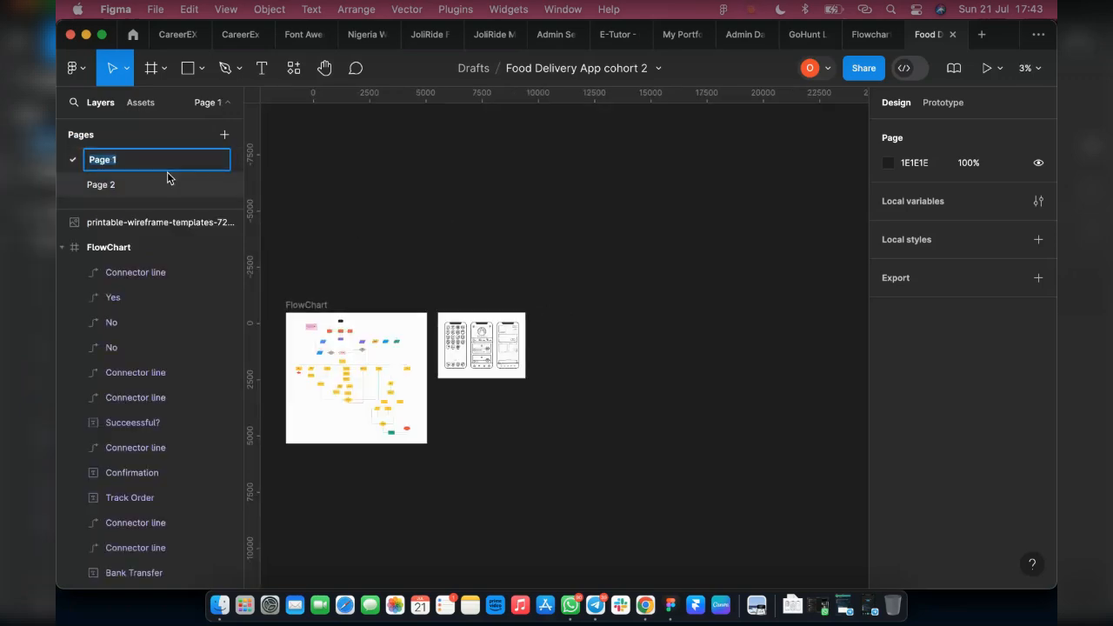
text(W)
key(BackSpace)
text(Mide)
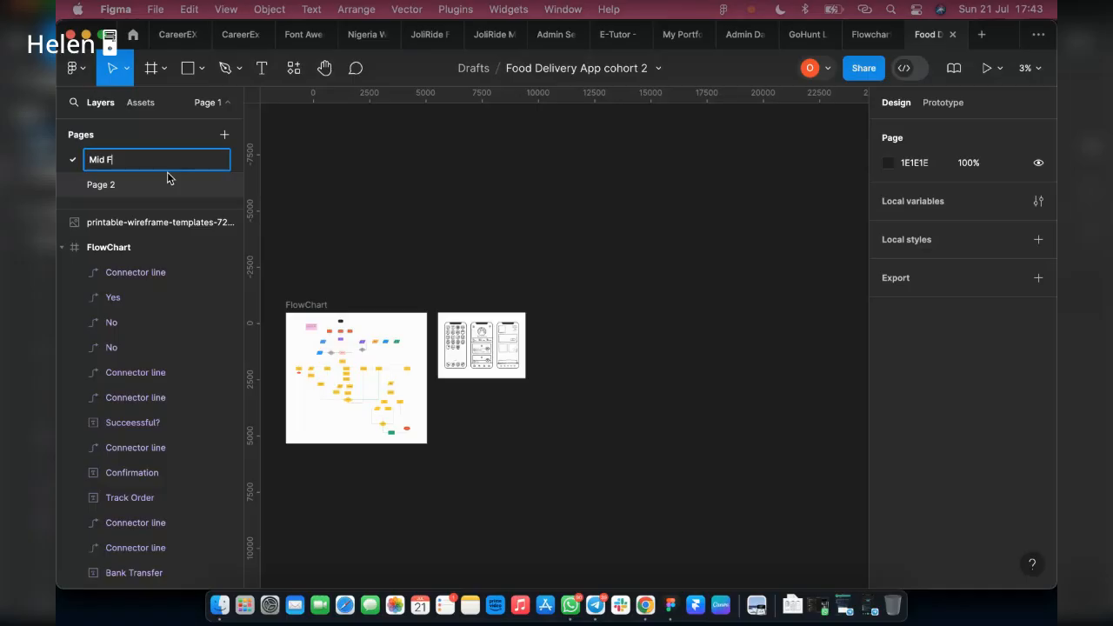
text(i)
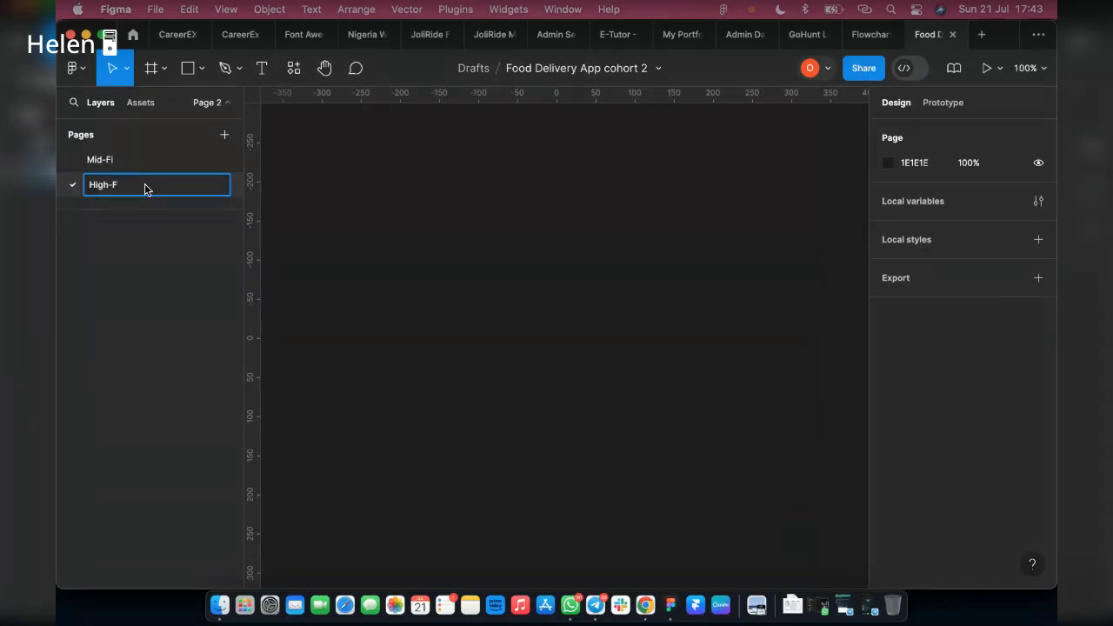
text(i)
key(Return)
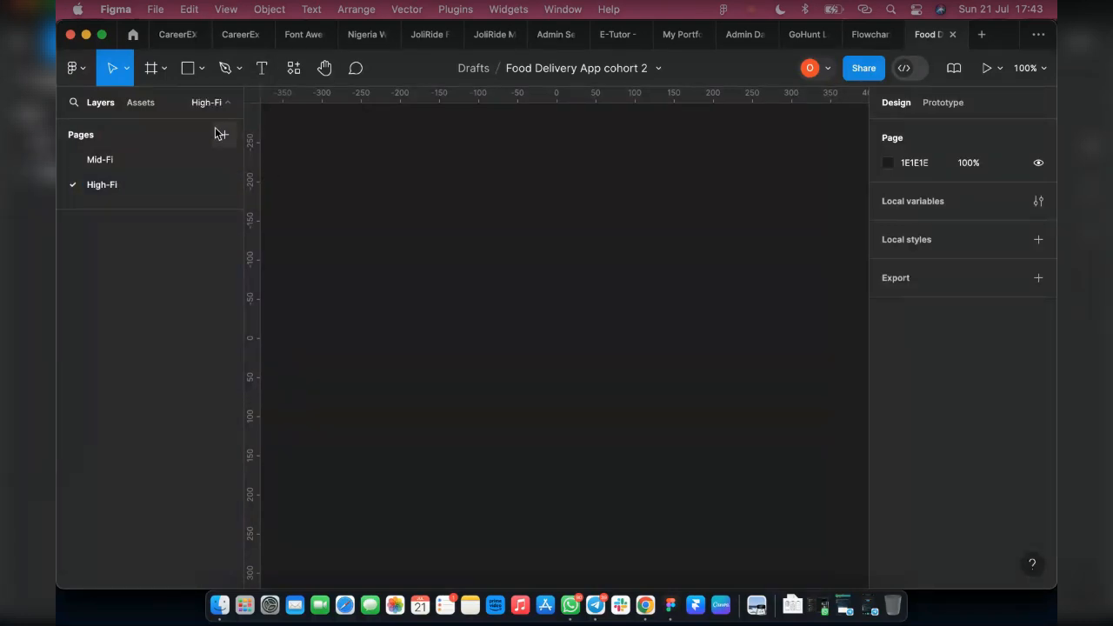
Step: Add a third page named "Final Design" and return to the Mid-Fi page
click(221, 134)
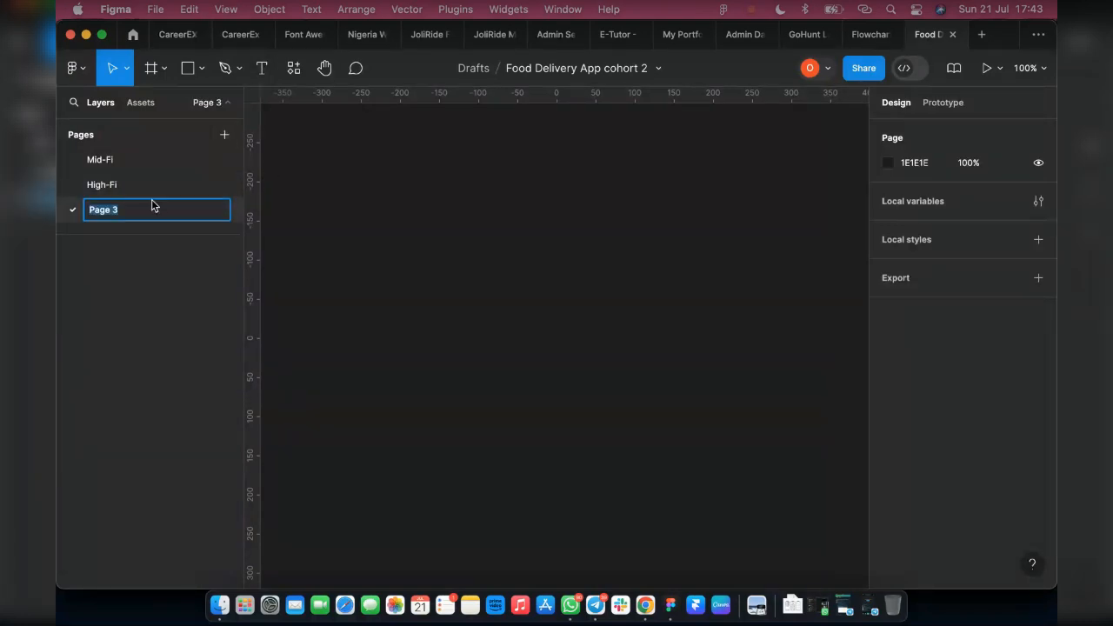
text(Final Design)
click(392, 269)
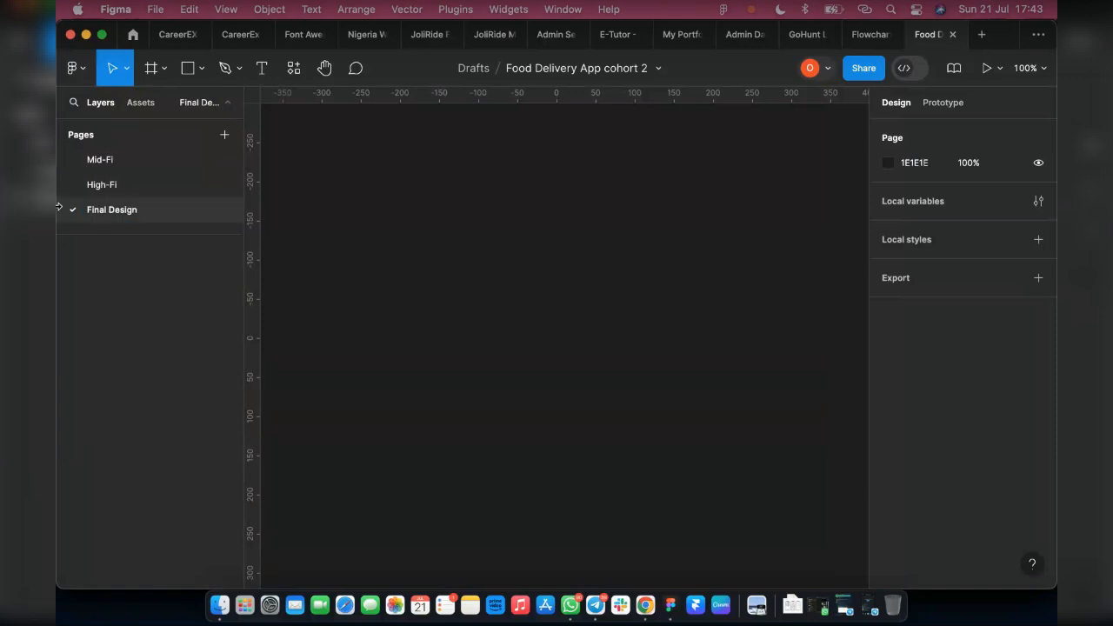
click(99, 165)
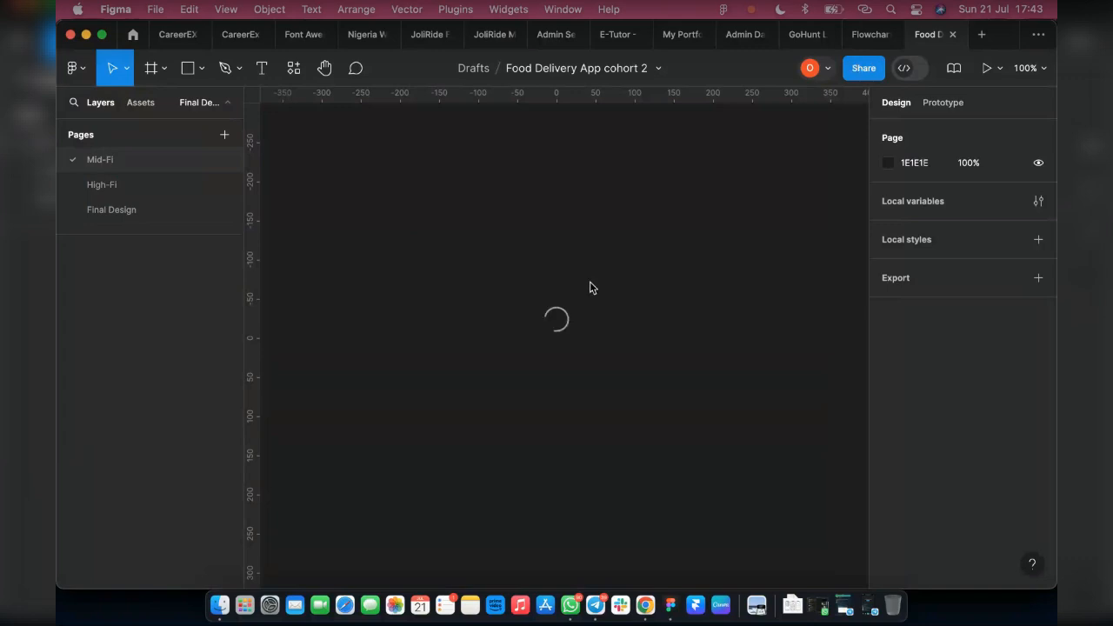
Step: Examine the file's sharing settings, including who has access and the access level for anyone
click(864, 68)
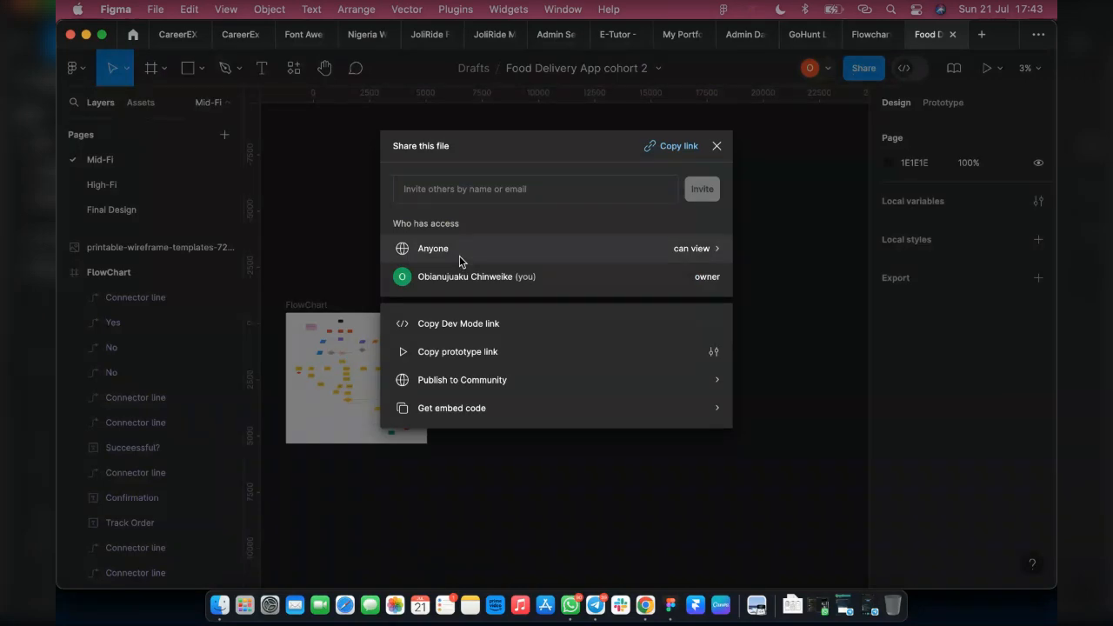
click(459, 256)
click(310, 207)
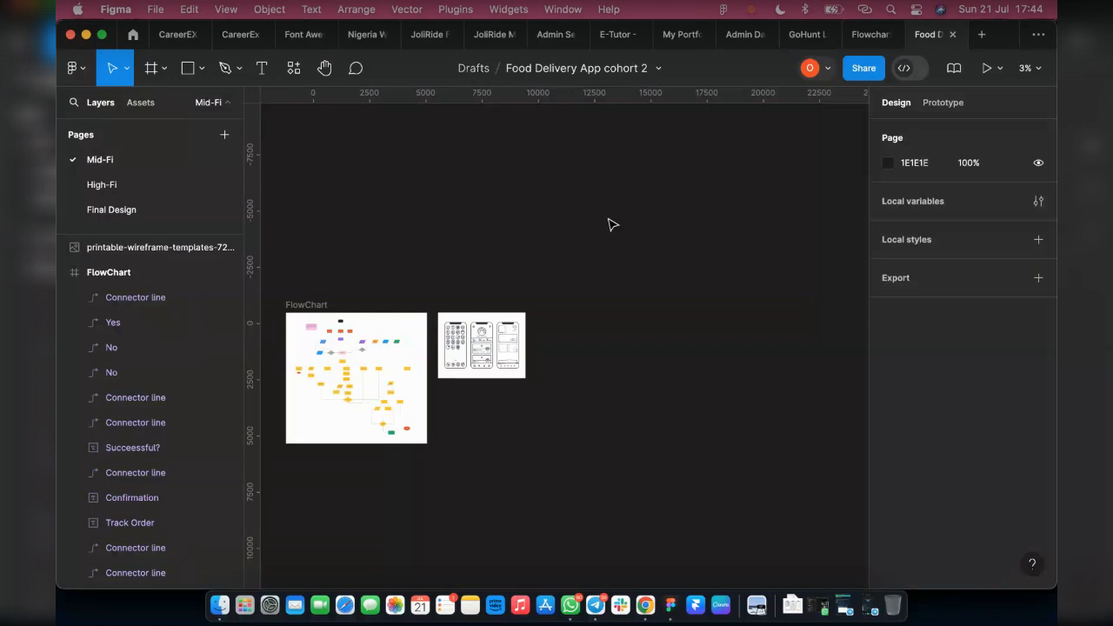
click(857, 70)
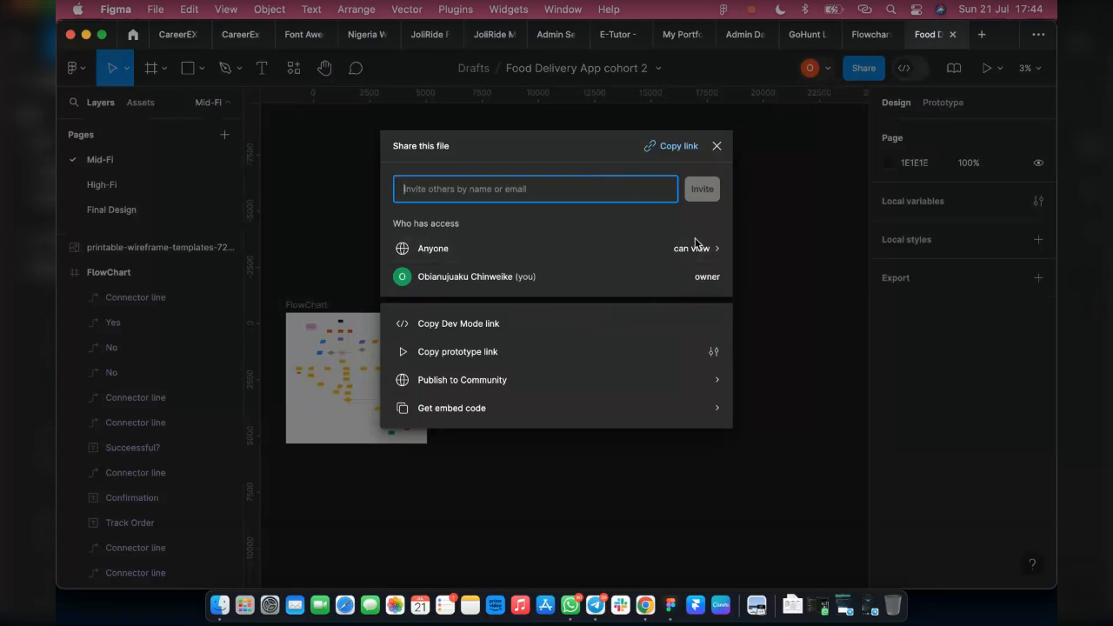
click(699, 263)
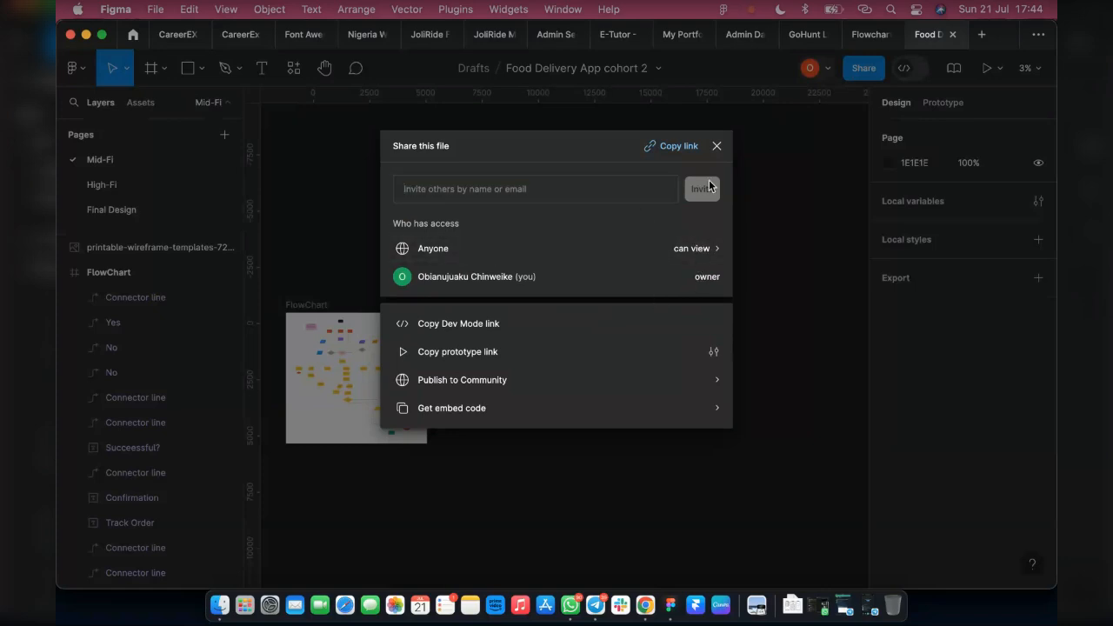
click(697, 249)
click(717, 147)
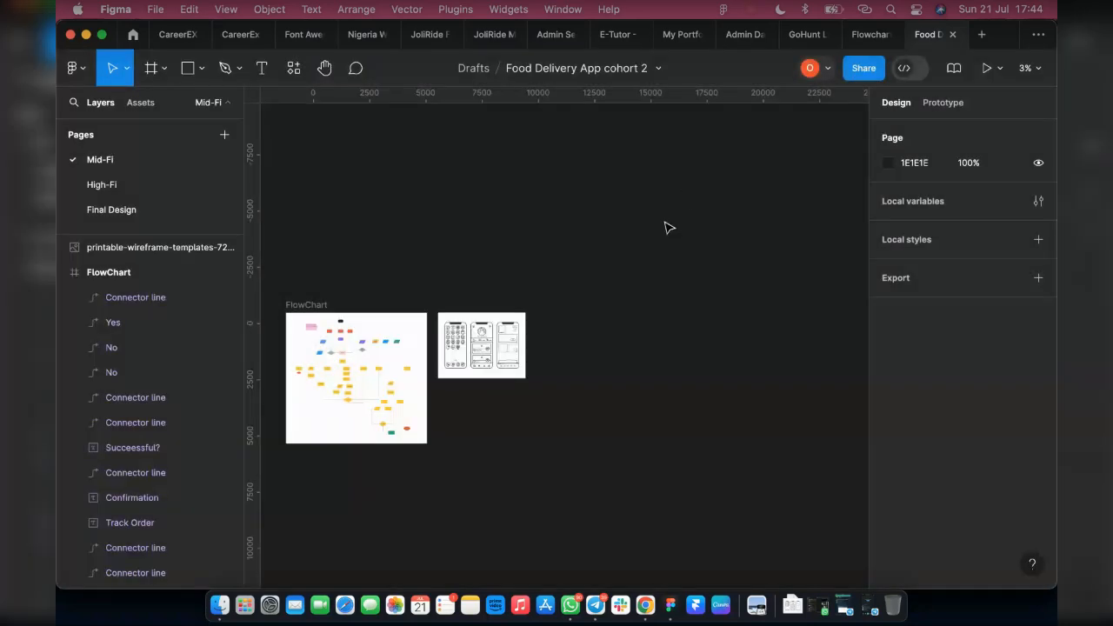
Step: Share the file's link in the General topic of the Telegram group, return to the Figma file and close the sharing dialog
click(852, 70)
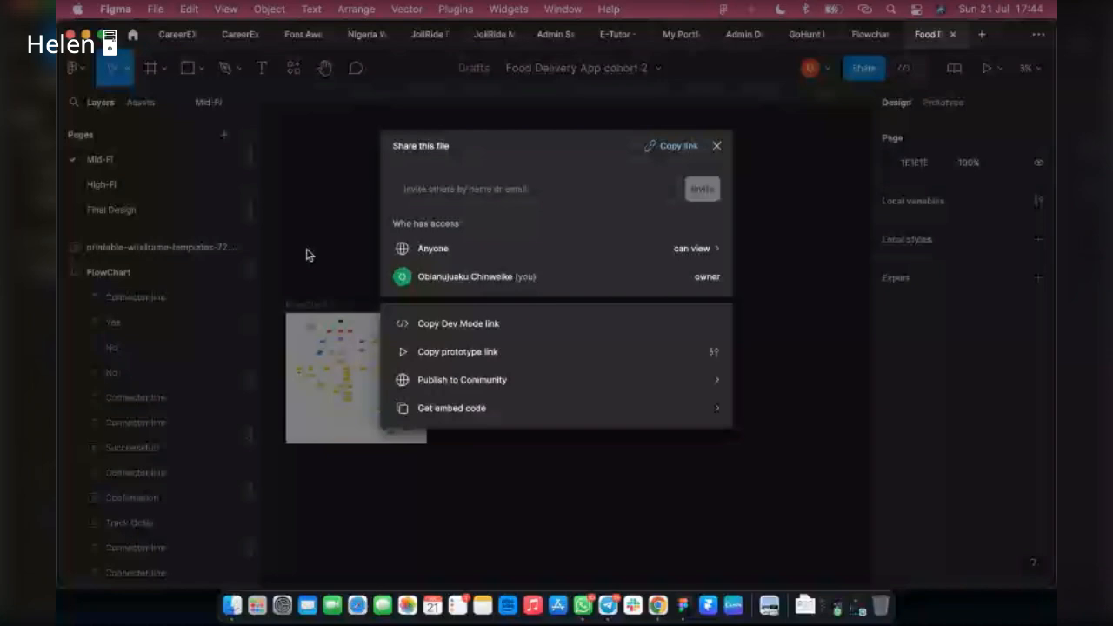
click(597, 609)
click(200, 154)
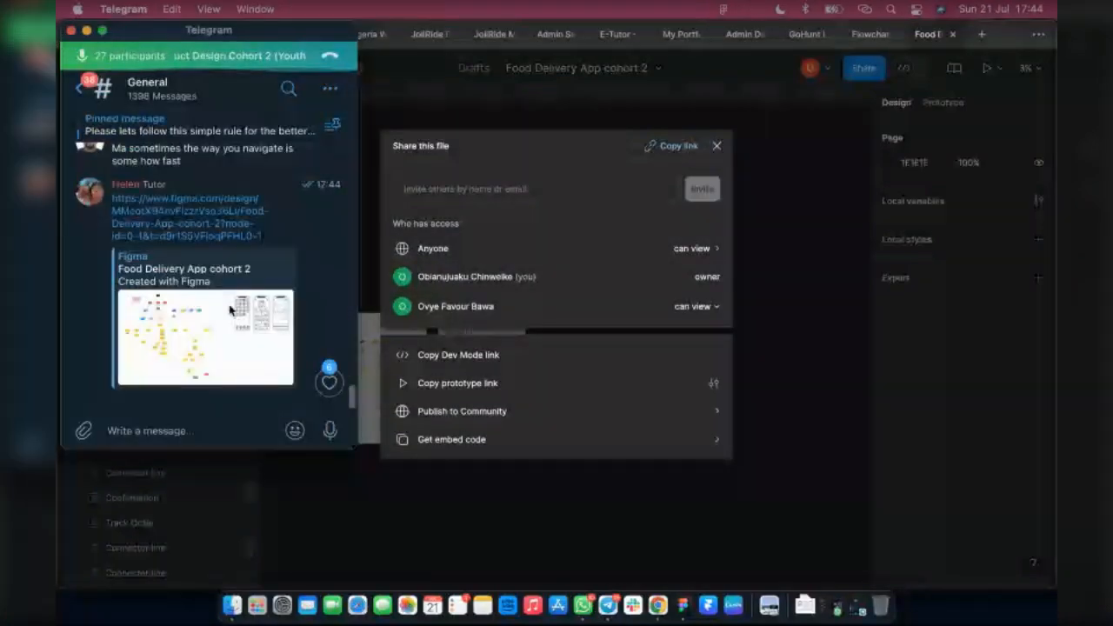
click(778, 249)
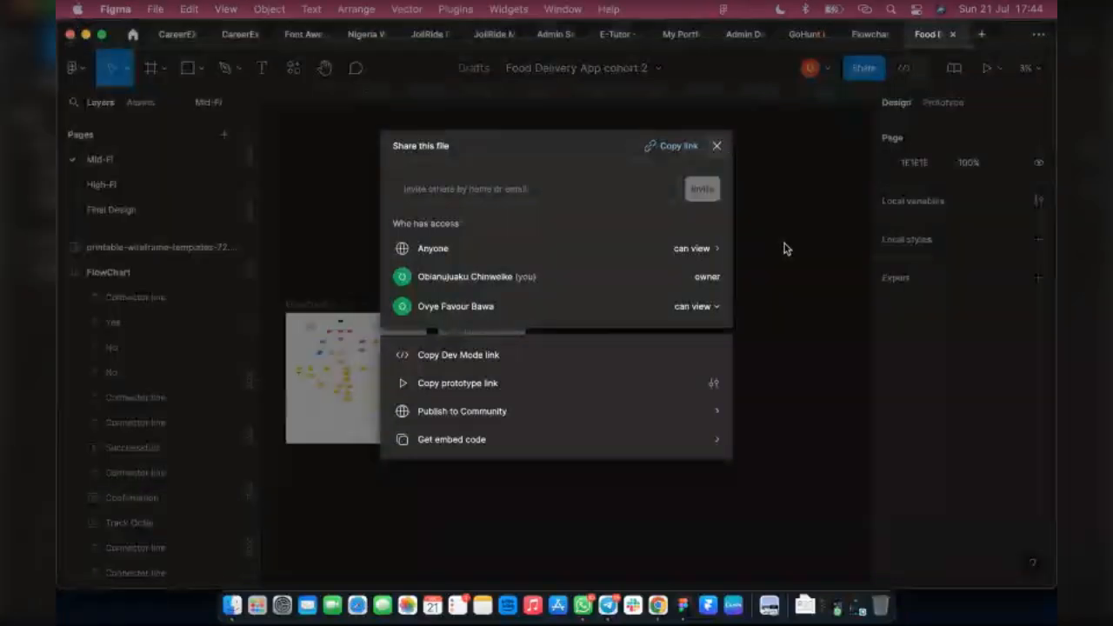
click(761, 270)
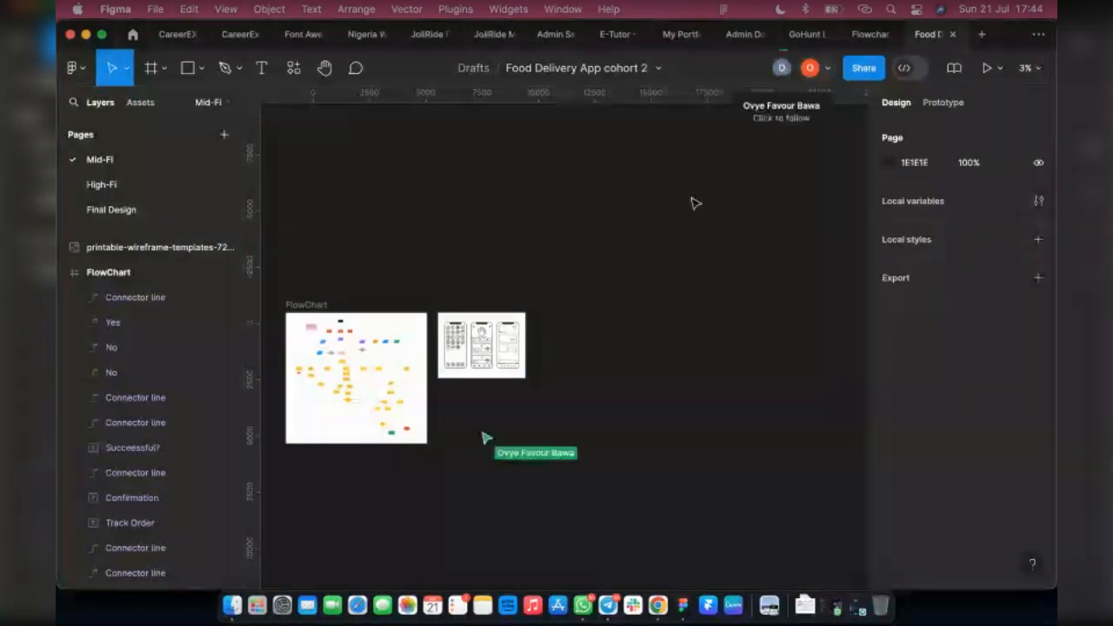
Step: Draw a wide frame of about 5354 × 590 beside the wireframe image, at about X 10828, Y -912
scroll(548, 310, right, 3)
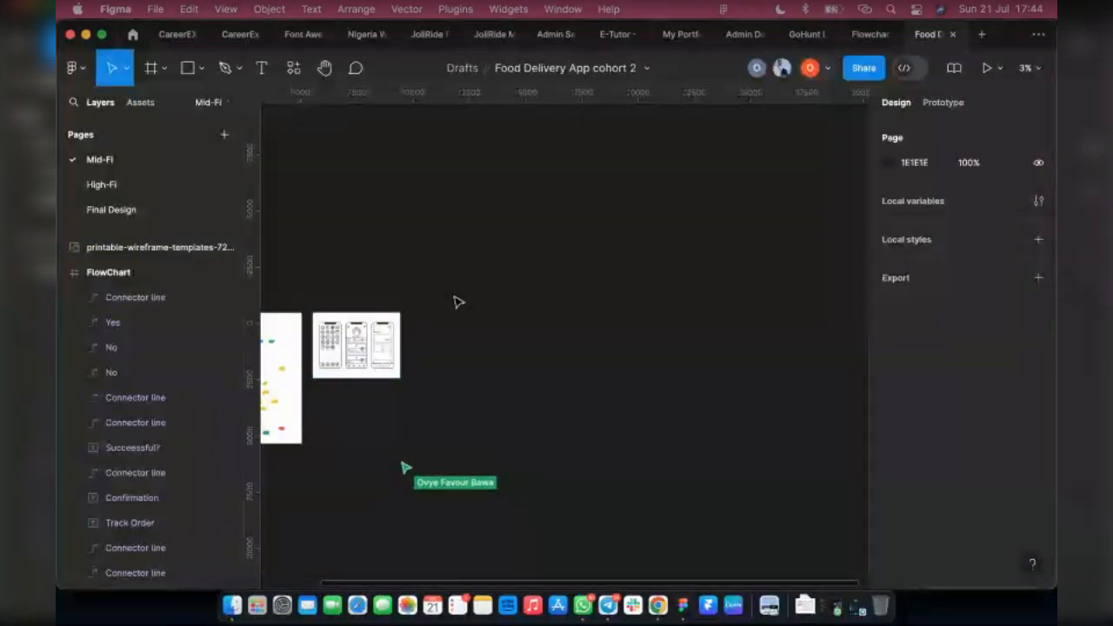
click(157, 69)
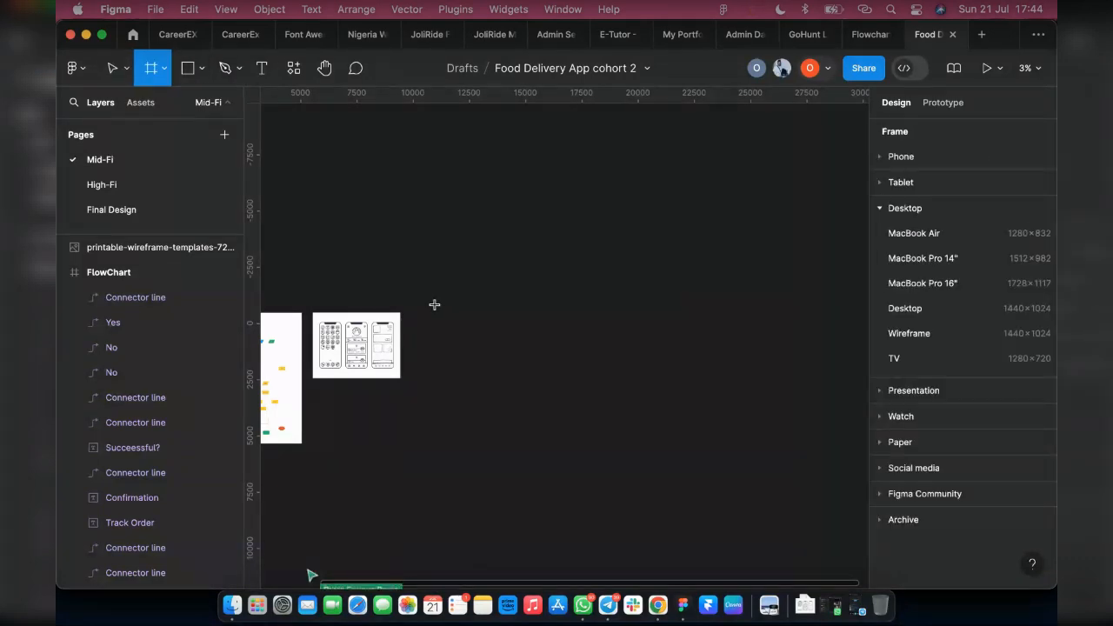
scroll(435, 304, up, 3)
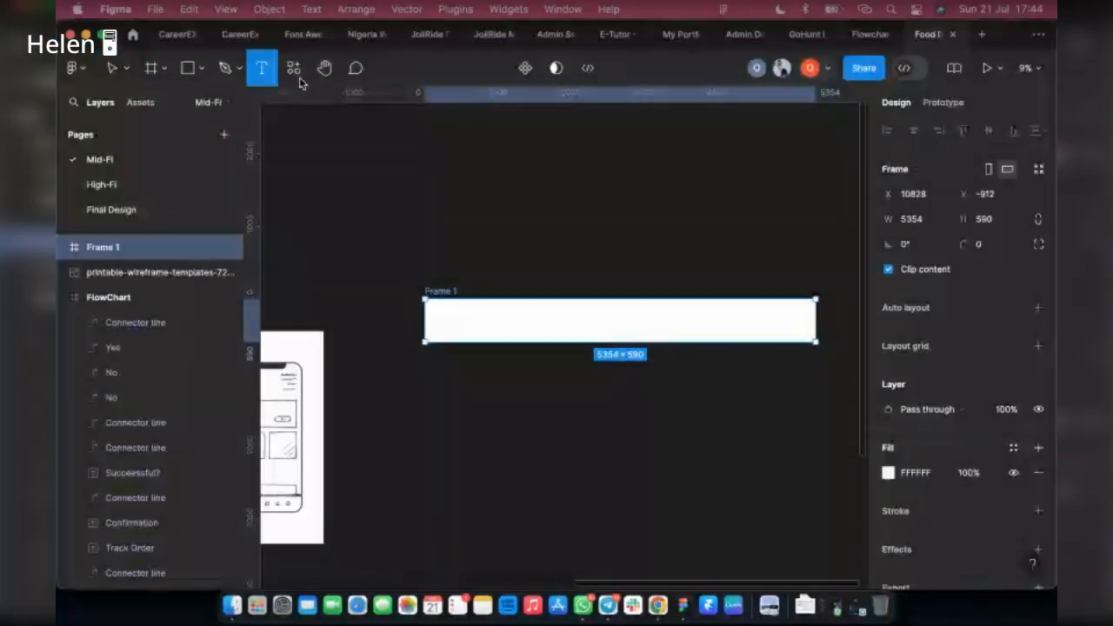
Step: Add the text "Authentication" inside the new wide frame, near its left end
click(448, 320)
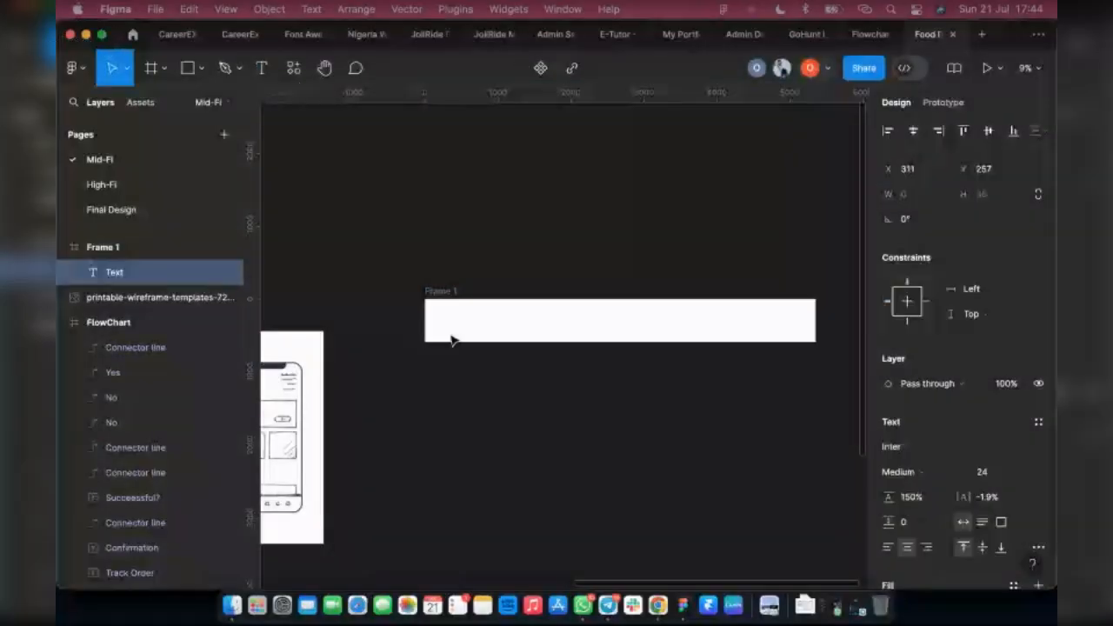
scroll(441, 331, up, 5)
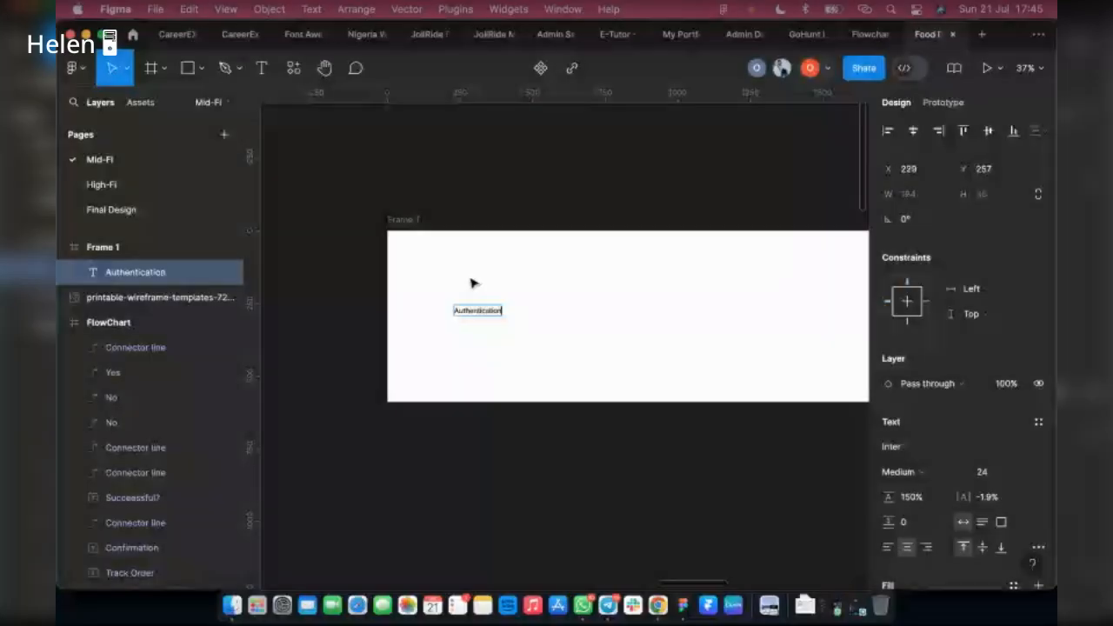
key(Escape)
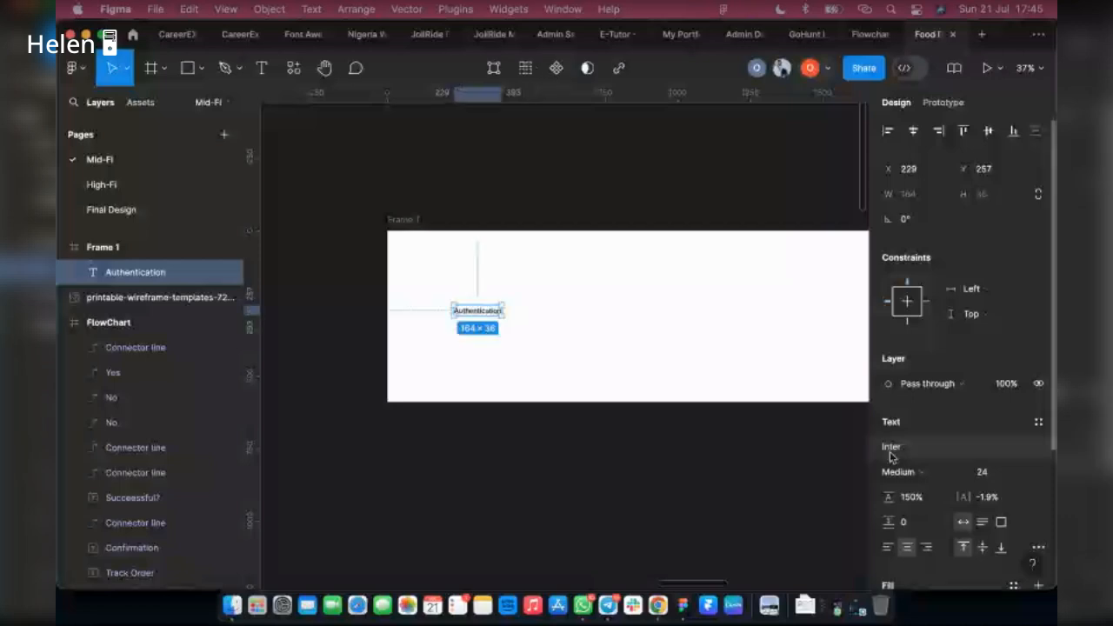
Step: Search the available fonts for "urbai" for the Authentication text
click(891, 450)
text(urbal)
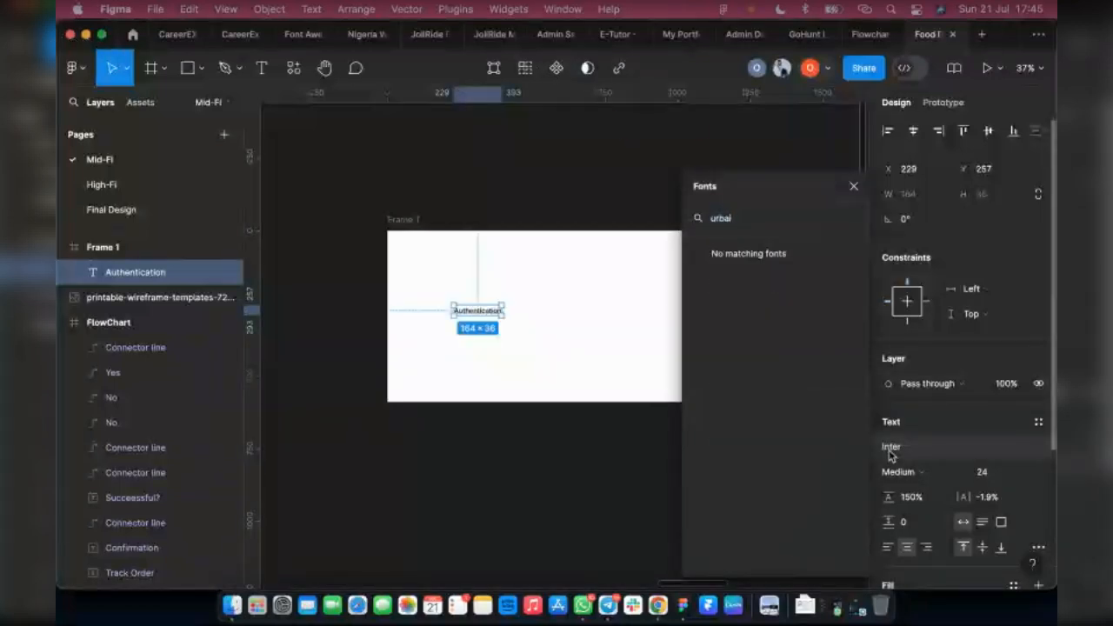
Step: Set the Authentication text to Urbanist Bold at size 128 and move it fully inside Frame 1
key(BackSpace)
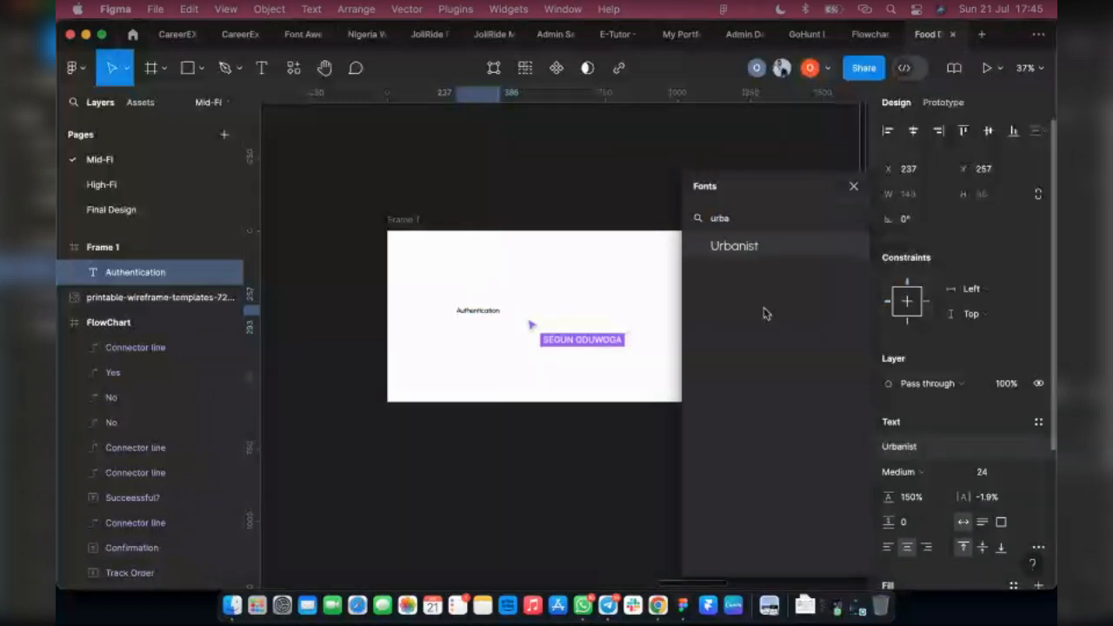
click(766, 247)
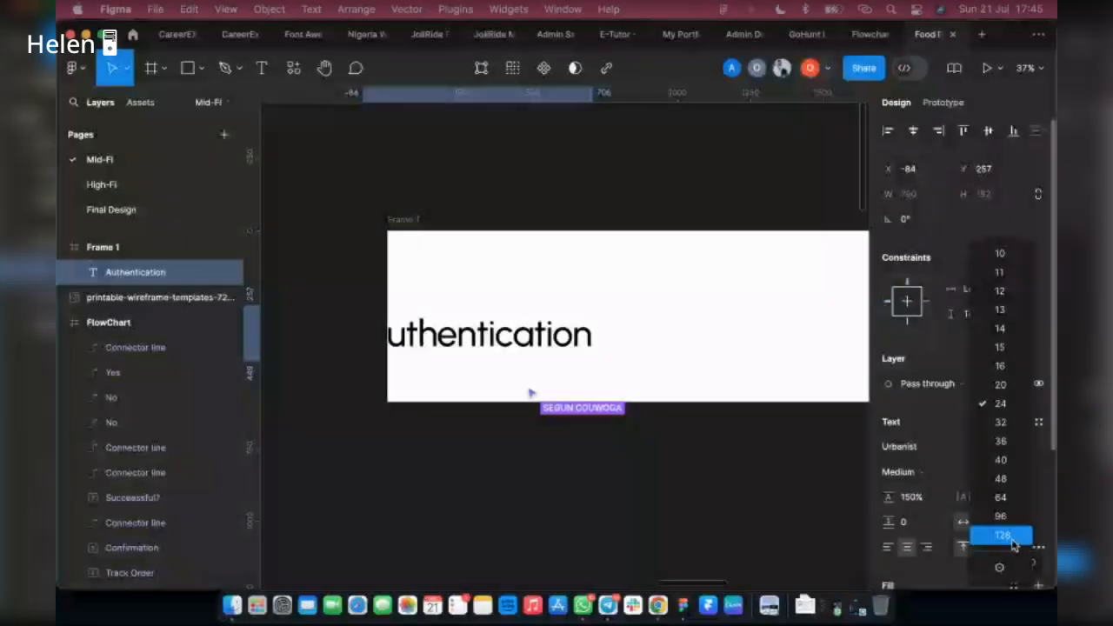
click(1009, 535)
click(899, 472)
click(939, 507)
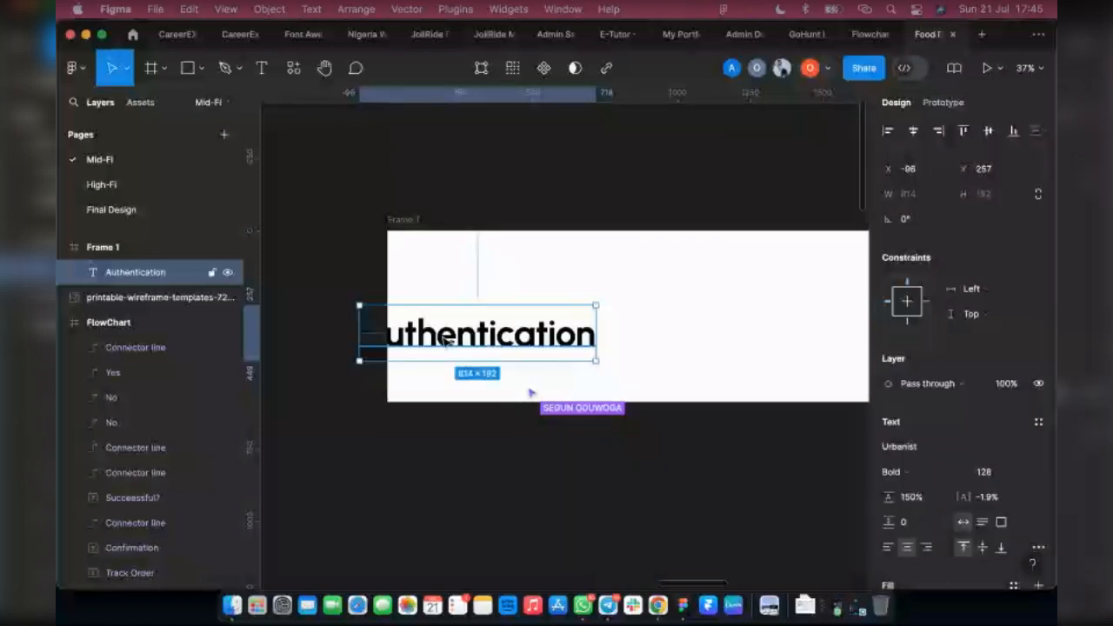
drag(503, 341, 542, 293)
Step: Set the Authentication text size to 200 and reposition it near the left end of the frame, at about X 194, Y 145
click(1000, 474)
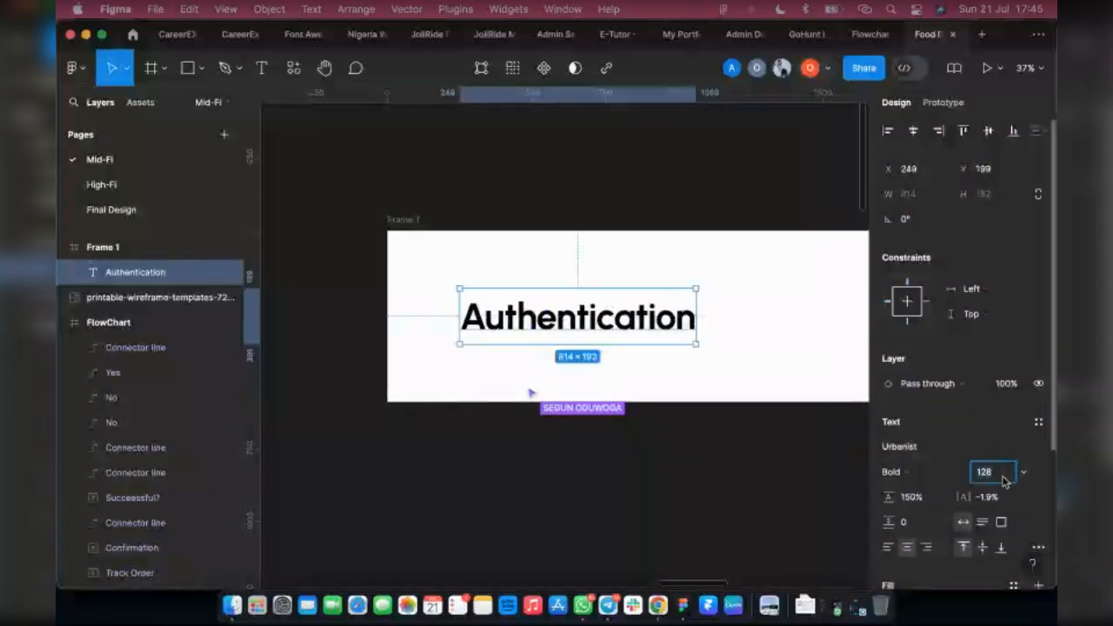
text(2)
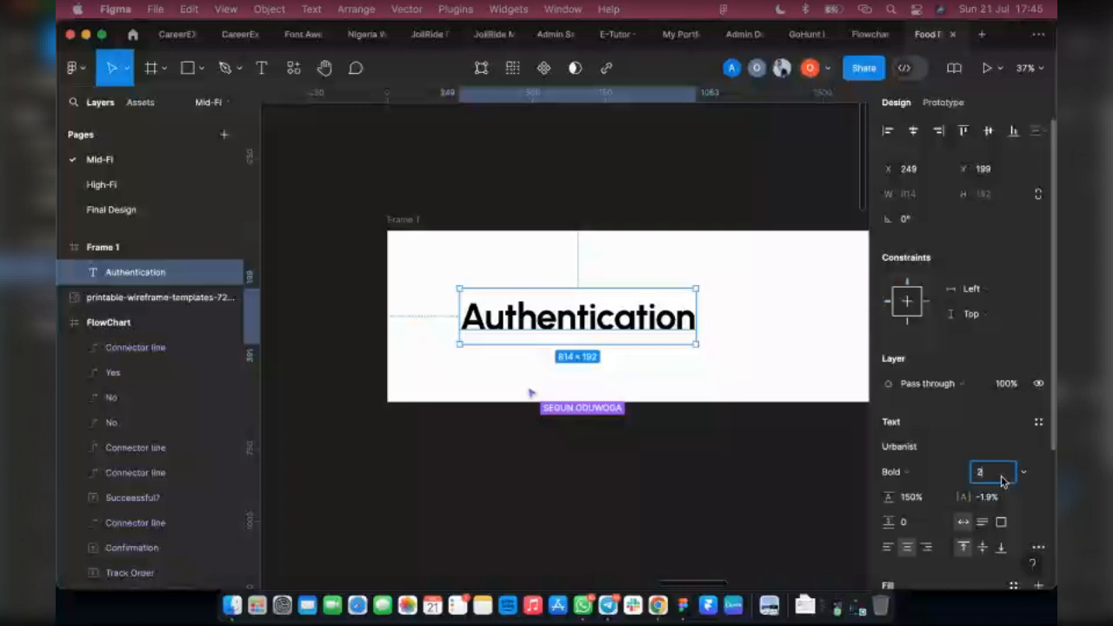
text(00)
key(Return)
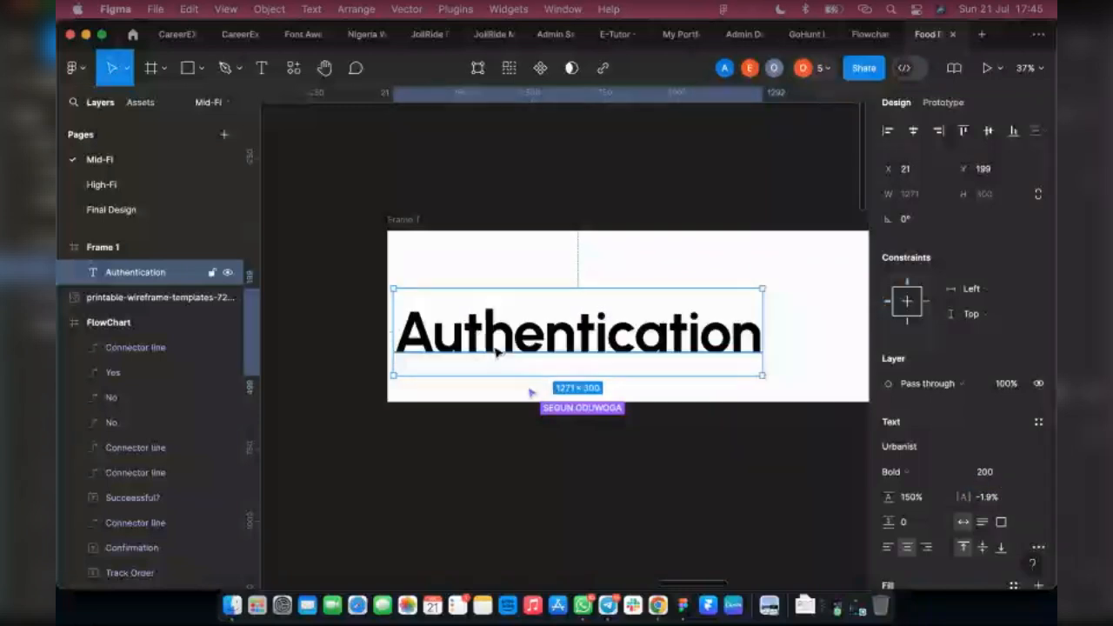
drag(497, 351, 559, 341)
scroll(435, 343, down, 5)
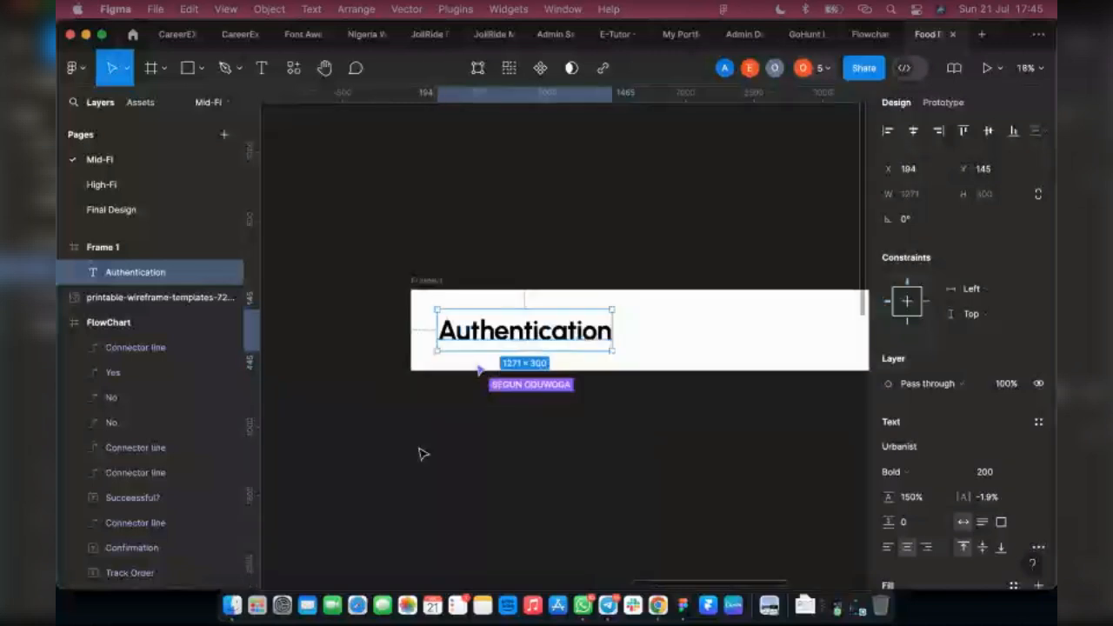
click(423, 455)
Step: Rename the frame containing the Authentication text as Tag
scroll(418, 453, down, 10)
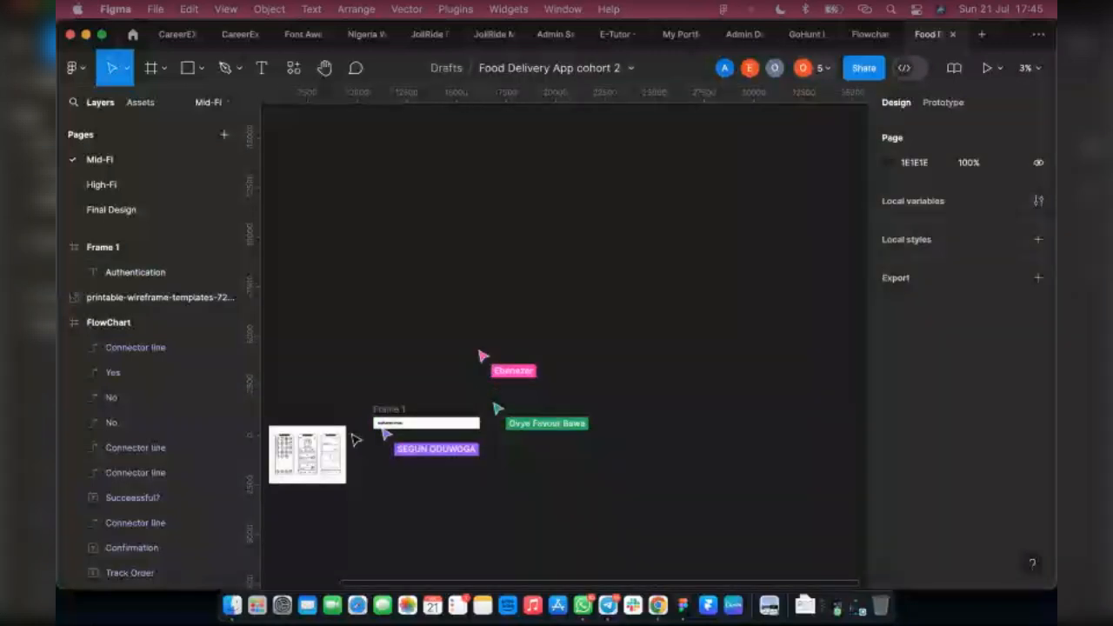
scroll(355, 440, up, 5)
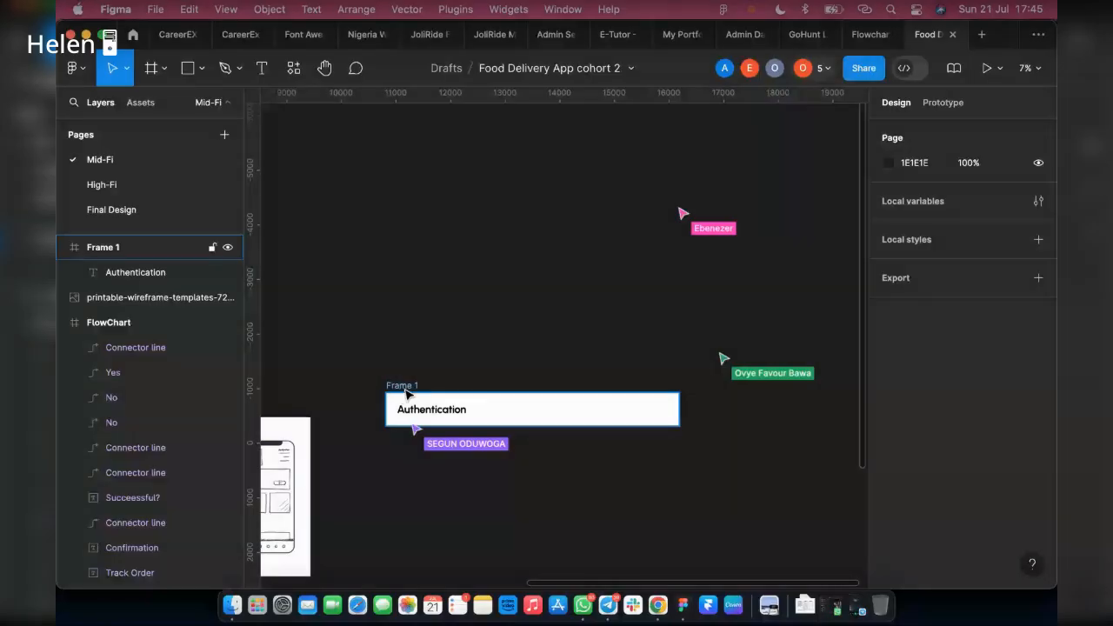
click(406, 394)
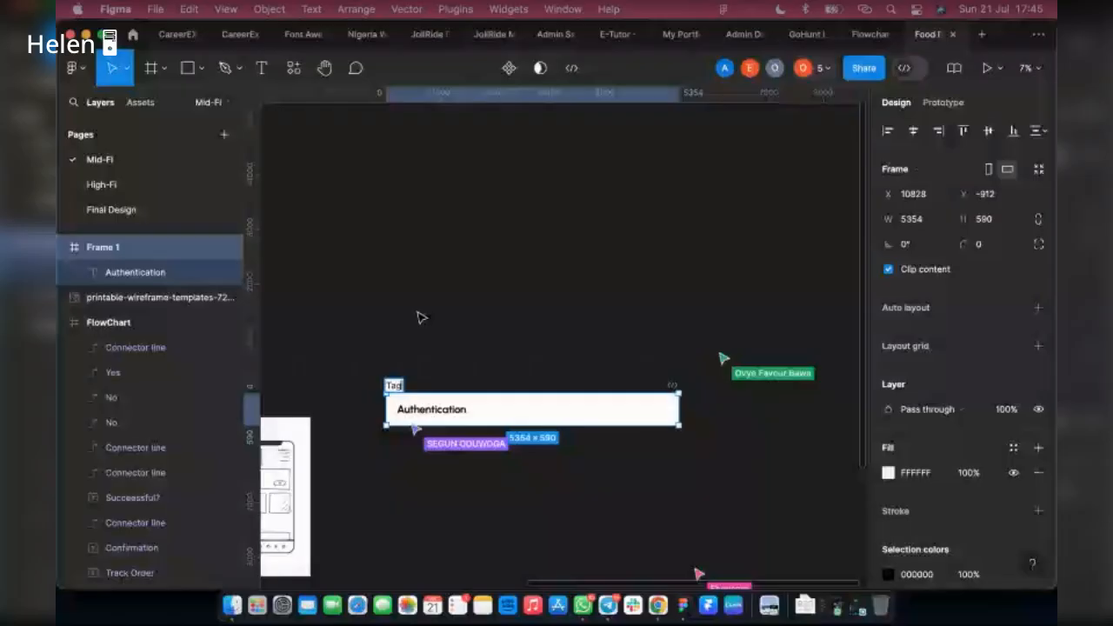
click(422, 318)
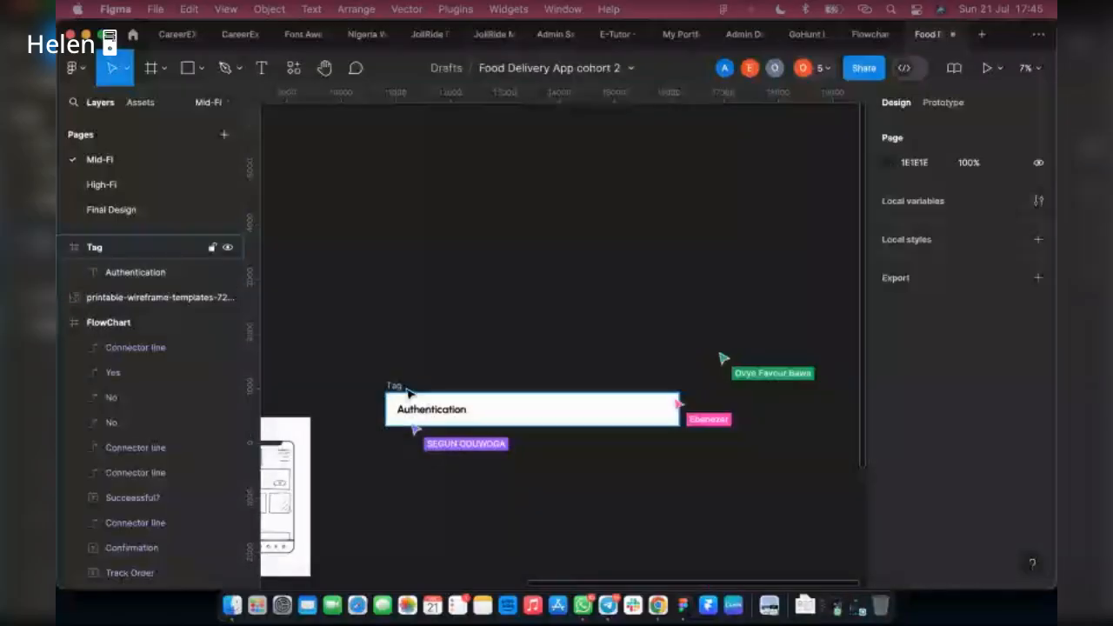
Step: Add auto layout to the Tag frame with left-aligned content and widen the frame to about 6026
click(107, 253)
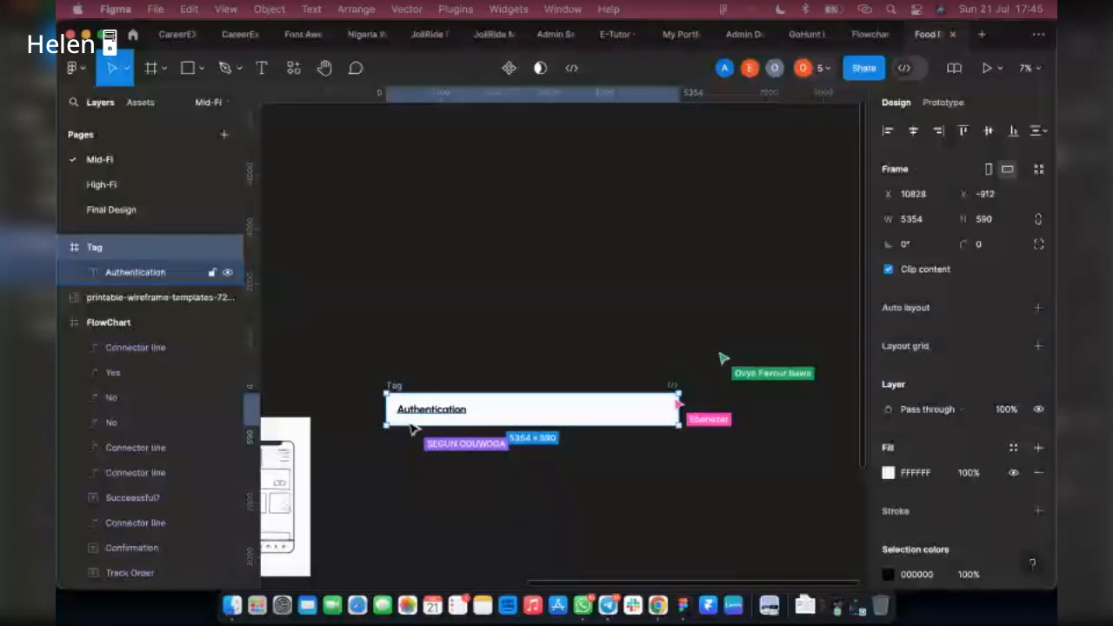
right_click(414, 428)
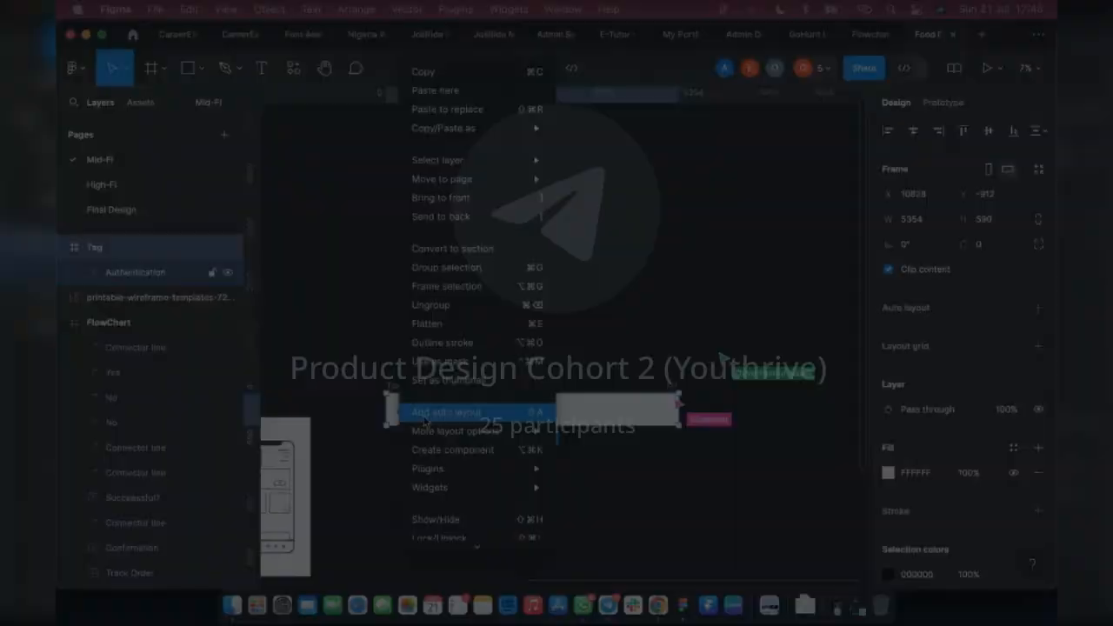
click(445, 412)
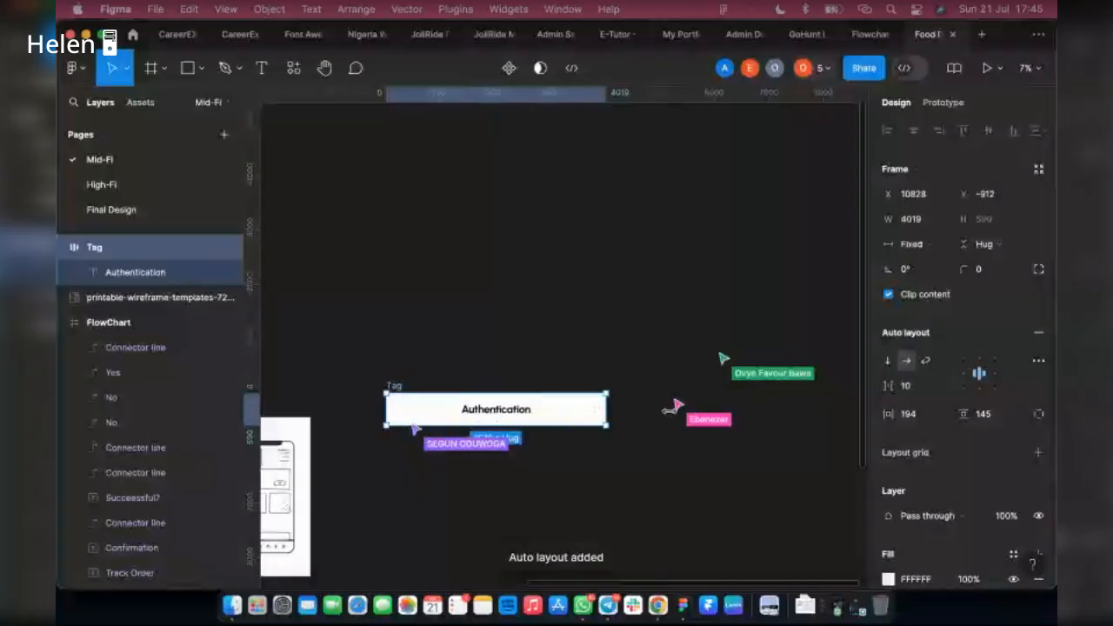
drag(670, 409, 696, 410)
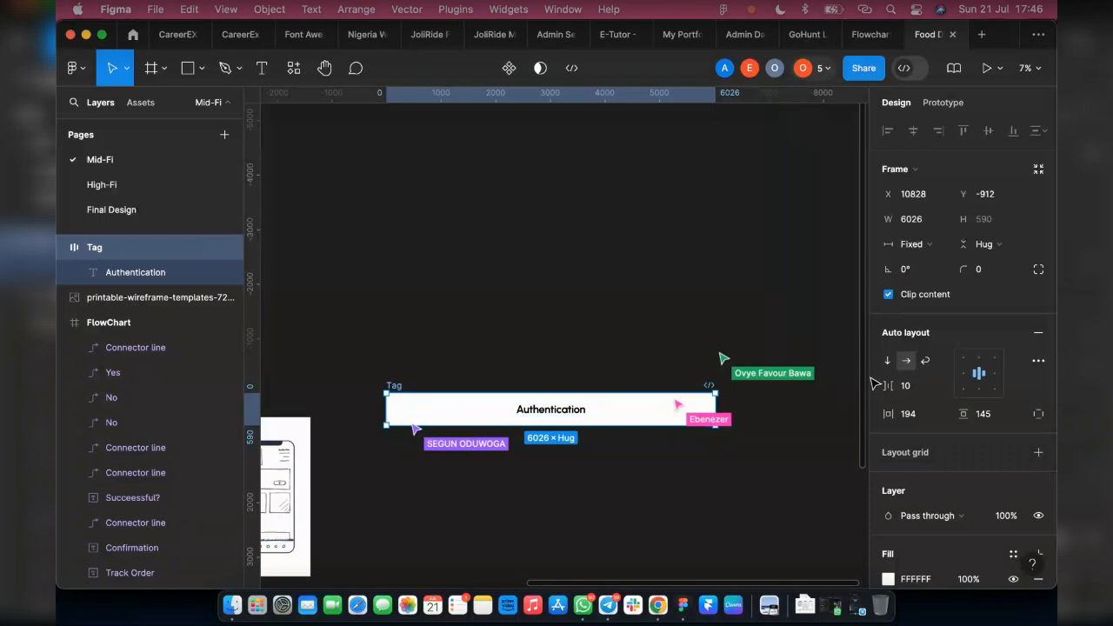
click(962, 383)
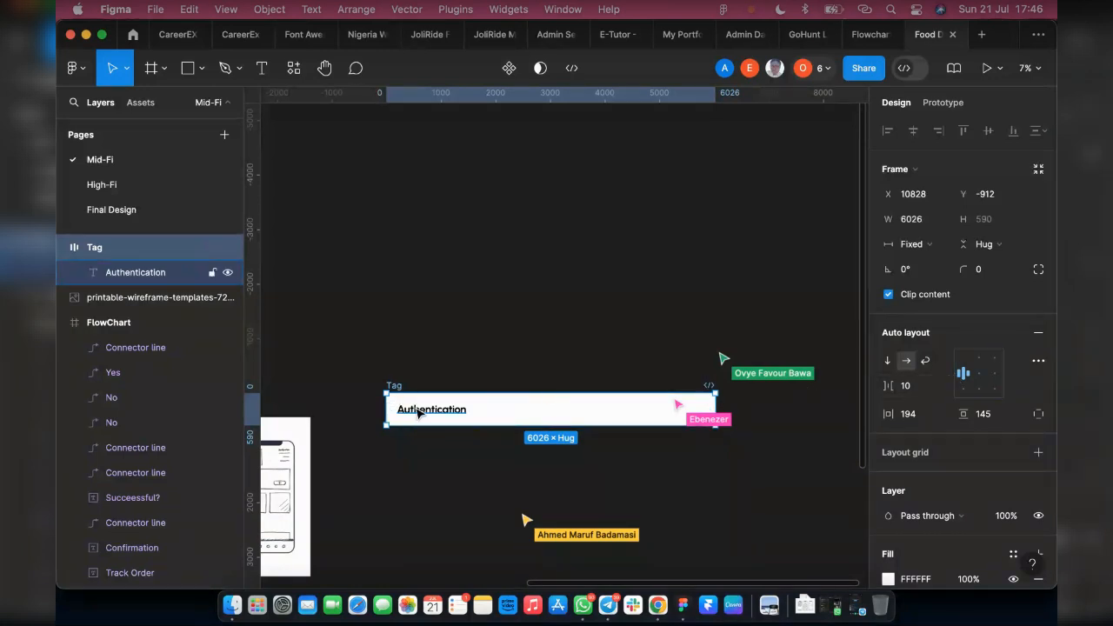
Step: Duplicate the Authentication text out of the Tag frame onto the empty canvas below it
click(419, 413)
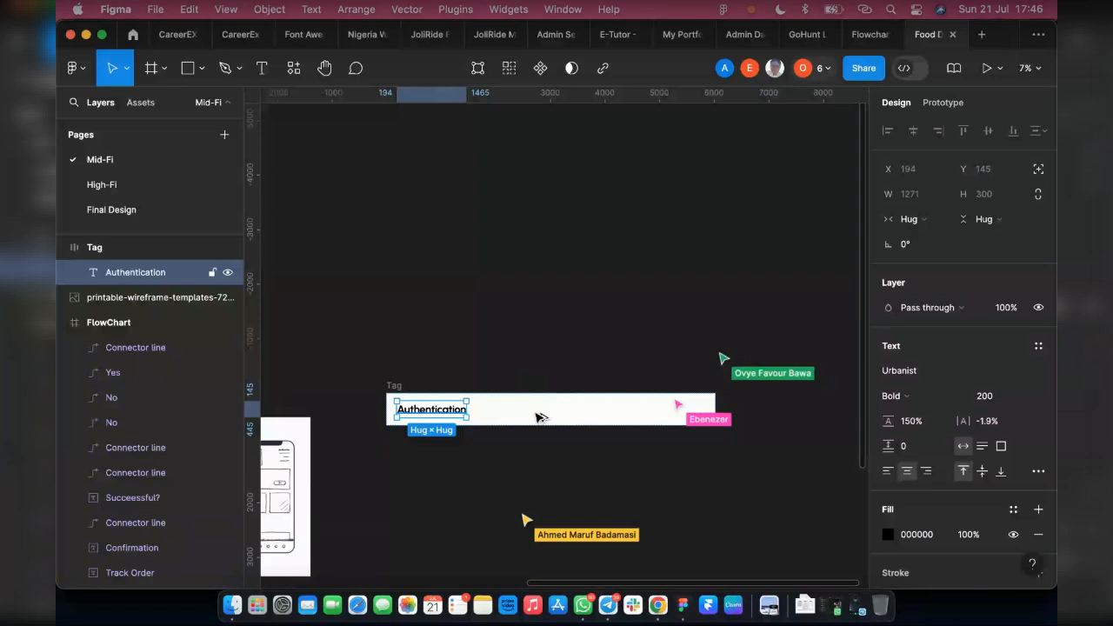
drag(540, 417, 532, 472)
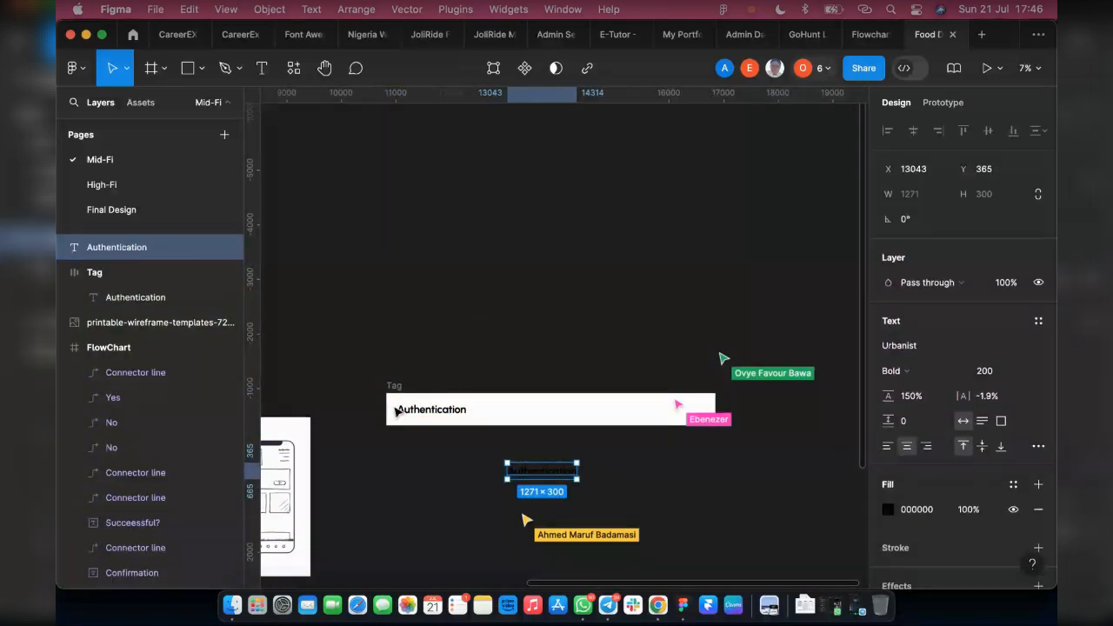
click(566, 420)
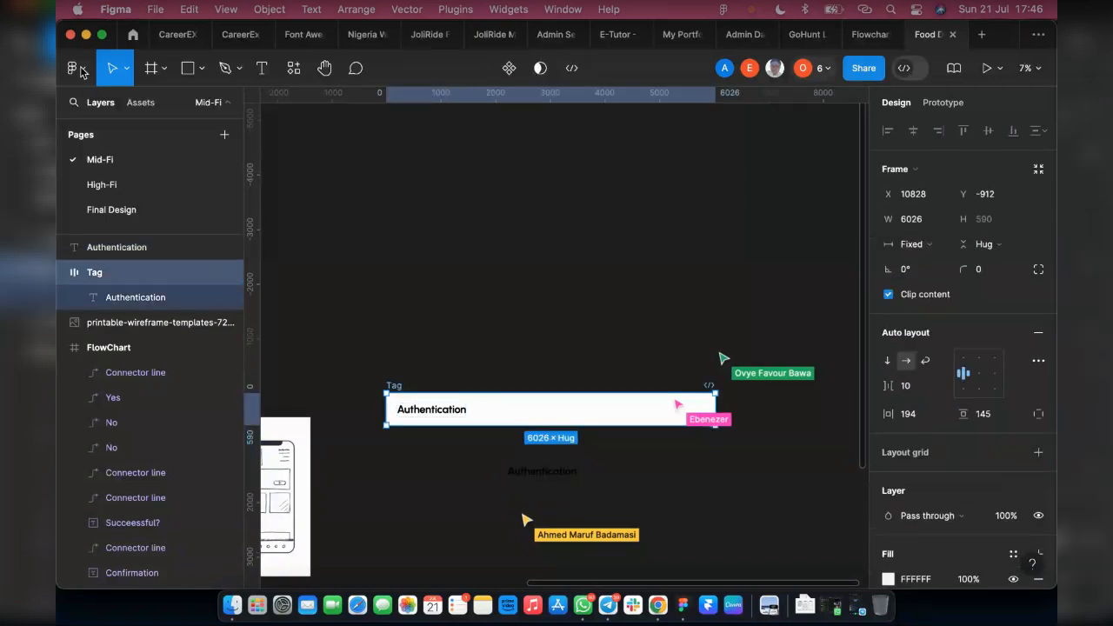
Step: Change the fill of the duplicated Authentication text to white (FFFFFF)
click(606, 478)
click(887, 485)
drag(688, 196, 600, 122)
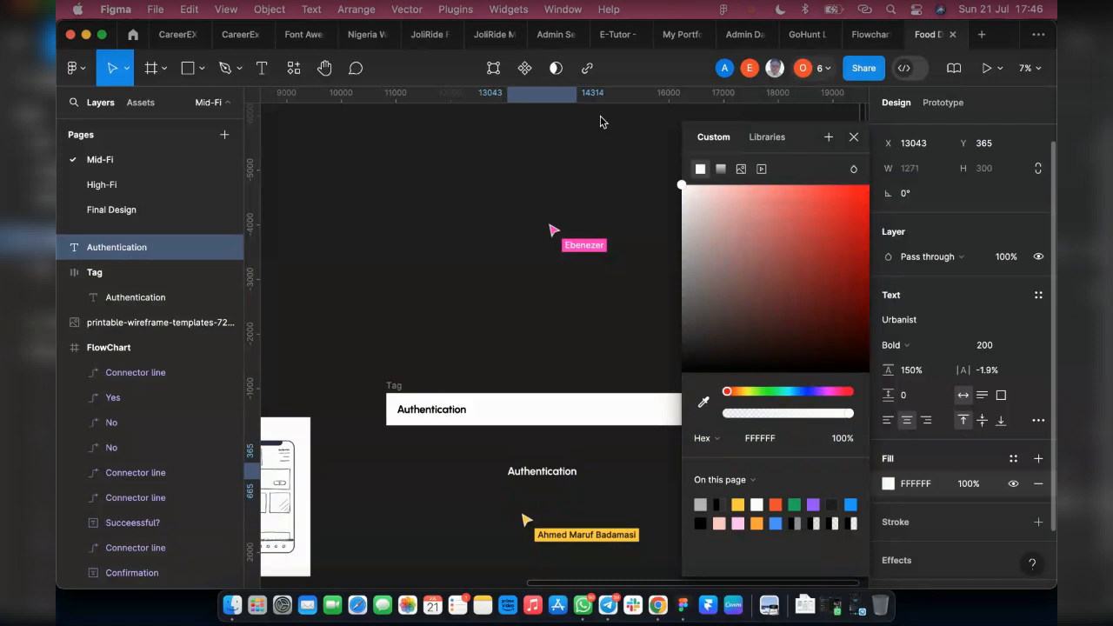
click(853, 138)
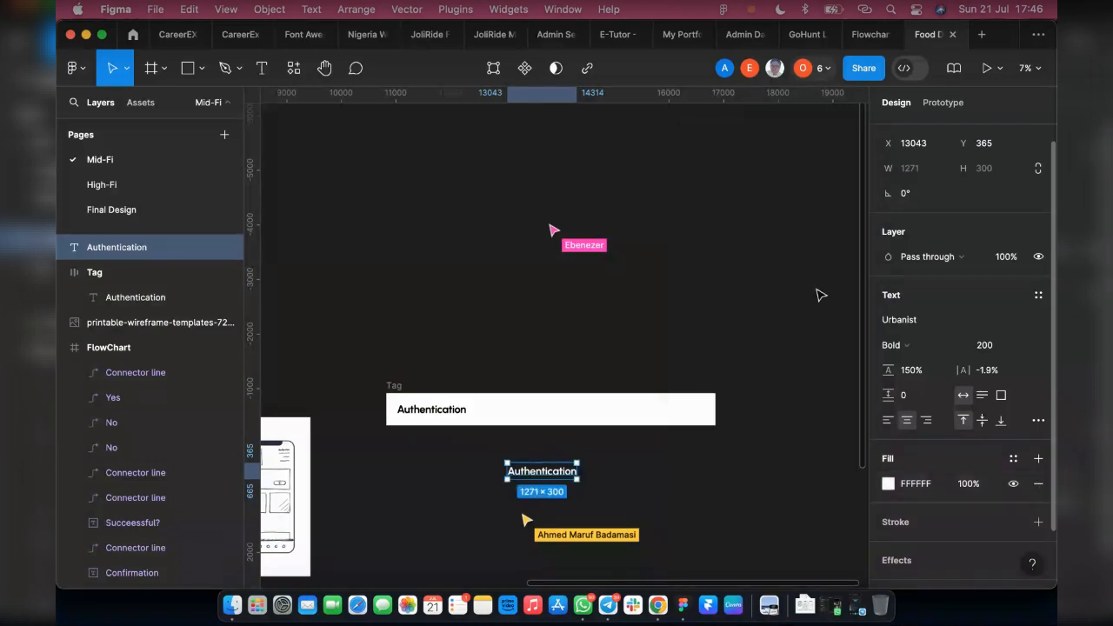
Step: Move the duplicated text slightly down and wrap it in an auto layout frame with a white (FFFFFF) fill
scroll(542, 487, up, 5)
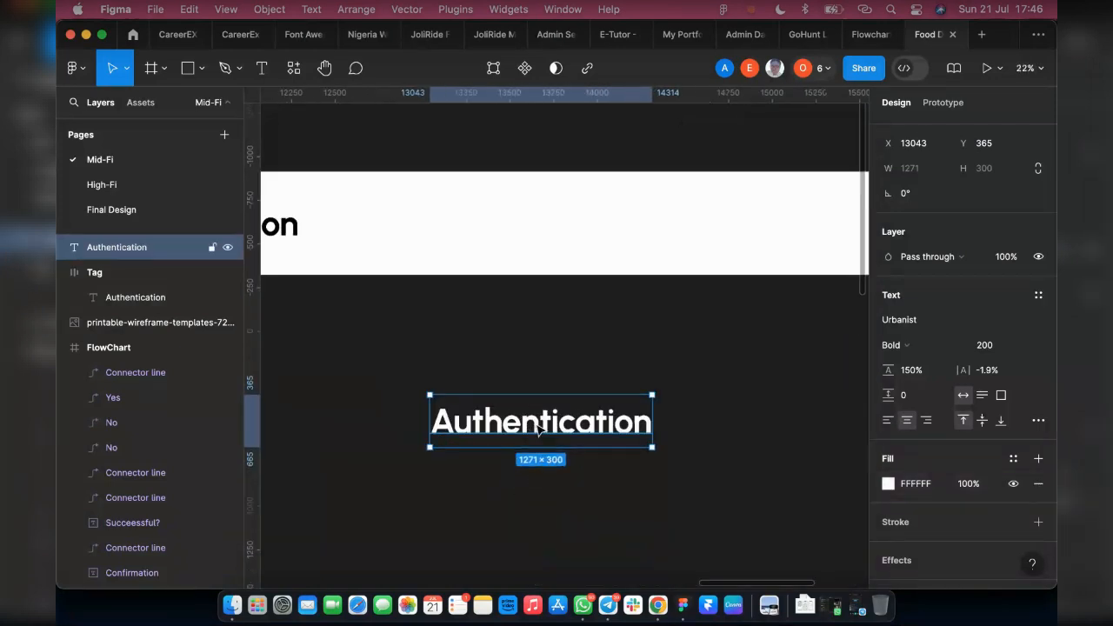
drag(539, 441, 541, 457)
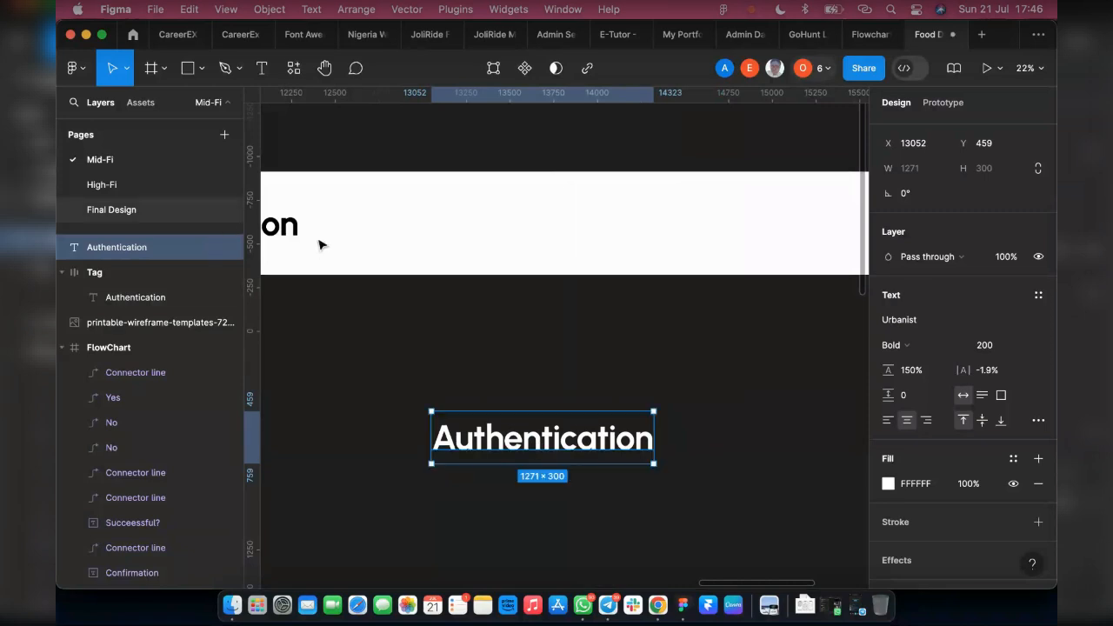
click(304, 219)
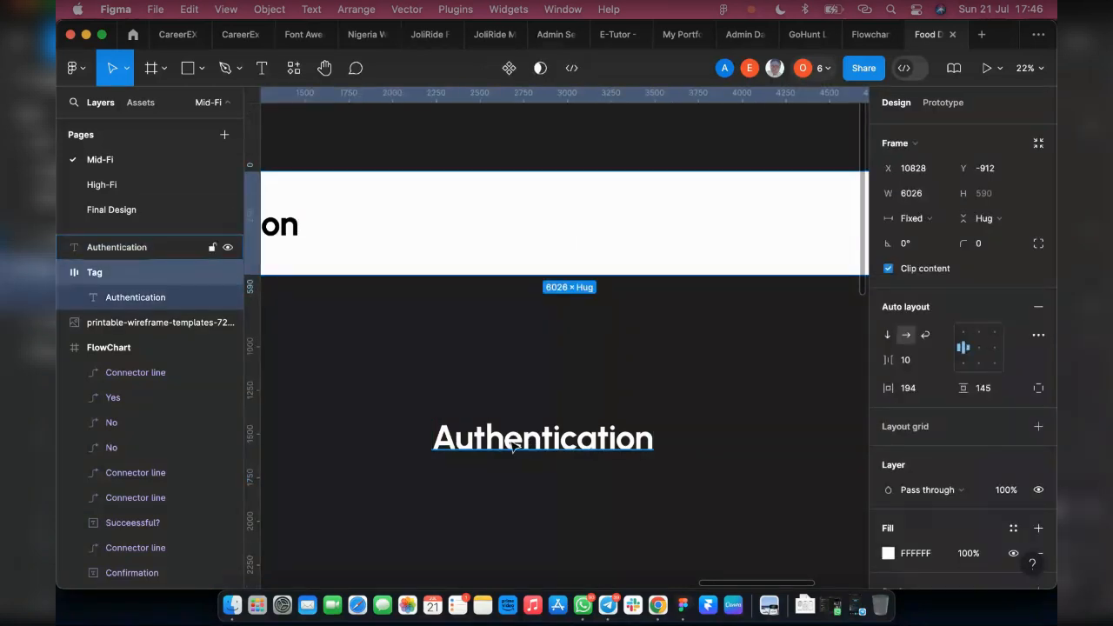
right_click(519, 442)
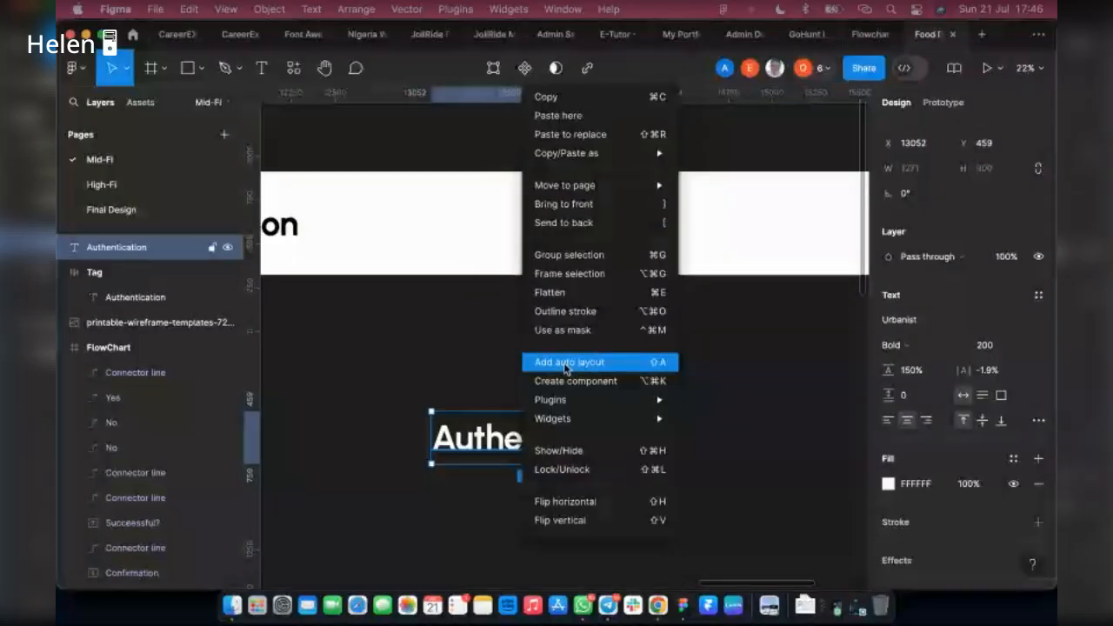
click(566, 363)
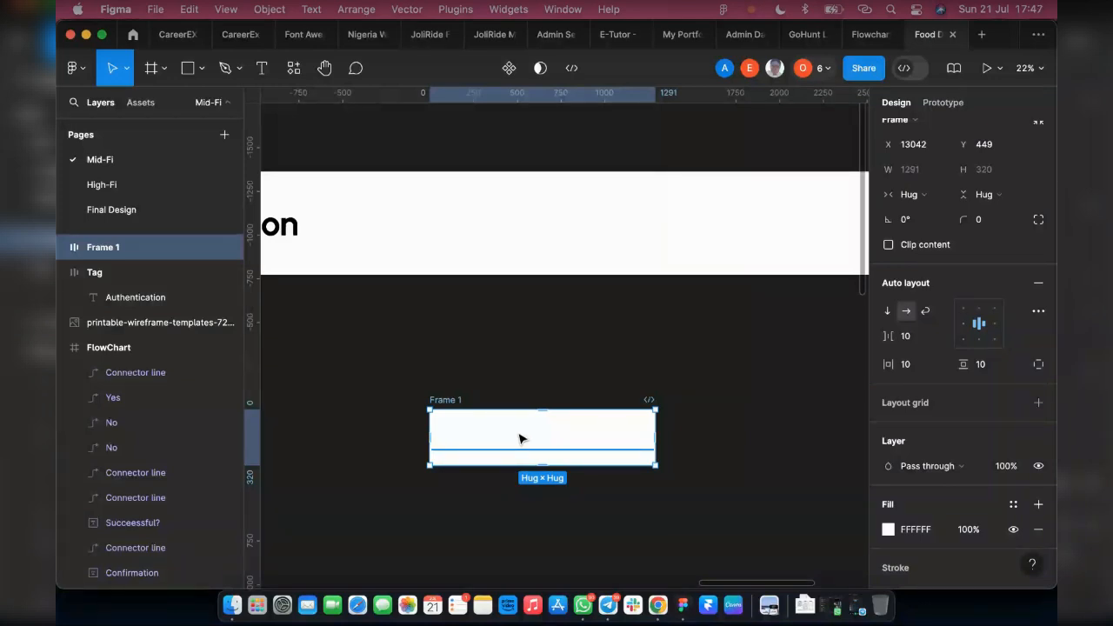
Step: Change the fill of the Authentication text inside the new auto layout frame to black (000000)
double_click(519, 434)
click(327, 357)
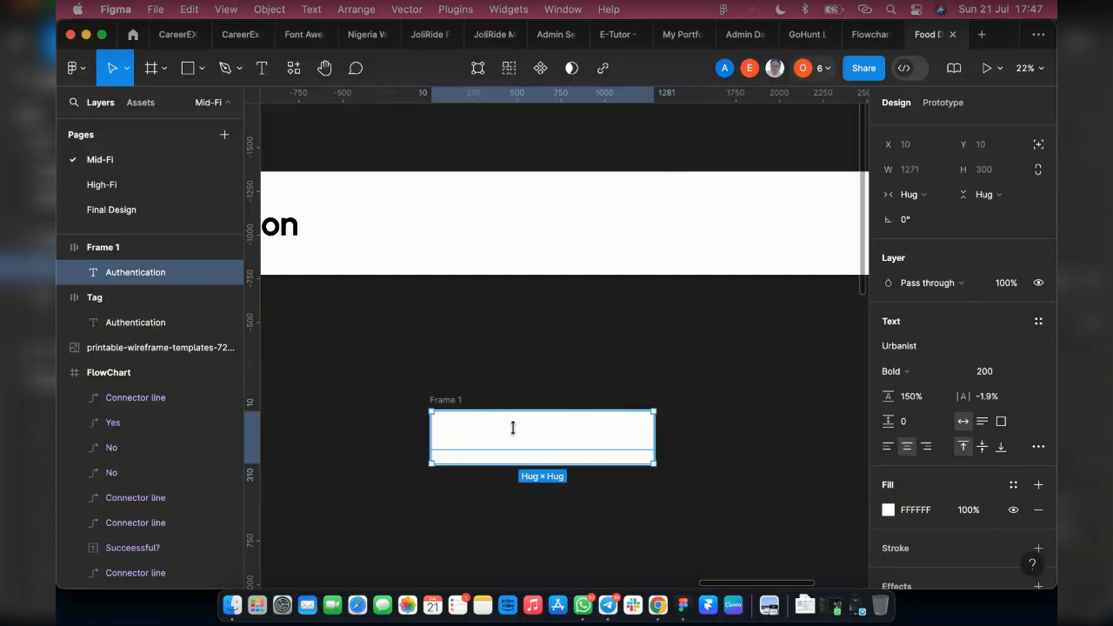
click(87, 251)
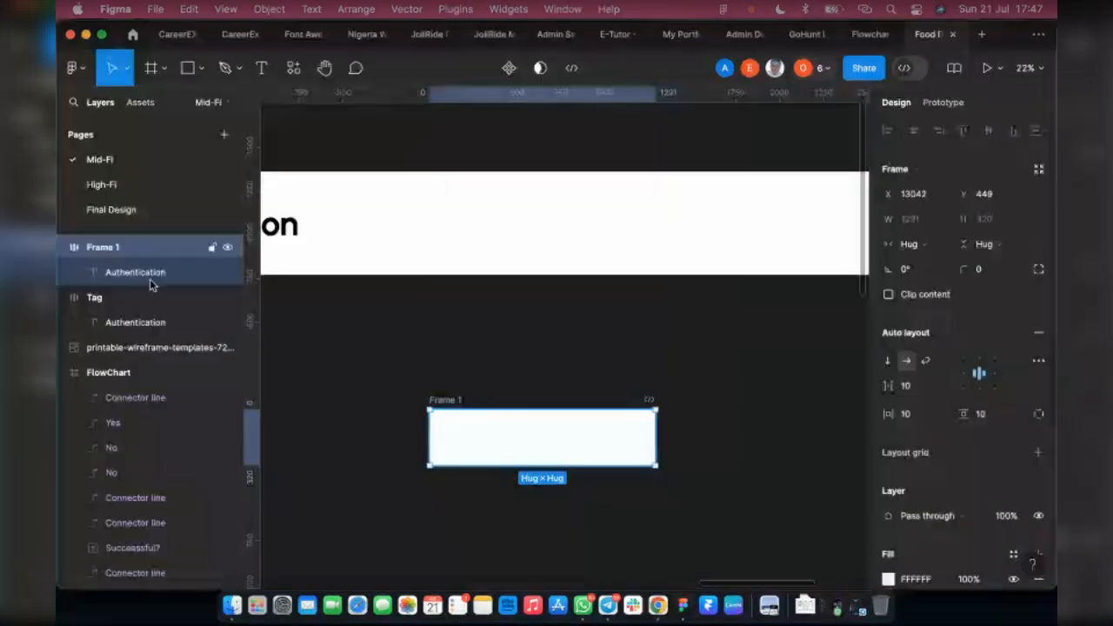
click(146, 278)
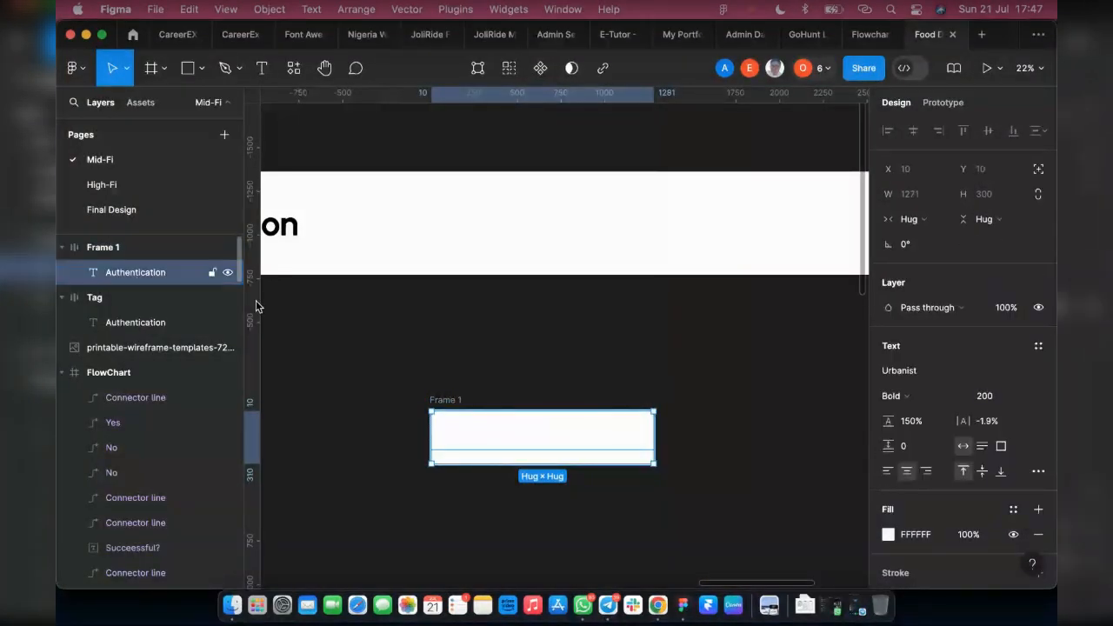
scroll(910, 490, down, 2)
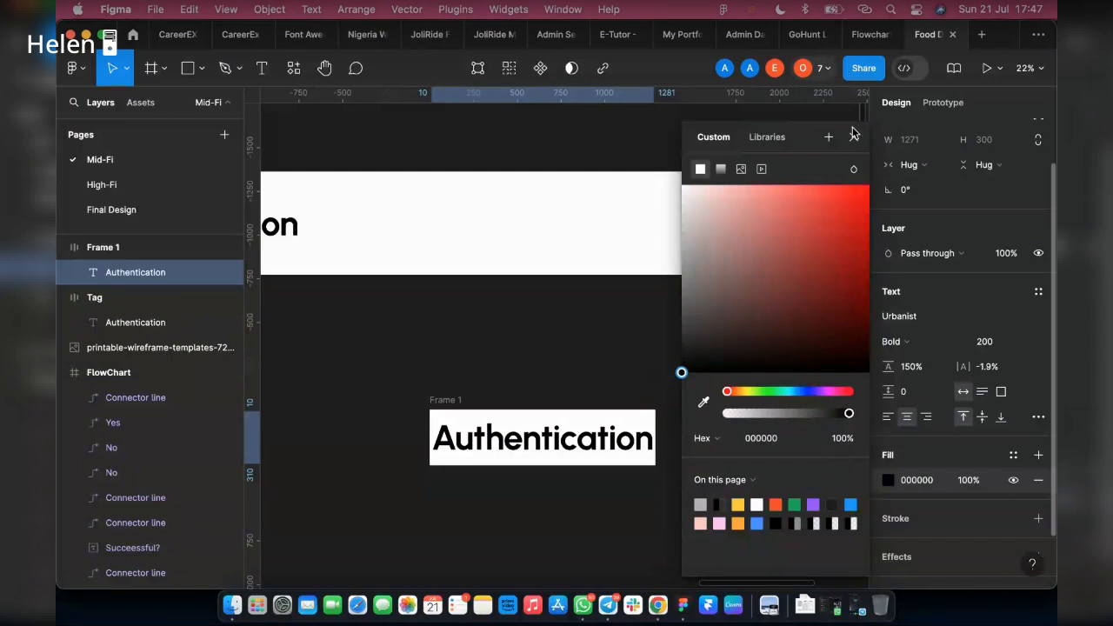
click(854, 136)
Step: Move Frame 1 under the left end of the Tag frame and resize it to about 5940 × 673
click(445, 394)
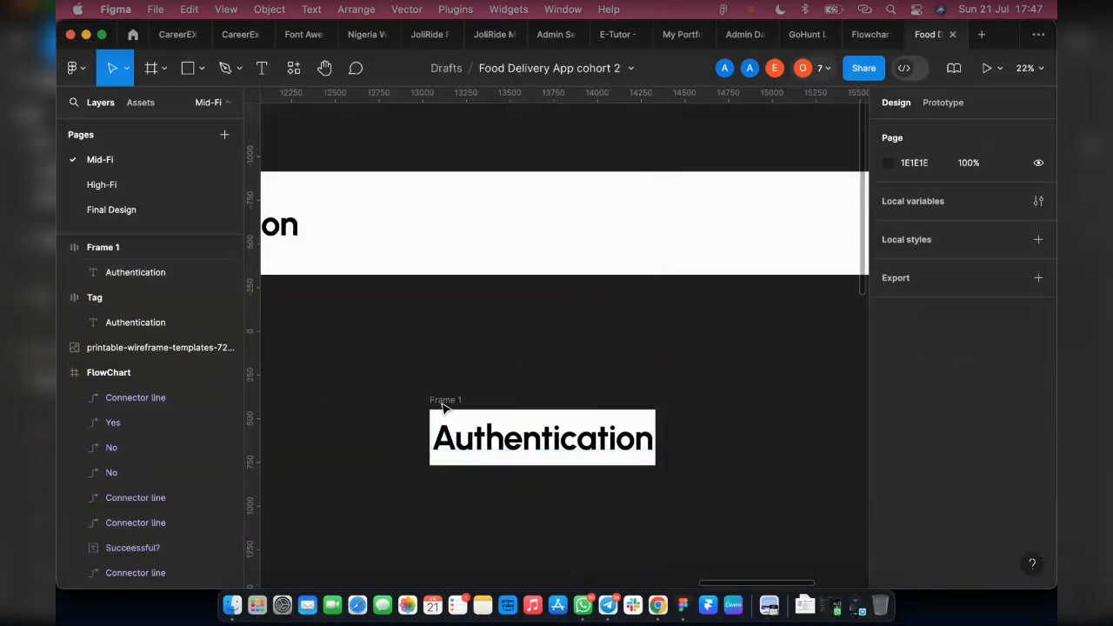
click(543, 437)
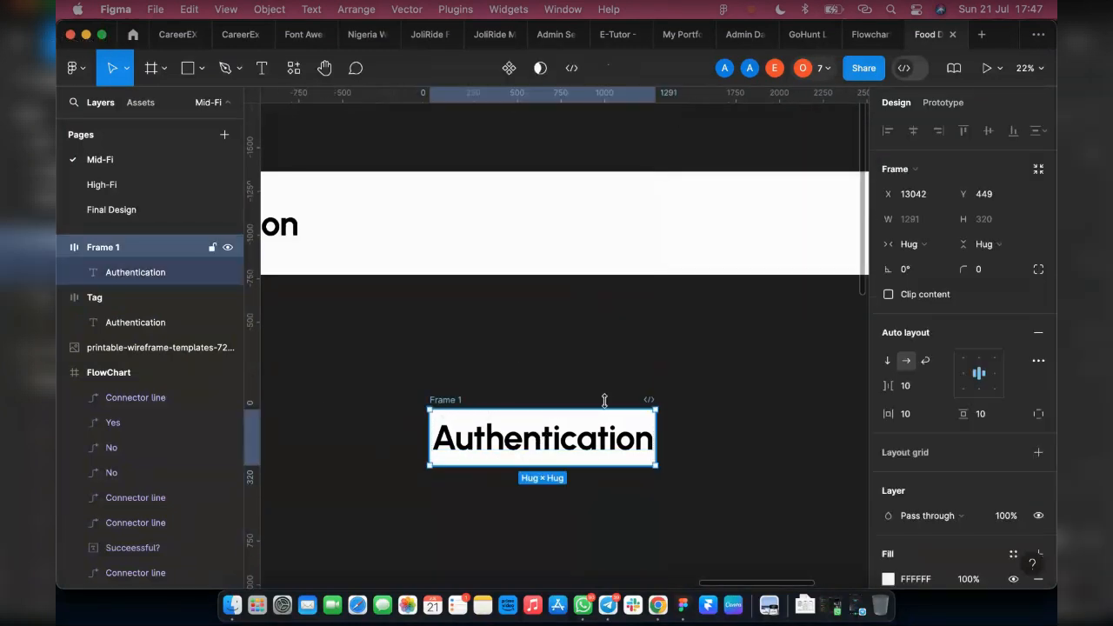
scroll(521, 398, down, 5)
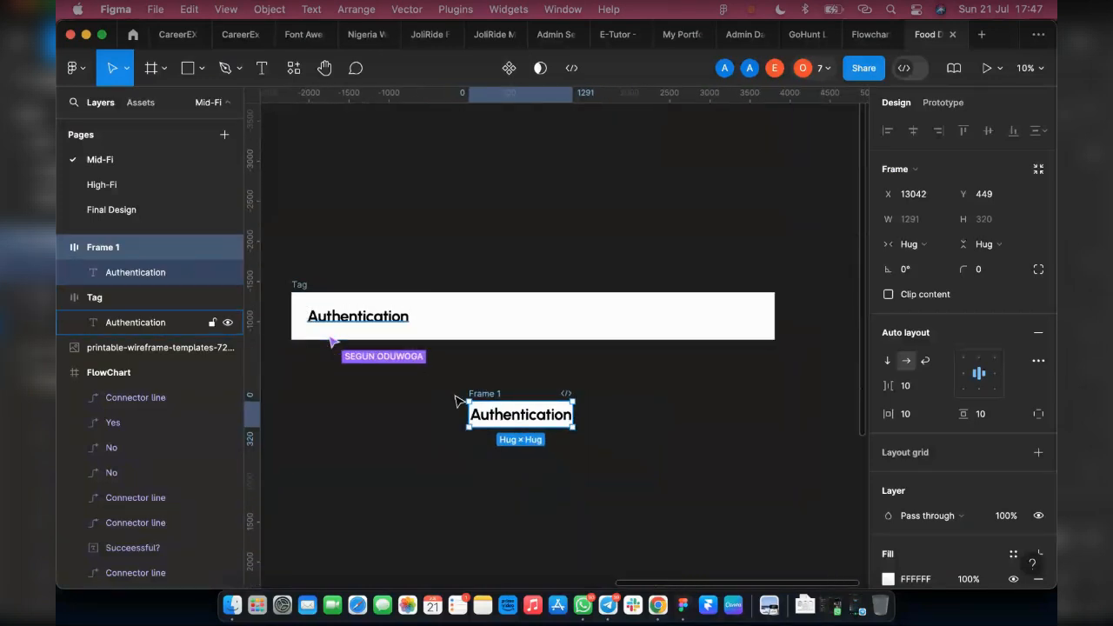
drag(501, 416, 353, 430)
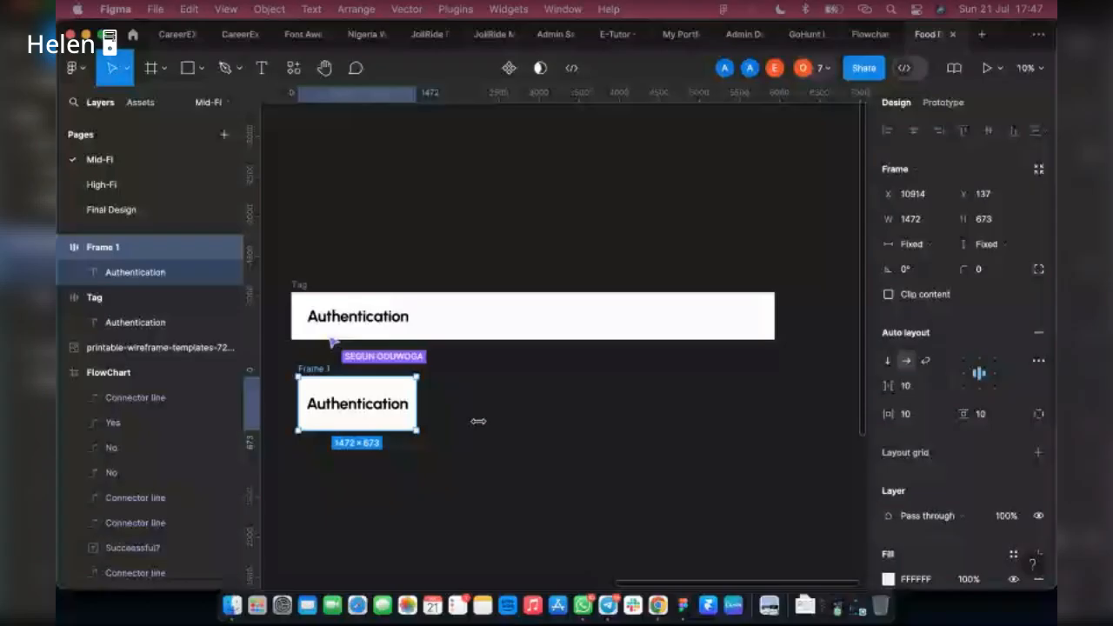
drag(478, 421, 773, 430)
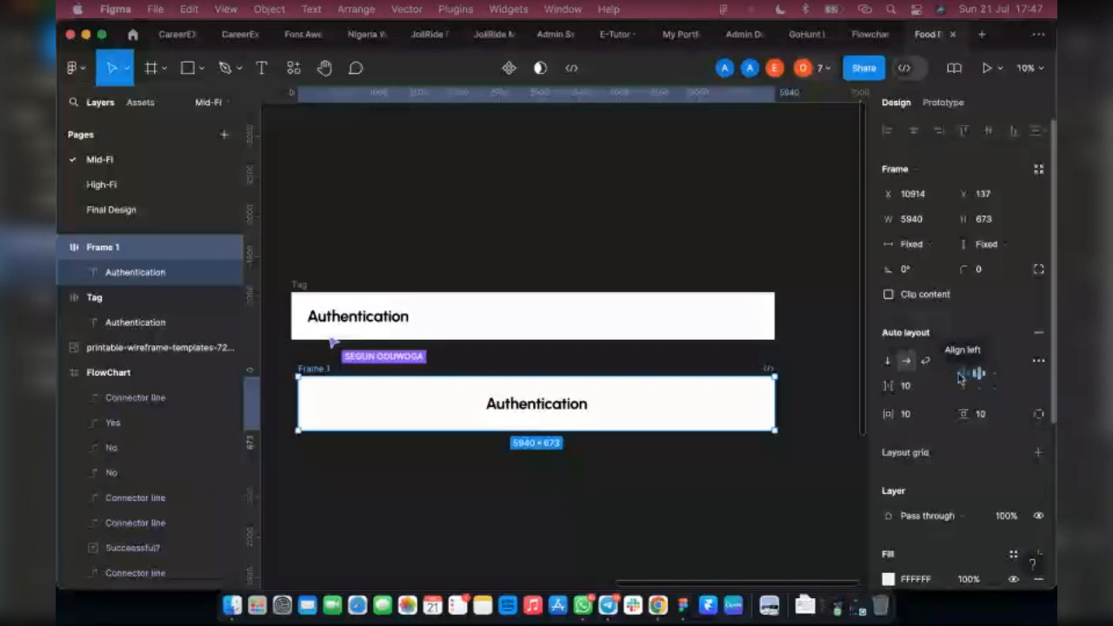
Step: Align the Authentication text to the left edge of Frame 1 and increase the frame's left padding to 129
click(961, 374)
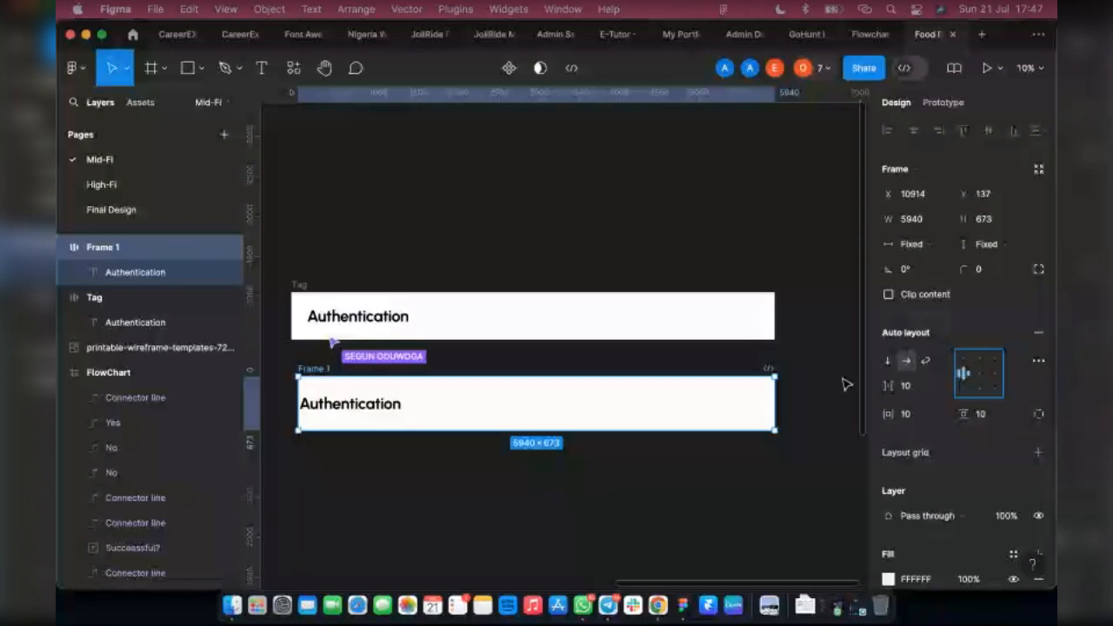
scroll(305, 425, up, 3)
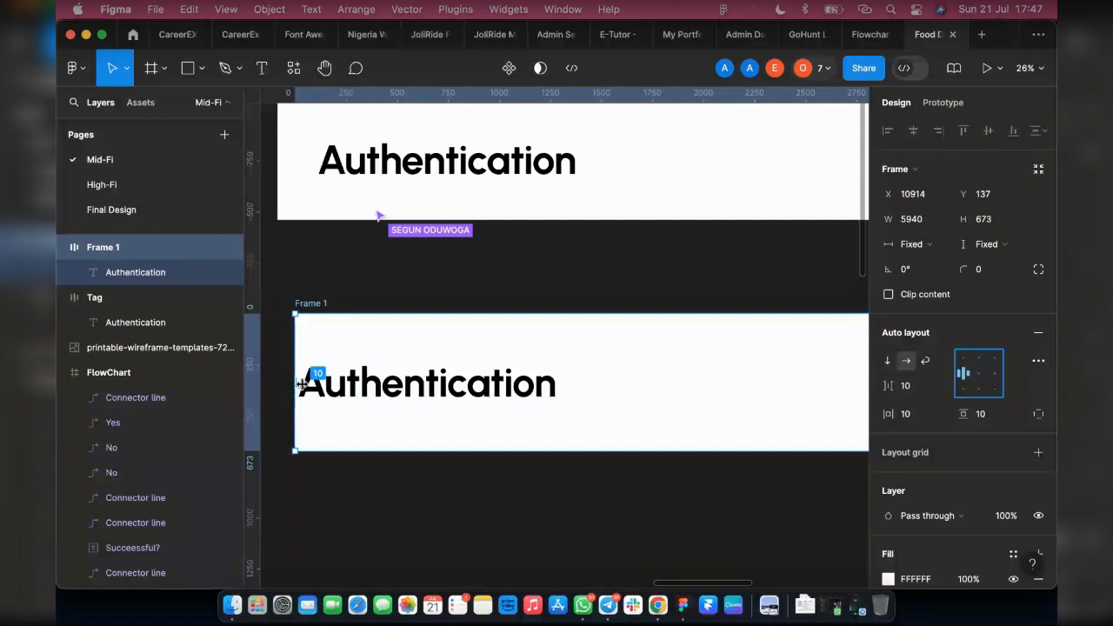
scroll(300, 384, up, 2)
scroll(378, 478, left, 5)
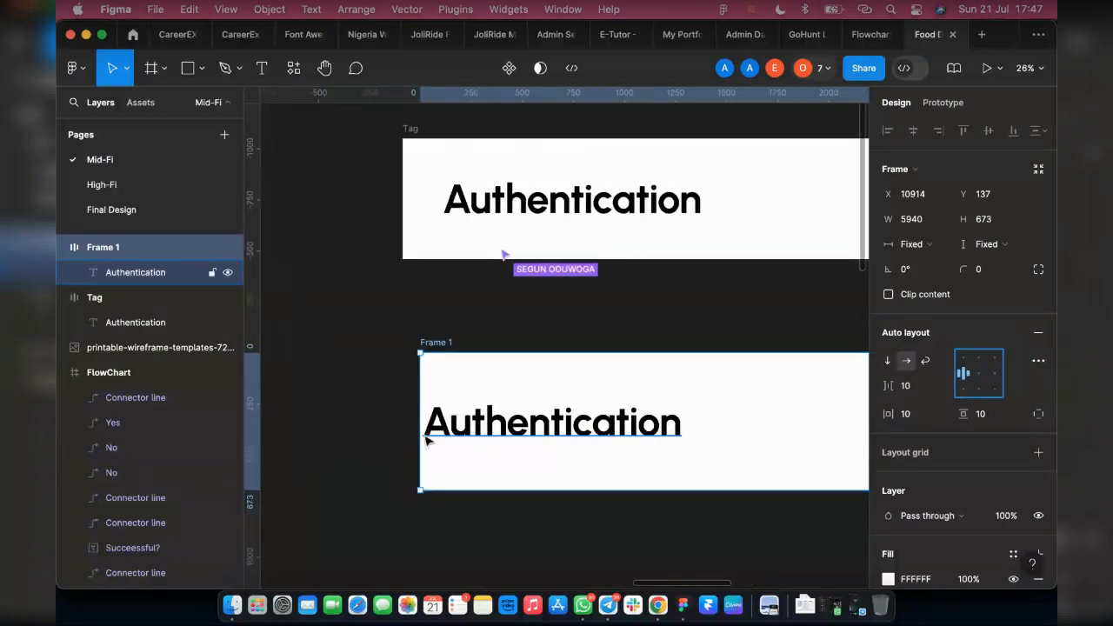
scroll(426, 441, up, 4)
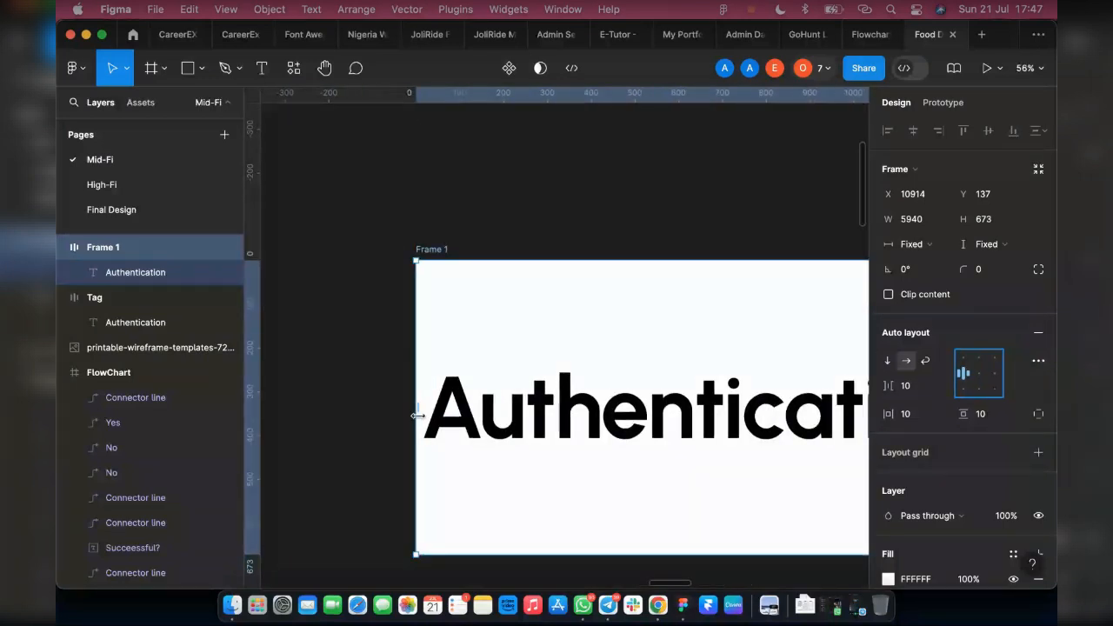
scroll(419, 416, up, 10)
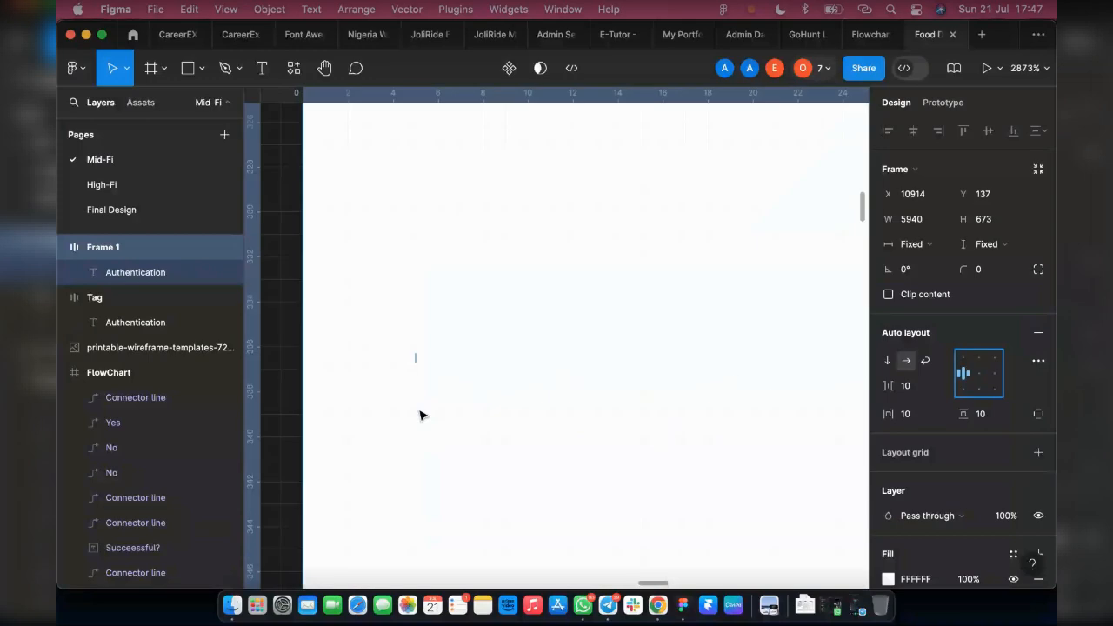
scroll(419, 416, up, 5)
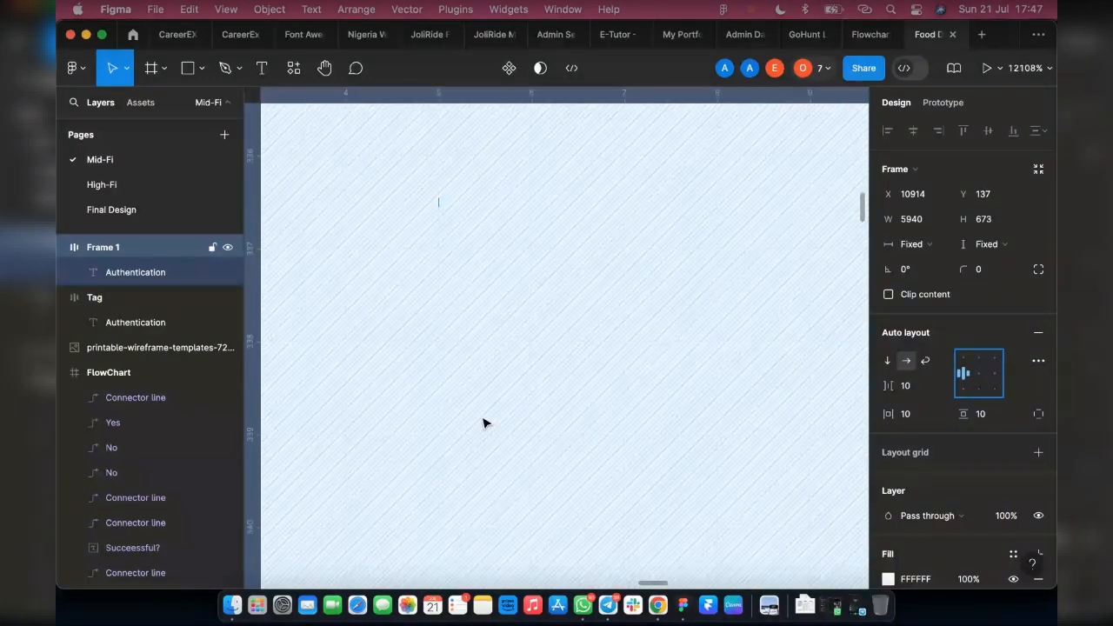
scroll(483, 409, down, 8)
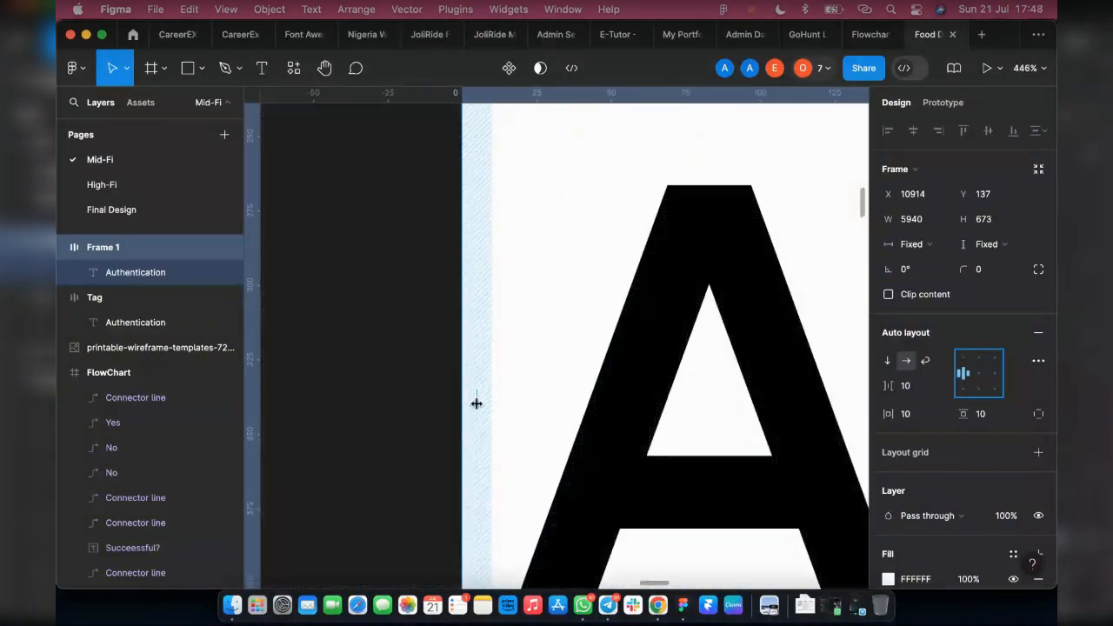
scroll(477, 403, down, 3)
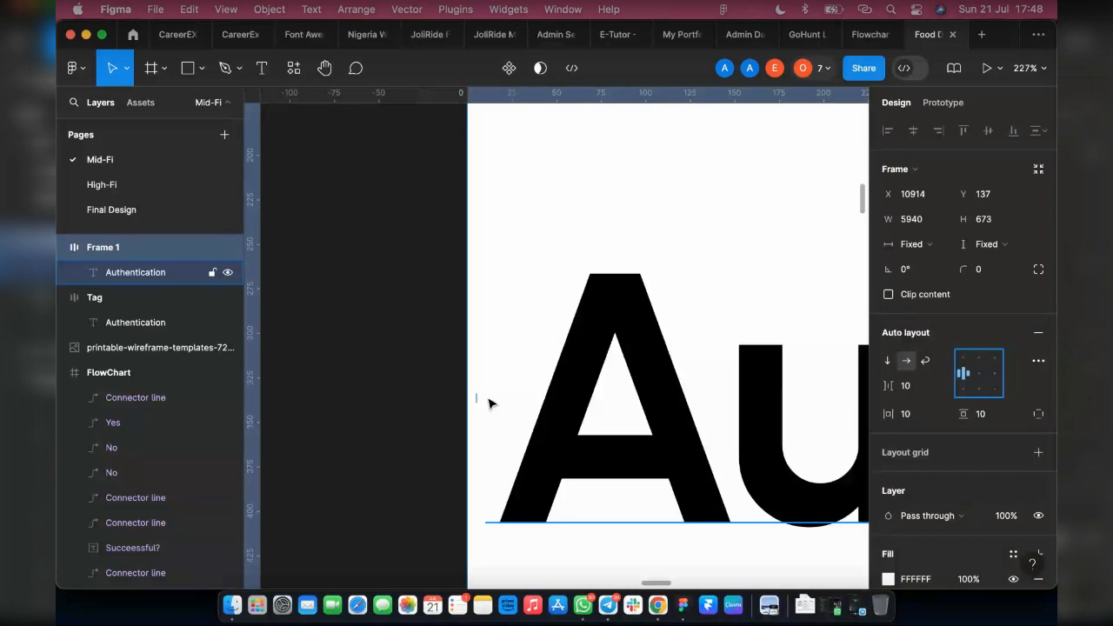
mouse_move(482, 395)
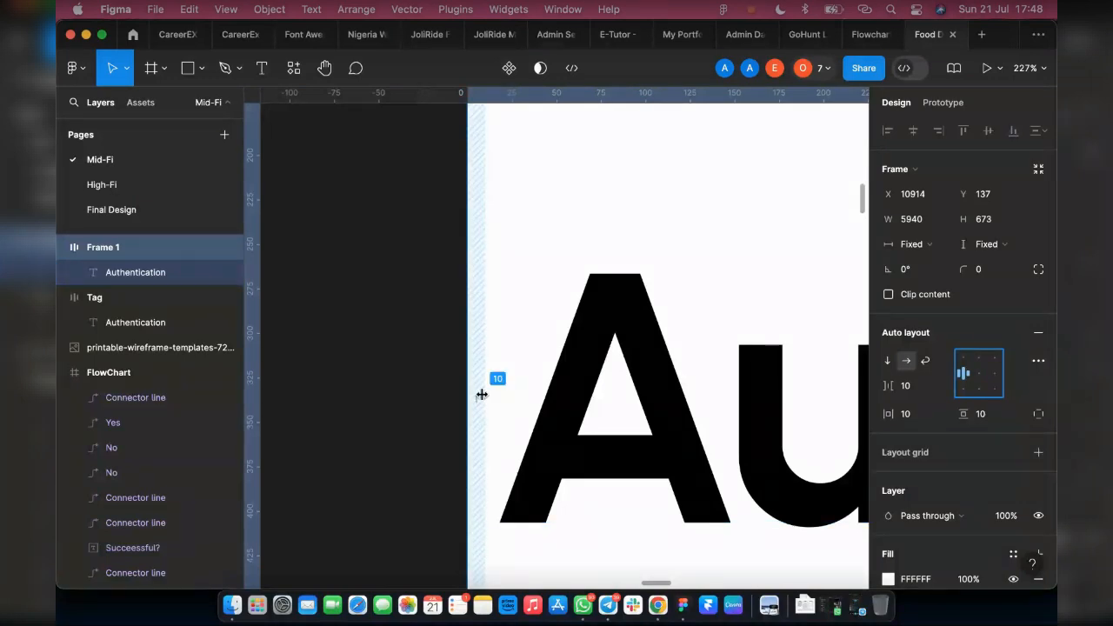
drag(482, 395, 696, 396)
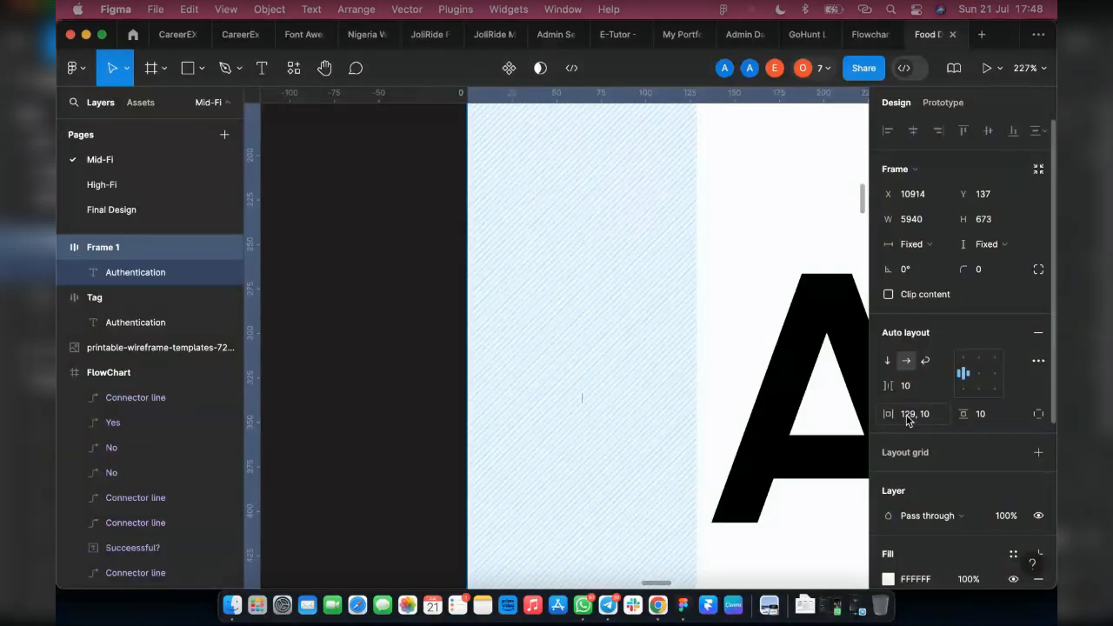
Step: Move Frame 1 so that its left edge lines up with the Tag frame above it
scroll(720, 391, down, 6)
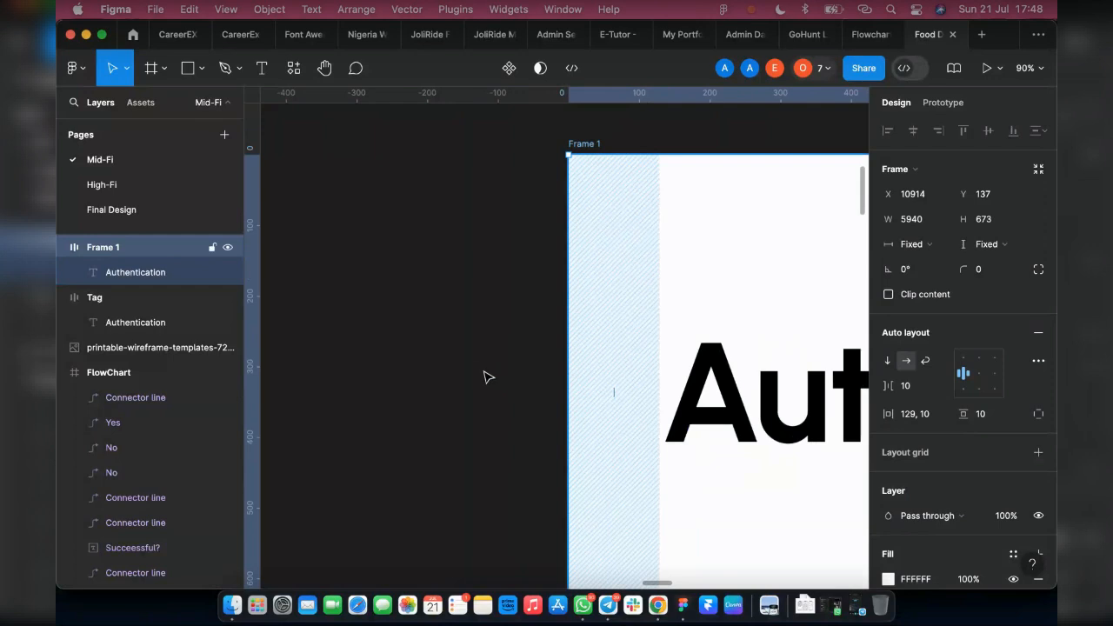
scroll(472, 383, down, 4)
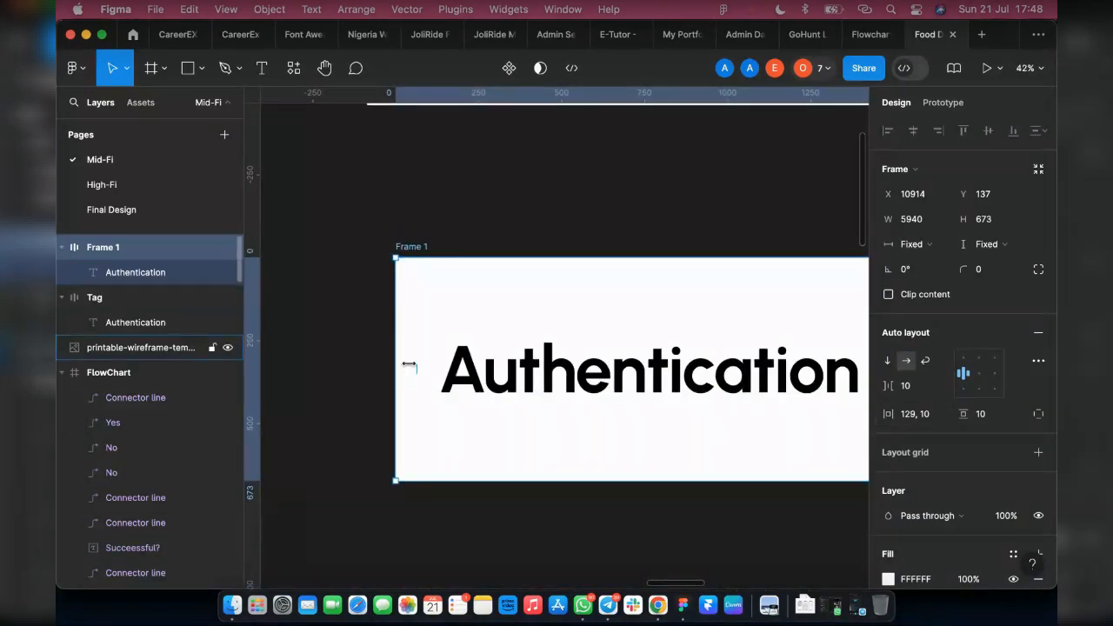
scroll(502, 286, down, 4)
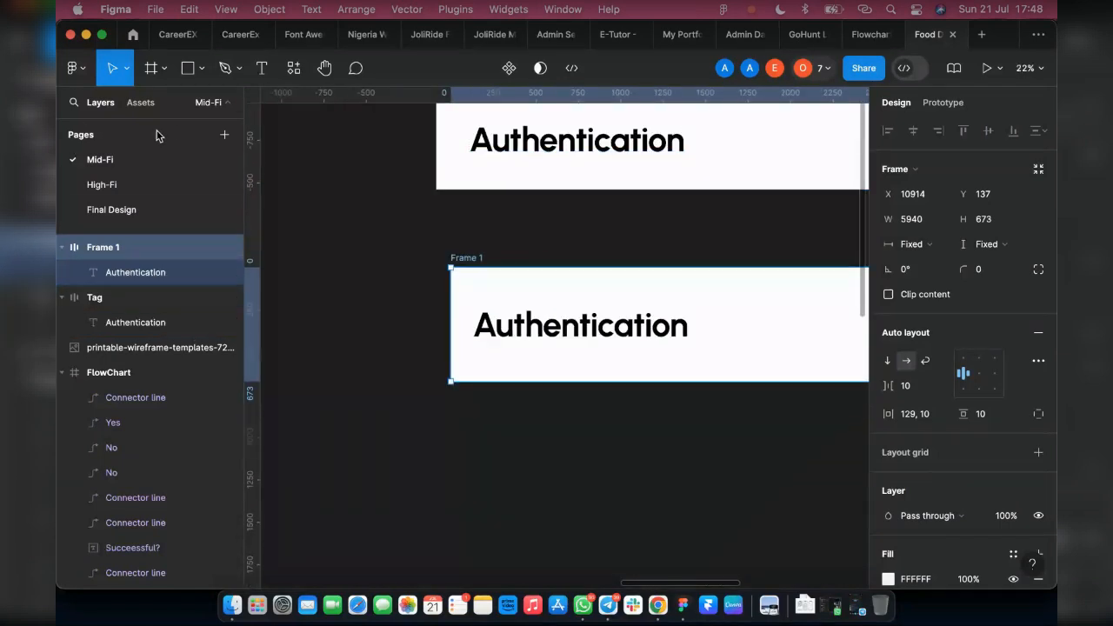
scroll(415, 221, up, 1)
scroll(416, 222, up, 3)
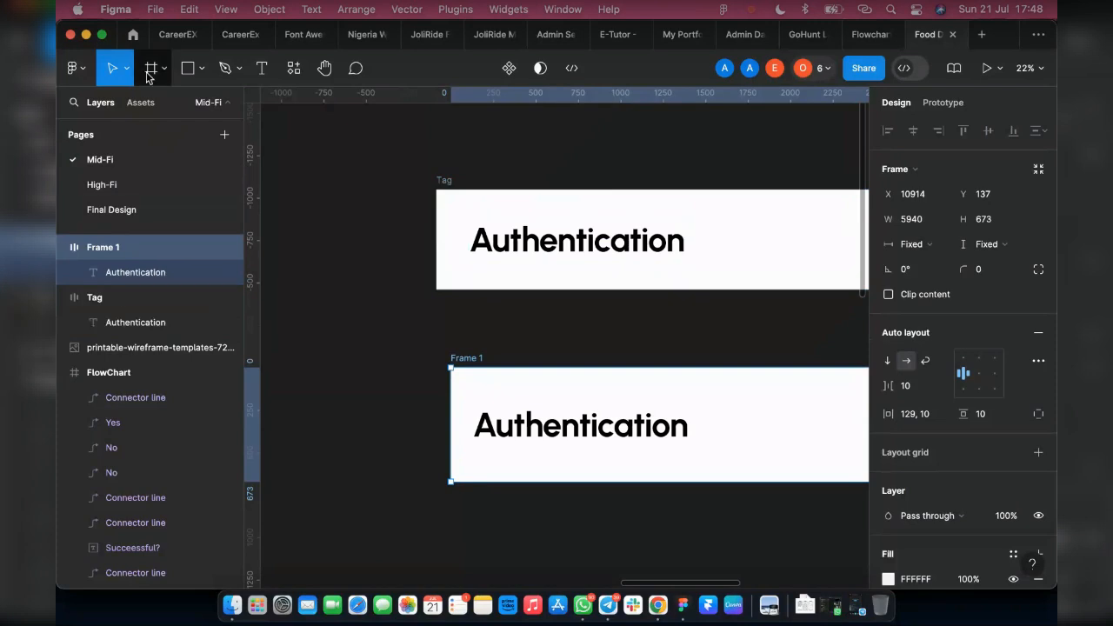
drag(521, 385, 516, 392)
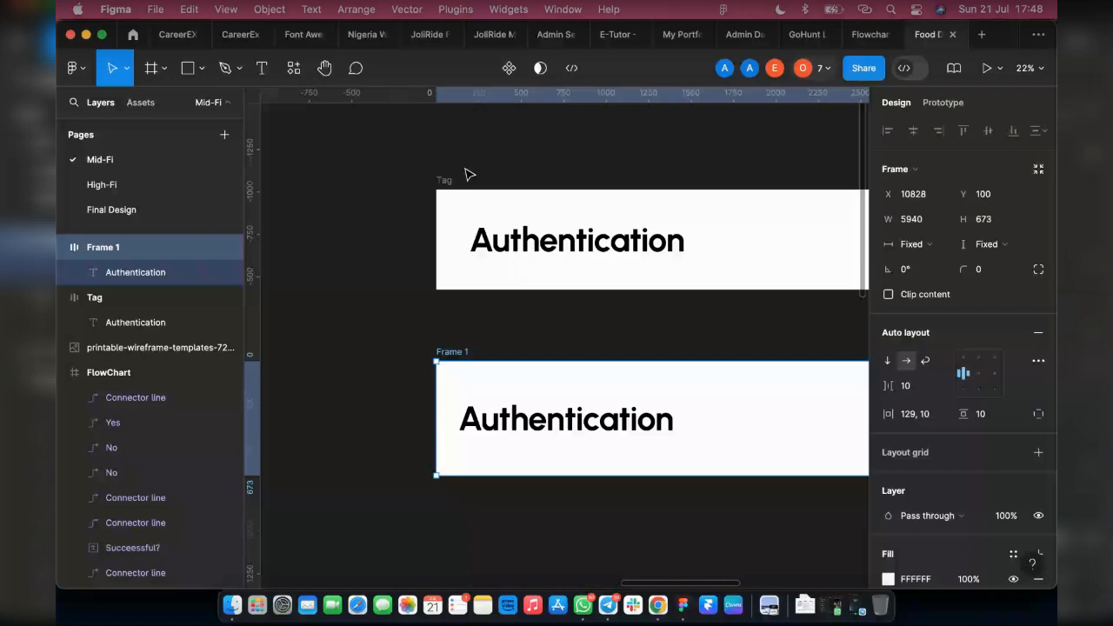
Step: Rename Frame 1 as Tag and deselect it
double_click(468, 350)
text(Tag)
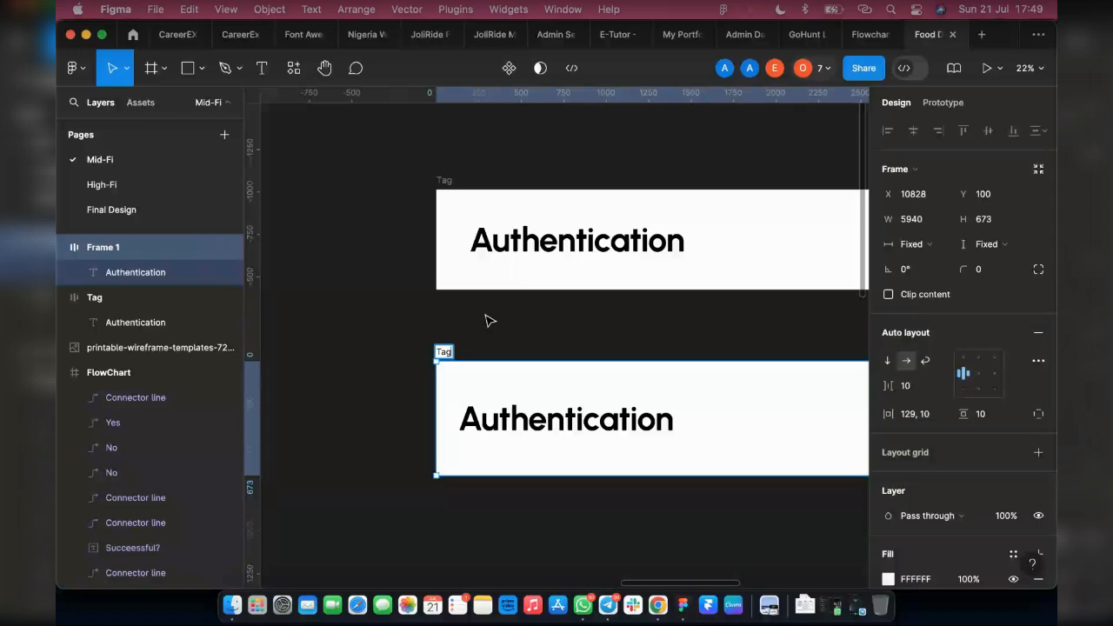
click(391, 235)
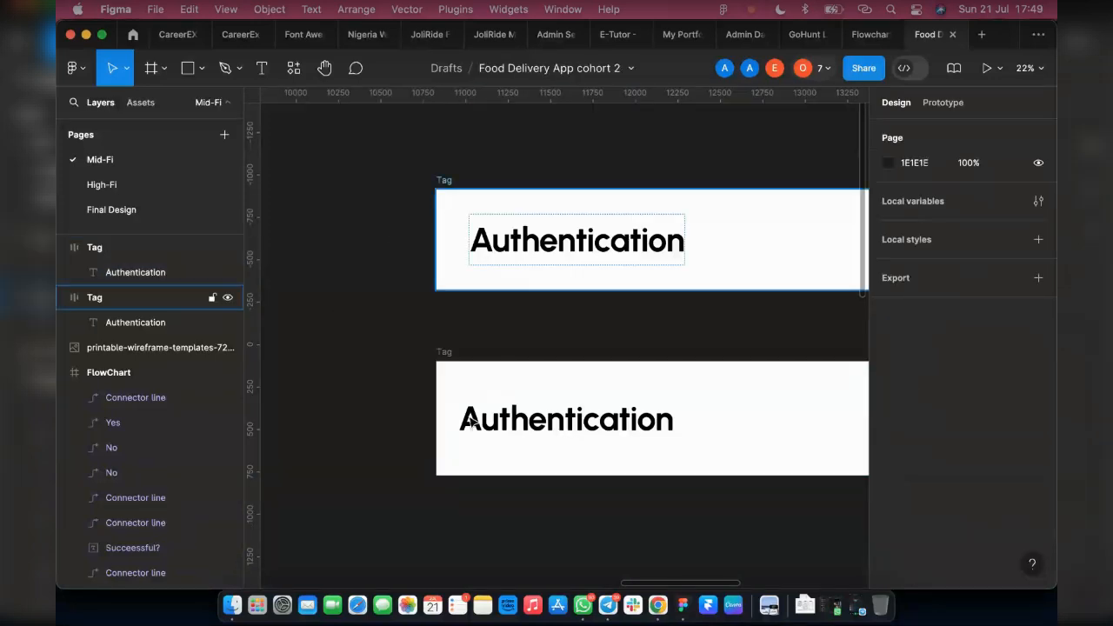
Step: Delete the original upper Tag frame and move the remaining Tag frame up towards its place, to about X 10805, Y -629
click(496, 283)
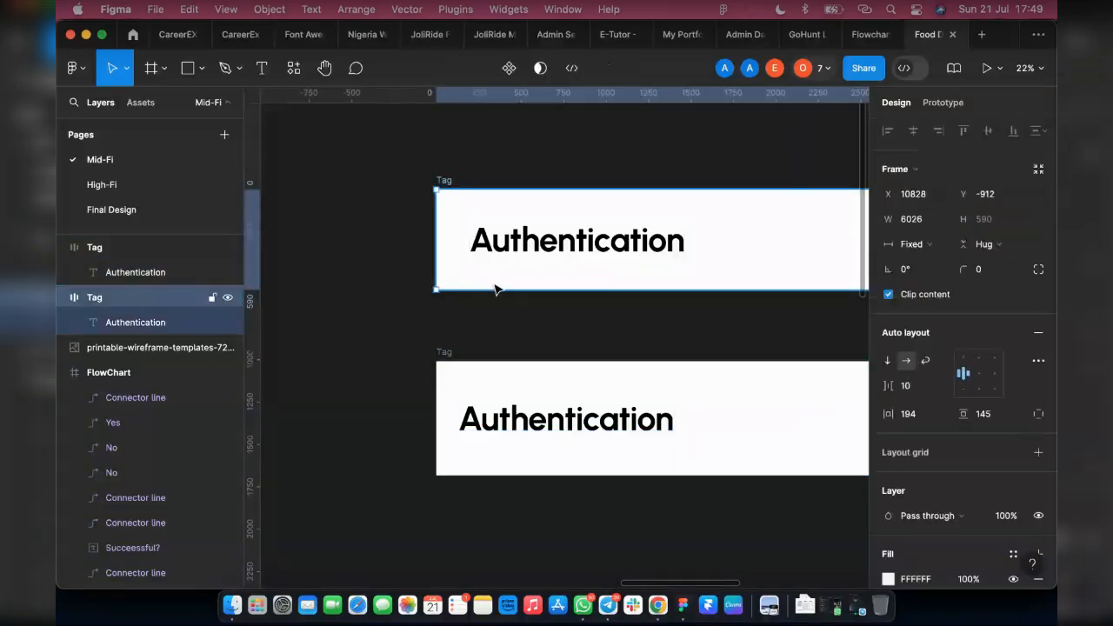
key(Delete)
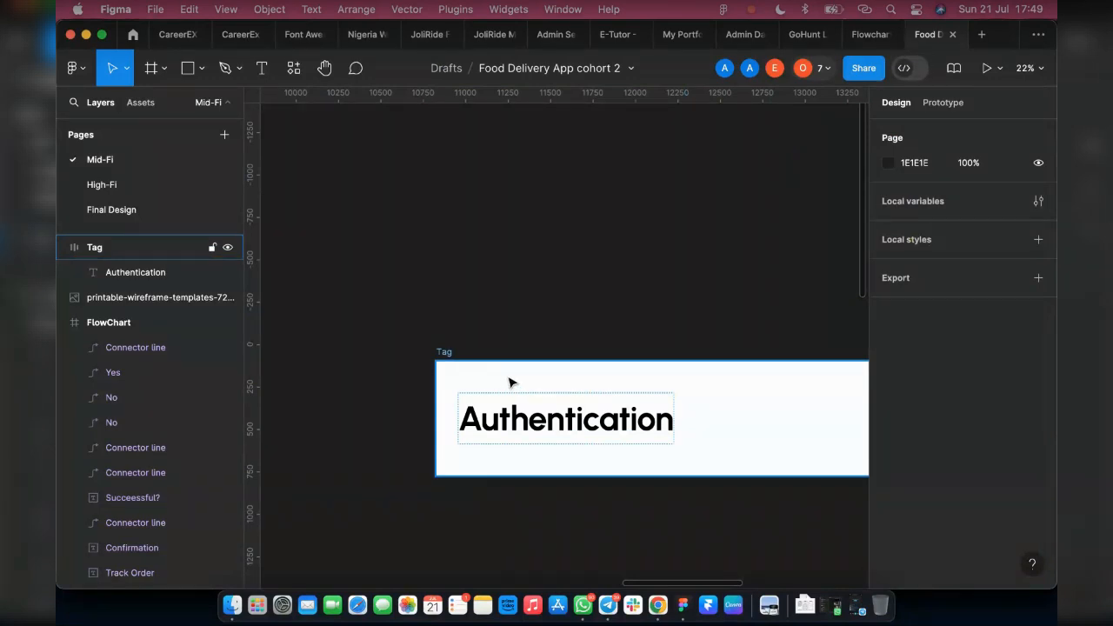
drag(509, 380, 504, 258)
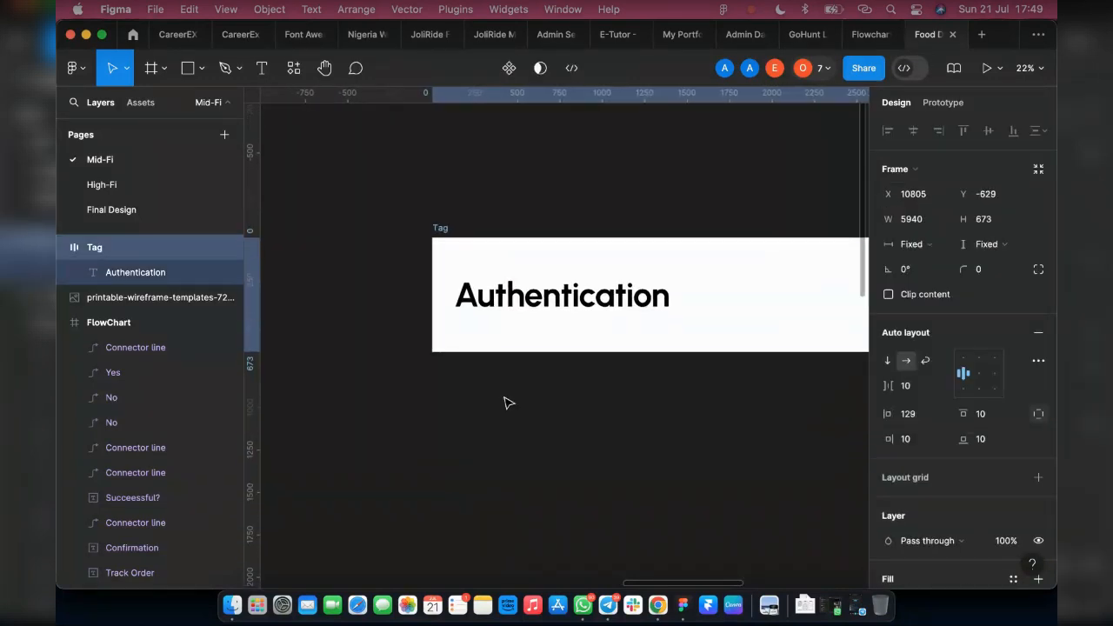
Step: Increase the left padding of the Tag frame to 252
scroll(510, 409, down, 5)
scroll(513, 408, down, 3)
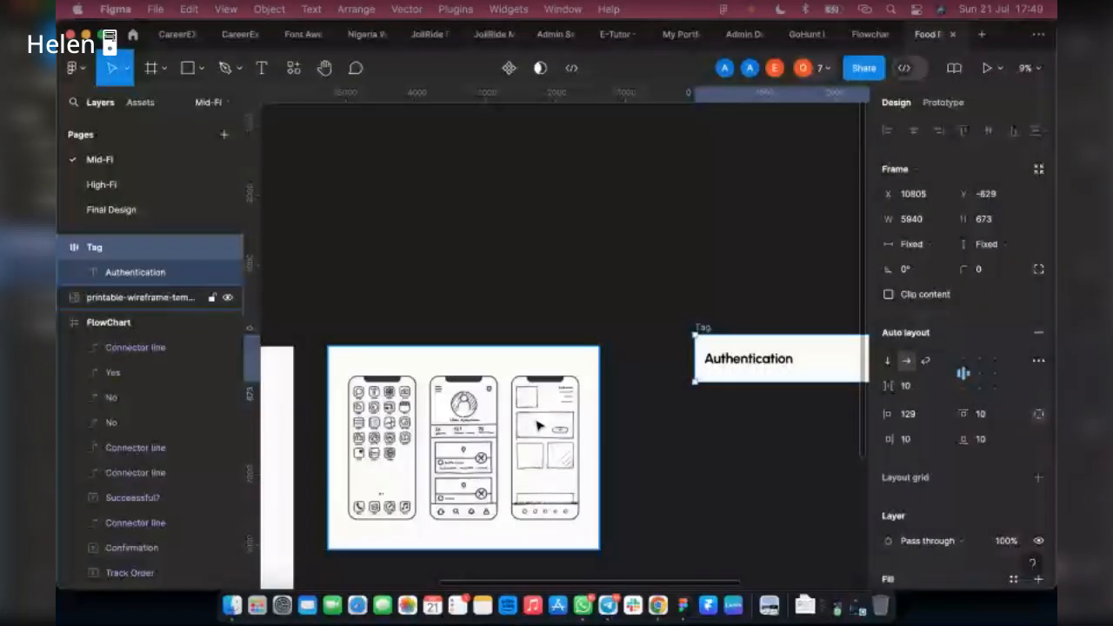
scroll(539, 425, right, 3)
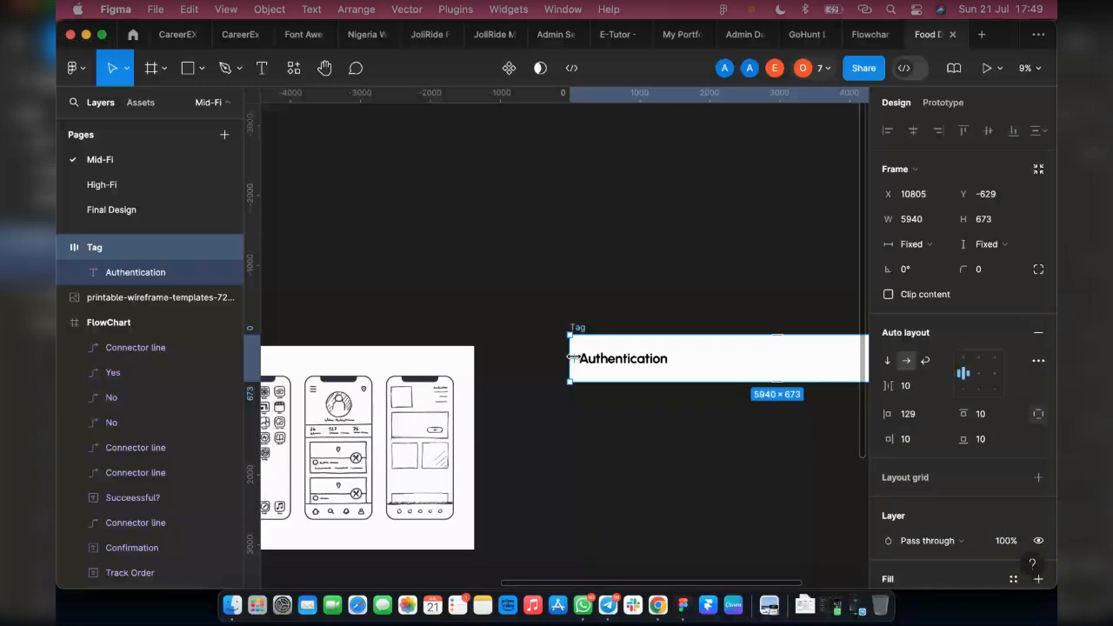
drag(573, 357, 584, 358)
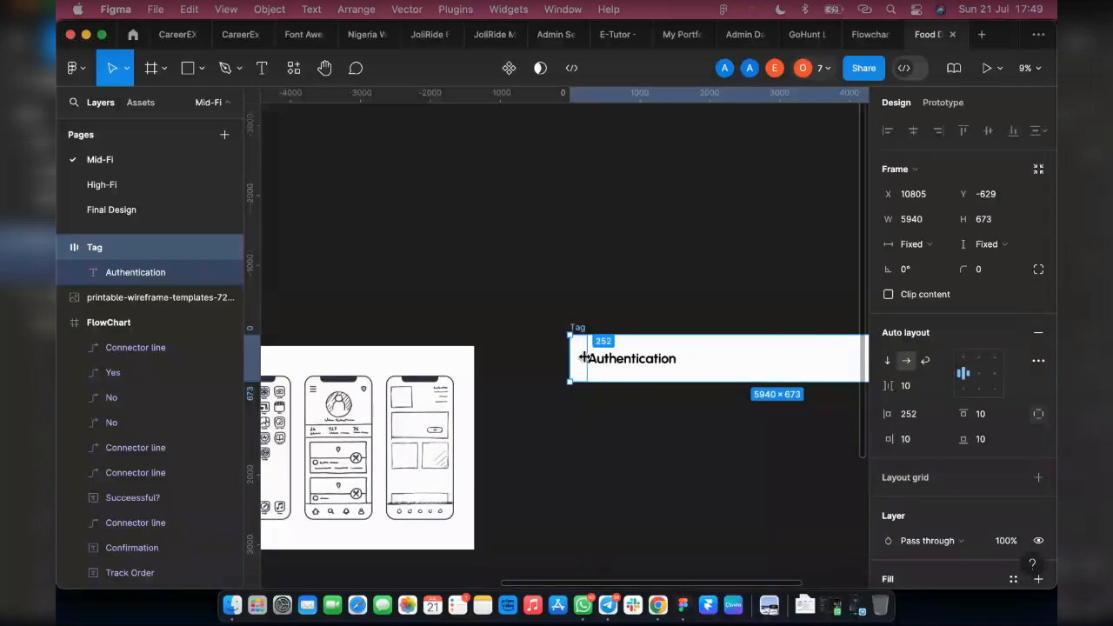
Step: Add an iPhone 13 mini preset frame (375 × 812) and place it below the Authentication Tag, at about X 11233, Y 356
click(164, 68)
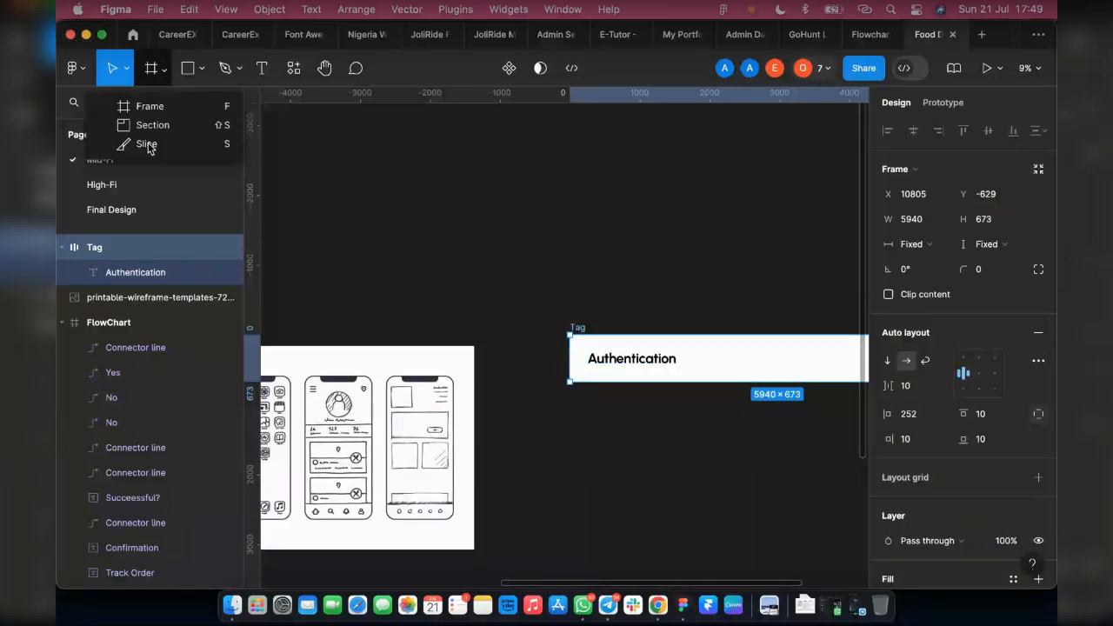
click(164, 106)
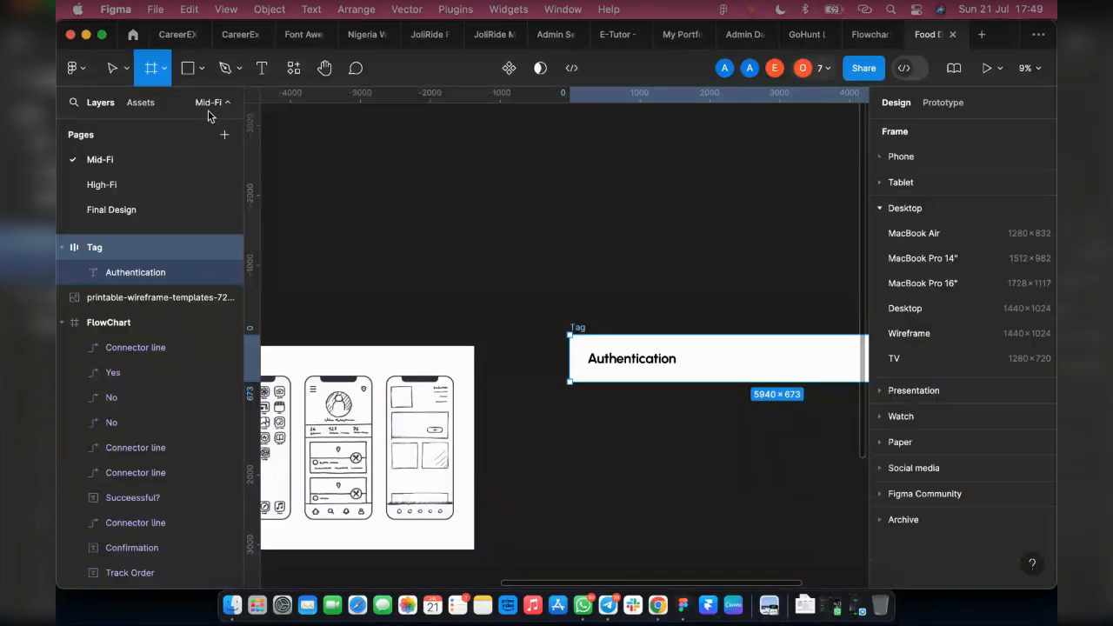
click(882, 209)
click(881, 157)
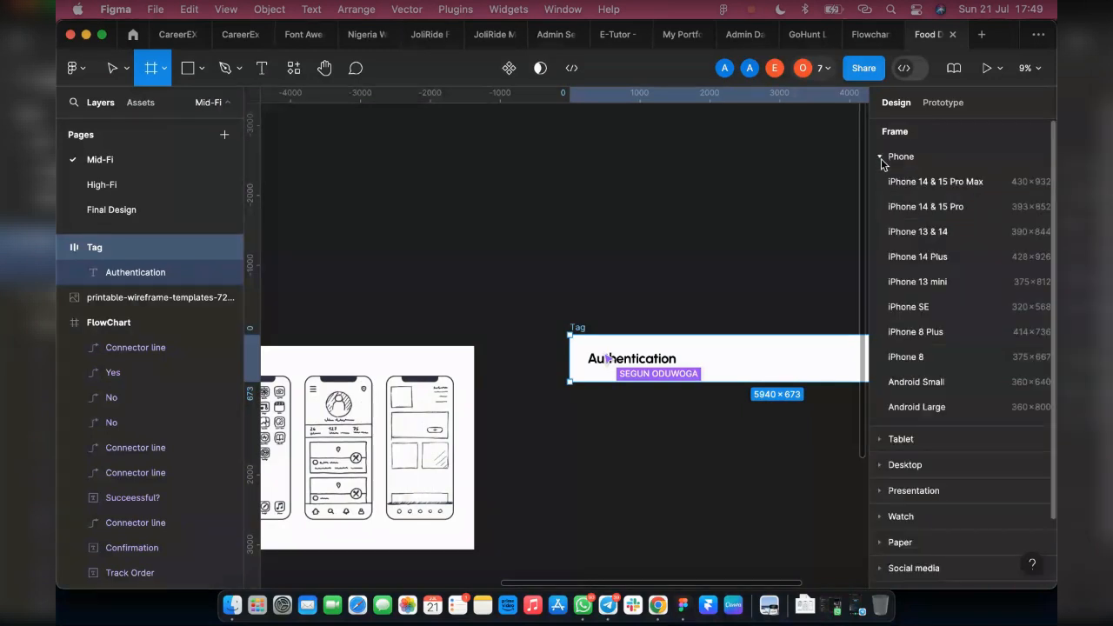
click(933, 283)
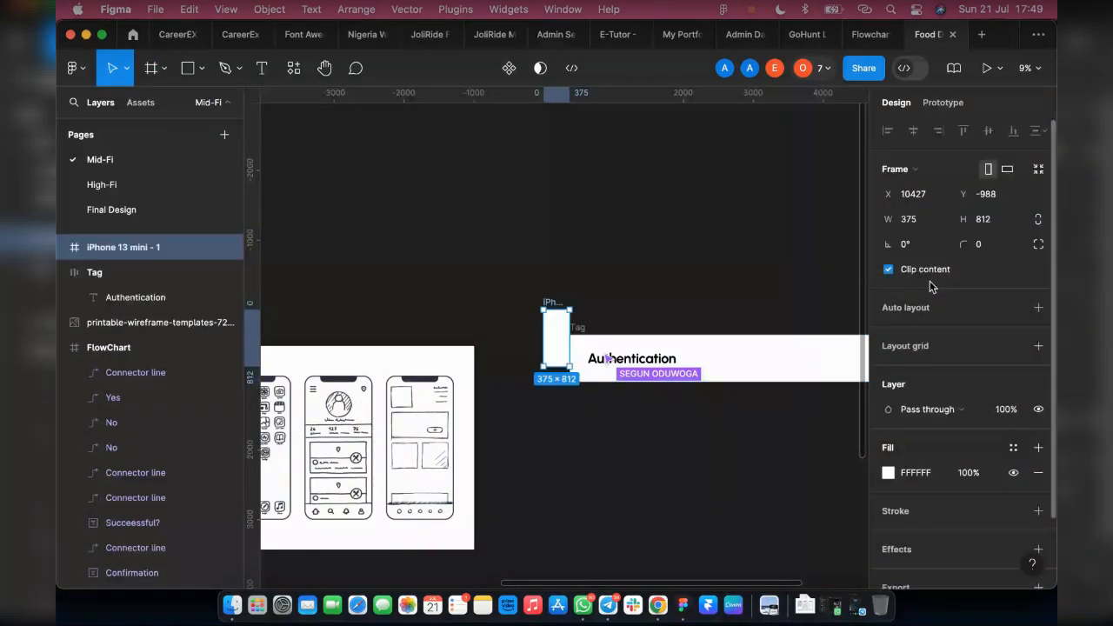
drag(564, 341, 616, 426)
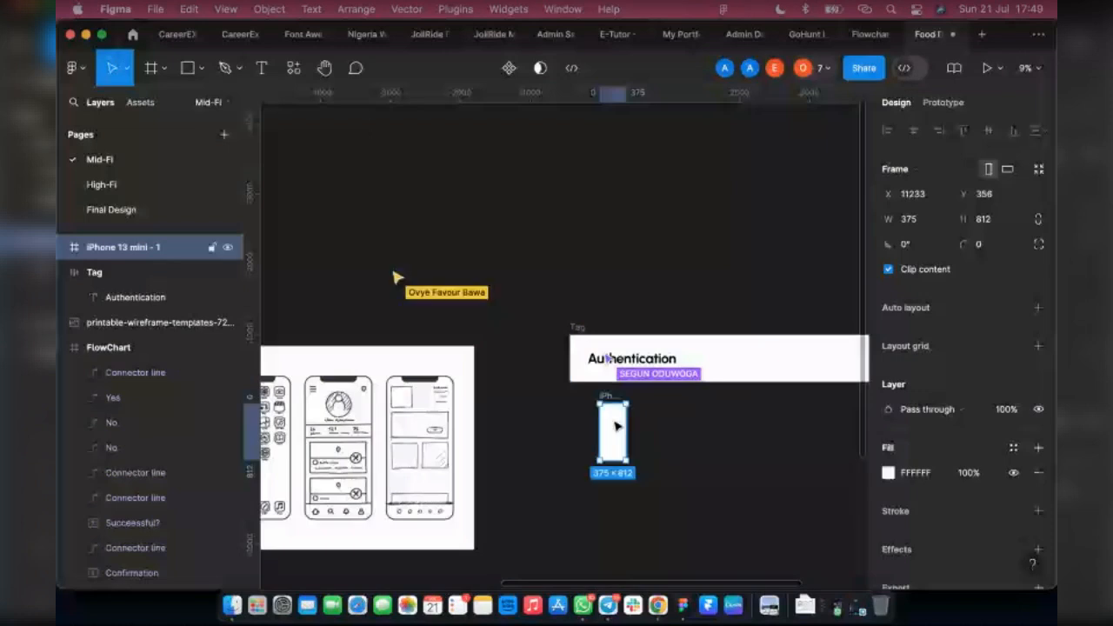
Step: Rename the iPhone 13 mini frame as Splash screen
scroll(616, 426, up, 5)
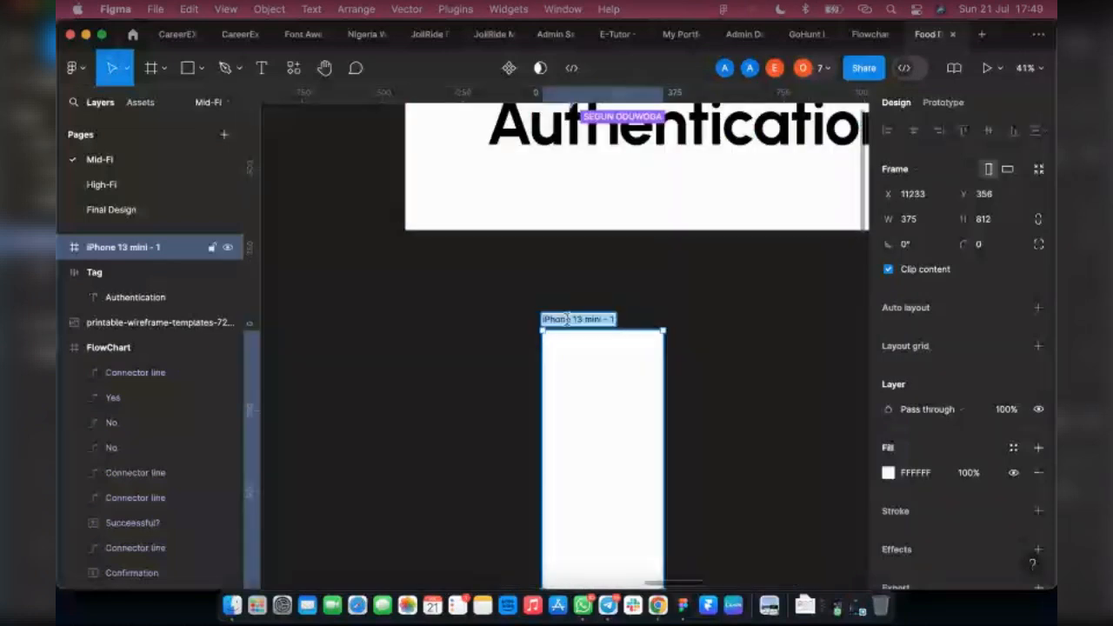
click(484, 306)
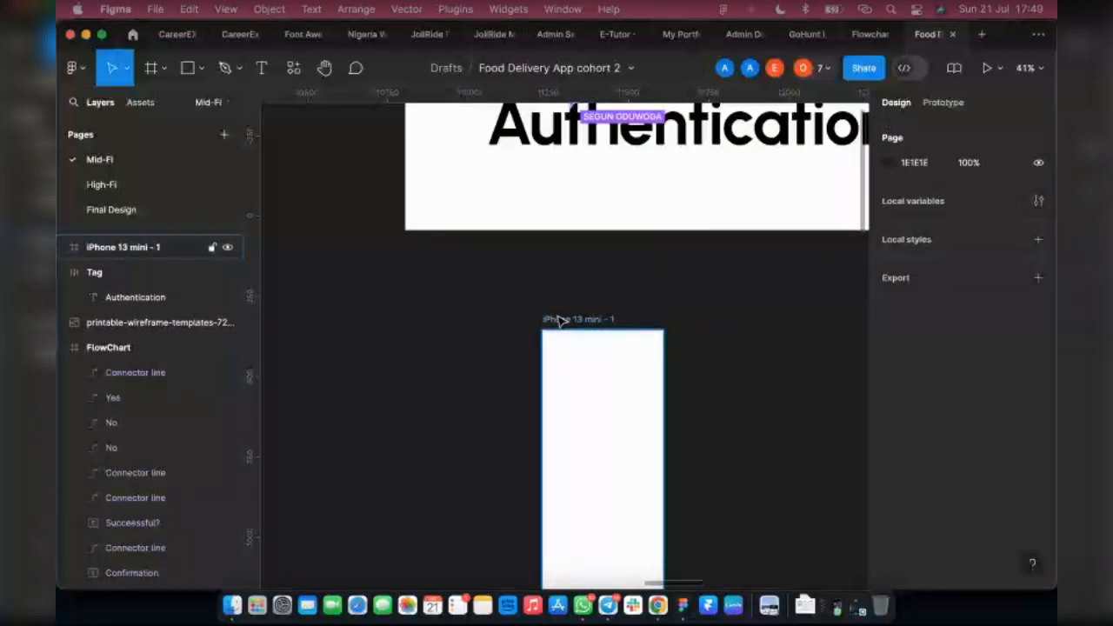
click(559, 321)
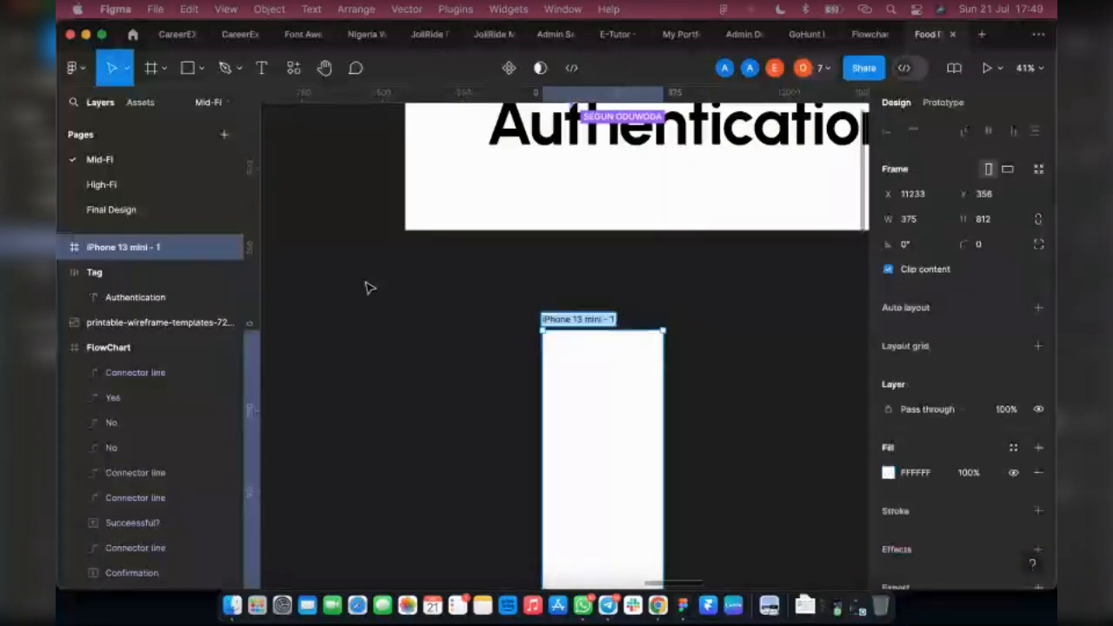
double_click(103, 249)
text(Splash screen)
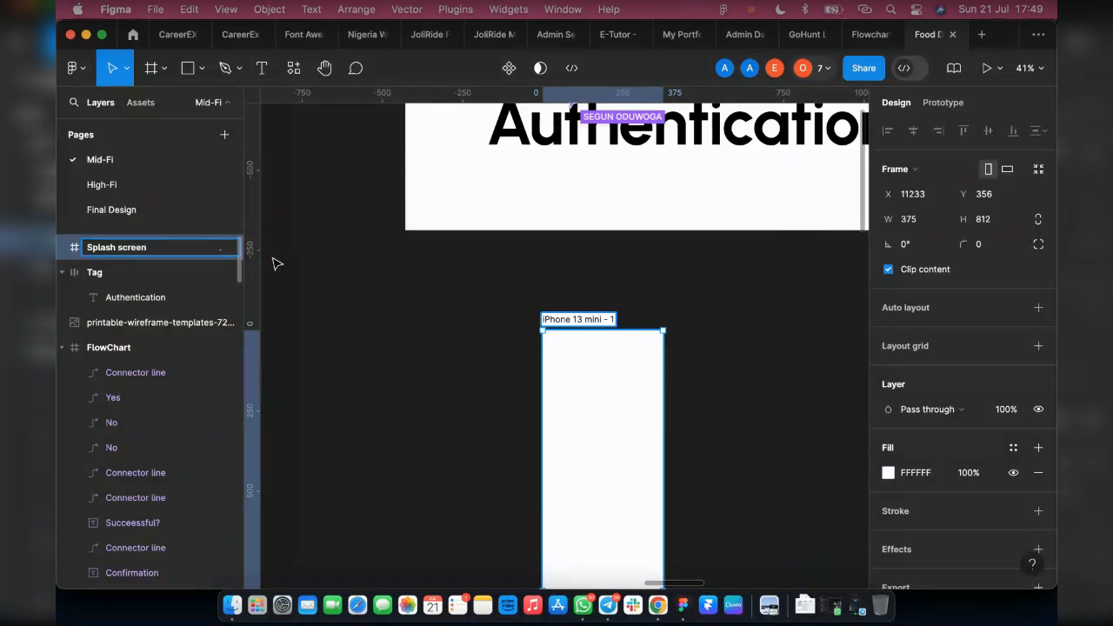
click(395, 320)
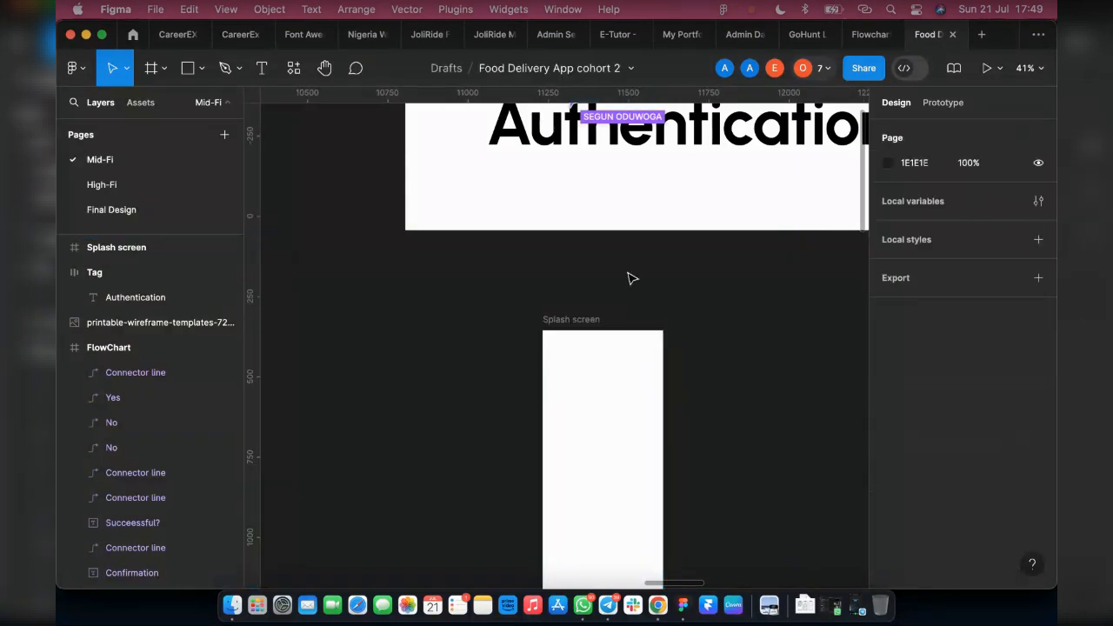
Step: Add the text "MarvyFood" inside the Splash screen frame
click(556, 333)
scroll(937, 472, down, 2)
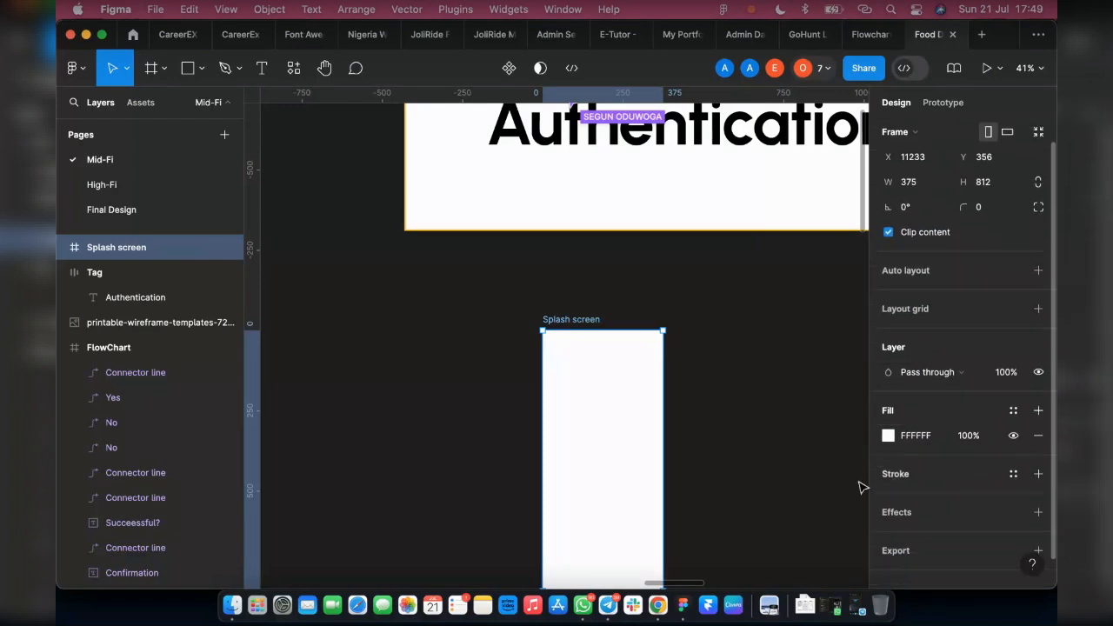
scroll(604, 470, right, 3)
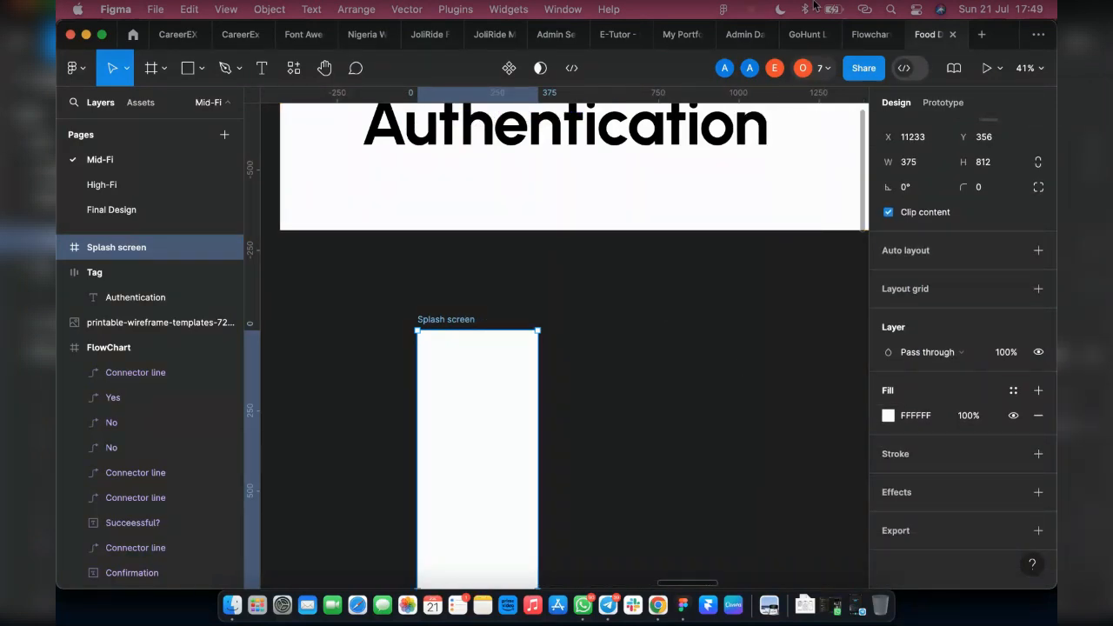
mouse_move(810, 44)
scroll(425, 307, down, 3)
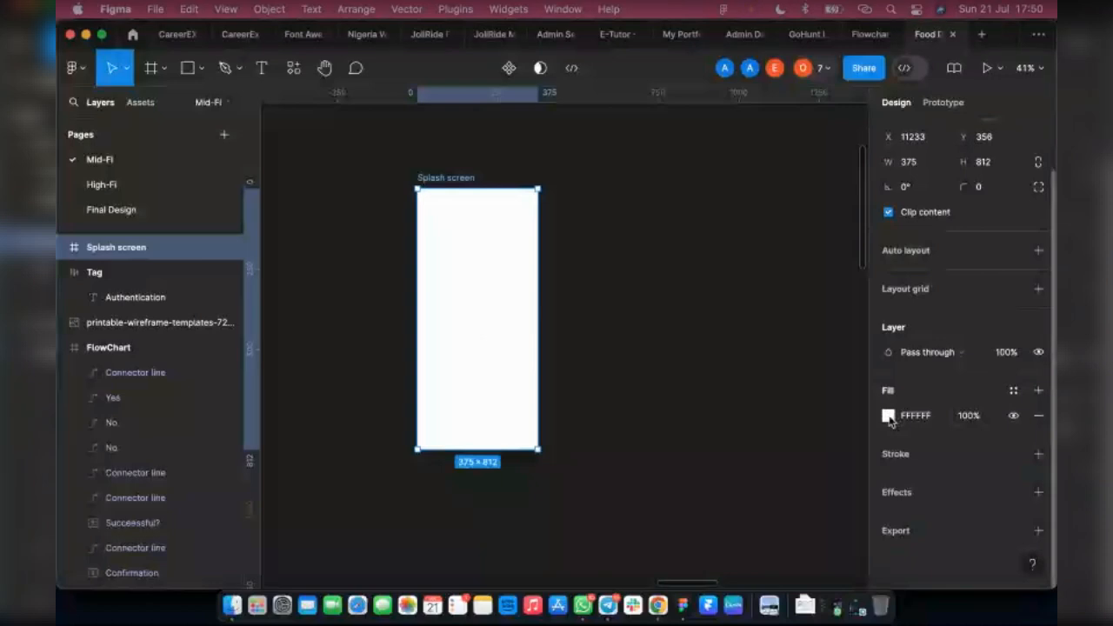
click(256, 68)
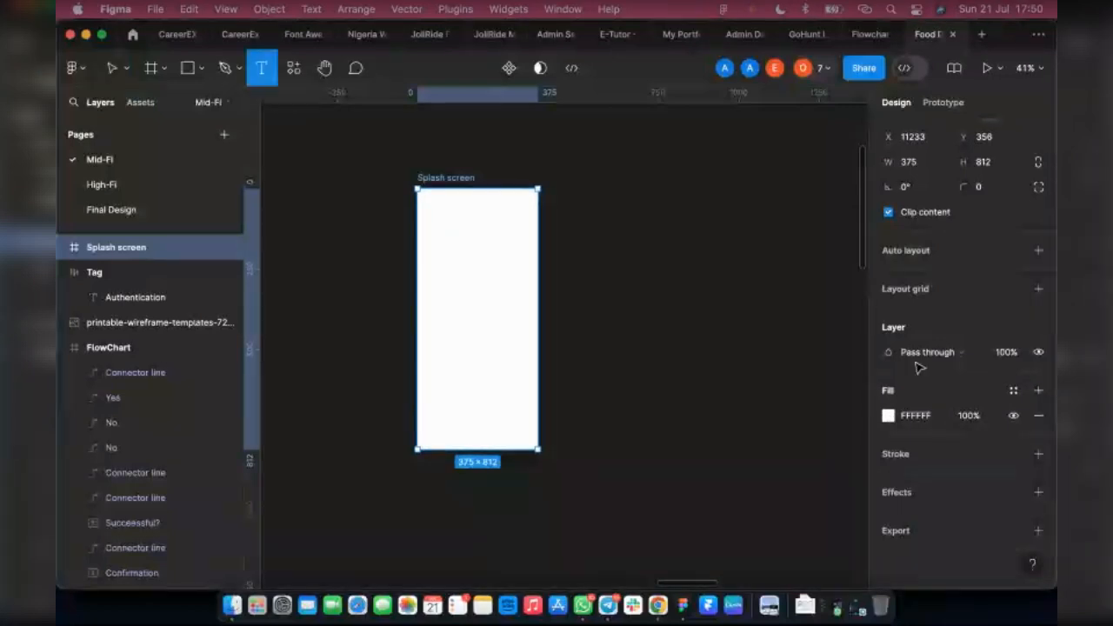
click(443, 296)
key(Escape)
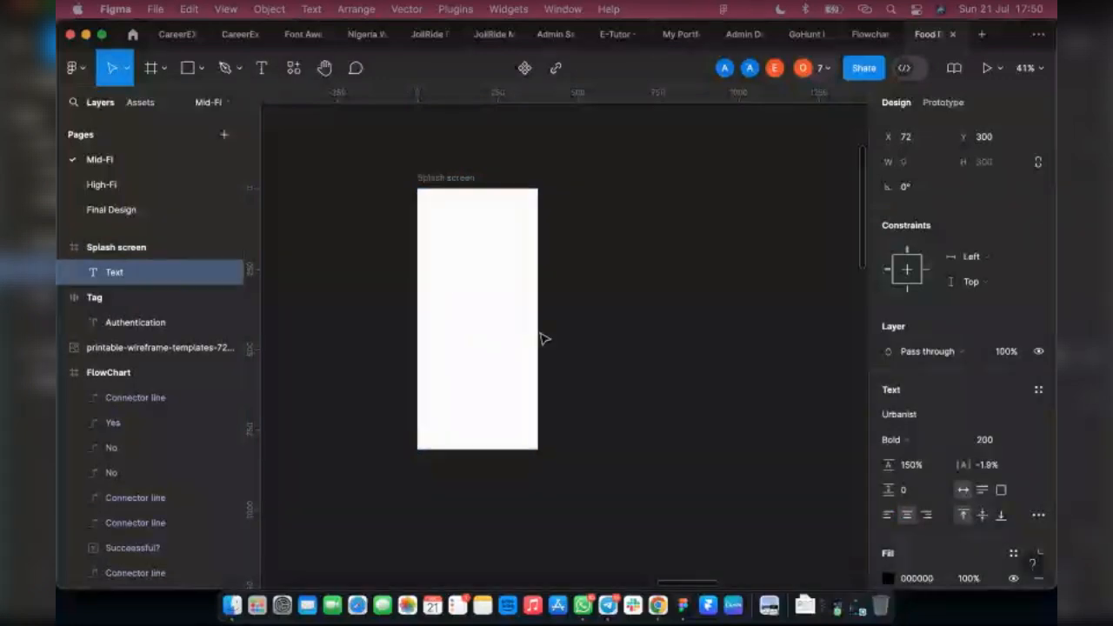
text(M)
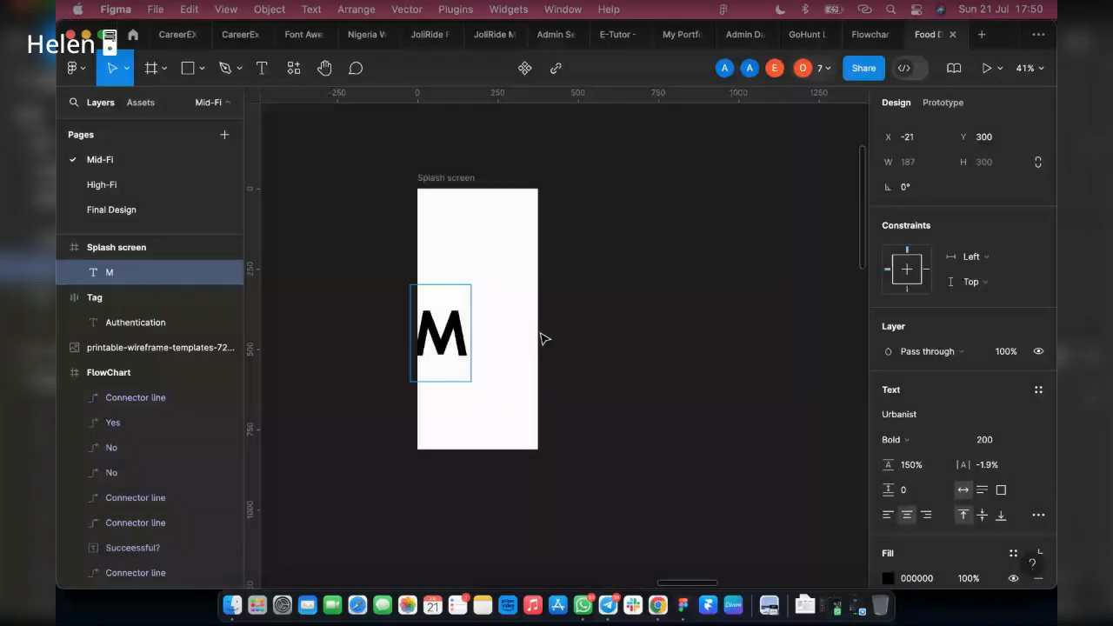
text(rve)
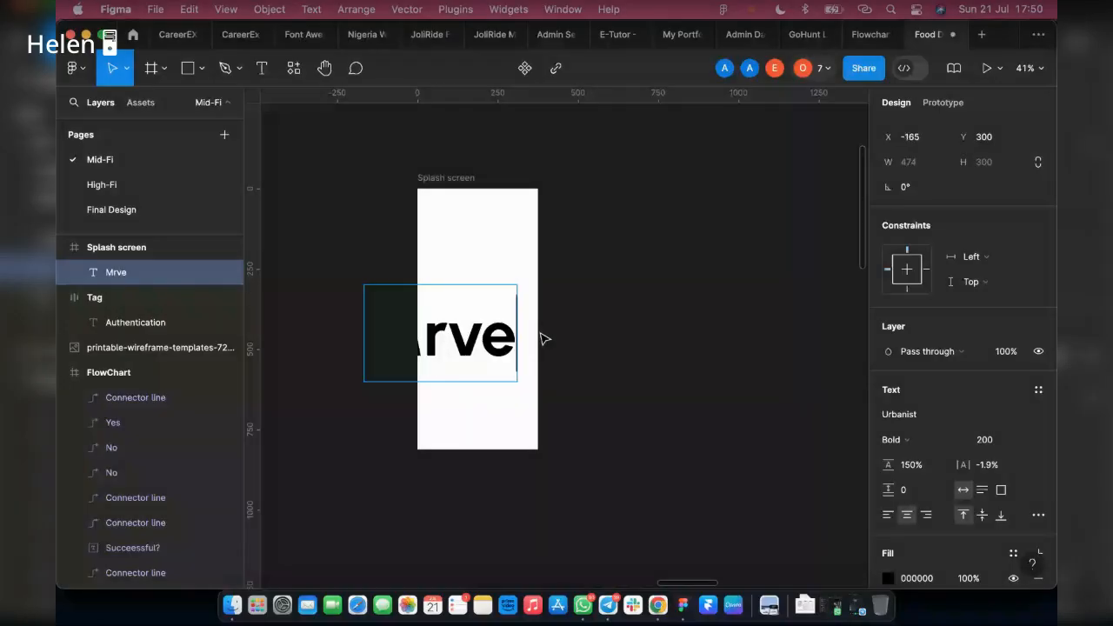
key(BackSpace)
key(BackSpace)
key(BackSpace)
text(arvy)
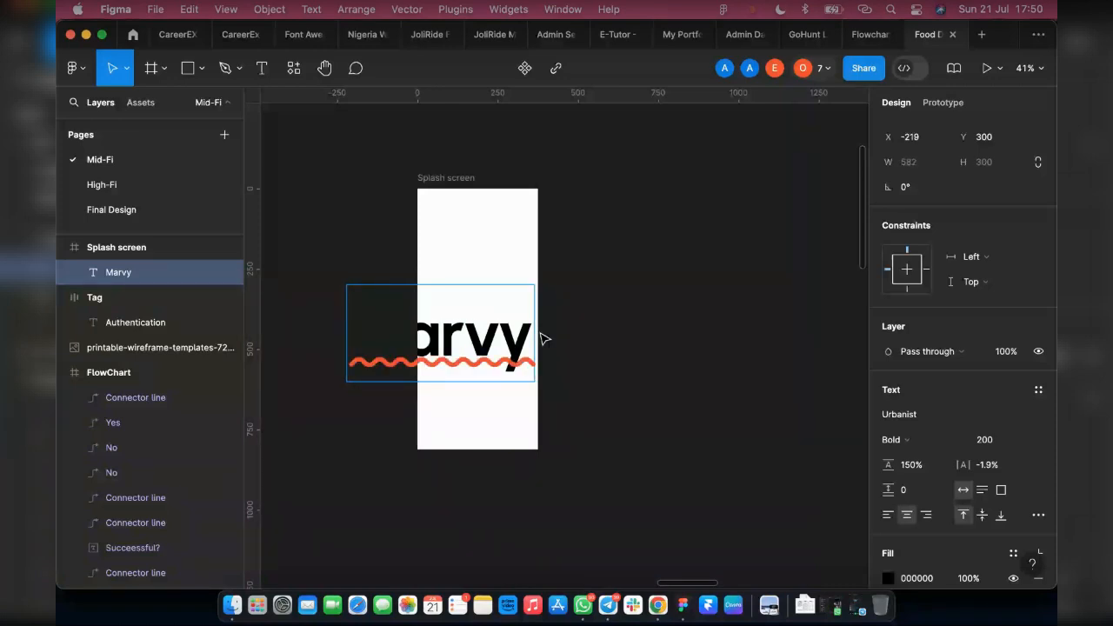
text(f)
key(BackSpace)
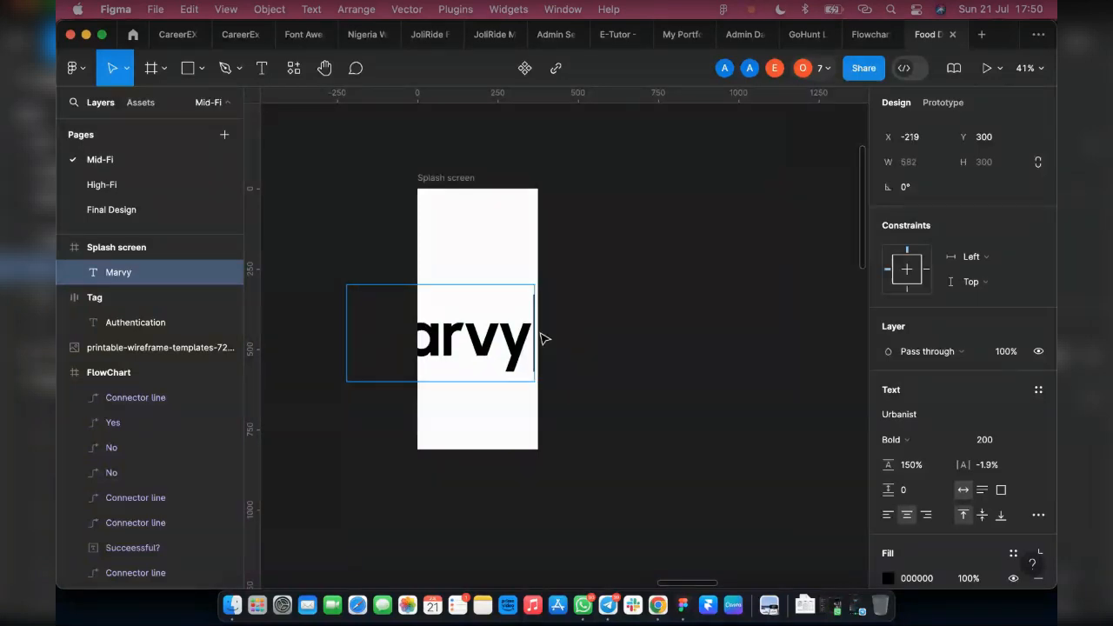
text(Food)
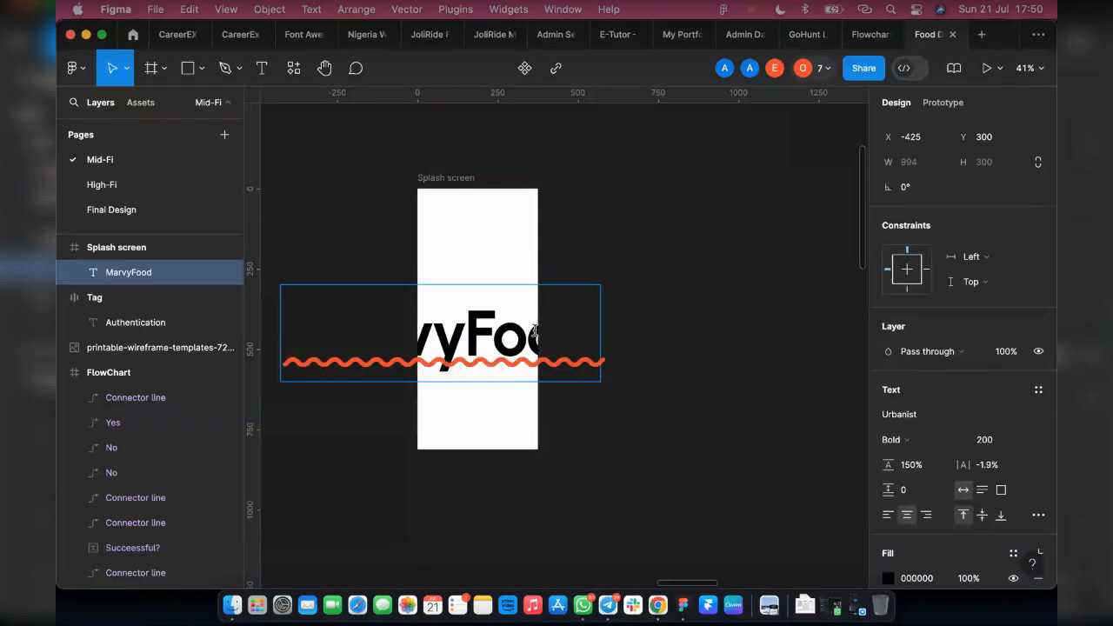
key(Escape)
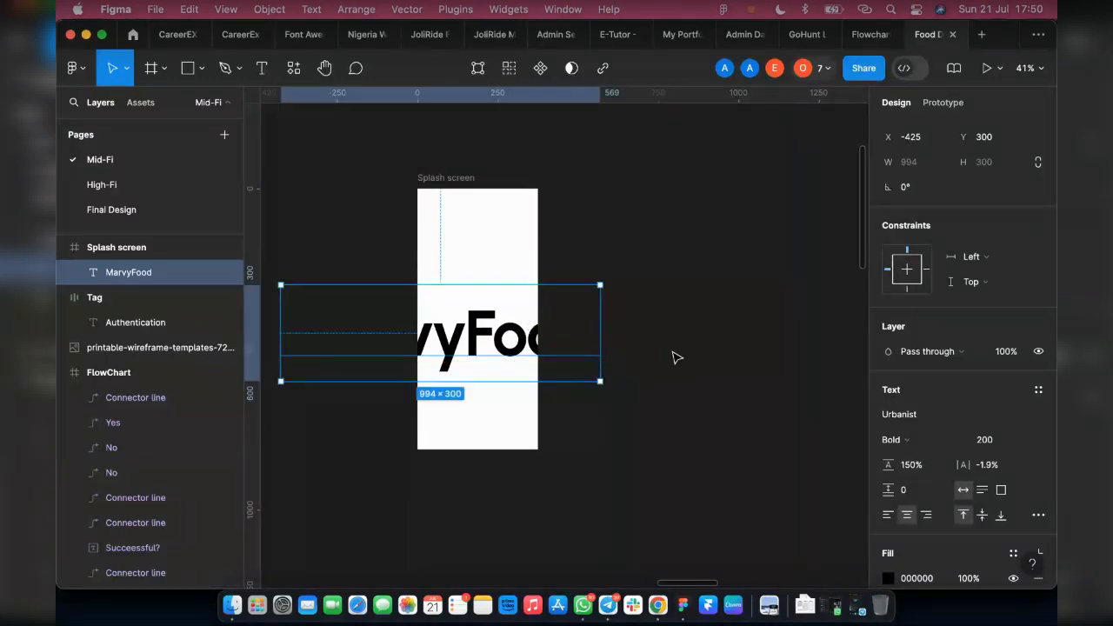
Step: Set the MarvyFood text to the SemiBold weight and font size 32
scroll(671, 357, down, 5)
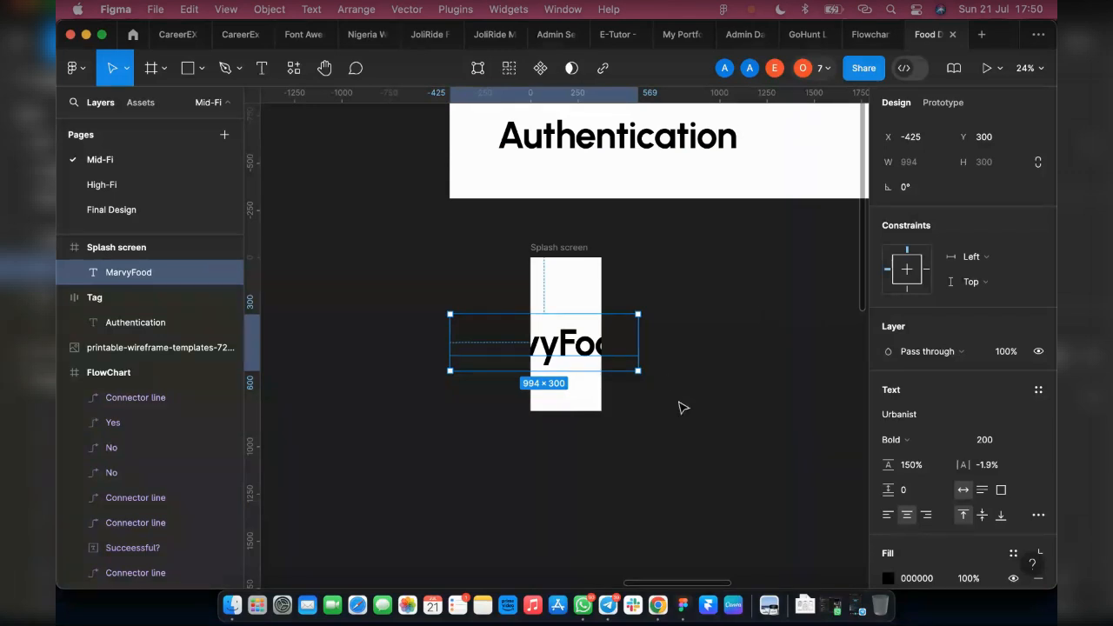
key(Escape)
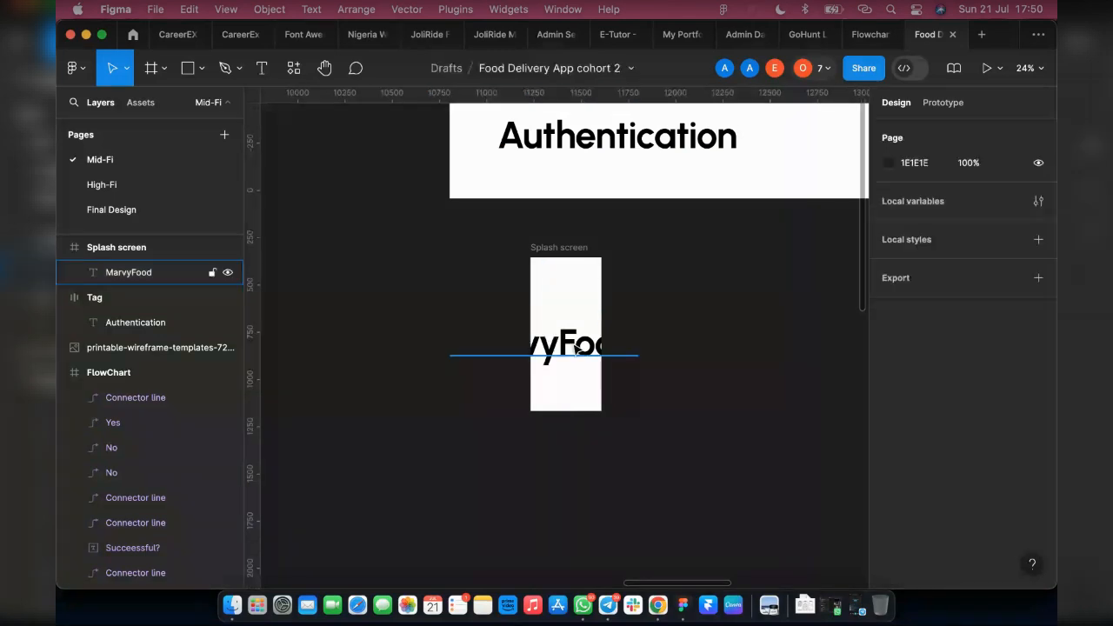
click(576, 348)
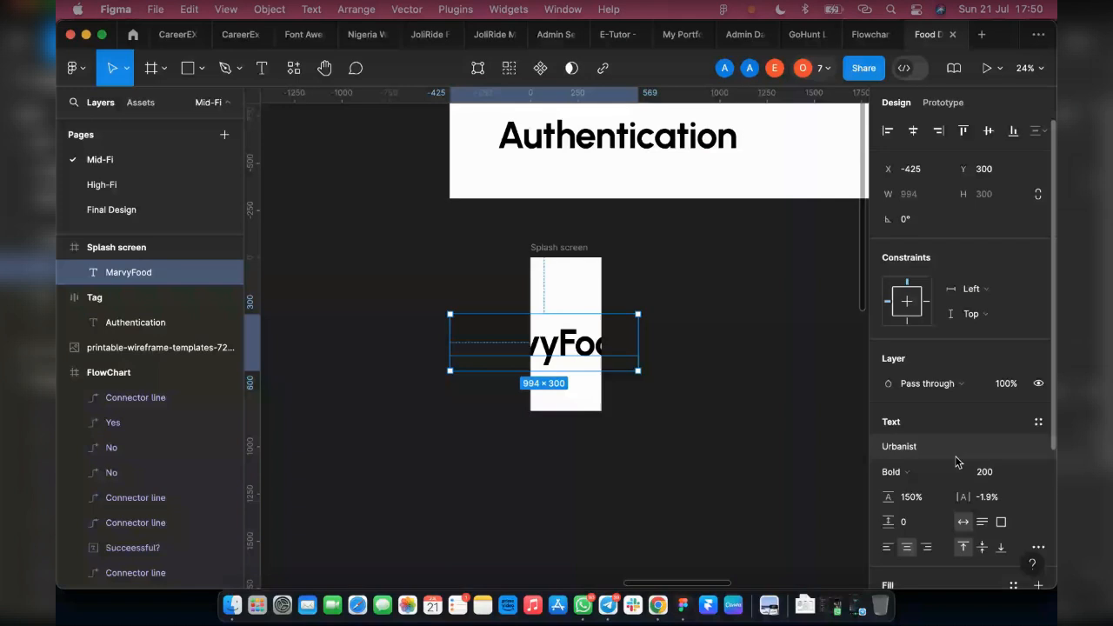
click(929, 473)
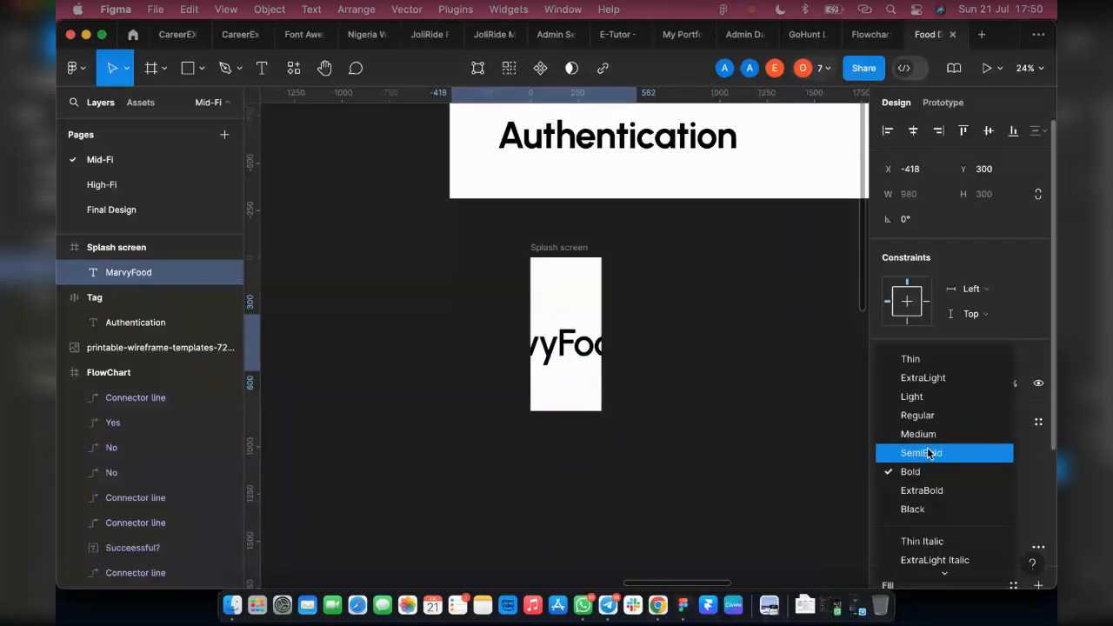
click(928, 453)
click(1023, 474)
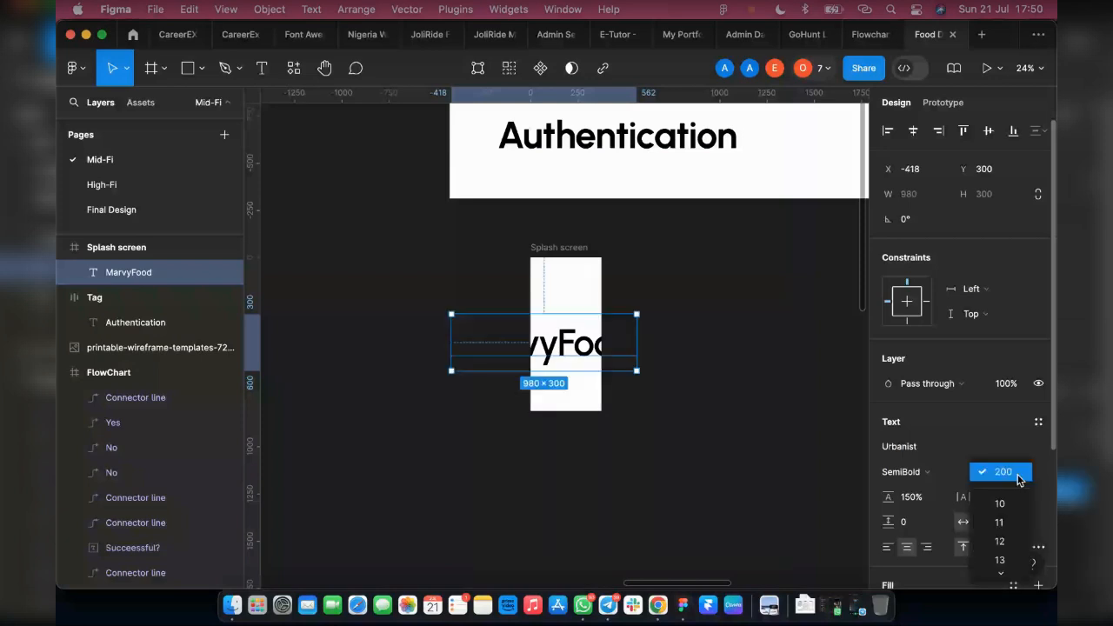
scroll(1020, 514, down, 2)
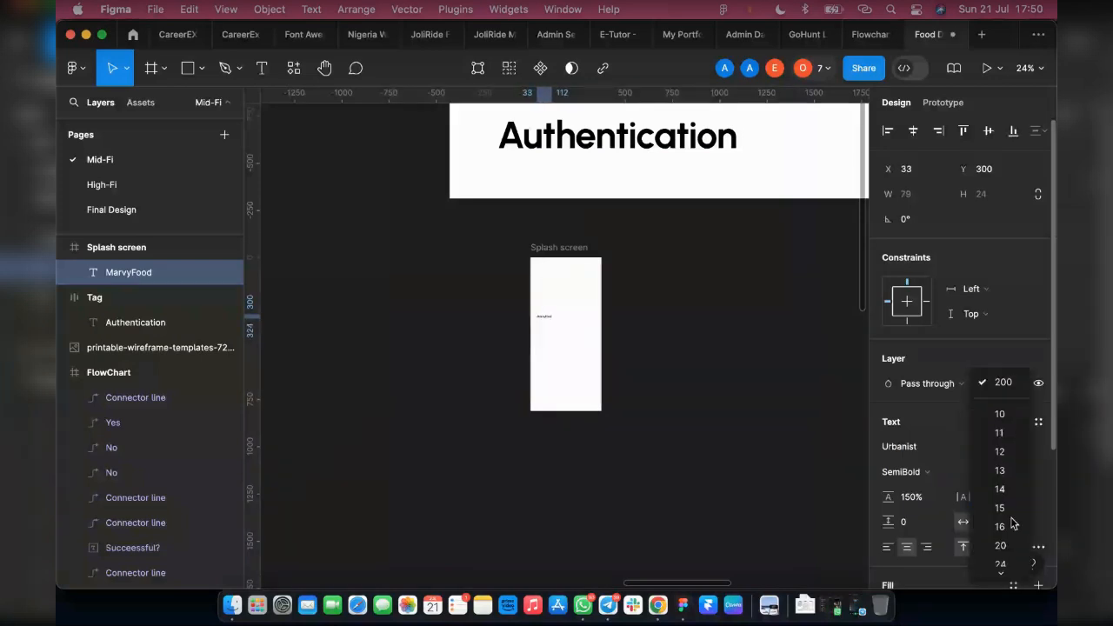
scroll(1009, 521, down, 2)
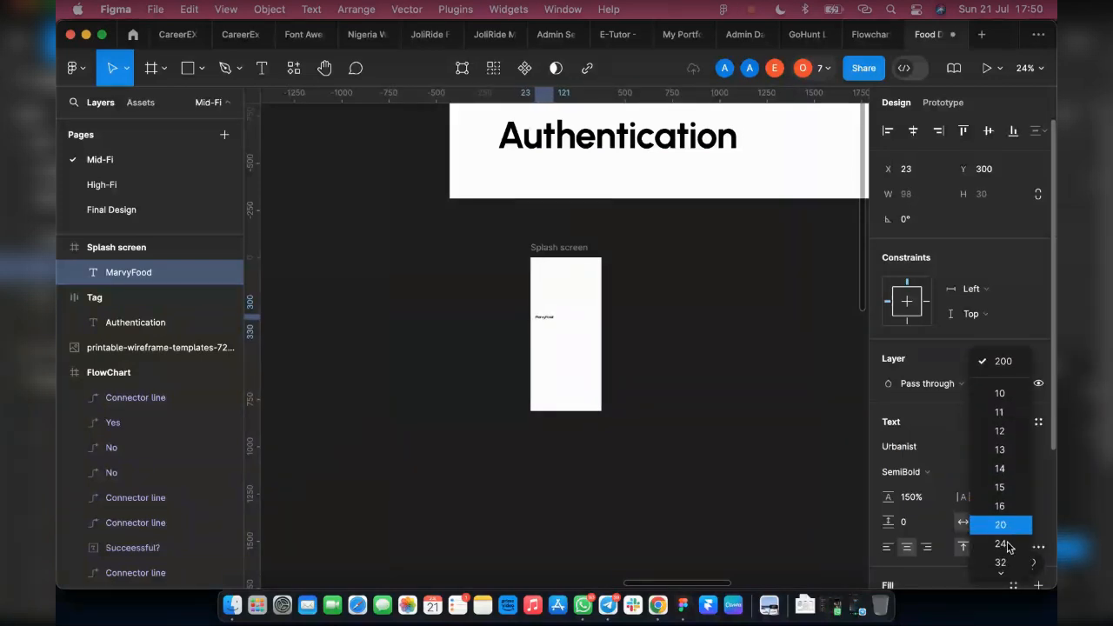
scroll(1006, 557, up, 1)
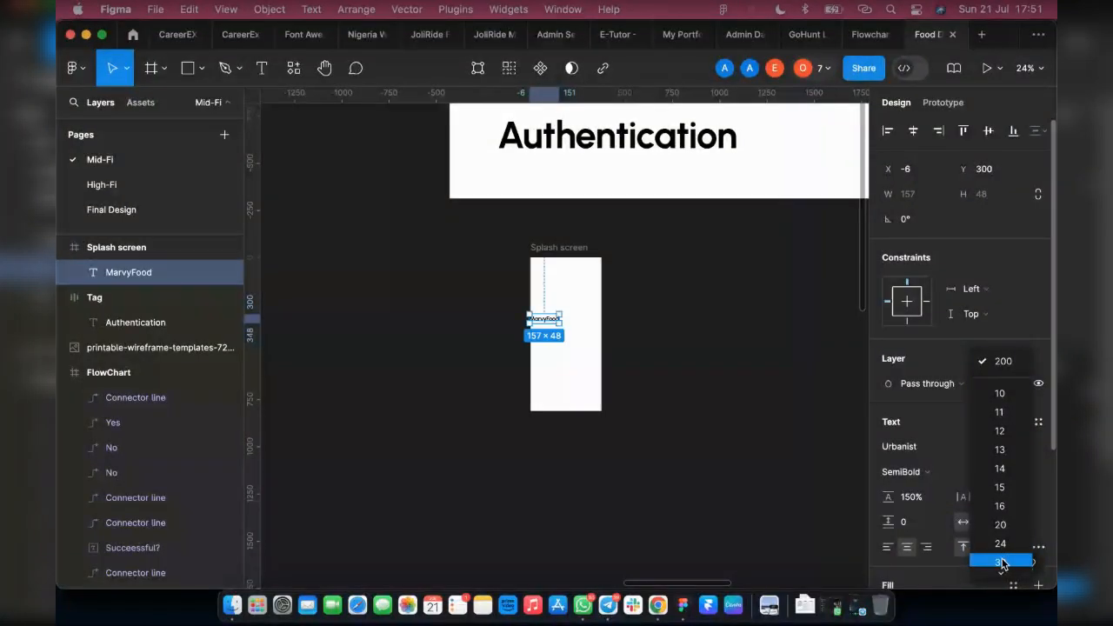
scroll(1004, 557, down, 1)
key(Return)
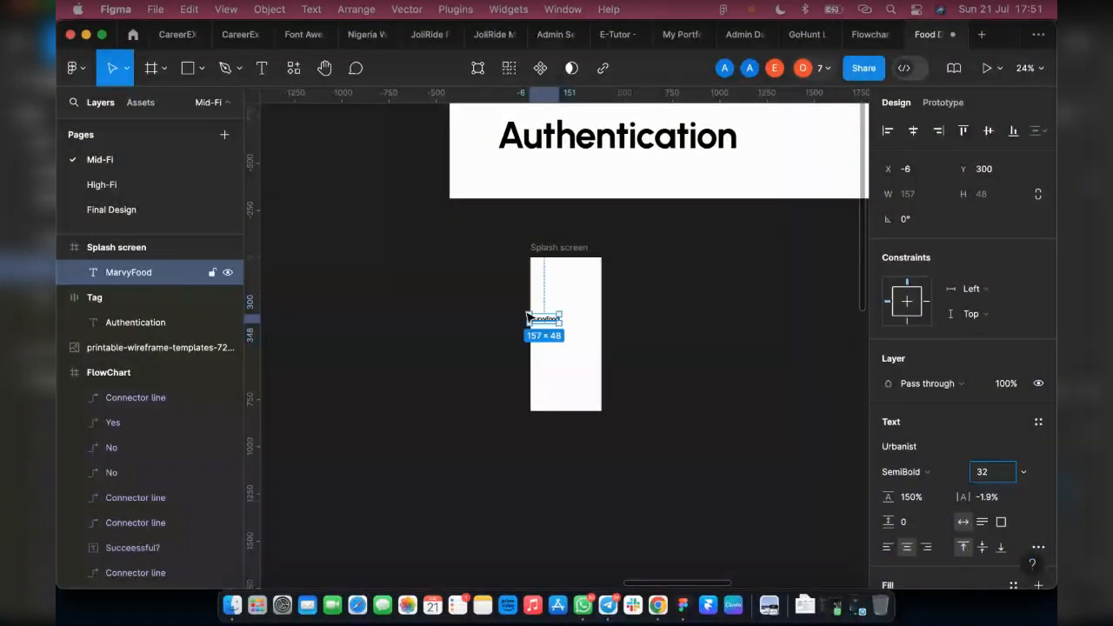
Step: Change the MarvyFood text's weight to ExtraBold and center it horizontally and vertically in the Splash screen frame
click(929, 484)
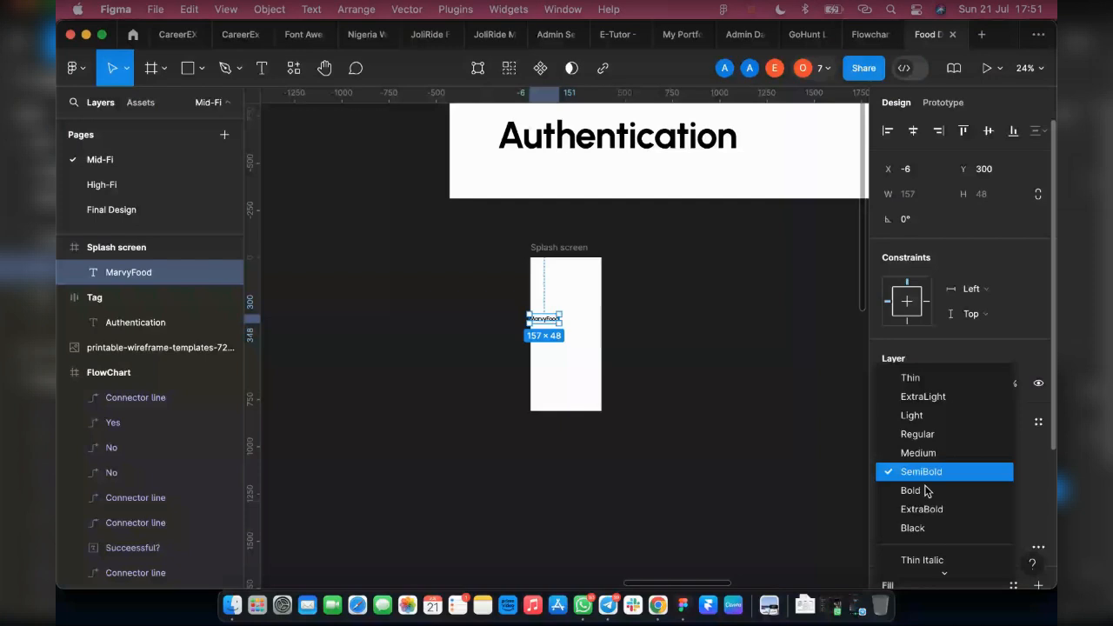
click(928, 509)
click(913, 130)
scroll(566, 330, up, 3)
click(988, 129)
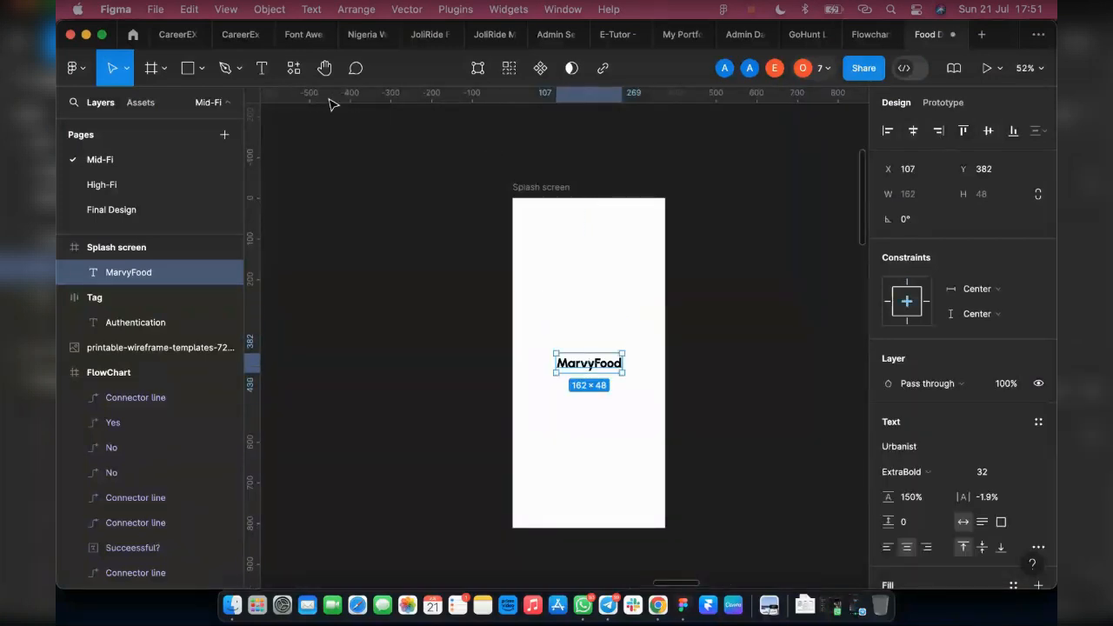
Step: Draw a logo placeholder rectangle of about 69 × 57 directly above the MarvyFood text, centered on it
key(r)
scroll(570, 344, up, 5)
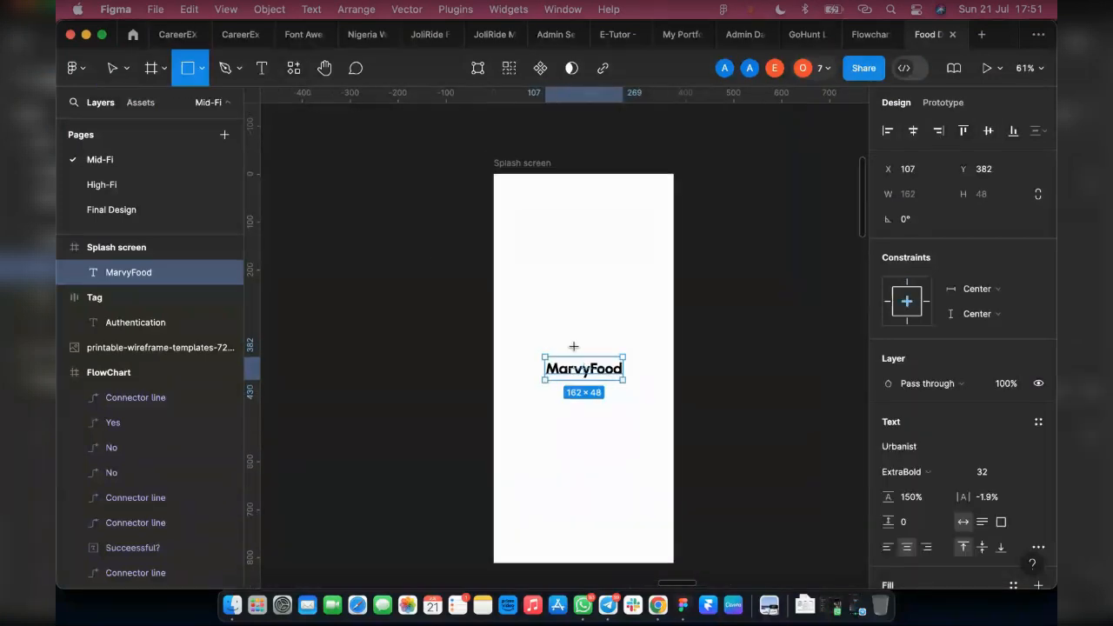
mouse_move(561, 328)
mouse_down()
mouse_move(611, 368)
mouse_move(598, 355)
mouse_up()
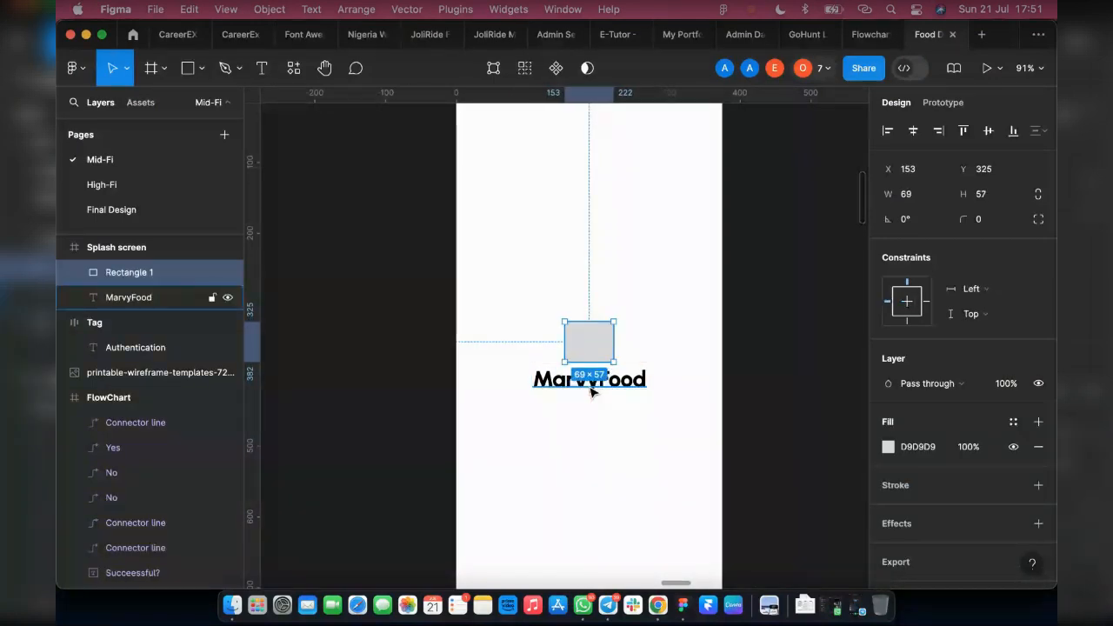
Step: Combine the placeholder rectangle and the MarvyFood text in an auto layout frame
scroll(589, 392, up, 4)
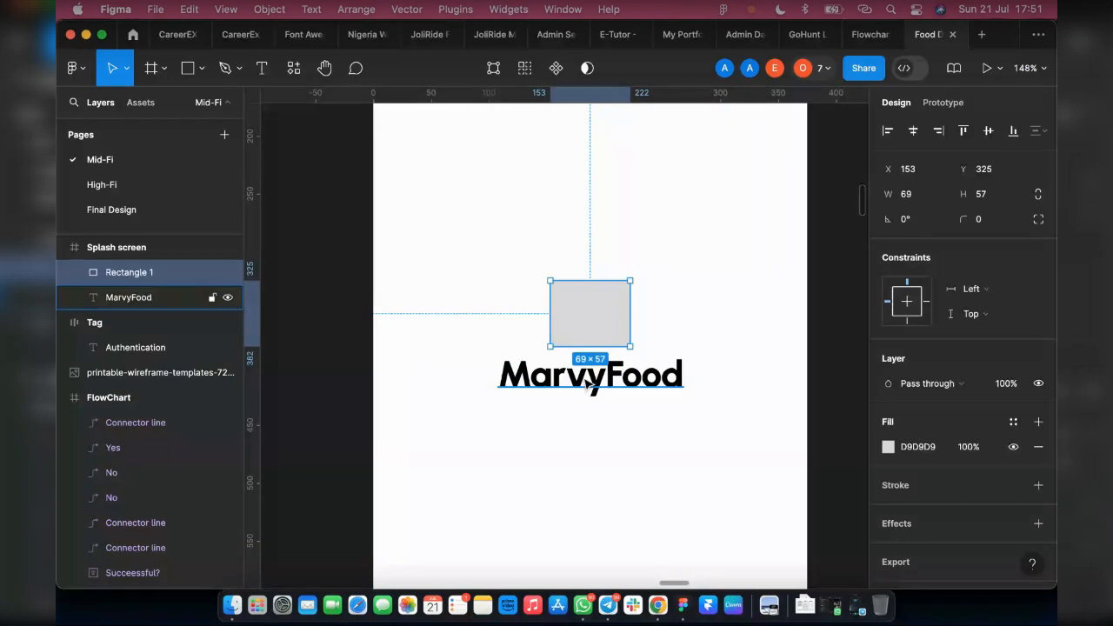
shift+click(589, 385)
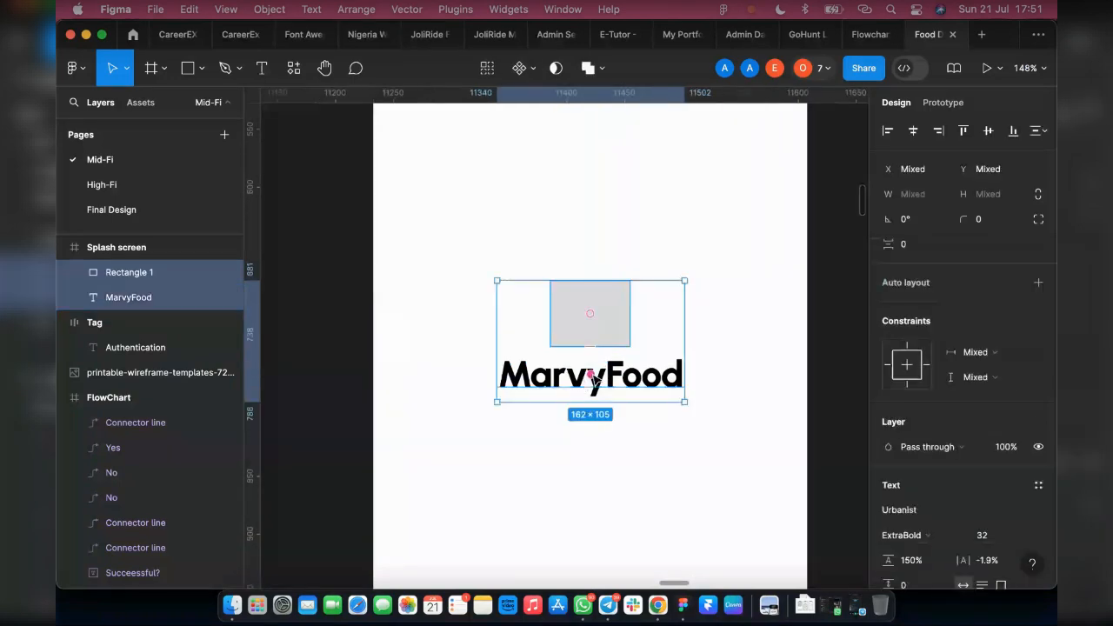
right_click(554, 324)
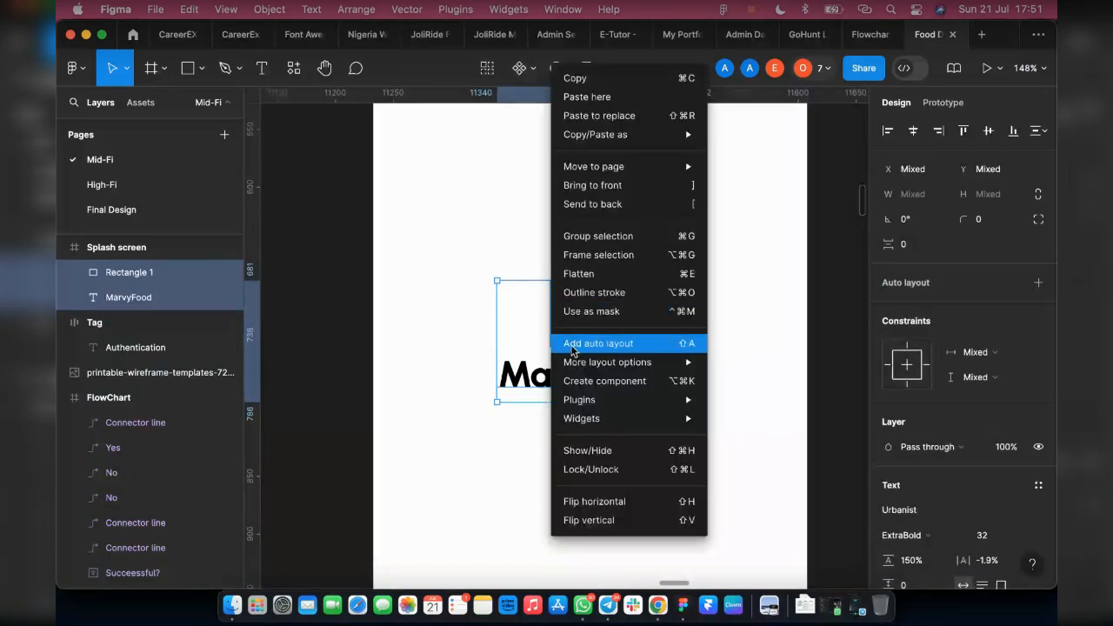
click(574, 345)
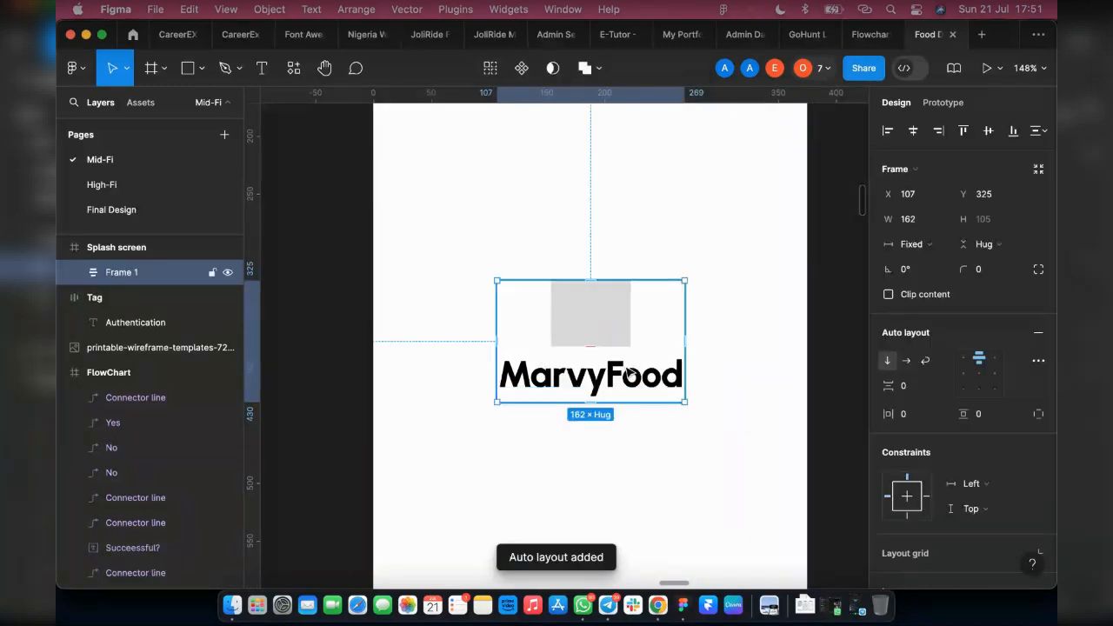
Step: Change the Splash screen frame's fill to the dark grey 4C4C4C
scroll(582, 340, down, 5)
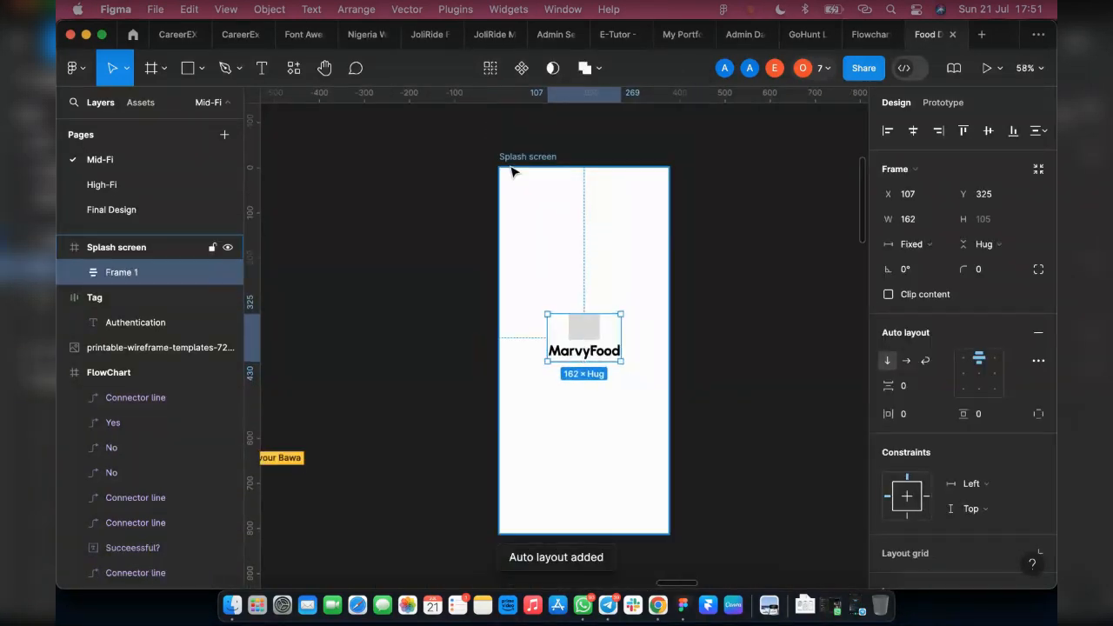
click(511, 171)
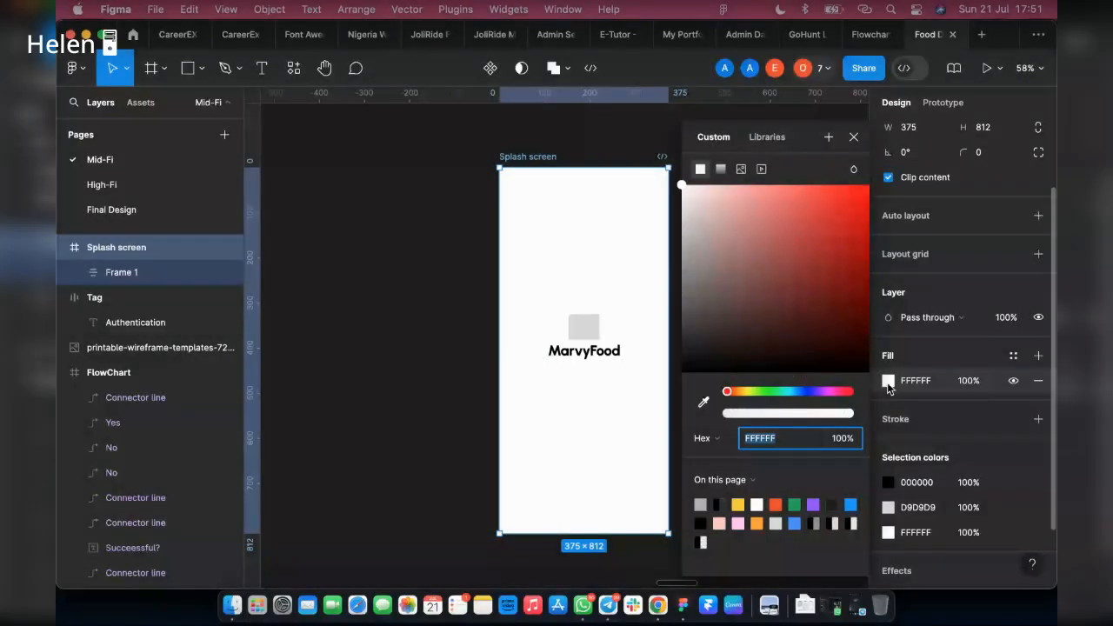
mouse_move(682, 186)
mouse_down()
mouse_move(703, 337)
mouse_move(686, 396)
mouse_move(472, 342)
mouse_up()
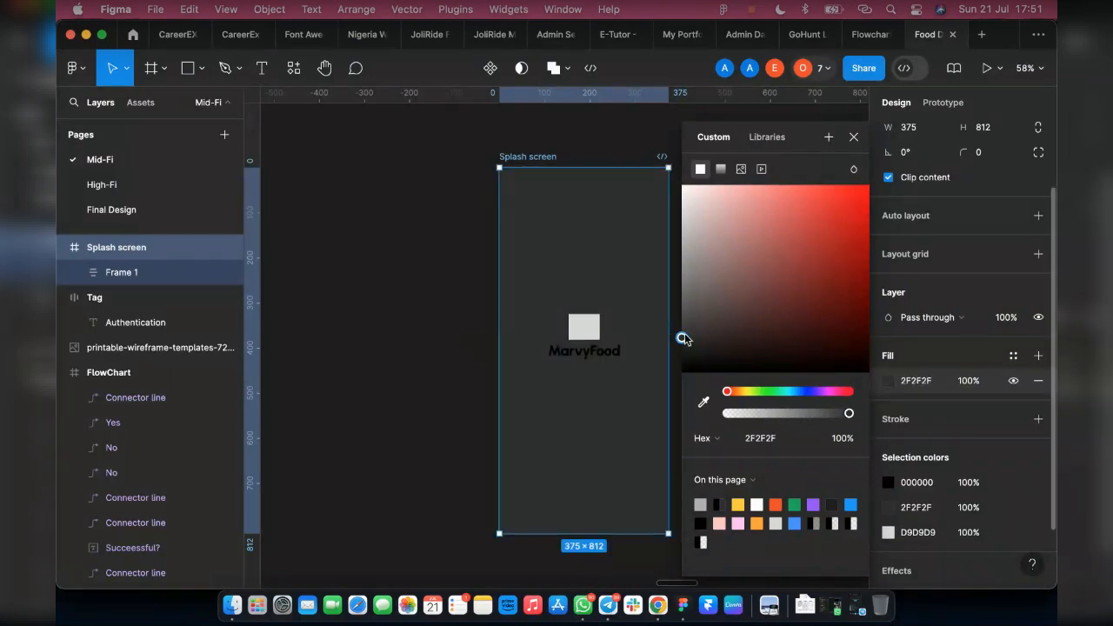
mouse_move(681, 339)
mouse_down()
mouse_move(684, 360)
mouse_move(675, 323)
mouse_up()
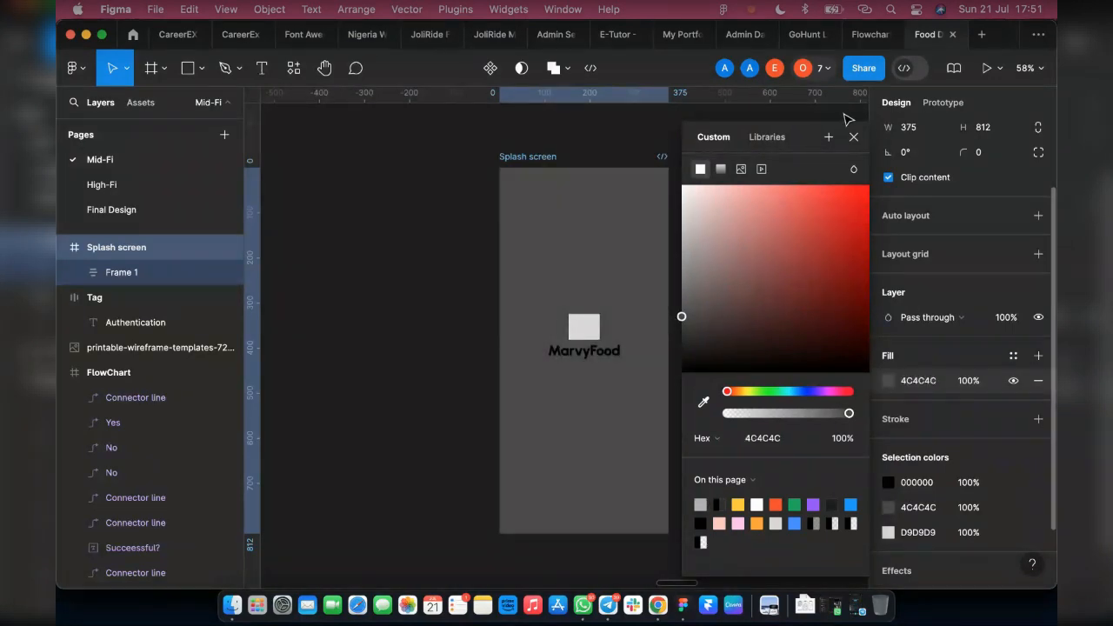
click(854, 137)
Step: Recolor the black MarvyFood text in the auto layout frame to white, FFFFFF
click(566, 357)
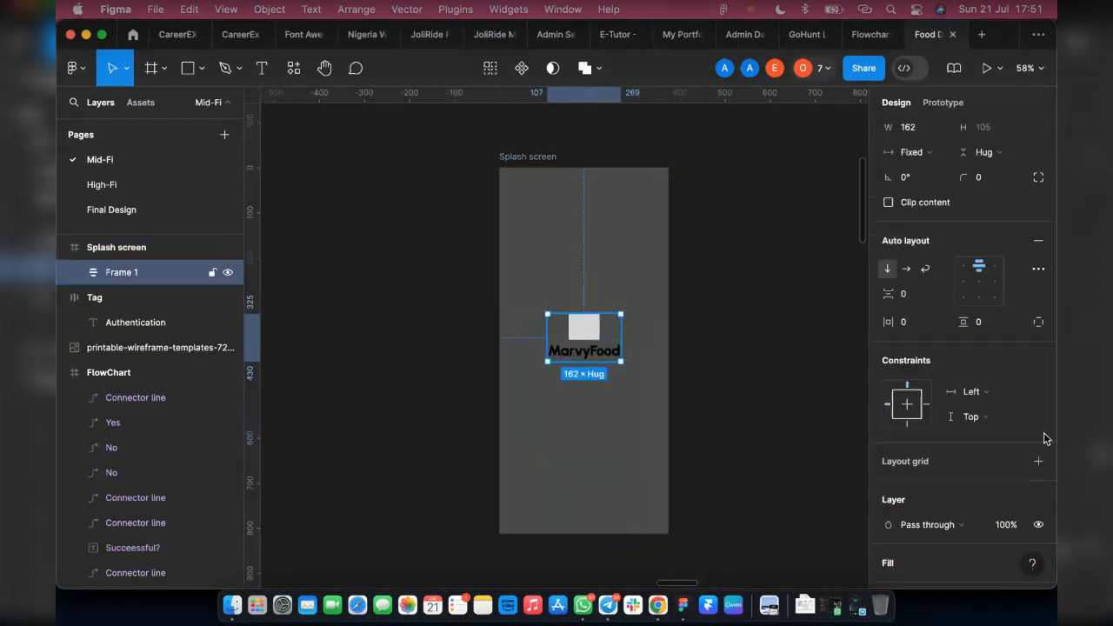
scroll(1047, 439, down, 5)
click(888, 429)
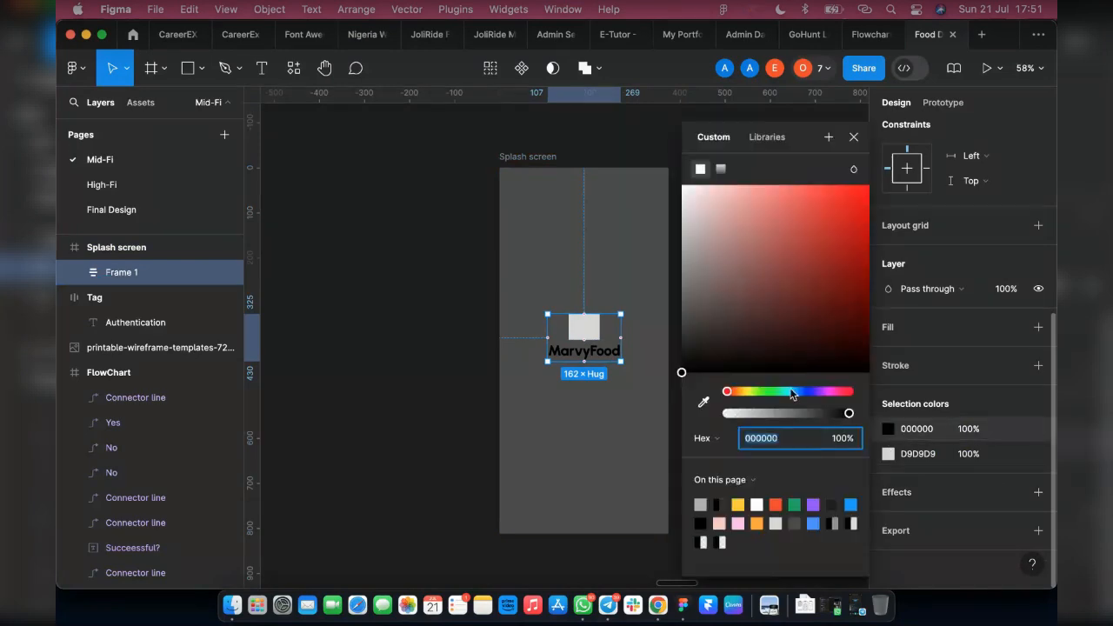
drag(682, 374, 603, 74)
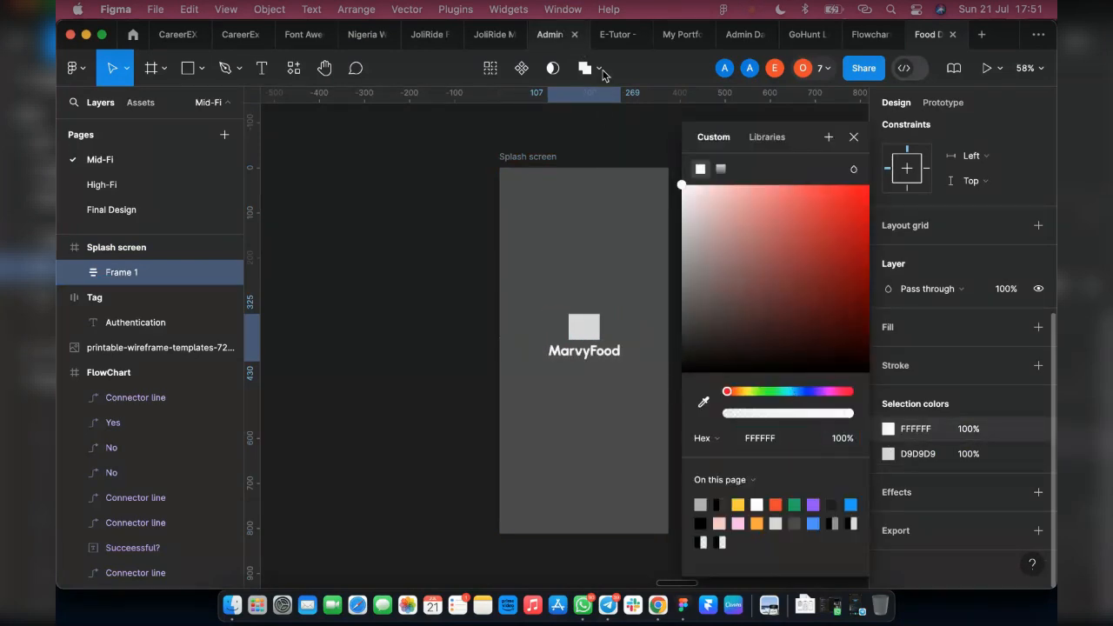
Step: Recolor the grey logo placeholder above the MarvyFood text to white, FFFFFF
click(888, 454)
drag(687, 195, 636, 154)
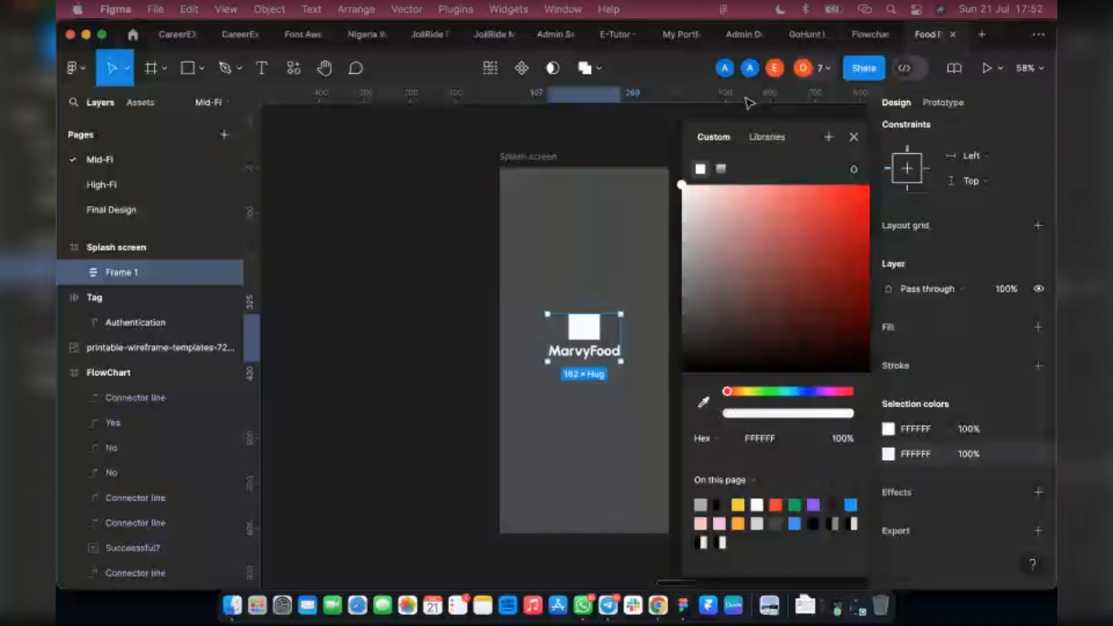
click(854, 137)
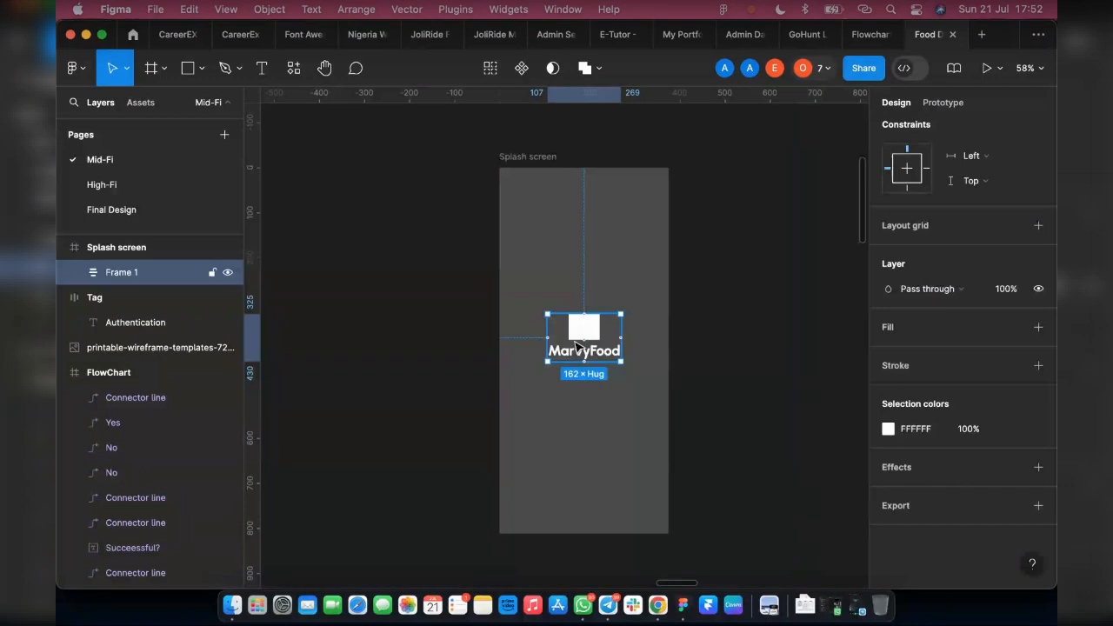
Step: Duplicate the Splash screen frame to its right
click(524, 164)
click(500, 348)
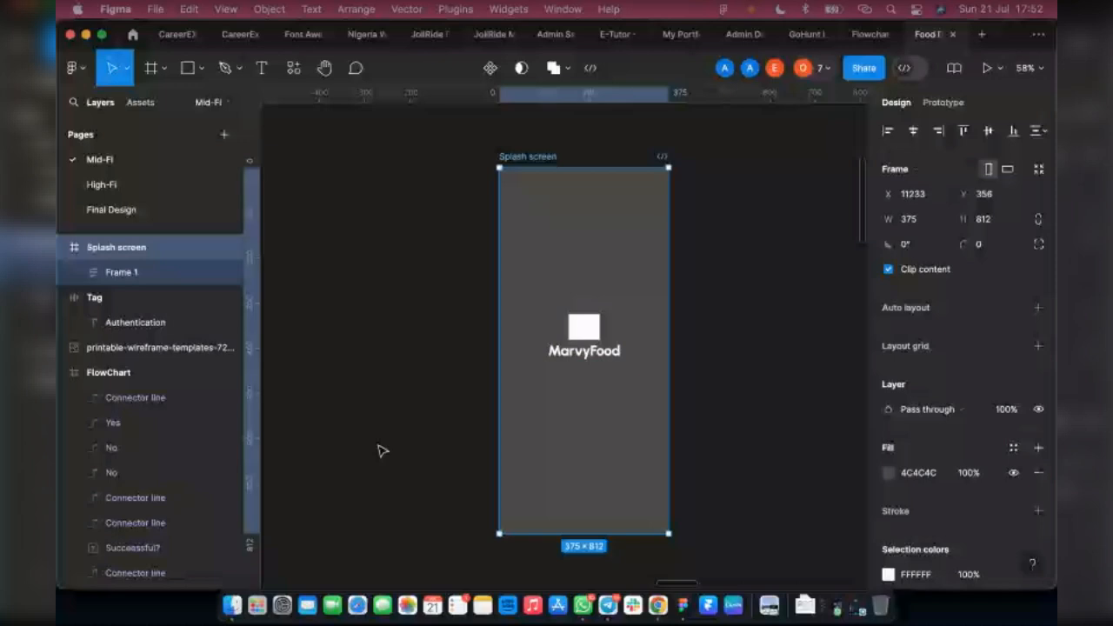
scroll(383, 451, right, 5)
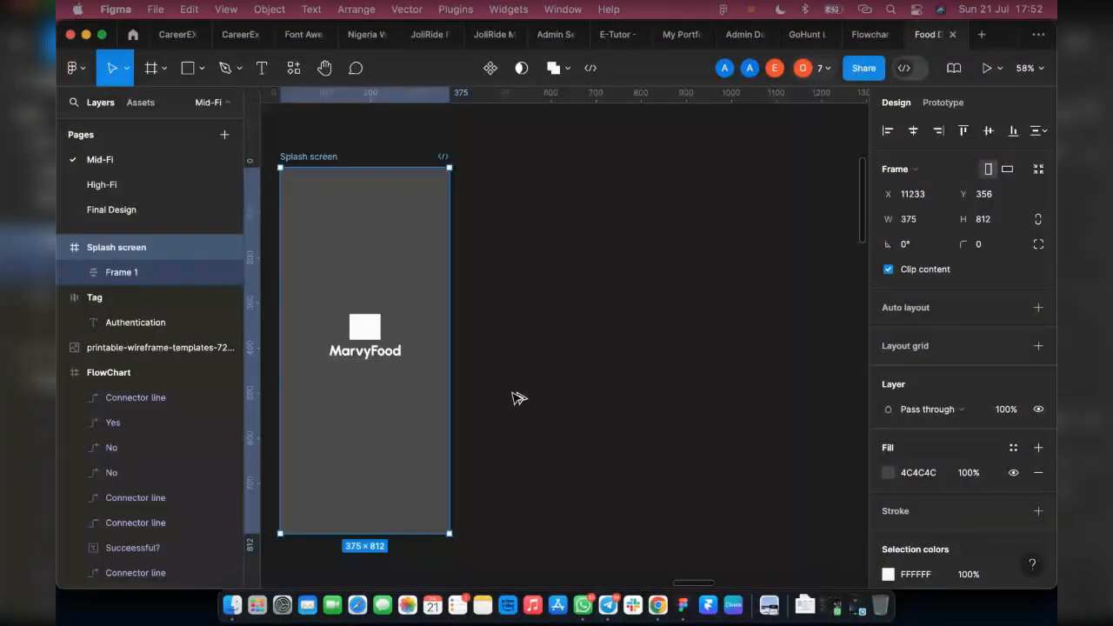
key(super+d)
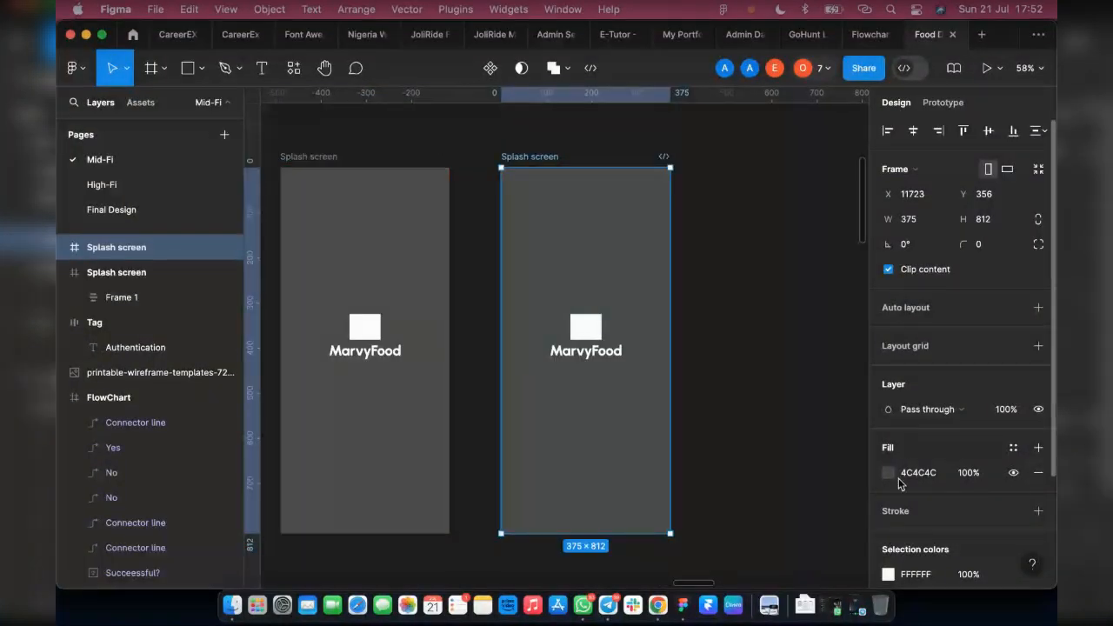
Step: Change the duplicated screen's fill to white, FFFFFF, and delete the logo and MarvyFood auto layout frame inside it
click(888, 473)
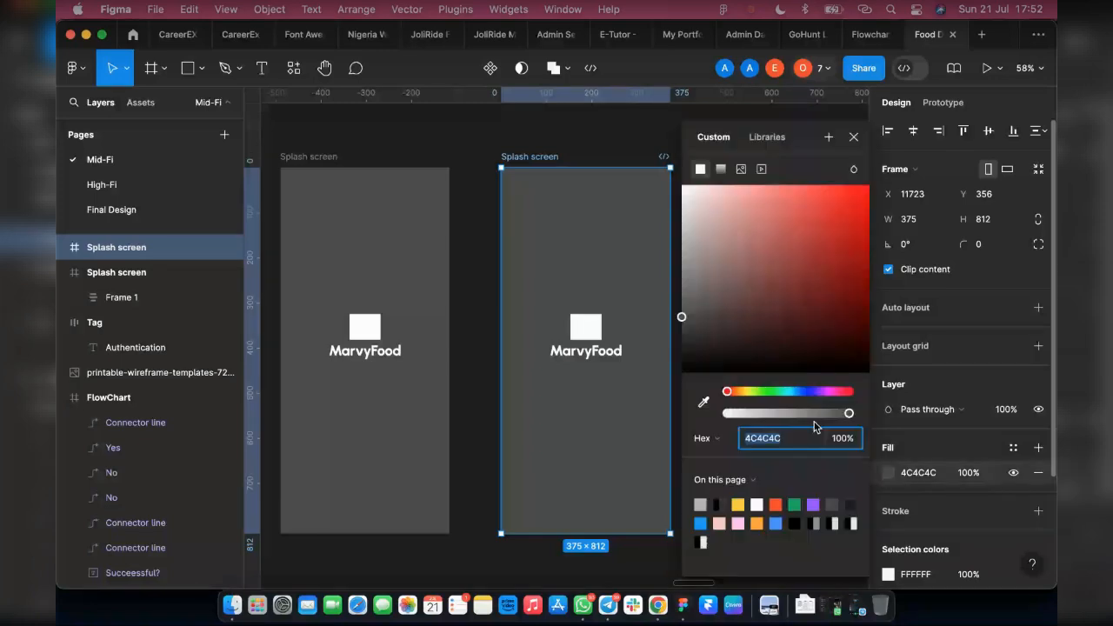
drag(682, 319, 640, 113)
click(855, 137)
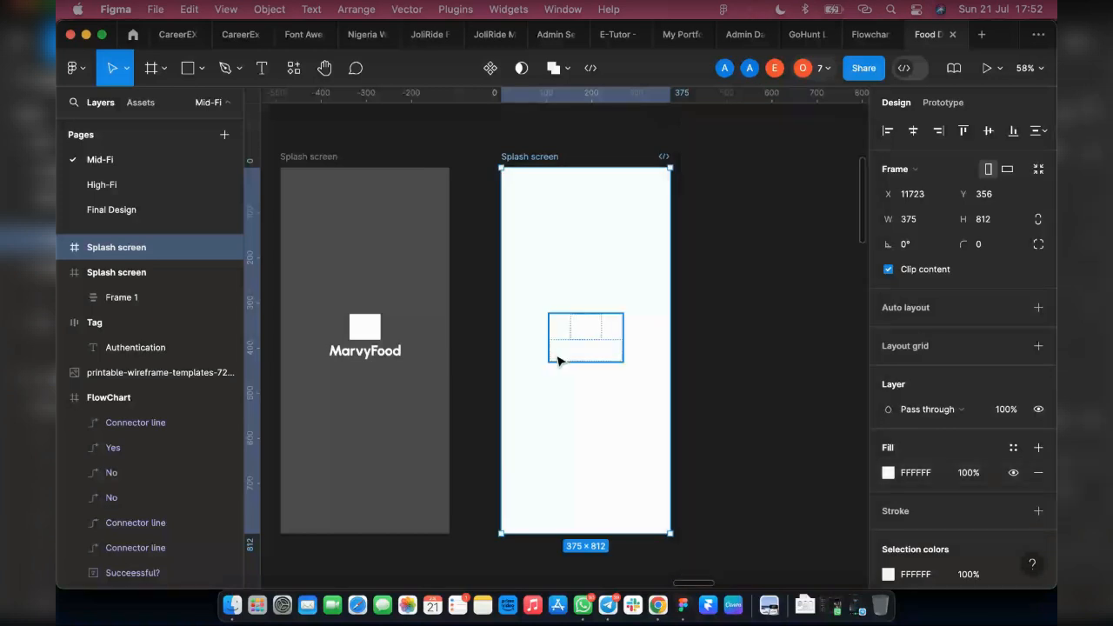
click(563, 360)
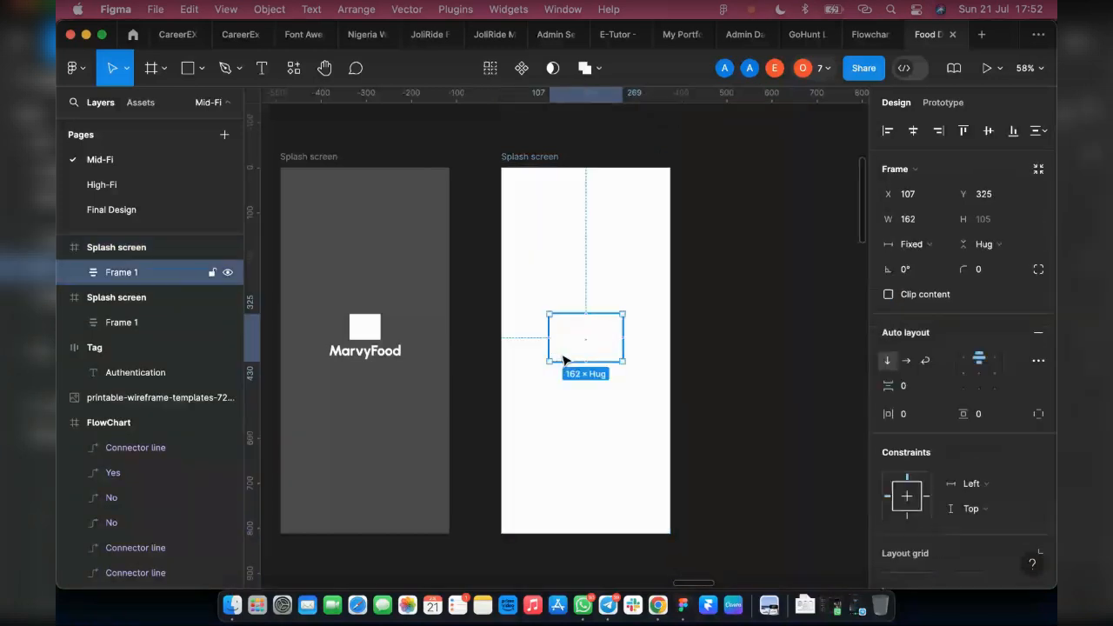
key(Delete)
Step: Rename the duplicated, emptied screen as Onboarding 1
text(On)
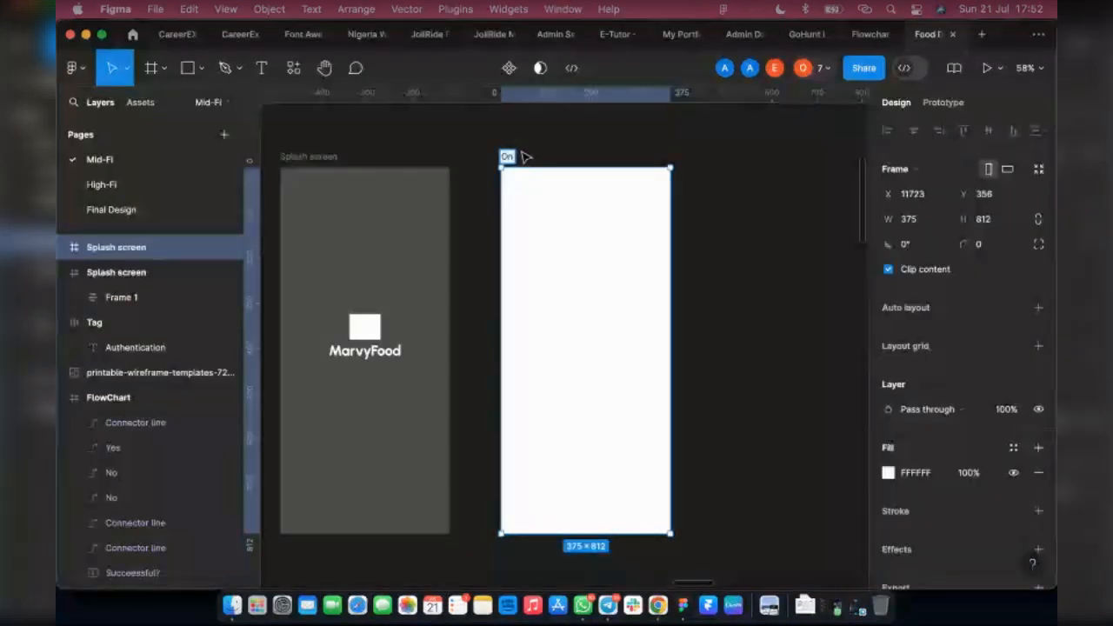
text(board)
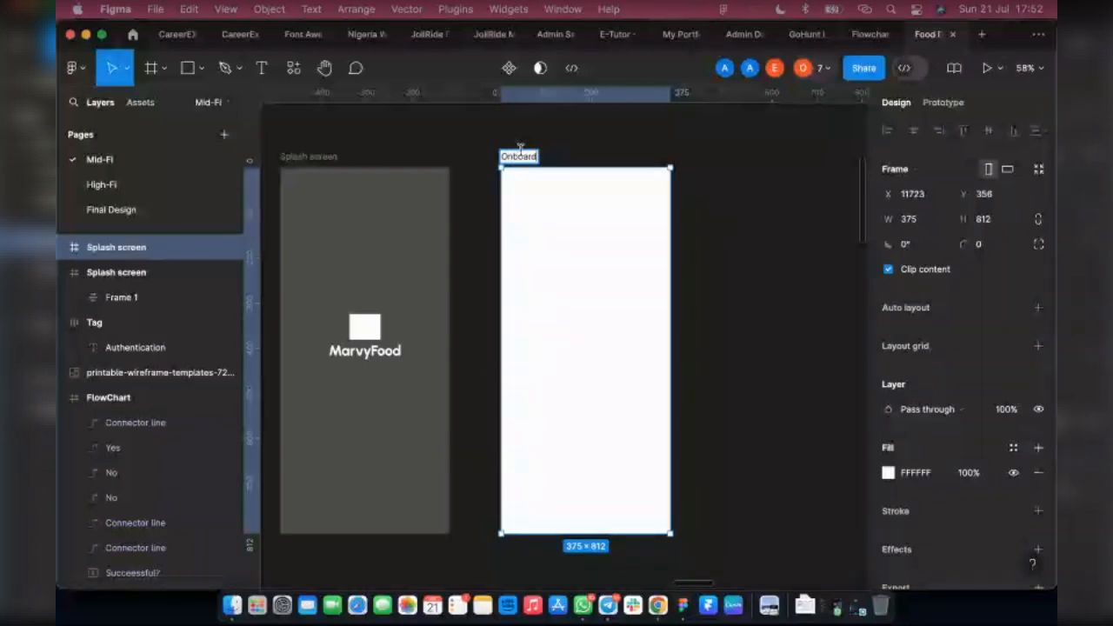
text(ing 1)
click(729, 196)
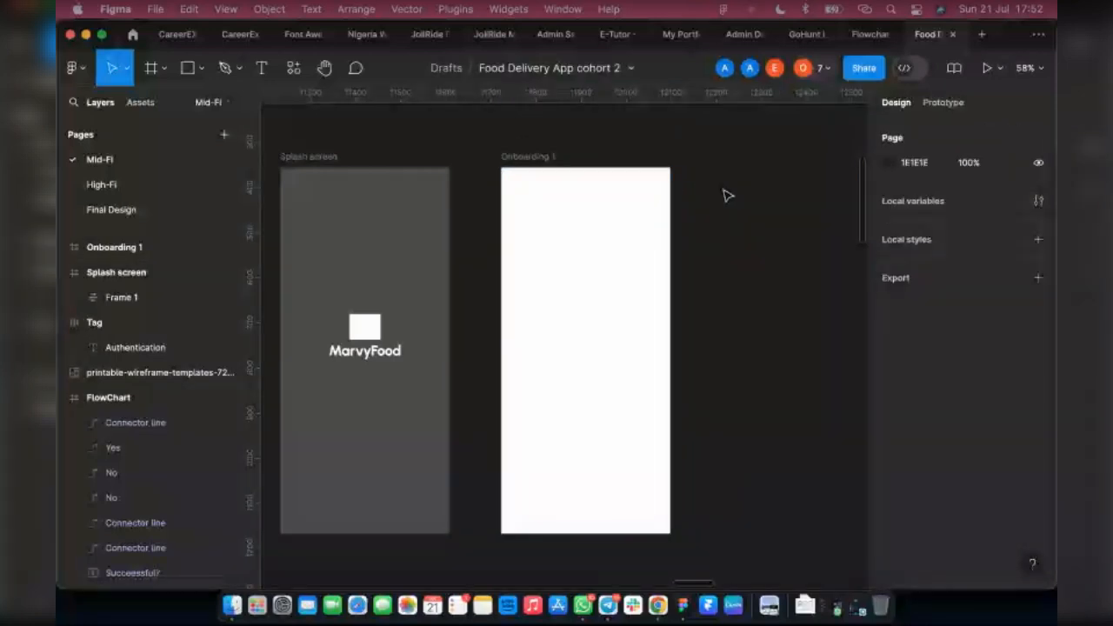
Step: Draw an image placeholder rectangle of about 300 × 293 in the upper half of Onboarding 1, centered horizontally at about Y 162
click(187, 67)
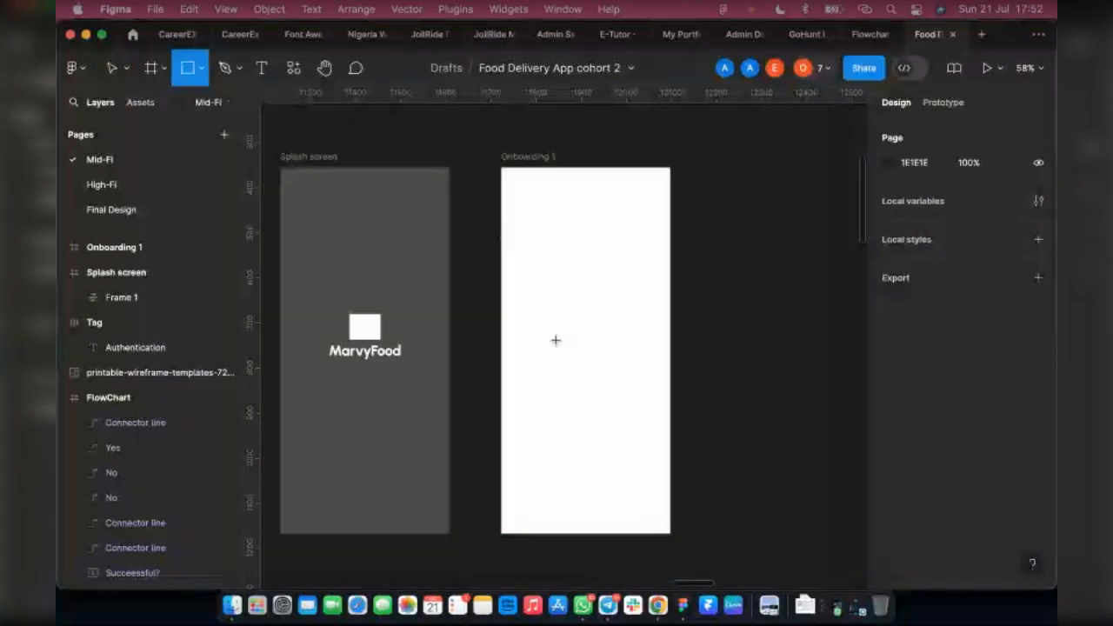
drag(520, 218, 655, 351)
drag(588, 328, 589, 348)
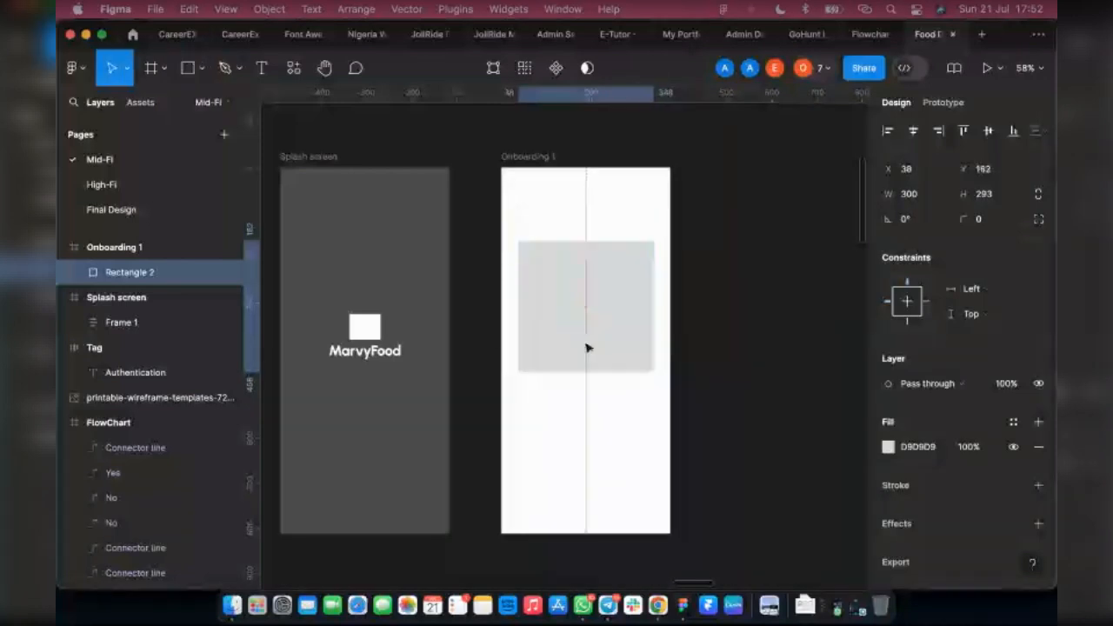
Step: Add the heading text "Order food" below the placeholder rectangle and center it horizontally on the screen
key(t)
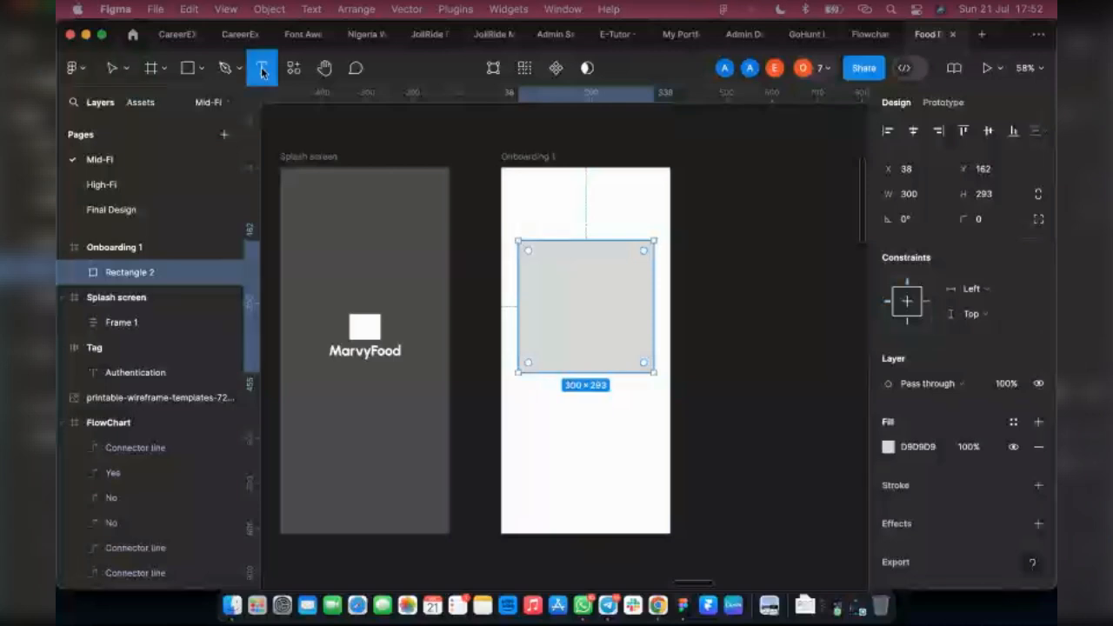
click(531, 416)
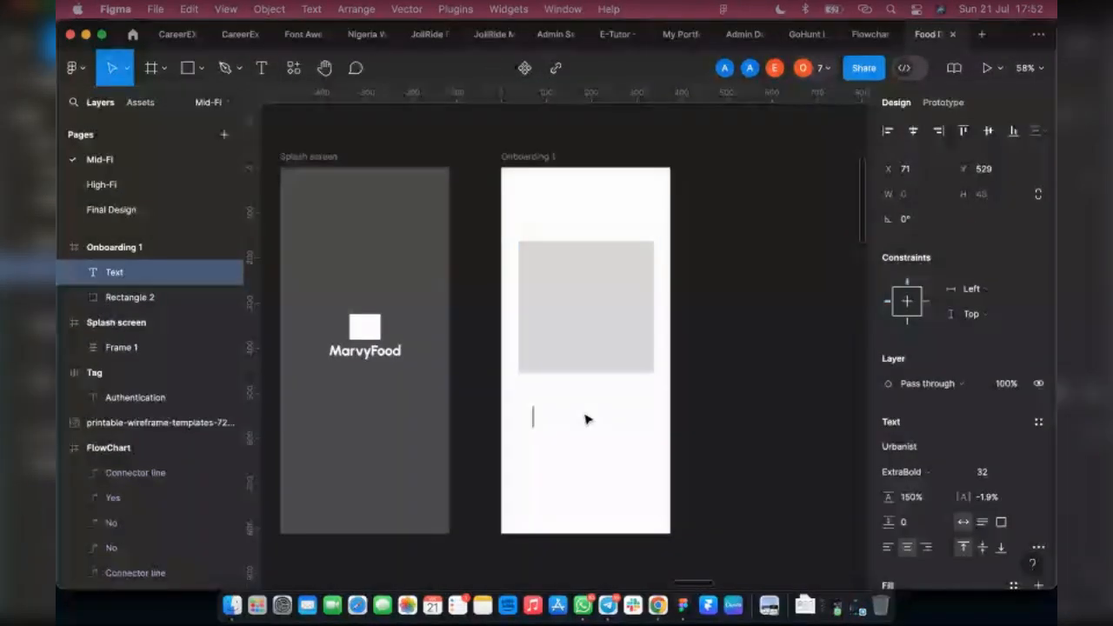
text(O)
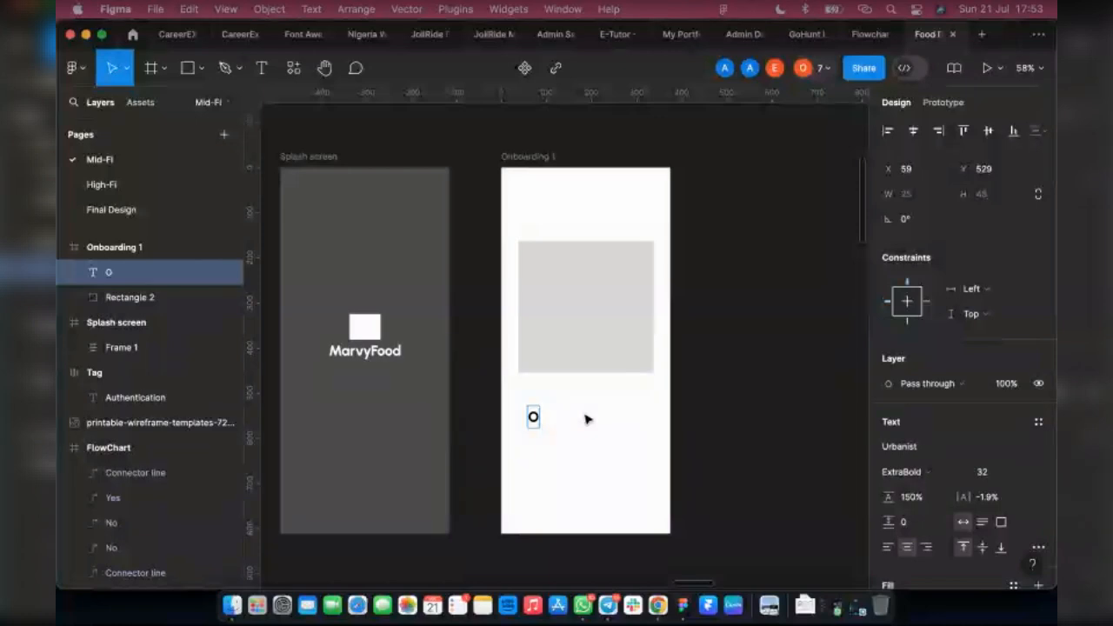
text(rder)
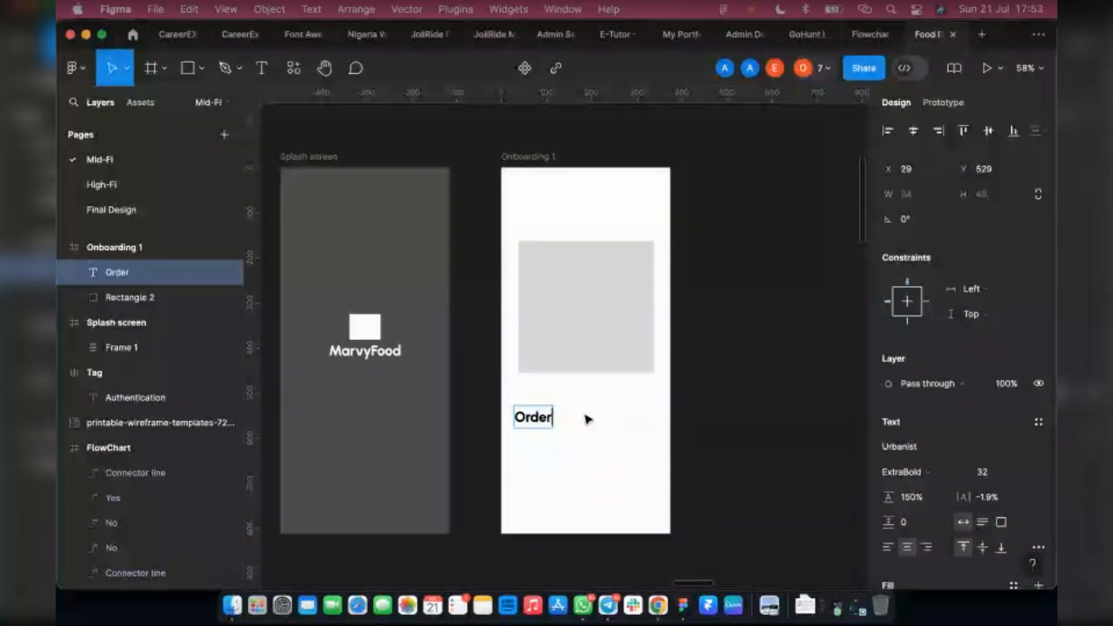
text(food)
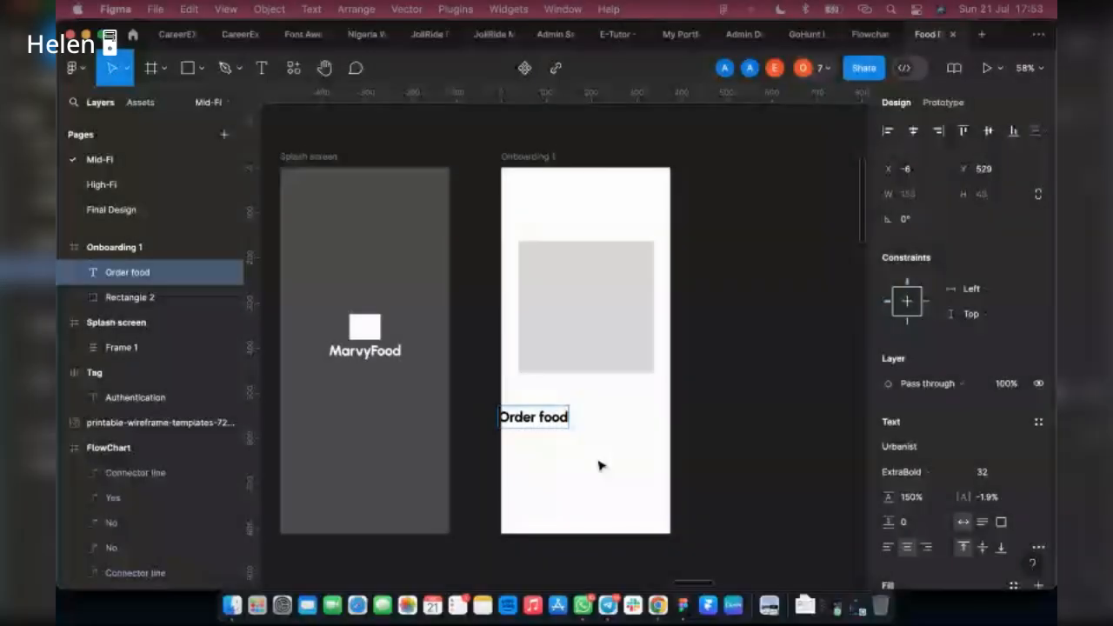
key(Escape)
drag(559, 420, 612, 420)
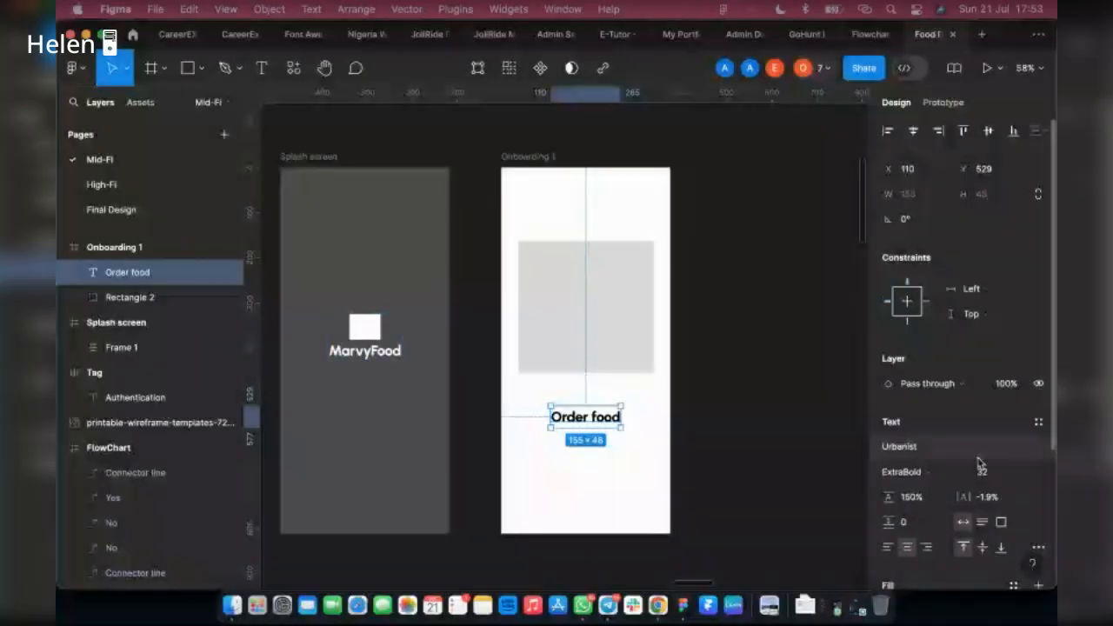
Step: Set the Order food heading to Bold weight and font size 24
click(935, 471)
click(919, 453)
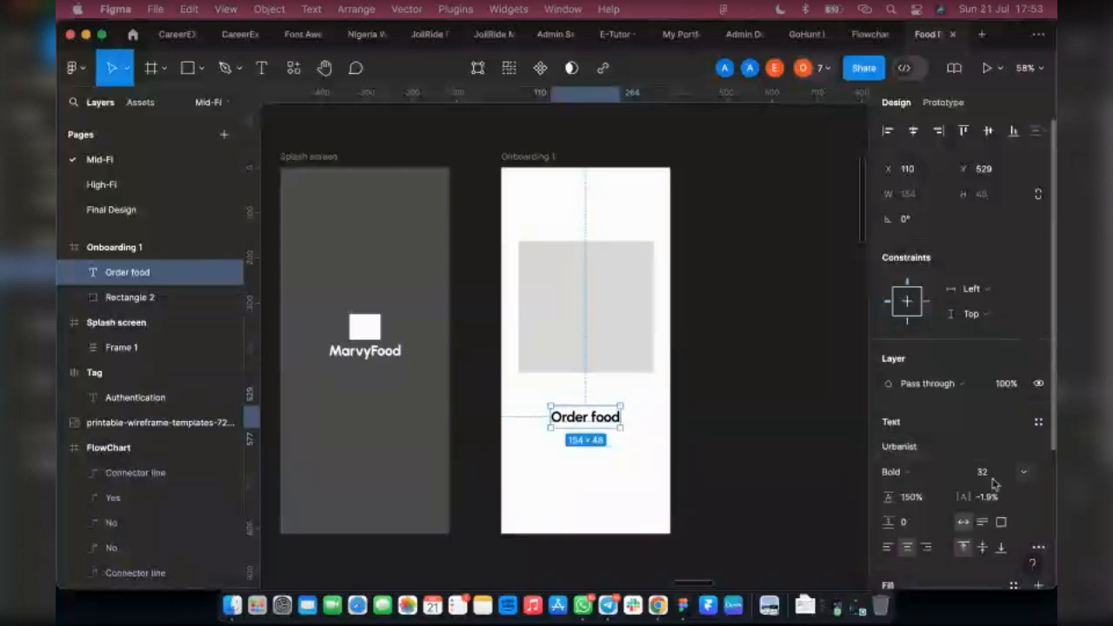
click(1023, 472)
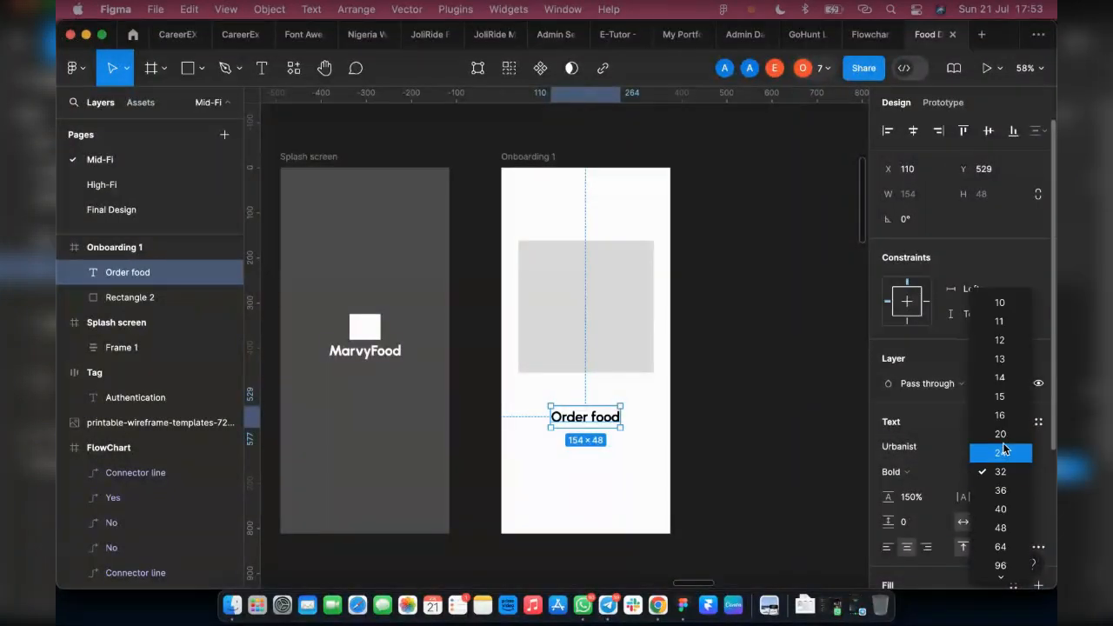
click(1001, 452)
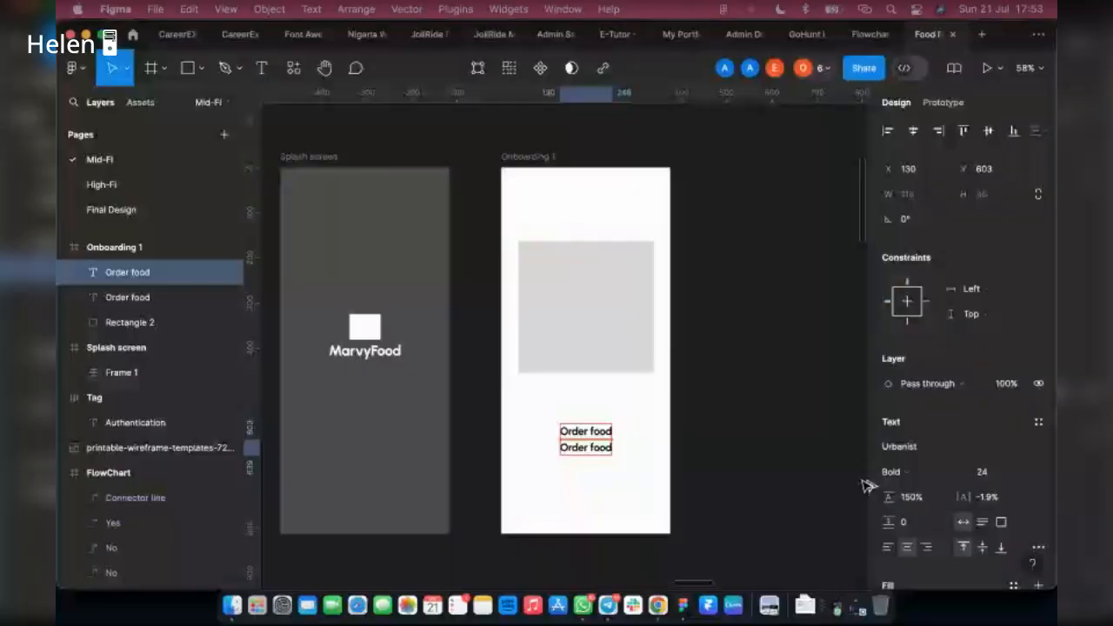
Step: Place a copy of the Order food heading directly below it and set the copy to Regular weight, font size 18
click(892, 471)
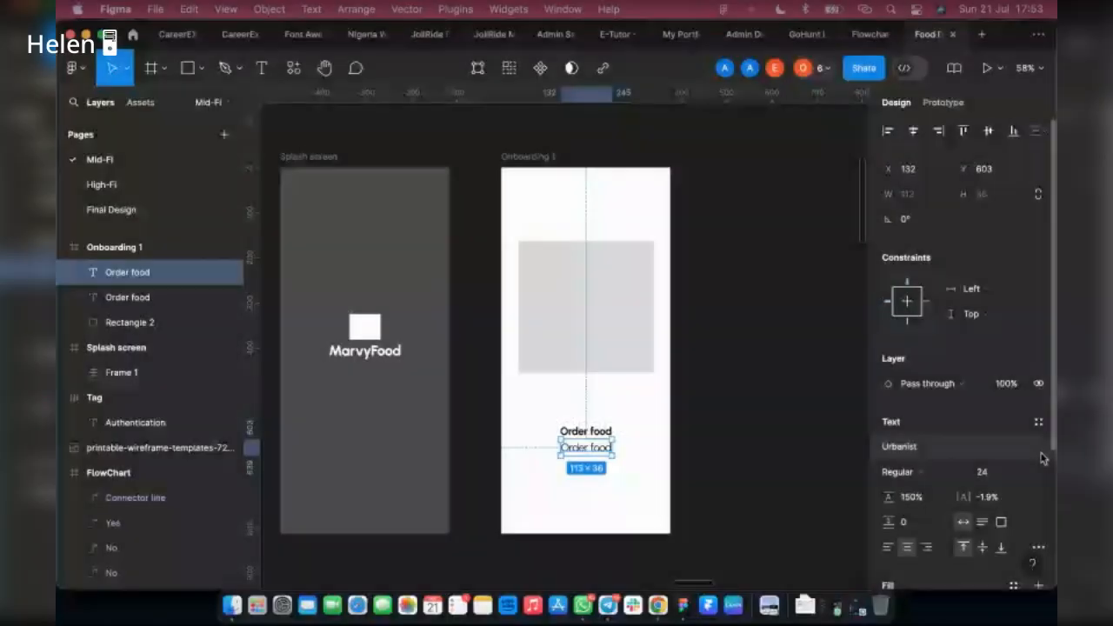
click(987, 471)
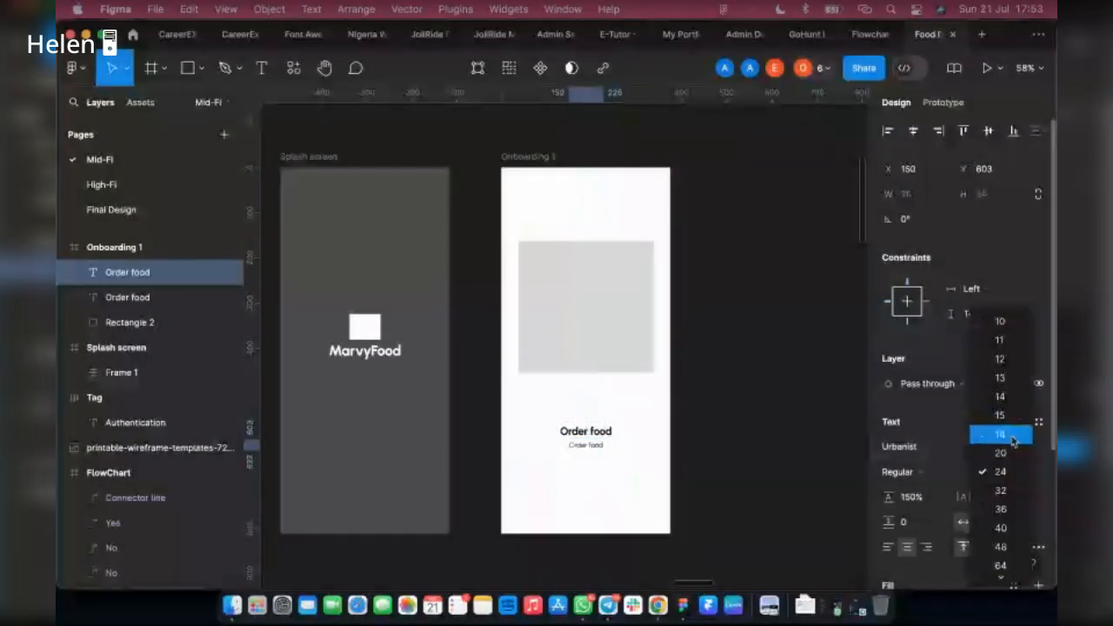
key(Return)
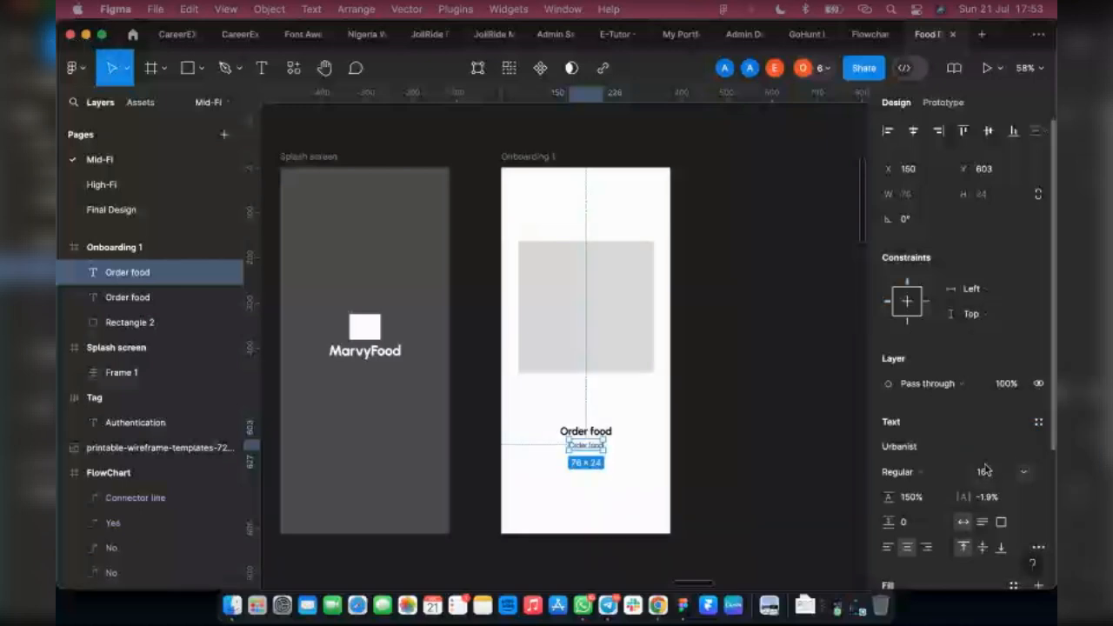
click(1009, 473)
text(18)
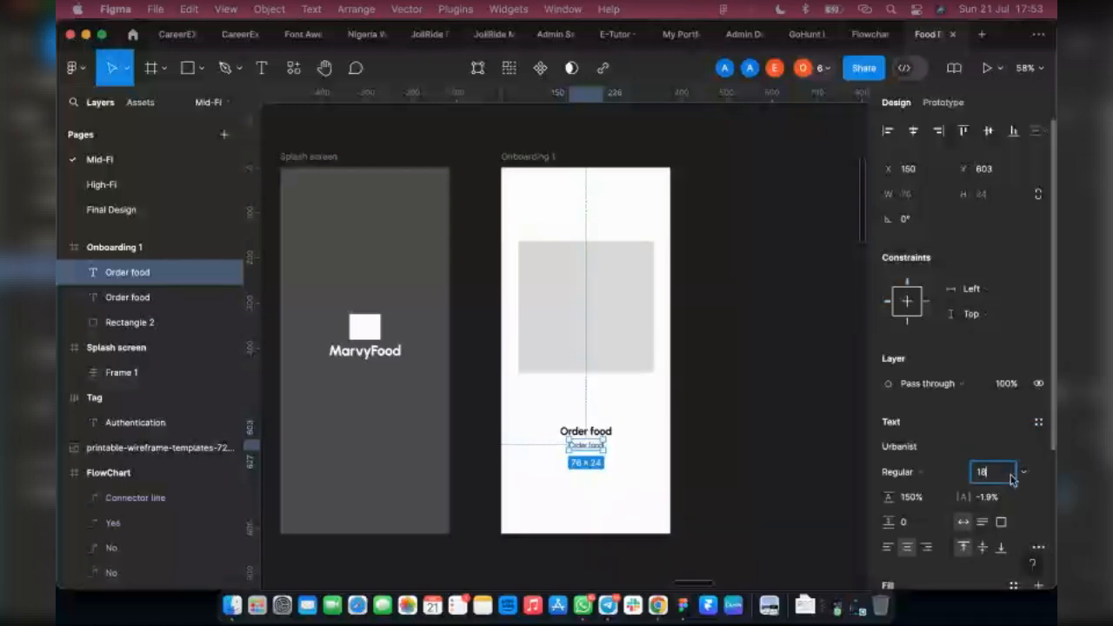
key(Return)
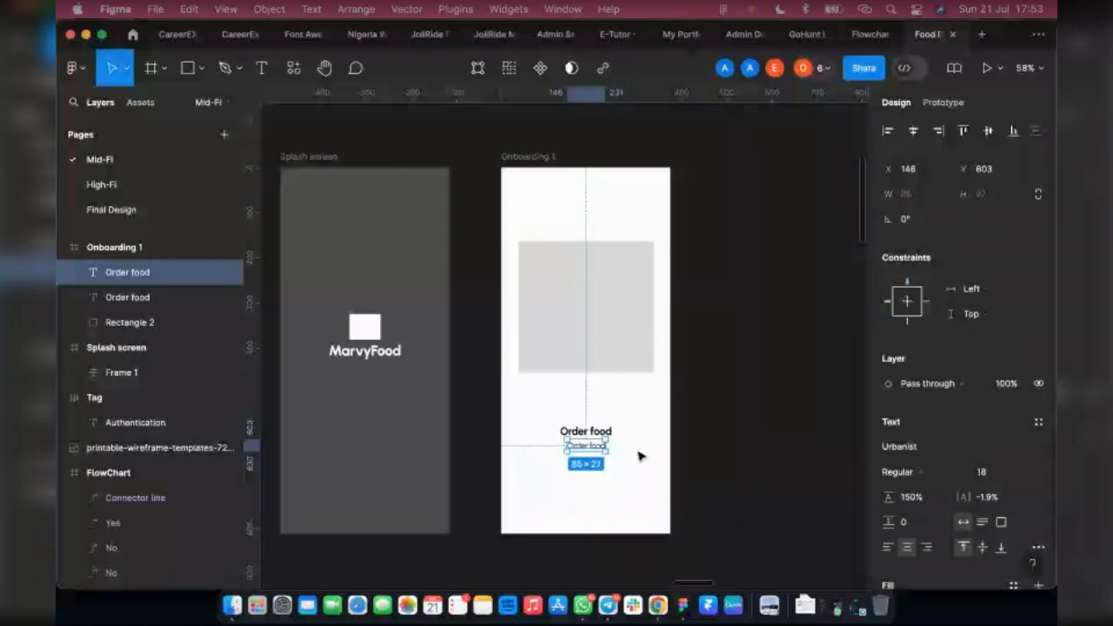
Step: With the lower Order food text selected, search the plugins for "content ree" to find Content Reel
scroll(617, 450, up, 5)
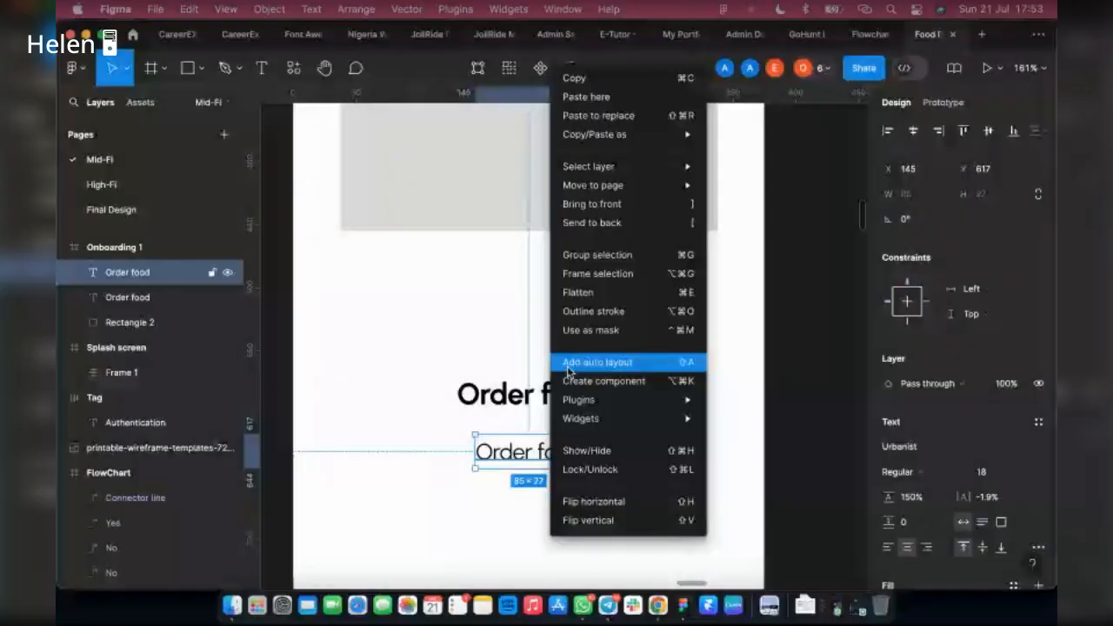
mouse_move(644, 400)
mouse_move(744, 407)
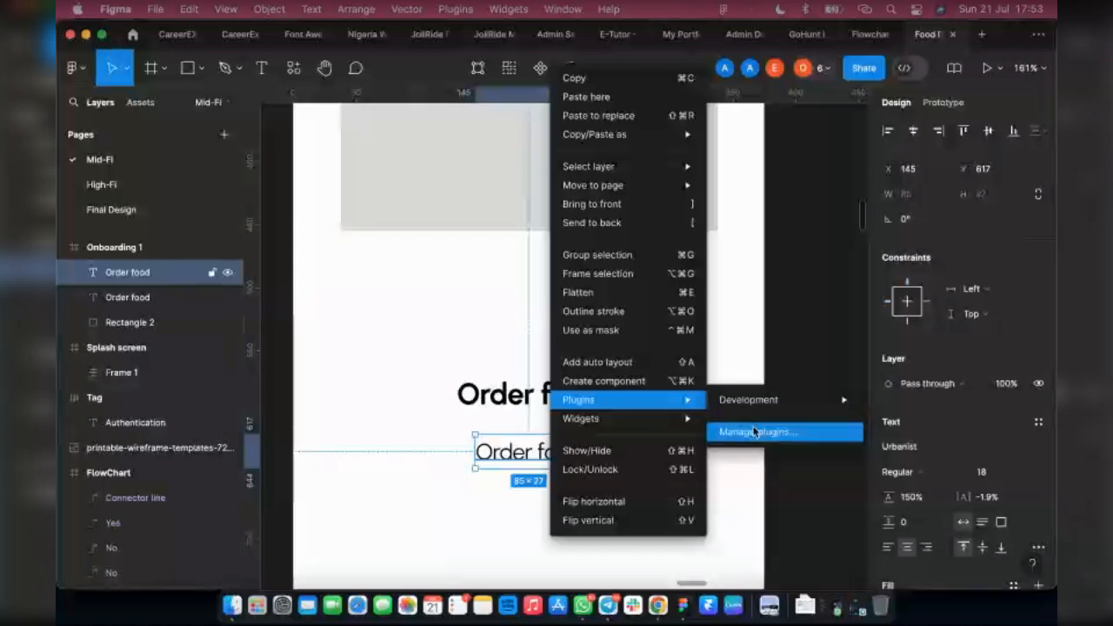
click(717, 430)
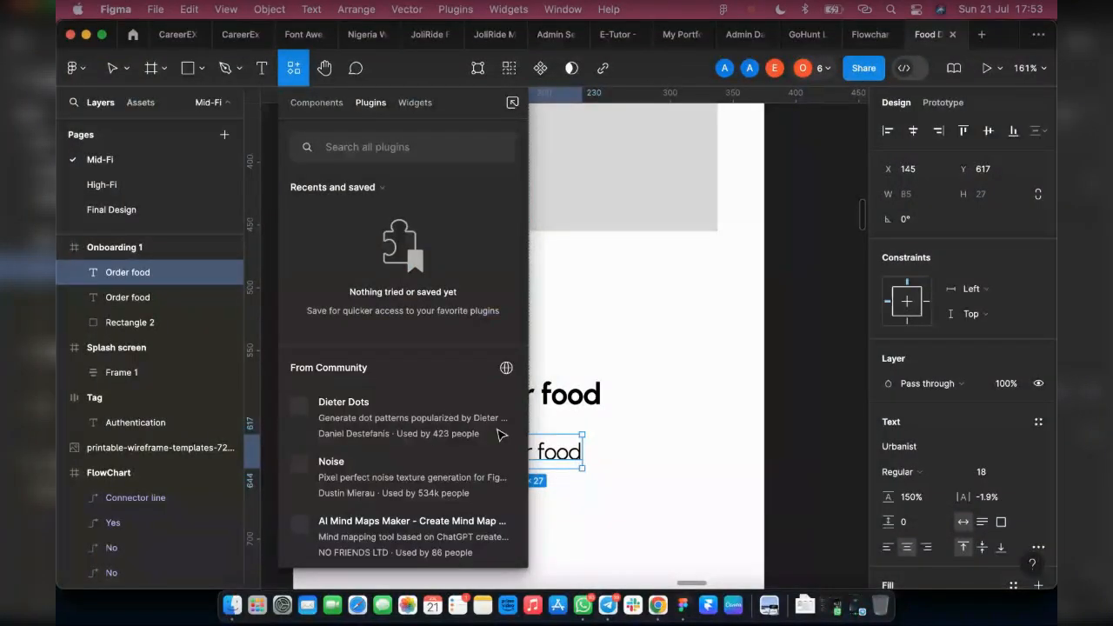
text(content )
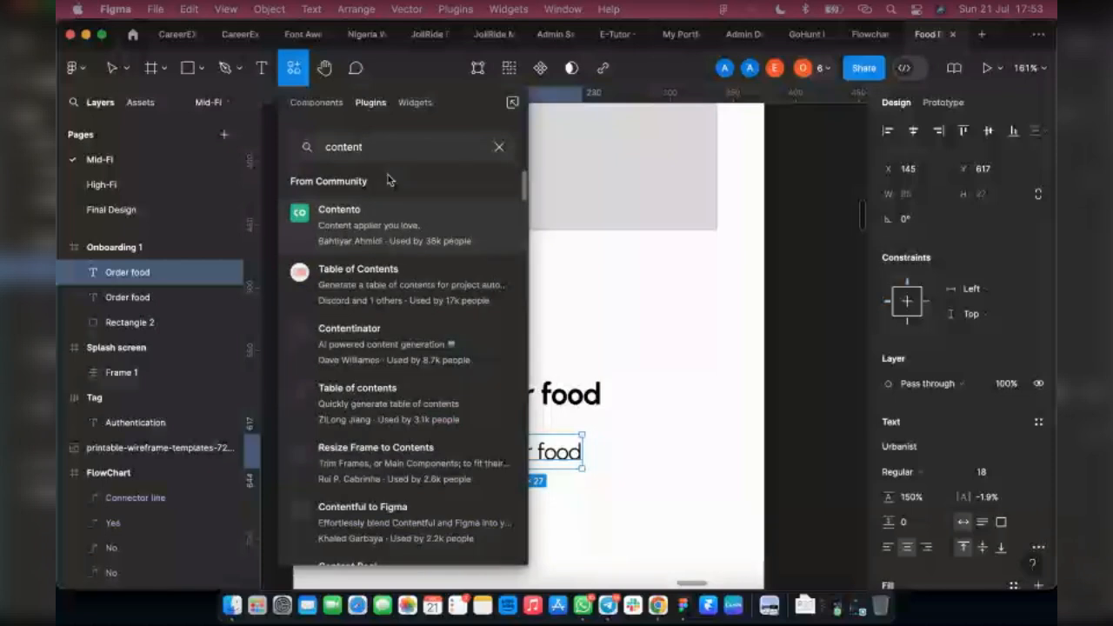
text(ree)
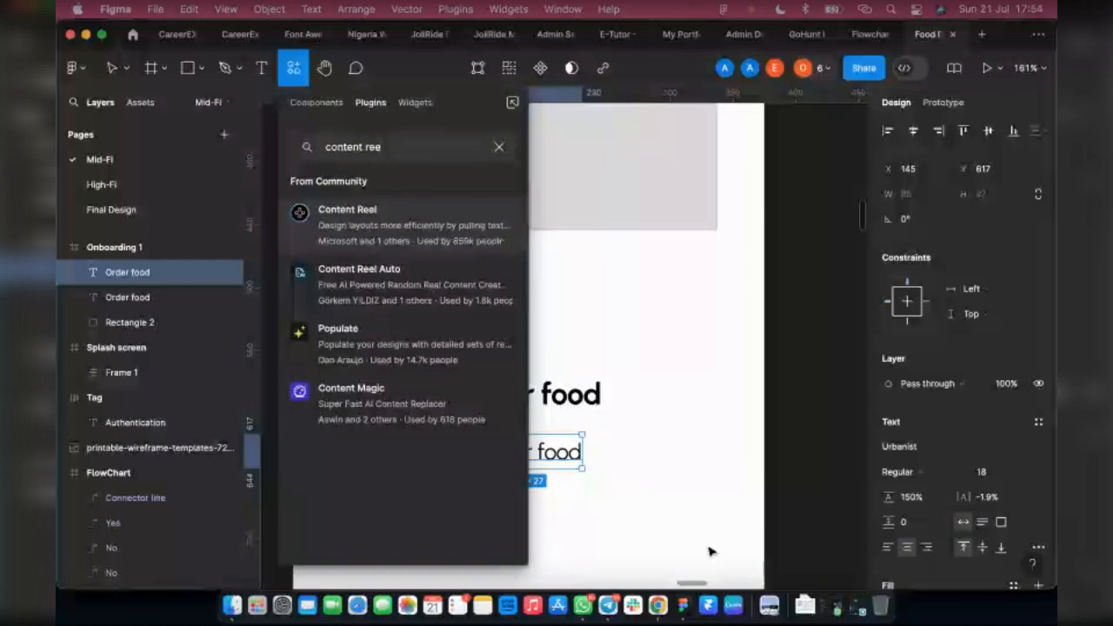
Step: Run the Content Reel plugin and go through its welcome introduction
mouse_move(501, 234)
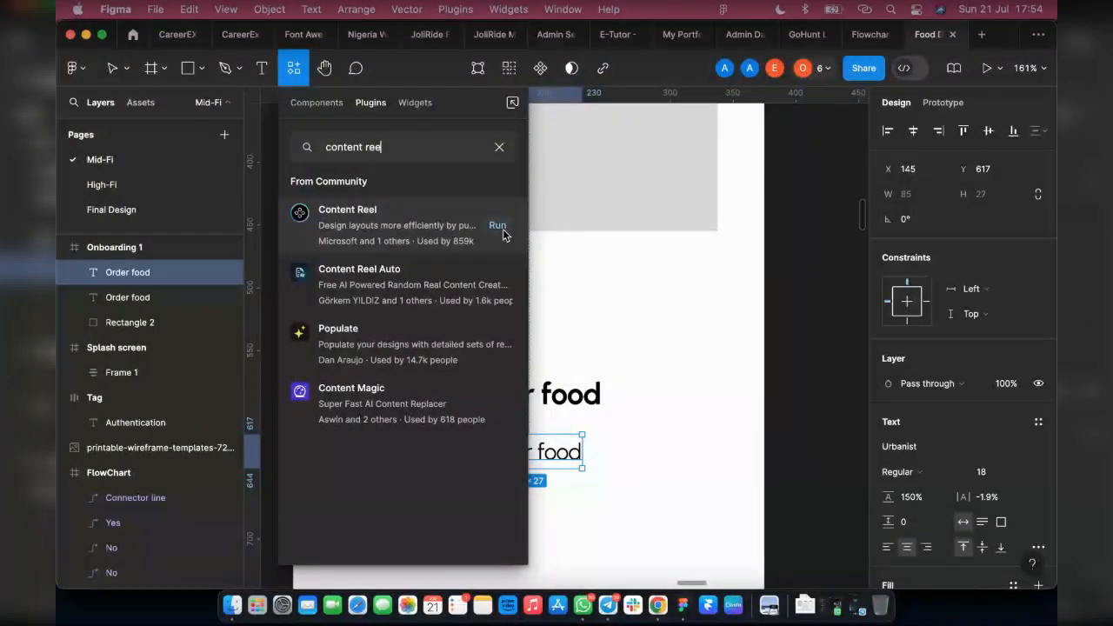
click(498, 226)
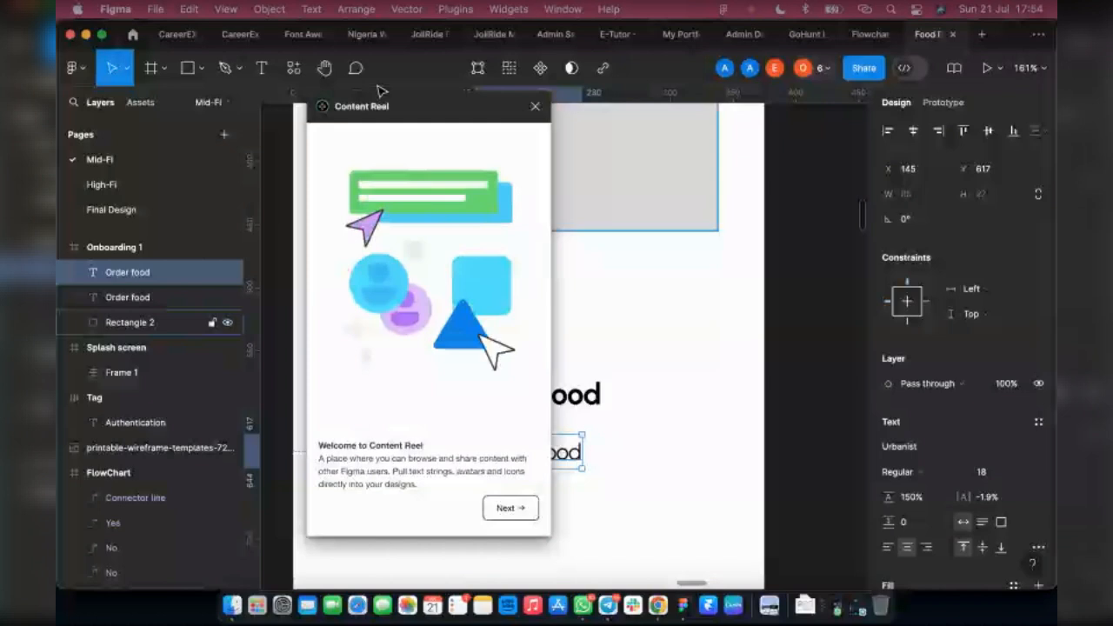
click(505, 511)
click(505, 511)
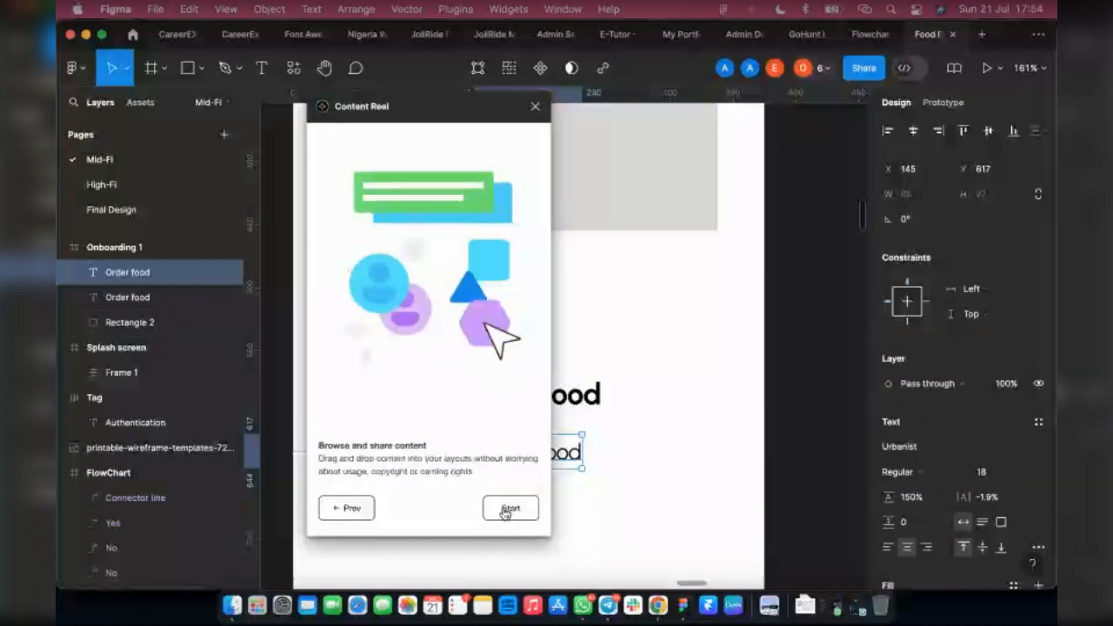
Step: Replace the lower Order food text with Lorem Ipsum content from Content Reel's text collection
click(506, 511)
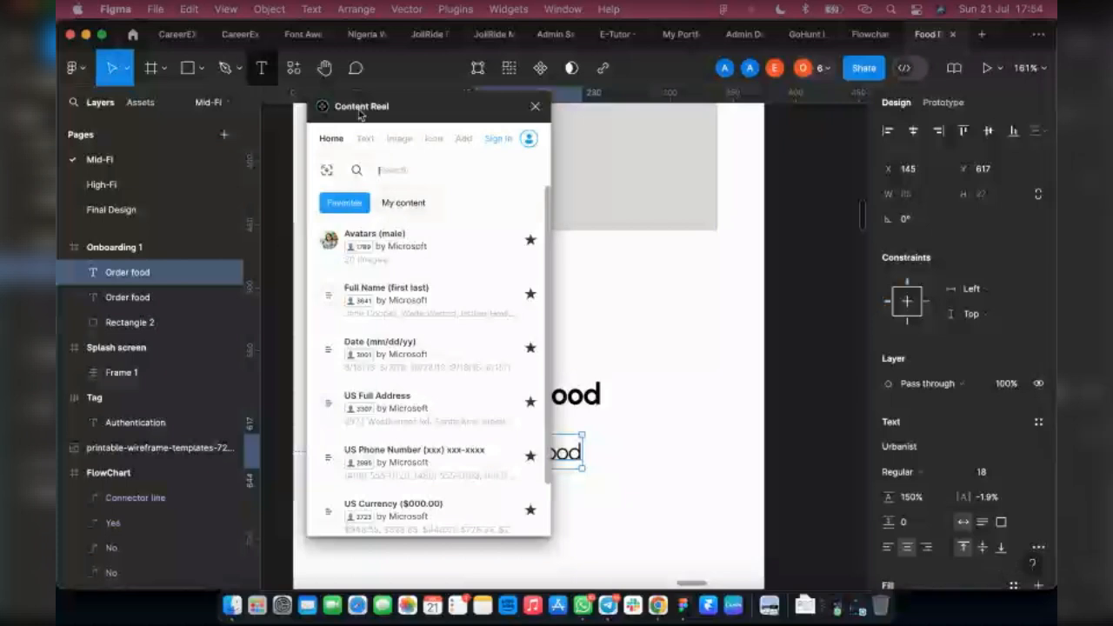
click(363, 138)
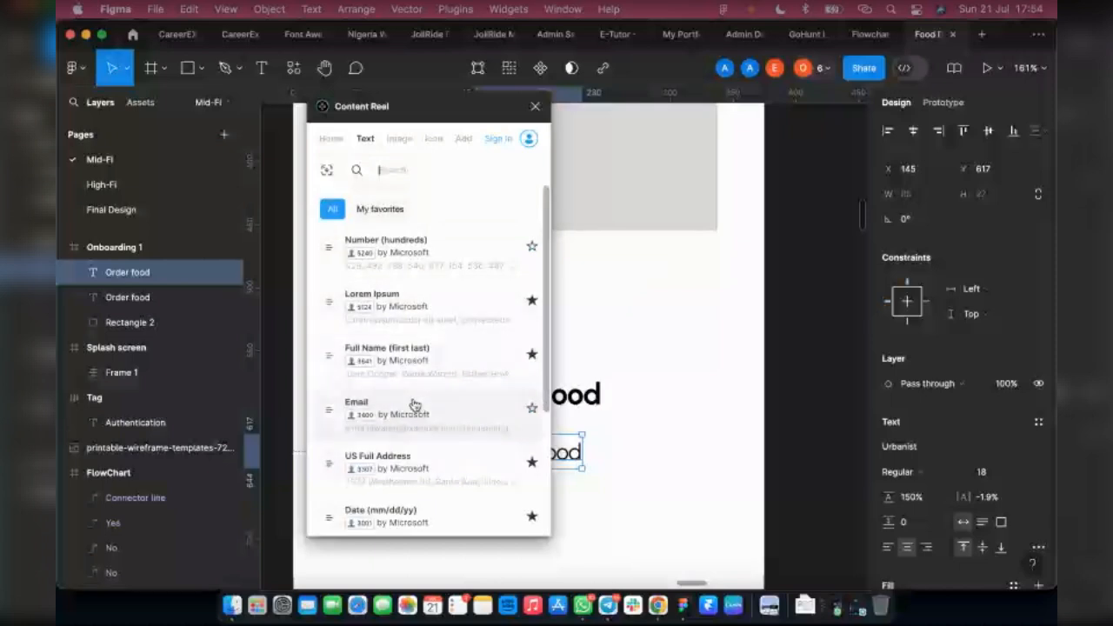
click(330, 138)
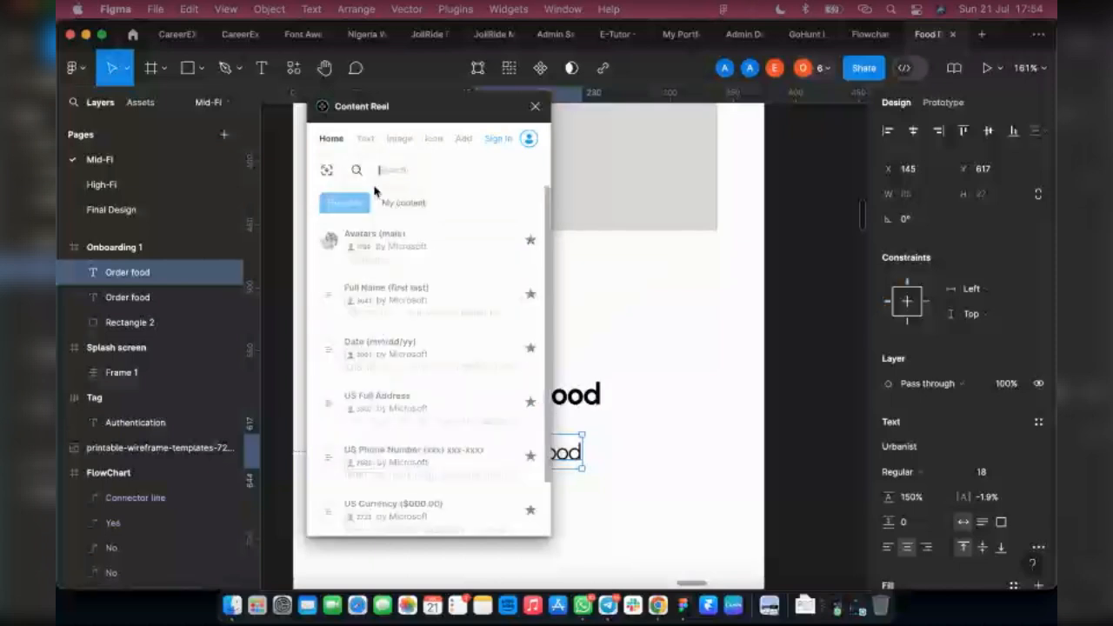
click(365, 139)
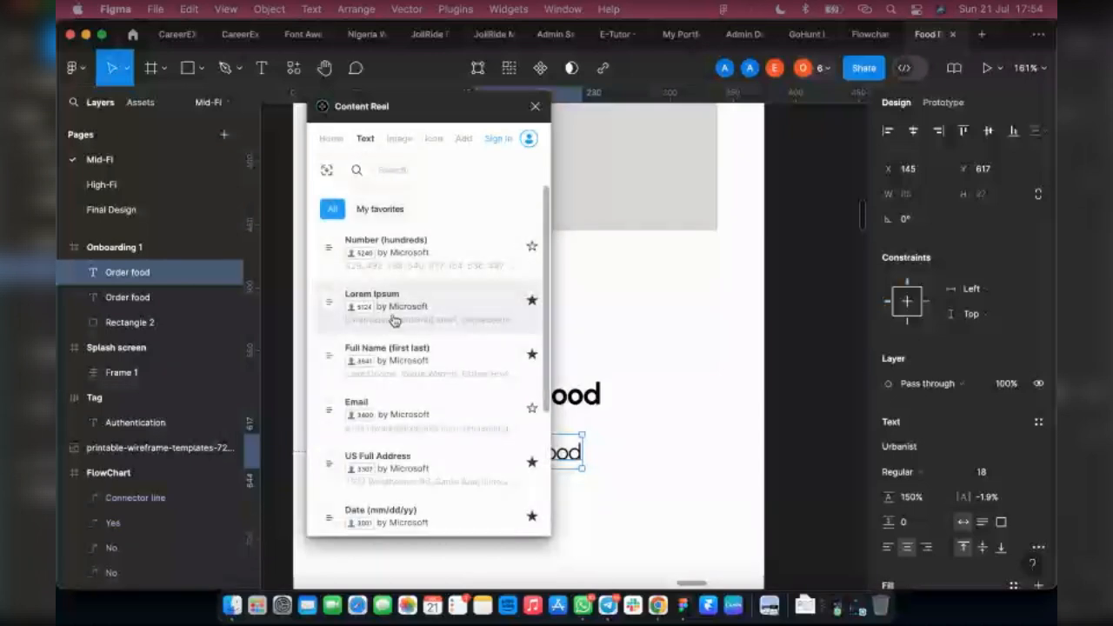
click(402, 319)
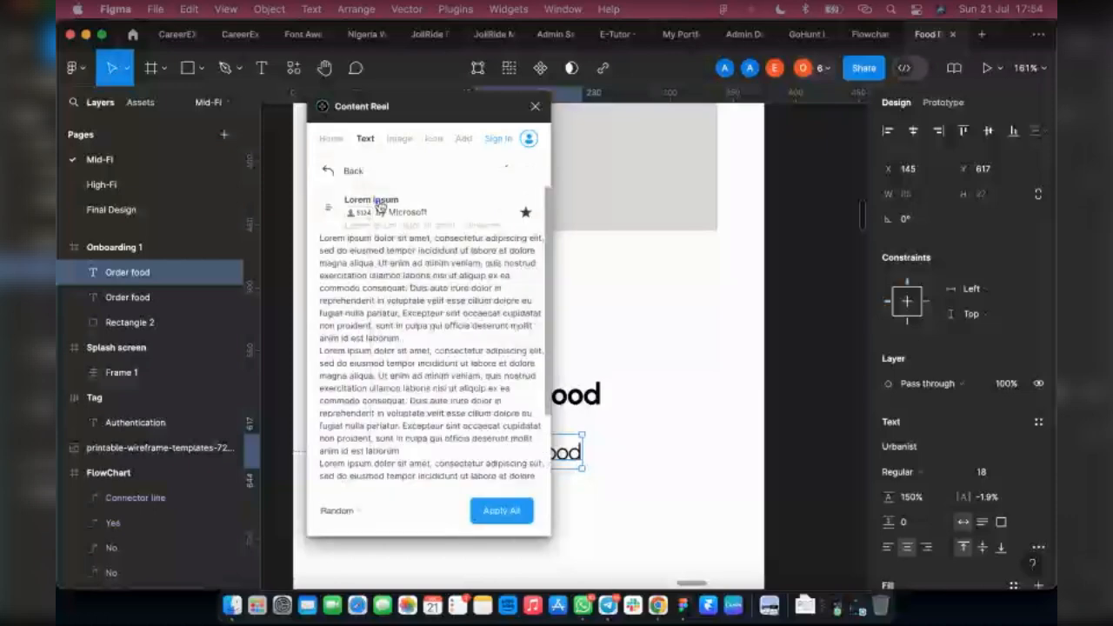
click(439, 333)
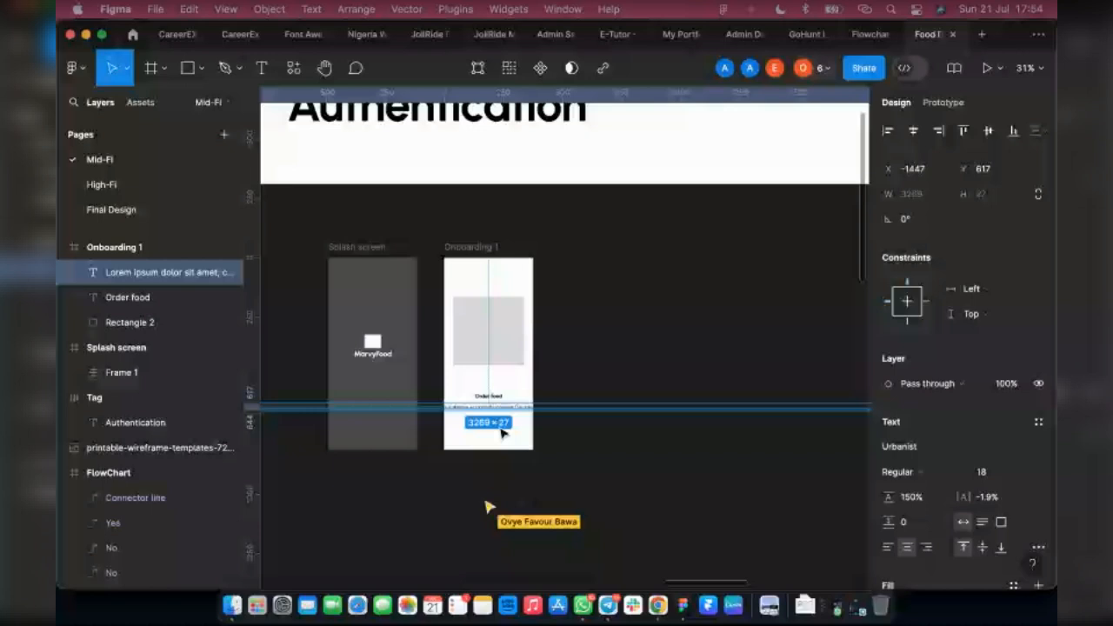
Step: Narrow the lorem ipsum text box to about 322 wide and centre it horizontally in the Onboarding 1 frame
scroll(502, 433, down, 5)
drag(723, 415, 504, 414)
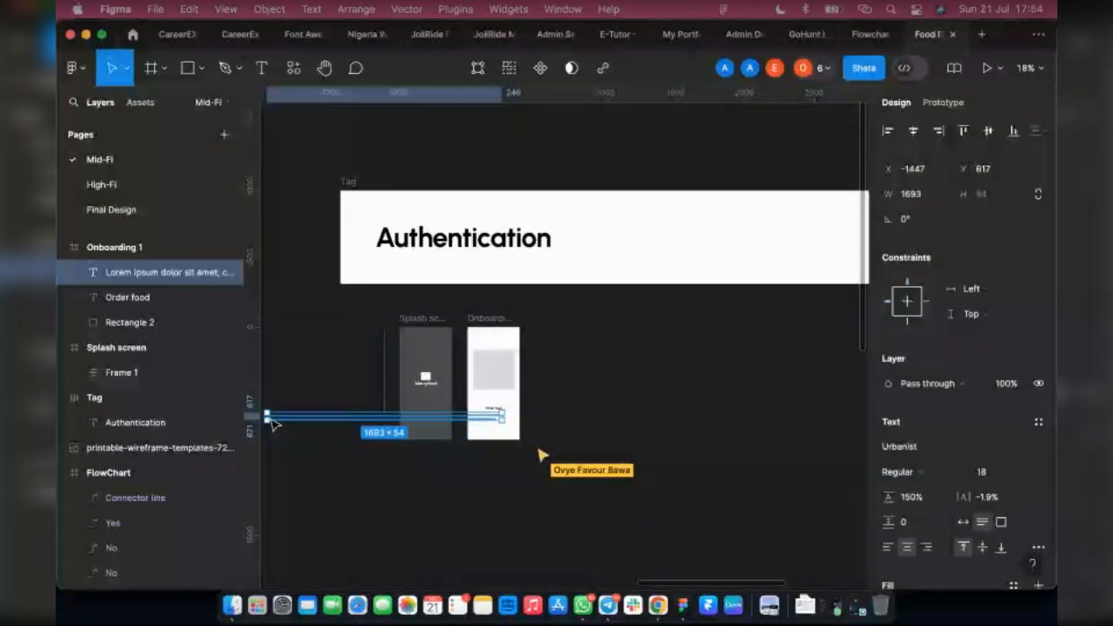
drag(267, 416, 483, 426)
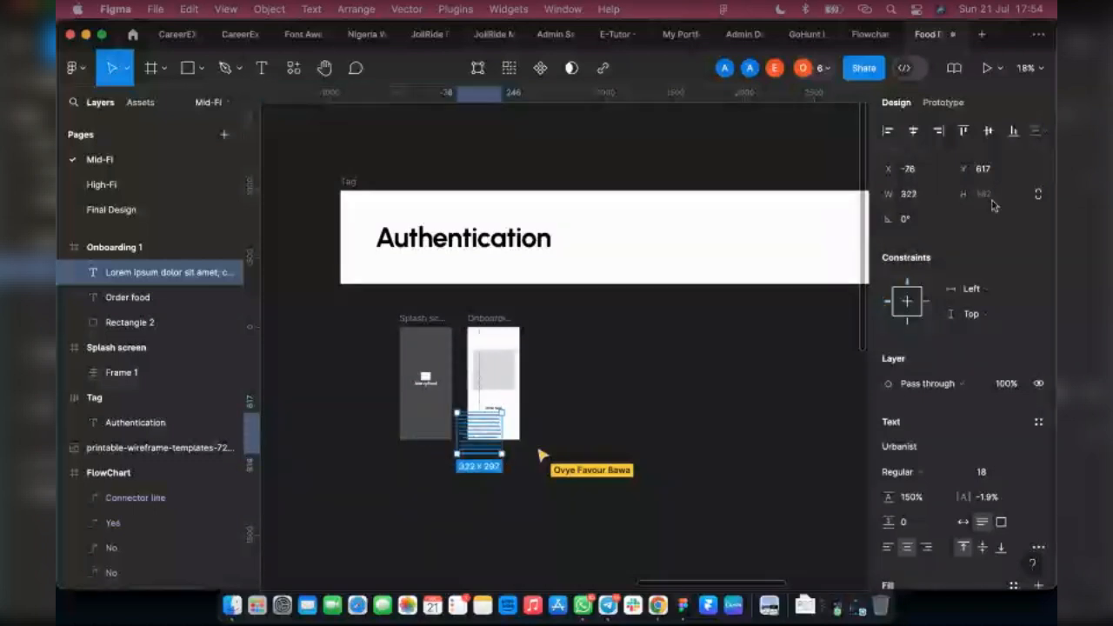
click(913, 130)
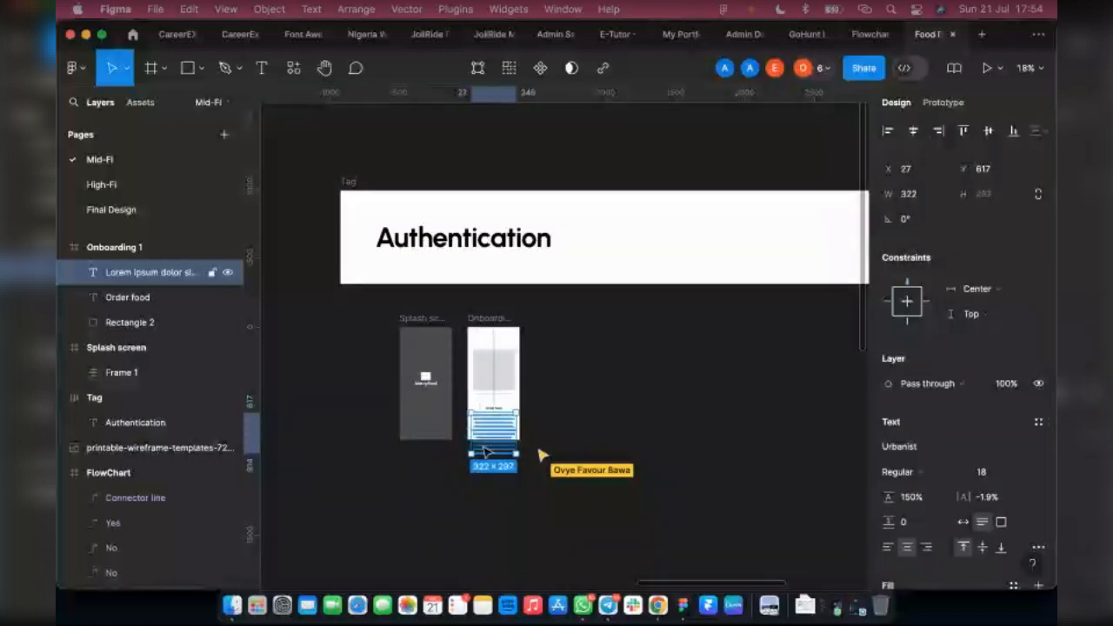
Step: Delete the lorem ipsum text after "incididunt" and move it slightly up together with the Order food heading
scroll(470, 435, up, 10)
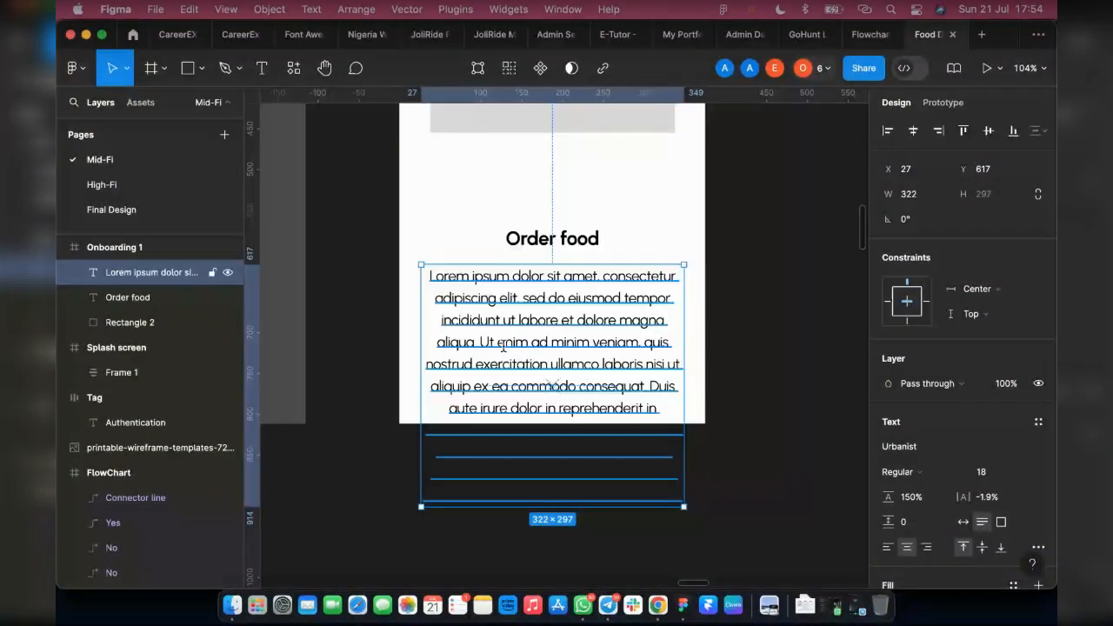
double_click(504, 346)
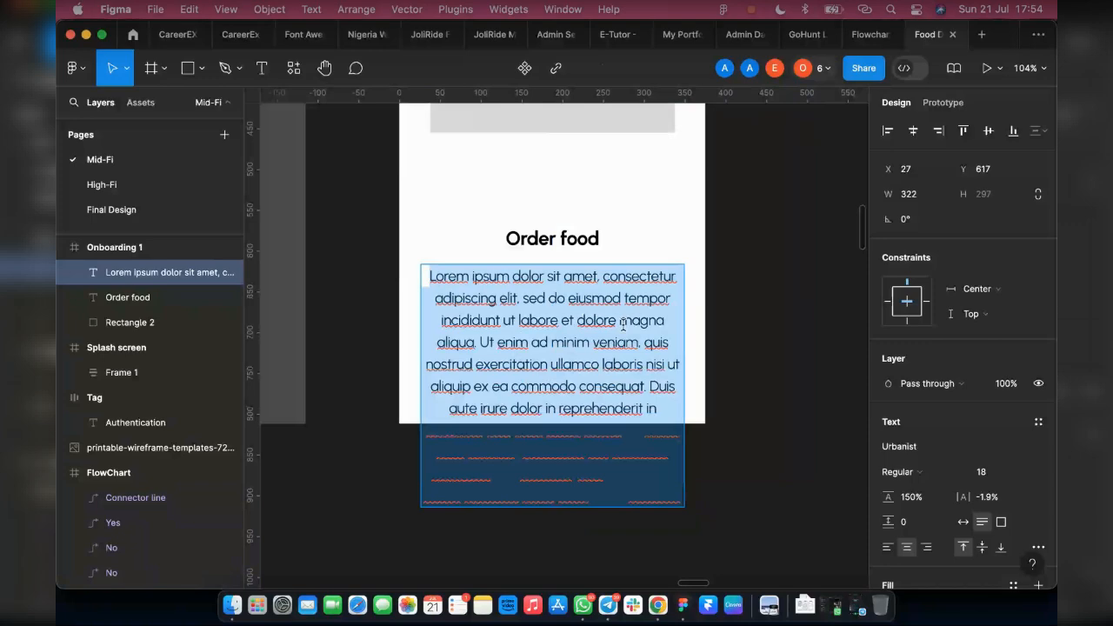
click(501, 321)
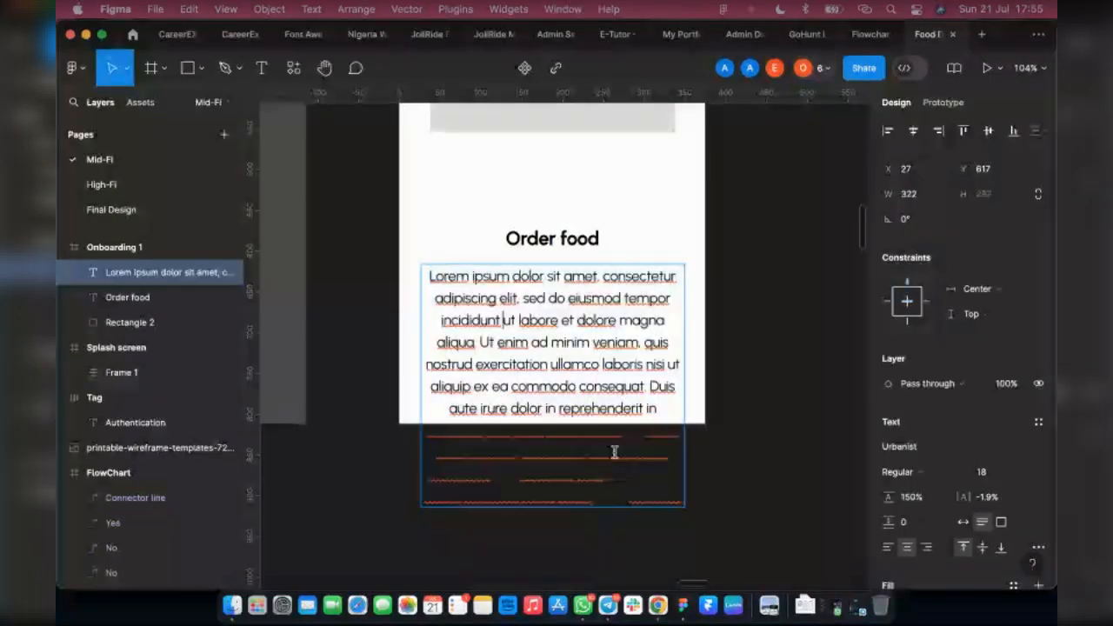
key(super+shift+Down)
key(BackSpace)
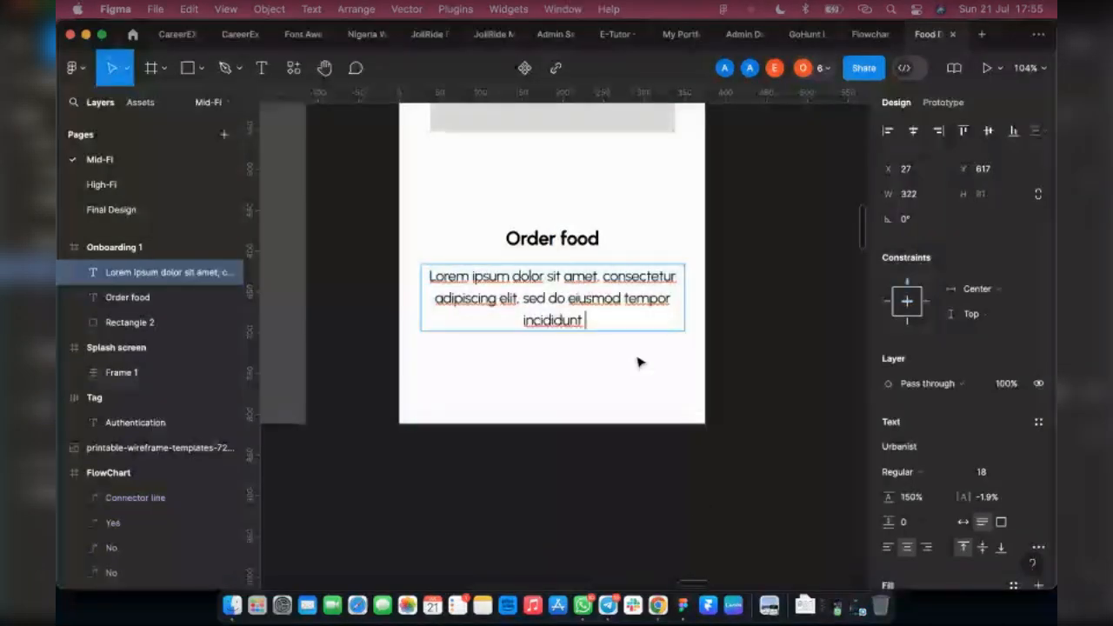
key(Escape)
shift+click(584, 243)
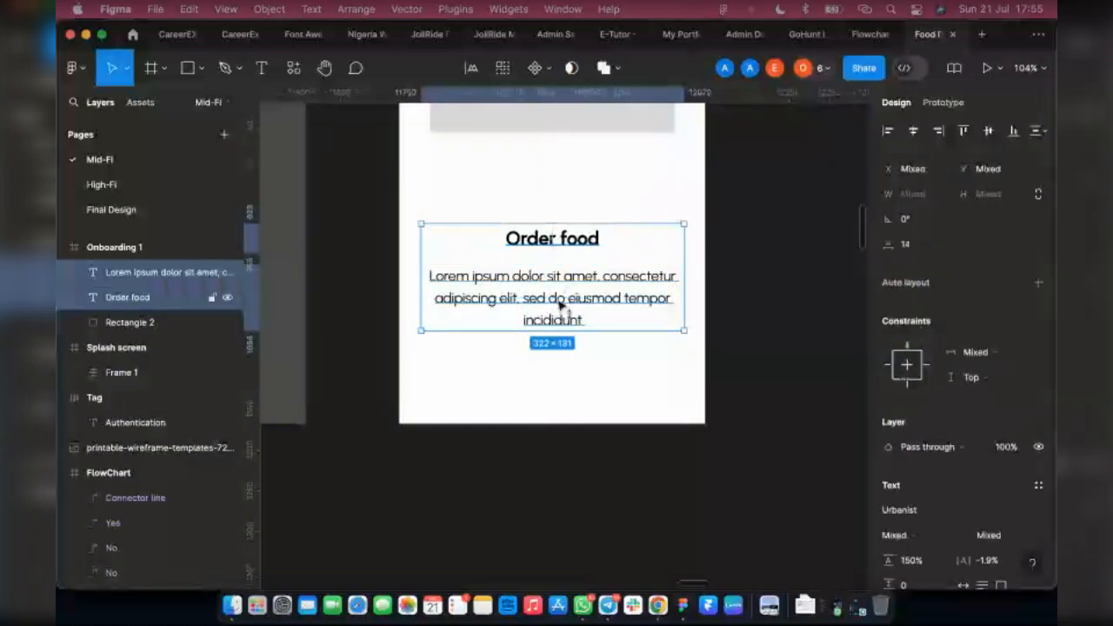
drag(563, 308, 560, 295)
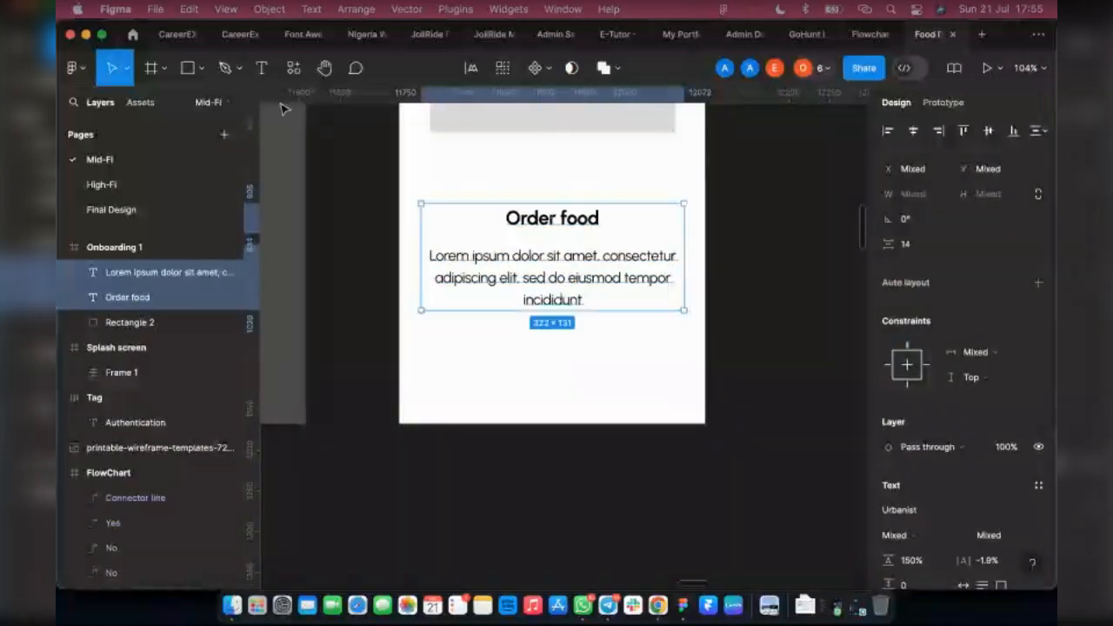
Step: Draw a circle about 61 × 61 below the body text, near the lower-right corner of the Onboarding 1 frame
click(200, 68)
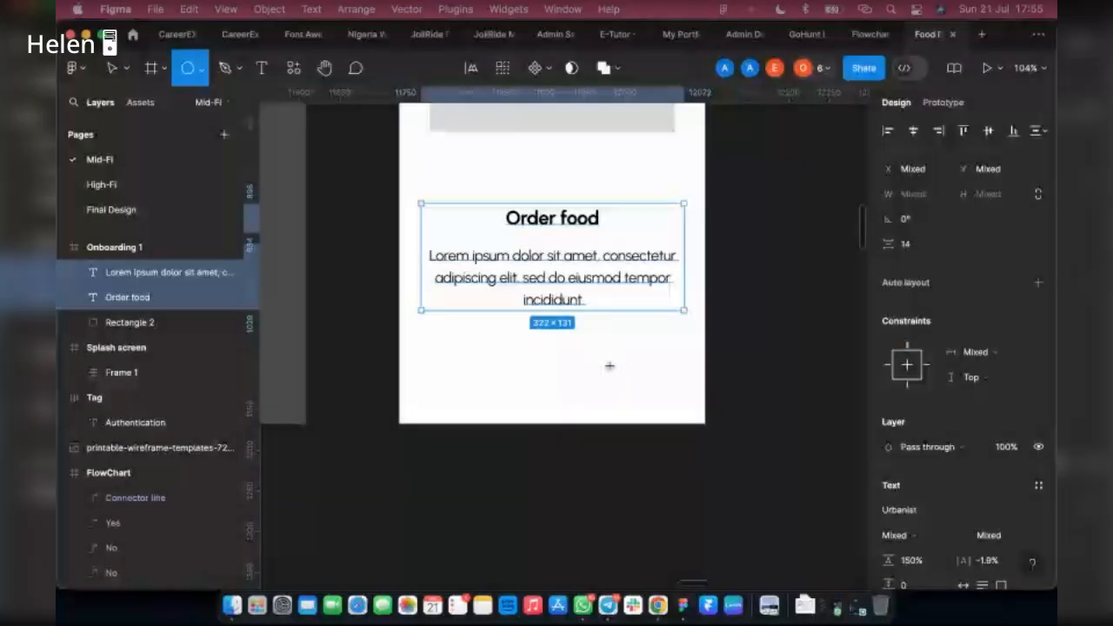
mouse_move(644, 366)
mouse_down()
mouse_move(695, 418)
mouse_move(654, 383)
mouse_up()
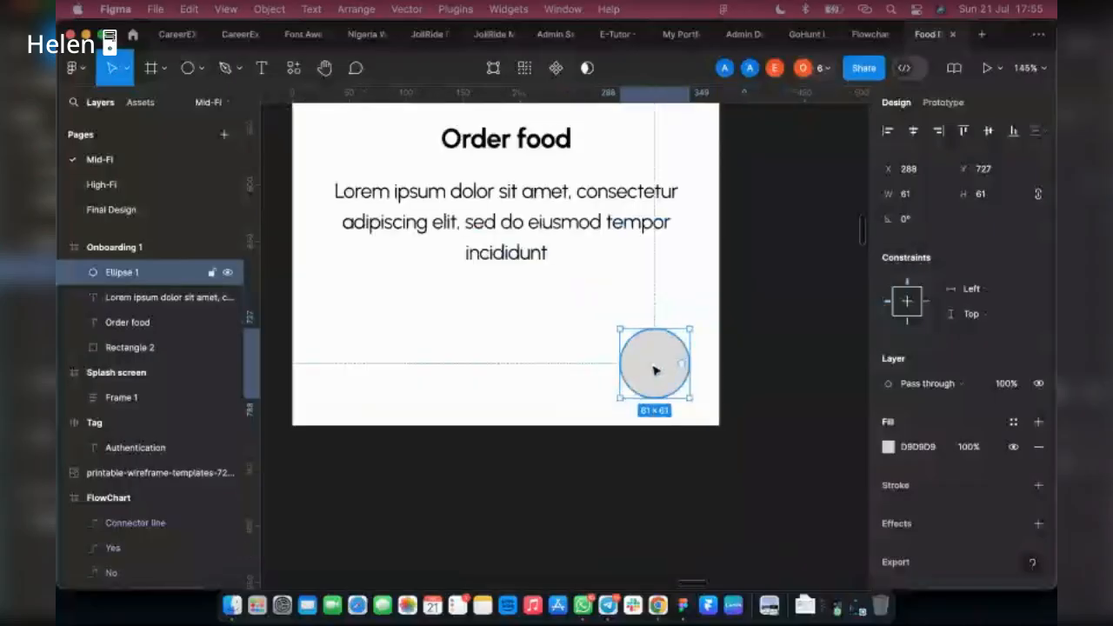
scroll(655, 370, down, 2)
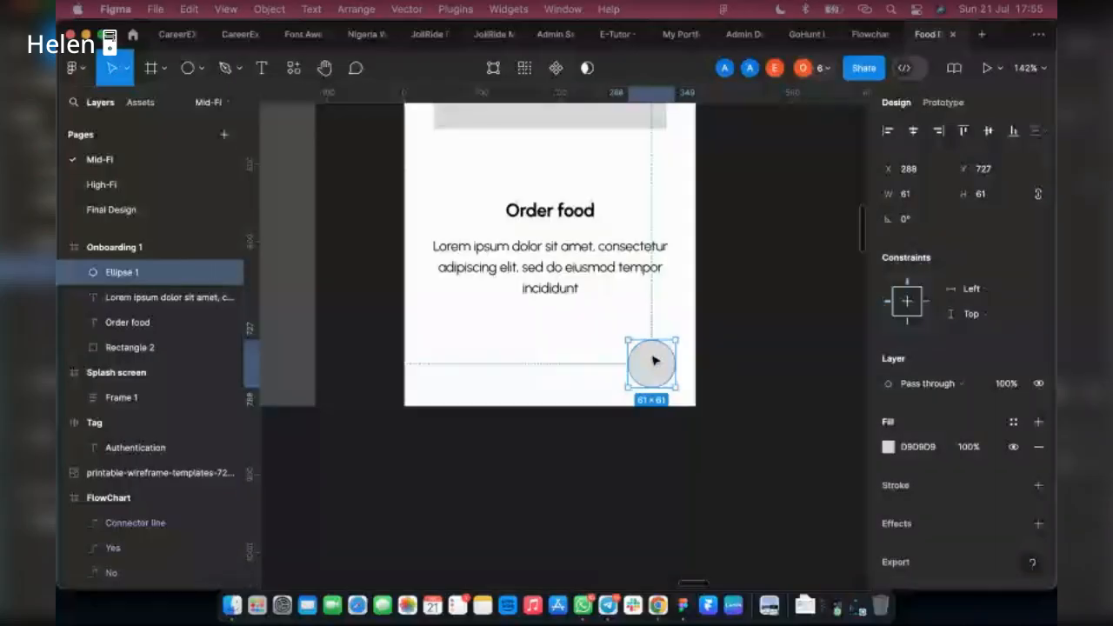
scroll(655, 361, up, 3)
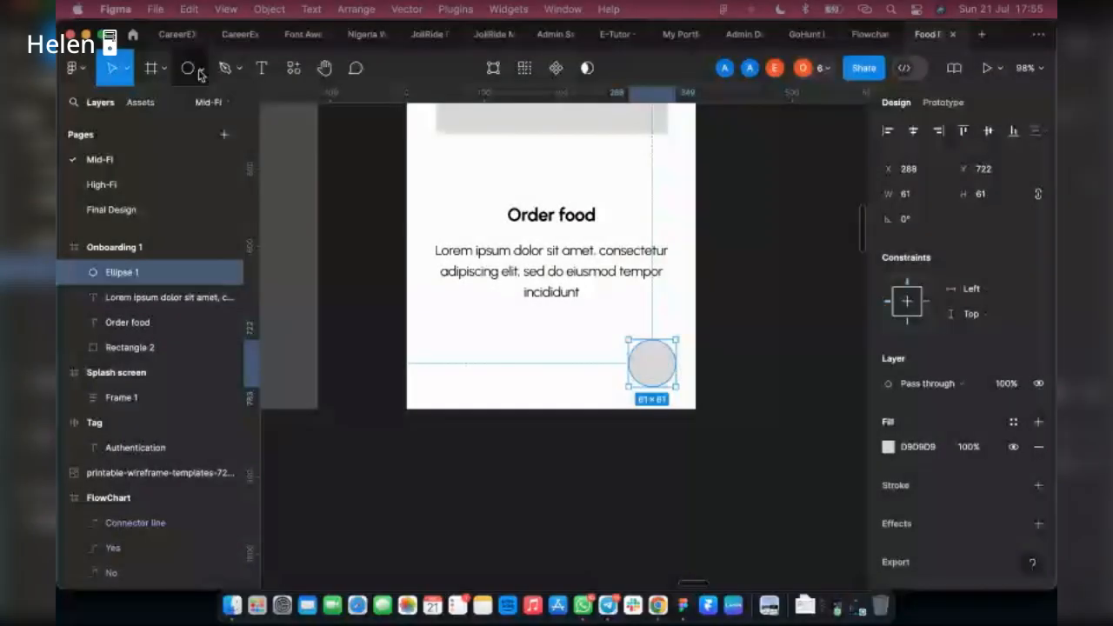
Step: Draw a horizontal right-pointing arrow about 25 long inside the grey circle
click(239, 70)
click(203, 72)
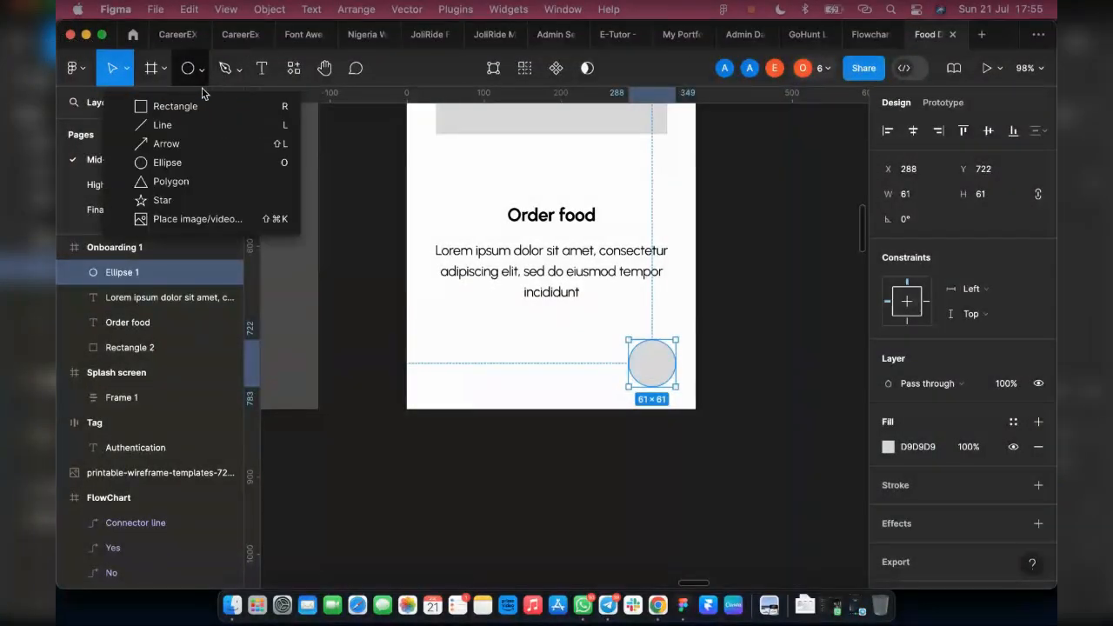
click(212, 144)
scroll(648, 361, up, 5)
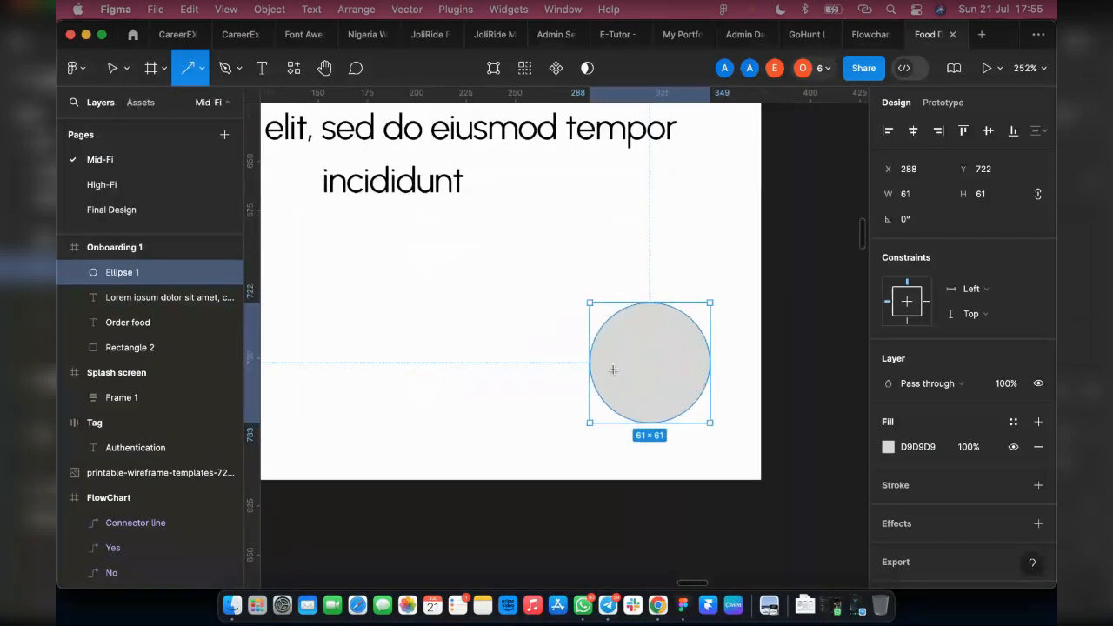
drag(613, 370, 663, 374)
Step: Try adding auto layout to the arrow and grey circle selected together, and undo it
shift+click(642, 328)
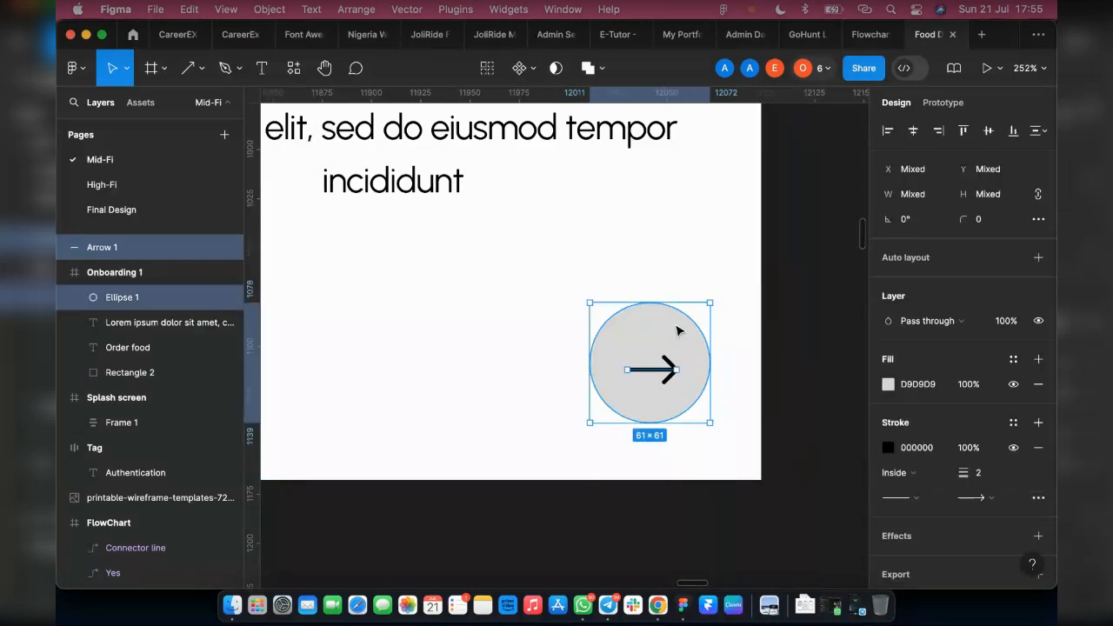
right_click(676, 329)
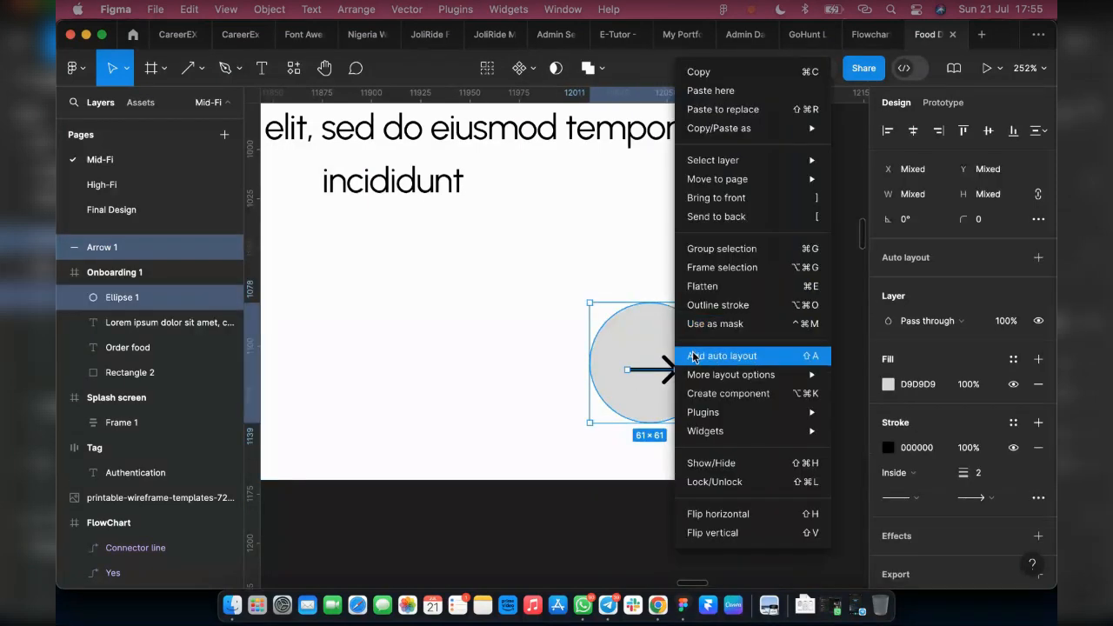
click(694, 356)
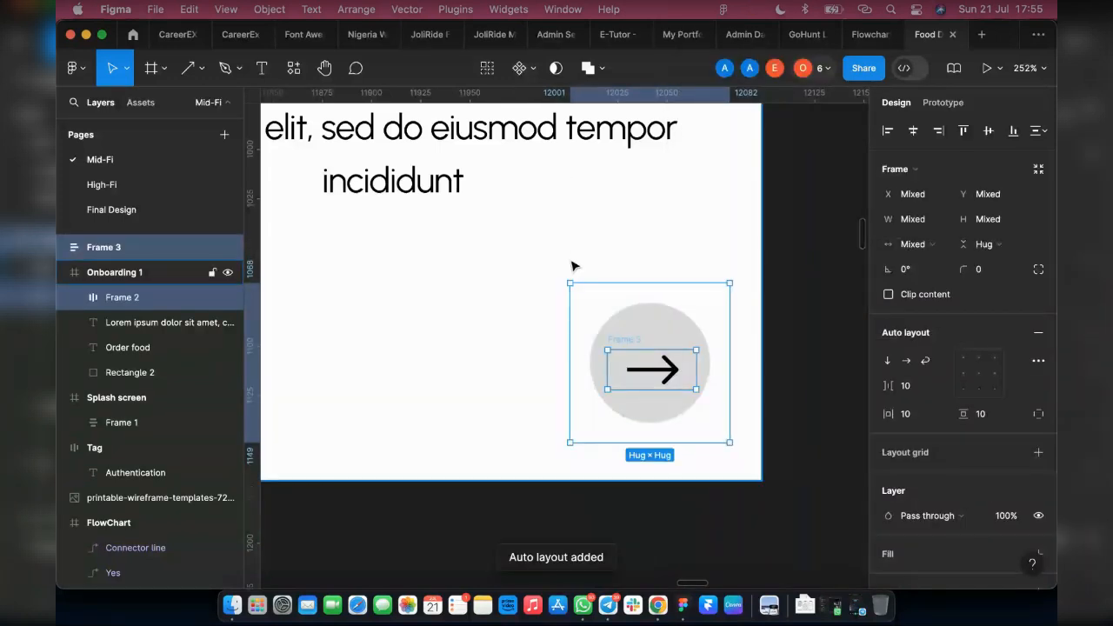
key(super+z)
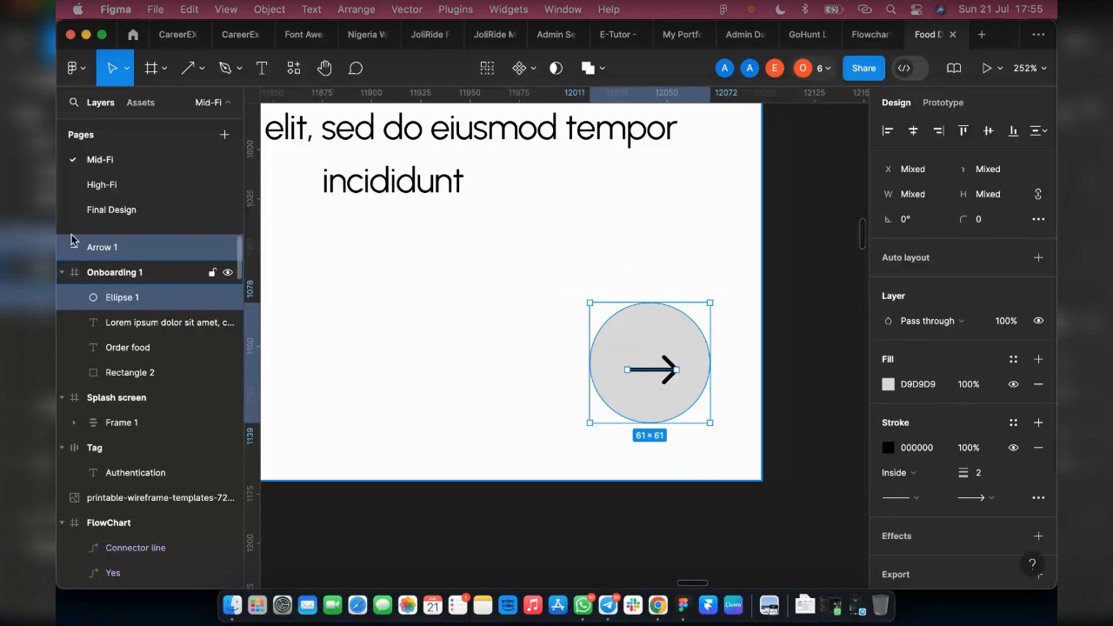
Step: Move the Arrow 1 layer into the Onboarding 1 frame and centre the arrow on the grey circle
click(120, 252)
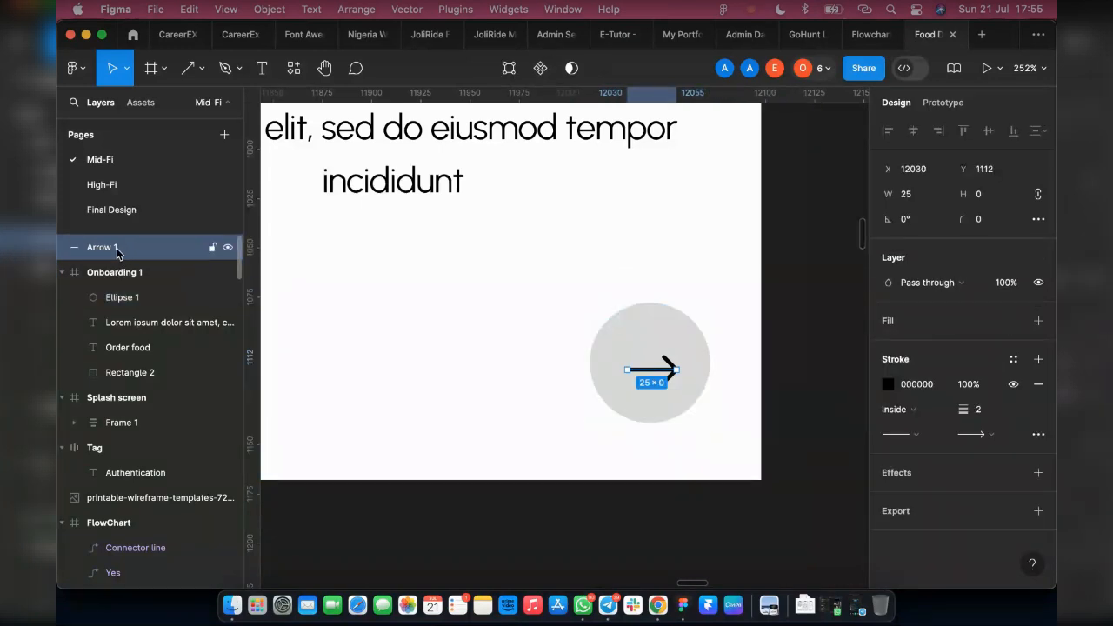
drag(120, 253, 127, 286)
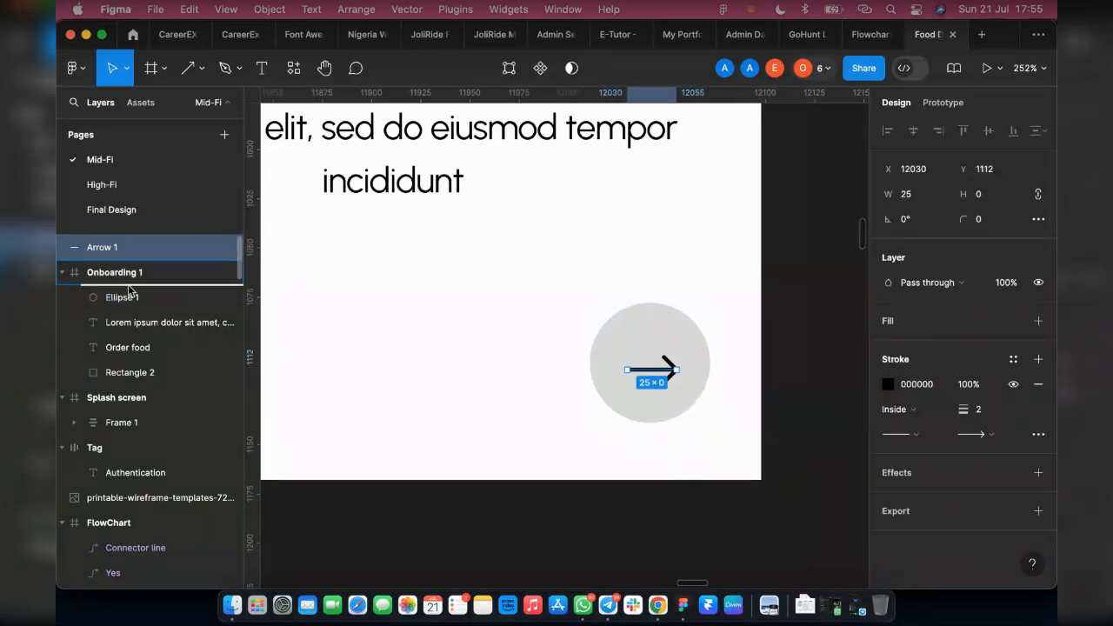
shift+click(648, 333)
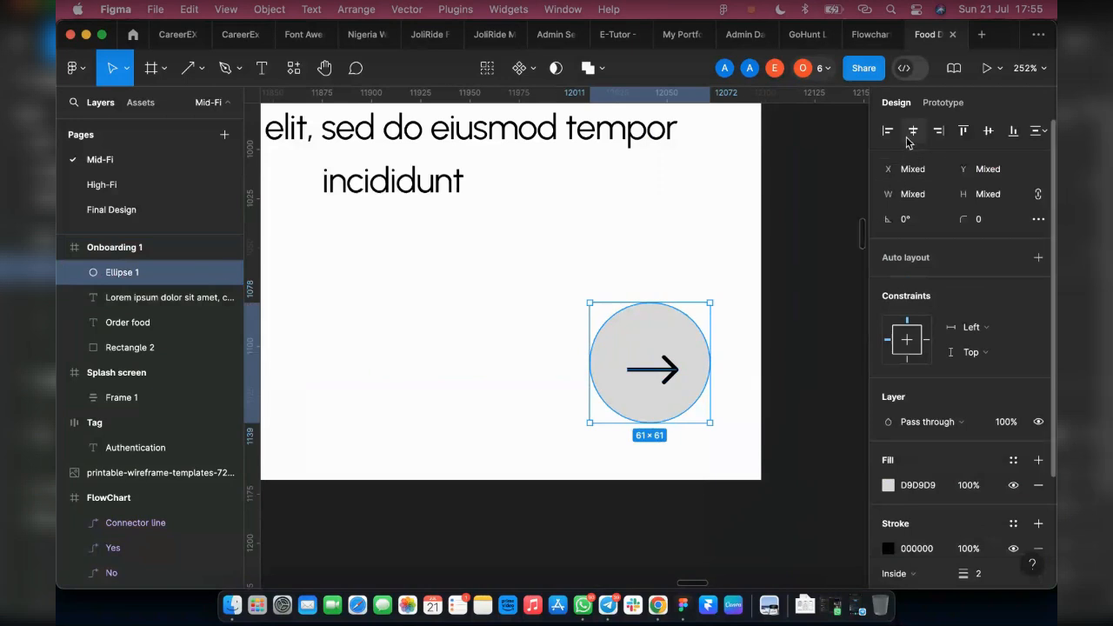
click(986, 133)
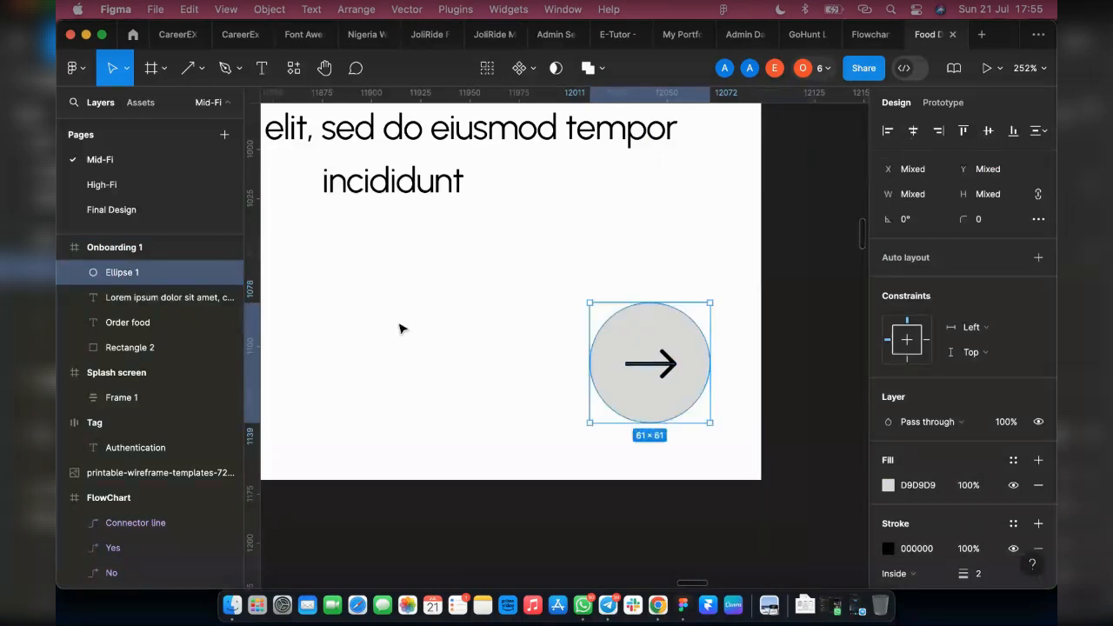
Step: Wrap the circle and arrow in an auto layout frame and scale it down proportionally to 50 × 50
key(shift+a)
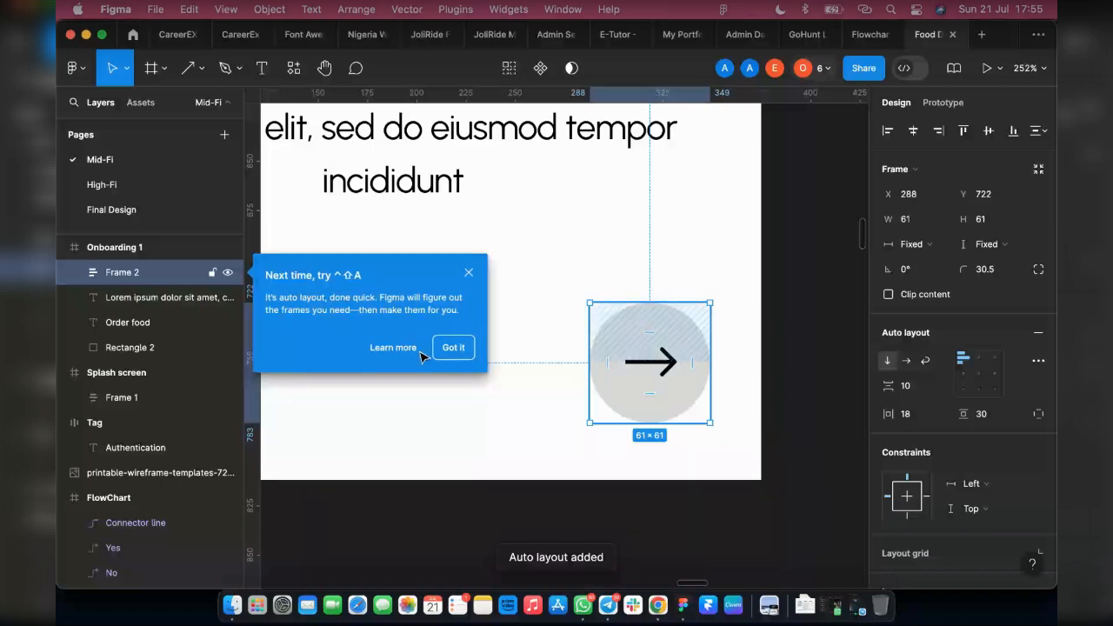
drag(663, 376, 657, 374)
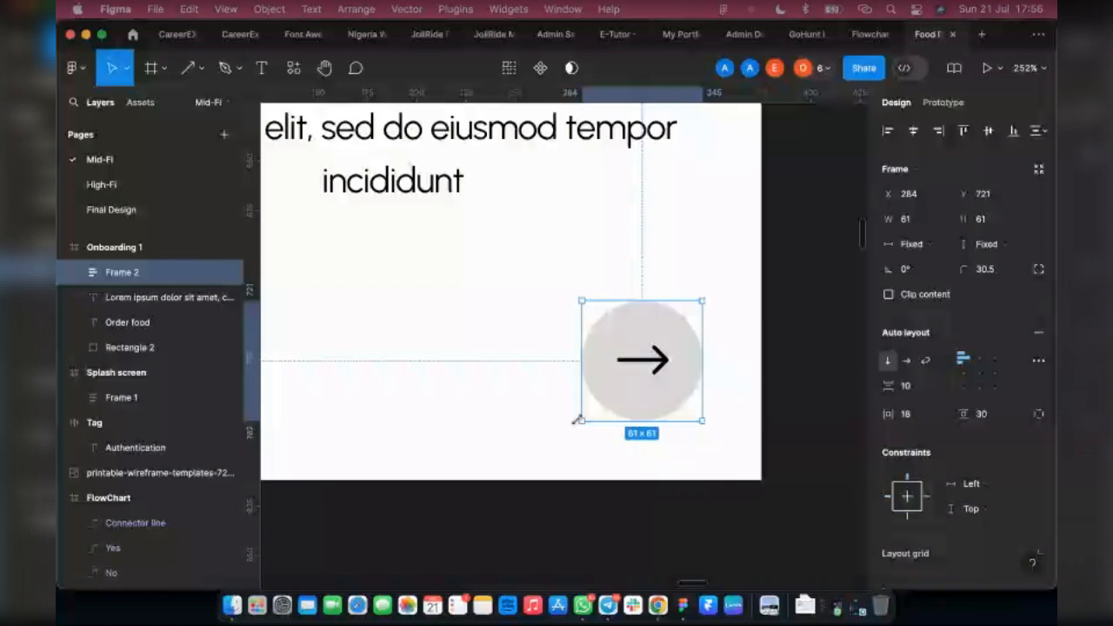
key(k)
click(127, 68)
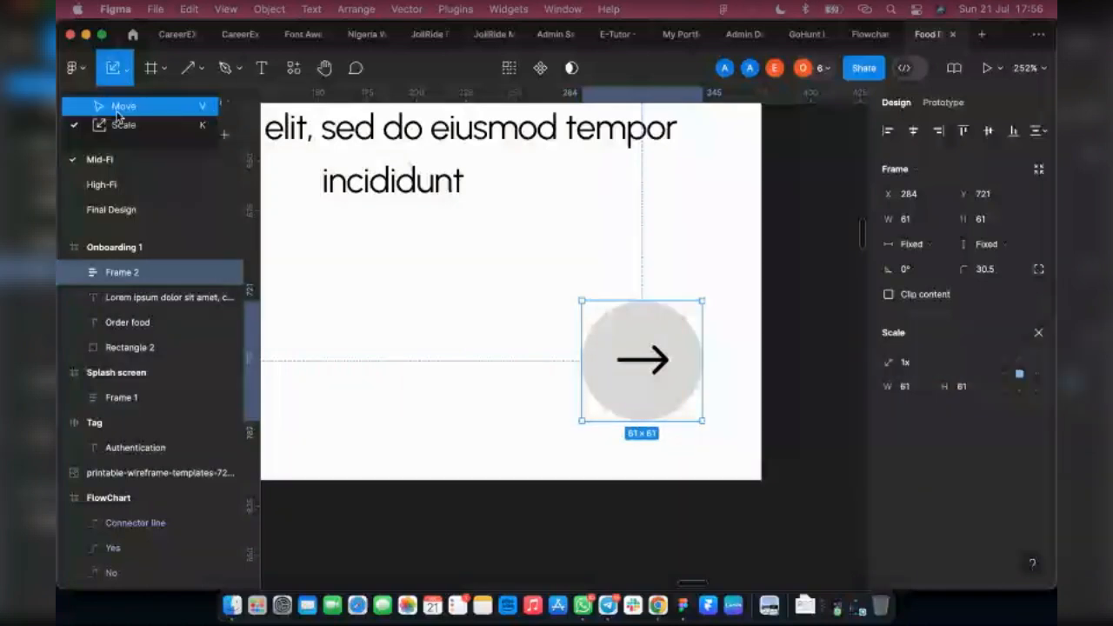
click(142, 124)
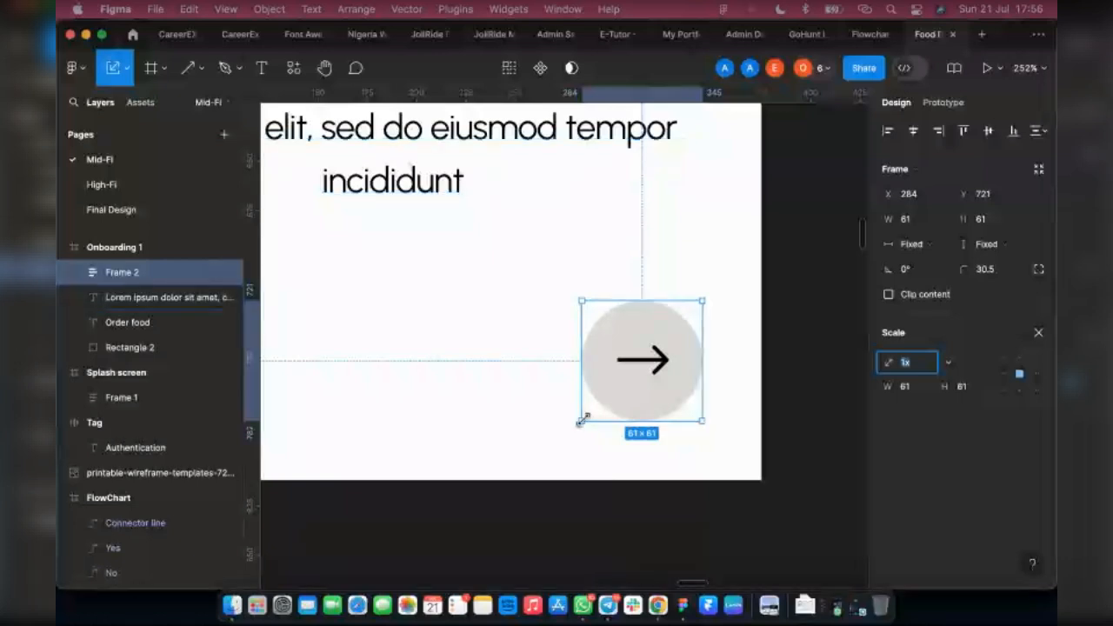
drag(585, 418, 659, 393)
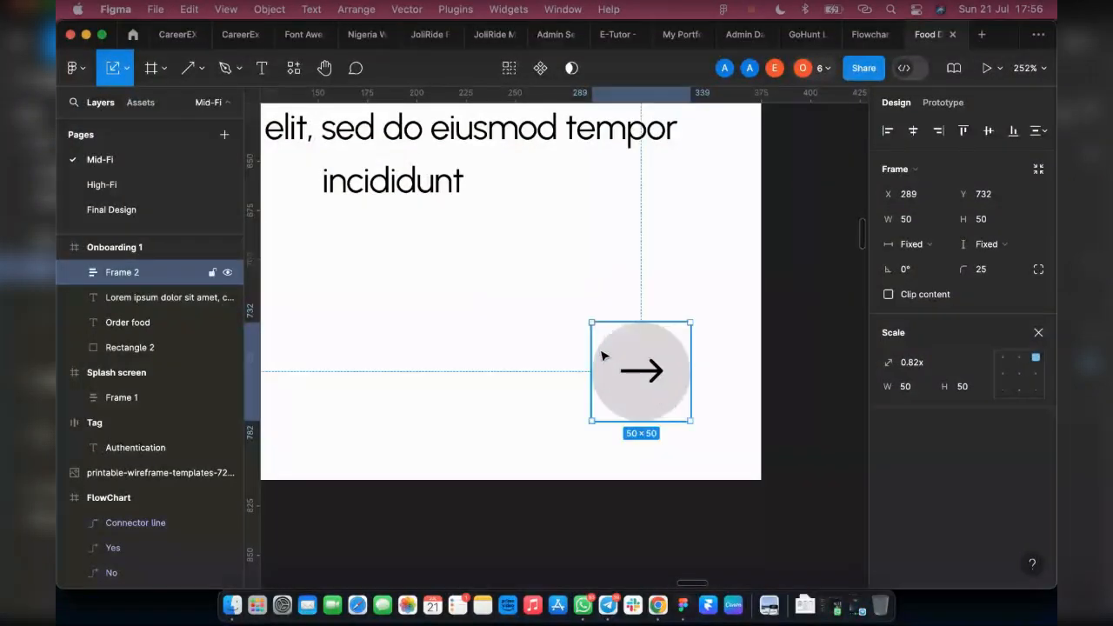
scroll(600, 354, down, 5)
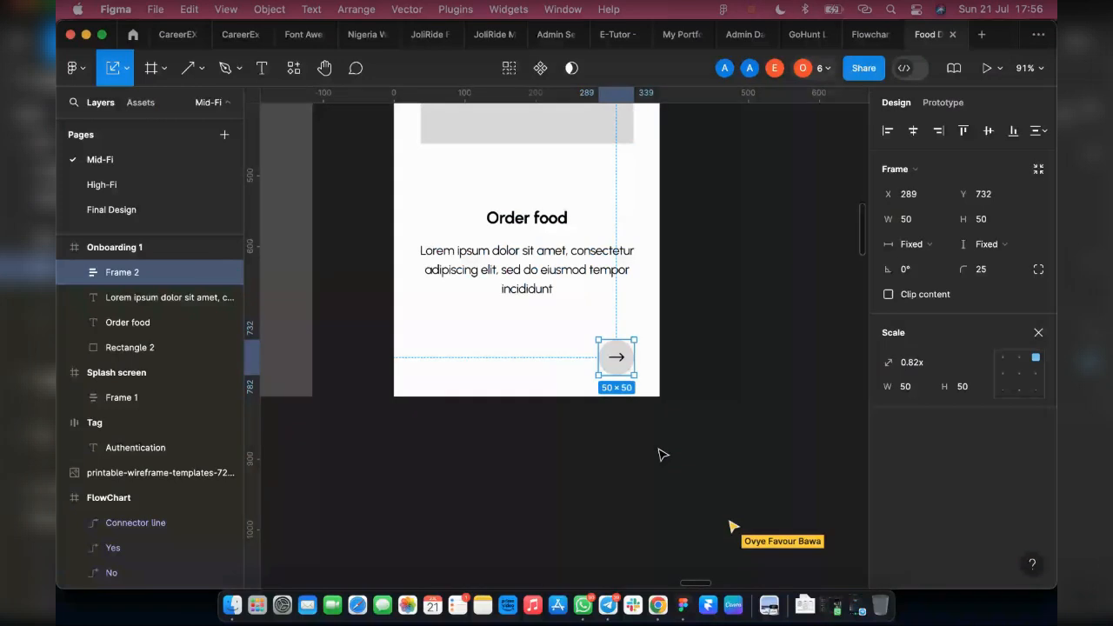
Step: Deselect the arrow button frame and switch from the Scale tool back to the Move tool
click(661, 453)
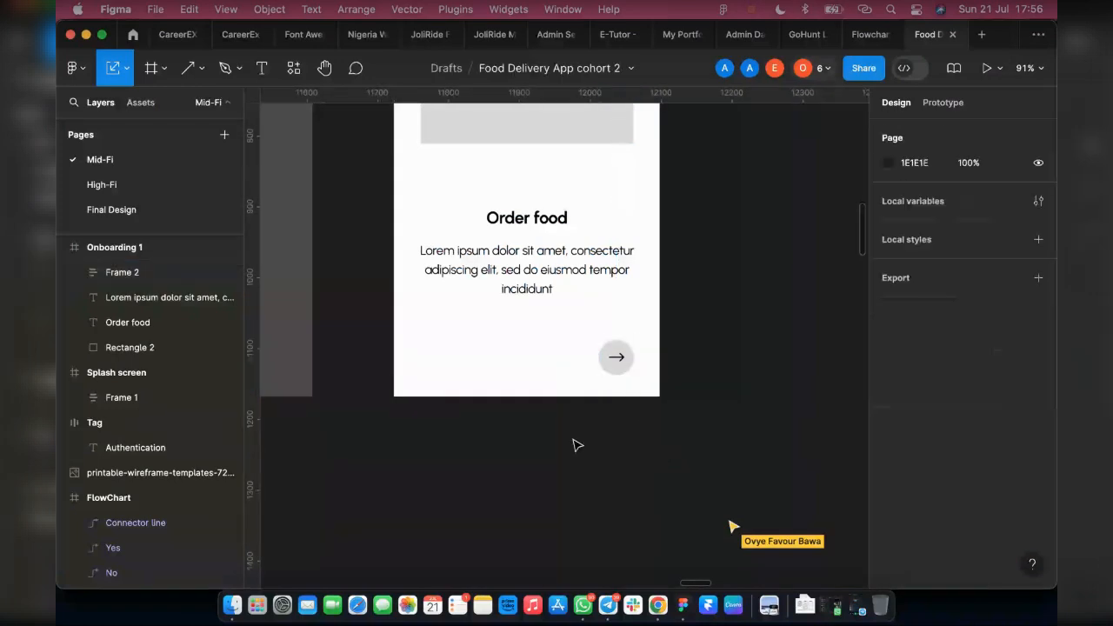
click(127, 74)
click(127, 106)
scroll(461, 344, up, 2)
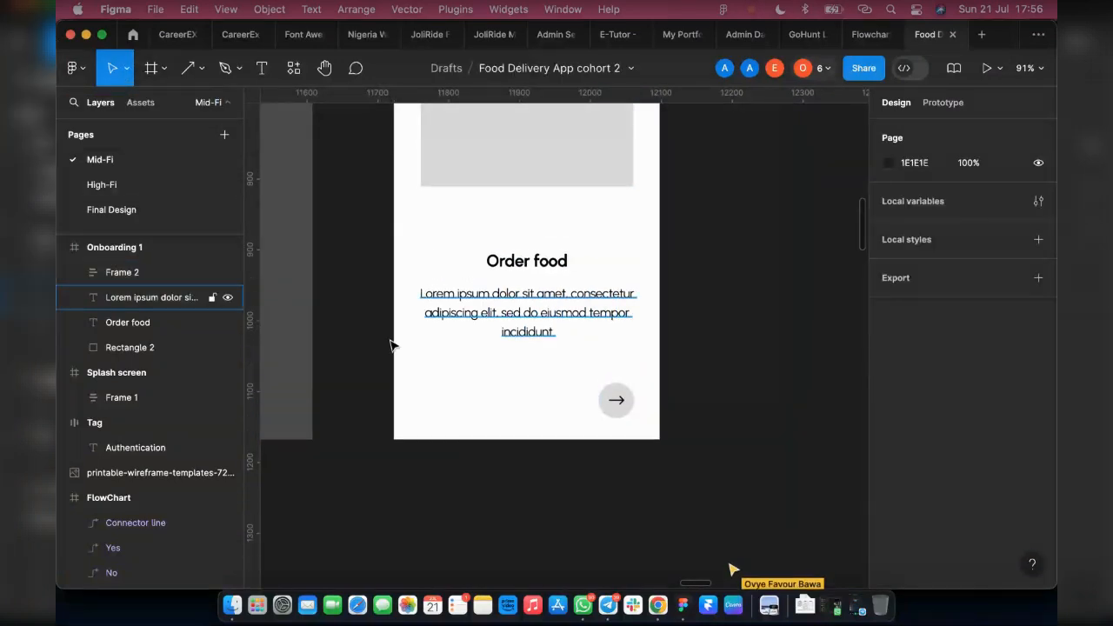
click(203, 72)
click(165, 157)
scroll(407, 414, up, 3)
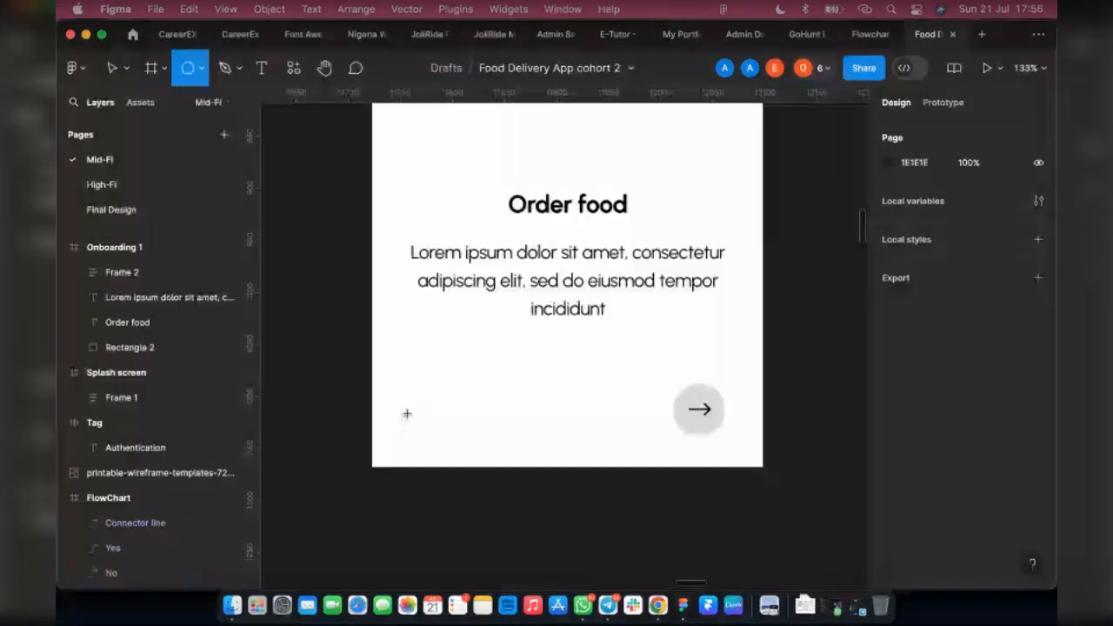
drag(407, 414, 447, 417)
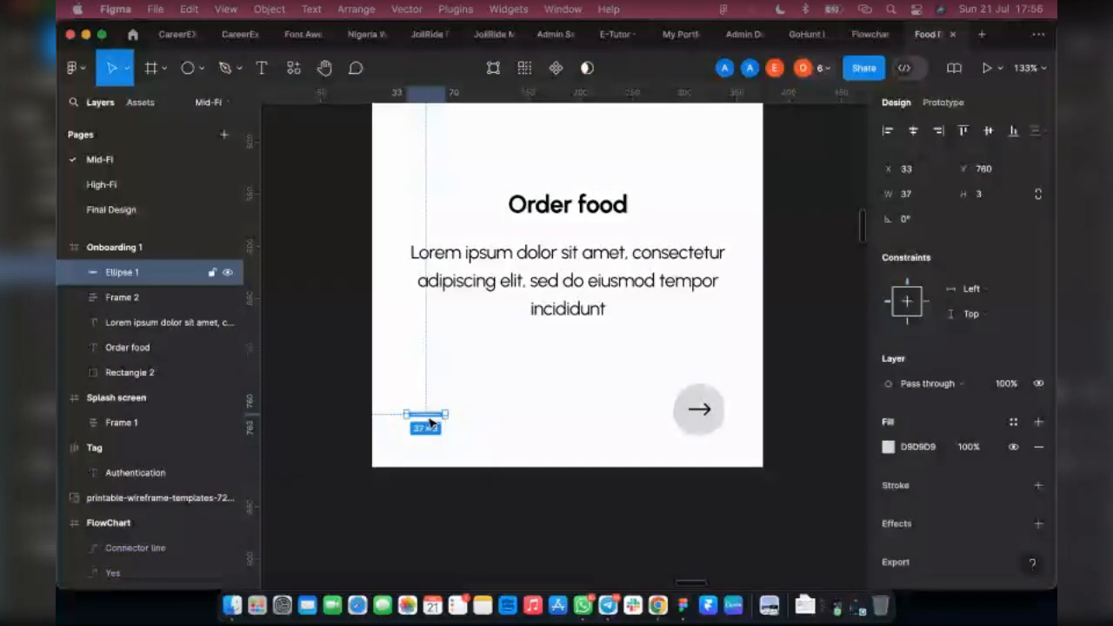
key(Delete)
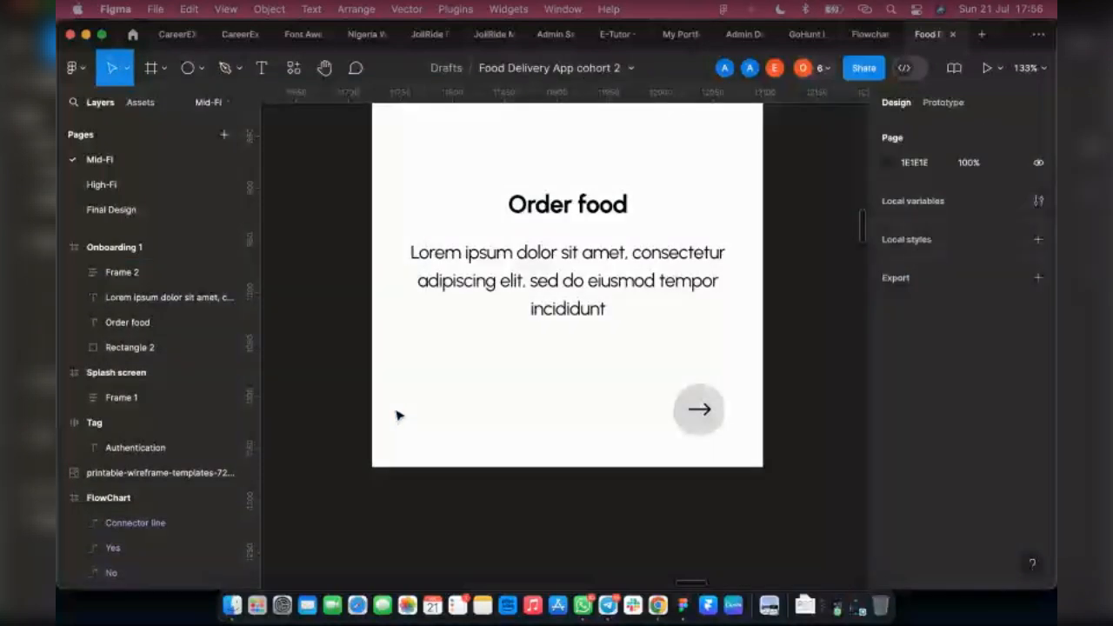
Step: Add a 15 × 15 circle near the lower-left corner of Onboarding 1 and duplicate it just to its right
click(191, 75)
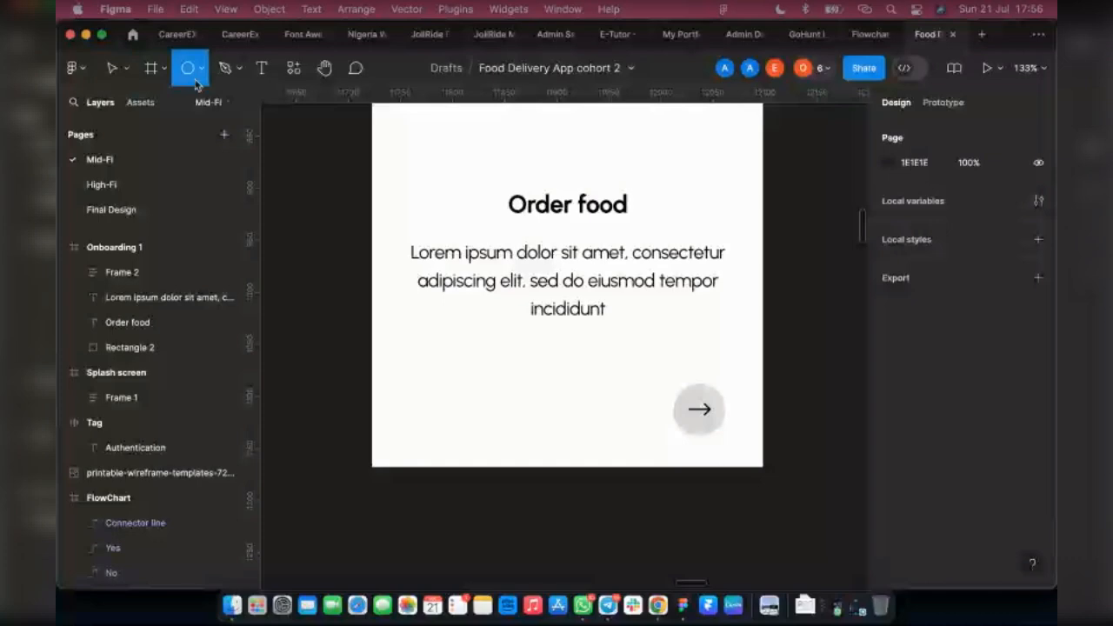
click(469, 404)
click(909, 193)
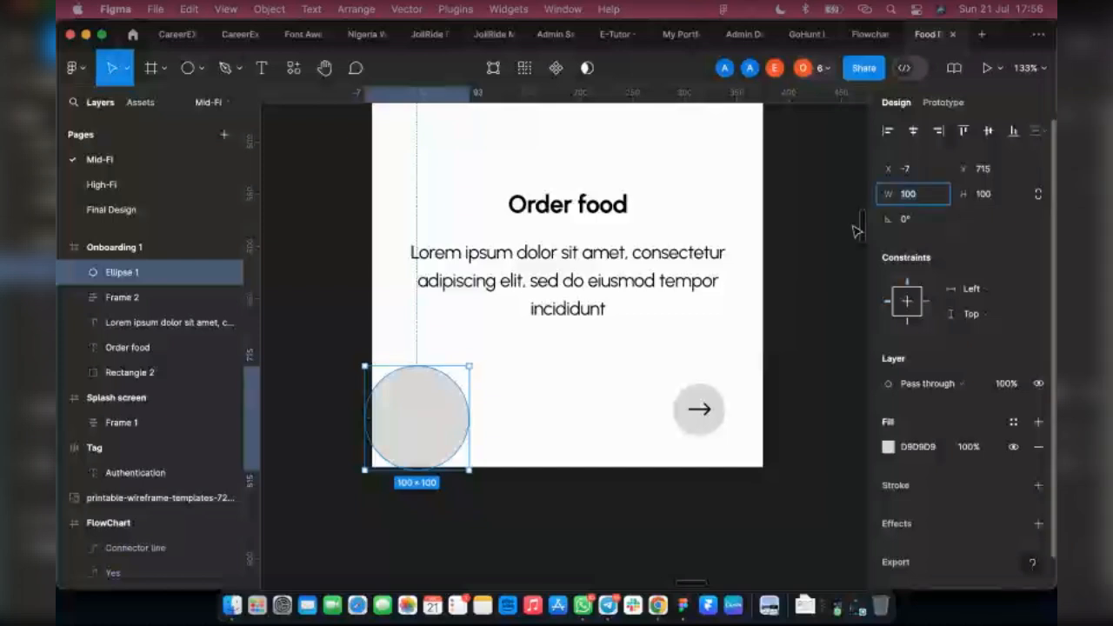
text(15)
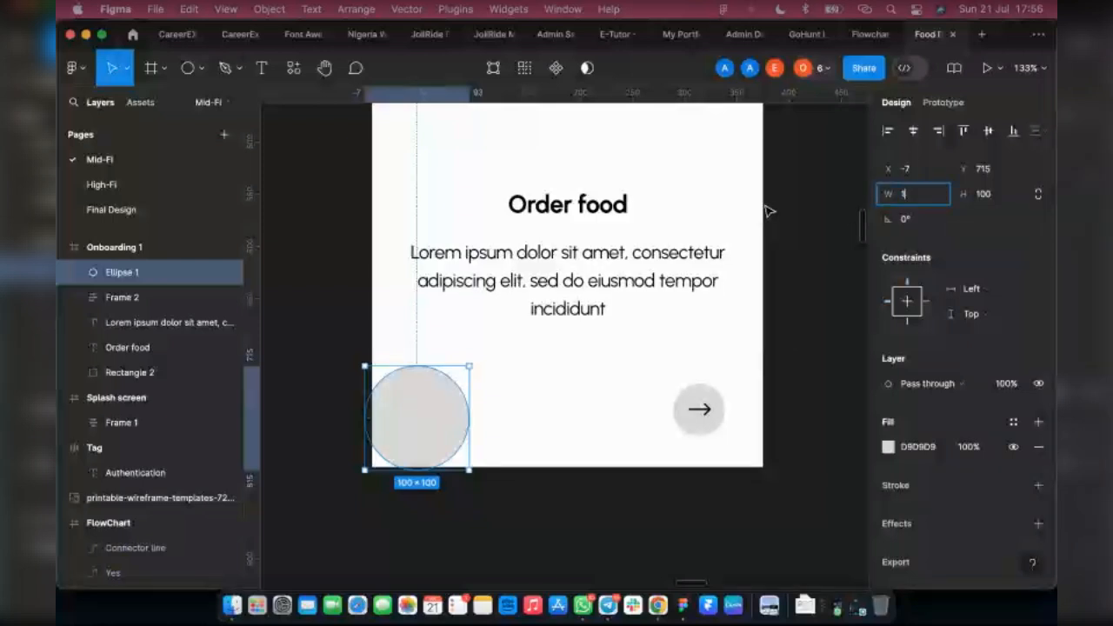
key(Return)
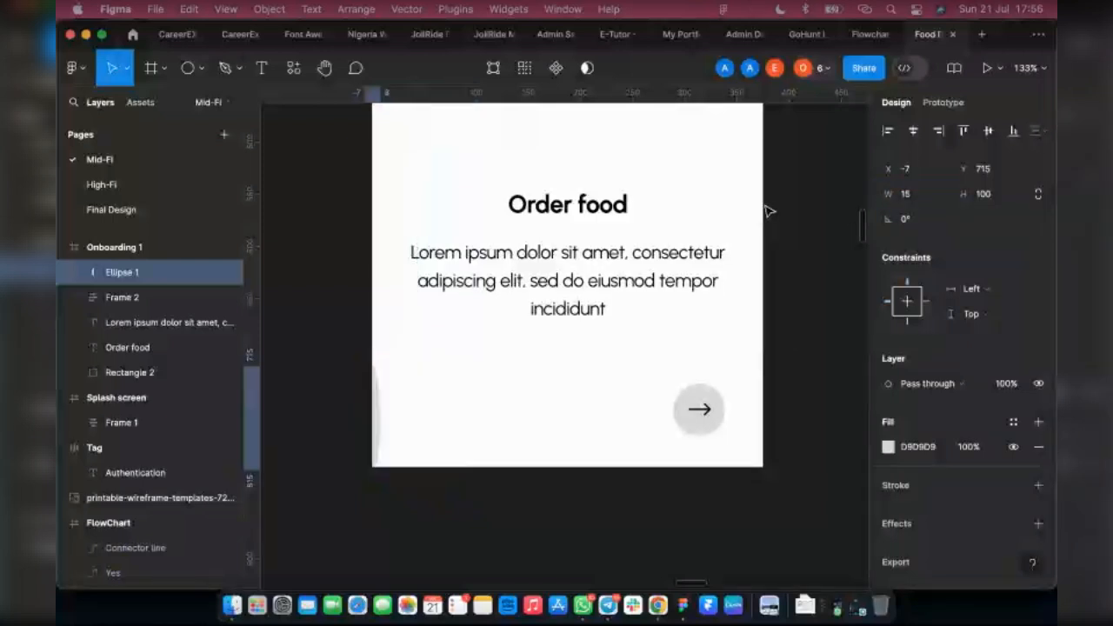
click(1001, 194)
text(1)
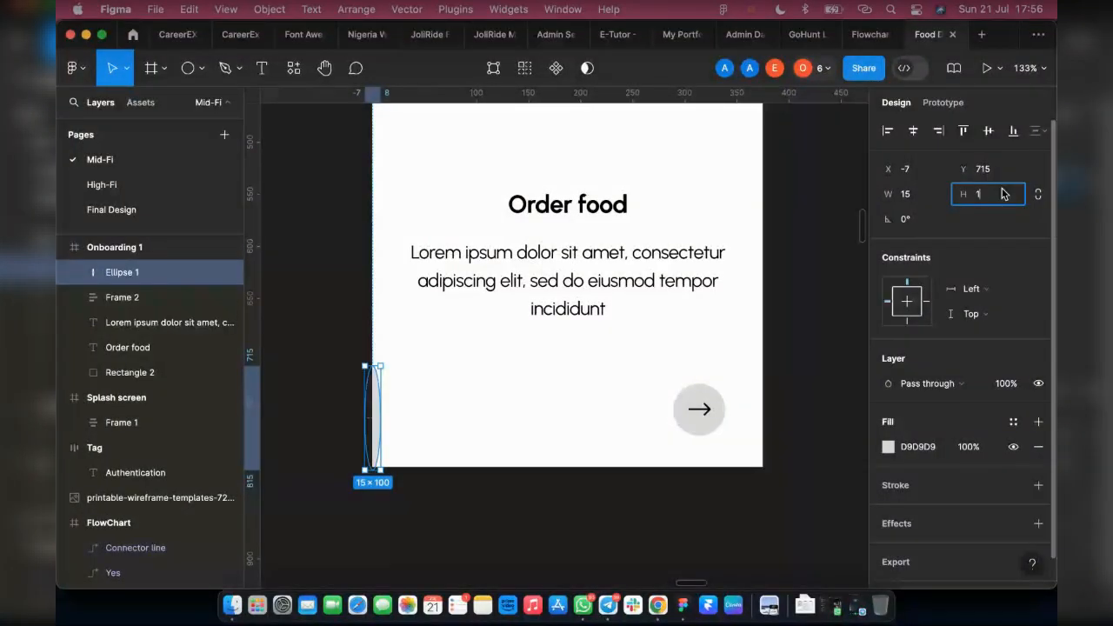
text(5)
key(Return)
scroll(380, 298, up, 2)
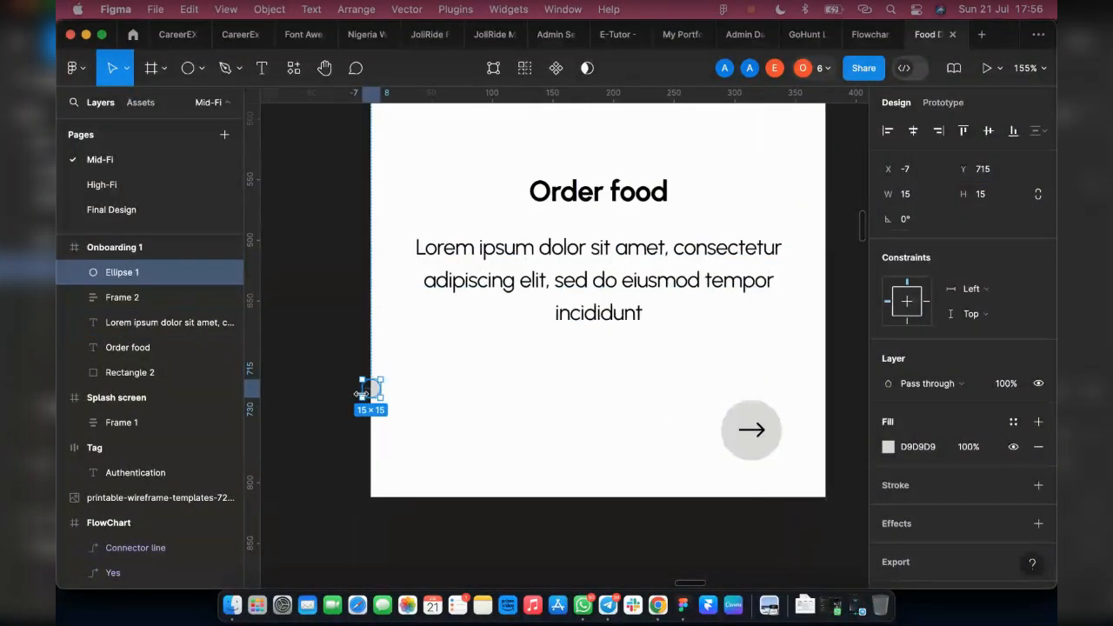
drag(372, 396, 437, 448)
Step: Draw a thin rectangle about 32 × 3 to the right of the two small circles
click(203, 72)
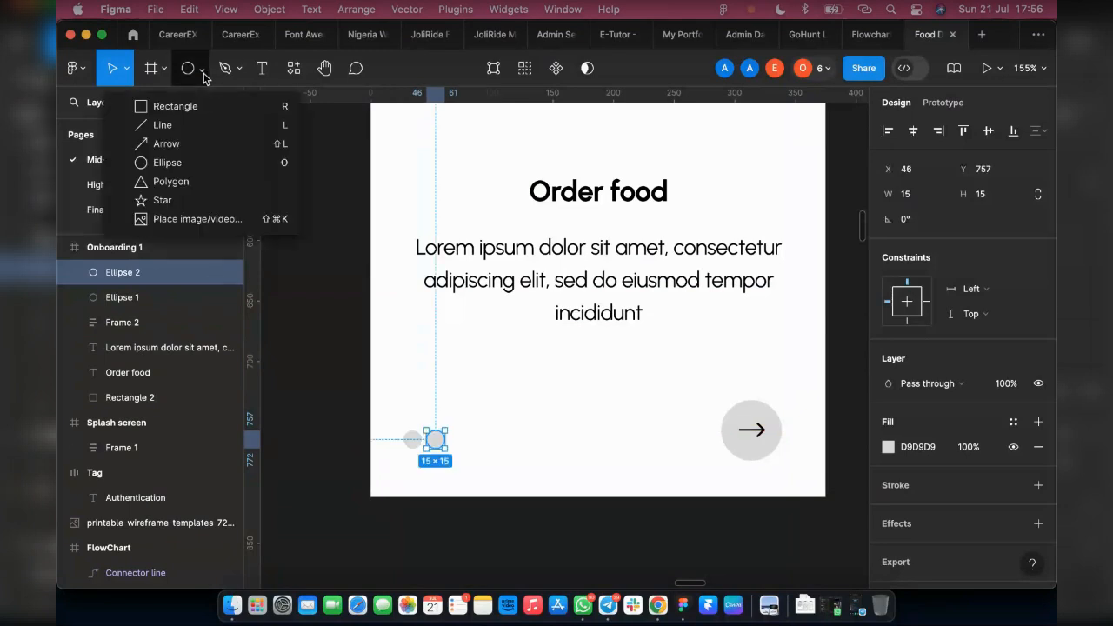
click(174, 111)
scroll(398, 453, up, 5)
drag(494, 431, 503, 432)
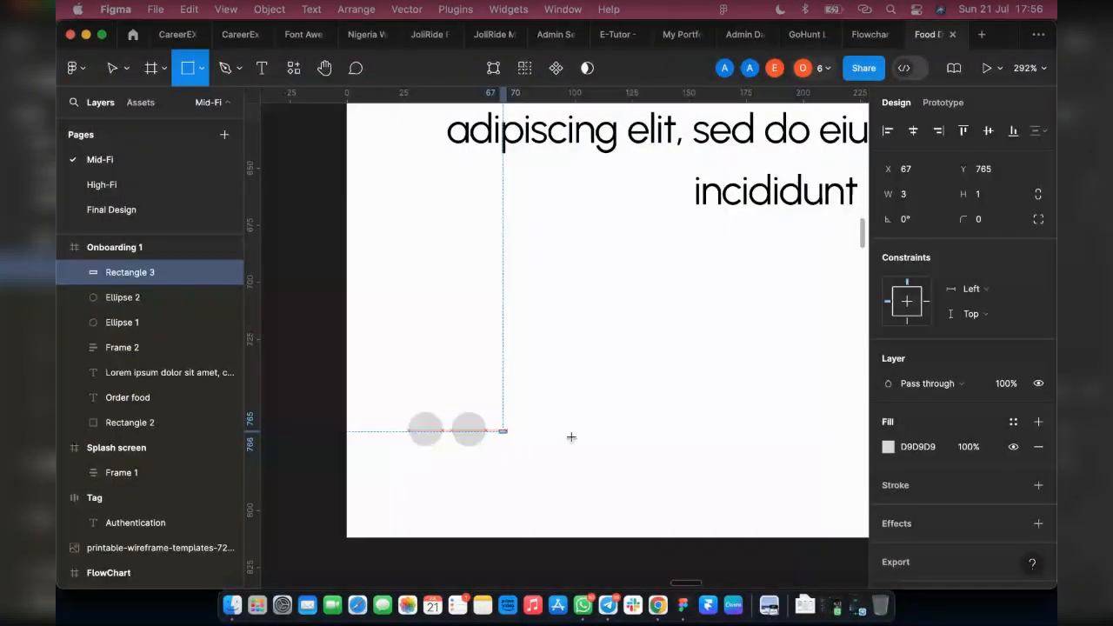
drag(571, 437, 574, 435)
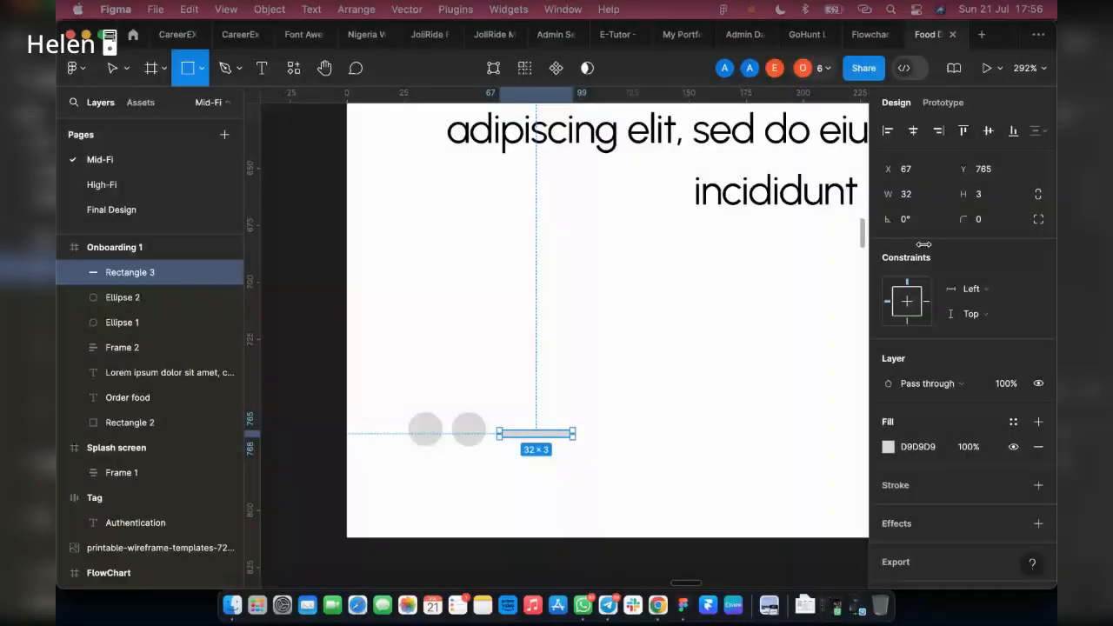
Step: Set the small rectangle's height to 15 and move it level with the two circles
click(469, 430)
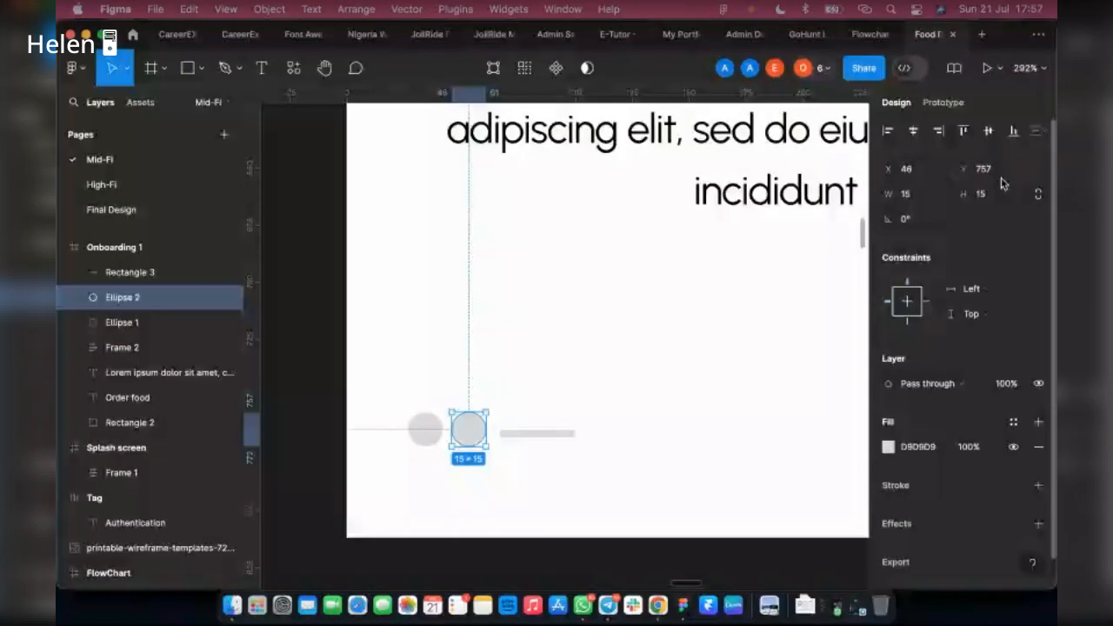
click(521, 436)
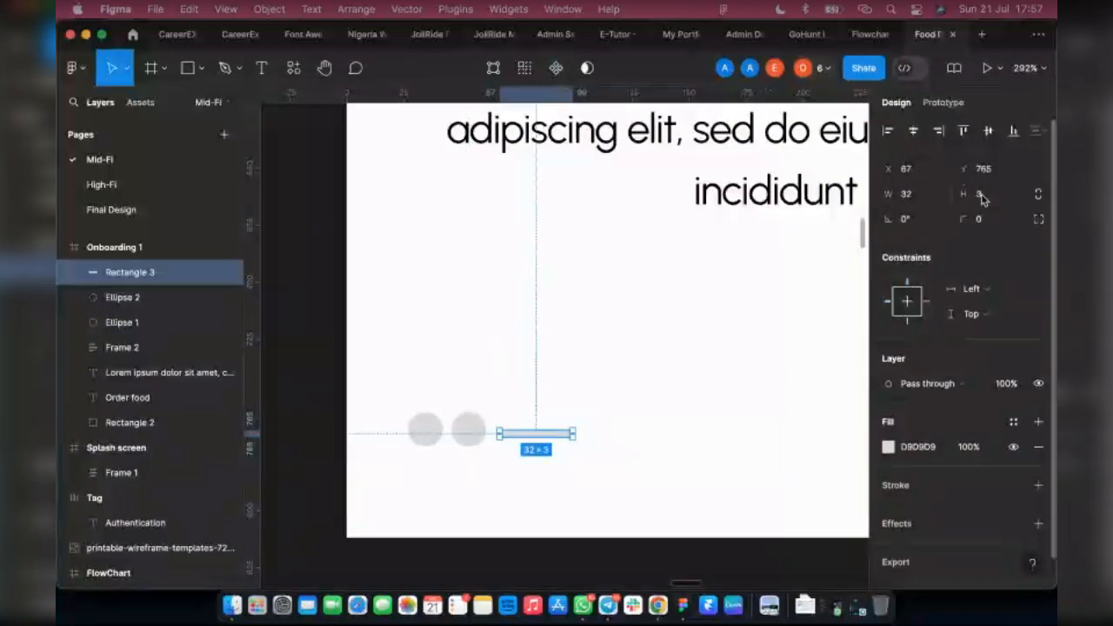
click(988, 198)
text(15)
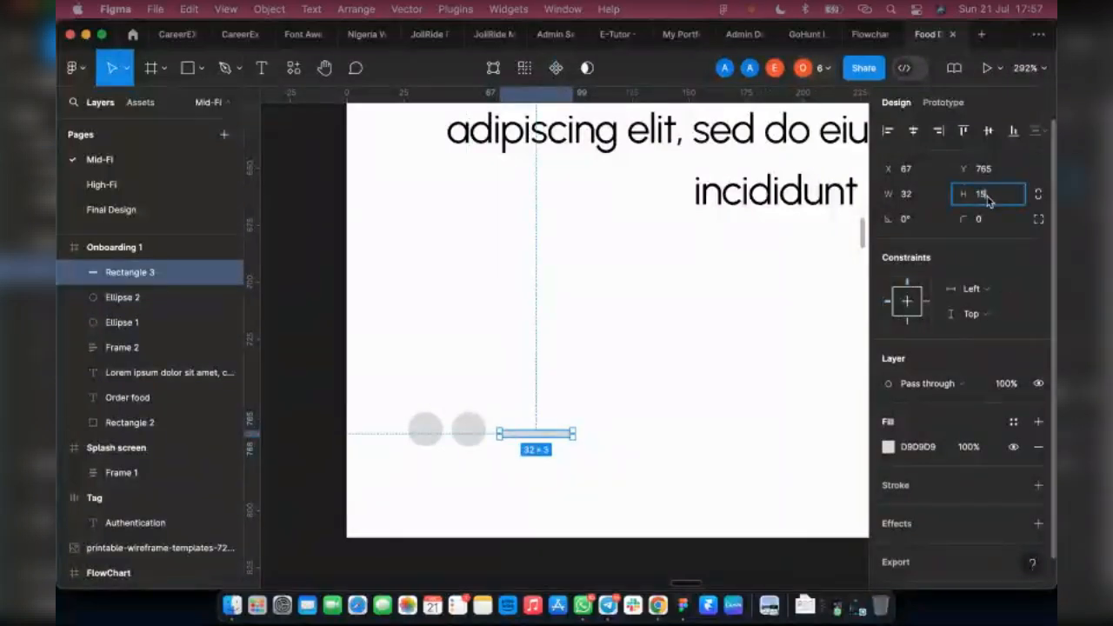
key(Return)
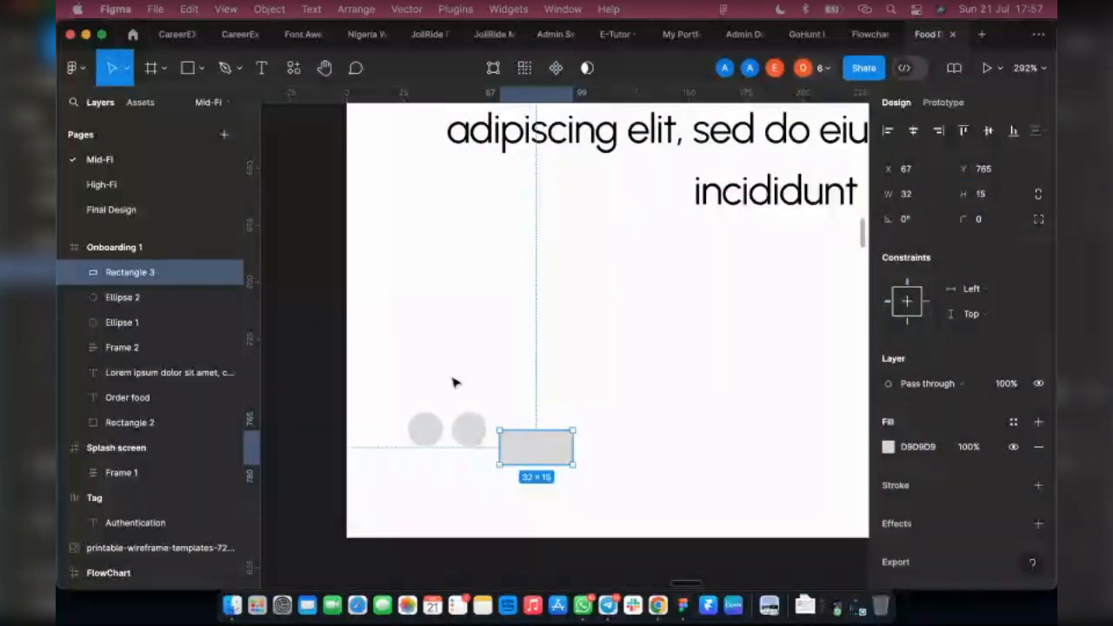
drag(522, 455, 526, 438)
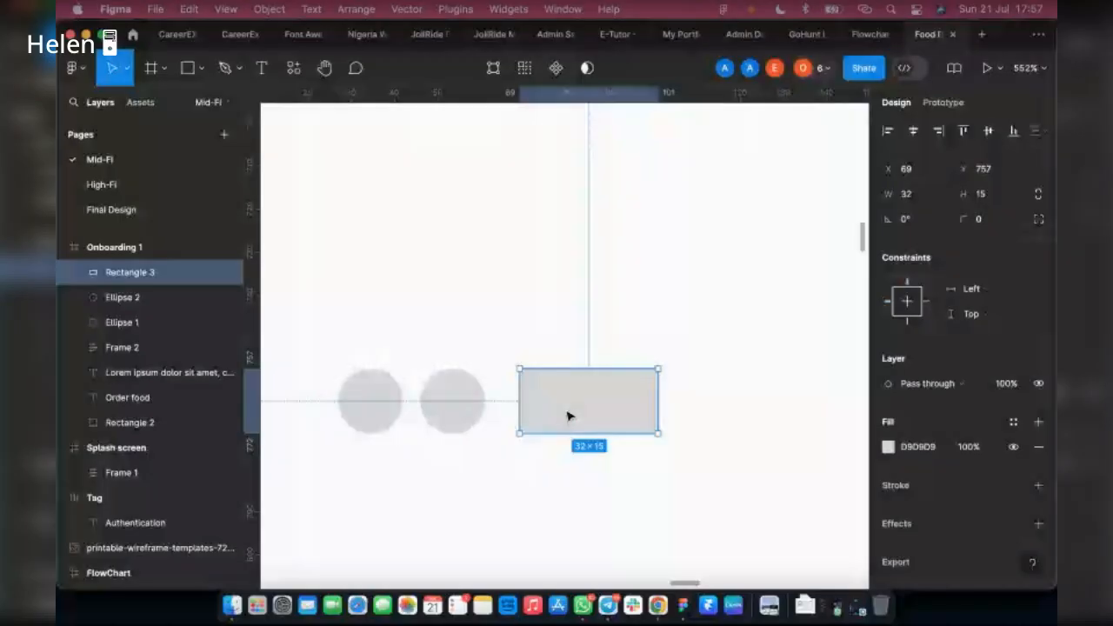
Step: Try rounding the small rectangle with a corner radius of 60, and reset the radius to 0
key(Escape)
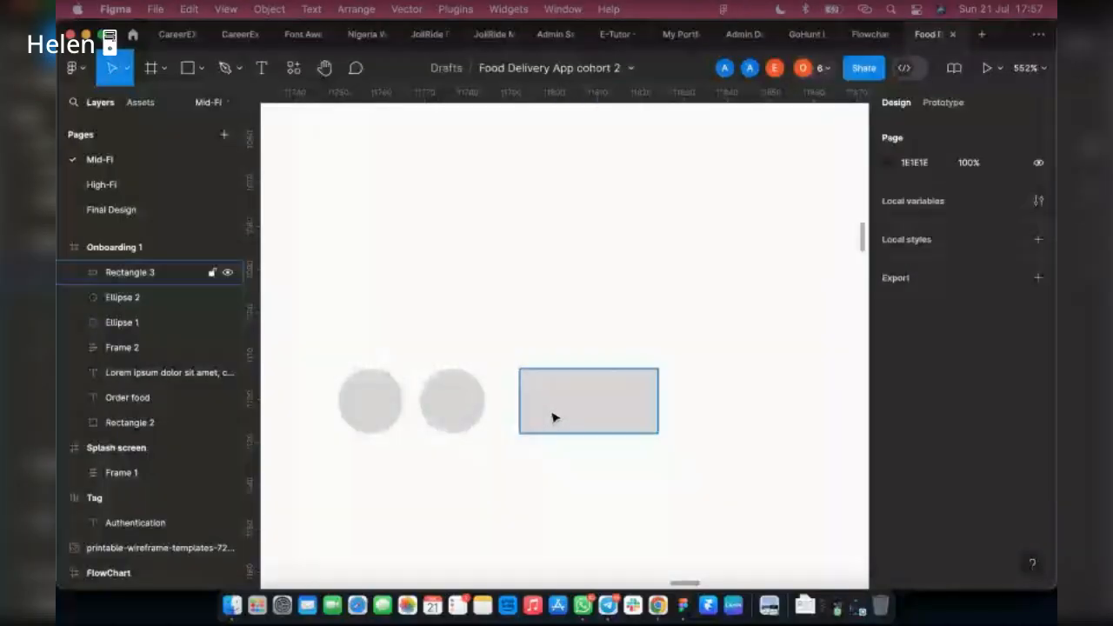
click(554, 417)
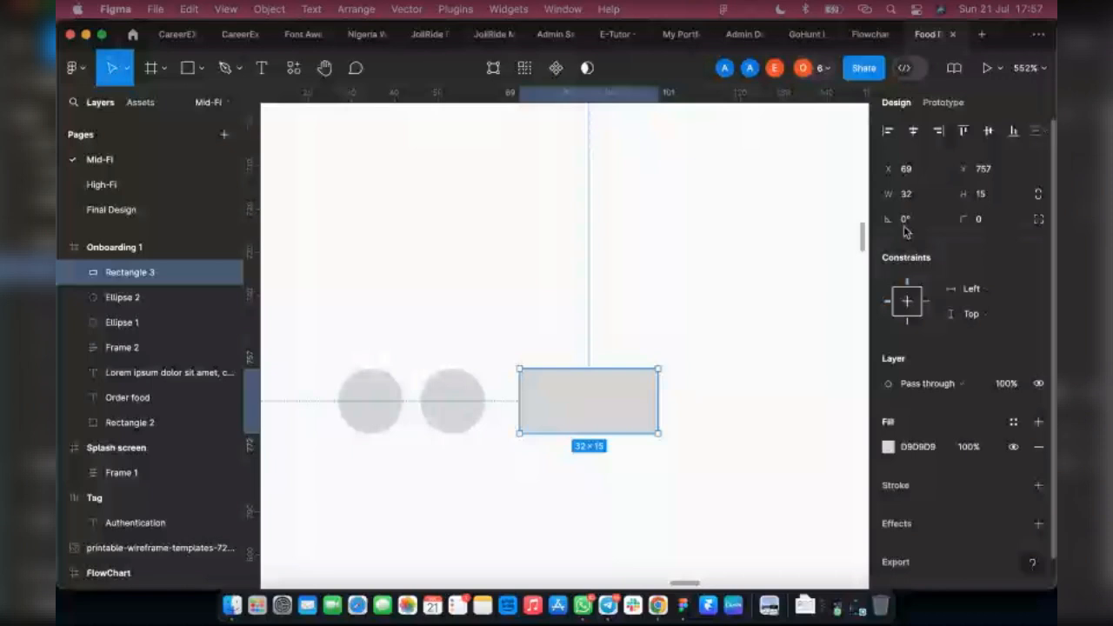
click(991, 222)
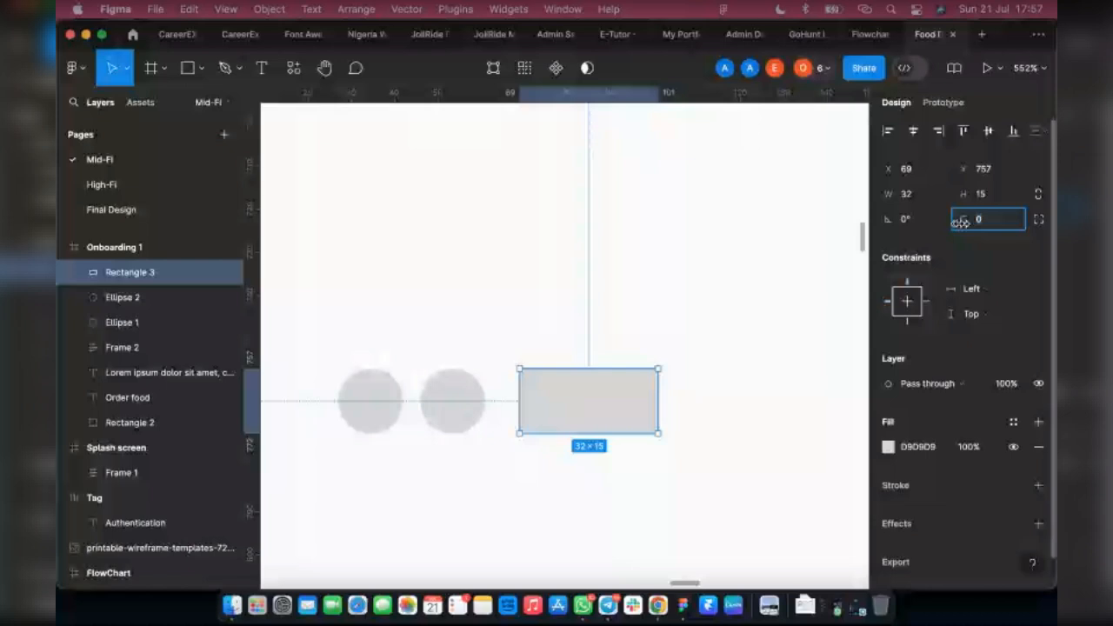
mouse_move(960, 223)
mouse_down()
mouse_move(275, 228)
mouse_move(448, 251)
mouse_move(959, 220)
mouse_up()
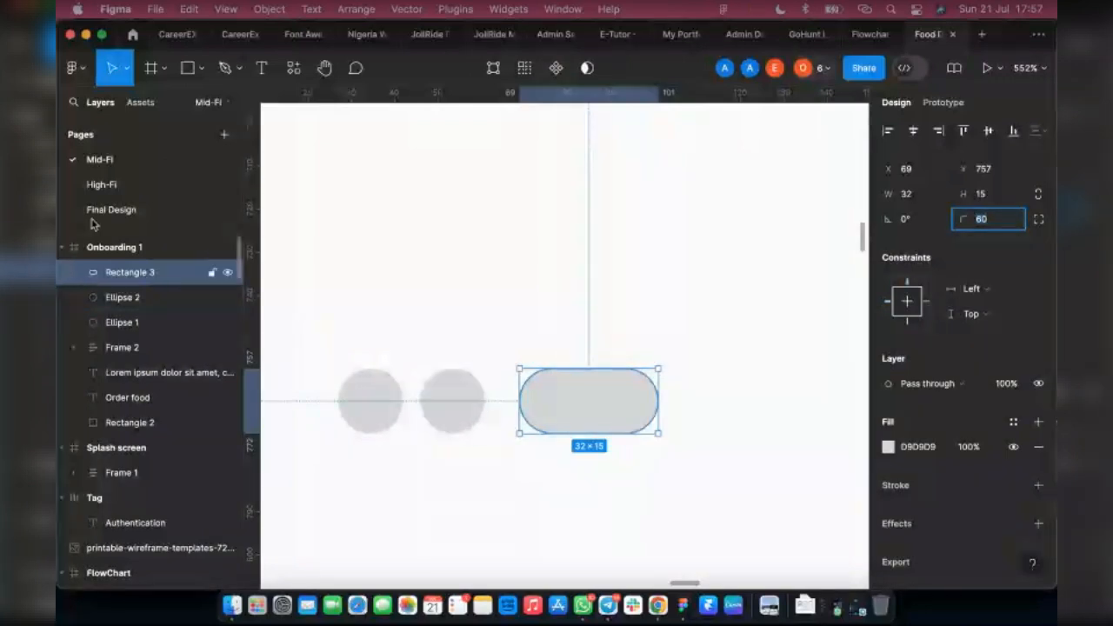
text(0)
key(Return)
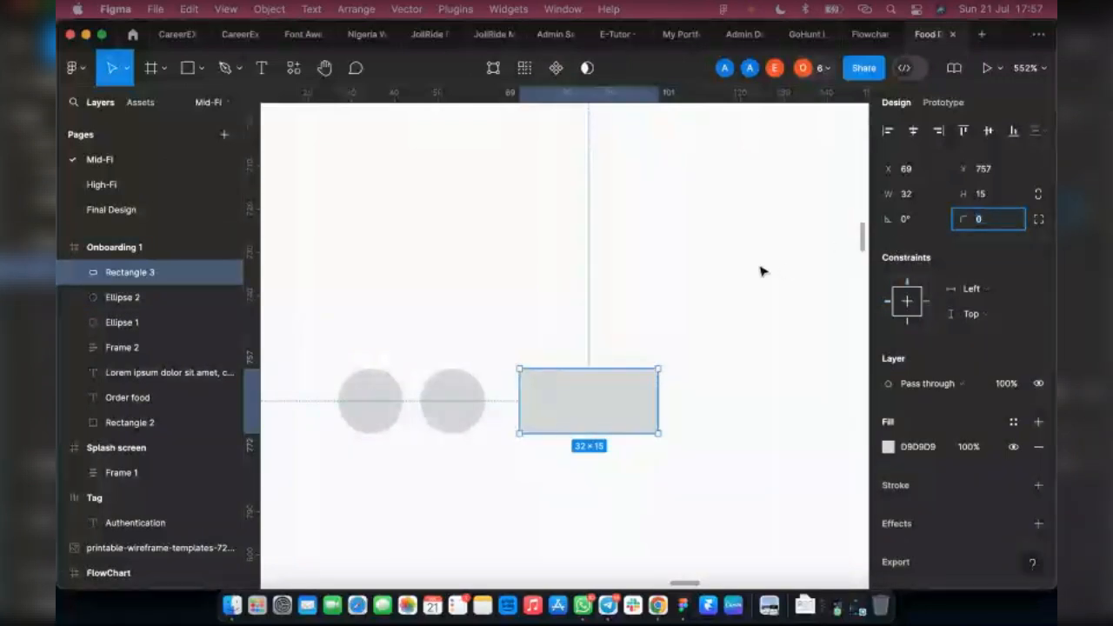
click(647, 363)
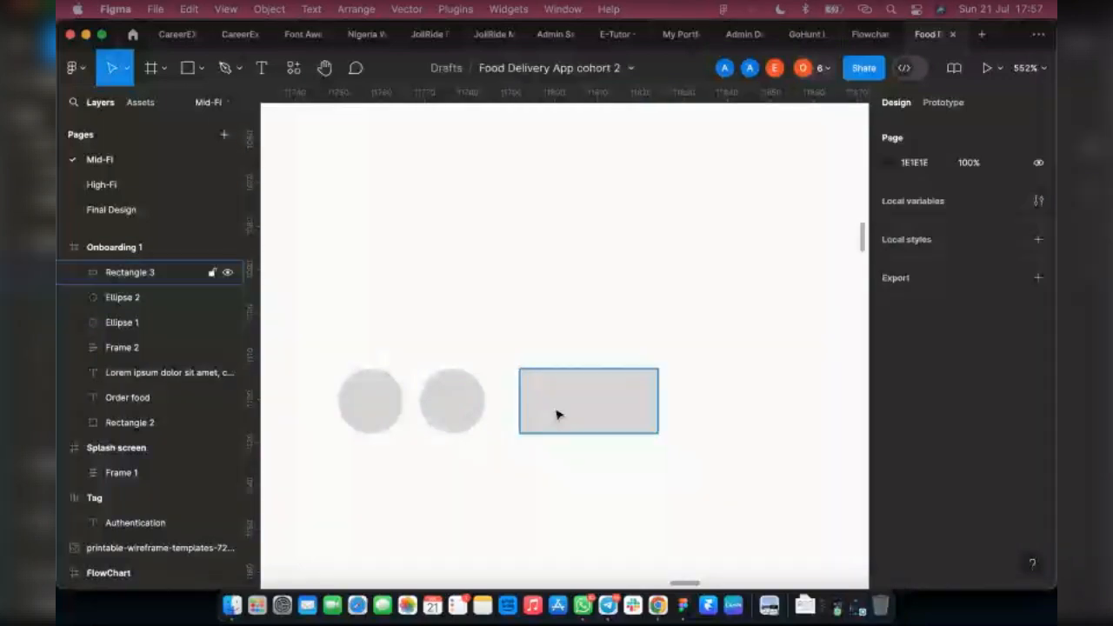
Step: Increase the small rectangle's corner radius until its ends are fully rounded into a pill shape
click(558, 412)
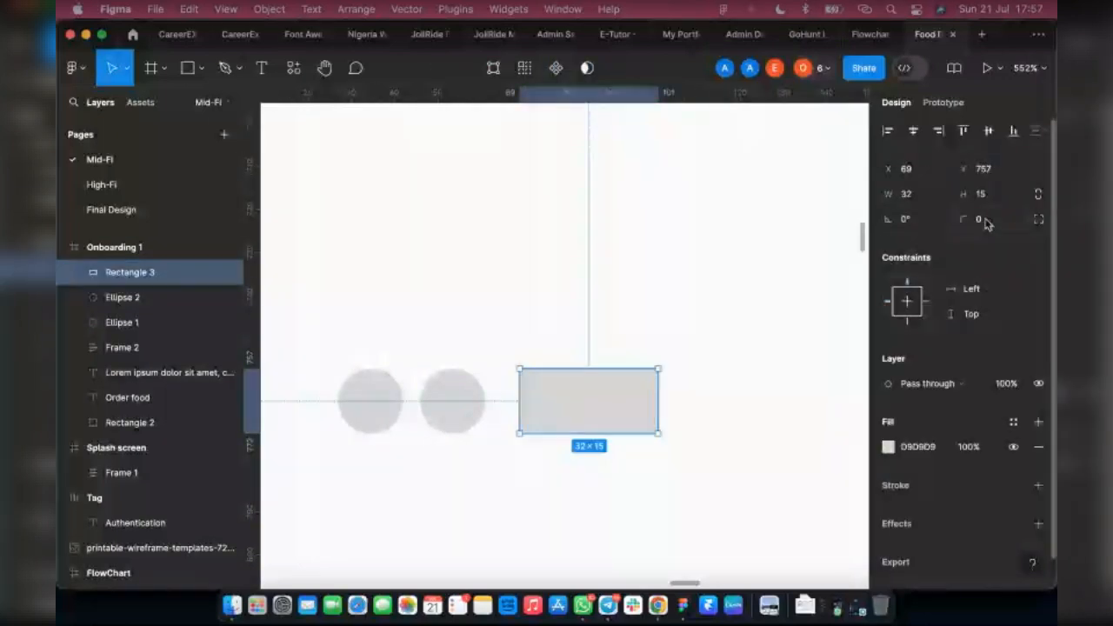
click(985, 221)
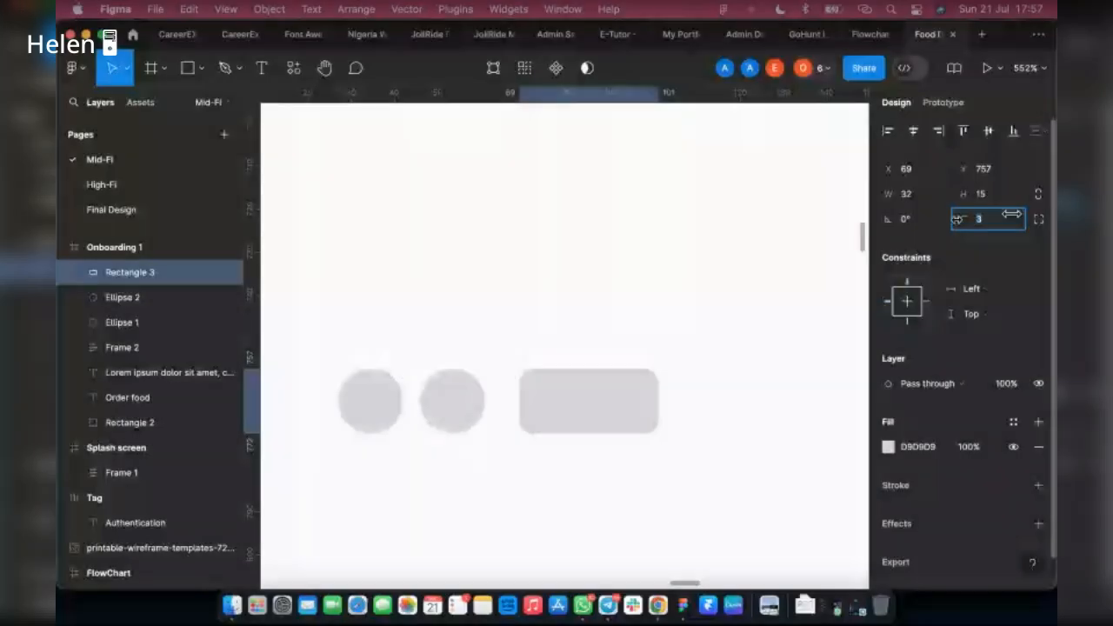
drag(1011, 214, 1050, 214)
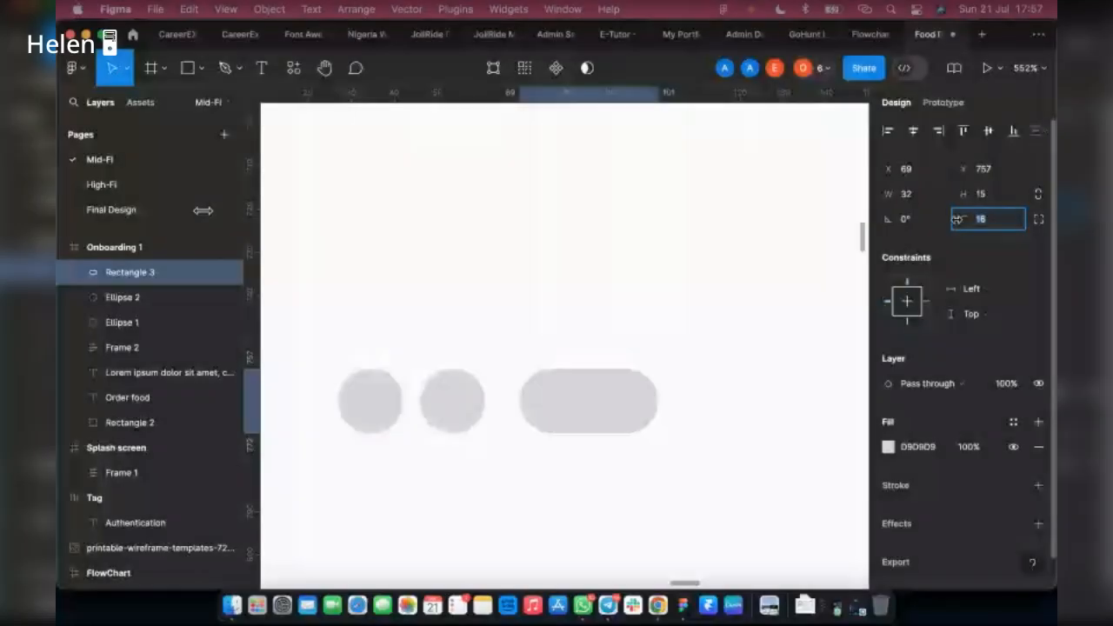
drag(957, 218, 586, 365)
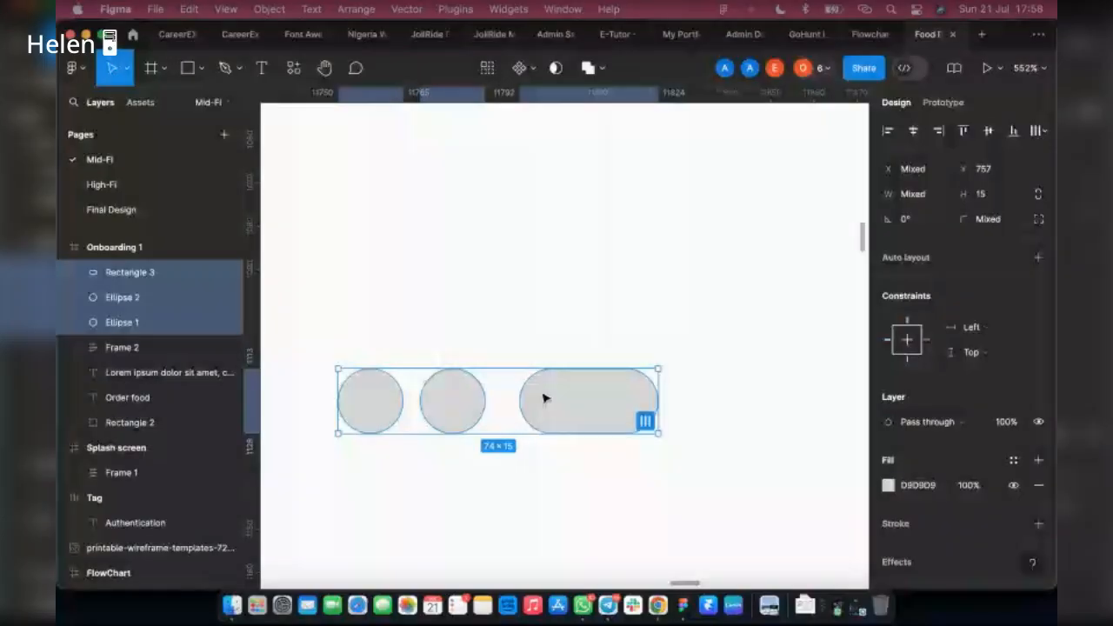
Step: Wrap the two circles and the pill in an auto layout frame and move the pill ahead of the circles
right_click(543, 398)
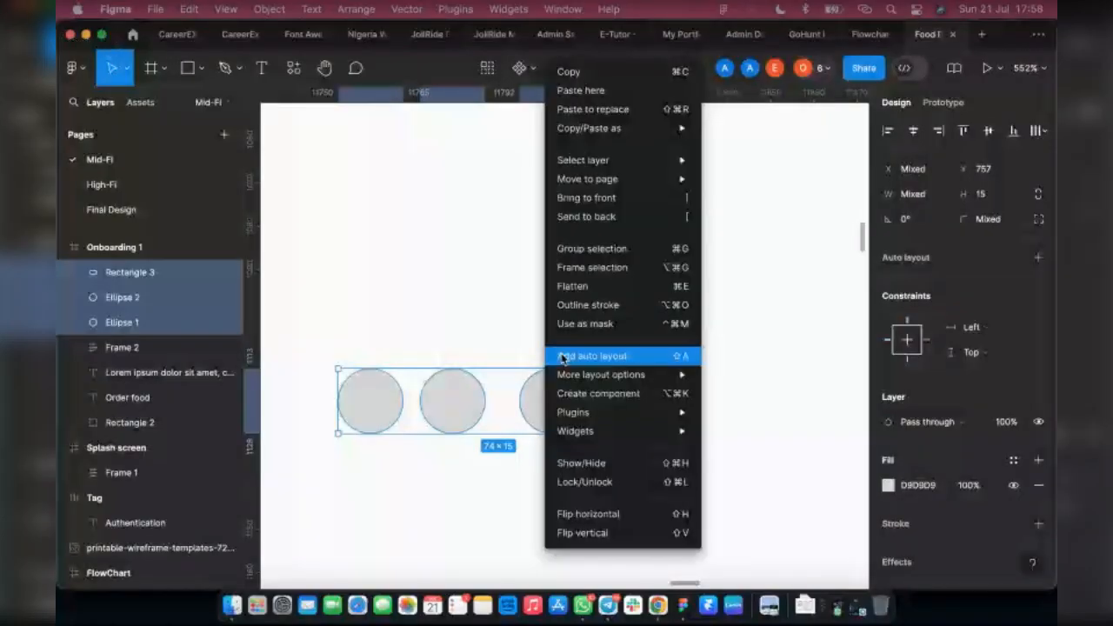
click(562, 358)
click(75, 274)
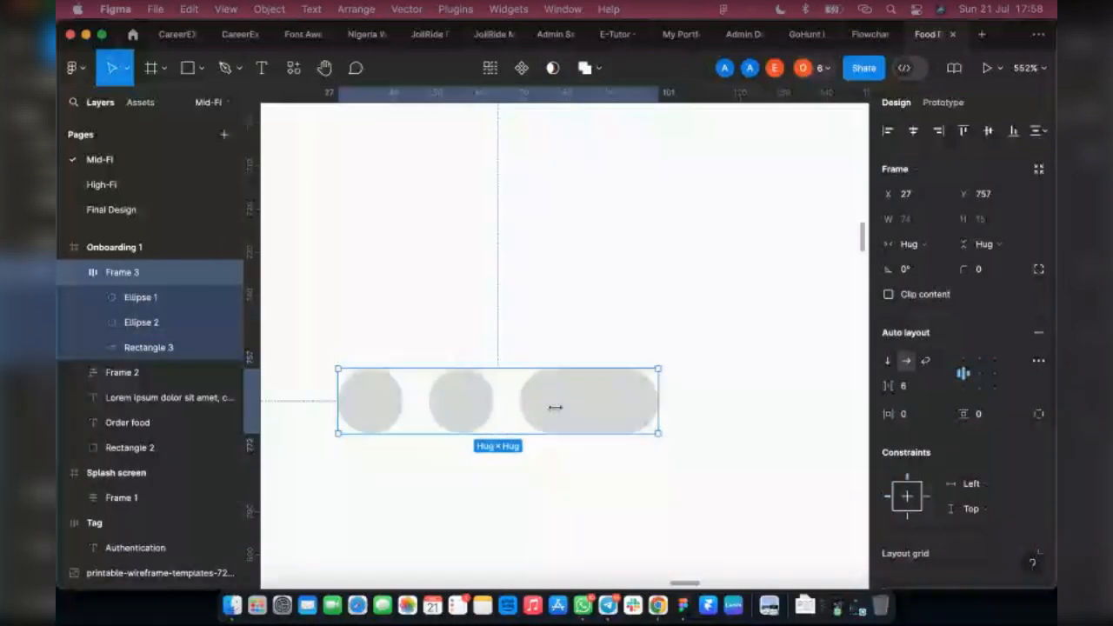
click(155, 348)
drag(155, 354, 157, 296)
key(Escape)
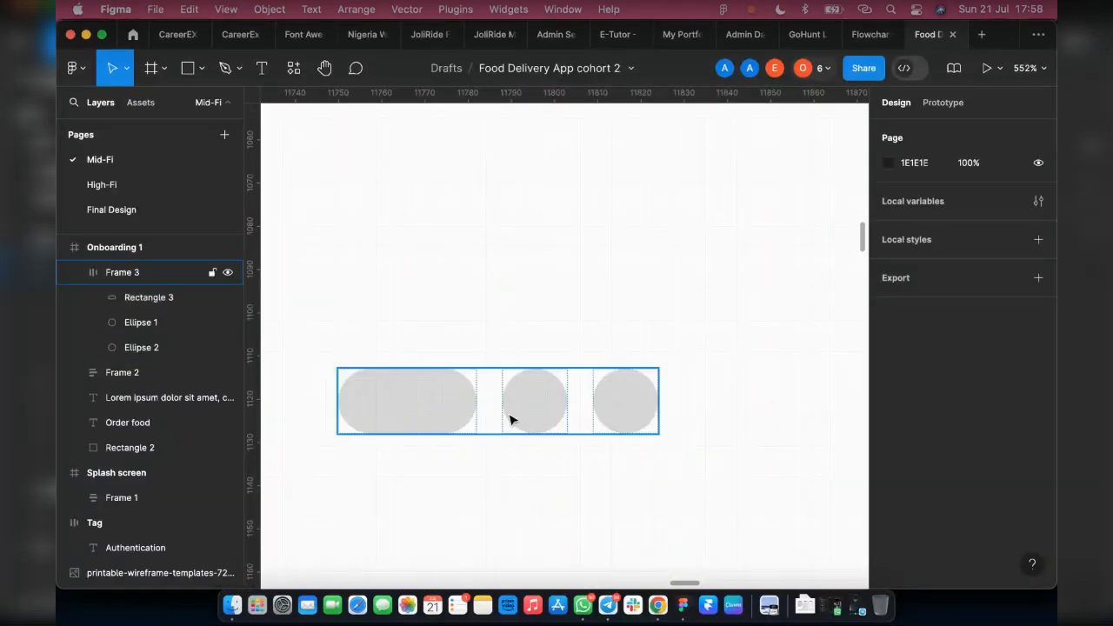
Step: Set the horizontal gap between items in the pill-and-circles auto layout frame to 10
click(510, 420)
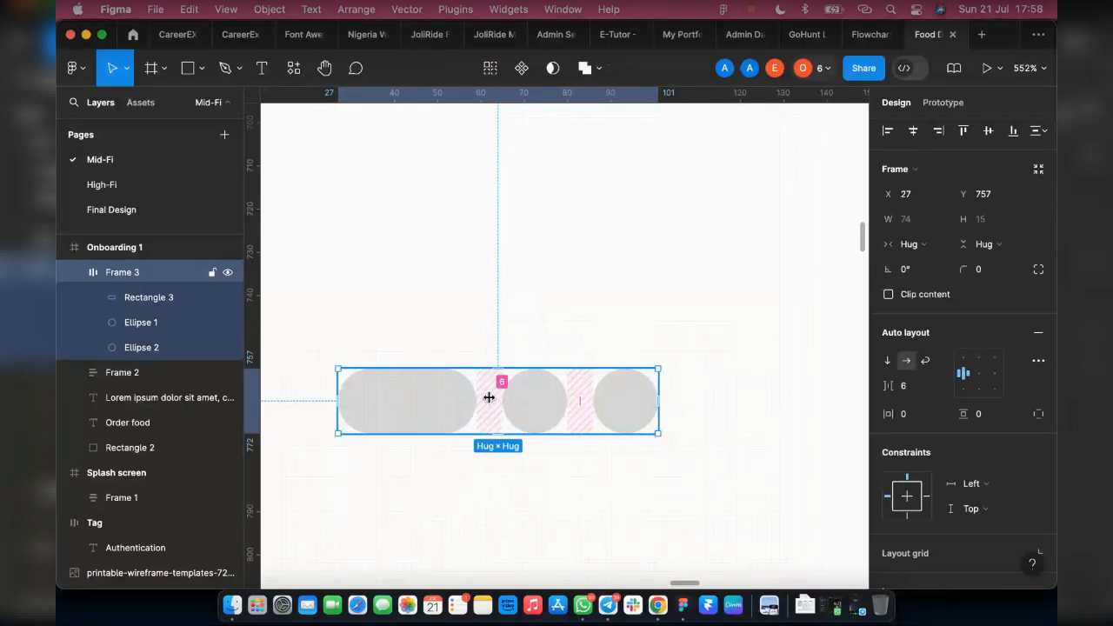
click(921, 388)
text(1)
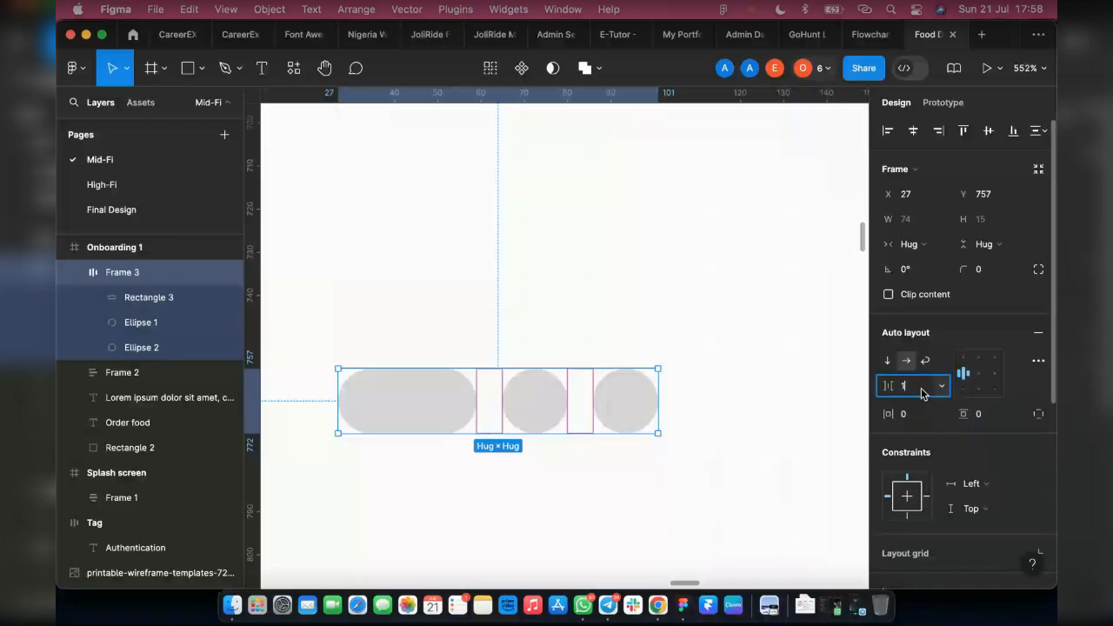
text(0)
key(Return)
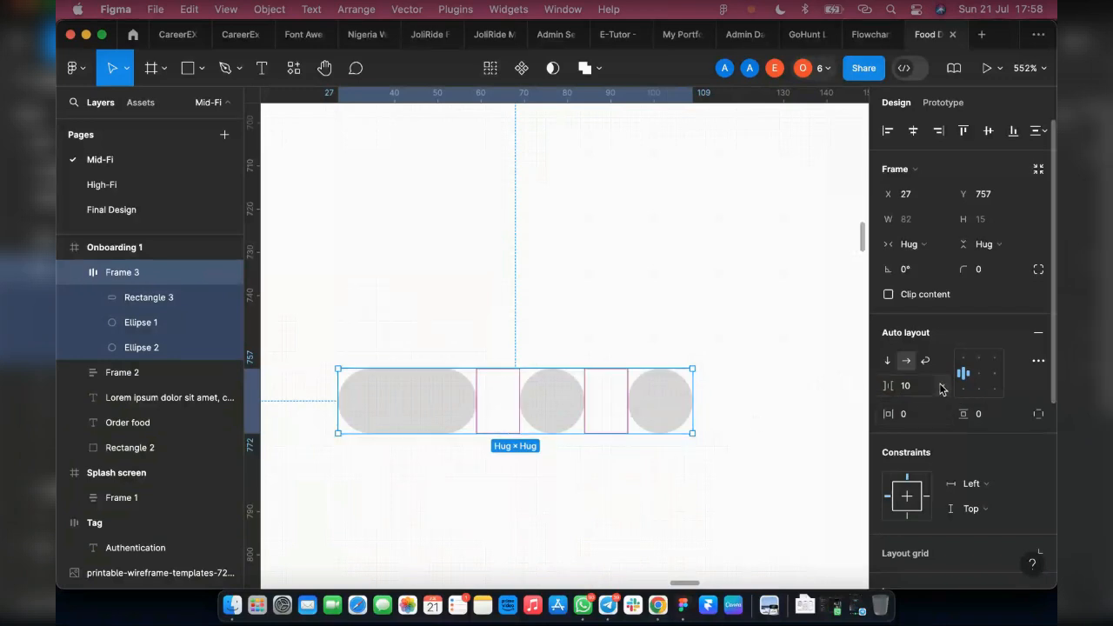
Step: Set the horizontal gap between items in the pill-and-circles auto layout frame to 6 and deselect it
click(914, 387)
key(Return)
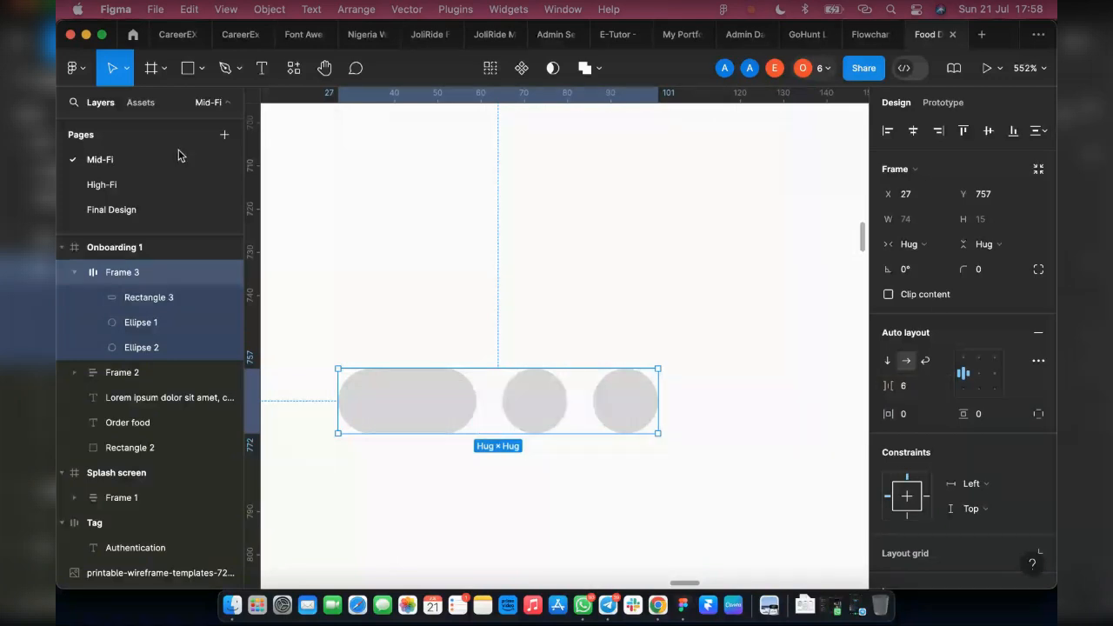
scroll(415, 219, down, 10)
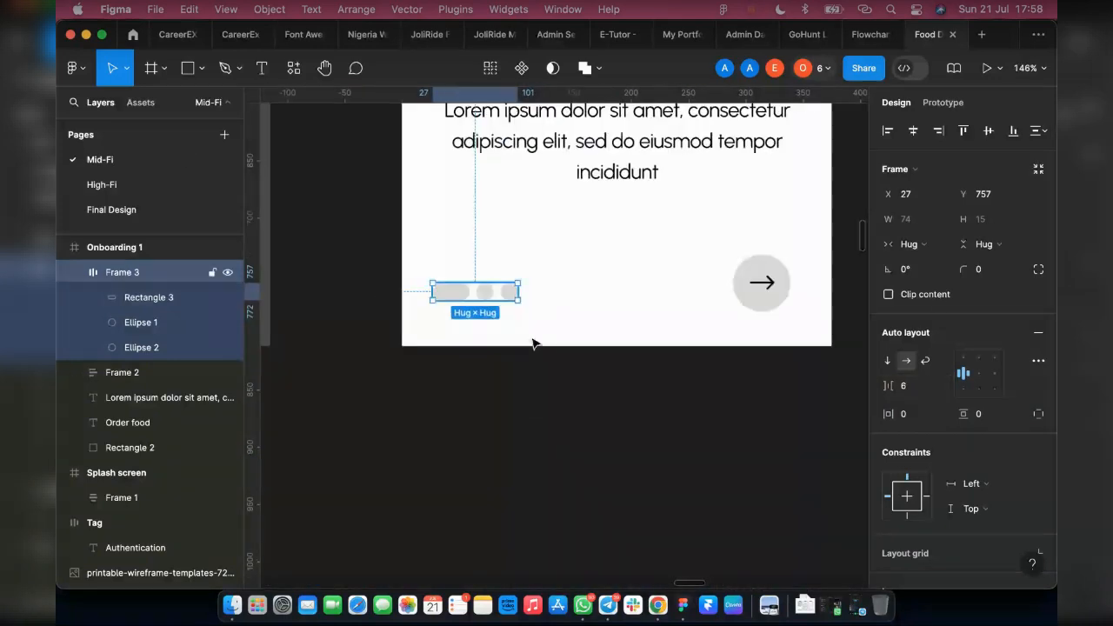
scroll(693, 374, up, 2)
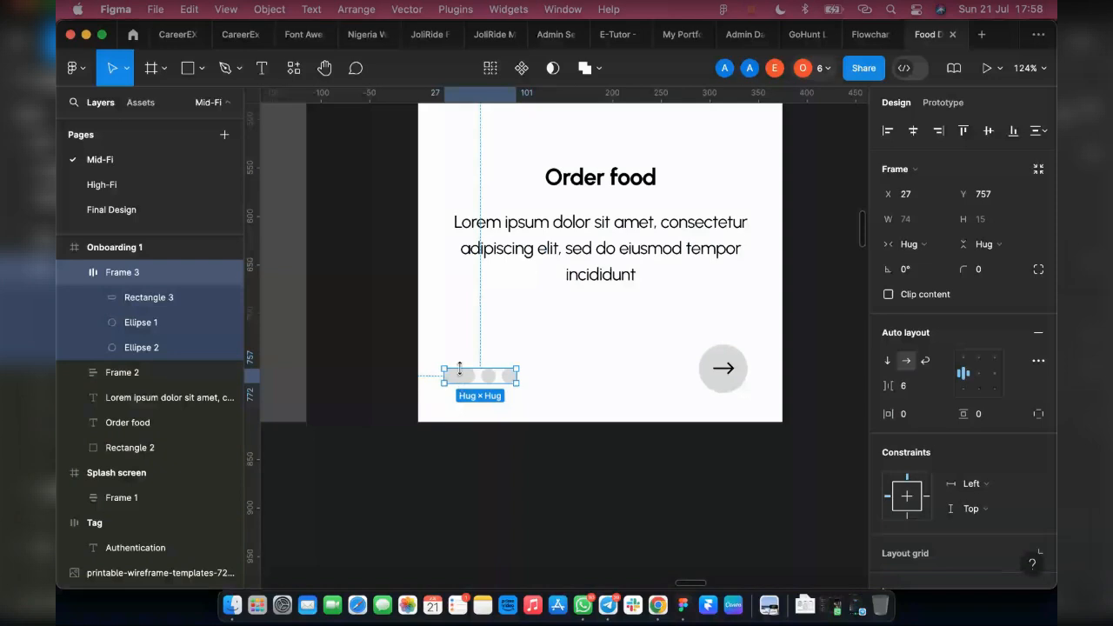
click(600, 459)
scroll(602, 460, down, 5)
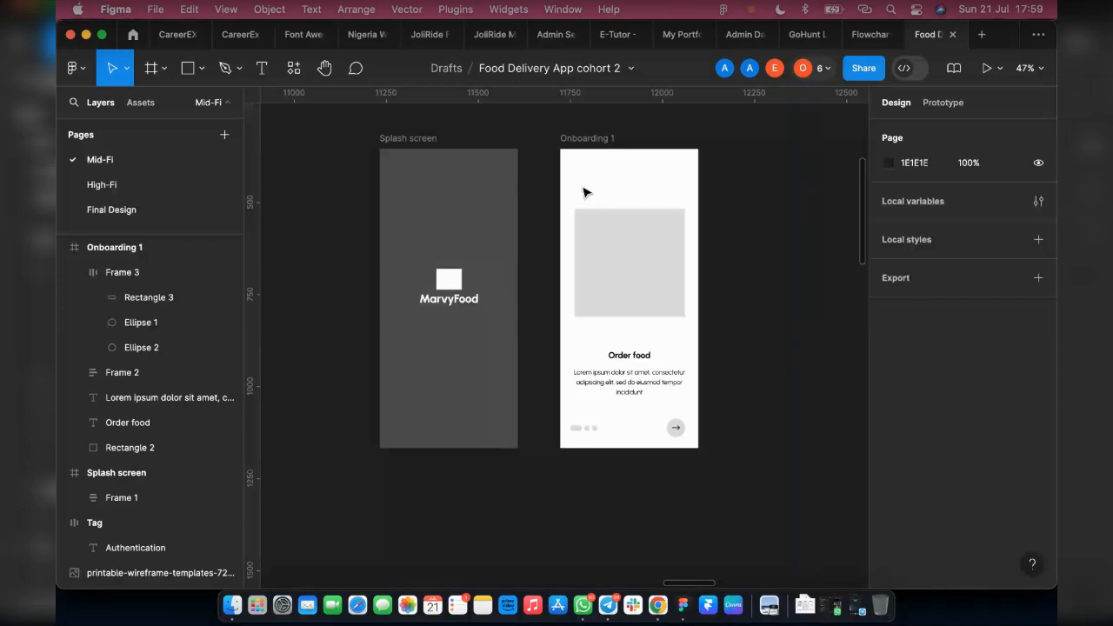
Step: Add a layout grid to the Onboarding 1 frame and change it to columns with a count of 6
click(575, 139)
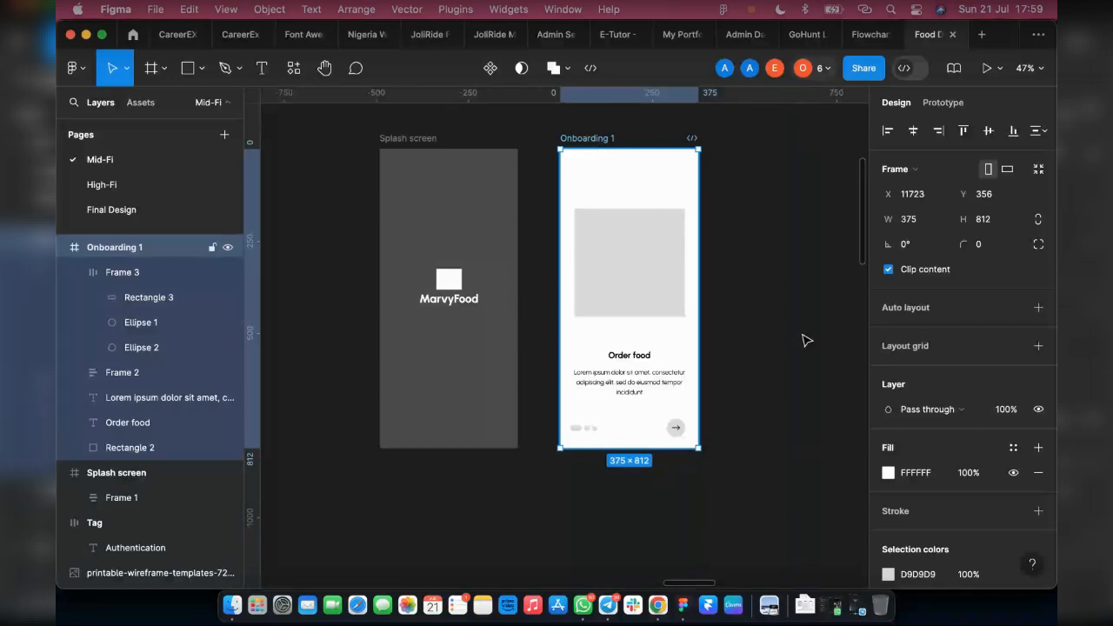
click(1038, 347)
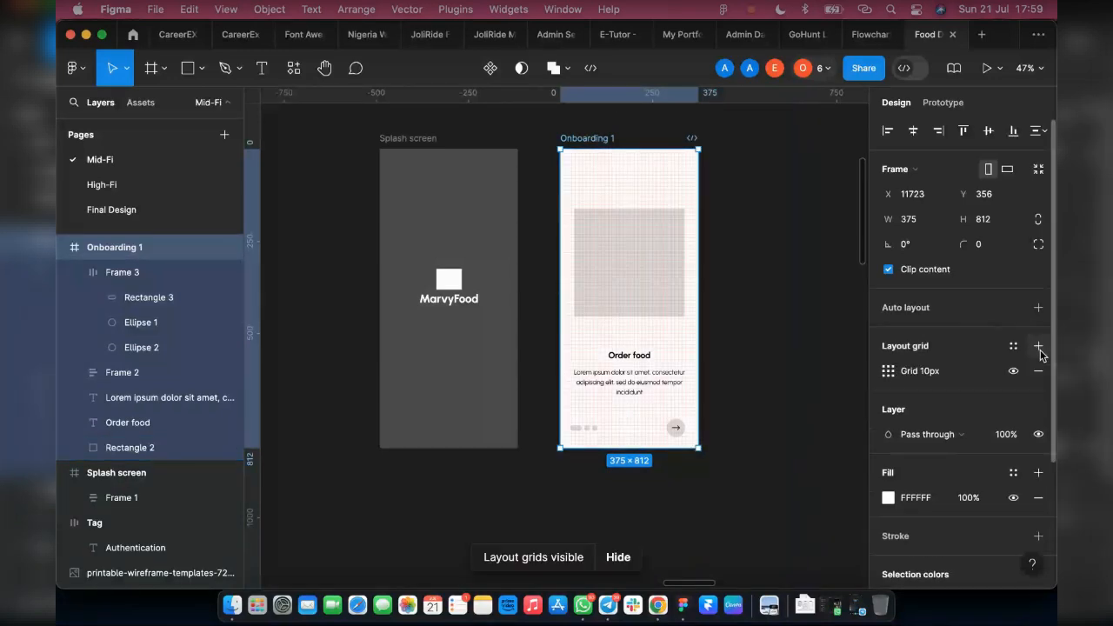
click(888, 371)
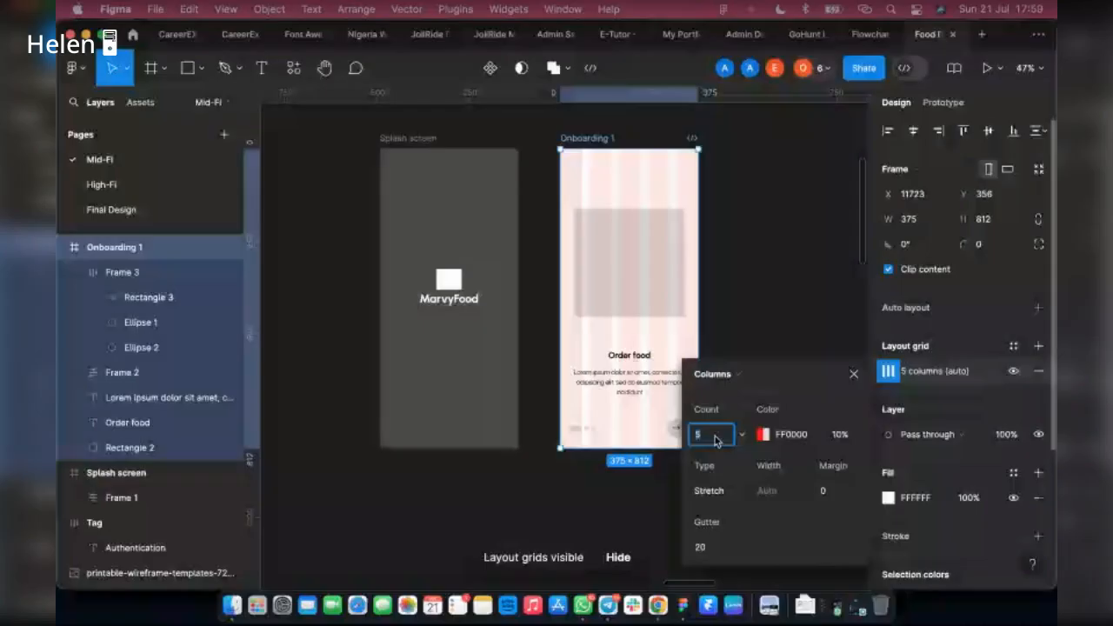
text(6)
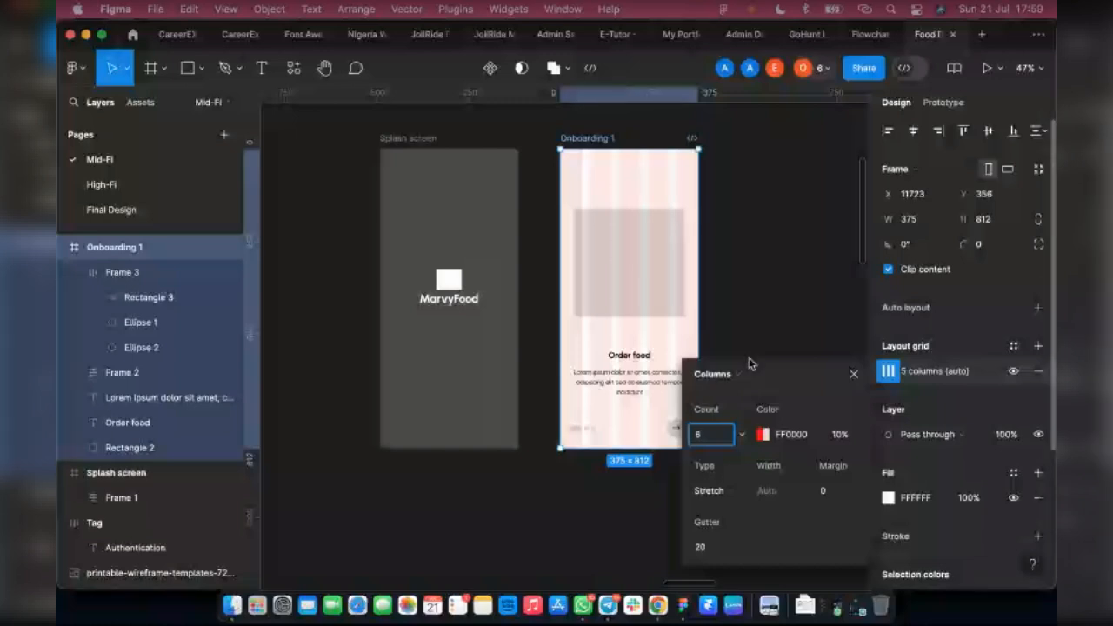
Step: Set the margin of Onboarding 1's column grid to 25
click(835, 491)
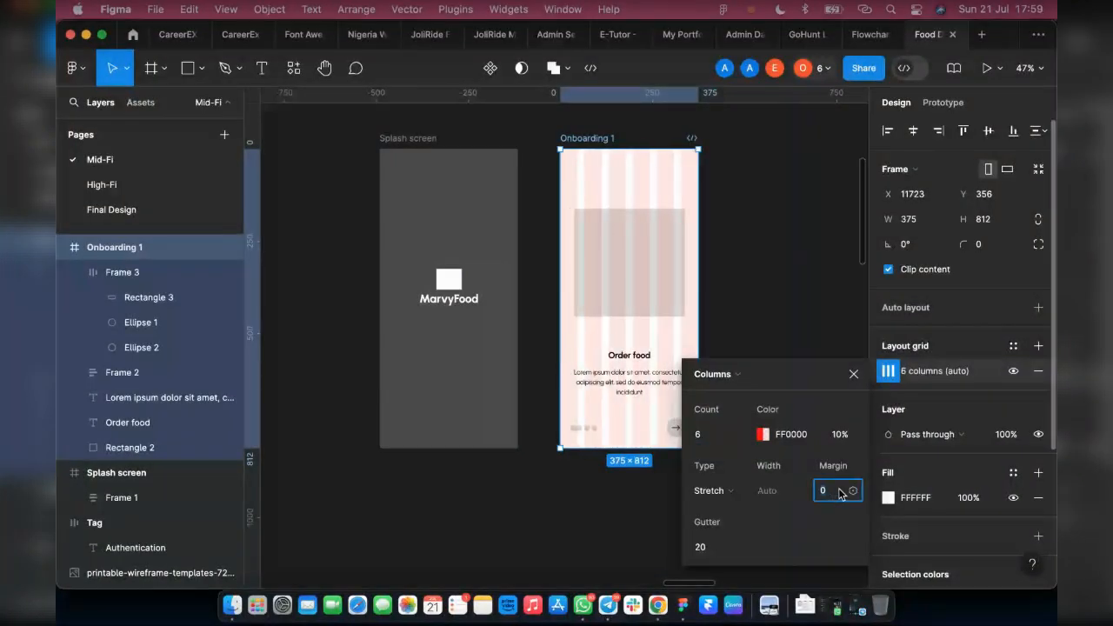
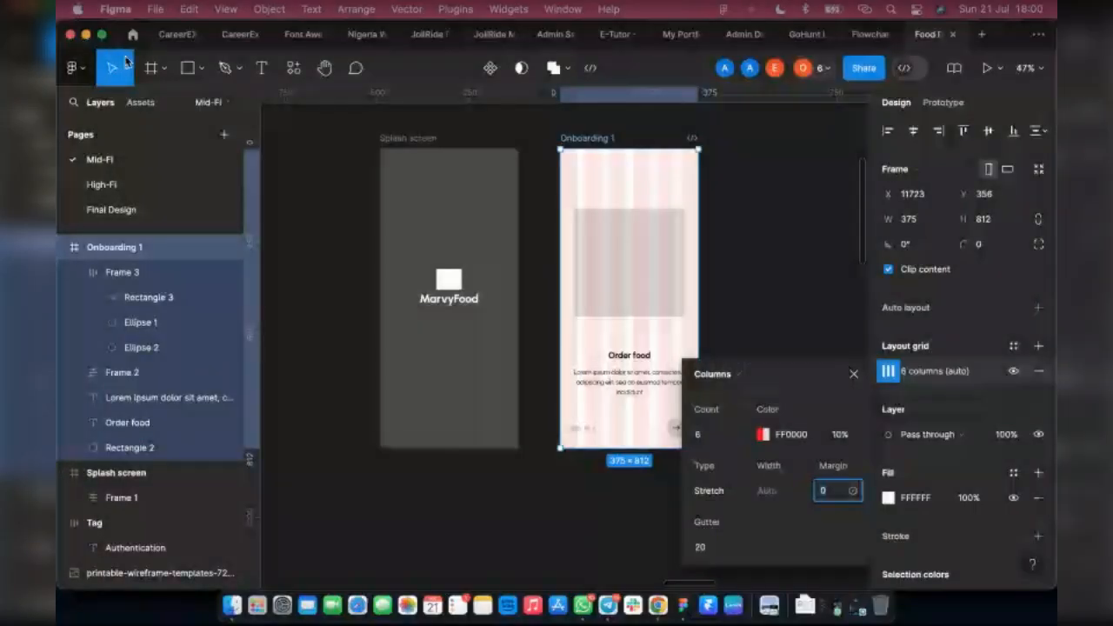
click(795, 36)
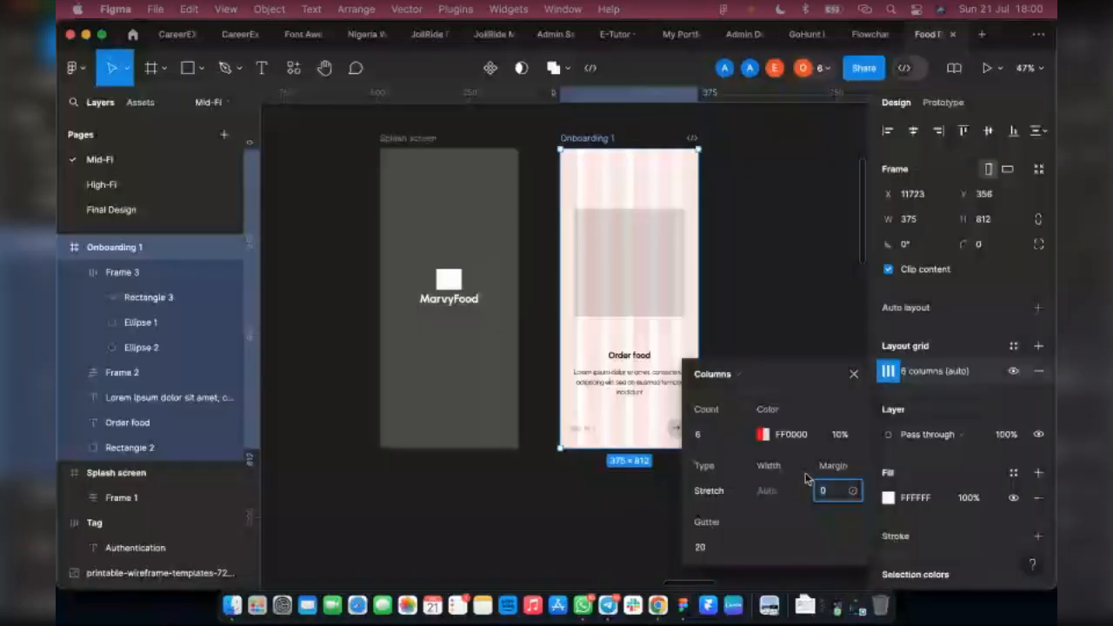
text(37)
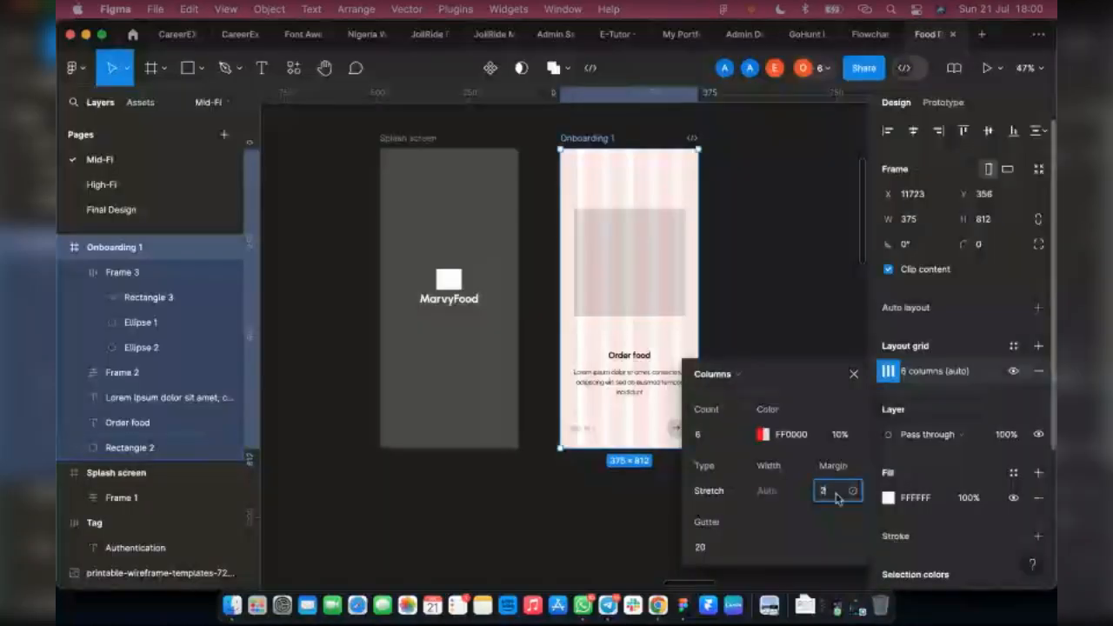
text(5)
key(Return)
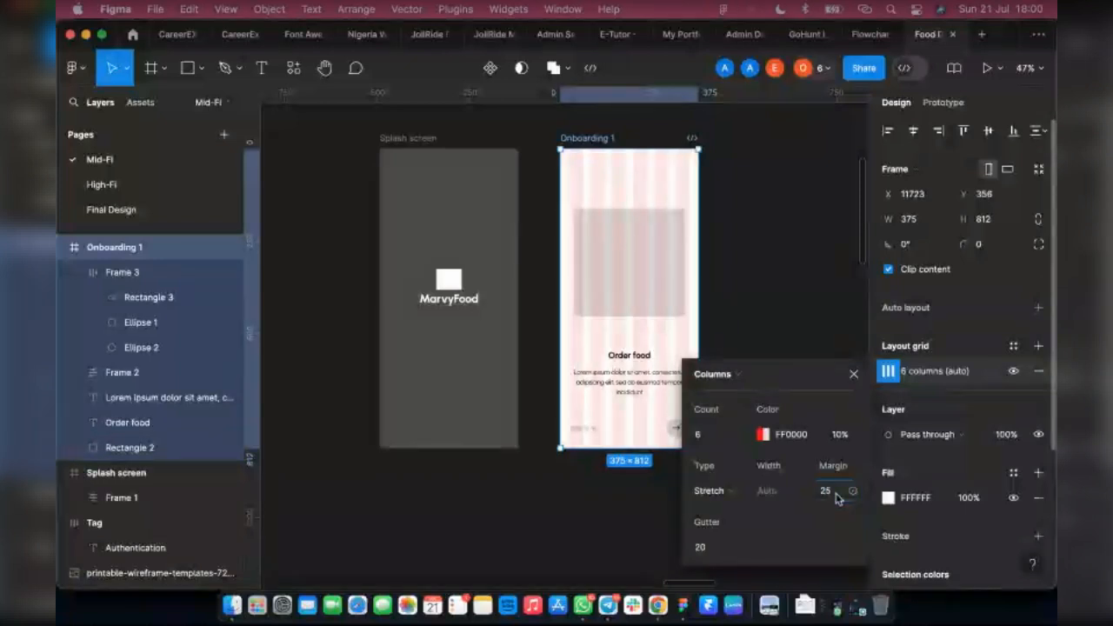
Step: Try a margin of 30 for Onboarding 1's column grid and set it back to 25
click(837, 489)
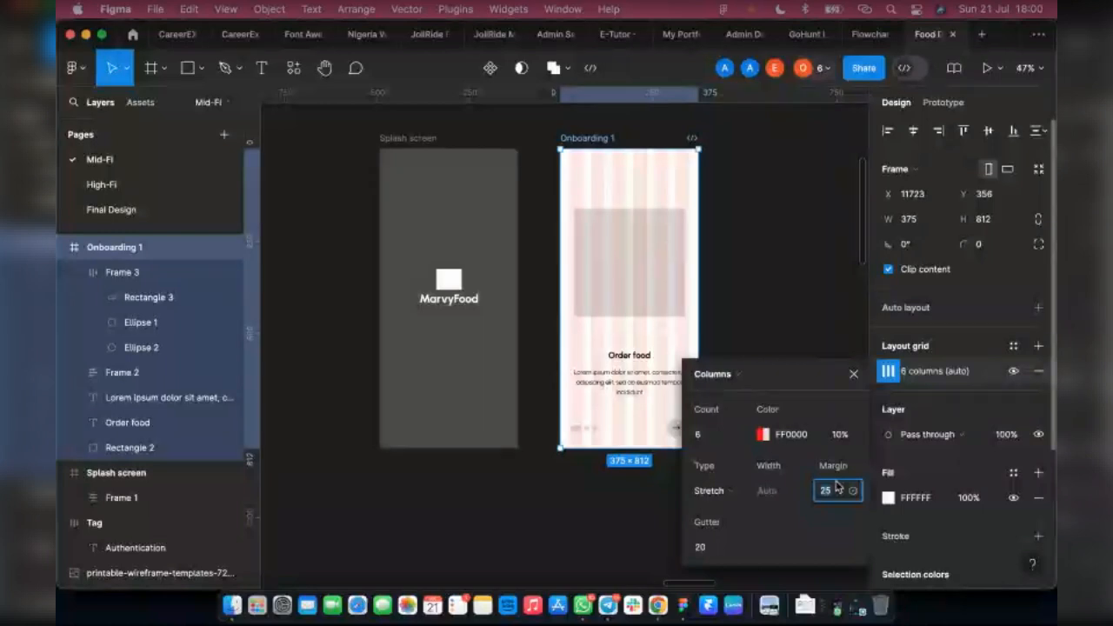
text(30)
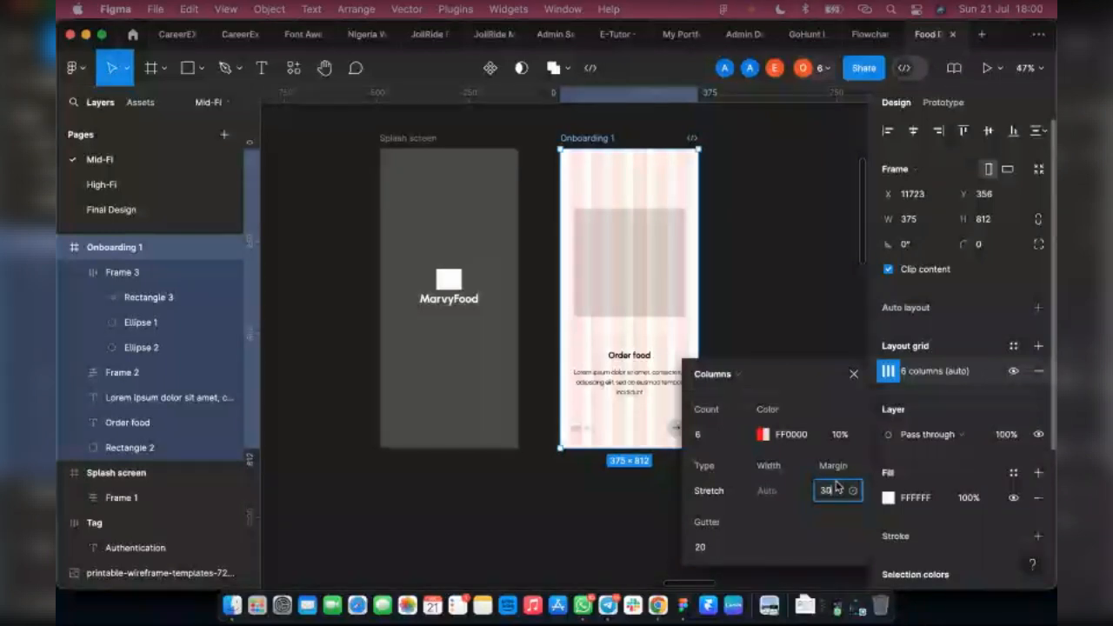
key(Return)
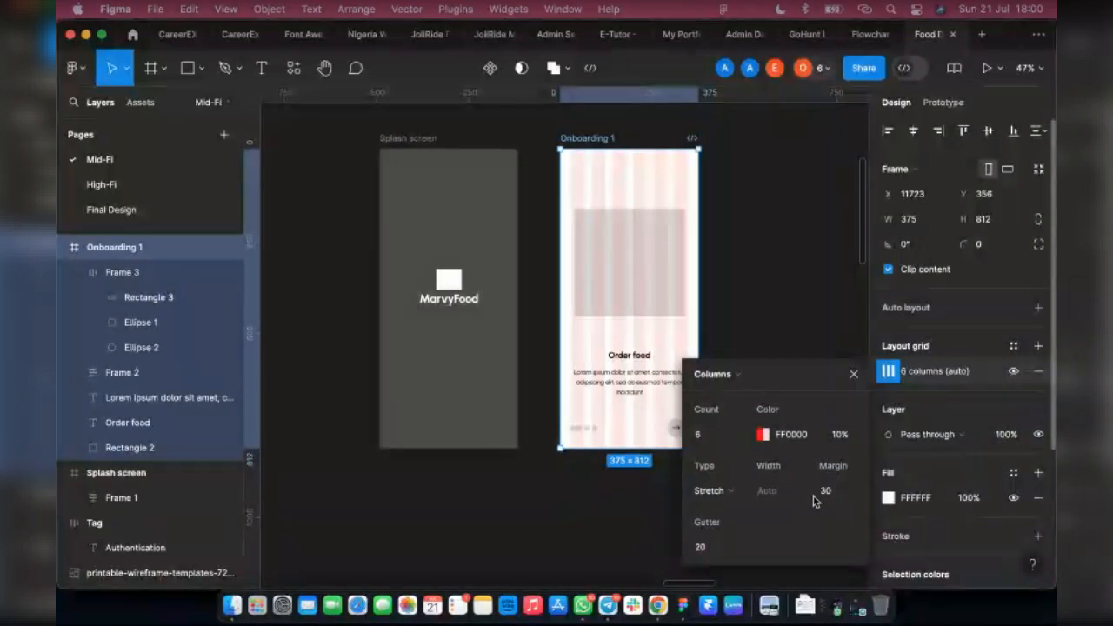
click(826, 493)
text(25)
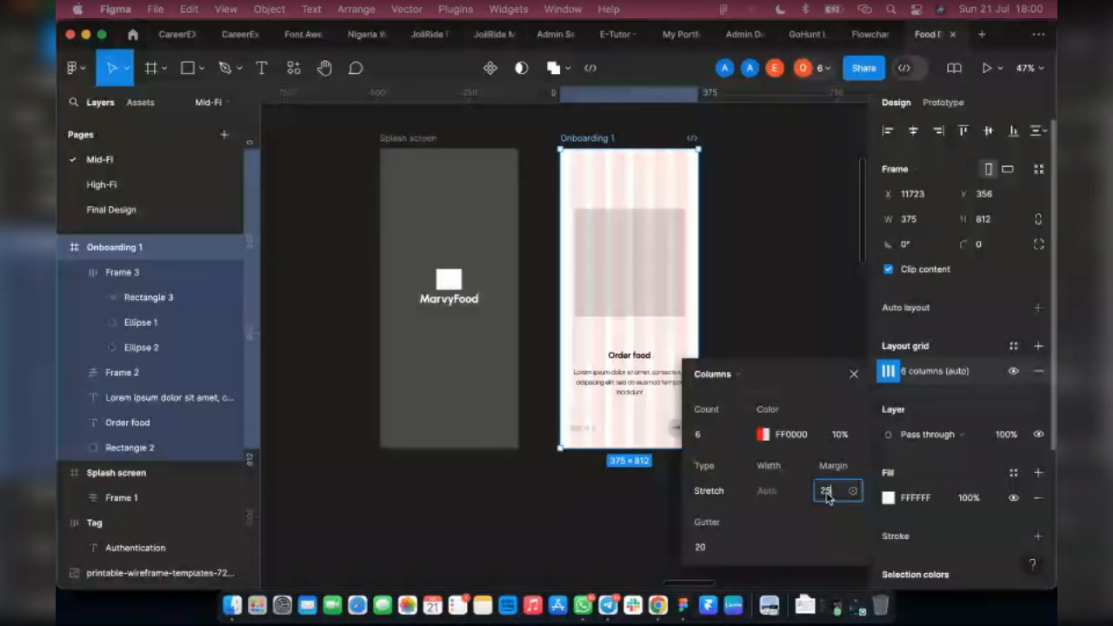
key(Return)
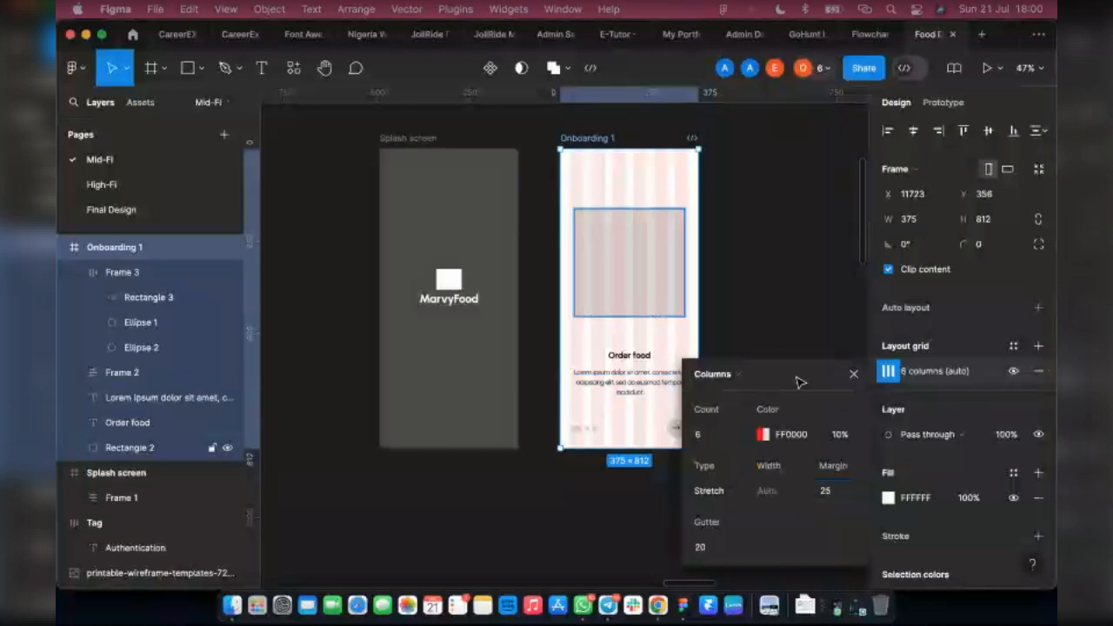
Step: Fit the grey image placeholder and arrow button to the outer column edges, with the placeholder at X 27, Y 156 and the button at X 300
click(737, 348)
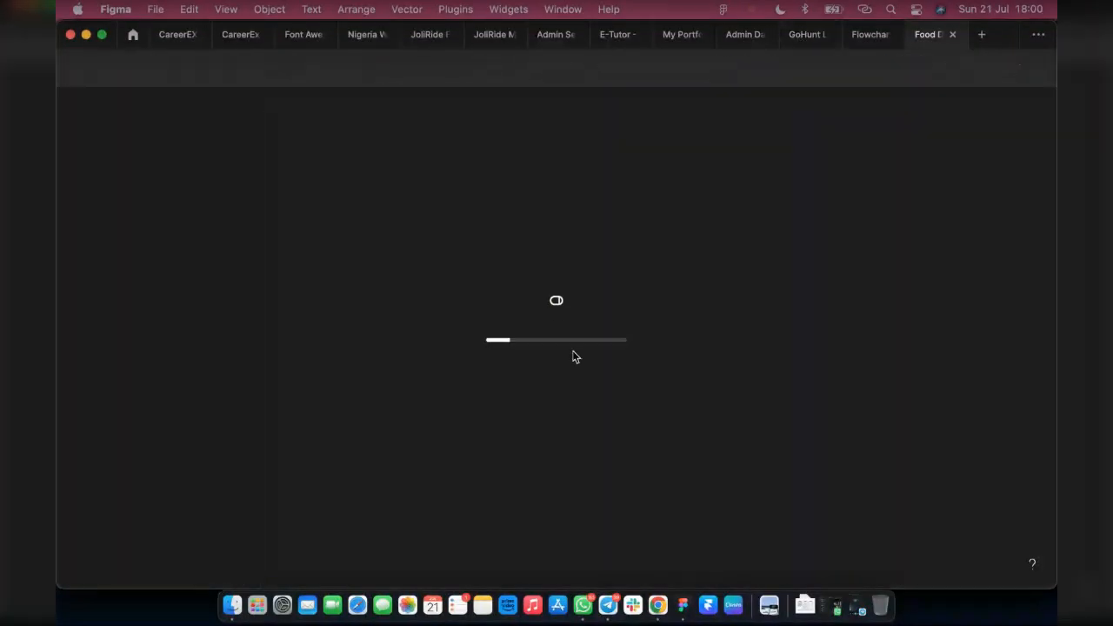
click(616, 278)
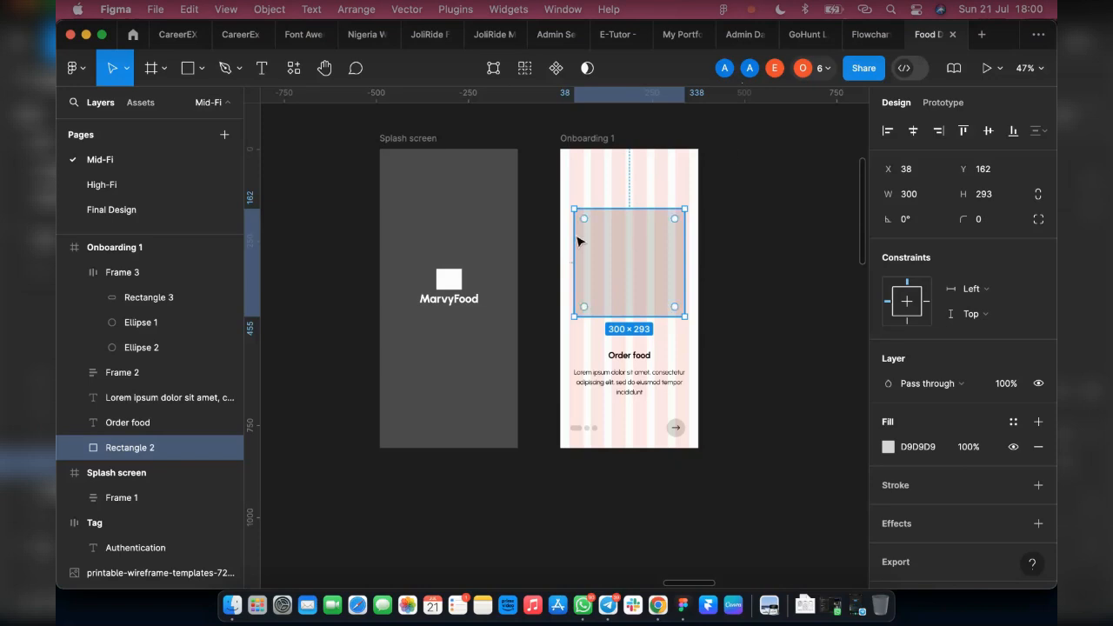
scroll(609, 233, up, 3)
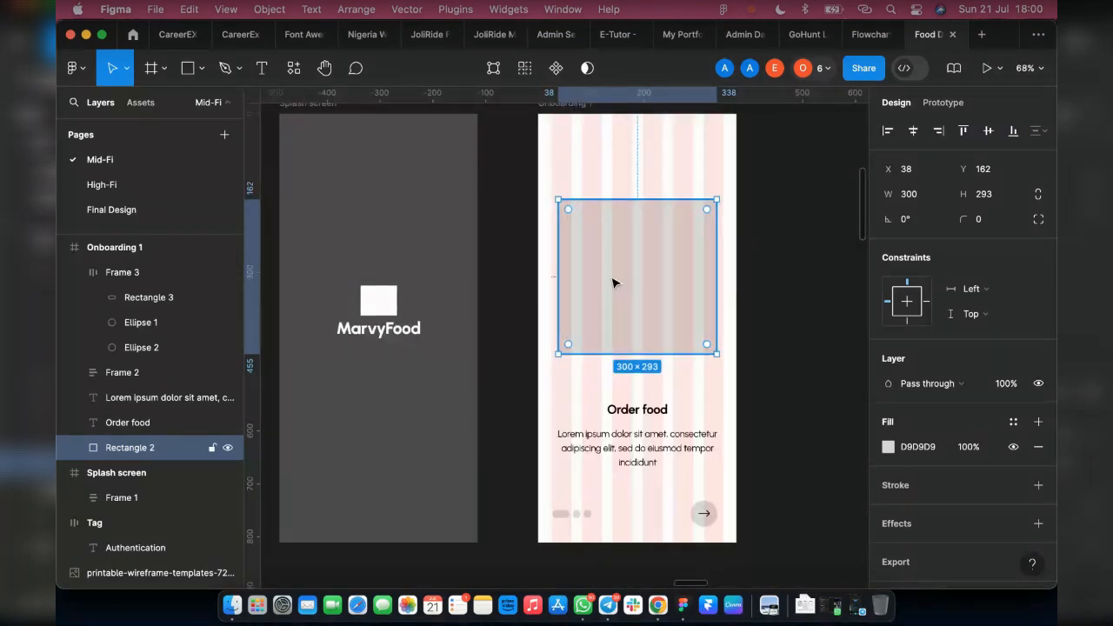
drag(613, 283, 608, 278)
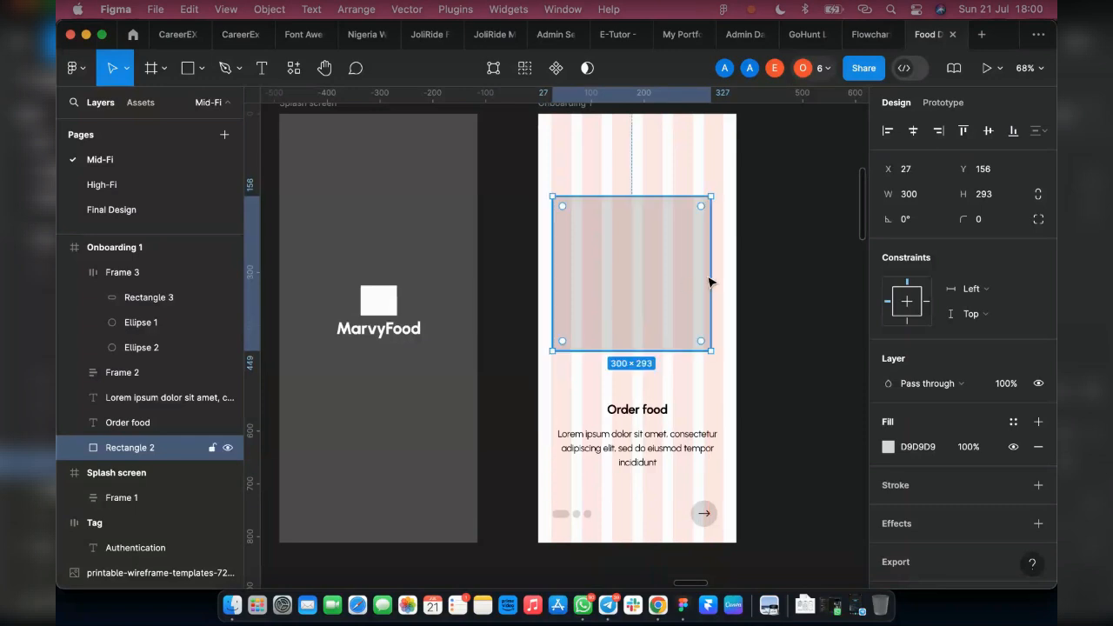
drag(715, 274, 725, 273)
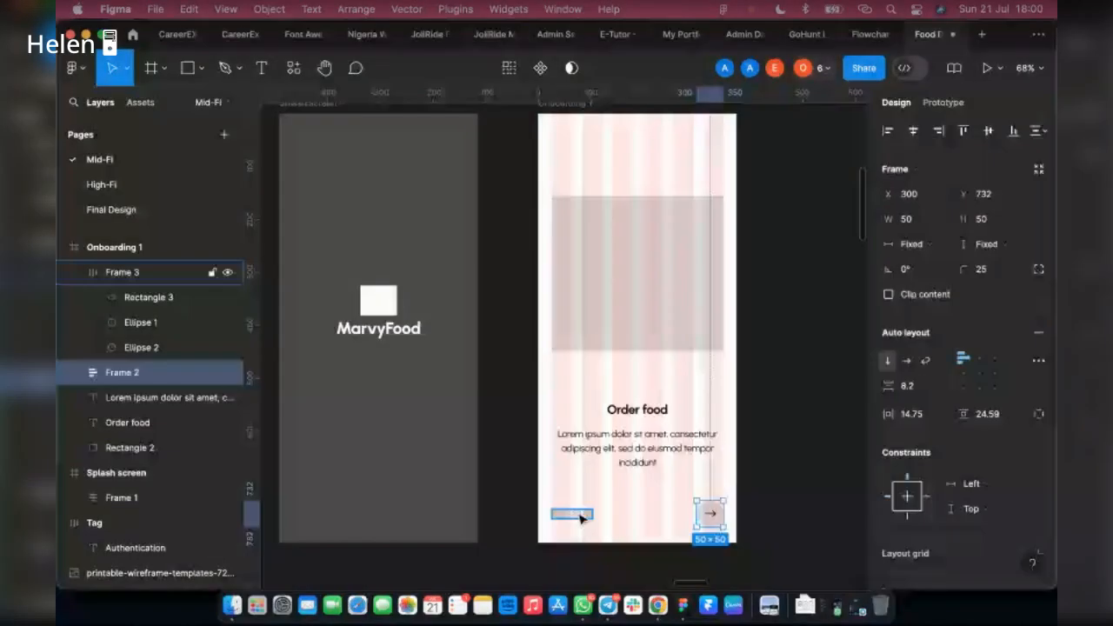
click(600, 451)
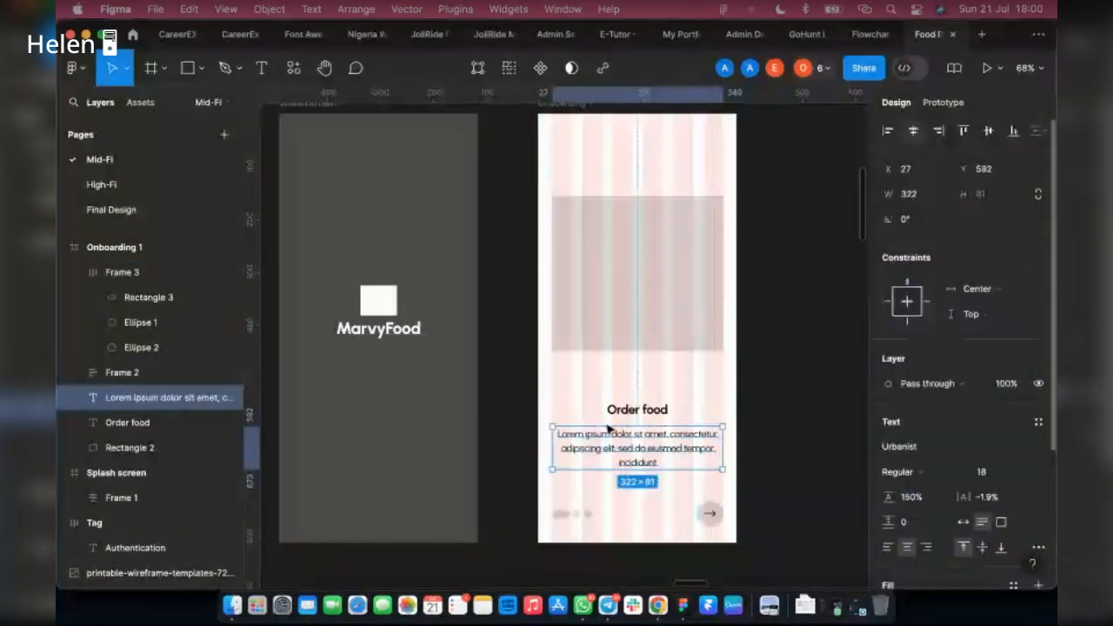
click(657, 414)
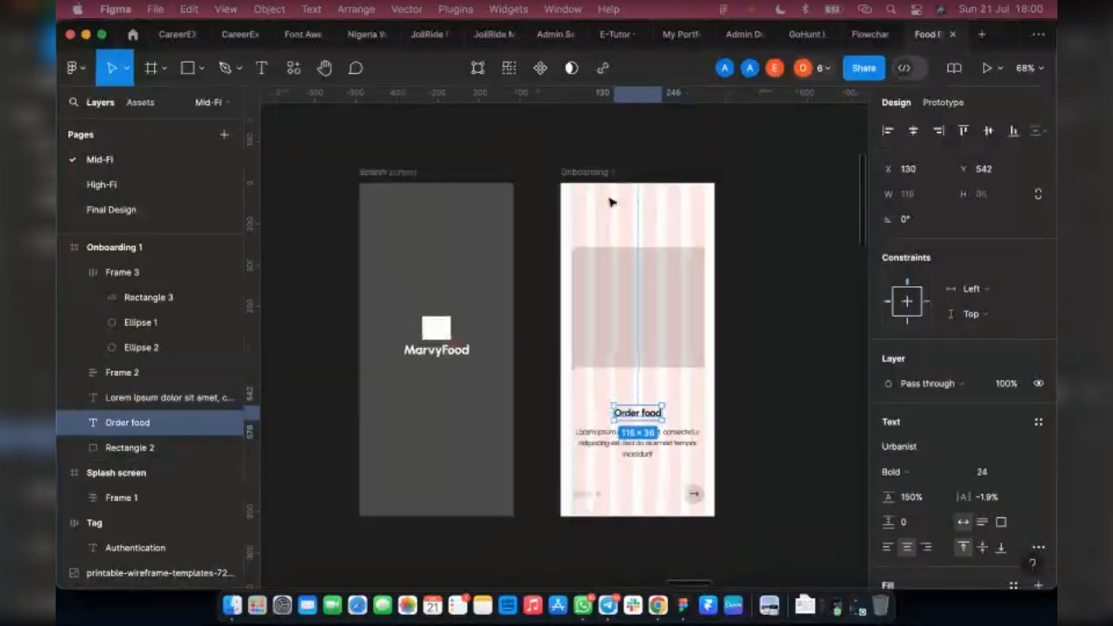
Step: Duplicate the Onboarding 1 frame twice to create the second and third onboarding screens beside it
scroll(657, 416, down, 2)
click(577, 173)
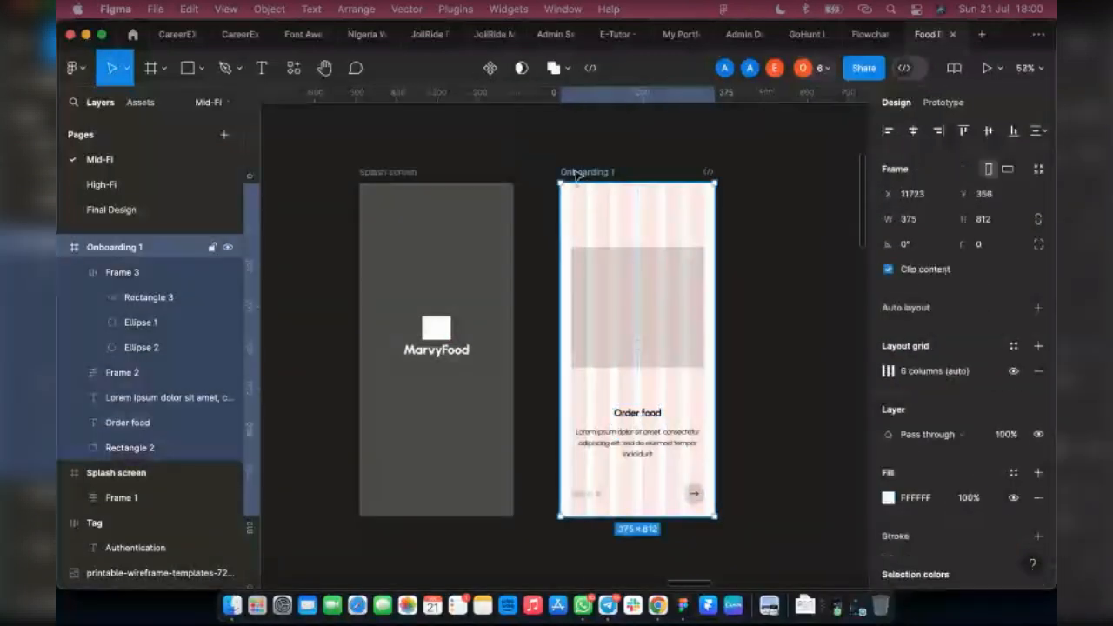
key(super+d)
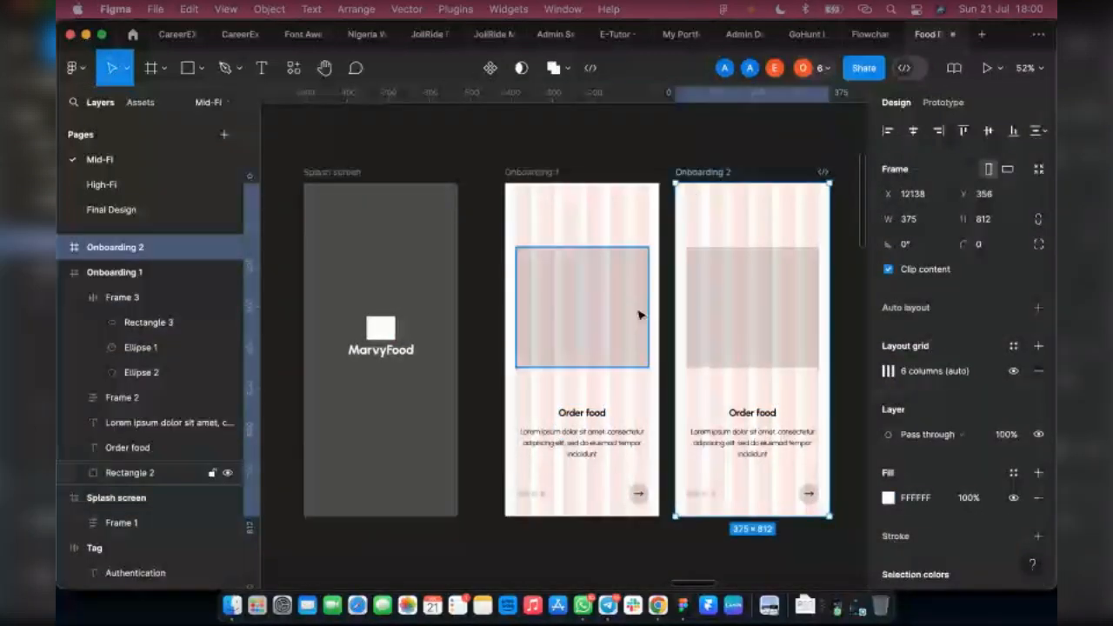
scroll(630, 310, down, 1)
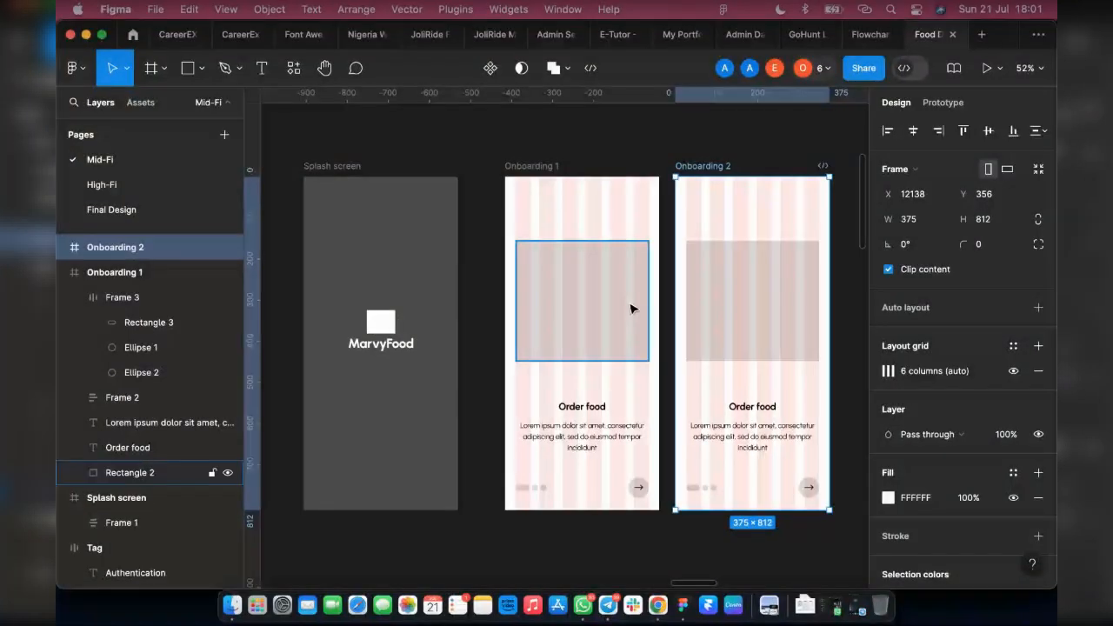
scroll(632, 309, right, 5)
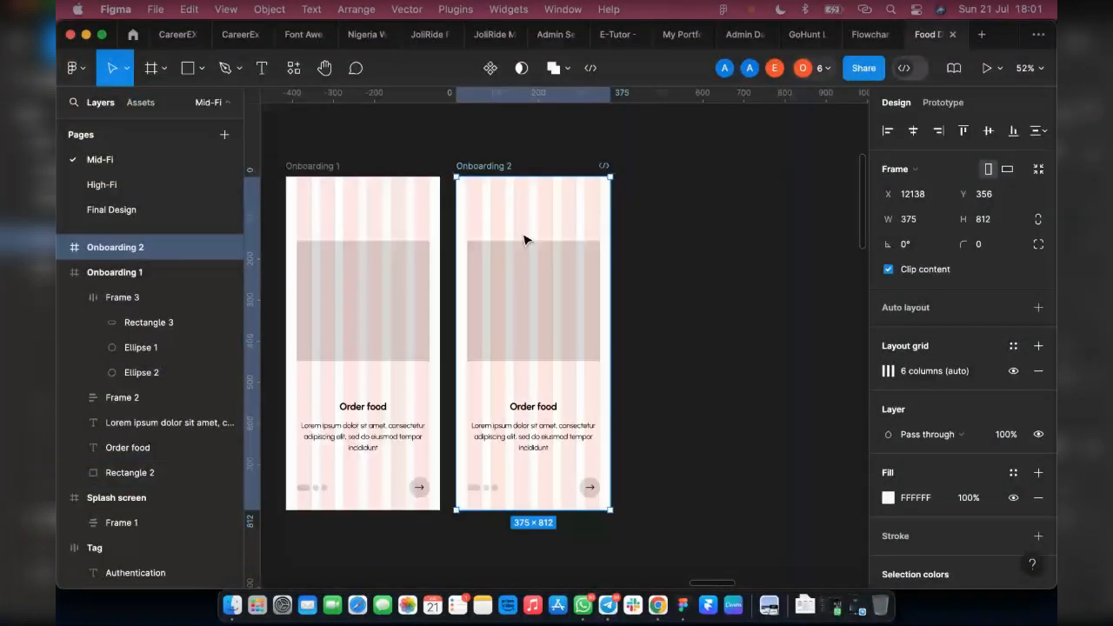
key(super+d)
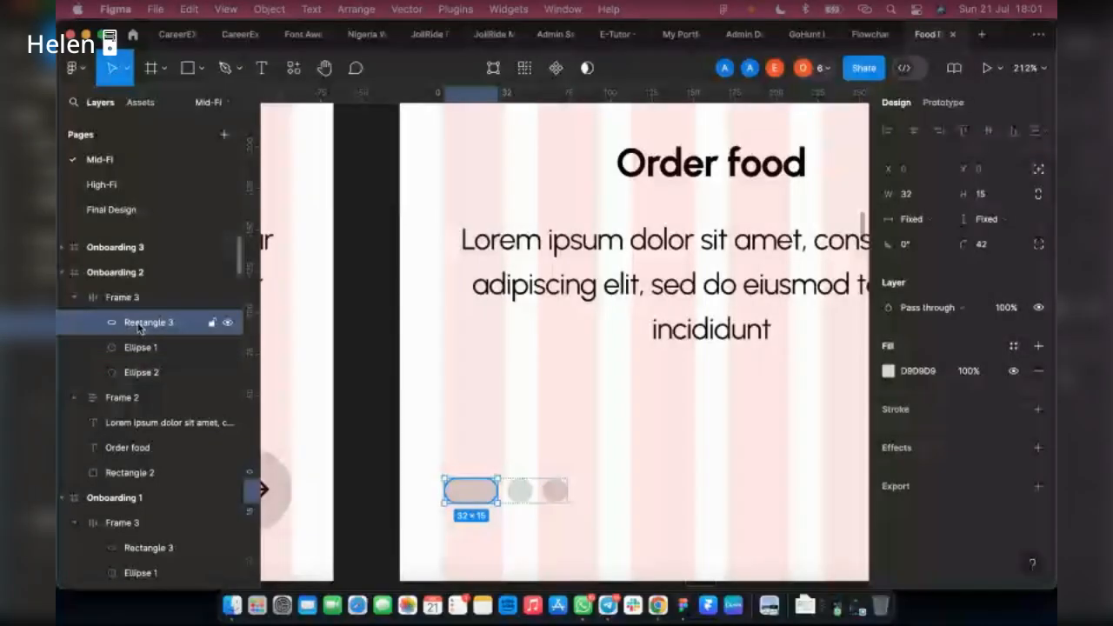
Step: Reorder the pagination pill between the two circles on the second onboarding screen and after both circles on the third
drag(130, 324, 140, 360)
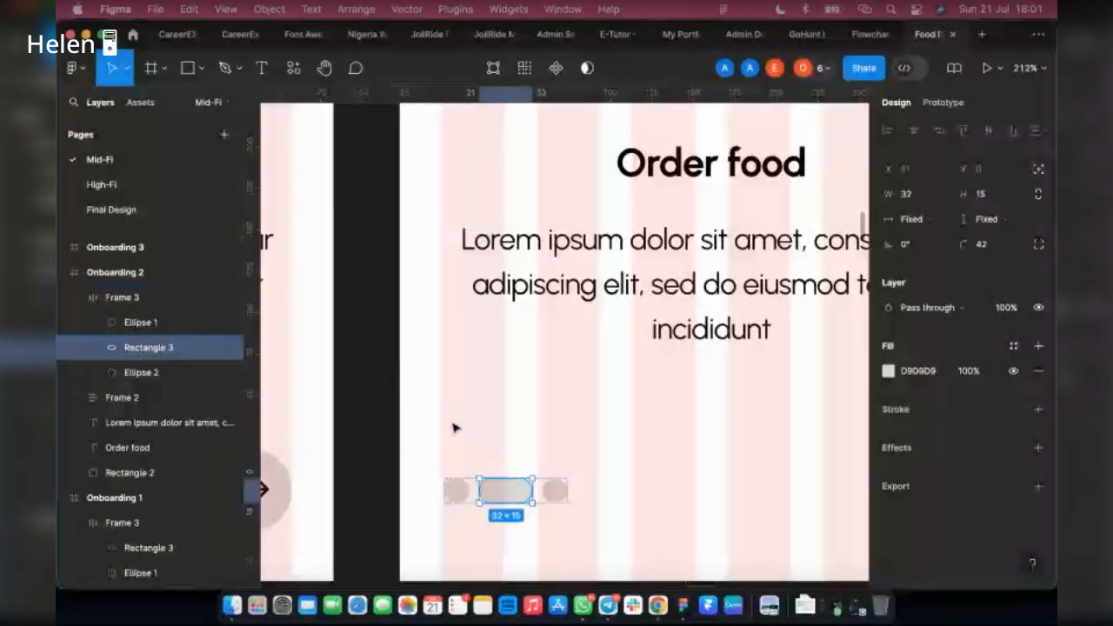
scroll(453, 427, down, 3)
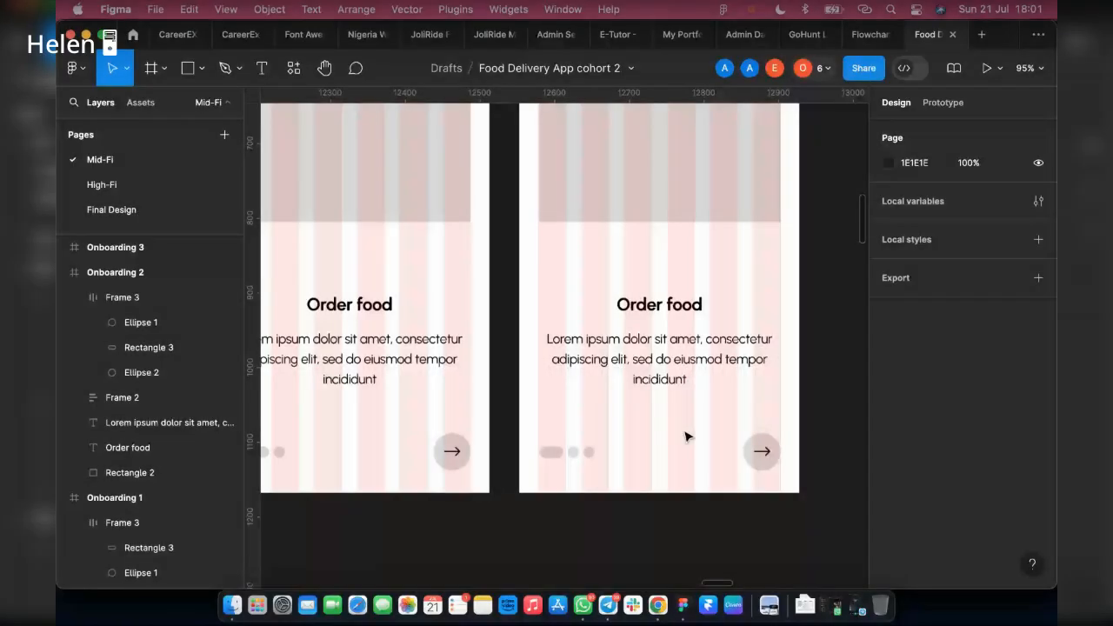
super+click(552, 452)
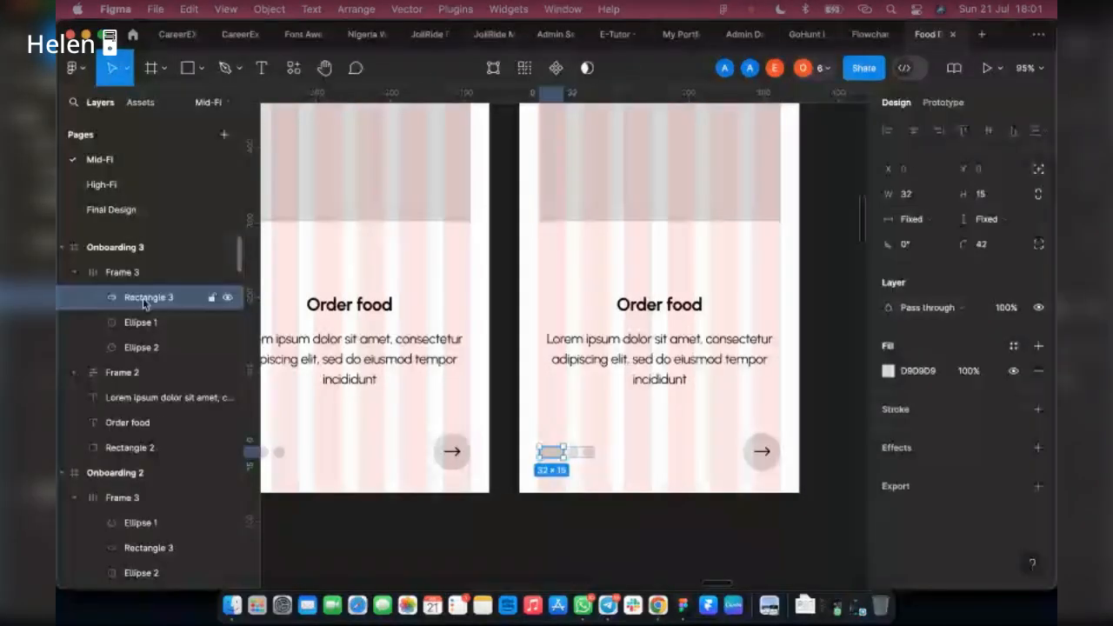
drag(144, 301, 142, 360)
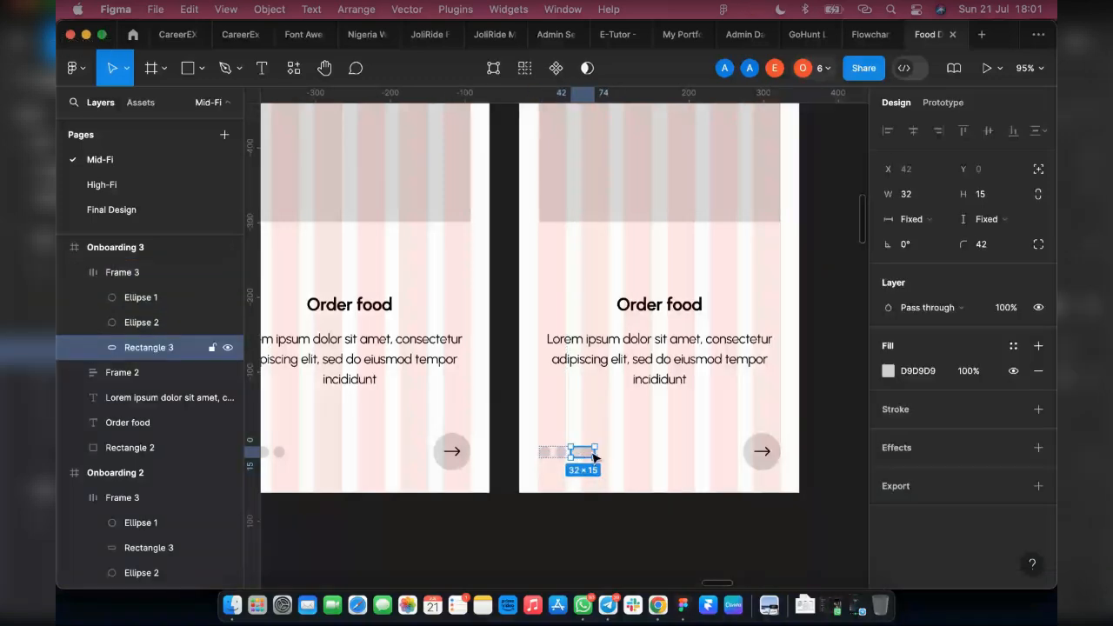
Step: Remove auto layout from the circular button on Onboarding 3 and delete the arrow inside it
click(762, 452)
scroll(739, 450, up, 6)
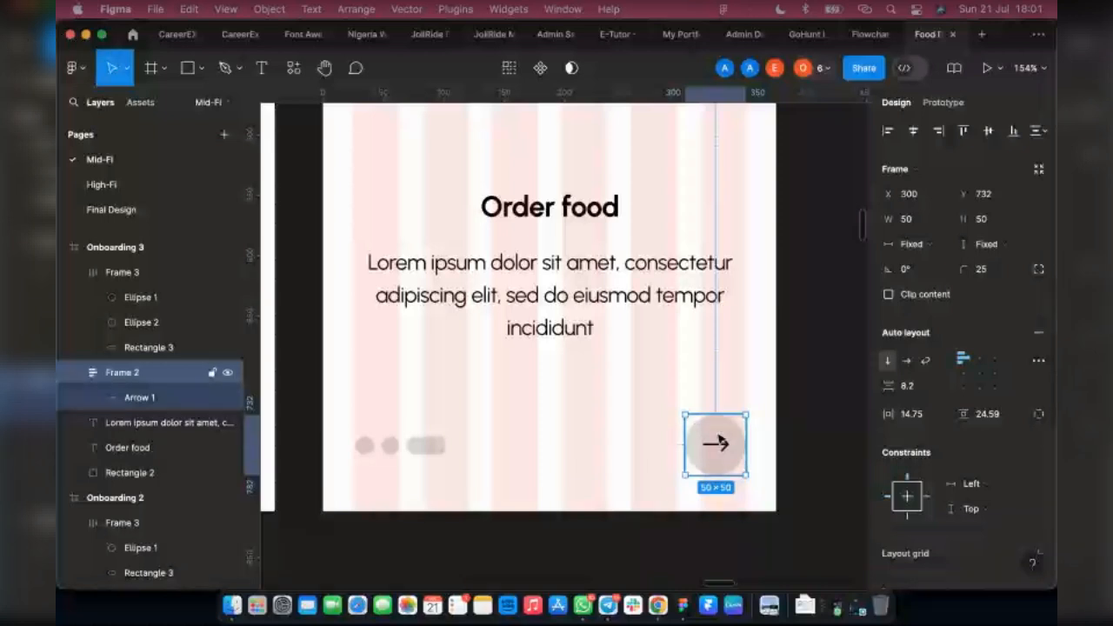
right_click(723, 419)
mouse_move(724, 419)
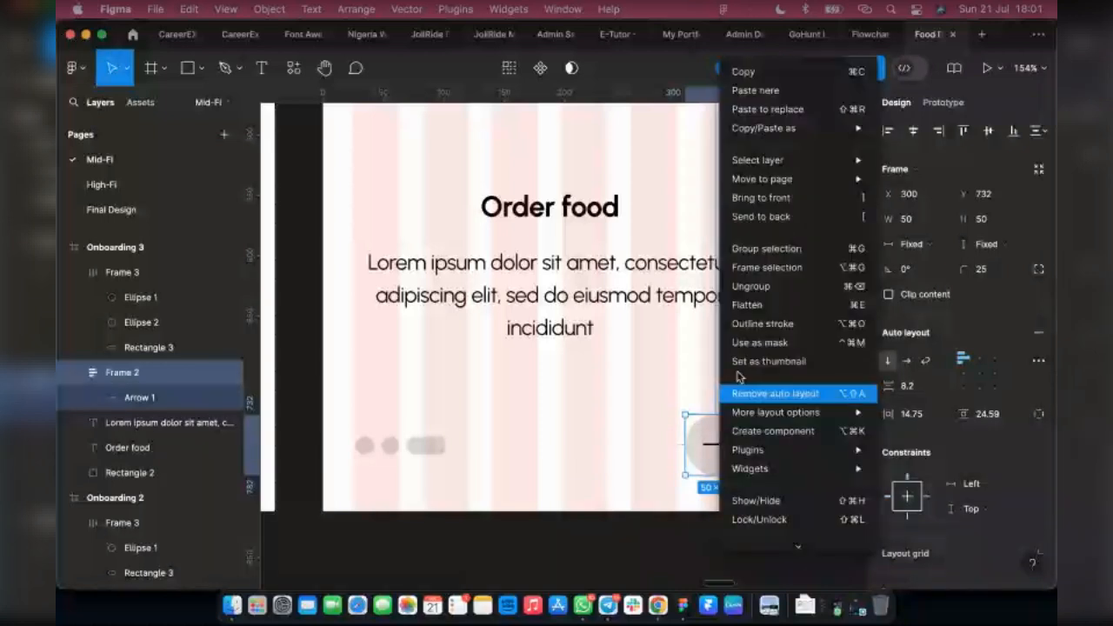
click(736, 396)
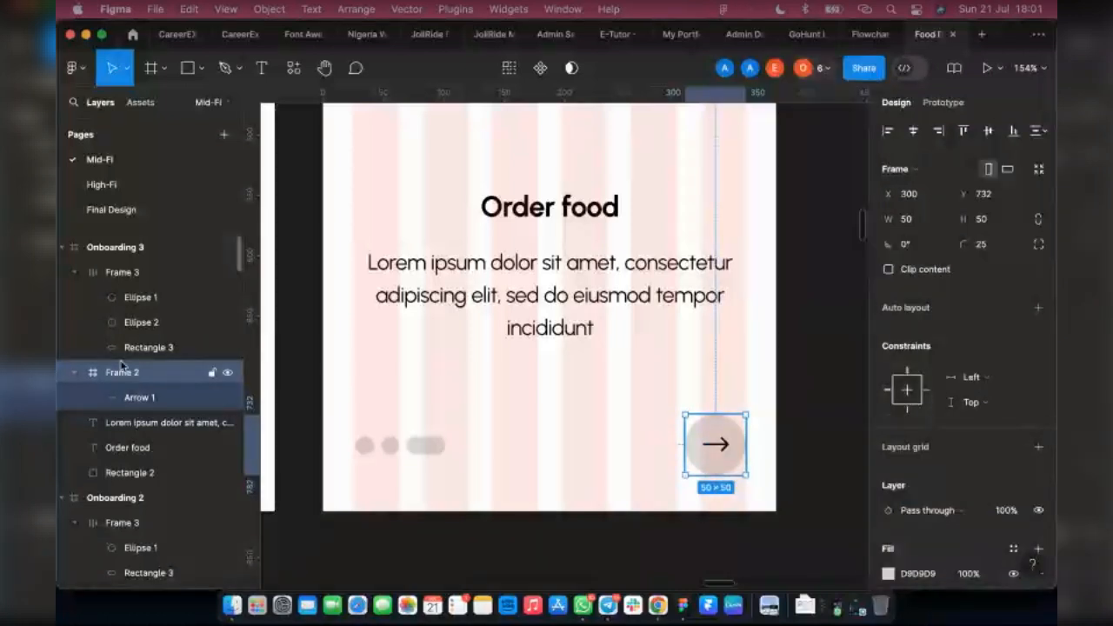
click(140, 396)
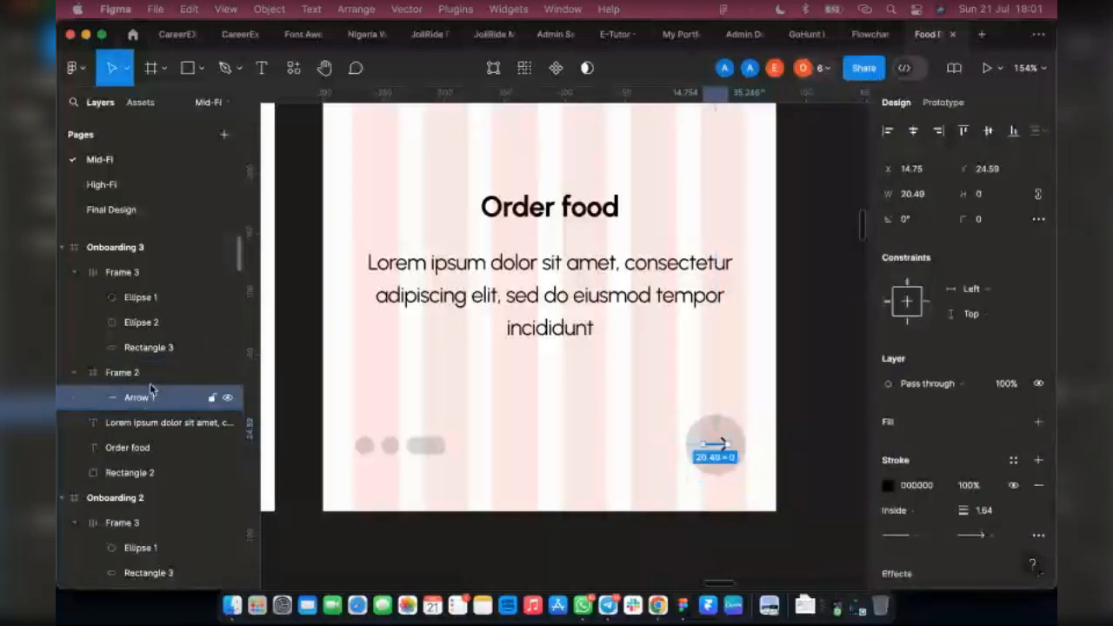
key(Delete)
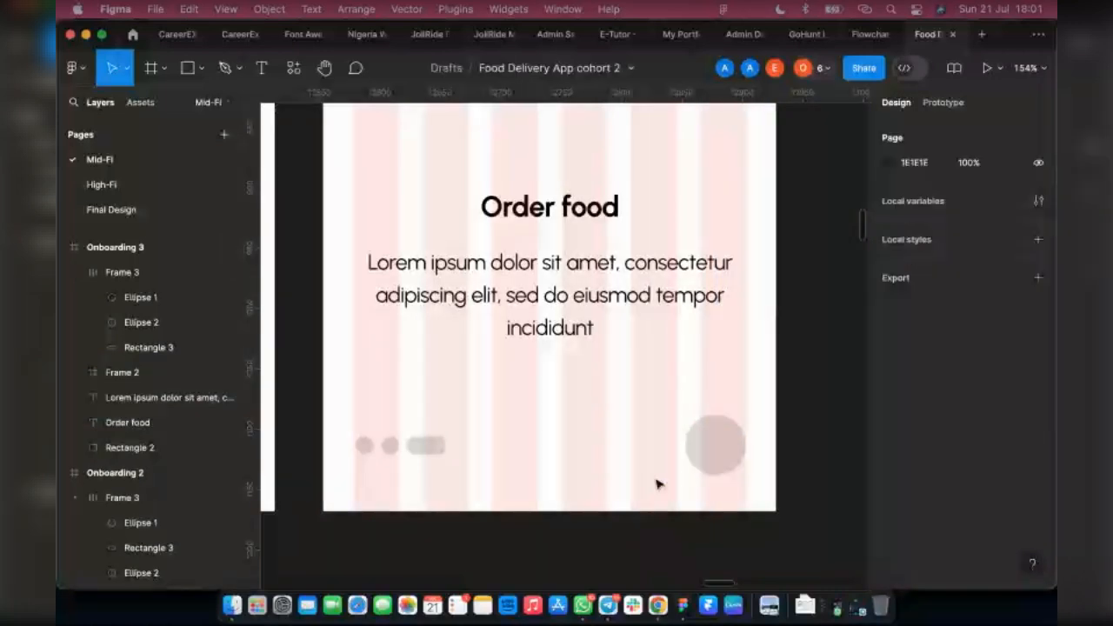
Step: Duplicate Onboarding 3's description text and turn the copy into a SemiBold "Get Started" label between the pagination and the grey circle
click(551, 273)
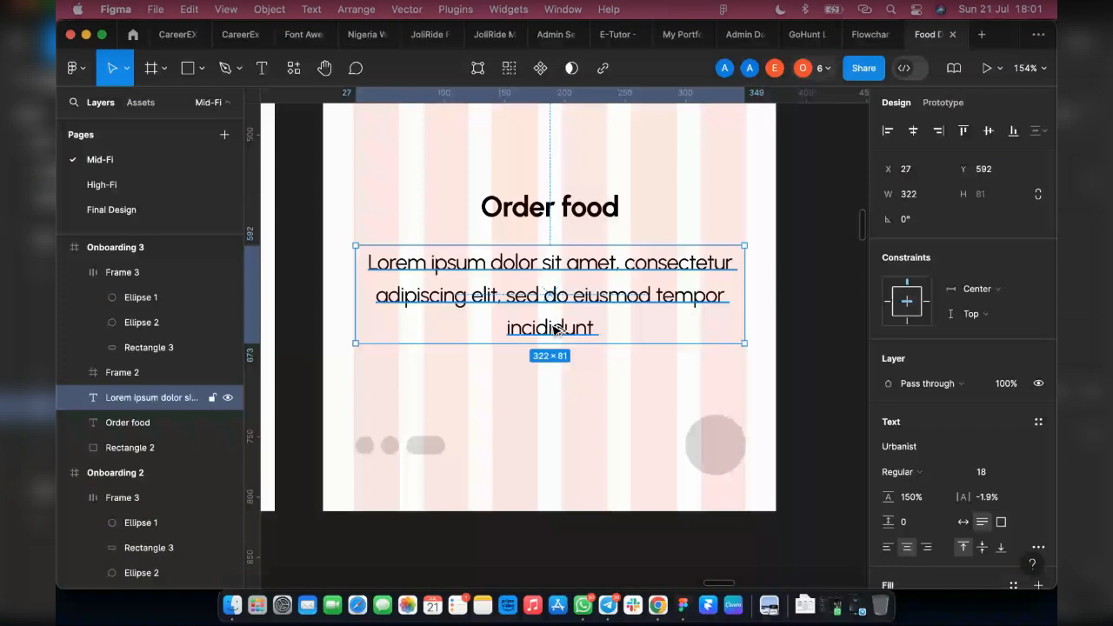
drag(556, 330, 563, 432)
double_click(552, 367)
text(gET)
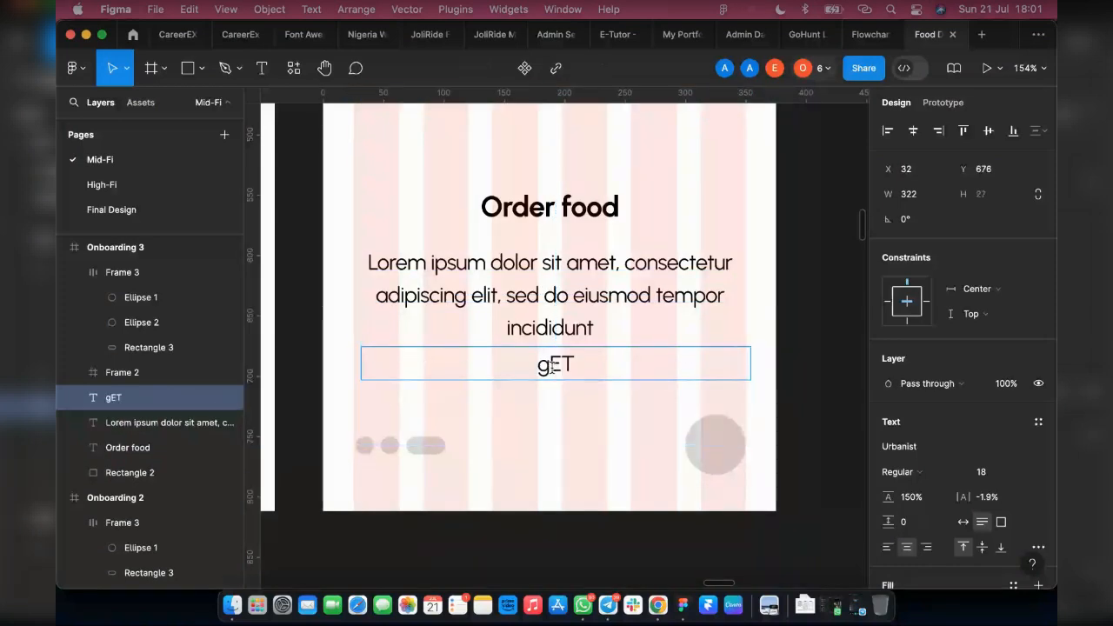
key(BackSpace)
key(BackSpace)
key(BackSpace)
text(Get S)
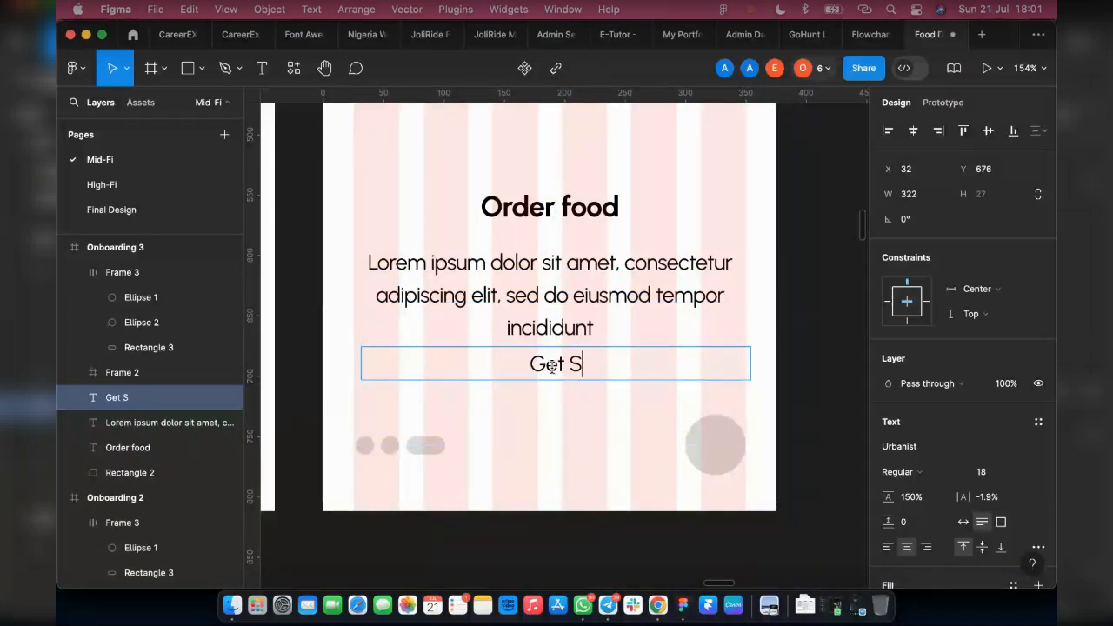
text(tarted)
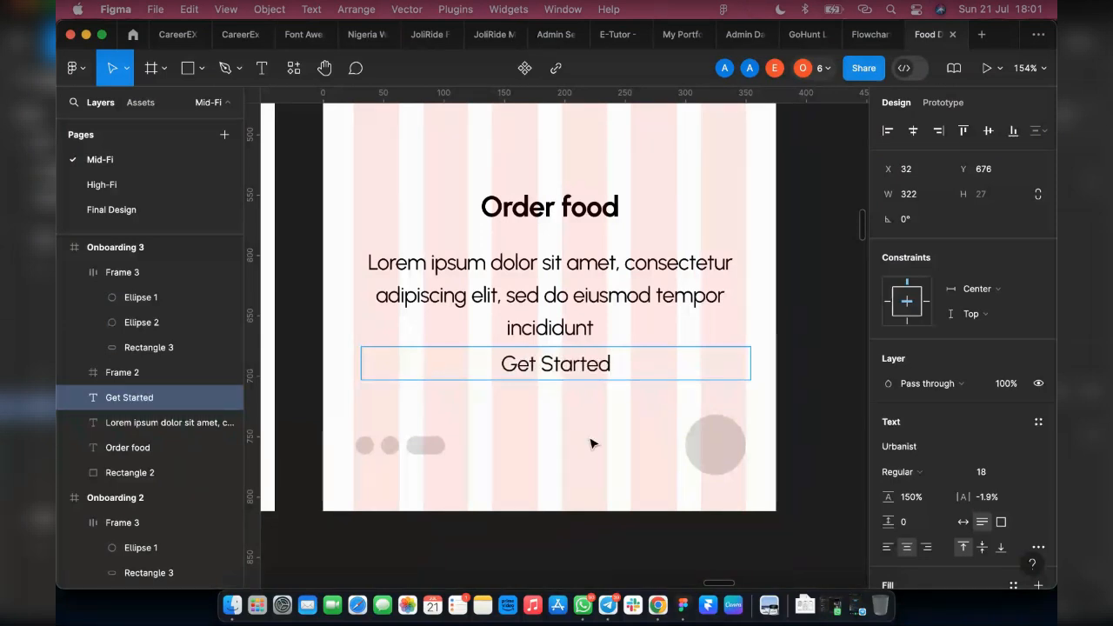
key(Escape)
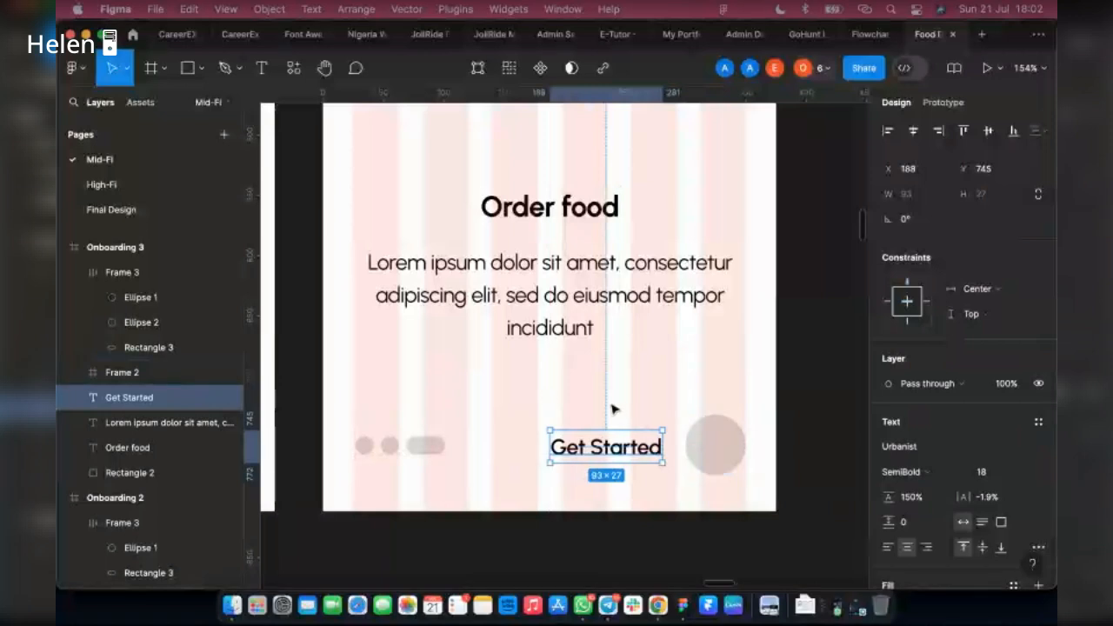
Step: Delete the empty grey circle and wrap "Get Started" in an auto layout frame at the outer column edge, X 235, Y 734
click(731, 473)
key(Delete)
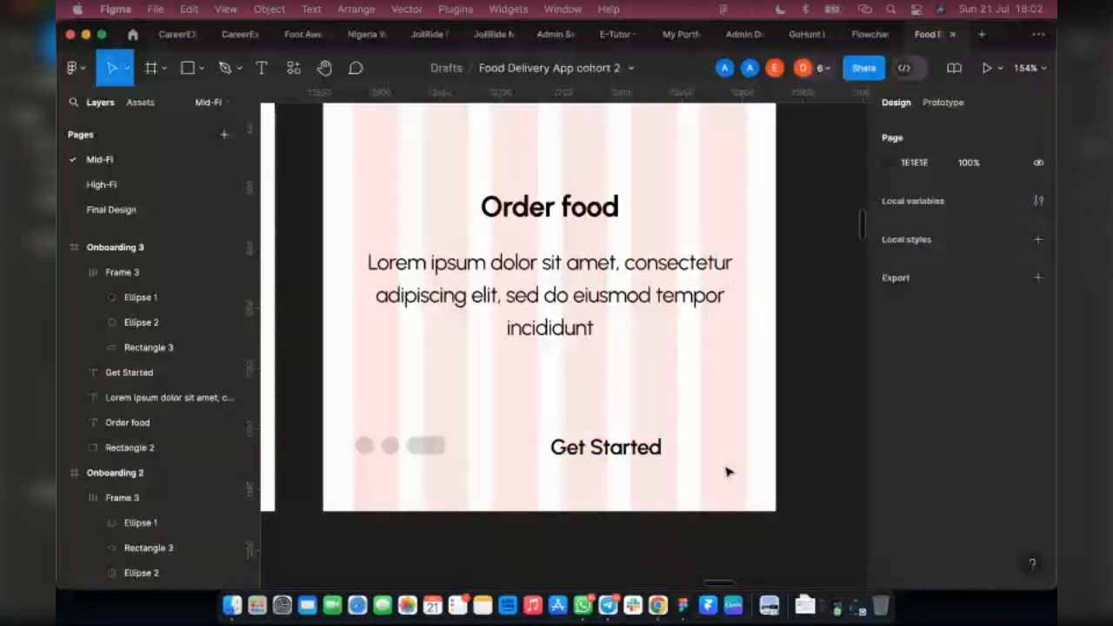
click(567, 462)
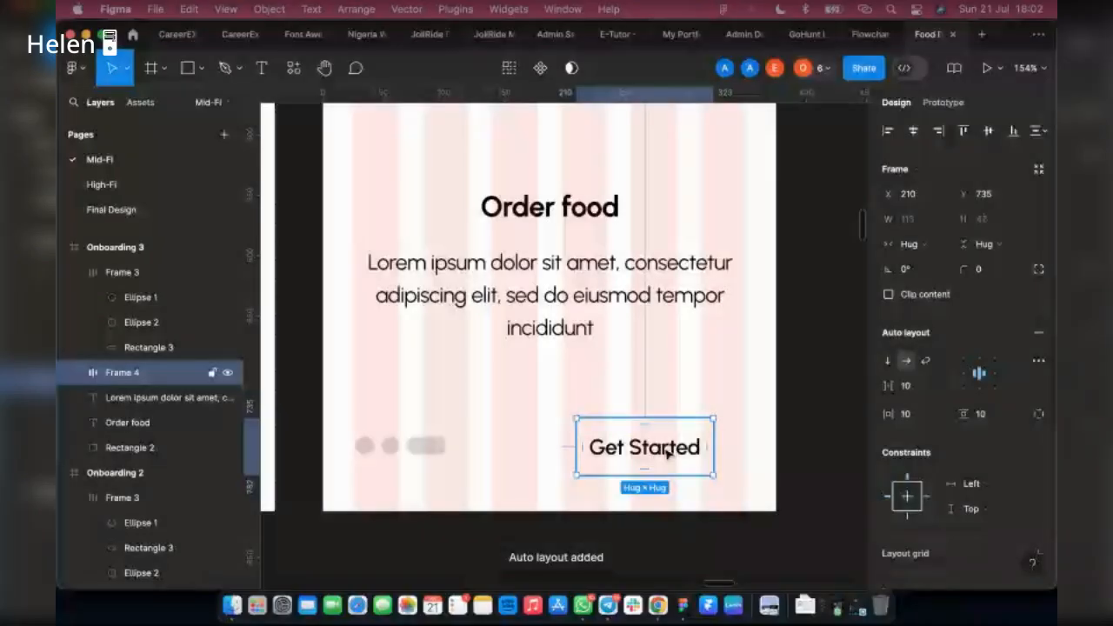
drag(668, 453, 685, 453)
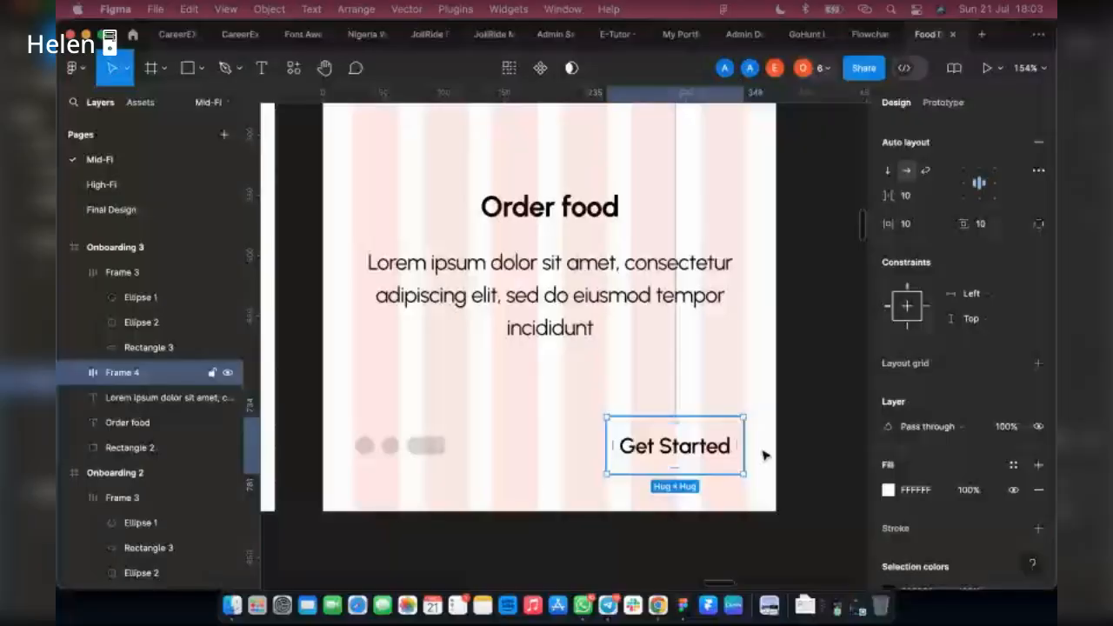
Step: Fill the Get Started button with the grey sampled from the pagination indicators and set its label to white, FFFFFF
click(888, 489)
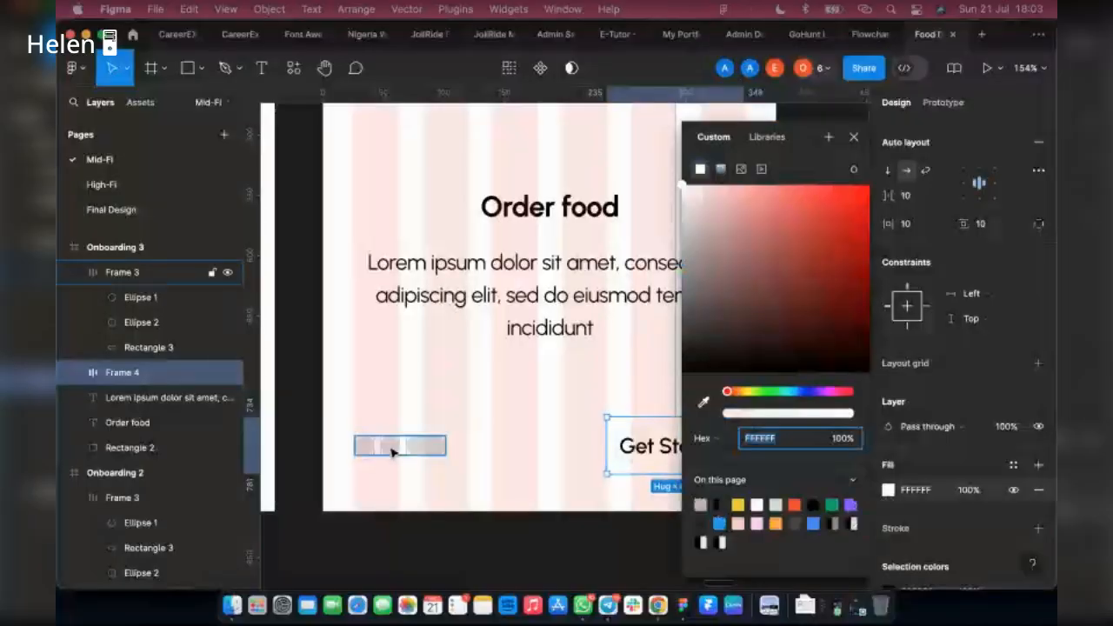
click(703, 401)
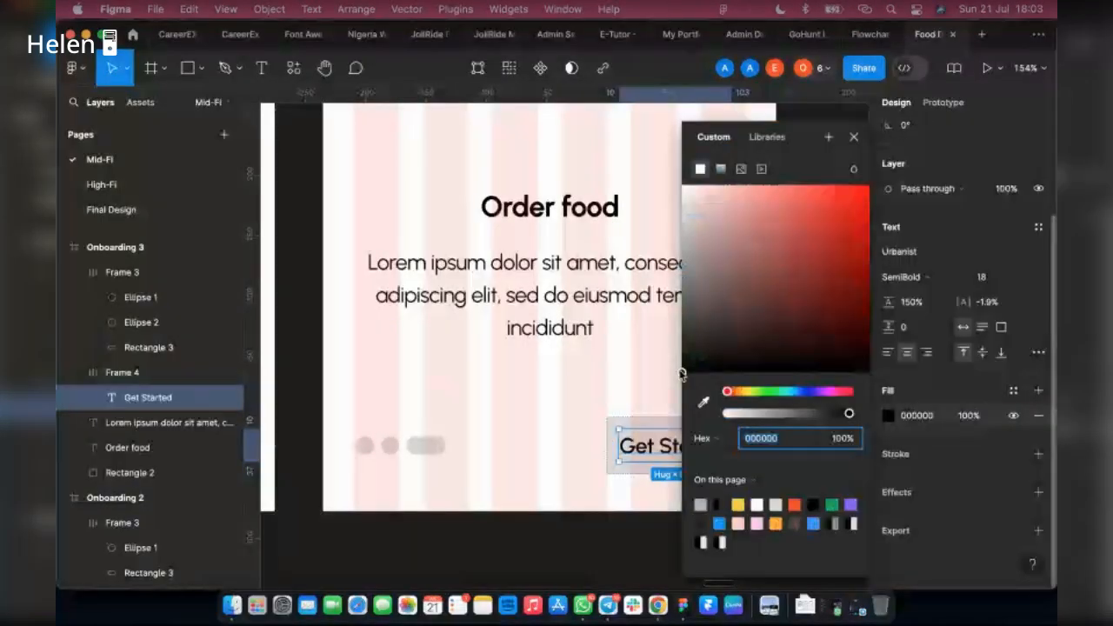
text(FFFFFF)
key(Return)
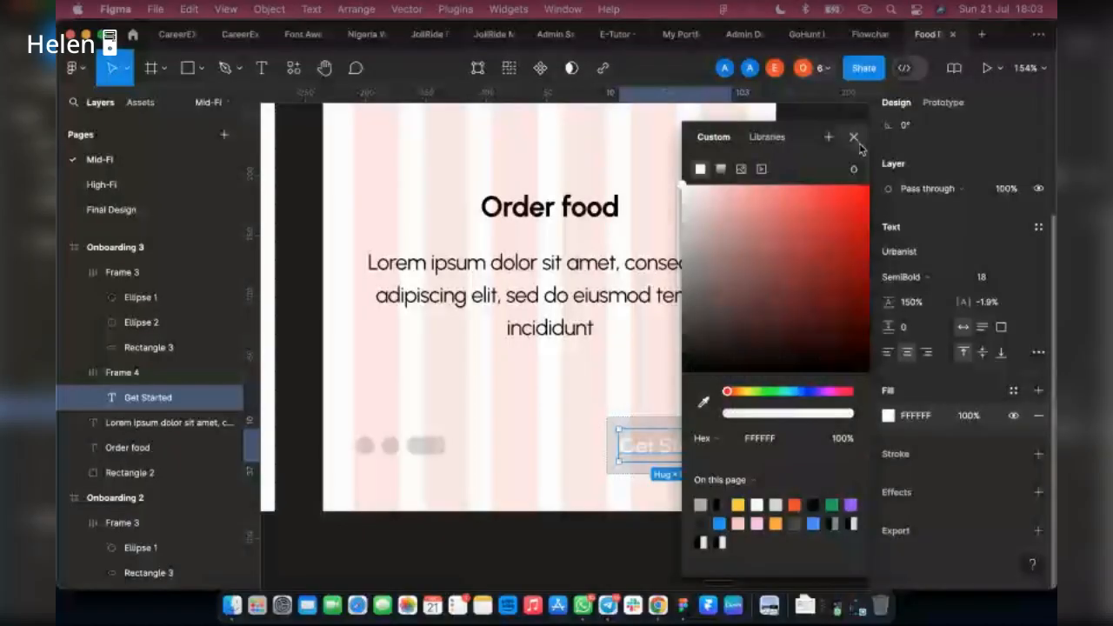
Step: Hide Onboarding 3's layout grid and set the Get Started label's colour to black, 000000
key(Escape)
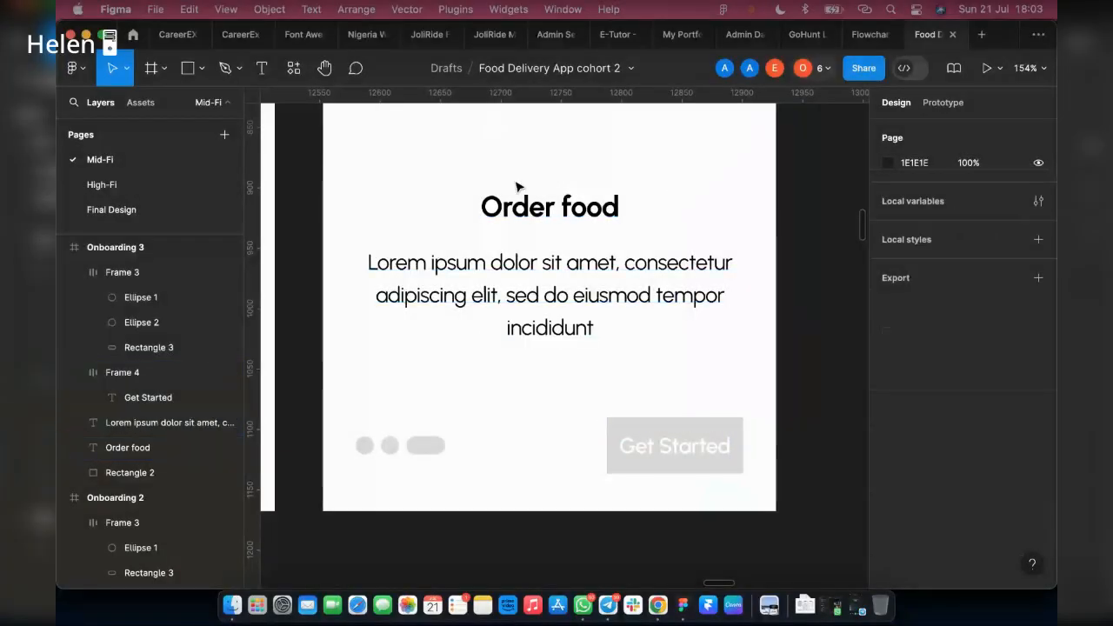
click(669, 444)
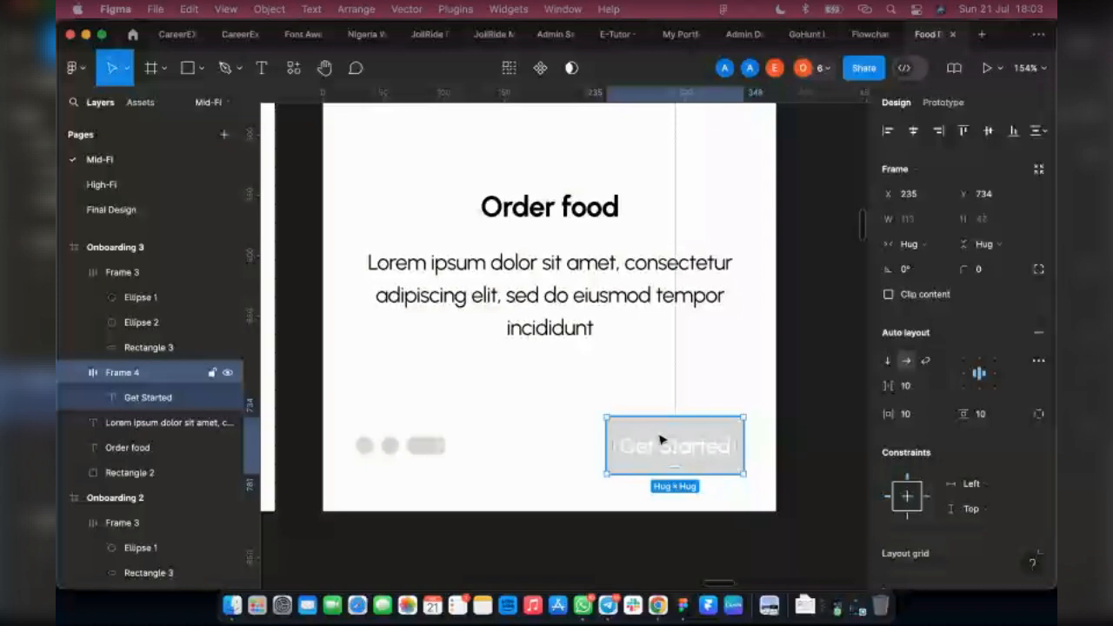
key(Return)
key(Return)
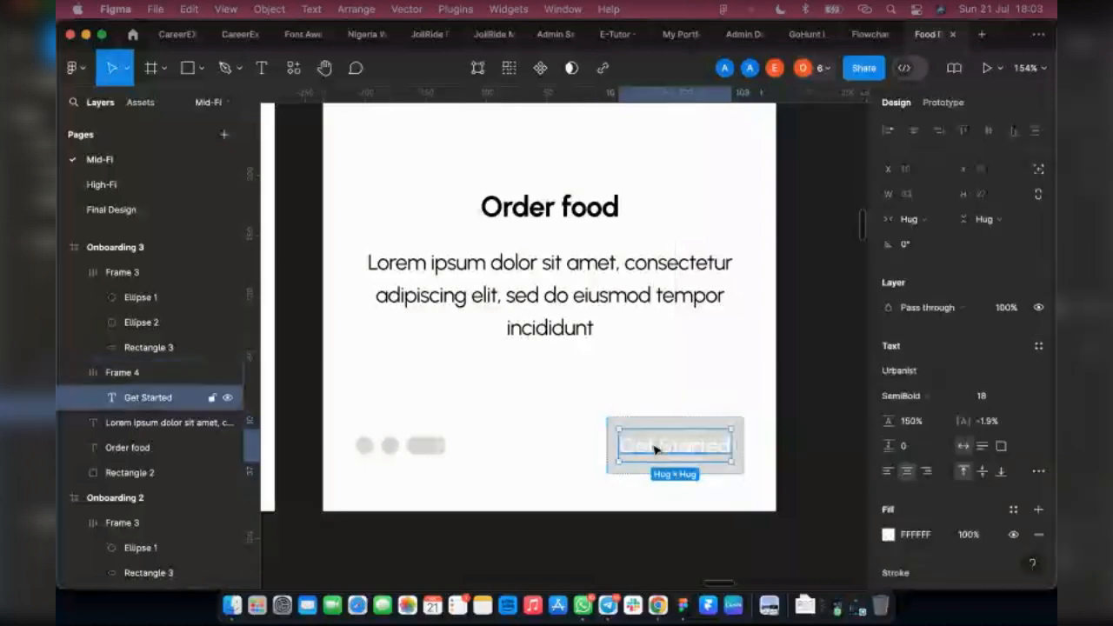
click(888, 534)
click(695, 244)
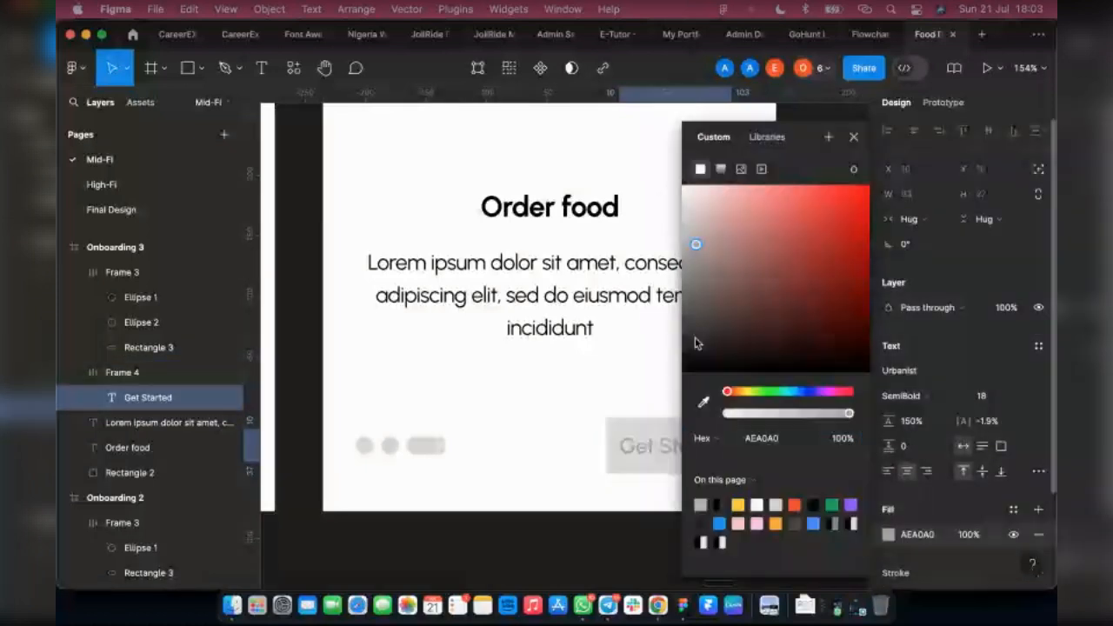
drag(696, 344, 682, 374)
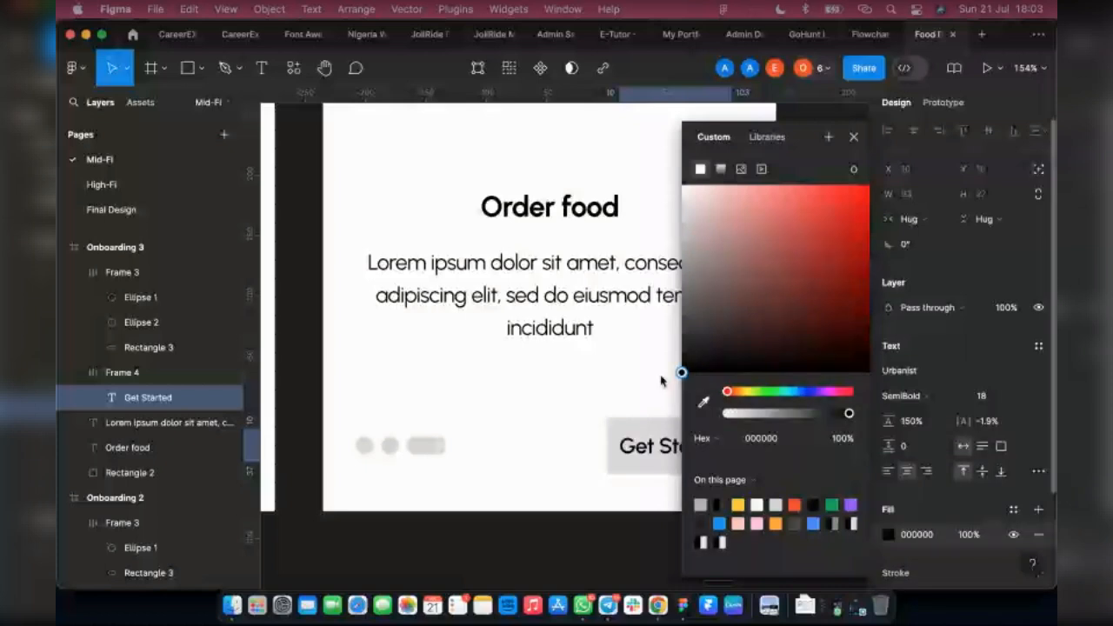
click(855, 137)
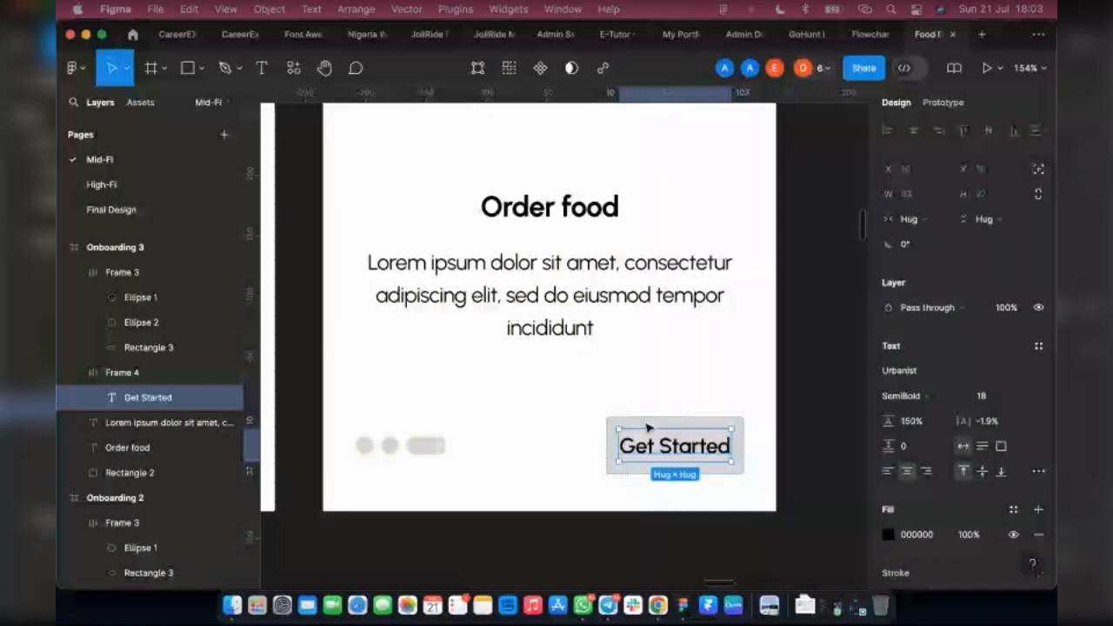
Step: Round the Get Started button's corners with a radius of 10
click(742, 434)
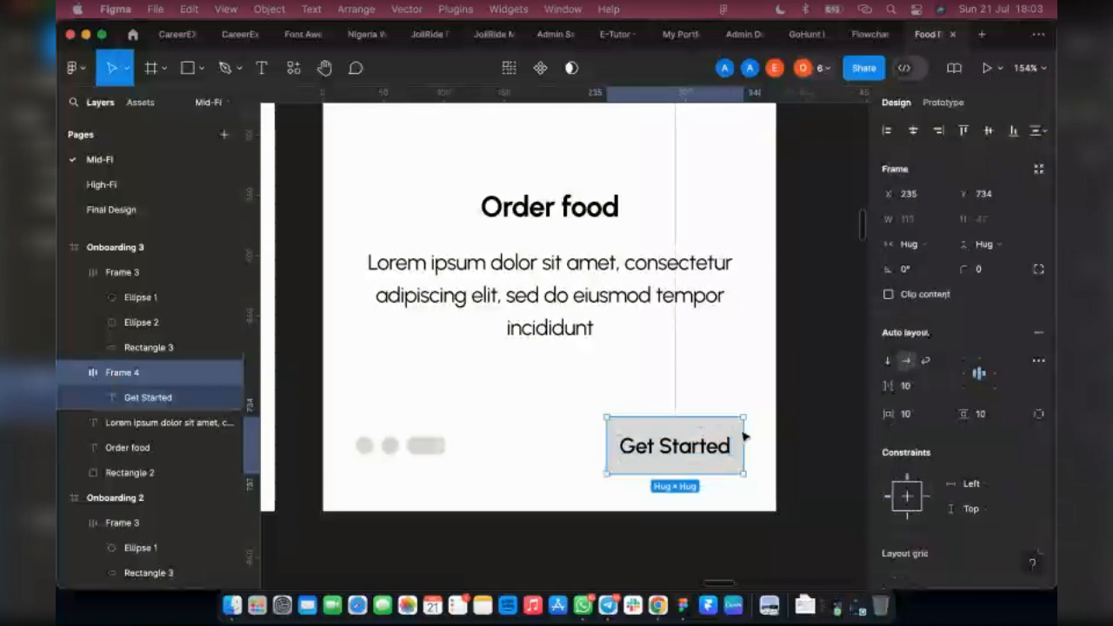
scroll(620, 445, up, 3)
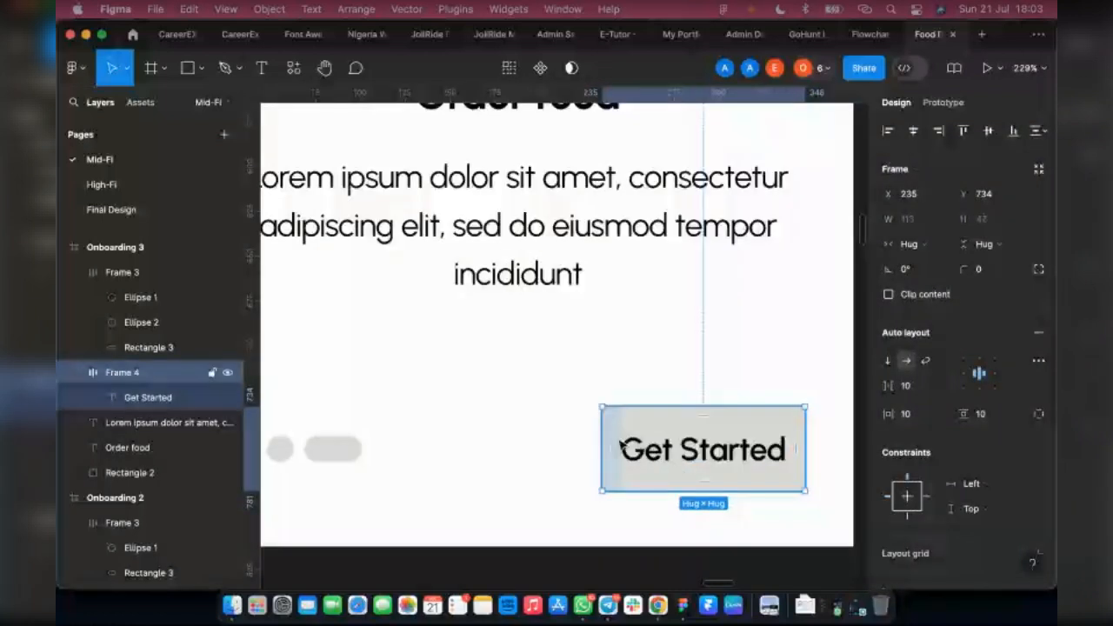
scroll(619, 446, up, 5)
scroll(550, 348, down, 3)
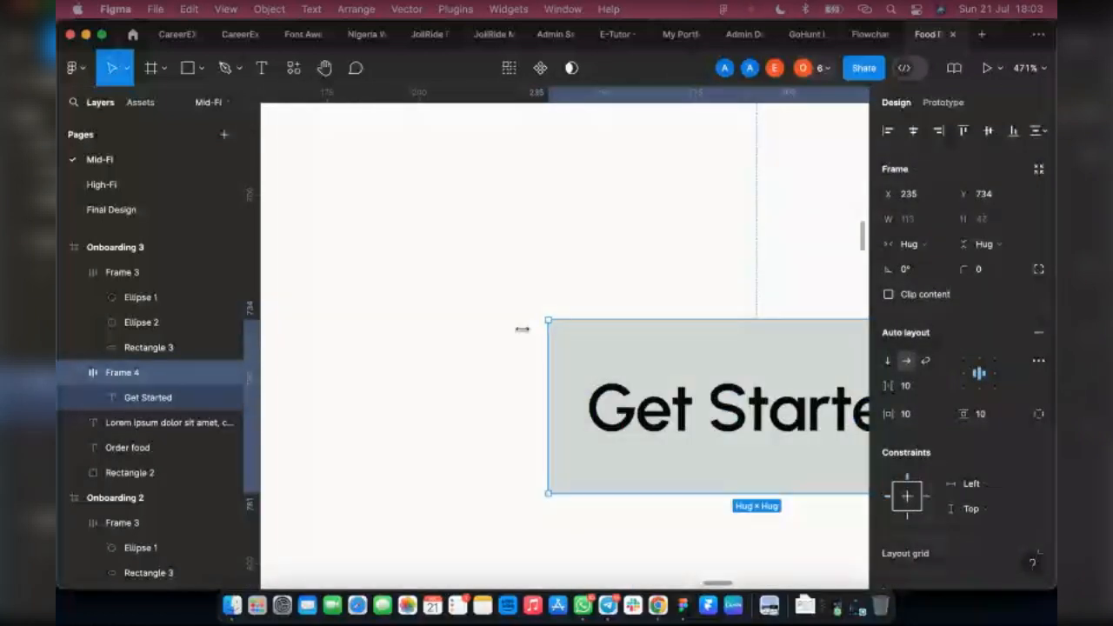
click(522, 329)
scroll(556, 342, up, 5)
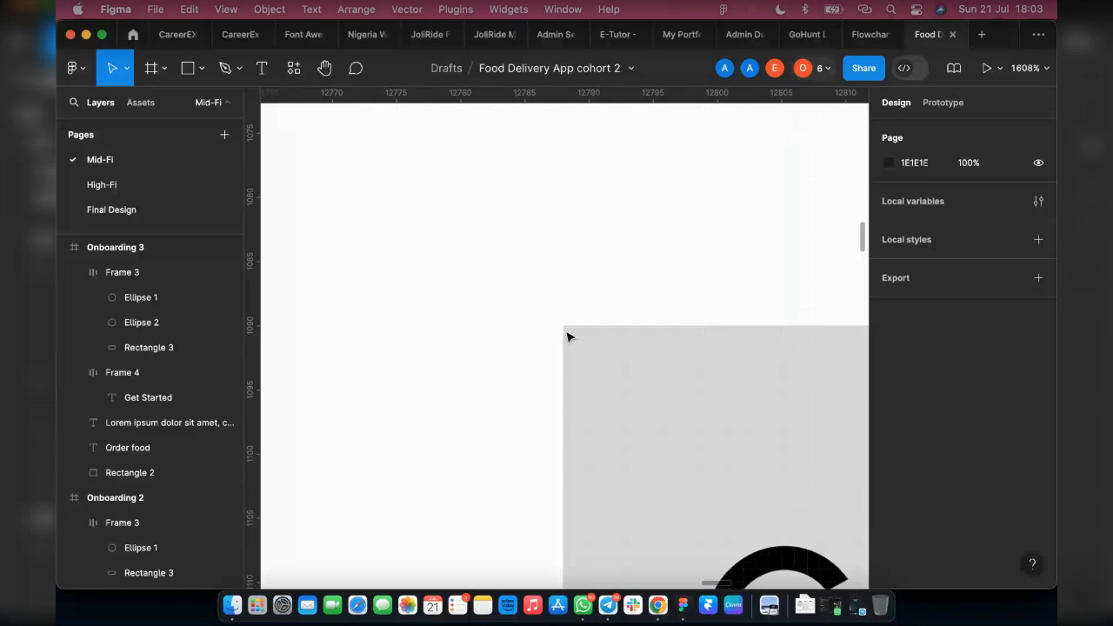
scroll(567, 338, down, 4)
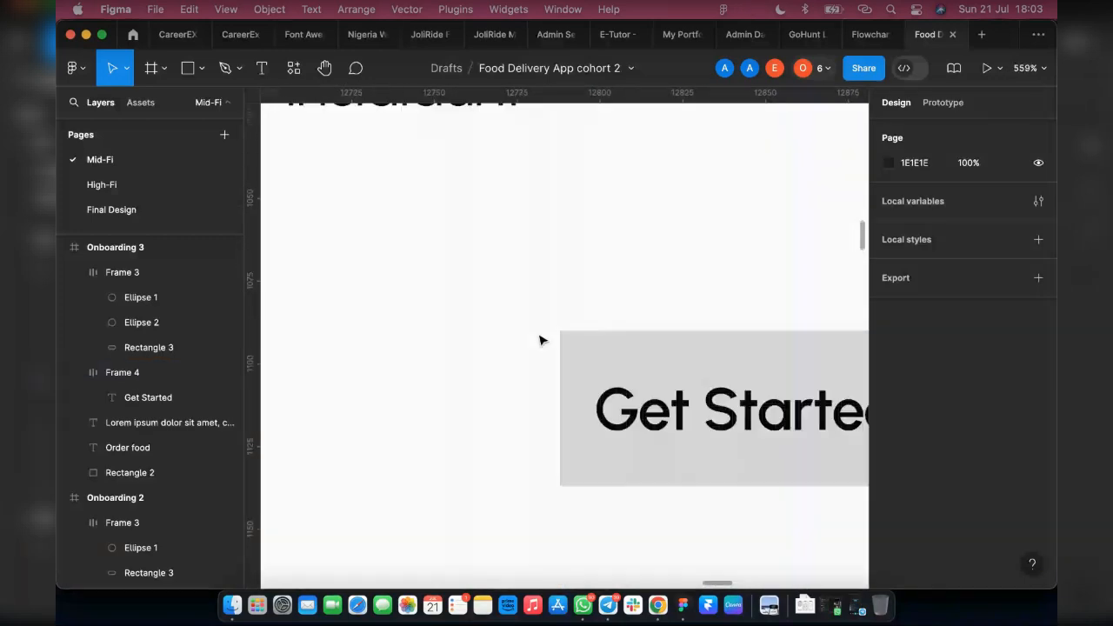
scroll(544, 335, down, 2)
click(605, 350)
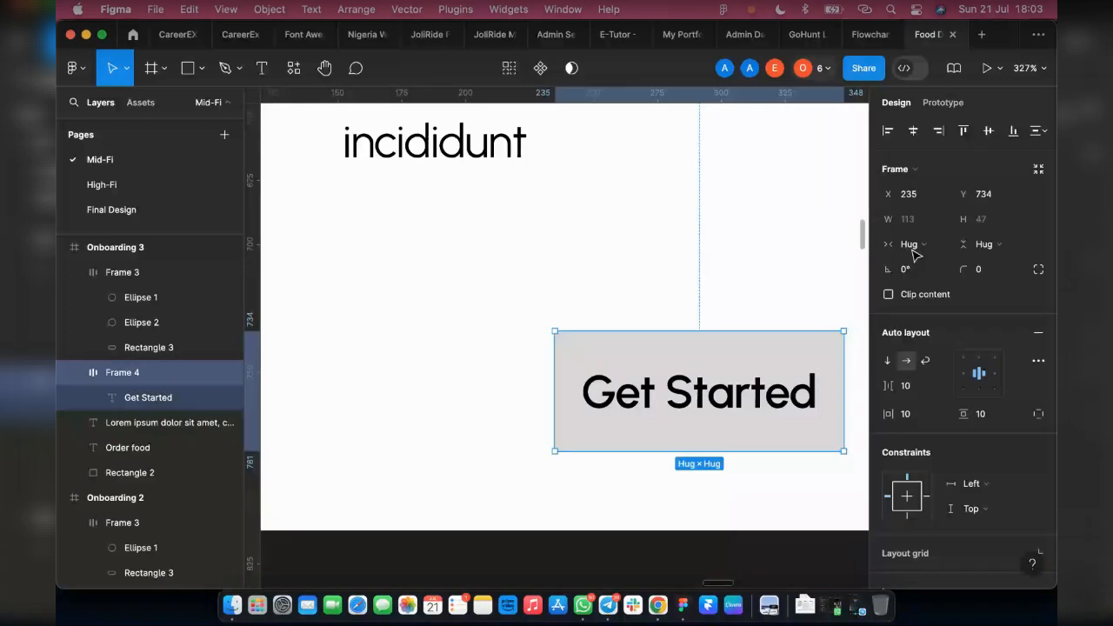
click(982, 269)
text(10)
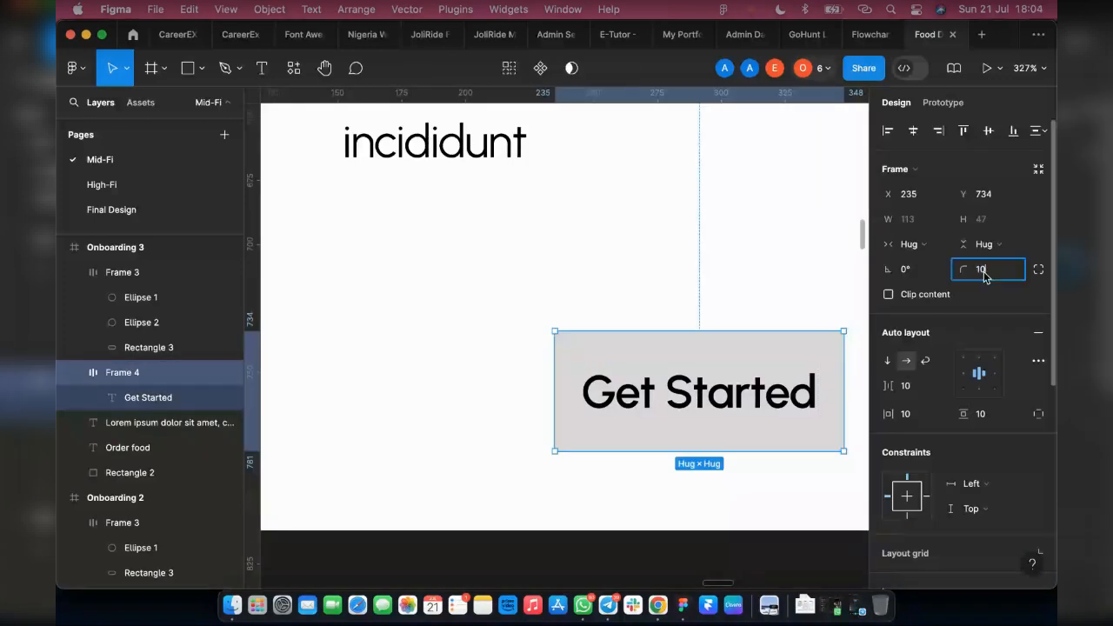
key(Return)
click(525, 372)
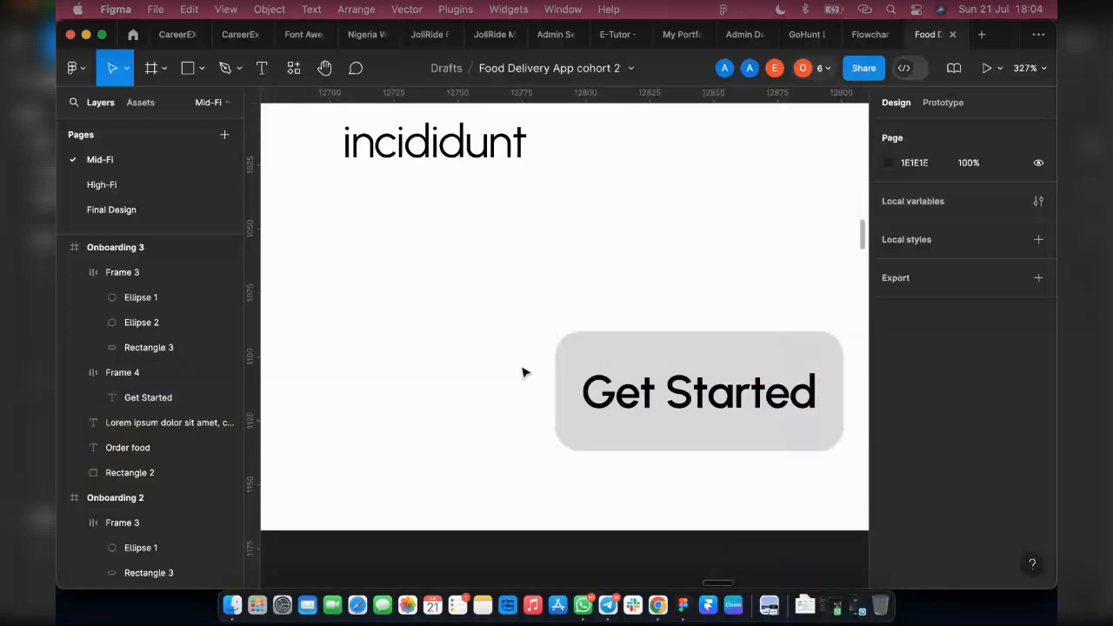
Step: Duplicate the Onboarding 3 frame to create a fourth screen beside it
scroll(524, 372, down, 5)
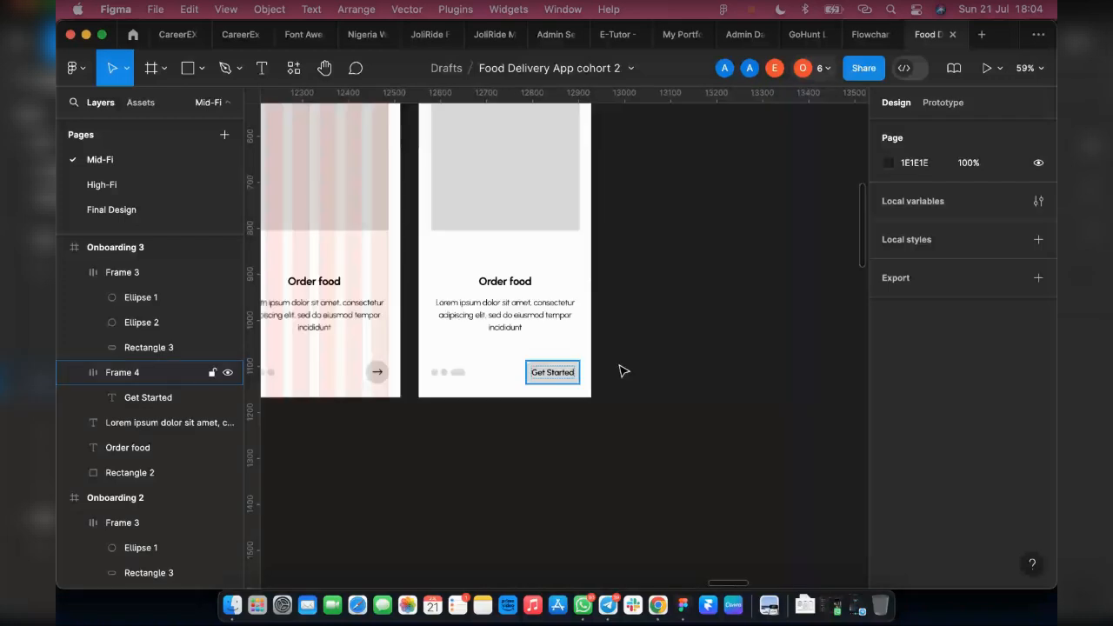
scroll(623, 372, down, 2)
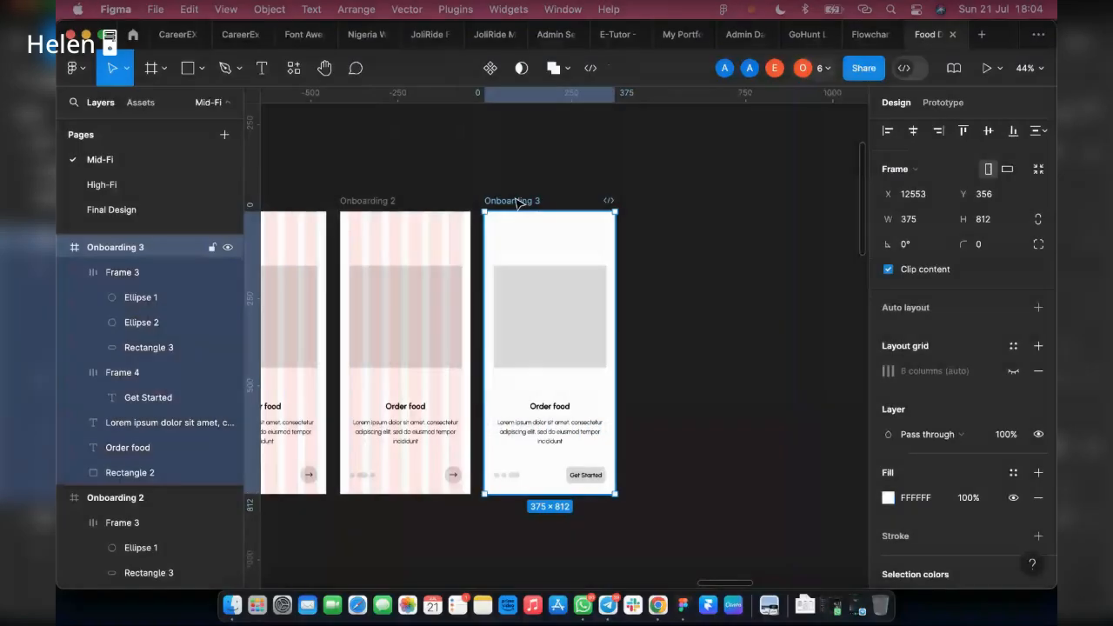
key(super+d)
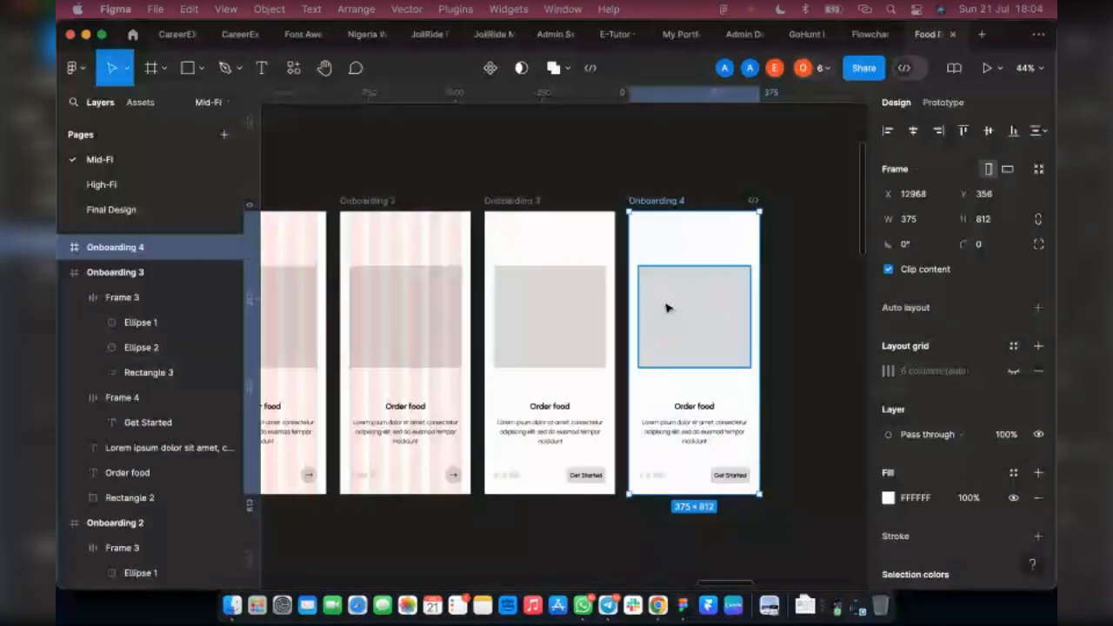
Step: Change the heading on the Onboarding 4 screen to "Welcome"
click(696, 435)
ctrl+scroll(702, 435, up, 3)
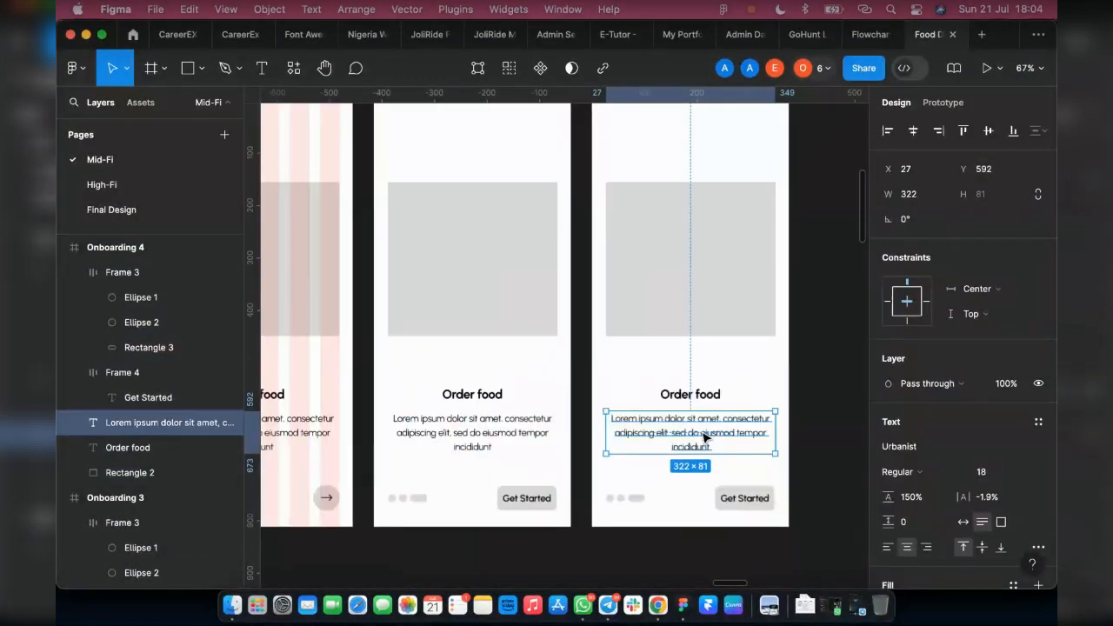
double_click(692, 394)
text(W)
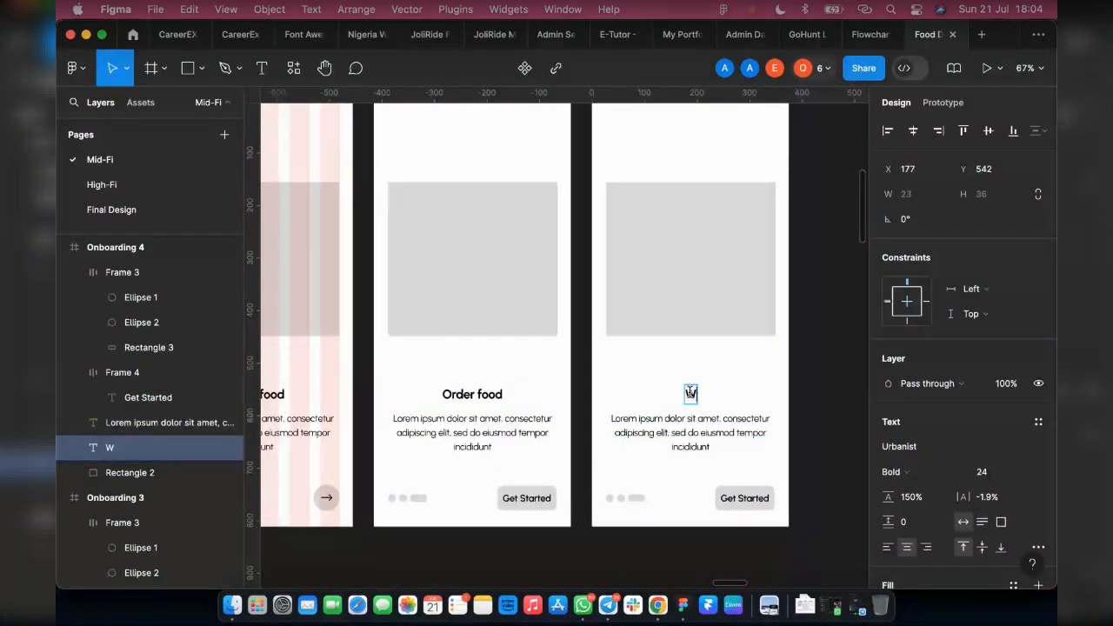
text(elcome)
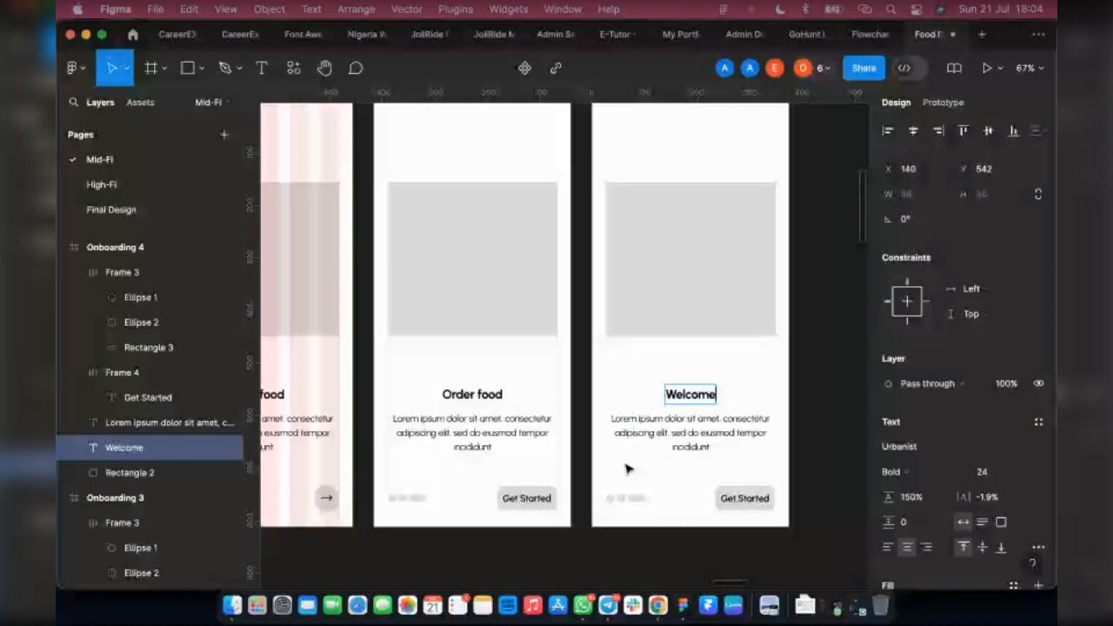
key(Escape)
Step: Delete the pagination indicators from the Onboarding 4 screen
click(635, 502)
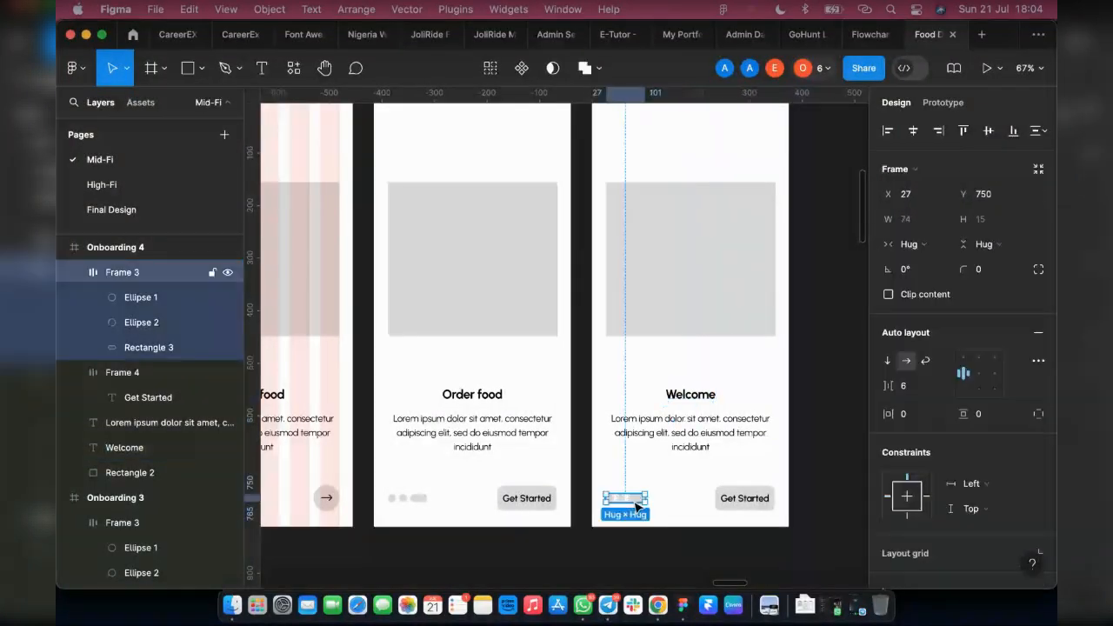
key(Delete)
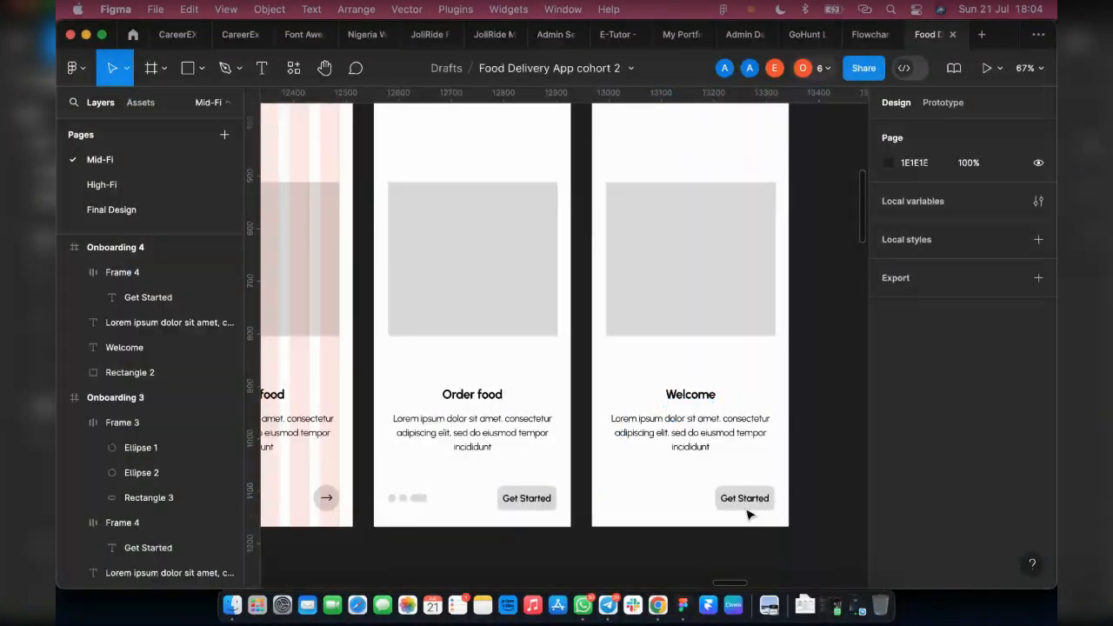
double_click(745, 499)
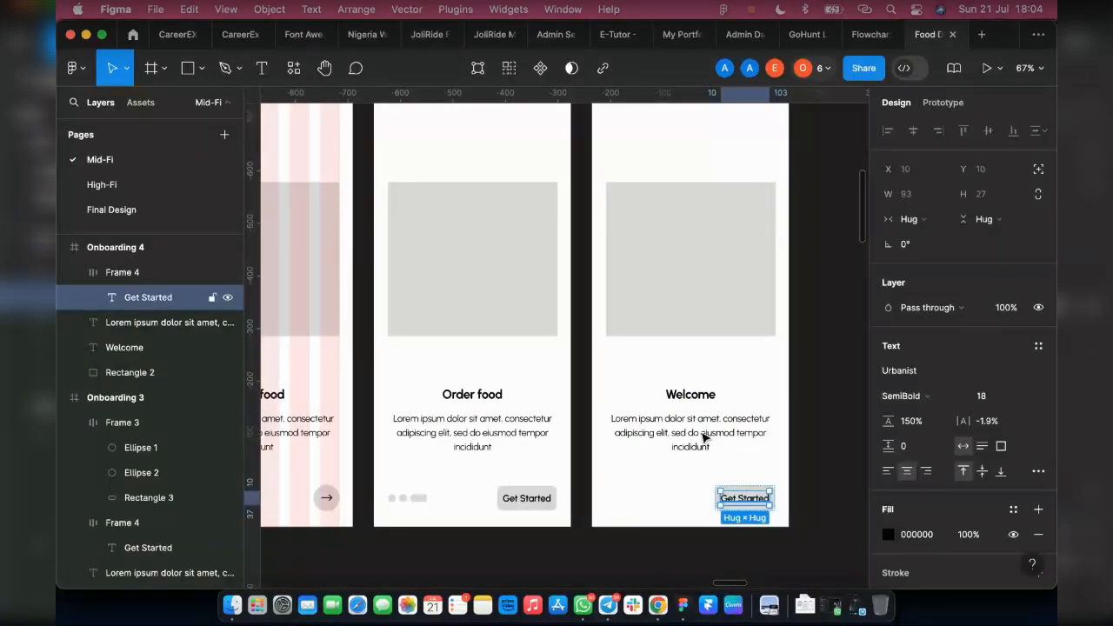
key(Escape)
Step: Shorten Onboarding 4's image placeholder to about 323 × 251 and move the Welcome heading and paragraph up by about 37 px
click(693, 313)
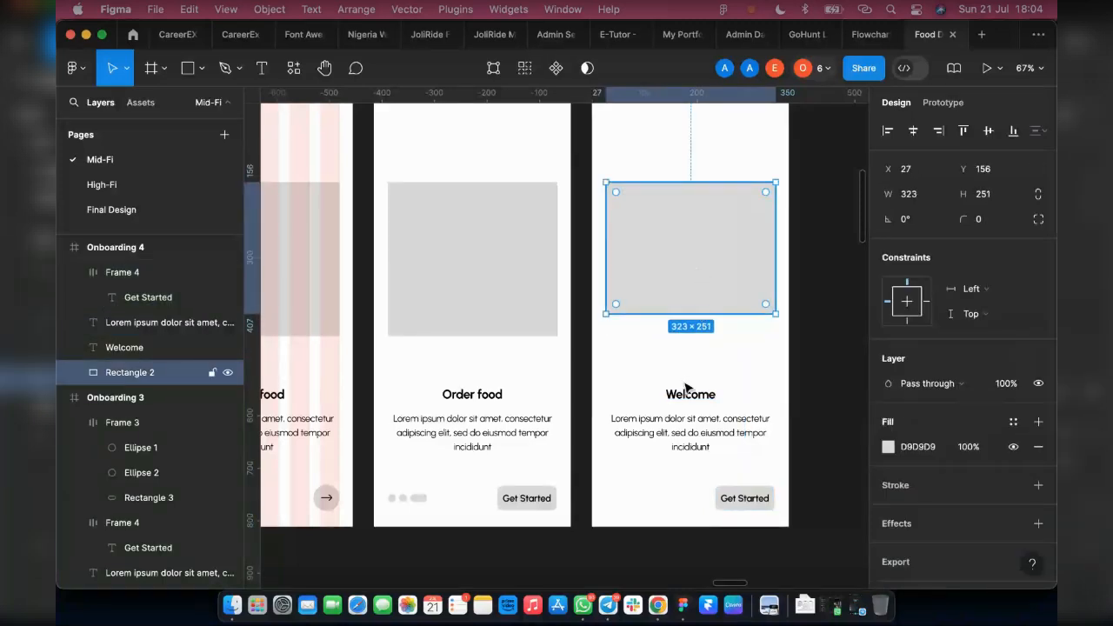
click(606, 361)
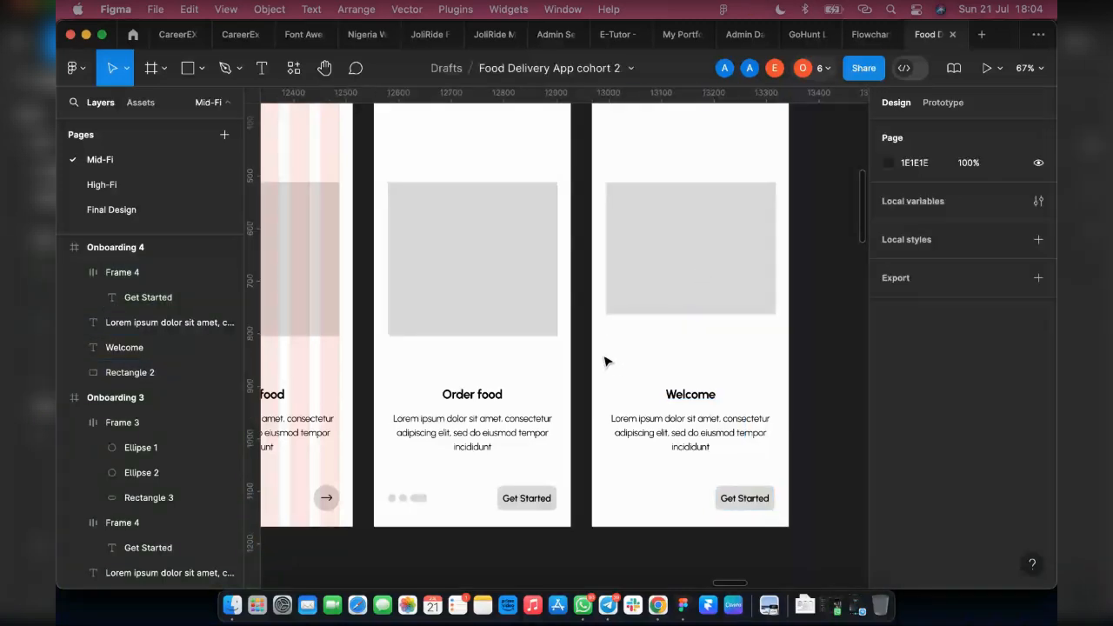
drag(604, 356, 747, 472)
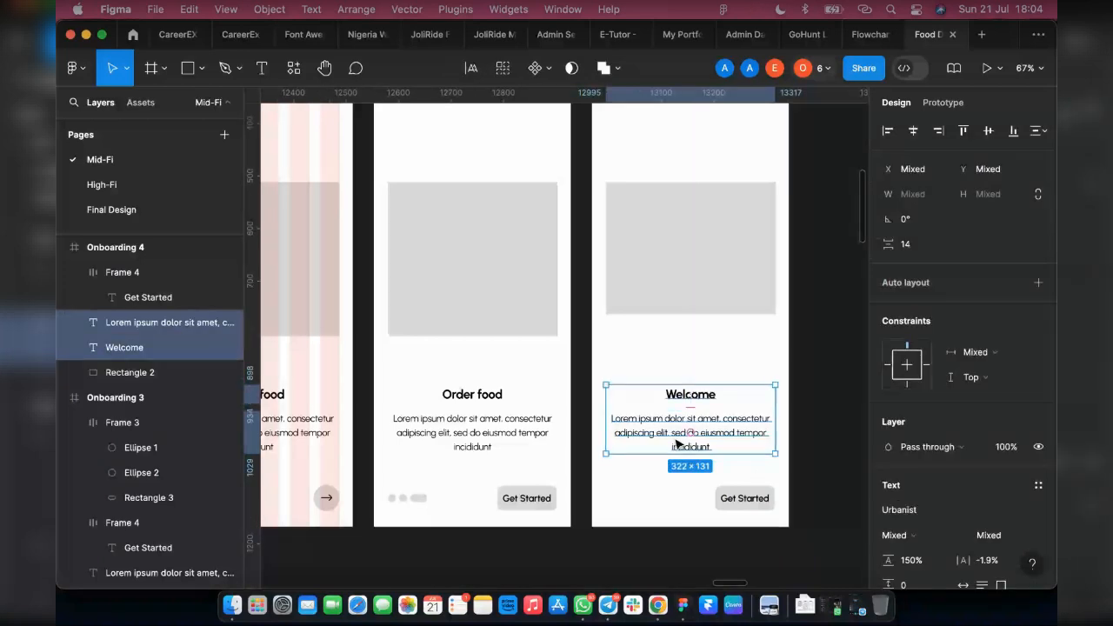
drag(677, 443, 675, 423)
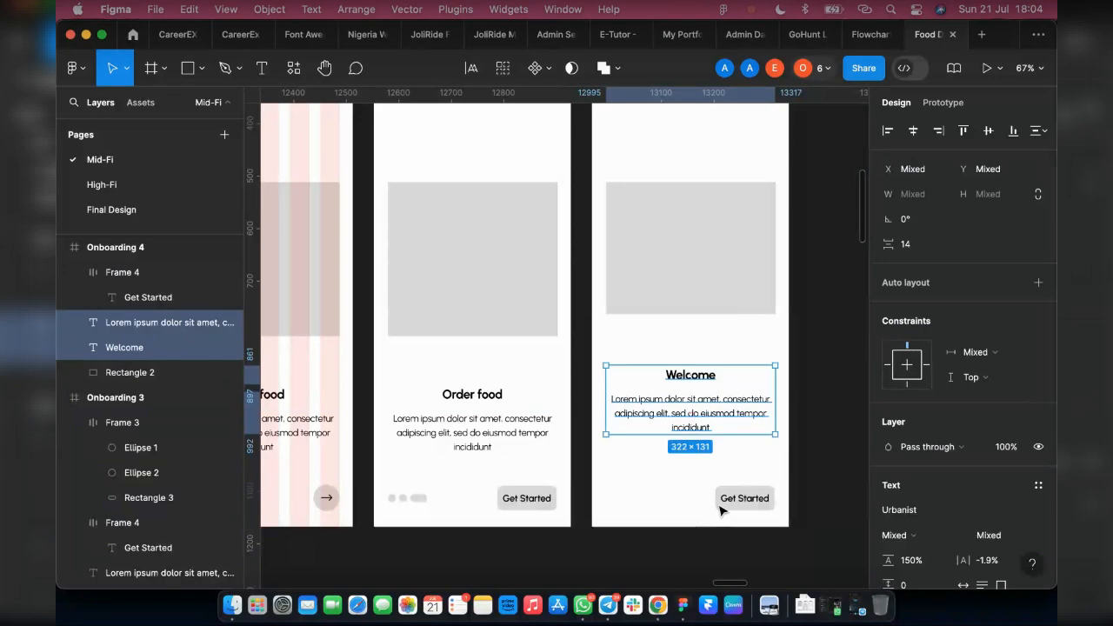
Step: Widen Onboarding 4's Get Started button to 323 px, aligning its left edge with the first grid column at X 25
click(715, 502)
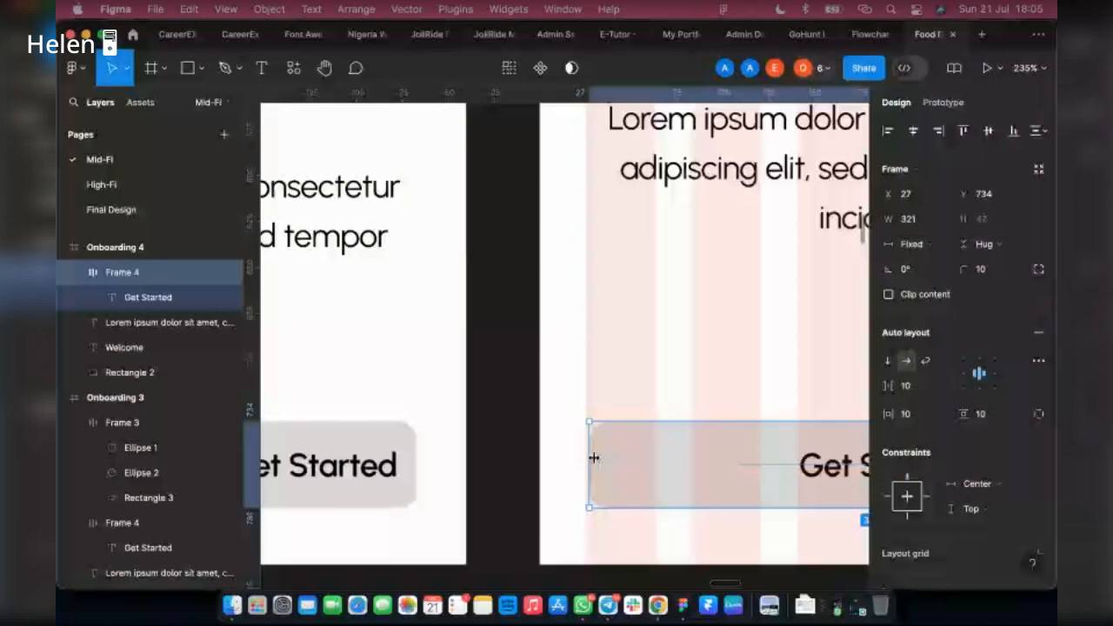
drag(594, 457, 587, 458)
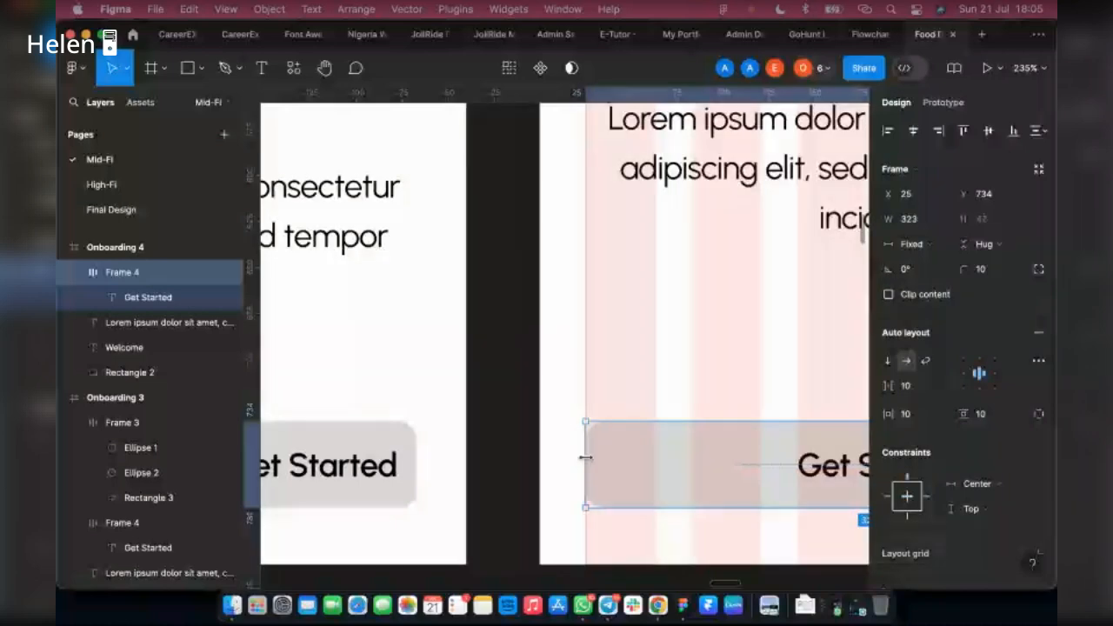
scroll(635, 470, right, 3)
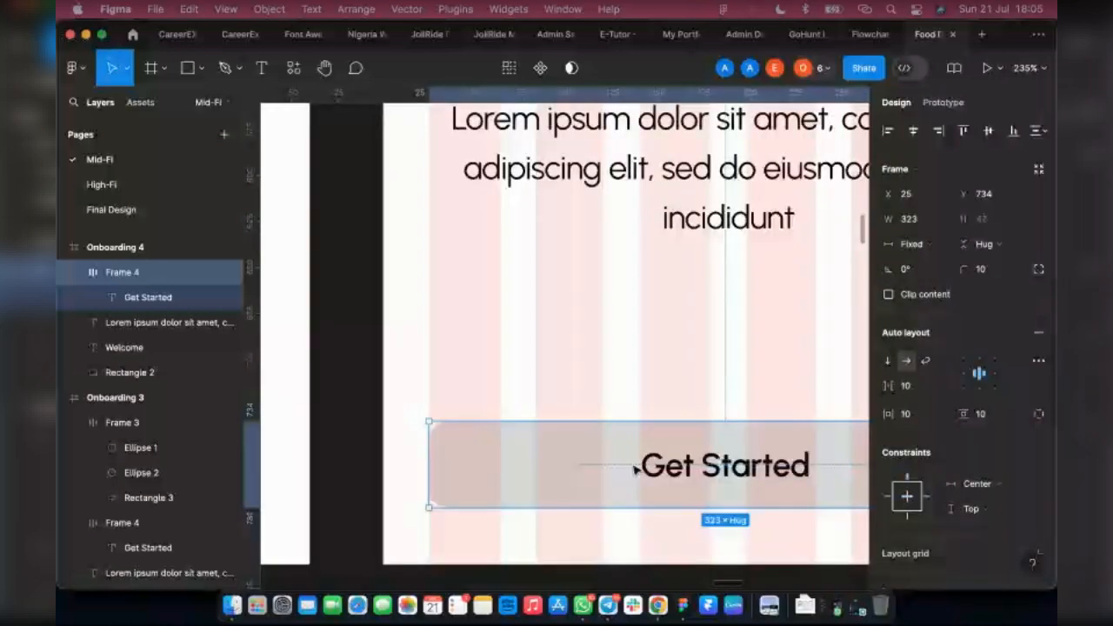
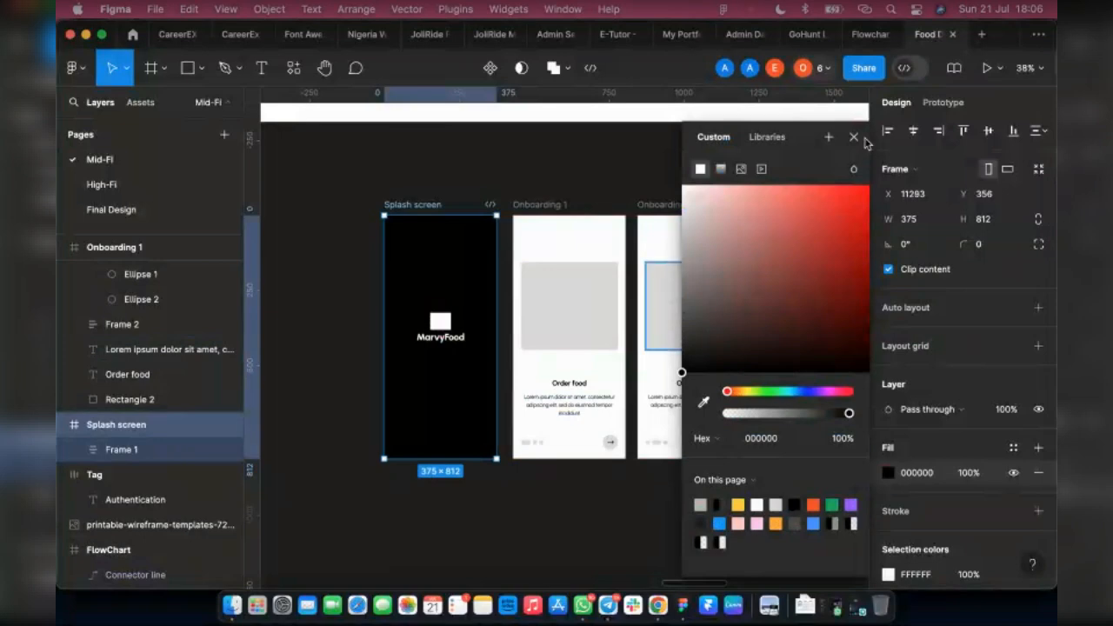
Step: Set the Mid-Fi page's background to a lighter dark grey, 4C4A4A
key(Escape)
click(793, 171)
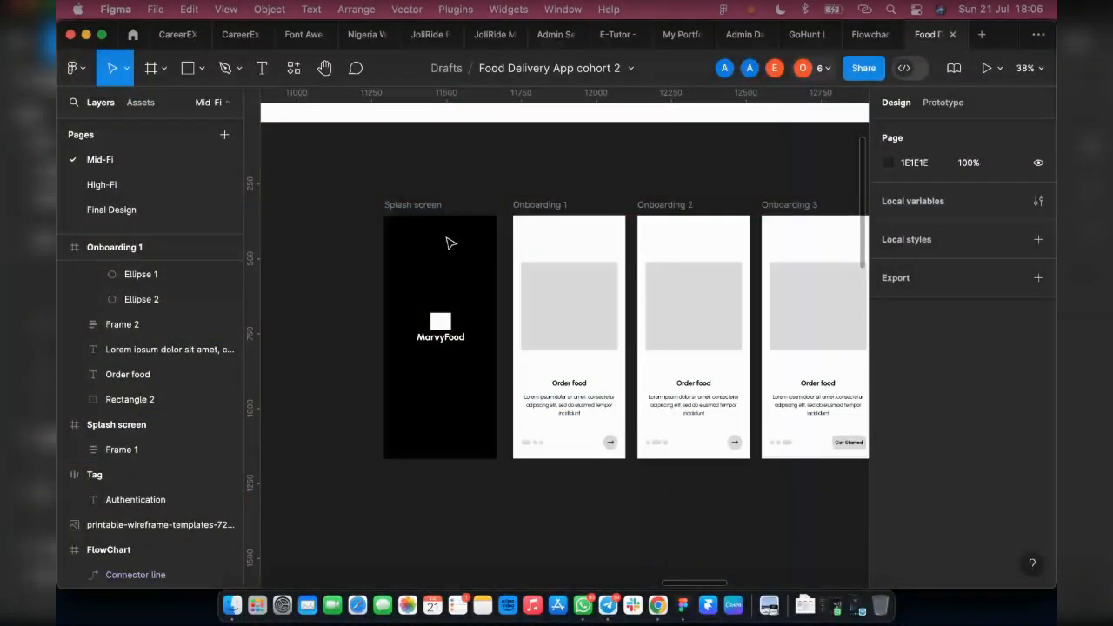
scroll(463, 344, down, 2)
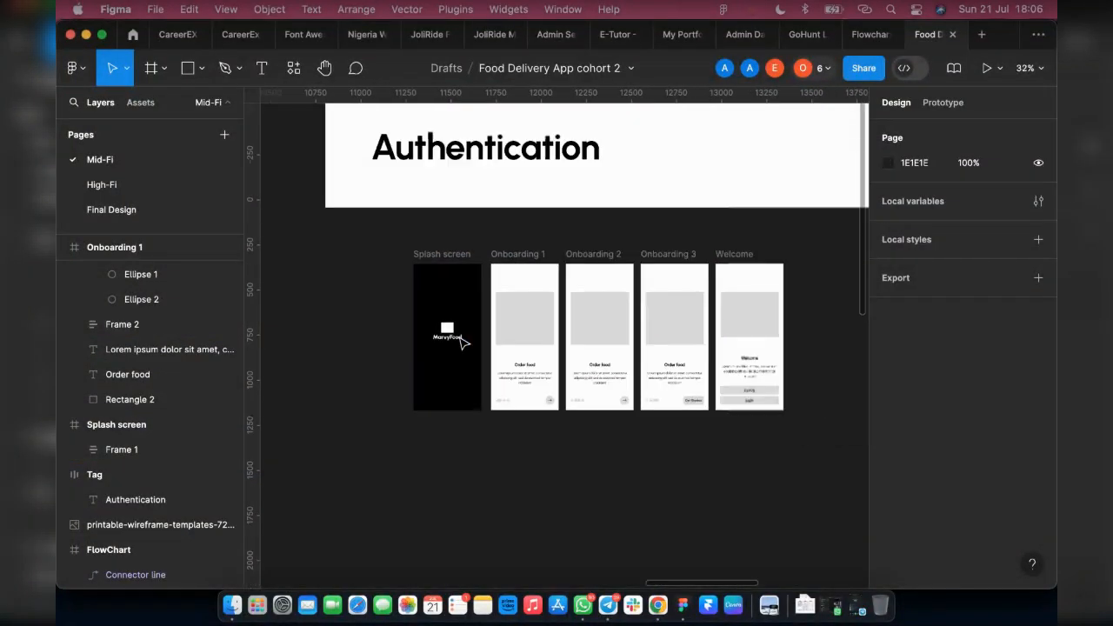
scroll(463, 344, down, 4)
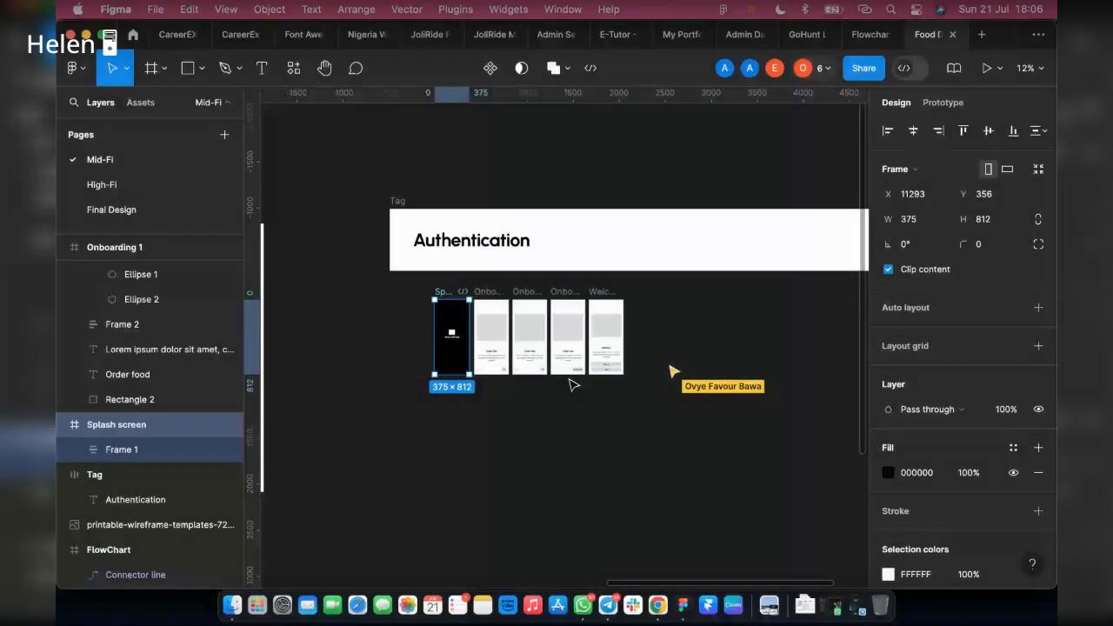
key(Escape)
click(889, 163)
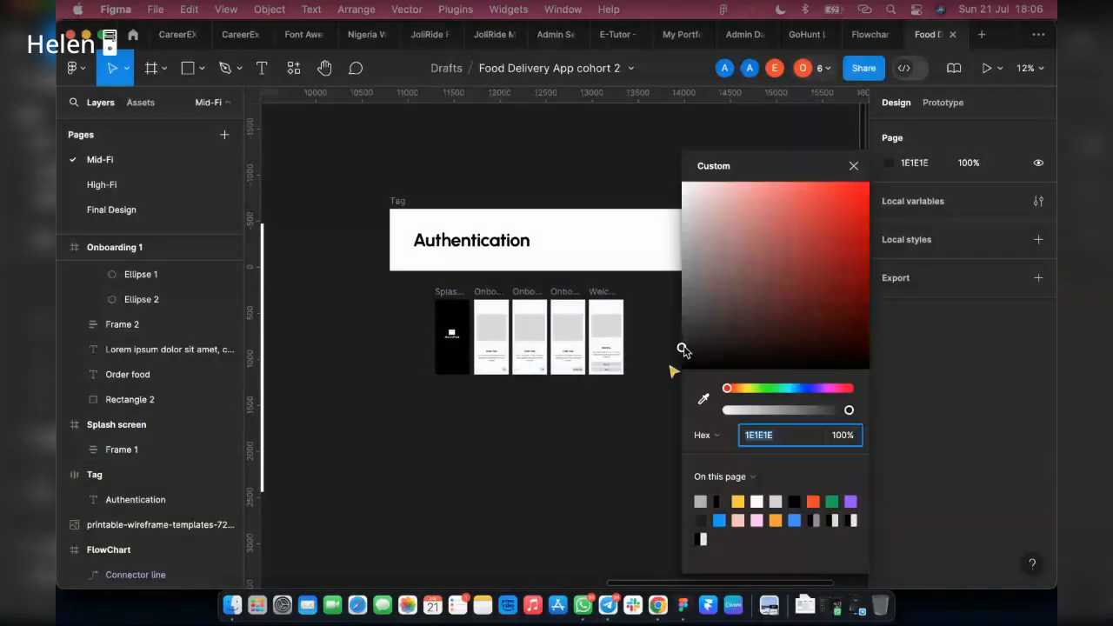
drag(682, 348, 686, 314)
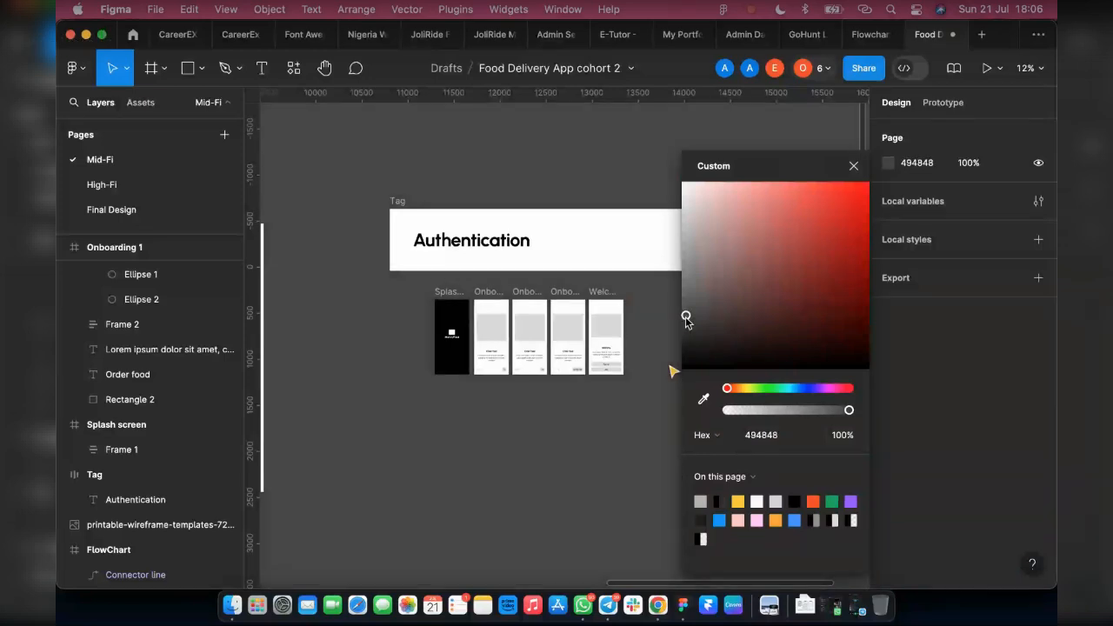
click(854, 167)
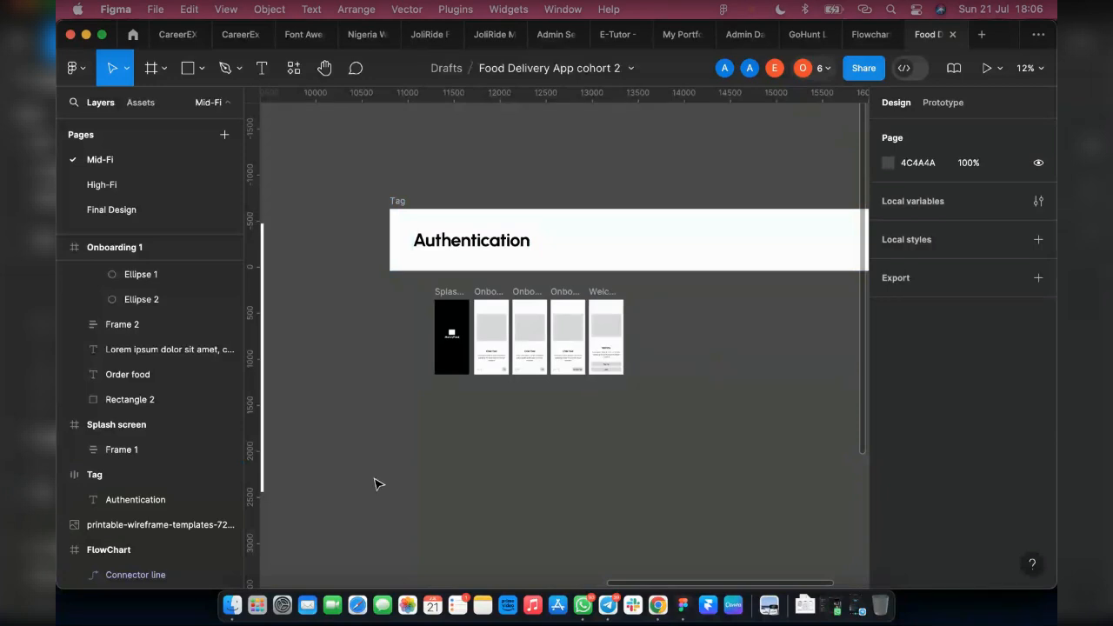
Step: Examine the row of Authentication screens, from Splash screen to Welcome, against the new page background
scroll(378, 472, up, 5)
scroll(506, 471, right, 5)
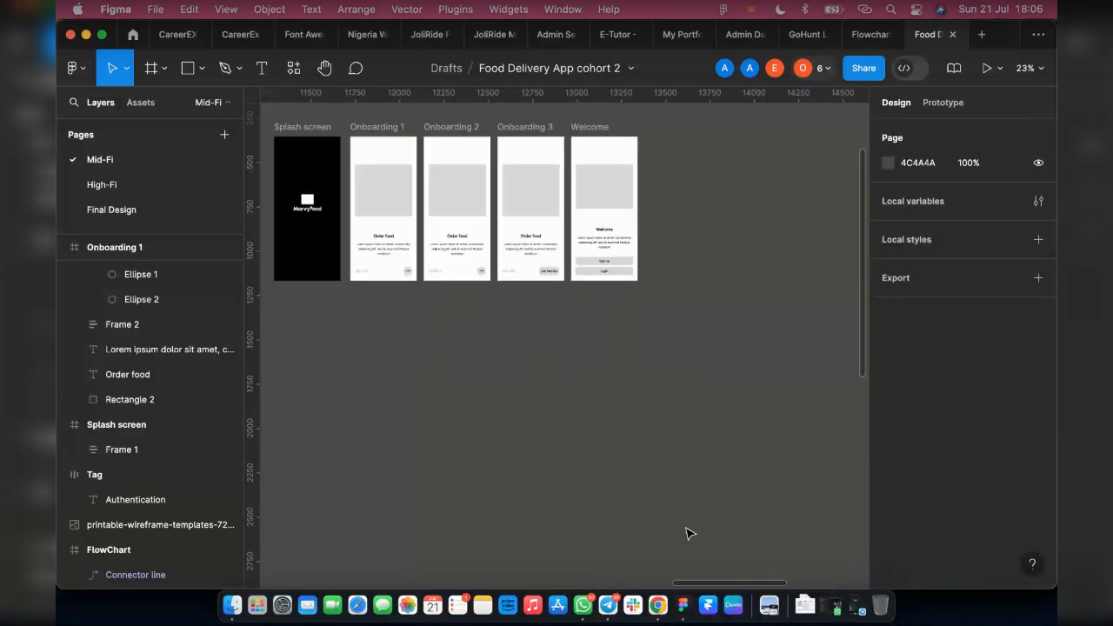
scroll(679, 435, up, 3)
scroll(479, 422, down, 6)
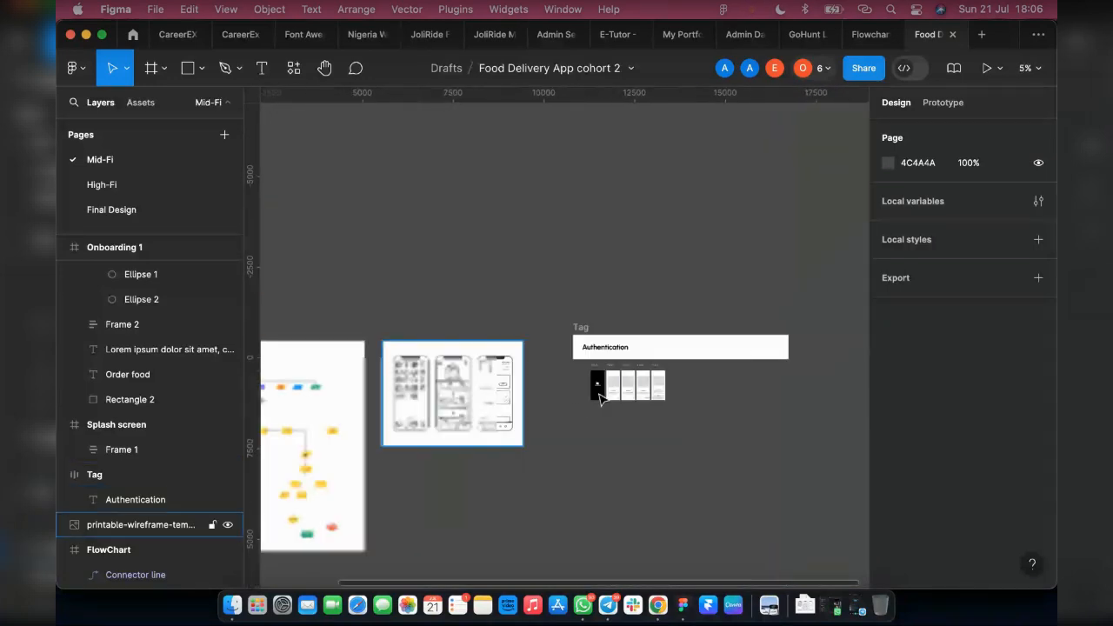
scroll(599, 398, up, 5)
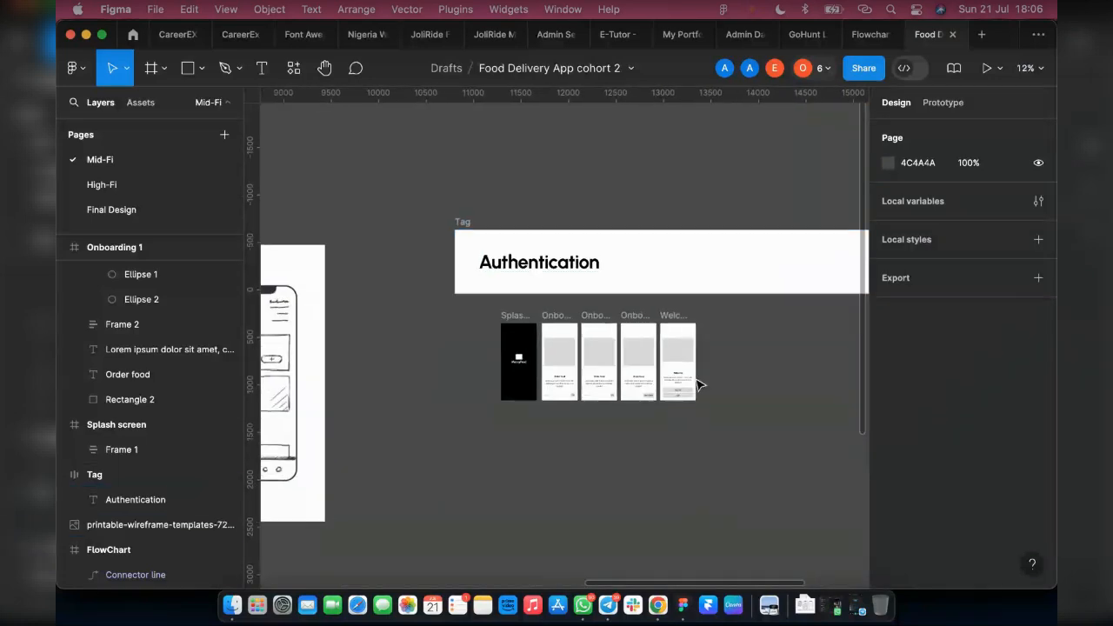
scroll(701, 386, up, 4)
scroll(708, 303, up, 2)
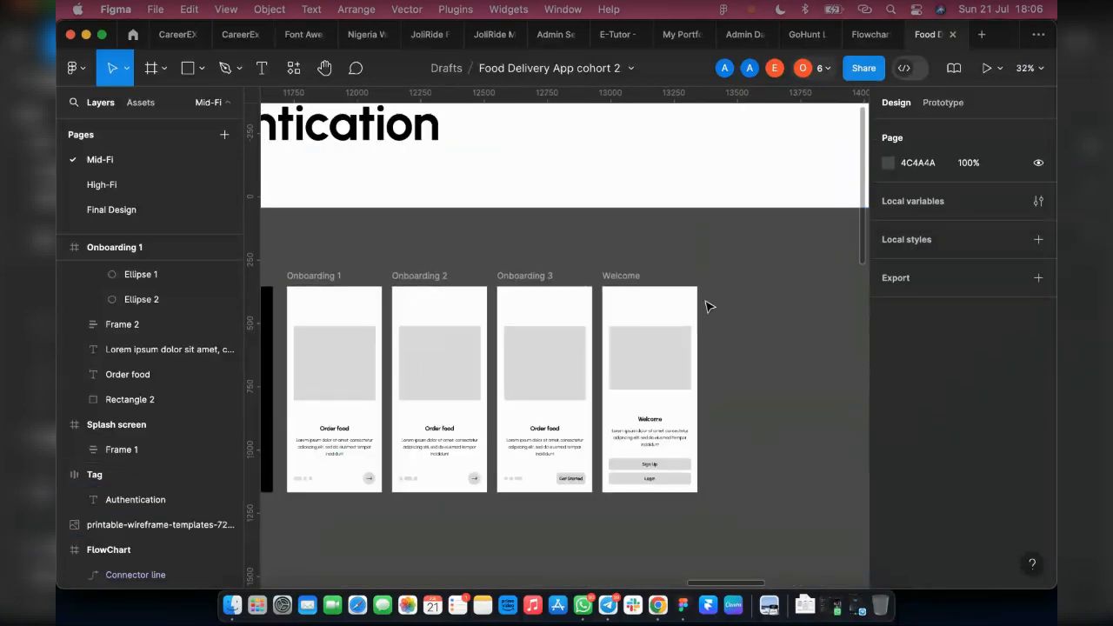
scroll(764, 333, down, 2)
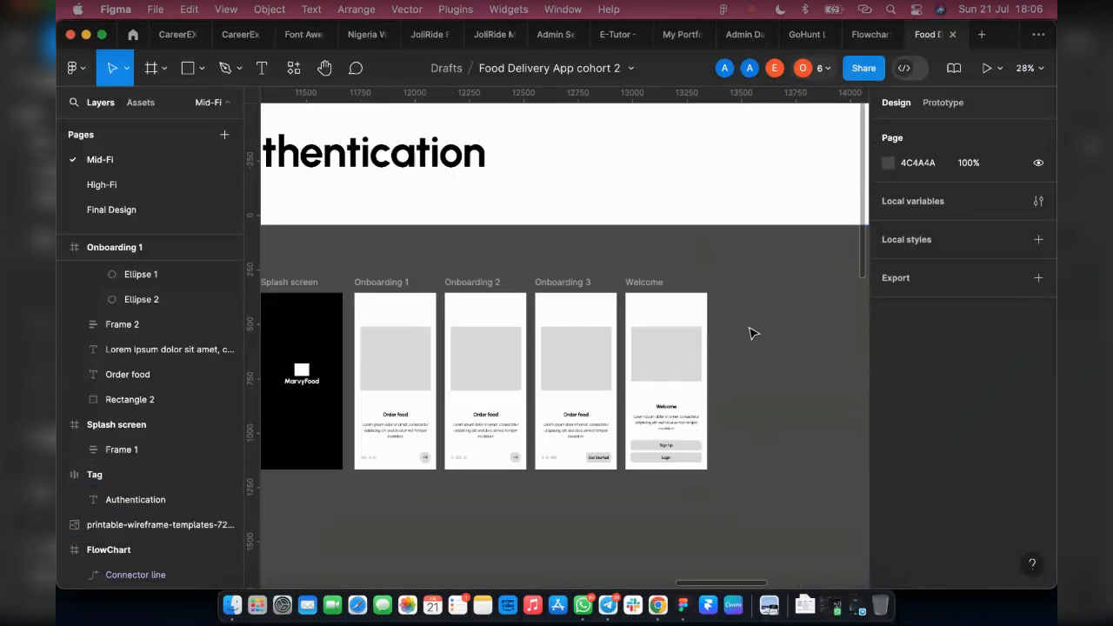
click(367, 305)
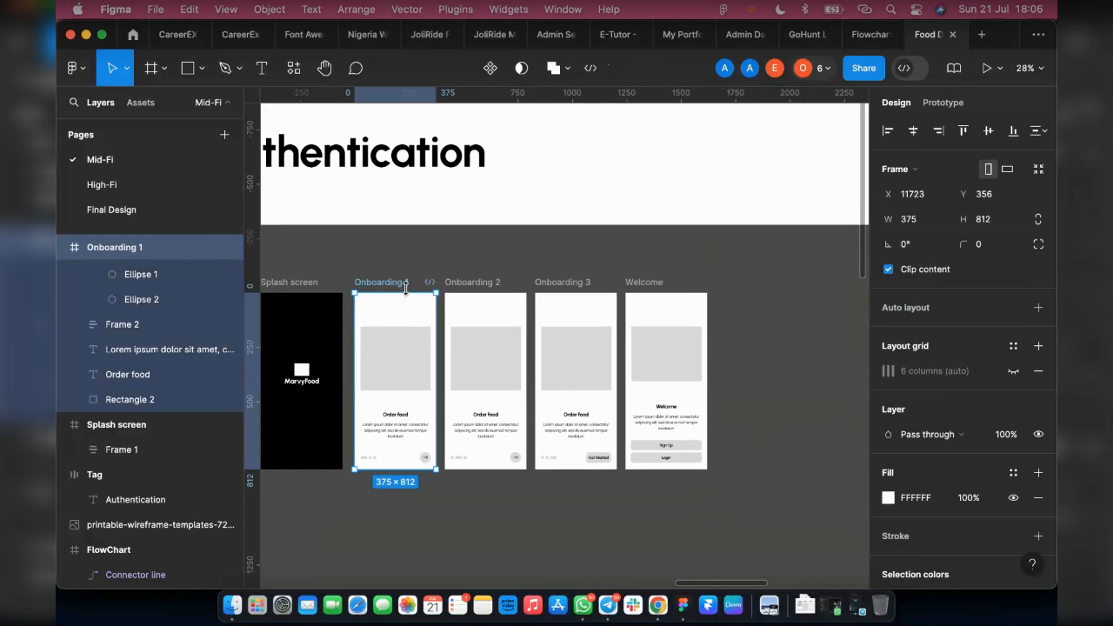
click(402, 272)
click(381, 291)
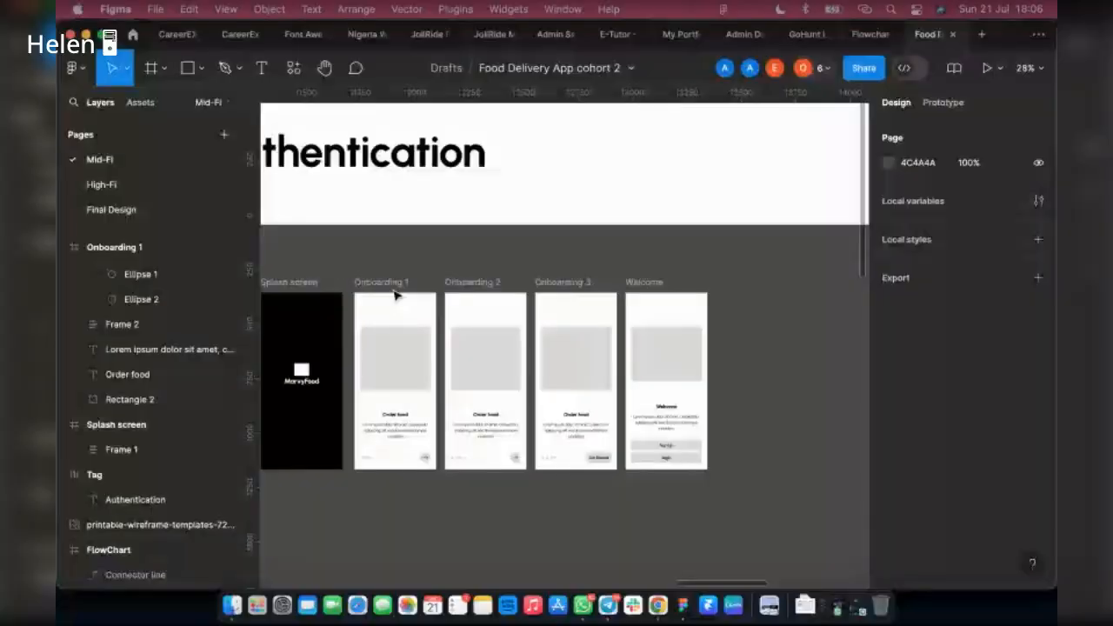
click(396, 296)
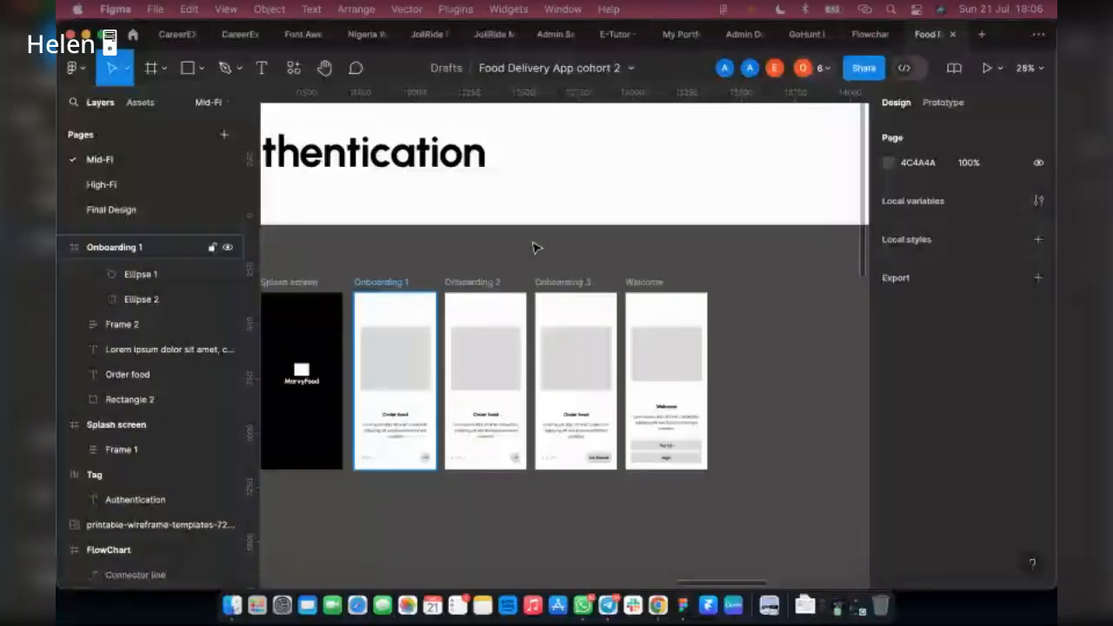
click(536, 248)
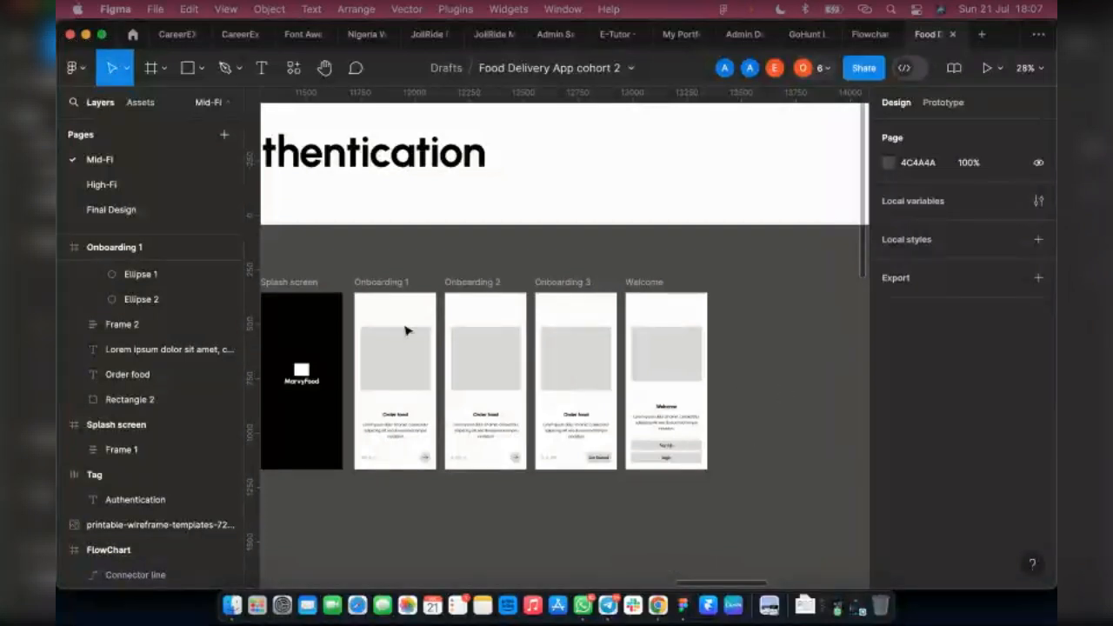
click(371, 296)
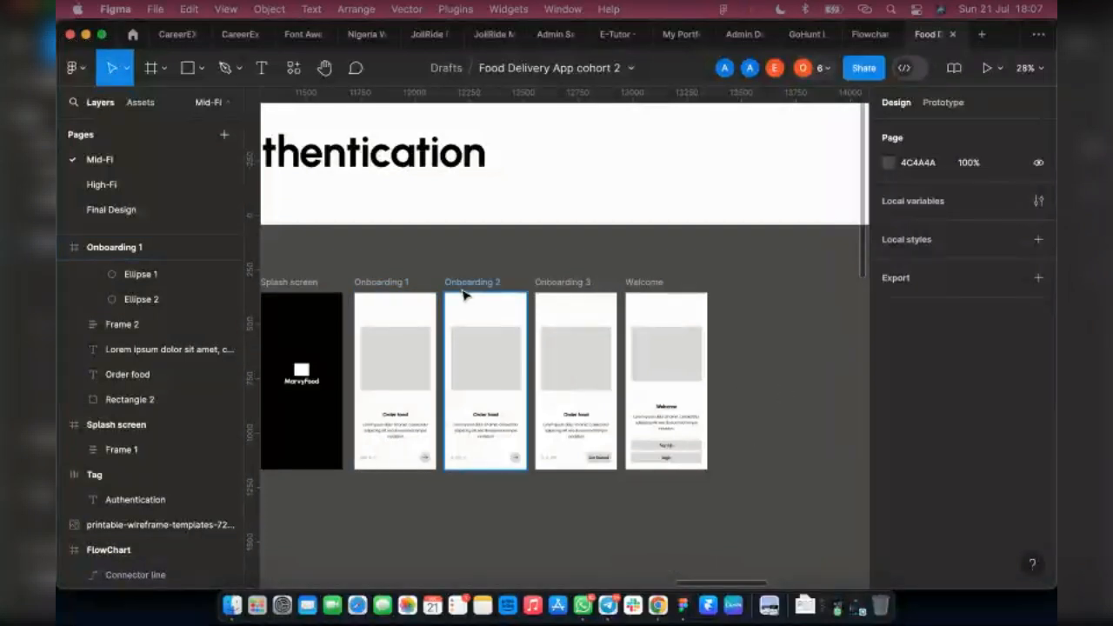
click(359, 294)
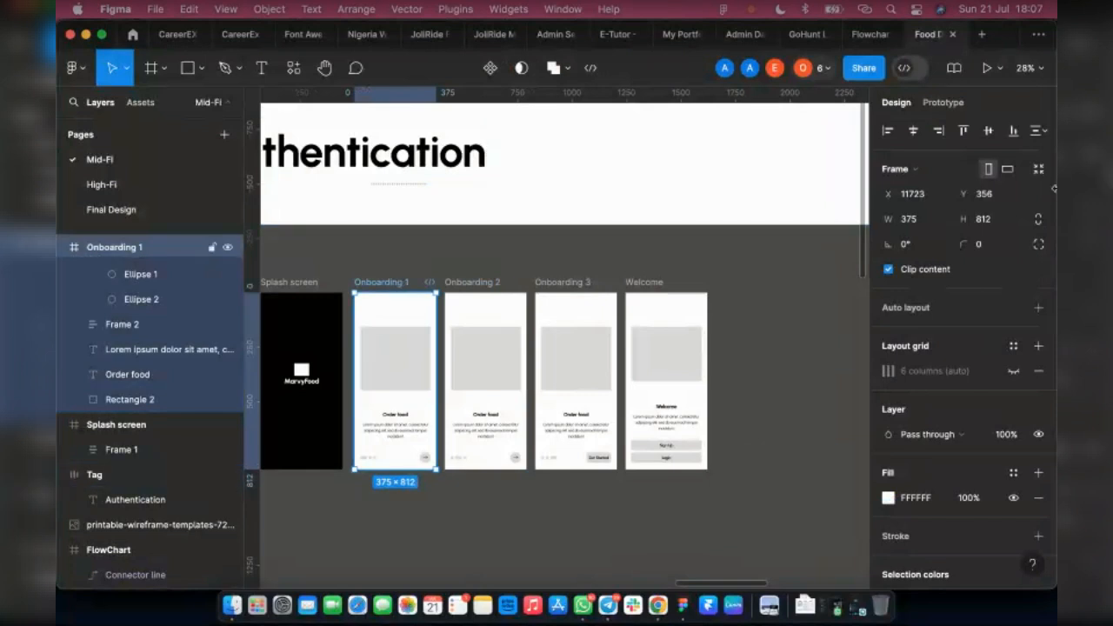
click(1000, 71)
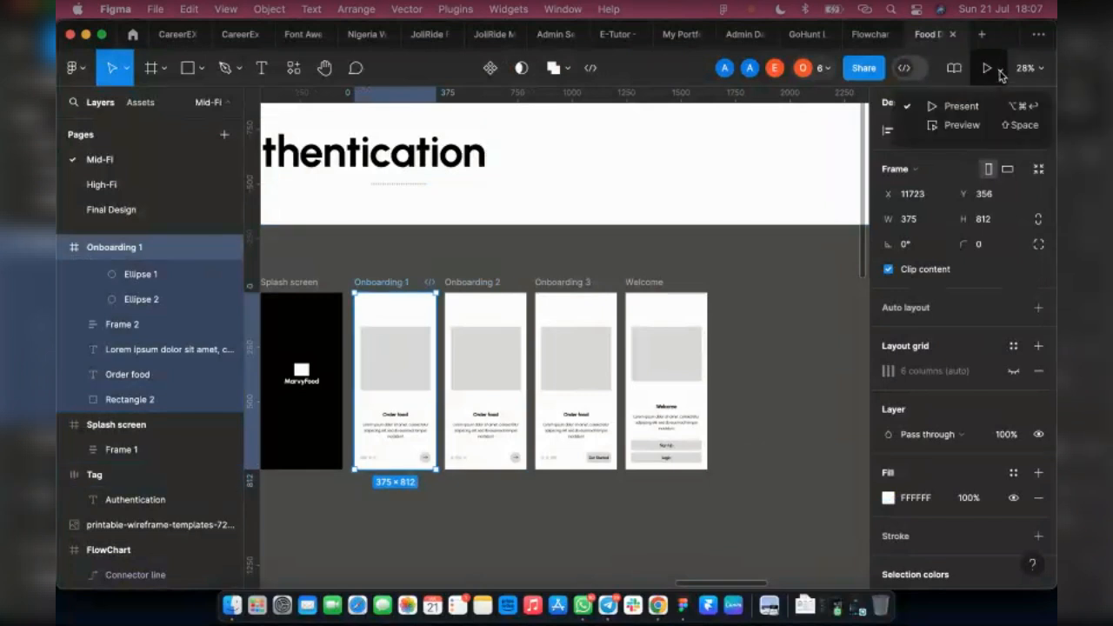
click(755, 306)
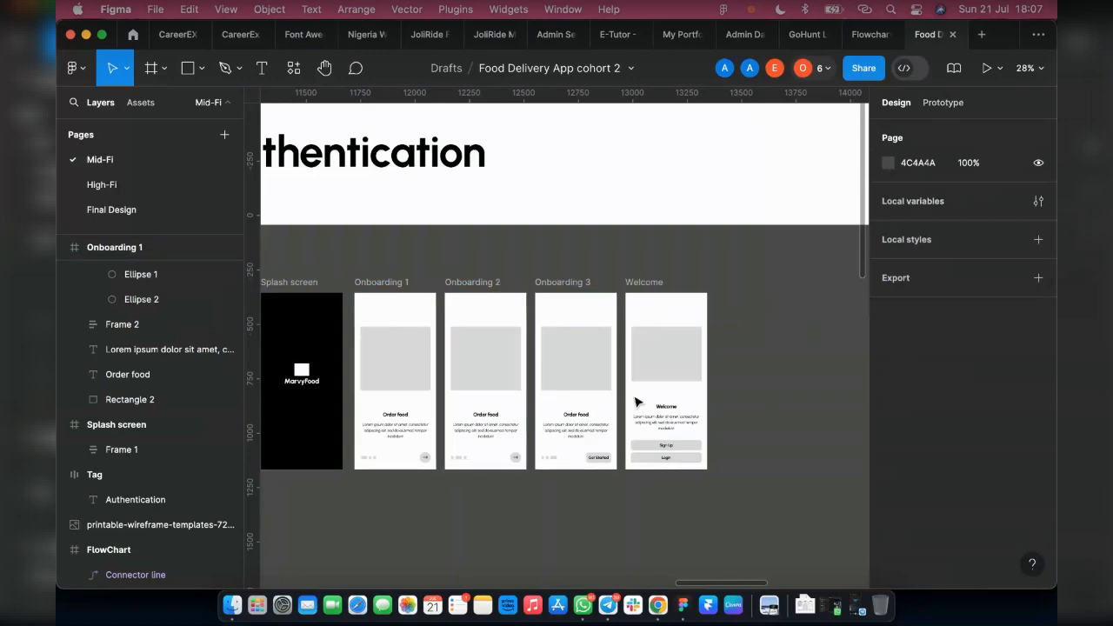
Step: Set the Mid-Fi page's prototype device to iPhone 13 mini with the Pink model
click(939, 104)
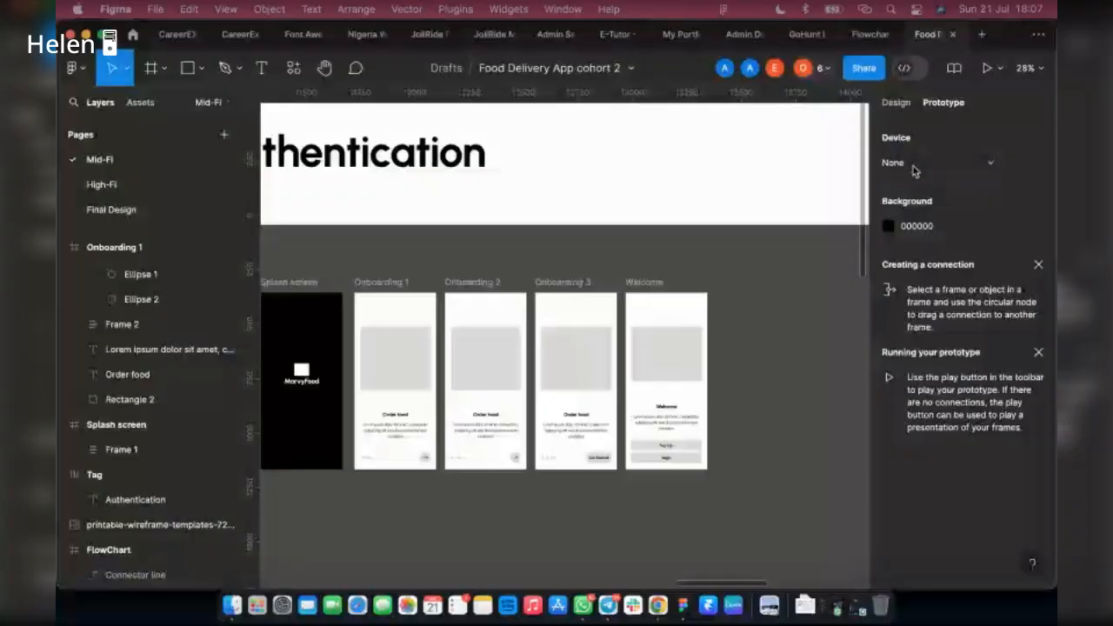
click(915, 168)
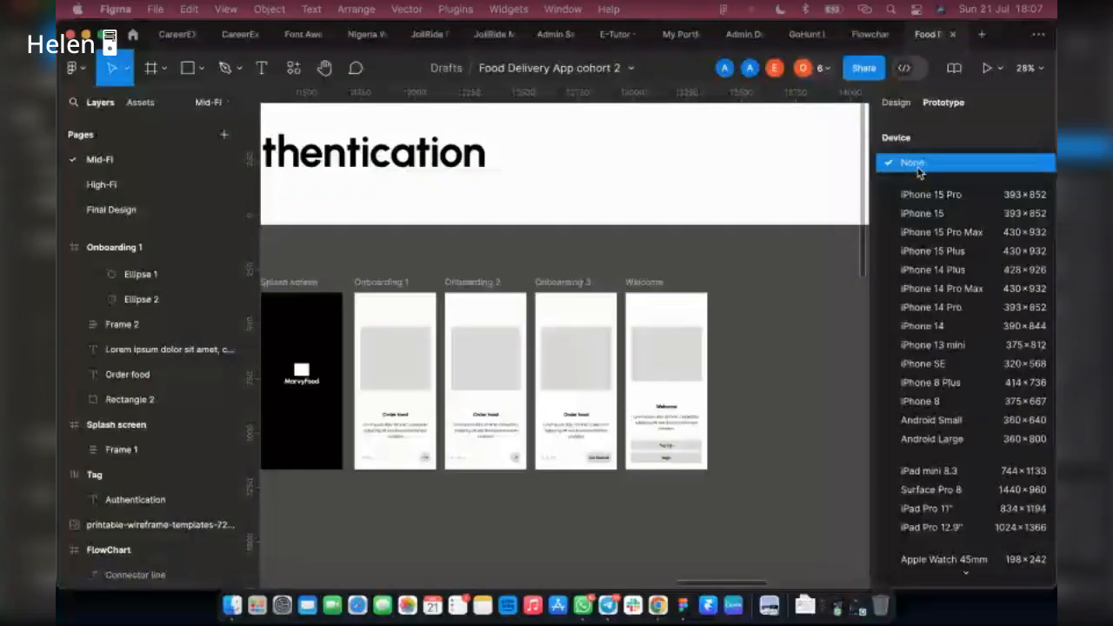
click(913, 346)
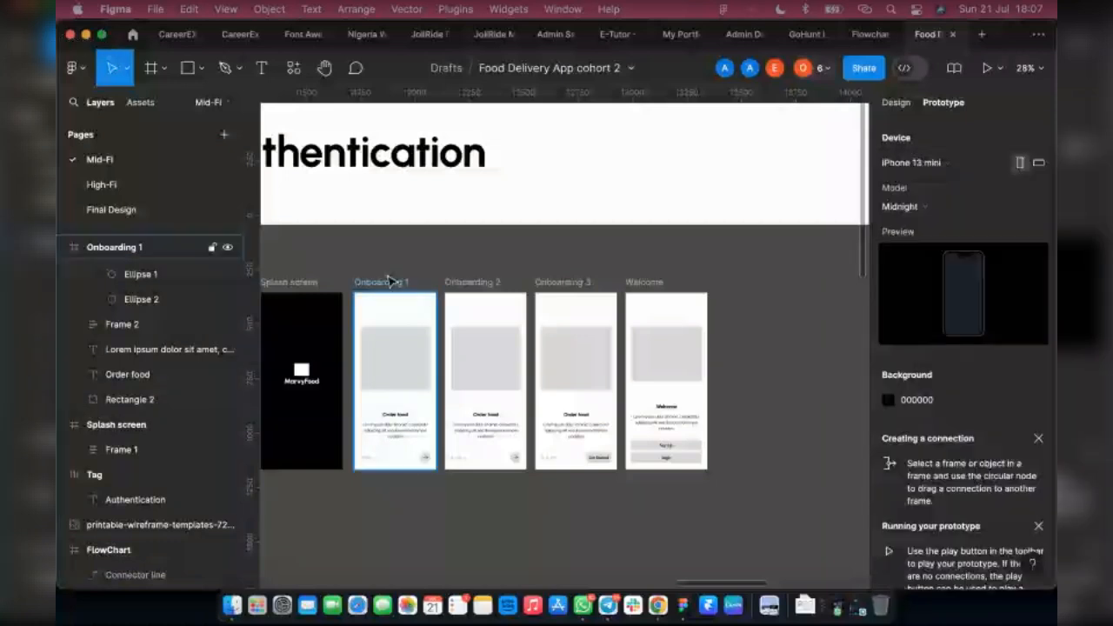
scroll(392, 280, left, 2)
click(905, 207)
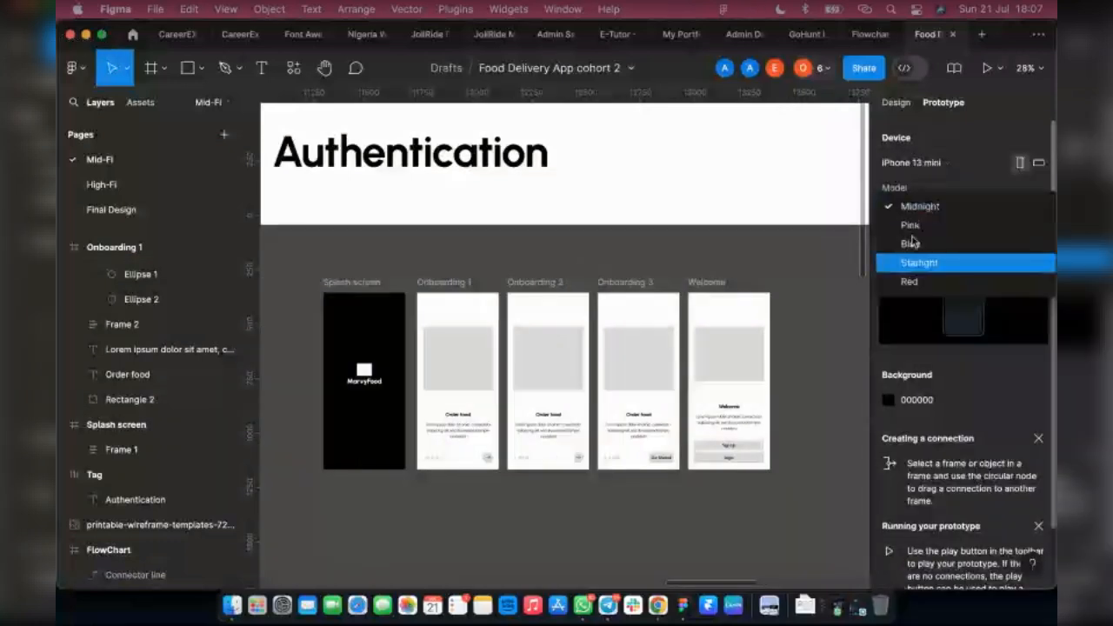
click(912, 224)
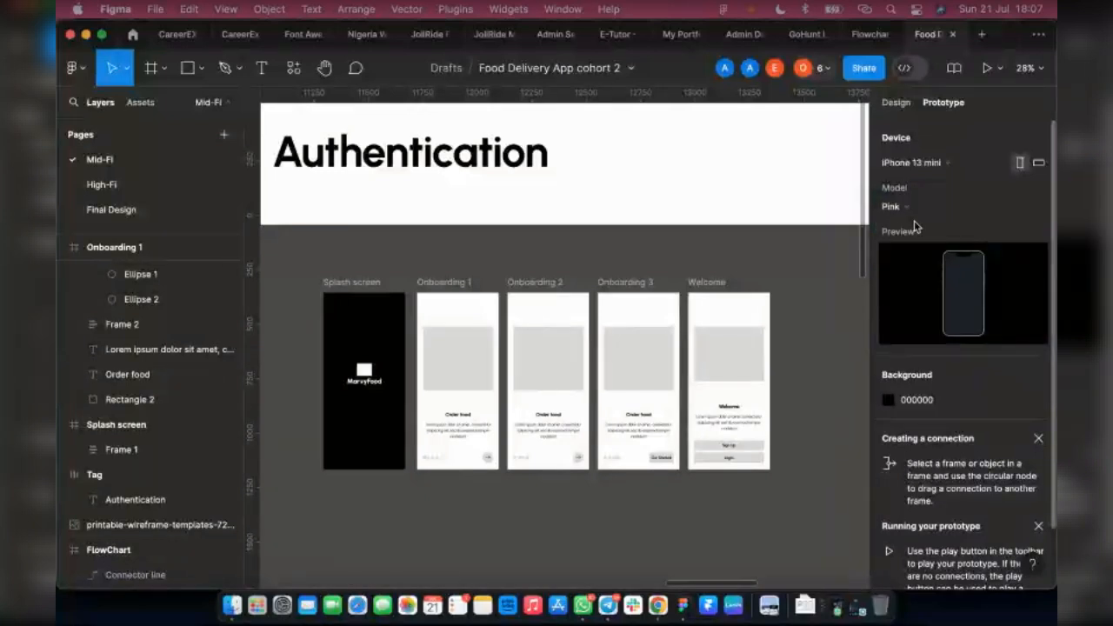
Step: Select the Splash screen frame and open it in the inline prototype preview
click(352, 299)
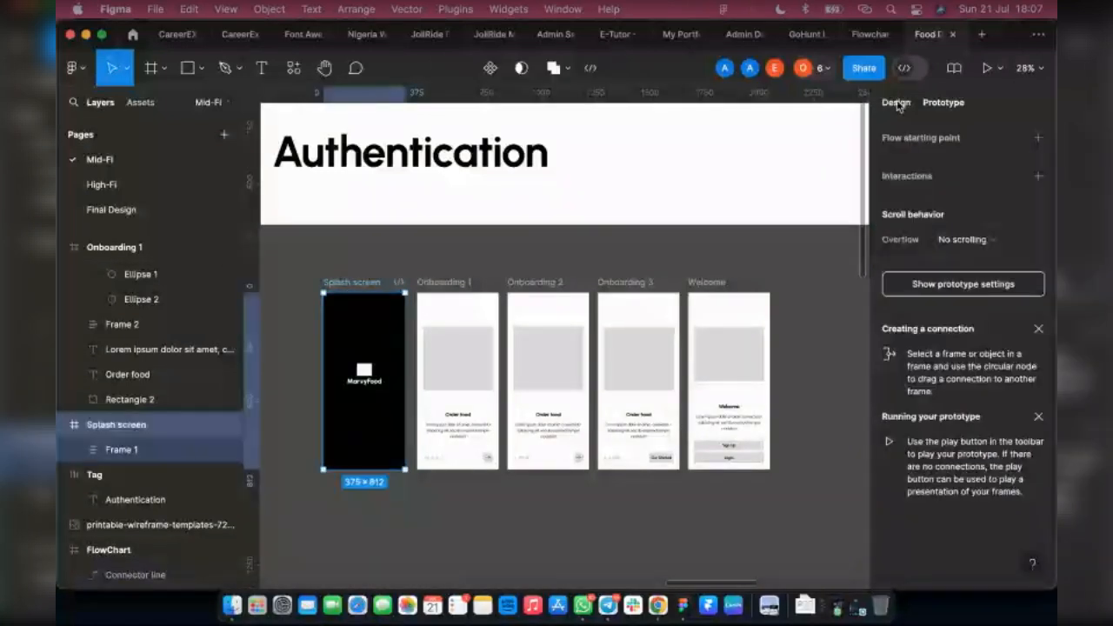
click(897, 103)
click(999, 68)
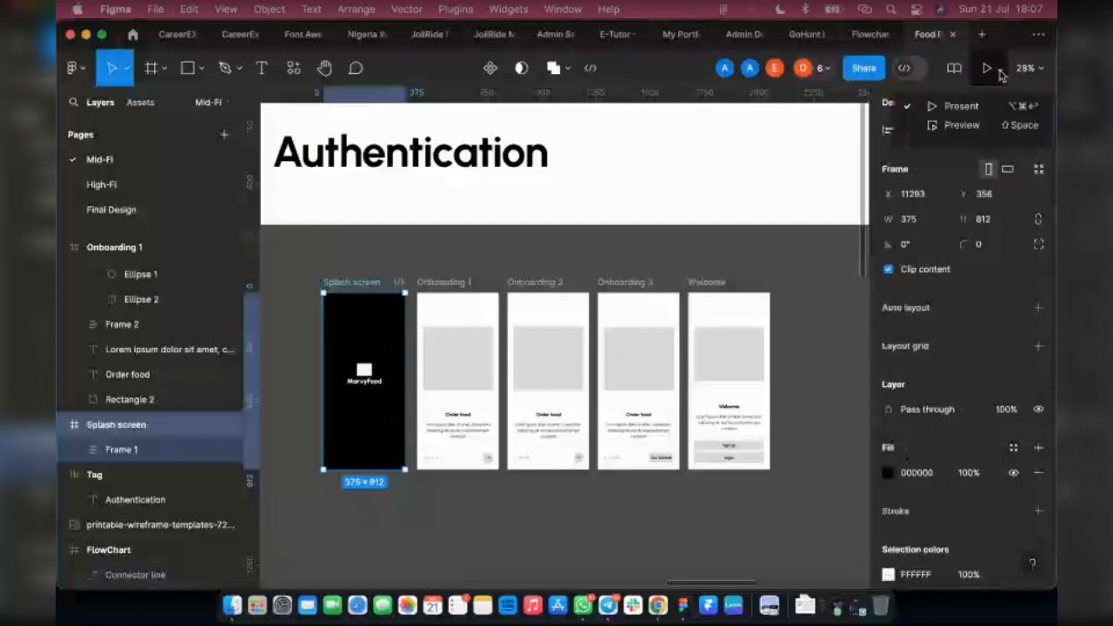
click(960, 125)
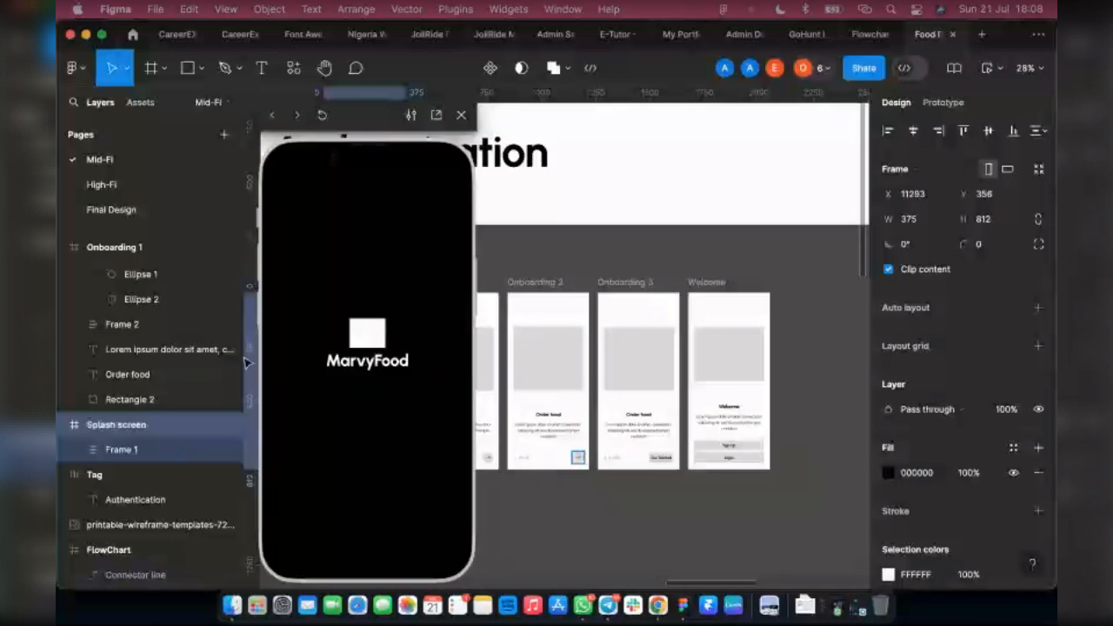
Step: Advance the preview through the three onboarding screens to Welcome and close it
click(296, 115)
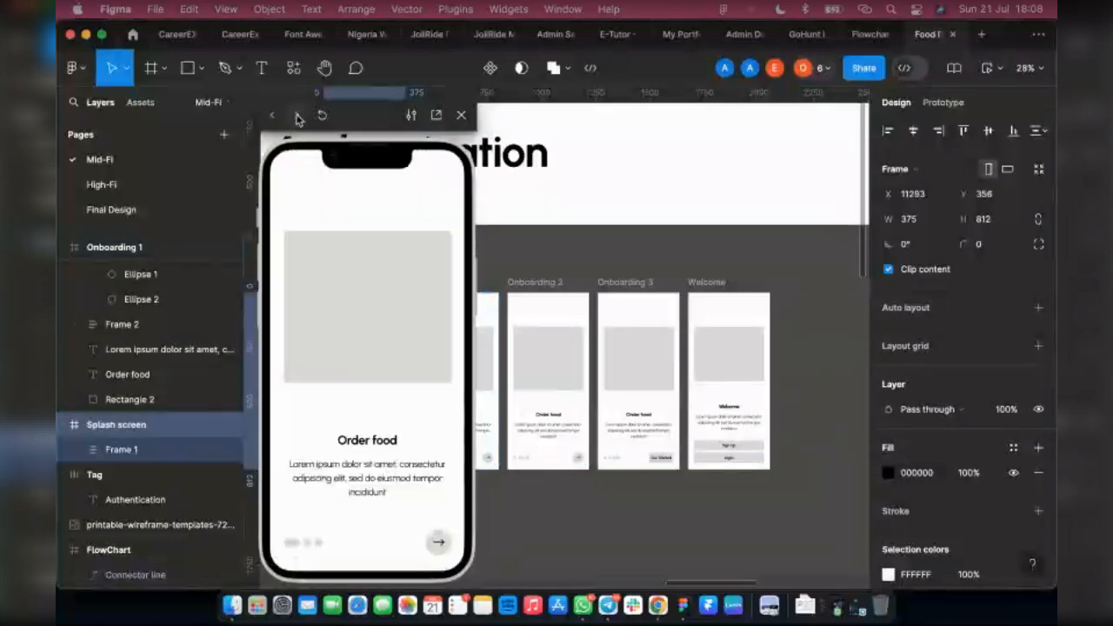
click(296, 114)
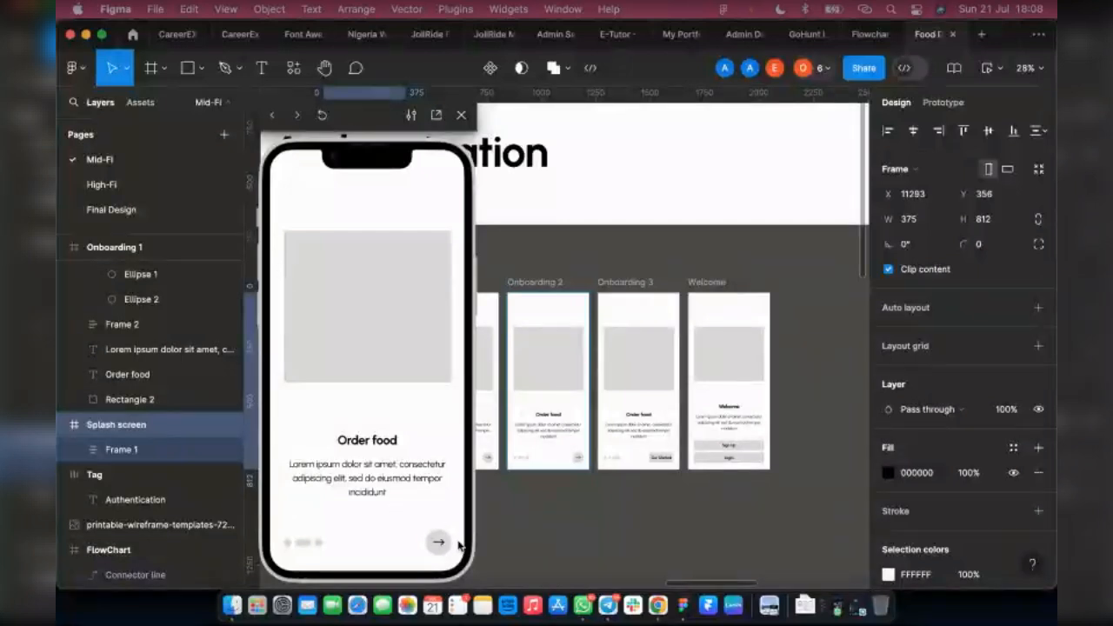
click(289, 116)
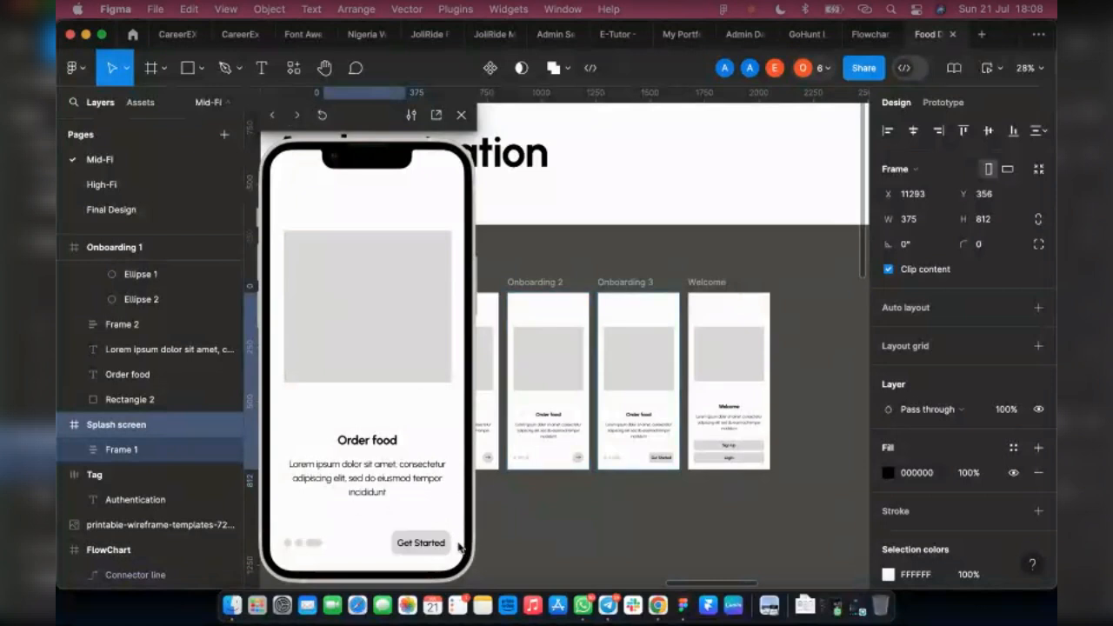
click(296, 115)
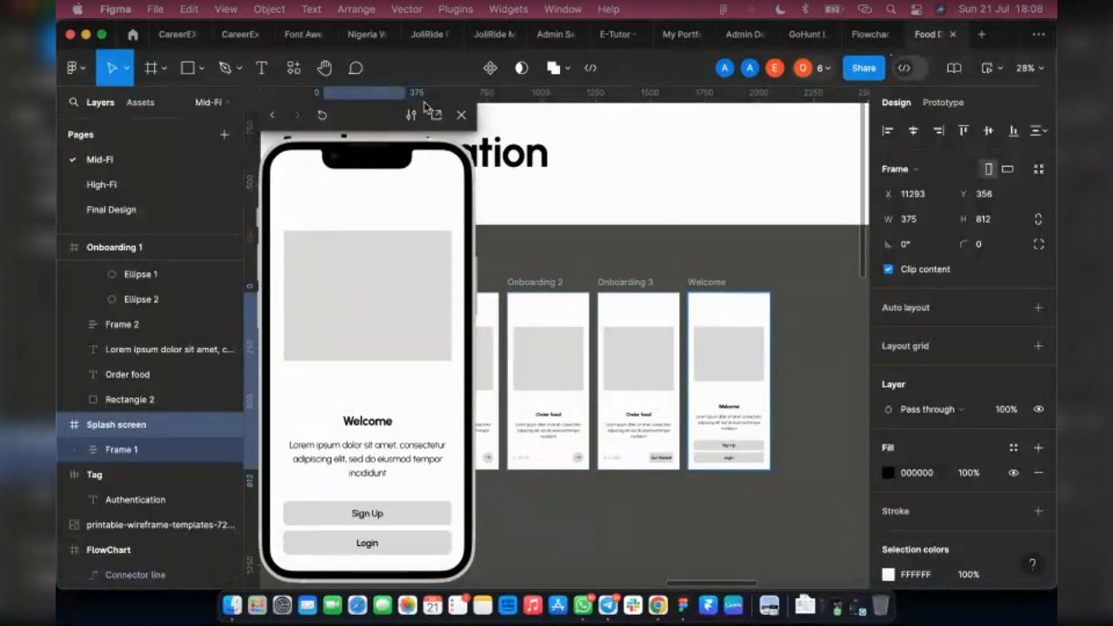
click(464, 120)
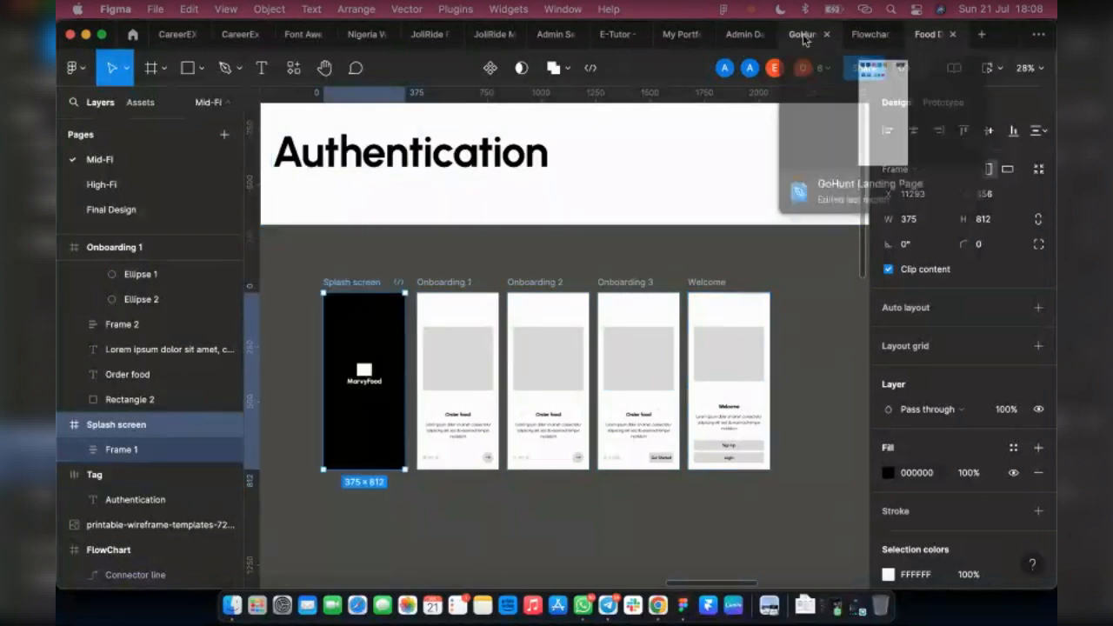
Step: Switch to the GoHunt Landing Page file and present its Landing page 8 frame as a full prototype
click(802, 35)
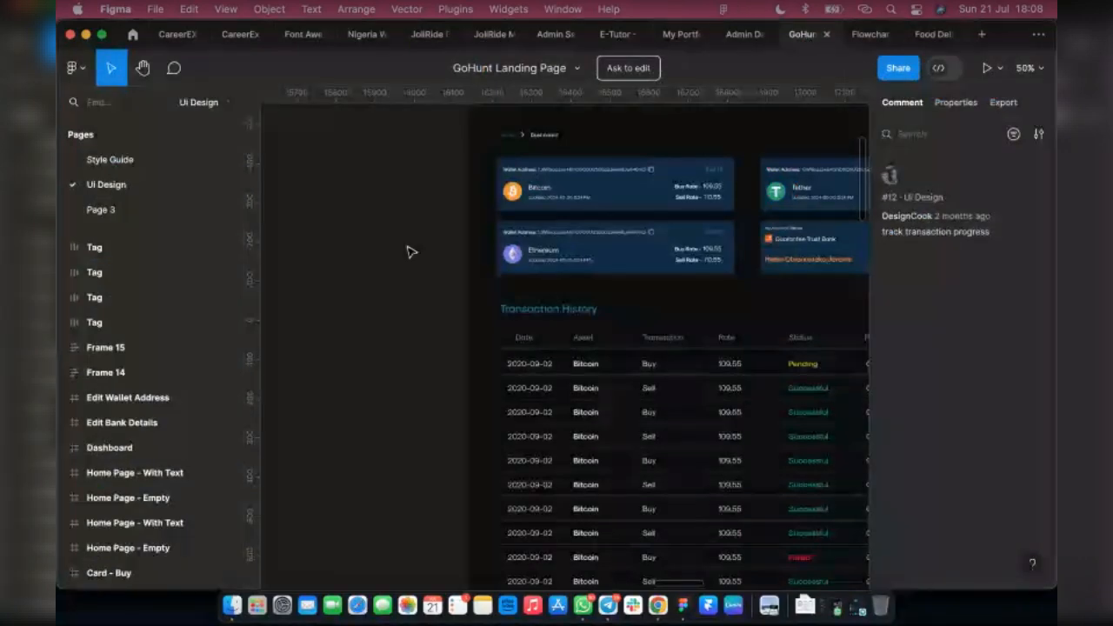
scroll(479, 288, down, 10)
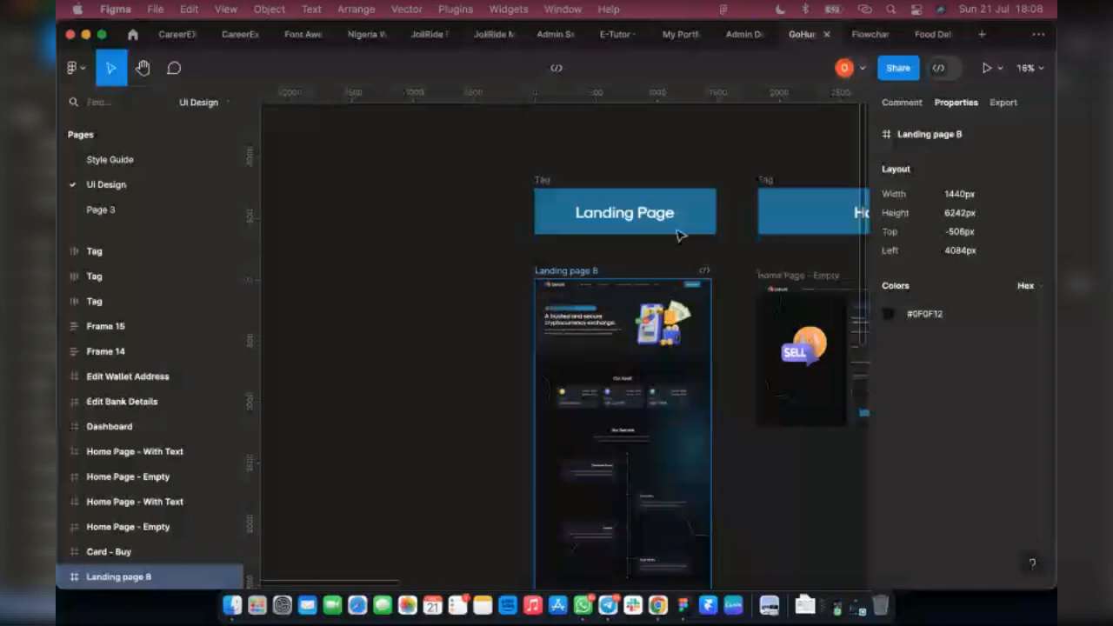
click(1000, 68)
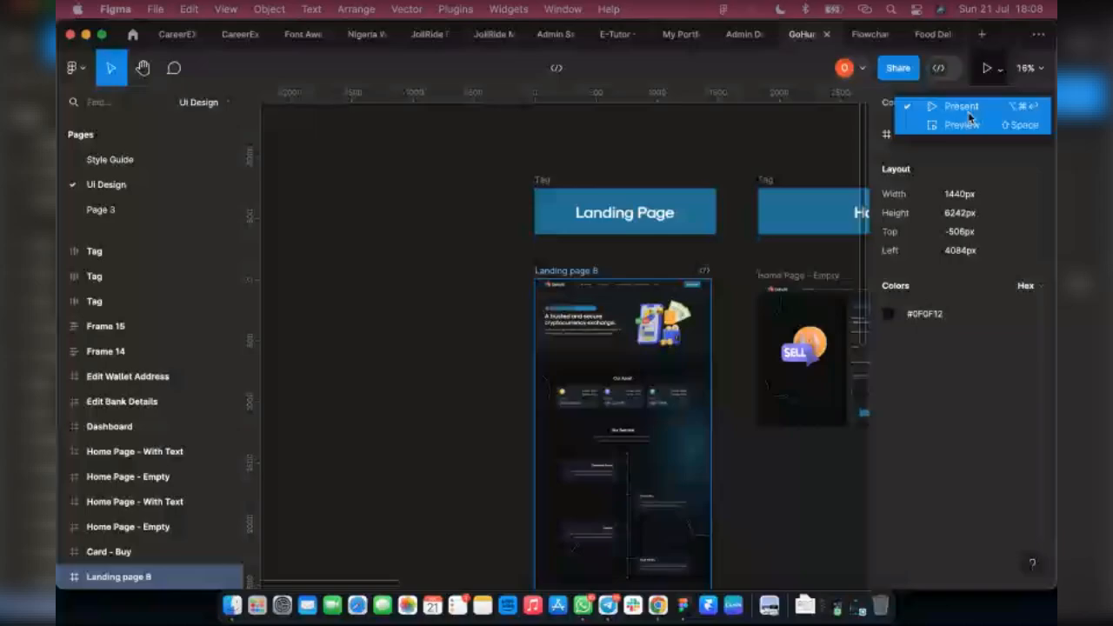
click(969, 115)
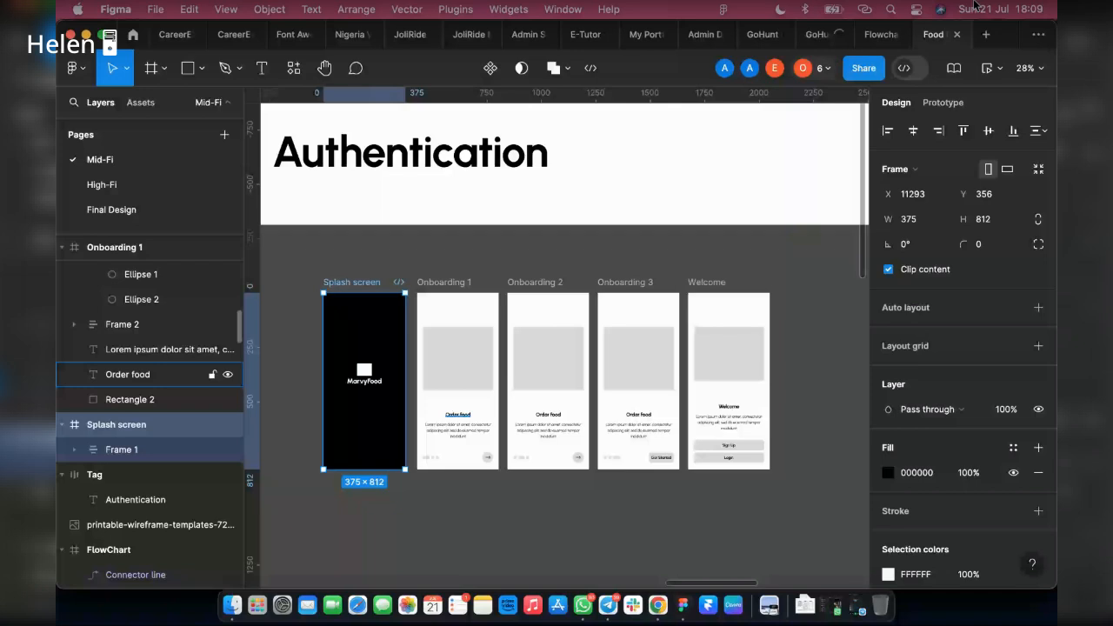
click(808, 40)
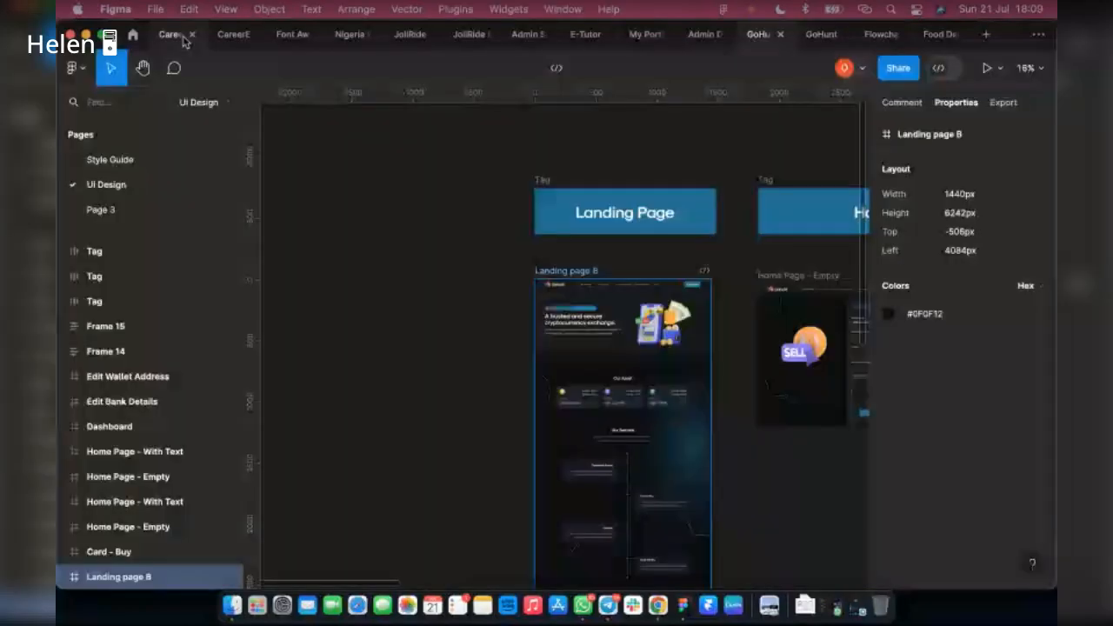
click(133, 34)
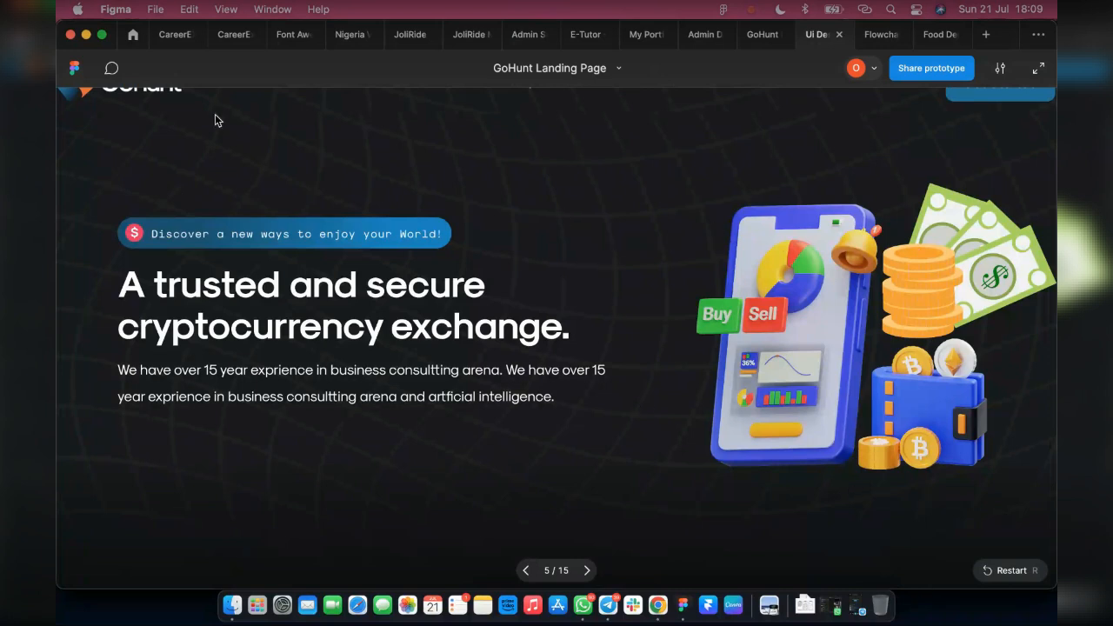
Step: Scale the GoHunt prototype to fit width and hide the presentation UI
click(1001, 68)
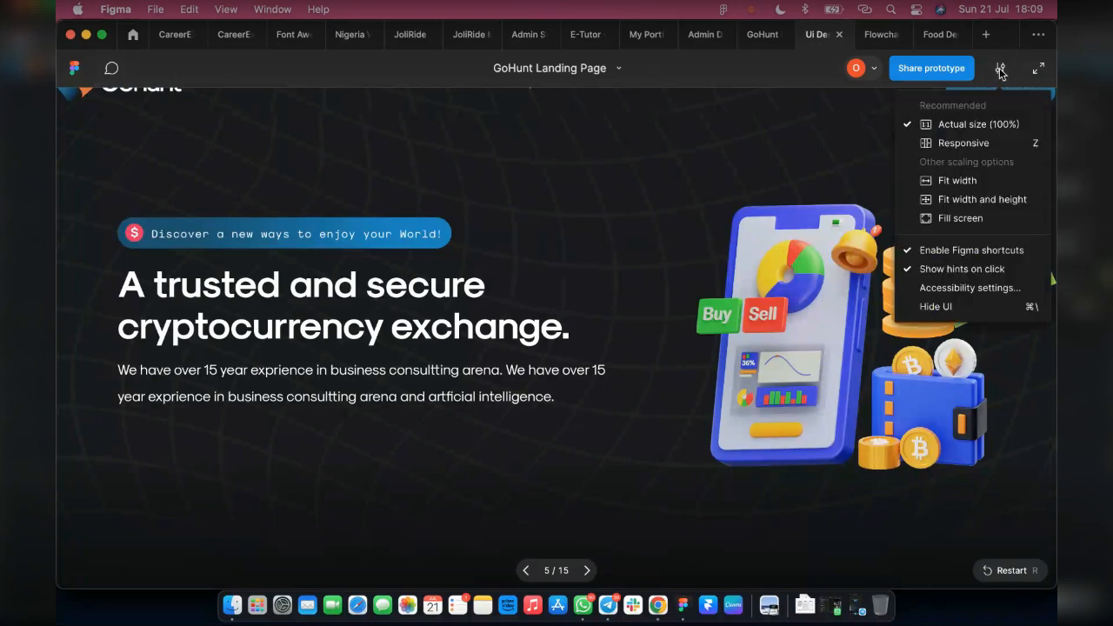
click(960, 181)
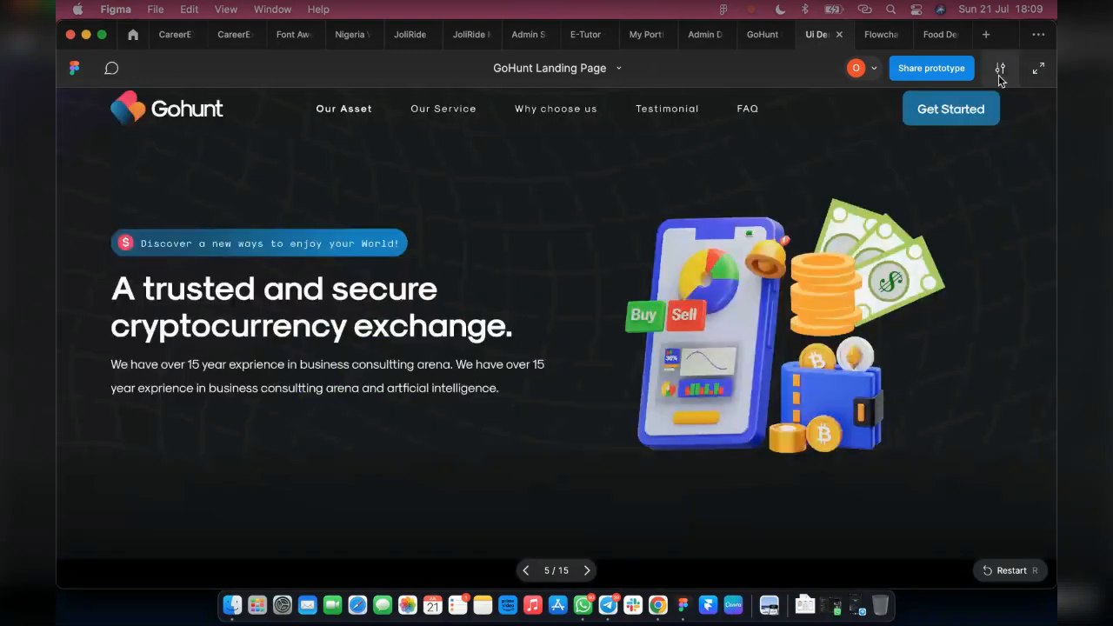
click(1001, 68)
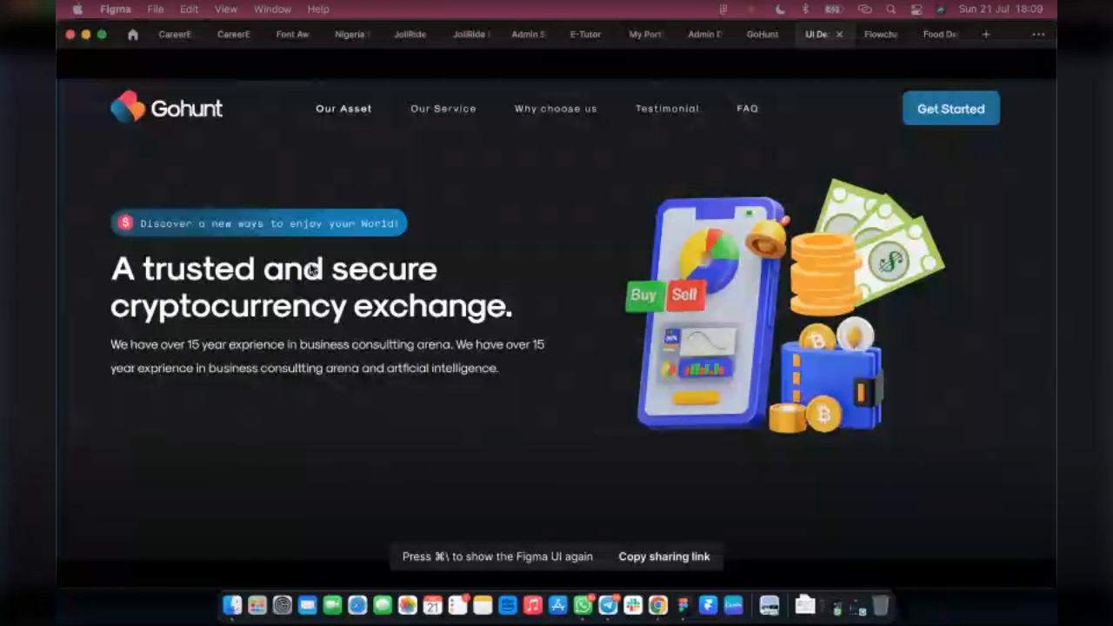
Step: Examine the GoHunt landing page prototype from the hero through the assets, services, testimonials and FAQ sections to the footer
scroll(411, 274, down, 1)
scroll(417, 274, down, 4)
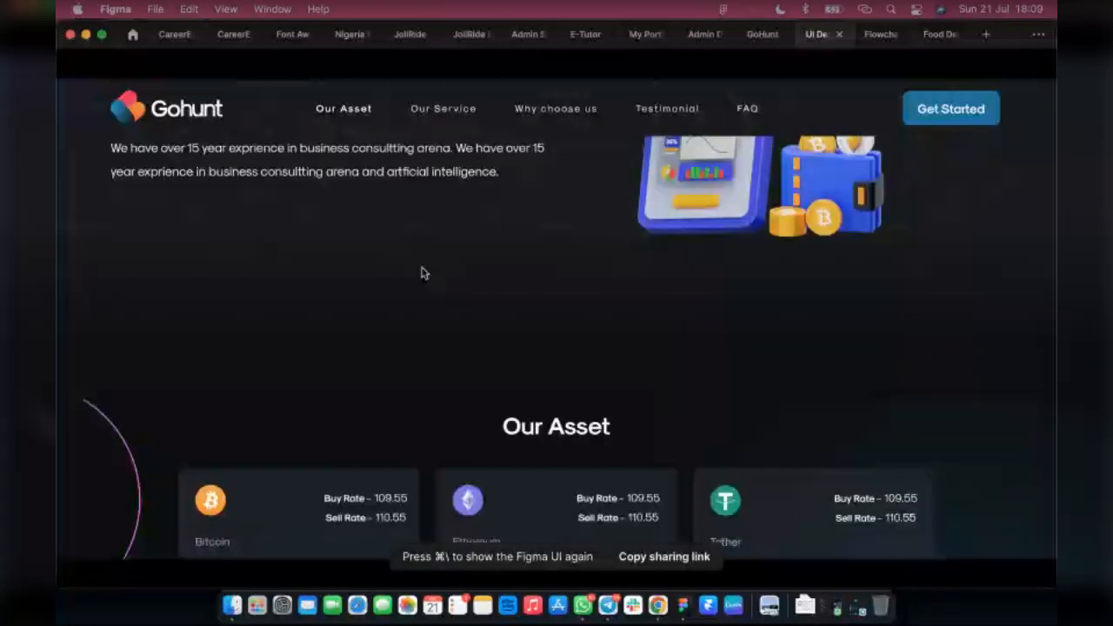
scroll(421, 274, down, 5)
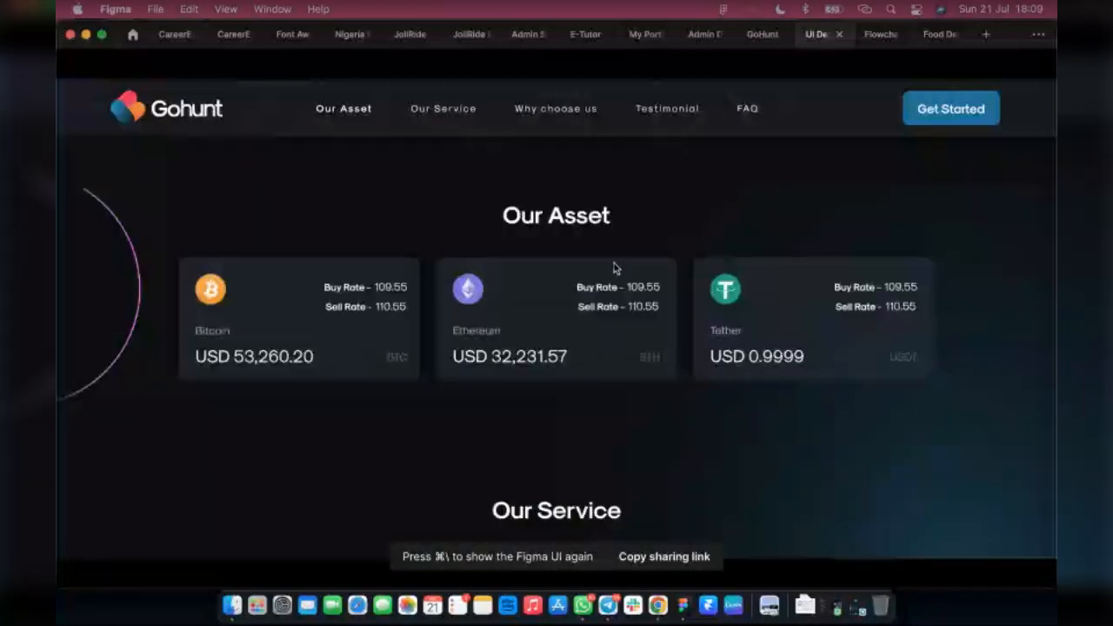
scroll(337, 335, down, 10)
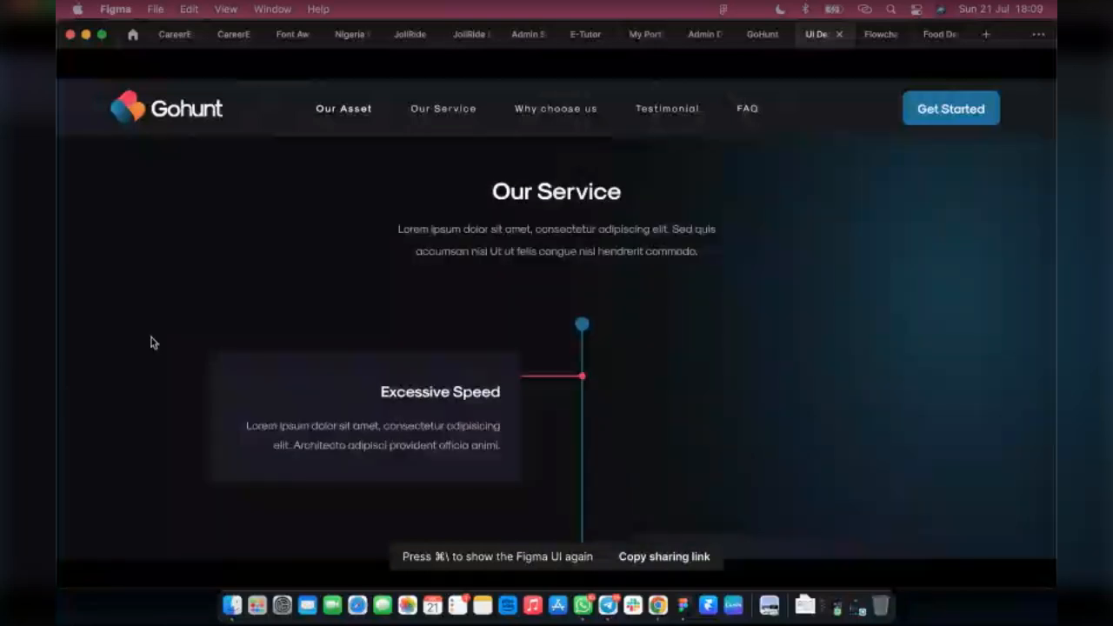
scroll(64, 287, down, 10)
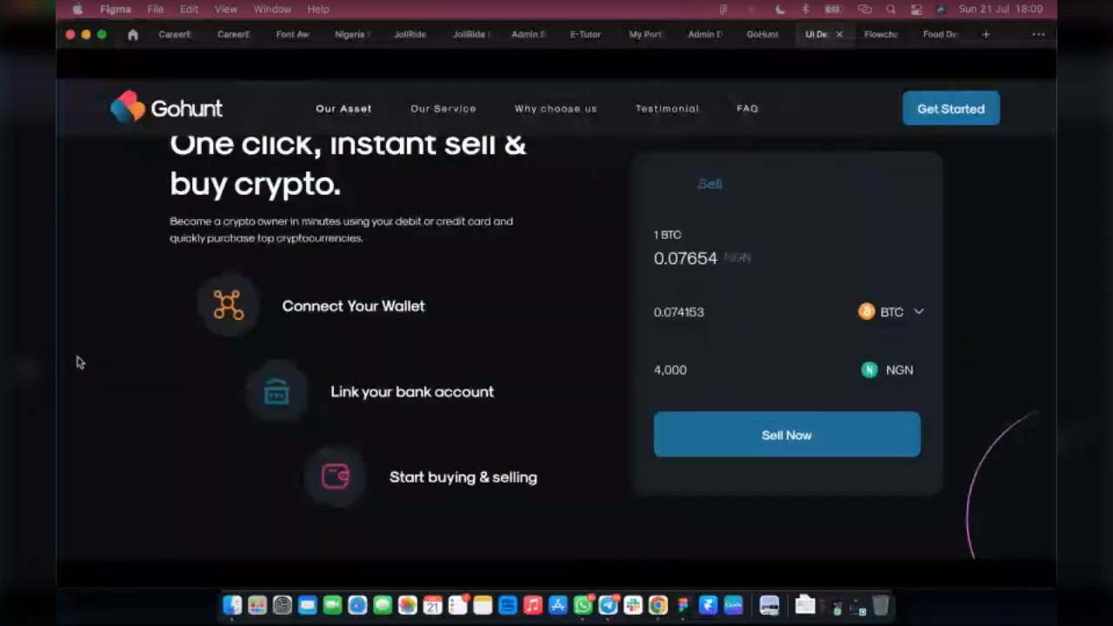
scroll(77, 362, down, 15)
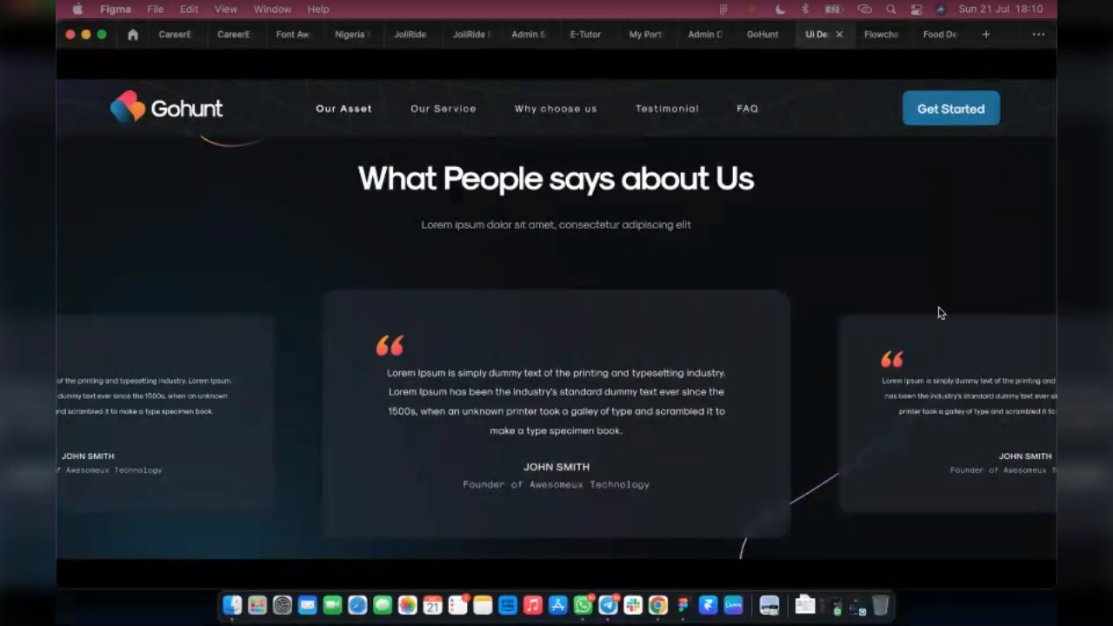
scroll(789, 316, down, 5)
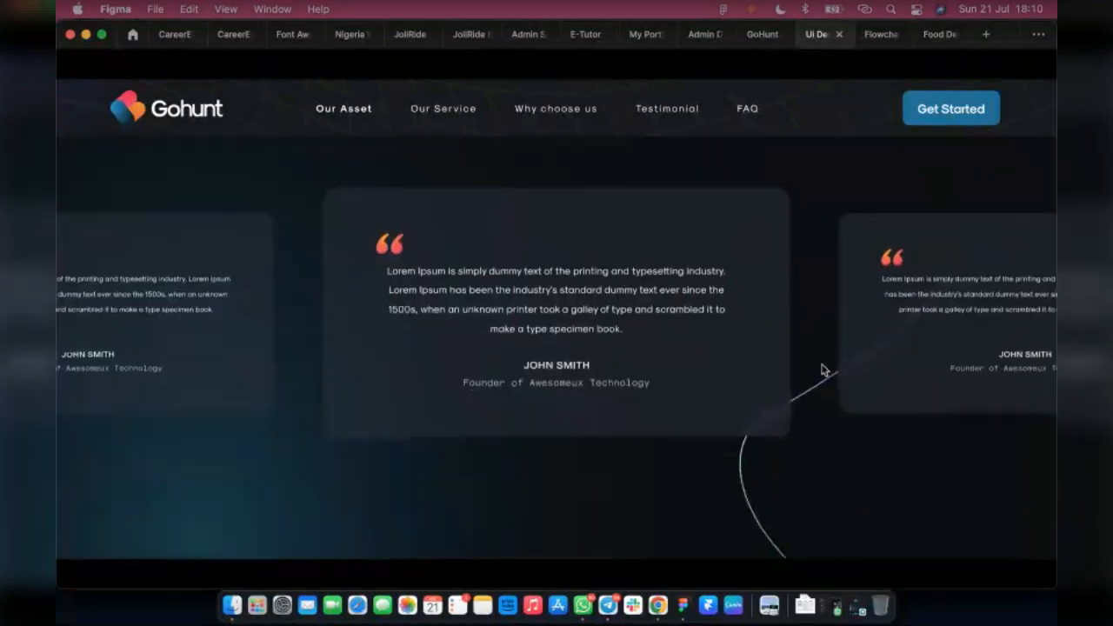
scroll(834, 397, down, 2)
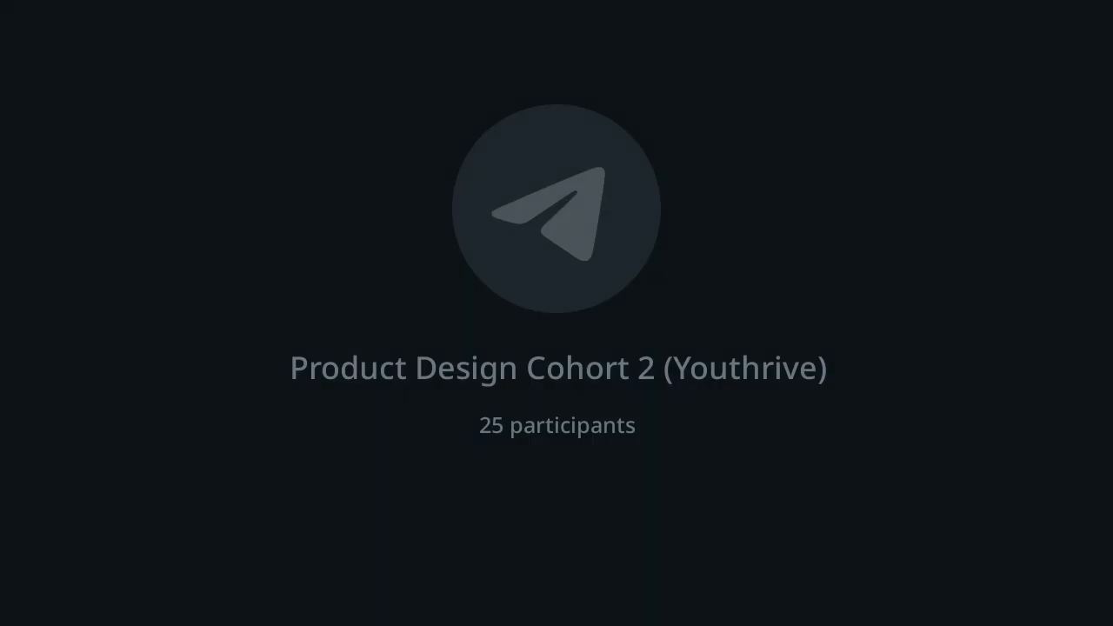
scroll(281, 258, down, 3)
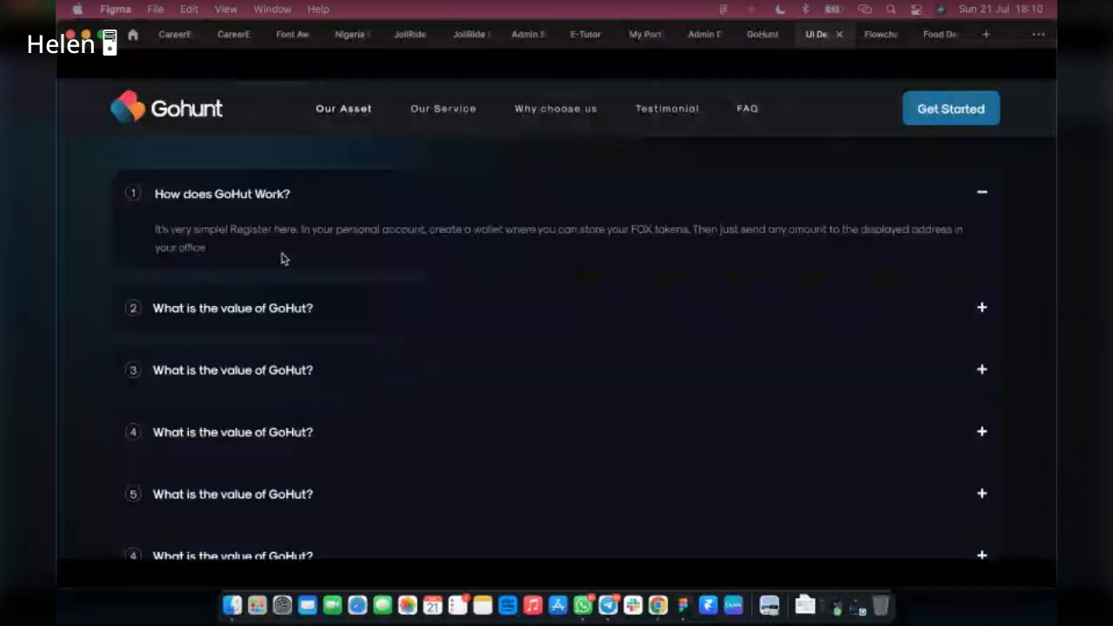
scroll(345, 216, down, 4)
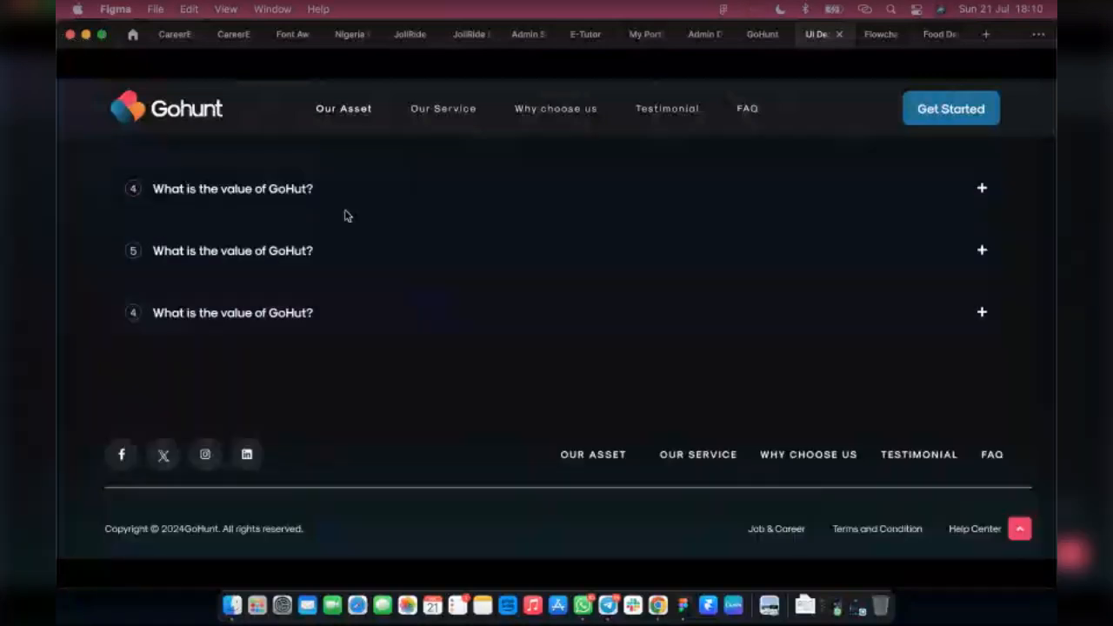
scroll(857, 316, up, 2)
scroll(858, 316, down, 2)
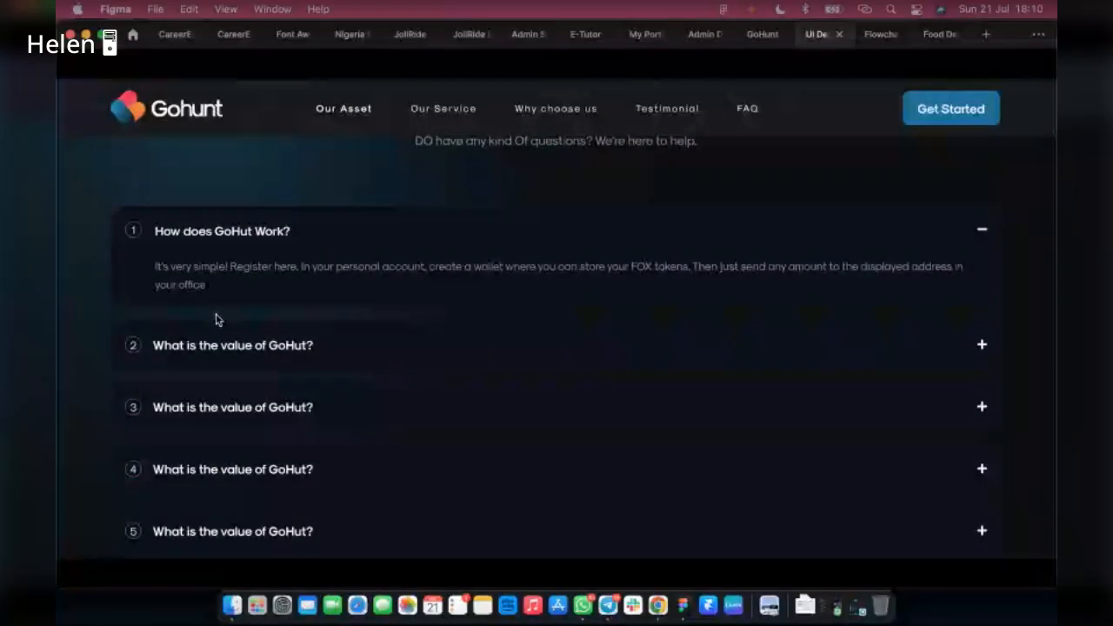
scroll(97, 350, down, 1)
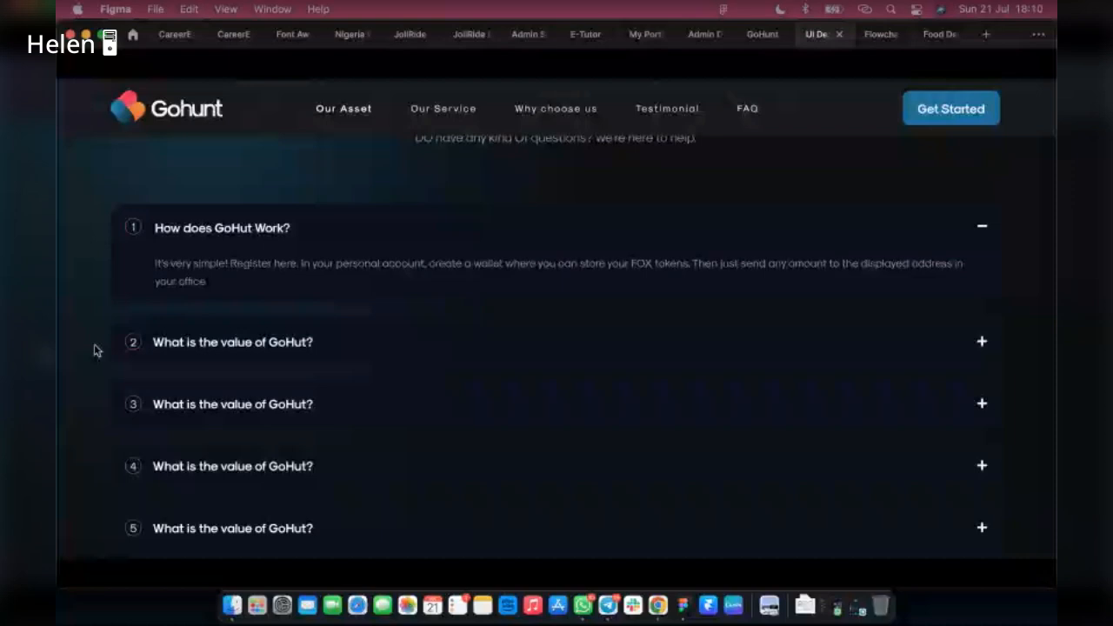
scroll(97, 349, down, 2)
scroll(98, 349, down, 3)
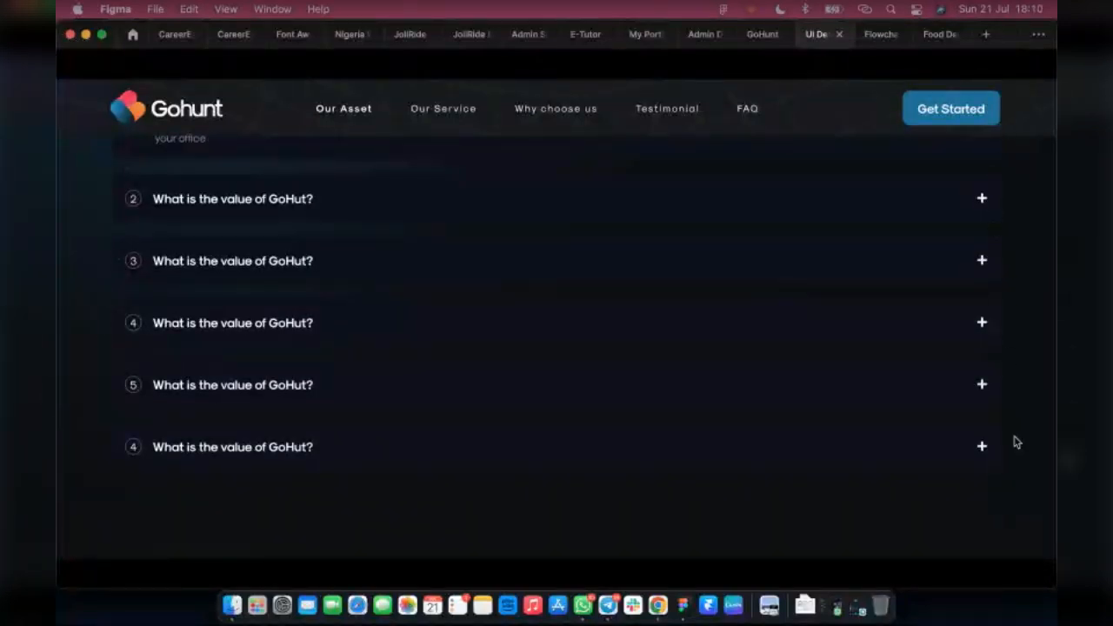
scroll(209, 270, down, 5)
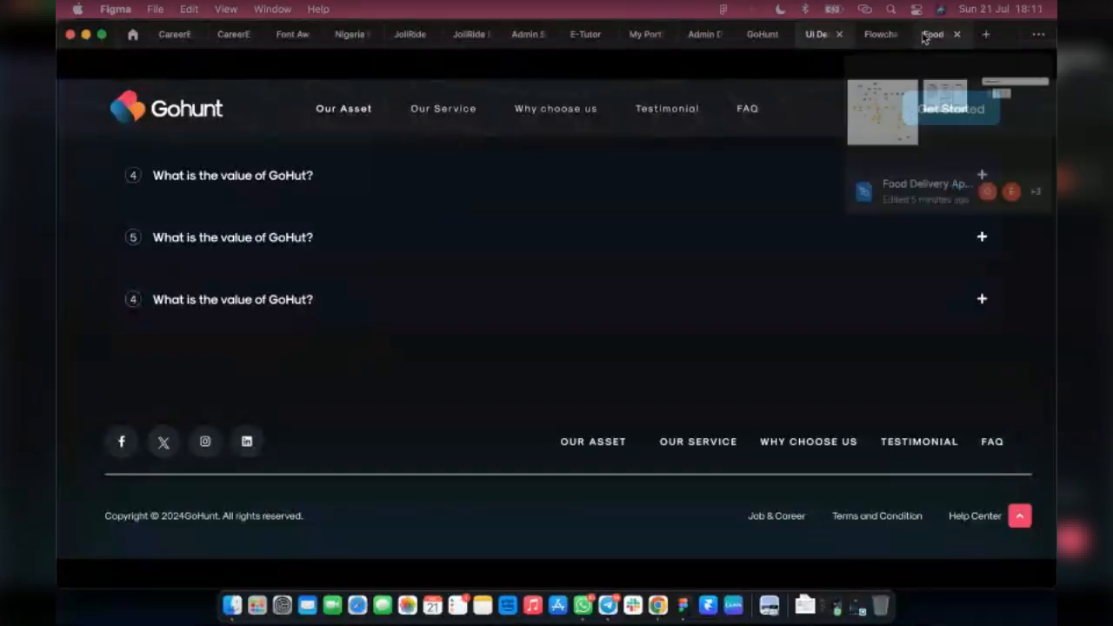
Step: Return to the Food Delivery App file, select the Onboarding 1 frame and restore the minimised Product Design Cohort call window
click(925, 36)
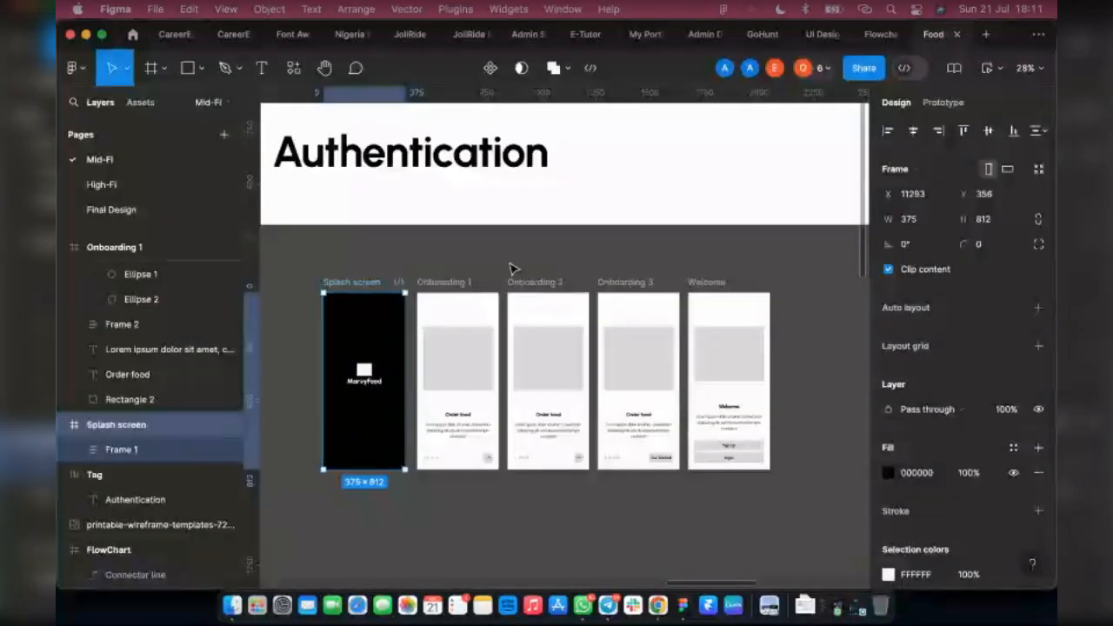
click(409, 280)
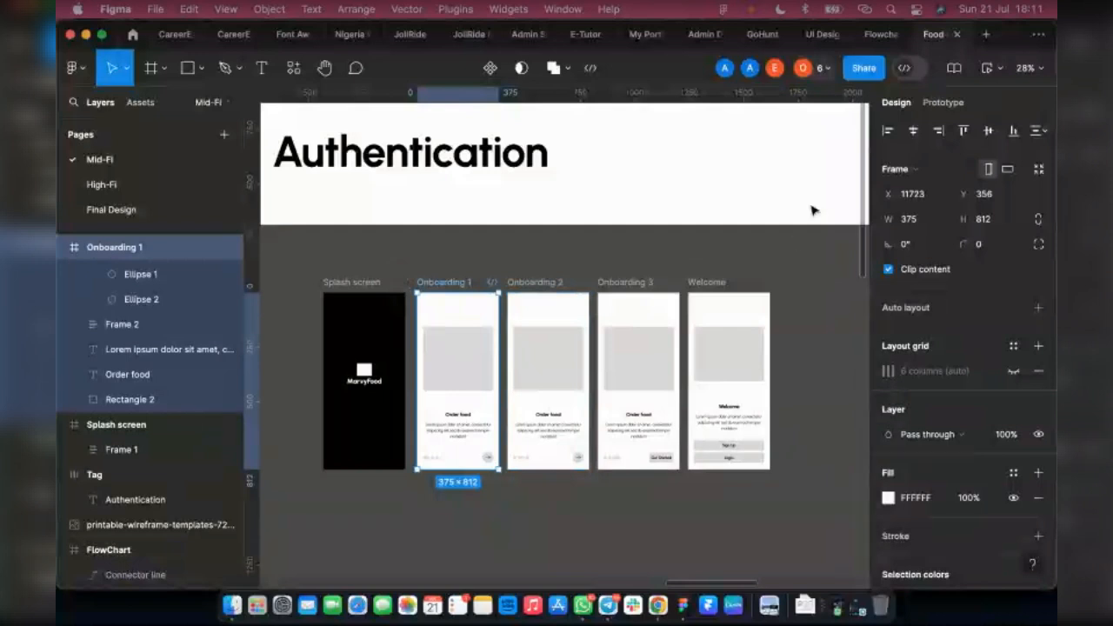
click(857, 609)
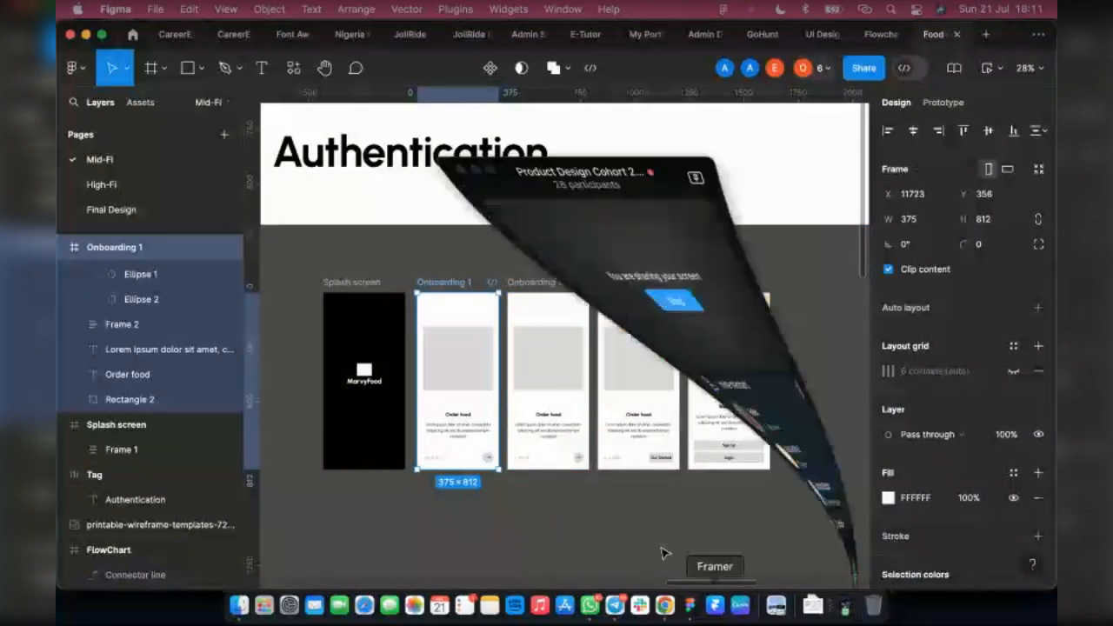